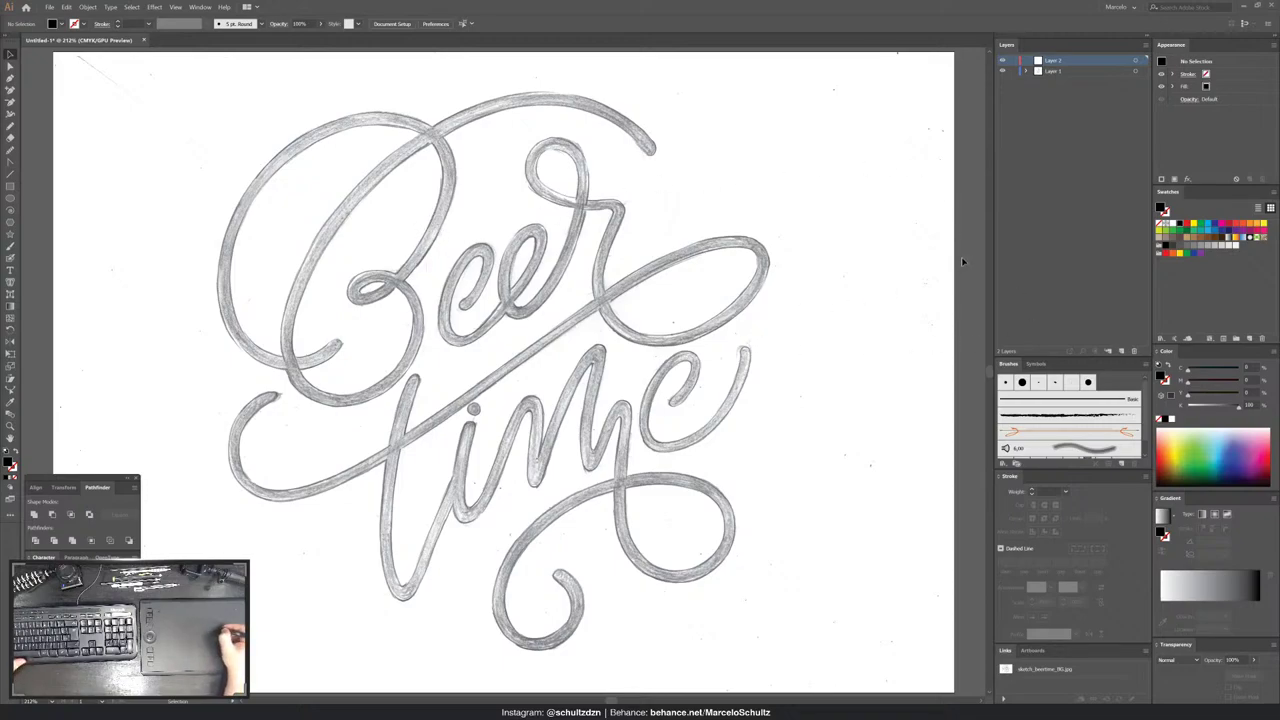
- Fade the placed sketch to 30% opacity and lock its layer
{"action": "key", "text": "ctrl+a"}
{"action": "left_click", "coordinate": [1236, 660]}
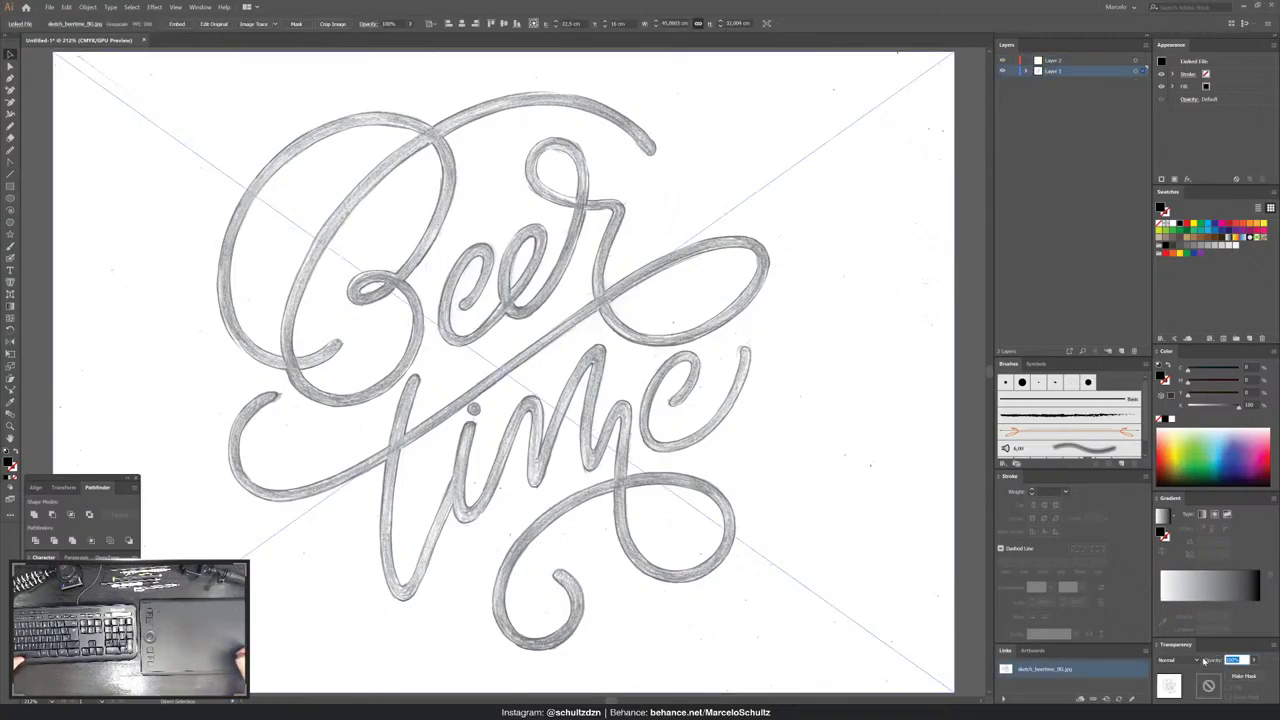
{"action": "type", "text": "30"}
{"action": "key", "text": "Return"}
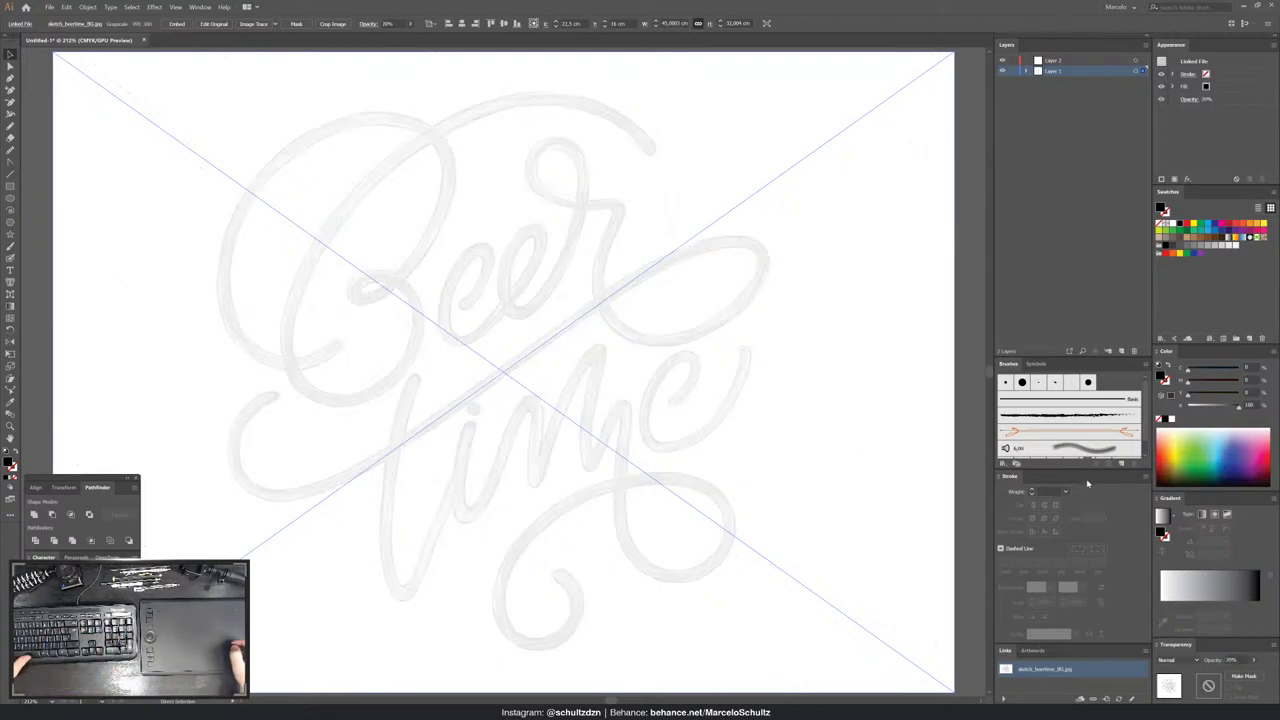
{"action": "left_click", "coordinate": [1013, 71]}
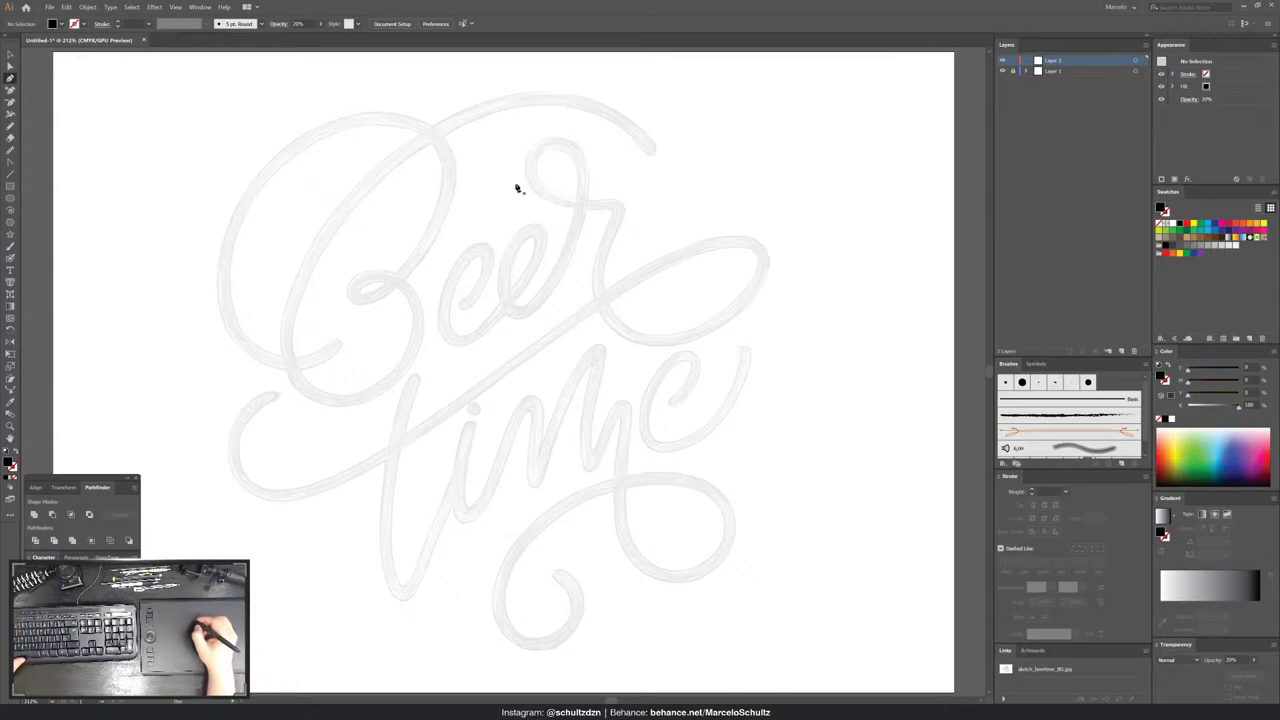
- Trace the B's top arc, left side and bottom curve as a black unfilled stroke
{"action": "left_click_drag", "start_coordinate": [457, 216], "coordinate": [521, 246]}
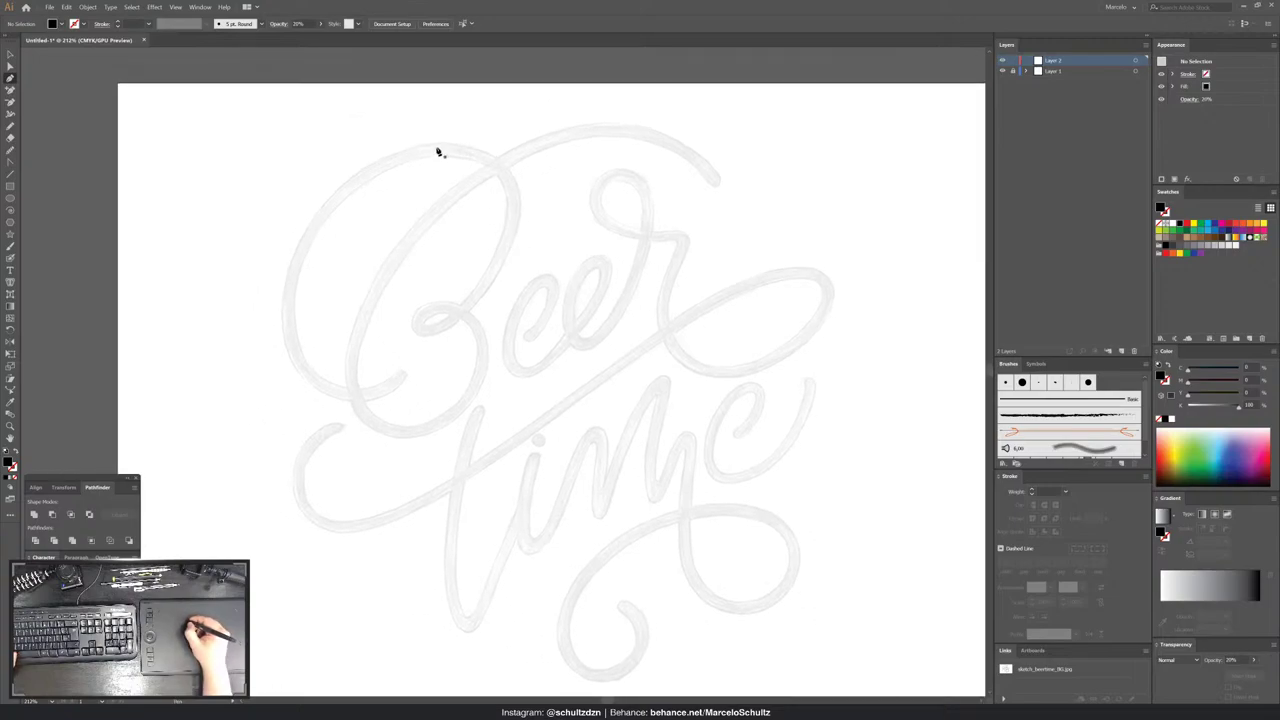
{"action": "left_click_drag", "start_coordinate": [434, 145], "coordinate": [391, 145]}
{"action": "left_click_drag", "start_coordinate": [281, 312], "coordinate": [281, 416]}
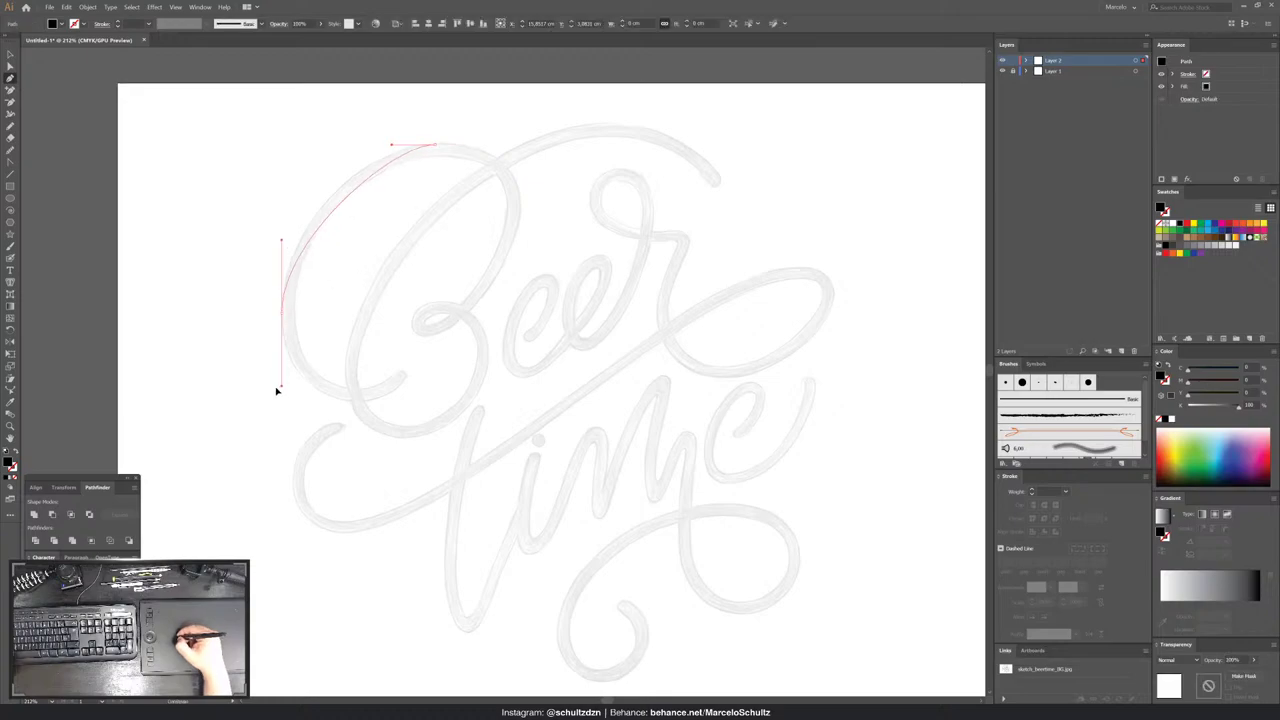
{"action": "left_click_drag", "start_coordinate": [359, 401], "coordinate": [381, 400]}
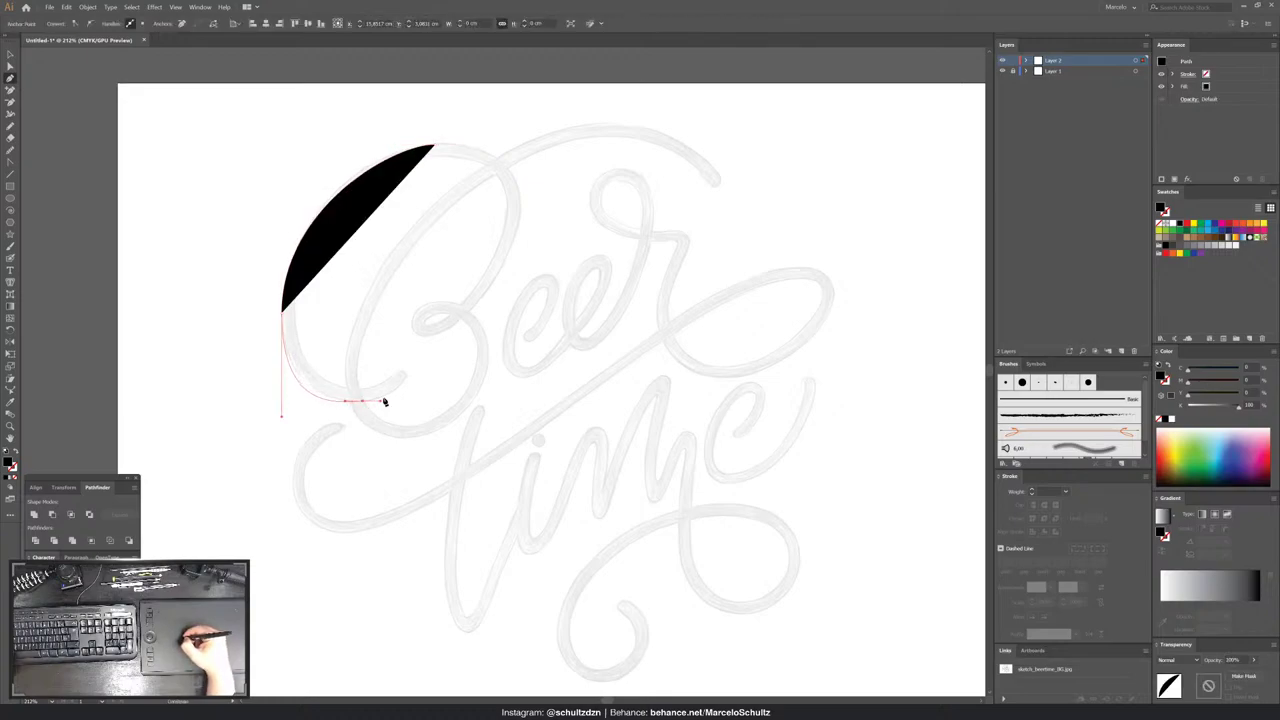
{"action": "left_click", "coordinate": [407, 382]}
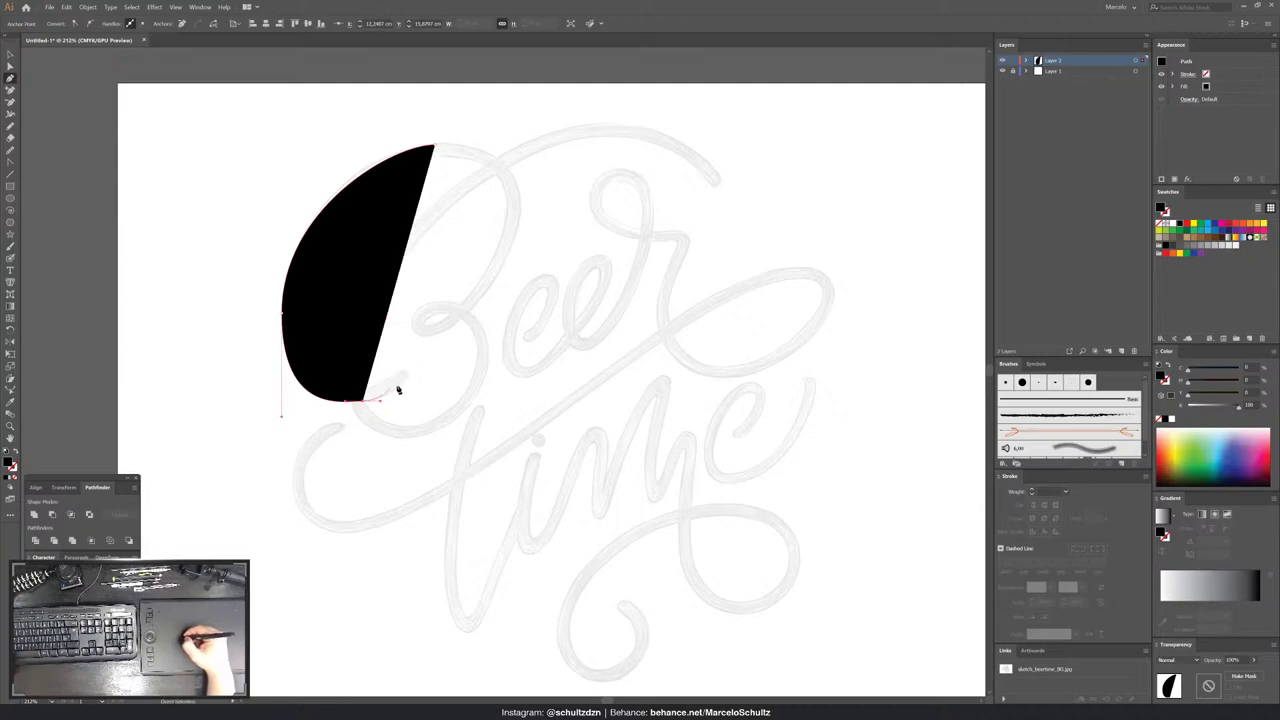
{"action": "mouse_move", "coordinate": [401, 375]}
{"action": "left_mouse_down"}
{"action": "mouse_move", "coordinate": [153, 395]}
{"action": "mouse_move", "coordinate": [240, 397]}
{"action": "left_mouse_up"}
{"action": "key", "text": "shift+x"}
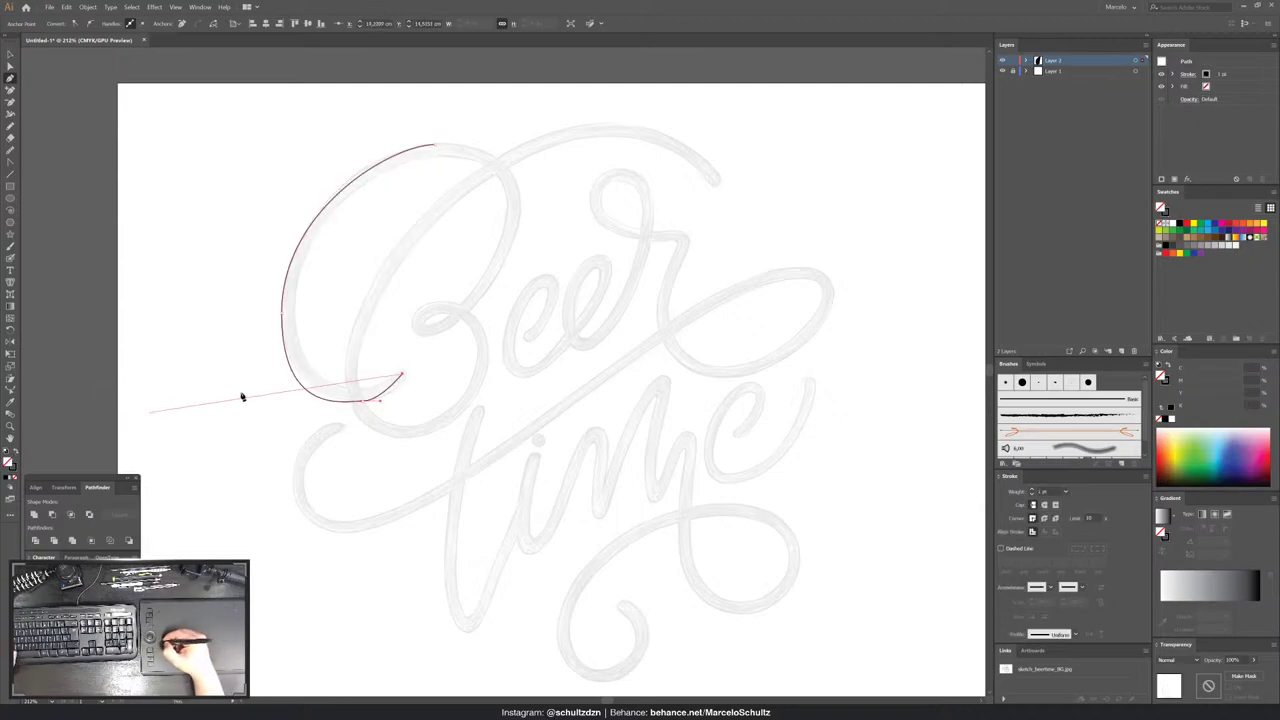
{"action": "left_click", "coordinate": [363, 403], "text": "ctrl"}
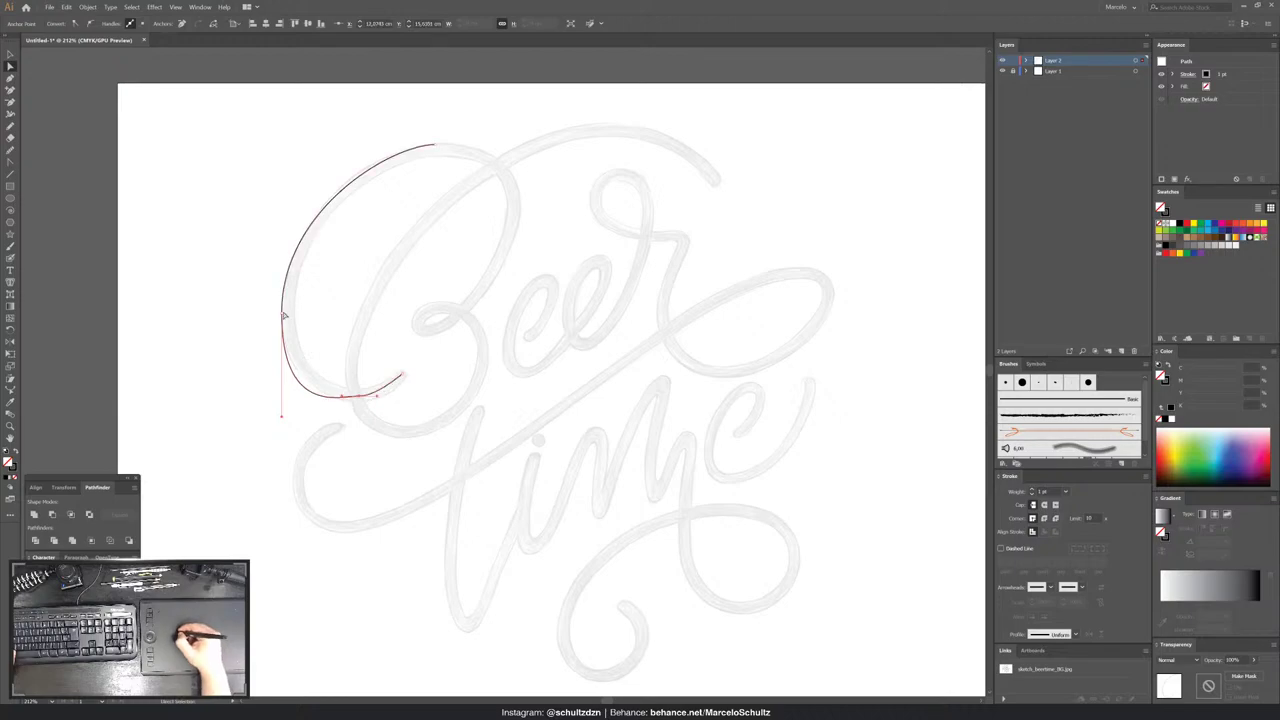
{"action": "left_click_drag", "start_coordinate": [282, 315], "coordinate": [287, 310]}
{"action": "left_click_drag", "start_coordinate": [436, 149], "coordinate": [447, 158]}
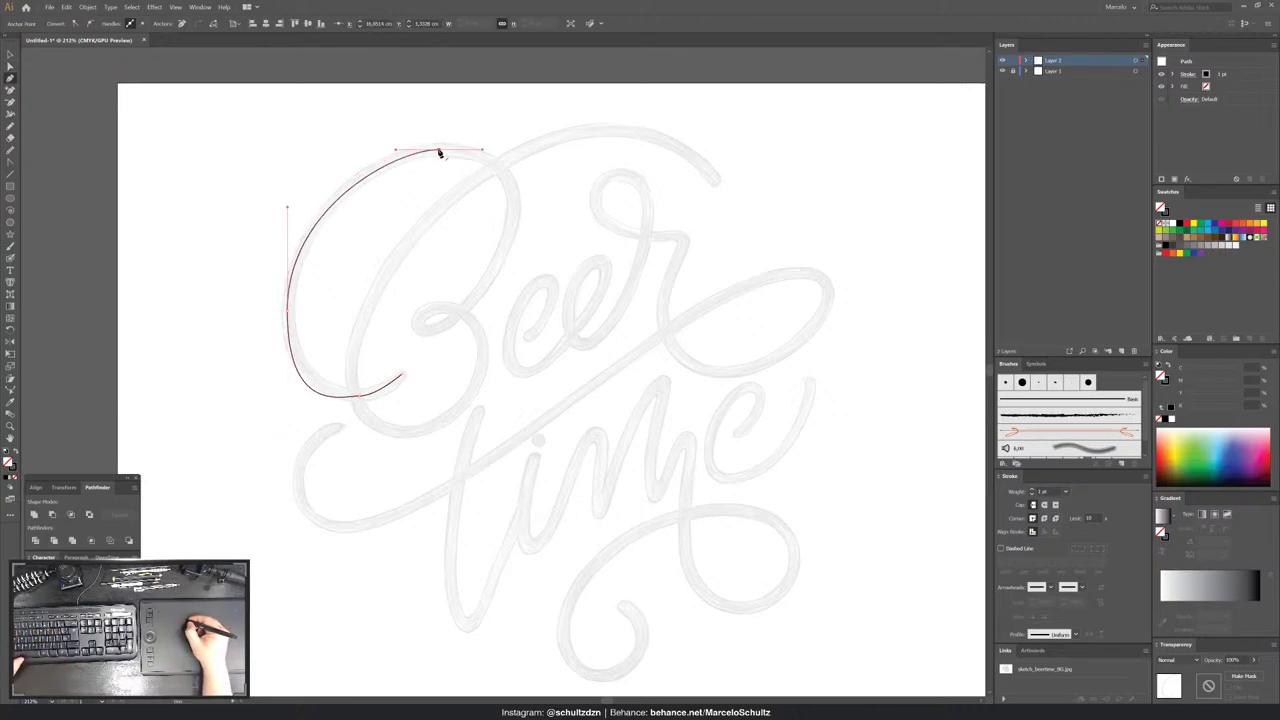
- Extend the path through the B's middle loop and lower bowl, up into the top swash
{"action": "left_click", "coordinate": [438, 150]}
{"action": "left_click_drag", "start_coordinate": [511, 212], "coordinate": [512, 245]}
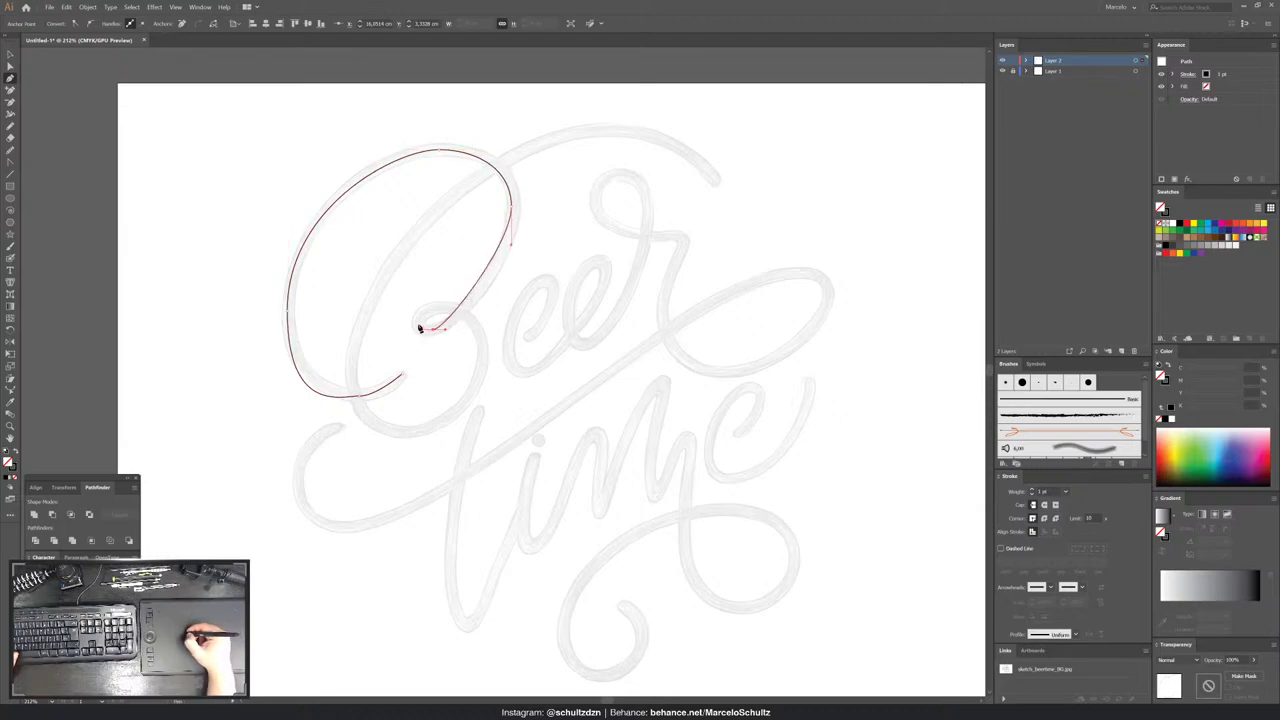
{"action": "left_click_drag", "start_coordinate": [420, 322], "coordinate": [445, 312]}
{"action": "left_click", "coordinate": [481, 389]}
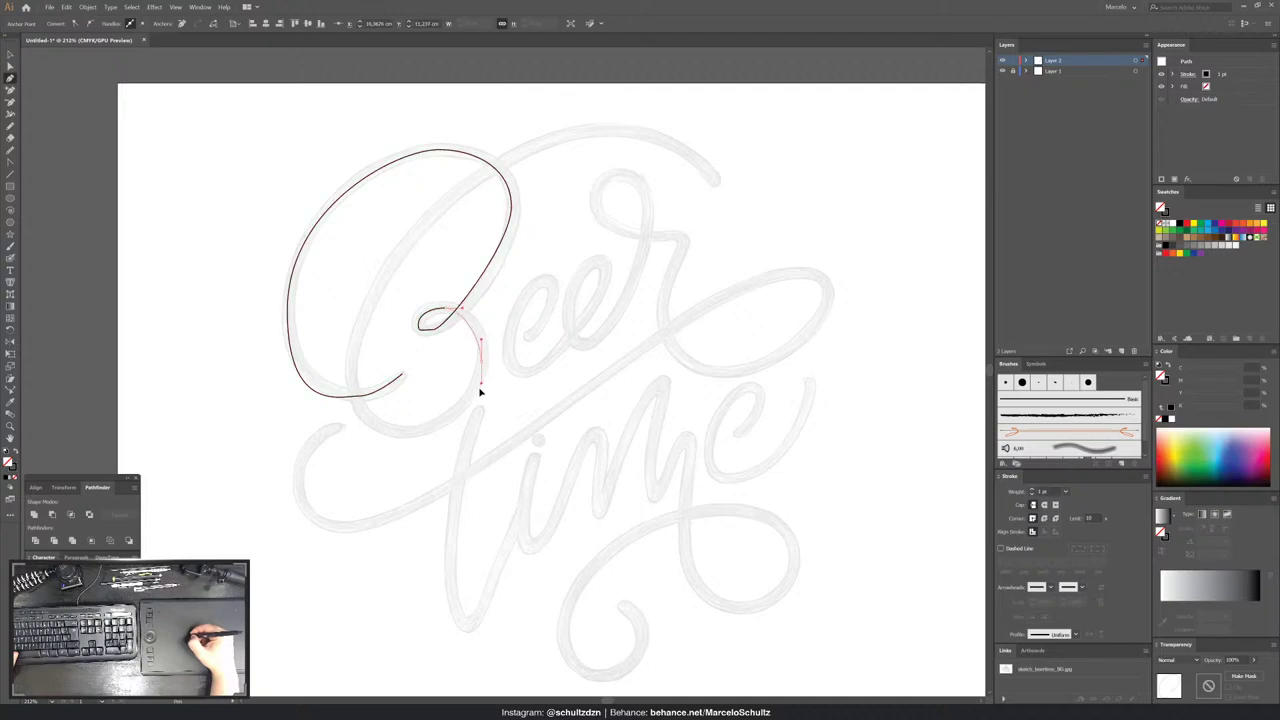
{"action": "left_click_drag", "start_coordinate": [414, 434], "coordinate": [386, 441]}
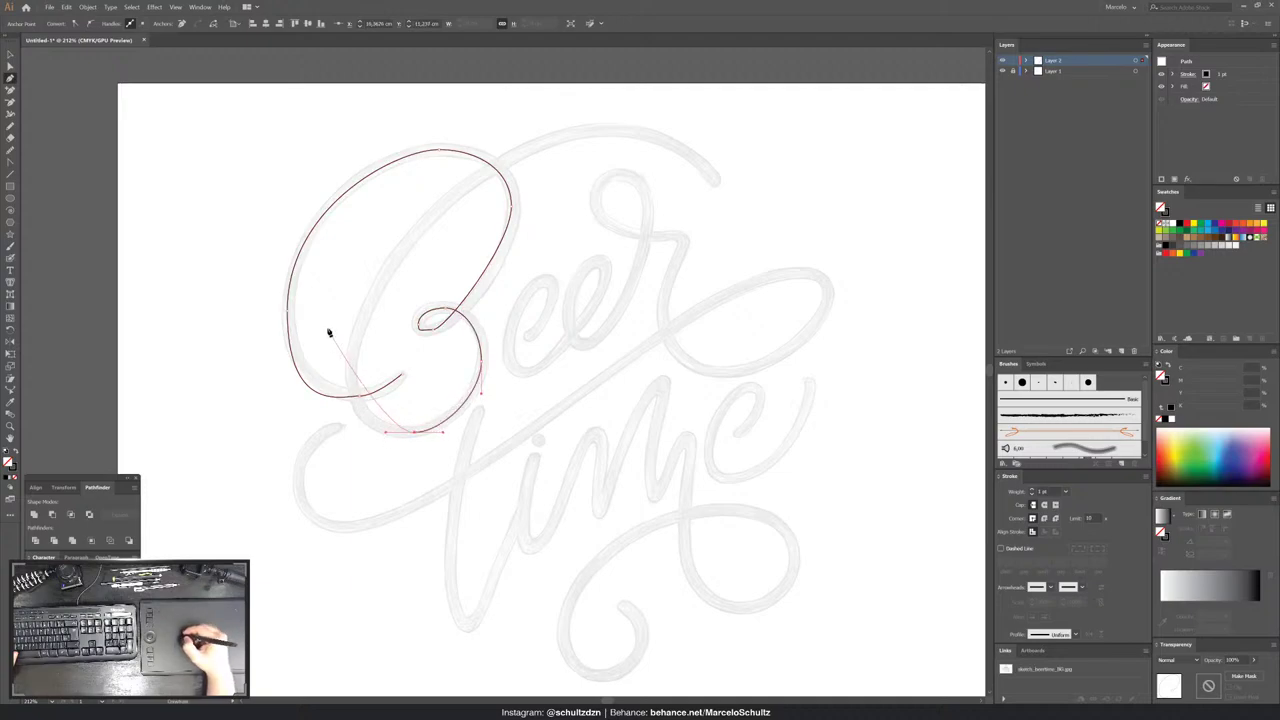
{"action": "left_click_drag", "start_coordinate": [350, 380], "coordinate": [348, 331]}
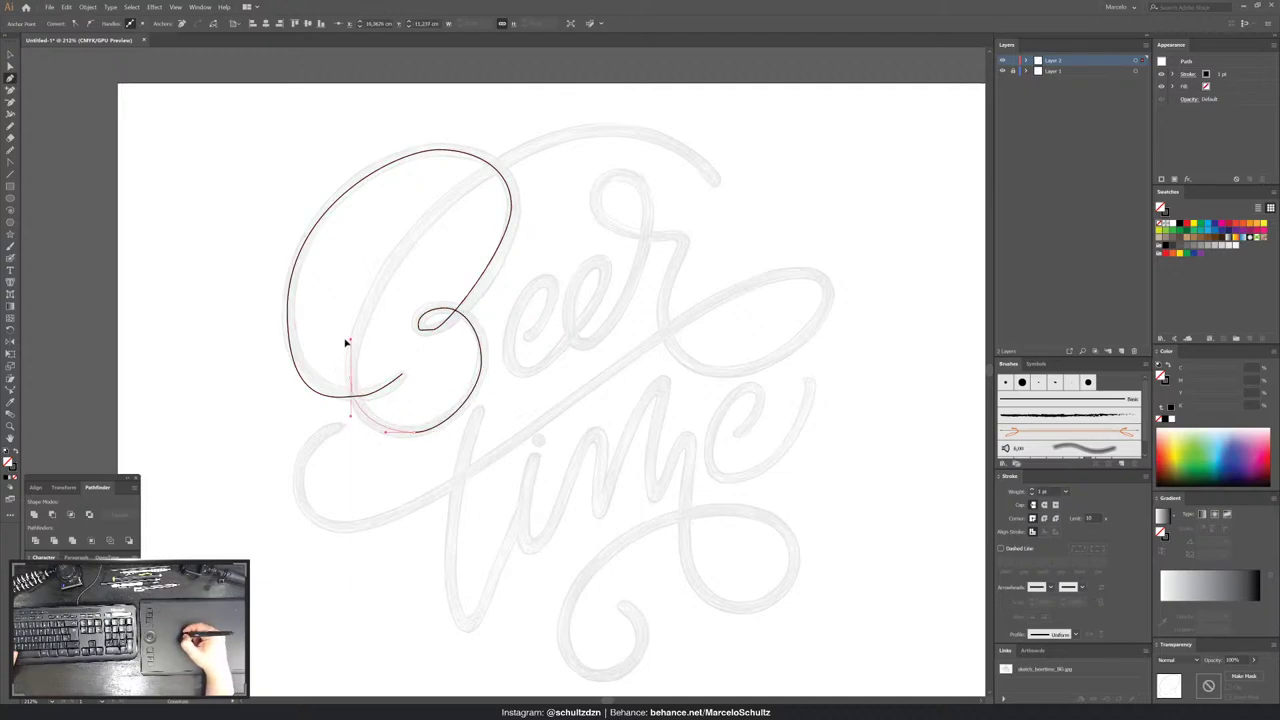
{"action": "left_click_drag", "start_coordinate": [608, 129], "coordinate": [681, 131]}
{"action": "left_click", "coordinate": [714, 182]}
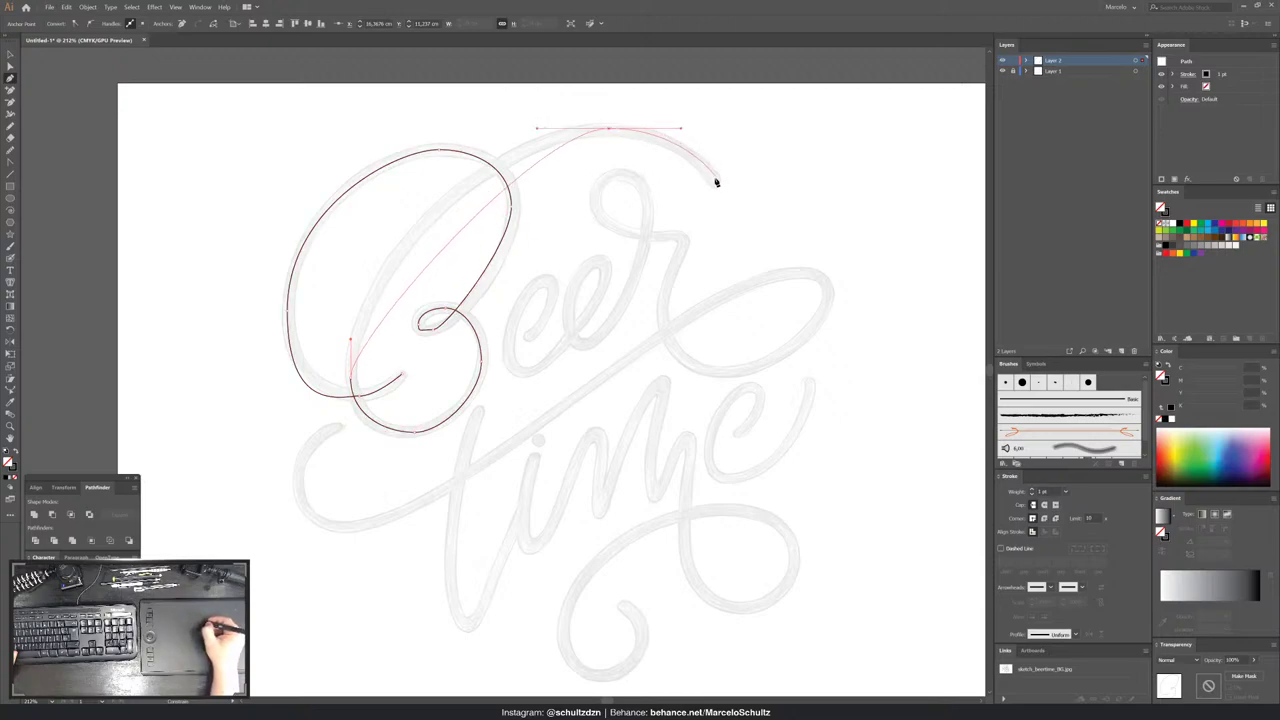
- Lengthen the top anchor's handle leftward to smooth the B's top arc
{"action": "key", "text": "a"}
{"action": "left_click", "coordinate": [613, 127]}
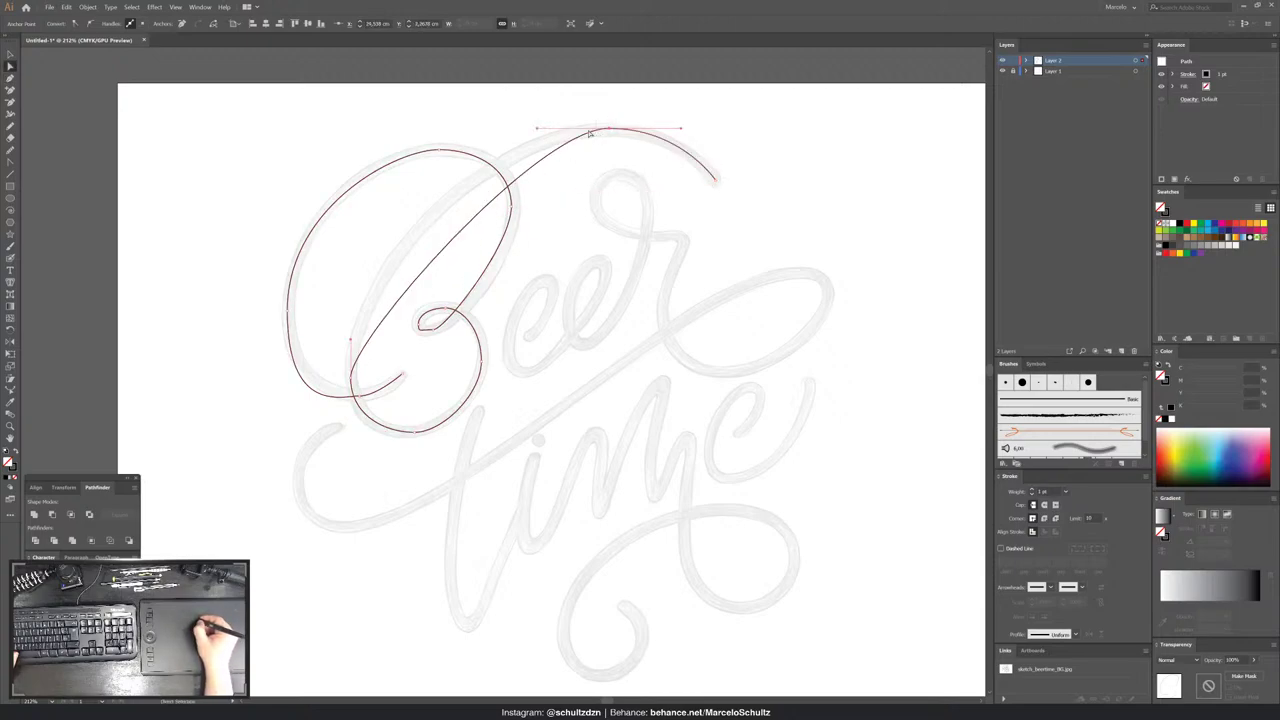
{"action": "left_click", "coordinate": [540, 132]}
{"action": "left_click", "coordinate": [530, 130]}
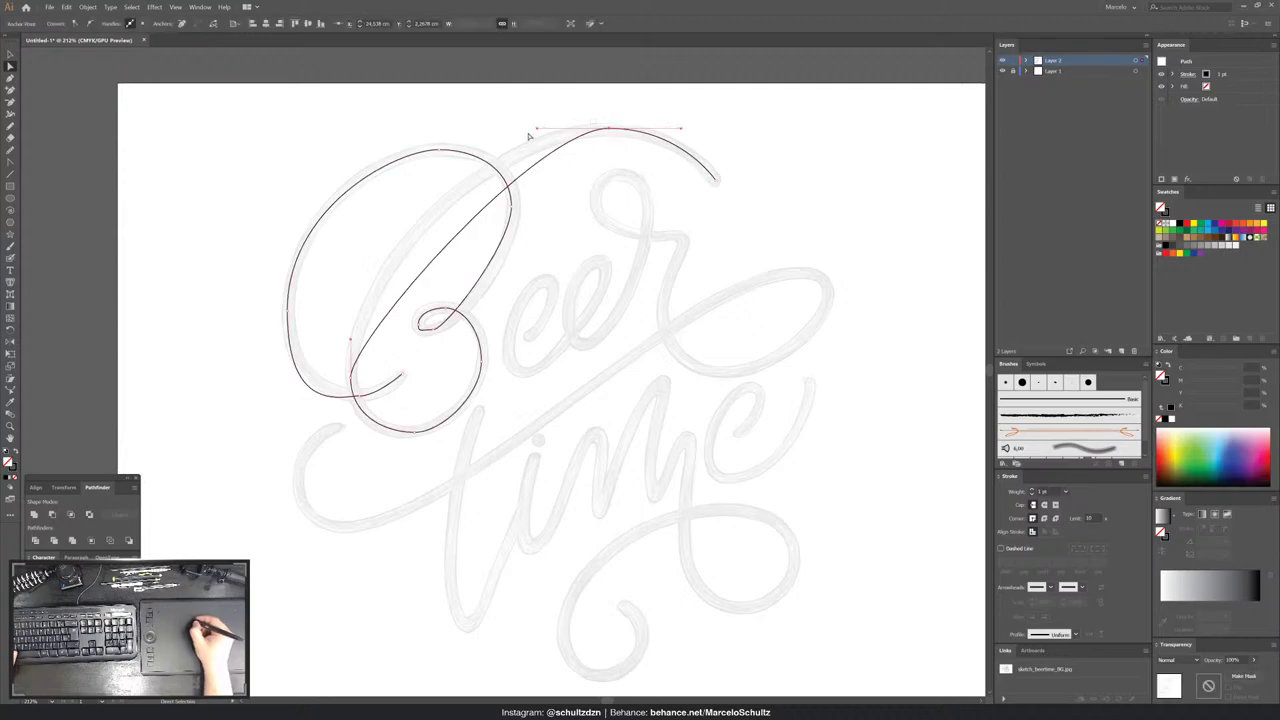
{"action": "left_click_drag", "start_coordinate": [537, 128], "coordinate": [451, 128]}
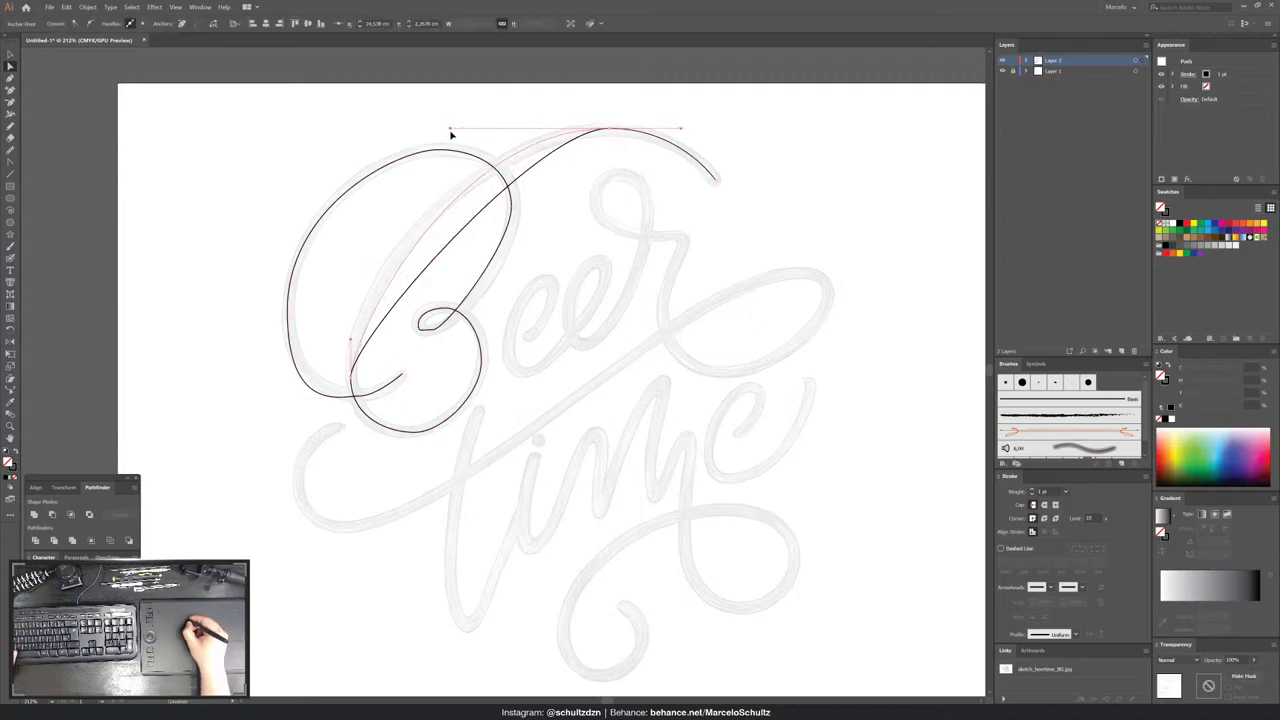
- Adjust the inner stroke's lower anchor and handle to smooth the B's bowl
{"action": "left_click", "coordinate": [351, 341]}
{"action": "left_click", "coordinate": [354, 379]}
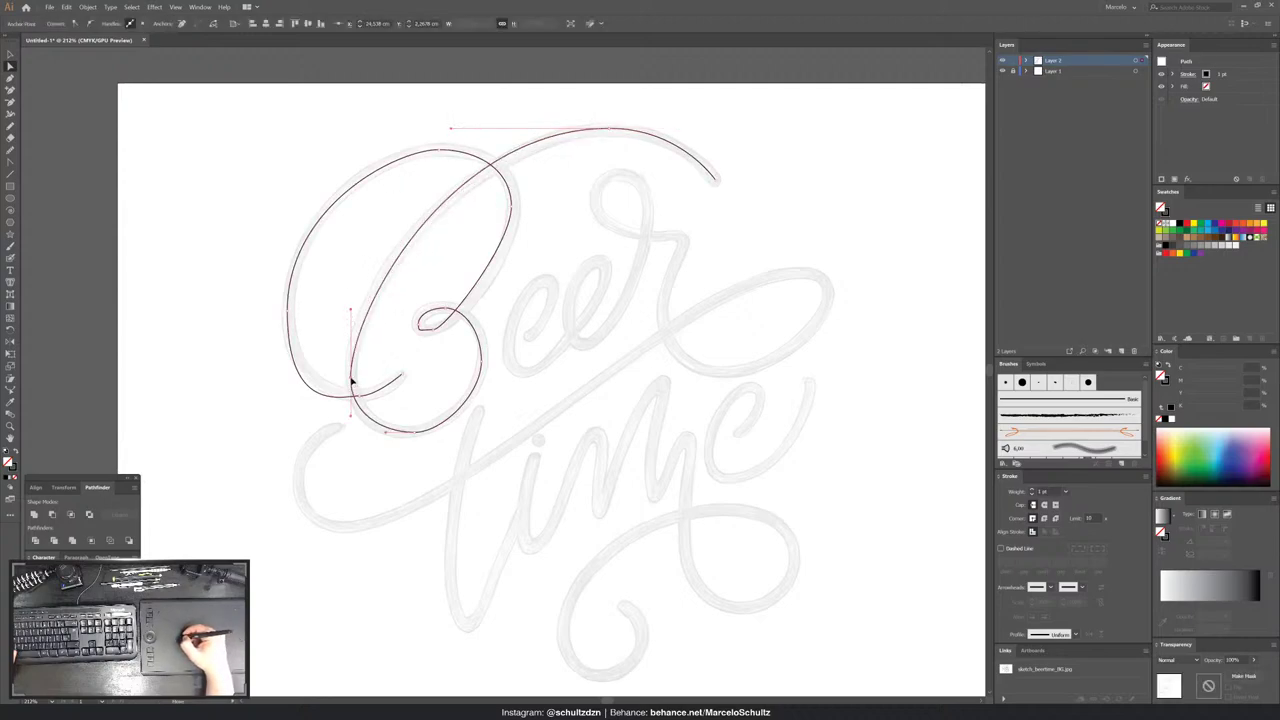
{"action": "left_click_drag", "start_coordinate": [351, 310], "coordinate": [352, 276]}
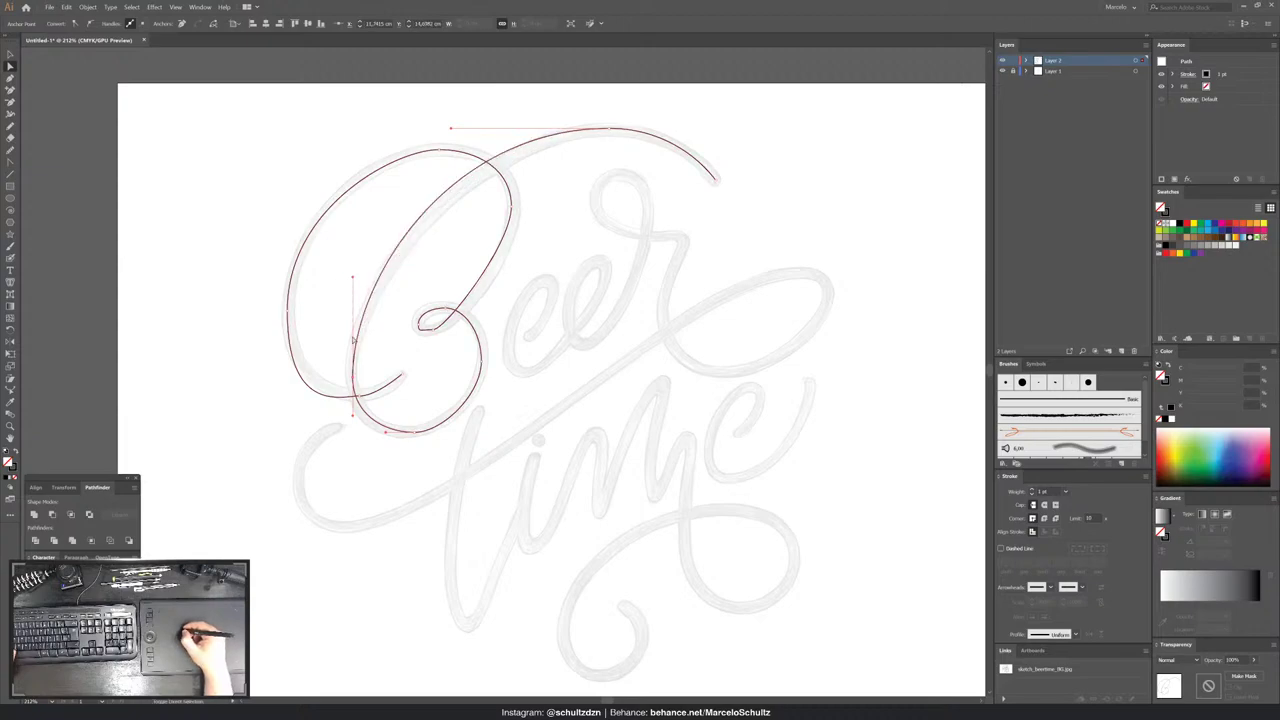
{"action": "left_click_drag", "start_coordinate": [353, 383], "coordinate": [352, 418]}
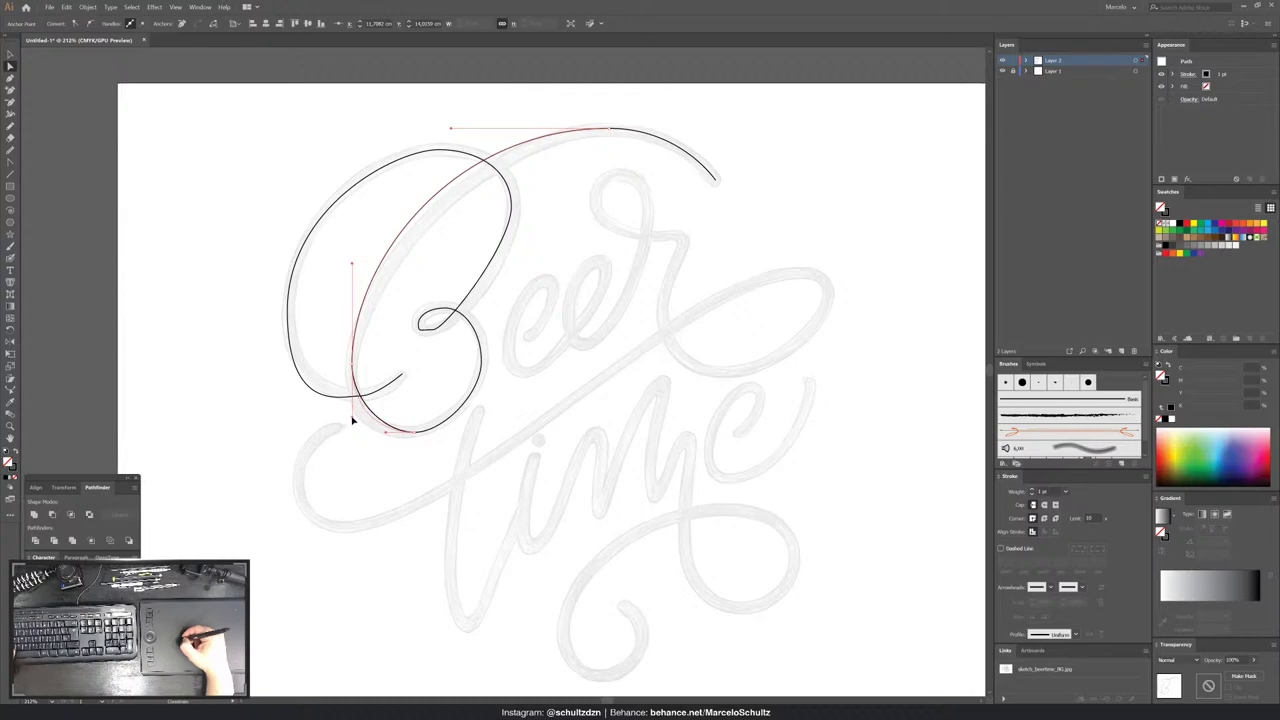
{"action": "left_click", "coordinate": [417, 434]}
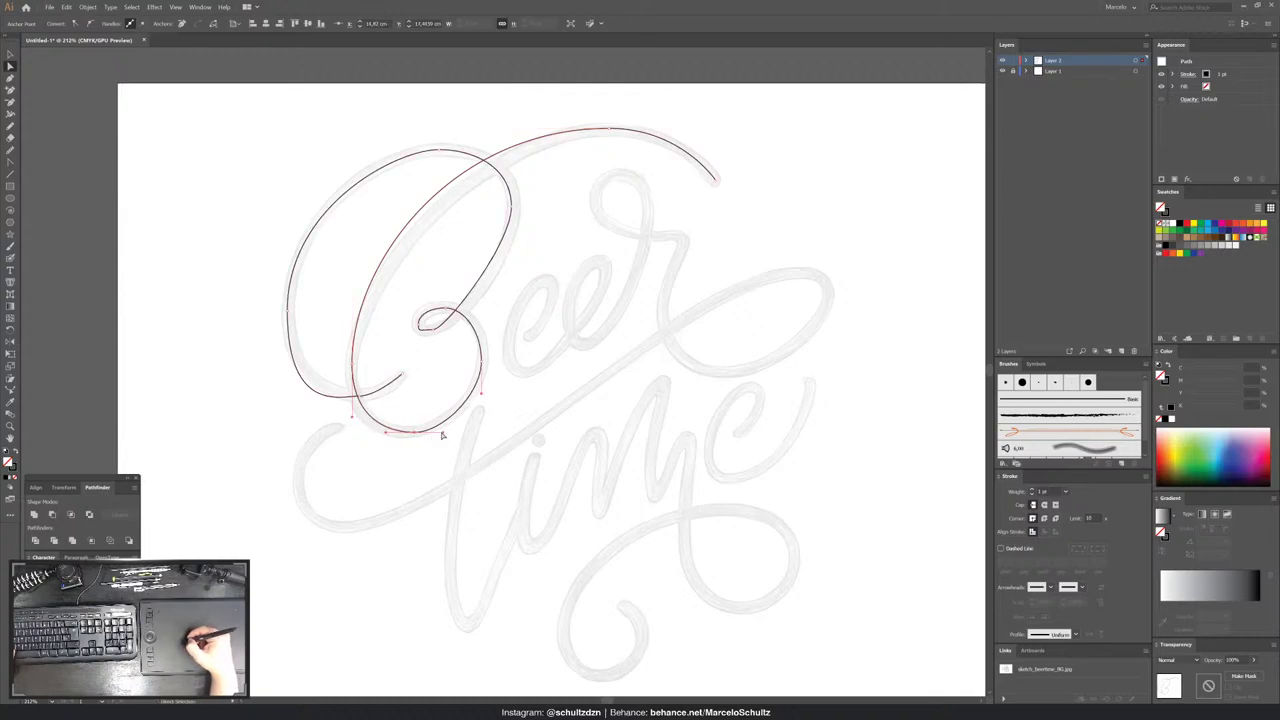
{"action": "left_click", "coordinate": [482, 366]}
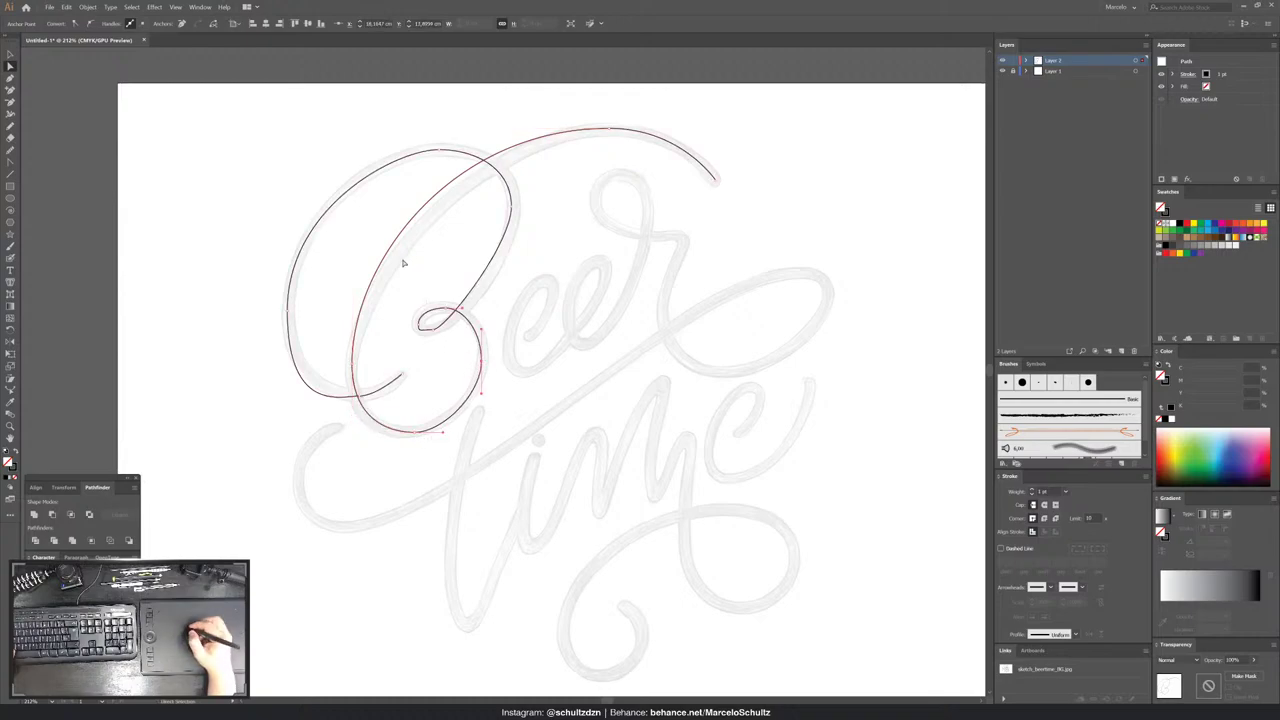
{"action": "left_click", "coordinate": [420, 325]}
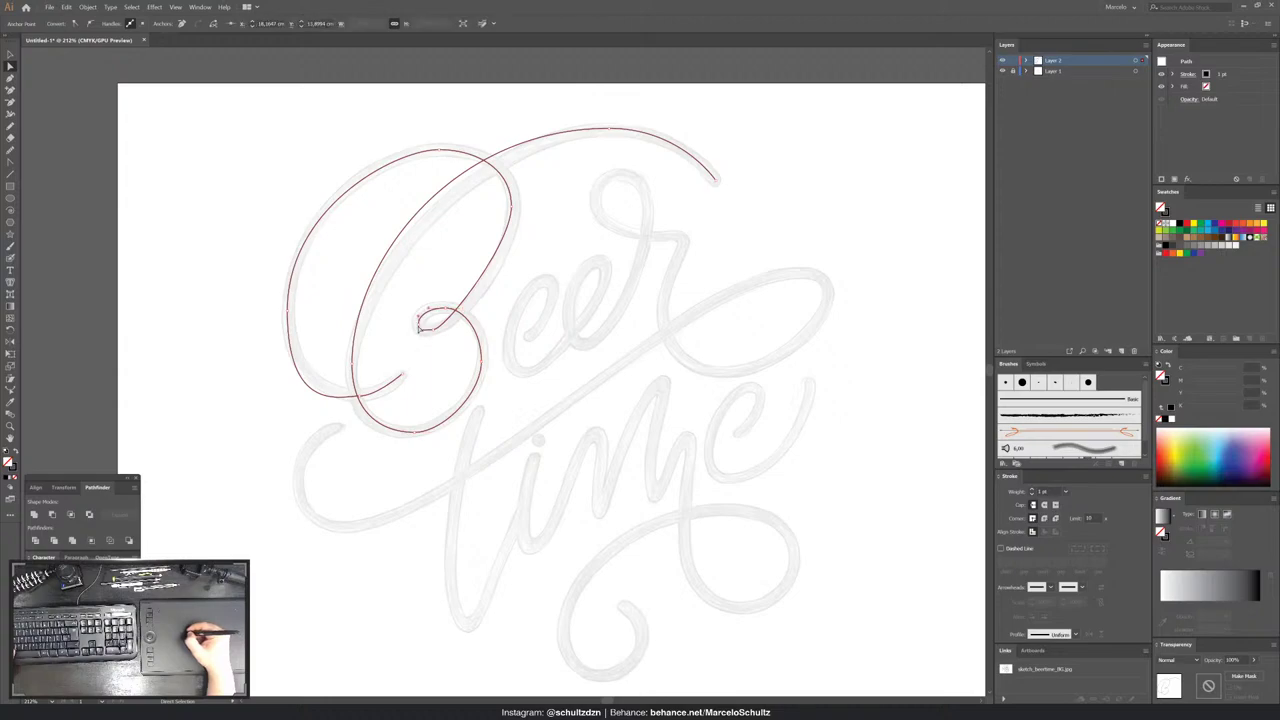
- Zoom in and tighten the handles on the B's left and bottom anchors
{"action": "left_click", "coordinate": [420, 325]}
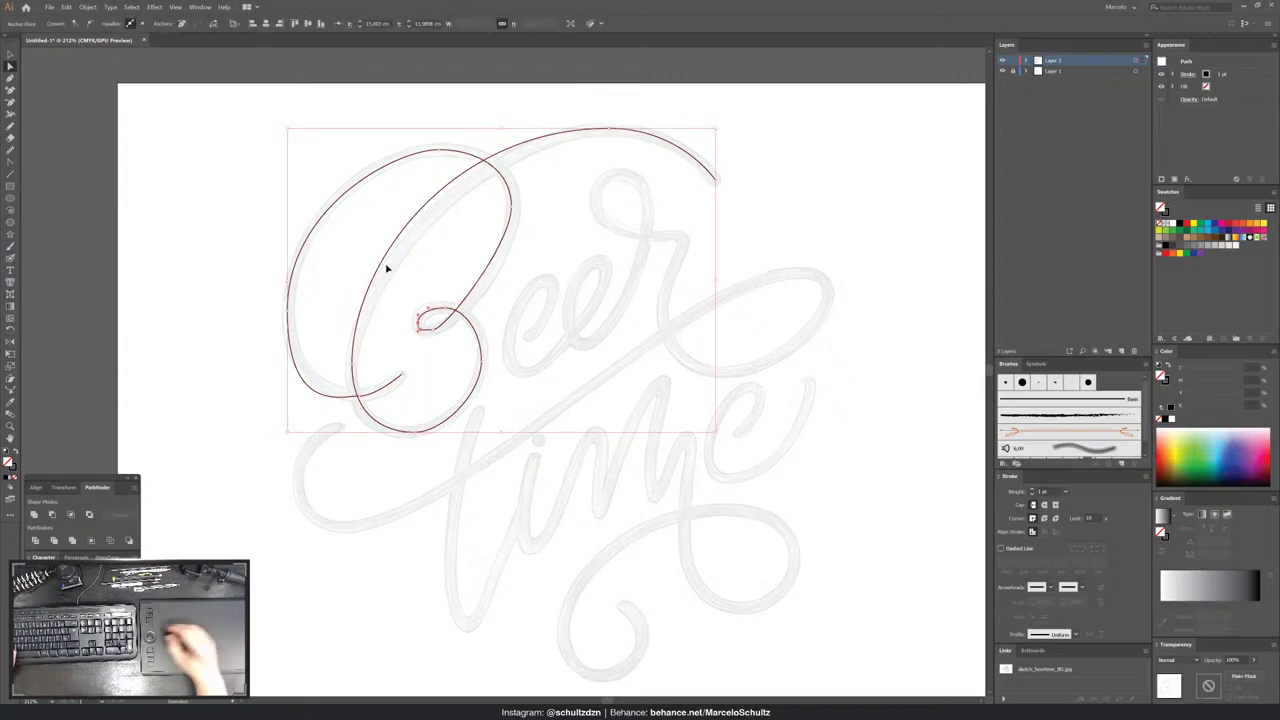
{"action": "key", "text": "ctrl+plus"}
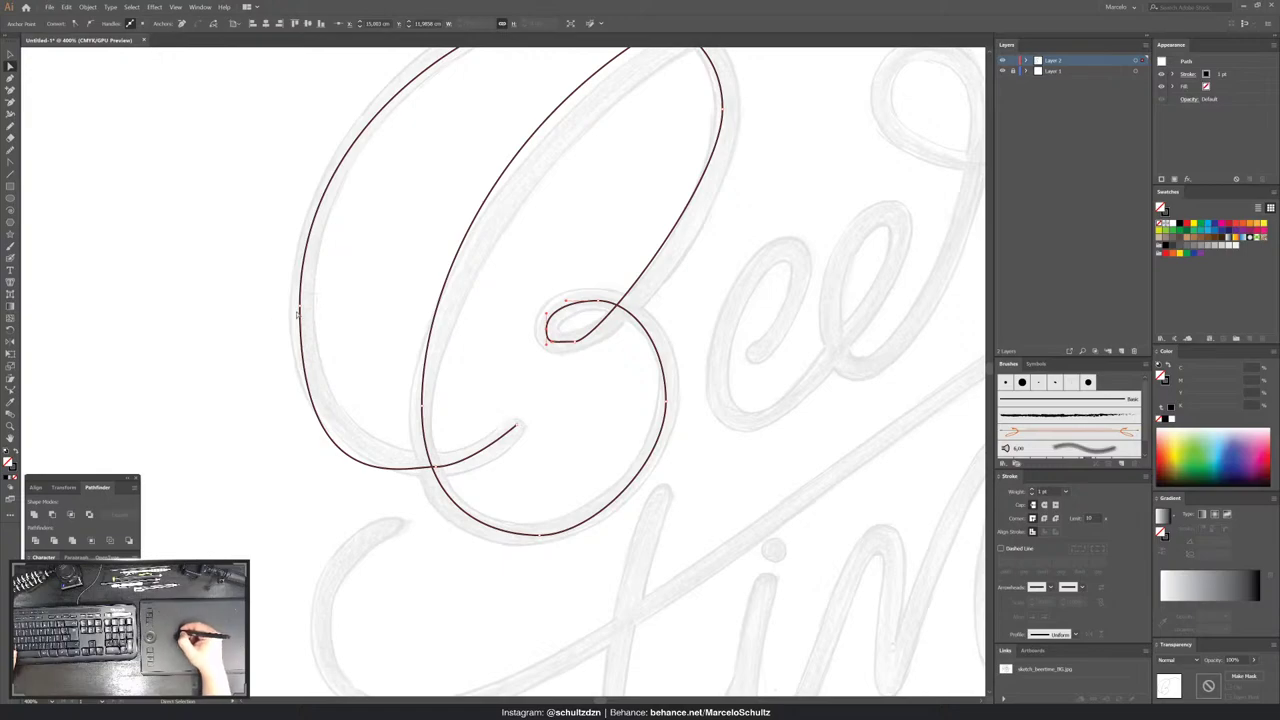
{"action": "left_click", "coordinate": [300, 306]}
{"action": "left_click_drag", "start_coordinate": [300, 505], "coordinate": [300, 437]}
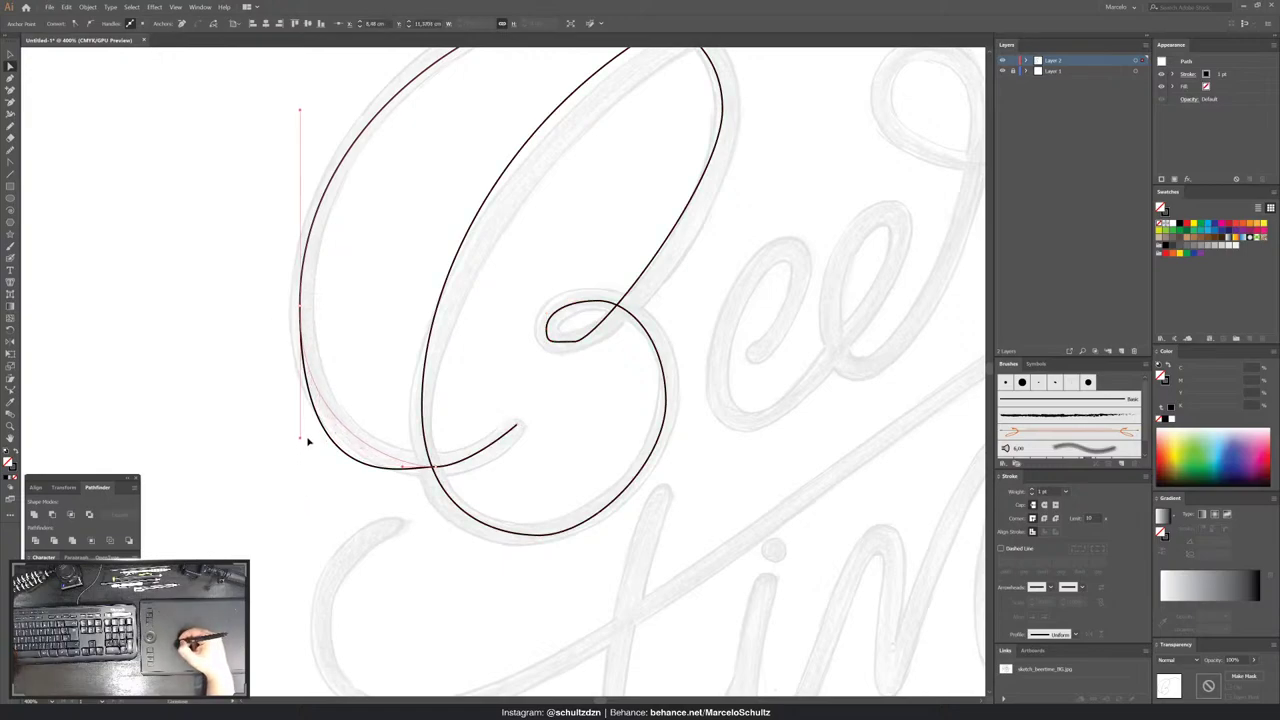
{"action": "left_click", "coordinate": [432, 467]}
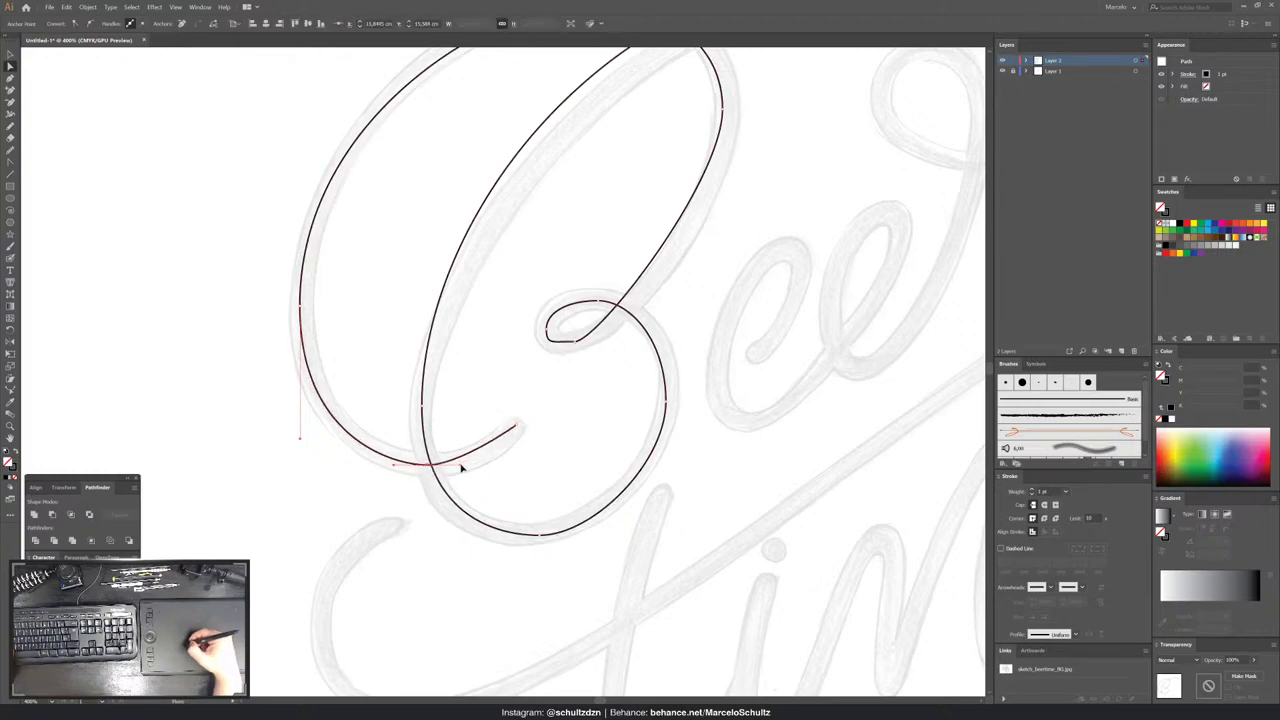
{"action": "left_click_drag", "start_coordinate": [461, 466], "coordinate": [489, 466]}
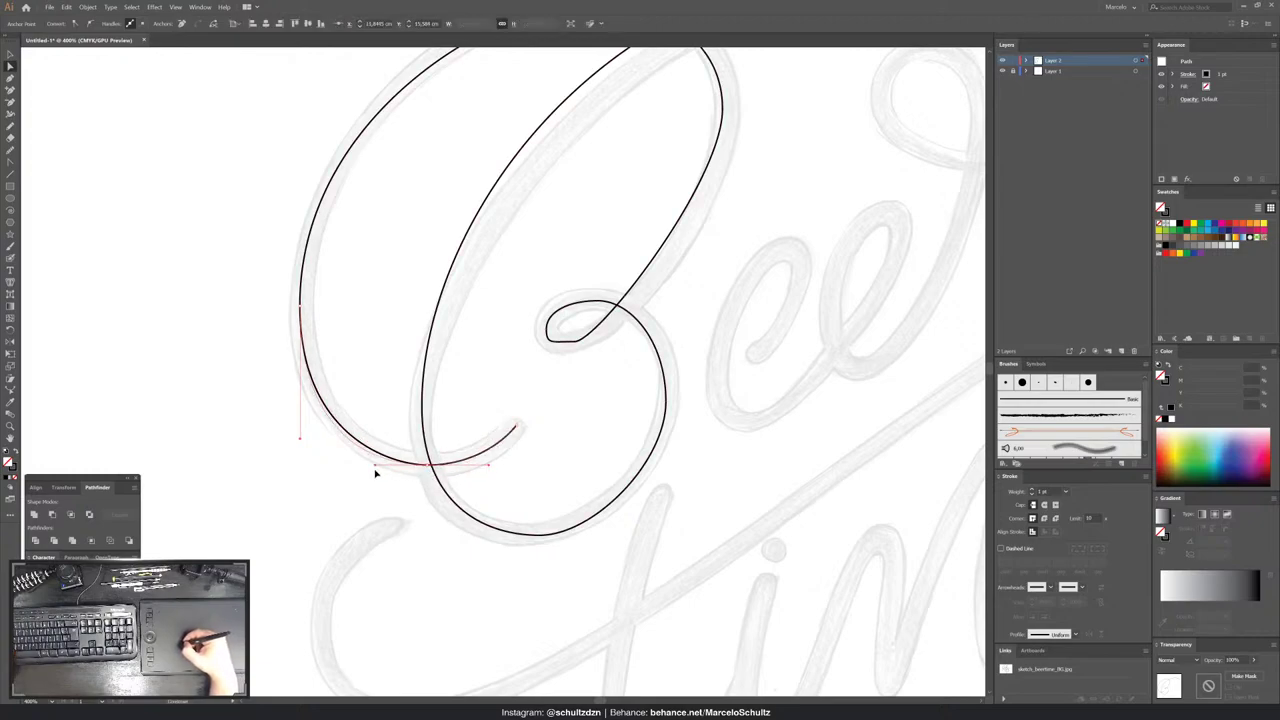
{"action": "left_click", "coordinate": [385, 400]}
- Lengthen the lower handle on the loop's right side to reshape the B's loop
{"action": "scroll", "coordinate": [366, 349], "scroll_direction": "up", "scroll_amount": 5}
{"action": "scroll", "coordinate": [360, 284], "scroll_direction": "right", "scroll_amount": 3}
{"action": "left_click", "coordinate": [334, 225]}
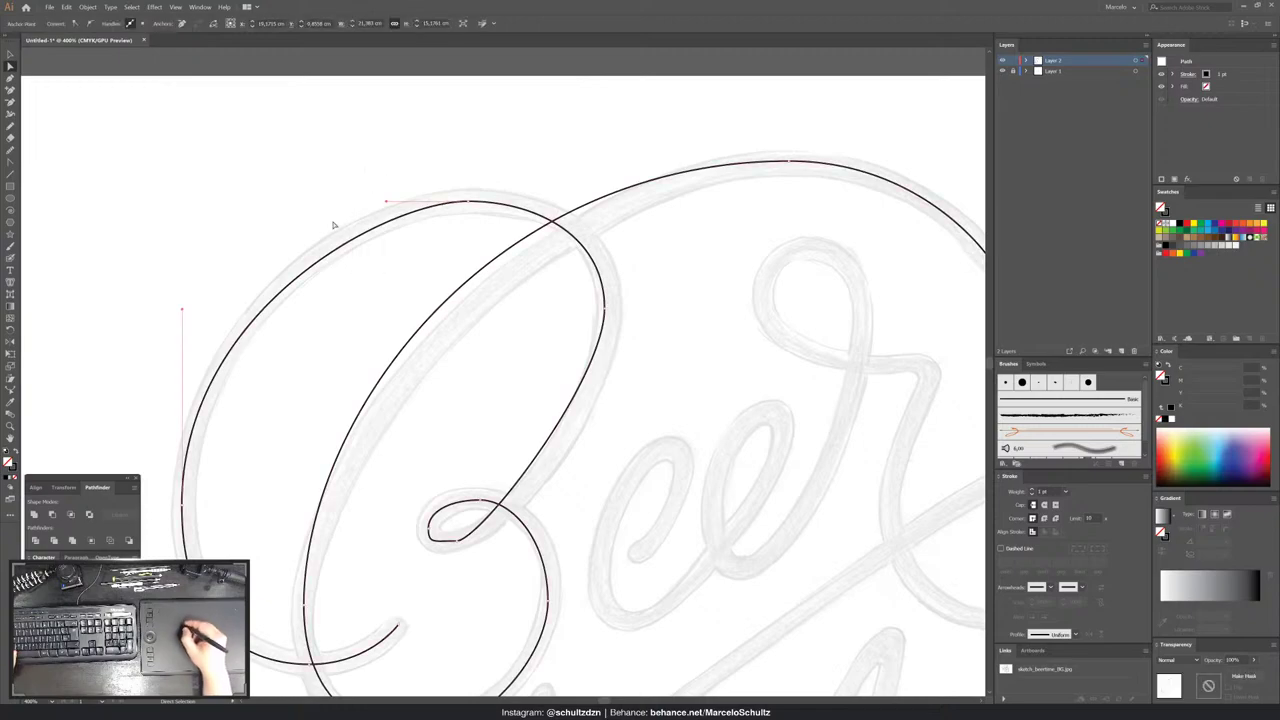
{"action": "key", "text": "ctrl+shift+a"}
{"action": "left_click", "coordinate": [463, 201]}
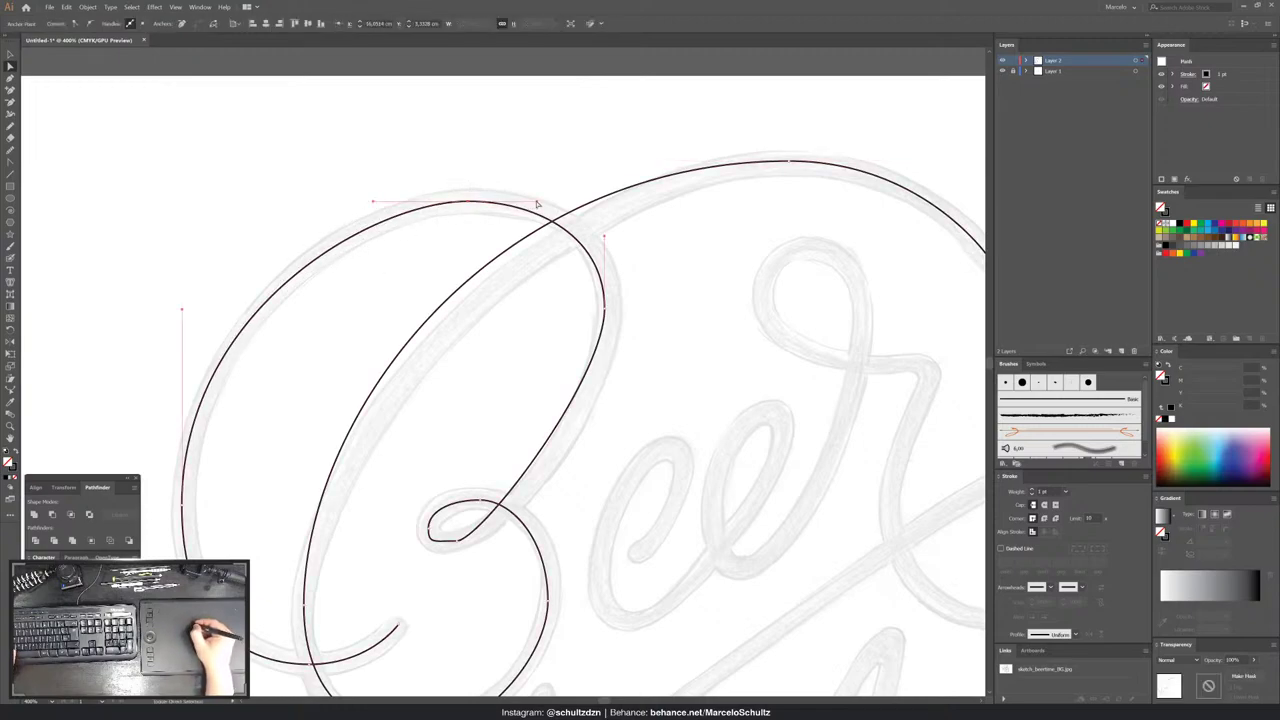
{"action": "left_click", "coordinate": [605, 308]}
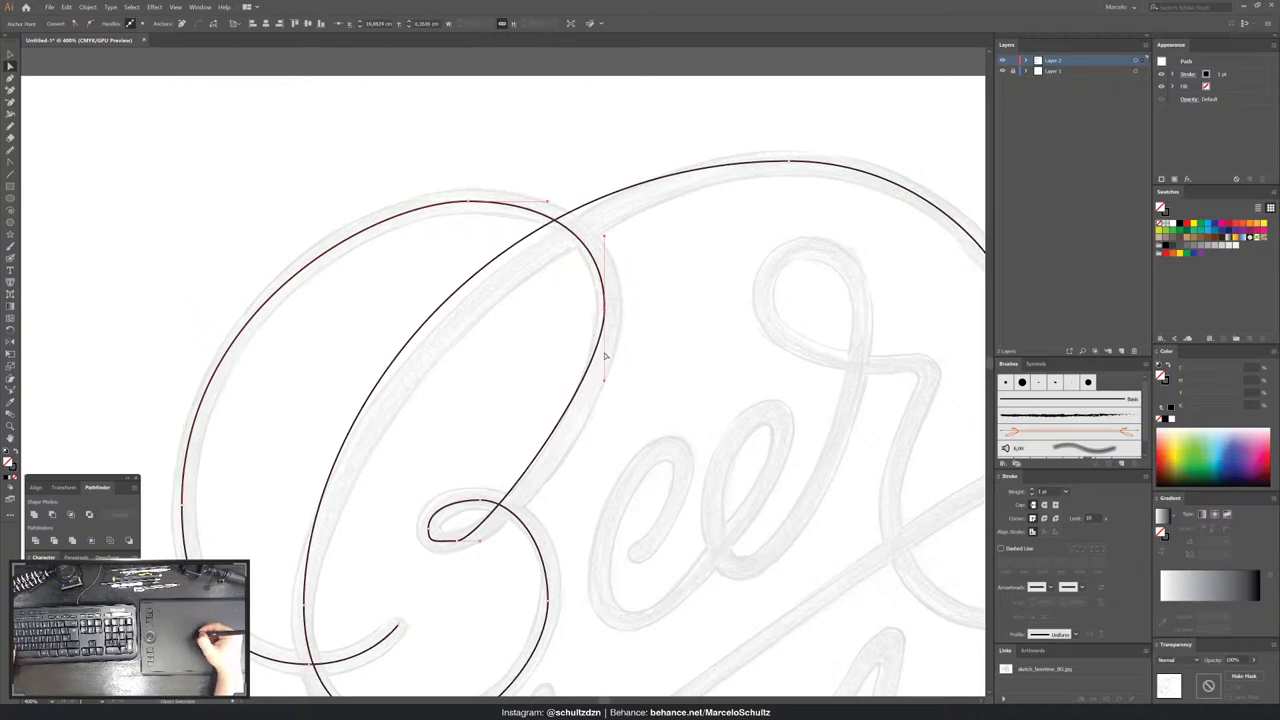
{"action": "left_click_drag", "start_coordinate": [605, 382], "coordinate": [604, 430]}
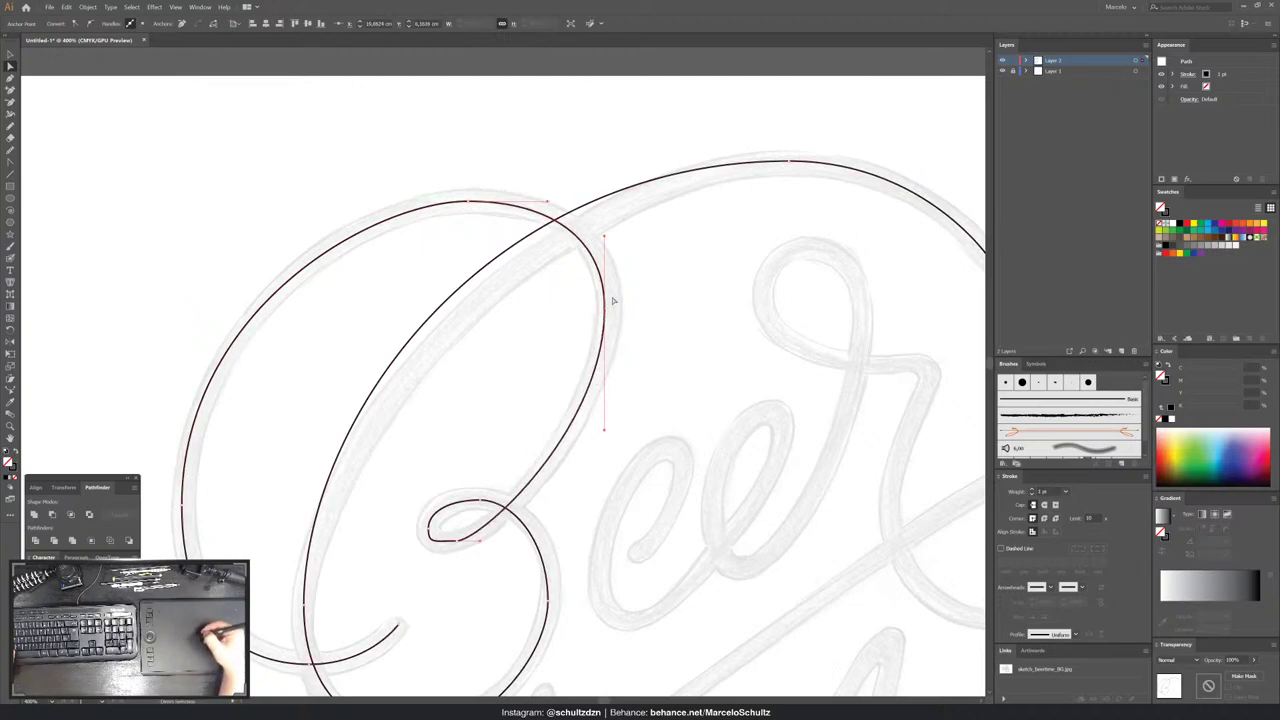
- Inspect the anchors and segments around the B's small loop
{"action": "left_click", "coordinate": [432, 537]}
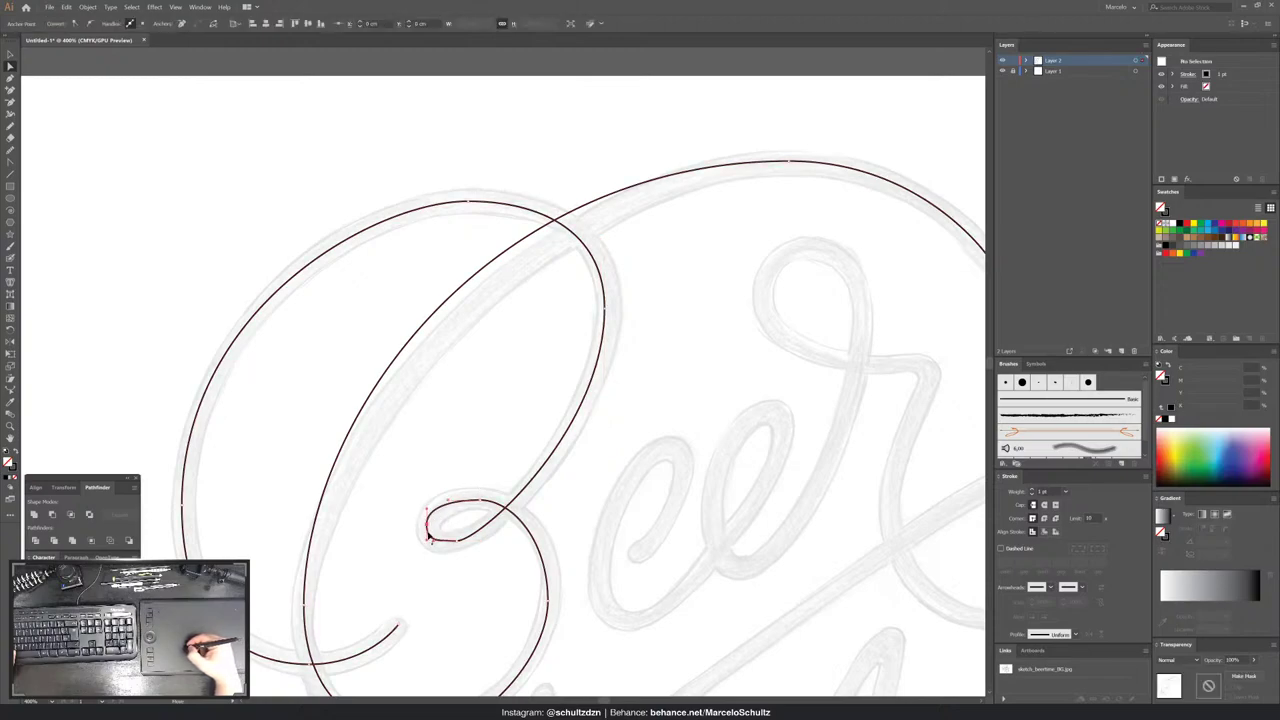
{"action": "left_click", "coordinate": [441, 543]}
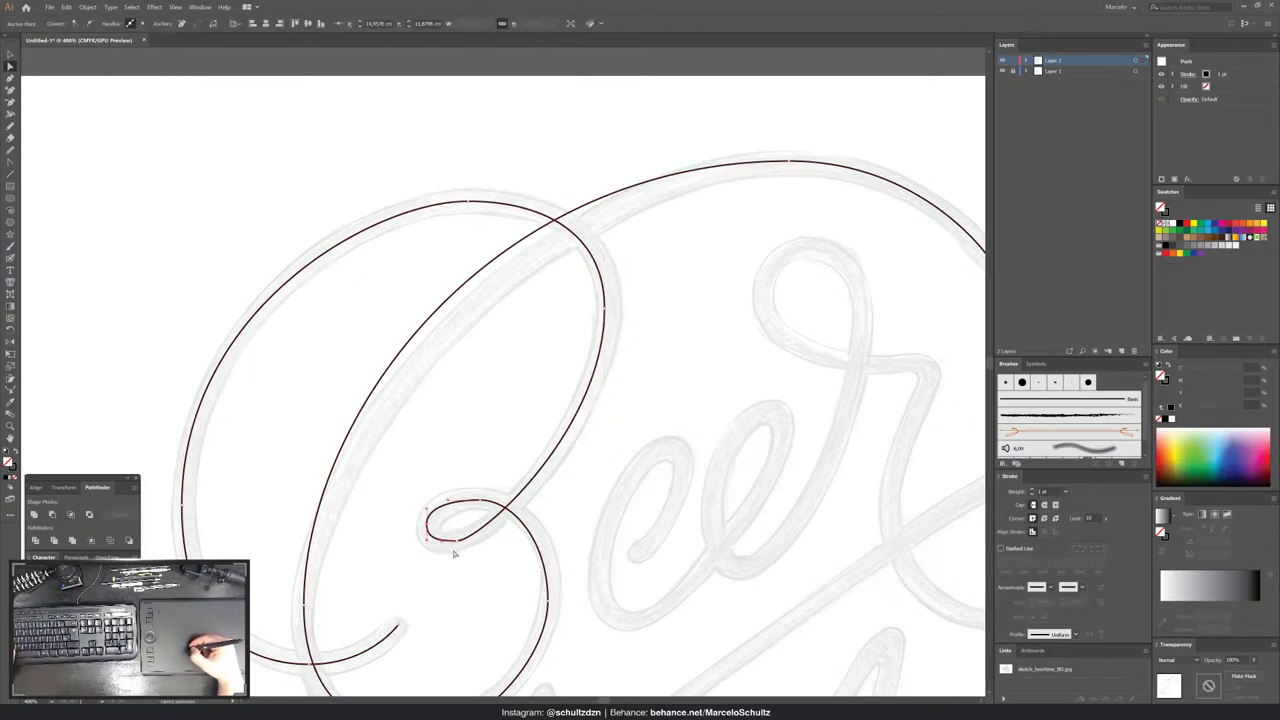
{"action": "left_click", "coordinate": [472, 540]}
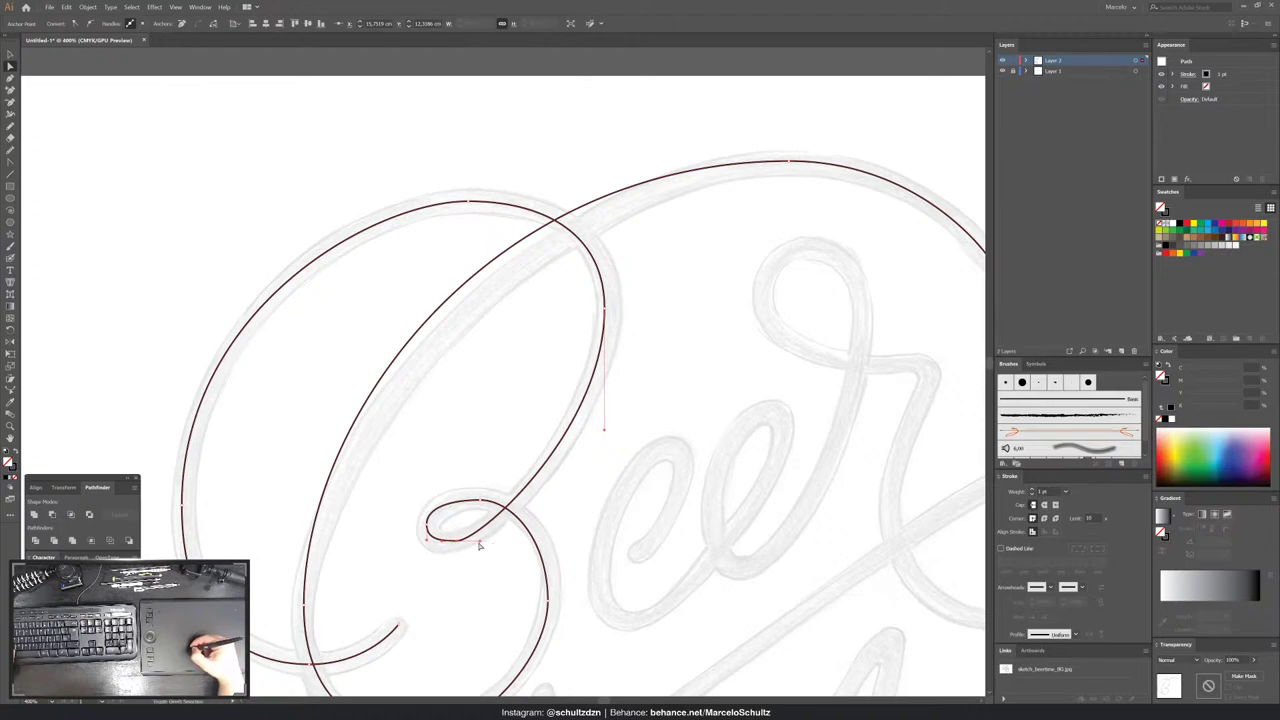
{"action": "left_click", "coordinate": [488, 541]}
{"action": "left_click", "coordinate": [427, 537]}
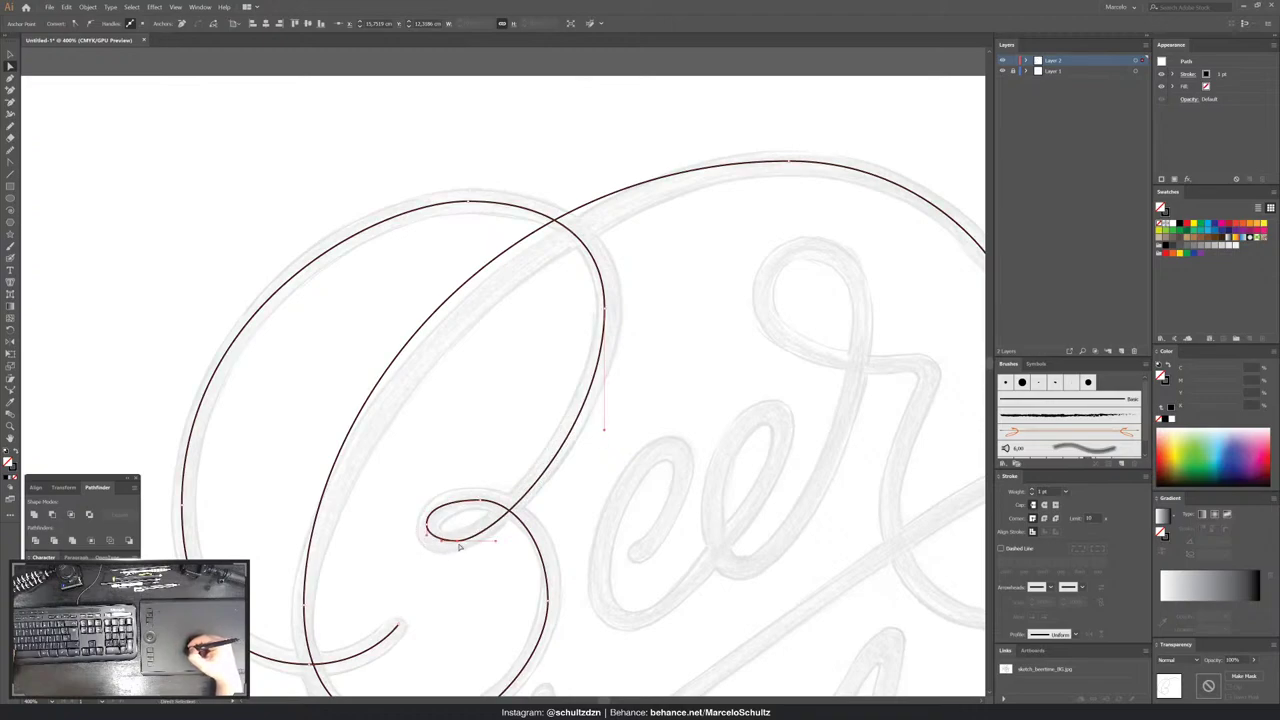
{"action": "left_click", "coordinate": [451, 541]}
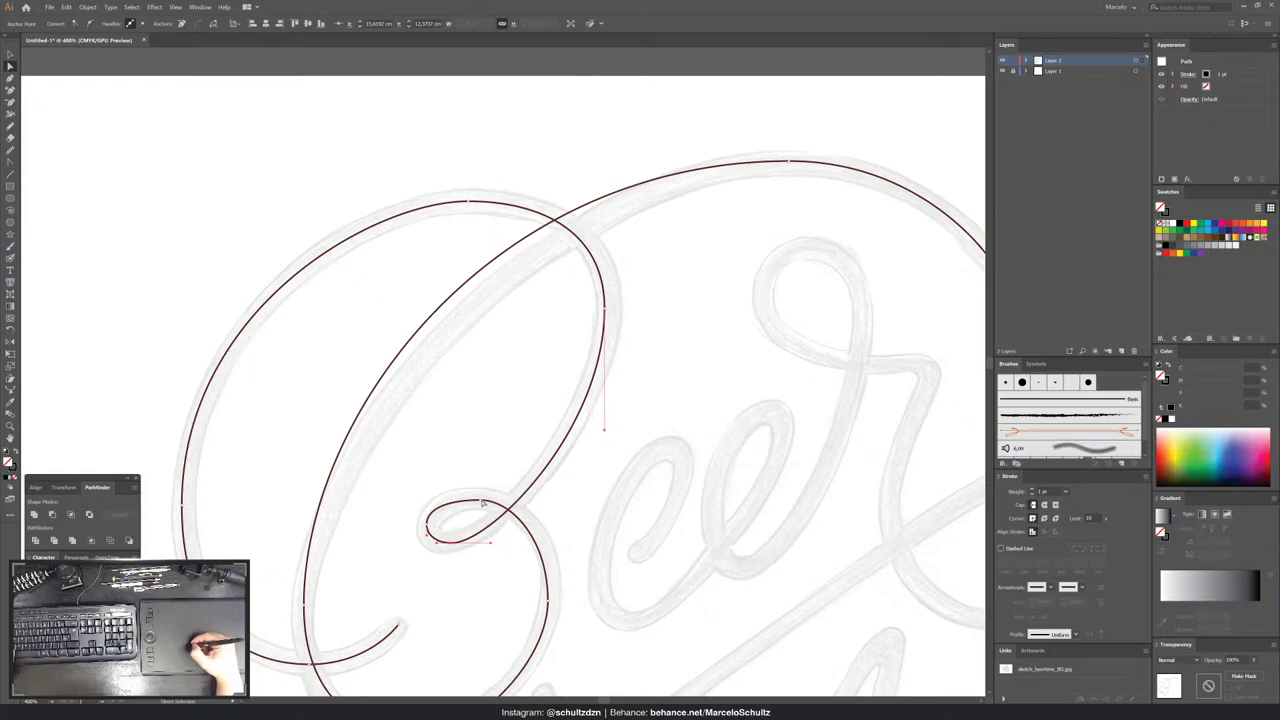
{"action": "left_click", "coordinate": [481, 503]}
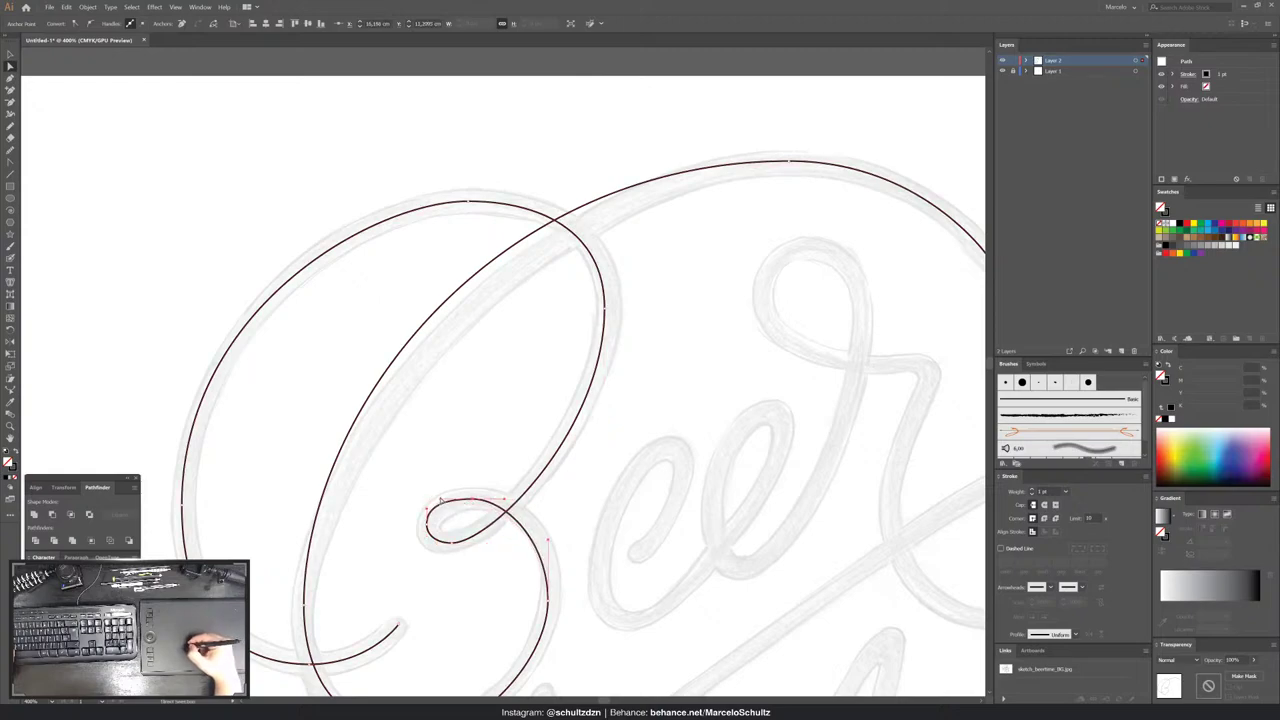
{"action": "left_click", "coordinate": [549, 542]}
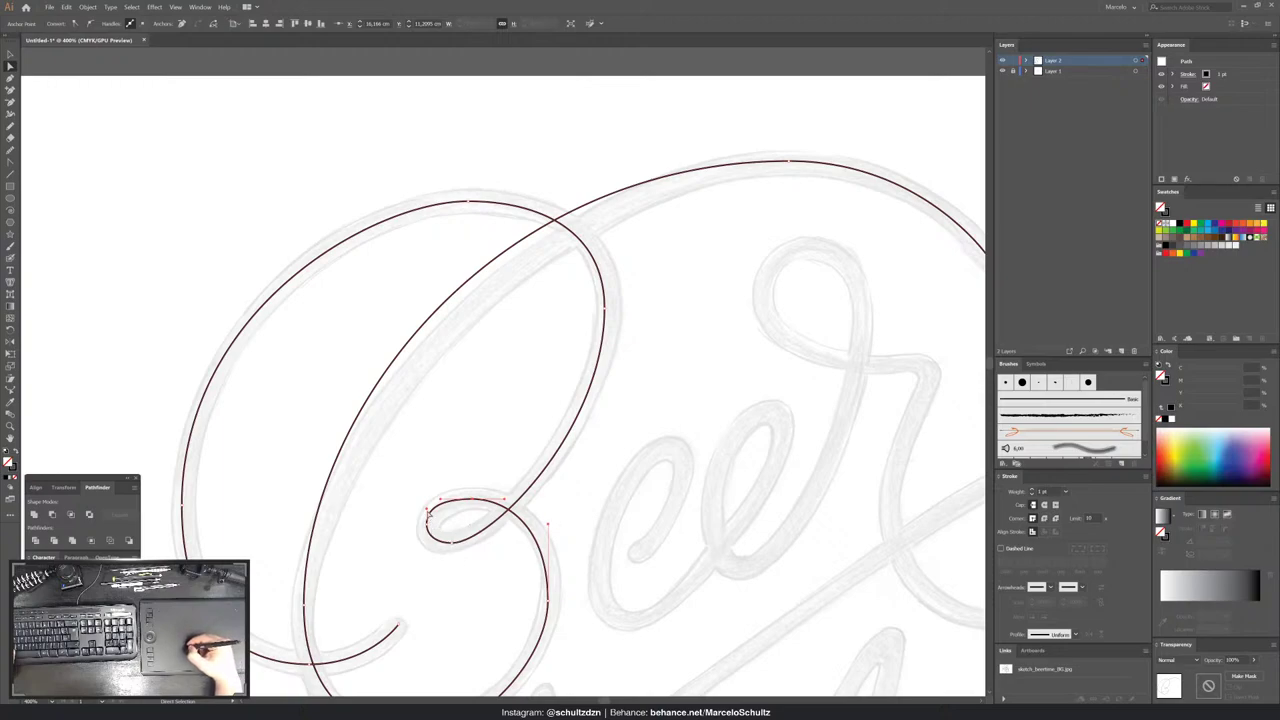
{"action": "left_click", "coordinate": [467, 452]}
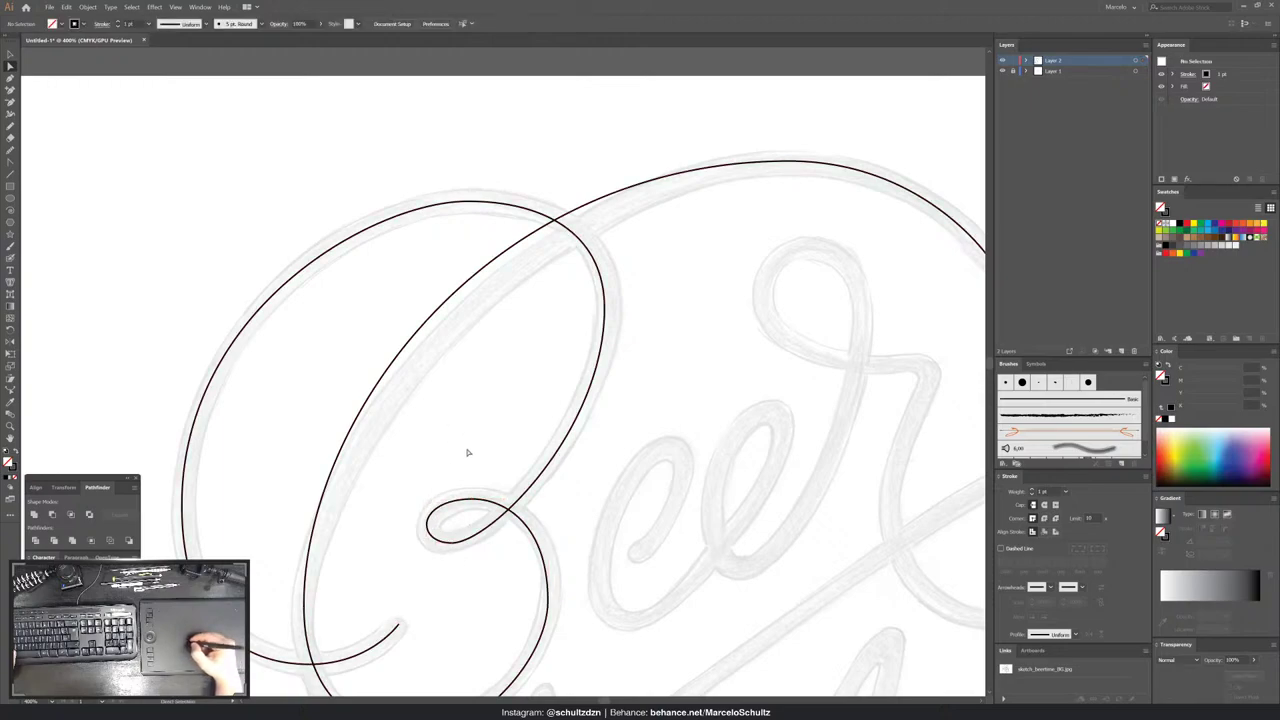
{"action": "left_click", "coordinate": [486, 532]}
{"action": "left_click", "coordinate": [509, 480]}
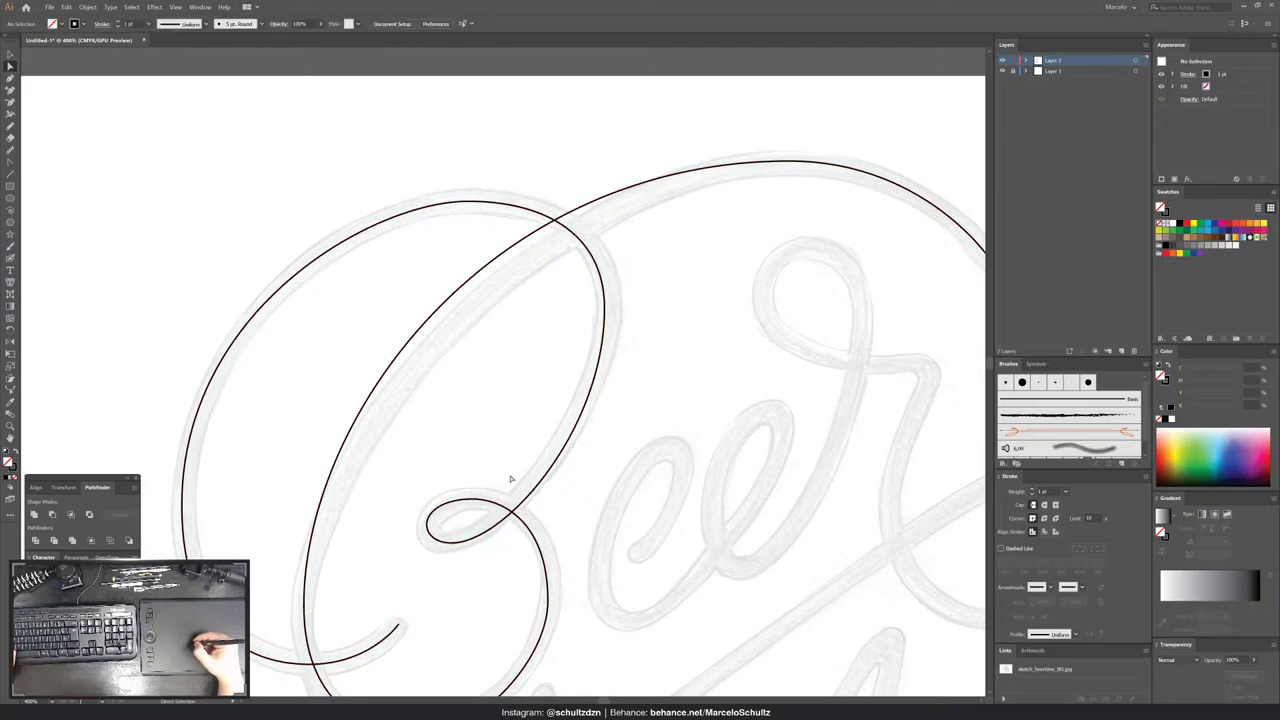
- Reshape the B's upper-right and top anchors to refine its upper curves
{"action": "scroll", "coordinate": [497, 366], "scroll_direction": "down", "scroll_amount": 3}
{"action": "left_click", "coordinate": [557, 225]}
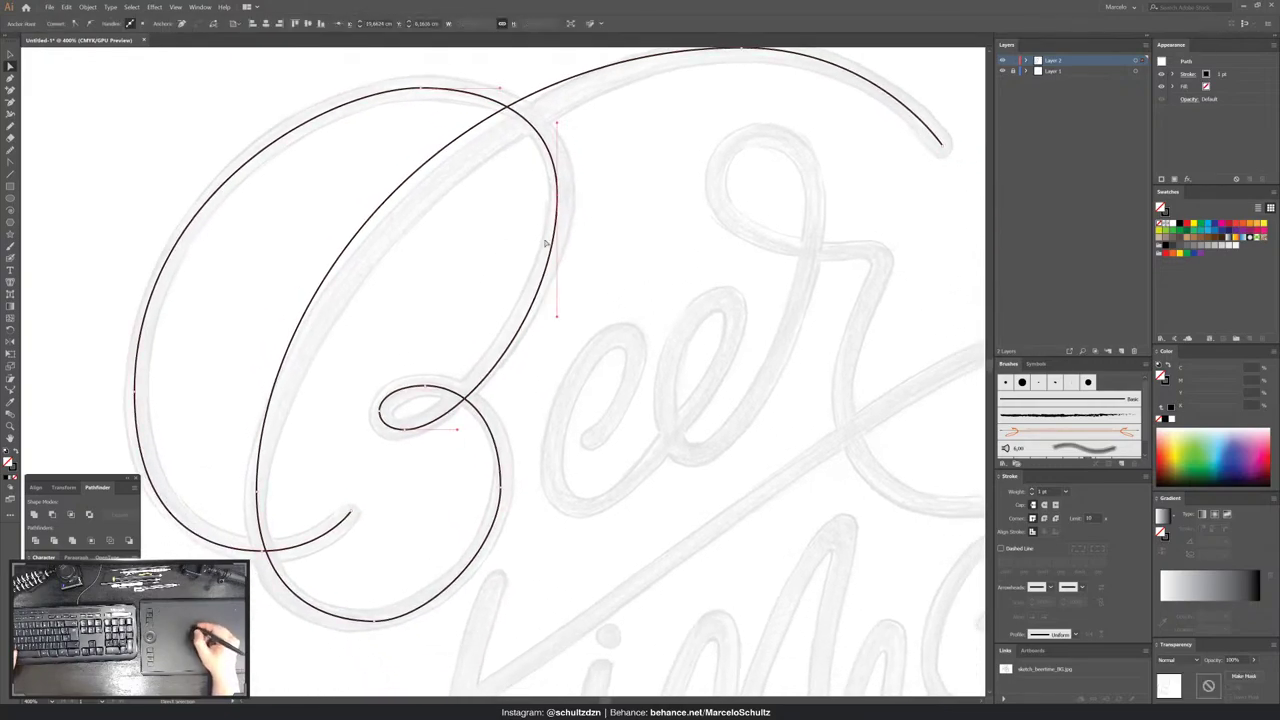
{"action": "left_click_drag", "start_coordinate": [560, 200], "coordinate": [563, 209]}
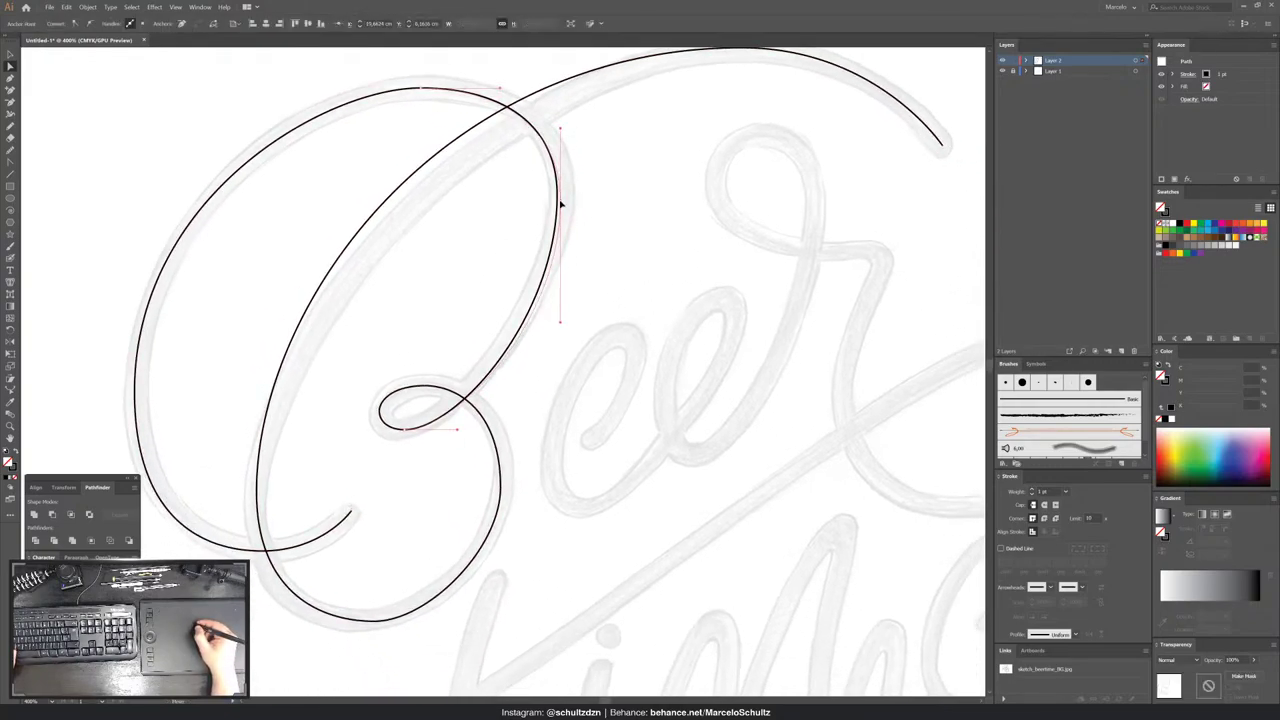
{"action": "left_click_drag", "start_coordinate": [560, 327], "coordinate": [560, 210]}
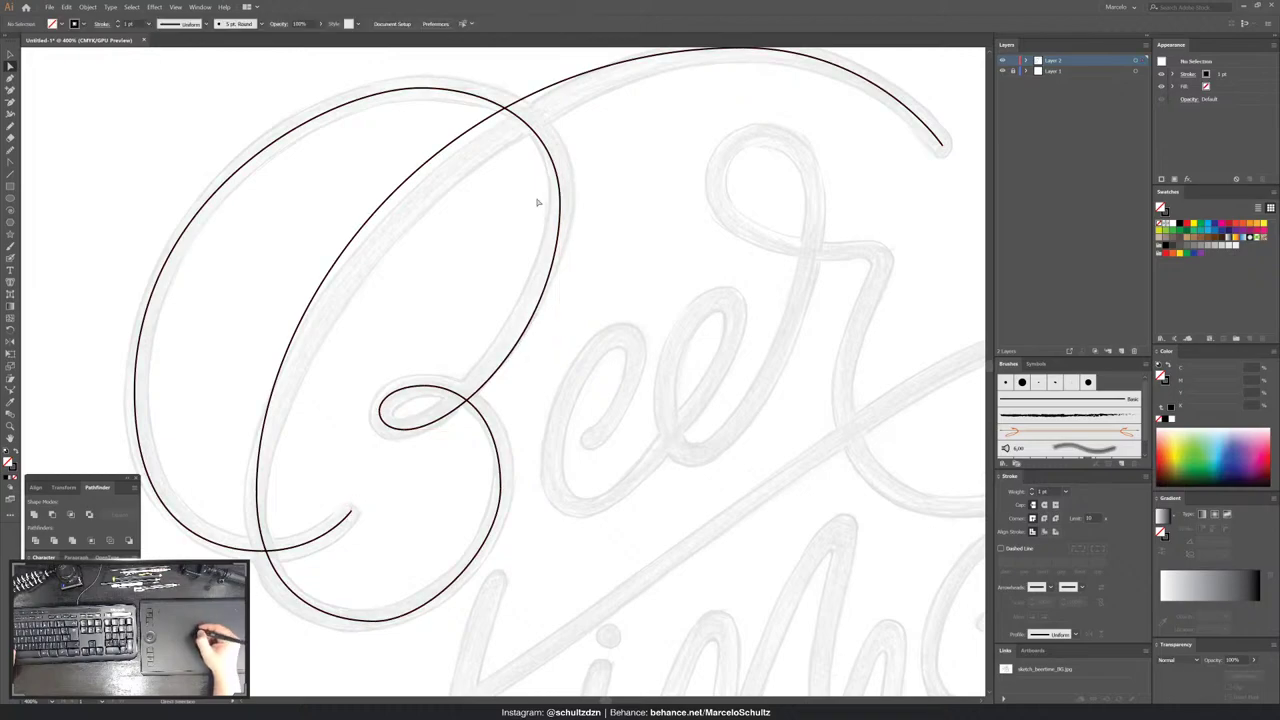
{"action": "left_click", "coordinate": [419, 91]}
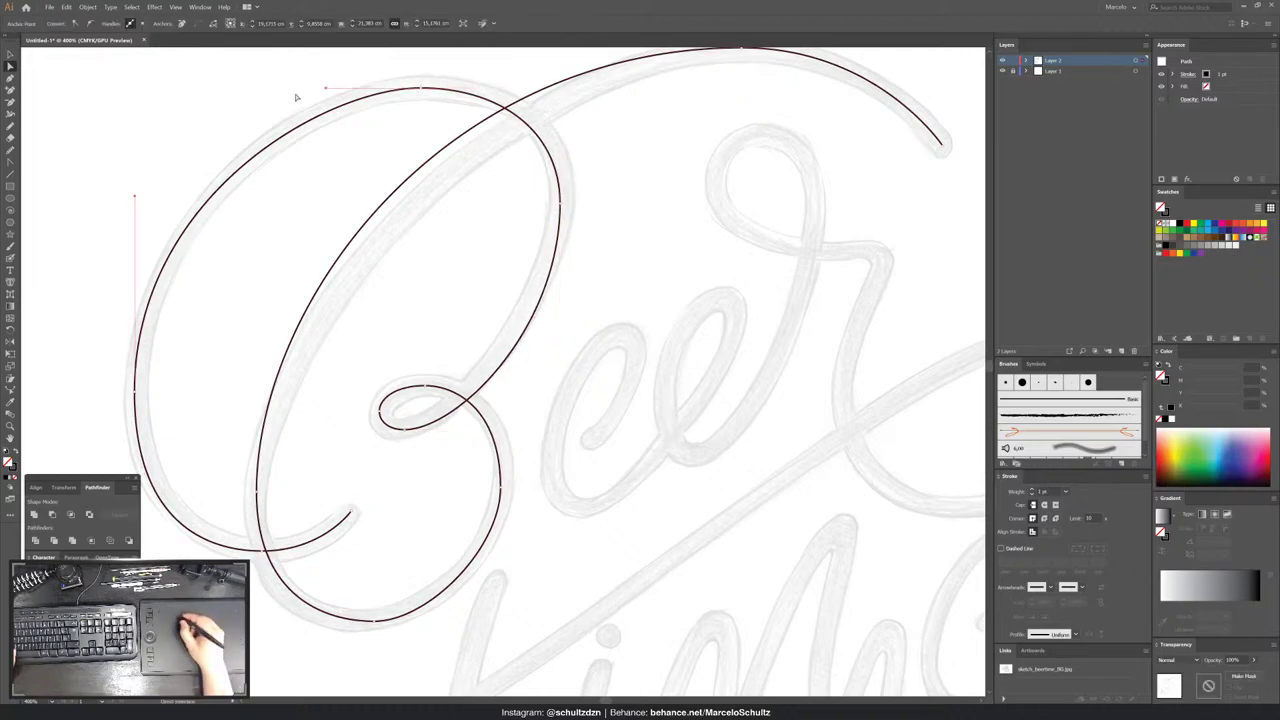
{"action": "left_click_drag", "start_coordinate": [325, 88], "coordinate": [319, 91]}
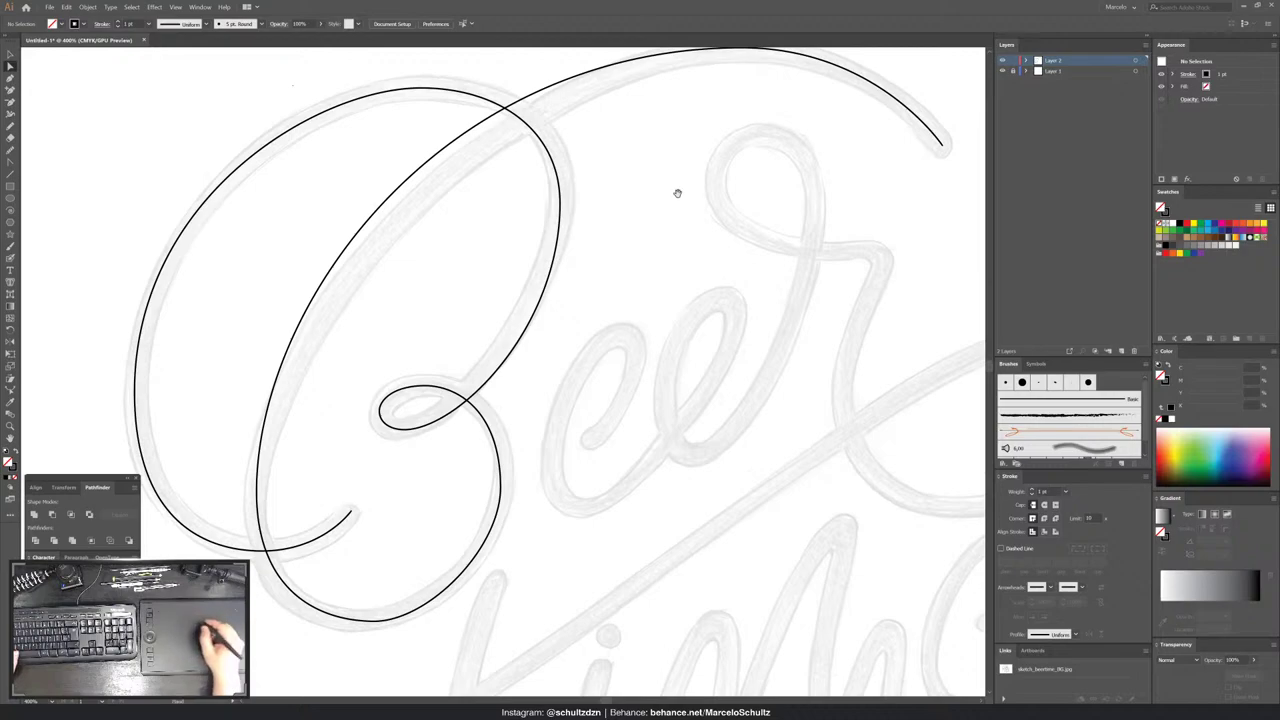
- Draw an initial Pen stroke down and around the first e
{"action": "left_click_drag", "start_coordinate": [630, 349], "coordinate": [509, 251]}
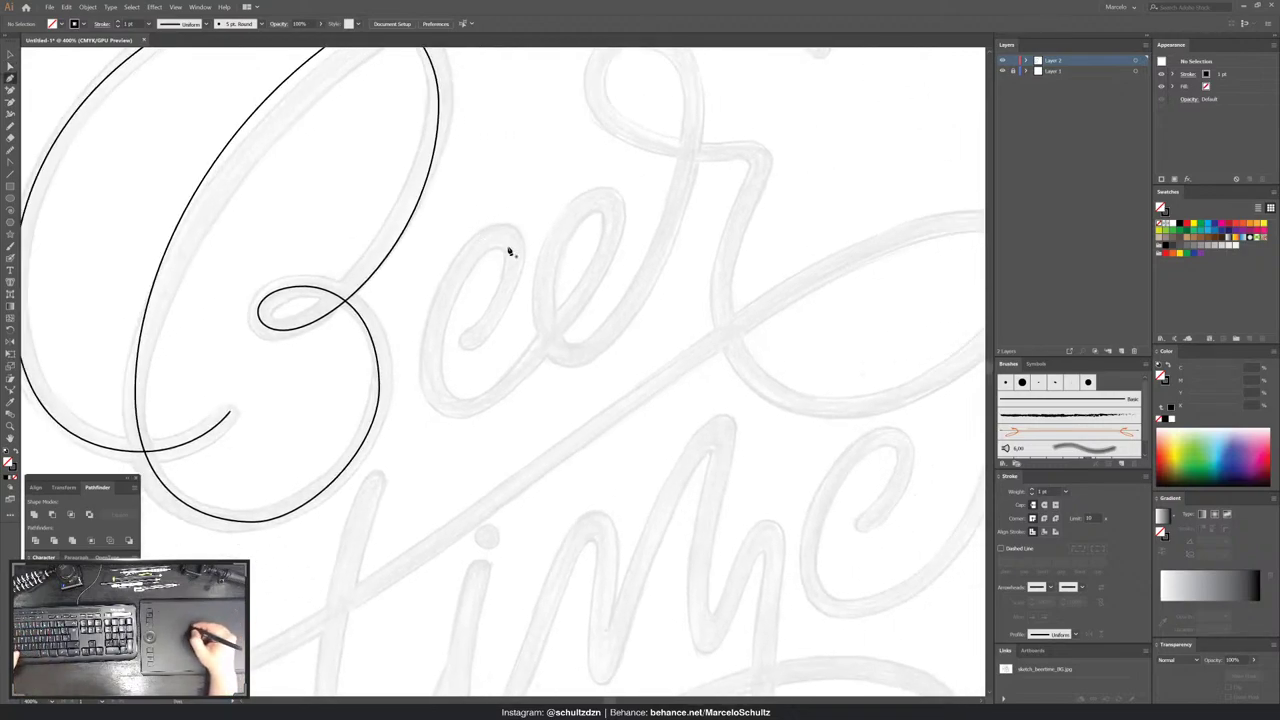
{"action": "left_click", "coordinate": [497, 237]}
{"action": "mouse_move", "coordinate": [430, 362]}
{"action": "left_mouse_down"}
{"action": "mouse_move", "coordinate": [430, 395]}
{"action": "mouse_move", "coordinate": [498, 406]}
{"action": "left_mouse_up"}
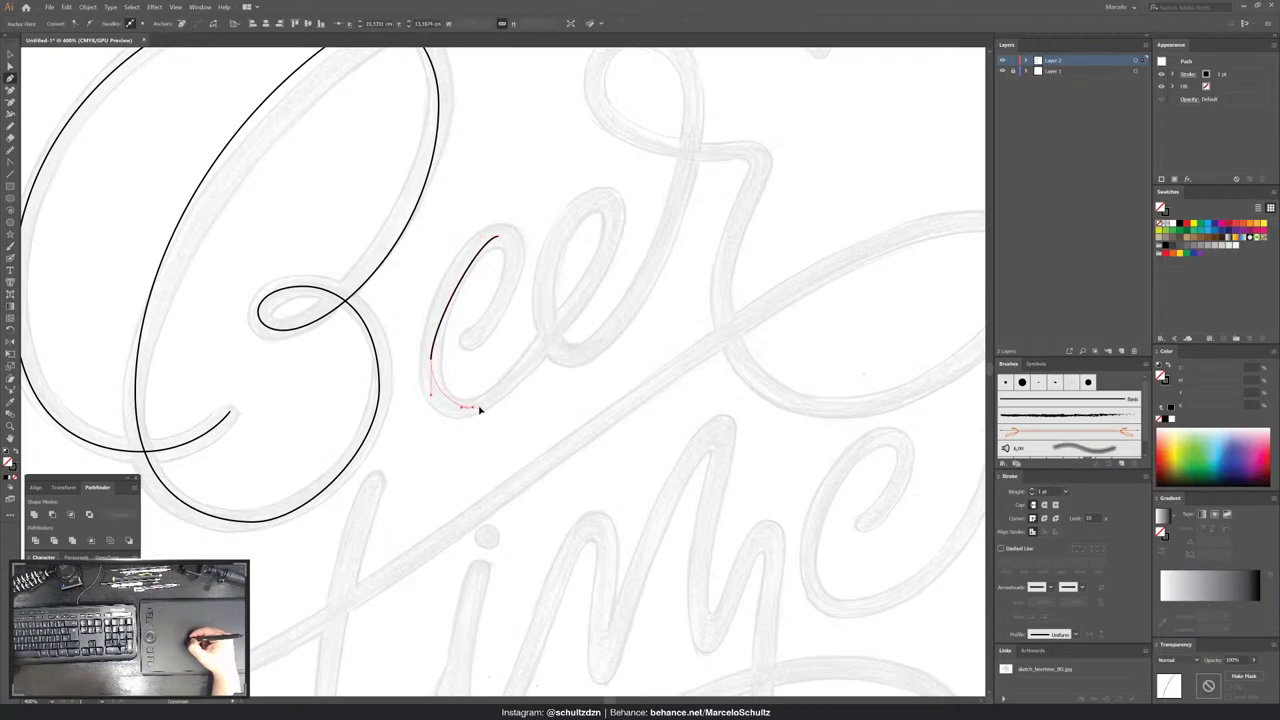
{"action": "left_click", "coordinate": [548, 340]}
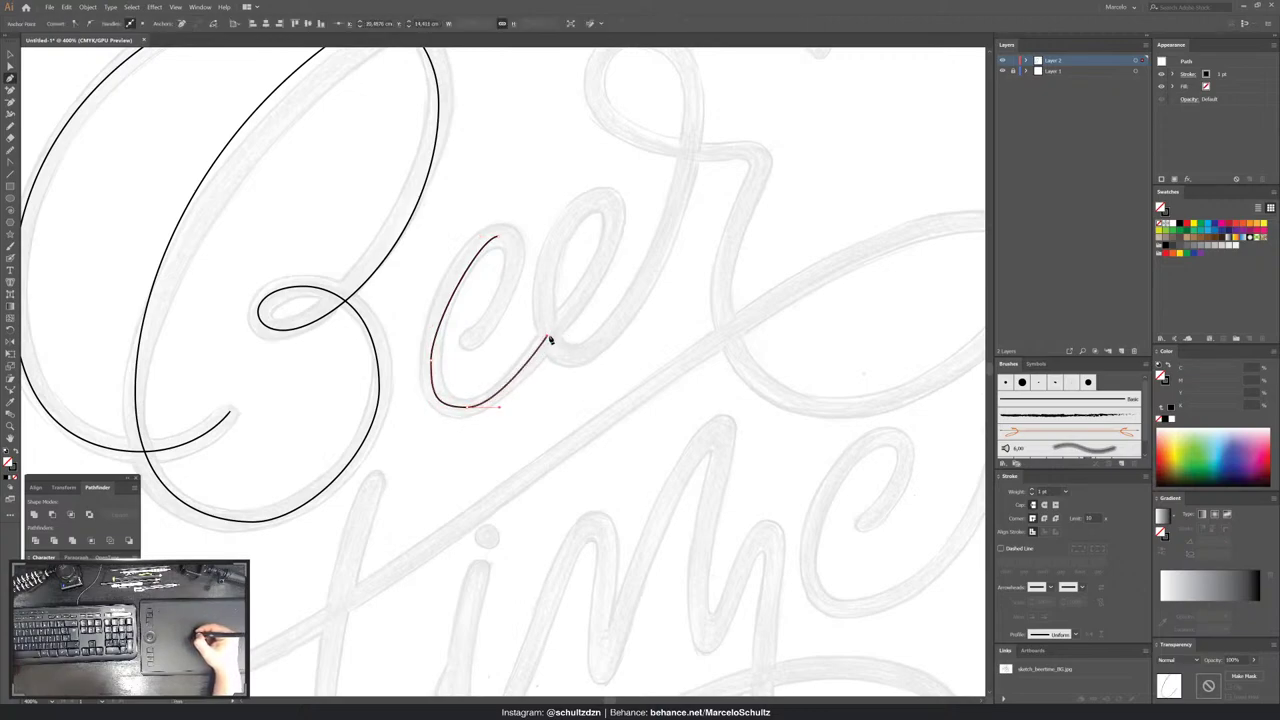
{"action": "left_click", "coordinate": [521, 289], "text": "ctrl"}
- Curve the stroke's top anchor and smooth its bottom curve
{"action": "key", "text": "a"}
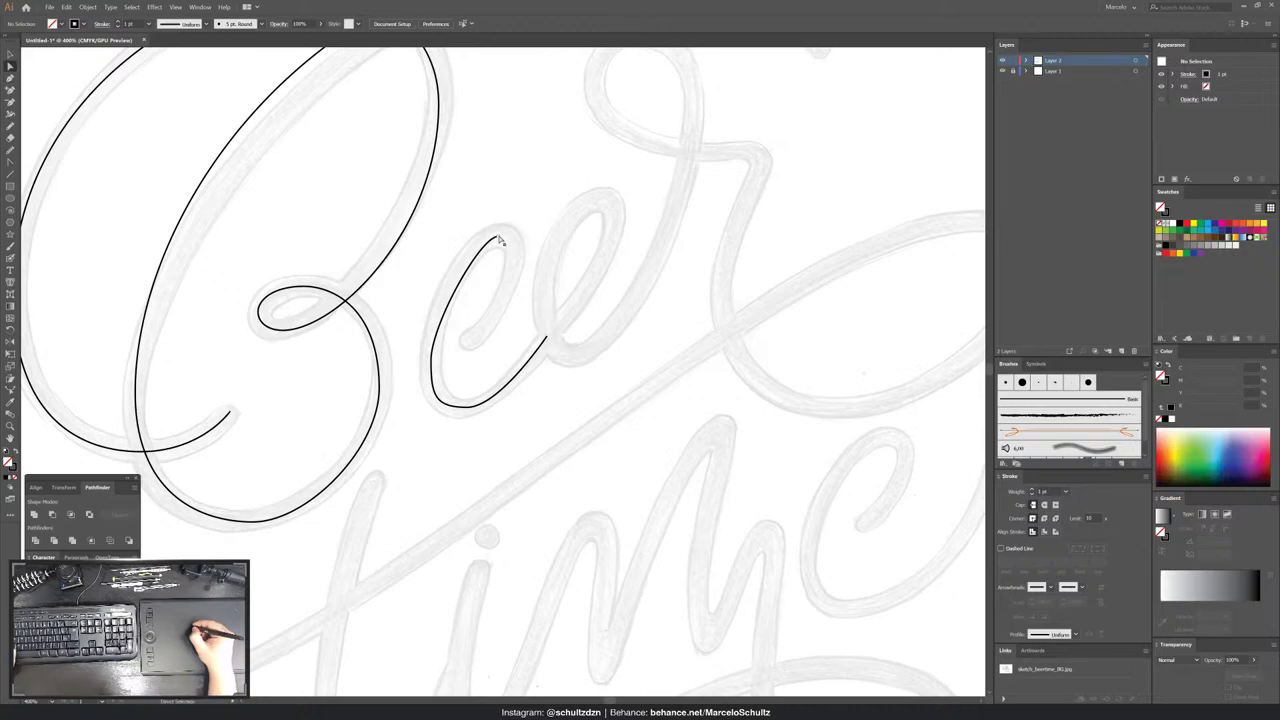
{"action": "left_click", "coordinate": [492, 238]}
{"action": "left_click_drag", "start_coordinate": [484, 236], "coordinate": [467, 234]}
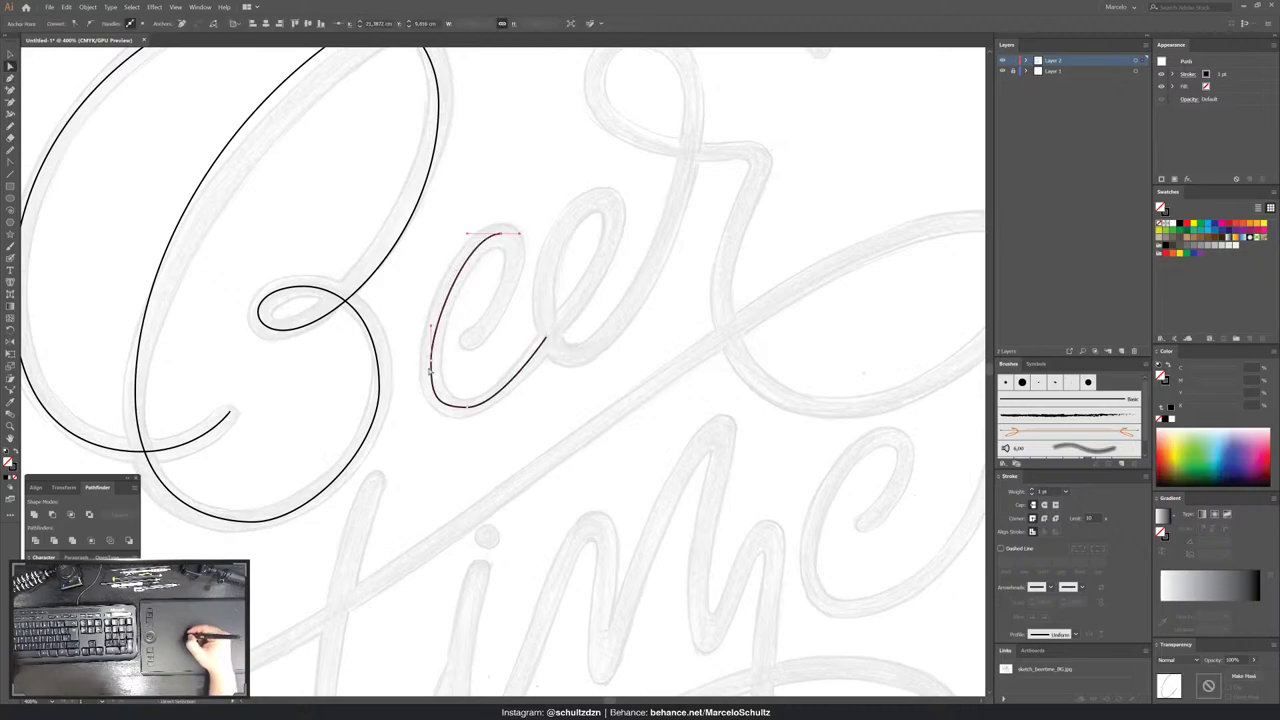
{"action": "left_click", "coordinate": [432, 366]}
{"action": "left_click", "coordinate": [436, 407]}
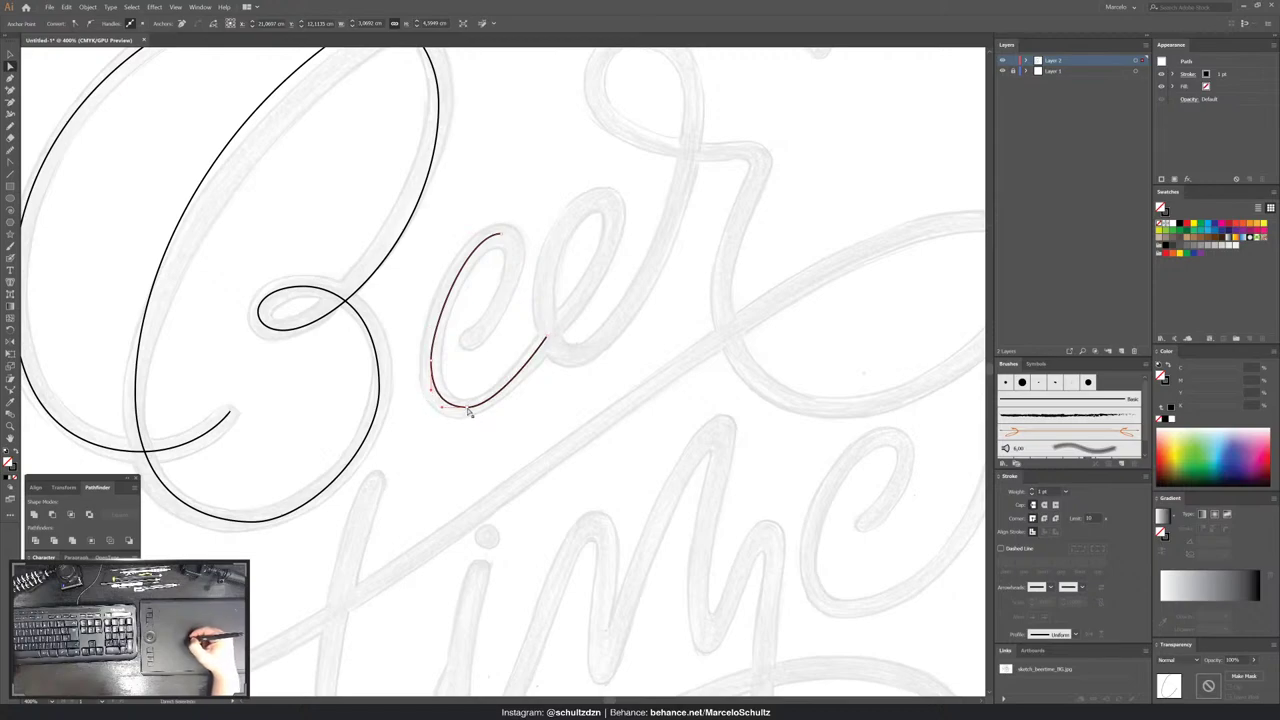
{"action": "left_click_drag", "start_coordinate": [468, 411], "coordinate": [499, 410]}
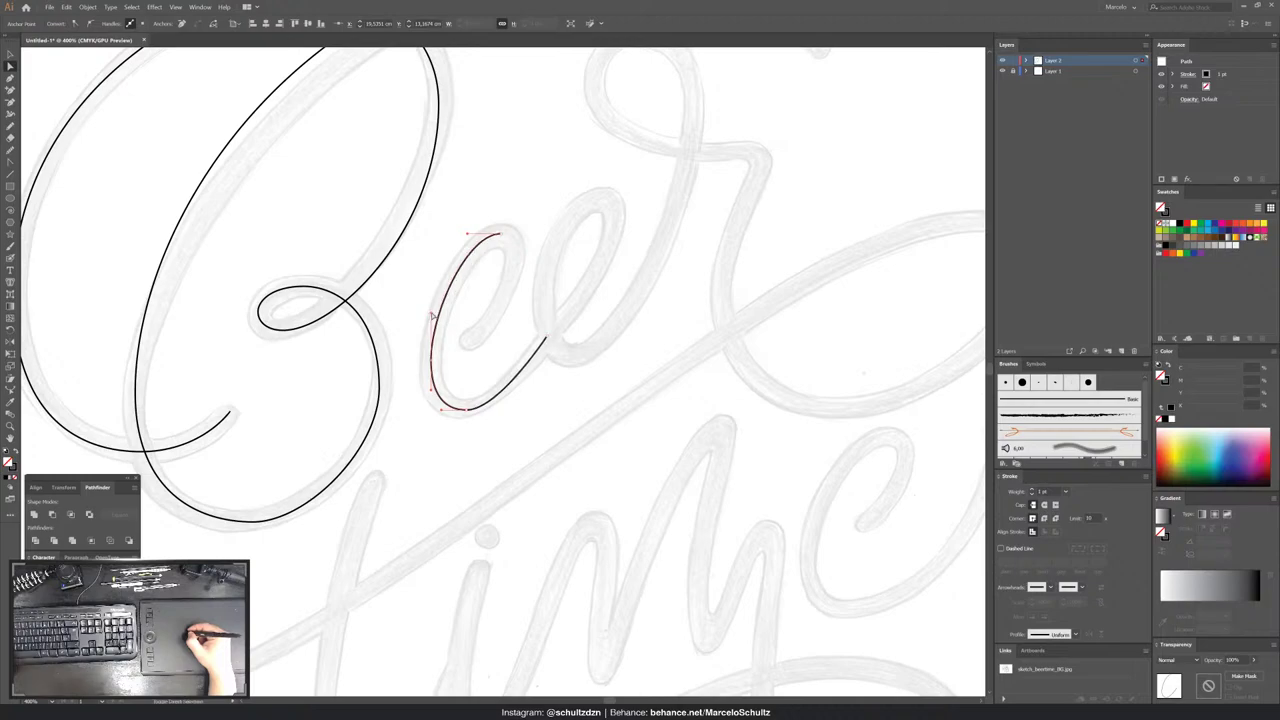
- Extend the e stroke around its top and inner curve, then reshape the top
{"action": "key", "text": "p"}
{"action": "left_click", "coordinate": [500, 235]}
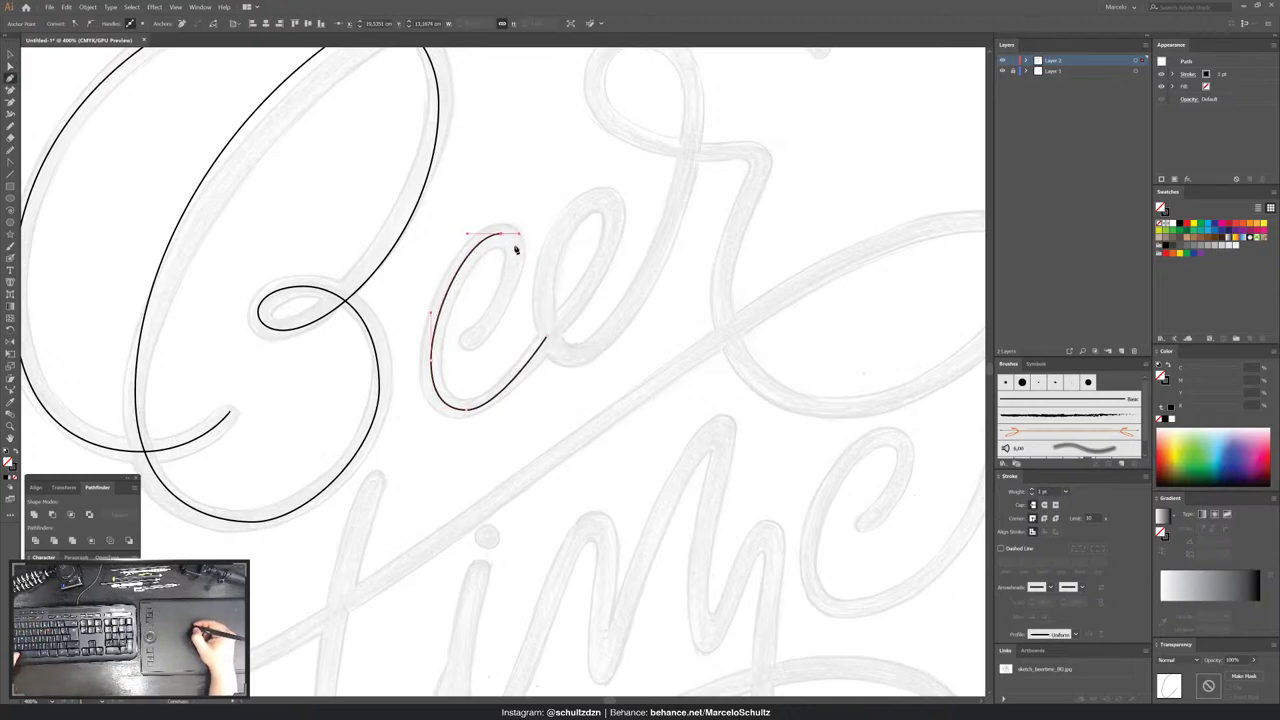
{"action": "left_click_drag", "start_coordinate": [514, 268], "coordinate": [514, 284]}
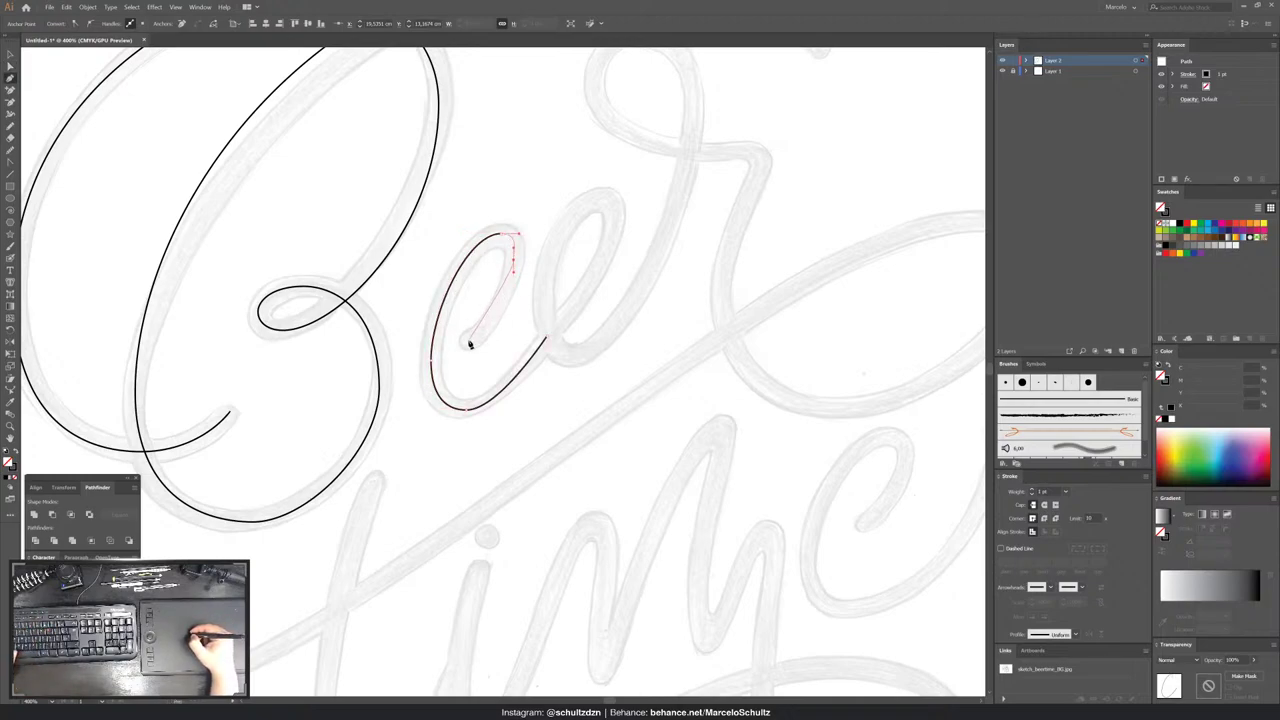
{"action": "left_click_drag", "start_coordinate": [470, 341], "coordinate": [455, 347]}
{"action": "key", "text": "a"}
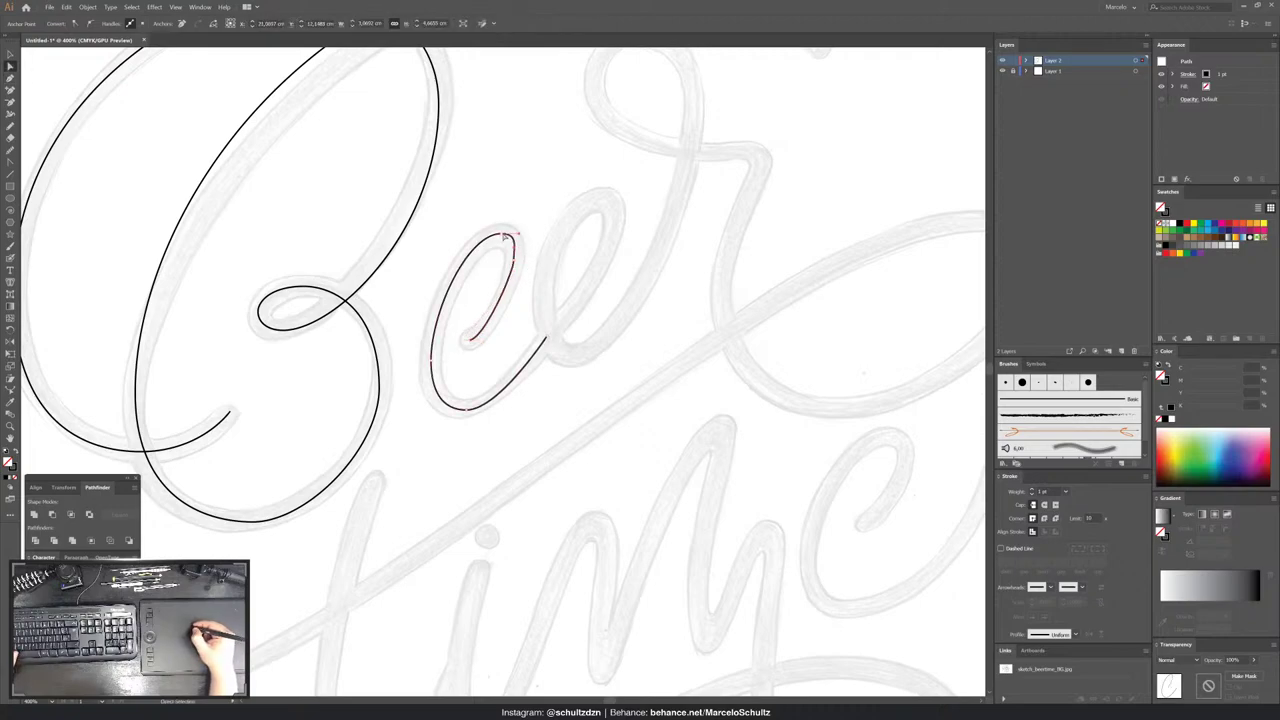
{"action": "key", "text": "ctrl+shift+a"}
{"action": "left_click", "coordinate": [515, 239]}
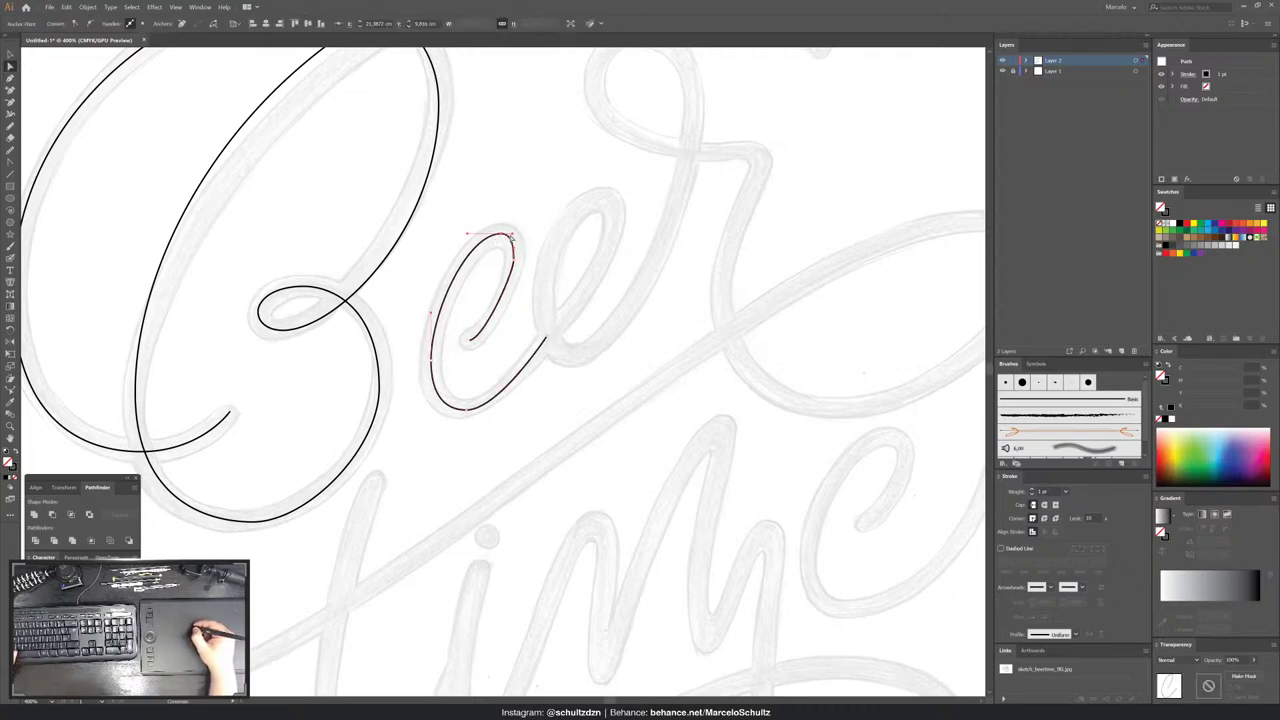
{"action": "mouse_move", "coordinate": [505, 238]}
{"action": "left_mouse_down"}
{"action": "mouse_move", "coordinate": [518, 274]}
{"action": "mouse_move", "coordinate": [517, 255]}
{"action": "left_mouse_up"}
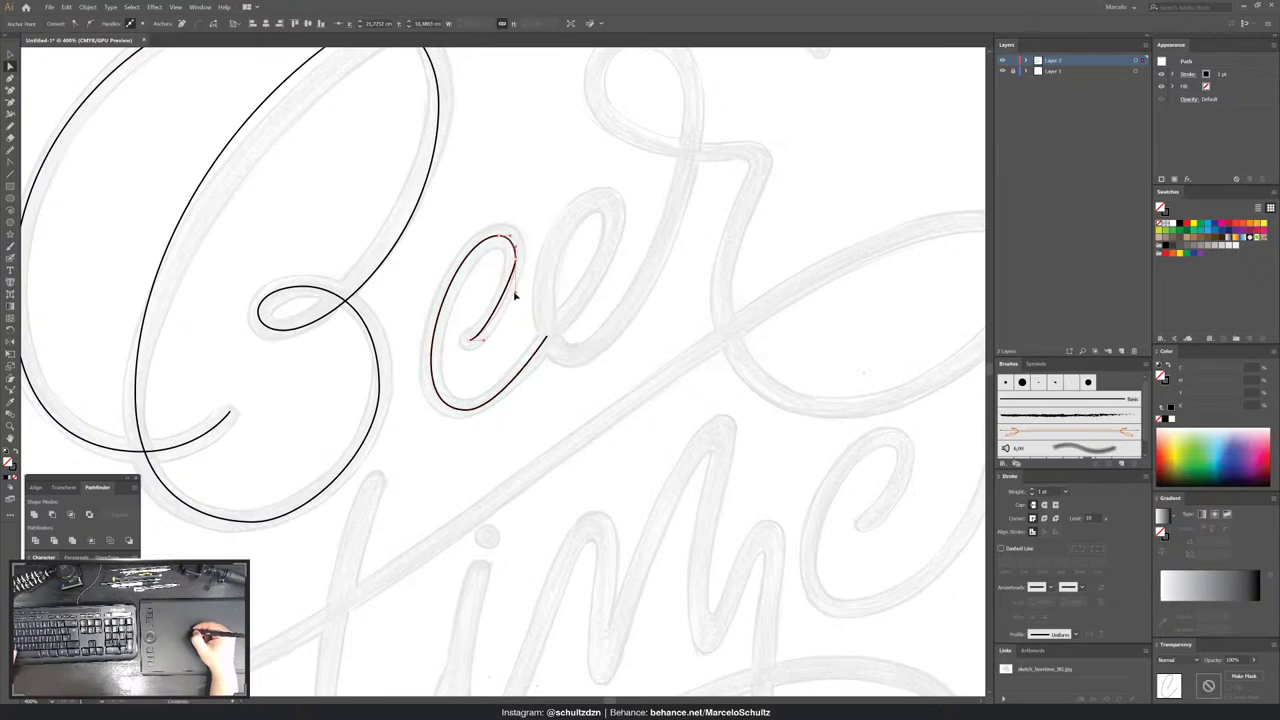
{"action": "left_click", "coordinate": [530, 238]}
- Inspect the e path's anchor points, toggling between Pen and Direct Selection
{"action": "key", "text": "p"}
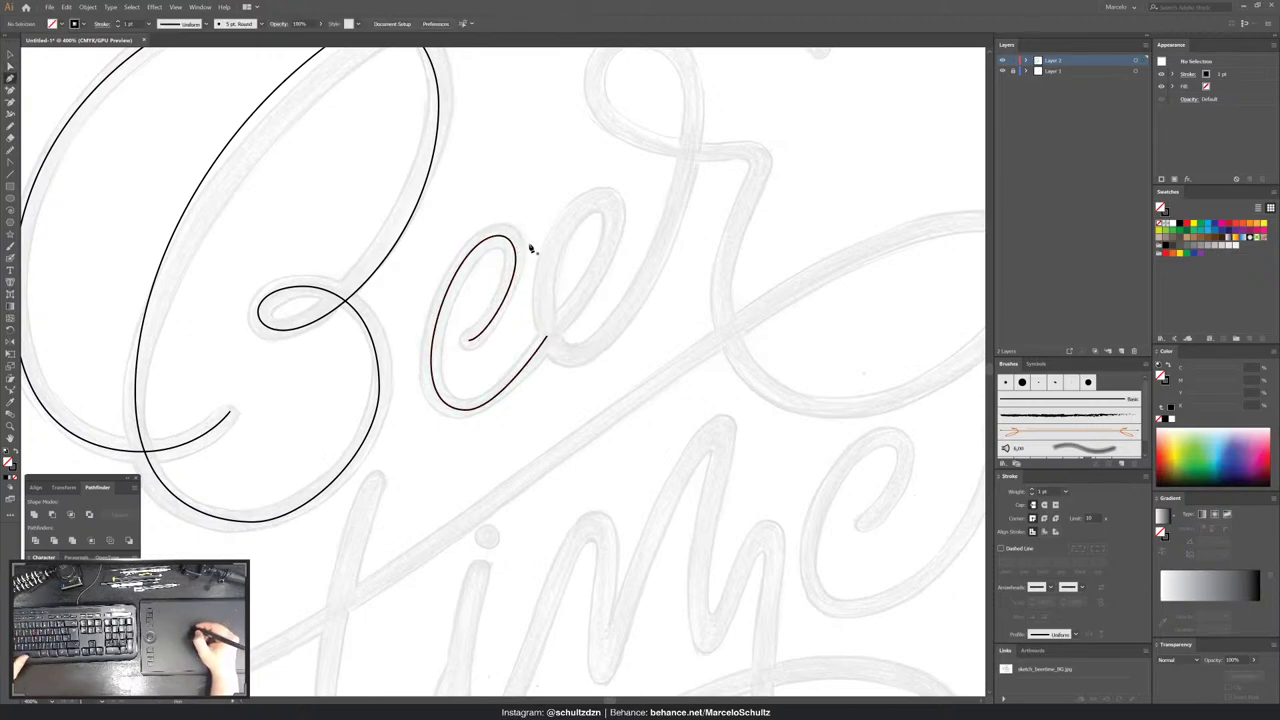
{"action": "key", "text": "a"}
{"action": "left_click", "coordinate": [516, 267]}
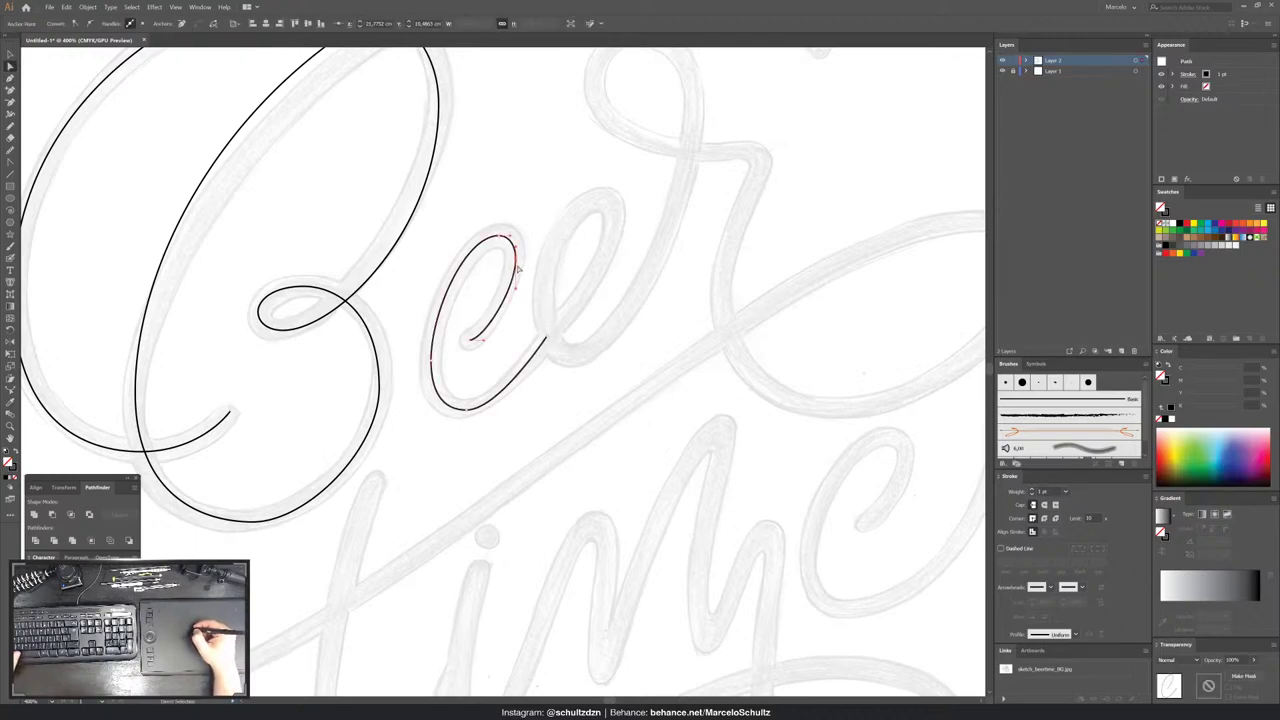
{"action": "left_click", "coordinate": [522, 250]}
{"action": "key", "text": "p"}
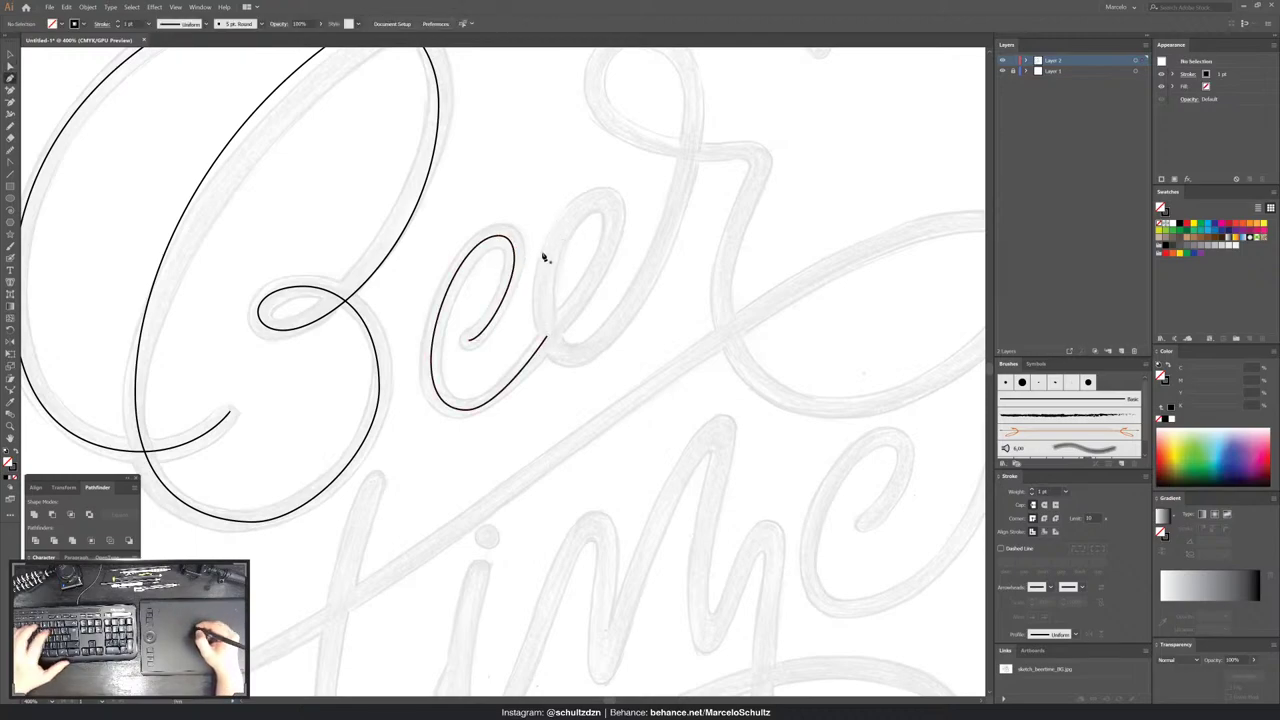
{"action": "key", "text": "a"}
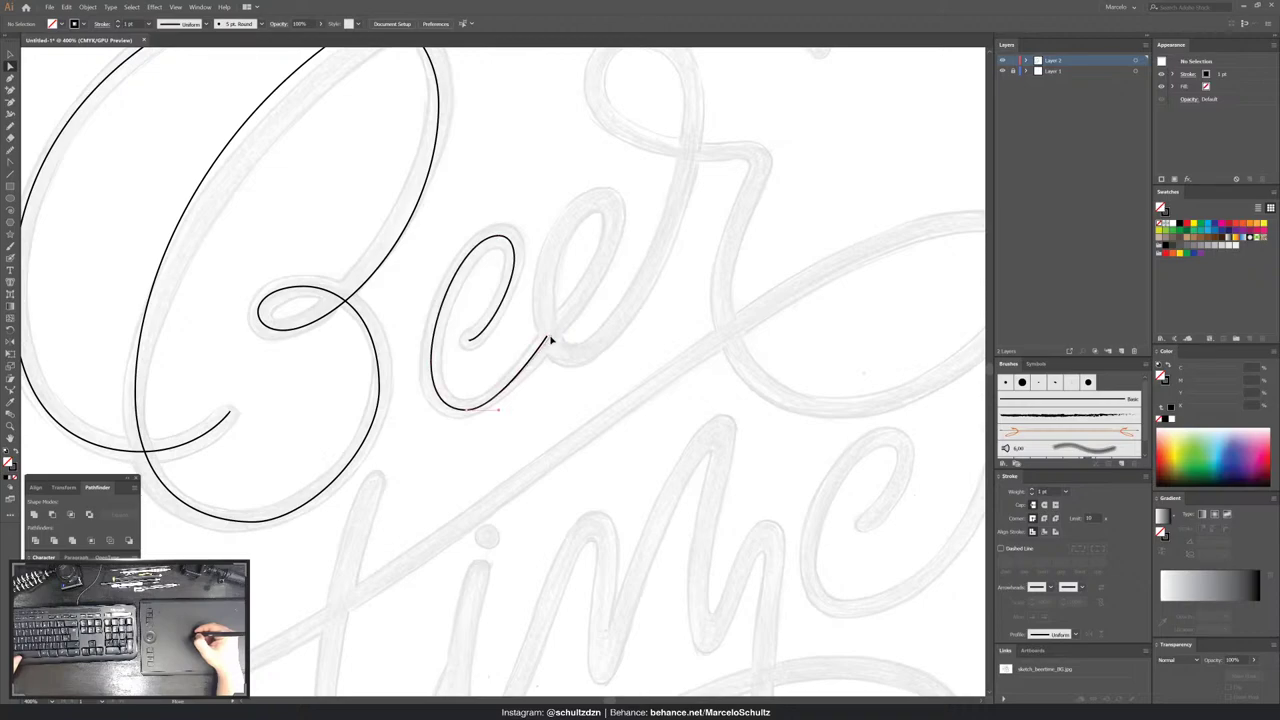
{"action": "left_click", "coordinate": [487, 400]}
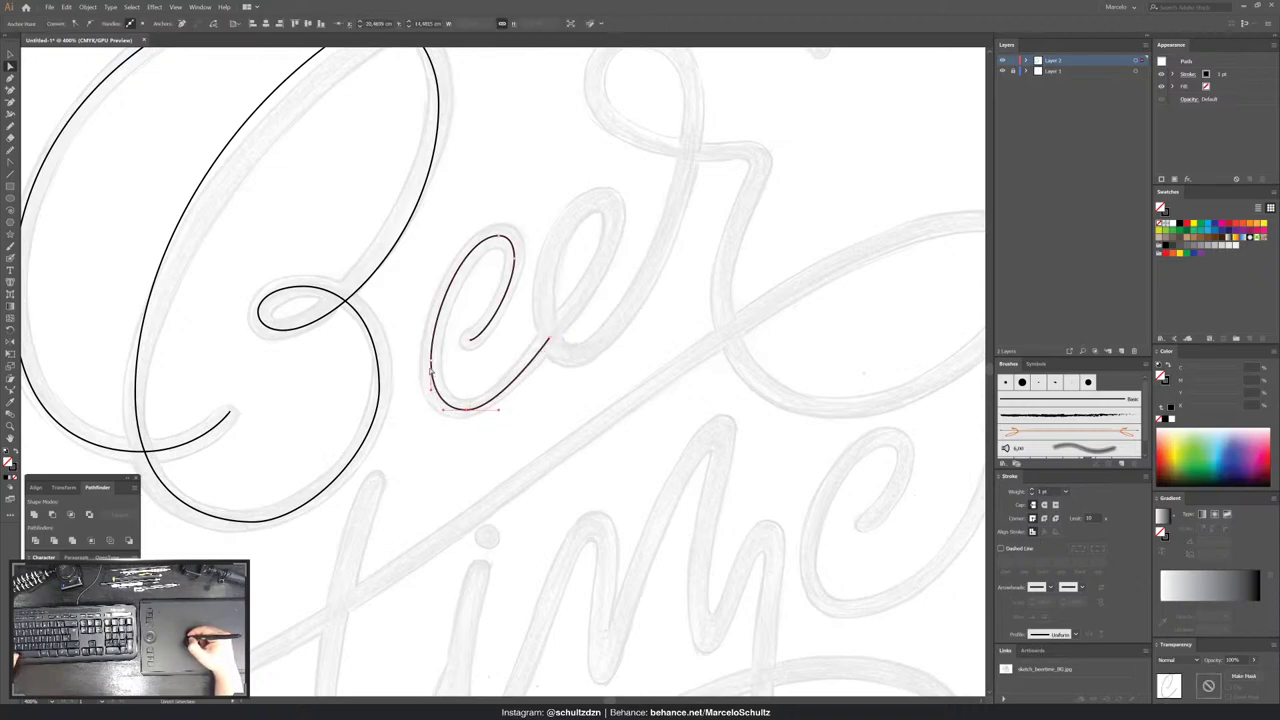
{"action": "left_click", "coordinate": [433, 388]}
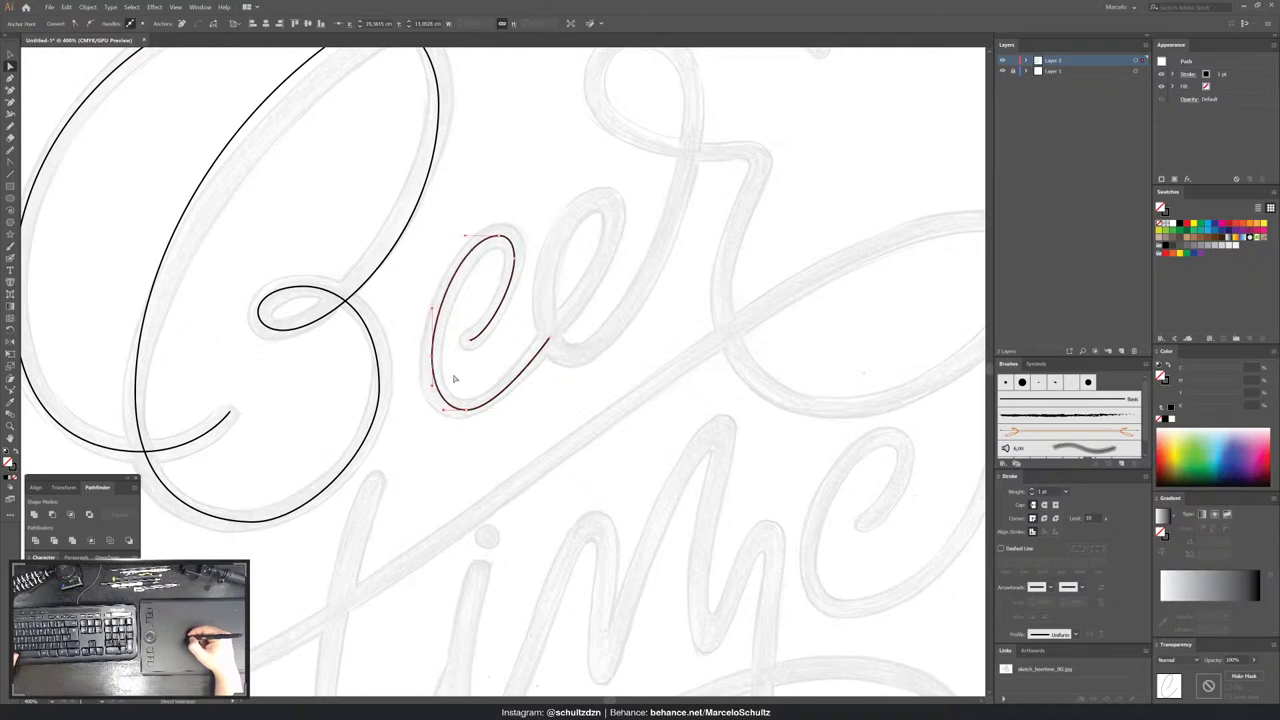
{"action": "left_click", "coordinate": [453, 378]}
{"action": "key", "text": "p"}
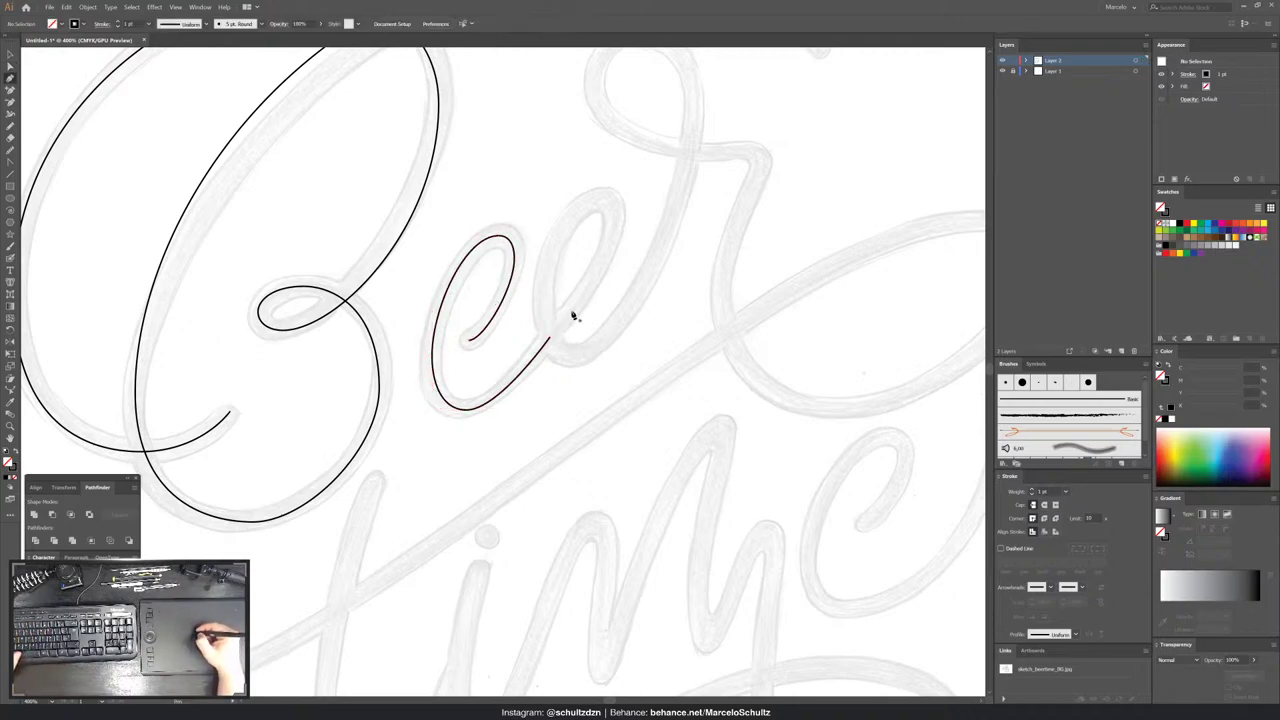
- Undo a stray anchor and move the second e's anchor down-left to reshape its curve
{"action": "left_click", "coordinate": [563, 323]}
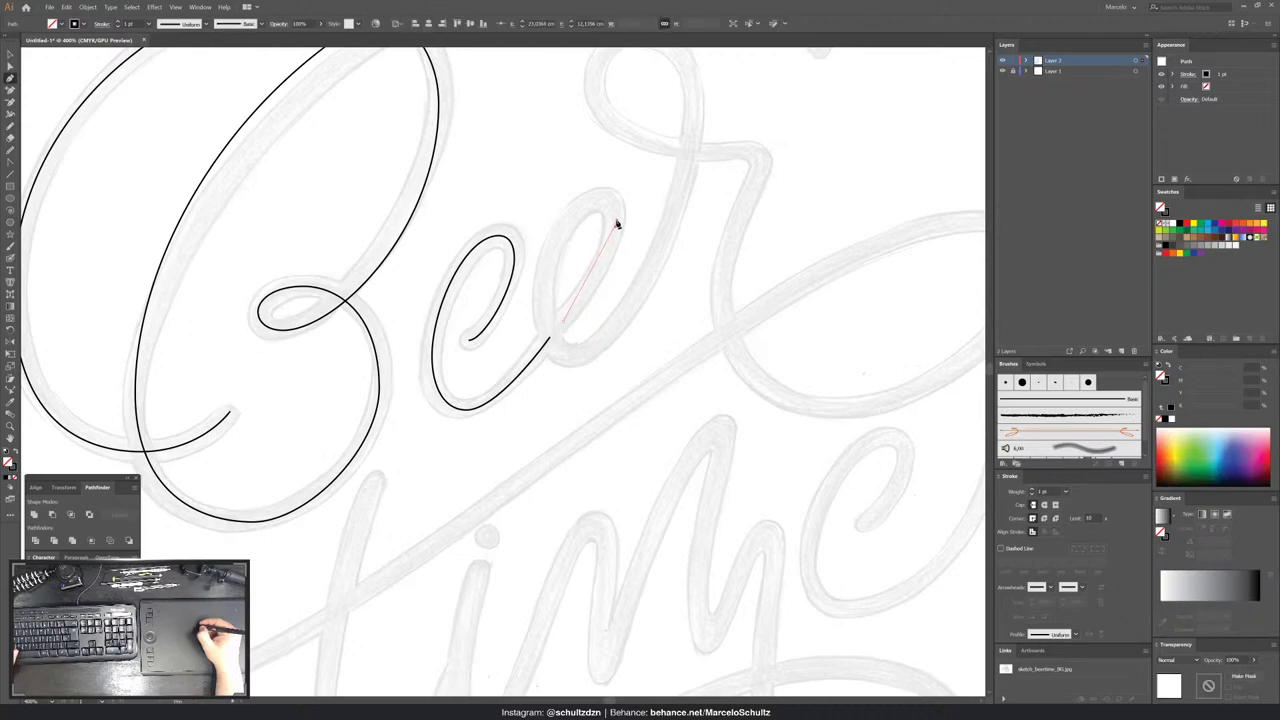
{"action": "key", "text": "ctrl+z"}
{"action": "key", "text": "v"}
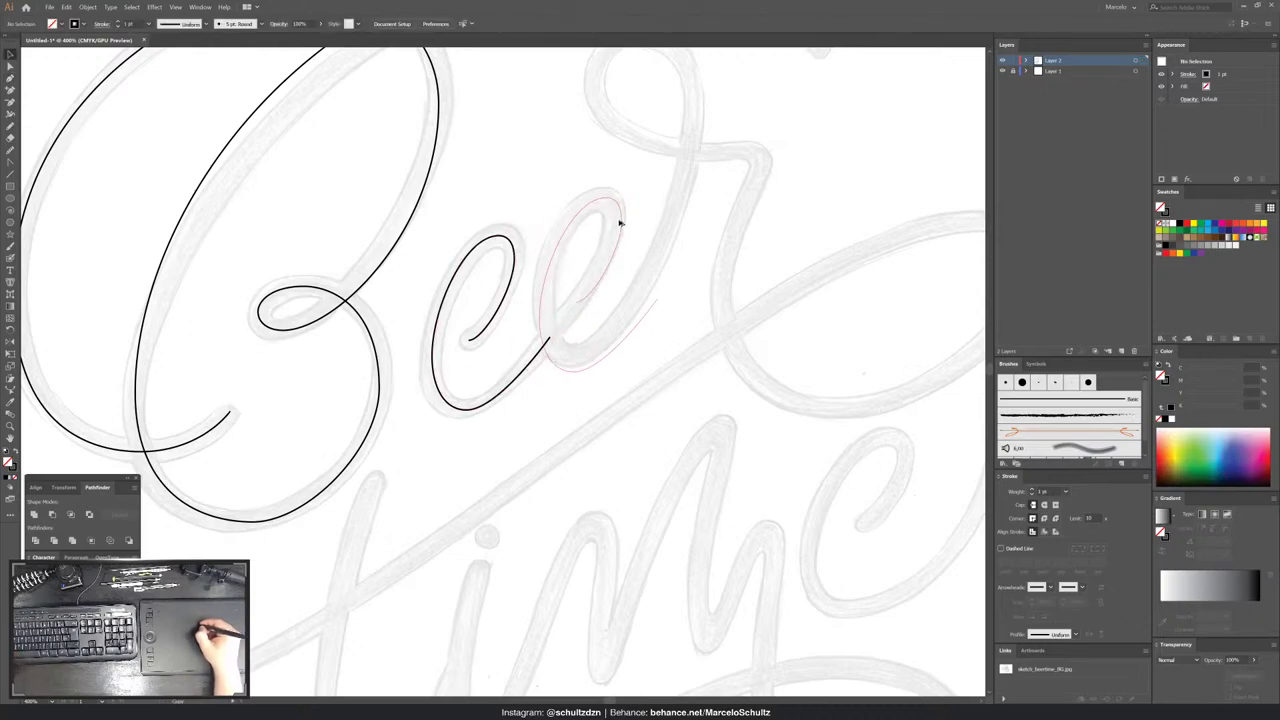
{"action": "left_click", "coordinate": [622, 207]}
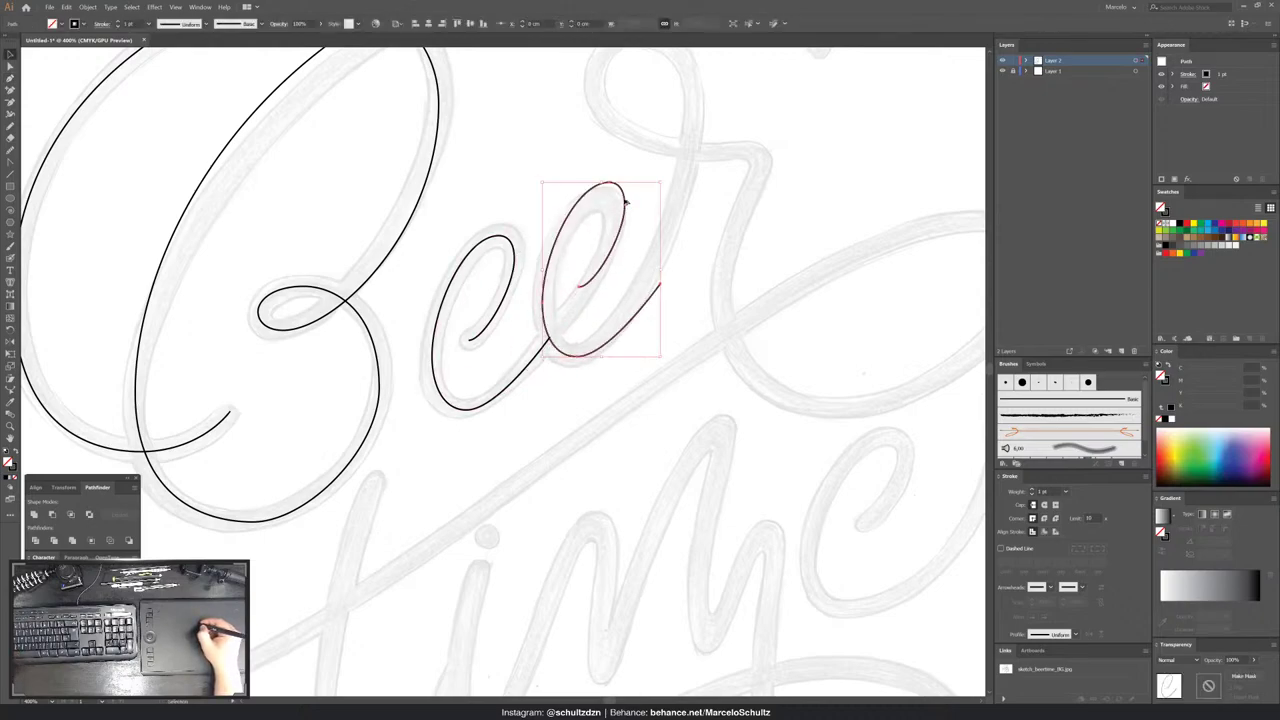
{"action": "key", "text": "a"}
{"action": "left_click", "coordinate": [580, 288]}
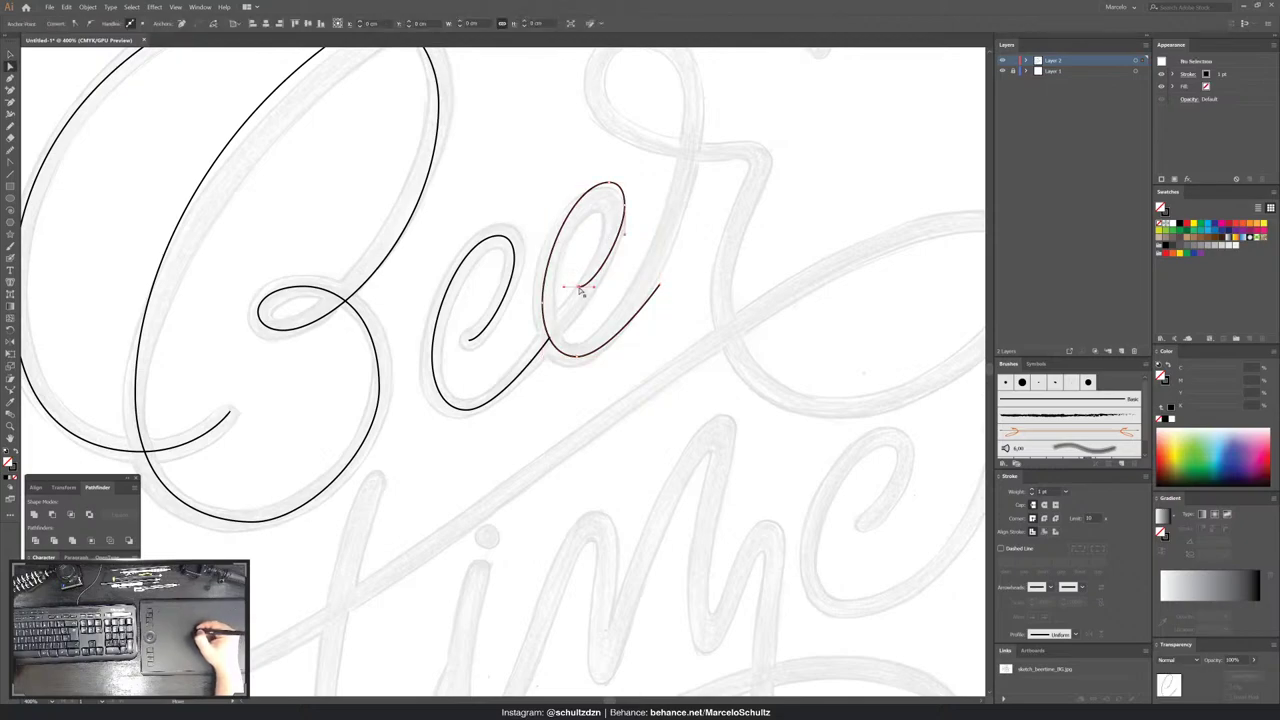
{"action": "left_click_drag", "start_coordinate": [558, 330], "coordinate": [549, 340]}
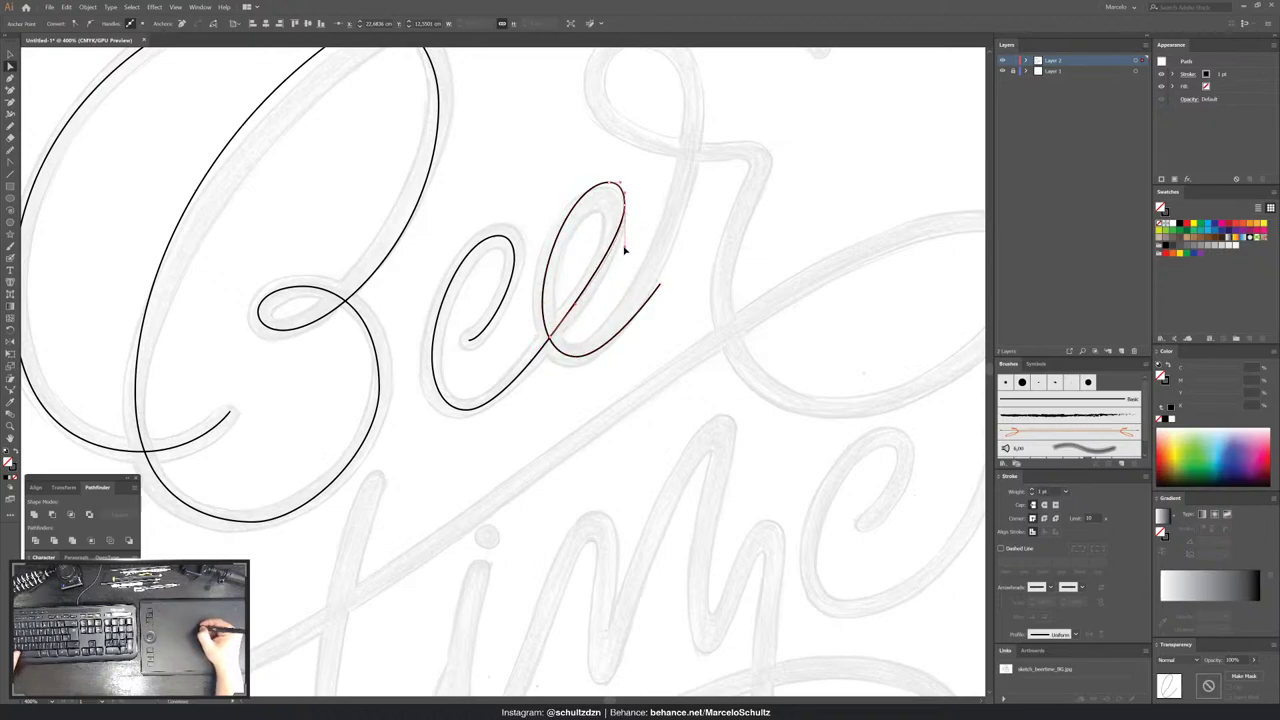
{"action": "left_click", "coordinate": [646, 222]}
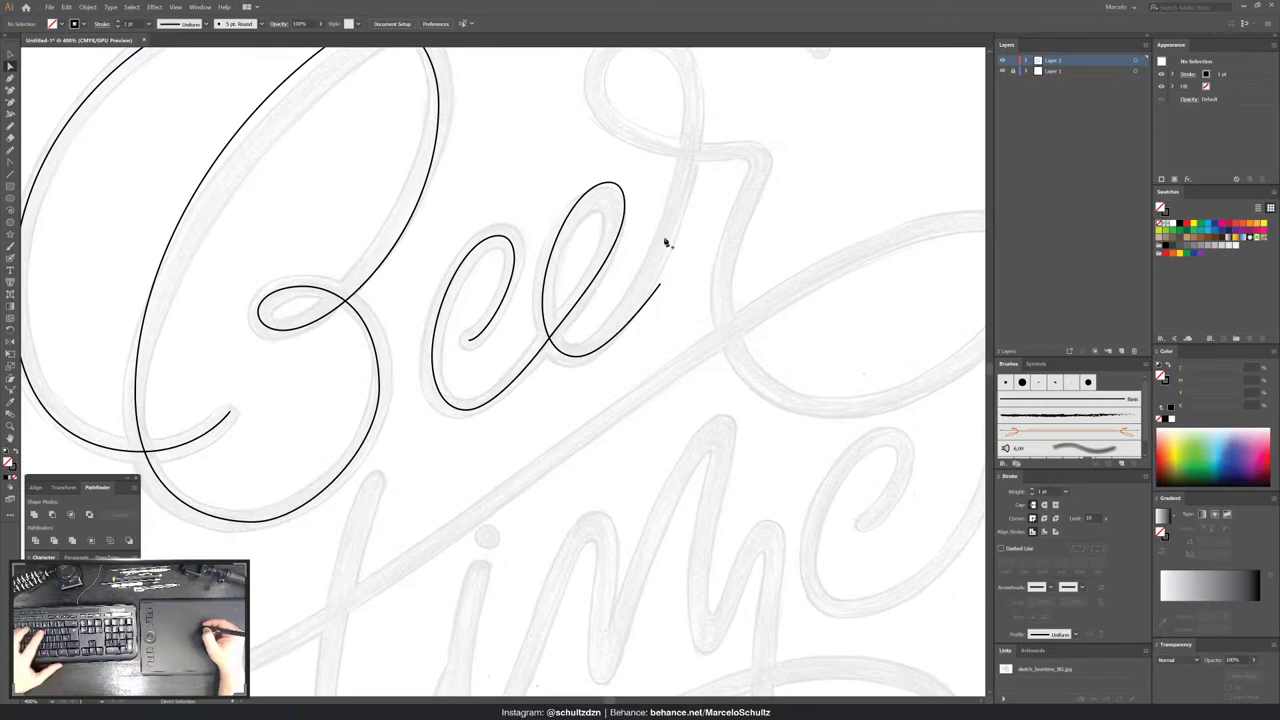
- Delete the e's last tail segment and resume the path from its open end
{"action": "key", "text": "p"}
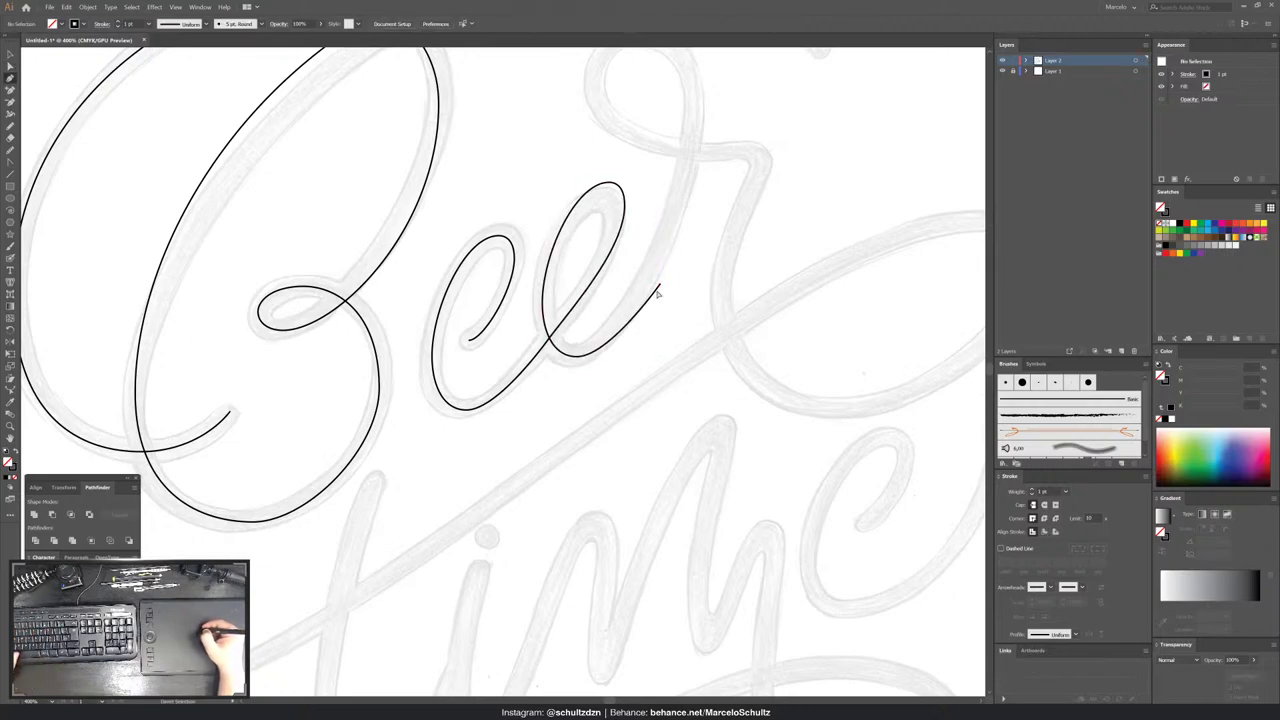
{"action": "left_click", "coordinate": [660, 292]}
{"action": "key", "text": "Delete"}
{"action": "left_click", "coordinate": [577, 358]}
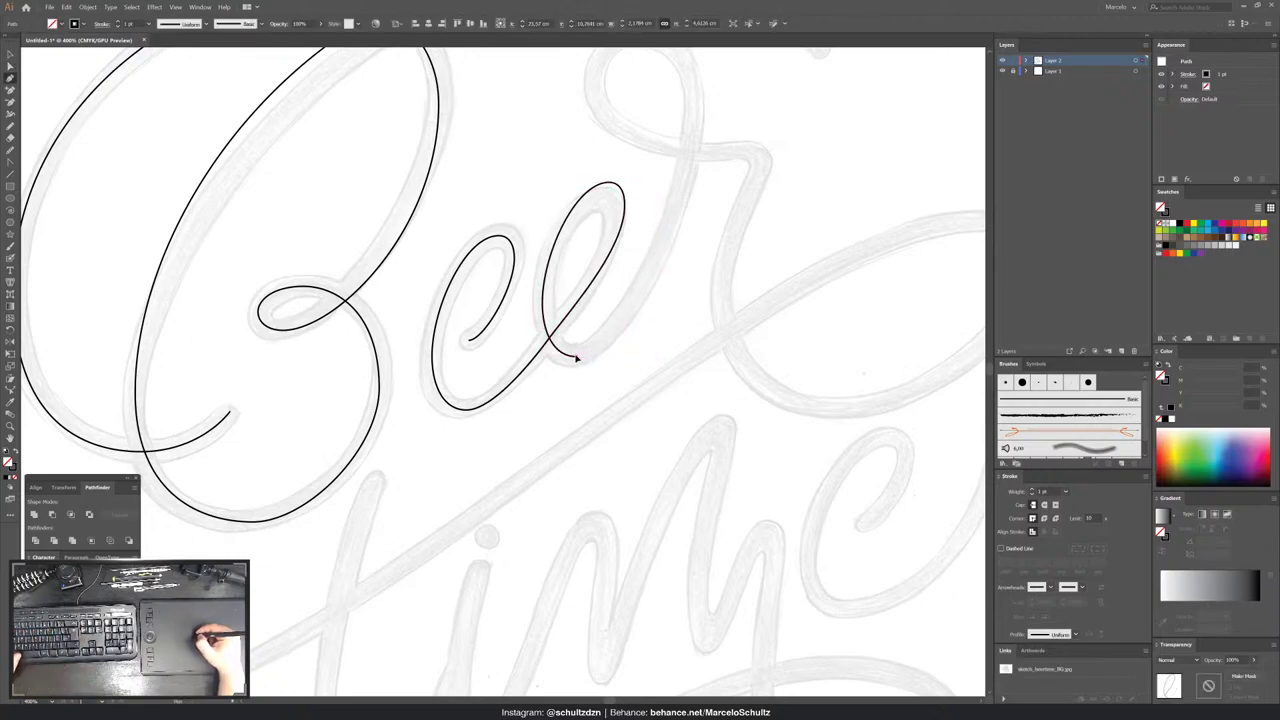
- Extend the stroke over the r's loop and down, ending in a corner anchor
{"action": "scroll", "coordinate": [600, 366], "scroll_direction": "up", "scroll_amount": 3}
{"action": "scroll", "coordinate": [600, 366], "scroll_direction": "right", "scroll_amount": 2}
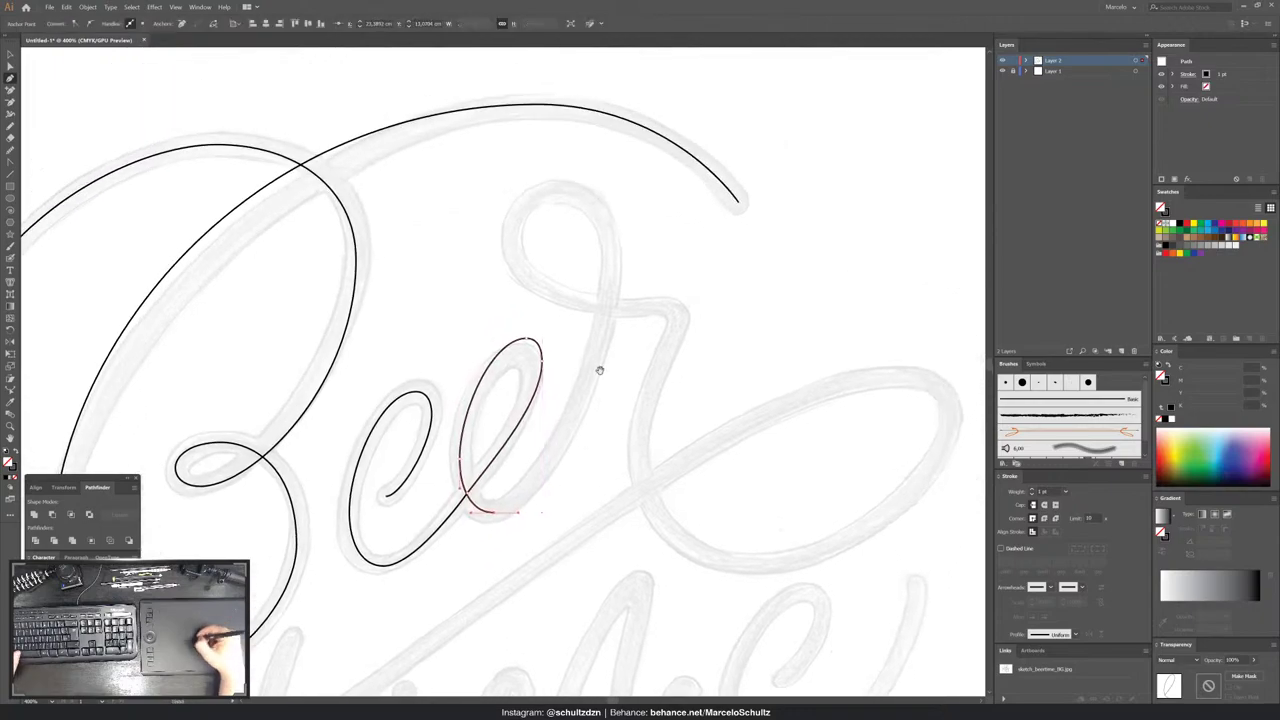
{"action": "mouse_move", "coordinate": [610, 240]}
{"action": "left_mouse_down"}
{"action": "mouse_move", "coordinate": [609, 214]}
{"action": "mouse_move", "coordinate": [538, 194]}
{"action": "left_mouse_up"}
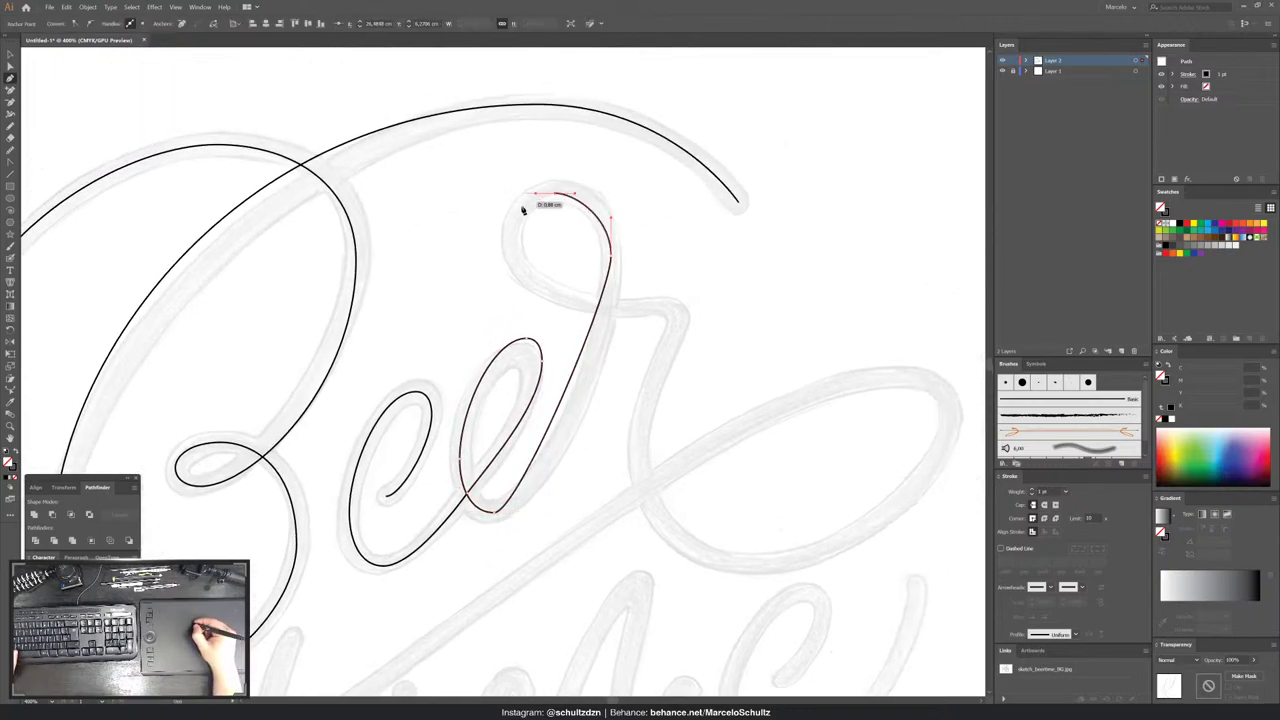
{"action": "left_click_drag", "start_coordinate": [512, 244], "coordinate": [514, 282]}
{"action": "left_click_drag", "start_coordinate": [609, 304], "coordinate": [674, 306]}
{"action": "left_click", "coordinate": [672, 304]}
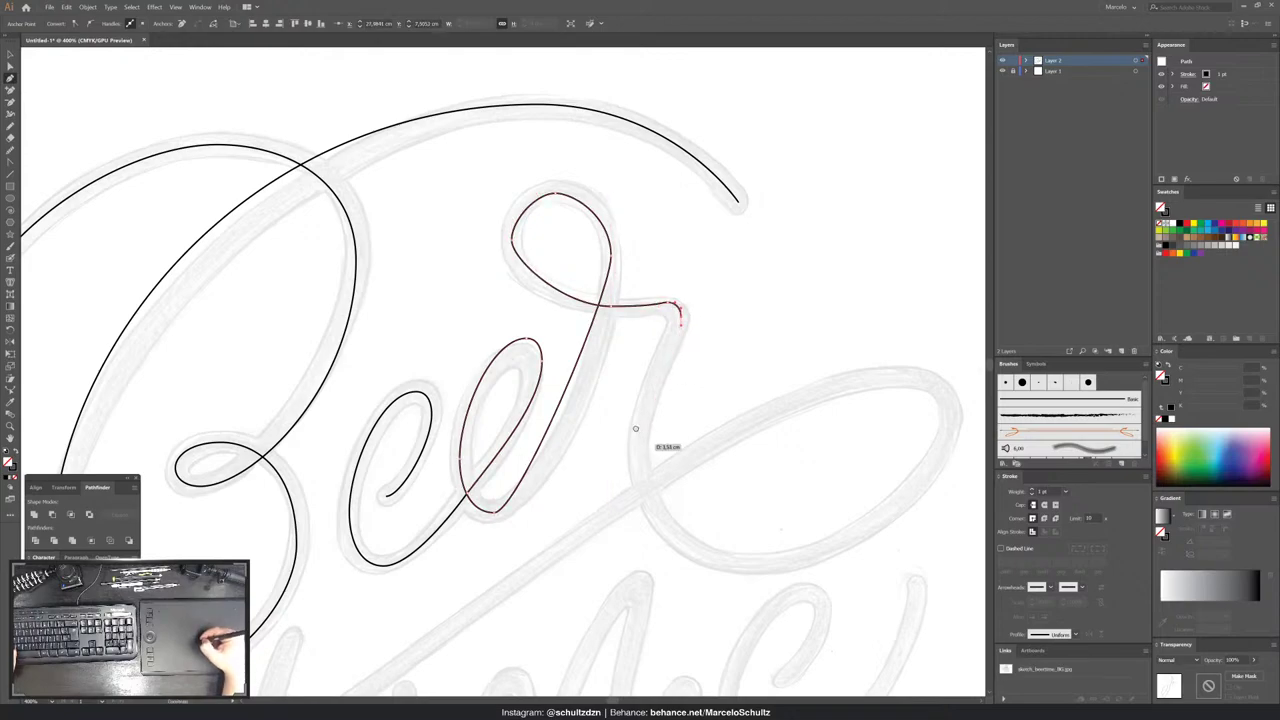
- Carry the path around the loop's bottom and into the long swash's curled lower-left end
{"action": "mouse_move", "coordinate": [634, 429]}
{"action": "left_mouse_down"}
{"action": "mouse_move", "coordinate": [515, 201]}
{"action": "mouse_move", "coordinate": [497, 270]}
{"action": "left_mouse_up"}
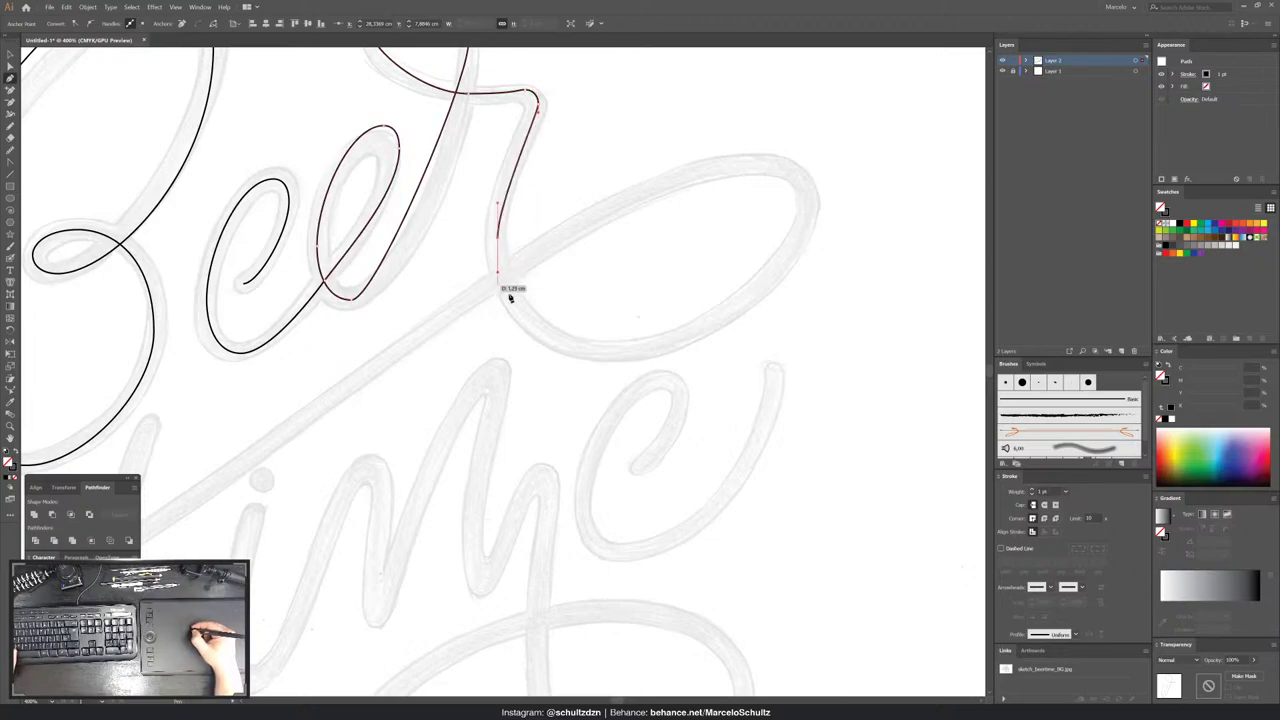
{"action": "left_click_drag", "start_coordinate": [613, 347], "coordinate": [700, 345]}
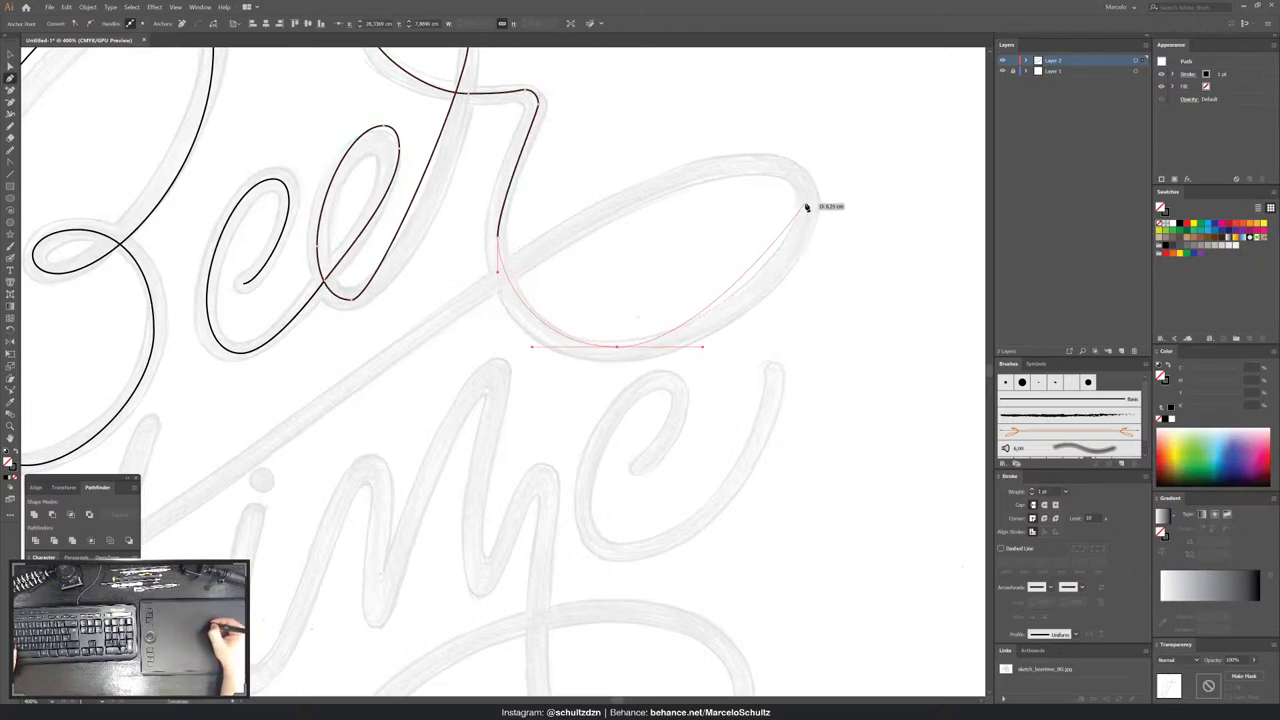
{"action": "left_click_drag", "start_coordinate": [806, 201], "coordinate": [814, 165]}
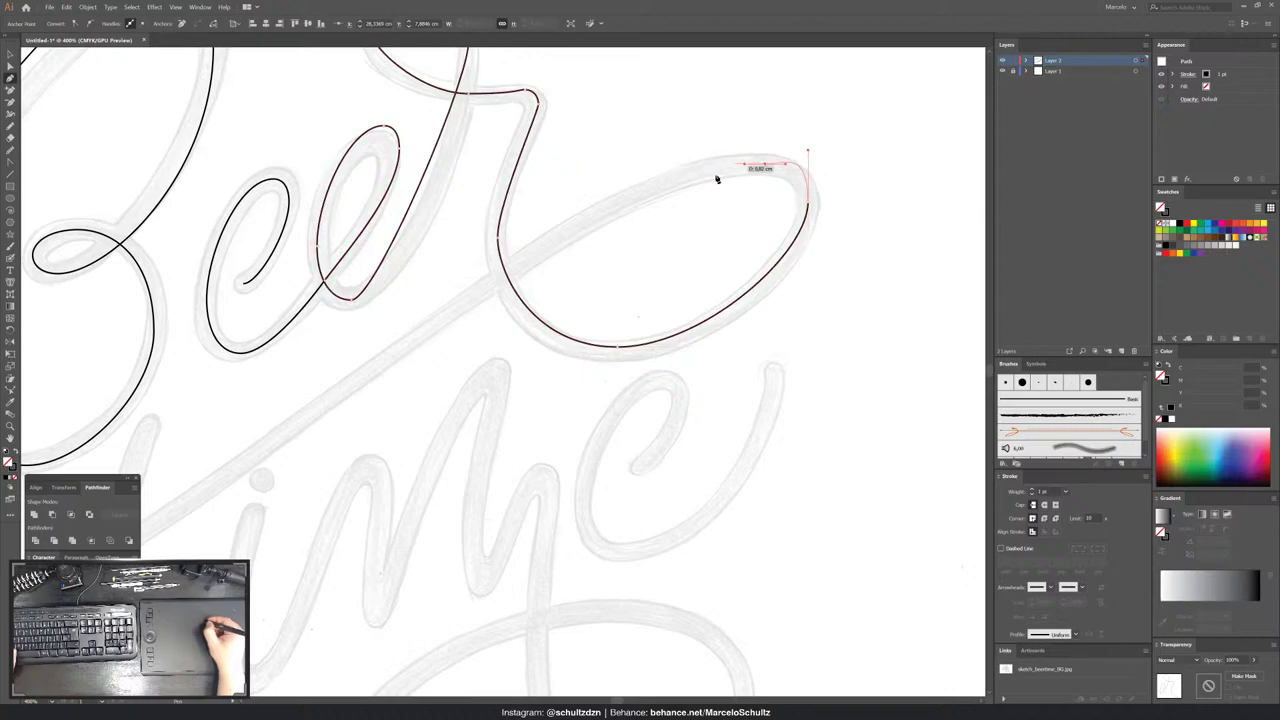
{"action": "left_click_drag", "start_coordinate": [501, 316], "coordinate": [824, 124]}
{"action": "left_click_drag", "start_coordinate": [414, 352], "coordinate": [597, 320]}
{"action": "left_click_drag", "start_coordinate": [410, 423], "coordinate": [355, 423]}
{"action": "left_click_drag", "start_coordinate": [317, 341], "coordinate": [316, 282]}
- Curl the swash's left end, then give all traced strokes round caps and round corners
{"action": "left_click_drag", "start_coordinate": [363, 234], "coordinate": [420, 232]}
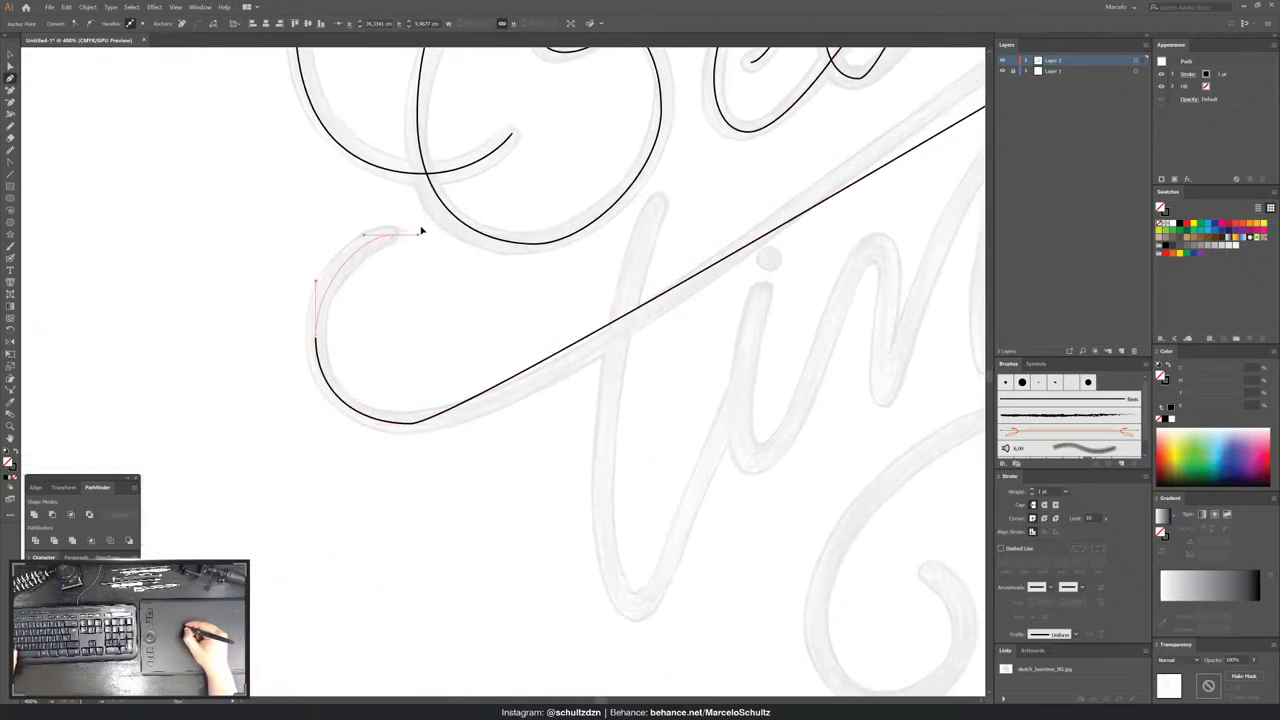
{"action": "key", "text": "a"}
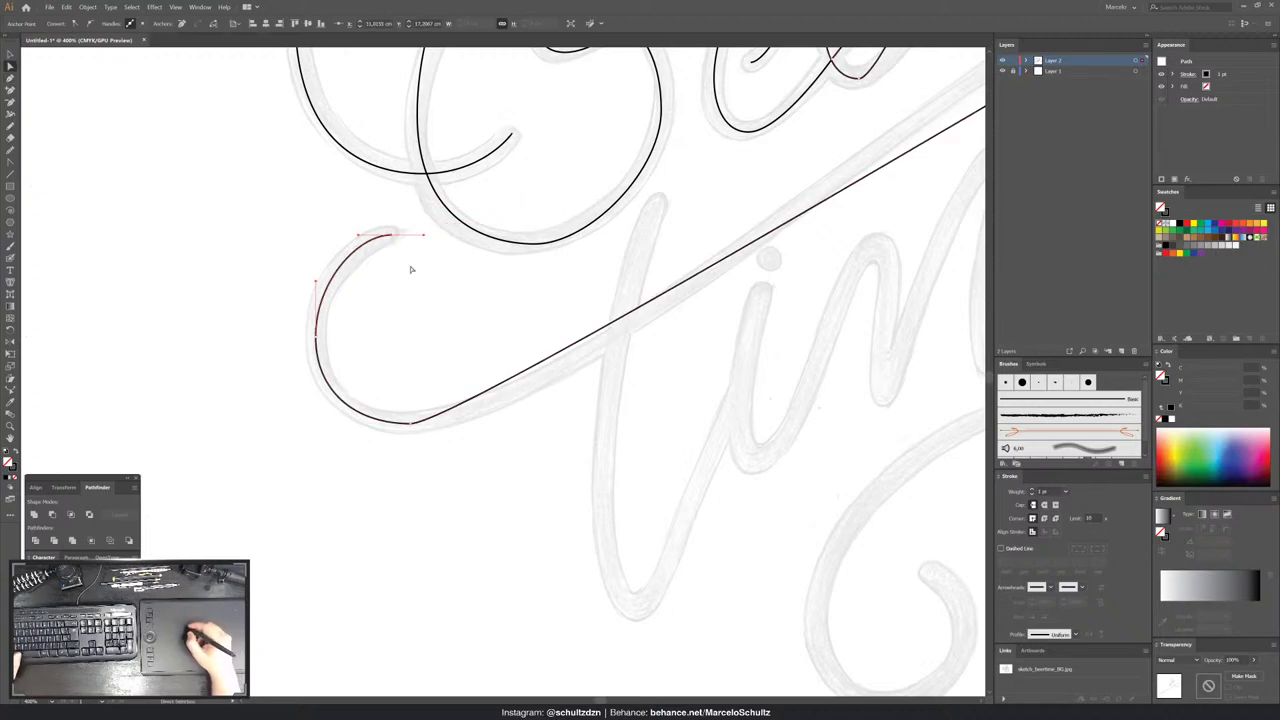
{"action": "key", "text": "ctrl+a"}
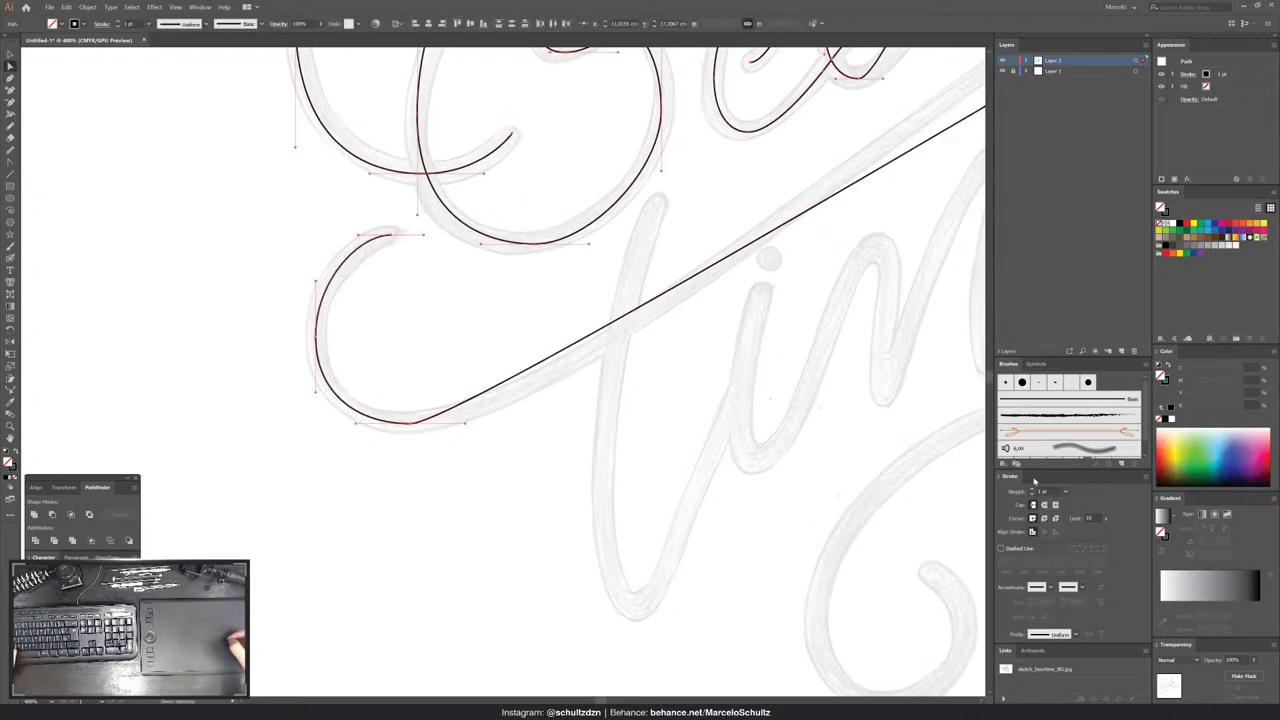
{"action": "left_click", "coordinate": [1046, 505]}
{"action": "left_click", "coordinate": [1044, 518]}
{"action": "left_click", "coordinate": [1044, 491]}
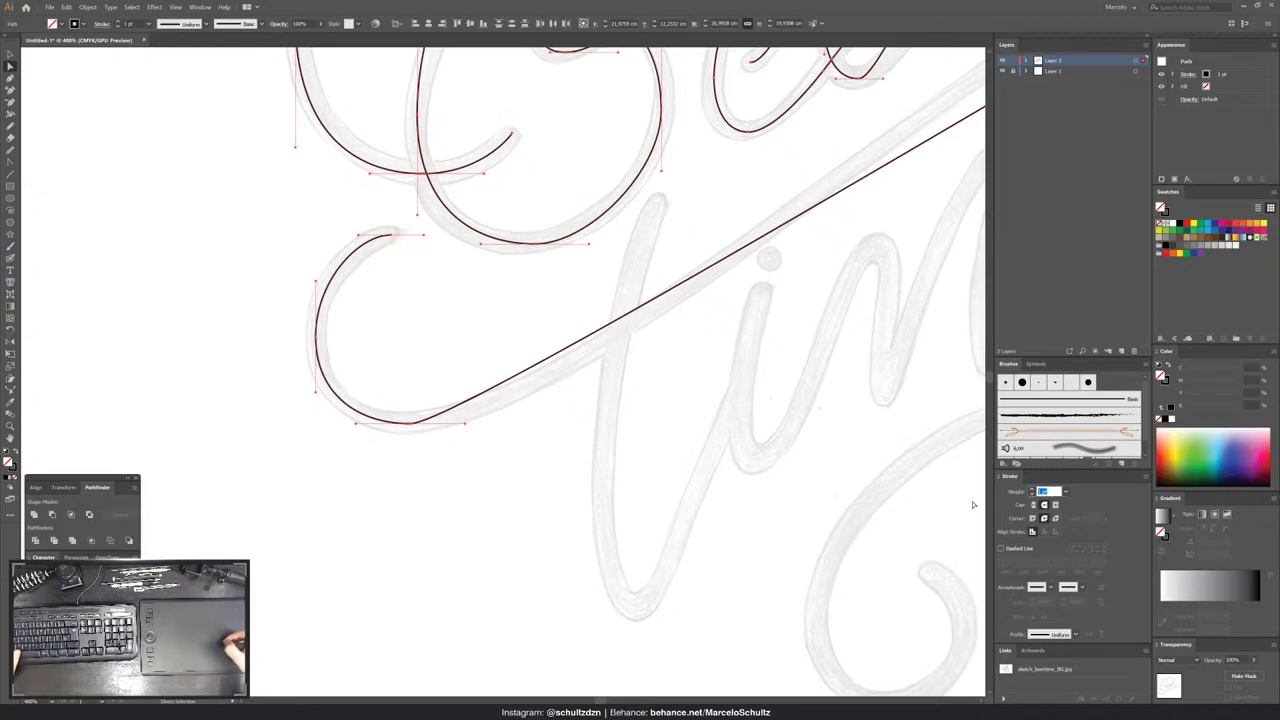
{"action": "left_click", "coordinate": [391, 288]}
- Adjust the bottom, left and top anchors of the swash curl
{"action": "mouse_move", "coordinate": [402, 408]}
{"action": "left_mouse_down"}
{"action": "mouse_move", "coordinate": [447, 434]}
{"action": "mouse_move", "coordinate": [536, 424]}
{"action": "left_mouse_up"}
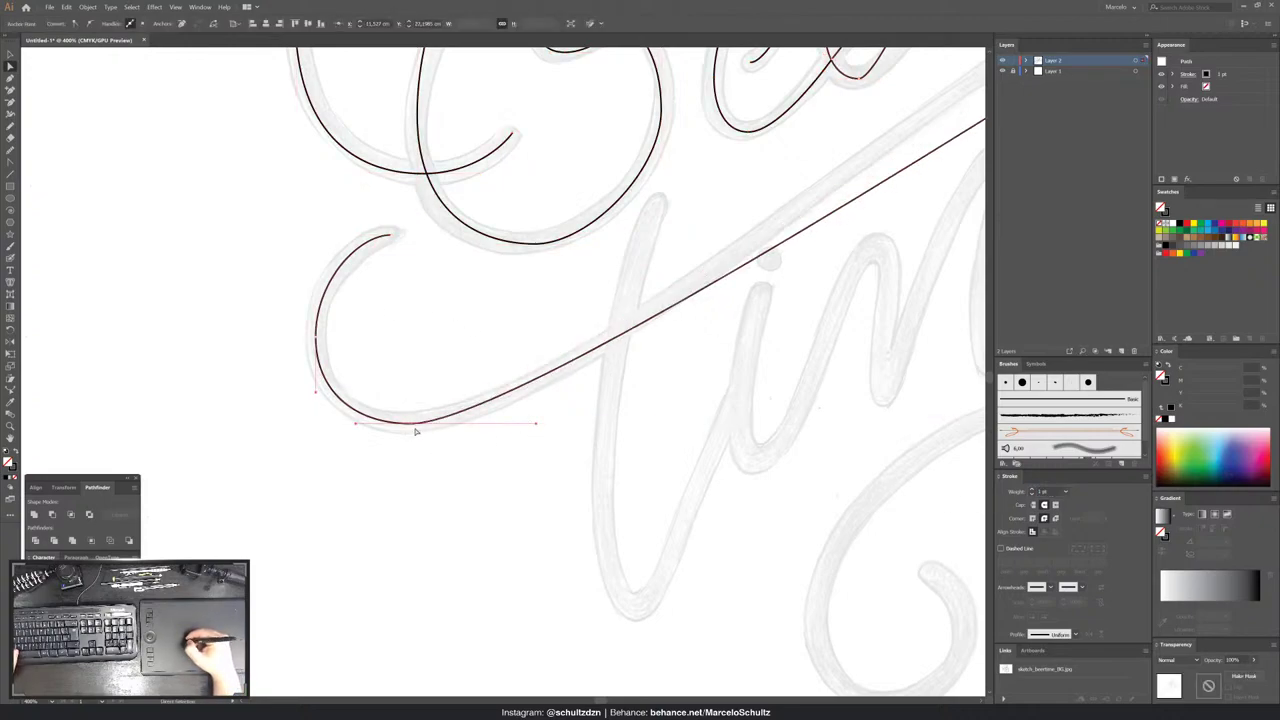
{"action": "left_click", "coordinate": [316, 334]}
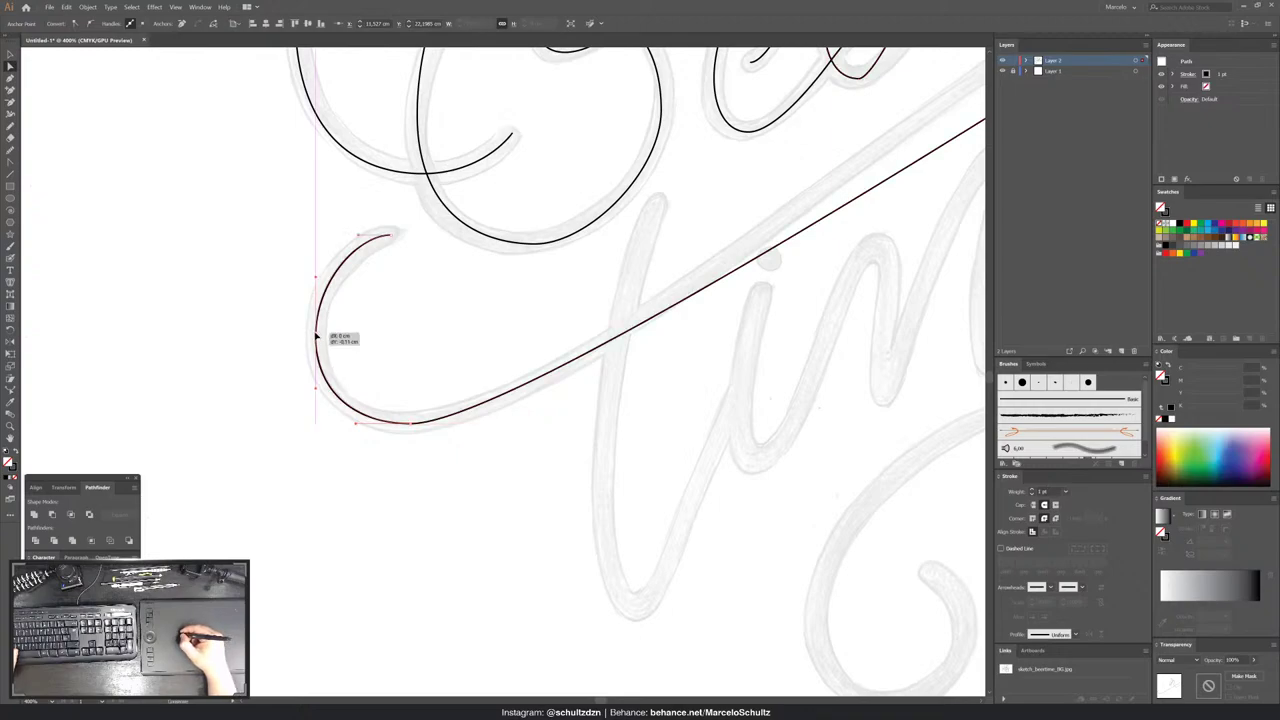
{"action": "left_click", "coordinate": [390, 238]}
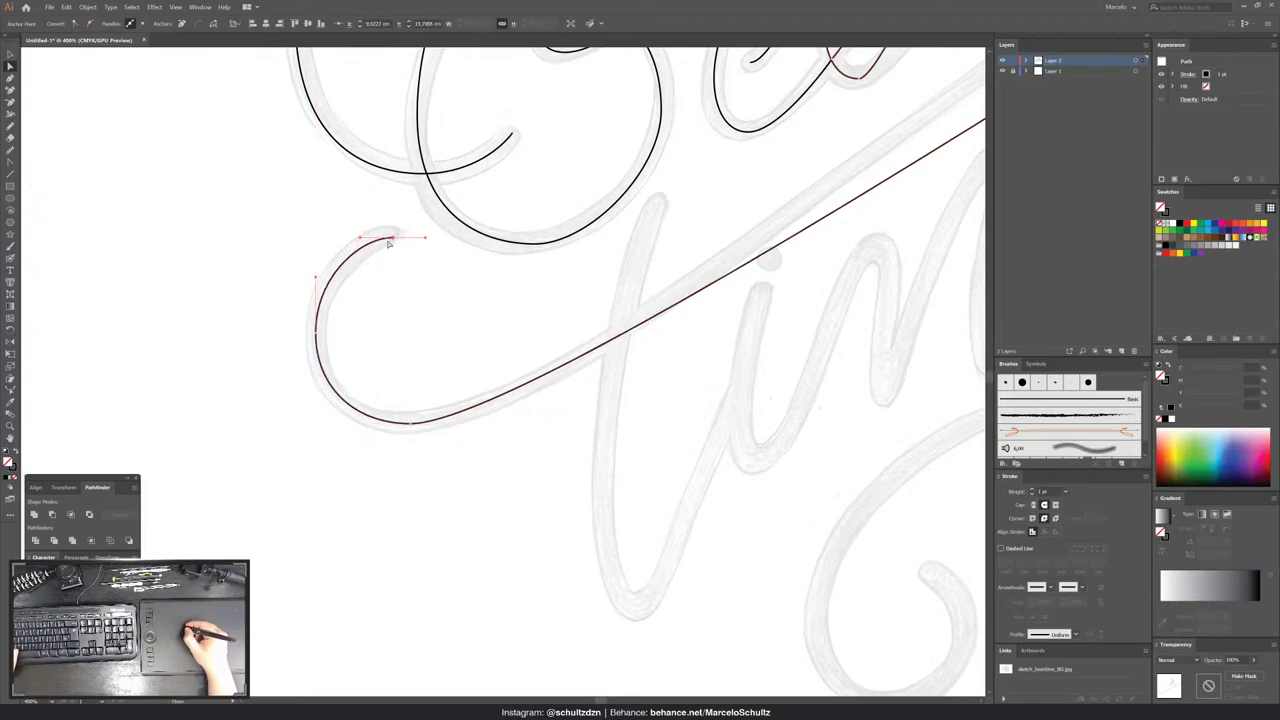
{"action": "left_click", "coordinate": [342, 310]}
{"action": "scroll", "coordinate": [543, 200], "scroll_direction": "down", "scroll_amount": 2}
{"action": "scroll", "coordinate": [497, 247], "scroll_direction": "up", "scroll_amount": 1}
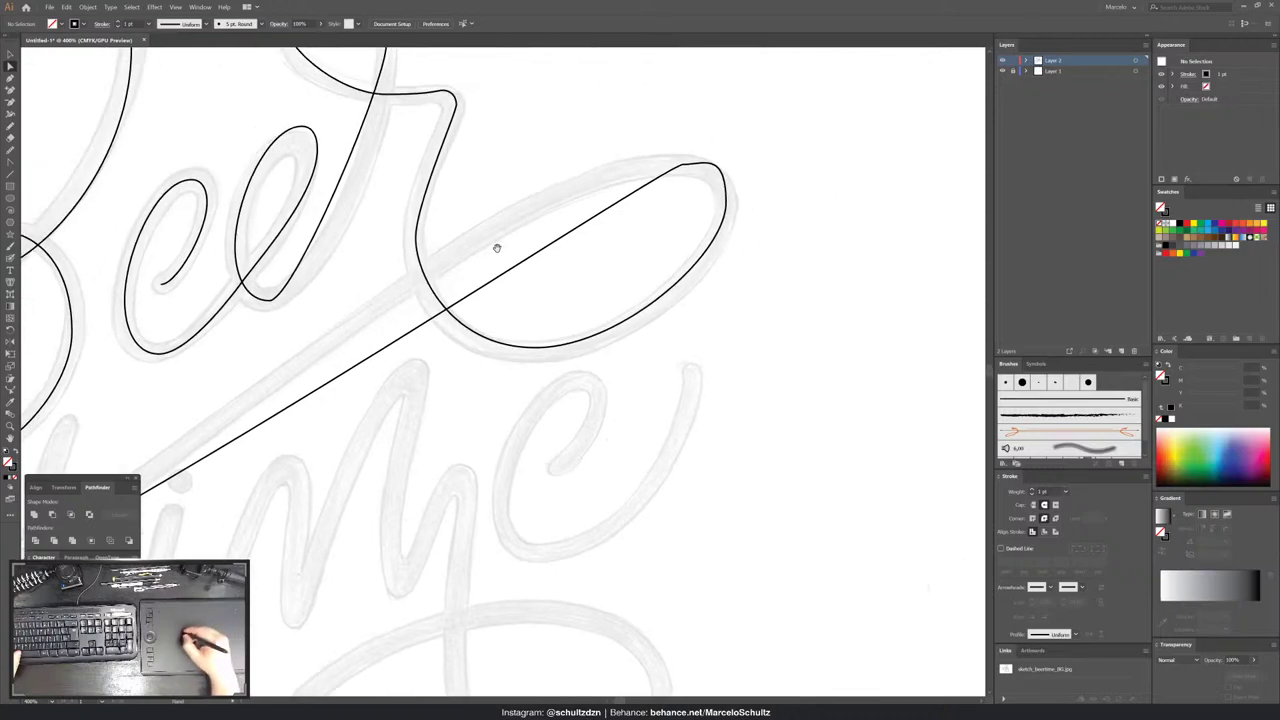
- Reshape the upper curve and bottom of the swash loop to follow the sketch
{"action": "left_click", "coordinate": [727, 177]}
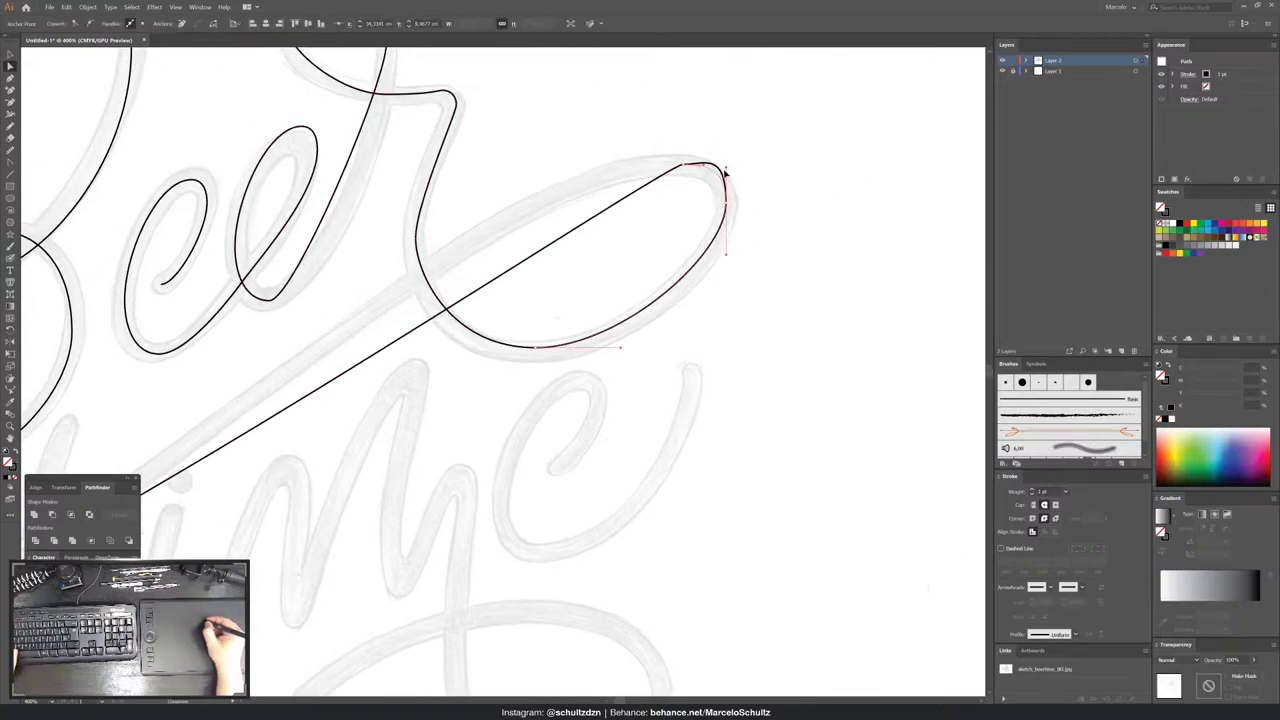
{"action": "left_click", "coordinate": [723, 178]}
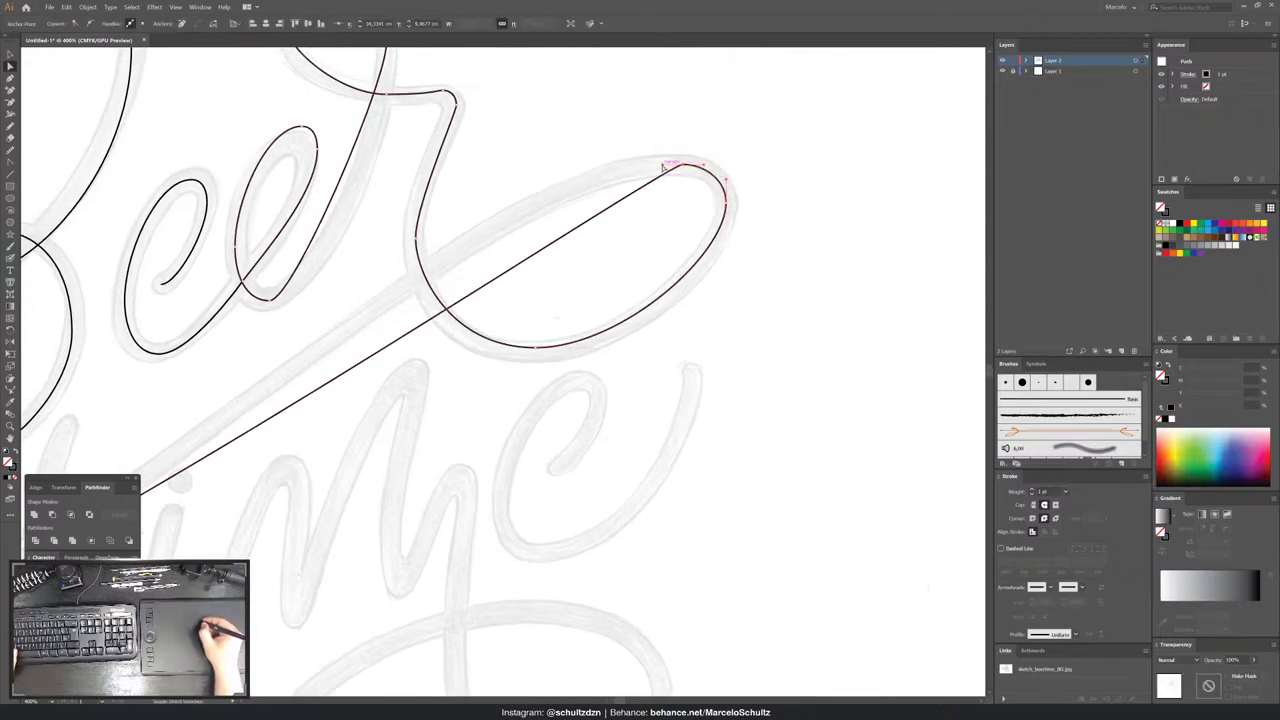
{"action": "left_click_drag", "start_coordinate": [664, 164], "coordinate": [462, 176]}
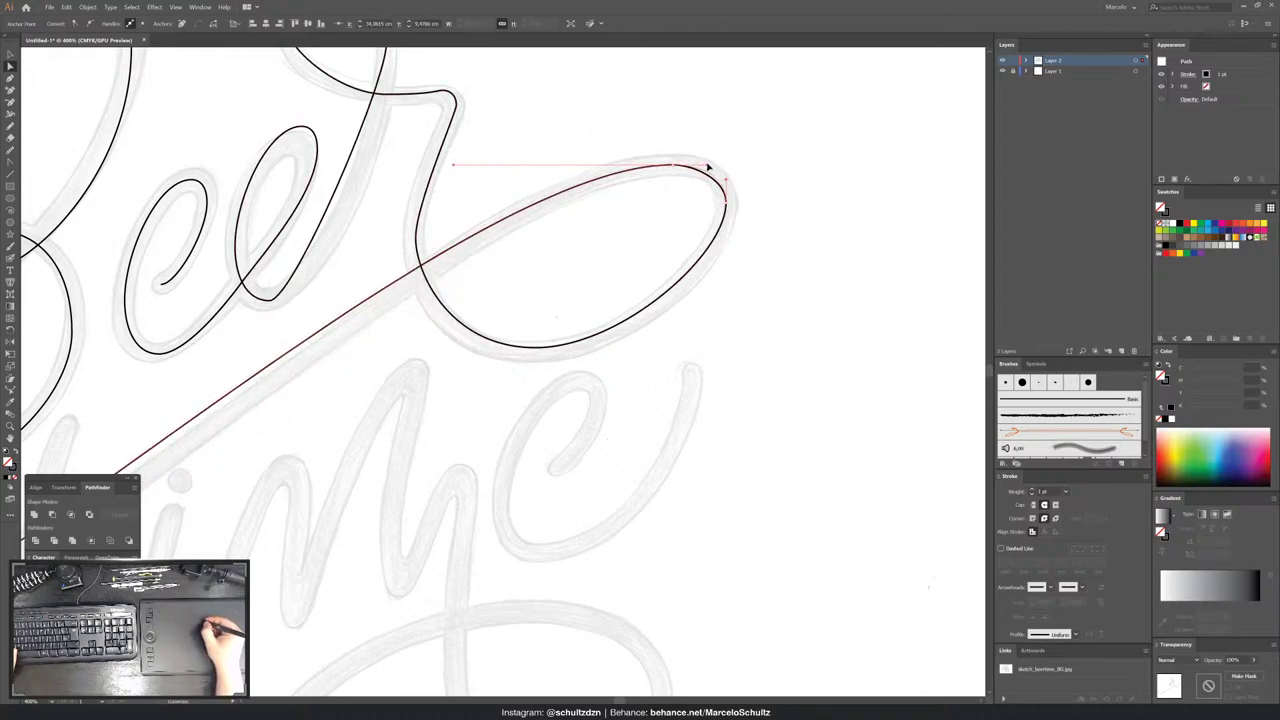
{"action": "left_click", "coordinate": [726, 206]}
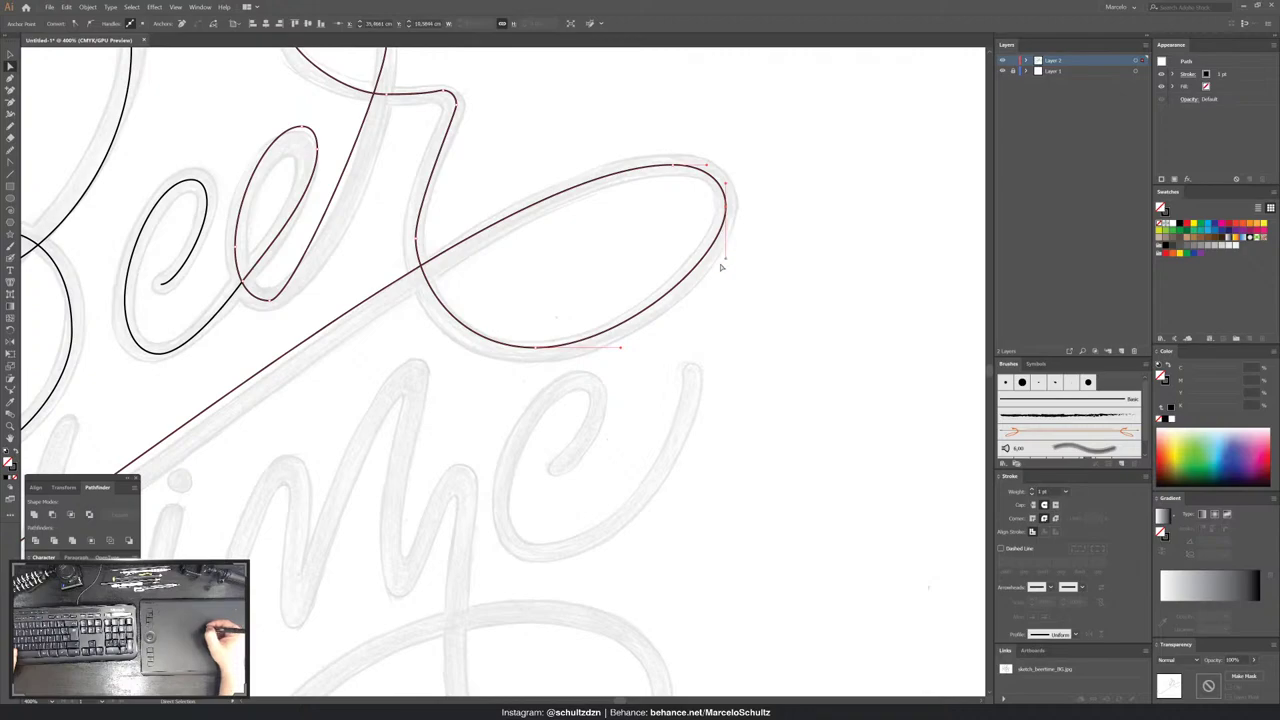
{"action": "left_click_drag", "start_coordinate": [537, 348], "coordinate": [544, 355]}
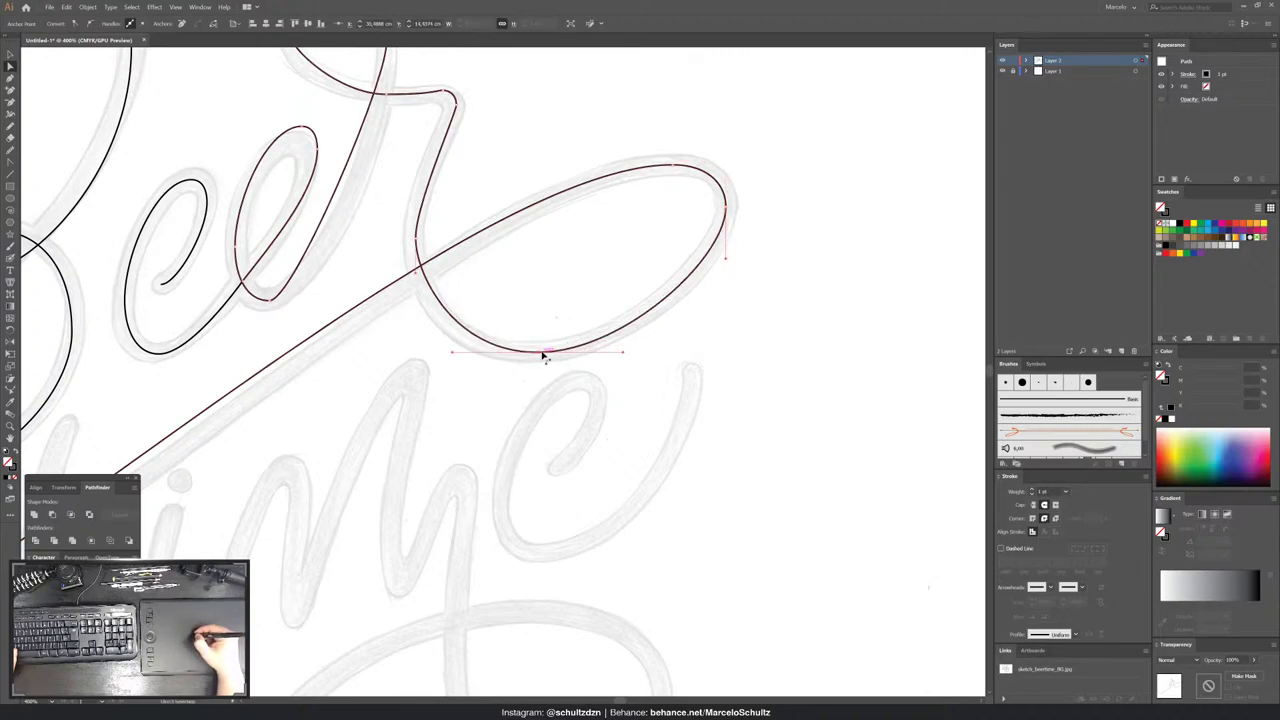
{"action": "left_click", "coordinate": [548, 335]}
{"action": "left_click", "coordinate": [440, 310]}
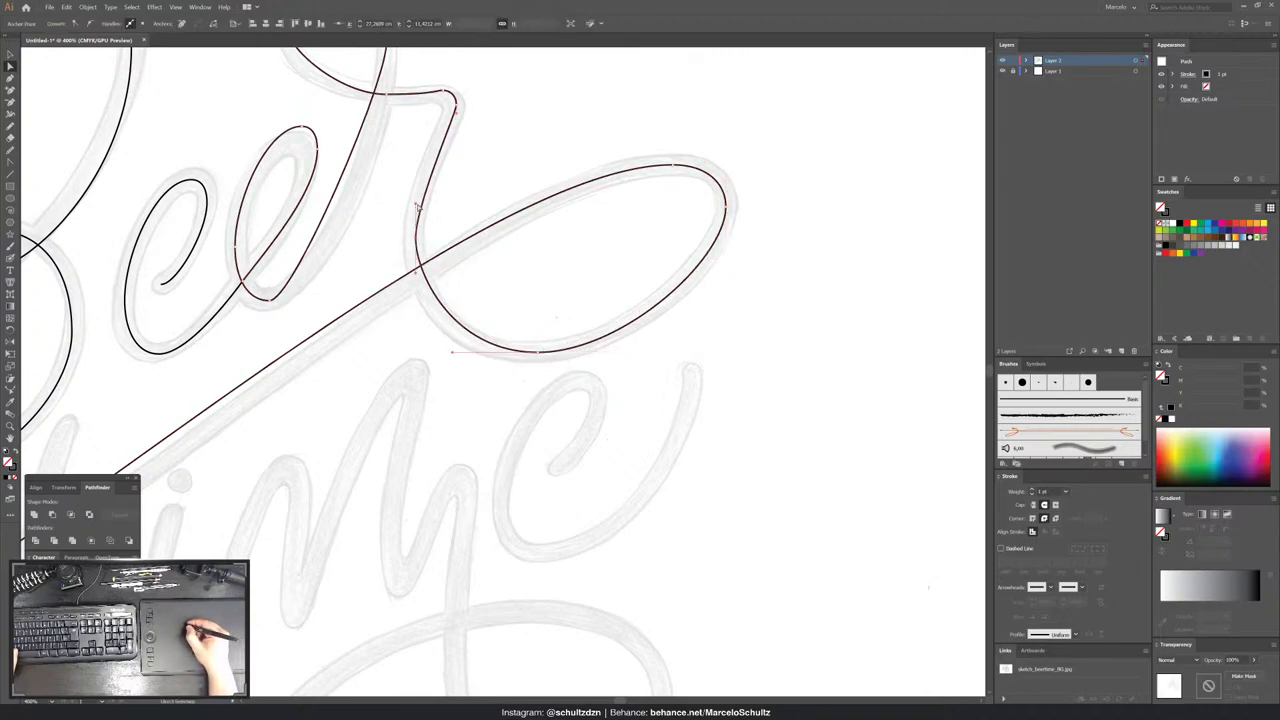
{"action": "left_click", "coordinate": [417, 200]}
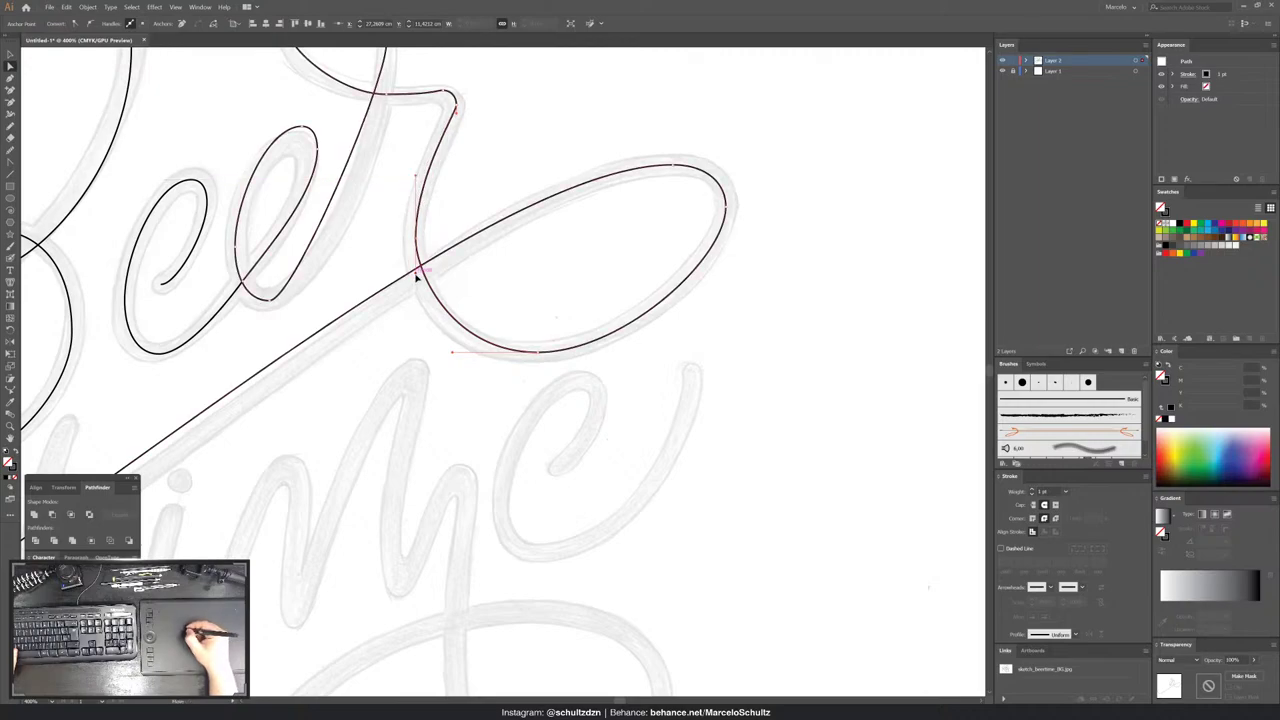
{"action": "left_click", "coordinate": [457, 286]}
- Reshape the left and right sides of the r's upper loop
{"action": "left_click_drag", "start_coordinate": [445, 137], "coordinate": [549, 262]}
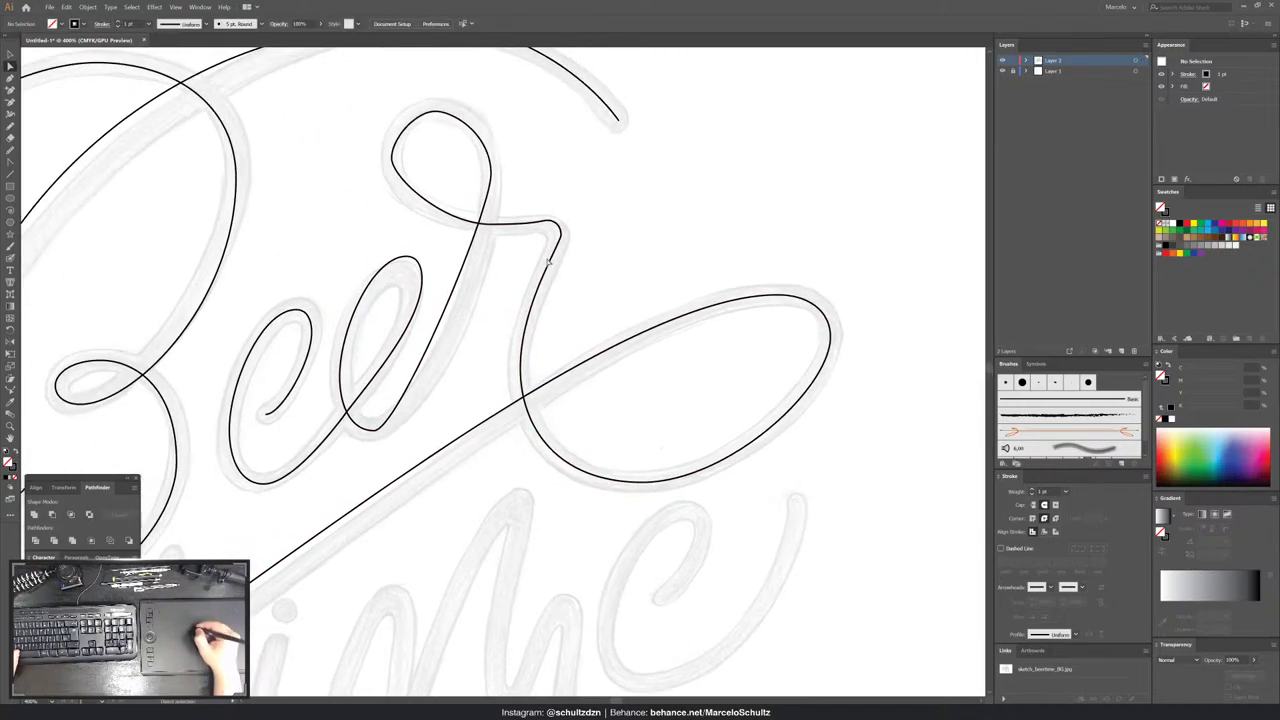
{"action": "left_click", "coordinate": [558, 243]}
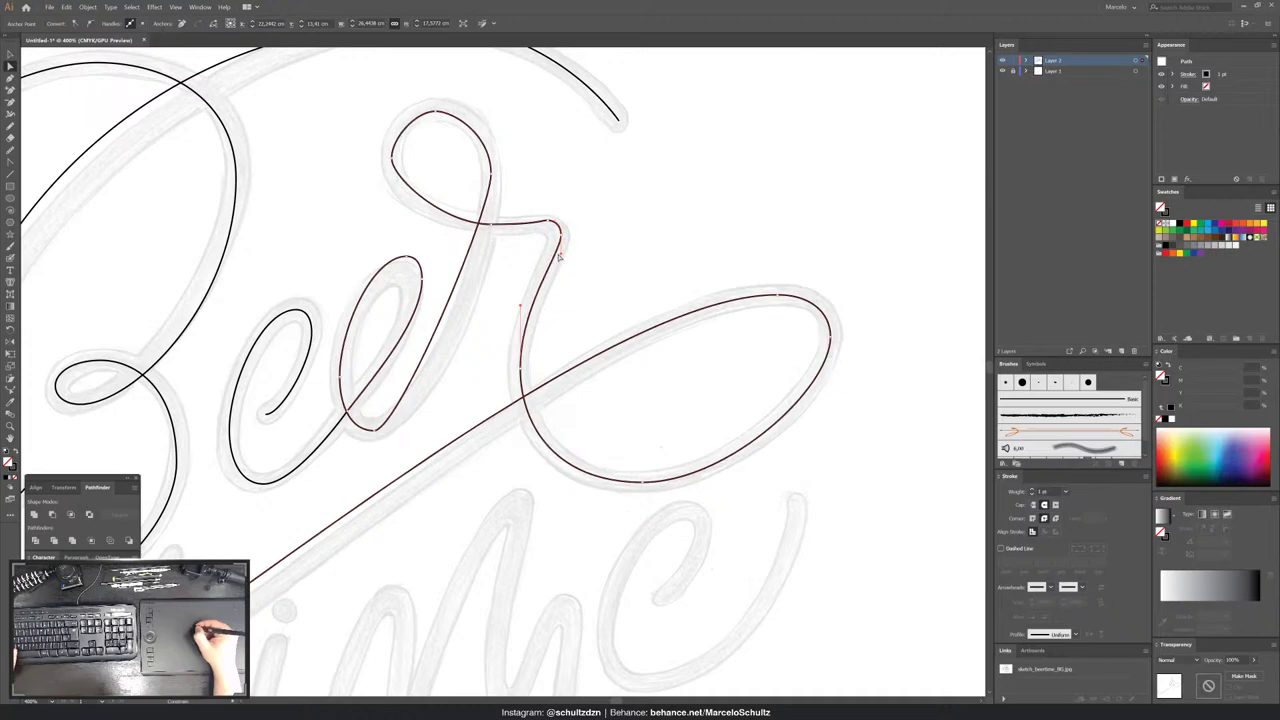
{"action": "left_click", "coordinate": [556, 220]}
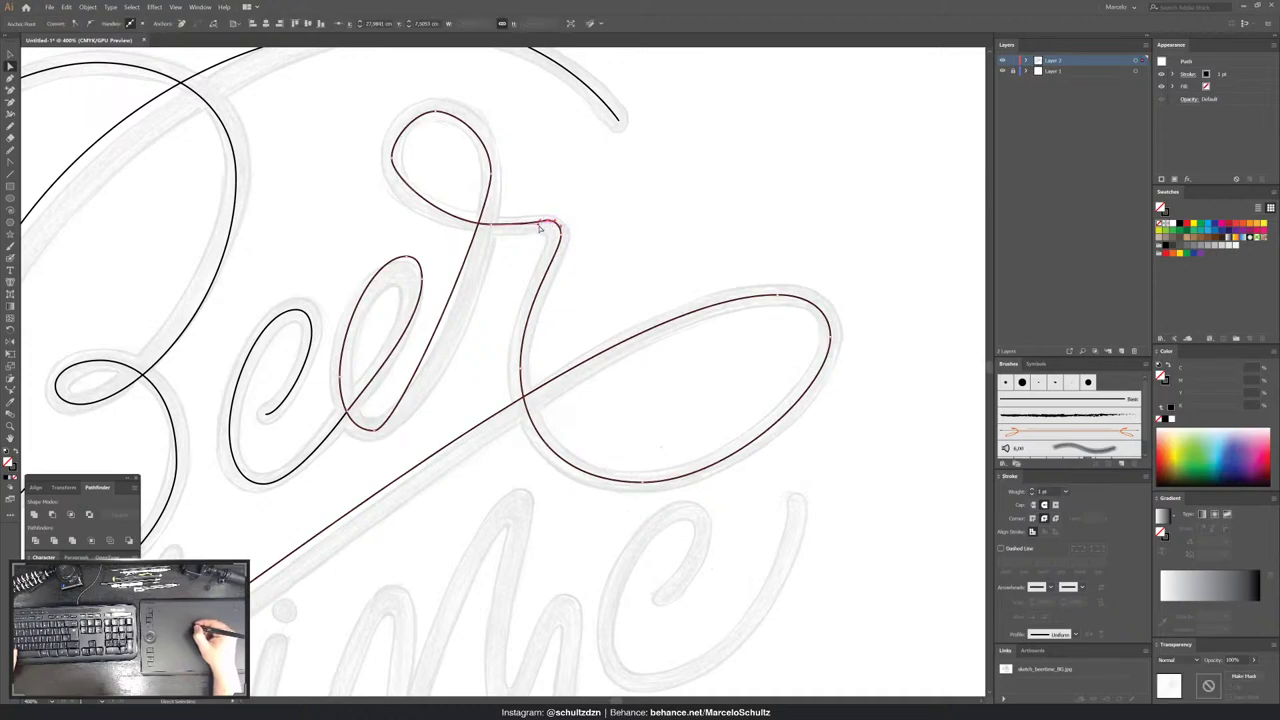
{"action": "left_click", "coordinate": [530, 224]}
{"action": "left_click", "coordinate": [571, 208]}
{"action": "left_click", "coordinate": [397, 176]}
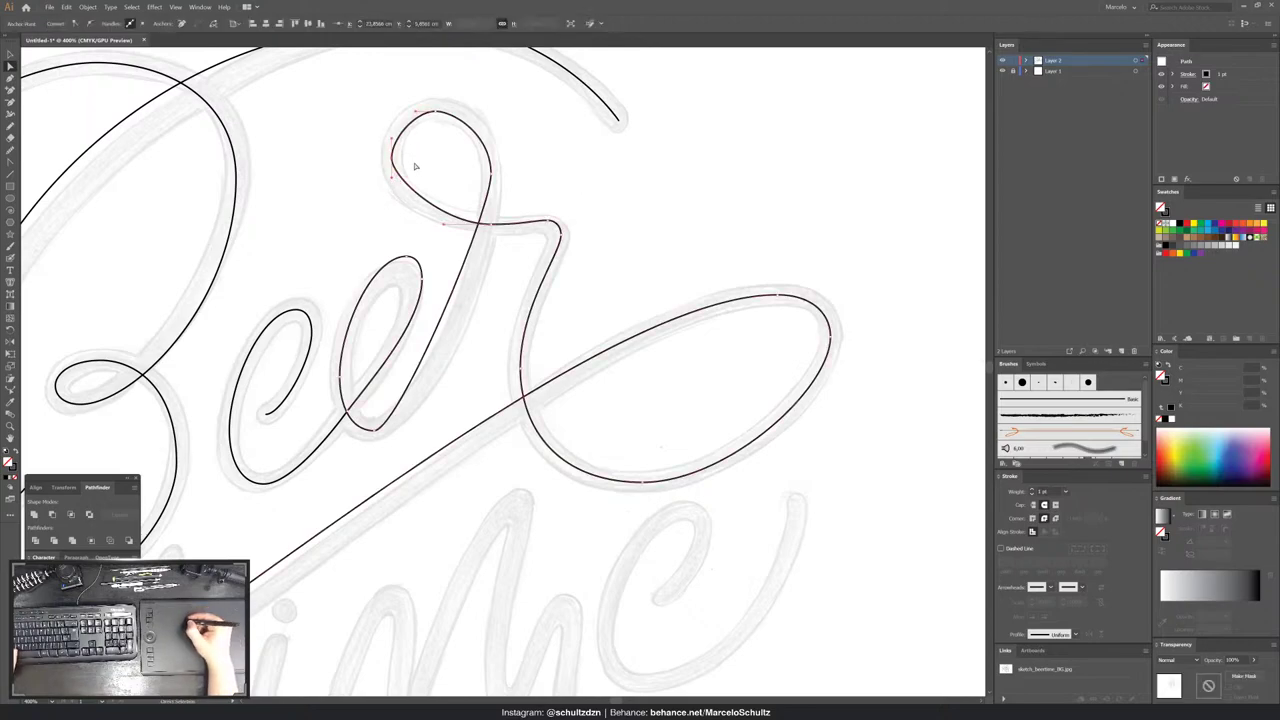
{"action": "left_click_drag", "start_coordinate": [389, 200], "coordinate": [392, 125]}
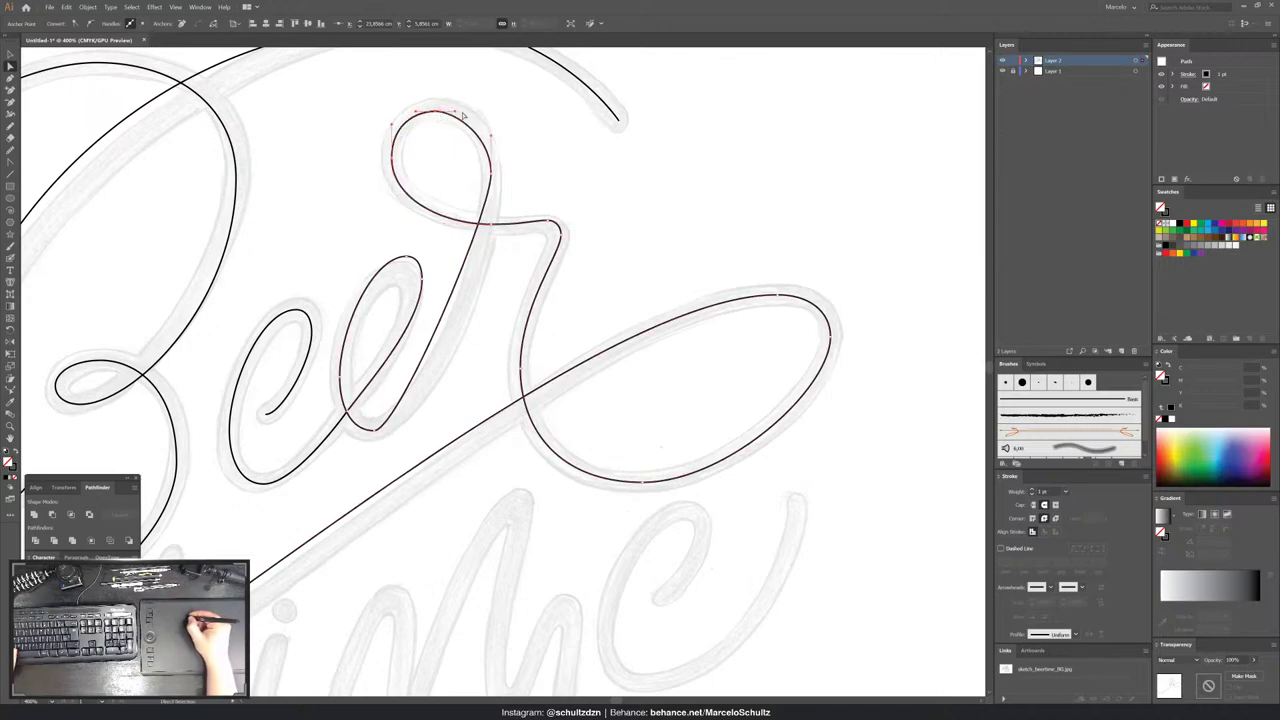
{"action": "left_click", "coordinate": [455, 115]}
{"action": "left_click_drag", "start_coordinate": [493, 164], "coordinate": [490, 181]}
{"action": "left_click", "coordinate": [490, 217]}
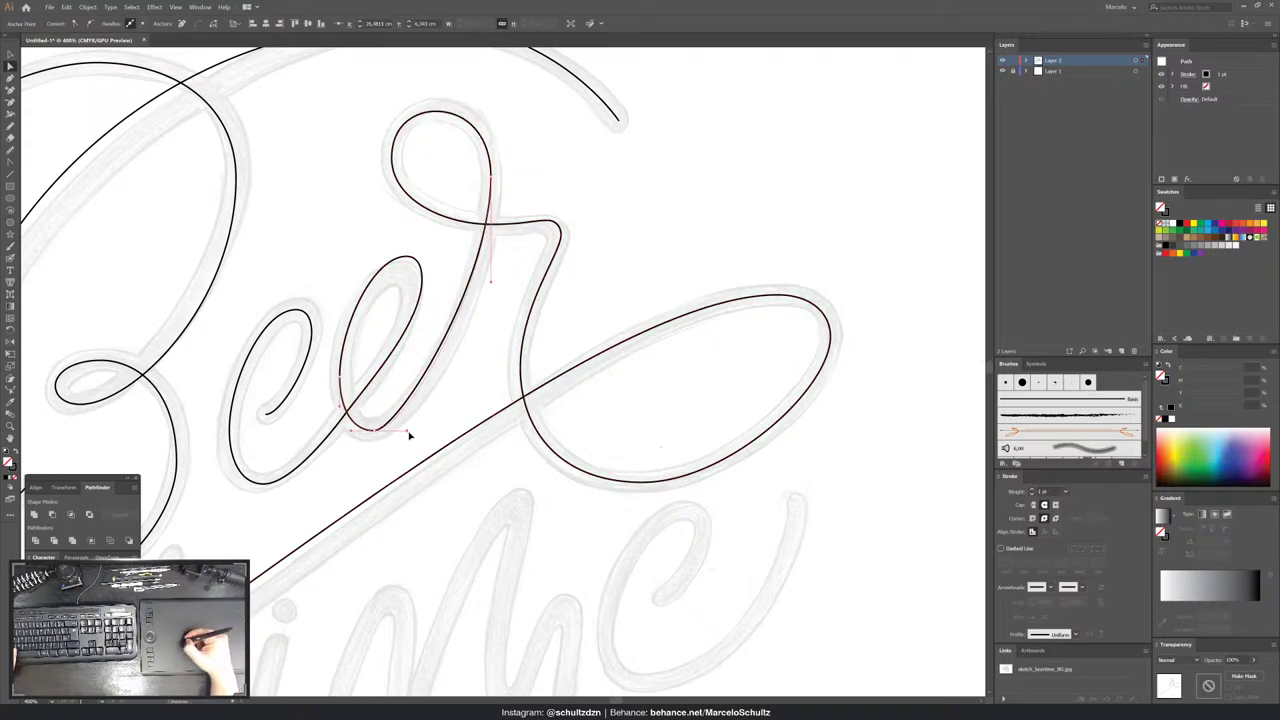
- Round out the bottom of the e, then zoom out toward the 'time' sketch
{"action": "left_click_drag", "start_coordinate": [398, 430], "coordinate": [412, 430]}
{"action": "left_click", "coordinate": [528, 181]}
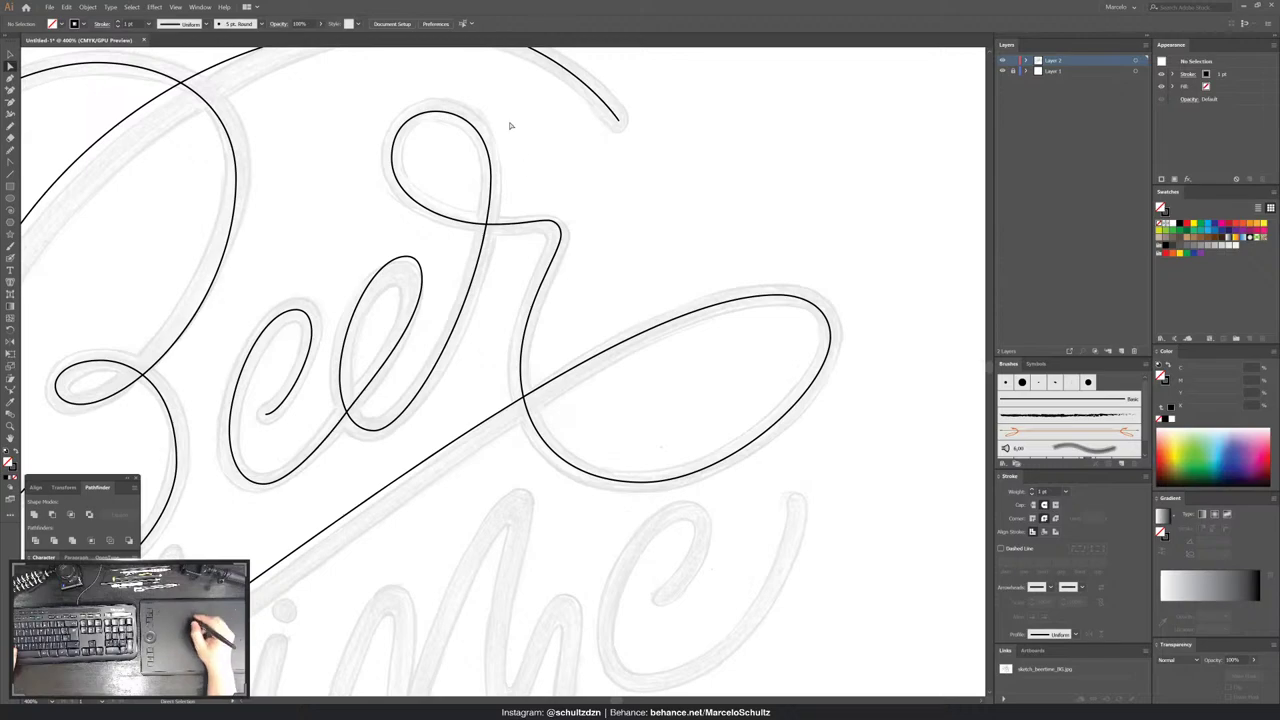
{"action": "mouse_move", "coordinate": [648, 320]}
{"action": "left_mouse_down"}
{"action": "mouse_move", "coordinate": [703, 191]}
{"action": "mouse_move", "coordinate": [709, 217]}
{"action": "mouse_move", "coordinate": [677, 260]}
{"action": "mouse_move", "coordinate": [955, 179]}
{"action": "left_mouse_up"}
{"action": "key", "text": "ctrl+minus"}
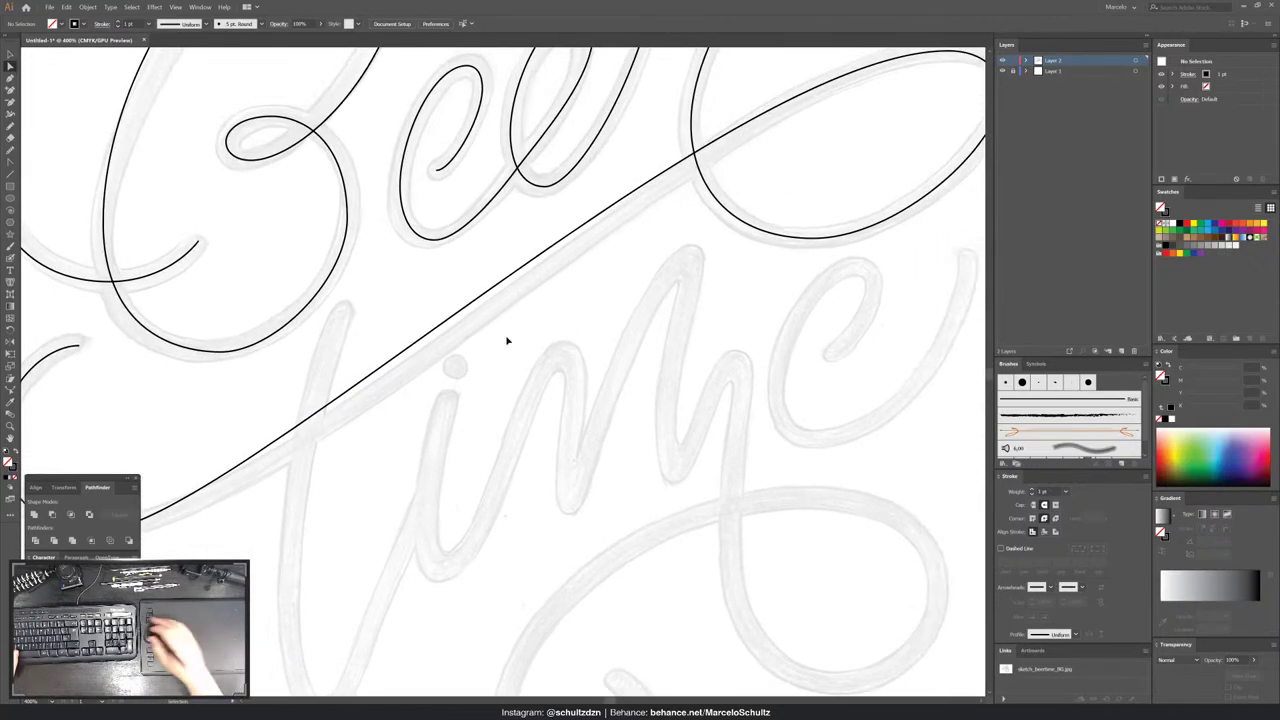
- Fit the view and smooth the long sweeping tail curve under 'Beer'
{"action": "key", "text": "ctrl+minus"}
{"action": "left_click", "coordinate": [349, 455]}
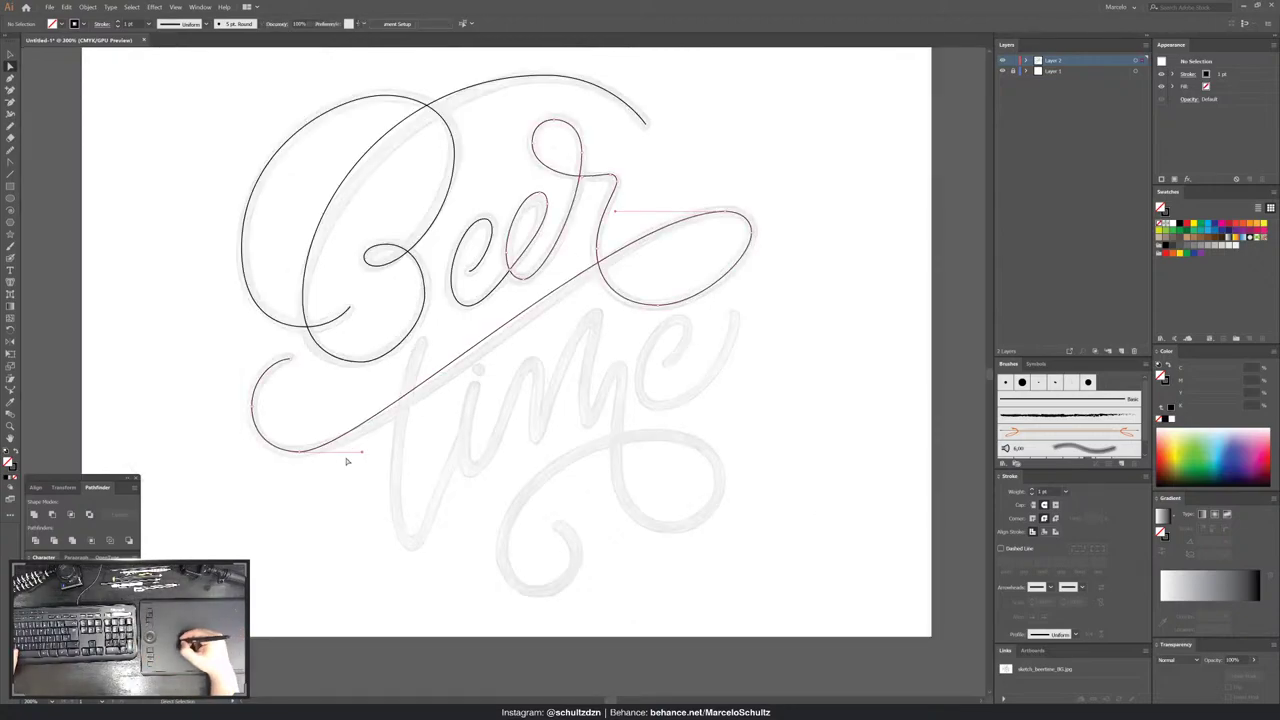
{"action": "left_click_drag", "start_coordinate": [364, 456], "coordinate": [400, 452]}
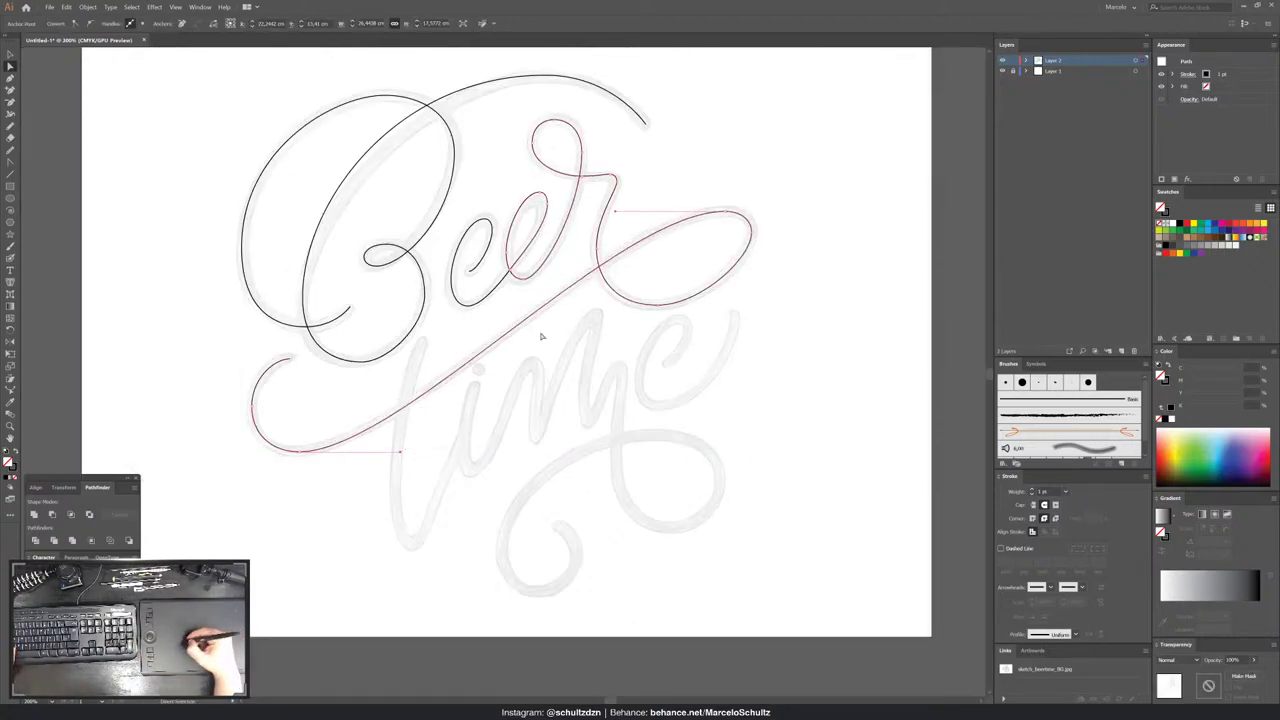
{"action": "left_click", "coordinate": [615, 346]}
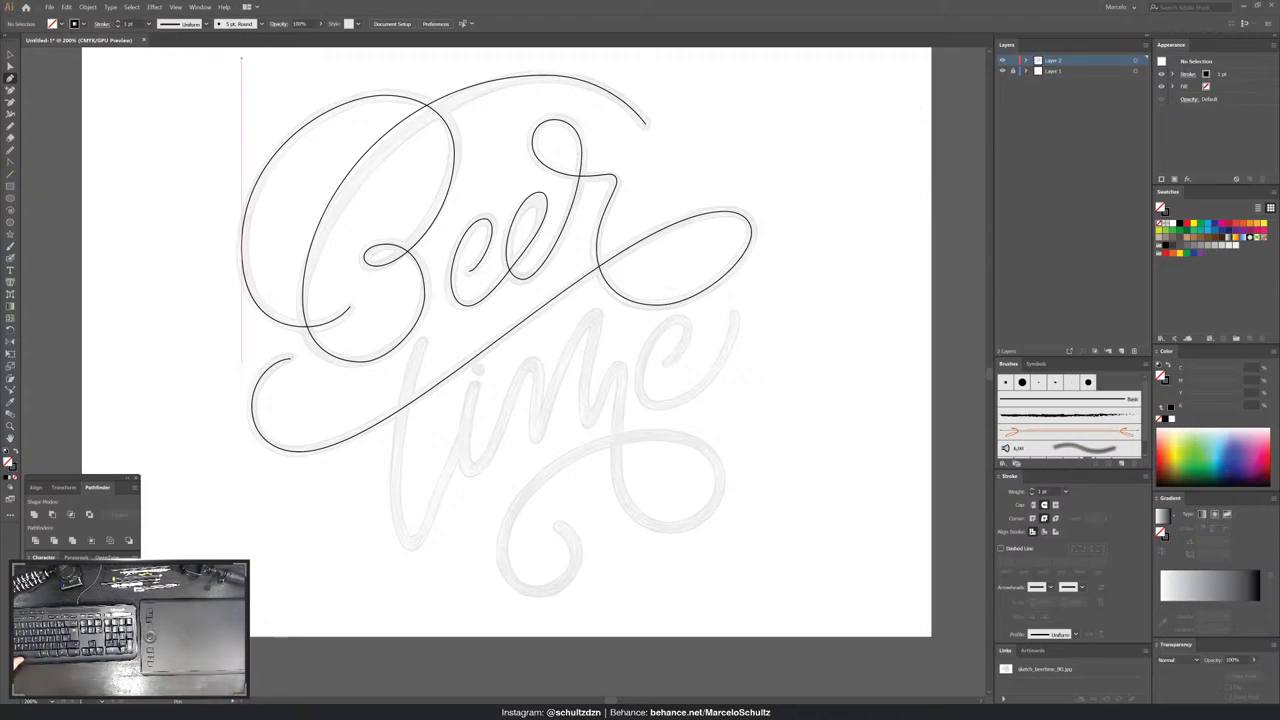
{"action": "key", "text": "ctrl+space"}
{"action": "left_click", "coordinate": [467, 290]}
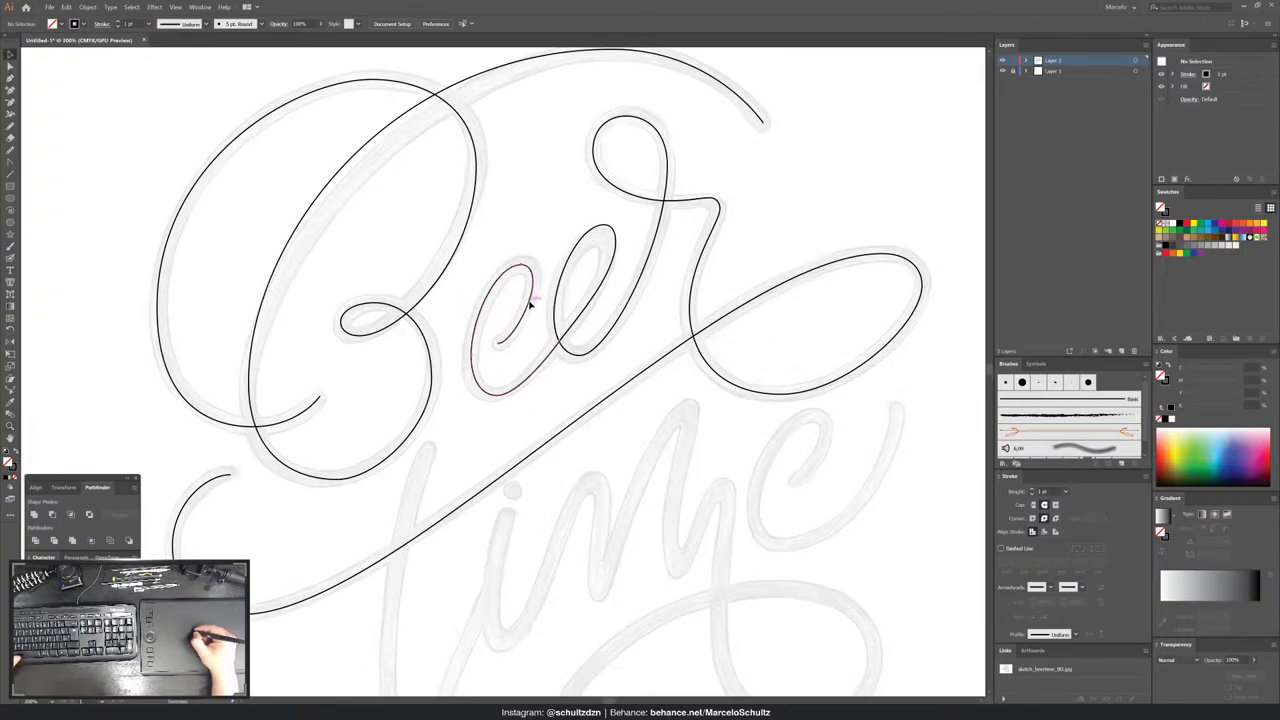
{"action": "left_click_drag", "start_coordinate": [530, 305], "coordinate": [516, 320]}
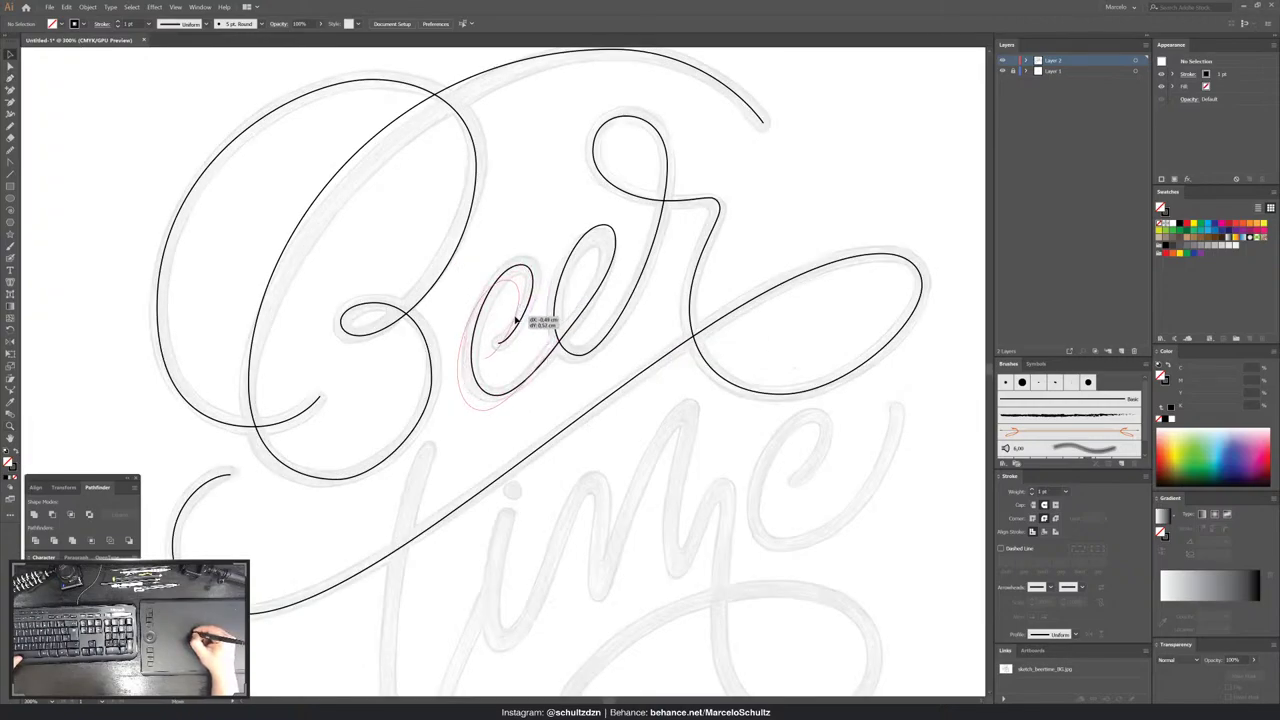
{"action": "key", "text": "a"}
{"action": "left_click_drag", "start_coordinate": [546, 360], "coordinate": [560, 345]}
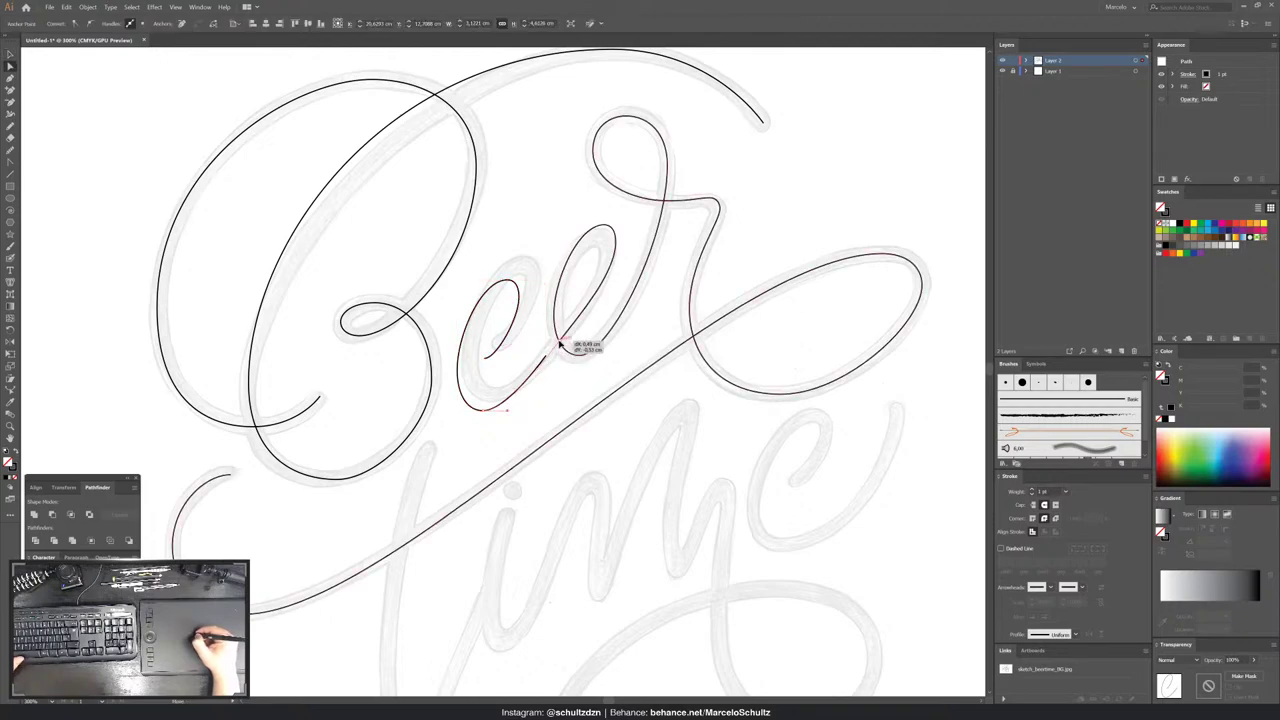
{"action": "key", "text": "ctrl+shift+a"}
{"action": "scroll", "coordinate": [614, 214], "scroll_direction": "down", "scroll_amount": 3}
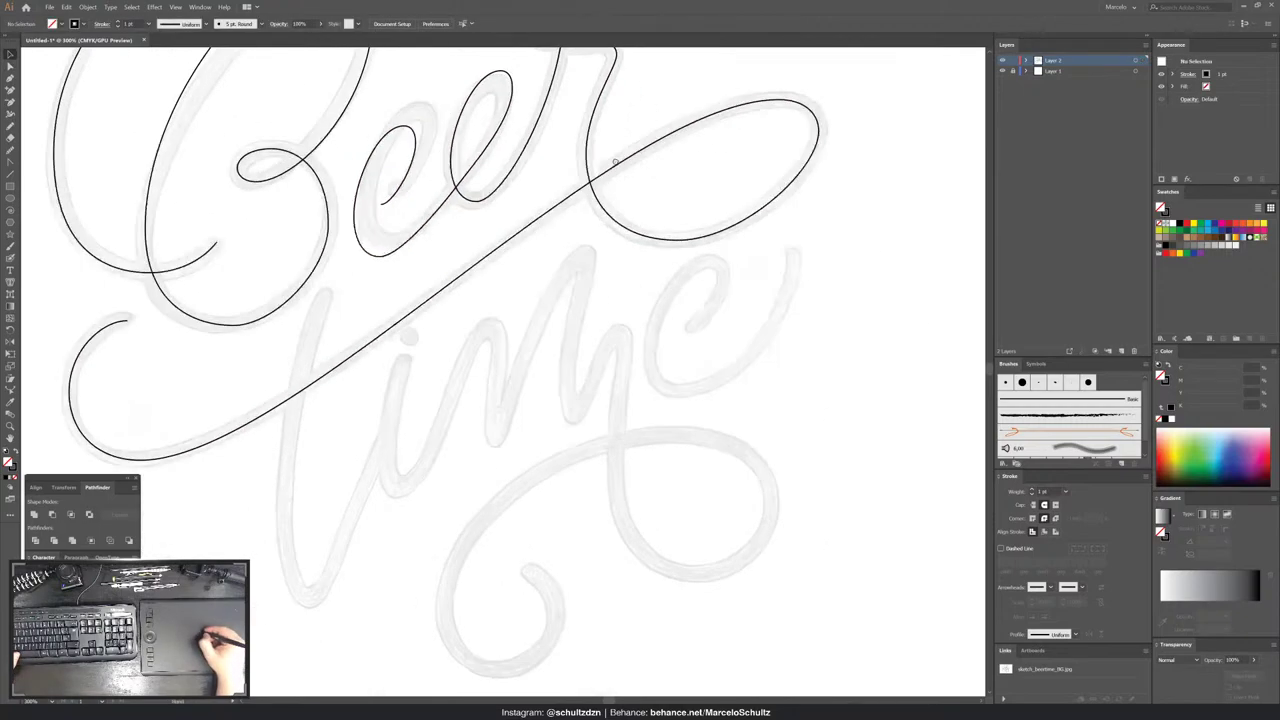
{"action": "scroll", "coordinate": [614, 160], "scroll_direction": "down", "scroll_amount": 1}
{"action": "scroll", "coordinate": [614, 160], "scroll_direction": "left", "scroll_amount": 1}
{"action": "left_click", "coordinate": [466, 280]}
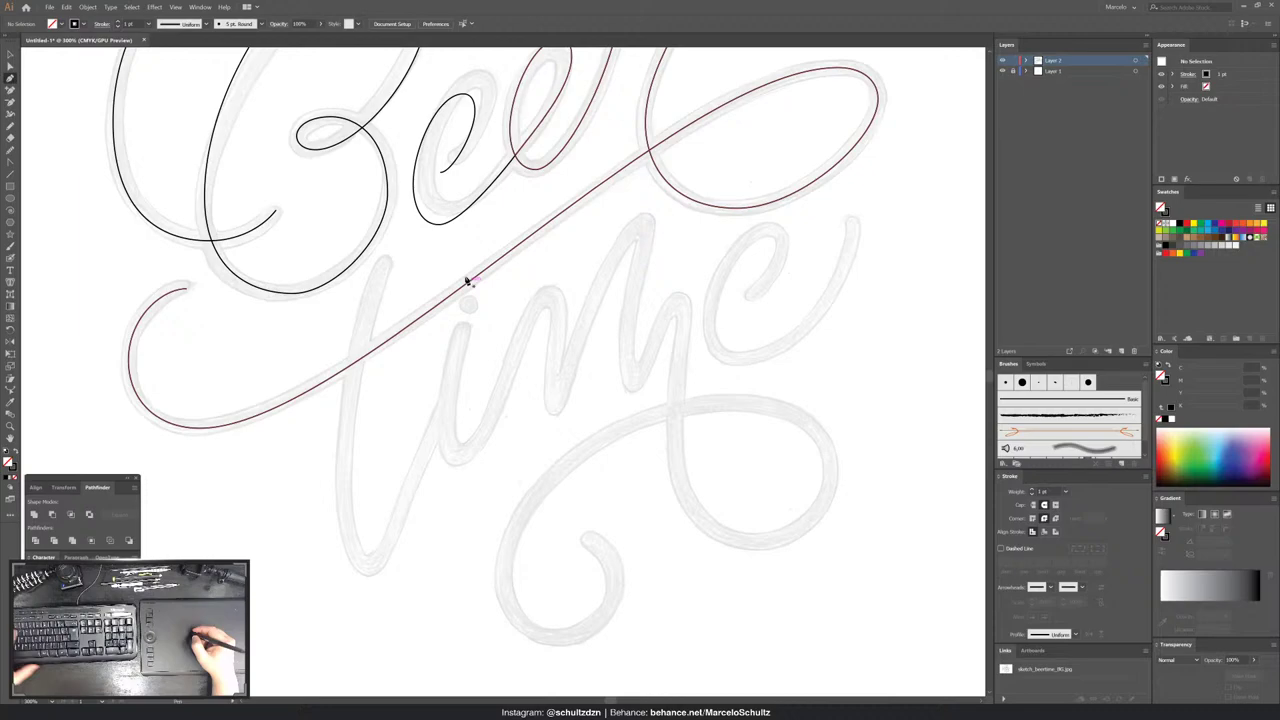
- Trace the t's downstroke with a curved bottom and start a new stroke from its end
{"action": "left_click", "coordinate": [384, 263]}
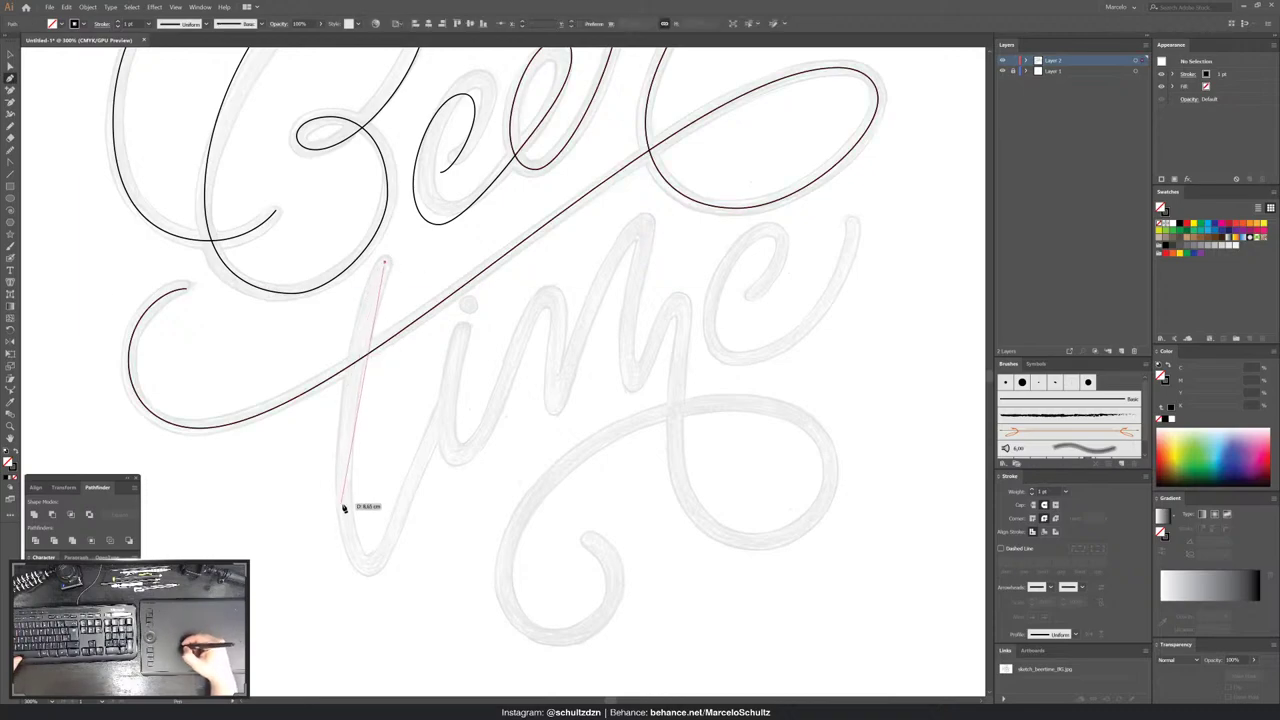
{"action": "left_click_drag", "start_coordinate": [368, 560], "coordinate": [392, 560]}
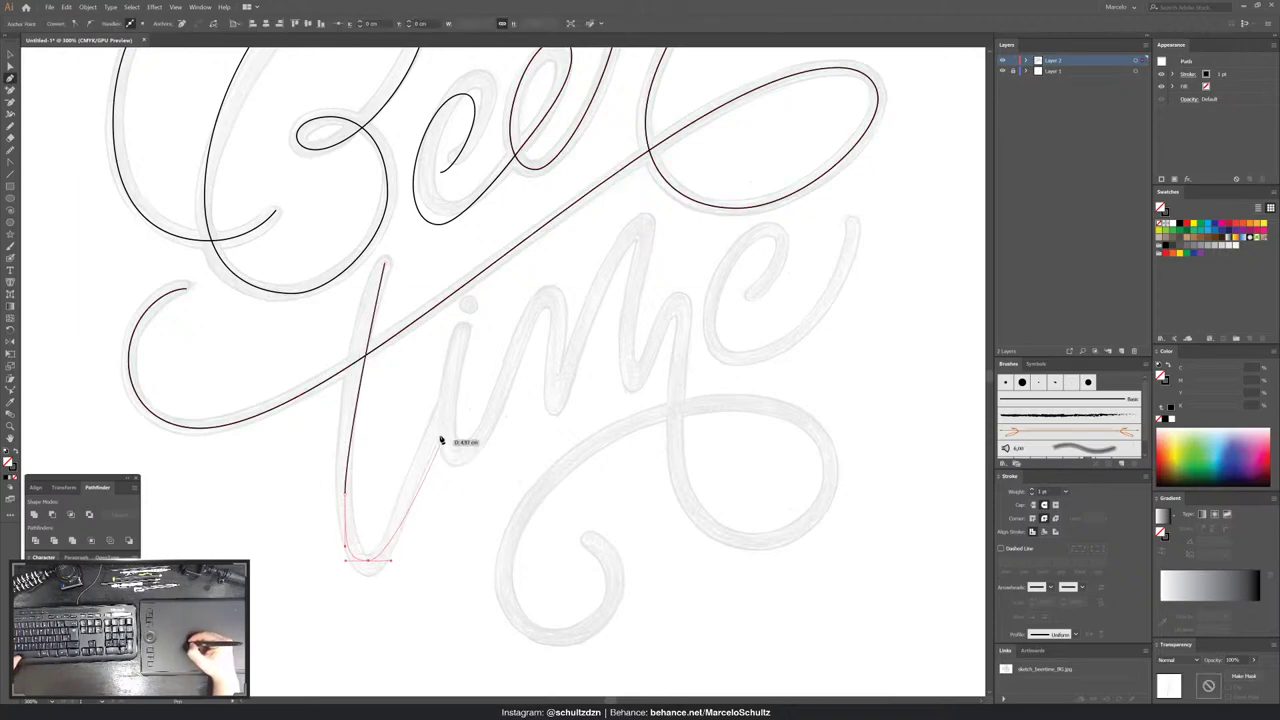
{"action": "left_click", "coordinate": [444, 413]}
{"action": "left_click", "coordinate": [462, 335], "text": "ctrl"}
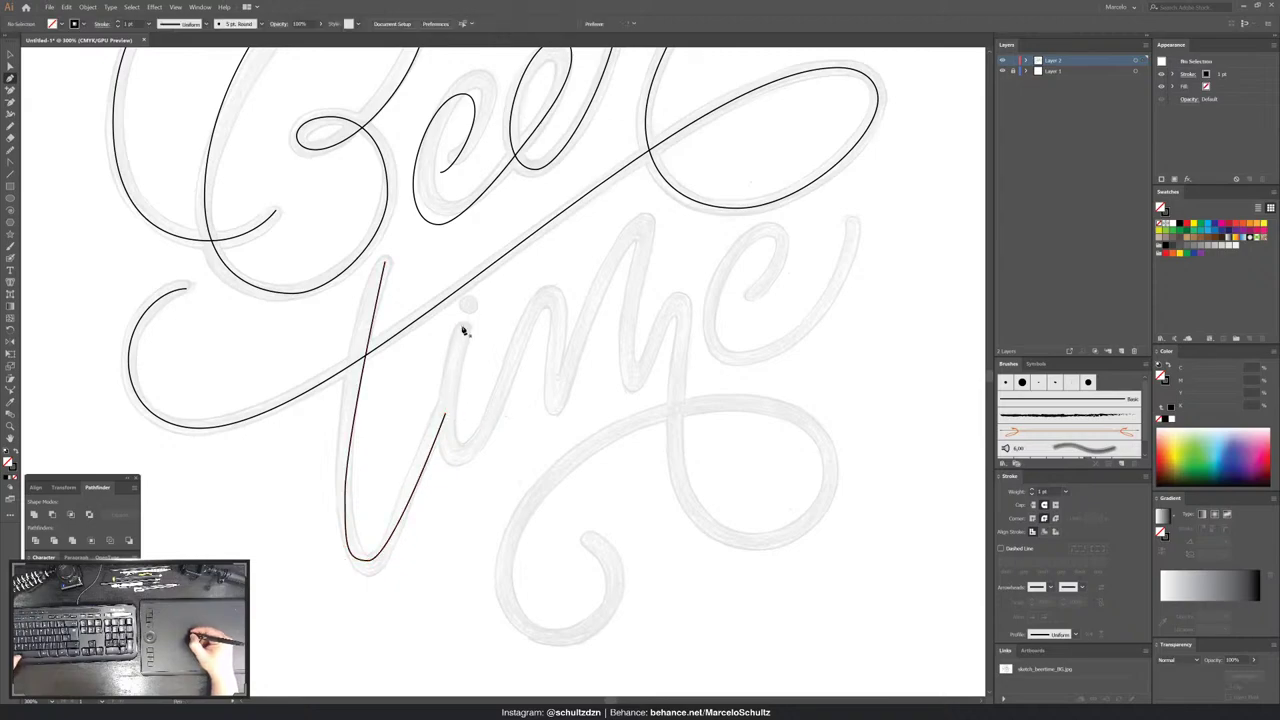
{"action": "left_click", "coordinate": [462, 332]}
{"action": "left_click", "coordinate": [445, 411]}
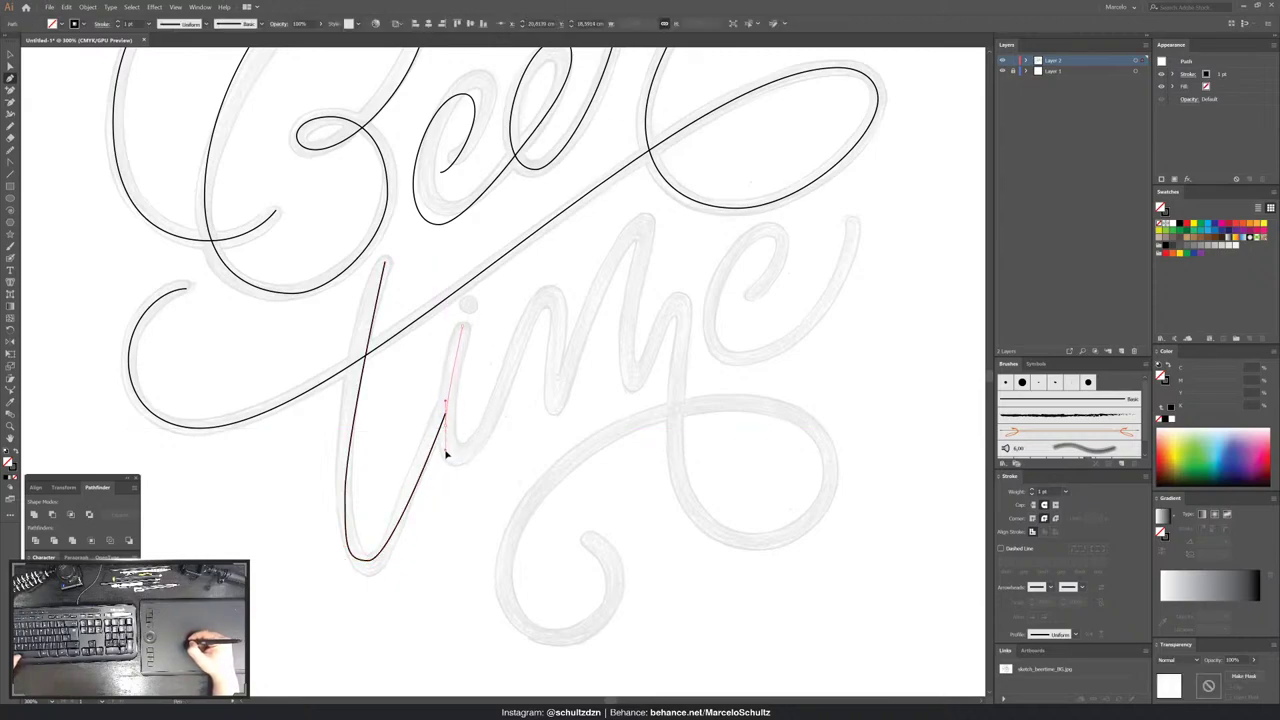
- Trace the curved i and the arches and valley of the m
{"action": "left_click_drag", "start_coordinate": [461, 455], "coordinate": [477, 455]}
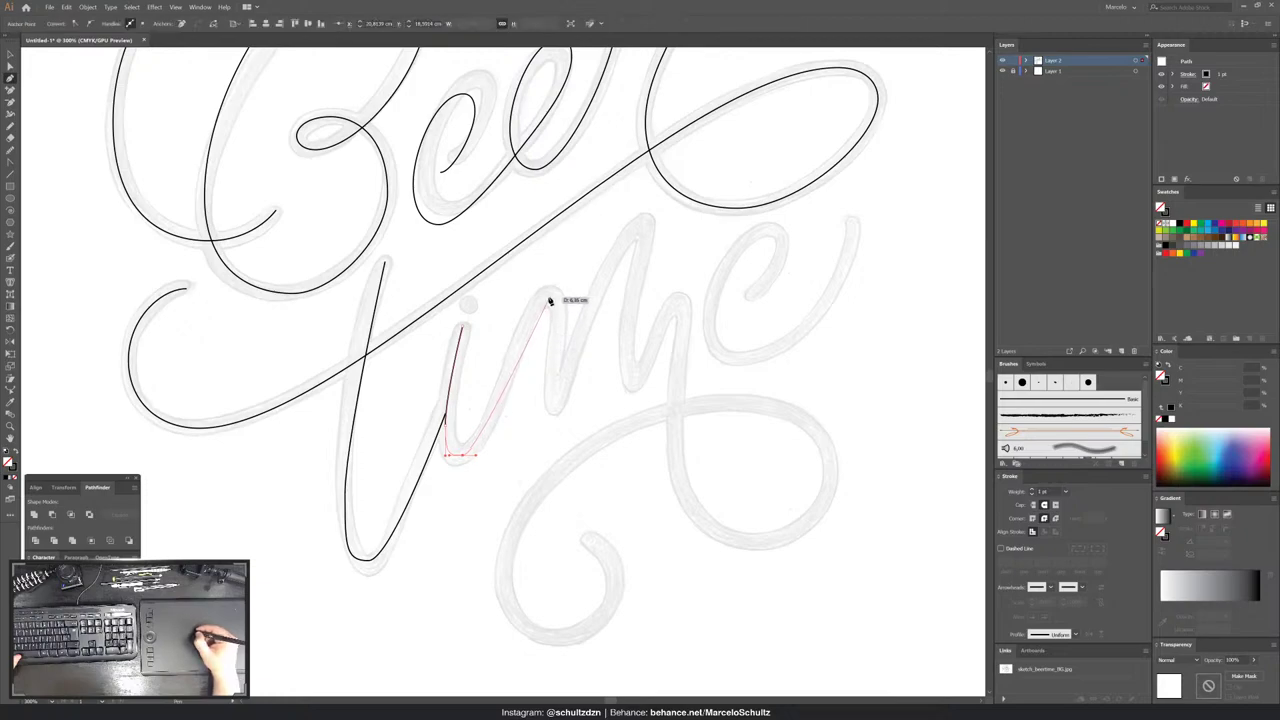
{"action": "left_click_drag", "start_coordinate": [549, 298], "coordinate": [561, 403]}
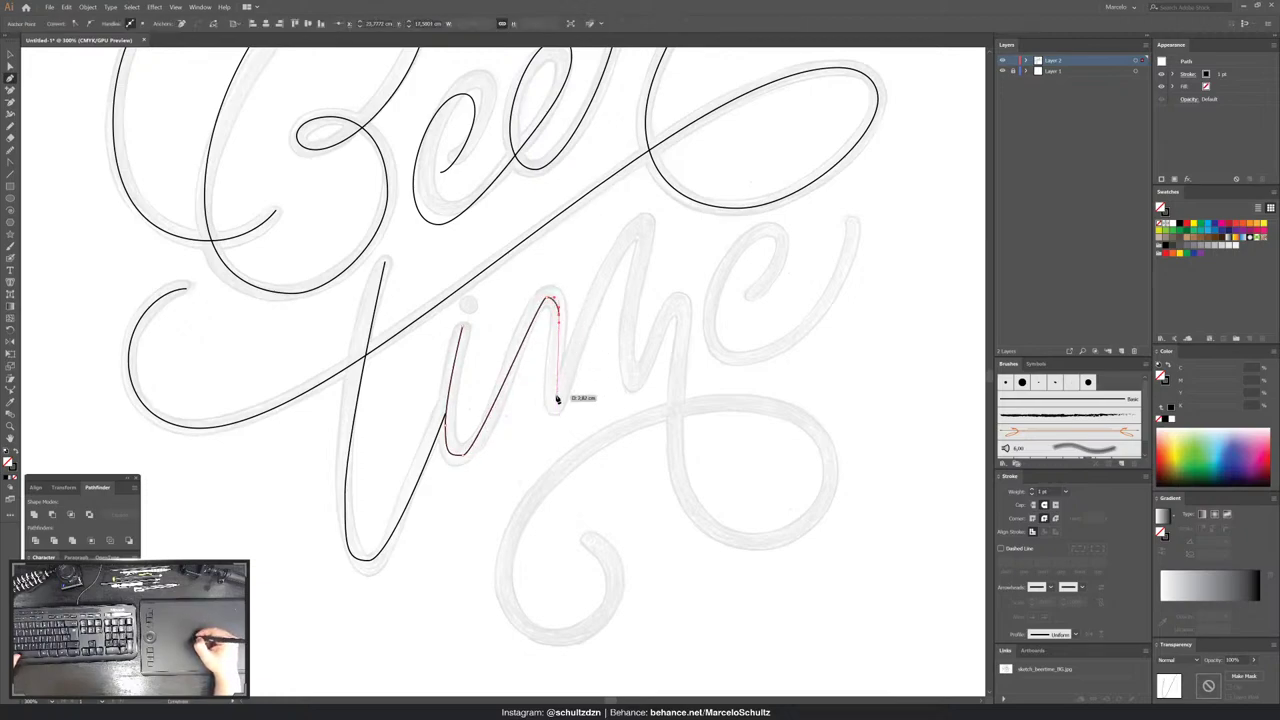
{"action": "left_click", "coordinate": [553, 405]}
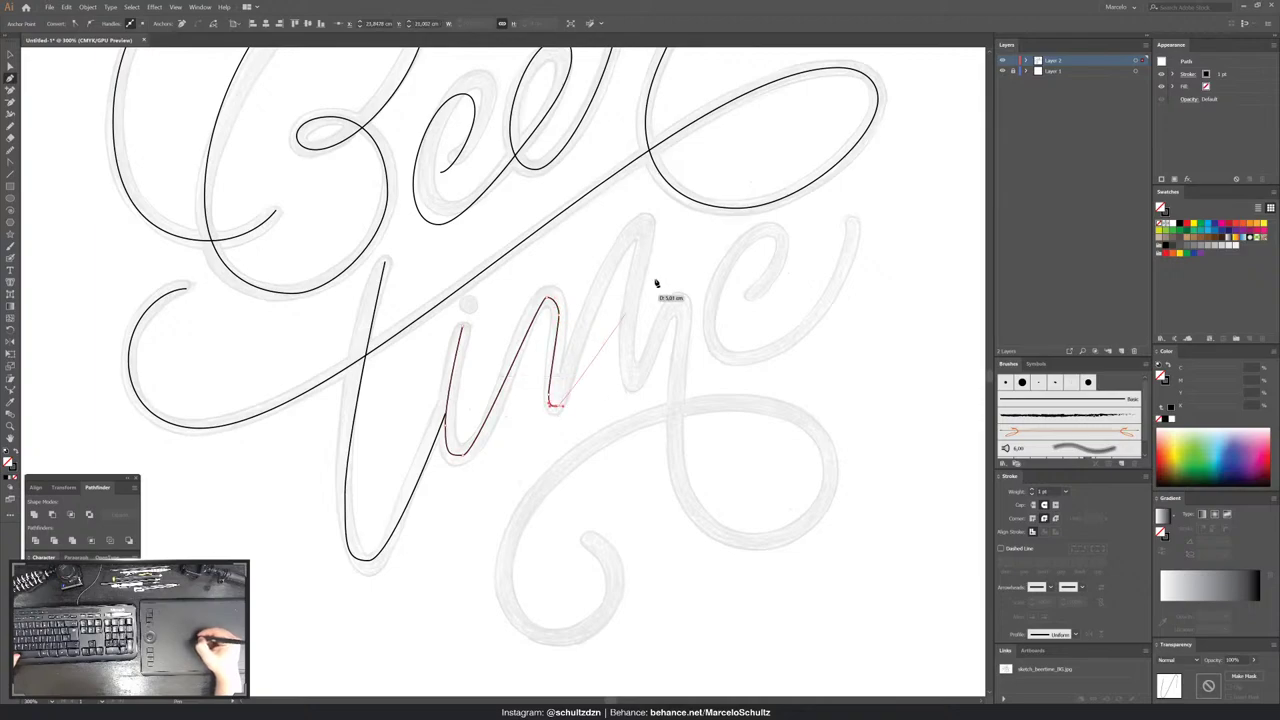
{"action": "left_click_drag", "start_coordinate": [640, 225], "coordinate": [647, 232]}
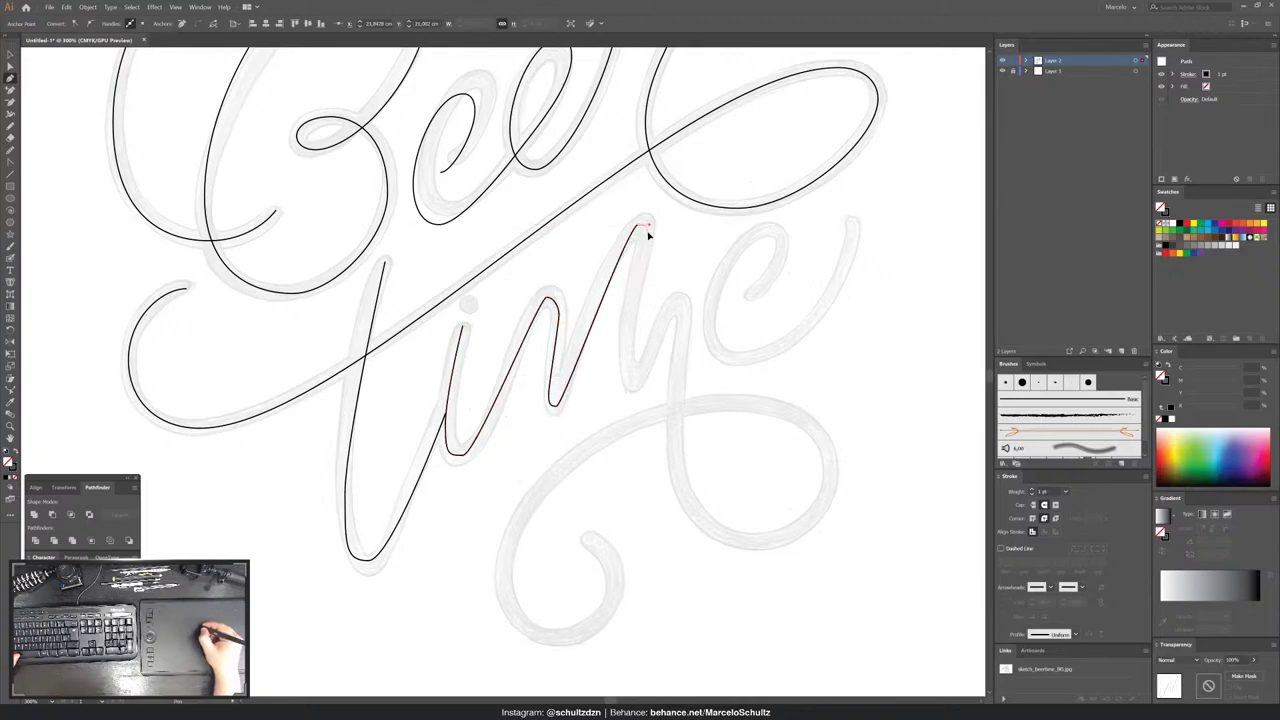
{"action": "left_click", "coordinate": [625, 348]}
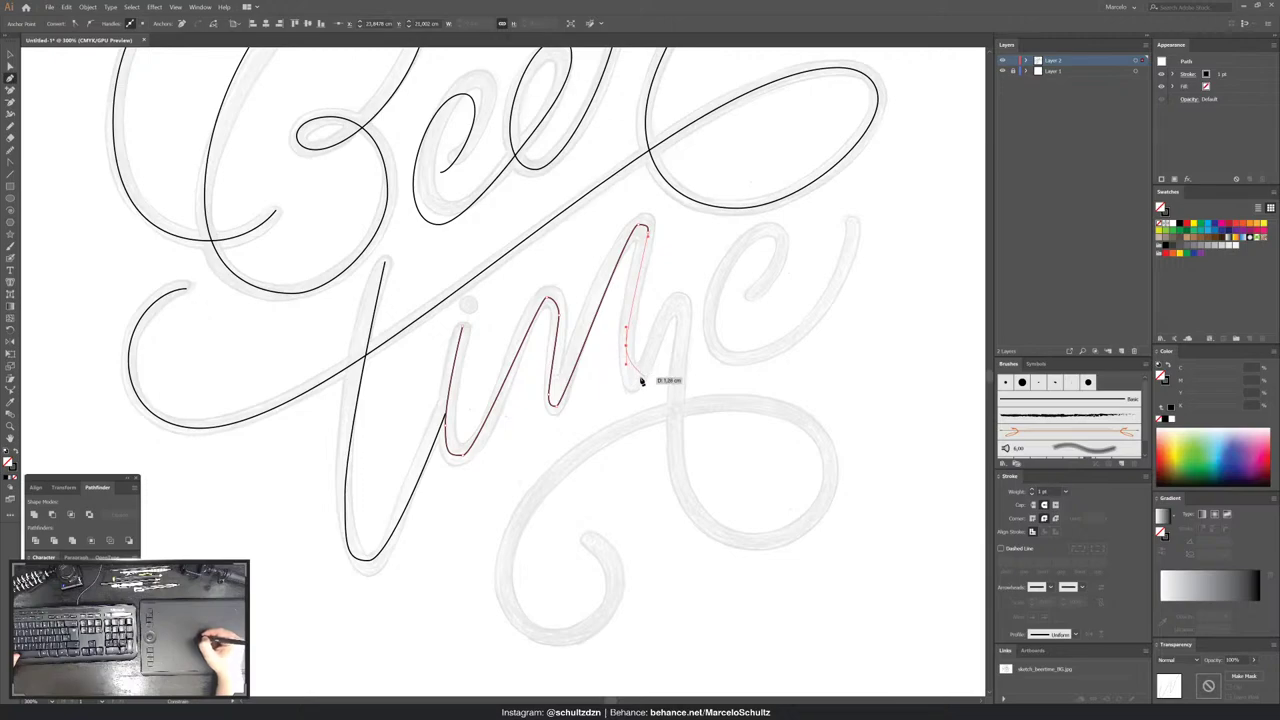
{"action": "left_click_drag", "start_coordinate": [632, 377], "coordinate": [640, 377]}
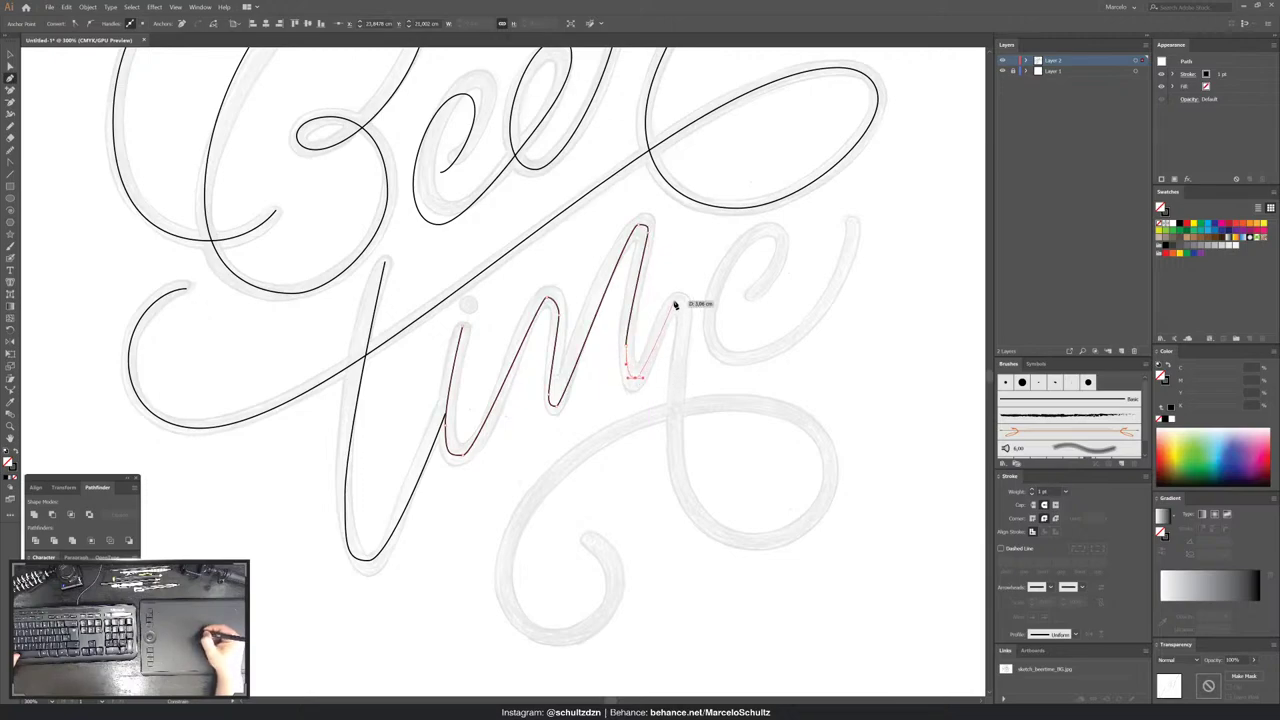
{"action": "left_click_drag", "start_coordinate": [679, 302], "coordinate": [686, 314]}
{"action": "left_click", "coordinate": [677, 466]}
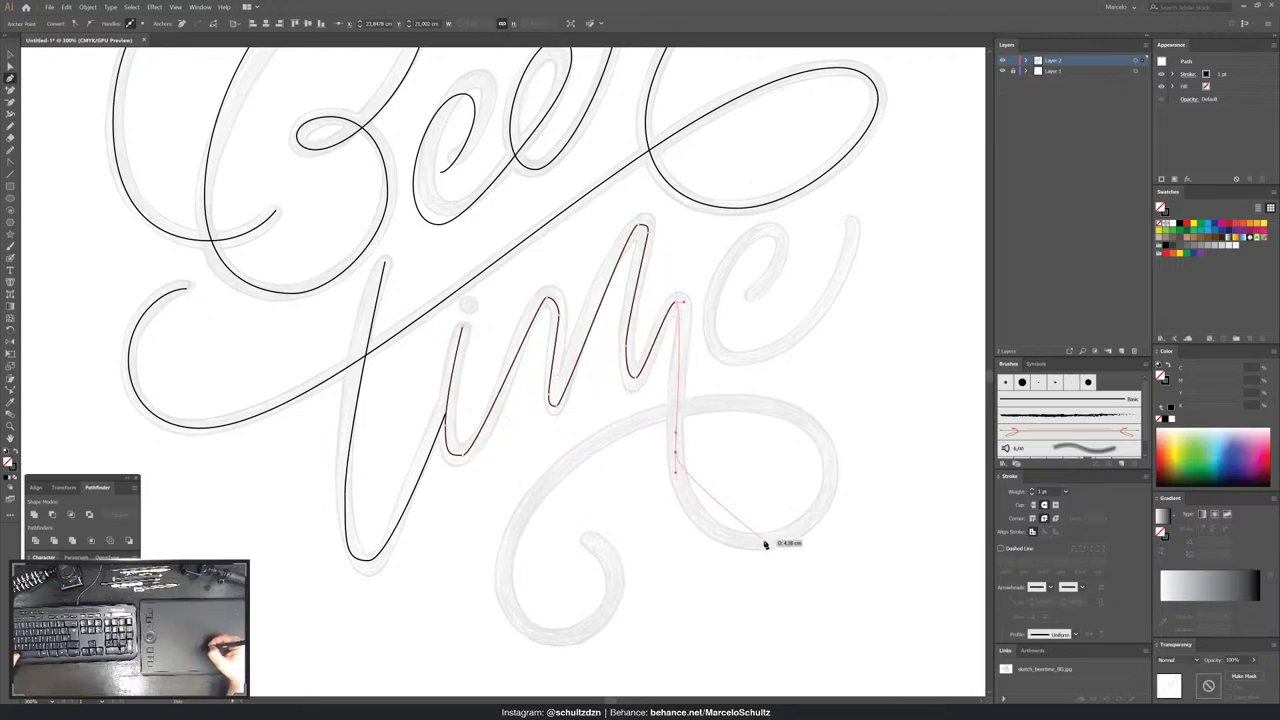
- Trace the e loop and the sweeping tail ending in a curl, then finish the path
{"action": "left_click_drag", "start_coordinate": [763, 542], "coordinate": [822, 540]}
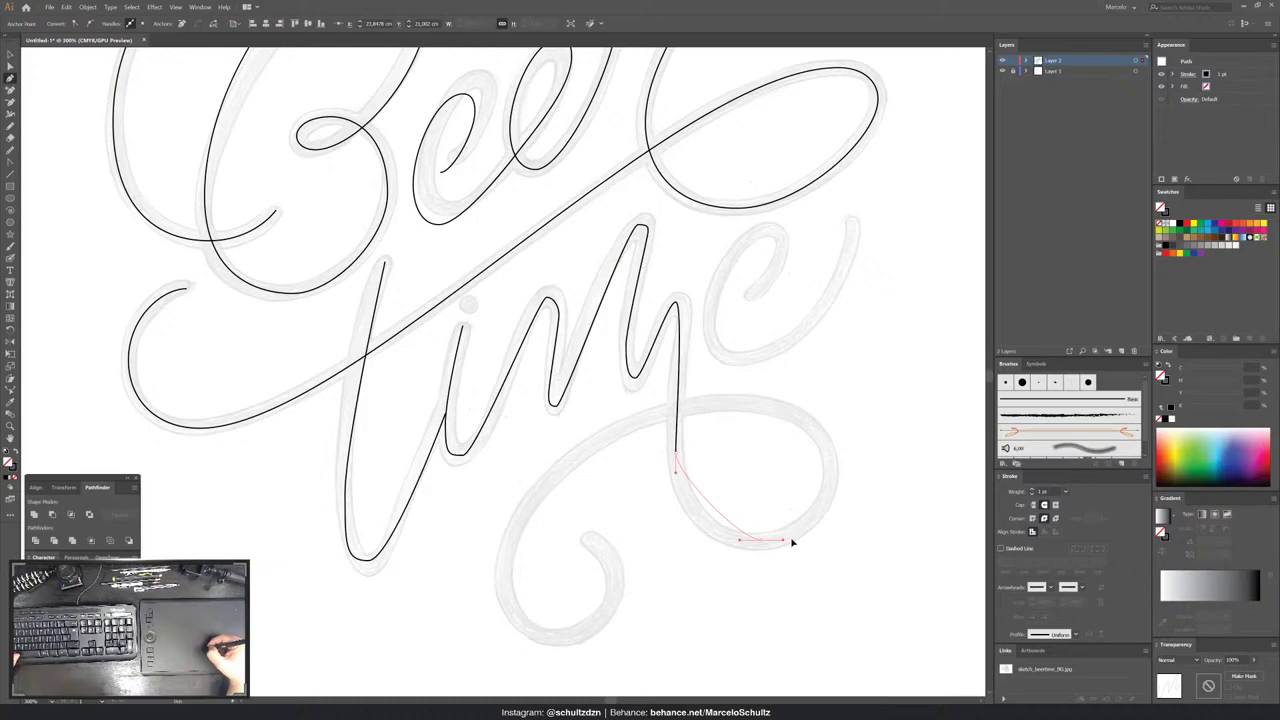
{"action": "left_click", "coordinate": [831, 461]}
{"action": "left_click_drag", "start_coordinate": [741, 401], "coordinate": [686, 401]}
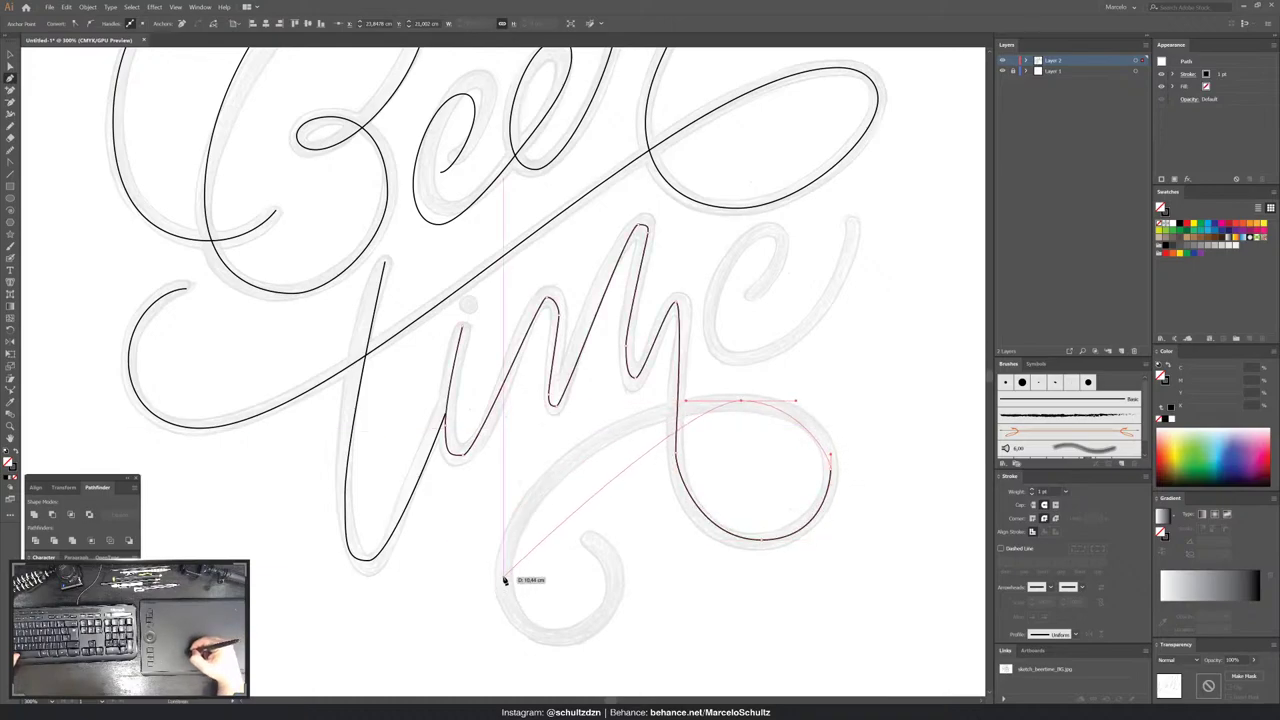
{"action": "mouse_move", "coordinate": [504, 580]}
{"action": "left_mouse_down"}
{"action": "mouse_move", "coordinate": [506, 612]}
{"action": "mouse_move", "coordinate": [610, 620]}
{"action": "left_mouse_up"}
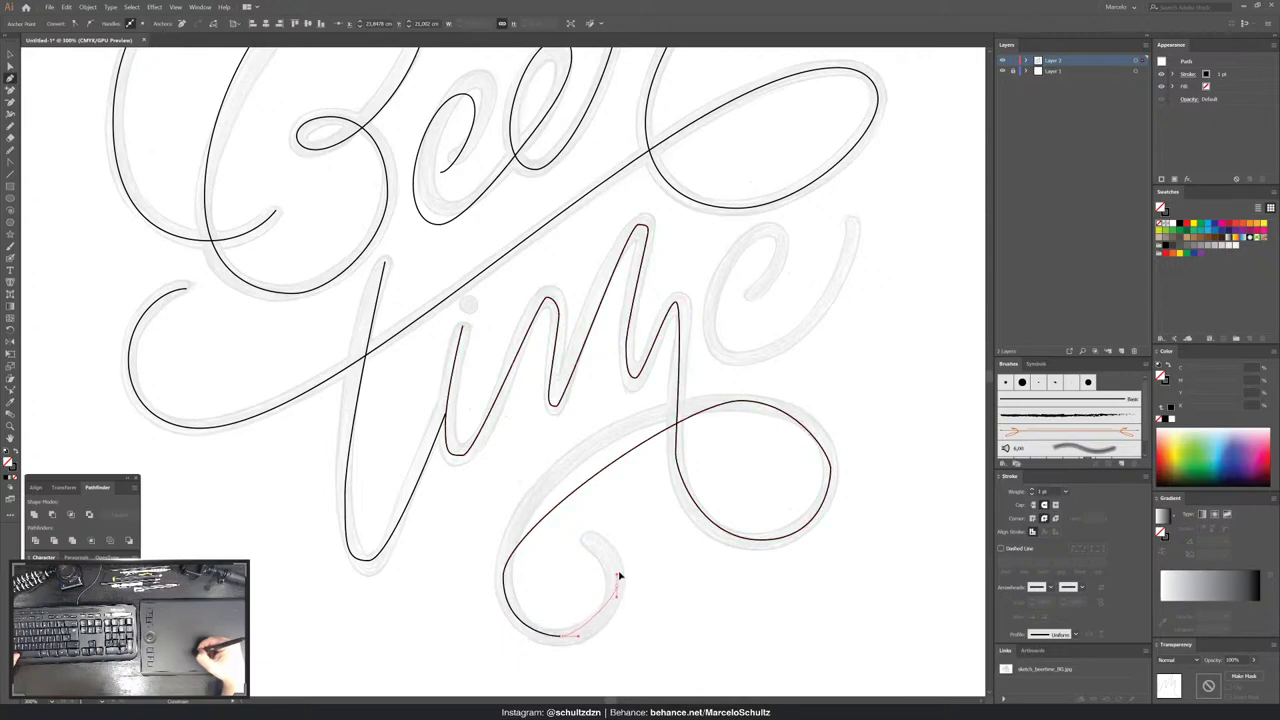
{"action": "left_click", "coordinate": [619, 577]}
{"action": "left_click_drag", "start_coordinate": [587, 537], "coordinate": [573, 484]}
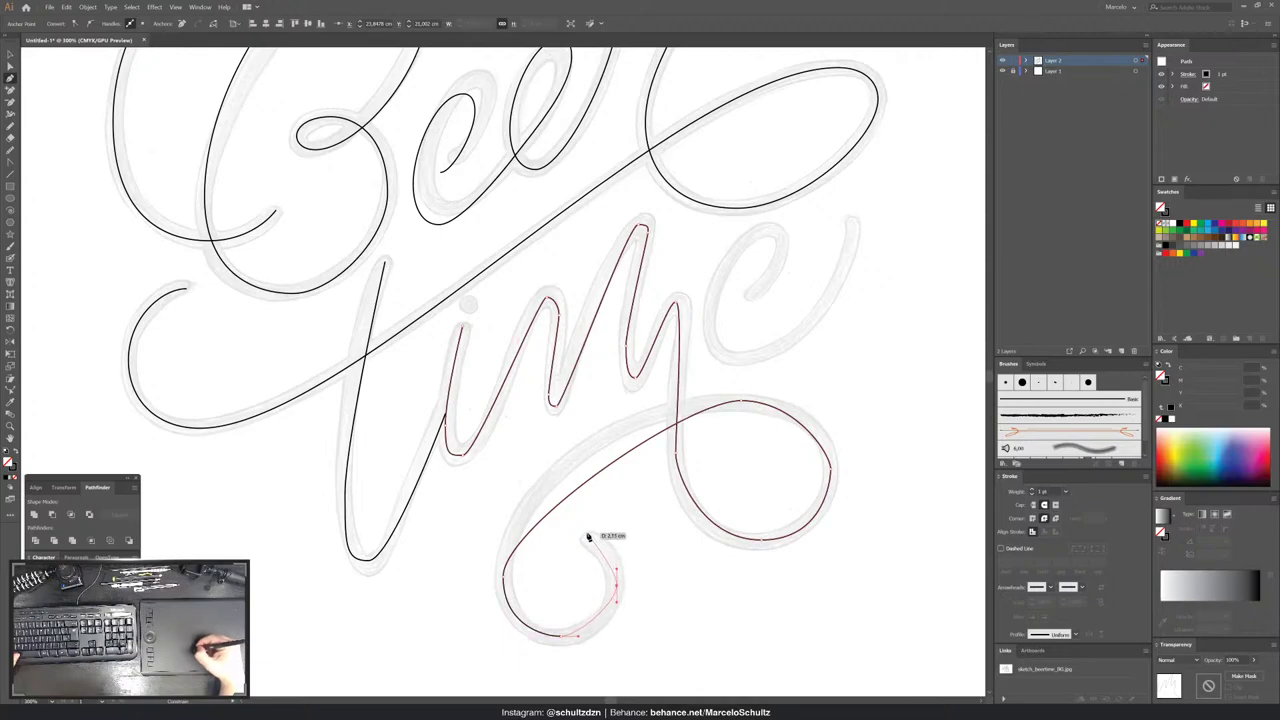
{"action": "key", "text": "a"}
{"action": "left_click", "coordinate": [580, 478]}
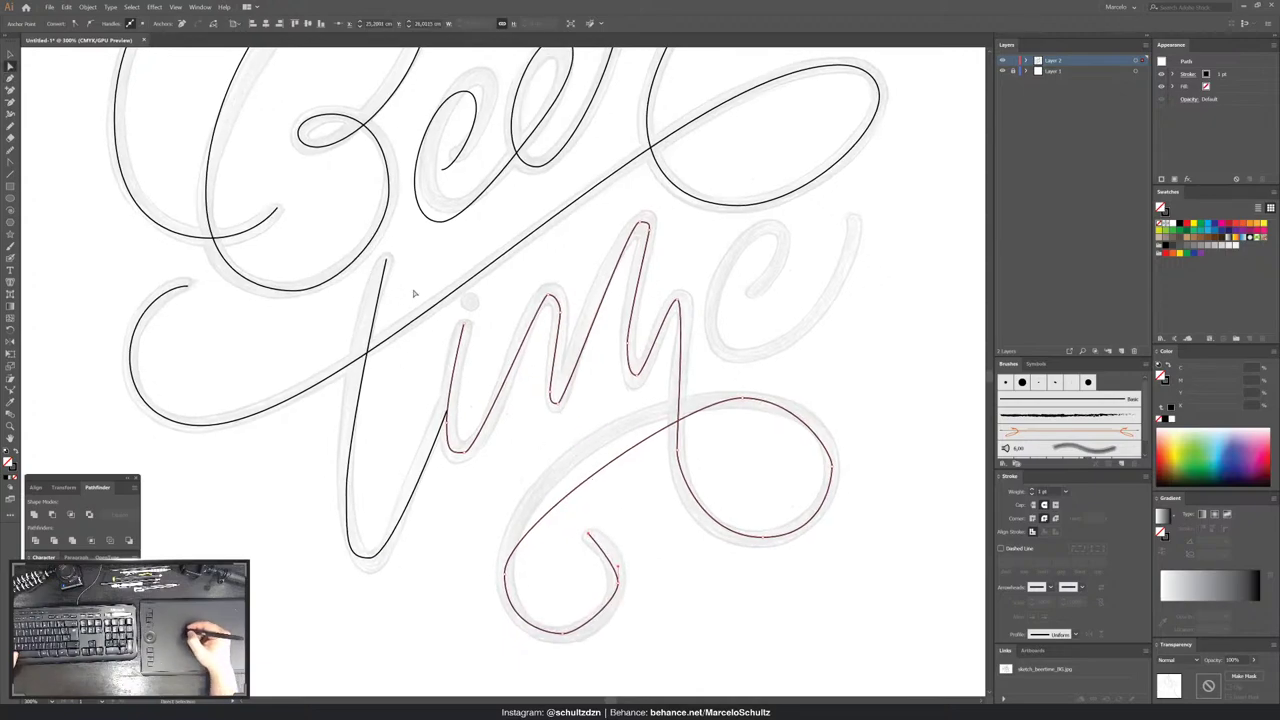
- Adjust the t stroke's bottom anchor and connect its end to the i stroke
{"action": "left_click", "coordinate": [350, 445]}
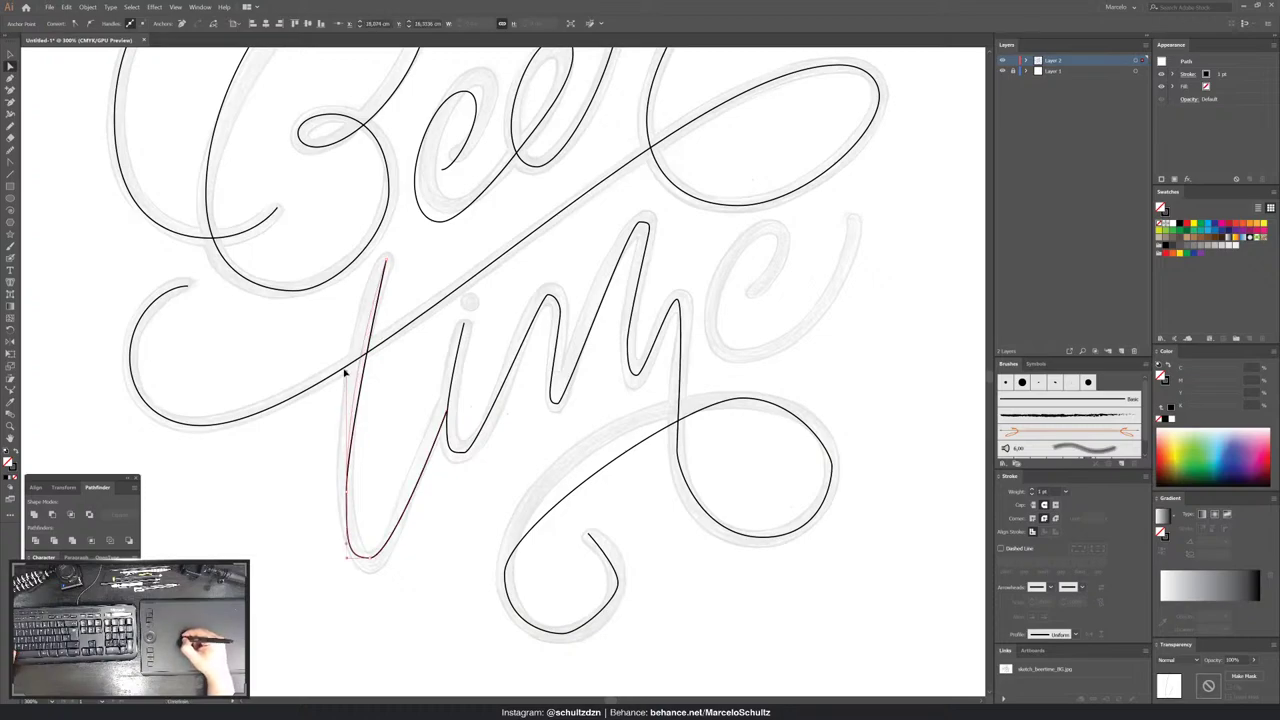
{"action": "left_click_drag", "start_coordinate": [368, 558], "coordinate": [372, 561]}
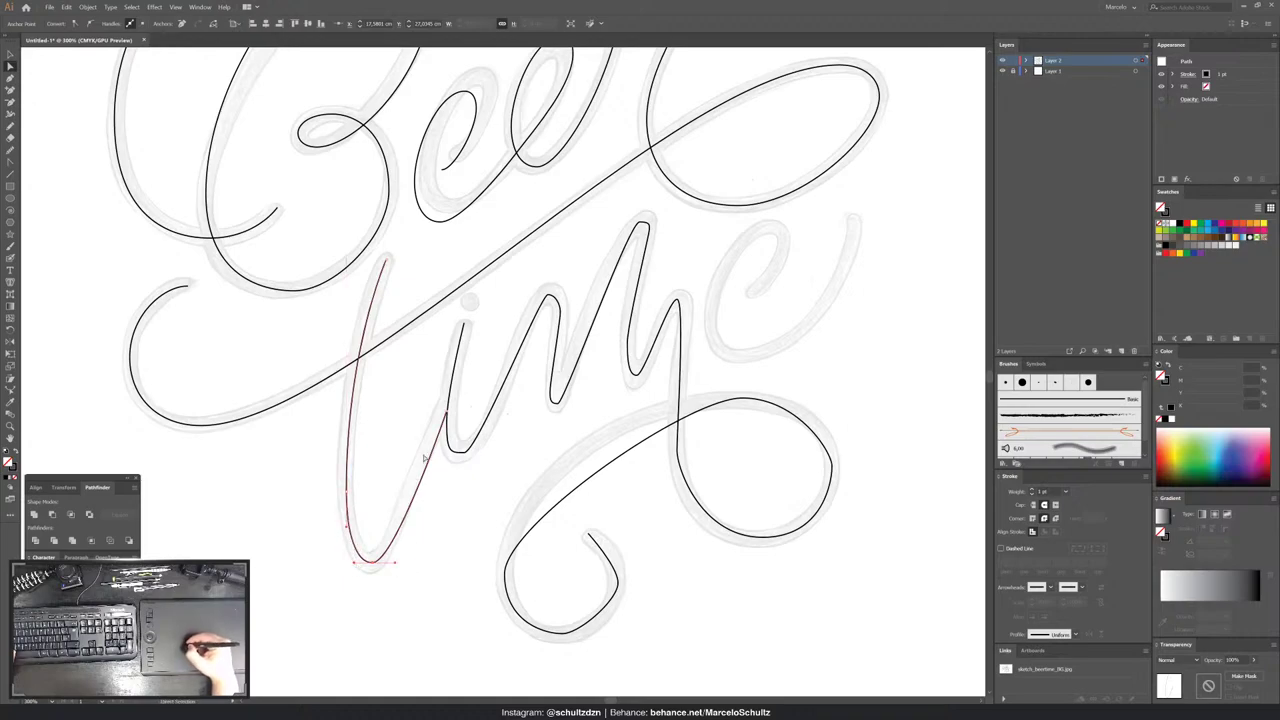
{"action": "left_click", "coordinate": [447, 420]}
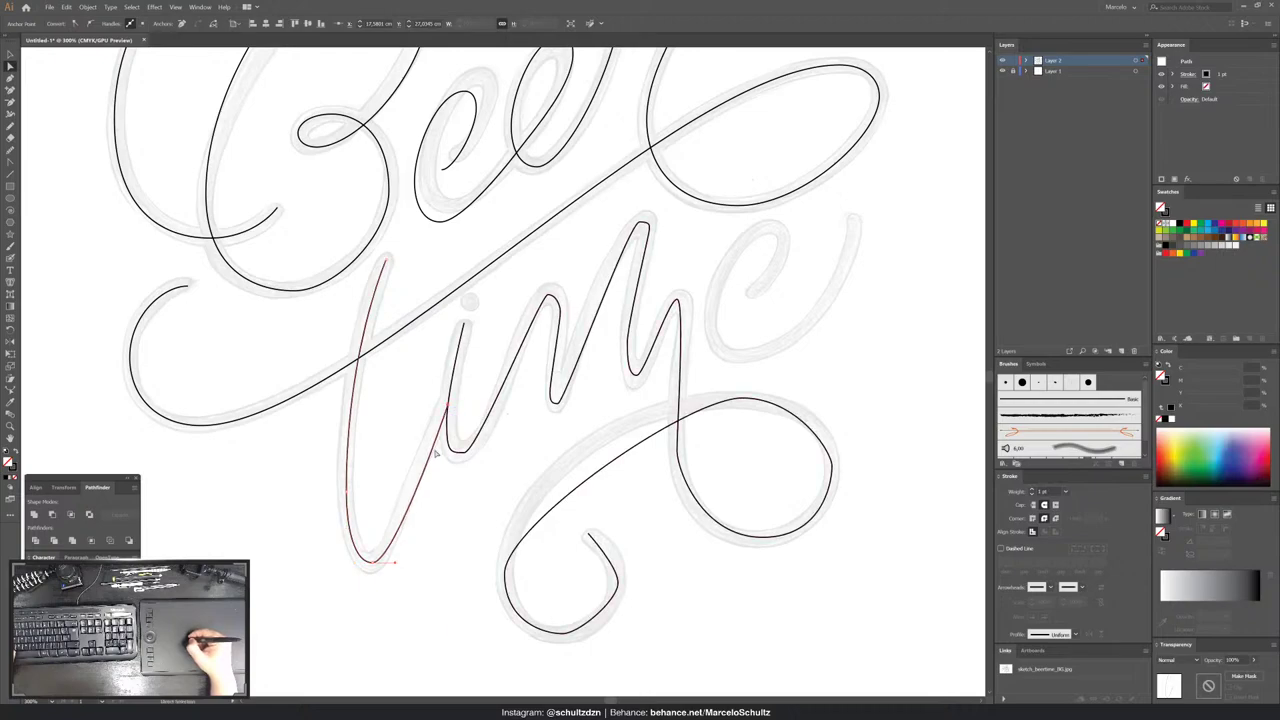
{"action": "key", "text": "p"}
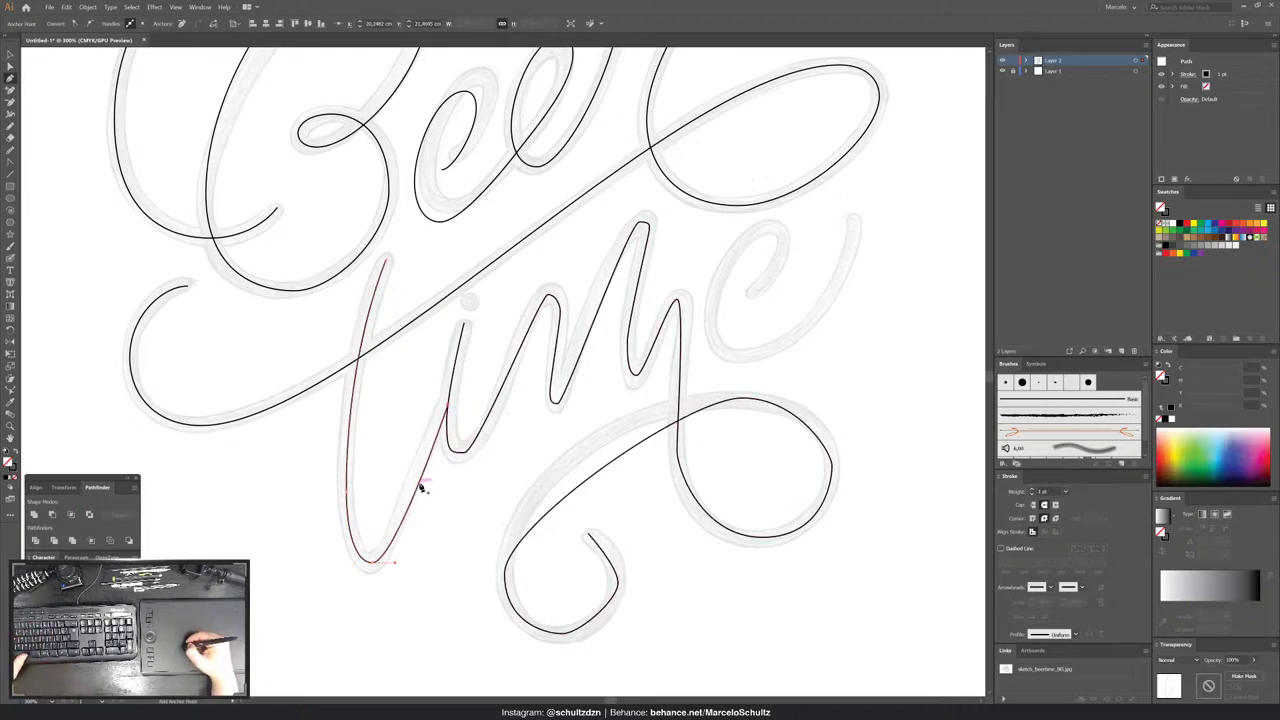
{"action": "key", "text": "v"}
{"action": "left_click", "coordinate": [423, 413]}
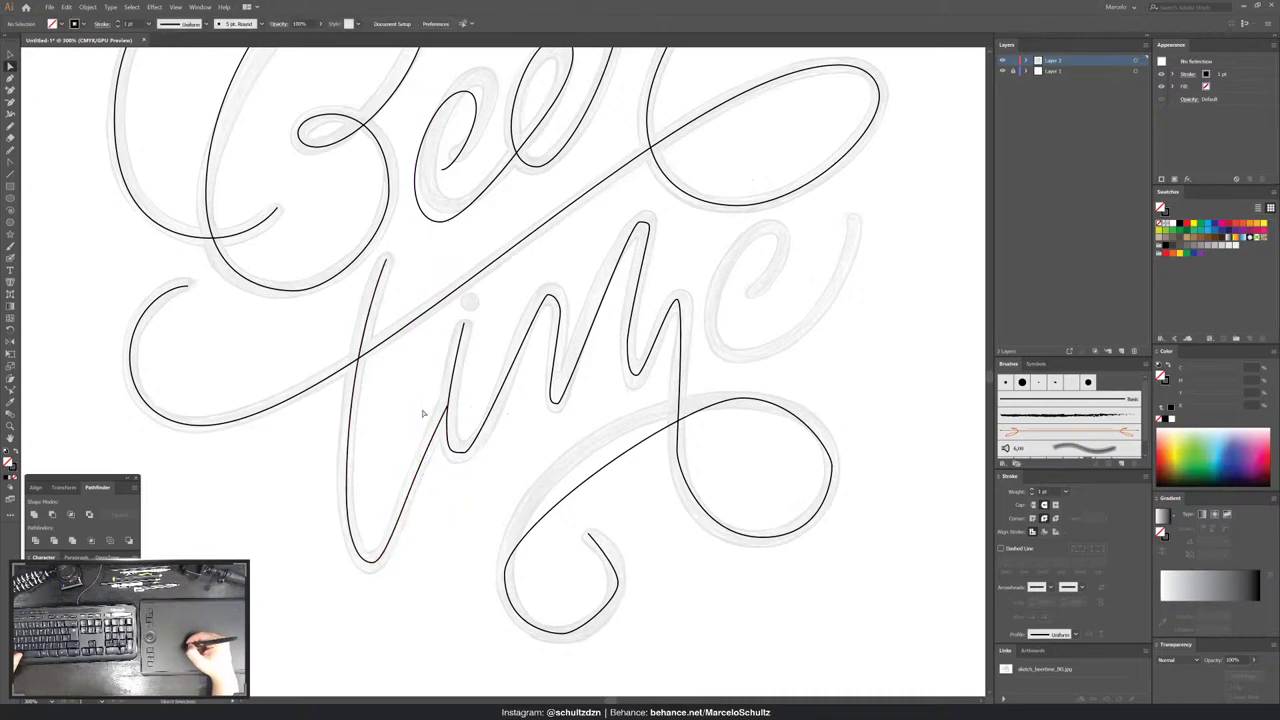
- Shift the m's top anchor slightly left on the 'time' path
{"action": "left_click", "coordinate": [466, 451]}
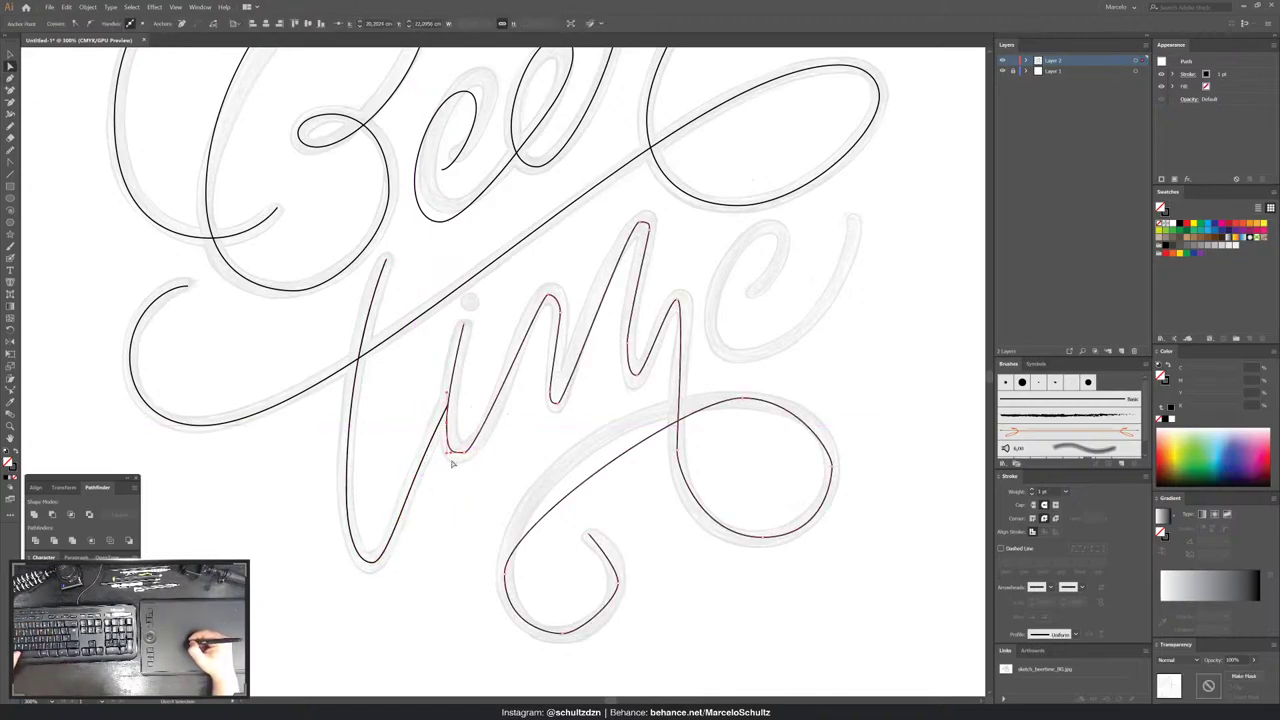
{"action": "left_click", "coordinate": [449, 454]}
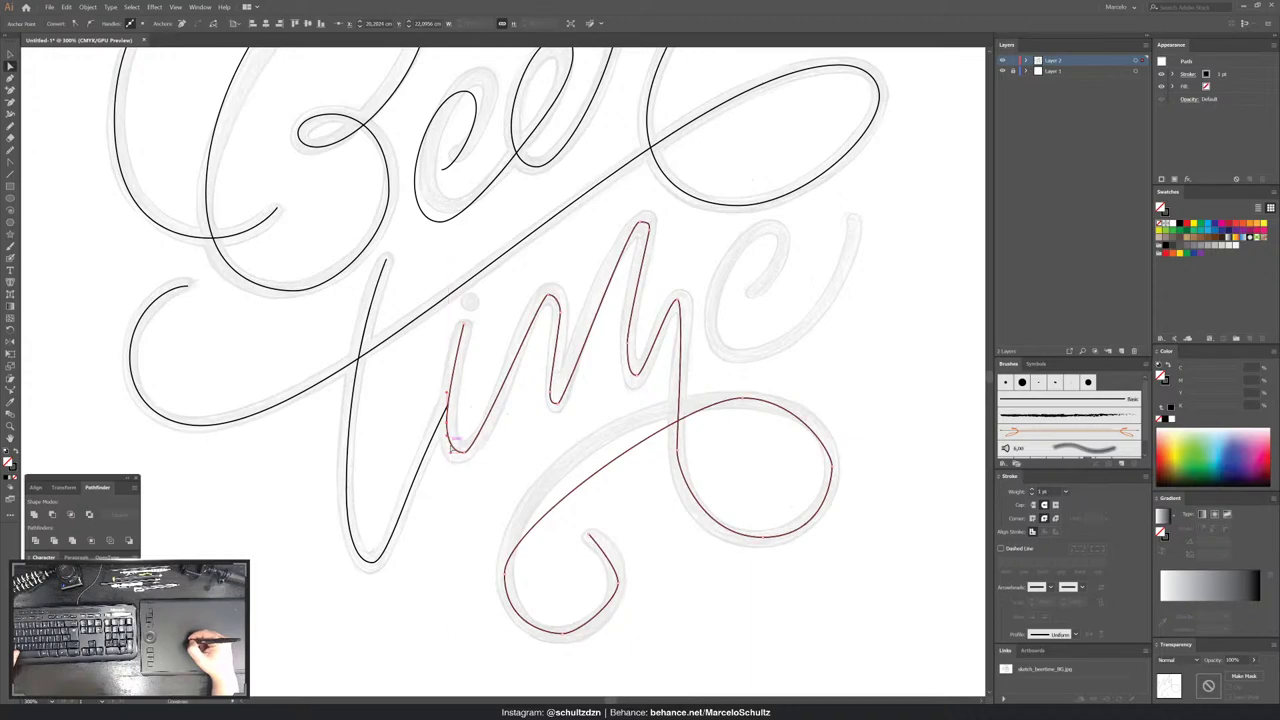
{"action": "left_click", "coordinate": [486, 457]}
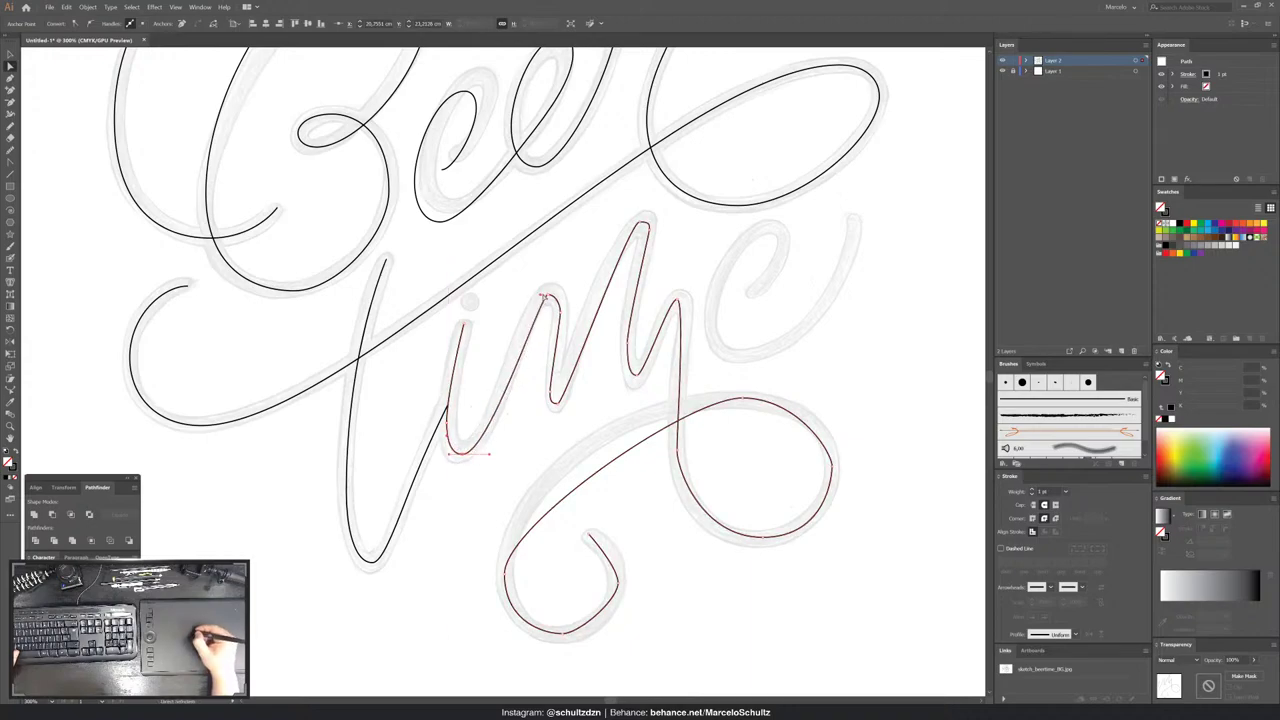
{"action": "left_click", "coordinate": [540, 298]}
{"action": "left_click_drag", "start_coordinate": [537, 297], "coordinate": [528, 294]}
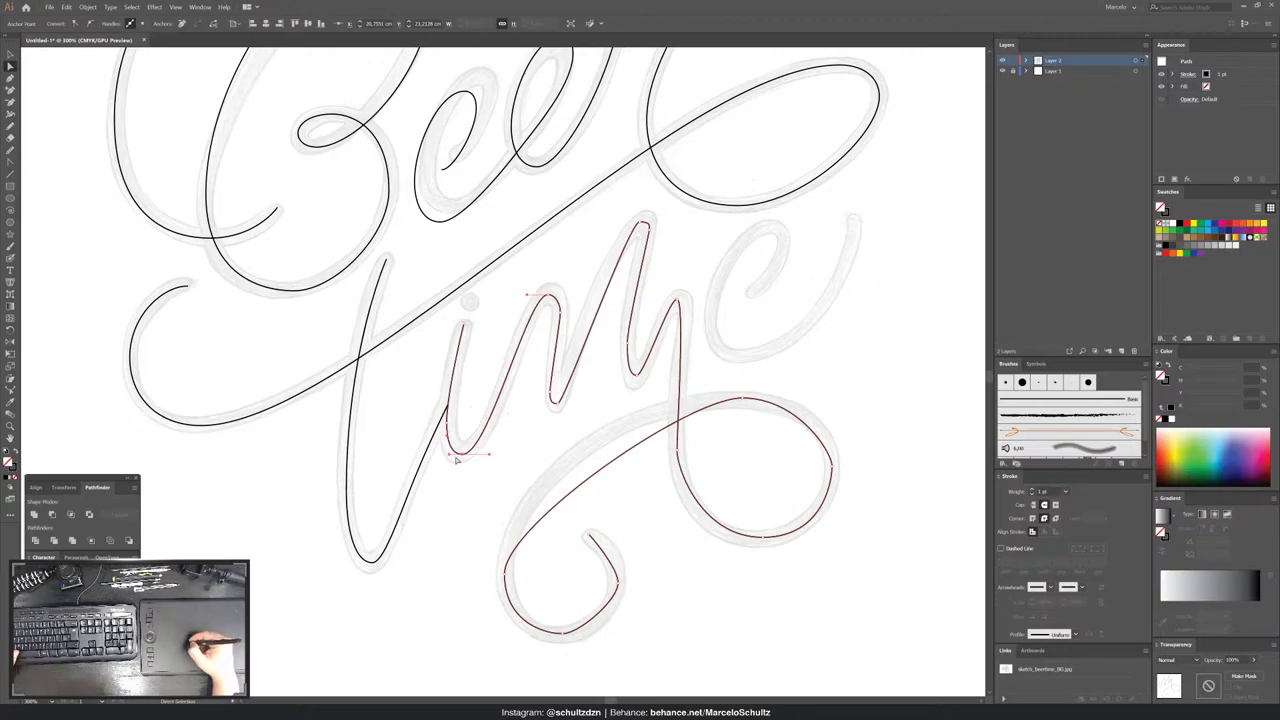
{"action": "left_click", "coordinate": [561, 322]}
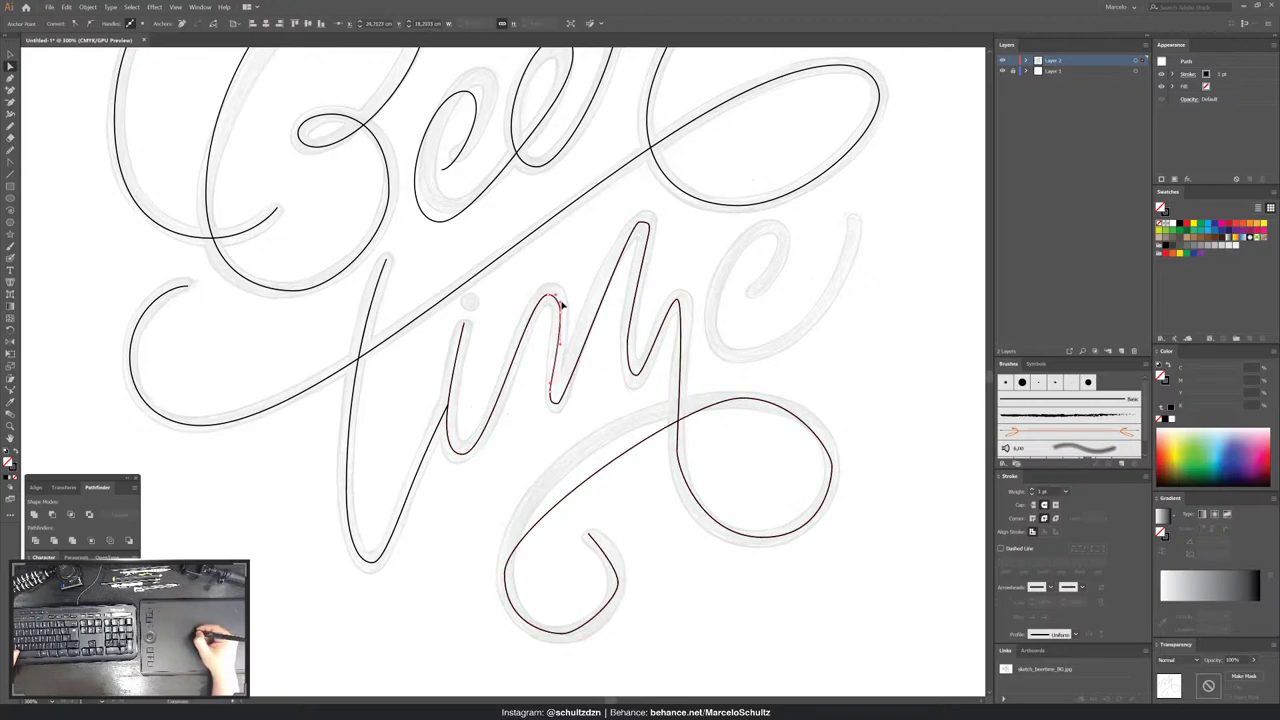
{"action": "left_click", "coordinate": [568, 331]}
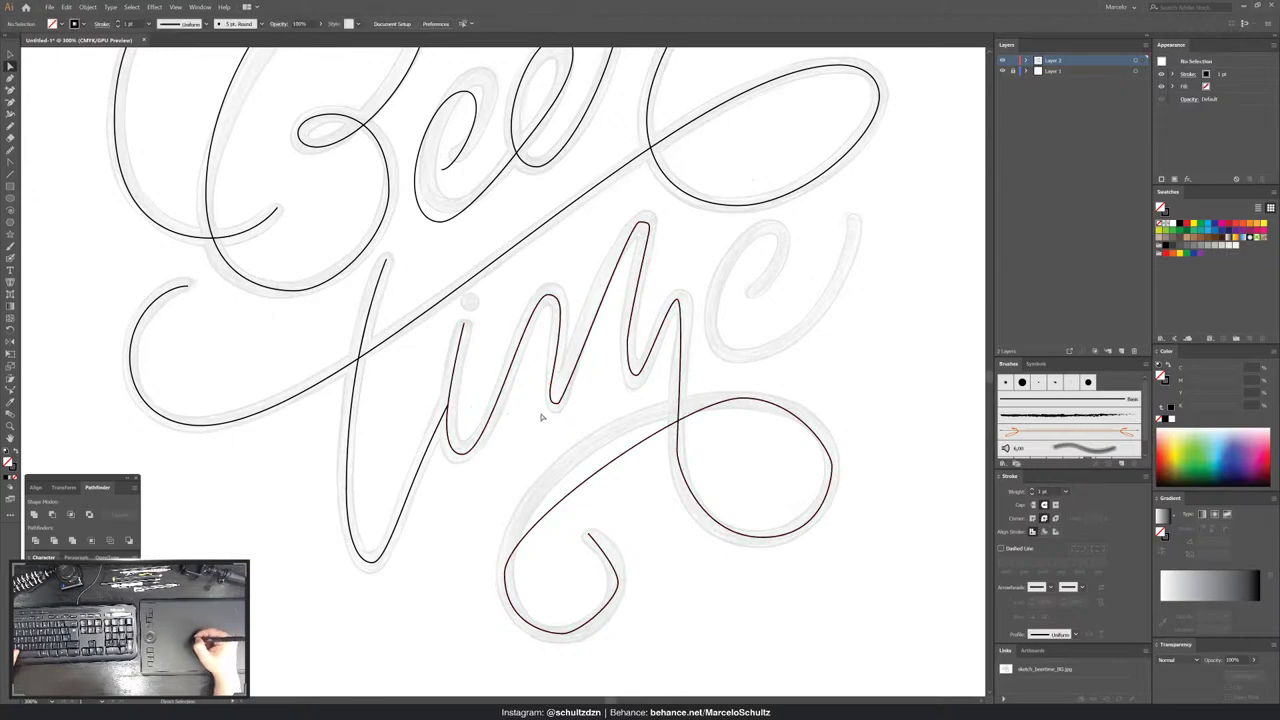
- Zoom in on the m and round off the bottom of its valley
{"action": "left_click", "coordinate": [561, 399]}
{"action": "left_click_drag", "start_coordinate": [555, 398], "coordinate": [513, 442]}
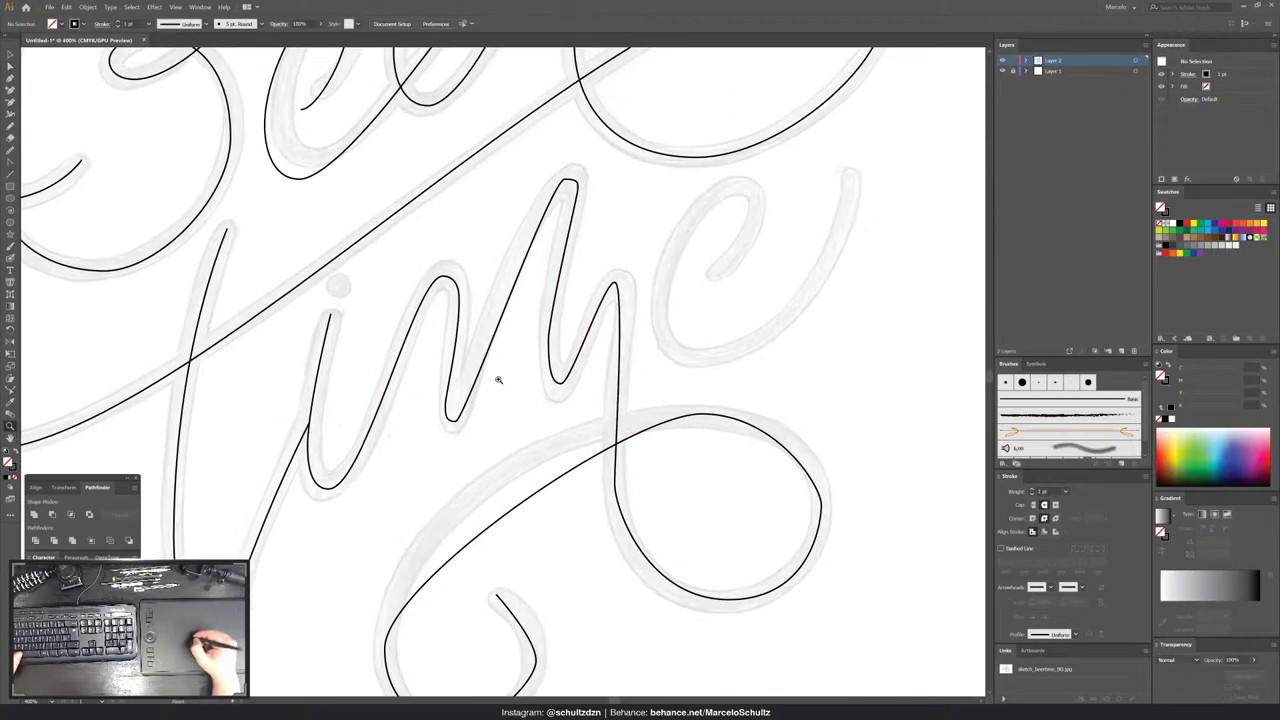
{"action": "left_click", "coordinate": [469, 415]}
{"action": "key", "text": "a"}
{"action": "left_click", "coordinate": [484, 370]}
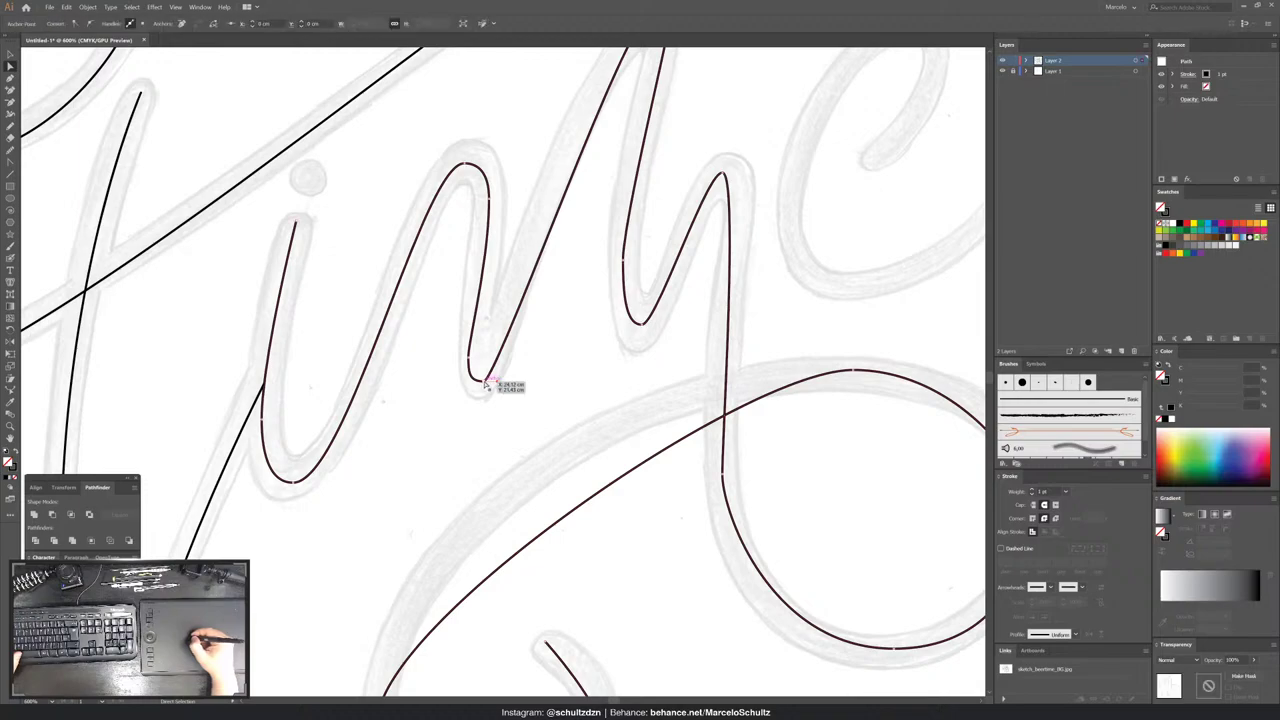
{"action": "mouse_move", "coordinate": [484, 370]}
{"action": "left_mouse_down"}
{"action": "mouse_move", "coordinate": [475, 357]}
{"action": "mouse_move", "coordinate": [480, 386]}
{"action": "left_mouse_up"}
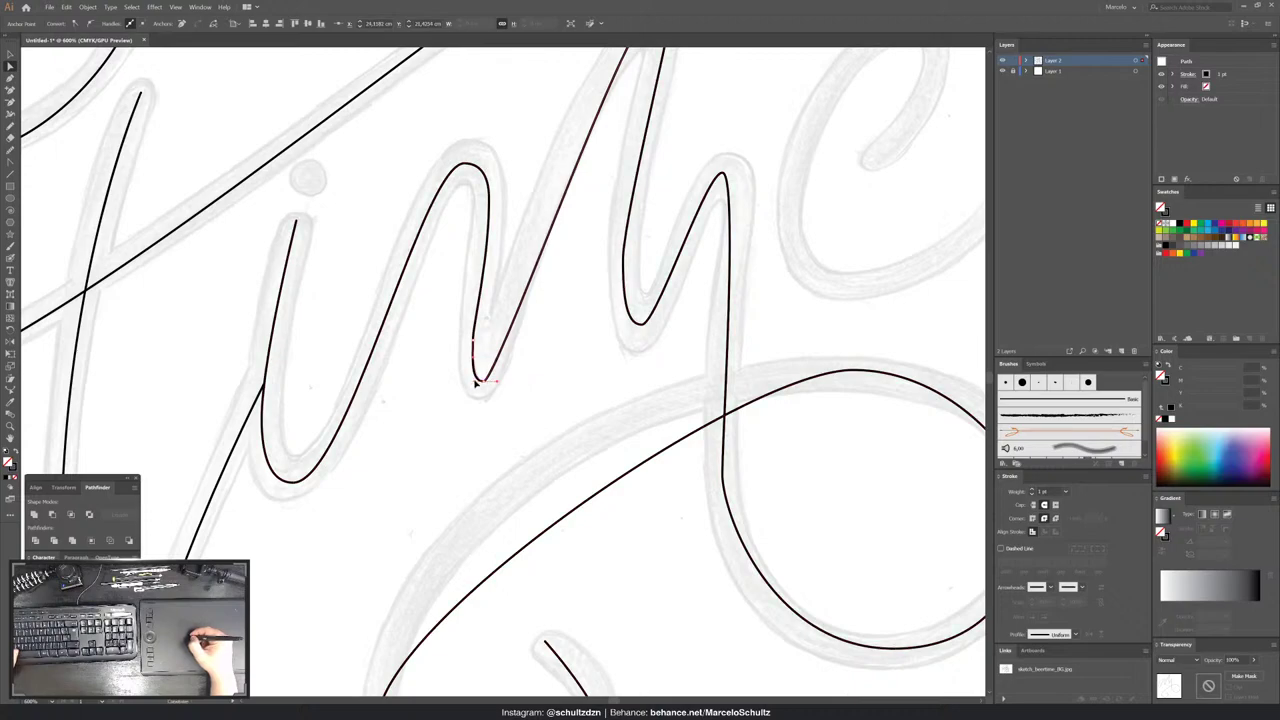
{"action": "scroll", "coordinate": [568, 277], "scroll_direction": "up", "scroll_amount": 3}
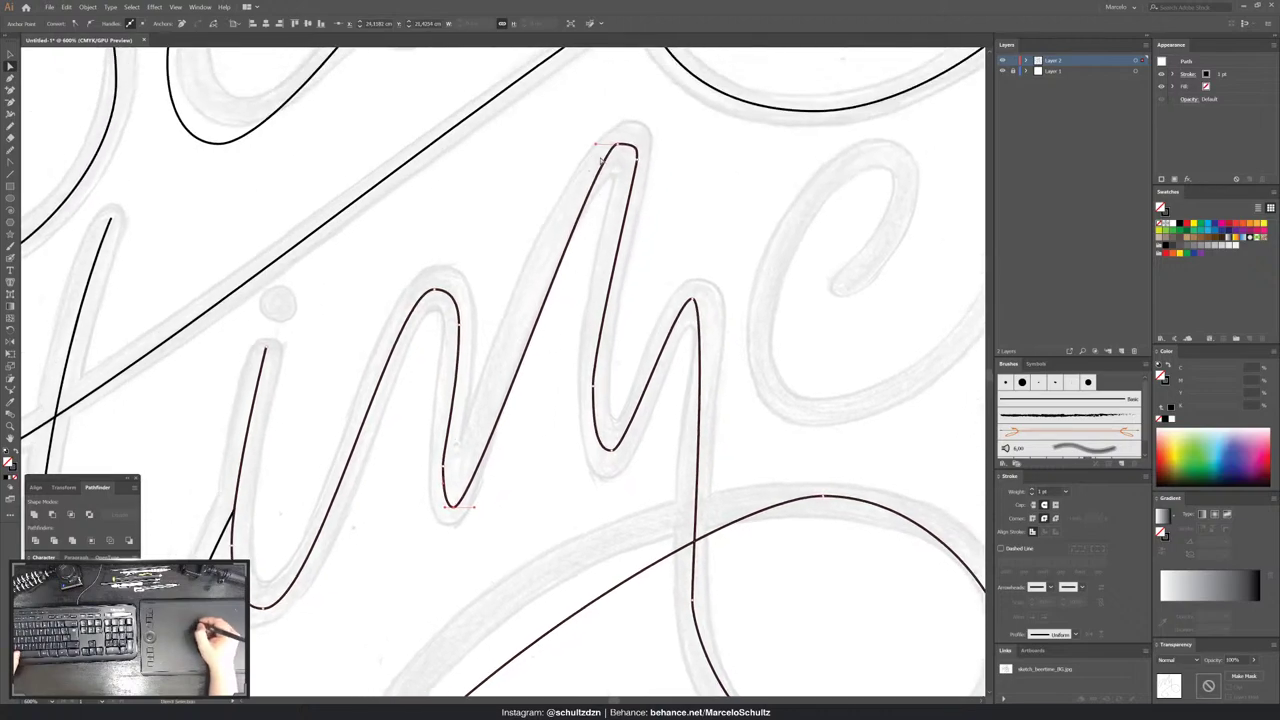
- Reshape the final m arch's curve and adjust its top anchor's handle
{"action": "left_click_drag", "start_coordinate": [564, 156], "coordinate": [639, 145]}
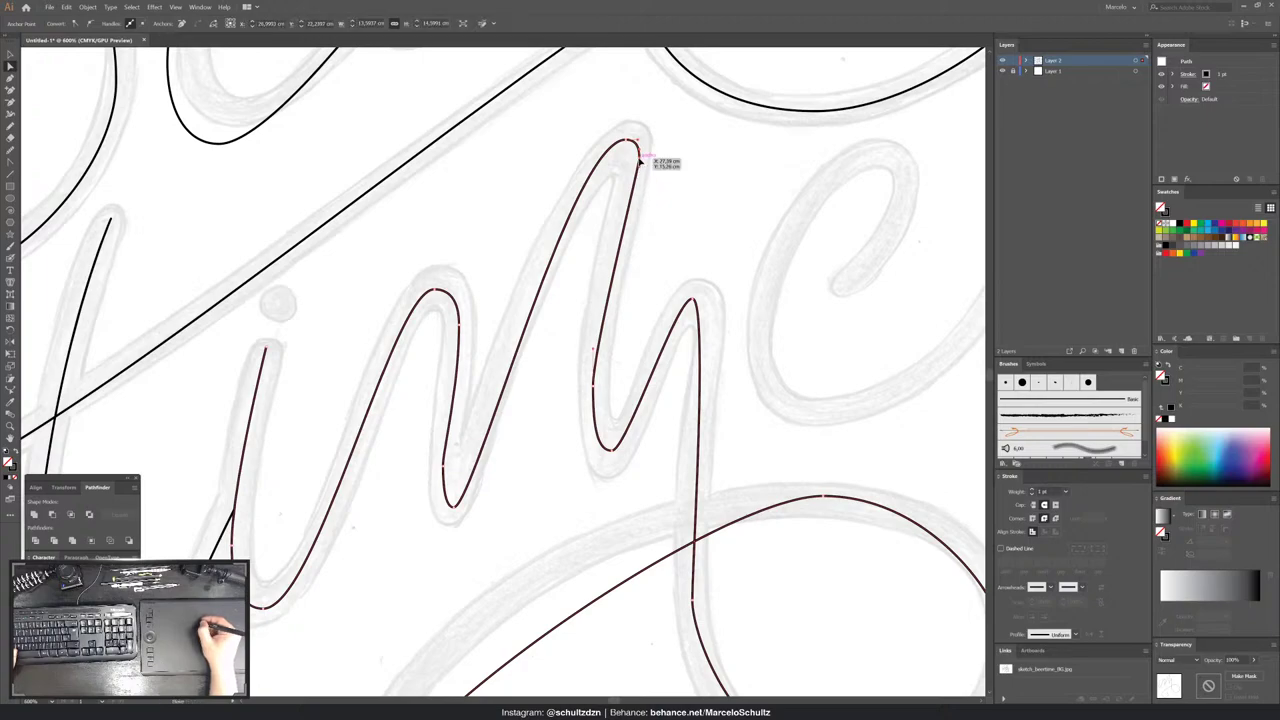
{"action": "left_click", "coordinate": [634, 144]}
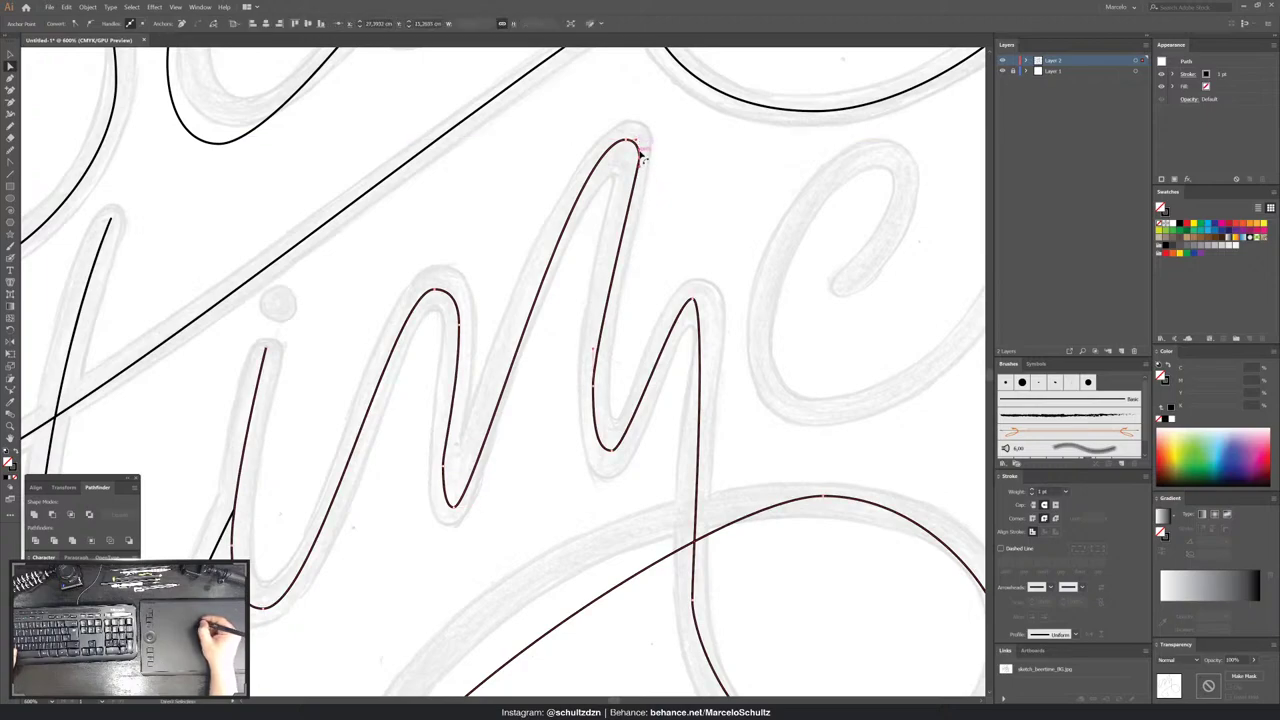
{"action": "left_click", "coordinate": [644, 156]}
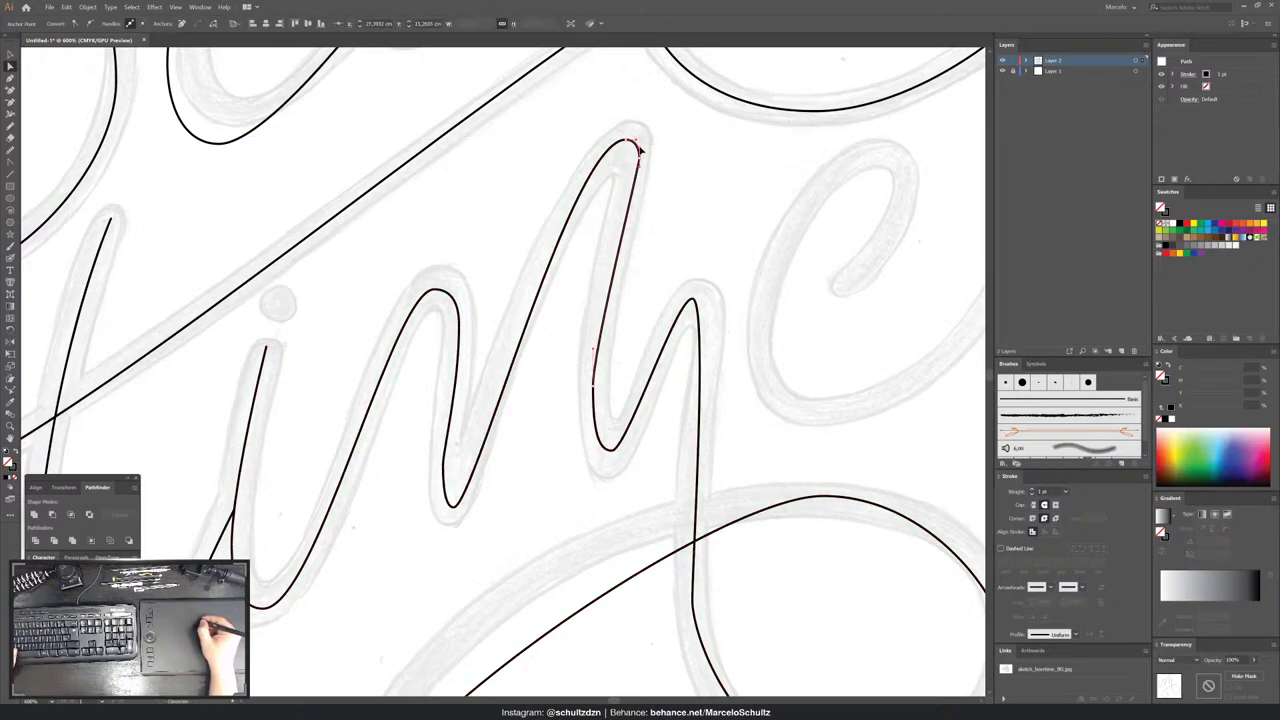
{"action": "left_click", "coordinate": [592, 350]}
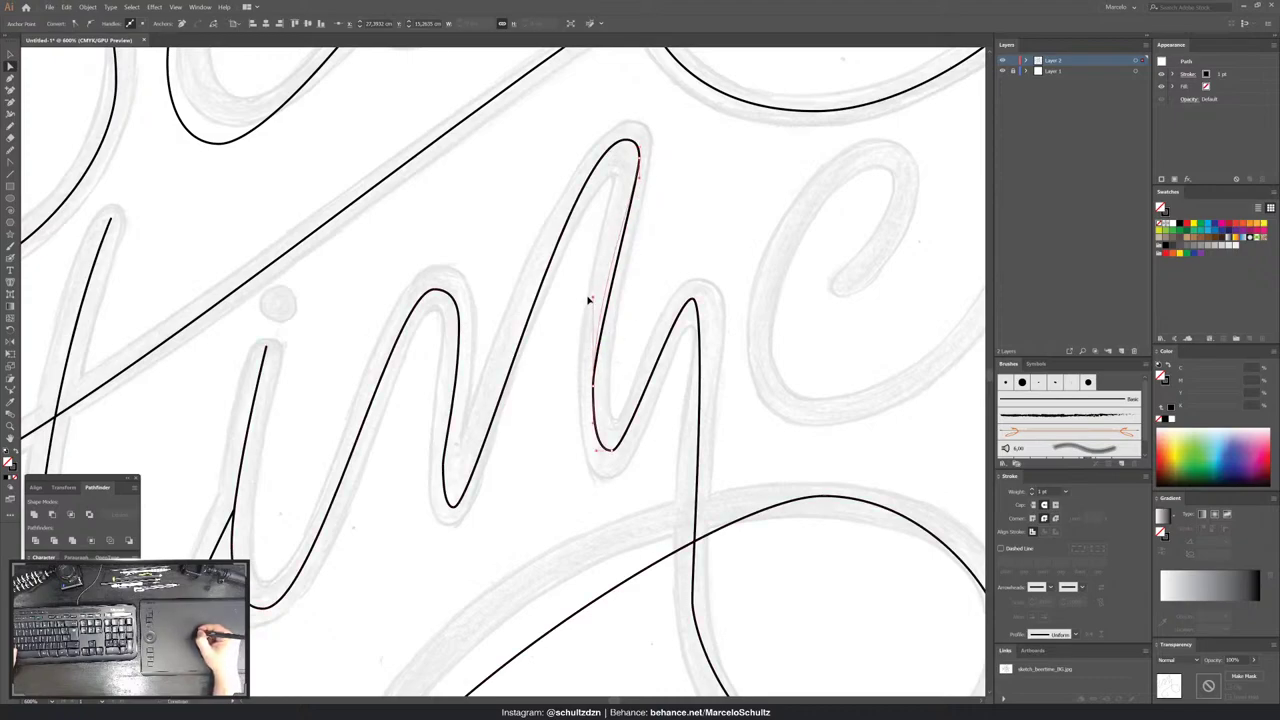
{"action": "left_click", "coordinate": [611, 453]}
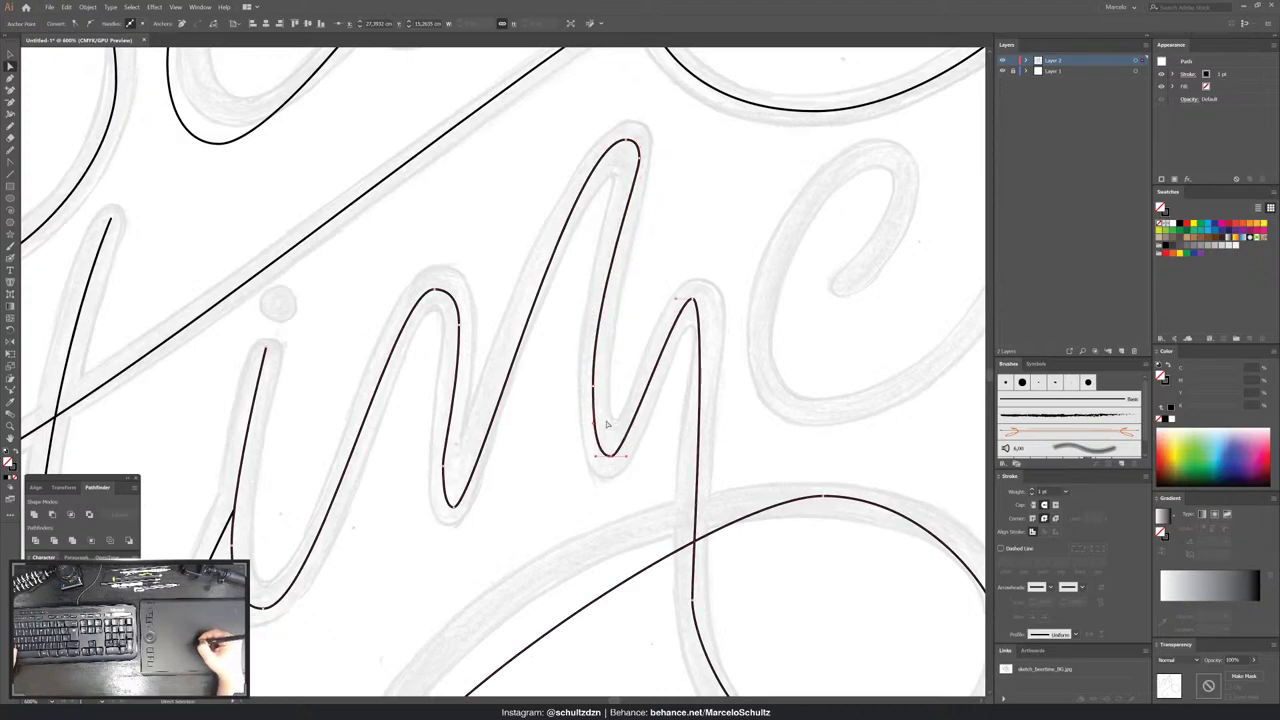
{"action": "left_click_drag", "start_coordinate": [676, 298], "coordinate": [671, 298]}
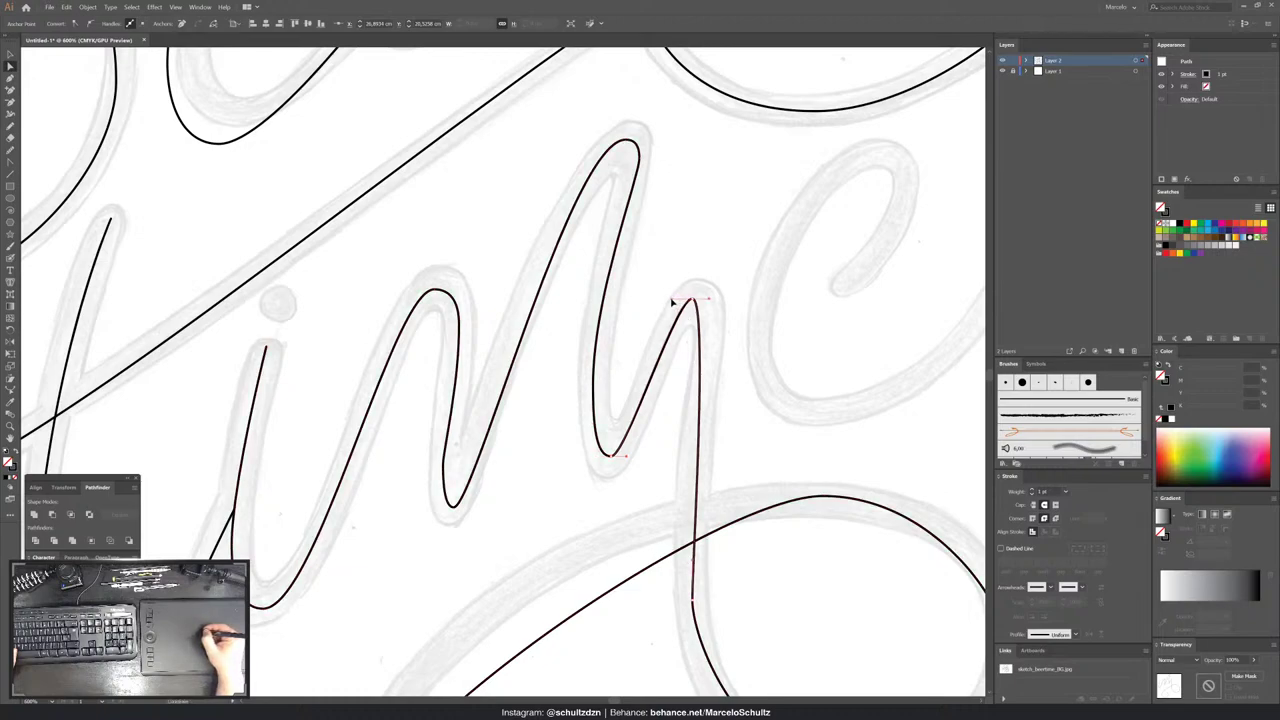
- Pull the right vertical stem slightly right and bring the descending stroke's lower part into view
{"action": "key", "text": "p"}
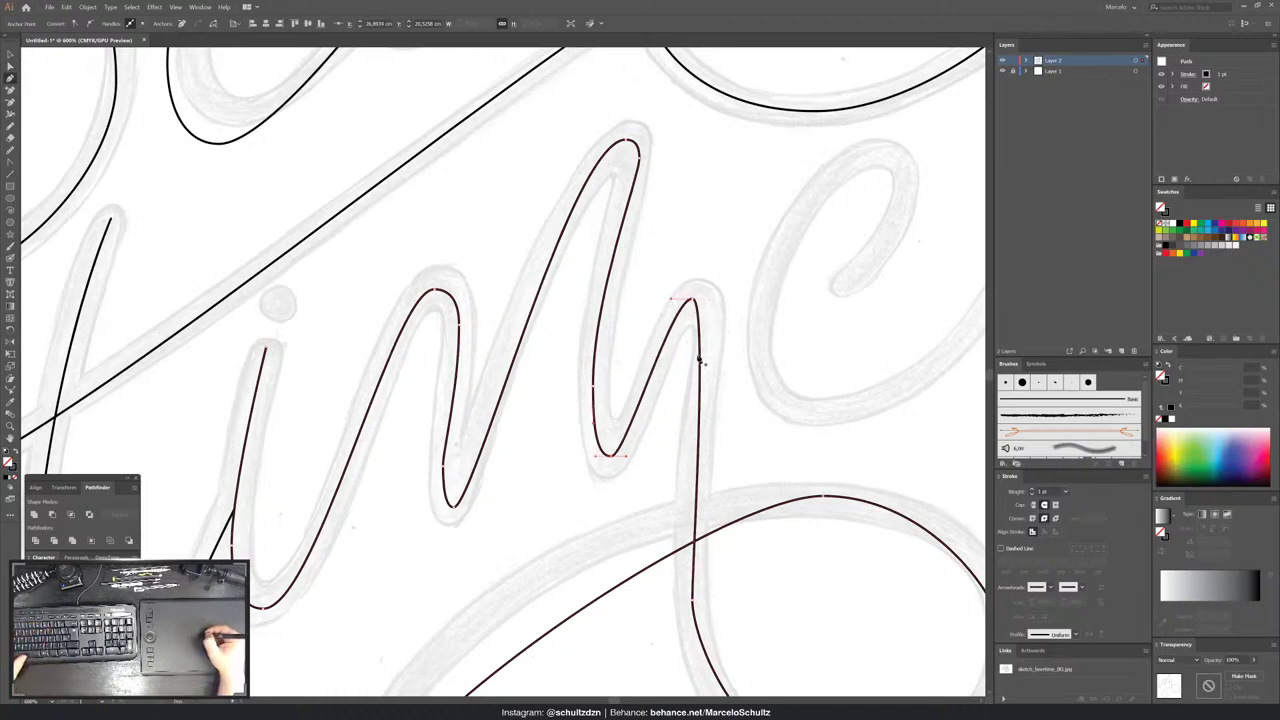
{"action": "left_click_drag", "start_coordinate": [703, 362], "coordinate": [713, 338]}
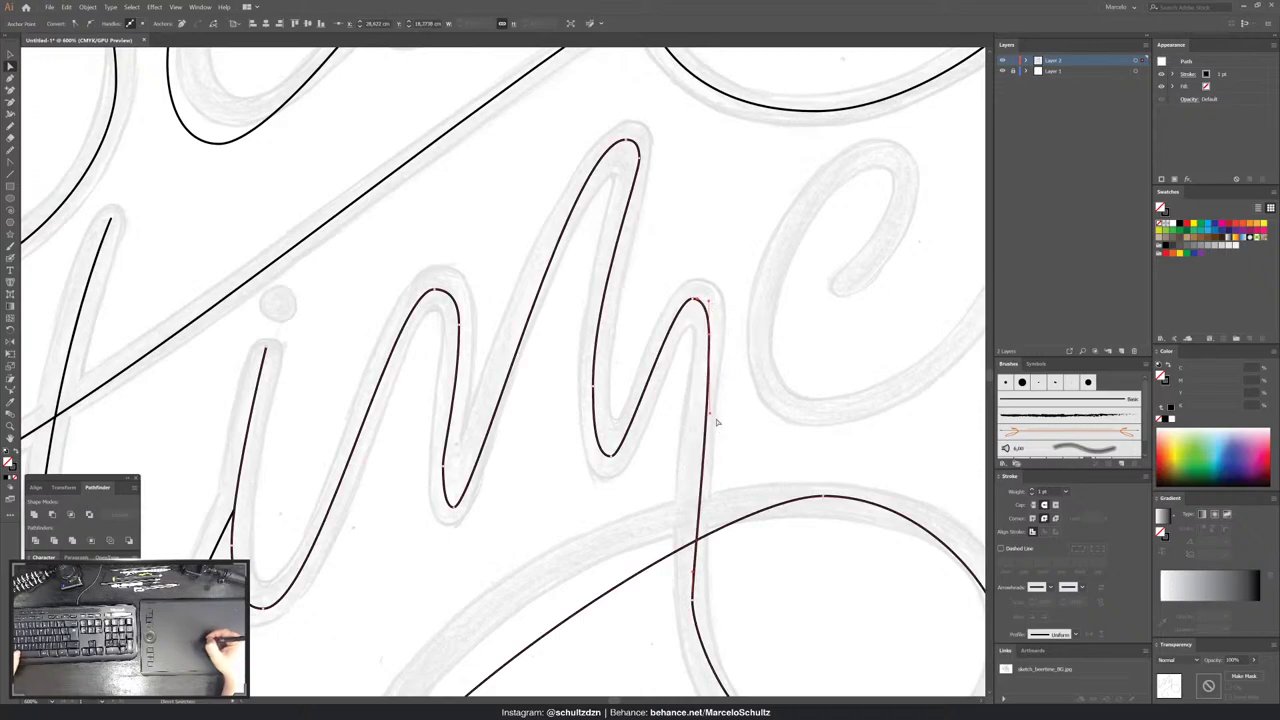
{"action": "left_click", "coordinate": [693, 574]}
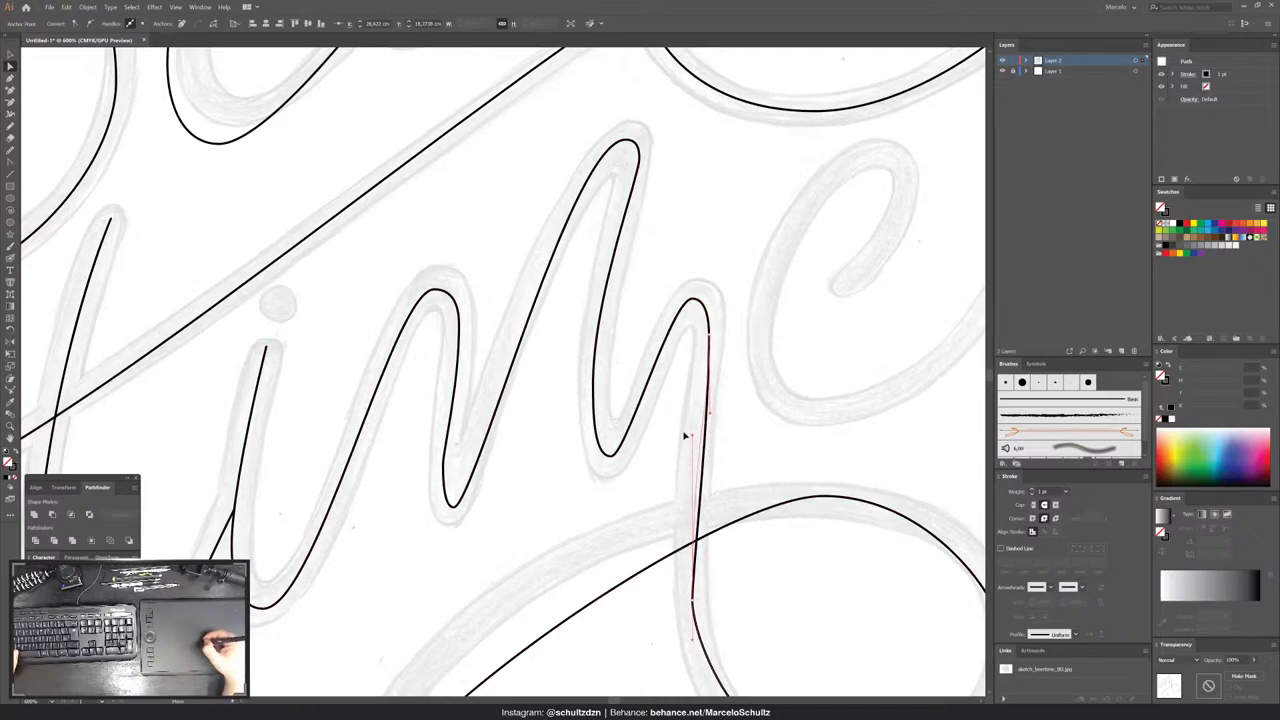
{"action": "mouse_move", "coordinate": [702, 605]}
{"action": "left_mouse_down"}
{"action": "mouse_move", "coordinate": [545, 360]}
{"action": "mouse_move", "coordinate": [538, 428]}
{"action": "left_mouse_up"}
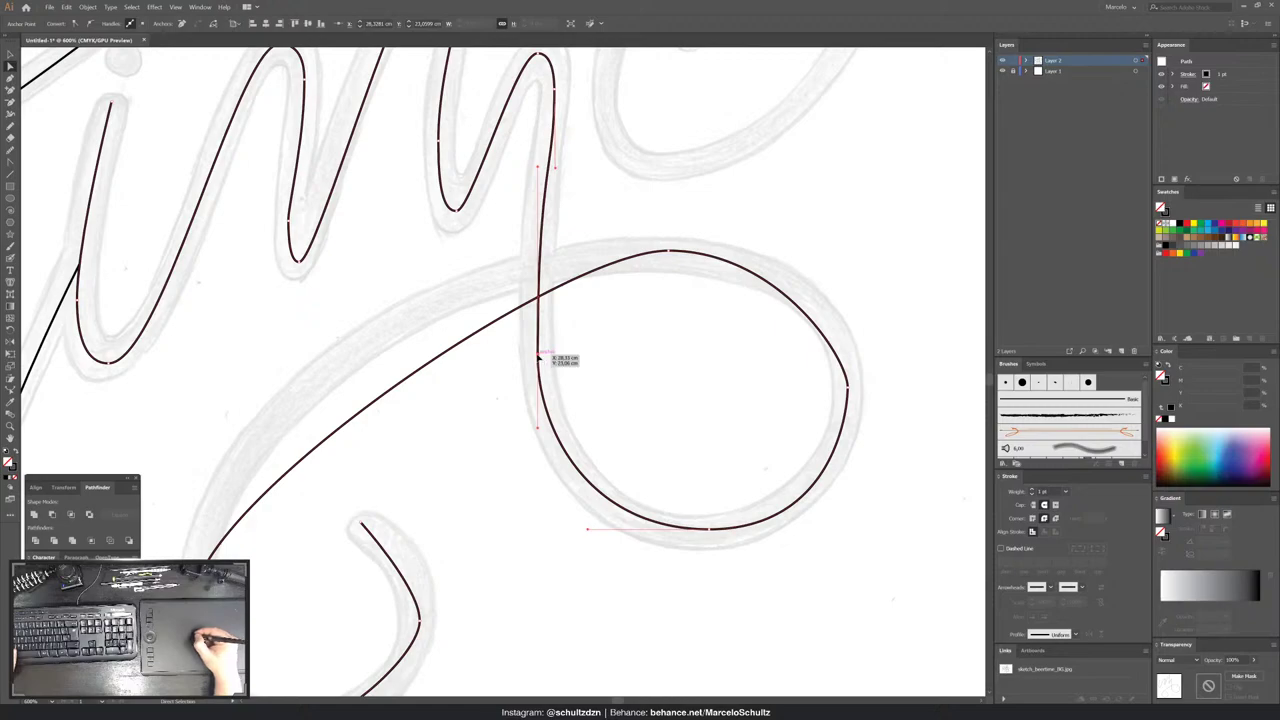
- Smooth the lower loop by nudging its bottom, removing the right-side kink and flattening its top
{"action": "left_click_drag", "start_coordinate": [552, 239], "coordinate": [540, 331]}
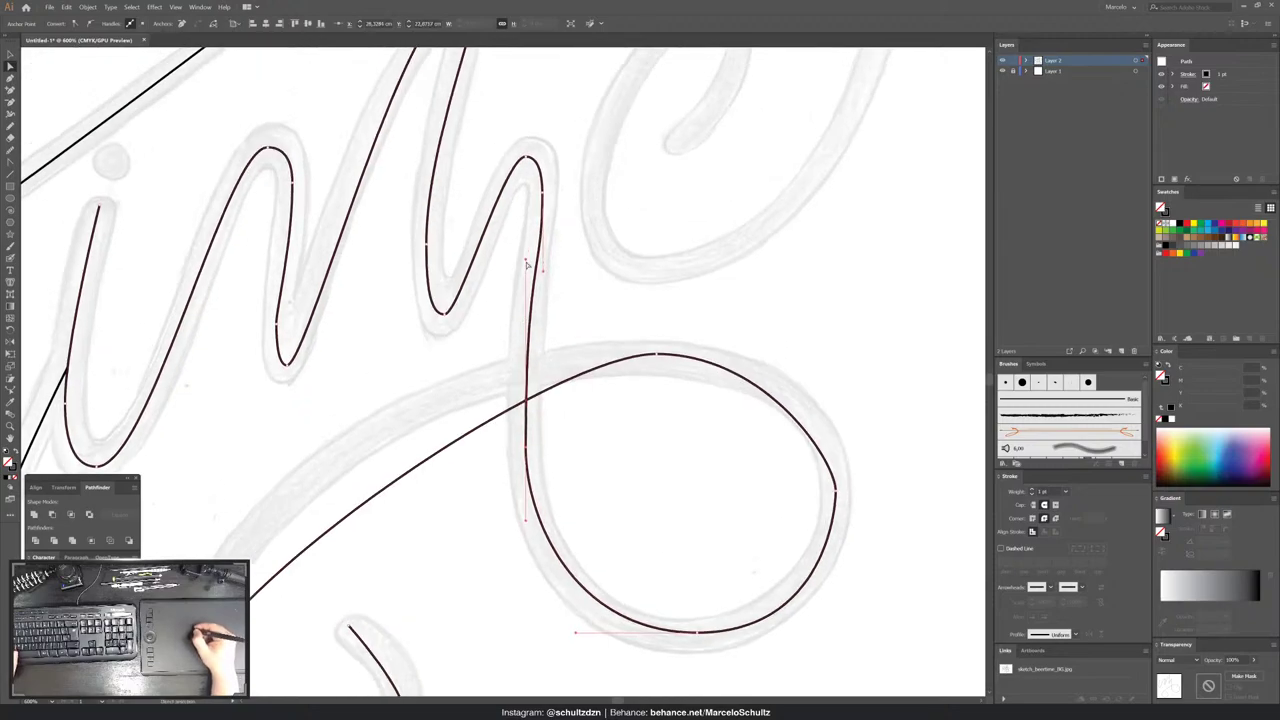
{"action": "left_click_drag", "start_coordinate": [526, 260], "coordinate": [525, 313]}
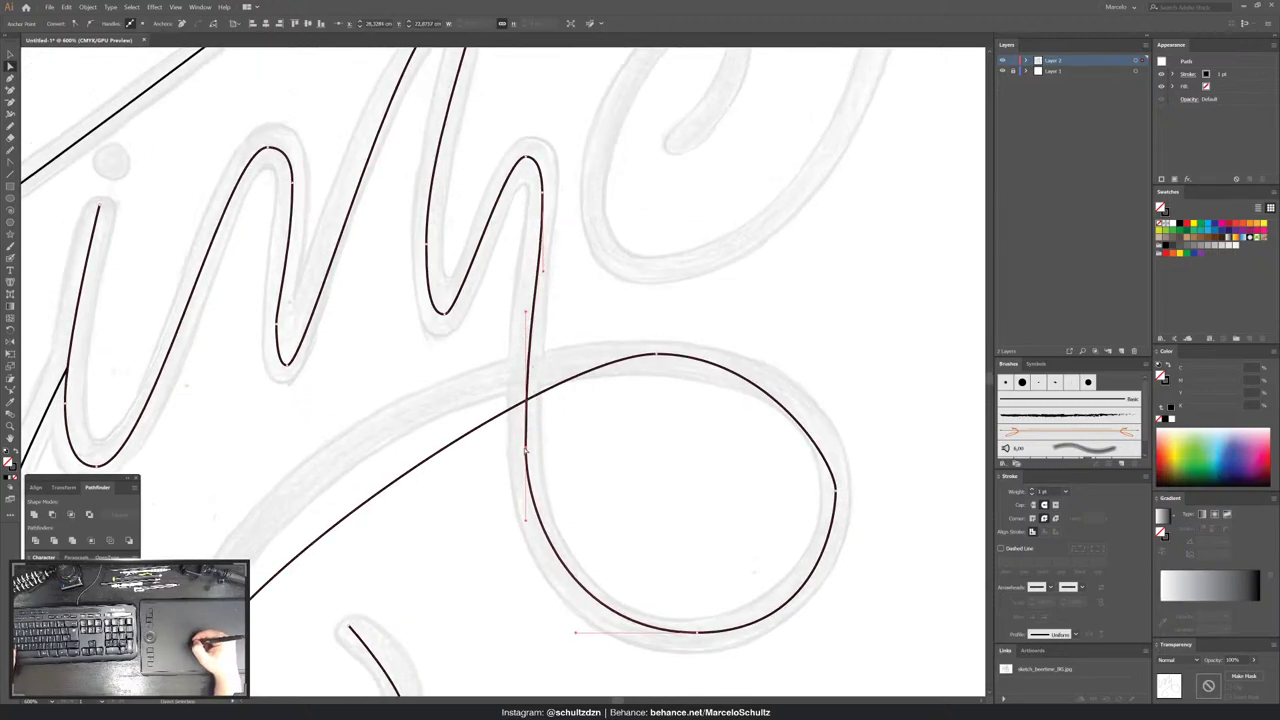
{"action": "left_click", "coordinate": [586, 434]}
{"action": "left_click_drag", "start_coordinate": [590, 470], "coordinate": [488, 392]}
{"action": "left_click", "coordinate": [594, 556]}
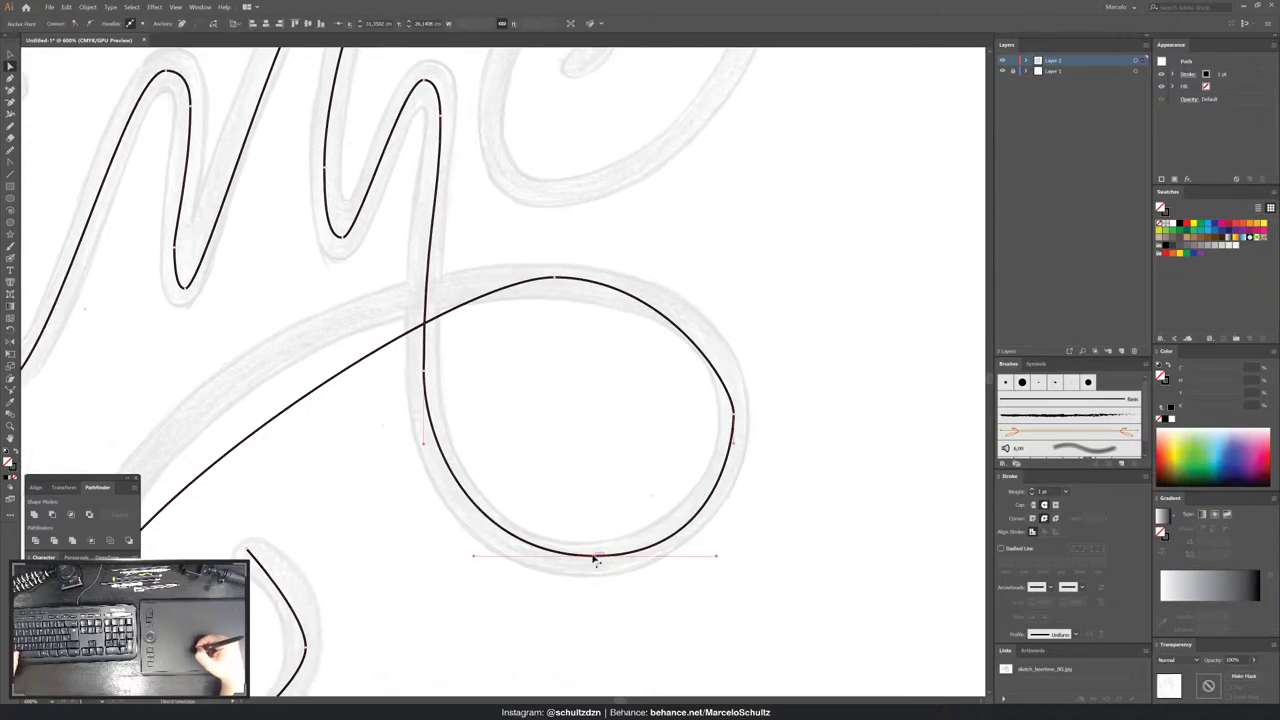
{"action": "left_click_drag", "start_coordinate": [594, 556], "coordinate": [593, 562]}
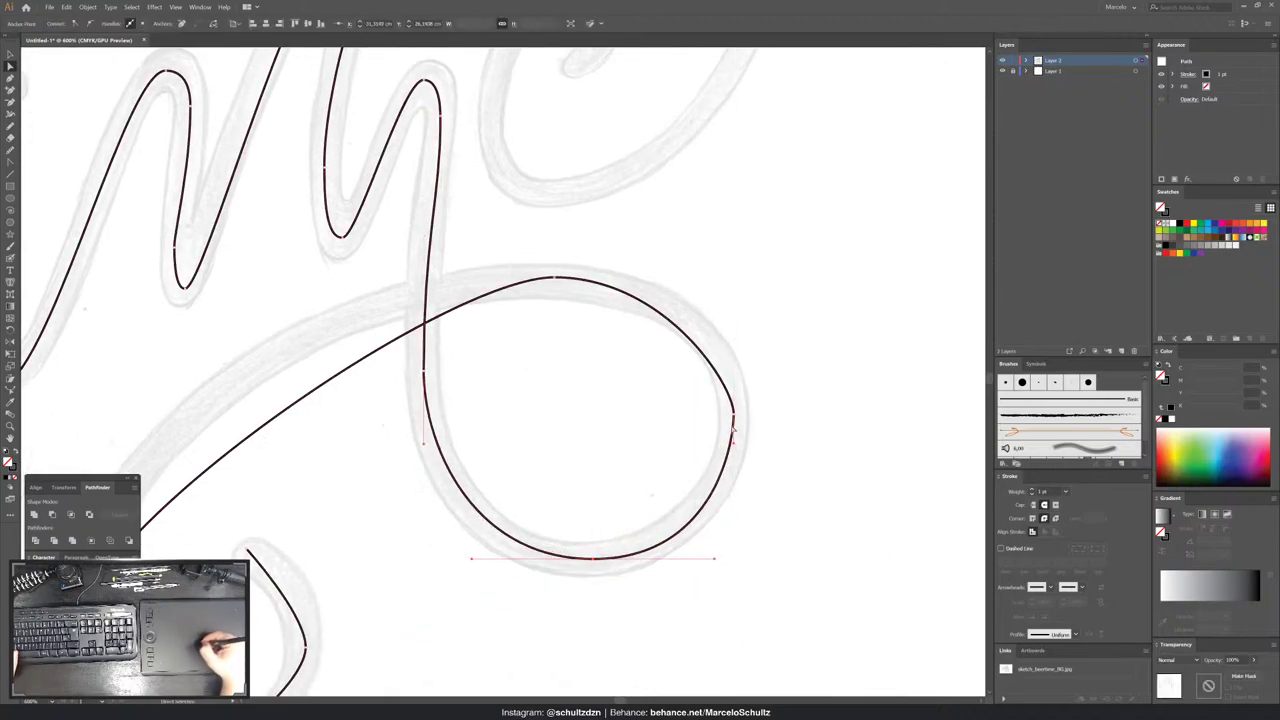
{"action": "left_click", "coordinate": [735, 415]}
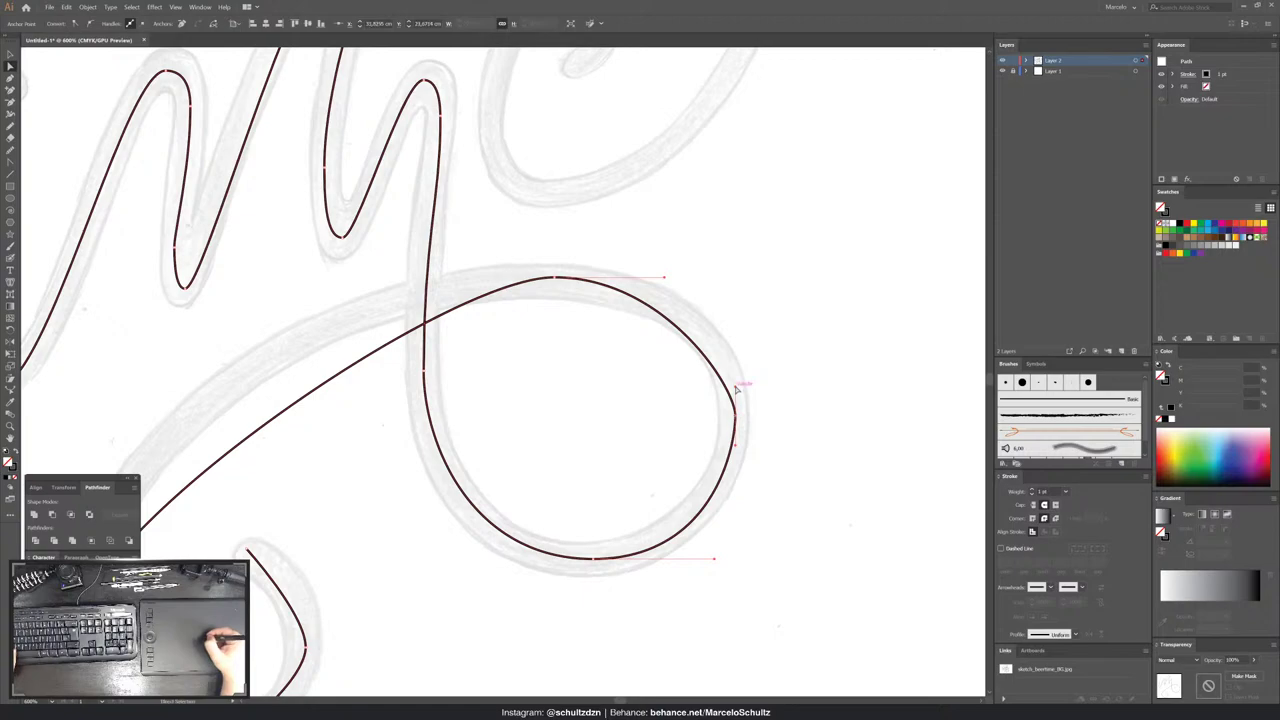
{"action": "left_click_drag", "start_coordinate": [736, 390], "coordinate": [735, 341]}
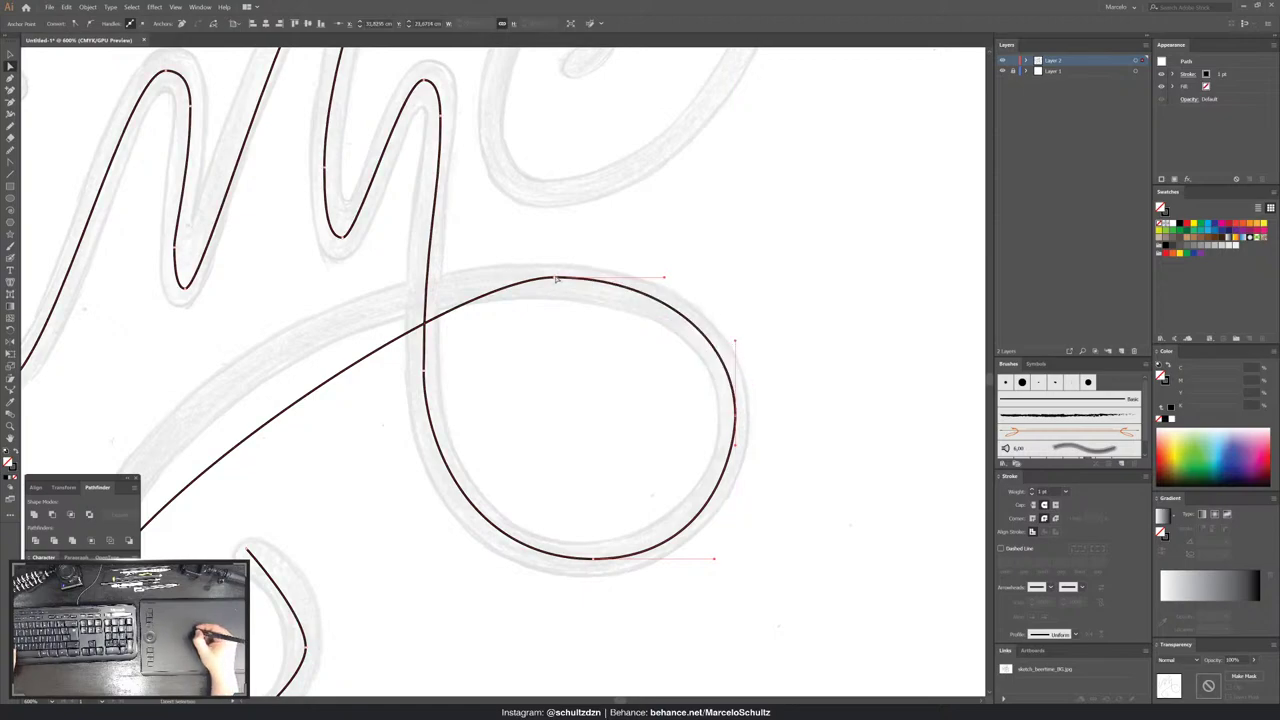
{"action": "left_click_drag", "start_coordinate": [556, 279], "coordinate": [553, 284]}
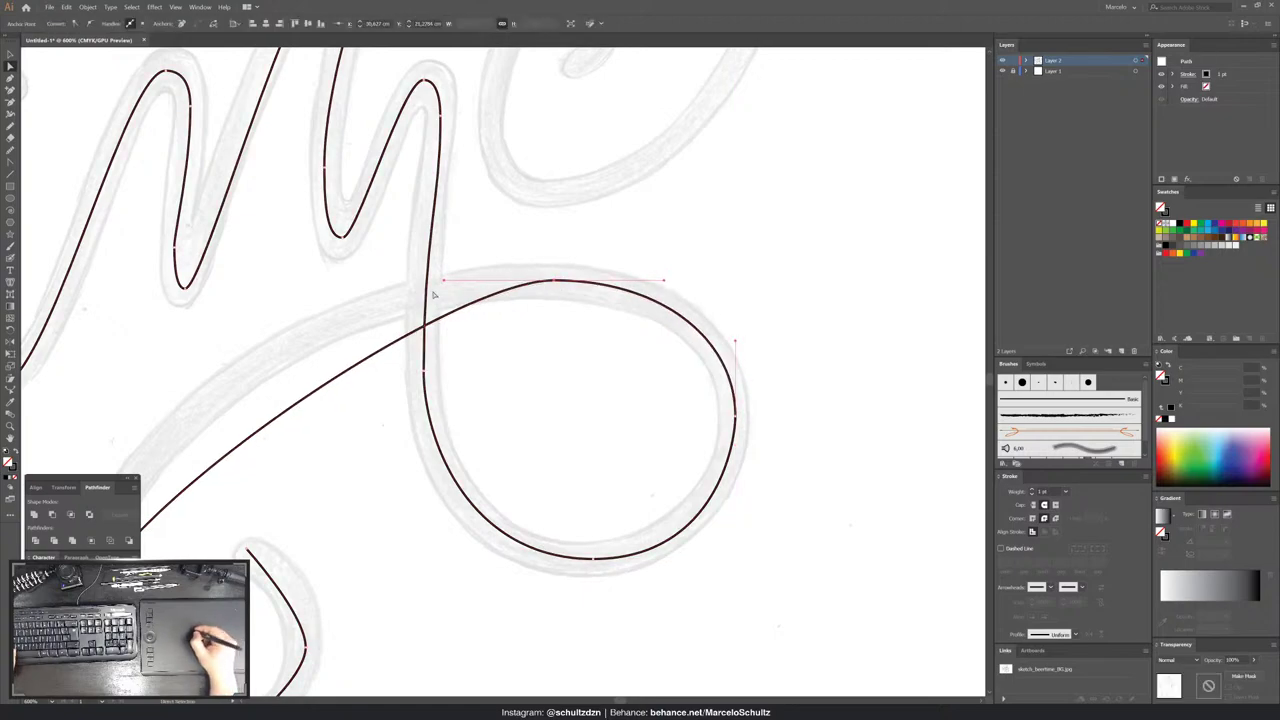
{"action": "left_click_drag", "start_coordinate": [441, 281], "coordinate": [222, 281]}
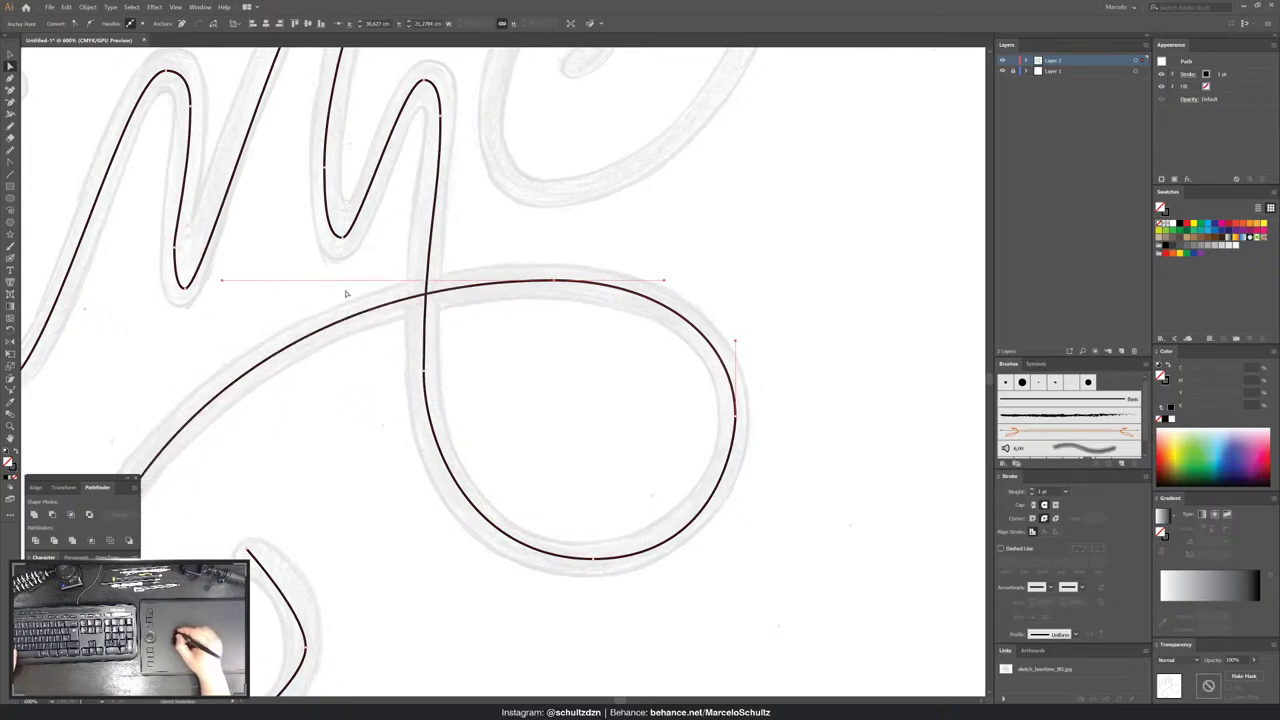
- Reshape the hooked curve's bottom and upper segment to follow the sketch
{"action": "left_click_drag", "start_coordinate": [346, 293], "coordinate": [636, 81]}
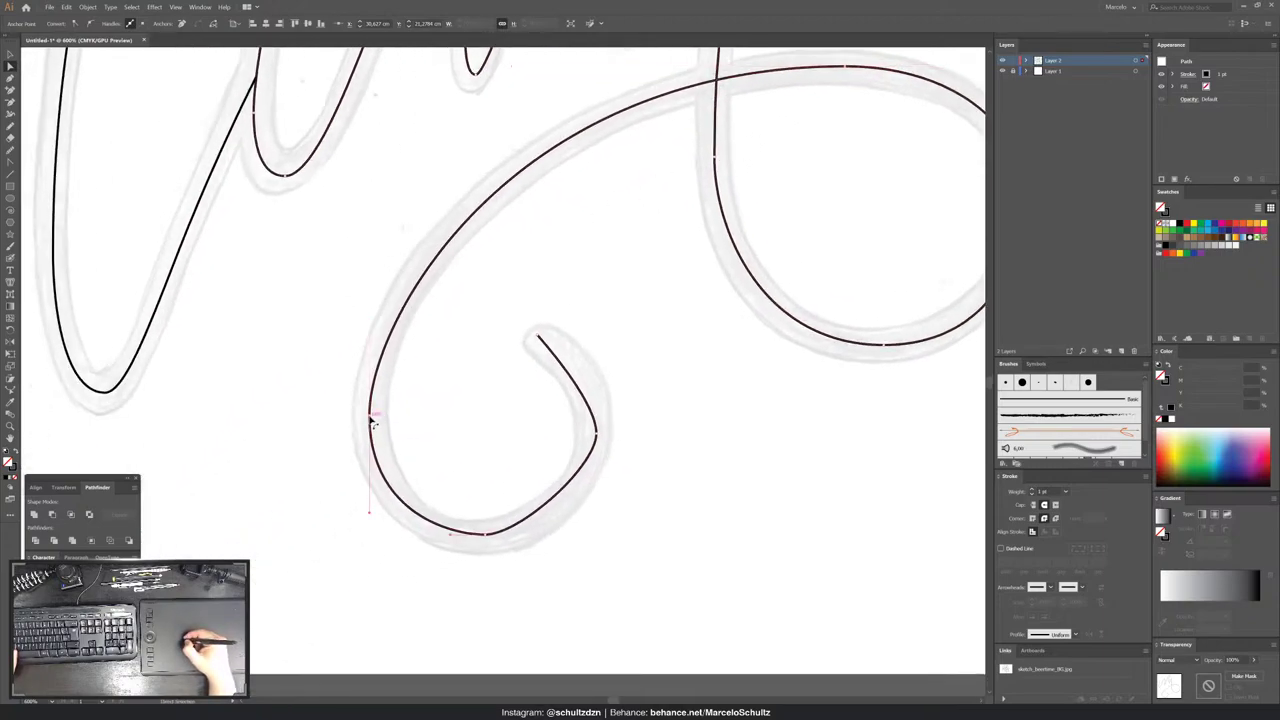
{"action": "left_click_drag", "start_coordinate": [372, 422], "coordinate": [379, 321]}
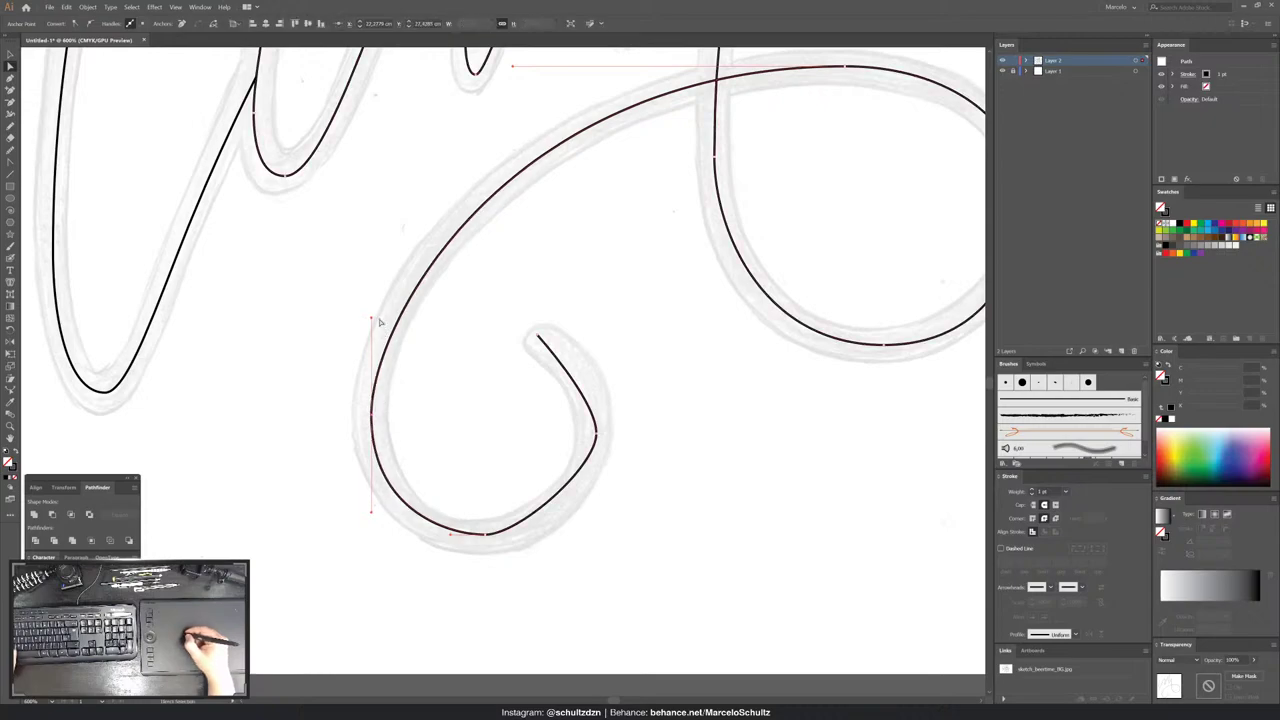
{"action": "left_click_drag", "start_coordinate": [503, 486], "coordinate": [463, 319]}
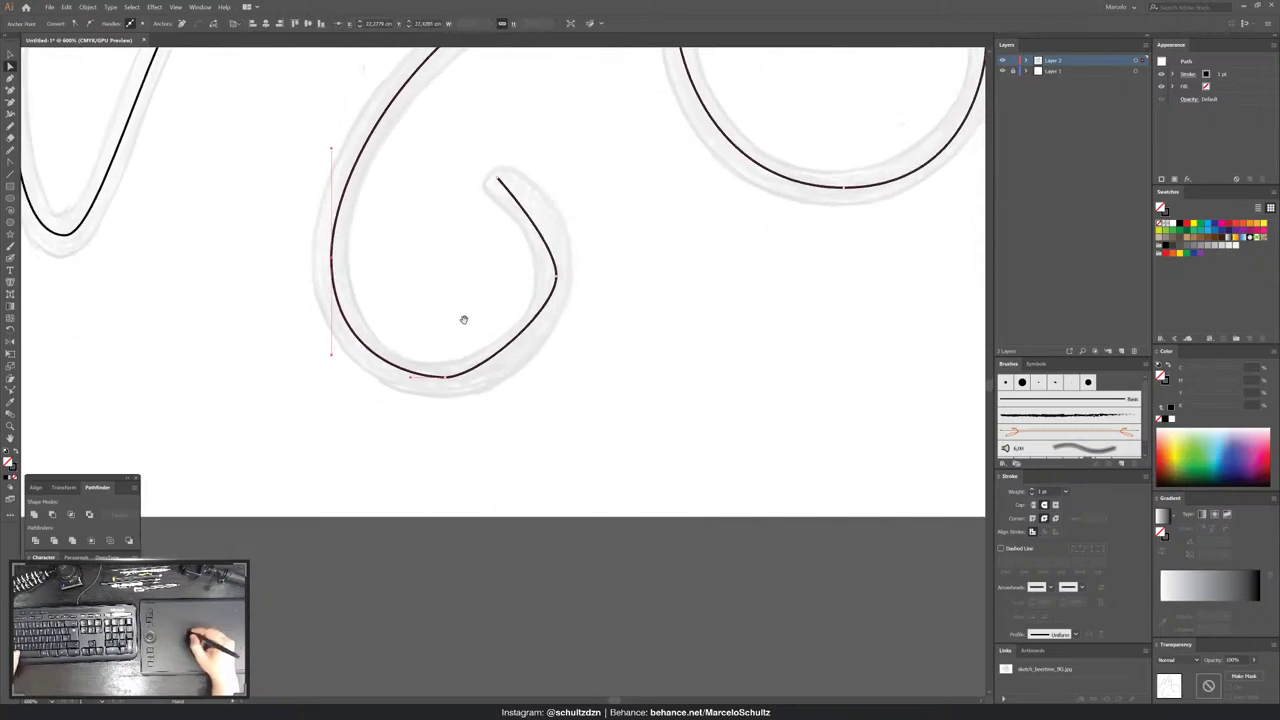
{"action": "left_click", "coordinate": [449, 379]}
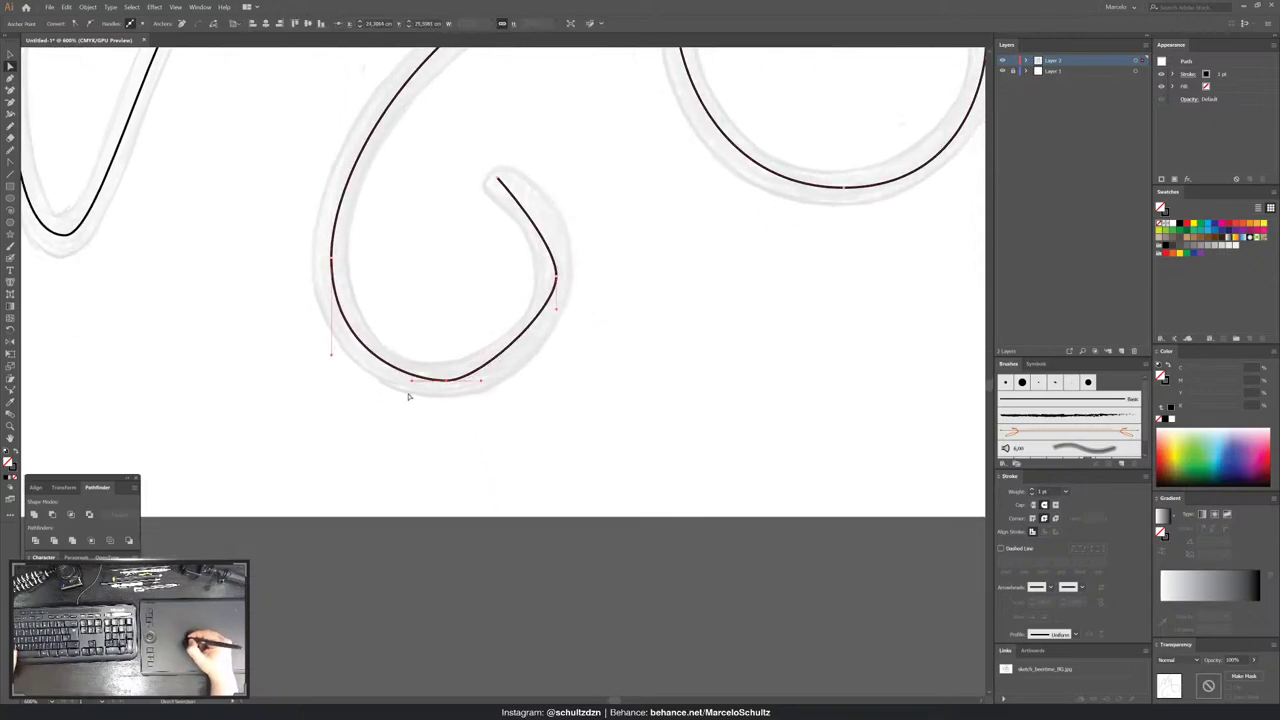
{"action": "left_click_drag", "start_coordinate": [414, 380], "coordinate": [392, 383]}
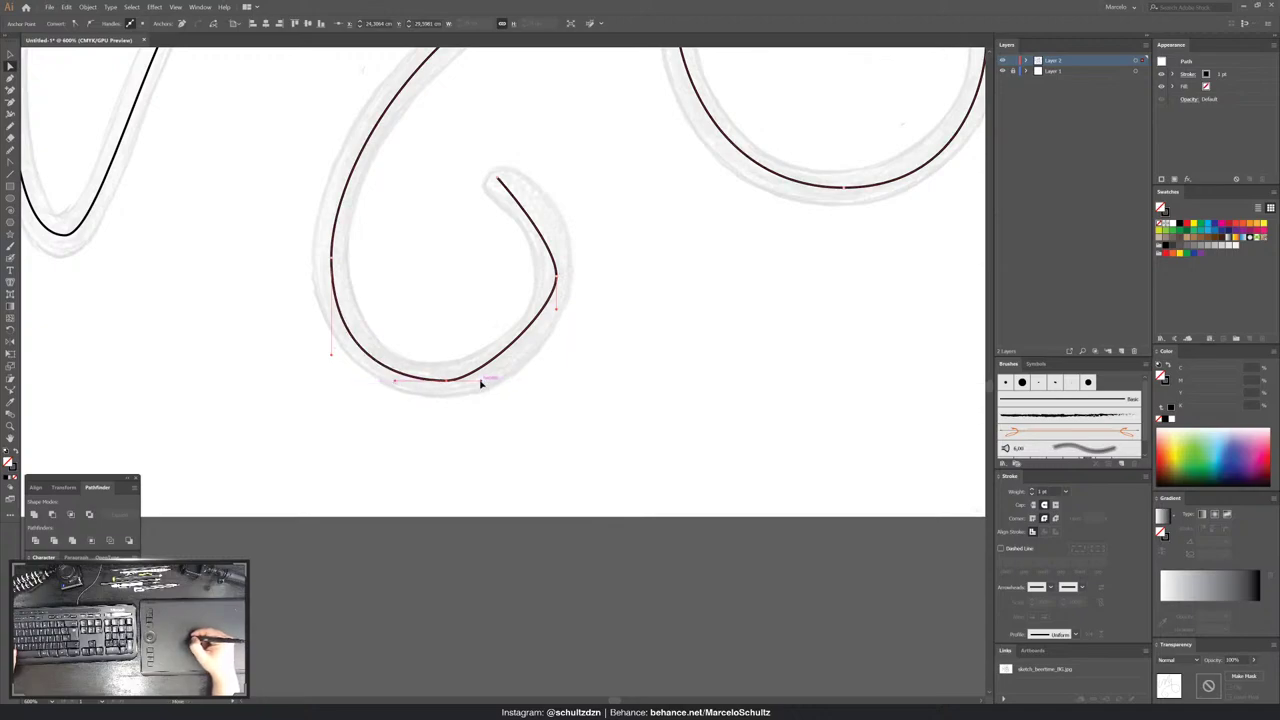
{"action": "left_click_drag", "start_coordinate": [481, 380], "coordinate": [503, 383]}
{"action": "left_click_drag", "start_coordinate": [536, 343], "coordinate": [506, 458]}
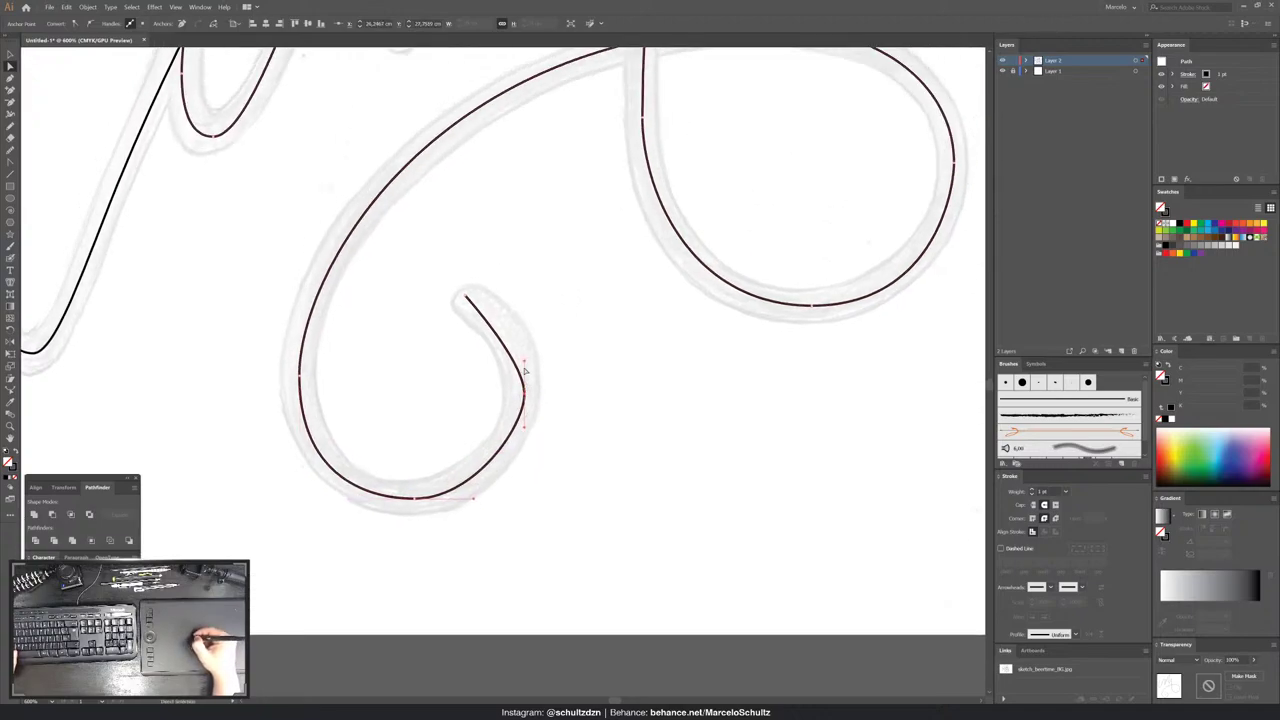
{"action": "left_click_drag", "start_coordinate": [524, 365], "coordinate": [528, 318]}
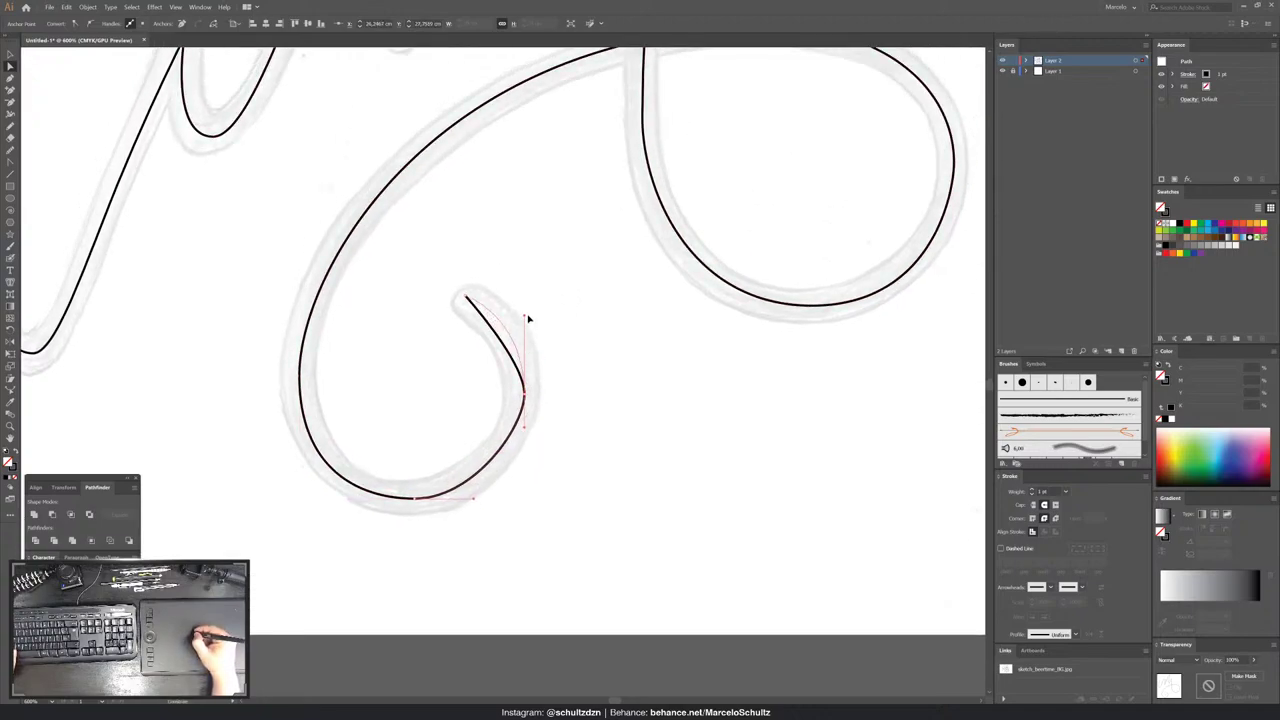
{"action": "left_click", "coordinate": [525, 428]}
{"action": "left_click", "coordinate": [543, 380]}
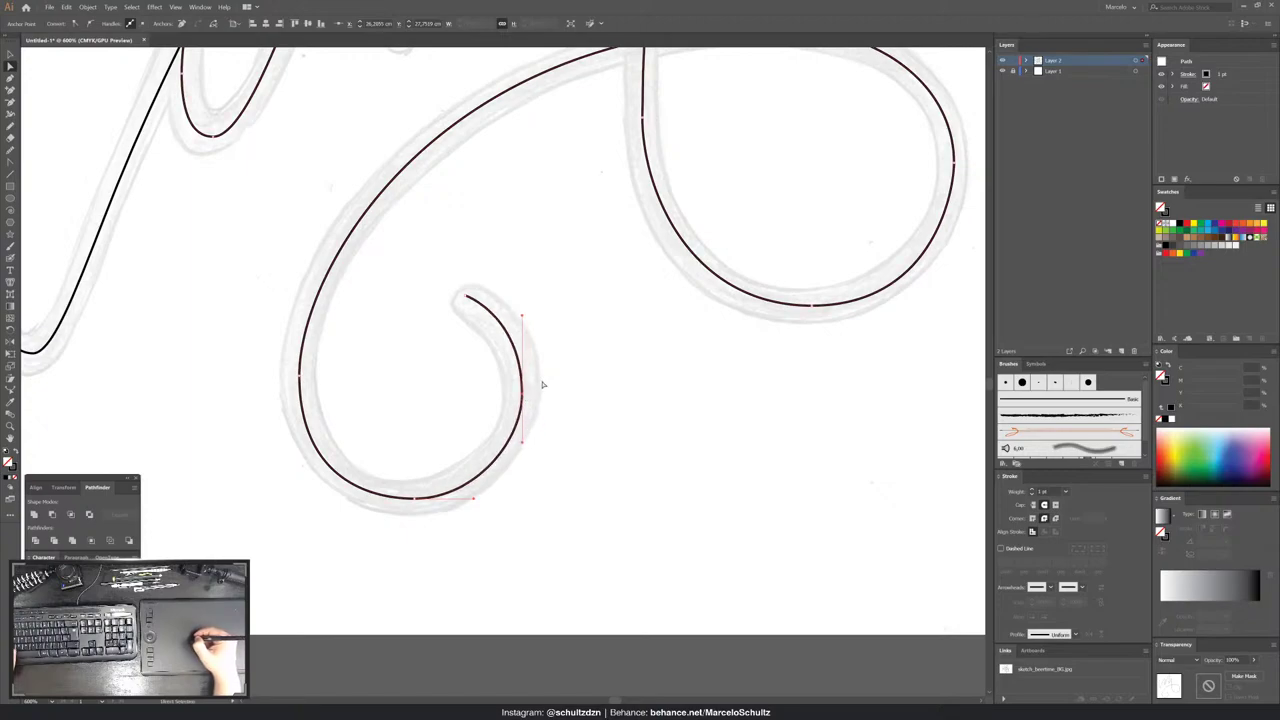
{"action": "left_click", "coordinate": [300, 373]}
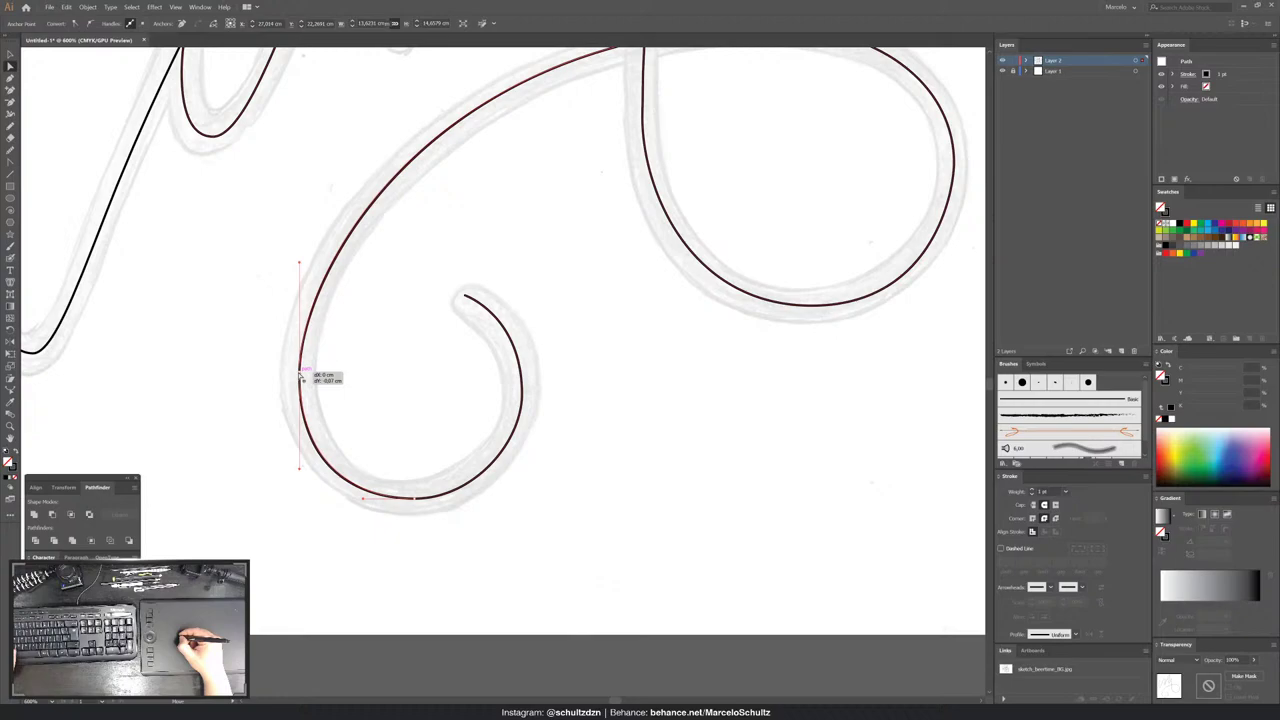
{"action": "left_click", "coordinate": [416, 498]}
- Bring the 'ime' humps into view and inspect the hump stroke selections
{"action": "left_click", "coordinate": [654, 246]}
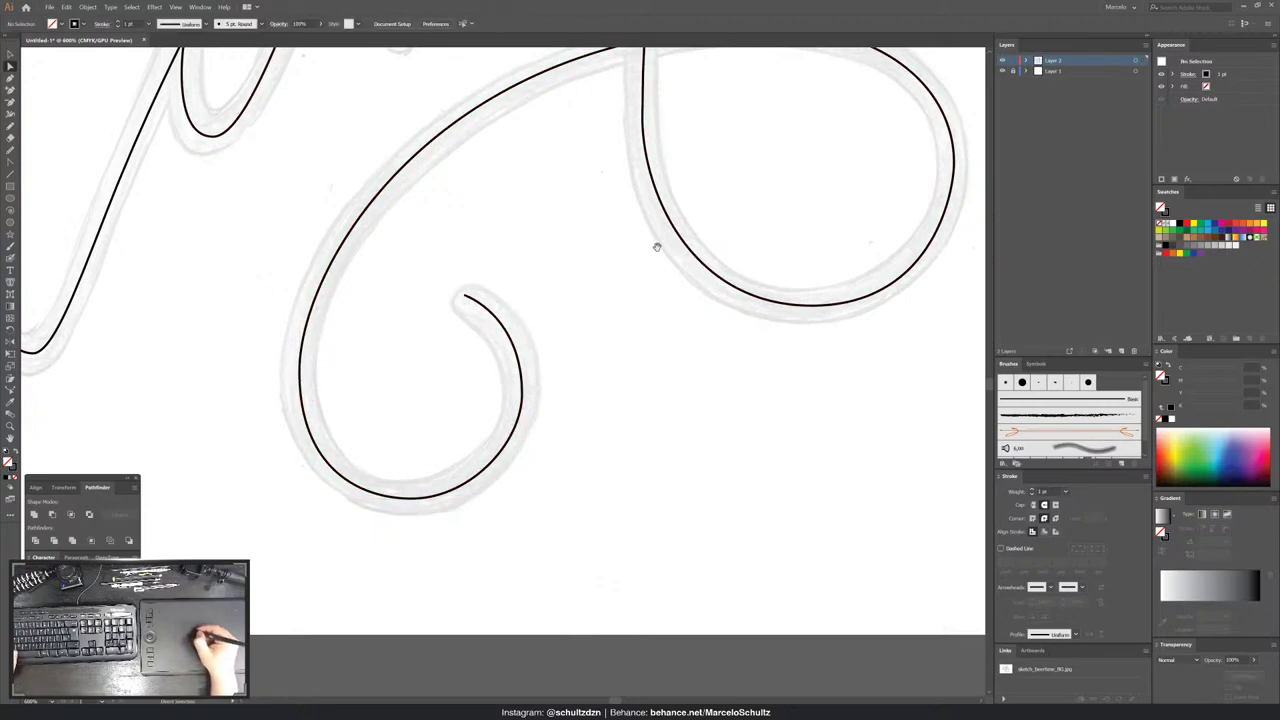
{"action": "mouse_move", "coordinate": [654, 246]}
{"action": "left_mouse_down"}
{"action": "mouse_move", "coordinate": [497, 357]}
{"action": "mouse_move", "coordinate": [600, 504]}
{"action": "mouse_move", "coordinate": [638, 617]}
{"action": "left_mouse_up"}
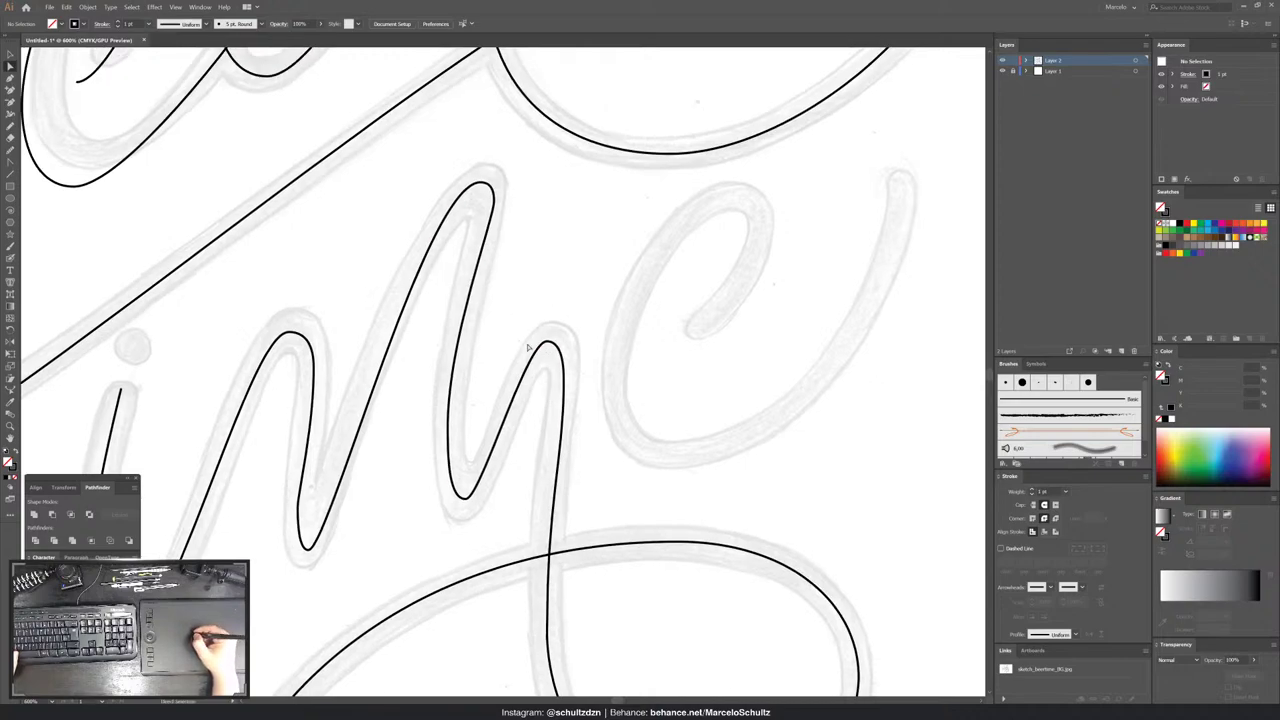
{"action": "left_click", "coordinate": [550, 345]}
{"action": "left_click", "coordinate": [549, 346]}
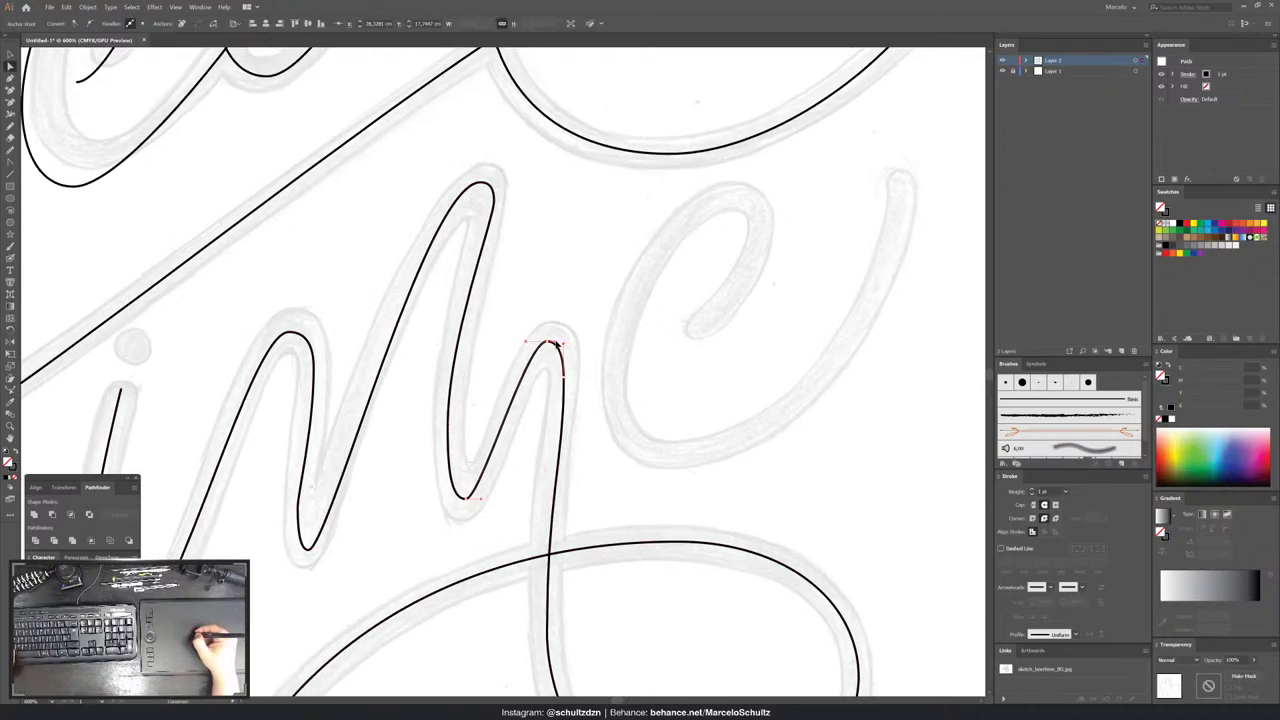
{"action": "key", "text": "ctrl+shift+a"}
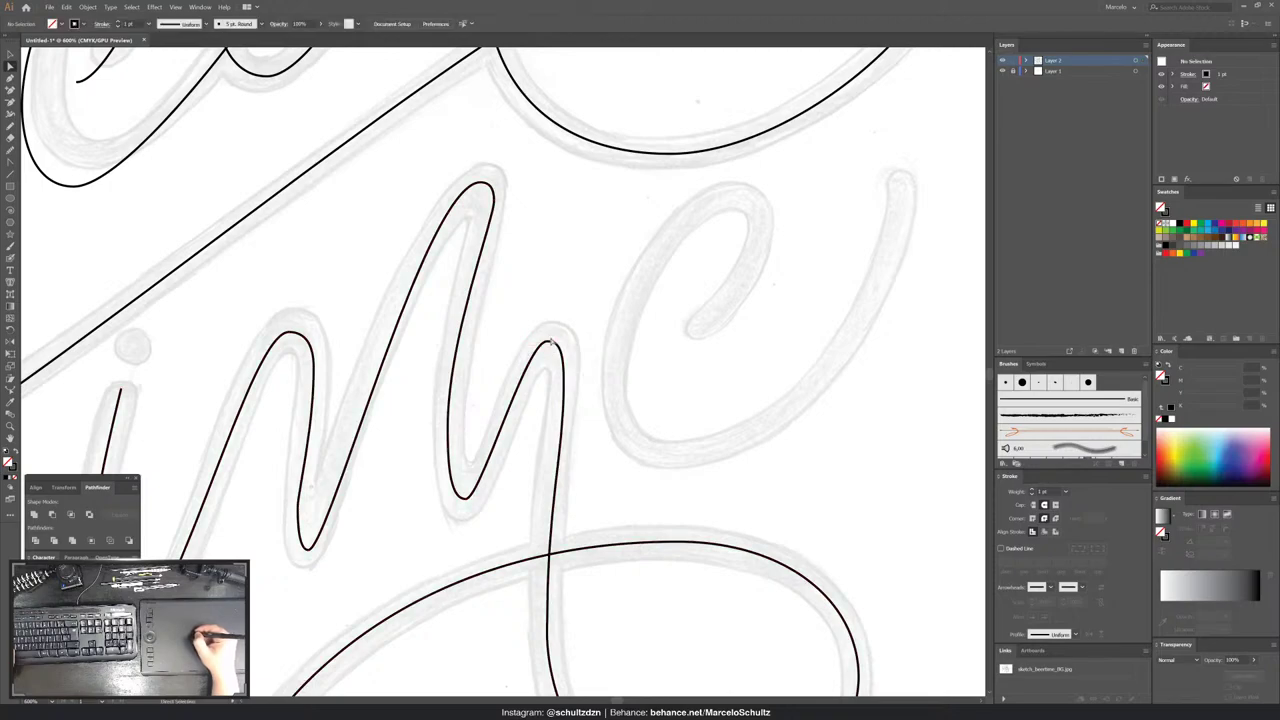
{"action": "left_click", "coordinate": [548, 346]}
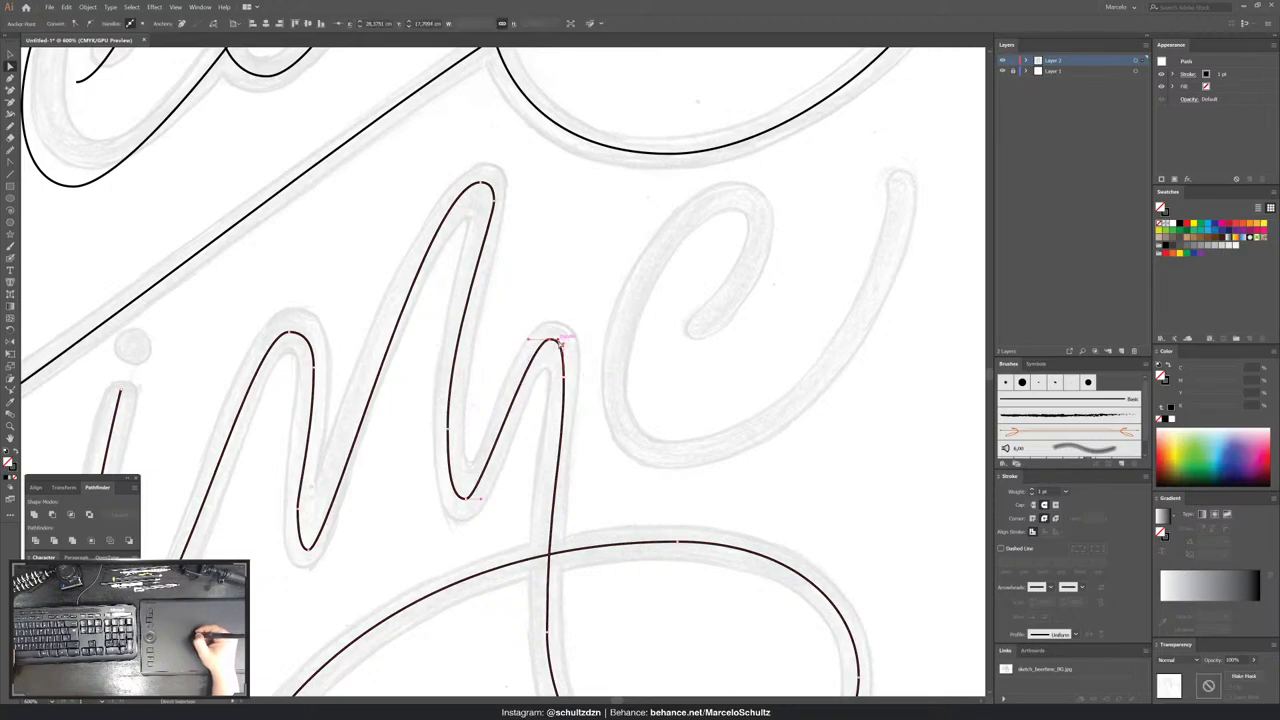
{"action": "key", "text": "ctrl+shift+a"}
{"action": "left_click_drag", "start_coordinate": [393, 365], "coordinate": [607, 308]}
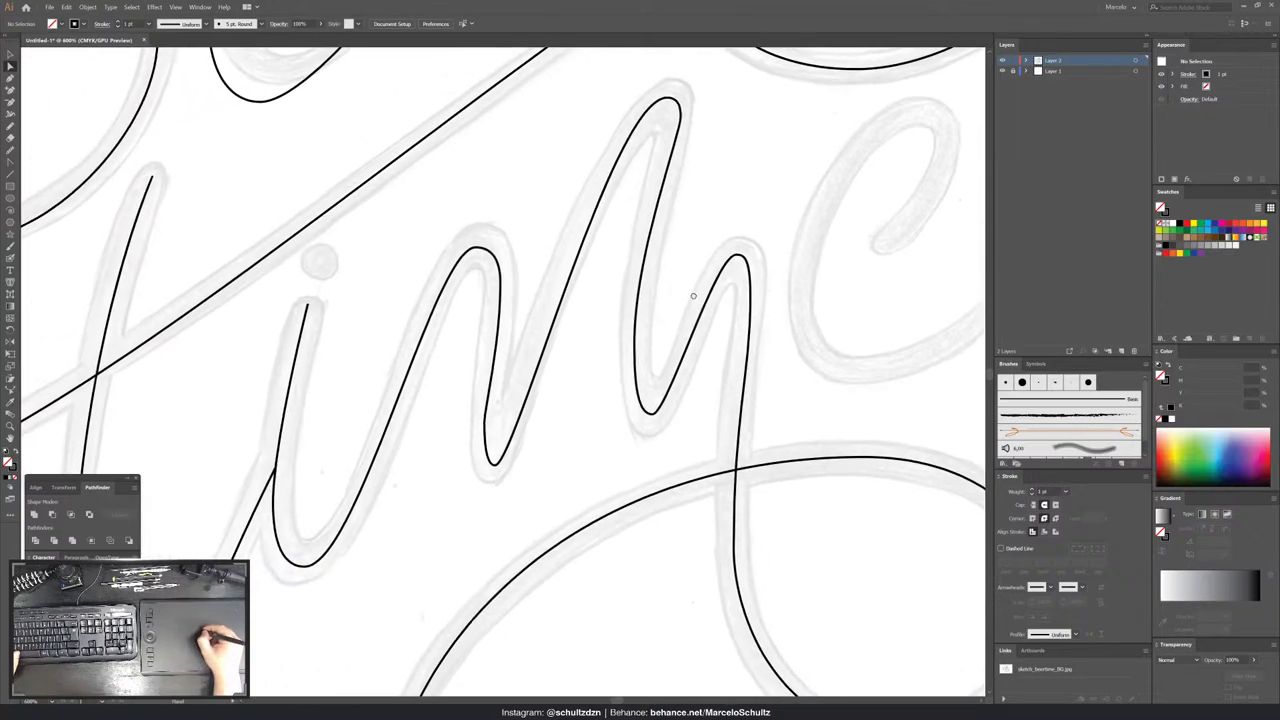
- Try reshaping the first hump's bottom, then undo the unwanted stretch
{"action": "left_click", "coordinate": [520, 278]}
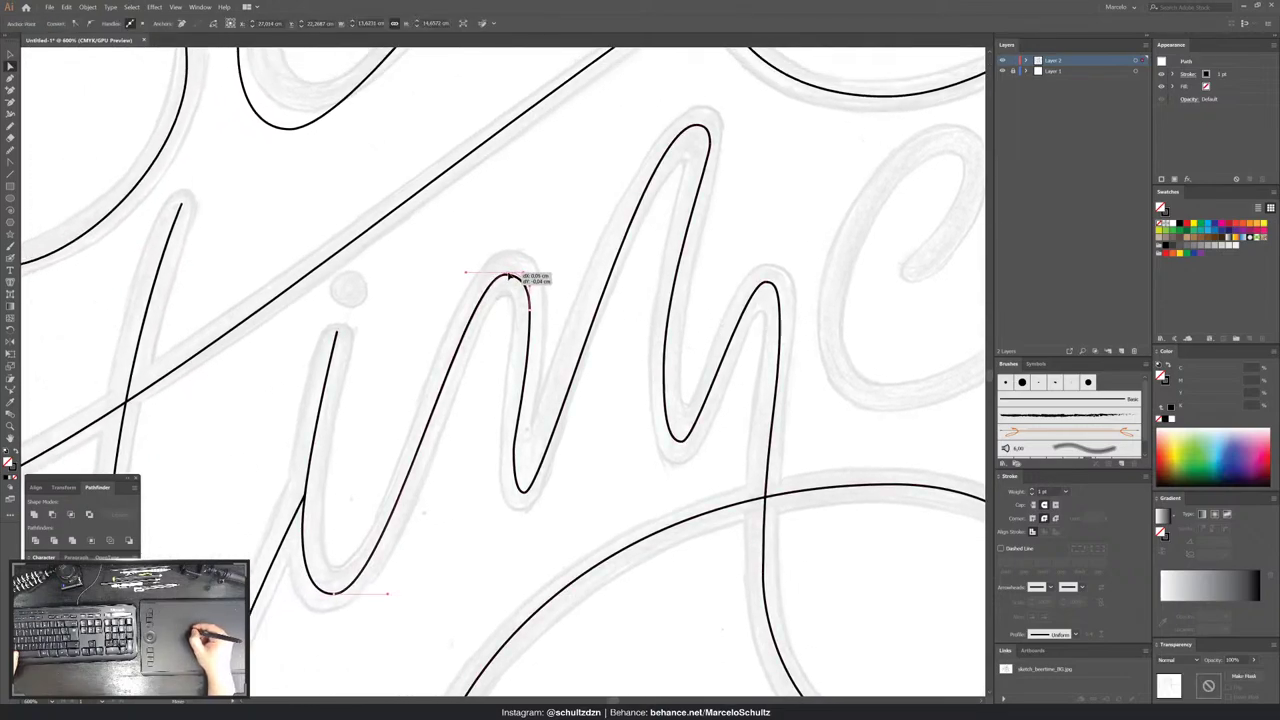
{"action": "left_click", "coordinate": [524, 282]}
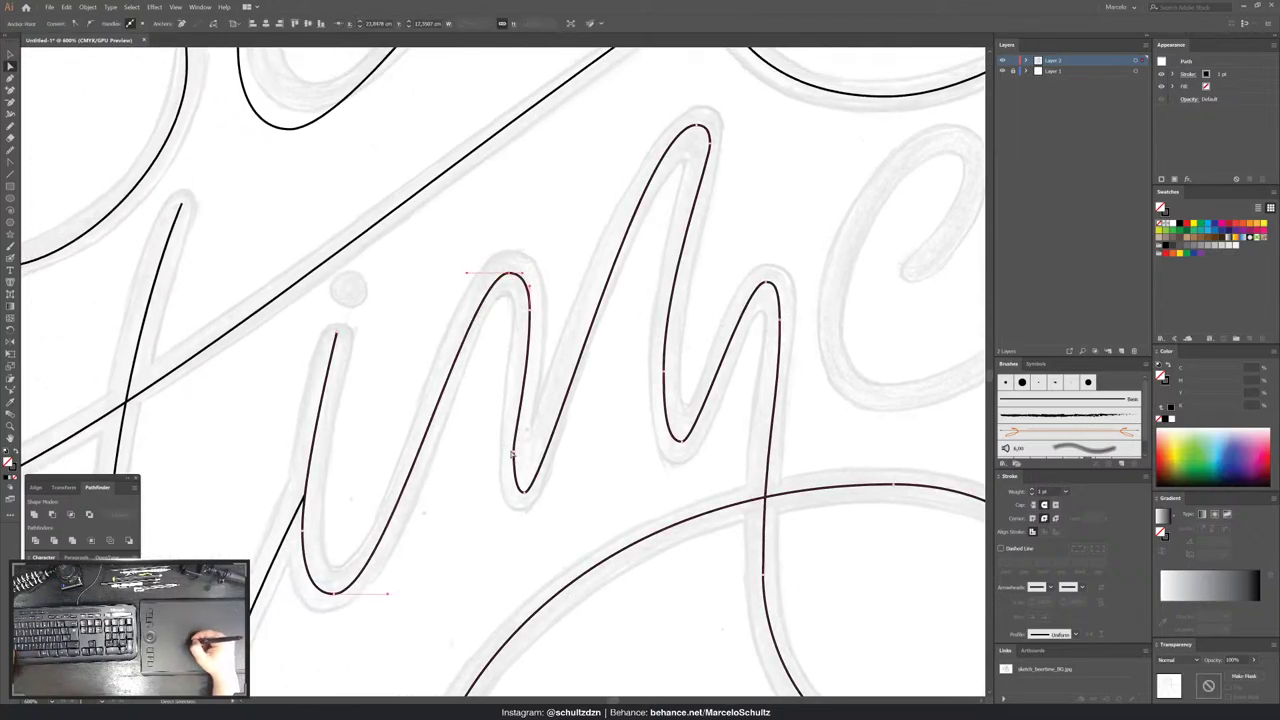
{"action": "left_click_drag", "start_coordinate": [516, 458], "coordinate": [517, 520]}
{"action": "key", "text": "ctrl+z"}
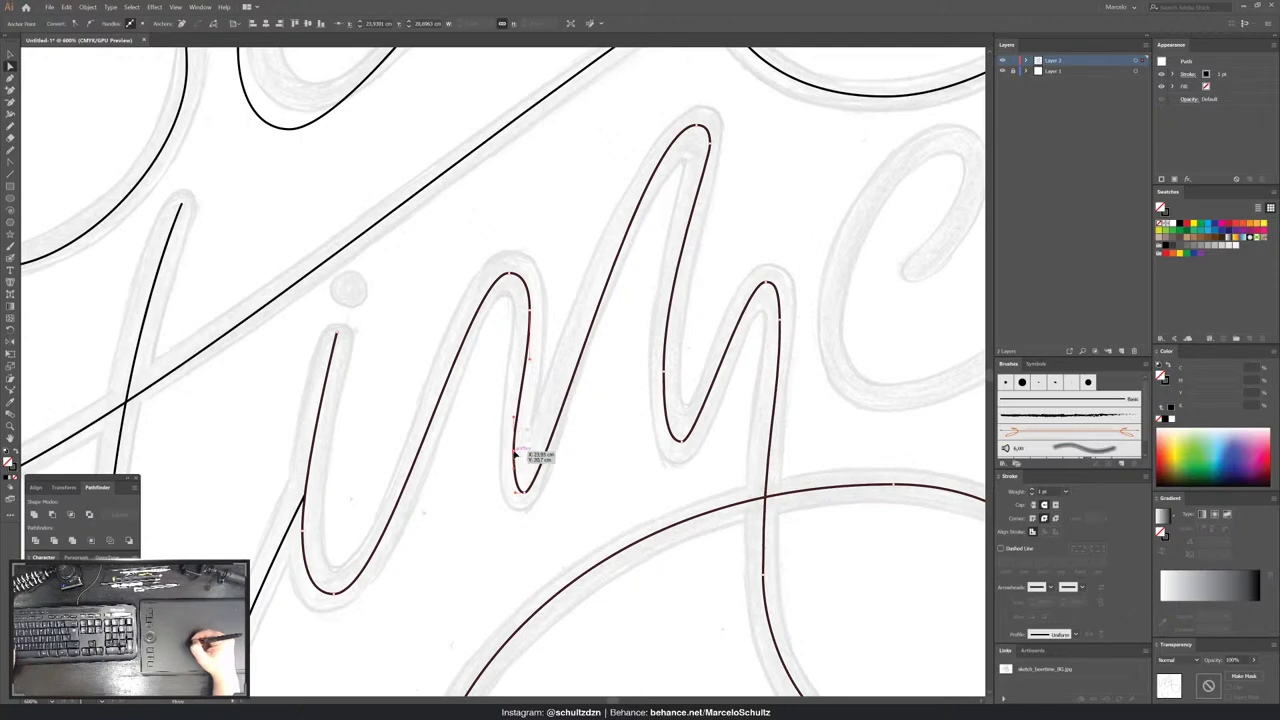
{"action": "left_click", "coordinate": [410, 368]}
- Pan to the 'n' of 'time' and pull its bottom anchor down slightly to match the sketch
{"action": "scroll", "coordinate": [457, 417], "scroll_direction": "up", "scroll_amount": 5}
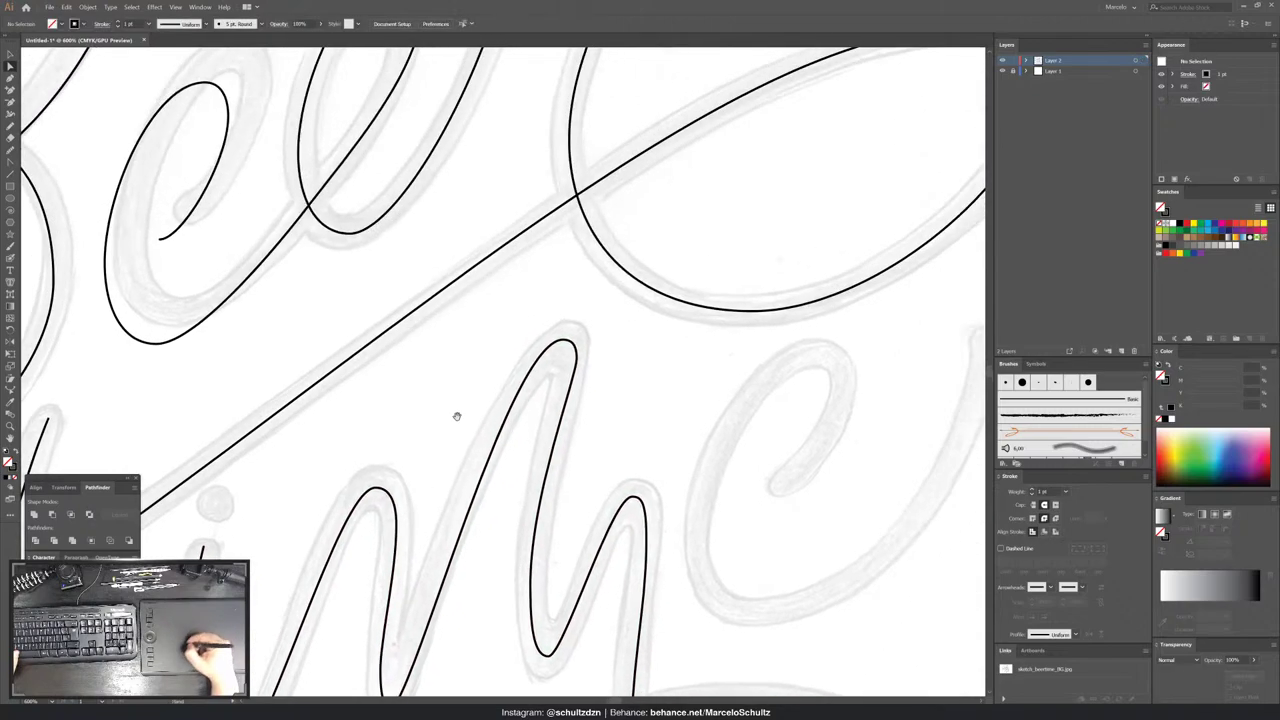
{"action": "scroll", "coordinate": [457, 417], "scroll_direction": "up", "scroll_amount": 5}
{"action": "scroll", "coordinate": [510, 441], "scroll_direction": "up", "scroll_amount": 1}
{"action": "mouse_move", "coordinate": [510, 441]}
{"action": "left_mouse_down"}
{"action": "mouse_move", "coordinate": [443, 437]}
{"action": "mouse_move", "coordinate": [609, 466]}
{"action": "mouse_move", "coordinate": [481, 490]}
{"action": "mouse_move", "coordinate": [849, 371]}
{"action": "mouse_move", "coordinate": [551, 400]}
{"action": "mouse_move", "coordinate": [587, 417]}
{"action": "mouse_move", "coordinate": [554, 249]}
{"action": "left_mouse_up"}
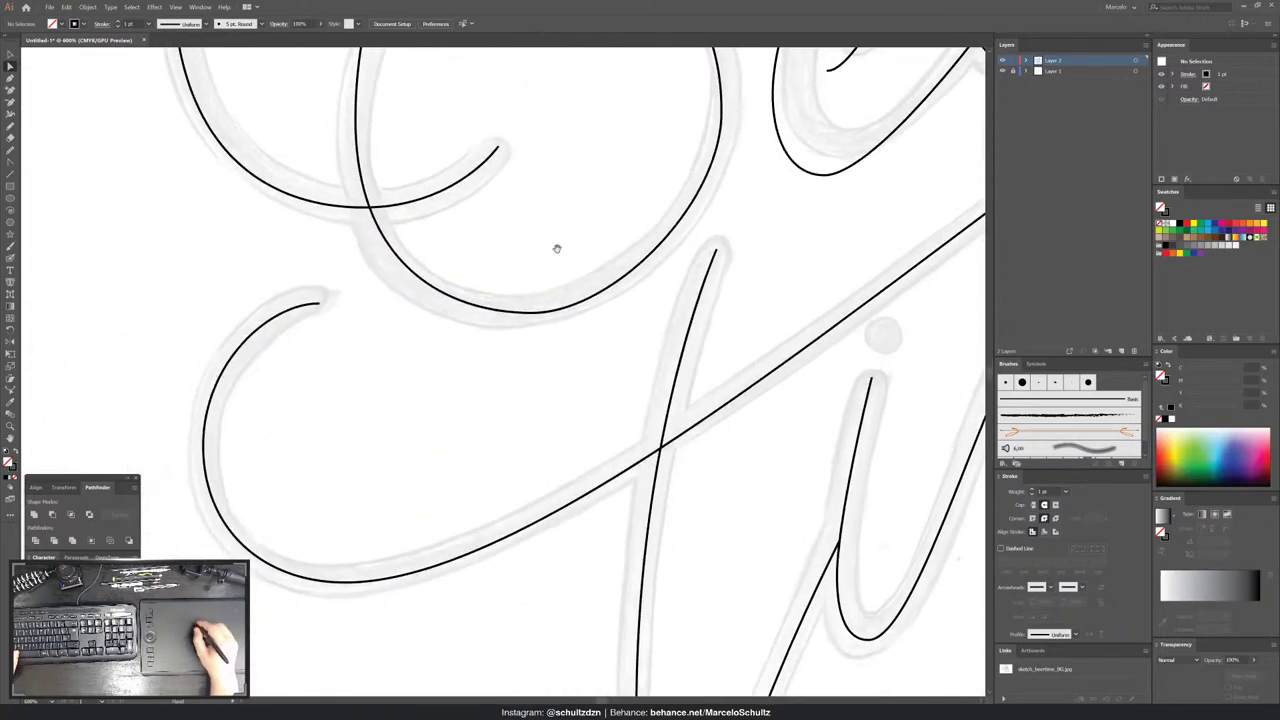
{"action": "left_click_drag", "start_coordinate": [585, 368], "coordinate": [491, 211]}
{"action": "mouse_move", "coordinate": [609, 345]}
{"action": "left_mouse_down"}
{"action": "mouse_move", "coordinate": [475, 259]}
{"action": "mouse_move", "coordinate": [420, 77]}
{"action": "mouse_move", "coordinate": [443, 77]}
{"action": "left_mouse_up"}
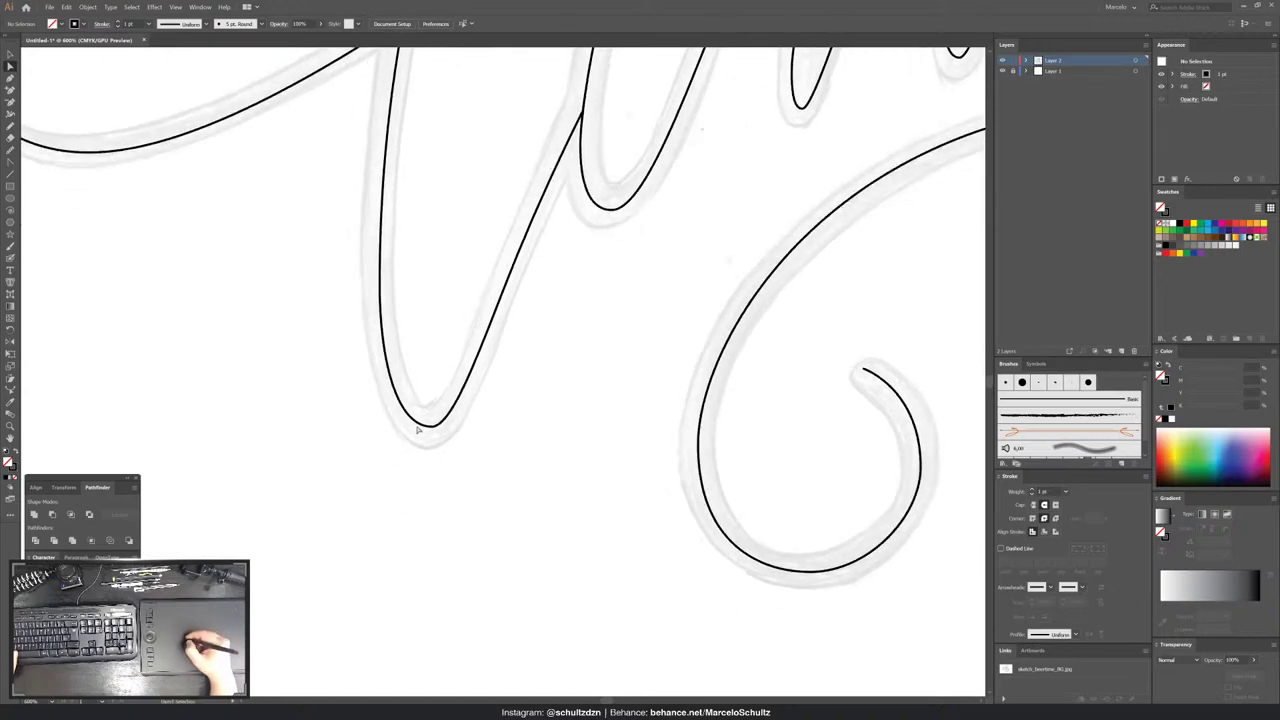
{"action": "left_click", "coordinate": [430, 425]}
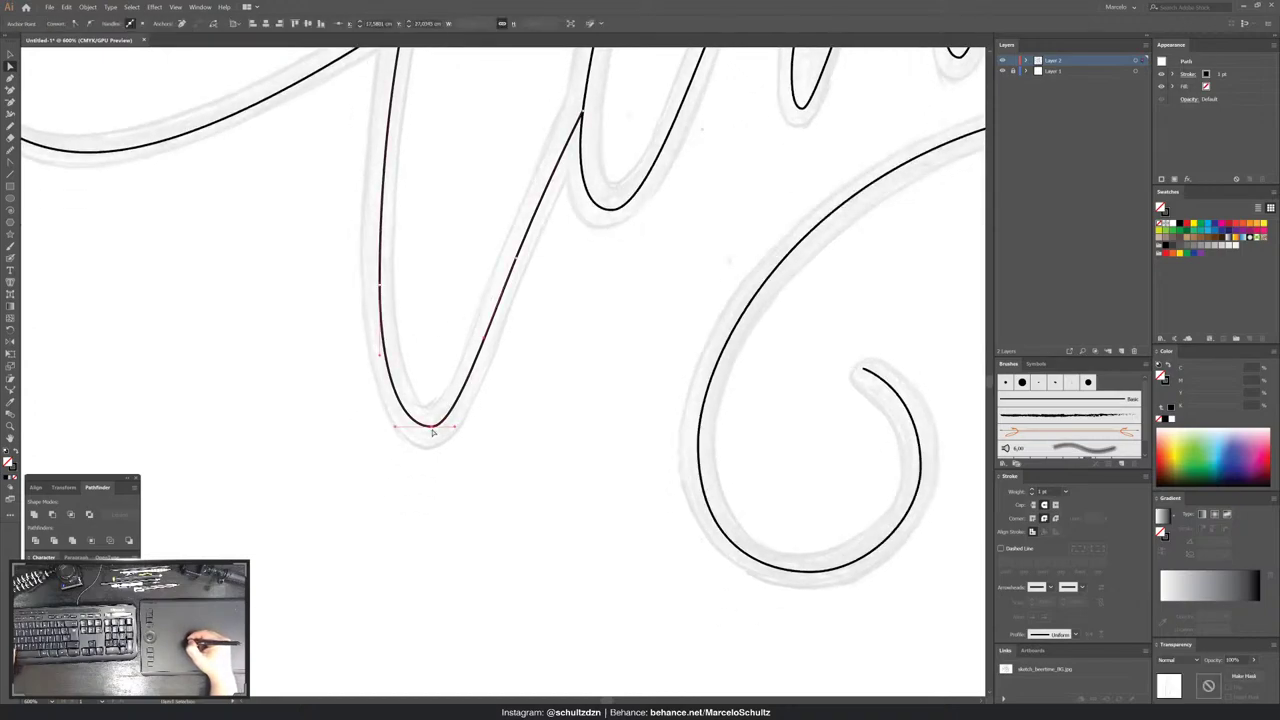
{"action": "left_click_drag", "start_coordinate": [433, 431], "coordinate": [431, 435]}
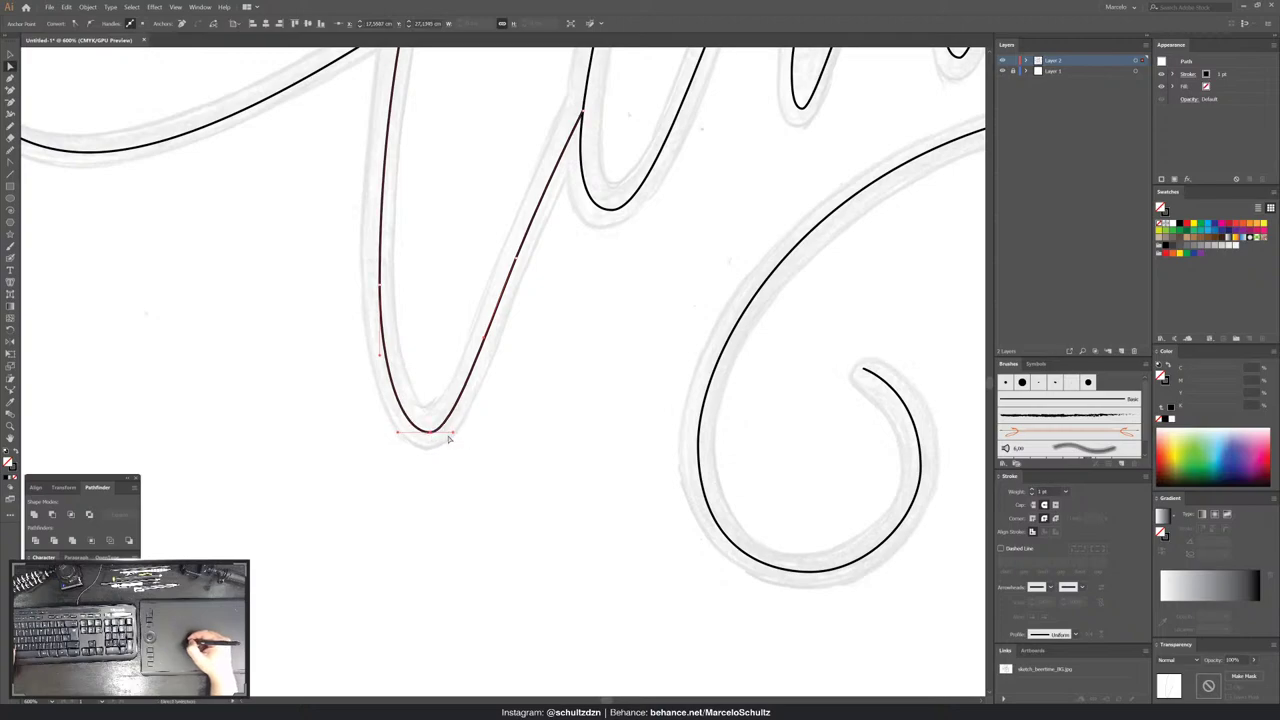
- Deselect, zoom out over the lettering, and select the 'time' stroke to inspect it
{"action": "left_click", "coordinate": [551, 306]}
{"action": "key", "text": "ctrl+minus"}
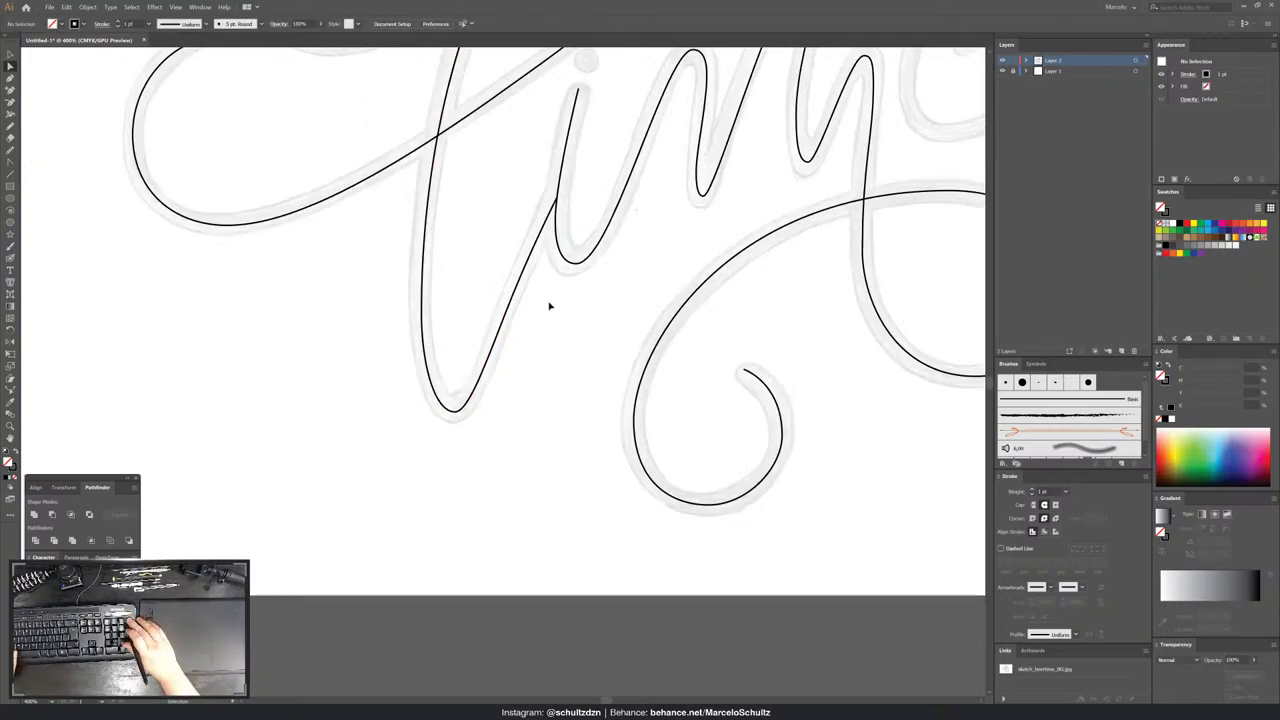
{"action": "scroll", "coordinate": [600, 300], "scroll_direction": "up", "scroll_amount": 5}
{"action": "scroll", "coordinate": [615, 302], "scroll_direction": "right", "scroll_amount": 3}
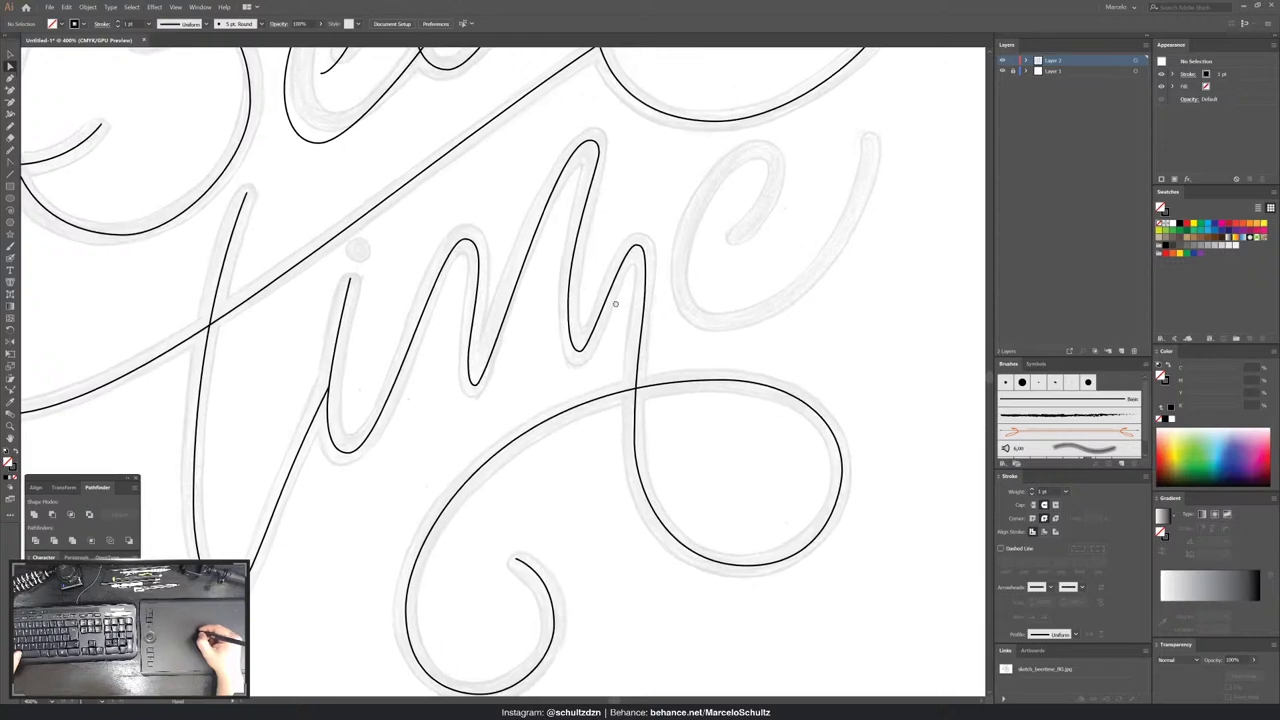
{"action": "scroll", "coordinate": [615, 302], "scroll_direction": "up", "scroll_amount": 3}
{"action": "left_click", "coordinate": [597, 212]}
{"action": "left_click", "coordinate": [629, 166]}
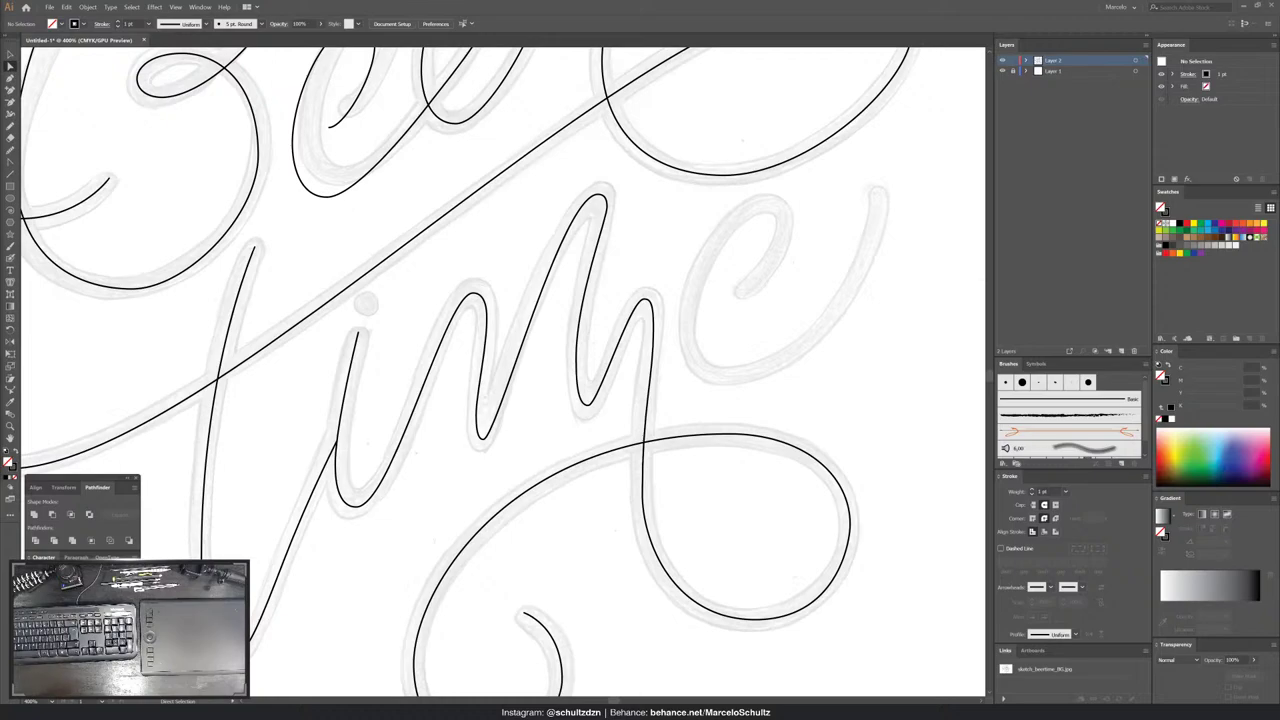
{"action": "left_click", "coordinate": [471, 401]}
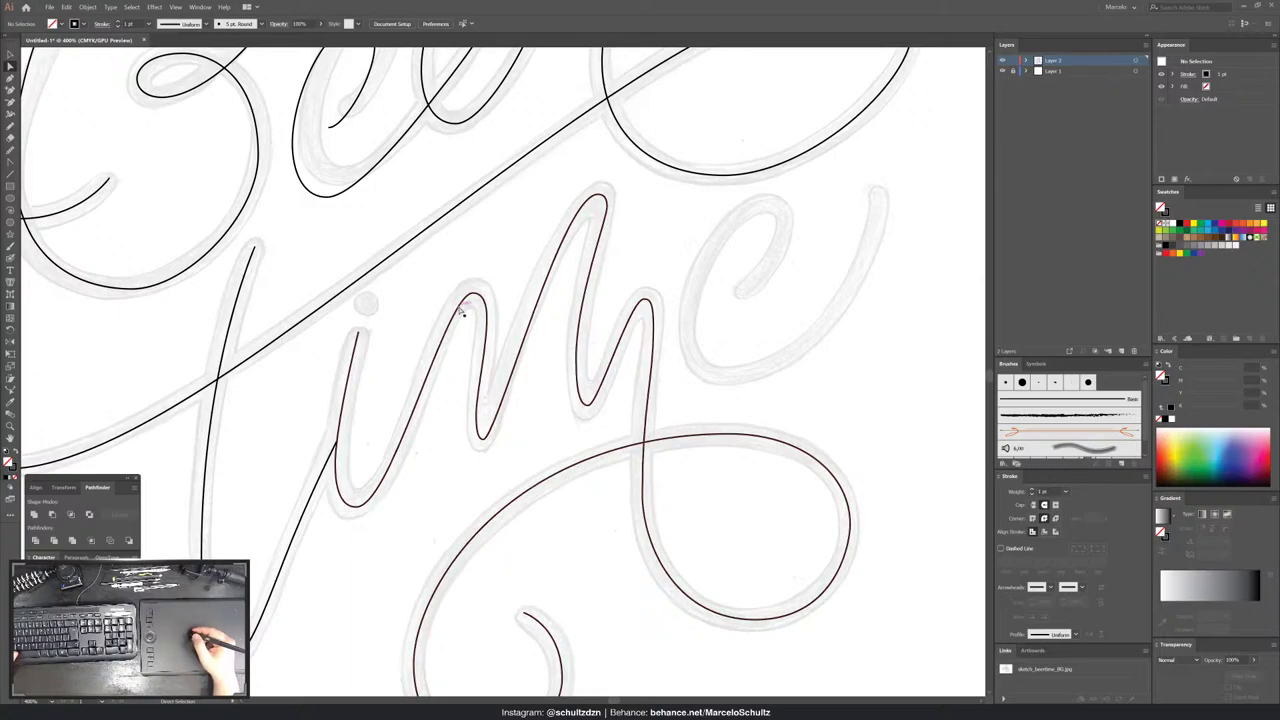
- Clear the selection and draw the final 'e' loop with a tail rising up and right
{"action": "left_click", "coordinate": [1137, 60]}
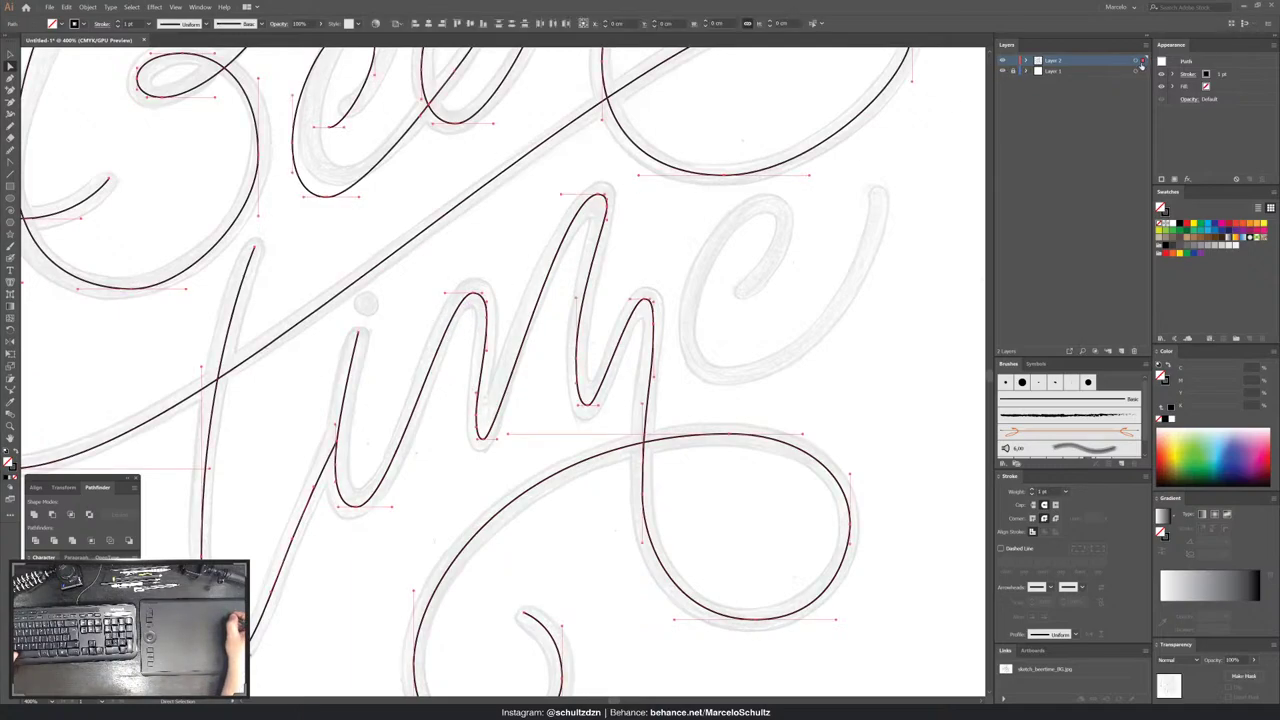
{"action": "scroll", "coordinate": [747, 228], "scroll_direction": "up", "scroll_amount": 5}
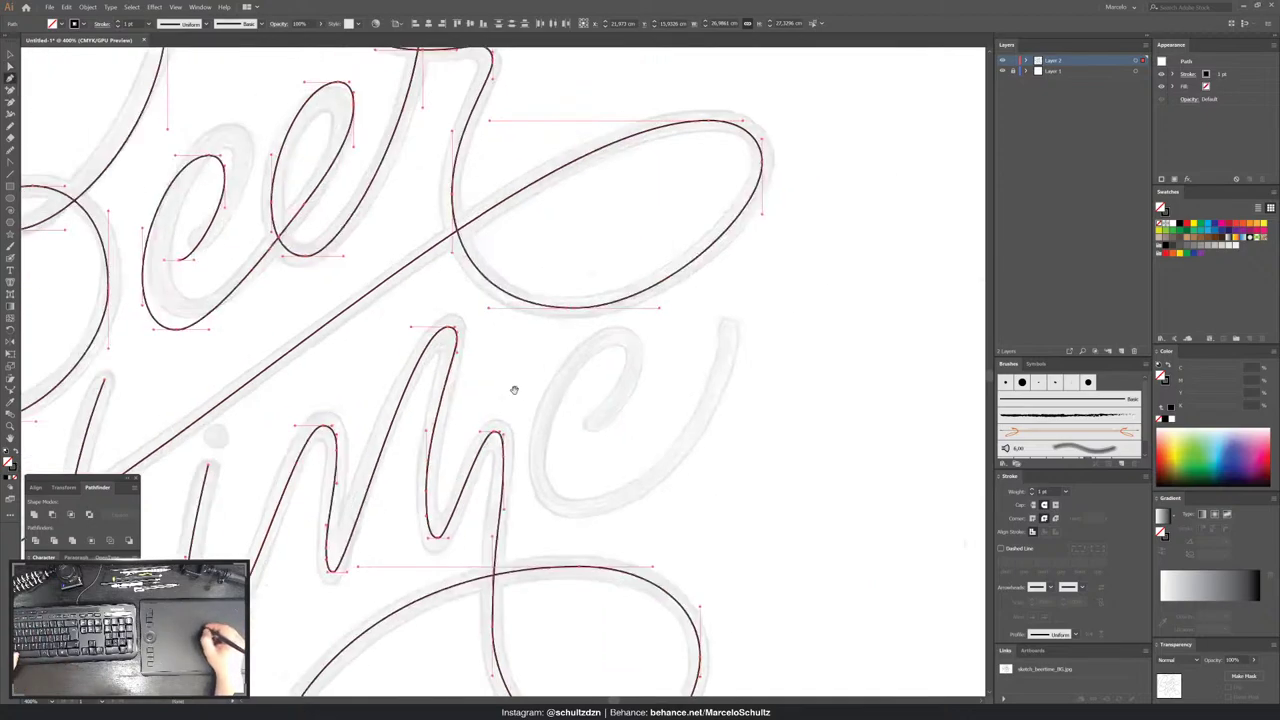
{"action": "scroll", "coordinate": [514, 389], "scroll_direction": "right", "scroll_amount": 5}
{"action": "key", "text": "ctrl+shift+a"}
{"action": "left_click_drag", "start_coordinate": [397, 392], "coordinate": [600, 486]}
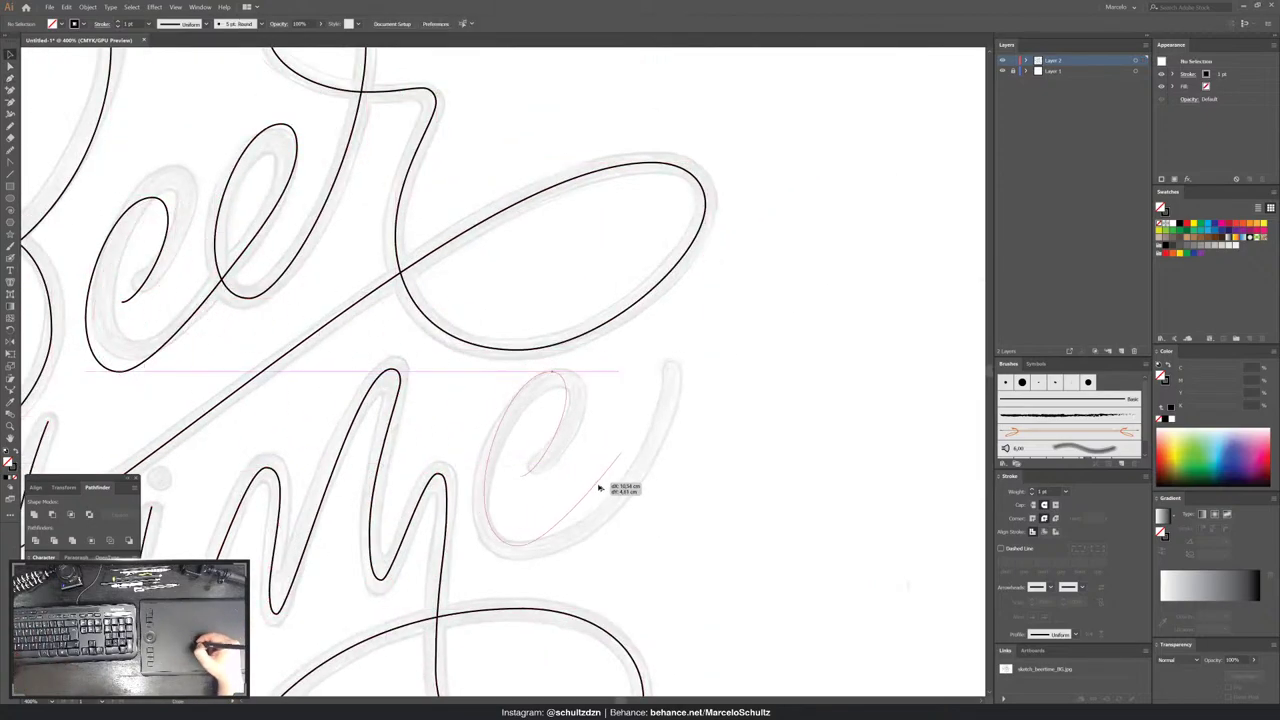
{"action": "left_click", "coordinate": [622, 461]}
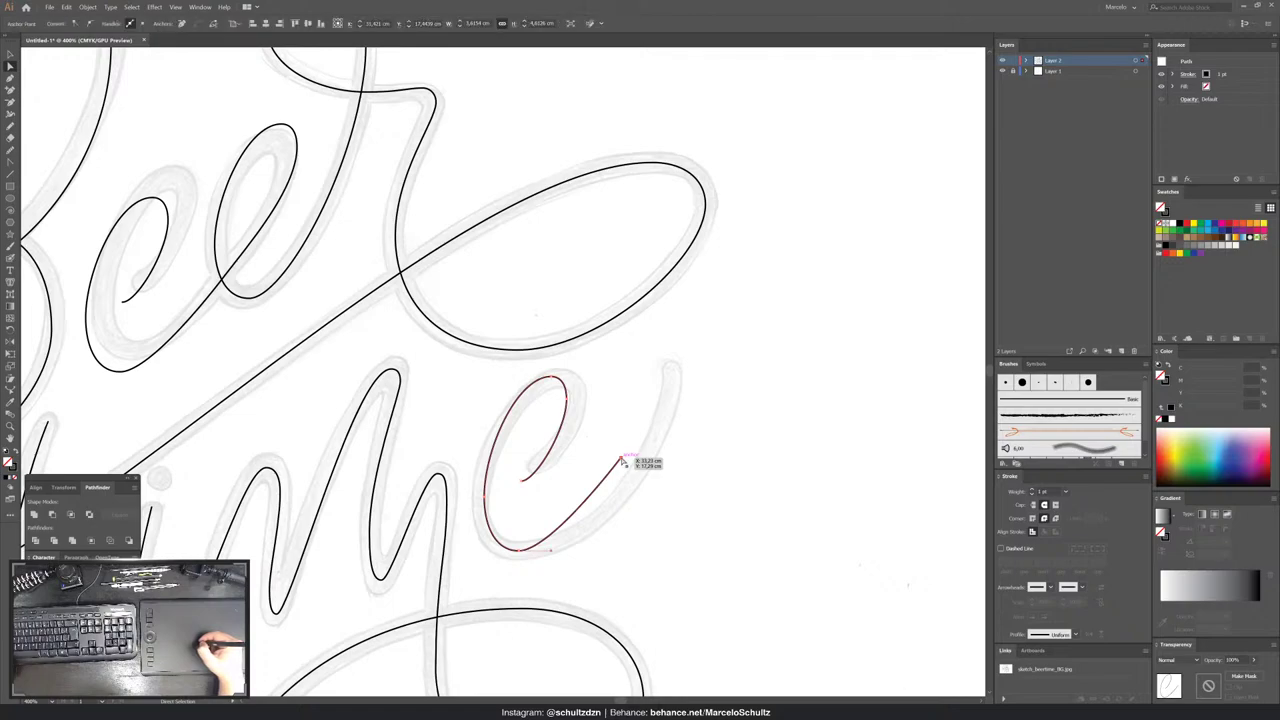
{"action": "left_click", "coordinate": [670, 371]}
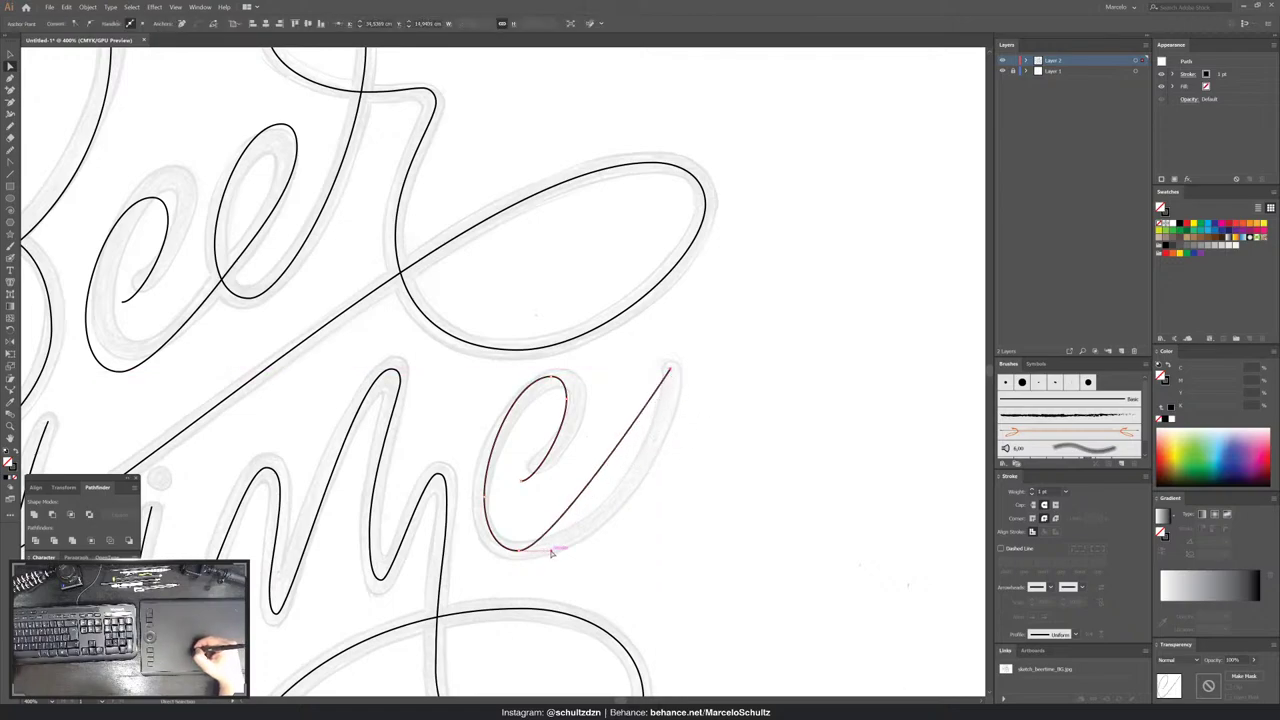
- Smooth the 'e' bottom into its tail, extend the tail's top, and tighten the handles
{"action": "left_click_drag", "start_coordinate": [550, 553], "coordinate": [643, 549]}
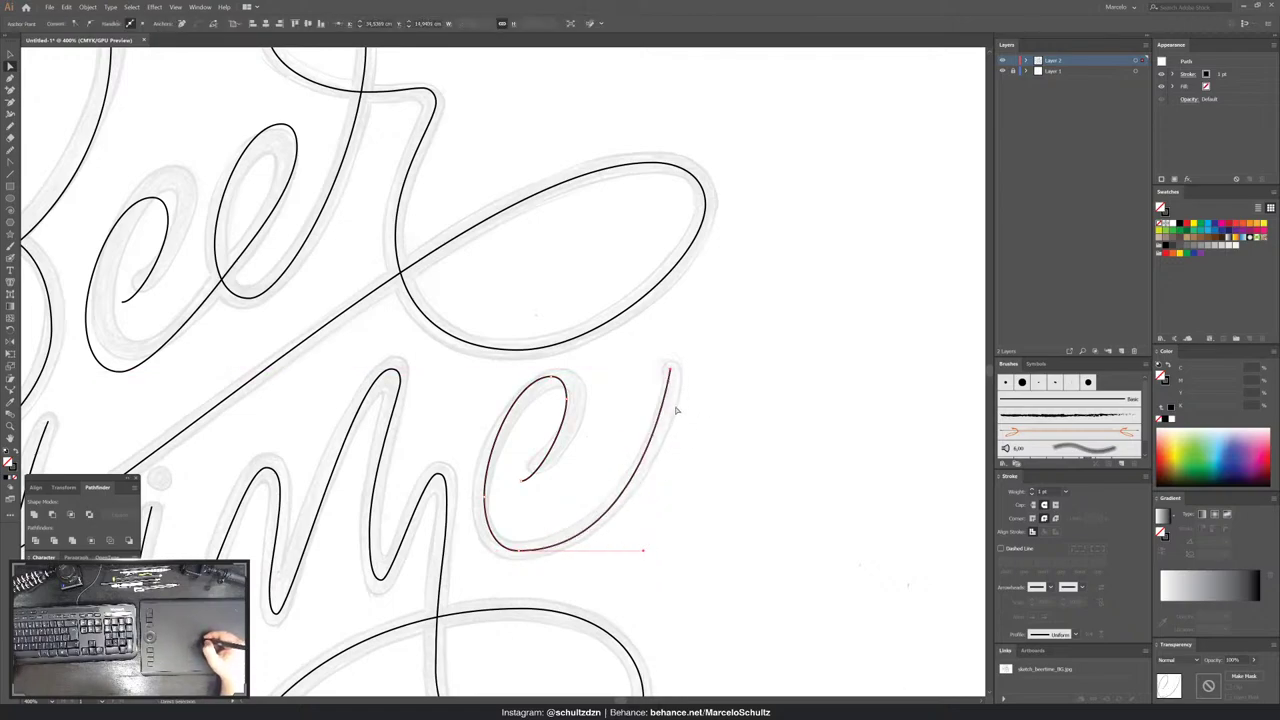
{"action": "key", "text": "p"}
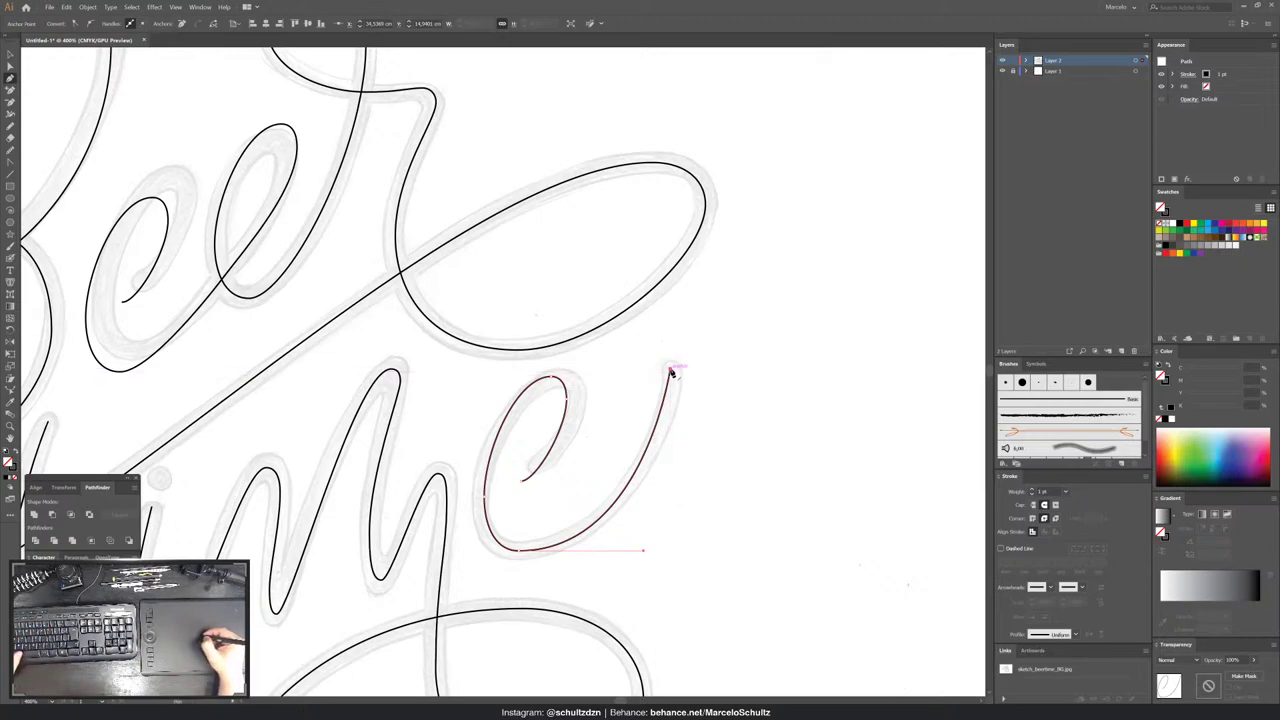
{"action": "left_click", "coordinate": [671, 349]}
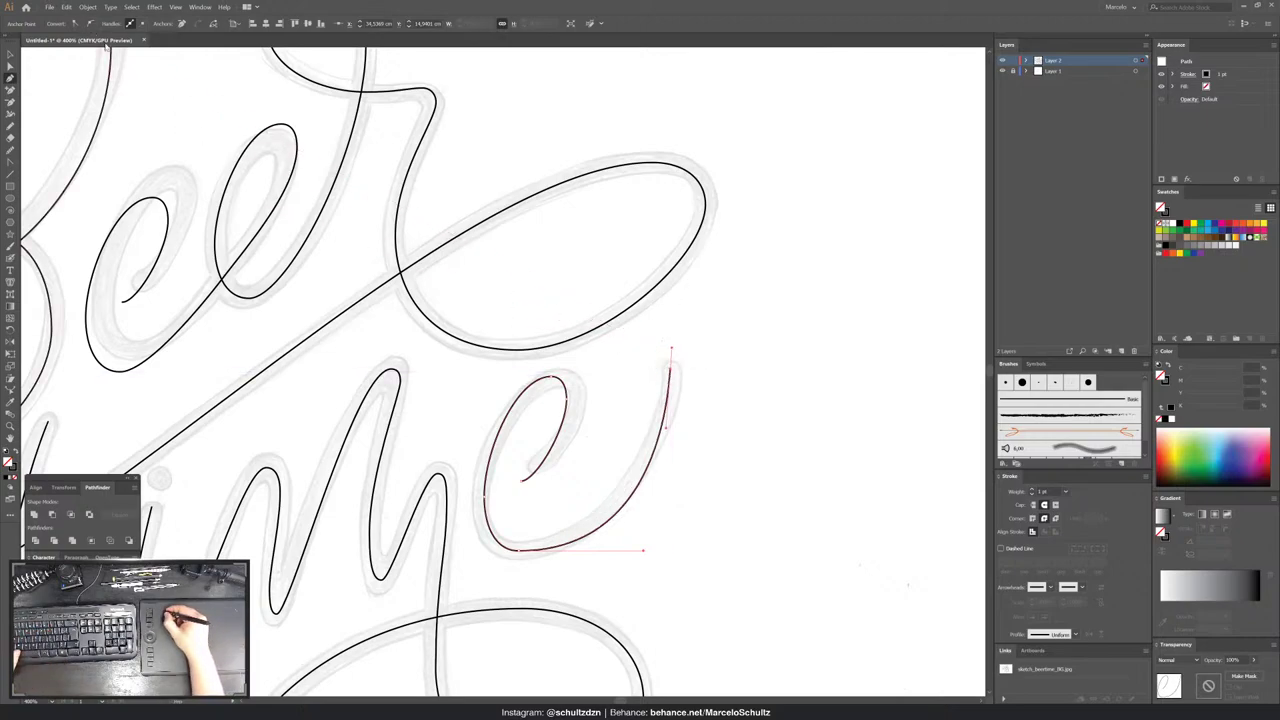
{"action": "key", "text": "a"}
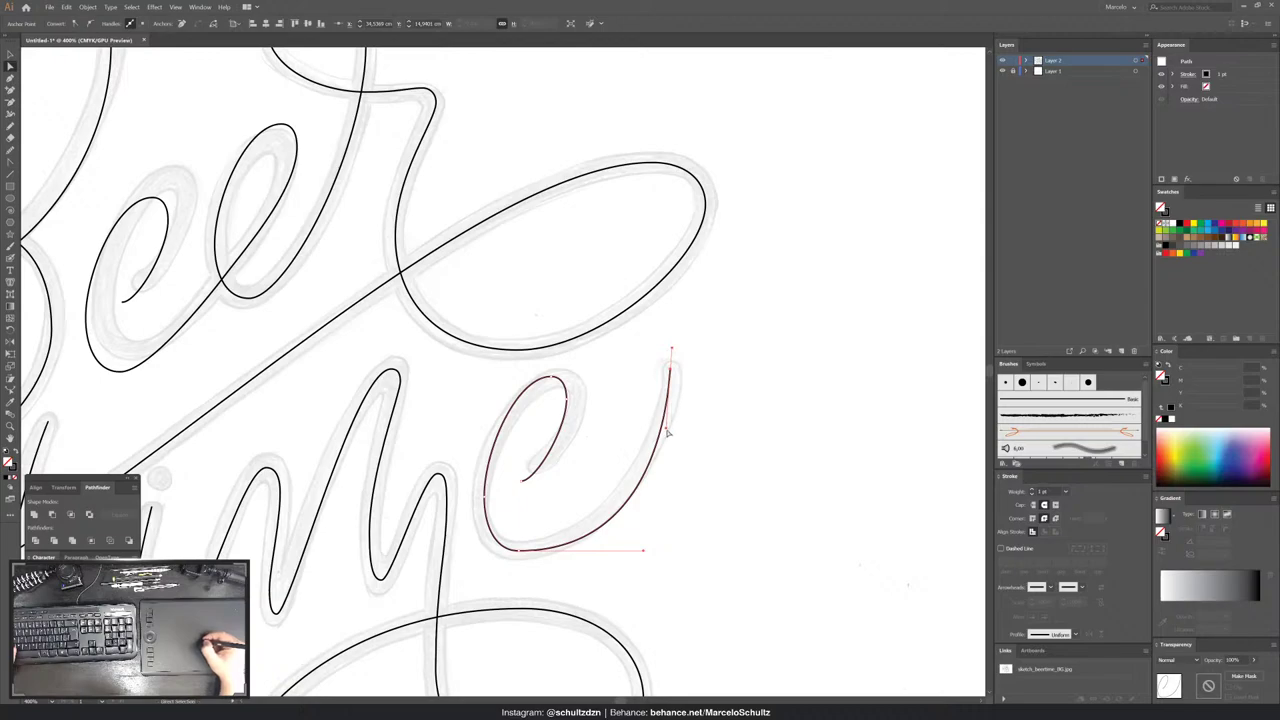
{"action": "left_click_drag", "start_coordinate": [668, 432], "coordinate": [668, 446]}
{"action": "left_click_drag", "start_coordinate": [644, 552], "coordinate": [611, 550]}
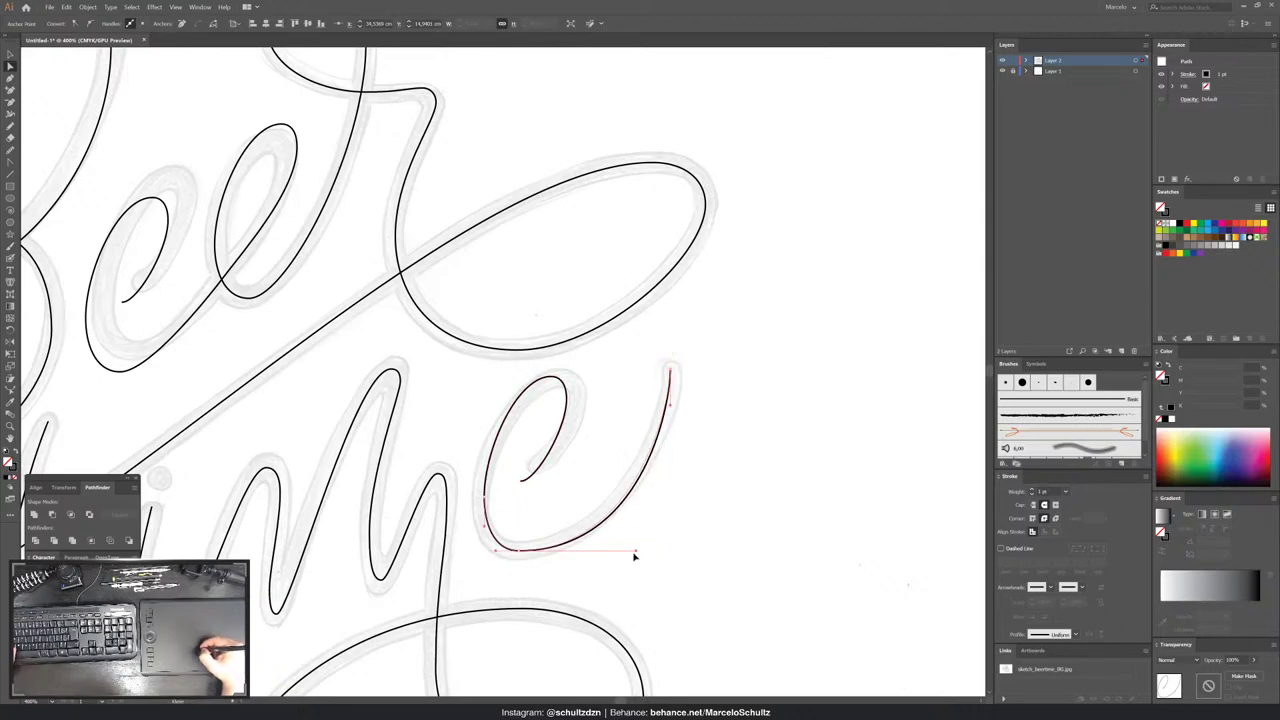
{"action": "left_click", "coordinate": [689, 423]}
- Zoom to fit the artboard and select all the traced lettering paths
{"action": "key", "text": "ctrl+minus"}
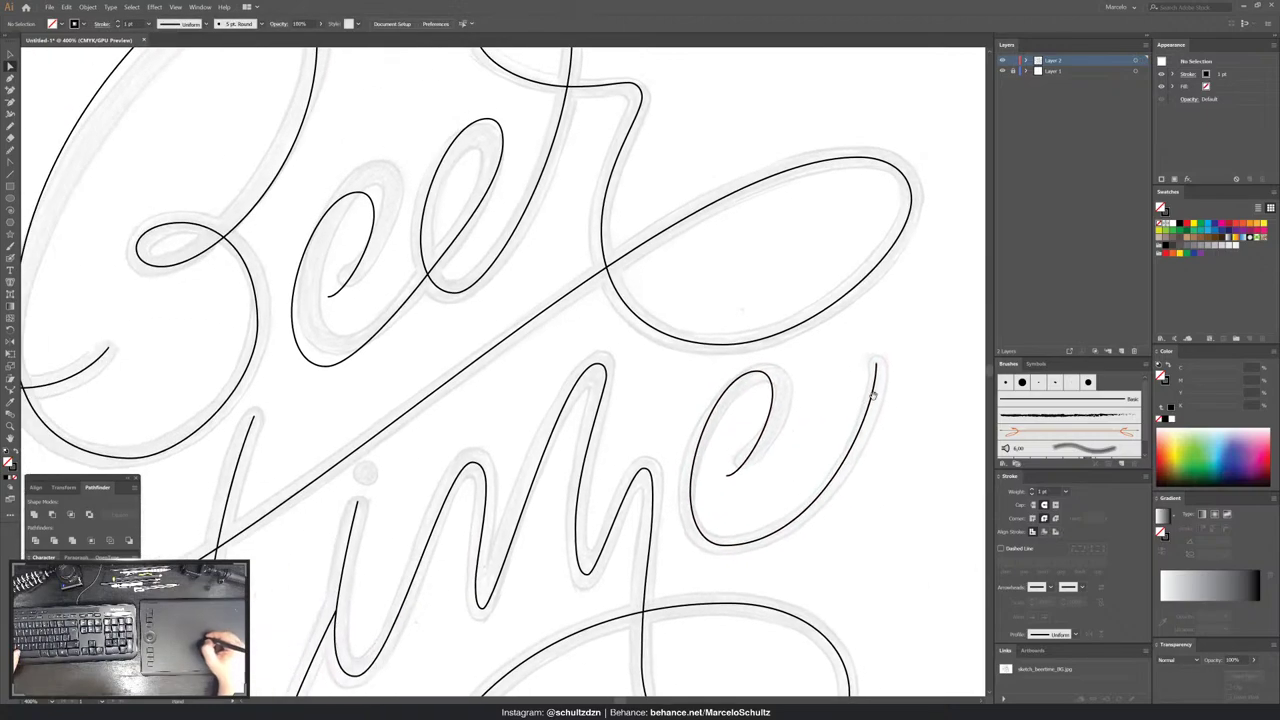
{"action": "key", "text": "ctrl+minus"}
{"action": "key", "text": "ctrl+minus"}
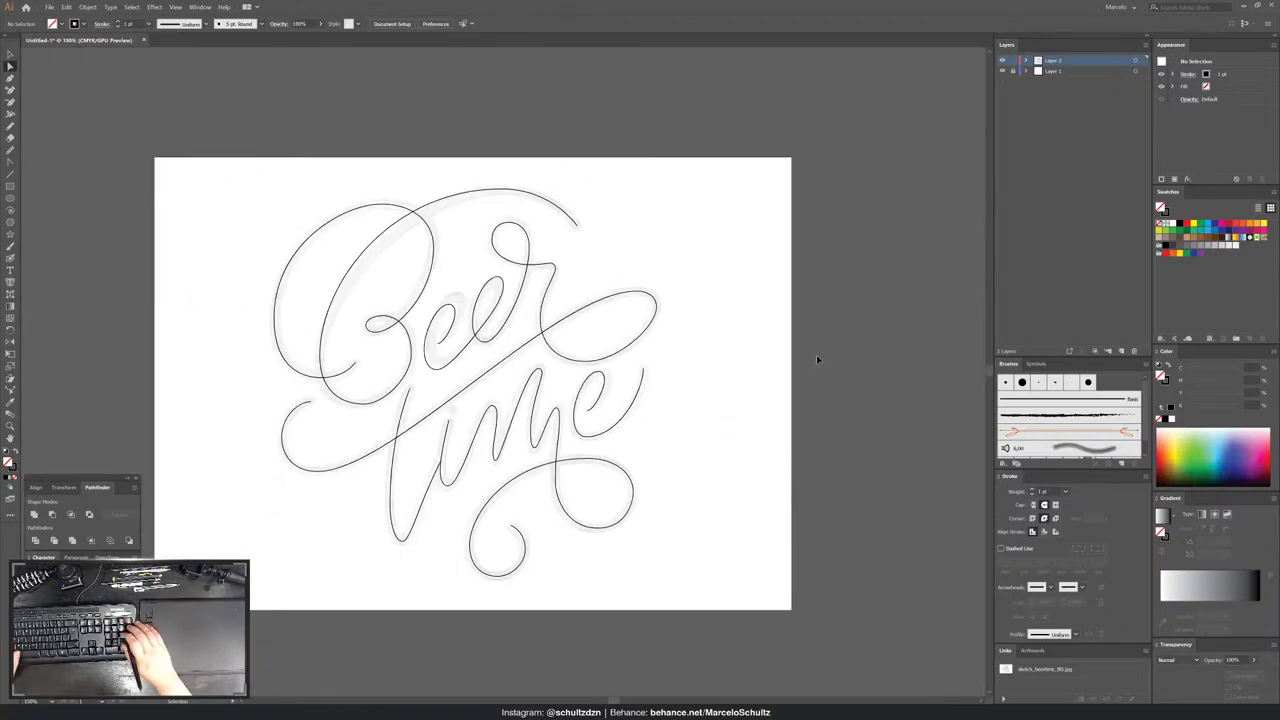
{"action": "key", "text": "ctrl+plus"}
{"action": "key", "text": "a"}
{"action": "key", "text": "ctrl+a"}
{"action": "key", "text": "v"}
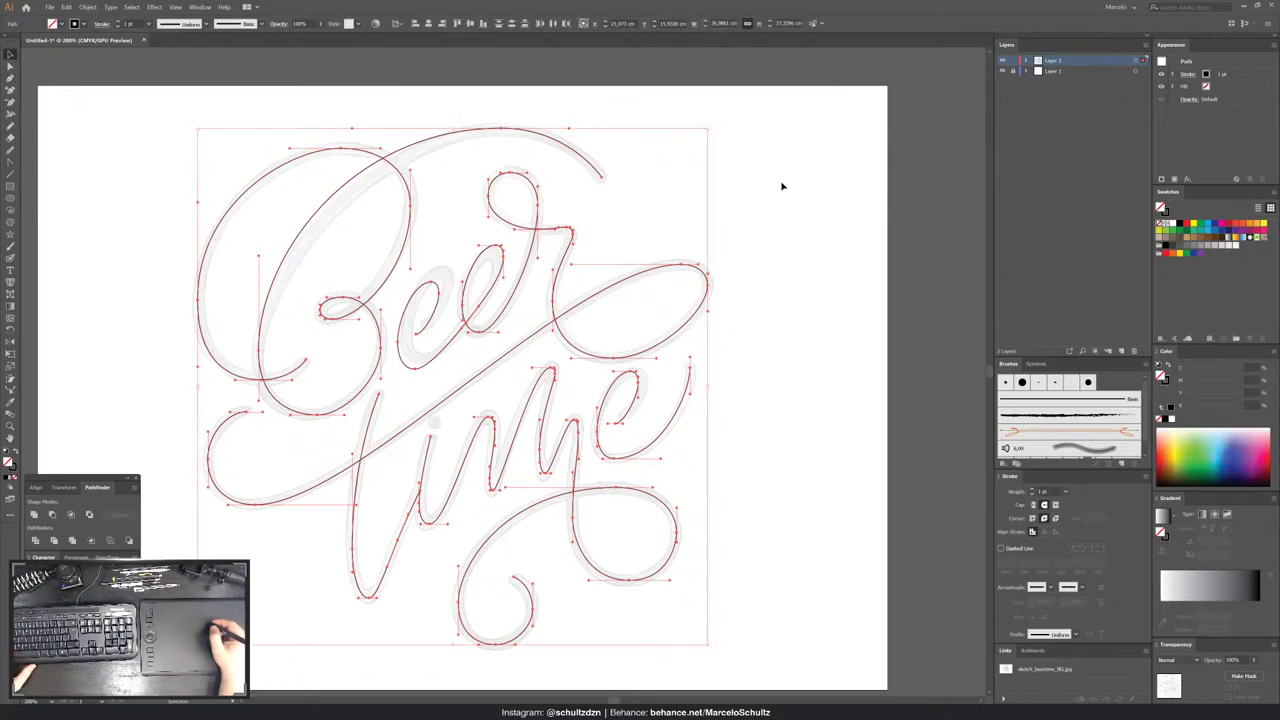
{"action": "key", "text": "a"}
{"action": "key", "text": "v"}
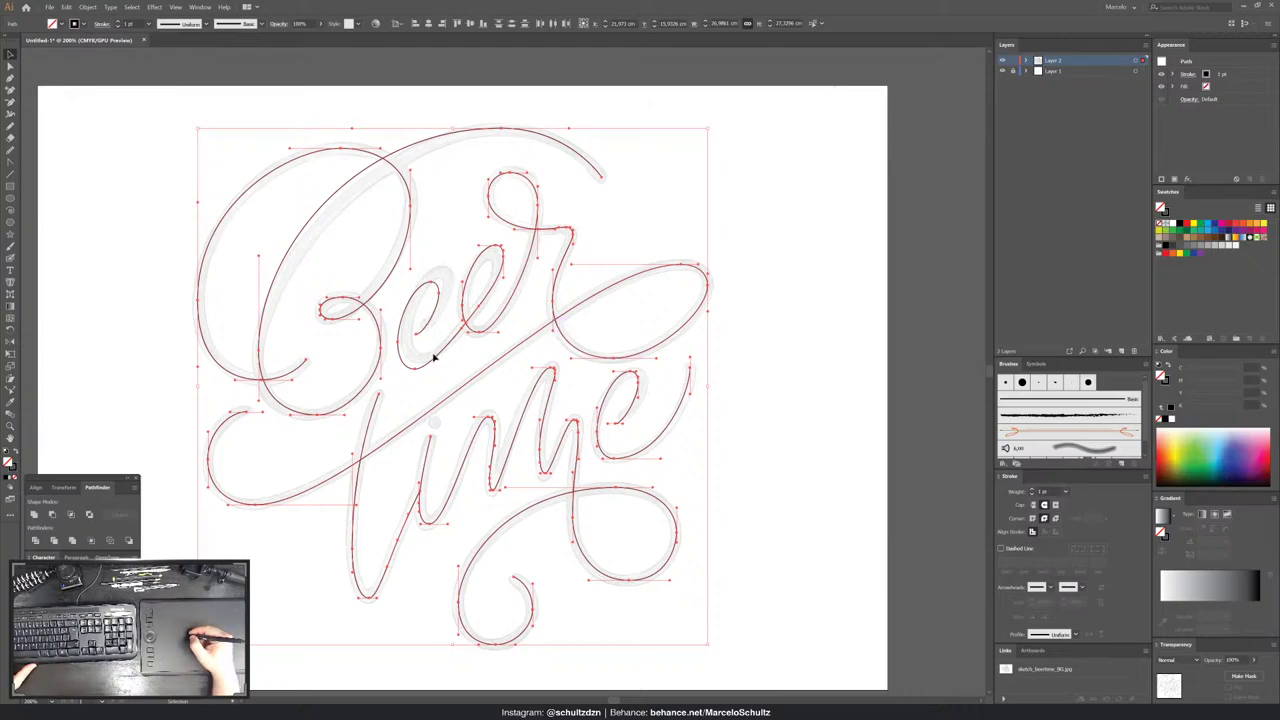
{"action": "key", "text": "a"}
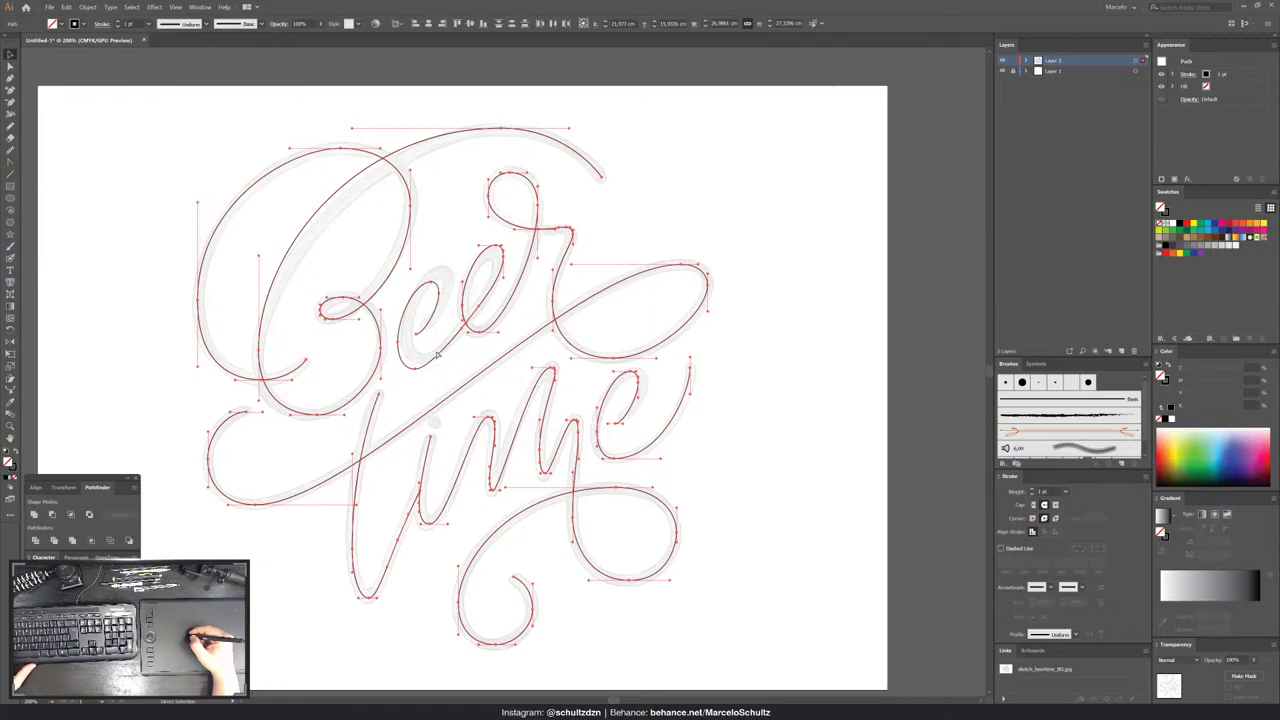
{"action": "key", "text": "v"}
{"action": "key", "text": "a"}
{"action": "key", "text": "v"}
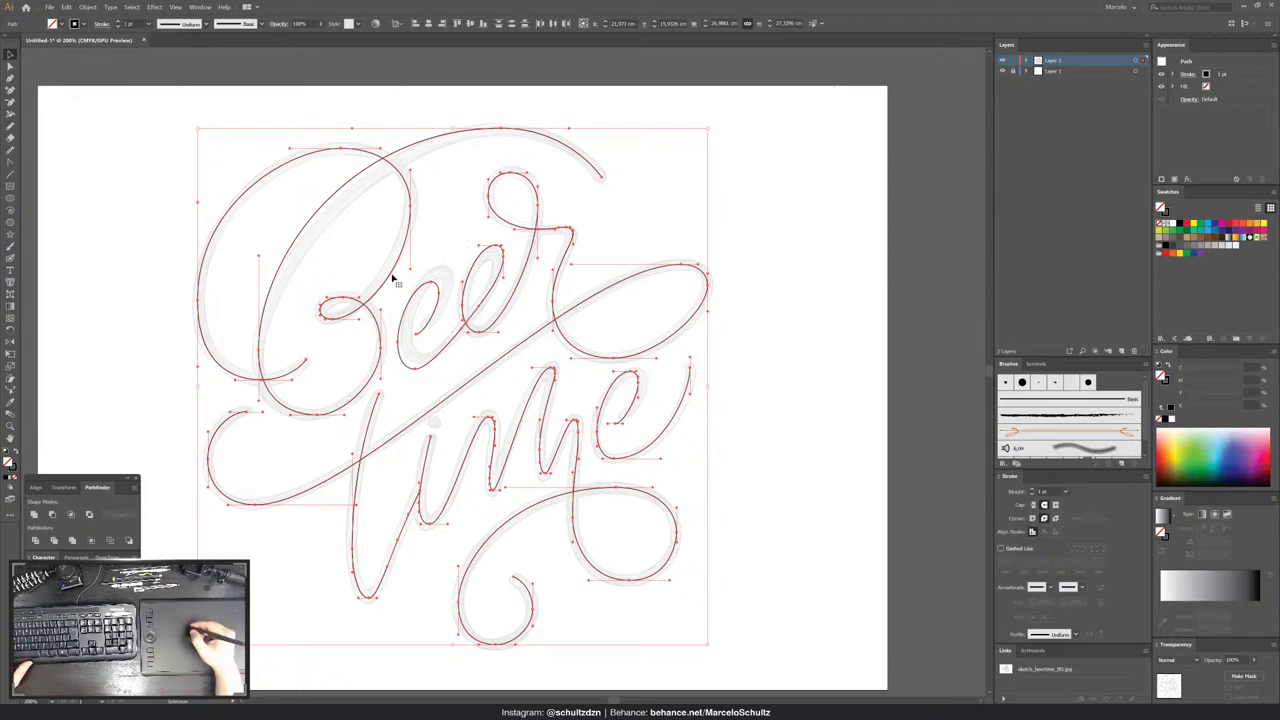
- Add a new layer above the lettering and deselect the paths
{"action": "mouse_move", "coordinate": [444, 329]}
{"action": "left_mouse_down"}
{"action": "mouse_move", "coordinate": [462, 301]}
{"action": "mouse_move", "coordinate": [500, 311]}
{"action": "left_mouse_up"}
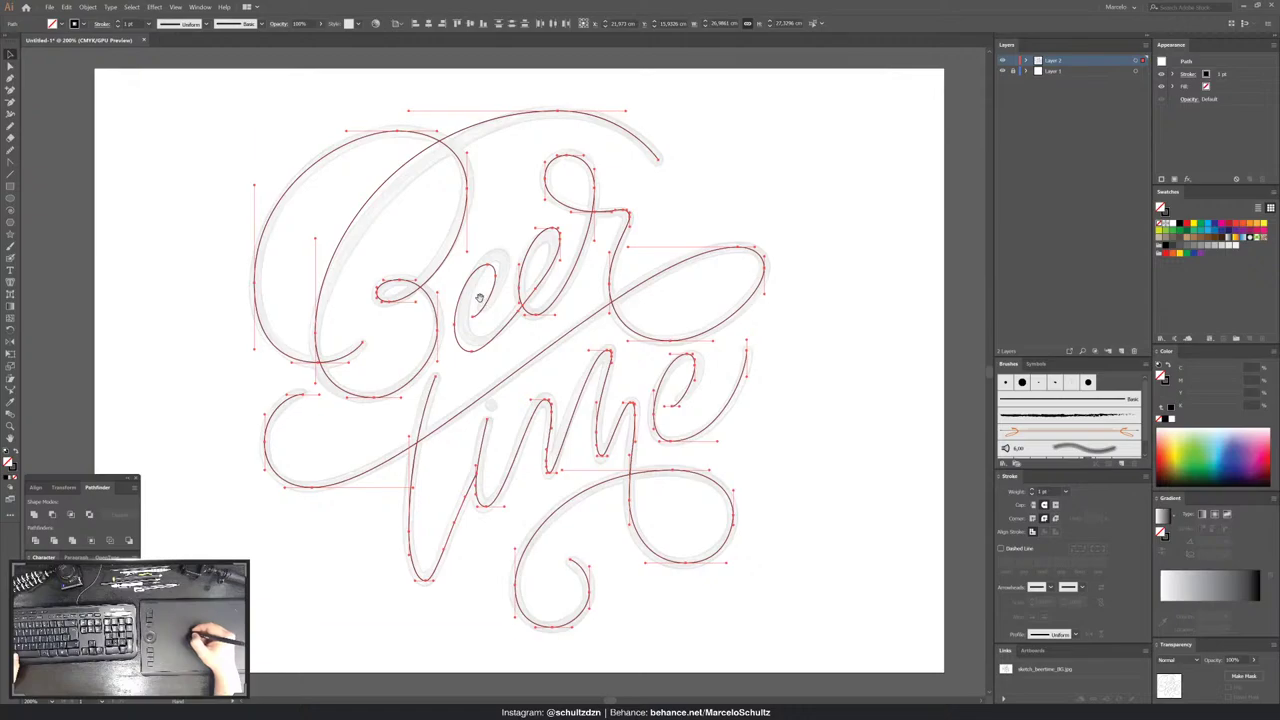
{"action": "left_click", "coordinate": [1121, 351]}
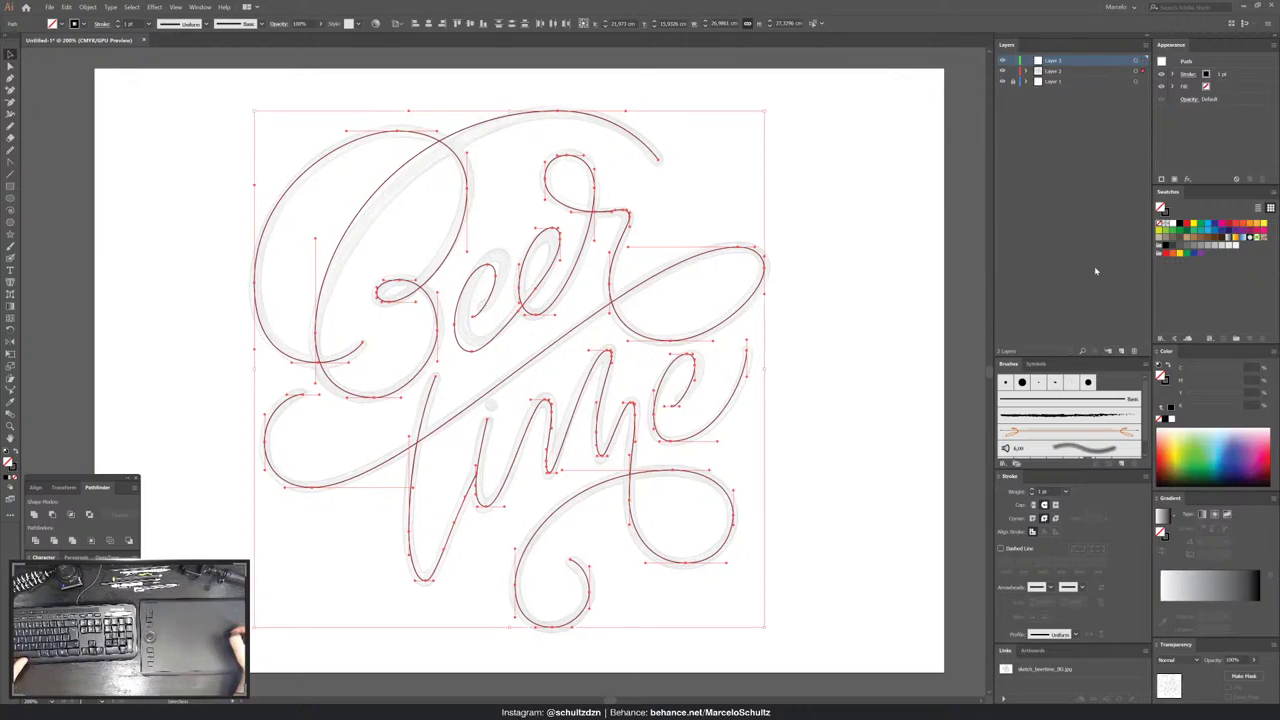
{"action": "left_click", "coordinate": [1002, 73]}
- Hide the traced layer, paste the lettering in front on the new layer, and set its stroke weight to 12 pt
{"action": "left_click", "coordinate": [1003, 72]}
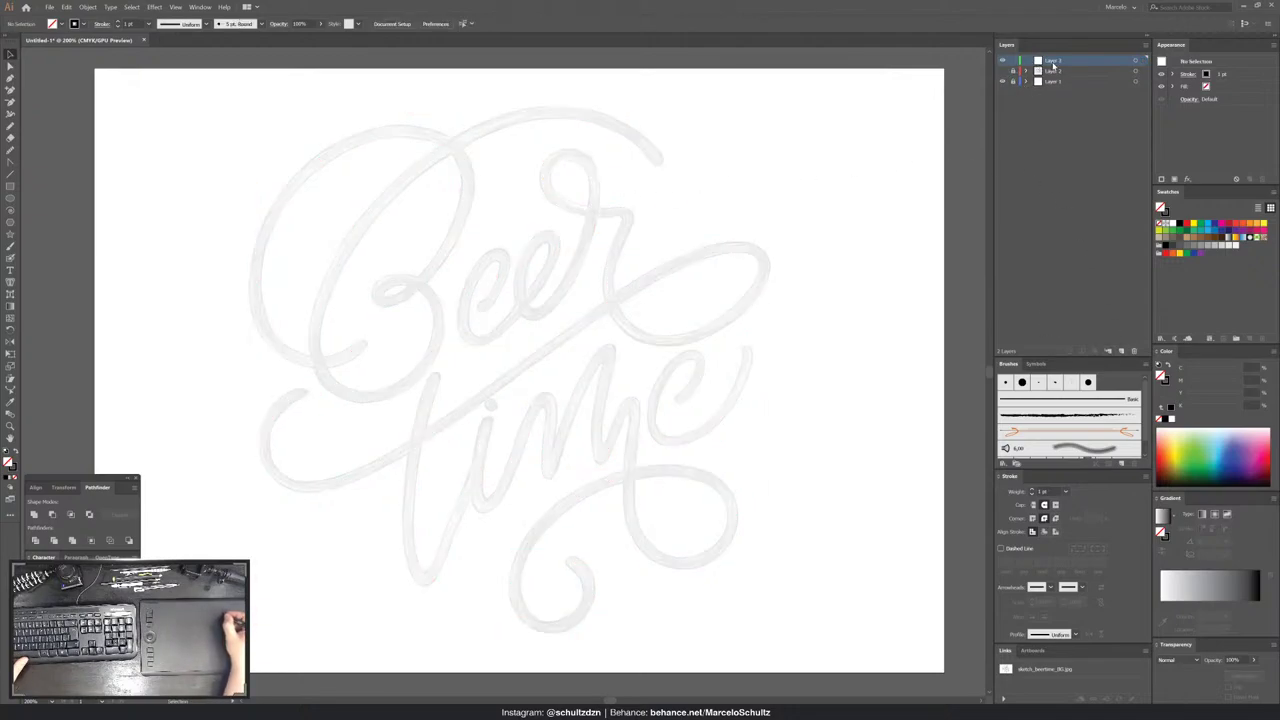
{"action": "key", "text": "ctrl+f"}
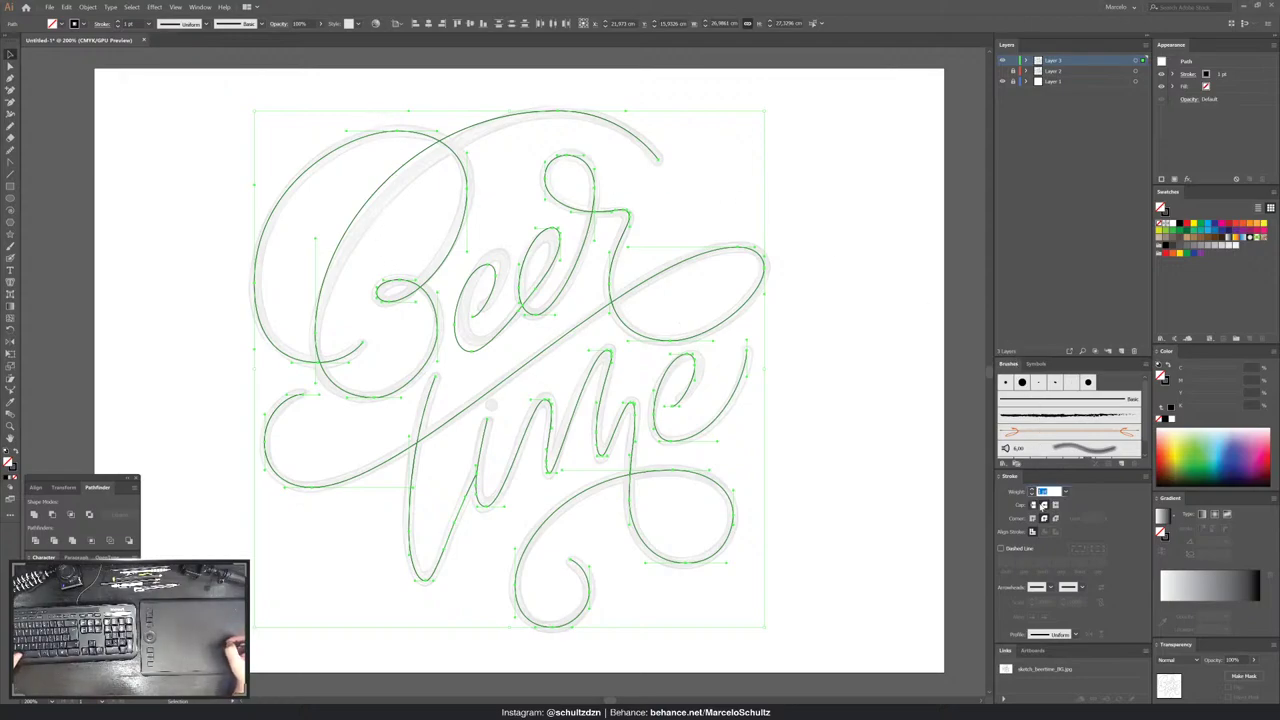
{"action": "left_click", "coordinate": [1042, 491]}
{"action": "key", "text": "Up"}
{"action": "key", "text": "Up"}
{"action": "key", "text": "Up"}
{"action": "key", "text": "Up"}
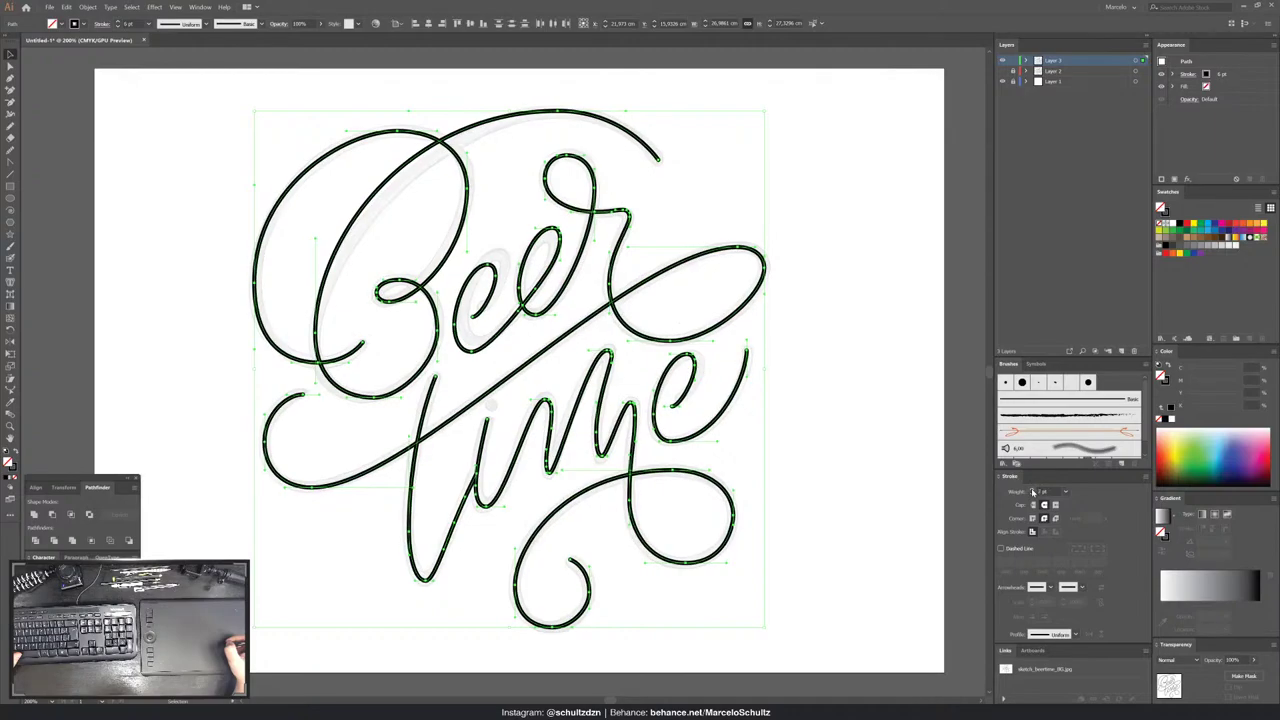
{"action": "key", "text": "Up"}
{"action": "key", "text": "Up"}
{"action": "key", "text": "Up"}
{"action": "key", "text": "Up"}
{"action": "key", "text": "Up"}
{"action": "key", "text": "Up"}
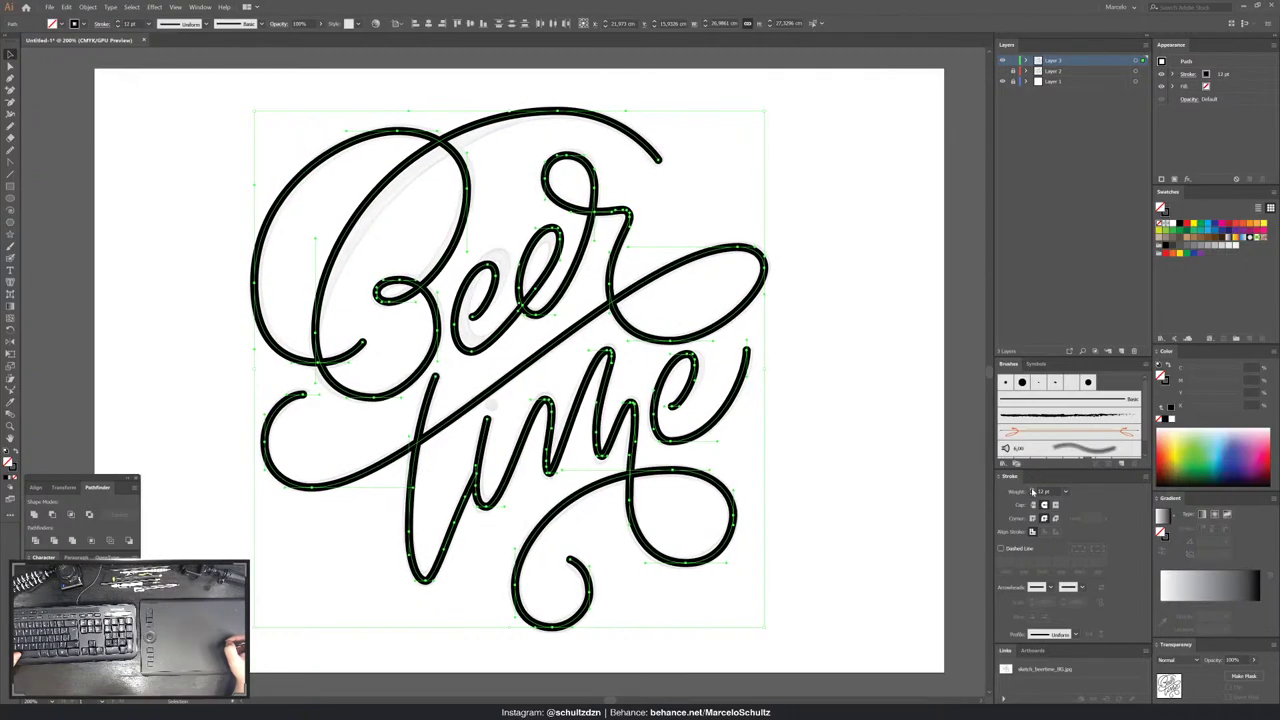
{"action": "key", "text": "Up"}
{"action": "key", "text": "Up"}
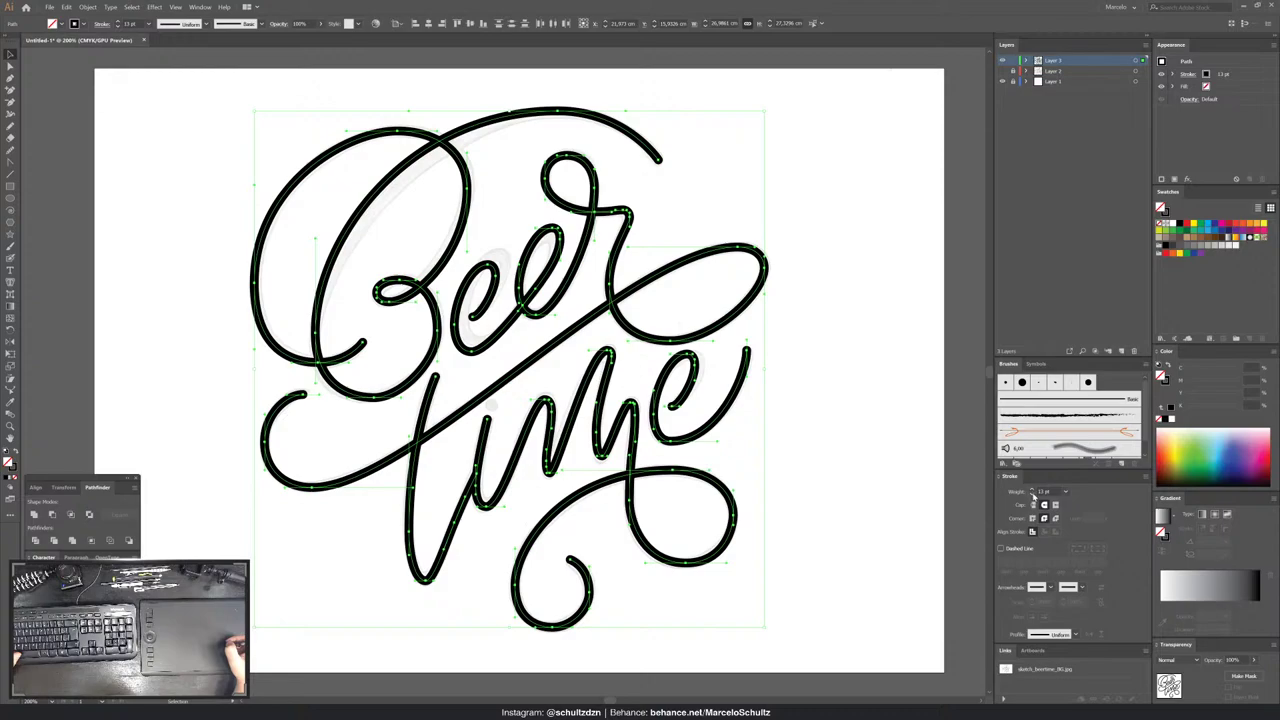
{"action": "key", "text": "Down"}
- Add a new layer above Layer 2 and try, then undo, a Paintbrush test stroke
{"action": "key", "text": "ctrl+shift+a"}
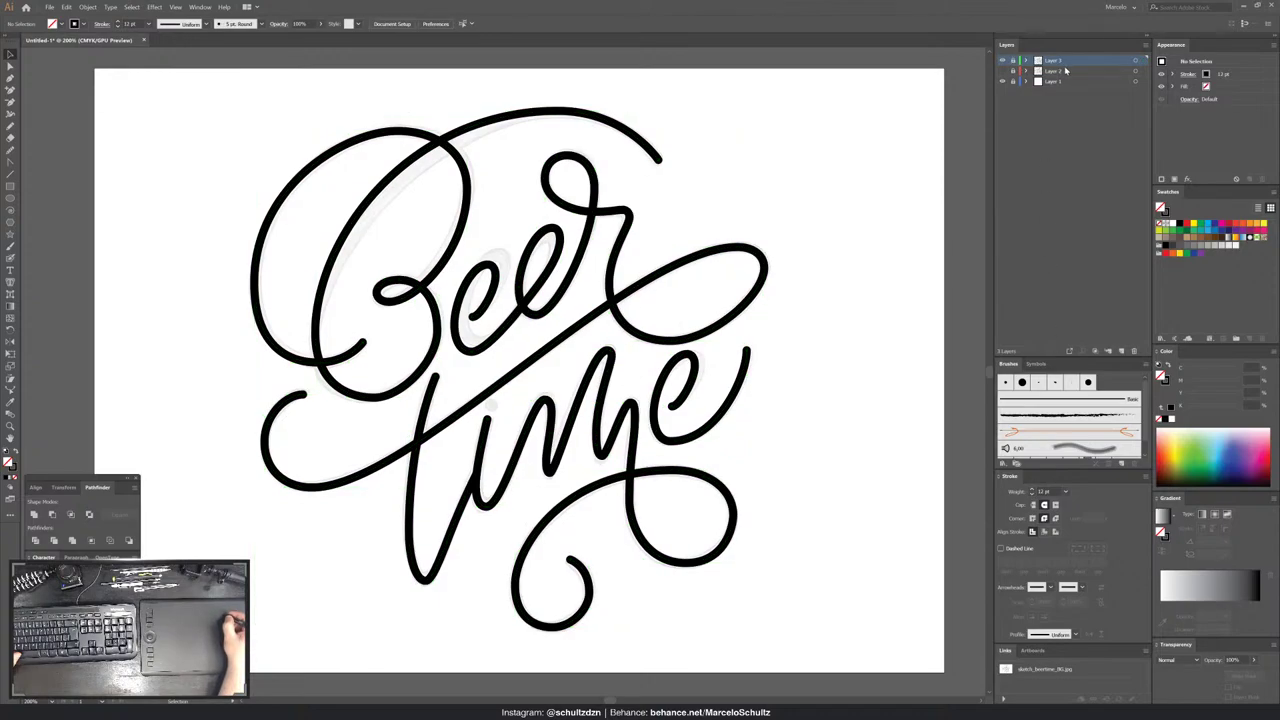
{"action": "left_click", "coordinate": [1066, 70]}
{"action": "left_click", "coordinate": [1120, 351]}
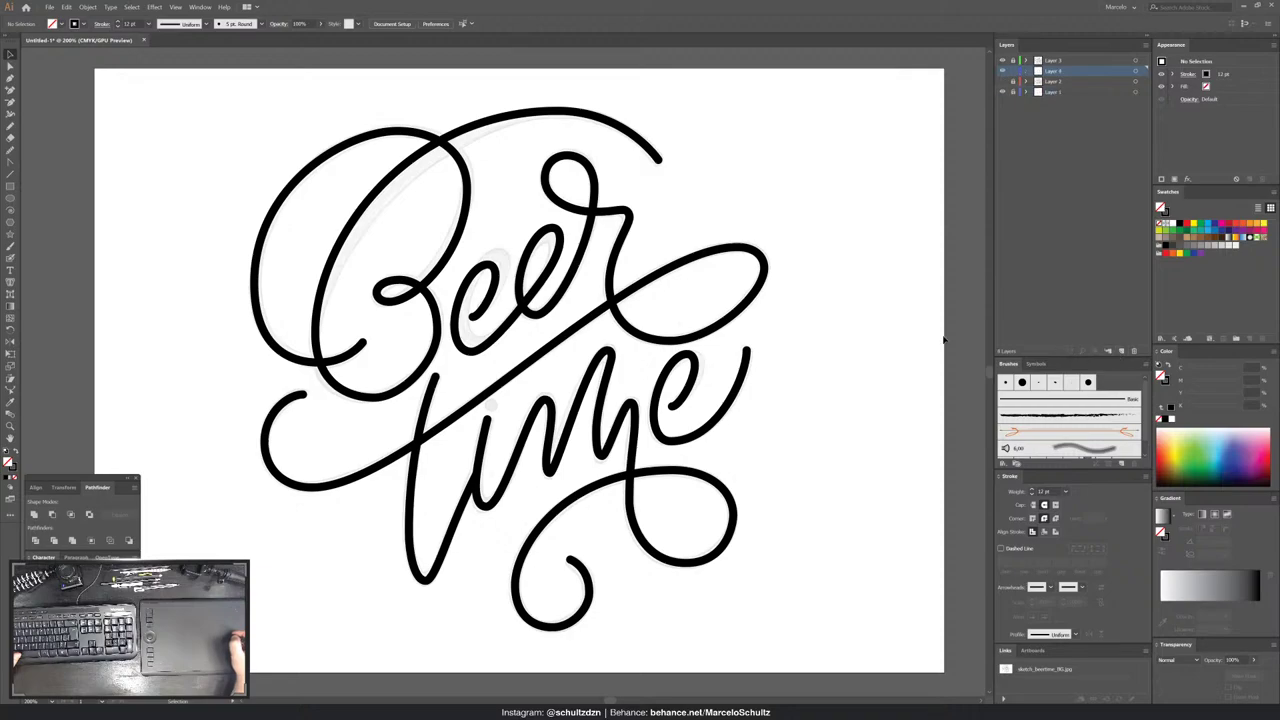
{"action": "key", "text": "b"}
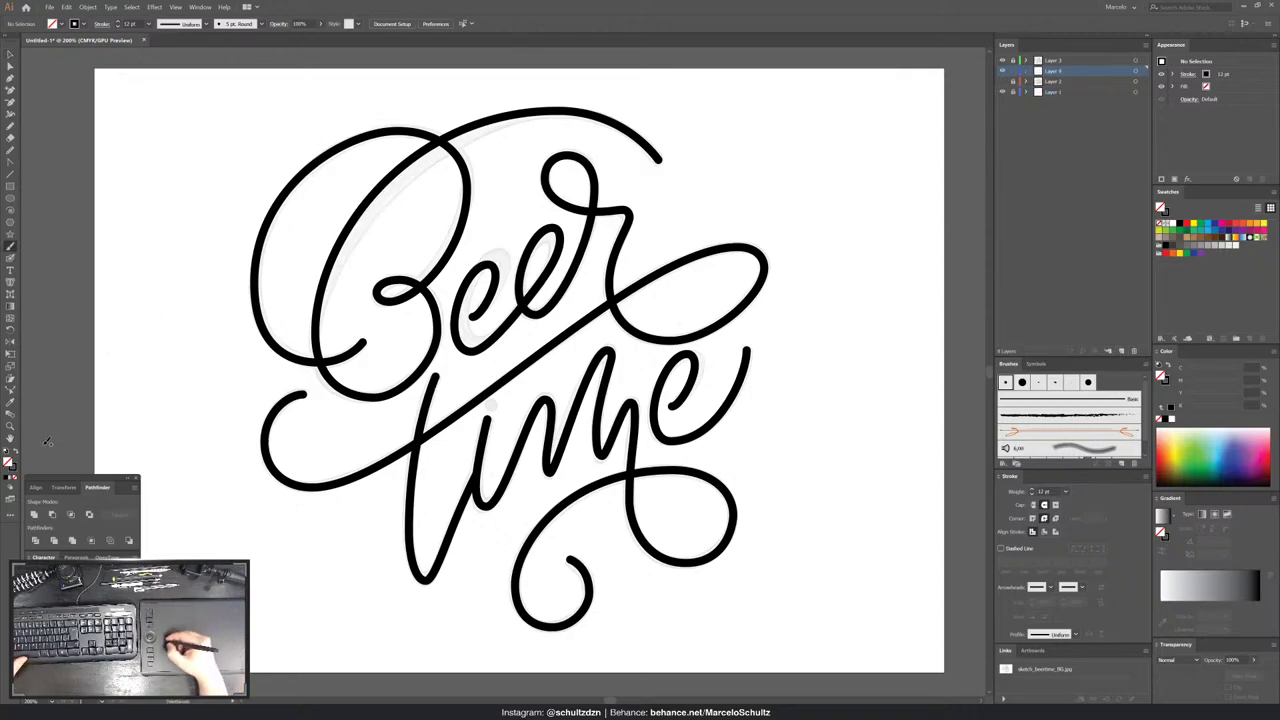
{"action": "key", "text": "x"}
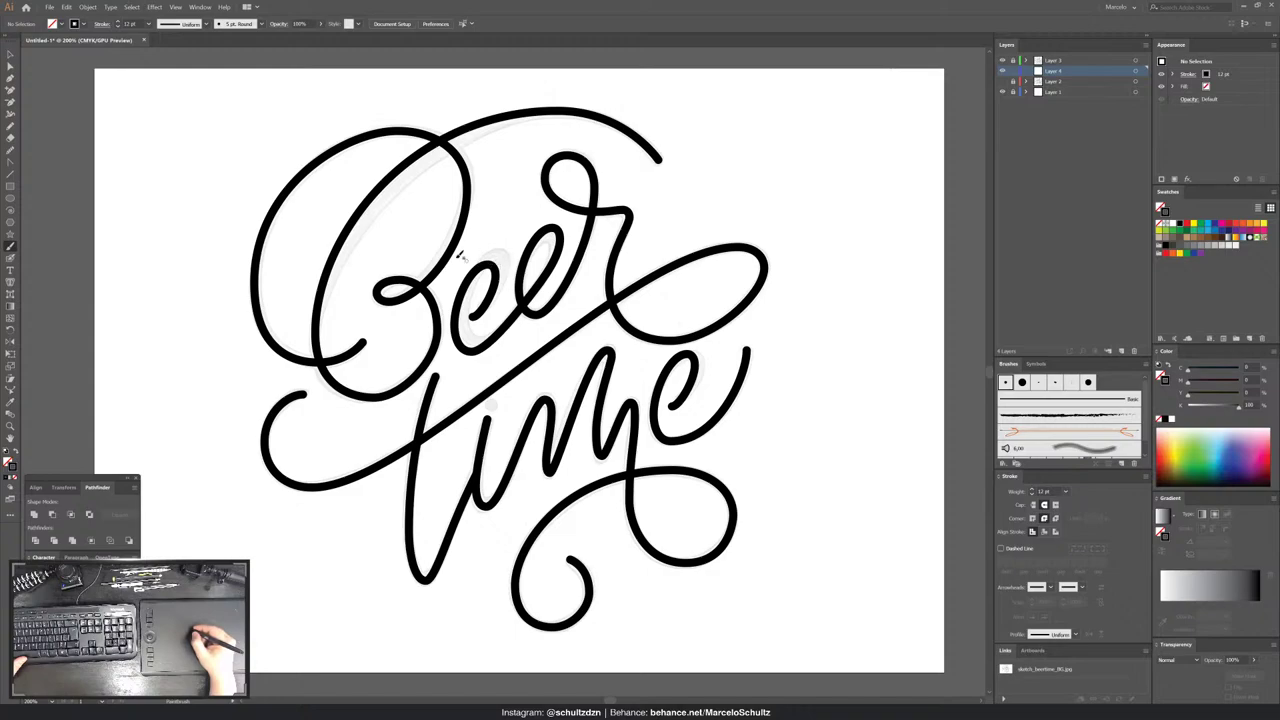
{"action": "left_click_drag", "start_coordinate": [366, 250], "coordinate": [440, 200]}
{"action": "key", "text": "ctrl+z"}
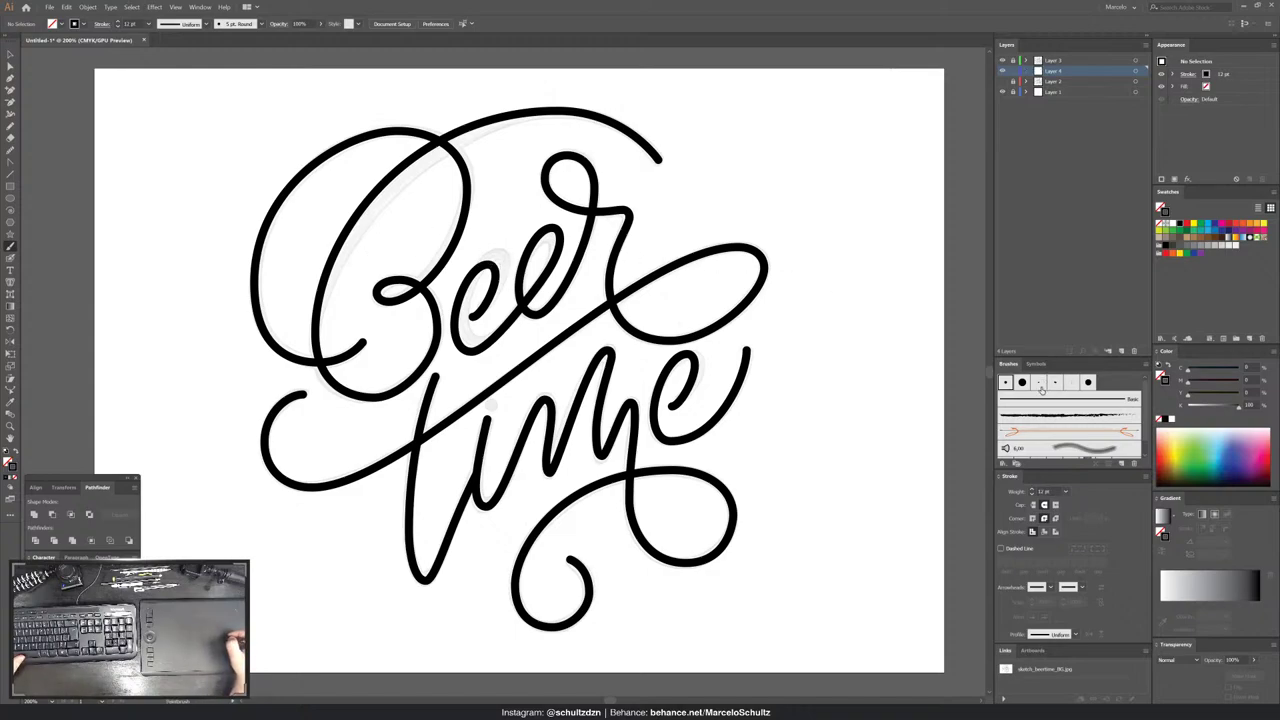
- Create a calligraphic brush of size 9 pt, pressure-controlled with 9 pt variation, and test it
{"action": "left_click", "coordinate": [1120, 463]}
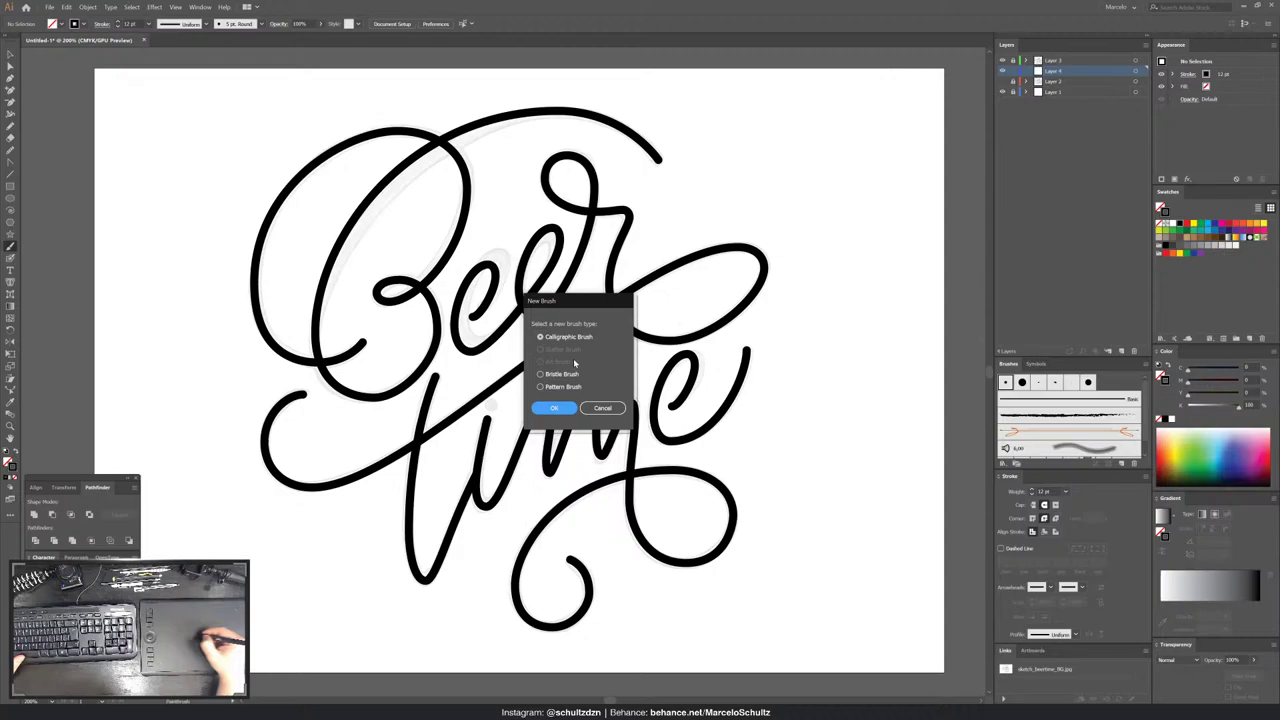
{"action": "left_click", "coordinate": [556, 408]}
{"action": "left_click_drag", "start_coordinate": [767, 266], "coordinate": [744, 273]}
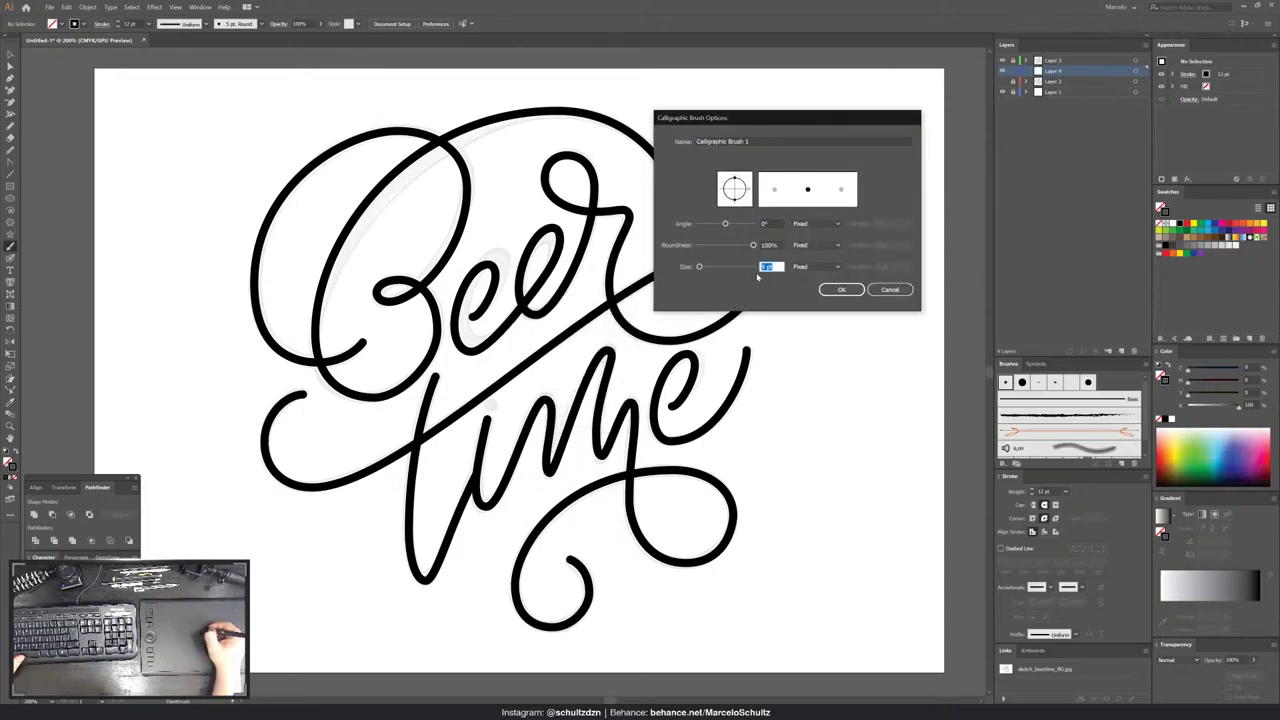
{"action": "left_click", "coordinate": [815, 267]}
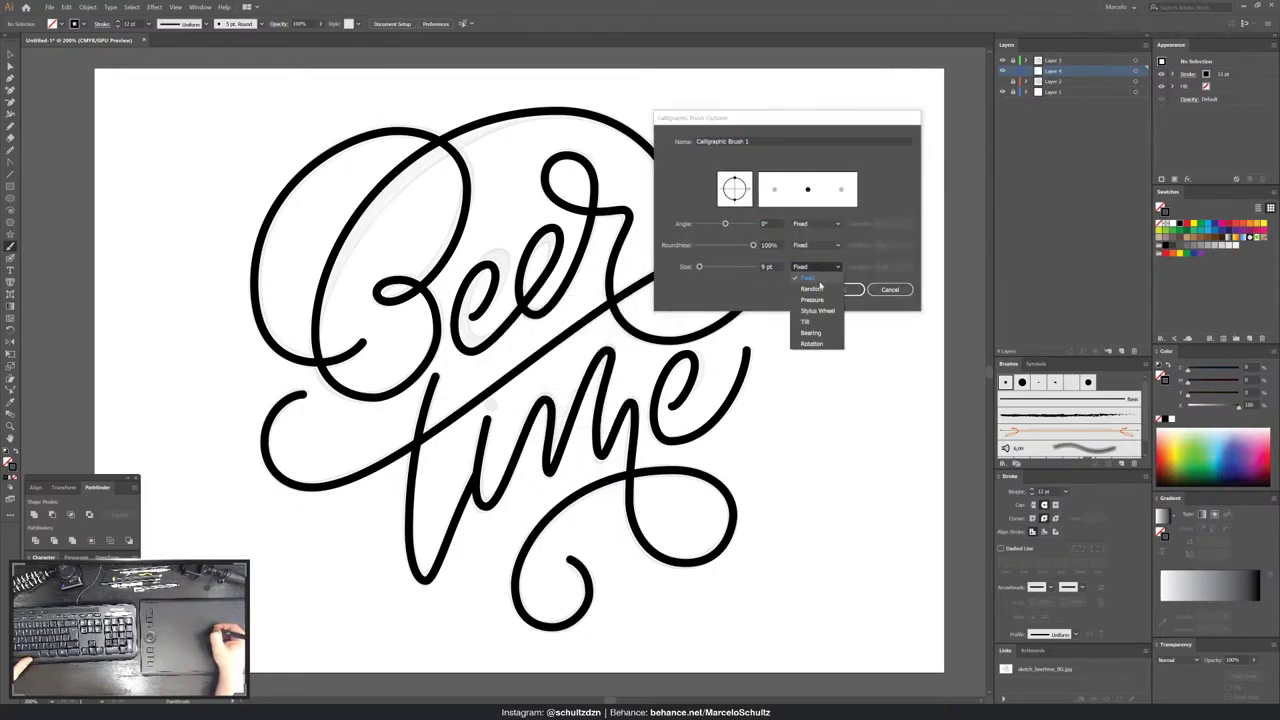
{"action": "left_click", "coordinate": [810, 299]}
{"action": "type", "text": "9"}
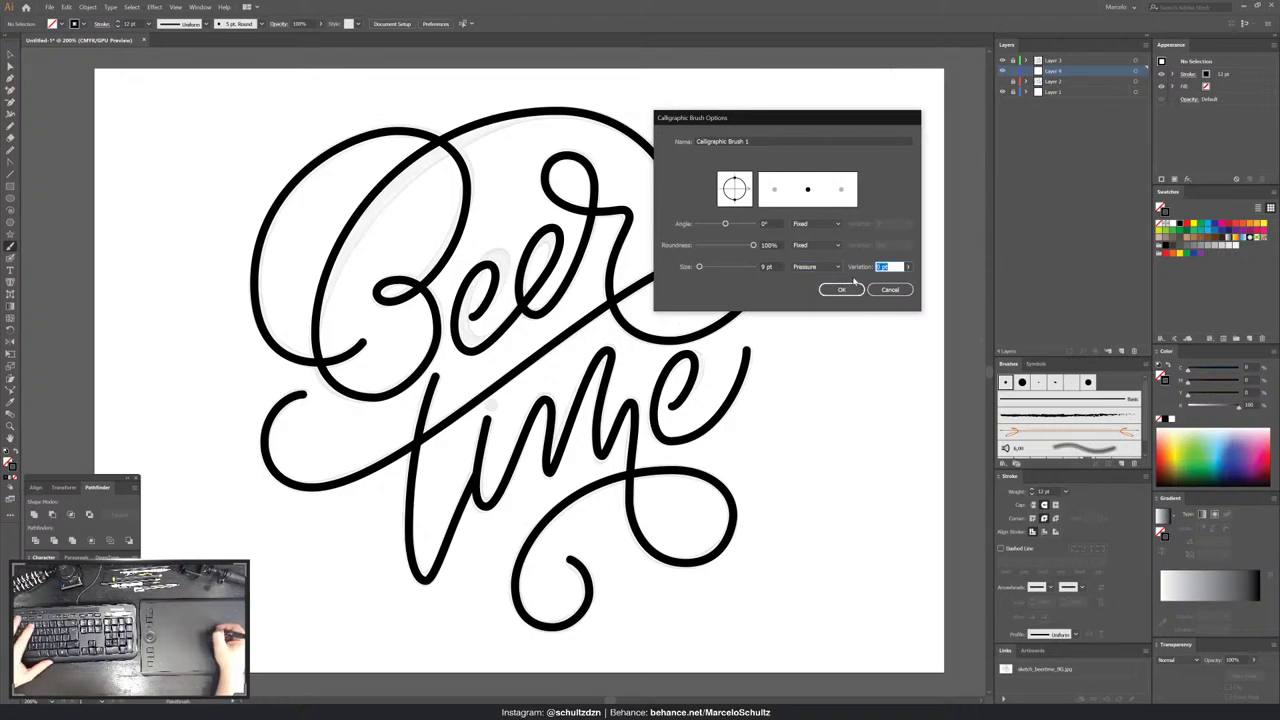
{"action": "left_click", "coordinate": [845, 290]}
{"action": "mouse_move", "coordinate": [716, 241]}
{"action": "left_mouse_down"}
{"action": "mouse_move", "coordinate": [814, 178]}
{"action": "mouse_move", "coordinate": [858, 177]}
{"action": "left_mouse_up"}
{"action": "key", "text": "ctrl+z"}
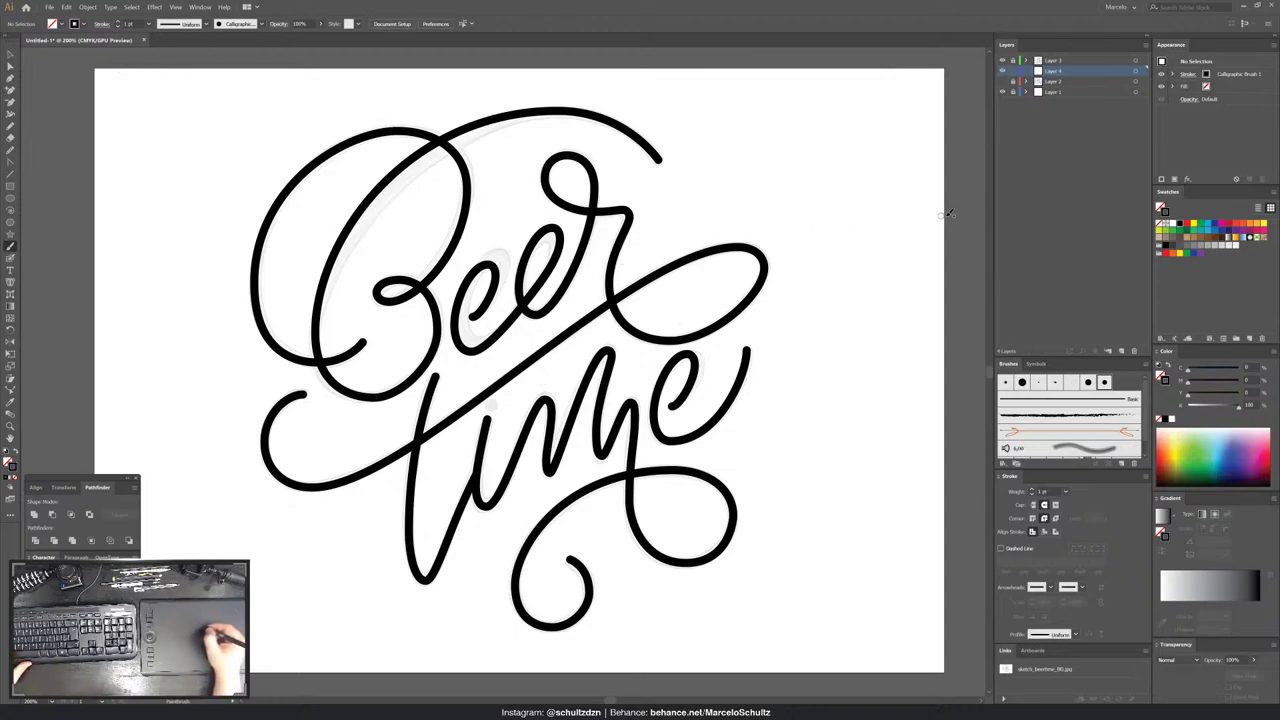
- On a new layer above Layer 1, draw a black-filled, unstroked artboard-sized rectangle, then select the Layer 3 lettering
{"action": "left_click", "coordinate": [1053, 91]}
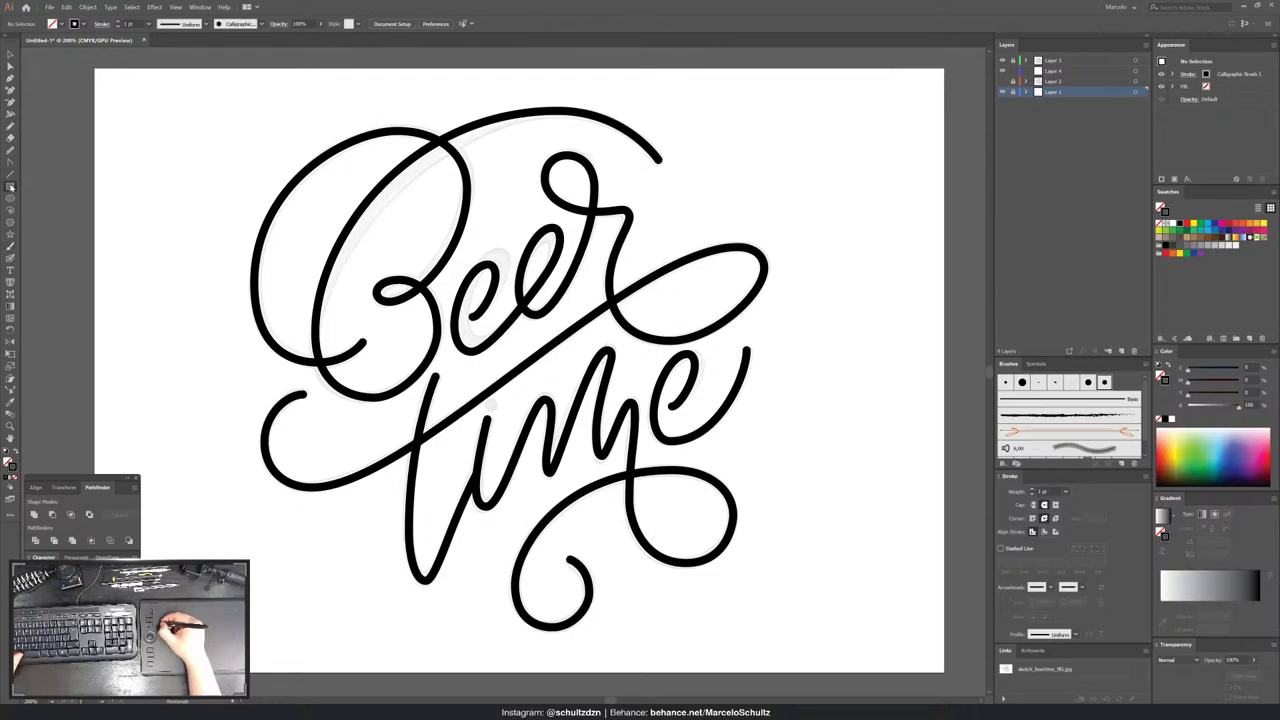
{"action": "left_click", "coordinate": [1121, 351]}
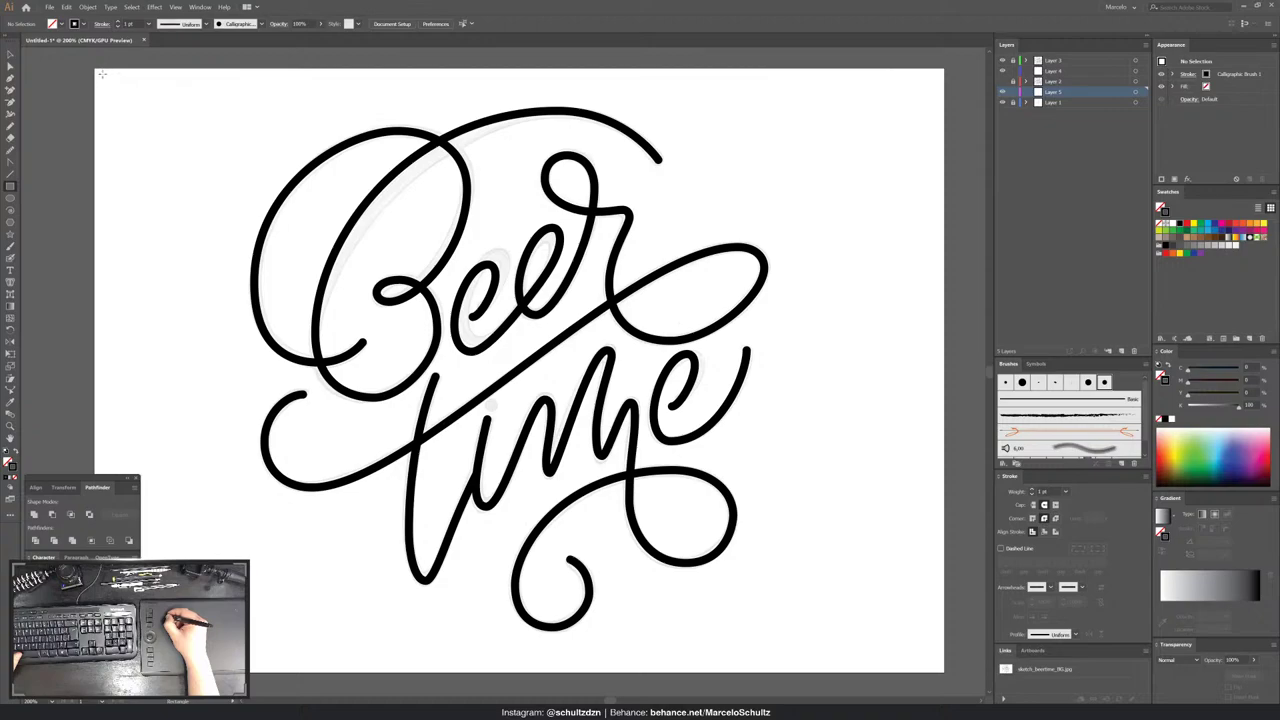
{"action": "left_click_drag", "start_coordinate": [101, 73], "coordinate": [942, 670]}
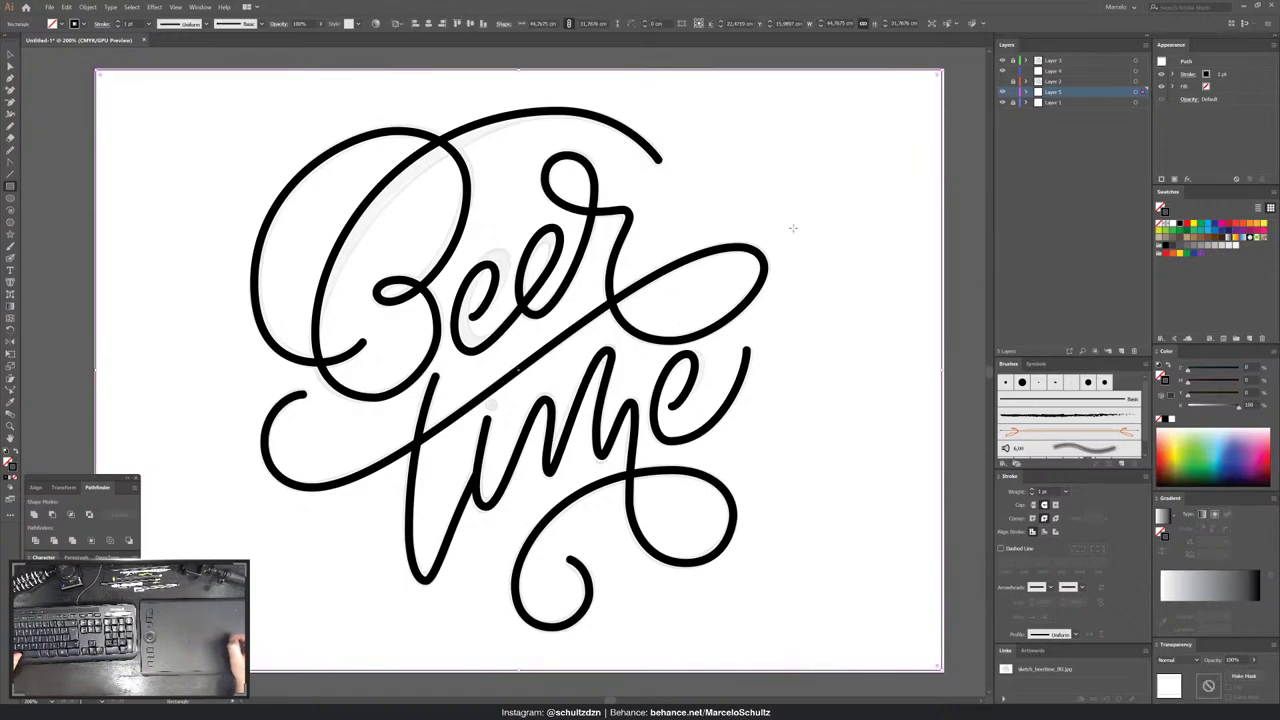
{"action": "left_click", "coordinate": [20, 449]}
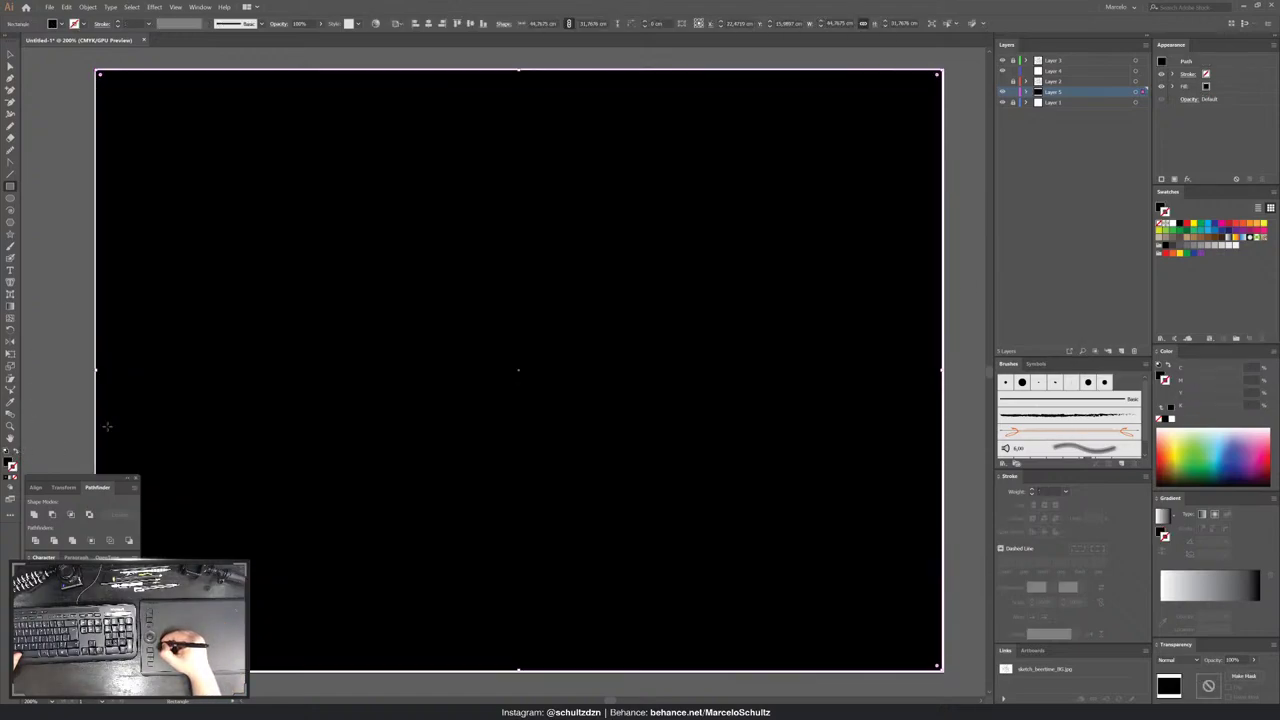
{"action": "key", "text": "ctrl+shift+a"}
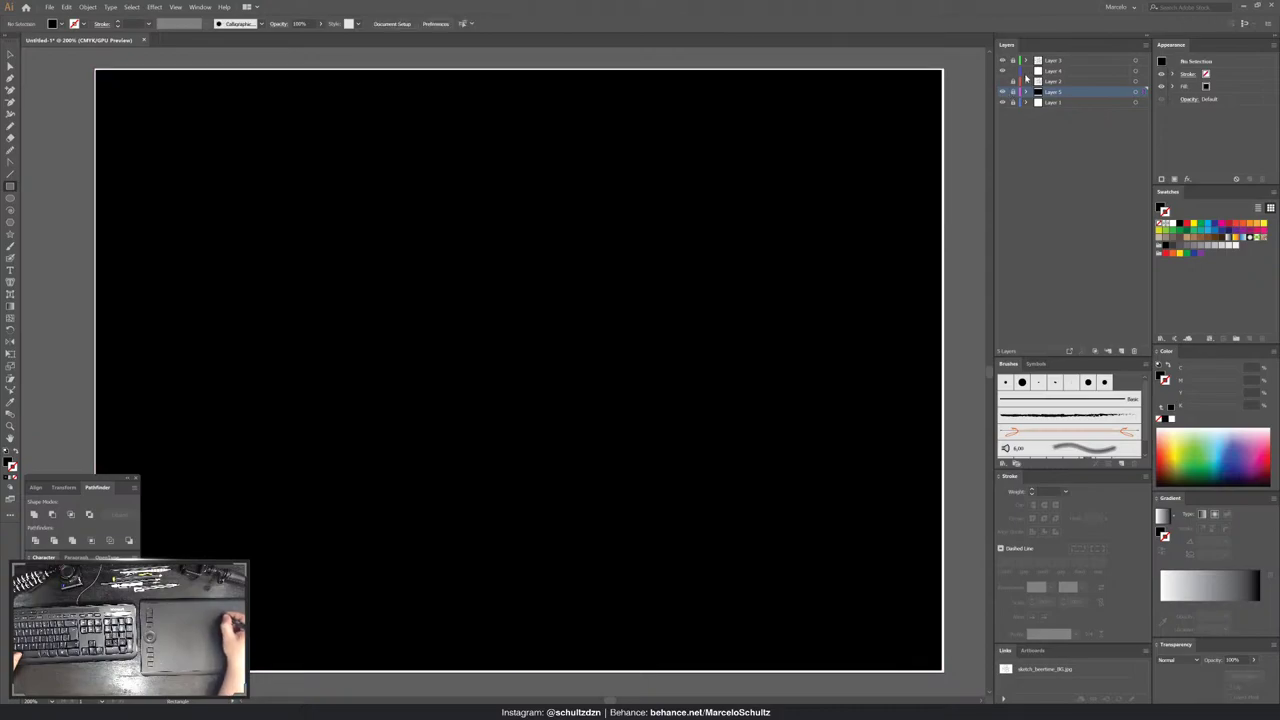
{"action": "left_click", "coordinate": [1135, 61]}
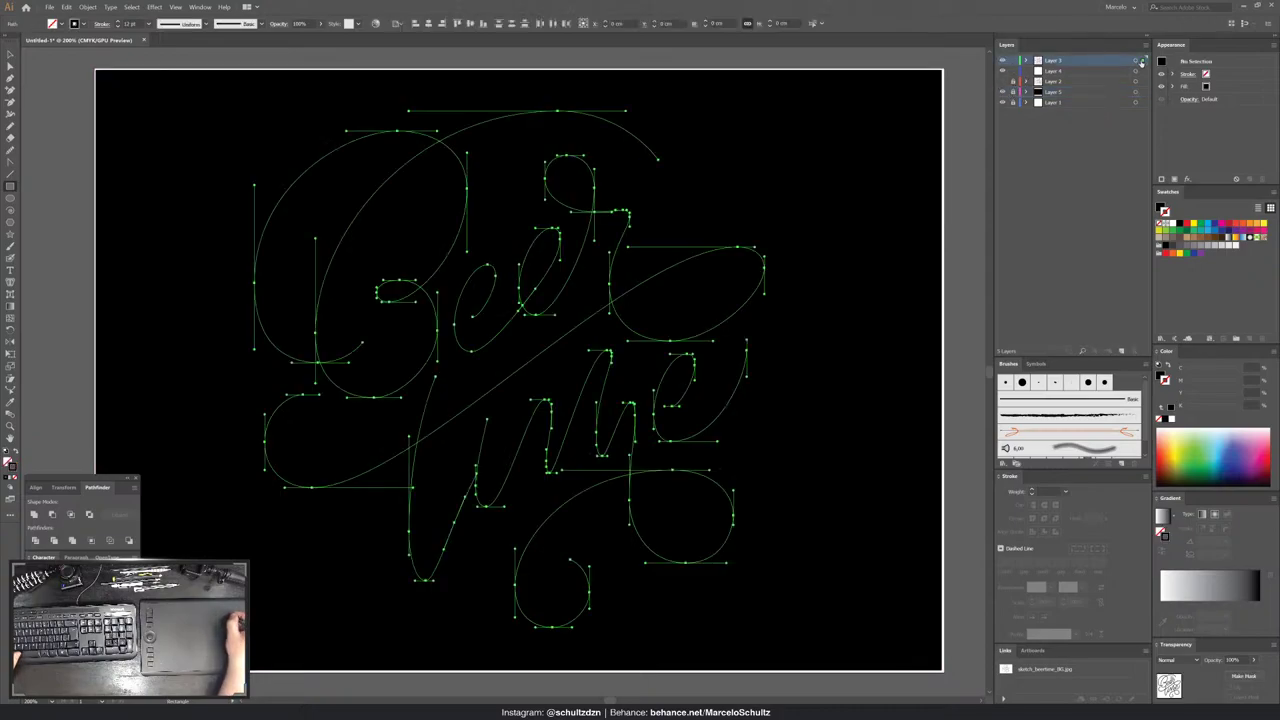
- Change the lettering stroke colour to a warm tan gold and deselect
{"action": "left_click", "coordinate": [1196, 240]}
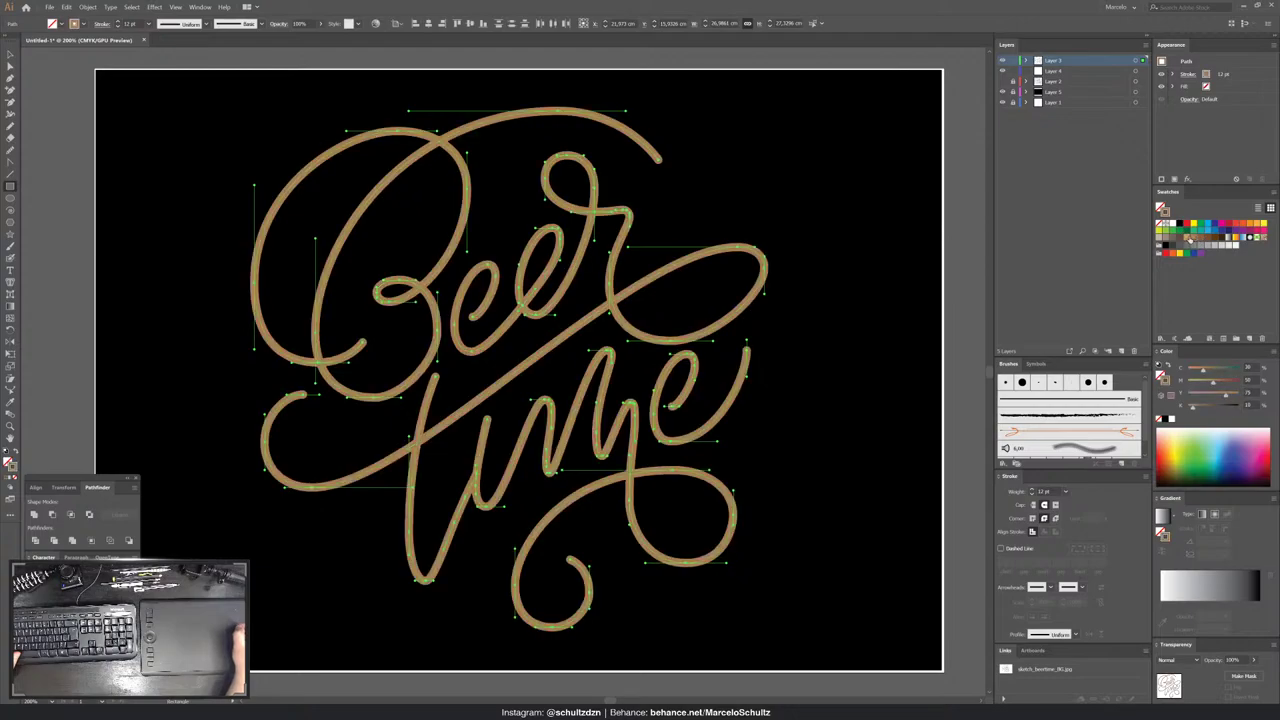
{"action": "left_click", "coordinate": [1188, 238]}
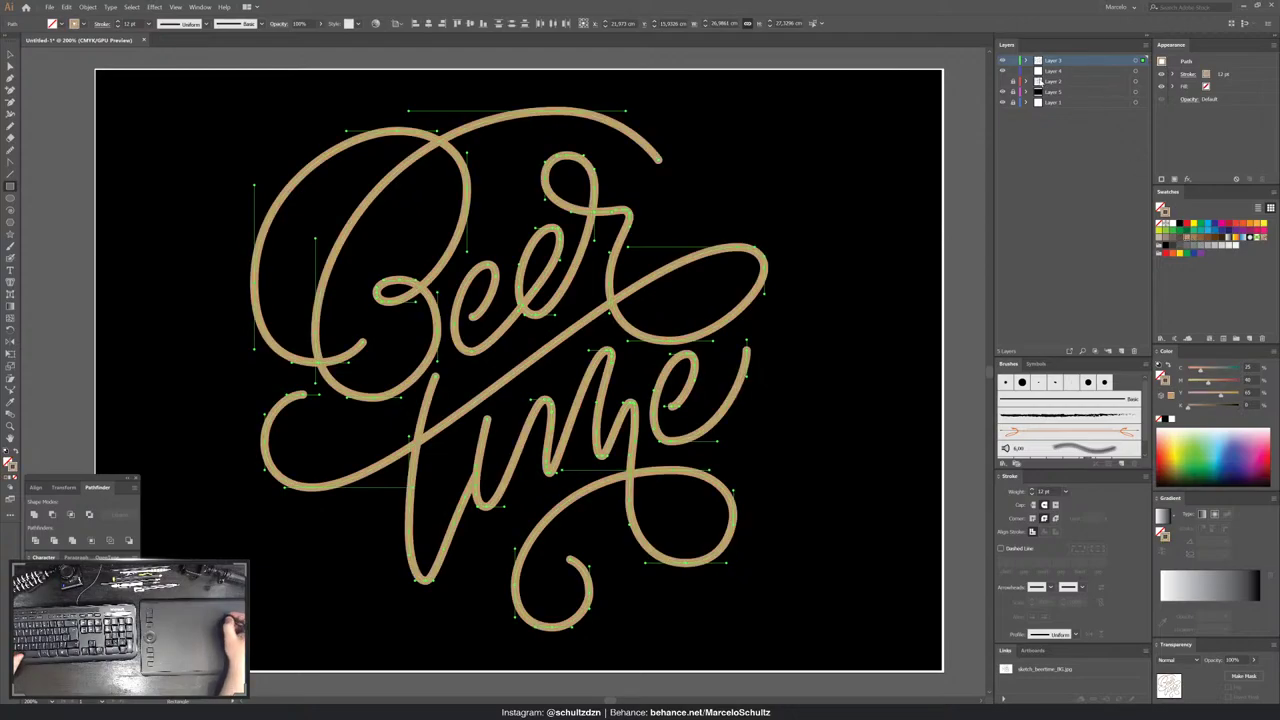
{"action": "key", "text": "ctrl+shift+a"}
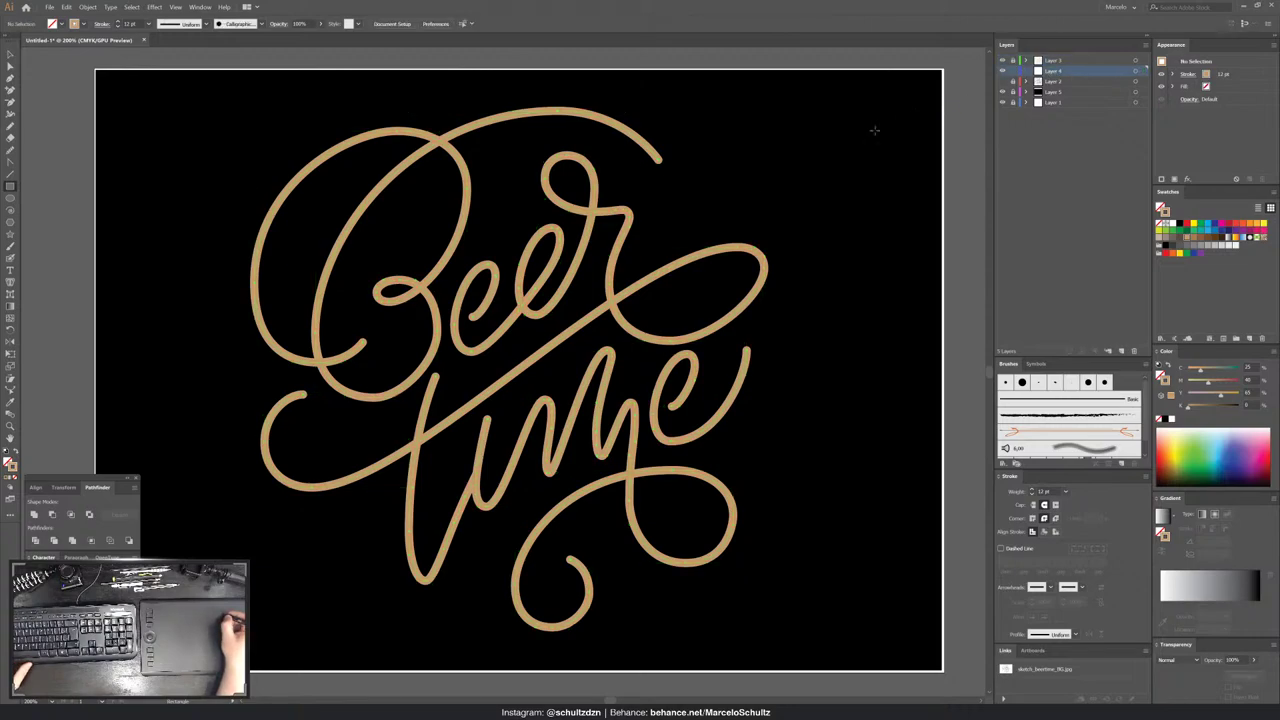
- Pick Calligraphic Brush 1 for the Paintbrush, test a stroke, and zoom in on 'Bee'
{"action": "key", "text": "b"}
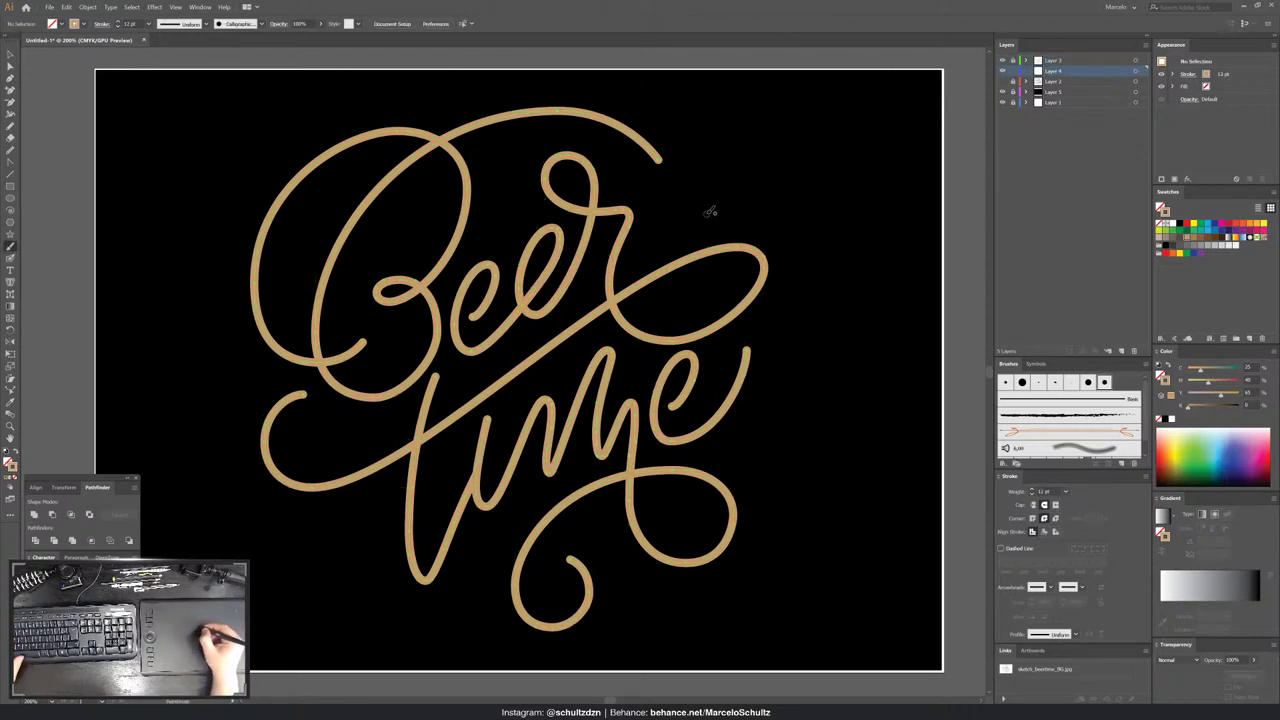
{"action": "left_click", "coordinate": [1104, 382]}
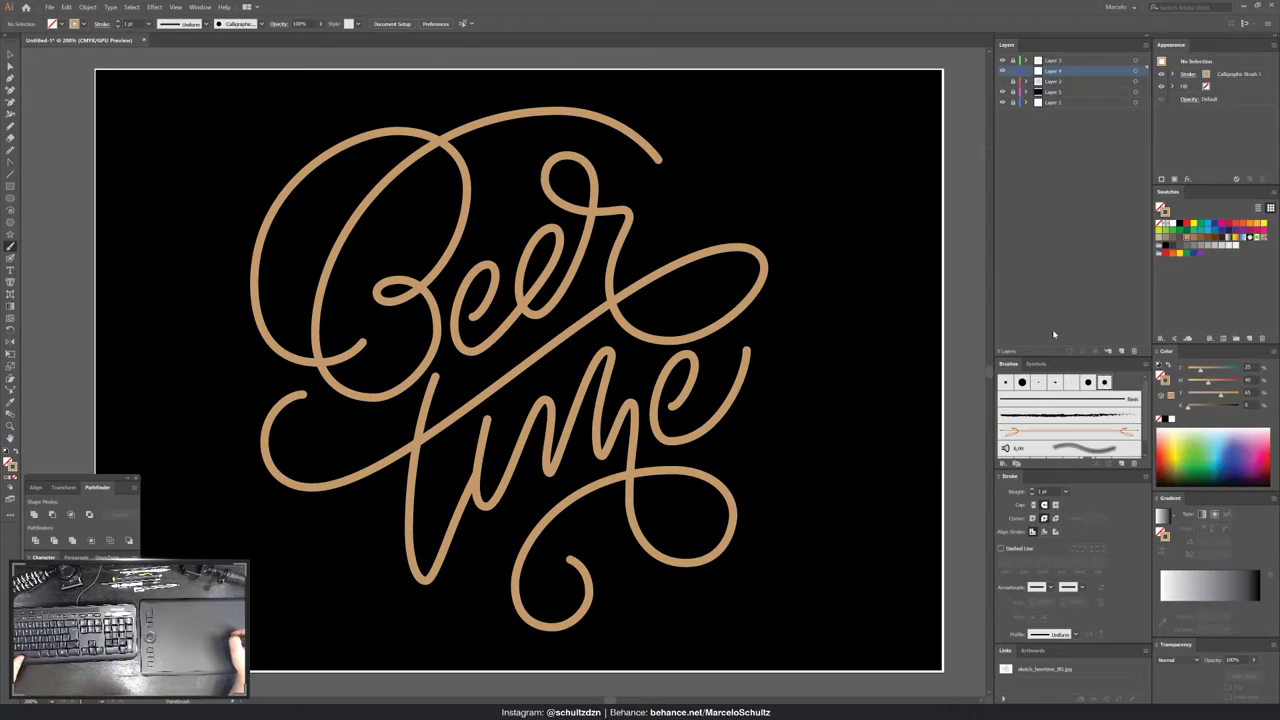
{"action": "left_click_drag", "start_coordinate": [806, 320], "coordinate": [872, 222]}
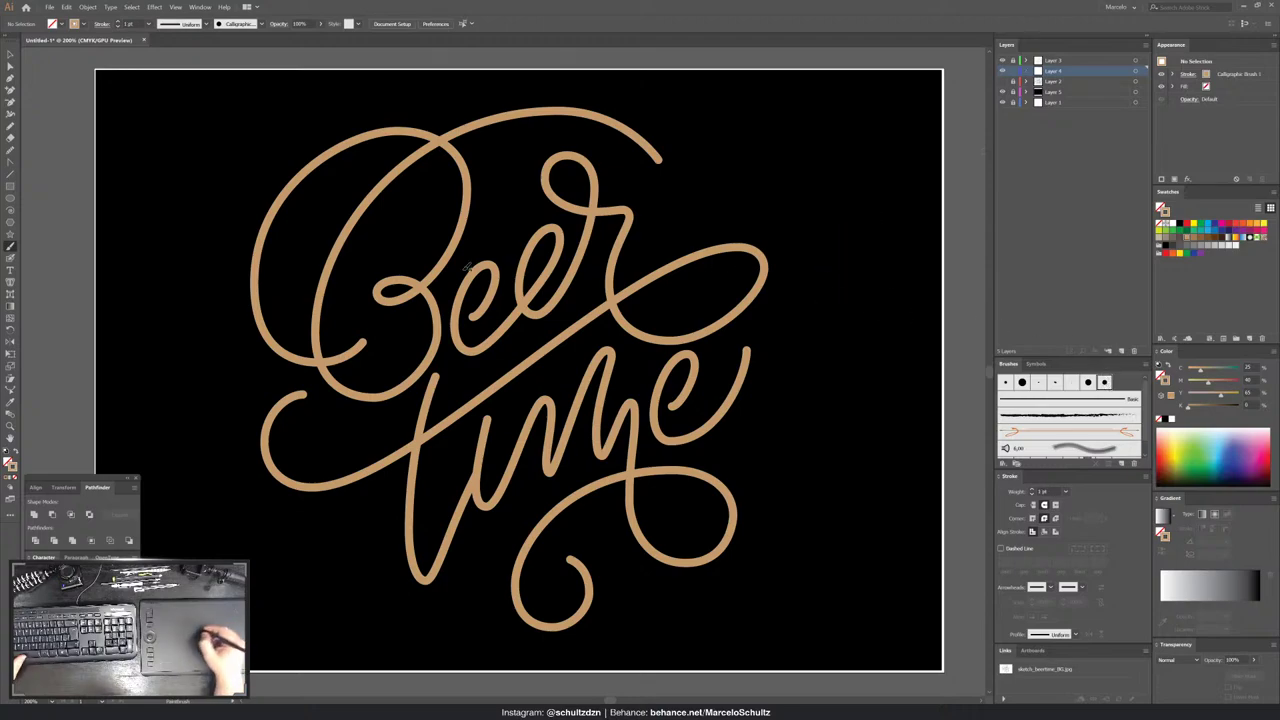
{"action": "key", "text": "ctrl+plus"}
{"action": "key", "text": "ctrl+plus"}
{"action": "key", "text": "ctrl+plus"}
{"action": "scroll", "coordinate": [809, 366], "scroll_direction": "up", "scroll_amount": 3}
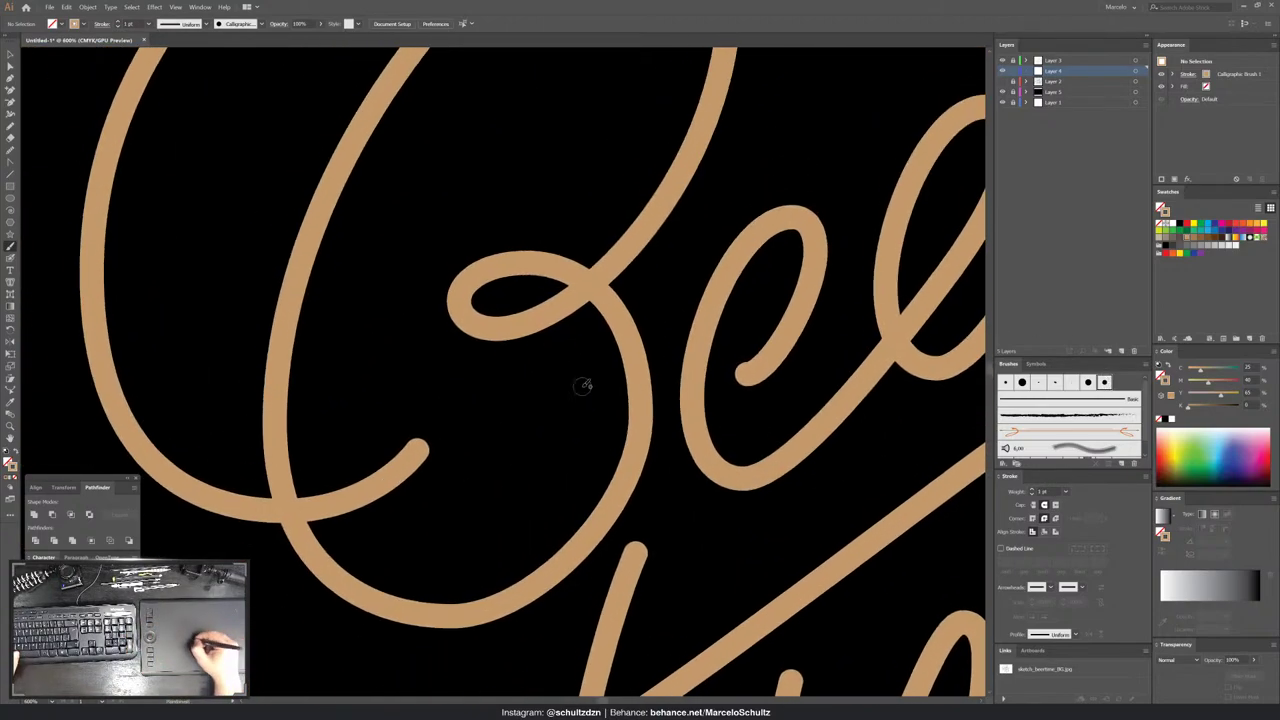
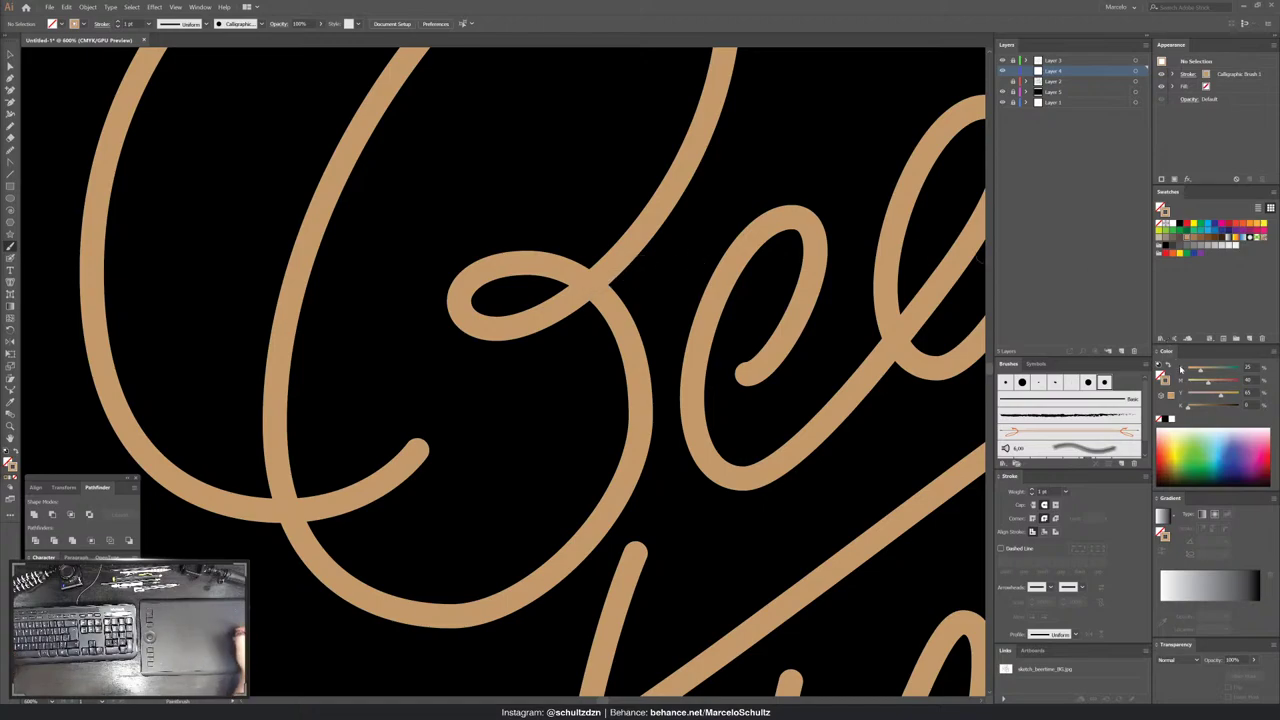
- Delete the unused brushes, keeping the round calligraphic brushes and Basic, and select Calligraphic Brush 1
{"action": "left_click", "coordinate": [1100, 416]}
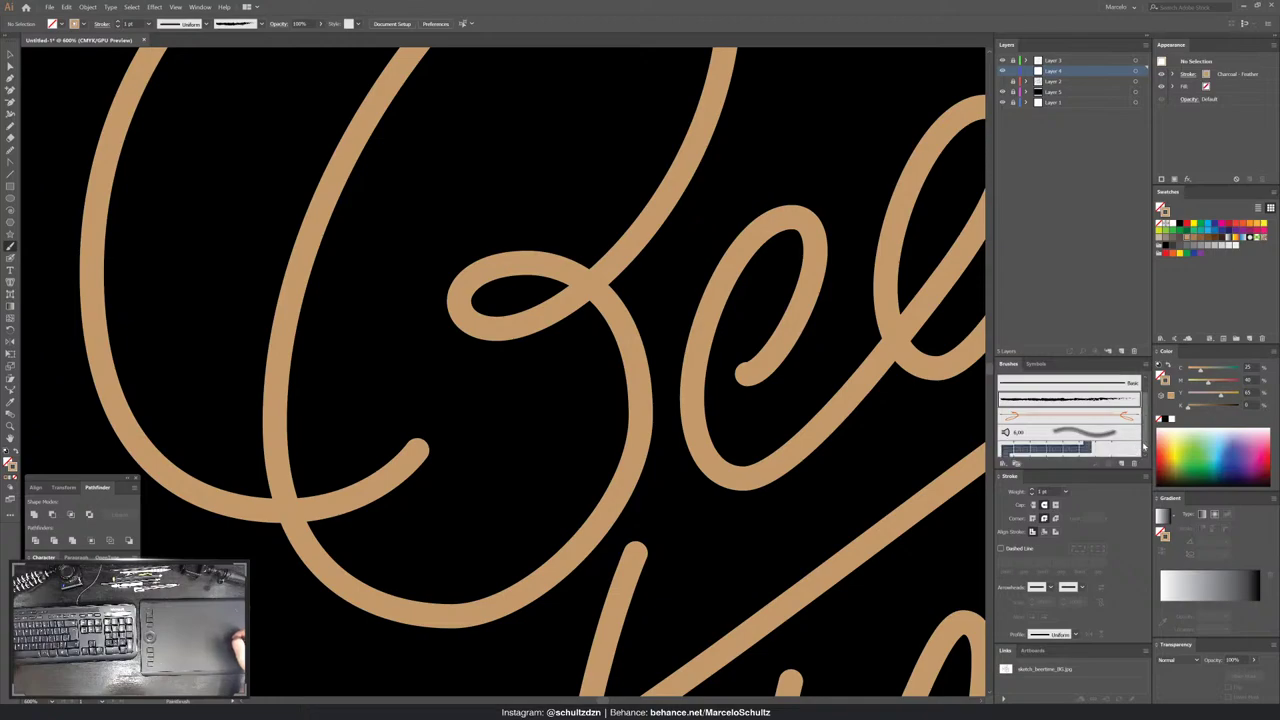
{"action": "scroll", "coordinate": [1130, 452], "scroll_direction": "down", "scroll_amount": 1}
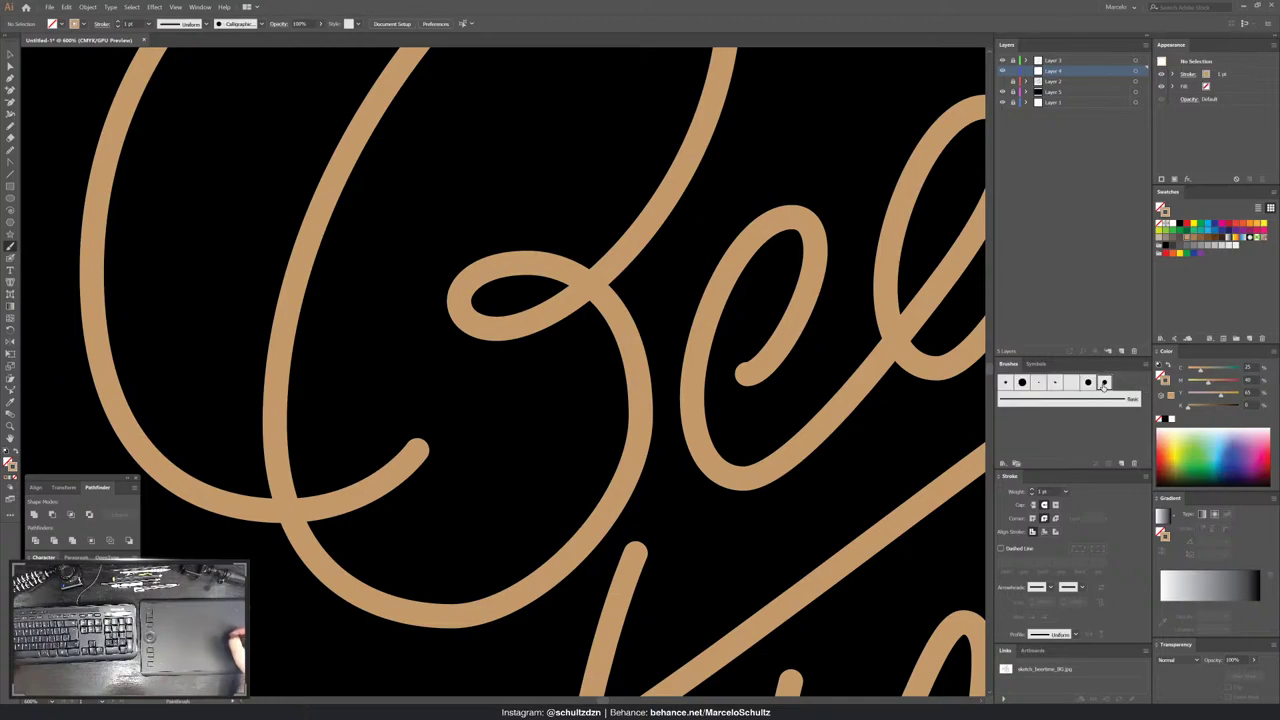
{"action": "left_click", "coordinate": [1088, 383]}
{"action": "left_click", "coordinate": [1121, 463]}
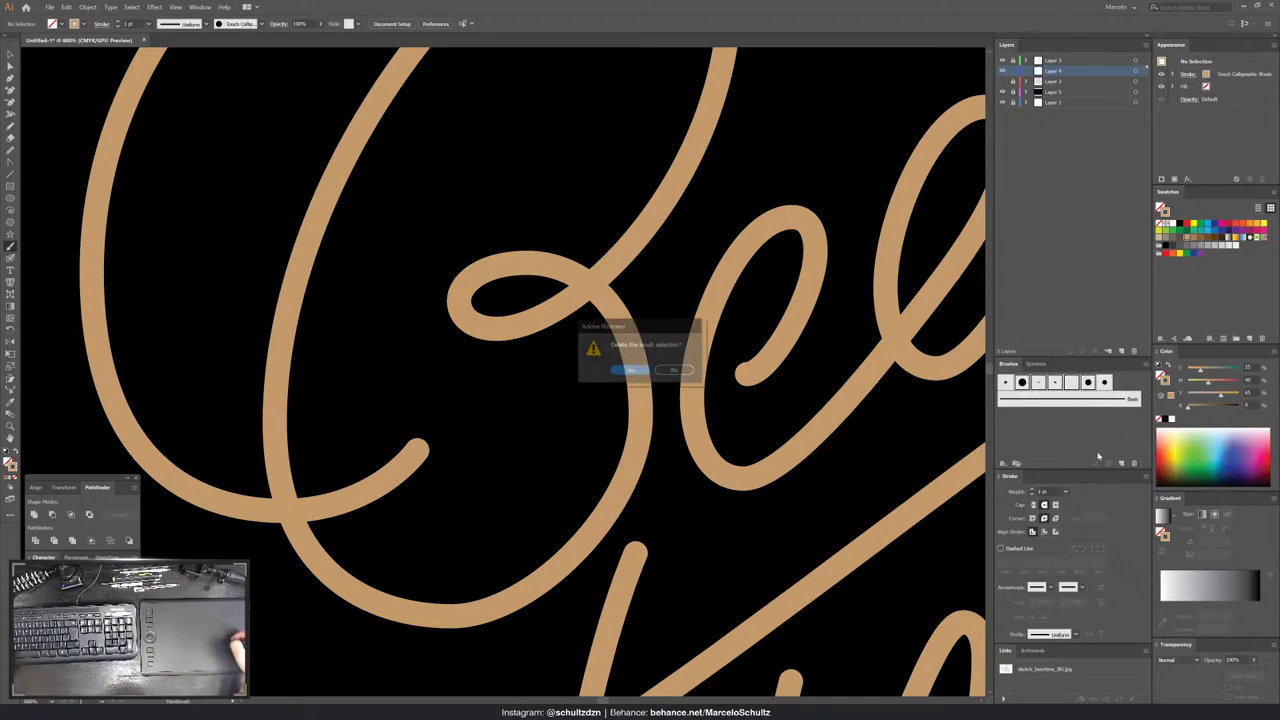
{"action": "left_click", "coordinate": [646, 369]}
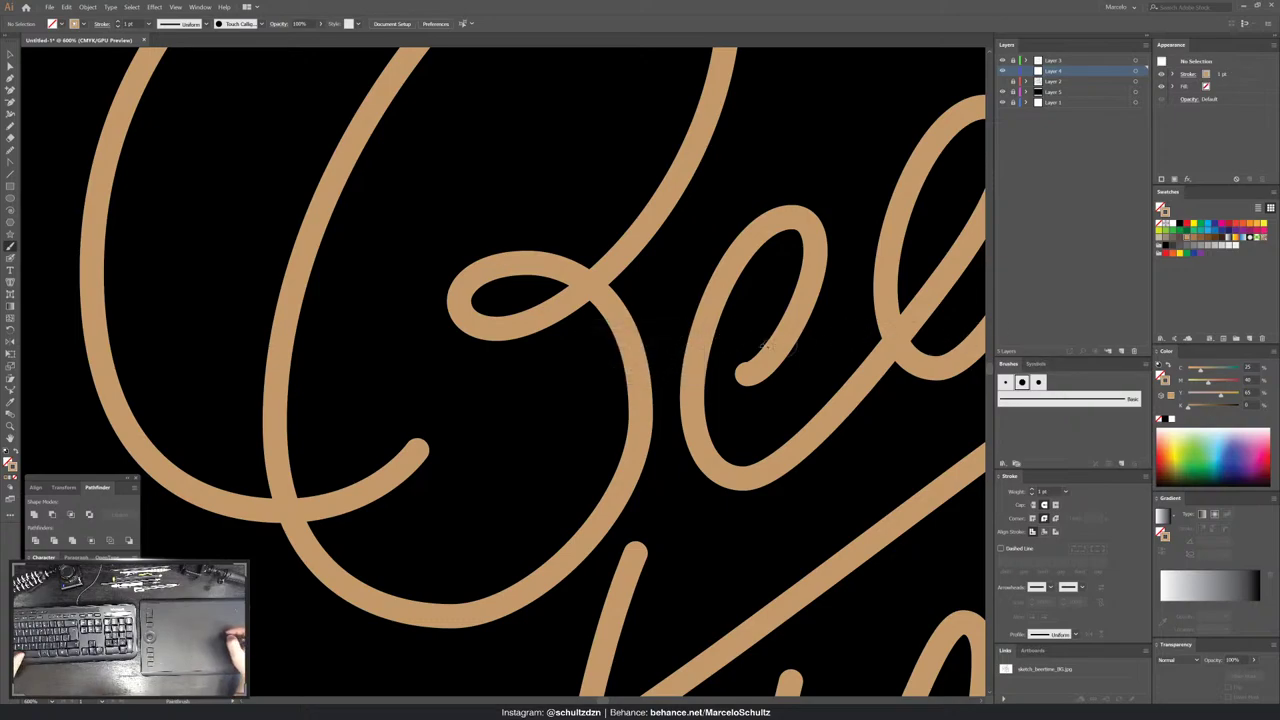
{"action": "left_click", "coordinate": [1040, 386]}
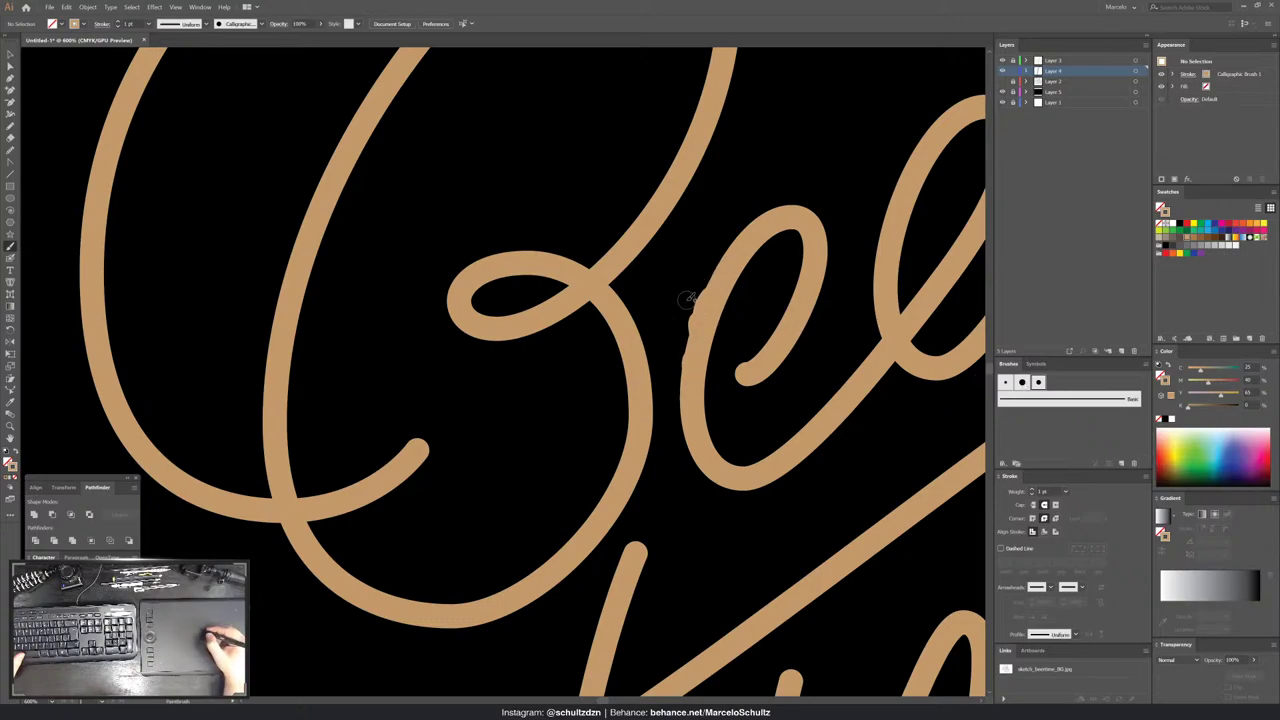
- Move the Paintbrush fidelity toward Smooth and test it with two strokes, undoing both
{"action": "double_click", "coordinate": [11, 248]}
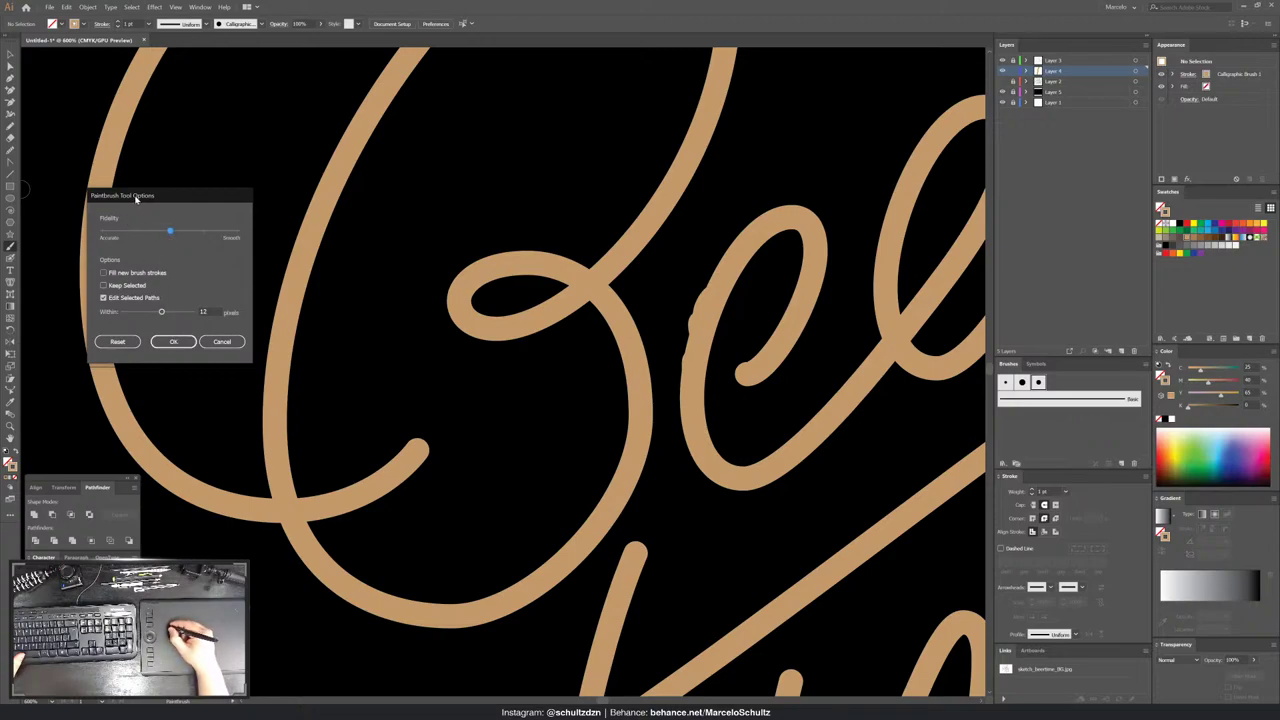
{"action": "left_click_drag", "start_coordinate": [136, 199], "coordinate": [163, 191]}
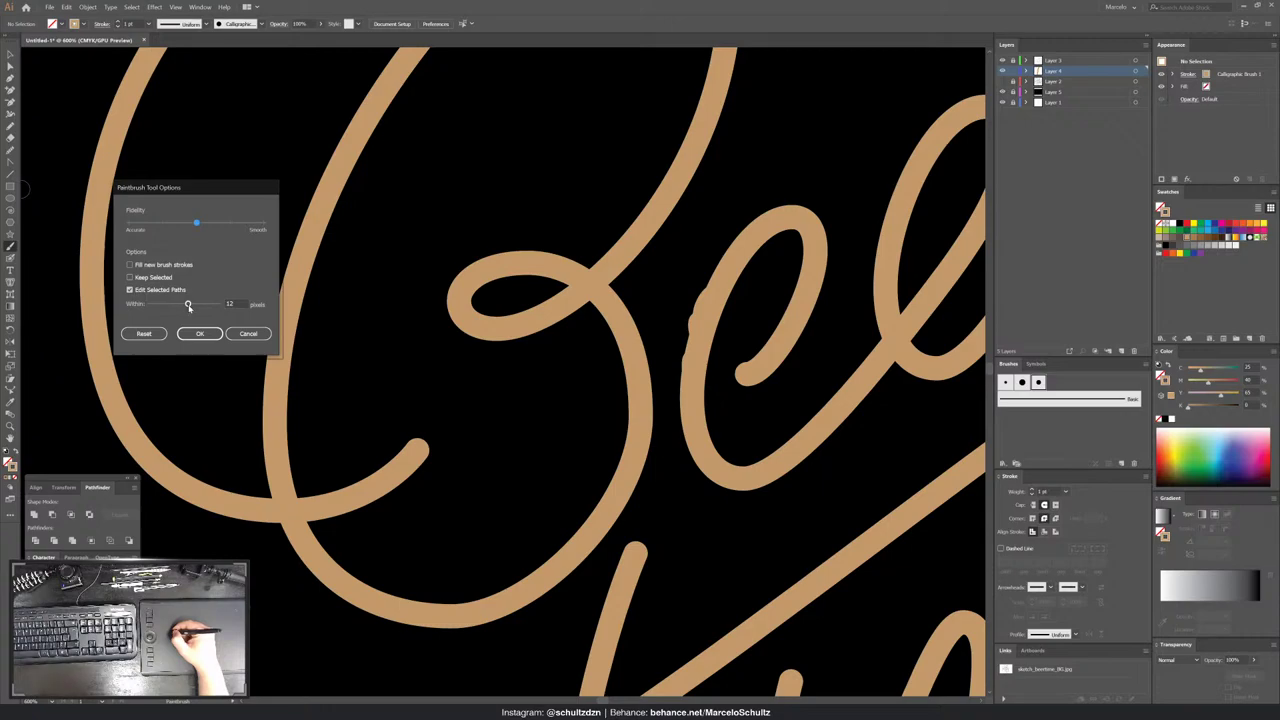
{"action": "left_click", "coordinate": [197, 335]}
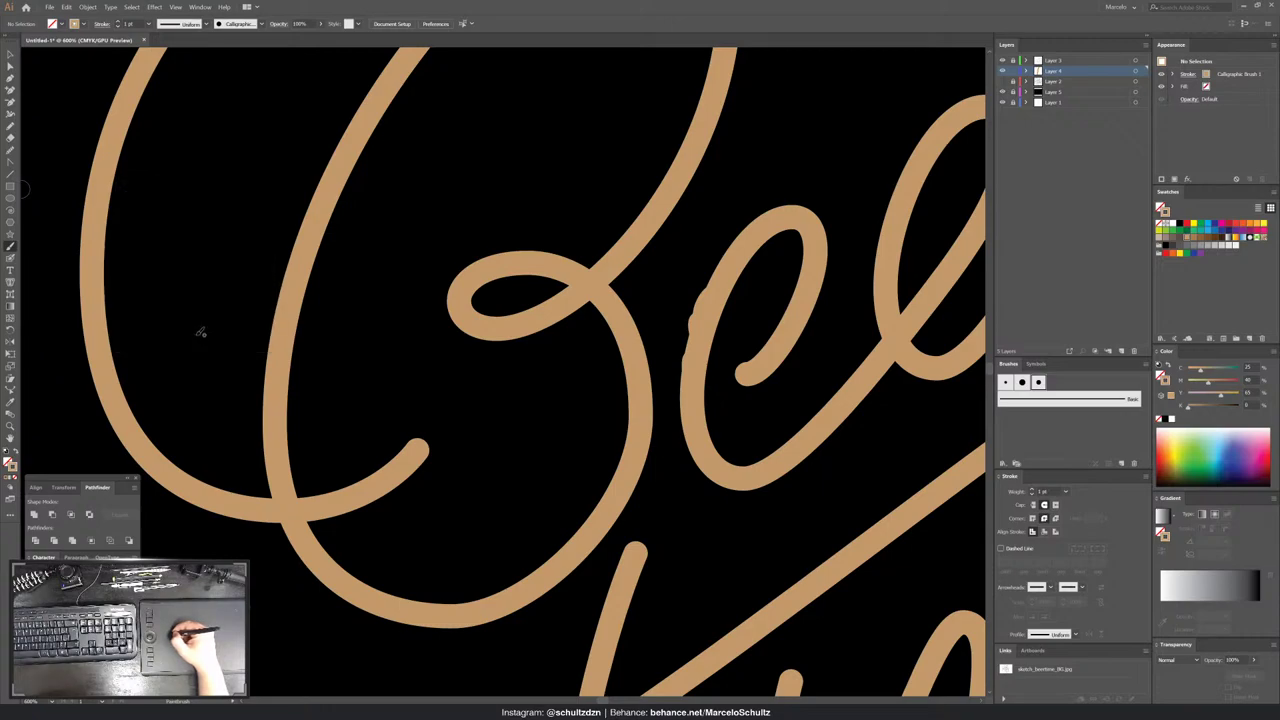
{"action": "left_click_drag", "start_coordinate": [190, 308], "coordinate": [193, 174]}
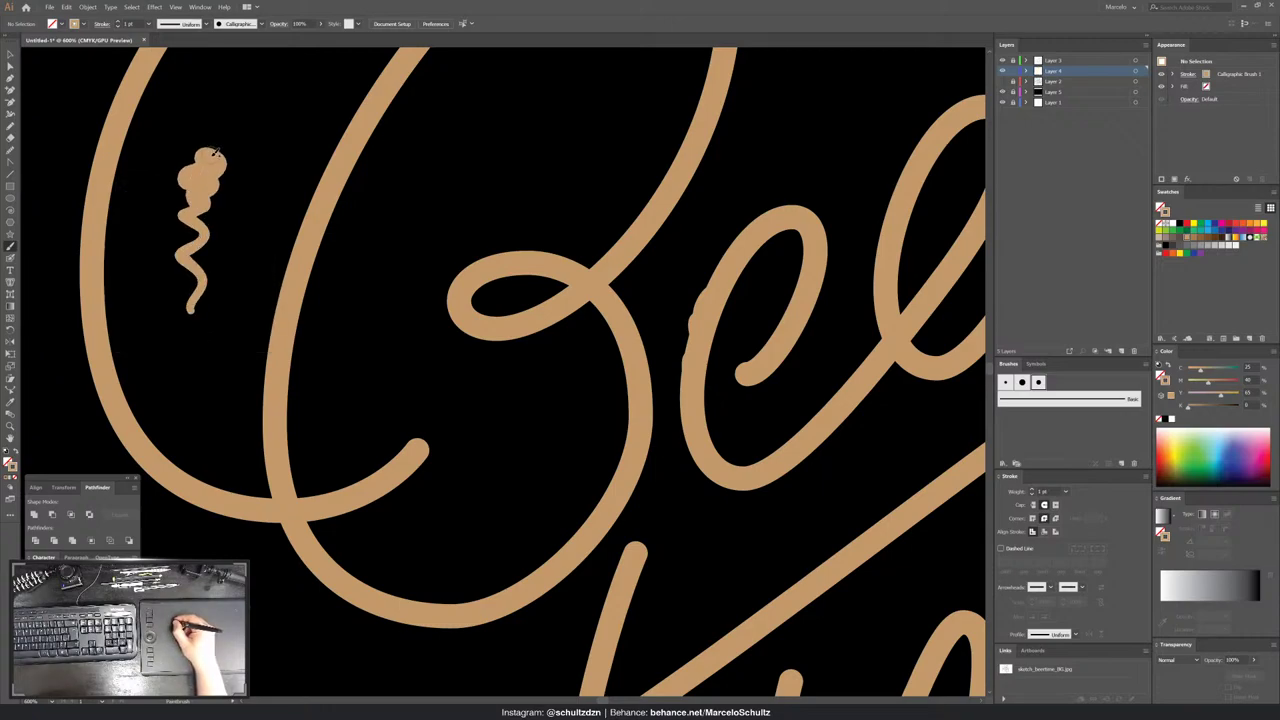
{"action": "key", "text": "ctrl+z"}
{"action": "left_click_drag", "start_coordinate": [192, 325], "coordinate": [192, 230]}
{"action": "key", "text": "ctrl+z"}
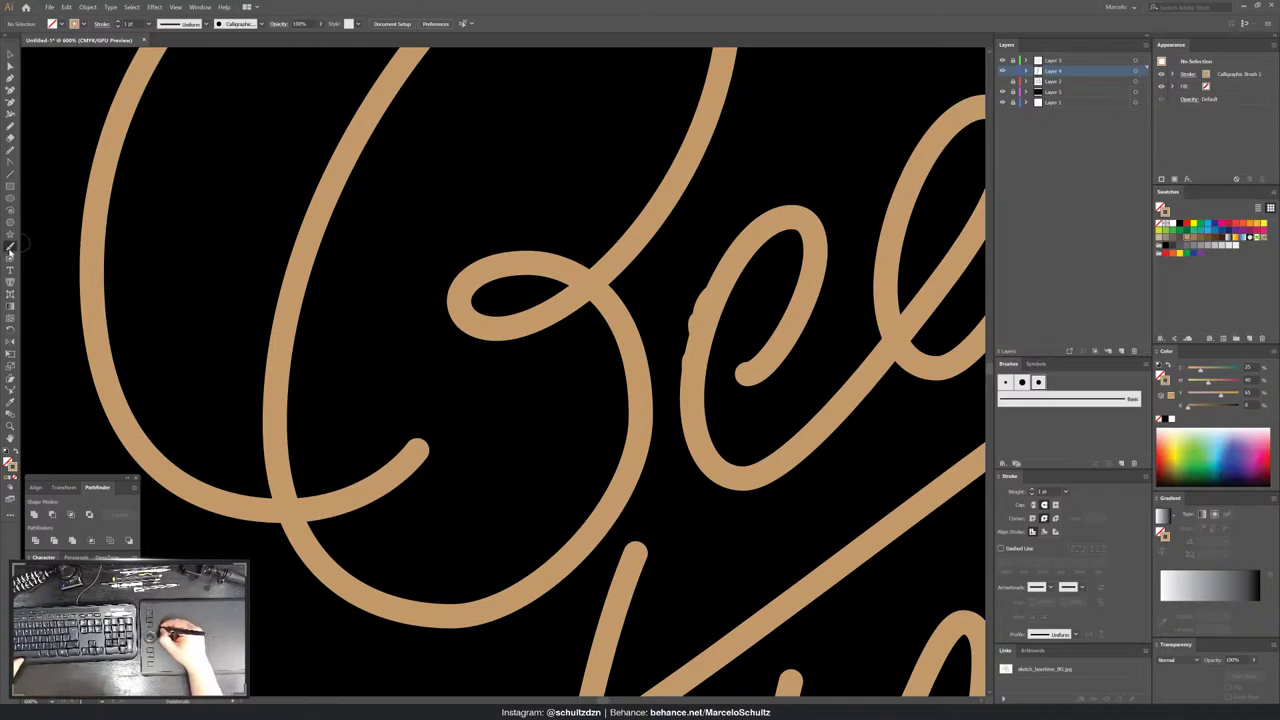
- Reapply the smoother fidelity setting and test it with one more stroke, then undo it
{"action": "double_click", "coordinate": [10, 249]}
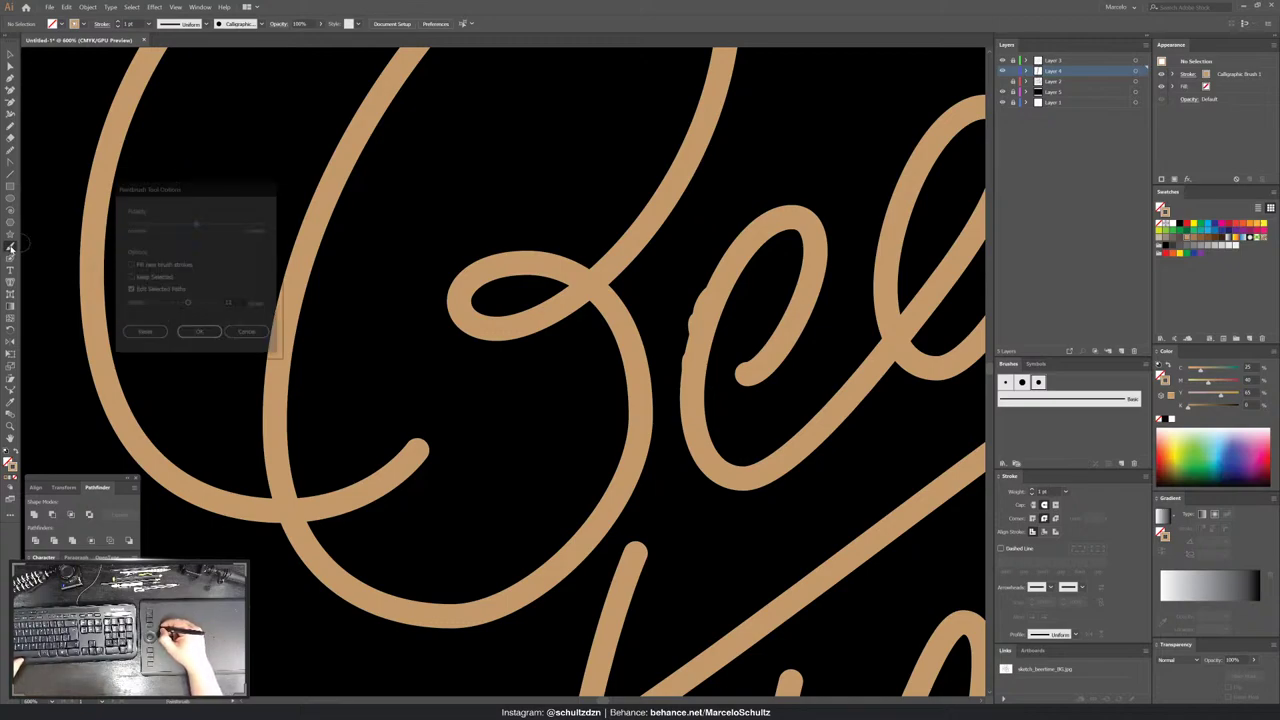
{"action": "left_click", "coordinate": [199, 333]}
{"action": "left_click_drag", "start_coordinate": [188, 306], "coordinate": [202, 188]}
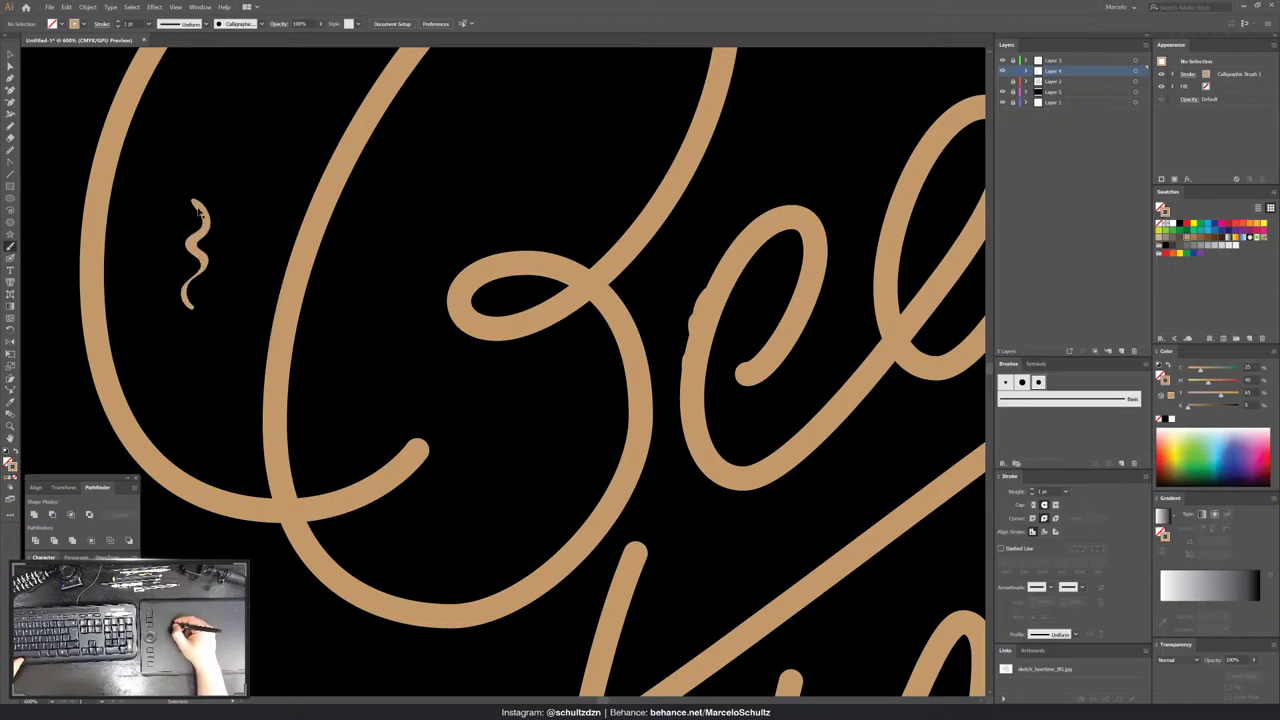
{"action": "key", "text": "ctrl+z"}
- Repaint the first e's left, lower-left and inner edges with rough brush strokes
{"action": "mouse_move", "coordinate": [731, 258]}
{"action": "left_mouse_down"}
{"action": "mouse_move", "coordinate": [700, 290]}
{"action": "mouse_move", "coordinate": [689, 348]}
{"action": "left_mouse_up"}
{"action": "left_click_drag", "start_coordinate": [740, 247], "coordinate": [610, 377]}
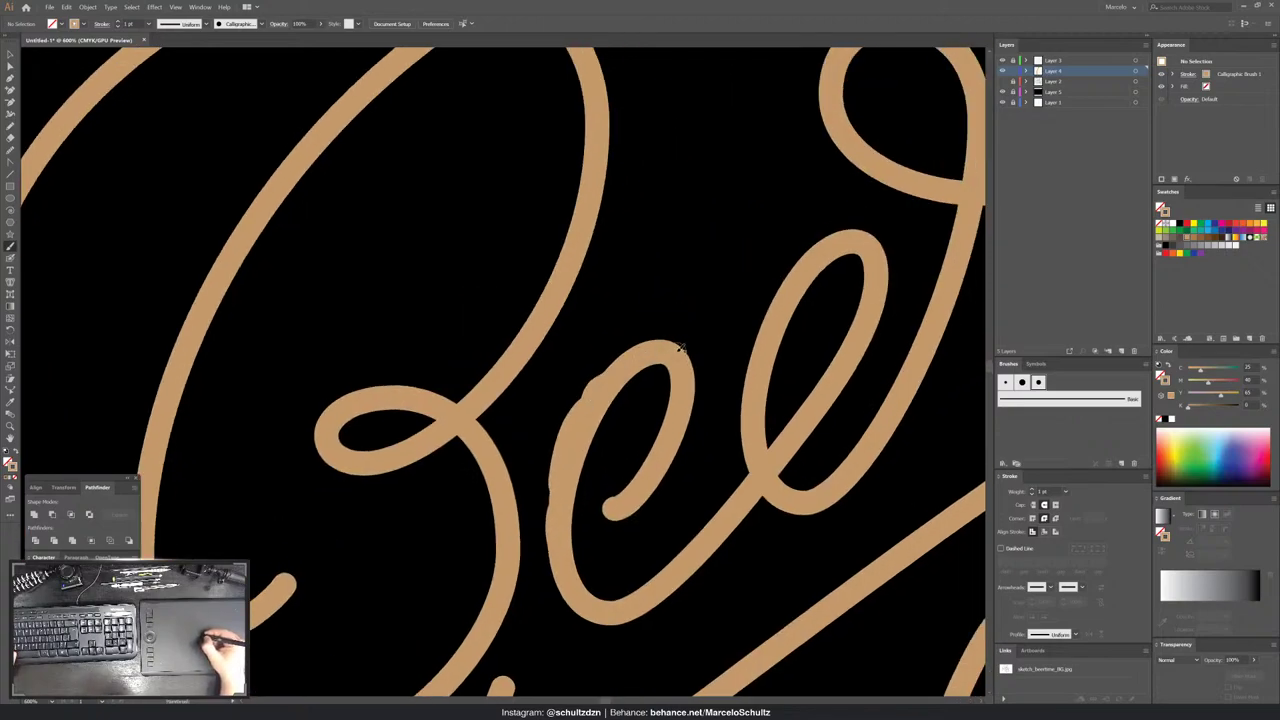
{"action": "mouse_move", "coordinate": [660, 362]}
{"action": "left_mouse_down"}
{"action": "mouse_move", "coordinate": [578, 508]}
{"action": "mouse_move", "coordinate": [574, 276]}
{"action": "left_mouse_up"}
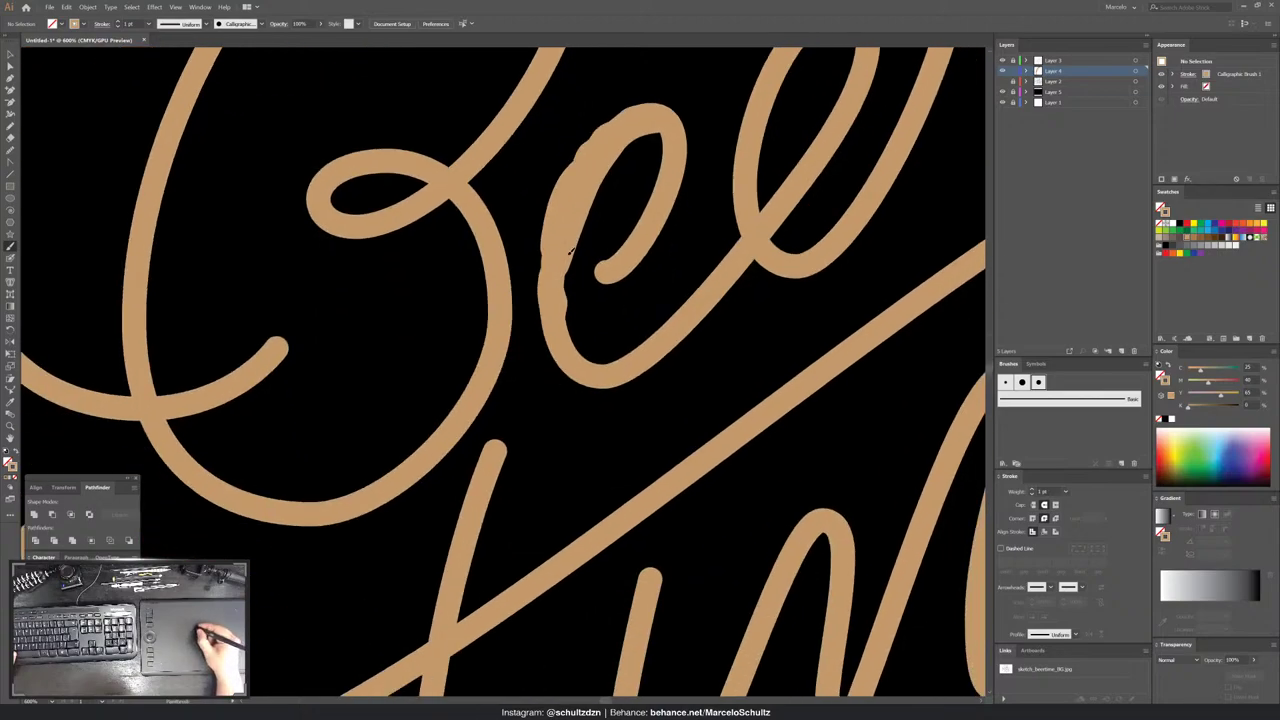
{"action": "left_click_drag", "start_coordinate": [571, 252], "coordinate": [585, 355]}
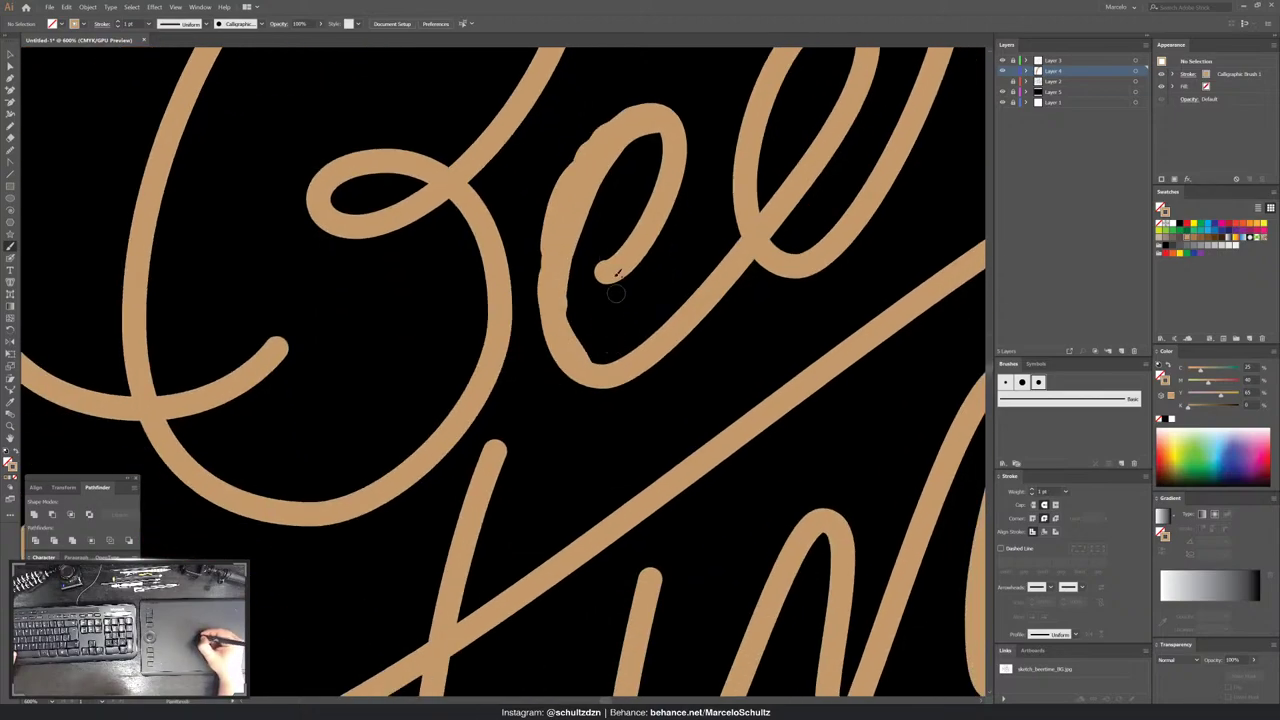
{"action": "left_click_drag", "start_coordinate": [628, 236], "coordinate": [662, 135]}
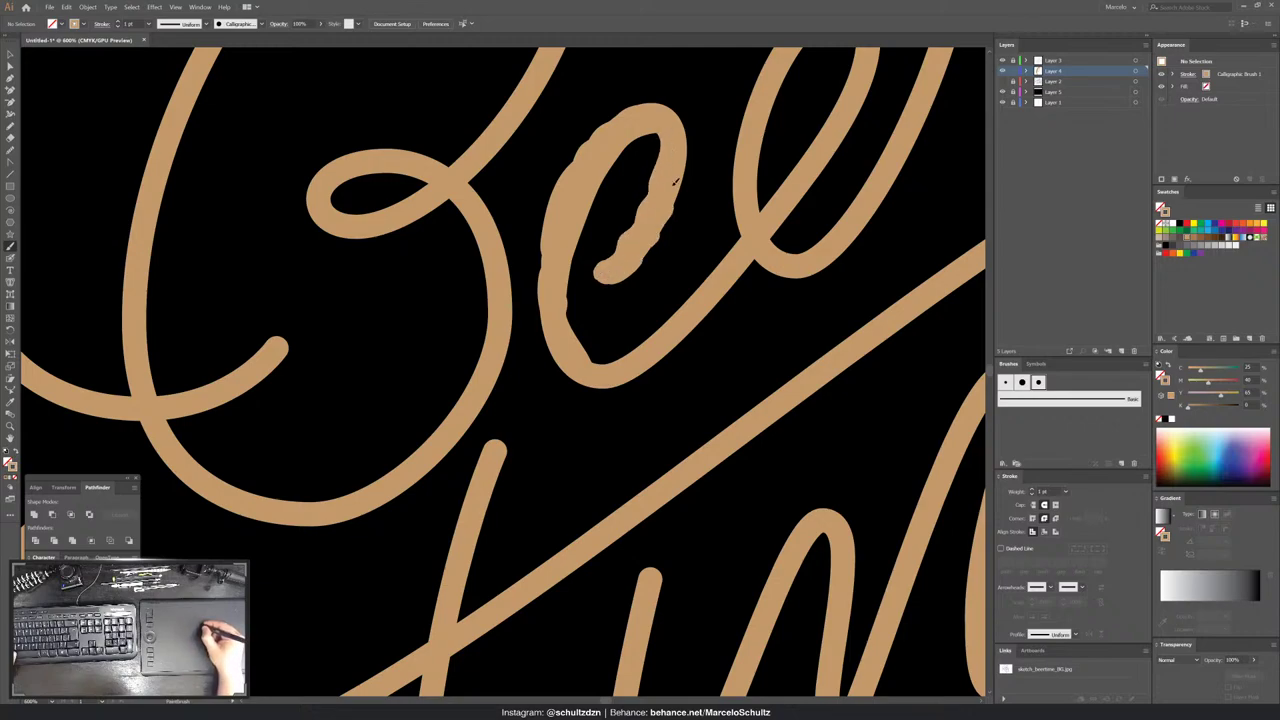
{"action": "left_click_drag", "start_coordinate": [678, 284], "coordinate": [614, 232]}
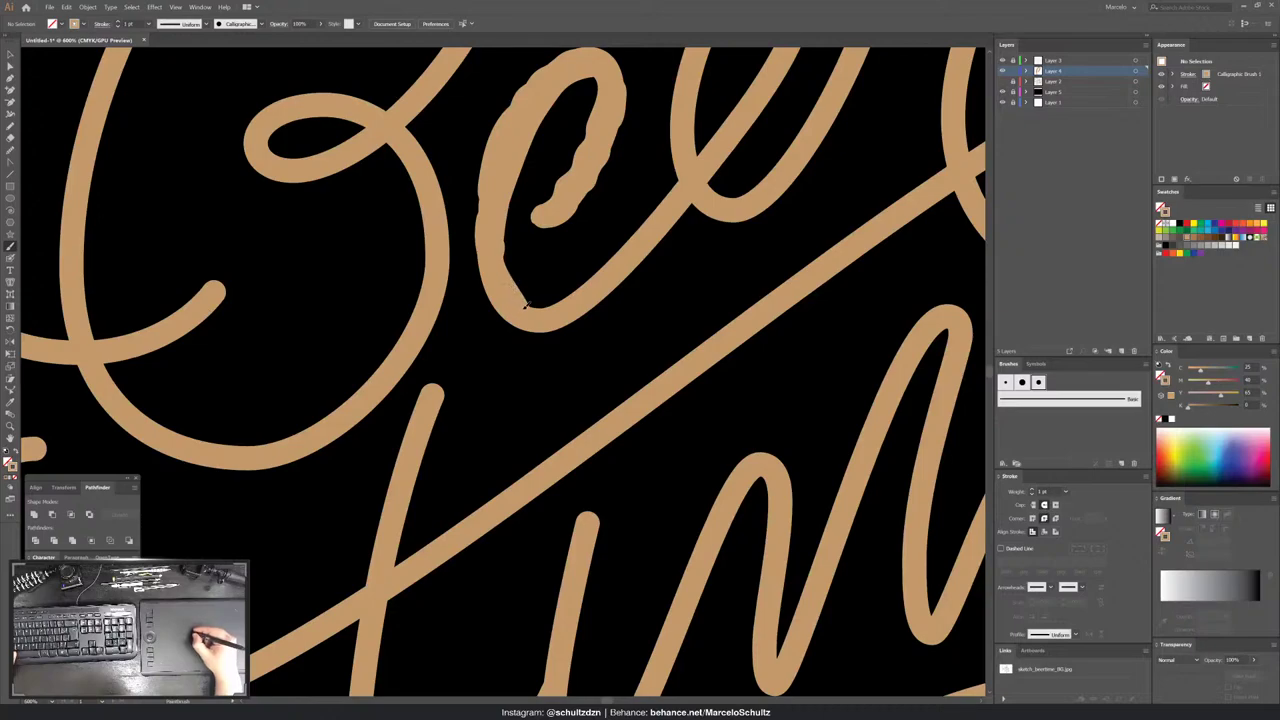
{"action": "left_click_drag", "start_coordinate": [491, 280], "coordinate": [499, 185]}
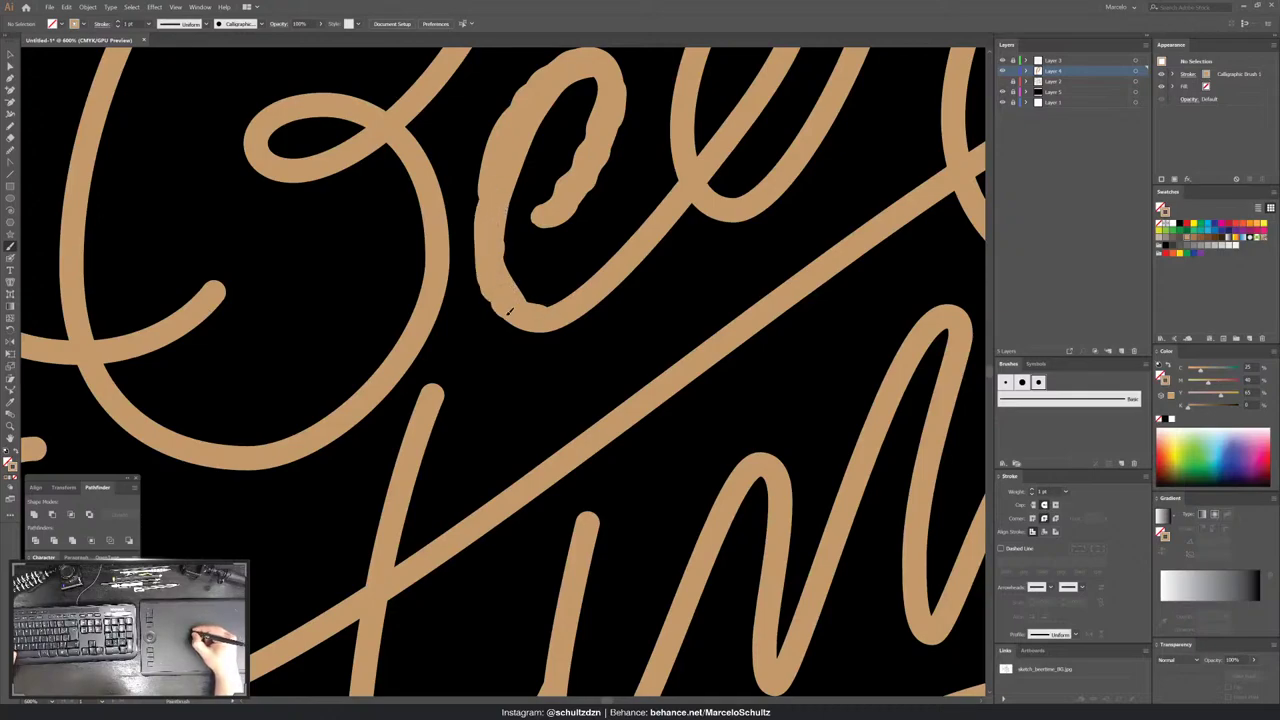
{"action": "scroll", "coordinate": [640, 230], "scroll_direction": "up", "scroll_amount": 3}
{"action": "scroll", "coordinate": [640, 230], "scroll_direction": "right", "scroll_amount": 2}
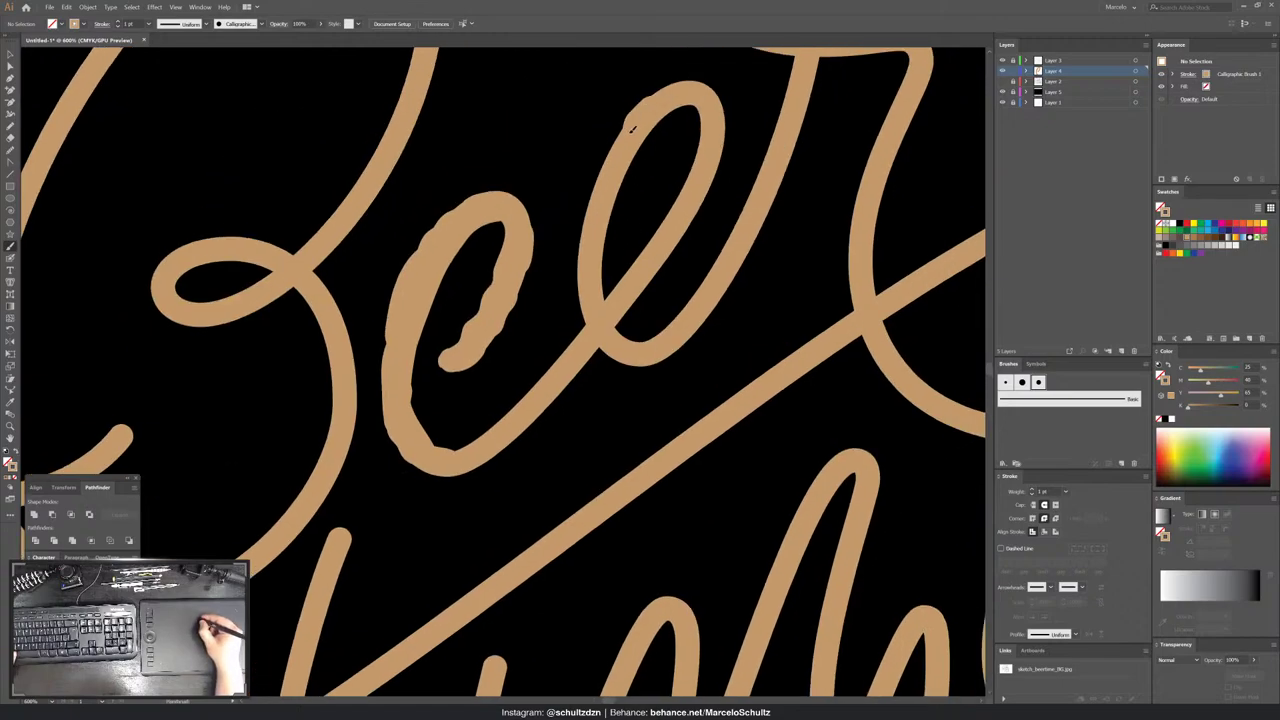
- Roughen the second e's left edge and its right edge up to the top
{"action": "mouse_move", "coordinate": [588, 234]}
{"action": "left_mouse_down"}
{"action": "mouse_move", "coordinate": [580, 318]}
{"action": "mouse_move", "coordinate": [671, 157]}
{"action": "left_mouse_up"}
{"action": "scroll", "coordinate": [590, 367], "scroll_direction": "up", "scroll_amount": 2}
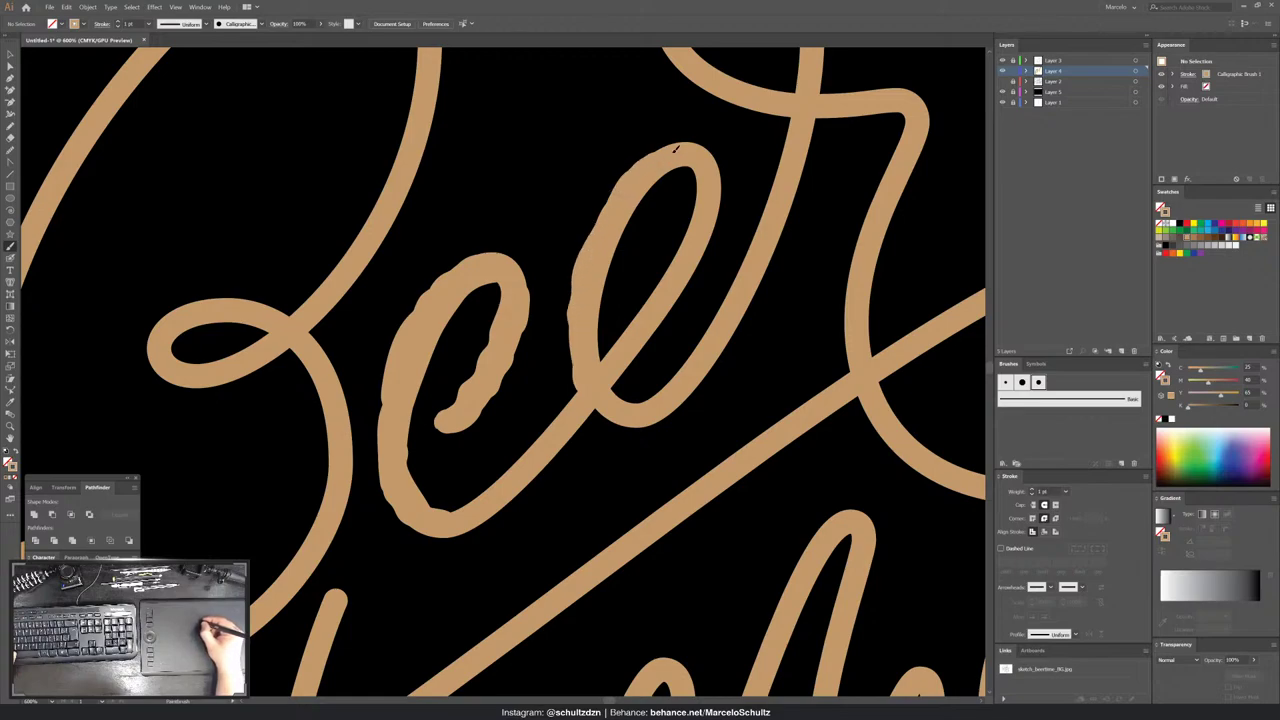
{"action": "left_click_drag", "start_coordinate": [652, 184], "coordinate": [598, 345]}
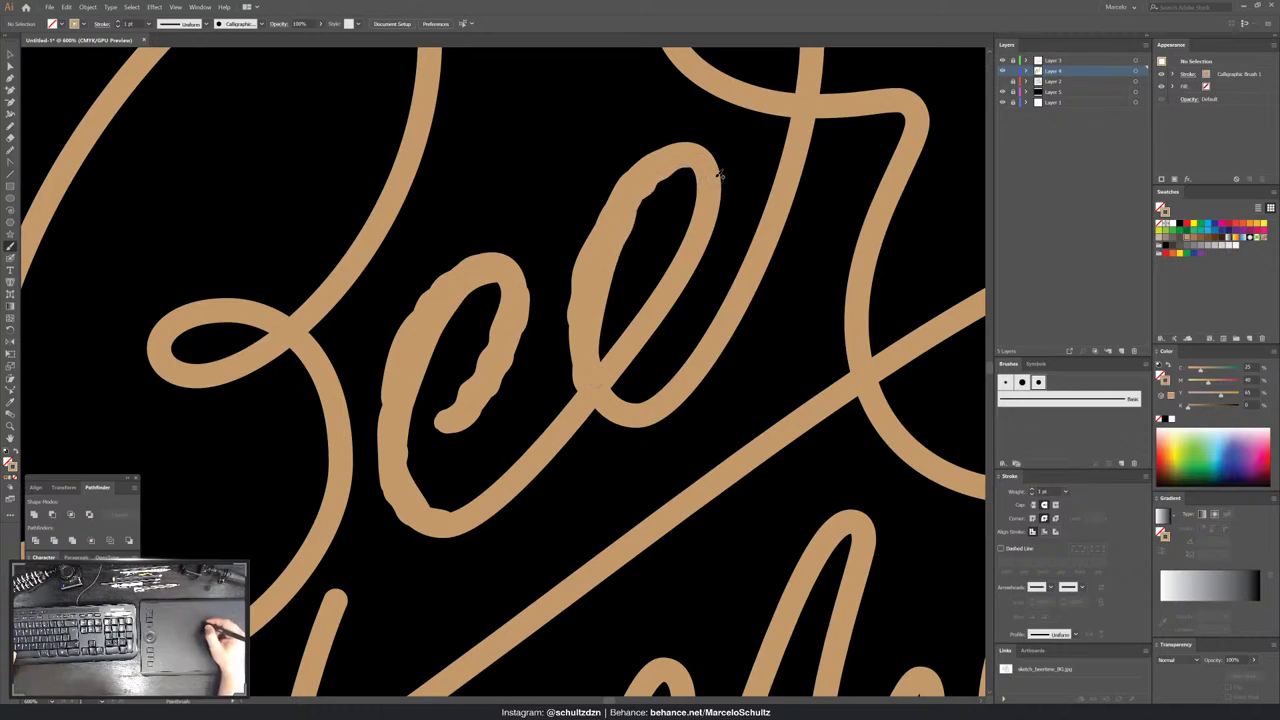
{"action": "left_click_drag", "start_coordinate": [694, 208], "coordinate": [662, 288]}
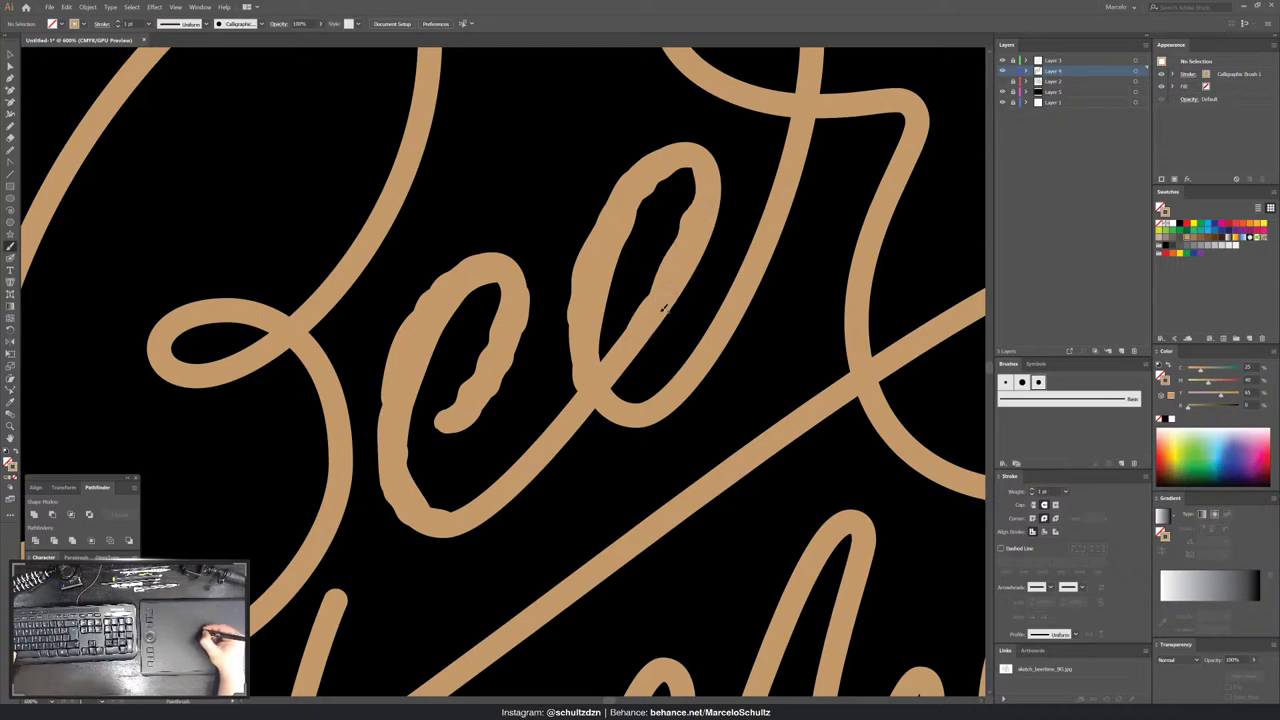
{"action": "mouse_move", "coordinate": [600, 398]}
{"action": "left_mouse_down"}
{"action": "mouse_move", "coordinate": [684, 292]}
{"action": "mouse_move", "coordinate": [718, 190]}
{"action": "left_mouse_up"}
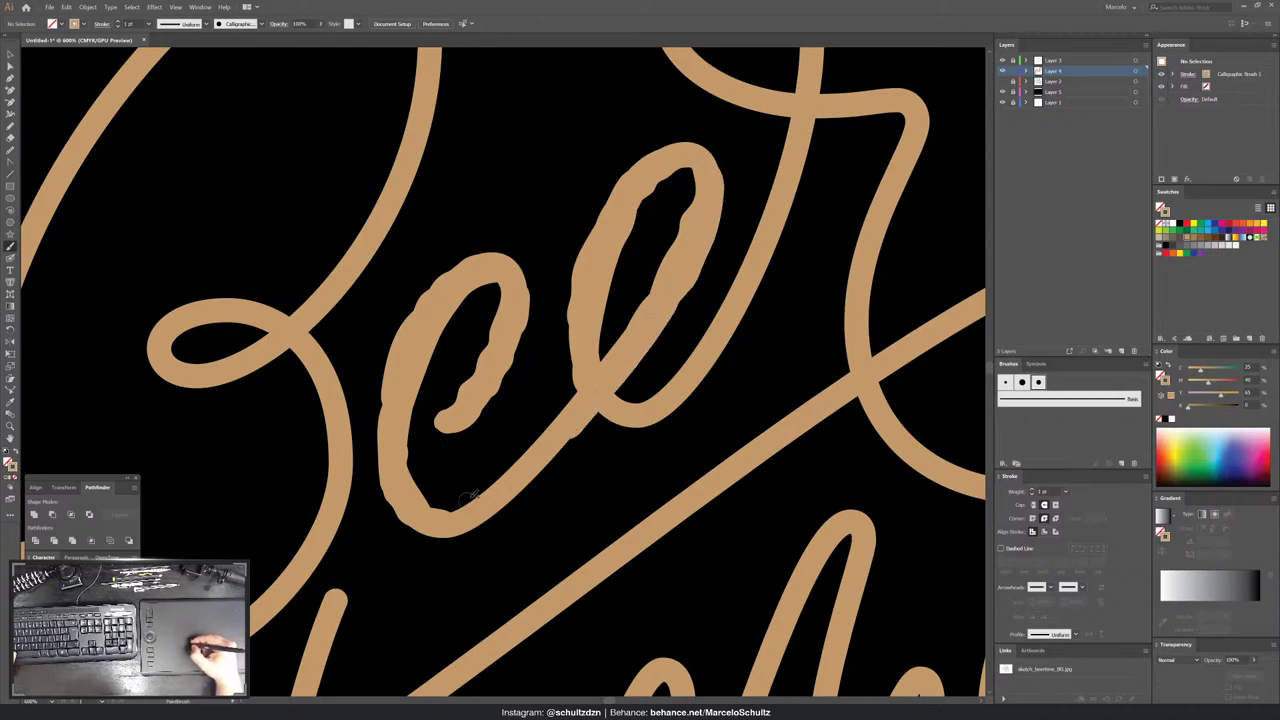
- Roughen the first e's lower curve, the connector between the e's, and the stroke leaving the B's loop
{"action": "scroll", "coordinate": [436, 432], "scroll_direction": "down", "scroll_amount": 2}
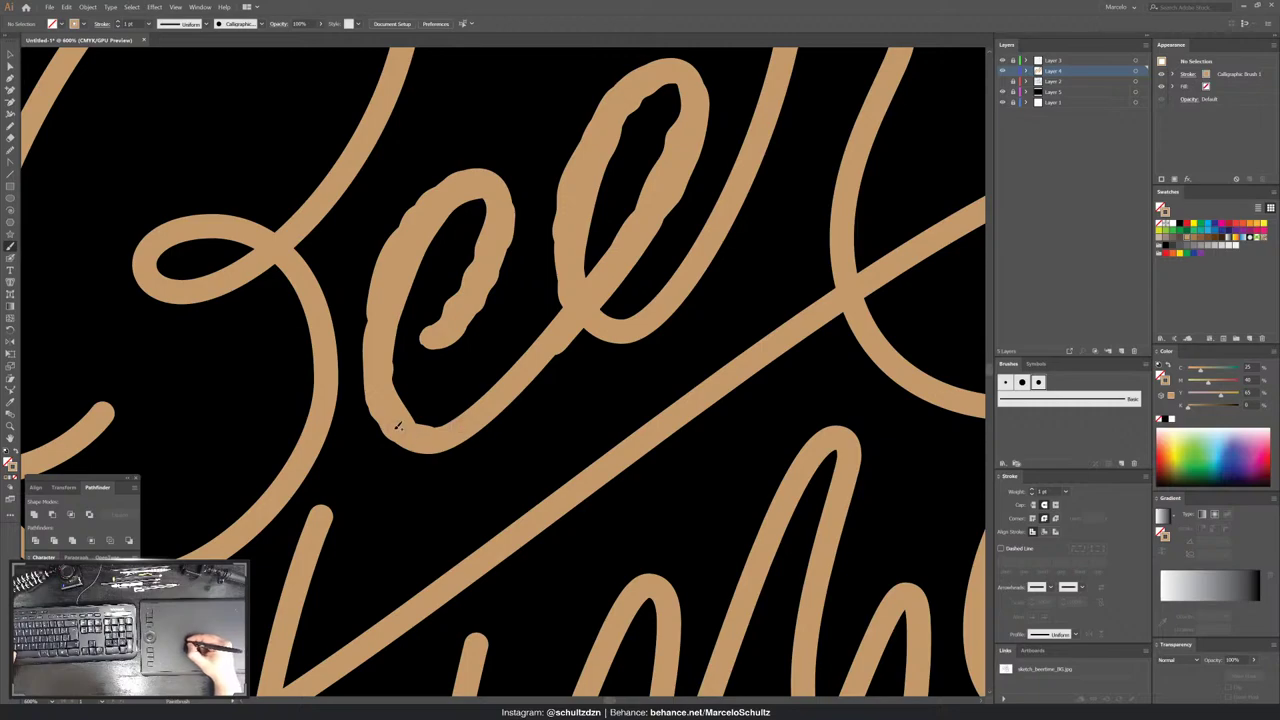
{"action": "left_click_drag", "start_coordinate": [397, 426], "coordinate": [416, 447]}
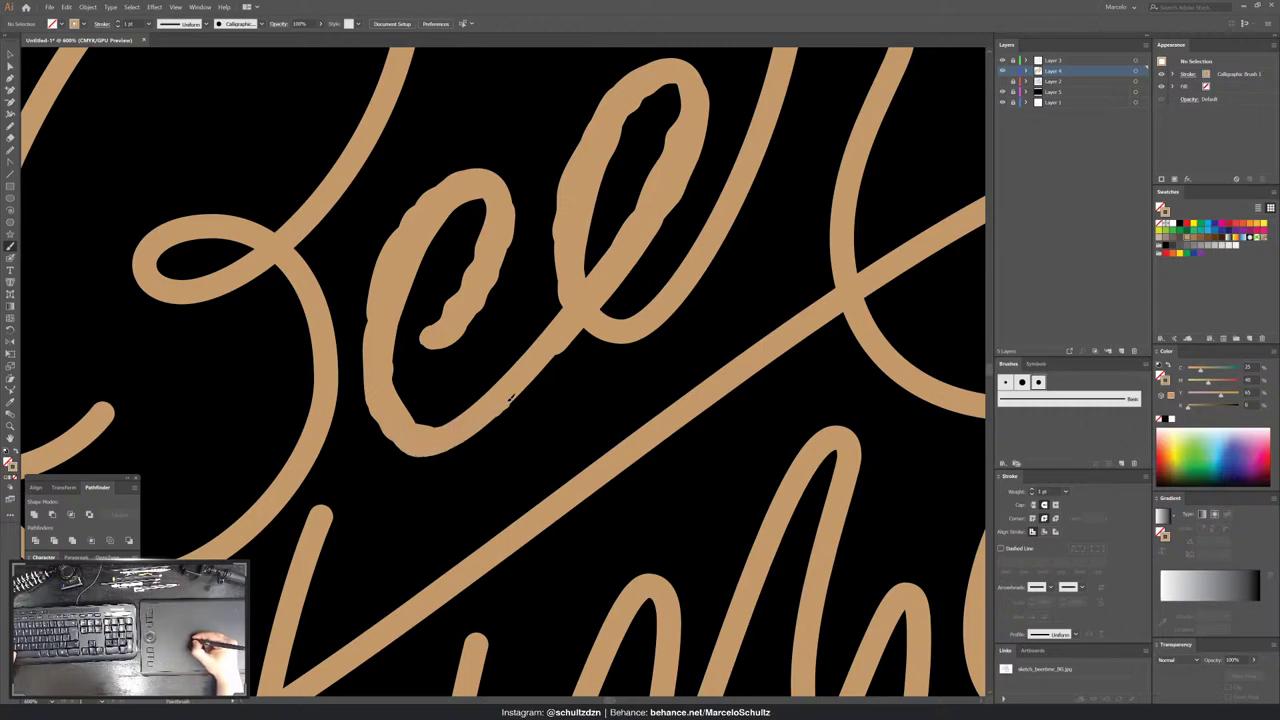
{"action": "left_click_drag", "start_coordinate": [543, 366], "coordinate": [612, 298]}
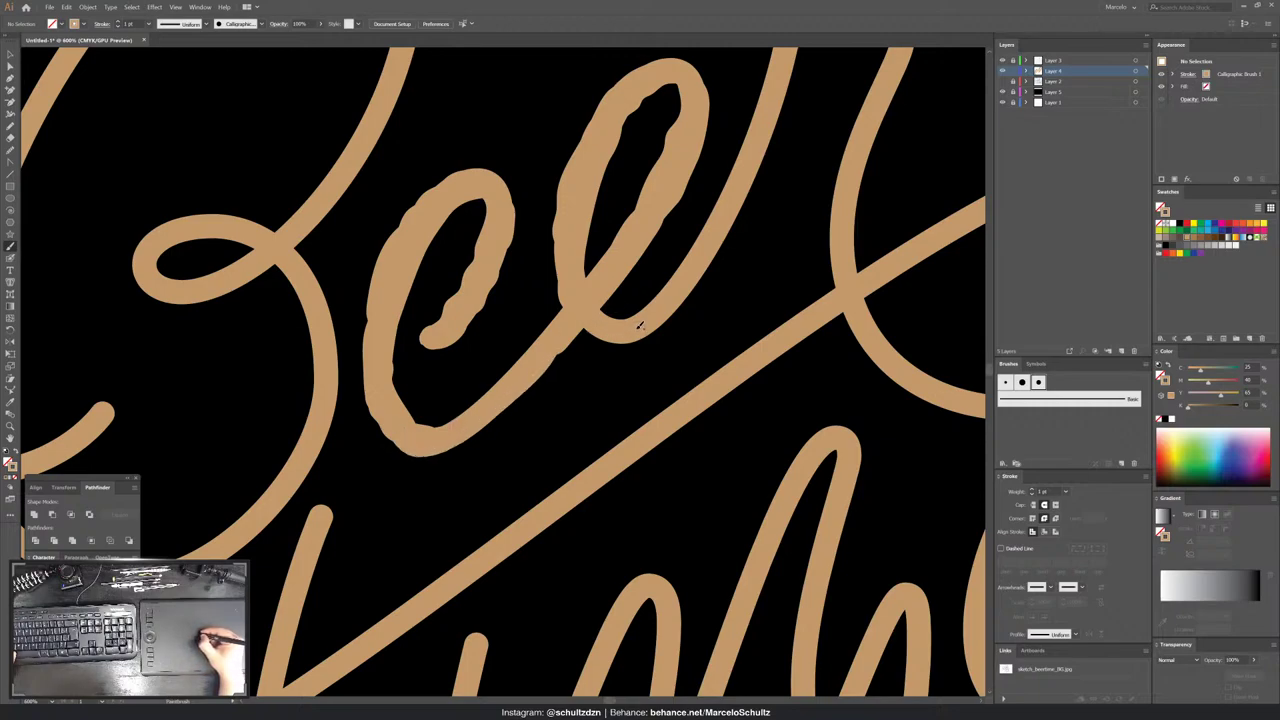
{"action": "scroll", "coordinate": [660, 335], "scroll_direction": "up", "scroll_amount": 5}
{"action": "scroll", "coordinate": [500, 371], "scroll_direction": "left", "scroll_amount": 4}
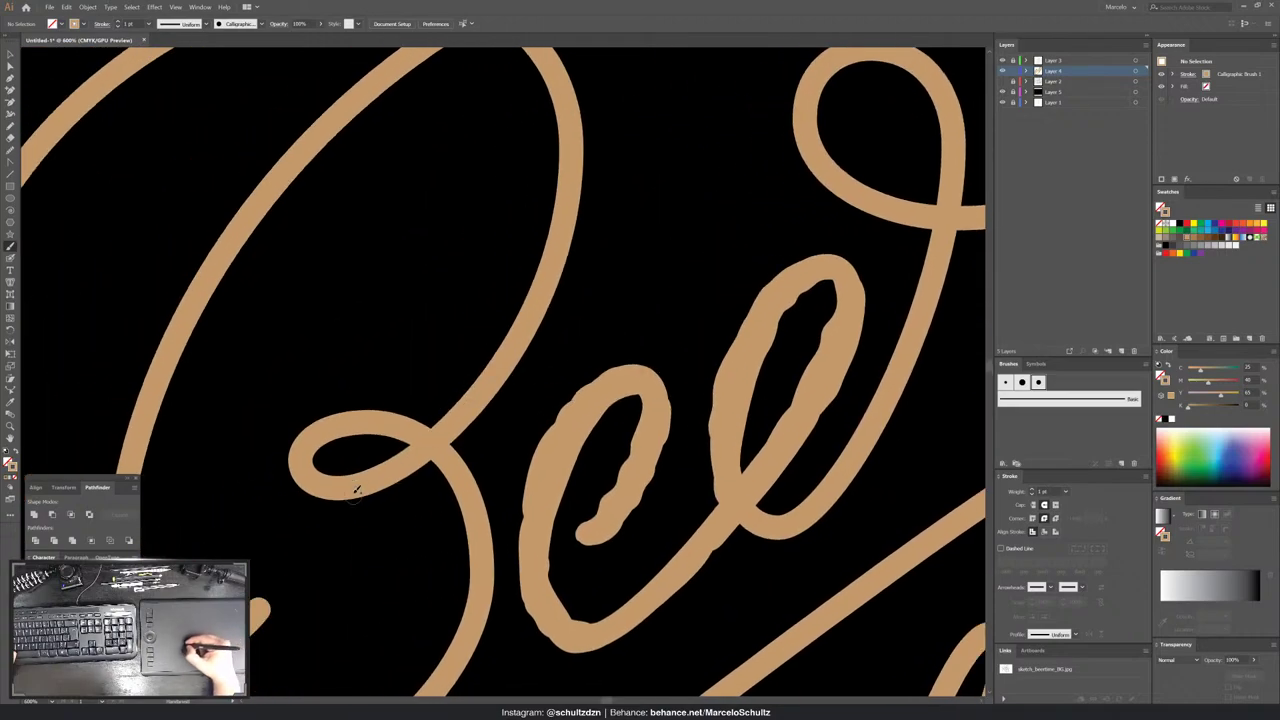
{"action": "mouse_move", "coordinate": [372, 470]}
{"action": "left_mouse_down"}
{"action": "mouse_move", "coordinate": [416, 446]}
{"action": "mouse_move", "coordinate": [492, 355]}
{"action": "left_mouse_up"}
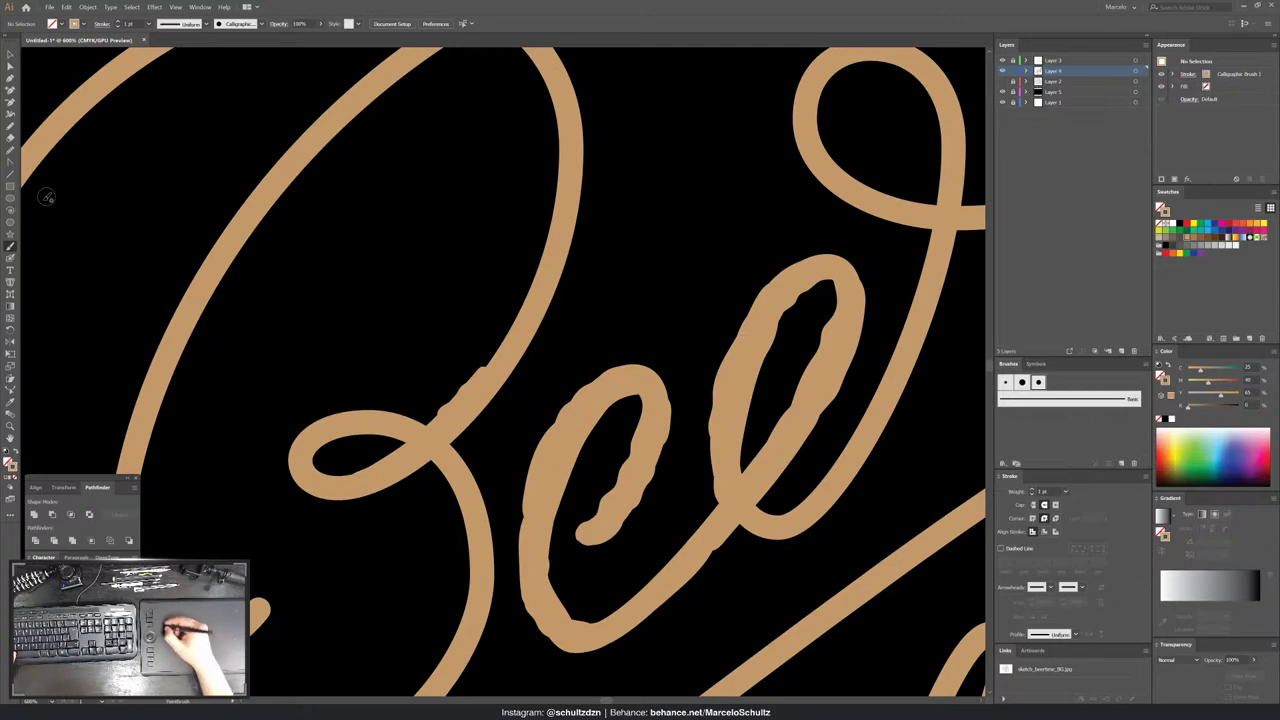
- Roughen the upper and left edges of the curve rising from the B's loop
{"action": "double_click", "coordinate": [10, 247]}
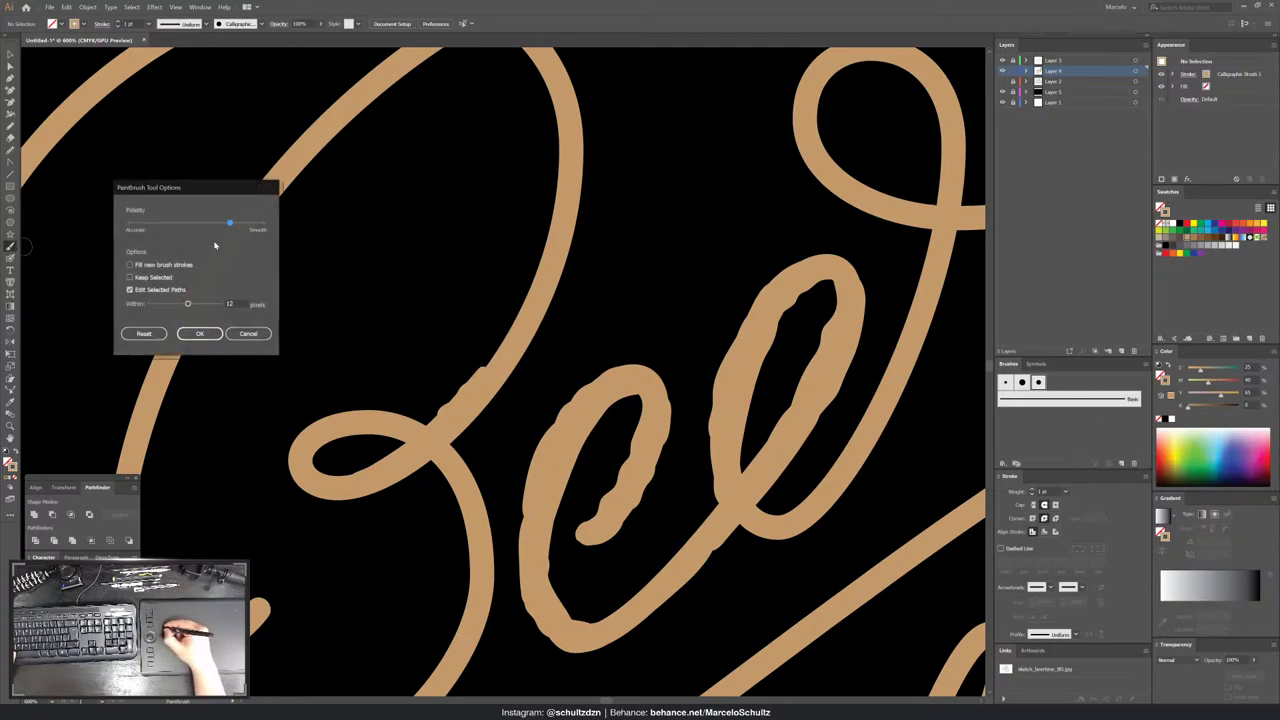
{"action": "left_click", "coordinate": [200, 332]}
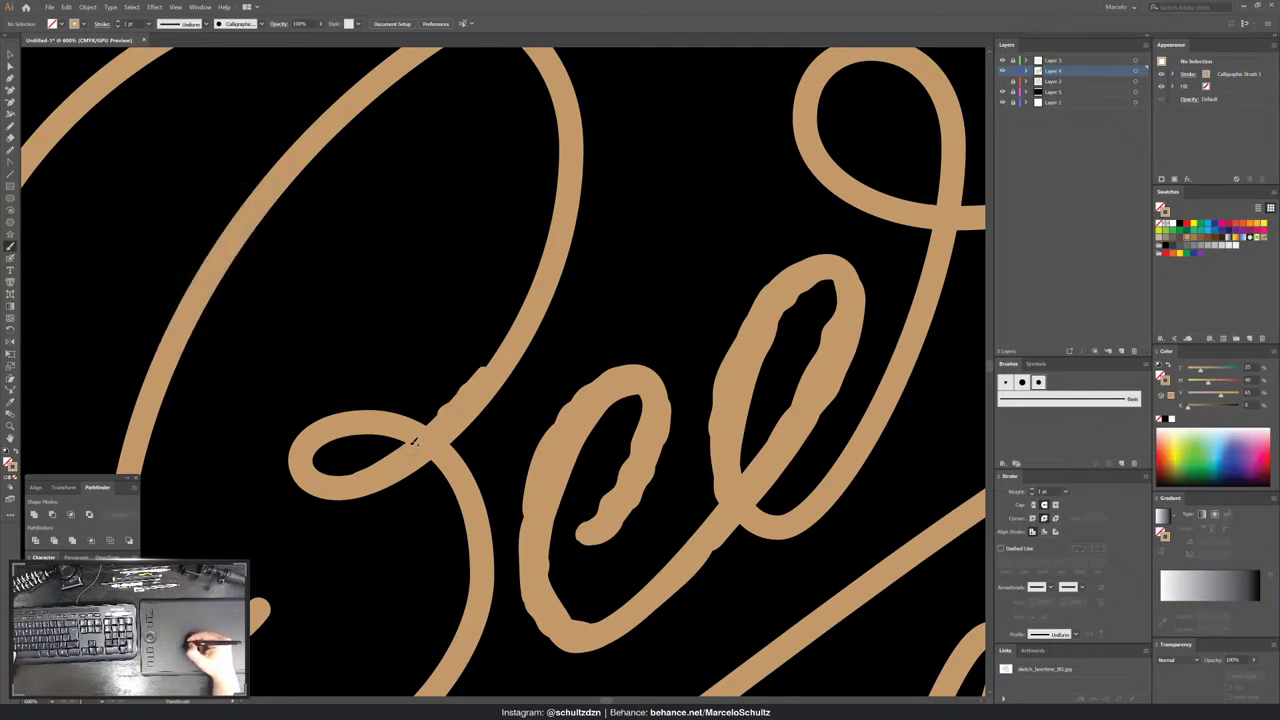
{"action": "left_click_drag", "start_coordinate": [425, 428], "coordinate": [530, 286]}
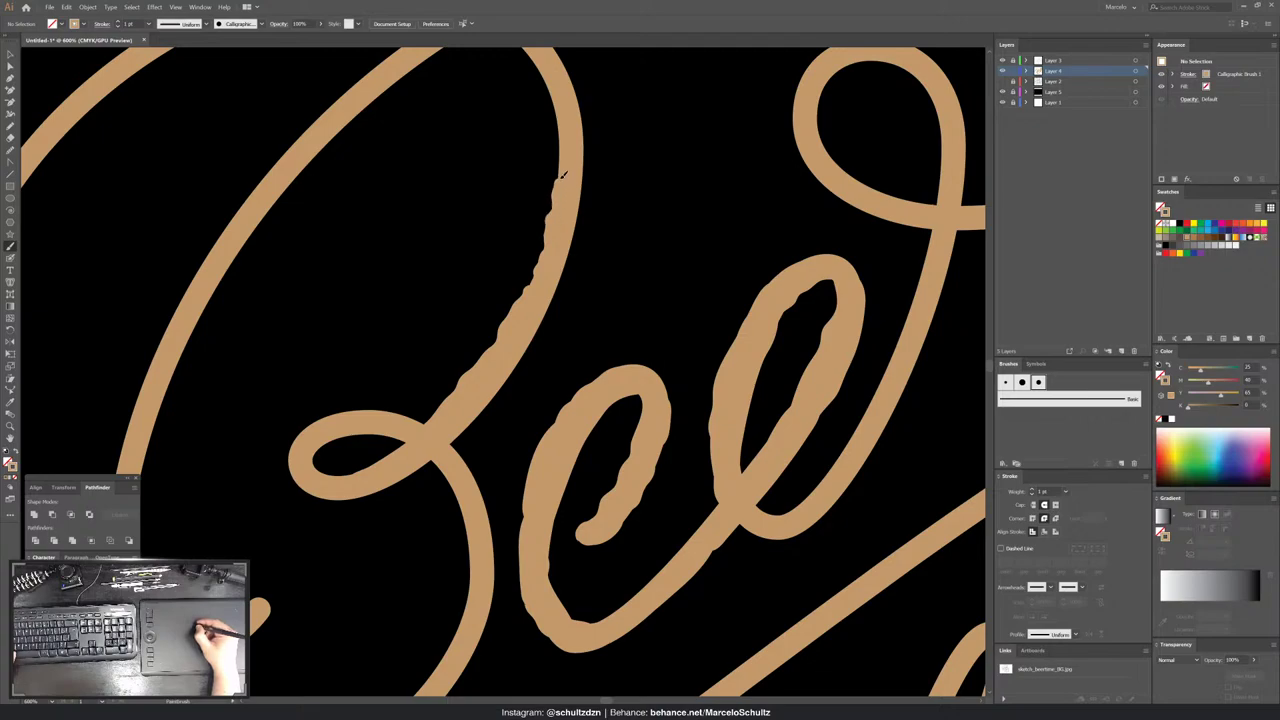
{"action": "left_click_drag", "start_coordinate": [562, 175], "coordinate": [511, 372]}
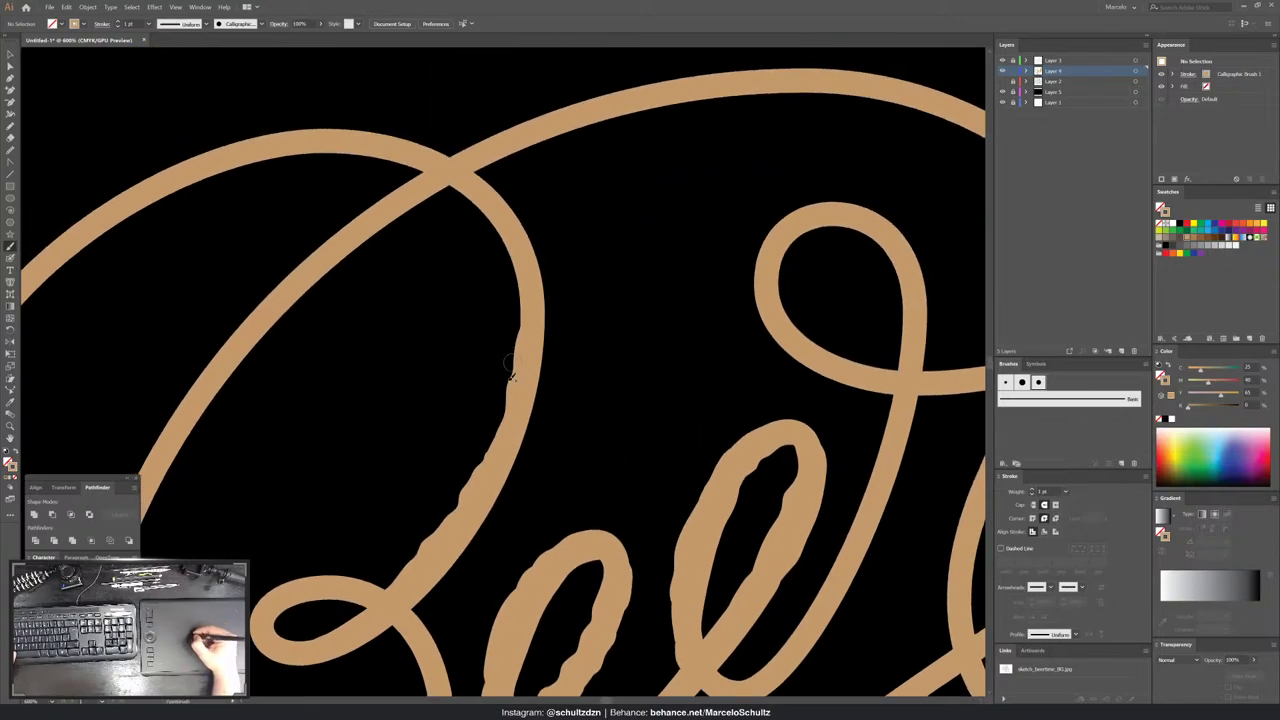
{"action": "mouse_move", "coordinate": [491, 452]}
{"action": "left_mouse_down"}
{"action": "mouse_move", "coordinate": [519, 308]}
{"action": "mouse_move", "coordinate": [491, 201]}
{"action": "left_mouse_up"}
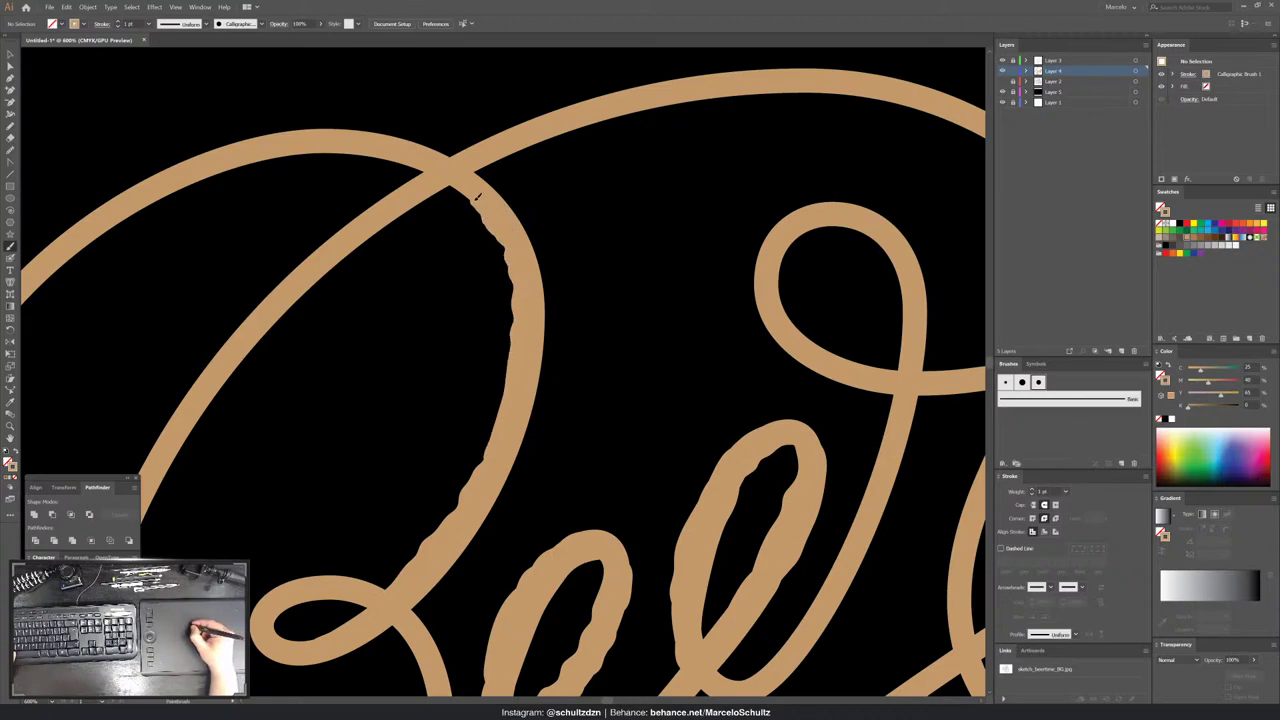
{"action": "scroll", "coordinate": [455, 295], "scroll_direction": "down", "scroll_amount": 5}
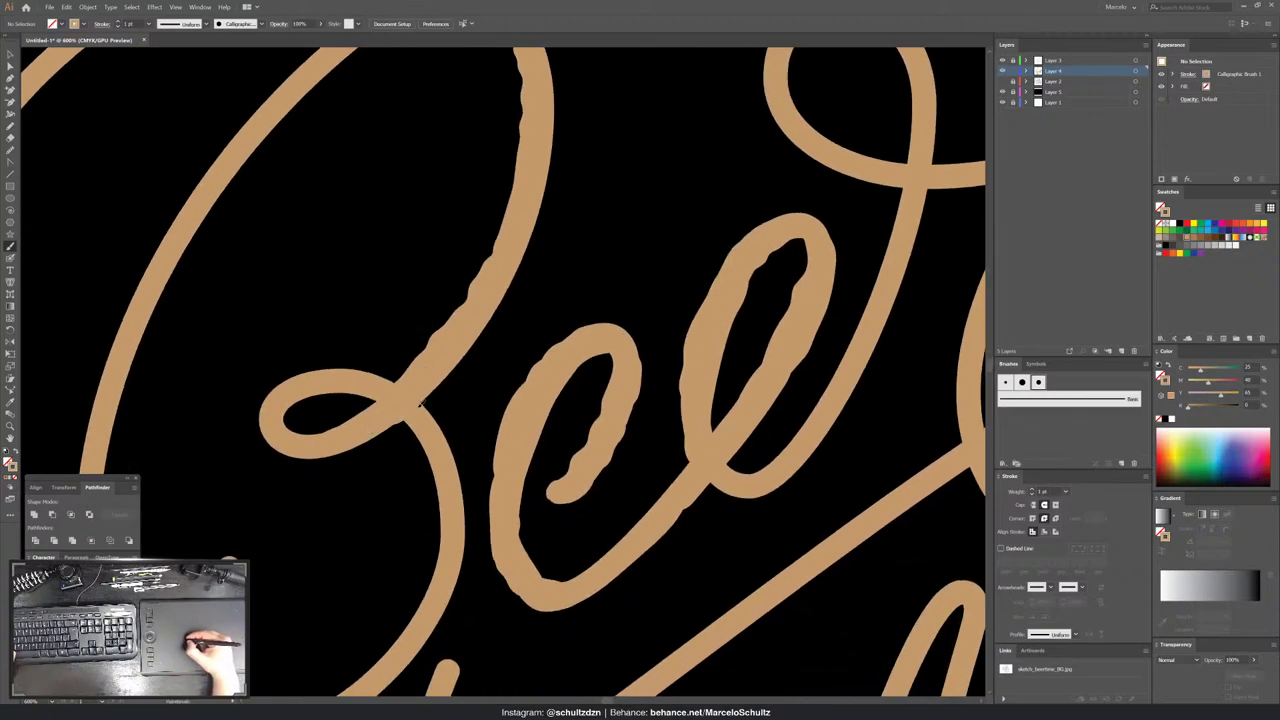
{"action": "mouse_move", "coordinate": [422, 405]}
{"action": "left_mouse_down"}
{"action": "mouse_move", "coordinate": [530, 245]}
{"action": "mouse_move", "coordinate": [545, 155]}
{"action": "left_mouse_up"}
{"action": "scroll", "coordinate": [490, 320], "scroll_direction": "up", "scroll_amount": 5}
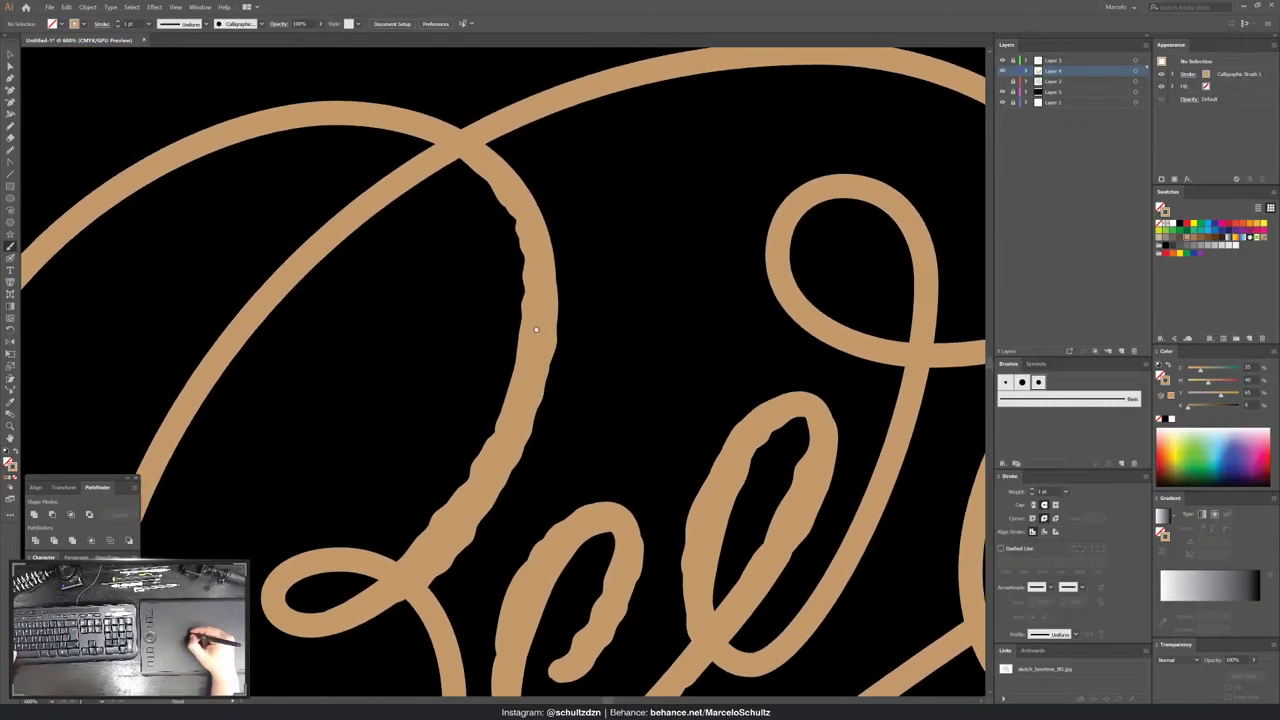
- Roughen the B loop's inner top edge, outer left edge and lower curve
{"action": "mouse_move", "coordinate": [141, 215]}
{"action": "left_mouse_down"}
{"action": "mouse_move", "coordinate": [486, 260]}
{"action": "mouse_move", "coordinate": [461, 240]}
{"action": "left_mouse_up"}
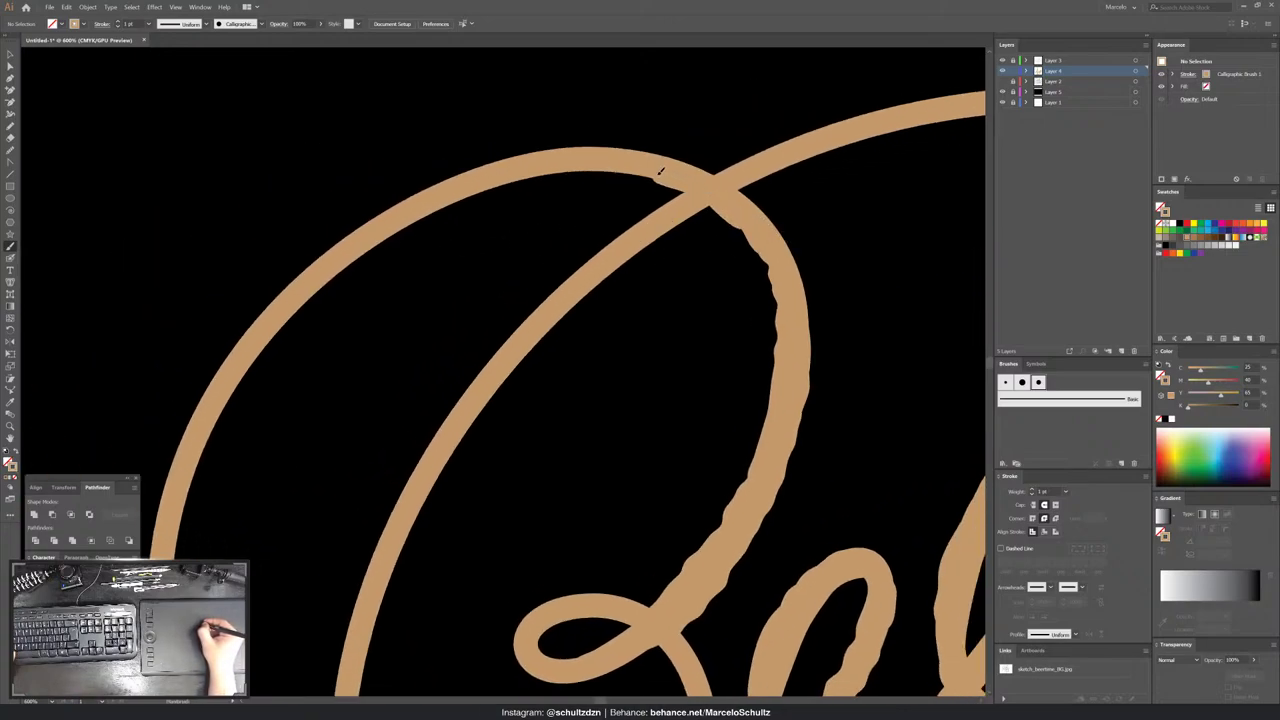
{"action": "left_click_drag", "start_coordinate": [600, 163], "coordinate": [545, 173]}
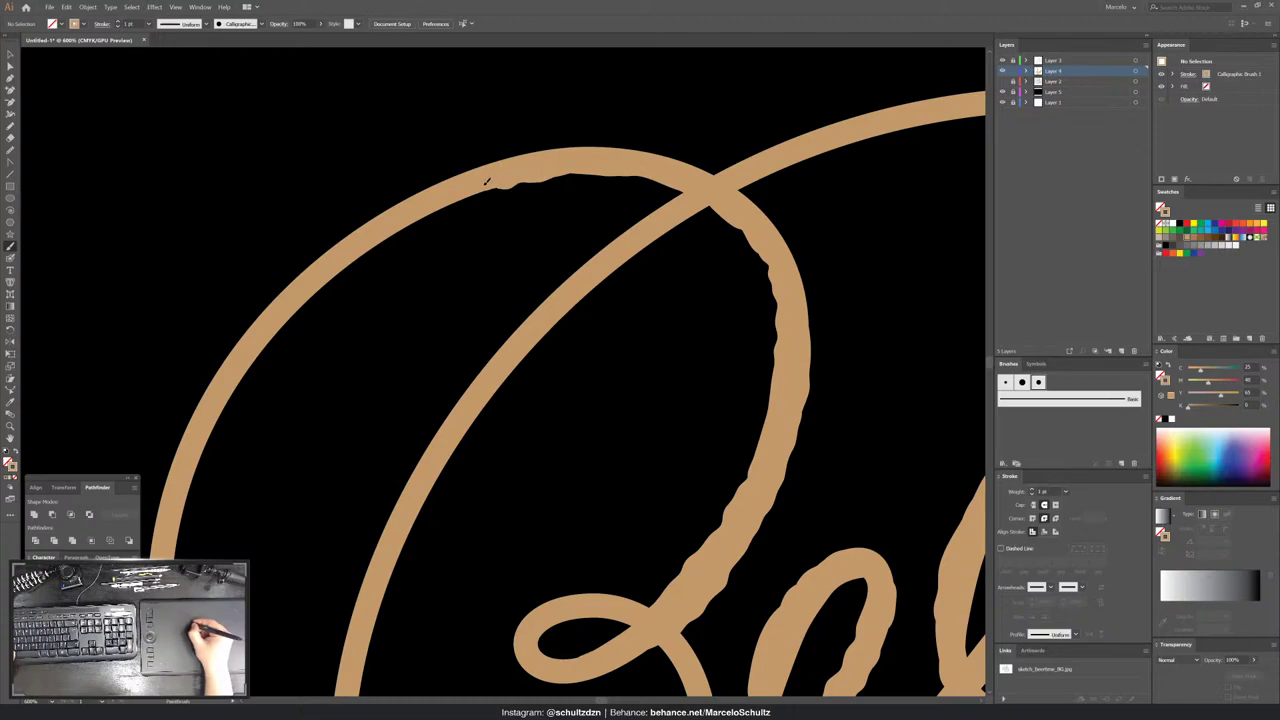
{"action": "left_click_drag", "start_coordinate": [438, 208], "coordinate": [395, 227]}
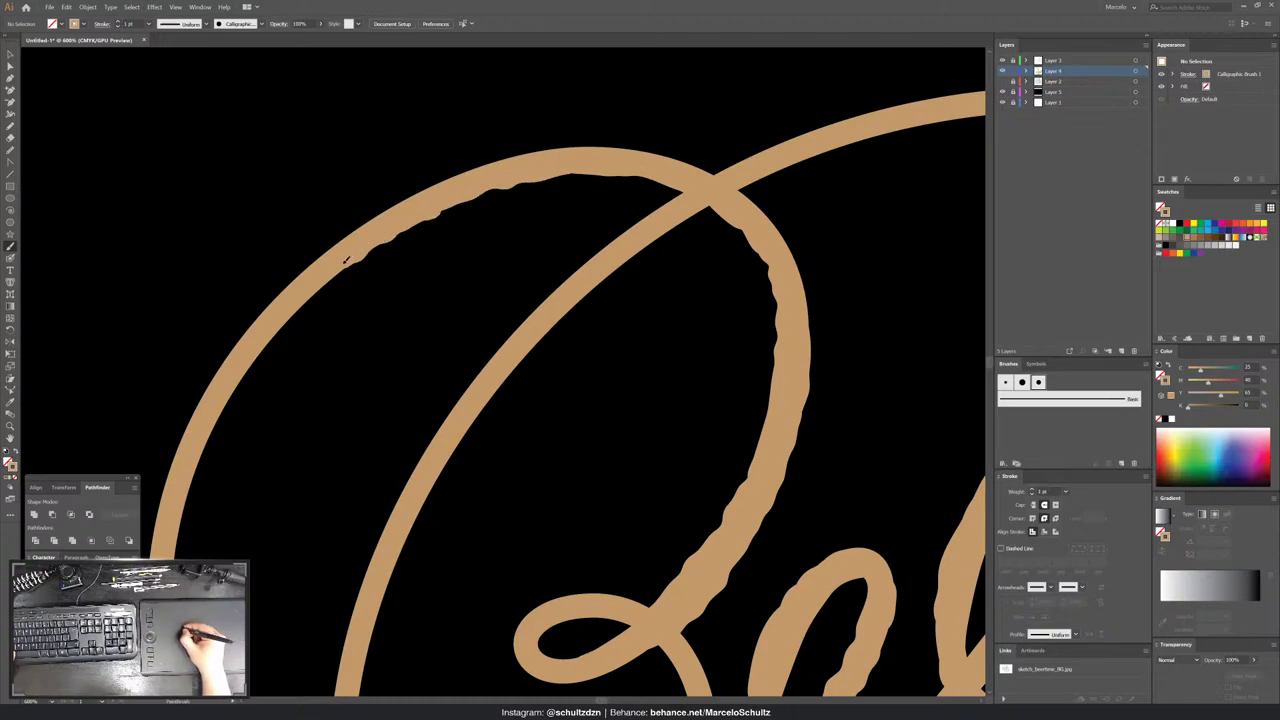
{"action": "mouse_move", "coordinate": [294, 308]}
{"action": "left_mouse_down"}
{"action": "mouse_move", "coordinate": [437, 237]}
{"action": "mouse_move", "coordinate": [466, 166]}
{"action": "mouse_move", "coordinate": [408, 243]}
{"action": "left_mouse_up"}
{"action": "left_click_drag", "start_coordinate": [381, 287], "coordinate": [354, 400]}
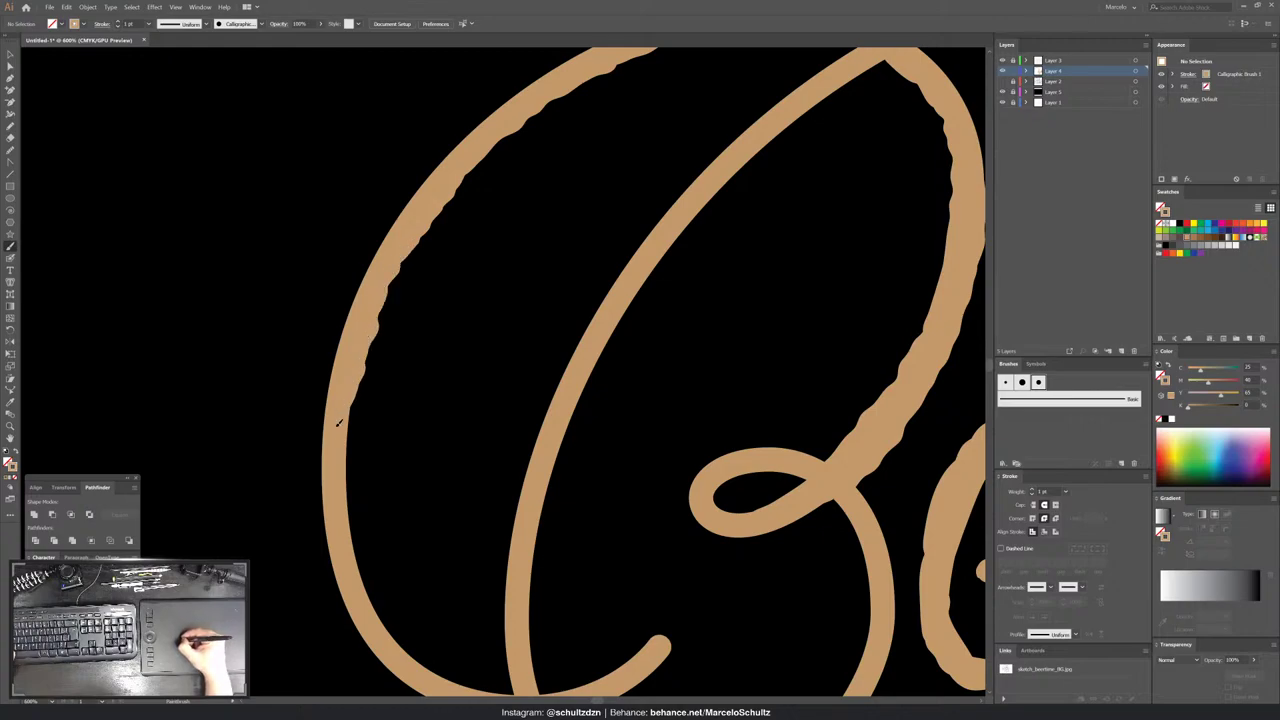
{"action": "mouse_move", "coordinate": [363, 448]}
{"action": "left_mouse_down"}
{"action": "mouse_move", "coordinate": [355, 293]}
{"action": "mouse_move", "coordinate": [336, 380]}
{"action": "mouse_move", "coordinate": [331, 288]}
{"action": "left_mouse_up"}
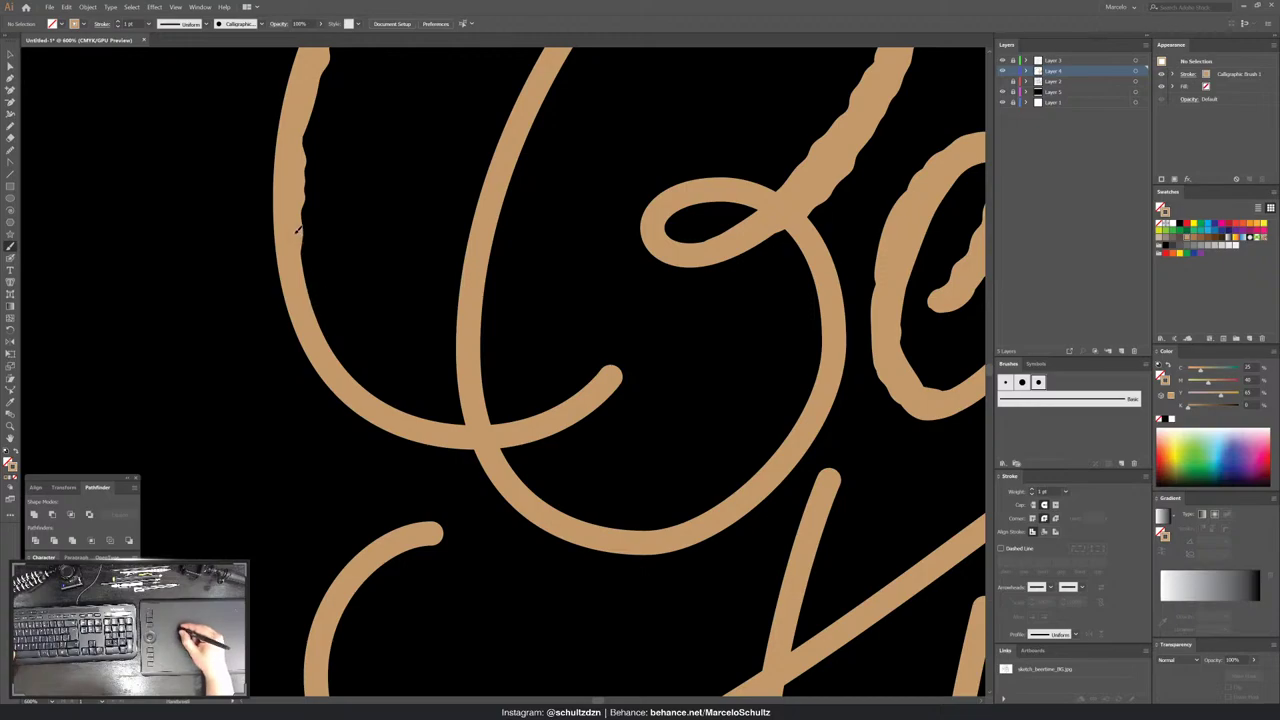
{"action": "mouse_move", "coordinate": [300, 232]}
{"action": "left_mouse_down"}
{"action": "mouse_move", "coordinate": [323, 335]}
{"action": "mouse_move", "coordinate": [355, 378]}
{"action": "mouse_move", "coordinate": [414, 412]}
{"action": "mouse_move", "coordinate": [488, 424]}
{"action": "mouse_move", "coordinate": [595, 381]}
{"action": "left_mouse_up"}
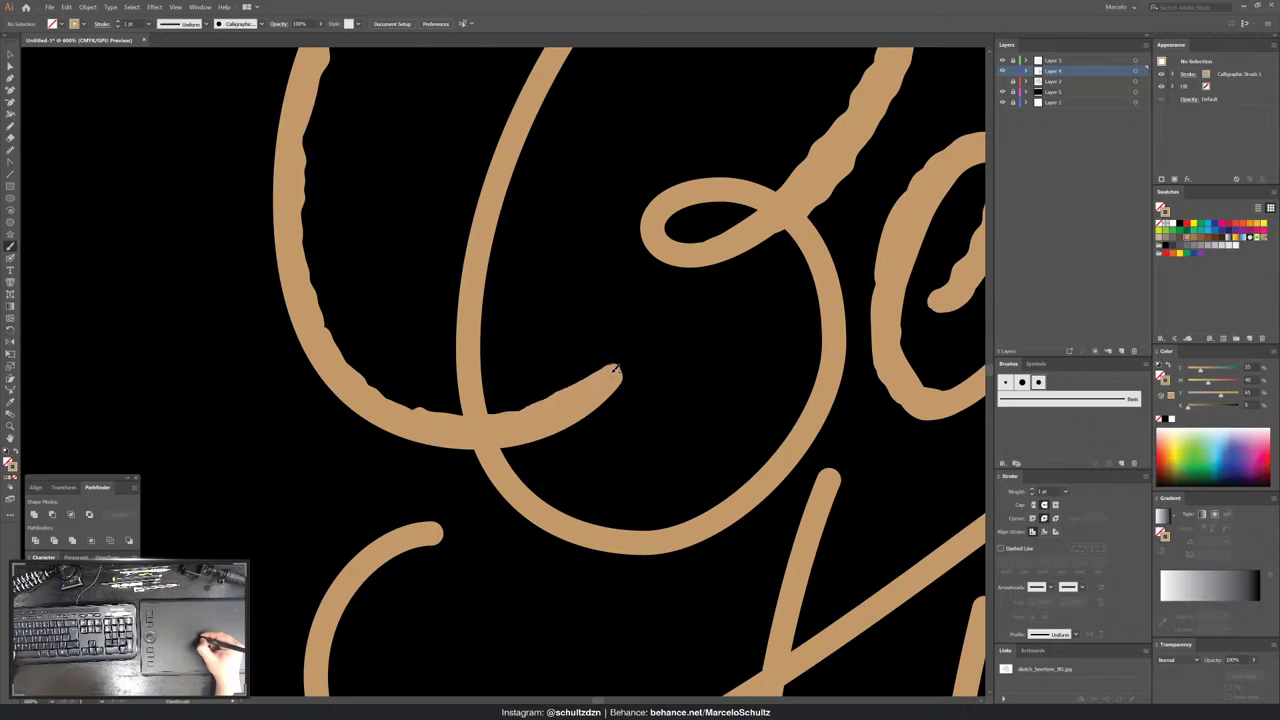
- Roughen the small loop's lower and inner top edges and the tan loop's right edge near the crossing
{"action": "scroll", "coordinate": [630, 400], "scroll_direction": "up", "scroll_amount": 3}
{"action": "scroll", "coordinate": [640, 430], "scroll_direction": "right", "scroll_amount": 2}
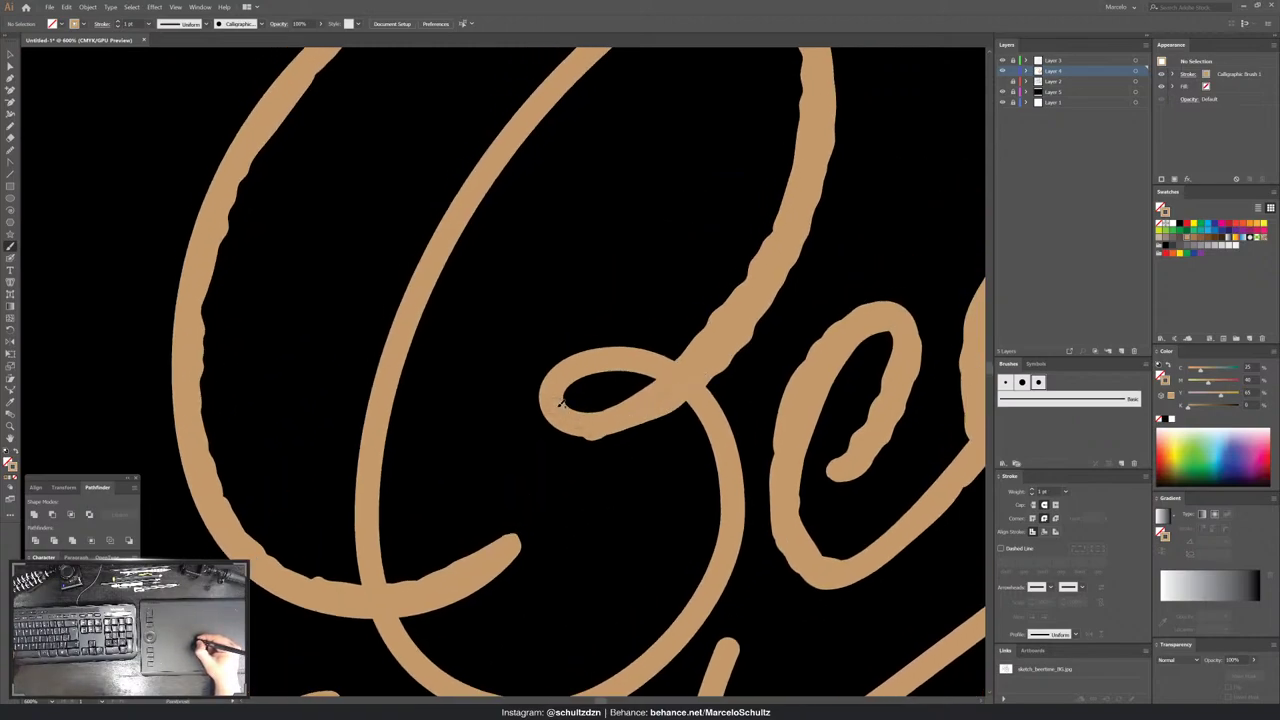
{"action": "left_click_drag", "start_coordinate": [607, 427], "coordinate": [660, 420]}
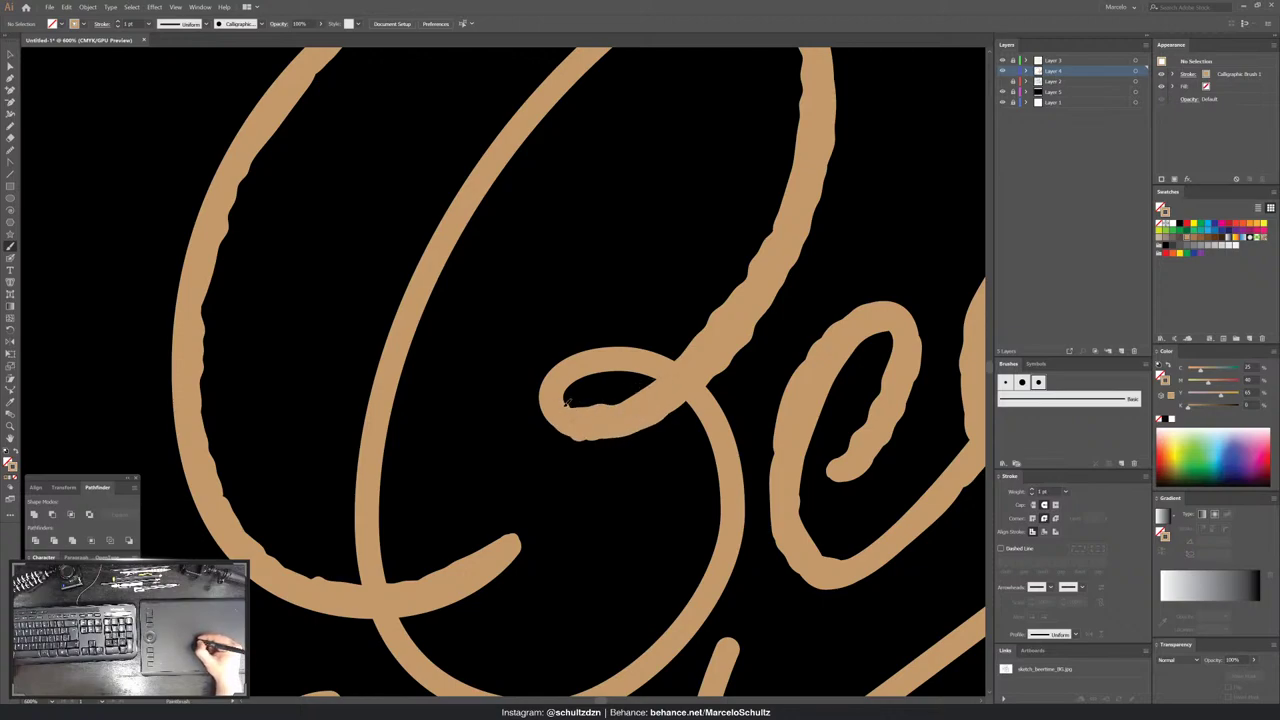
{"action": "mouse_move", "coordinate": [565, 403]}
{"action": "left_mouse_down"}
{"action": "mouse_move", "coordinate": [600, 376]}
{"action": "mouse_move", "coordinate": [657, 374]}
{"action": "mouse_move", "coordinate": [716, 552]}
{"action": "mouse_move", "coordinate": [783, 313]}
{"action": "mouse_move", "coordinate": [730, 402]}
{"action": "left_mouse_up"}
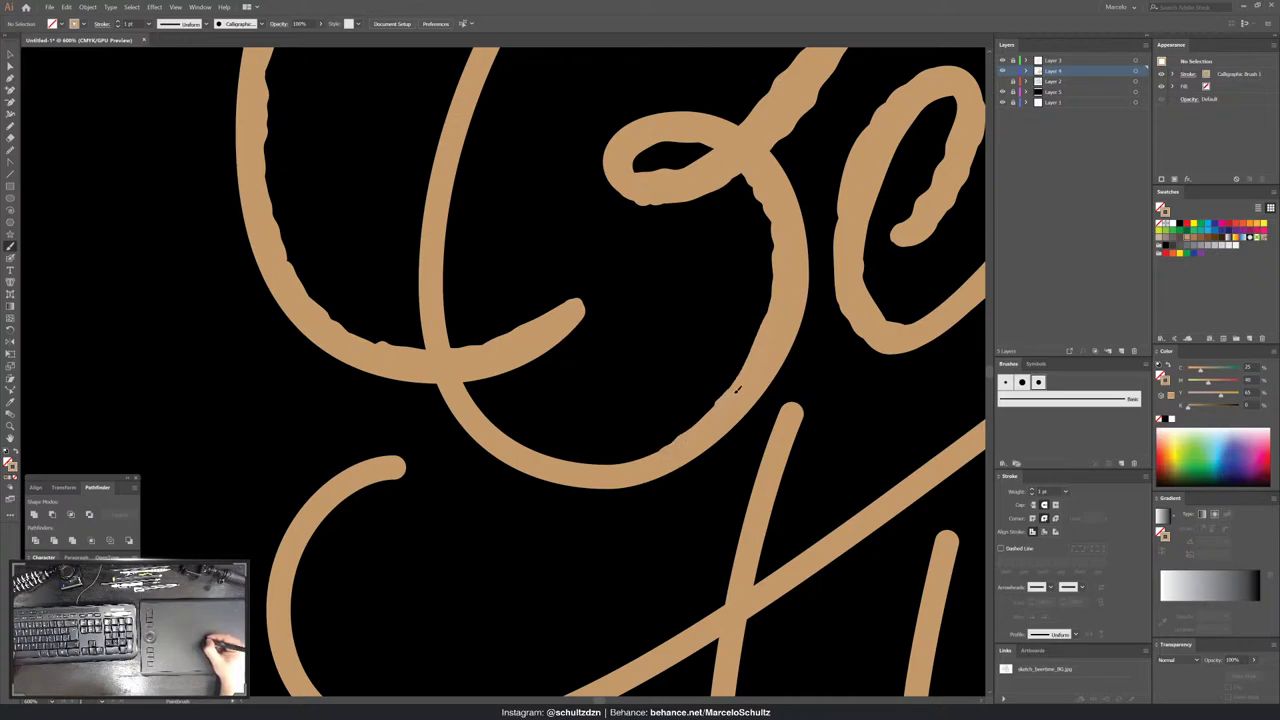
{"action": "mouse_move", "coordinate": [646, 334]}
{"action": "left_mouse_down"}
{"action": "mouse_move", "coordinate": [546, 398]}
{"action": "mouse_move", "coordinate": [553, 372]}
{"action": "left_mouse_up"}
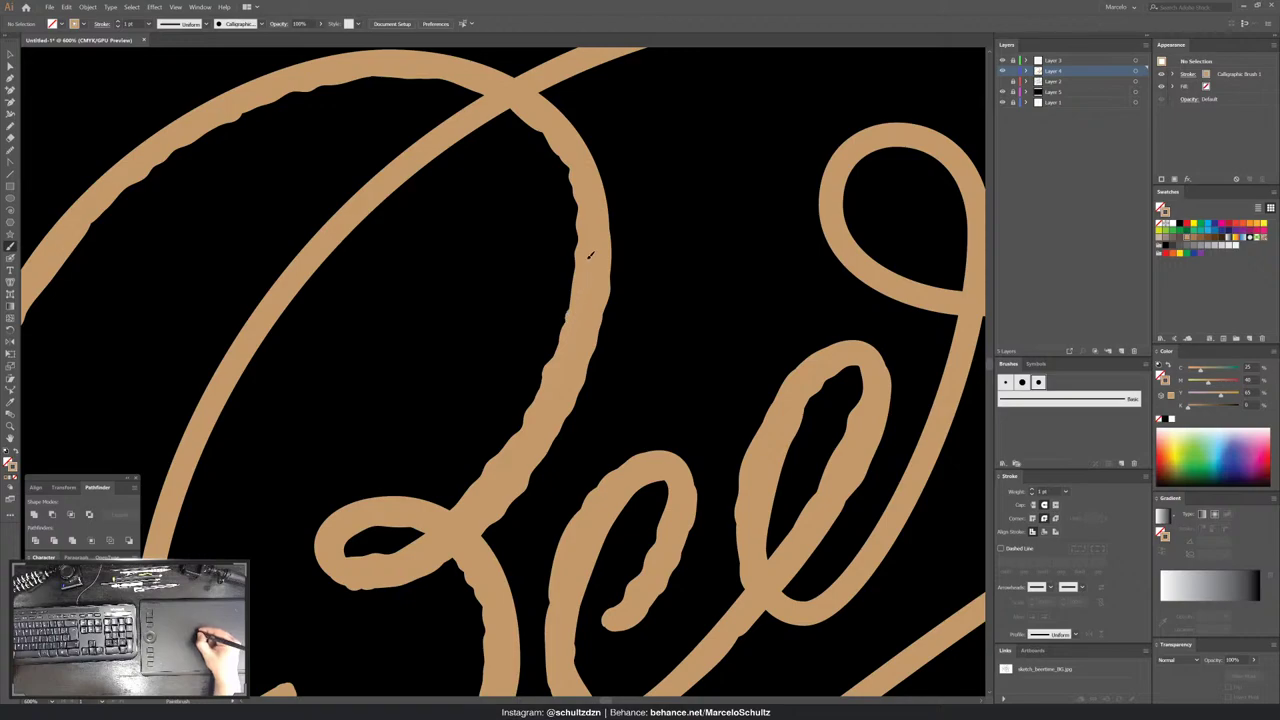
{"action": "scroll", "coordinate": [600, 225], "scroll_direction": "up", "scroll_amount": 3}
{"action": "left_click_drag", "start_coordinate": [528, 232], "coordinate": [562, 264]}
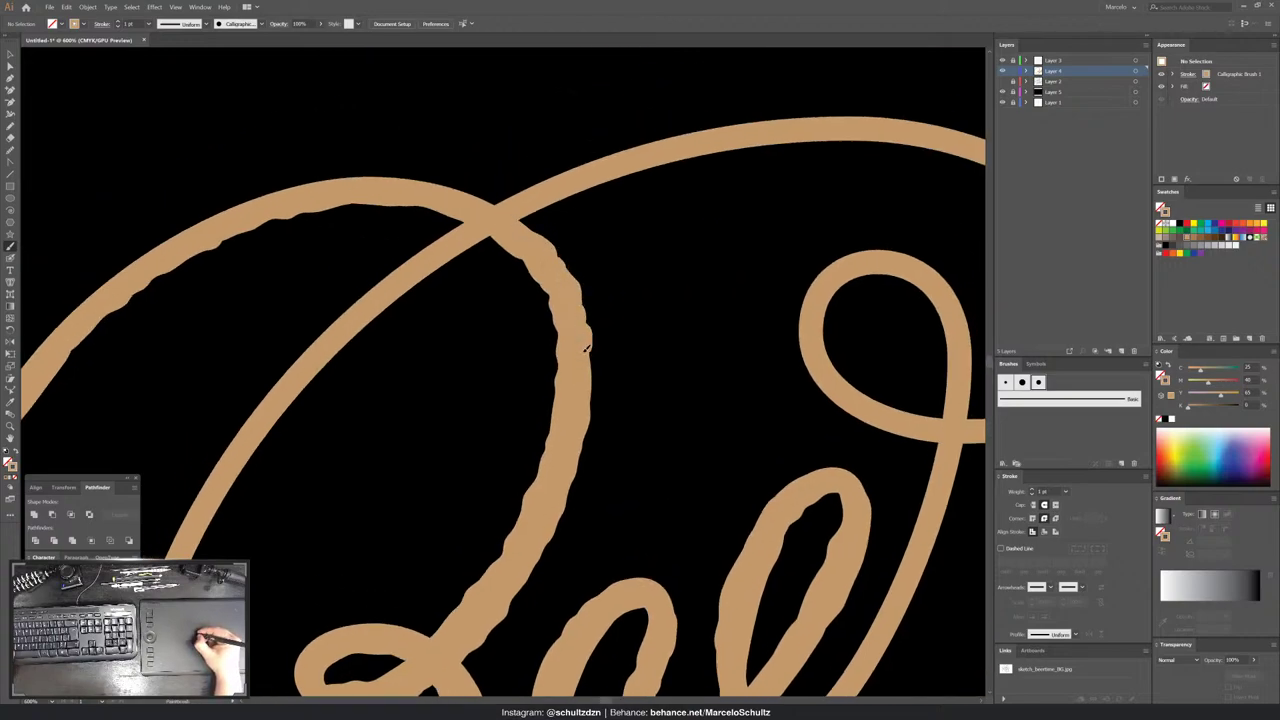
{"action": "left_click_drag", "start_coordinate": [580, 298], "coordinate": [586, 377]}
- Roughen the big loop's upper-left and lower-left edges and thicken the B's outer left edge
{"action": "scroll", "coordinate": [566, 467], "scroll_direction": "up", "scroll_amount": 3}
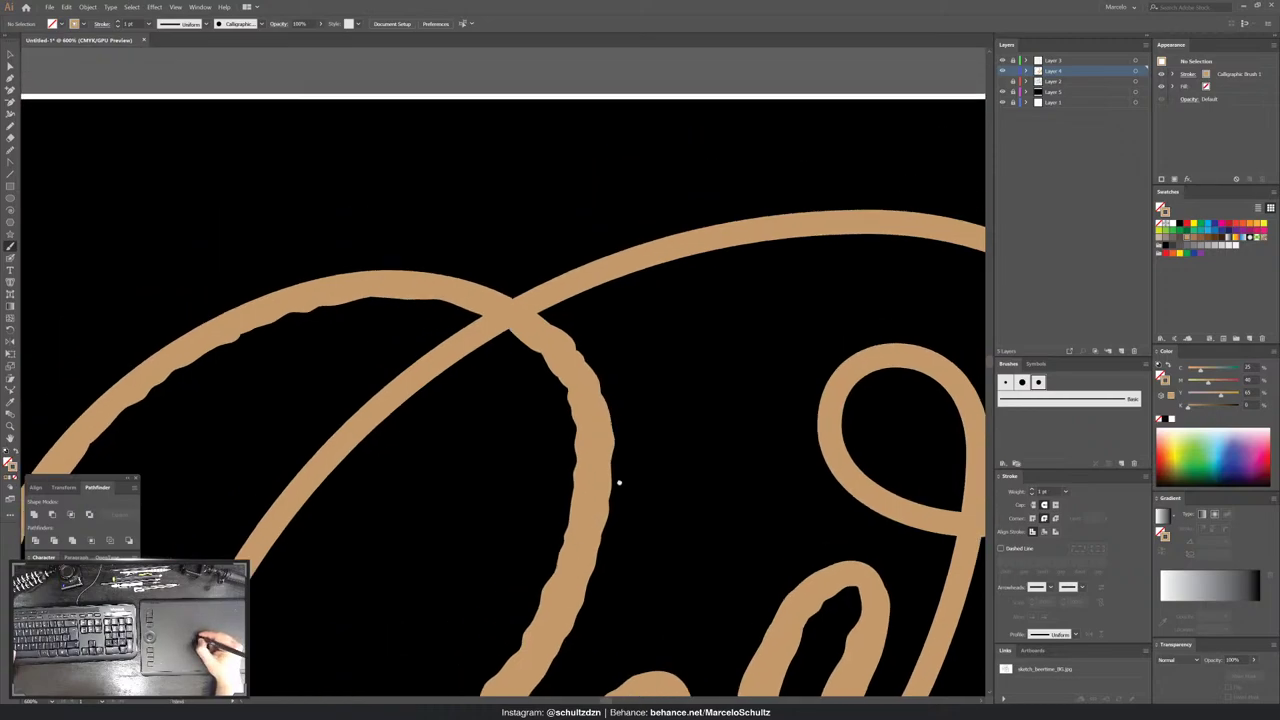
{"action": "scroll", "coordinate": [600, 470], "scroll_direction": "left", "scroll_amount": 5}
{"action": "mouse_move", "coordinate": [374, 418]}
{"action": "left_mouse_down"}
{"action": "mouse_move", "coordinate": [520, 320]}
{"action": "mouse_move", "coordinate": [605, 302]}
{"action": "mouse_move", "coordinate": [736, 321]}
{"action": "left_mouse_up"}
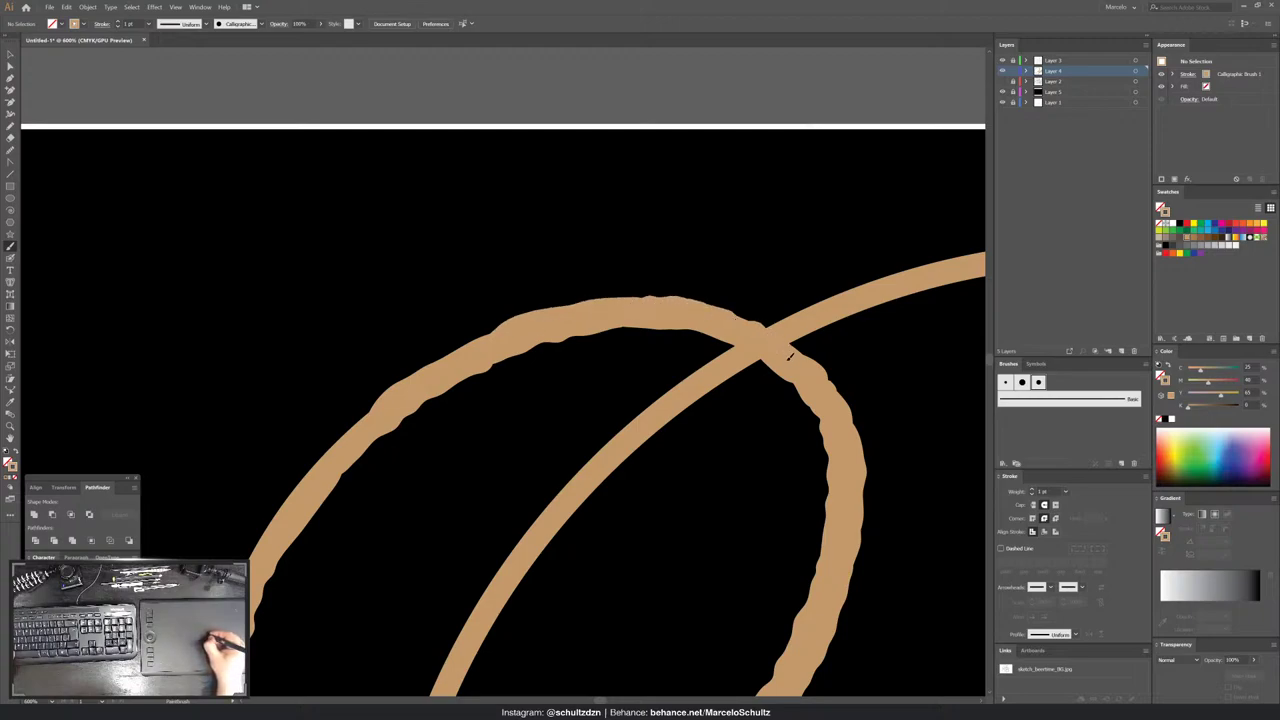
{"action": "left_click_drag", "start_coordinate": [608, 387], "coordinate": [913, 350]}
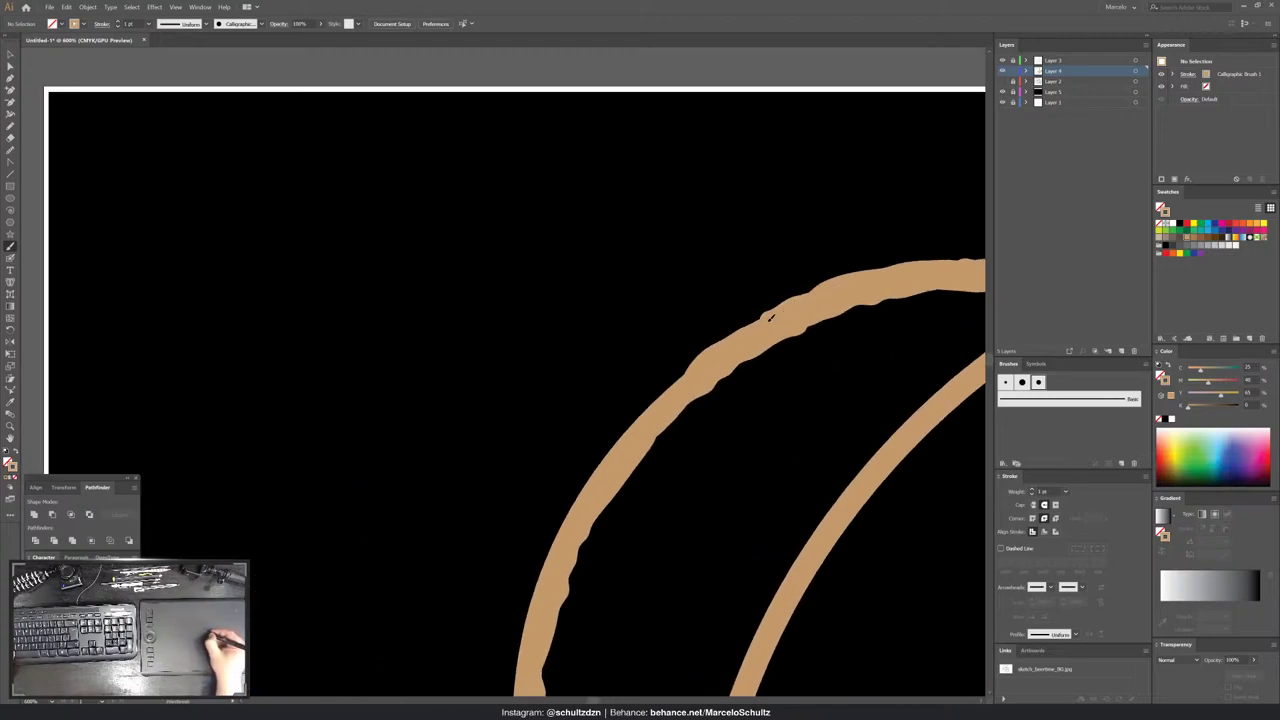
{"action": "mouse_move", "coordinate": [712, 361]}
{"action": "left_mouse_down"}
{"action": "mouse_move", "coordinate": [652, 415]}
{"action": "mouse_move", "coordinate": [730, 258]}
{"action": "mouse_move", "coordinate": [632, 350]}
{"action": "mouse_move", "coordinate": [565, 525]}
{"action": "left_mouse_up"}
{"action": "left_click_drag", "start_coordinate": [722, 270], "coordinate": [631, 400]}
{"action": "mouse_move", "coordinate": [604, 476]}
{"action": "left_mouse_down"}
{"action": "mouse_move", "coordinate": [586, 549]}
{"action": "mouse_move", "coordinate": [533, 349]}
{"action": "mouse_move", "coordinate": [505, 405]}
{"action": "mouse_move", "coordinate": [527, 528]}
{"action": "left_mouse_up"}
{"action": "mouse_move", "coordinate": [568, 191]}
{"action": "left_mouse_down"}
{"action": "mouse_move", "coordinate": [520, 270]}
{"action": "mouse_move", "coordinate": [505, 345]}
{"action": "left_mouse_up"}
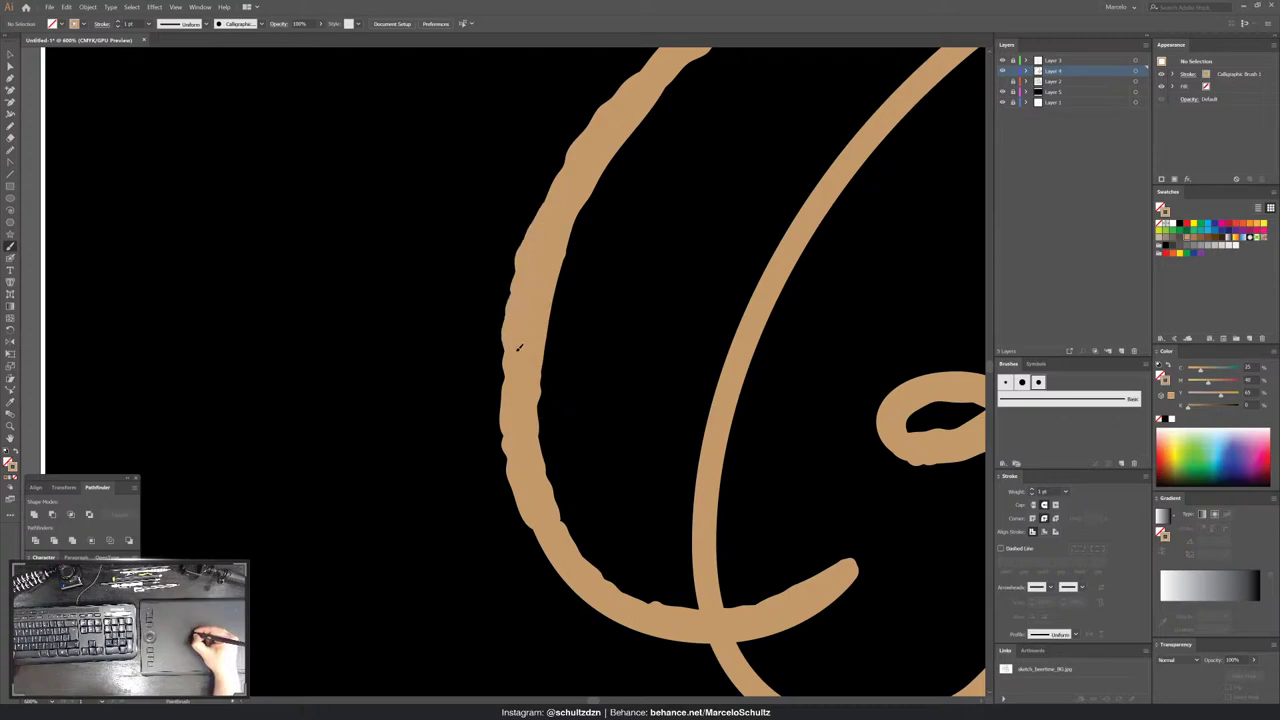
{"action": "left_click_drag", "start_coordinate": [576, 213], "coordinate": [558, 262]}
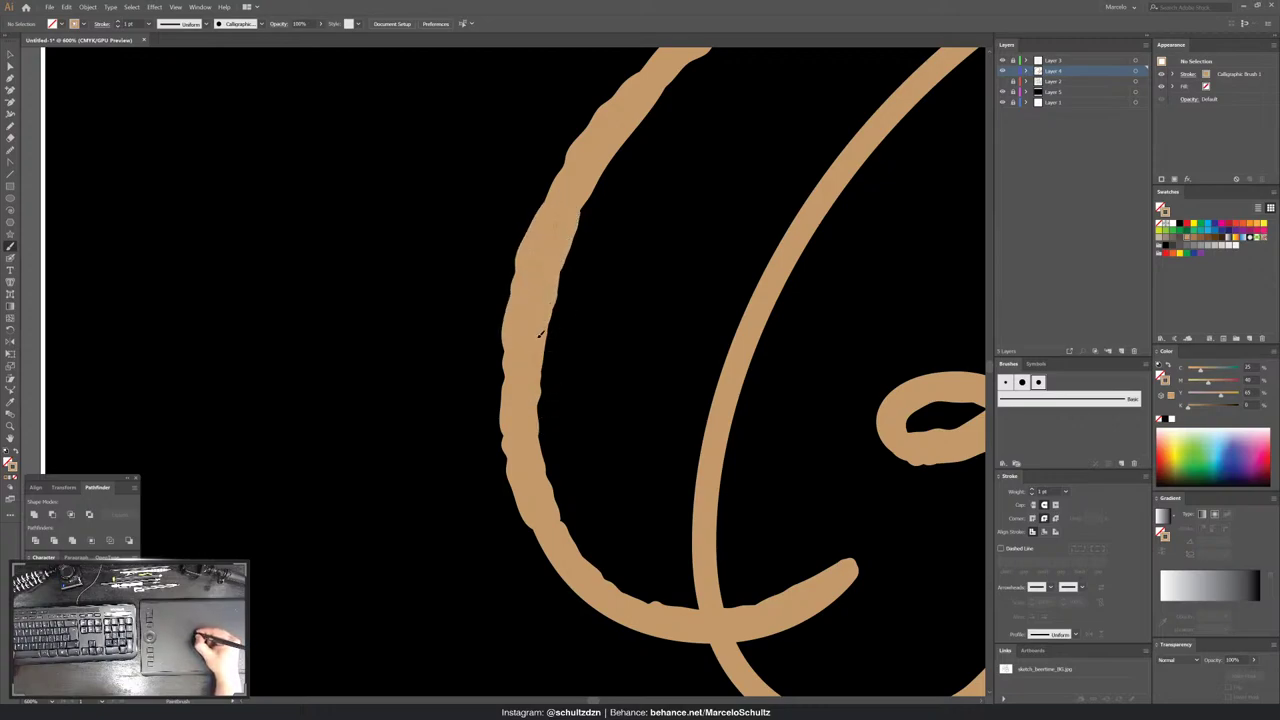
- Roughen the B's left curve down to its bottom-left
{"action": "left_click_drag", "start_coordinate": [557, 434], "coordinate": [422, 352]}
{"action": "left_click_drag", "start_coordinate": [420, 290], "coordinate": [466, 456]}
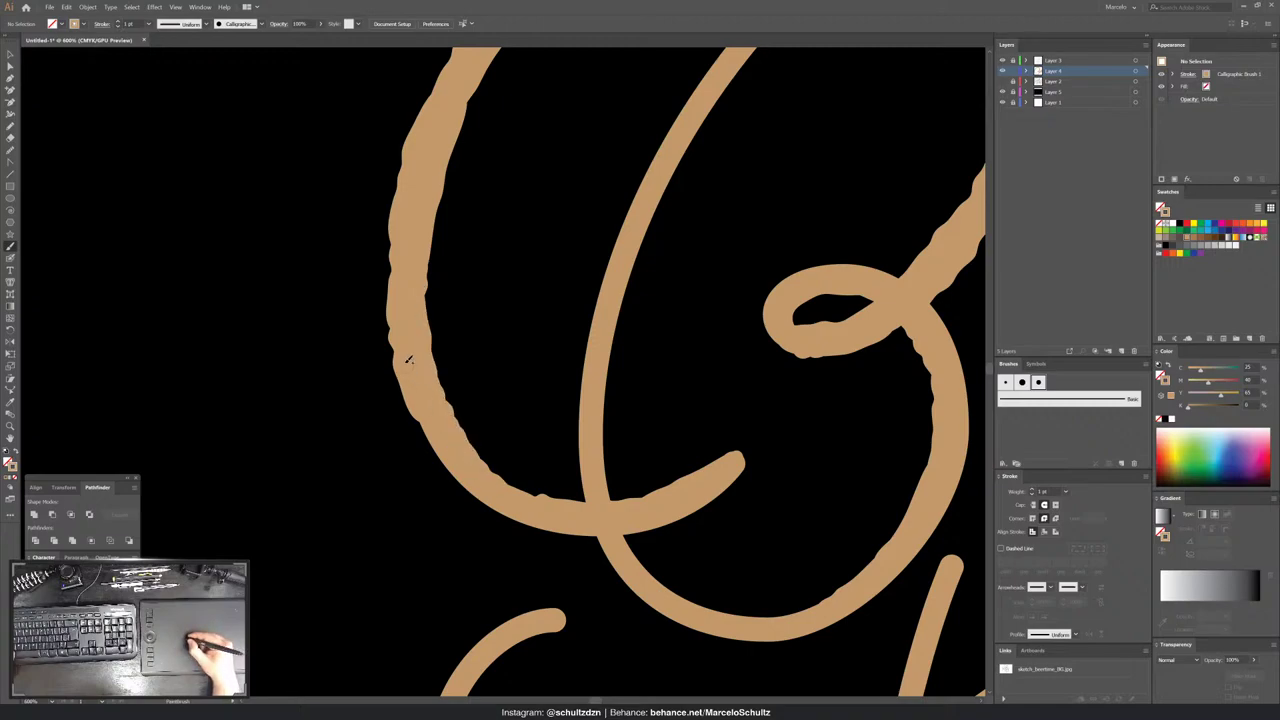
{"action": "mouse_move", "coordinate": [408, 360]}
{"action": "left_mouse_down"}
{"action": "mouse_move", "coordinate": [414, 405]}
{"action": "mouse_move", "coordinate": [466, 488]}
{"action": "mouse_move", "coordinate": [565, 502]}
{"action": "mouse_move", "coordinate": [388, 480]}
{"action": "left_mouse_up"}
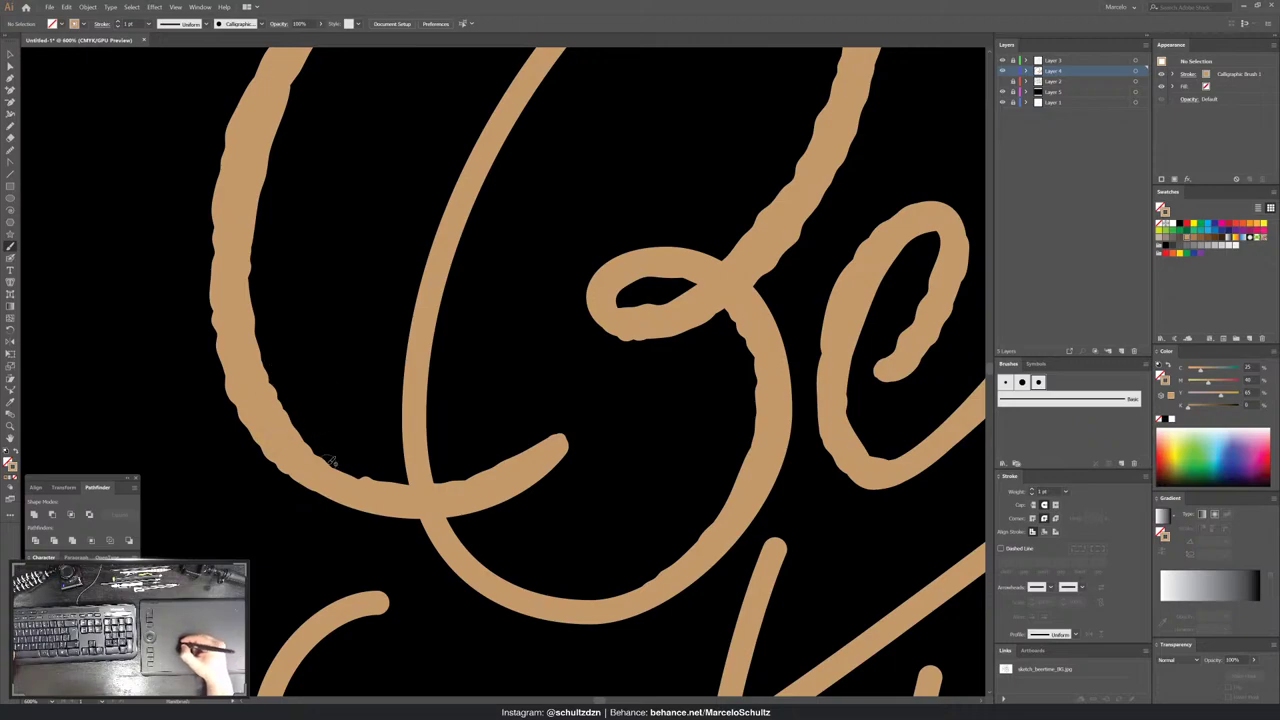
{"action": "mouse_move", "coordinate": [297, 470]}
{"action": "left_mouse_down"}
{"action": "mouse_move", "coordinate": [320, 491]}
{"action": "mouse_move", "coordinate": [390, 505]}
{"action": "mouse_move", "coordinate": [355, 486]}
{"action": "mouse_move", "coordinate": [383, 489]}
{"action": "mouse_move", "coordinate": [390, 516]}
{"action": "mouse_move", "coordinate": [485, 505]}
{"action": "mouse_move", "coordinate": [555, 462]}
{"action": "mouse_move", "coordinate": [562, 440]}
{"action": "left_mouse_up"}
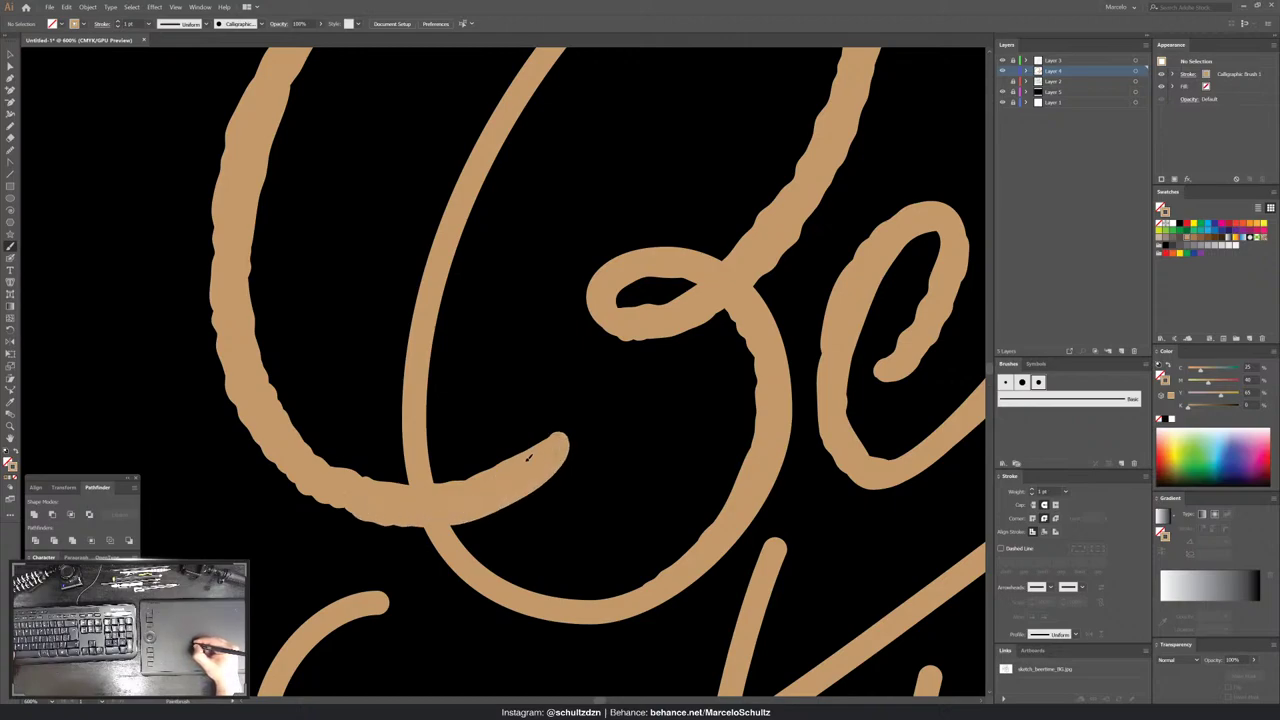
{"action": "scroll", "coordinate": [584, 350], "scroll_direction": "up", "scroll_amount": 1}
- Zoom out to check the whole Beer time artboard, then return to the close-up
{"action": "scroll", "coordinate": [600, 355], "scroll_direction": "up", "scroll_amount": 1}
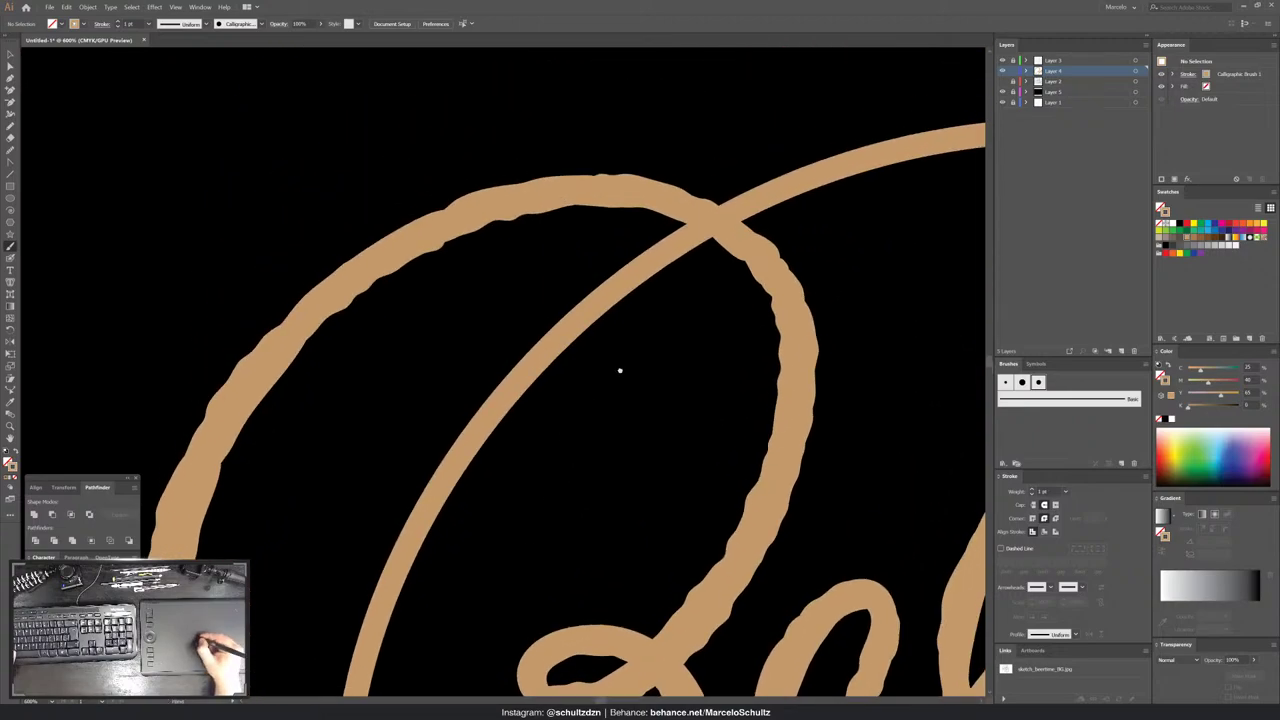
{"action": "scroll", "coordinate": [619, 371], "scroll_direction": "down", "scroll_amount": 2}
{"action": "scroll", "coordinate": [594, 377], "scroll_direction": "down", "scroll_amount": 2}
{"action": "left_click_drag", "start_coordinate": [594, 243], "coordinate": [514, 118]}
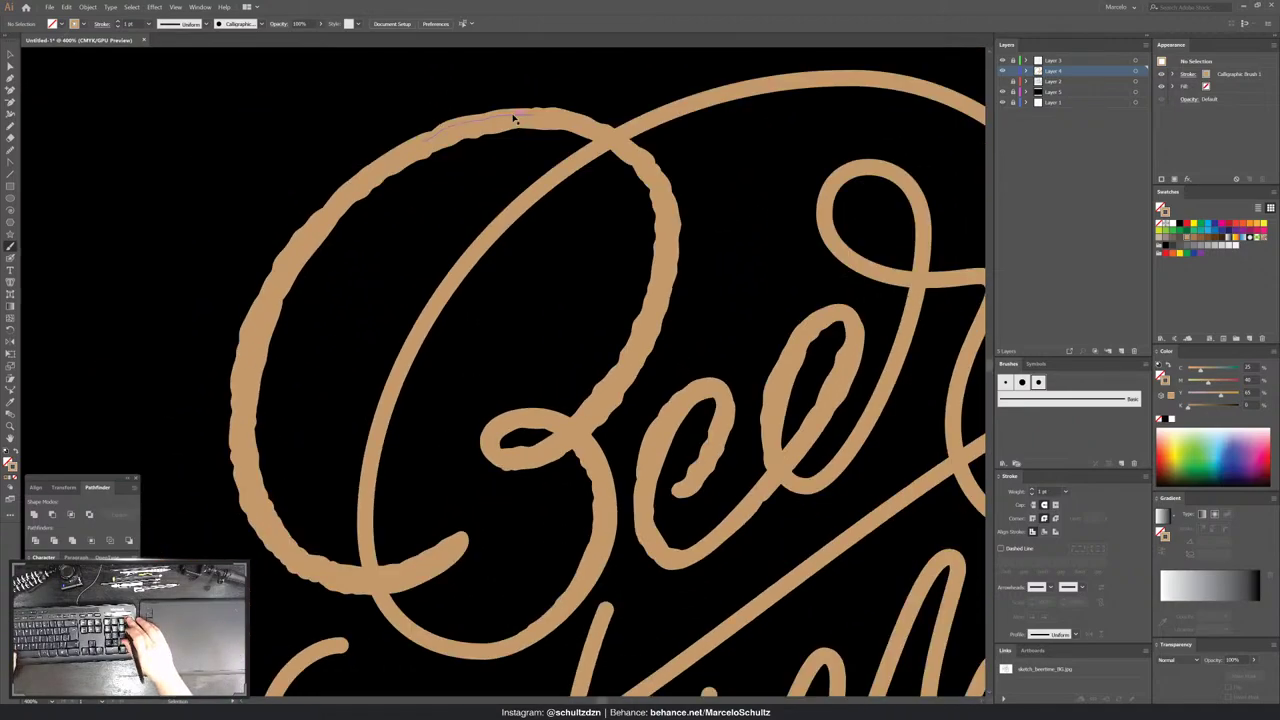
{"action": "key", "text": "ctrl+0"}
{"action": "key", "text": "ctrl+z"}
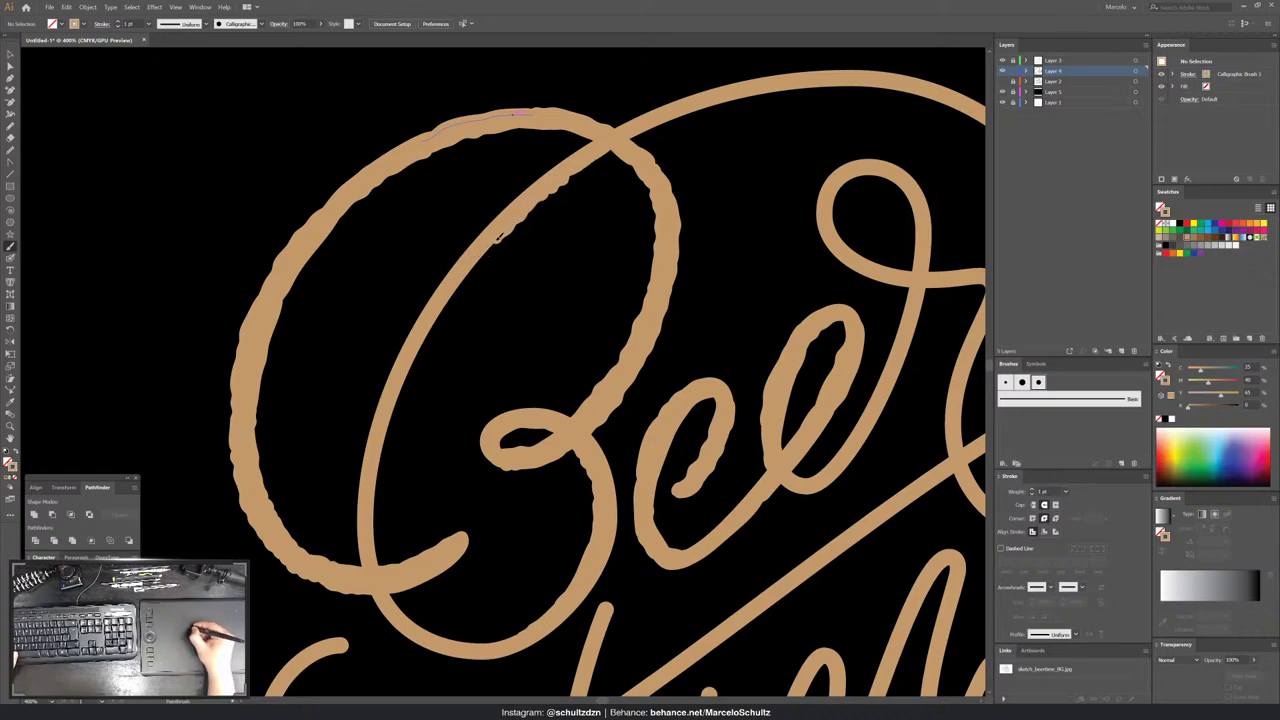
- Pan along the B and roughen the left edges of its upright stem and long diagonal
{"action": "left_click_drag", "start_coordinate": [416, 360], "coordinate": [484, 189]}
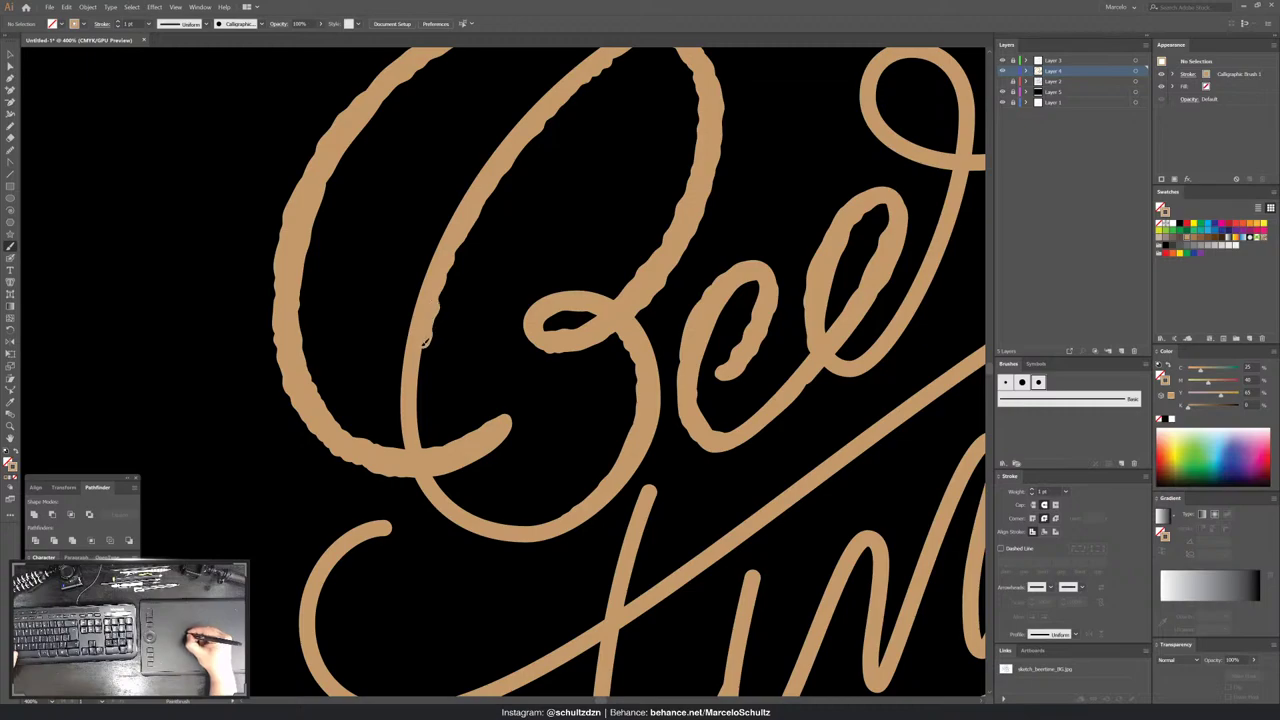
{"action": "left_click_drag", "start_coordinate": [418, 380], "coordinate": [293, 357]}
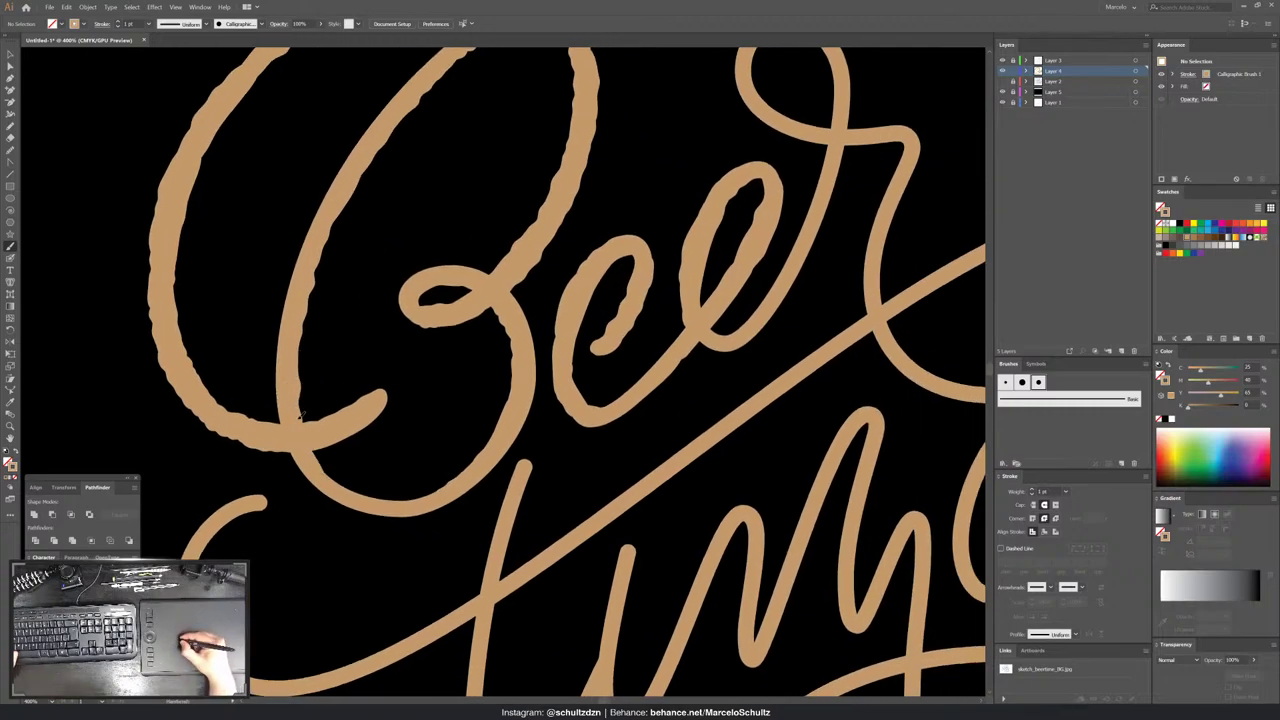
{"action": "mouse_move", "coordinate": [390, 477]}
{"action": "left_mouse_down"}
{"action": "mouse_move", "coordinate": [294, 414]}
{"action": "mouse_move", "coordinate": [348, 428]}
{"action": "mouse_move", "coordinate": [397, 383]}
{"action": "mouse_move", "coordinate": [430, 314]}
{"action": "mouse_move", "coordinate": [681, 413]}
{"action": "left_mouse_up"}
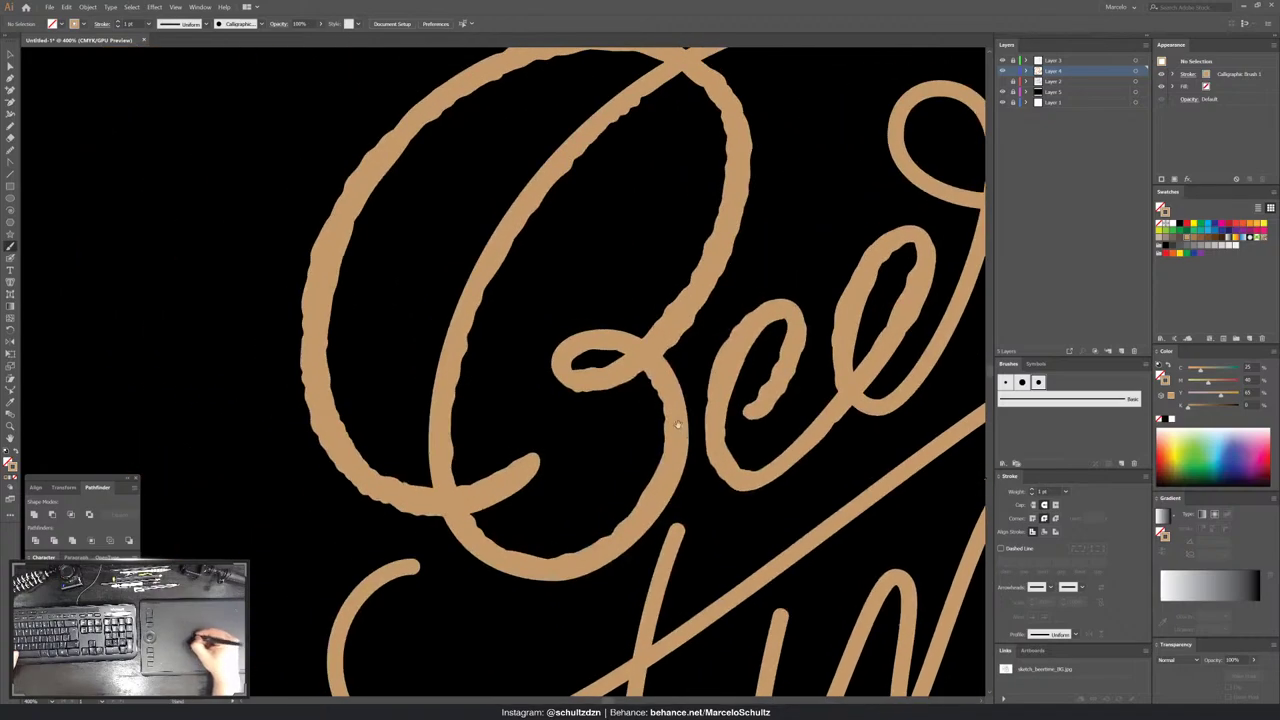
{"action": "mouse_move", "coordinate": [435, 480]}
{"action": "left_mouse_down"}
{"action": "mouse_move", "coordinate": [434, 376]}
{"action": "mouse_move", "coordinate": [464, 310]}
{"action": "left_mouse_up"}
{"action": "mouse_move", "coordinate": [516, 216]}
{"action": "left_mouse_down"}
{"action": "mouse_move", "coordinate": [456, 300]}
{"action": "mouse_move", "coordinate": [425, 428]}
{"action": "left_mouse_up"}
{"action": "mouse_move", "coordinate": [435, 498]}
{"action": "left_mouse_down"}
{"action": "mouse_move", "coordinate": [330, 368]}
{"action": "mouse_move", "coordinate": [395, 428]}
{"action": "mouse_move", "coordinate": [451, 437]}
{"action": "mouse_move", "coordinate": [531, 397]}
{"action": "left_mouse_up"}
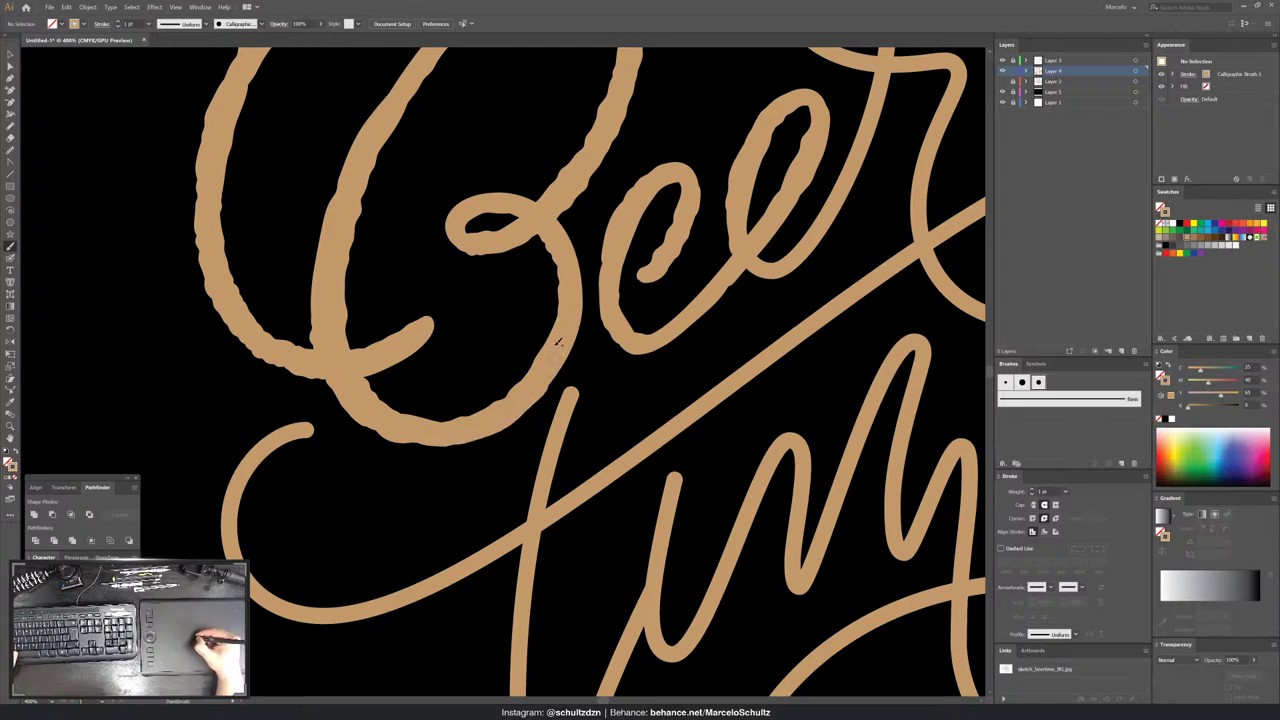
{"action": "mouse_move", "coordinate": [317, 312]}
{"action": "left_mouse_down"}
{"action": "mouse_move", "coordinate": [405, 412]}
{"action": "mouse_move", "coordinate": [405, 334]}
{"action": "mouse_move", "coordinate": [448, 238]}
{"action": "mouse_move", "coordinate": [441, 332]}
{"action": "left_mouse_up"}
{"action": "mouse_move", "coordinate": [414, 380]}
{"action": "left_mouse_down"}
{"action": "mouse_move", "coordinate": [410, 360]}
{"action": "mouse_move", "coordinate": [512, 225]}
{"action": "mouse_move", "coordinate": [615, 148]}
{"action": "mouse_move", "coordinate": [552, 247]}
{"action": "left_mouse_up"}
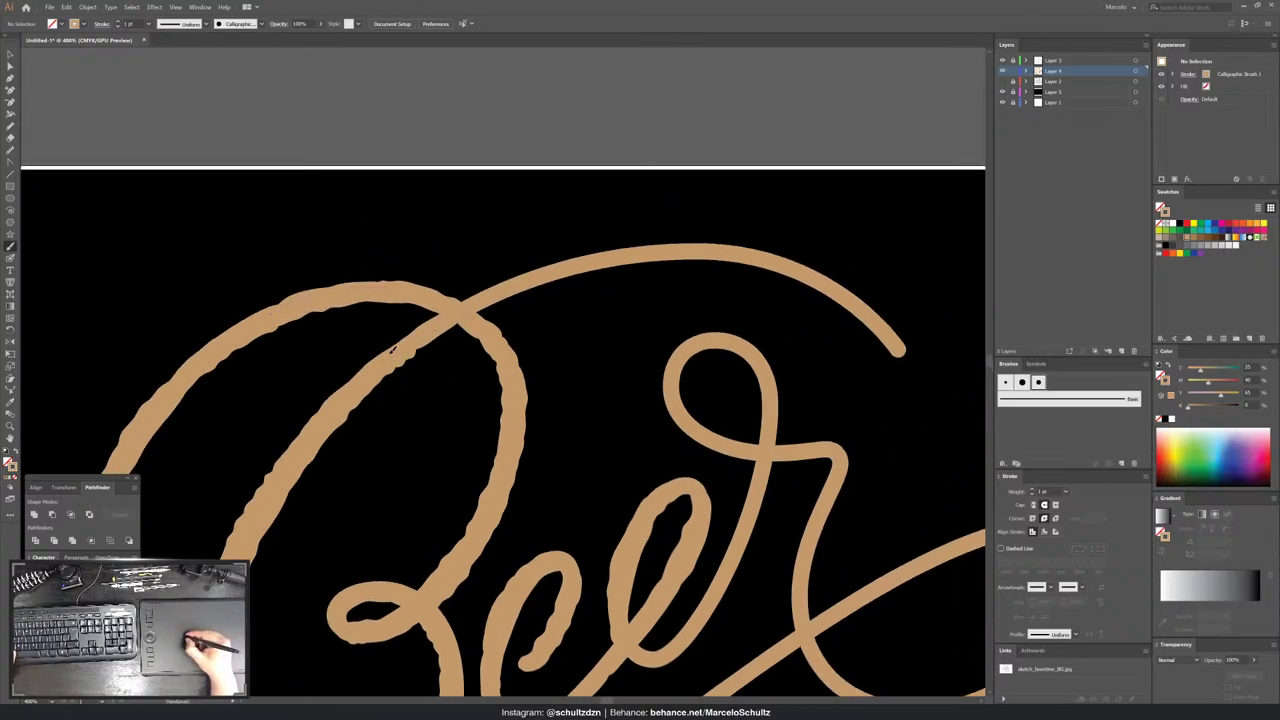
- Roughen the diagonal stroke's edge, upward and along its lower section
{"action": "left_click_drag", "start_coordinate": [393, 348], "coordinate": [595, 255]}
{"action": "left_click_drag", "start_coordinate": [407, 340], "coordinate": [349, 390]}
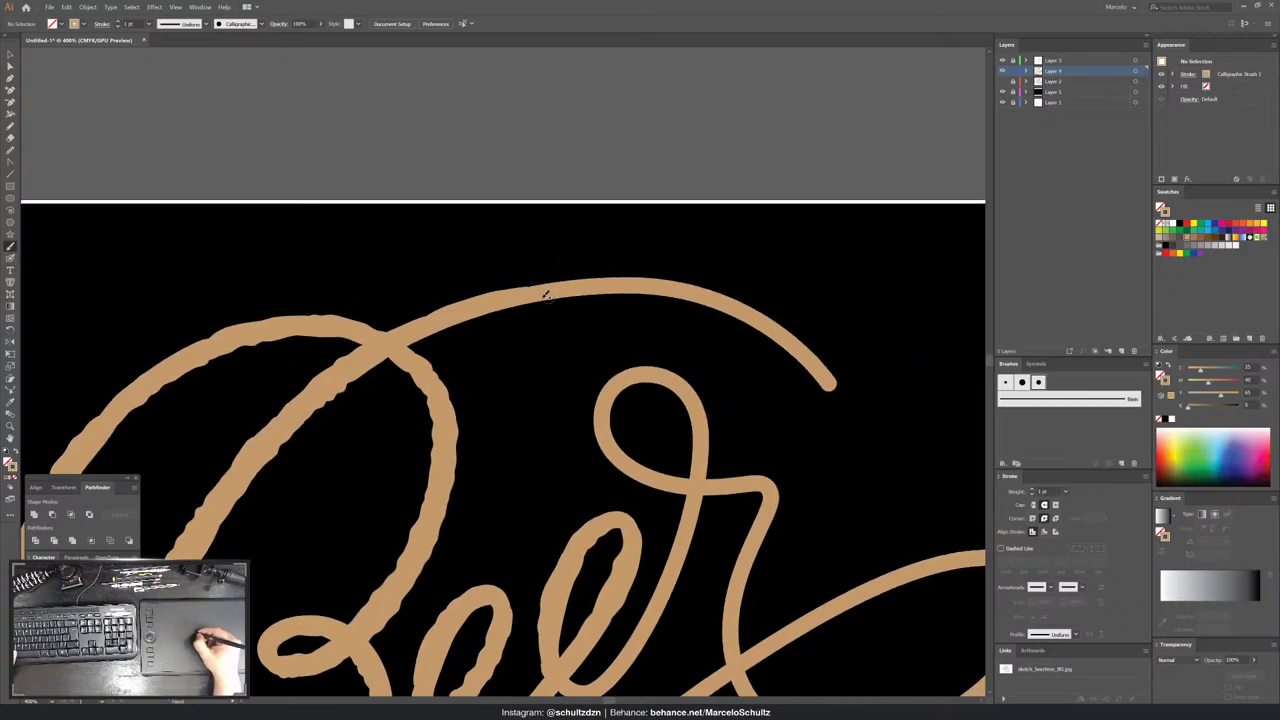
{"action": "mouse_move", "coordinate": [453, 337]}
{"action": "left_mouse_down"}
{"action": "mouse_move", "coordinate": [383, 372]}
{"action": "mouse_move", "coordinate": [598, 286]}
{"action": "left_mouse_up"}
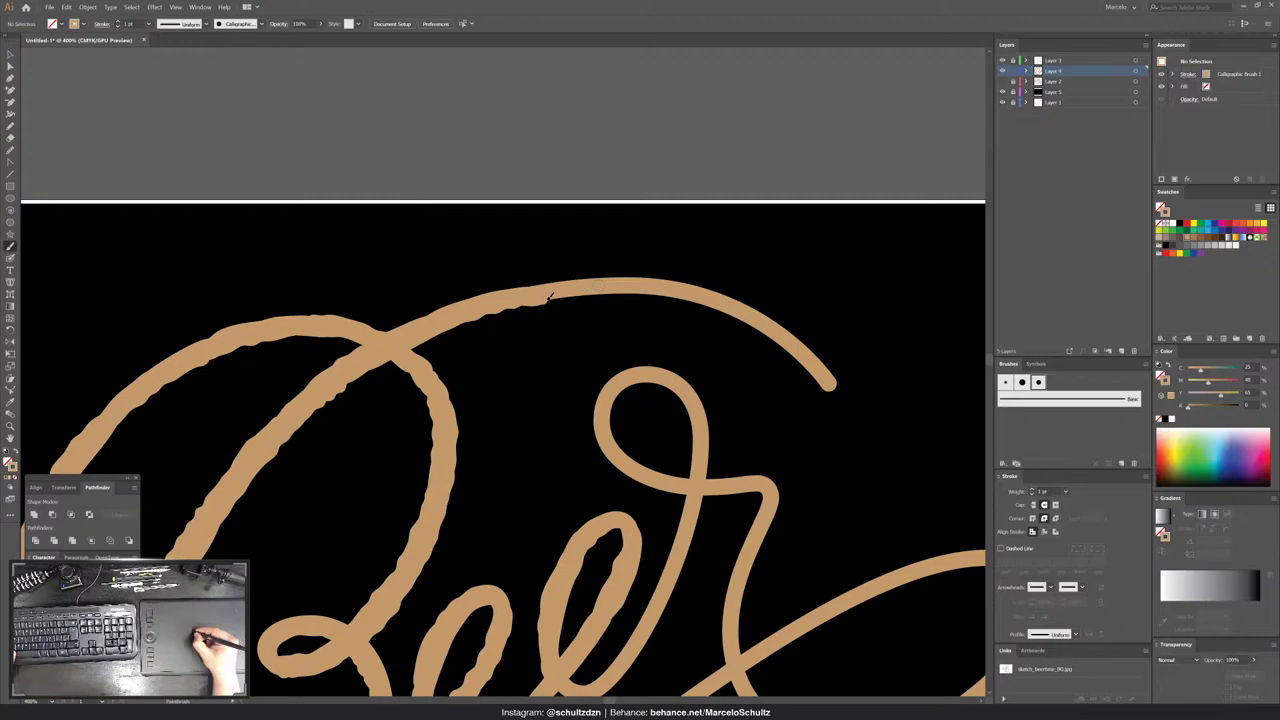
- Roughen the big arc's top edge all the way toward its end
{"action": "mouse_move", "coordinate": [493, 297]}
{"action": "left_mouse_down"}
{"action": "mouse_move", "coordinate": [588, 284]}
{"action": "mouse_move", "coordinate": [507, 227]}
{"action": "left_mouse_up"}
{"action": "mouse_move", "coordinate": [422, 234]}
{"action": "left_mouse_down"}
{"action": "mouse_move", "coordinate": [505, 231]}
{"action": "mouse_move", "coordinate": [572, 248]}
{"action": "left_mouse_up"}
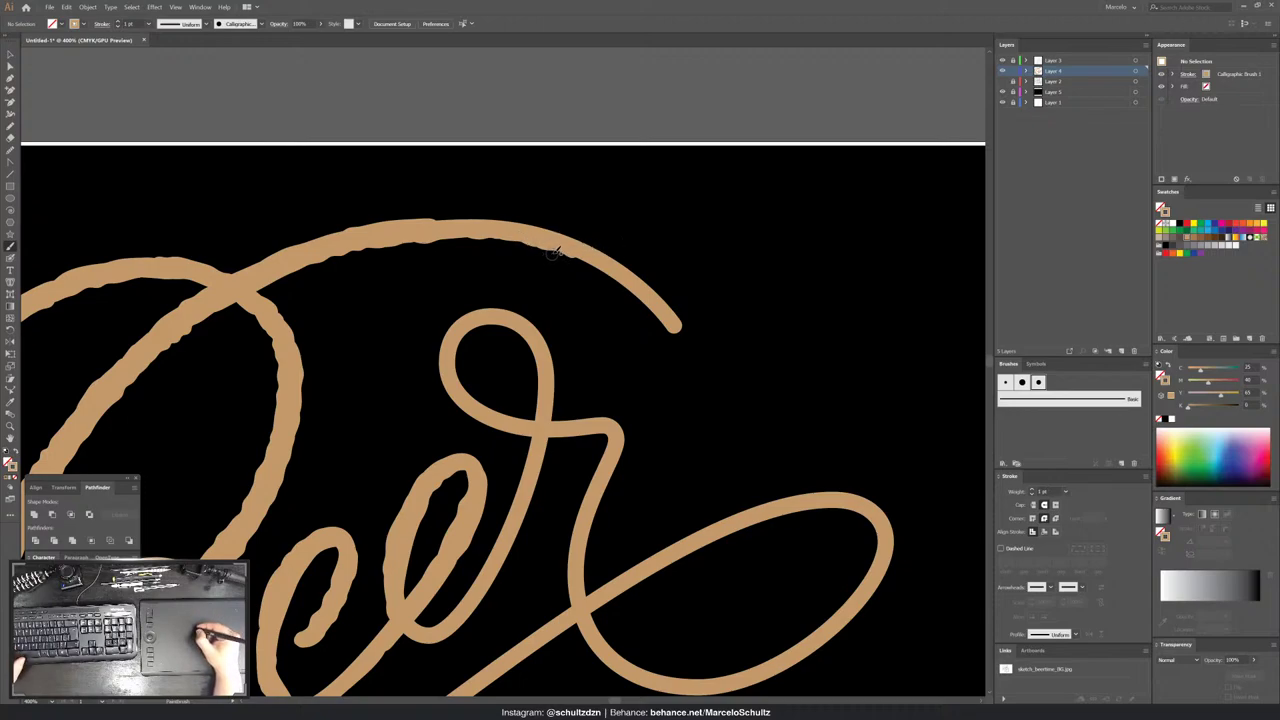
{"action": "mouse_move", "coordinate": [550, 255]}
{"action": "left_mouse_down"}
{"action": "mouse_move", "coordinate": [585, 255]}
{"action": "mouse_move", "coordinate": [678, 330]}
{"action": "left_mouse_up"}
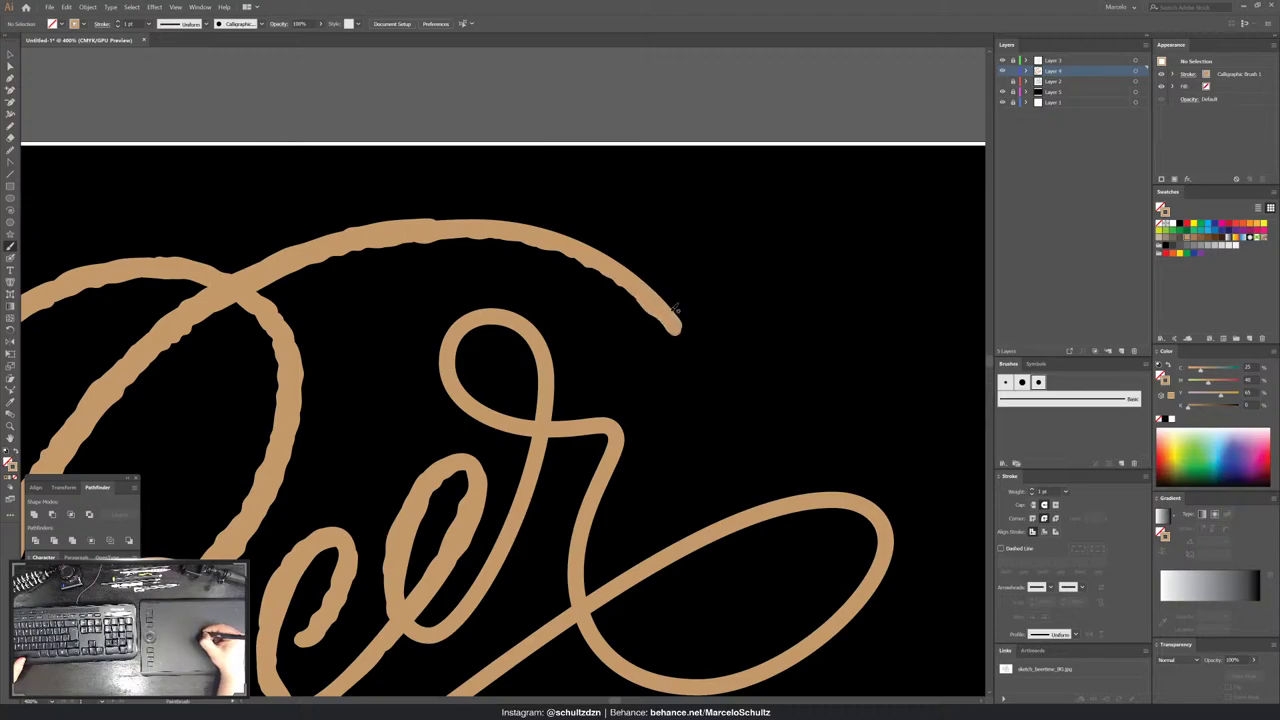
{"action": "mouse_move", "coordinate": [382, 226]}
{"action": "left_mouse_down"}
{"action": "mouse_move", "coordinate": [478, 214]}
{"action": "mouse_move", "coordinate": [548, 224]}
{"action": "mouse_move", "coordinate": [624, 262]}
{"action": "mouse_move", "coordinate": [607, 250]}
{"action": "mouse_move", "coordinate": [676, 318]}
{"action": "left_mouse_up"}
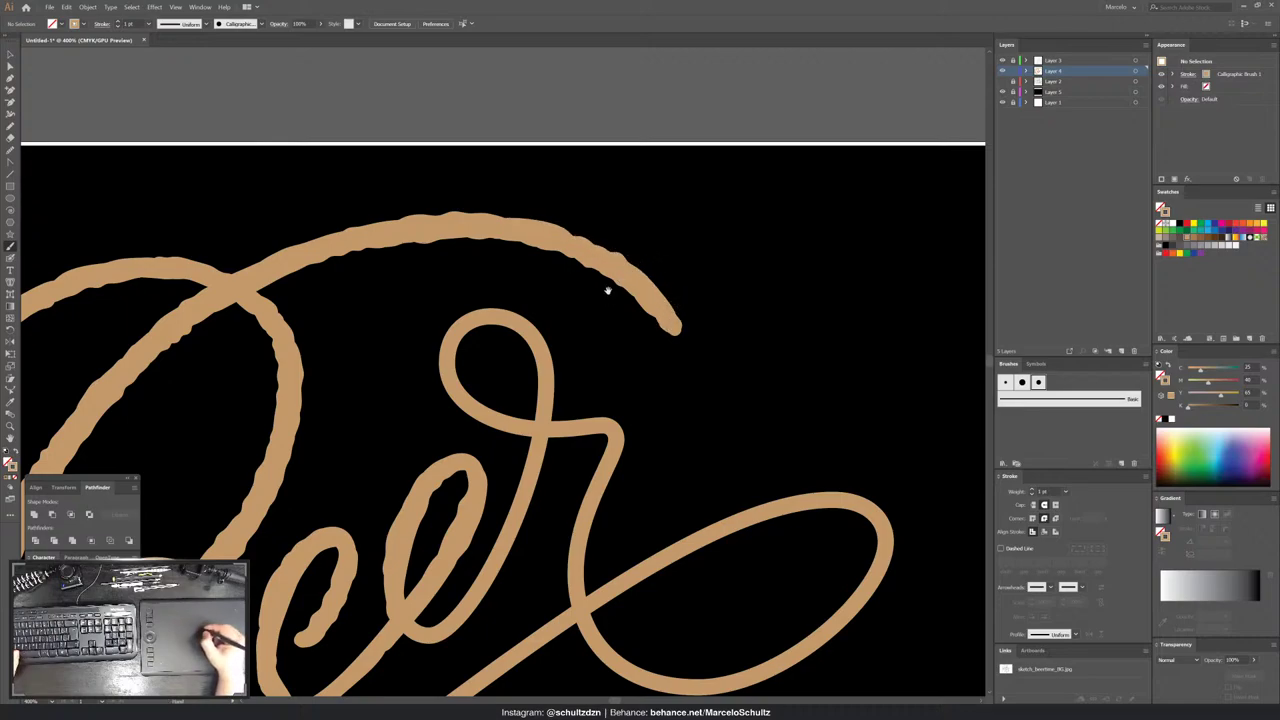
{"action": "scroll", "coordinate": [606, 289], "scroll_direction": "left", "scroll_amount": 5}
{"action": "scroll", "coordinate": [640, 354], "scroll_direction": "down", "scroll_amount": 5}
{"action": "scroll", "coordinate": [581, 340], "scroll_direction": "down", "scroll_amount": 1}
{"action": "scroll", "coordinate": [581, 340], "scroll_direction": "right", "scroll_amount": 1}
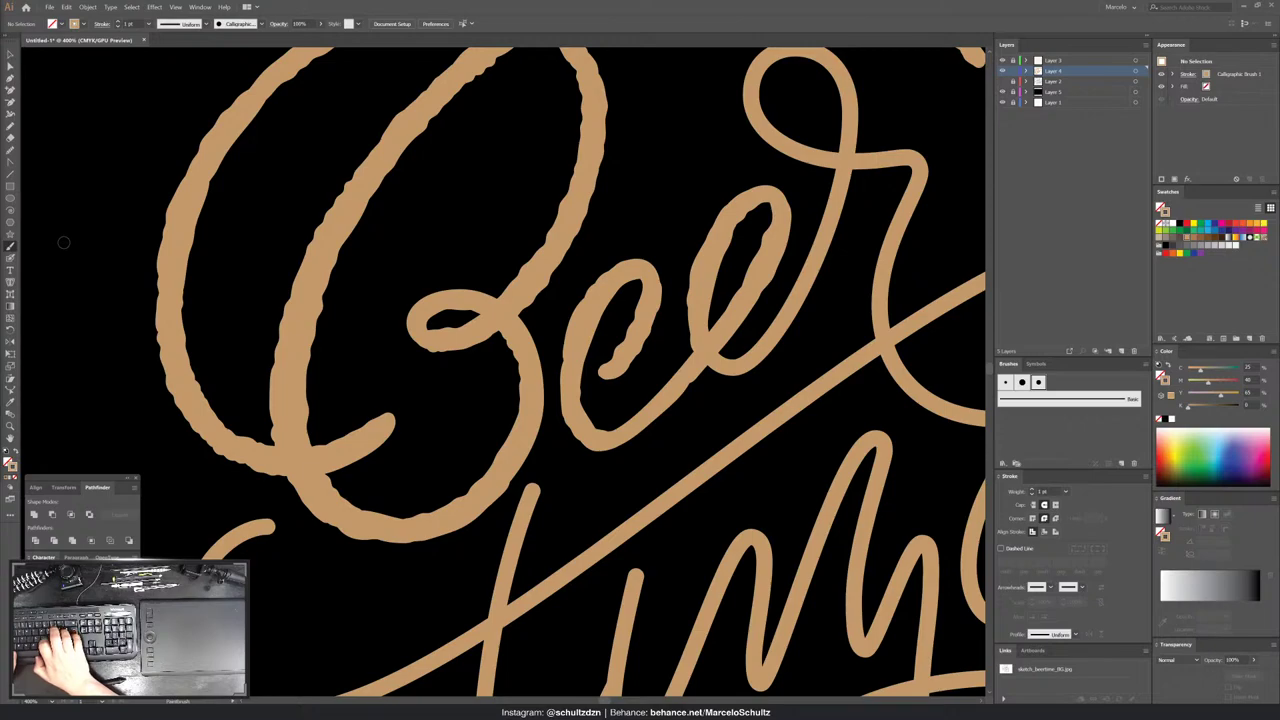
- Roughen the second e's edge, then the top and left edge of the e loop
{"action": "left_click_drag", "start_coordinate": [600, 372], "coordinate": [621, 352]}
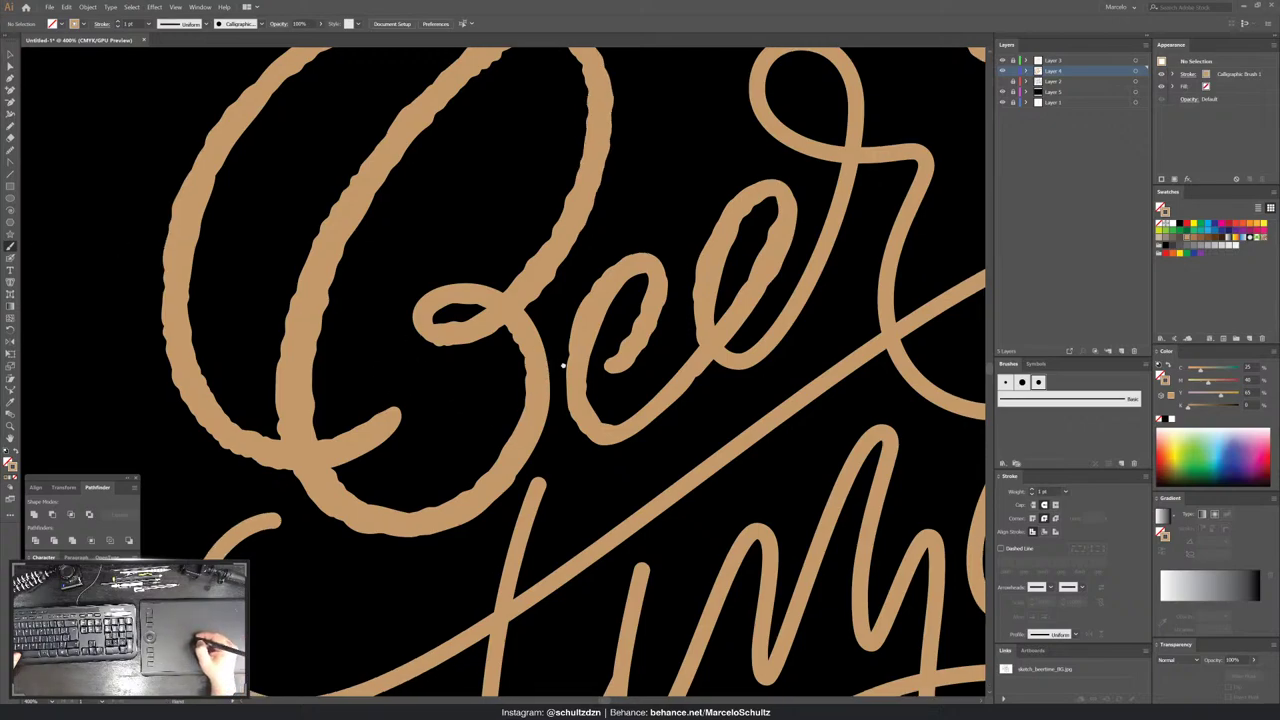
{"action": "left_click_drag", "start_coordinate": [543, 370], "coordinate": [497, 362]}
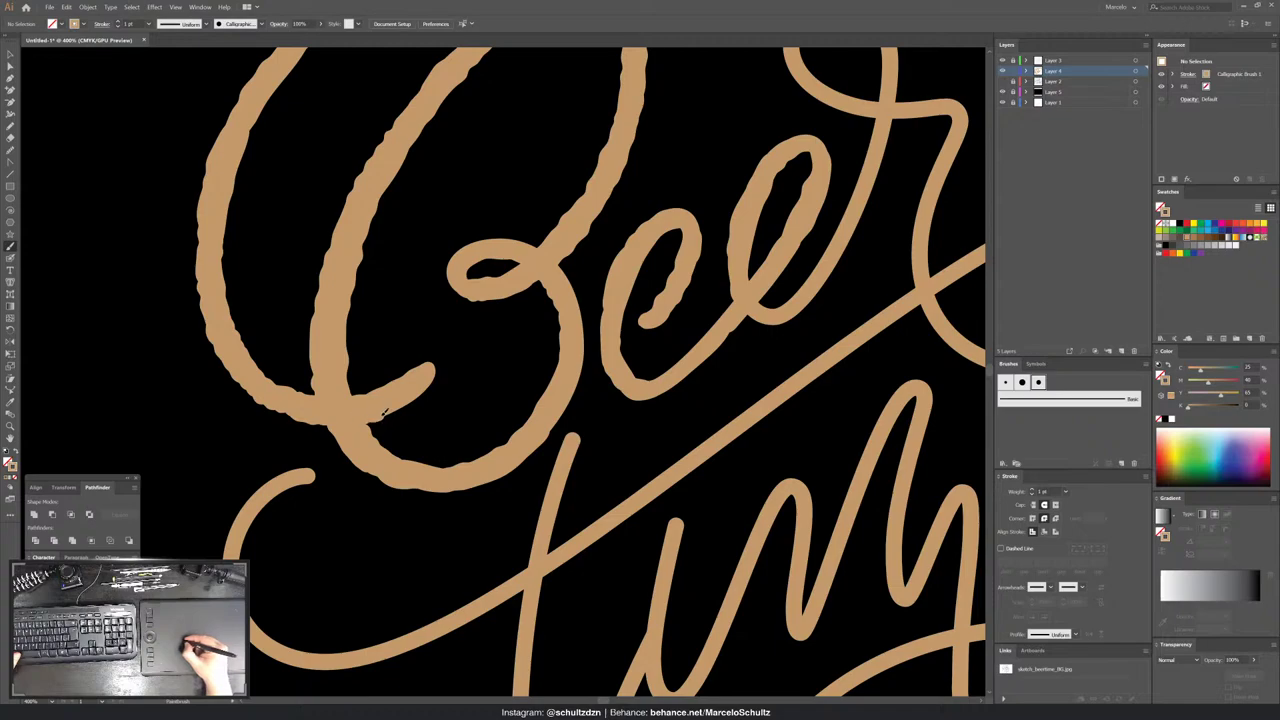
{"action": "left_click_drag", "start_coordinate": [435, 367], "coordinate": [240, 485]}
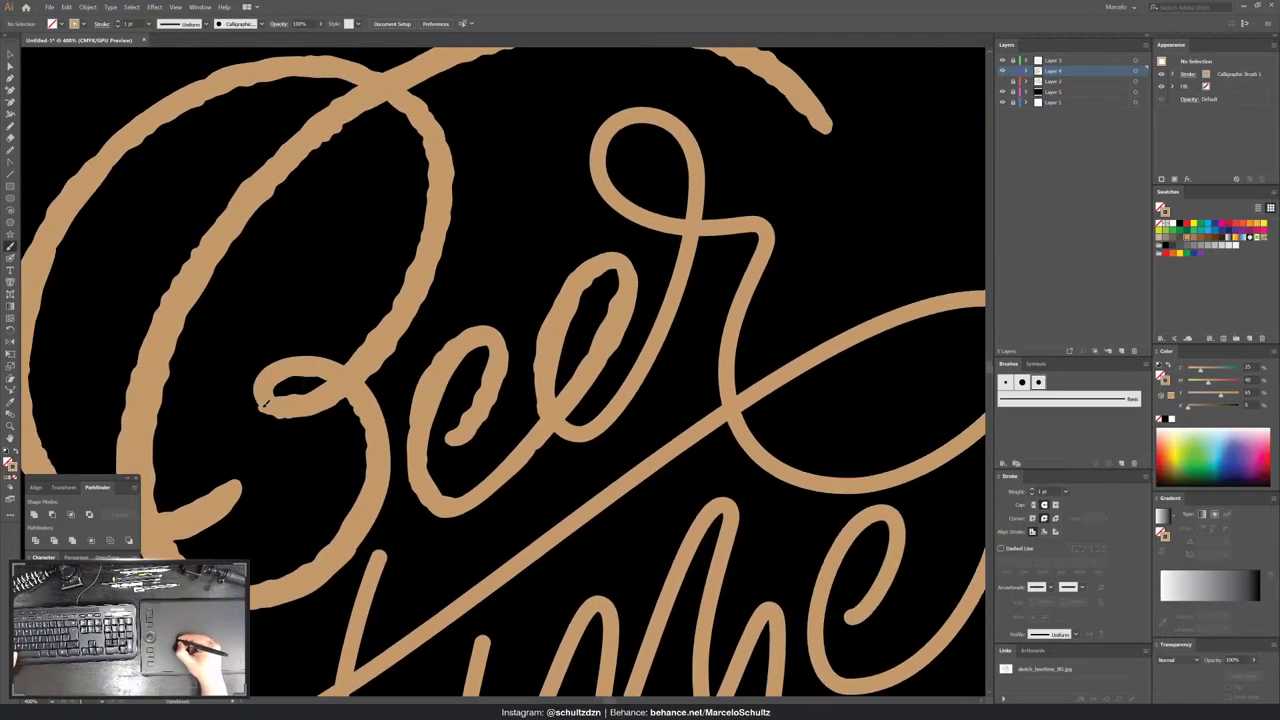
{"action": "left_click_drag", "start_coordinate": [262, 378], "coordinate": [326, 355]}
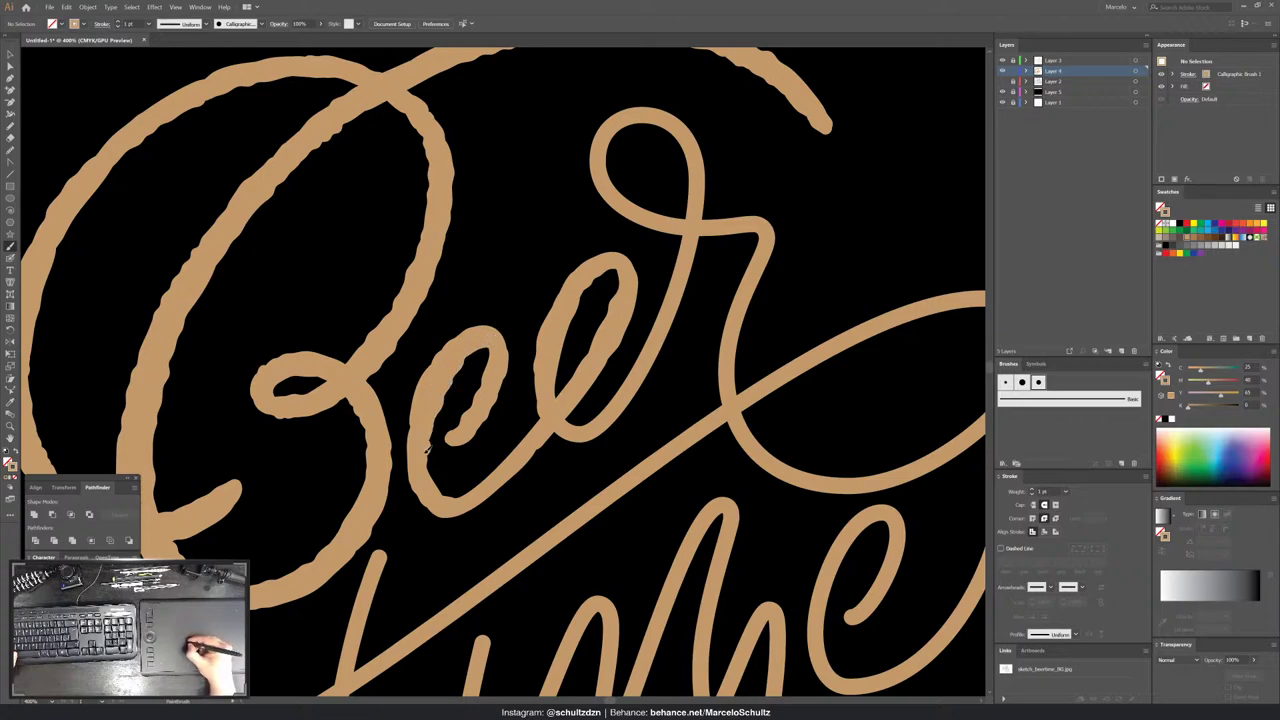
{"action": "left_click_drag", "start_coordinate": [432, 428], "coordinate": [438, 488]}
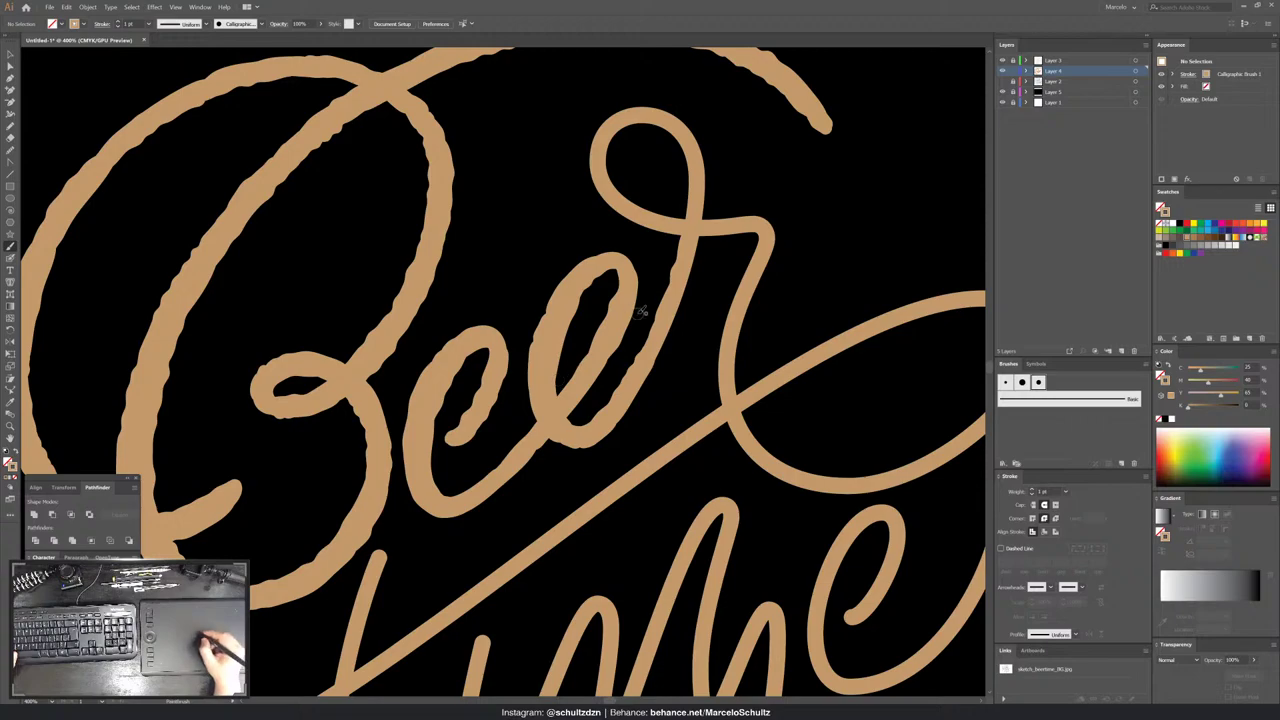
- Roughen the r loop's inner, outer, top and right edges
{"action": "scroll", "coordinate": [600, 312], "scroll_direction": "up", "scroll_amount": 3}
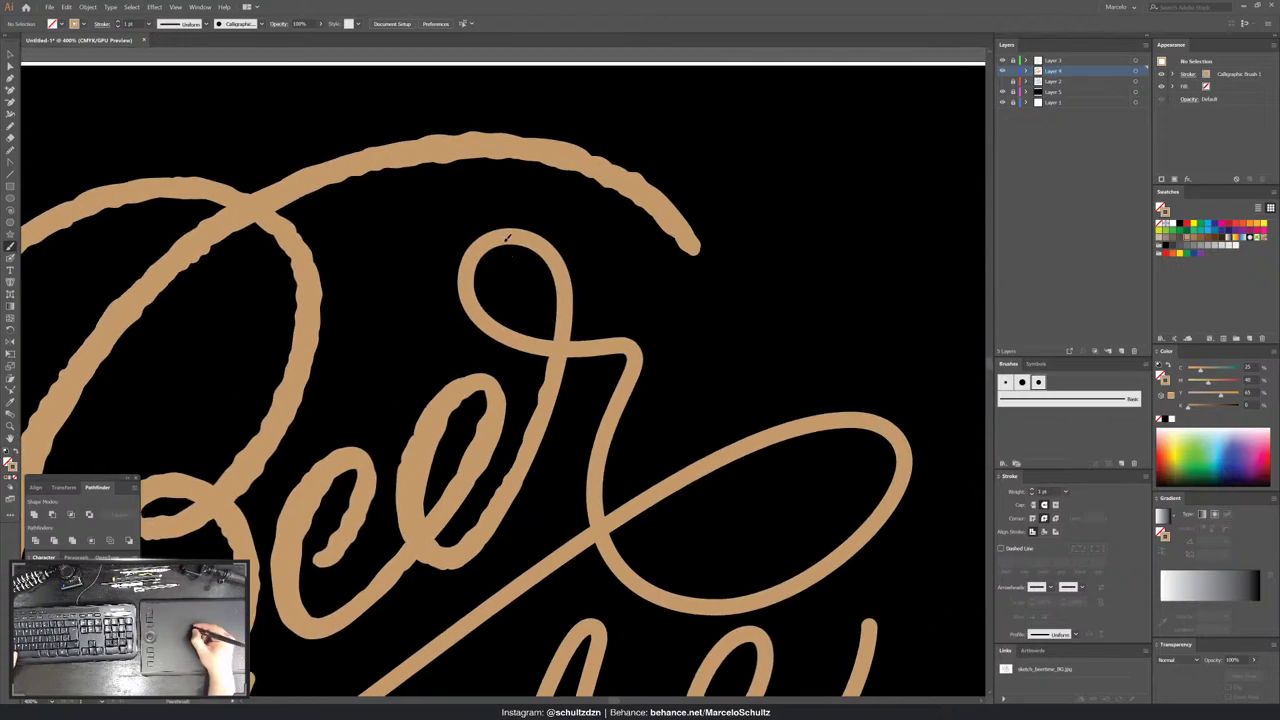
{"action": "left_click_drag", "start_coordinate": [481, 257], "coordinate": [494, 322]}
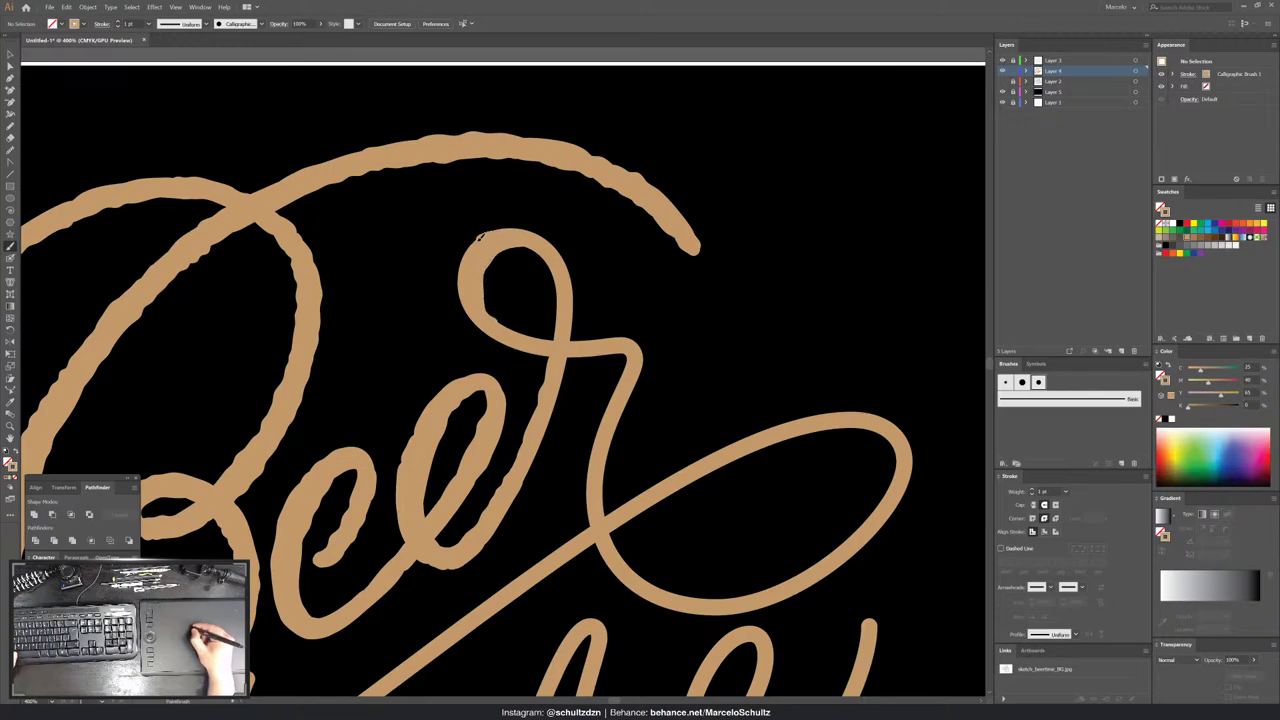
{"action": "mouse_move", "coordinate": [486, 234]}
{"action": "left_mouse_down"}
{"action": "mouse_move", "coordinate": [459, 263]}
{"action": "mouse_move", "coordinate": [486, 328]}
{"action": "left_mouse_up"}
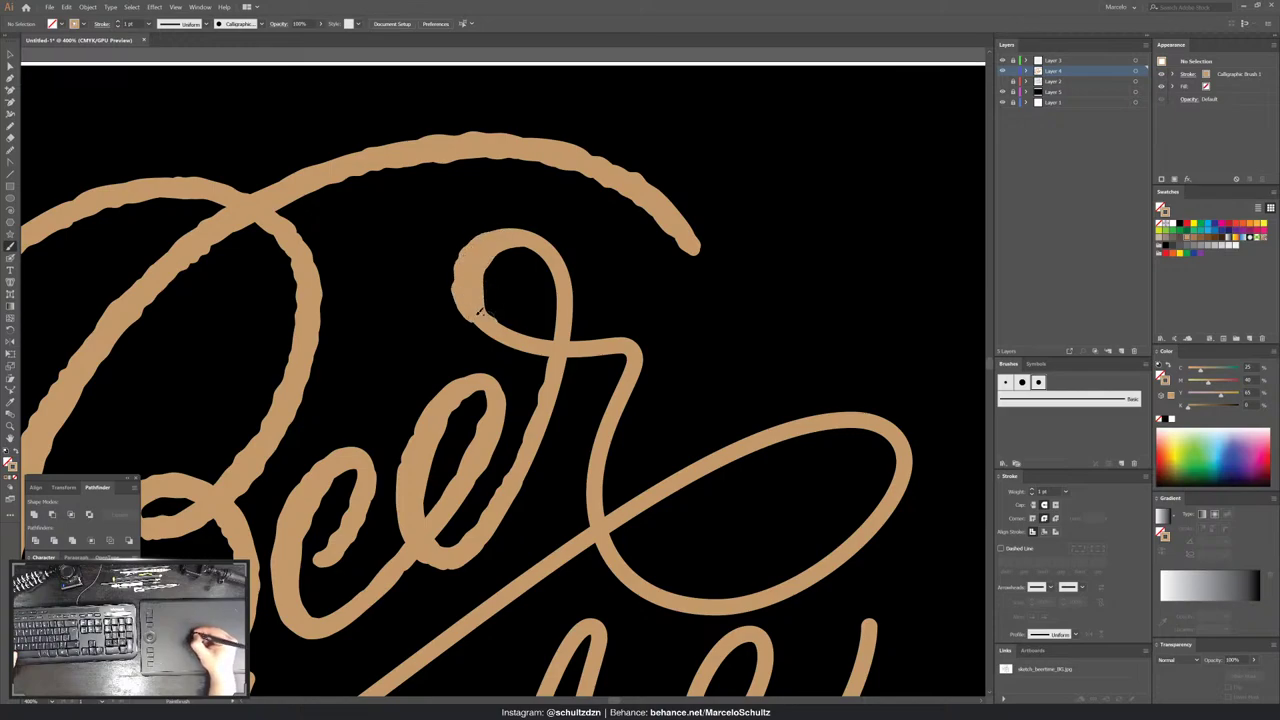
{"action": "left_click_drag", "start_coordinate": [463, 263], "coordinate": [468, 286]}
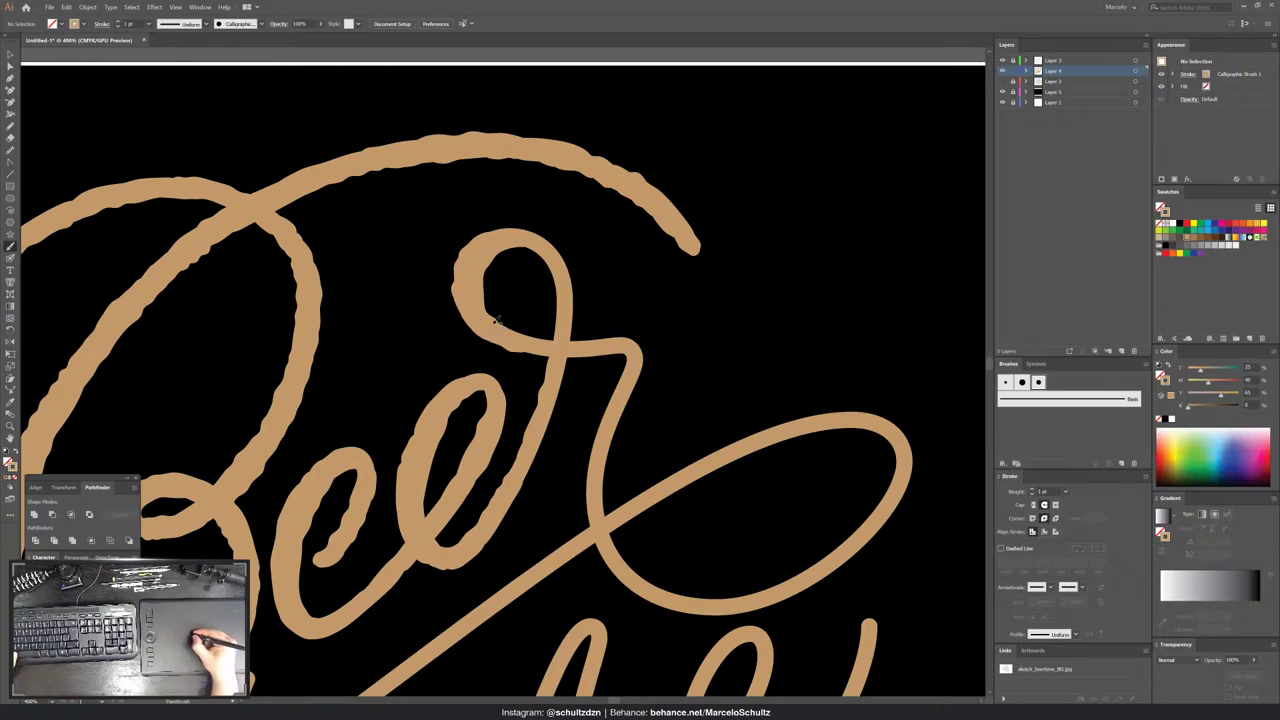
{"action": "mouse_move", "coordinate": [502, 324]}
{"action": "left_mouse_down"}
{"action": "mouse_move", "coordinate": [546, 351]}
{"action": "mouse_move", "coordinate": [622, 350]}
{"action": "left_mouse_up"}
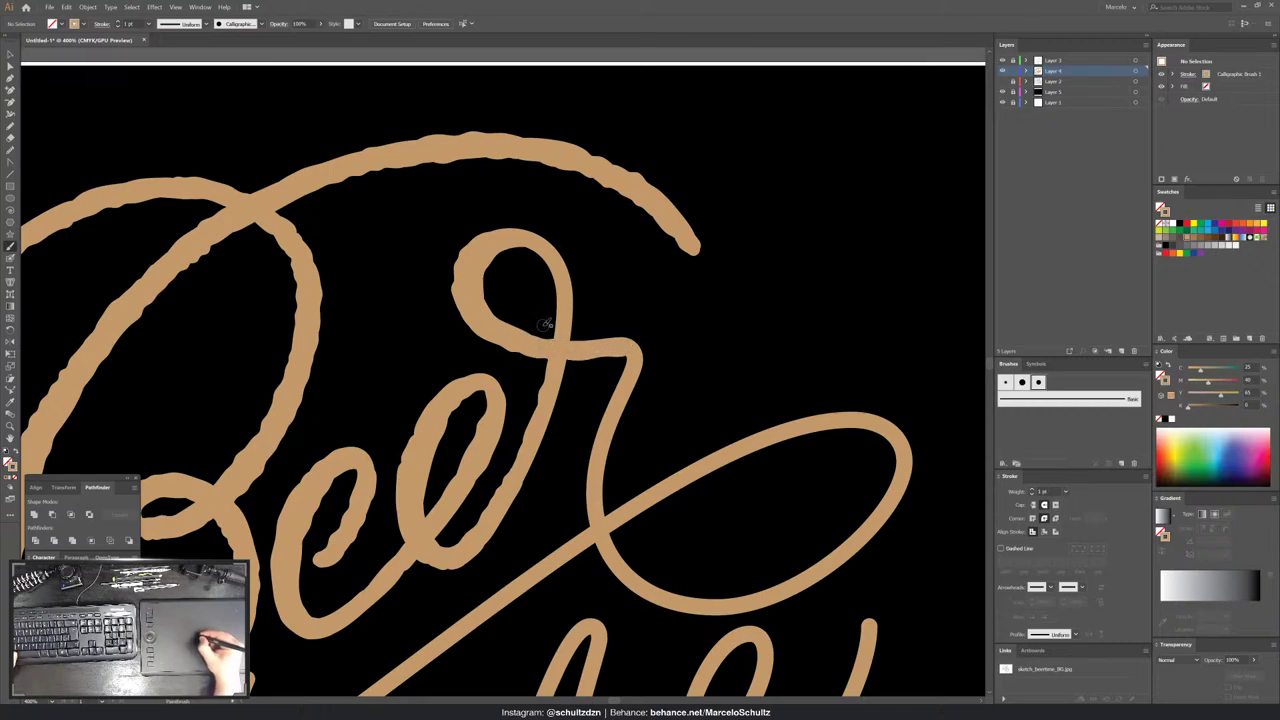
{"action": "mouse_move", "coordinate": [486, 238]}
{"action": "left_mouse_down"}
{"action": "mouse_move", "coordinate": [530, 231]}
{"action": "mouse_move", "coordinate": [516, 250]}
{"action": "mouse_move", "coordinate": [556, 267]}
{"action": "mouse_move", "coordinate": [556, 335]}
{"action": "left_mouse_up"}
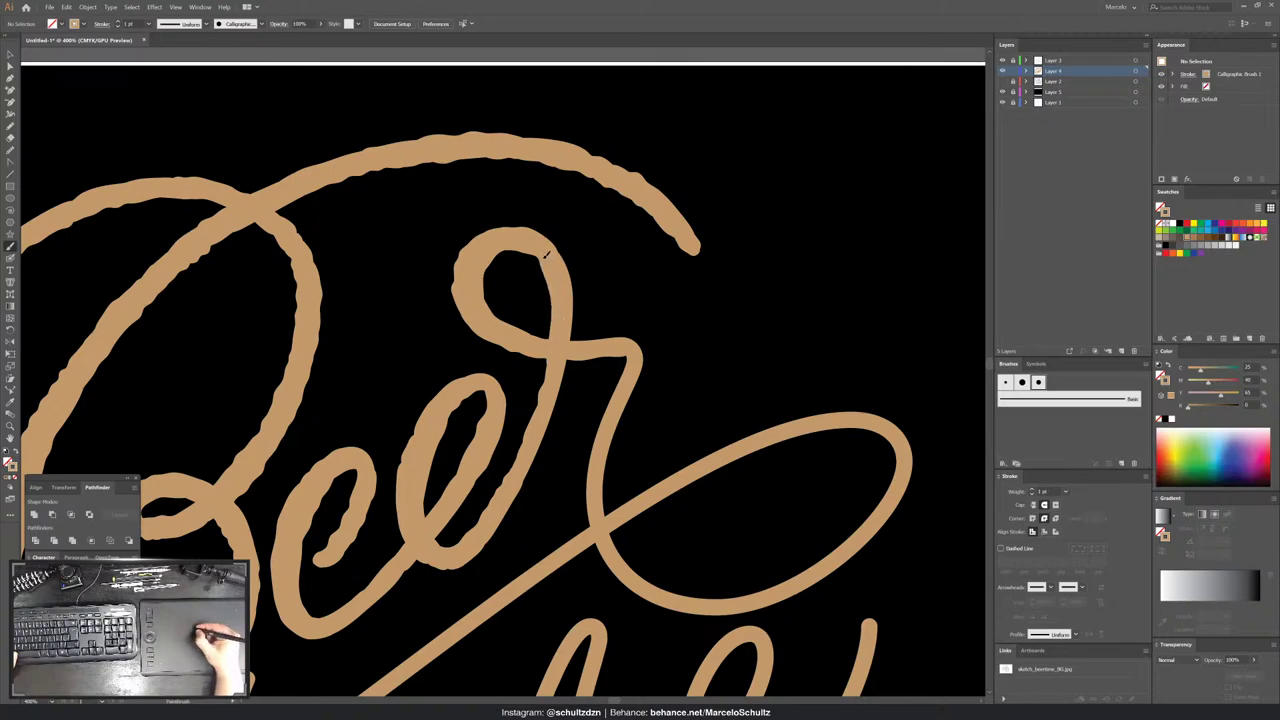
{"action": "mouse_move", "coordinate": [563, 254]}
{"action": "left_mouse_down"}
{"action": "mouse_move", "coordinate": [570, 328]}
{"action": "mouse_move", "coordinate": [618, 338]}
{"action": "mouse_move", "coordinate": [612, 380]}
{"action": "left_mouse_up"}
- Repaint the r shoulder thicker with rough edges
{"action": "mouse_move", "coordinate": [587, 332]}
{"action": "left_mouse_down"}
{"action": "mouse_move", "coordinate": [553, 306]}
{"action": "mouse_move", "coordinate": [524, 238]}
{"action": "mouse_move", "coordinate": [484, 340]}
{"action": "mouse_move", "coordinate": [488, 397]}
{"action": "left_mouse_up"}
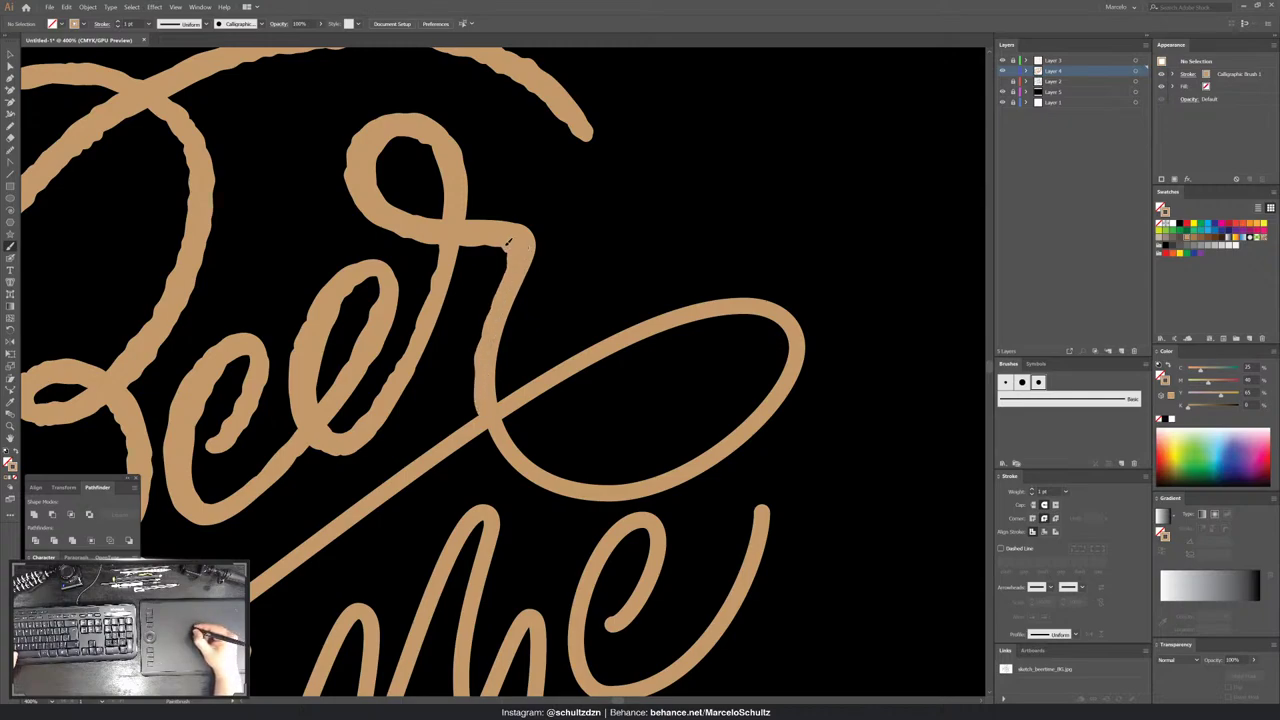
{"action": "mouse_move", "coordinate": [522, 227]}
{"action": "left_mouse_down"}
{"action": "mouse_move", "coordinate": [538, 255]}
{"action": "mouse_move", "coordinate": [506, 322]}
{"action": "left_mouse_up"}
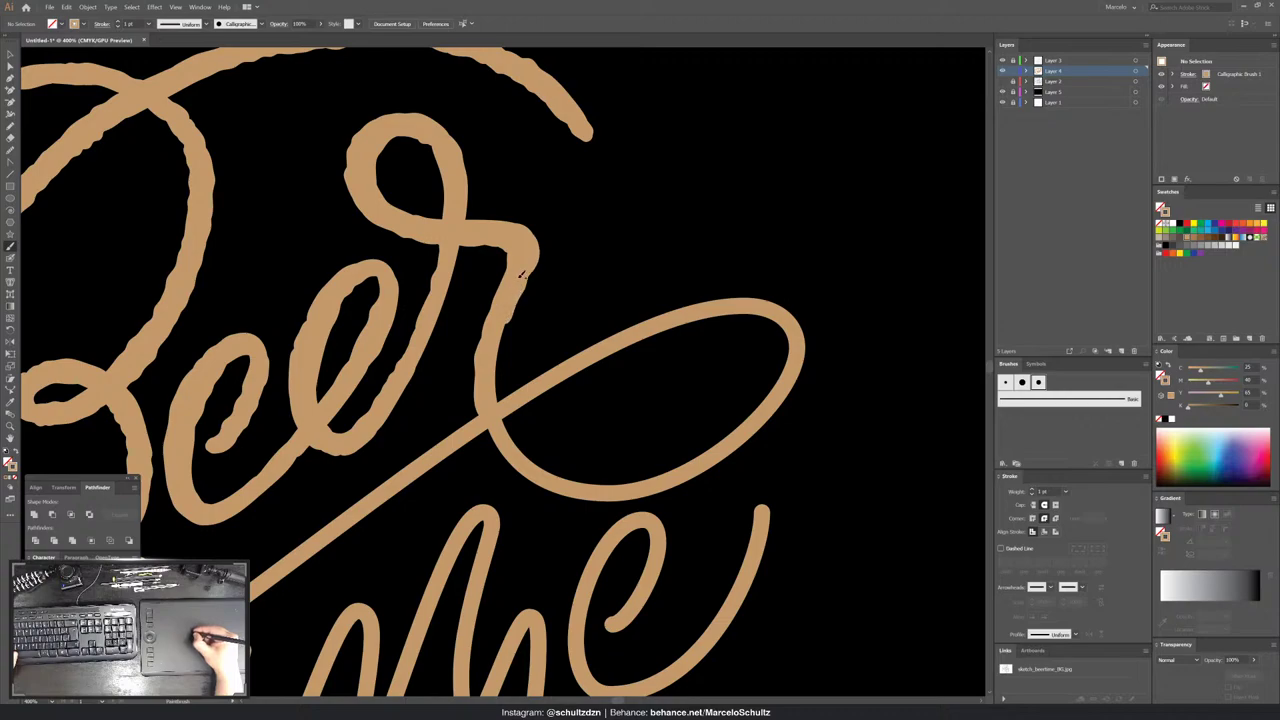
{"action": "mouse_move", "coordinate": [534, 268]}
{"action": "left_mouse_down"}
{"action": "mouse_move", "coordinate": [506, 334]}
{"action": "mouse_move", "coordinate": [505, 420]}
{"action": "mouse_move", "coordinate": [400, 370]}
{"action": "mouse_move", "coordinate": [436, 412]}
{"action": "mouse_move", "coordinate": [425, 428]}
{"action": "mouse_move", "coordinate": [482, 428]}
{"action": "left_mouse_up"}
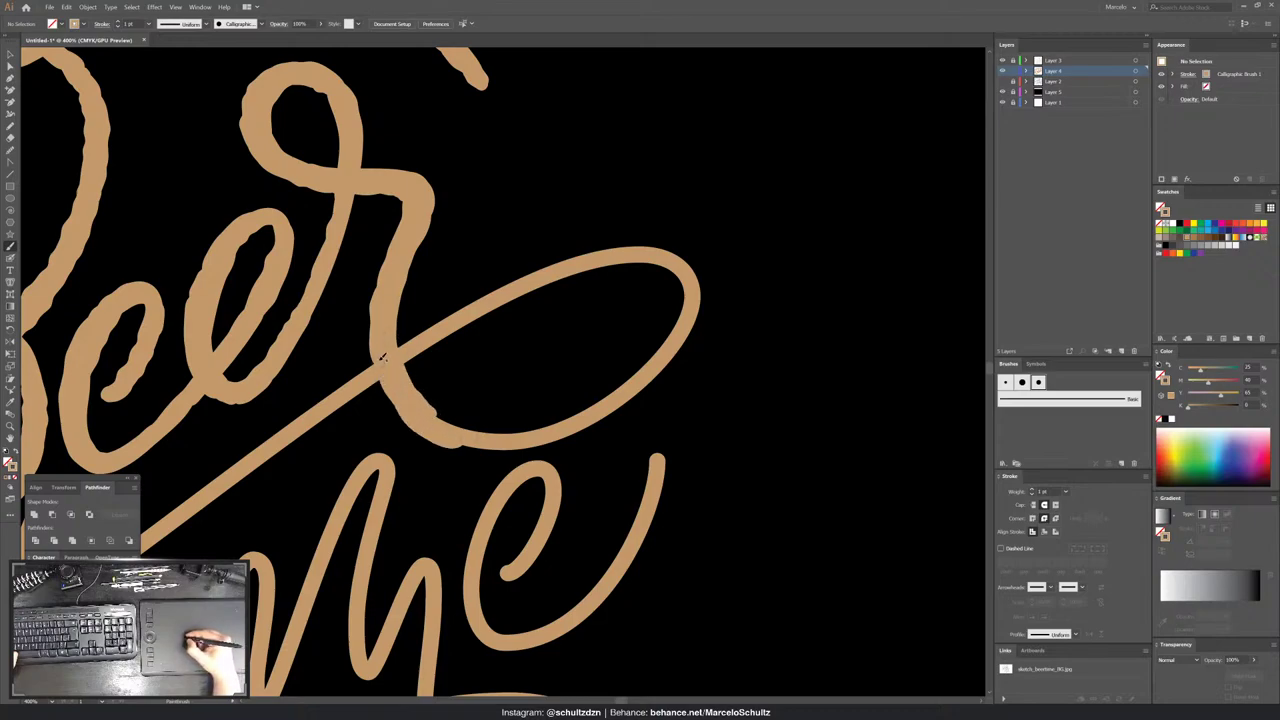
- Roughen the oval swash loop's inner and outer edges and the diagonal's upper edge
{"action": "left_click_drag", "start_coordinate": [382, 357], "coordinate": [476, 432]}
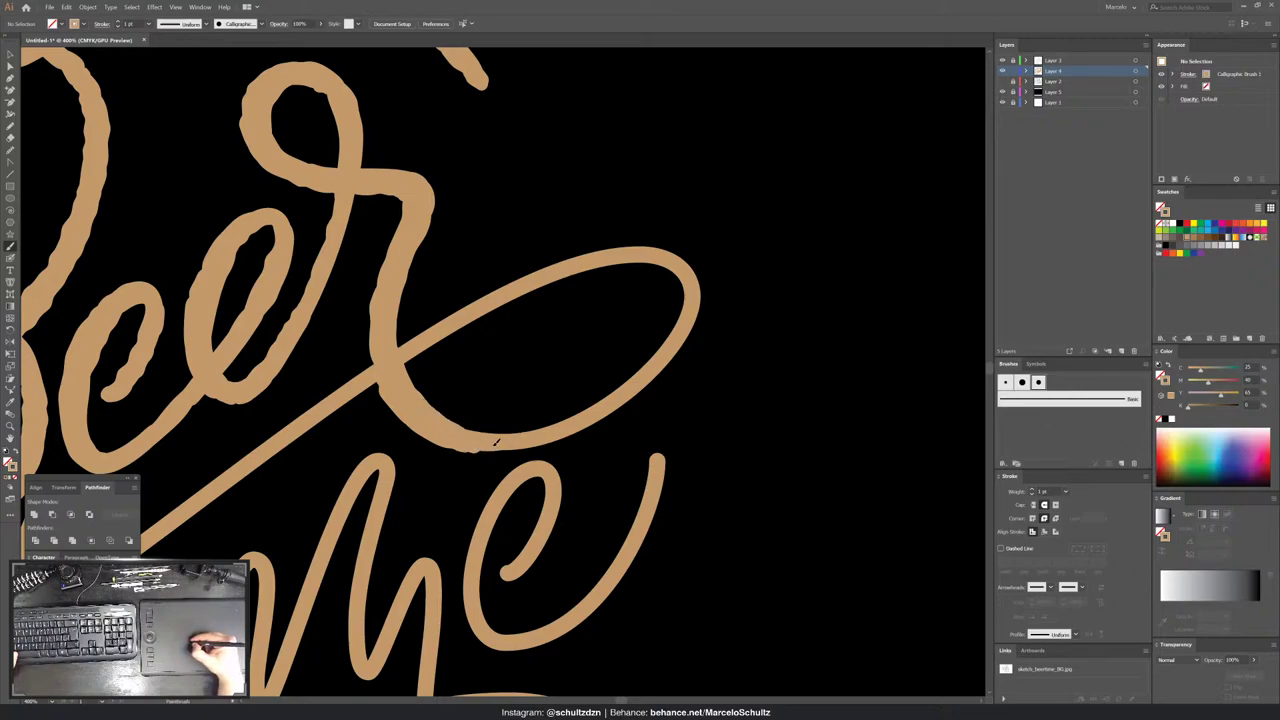
{"action": "mouse_move", "coordinate": [446, 416]}
{"action": "left_mouse_down"}
{"action": "mouse_move", "coordinate": [498, 430]}
{"action": "mouse_move", "coordinate": [596, 408]}
{"action": "mouse_move", "coordinate": [666, 337]}
{"action": "mouse_move", "coordinate": [681, 276]}
{"action": "left_mouse_up"}
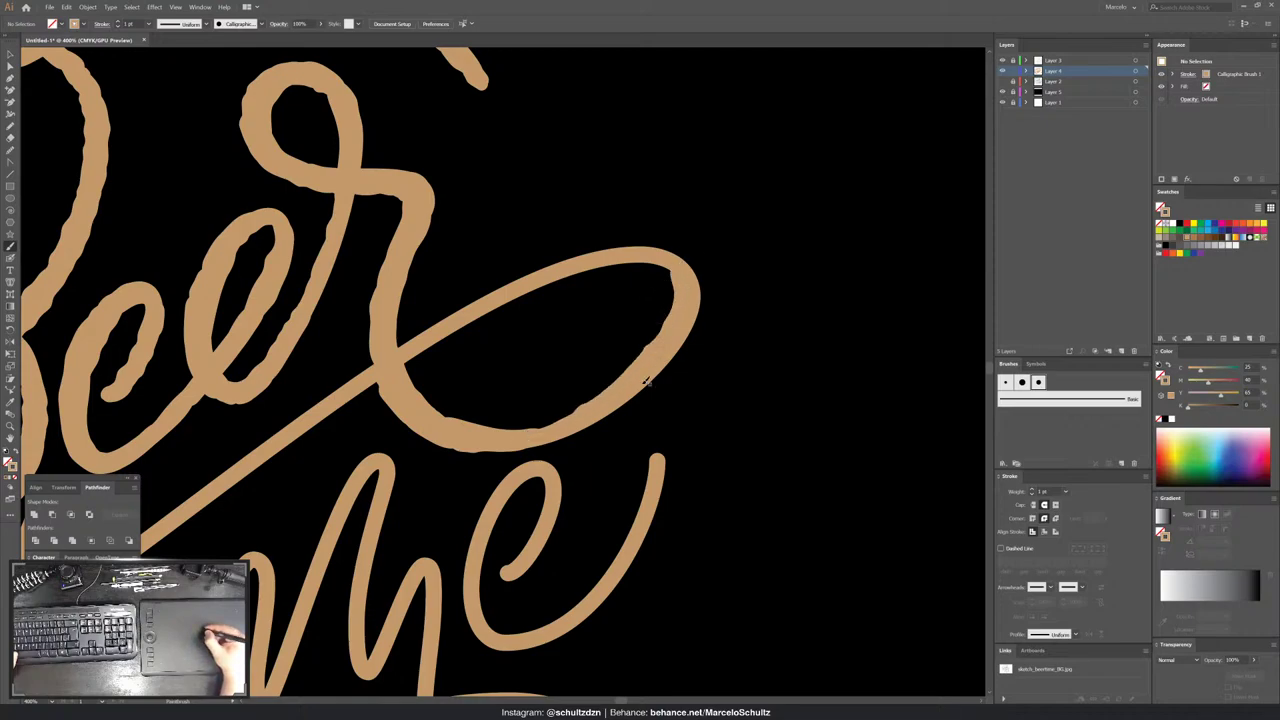
{"action": "mouse_move", "coordinate": [508, 443]}
{"action": "left_mouse_down"}
{"action": "mouse_move", "coordinate": [620, 409]}
{"action": "mouse_move", "coordinate": [666, 370]}
{"action": "mouse_move", "coordinate": [702, 312]}
{"action": "mouse_move", "coordinate": [692, 268]}
{"action": "left_mouse_up"}
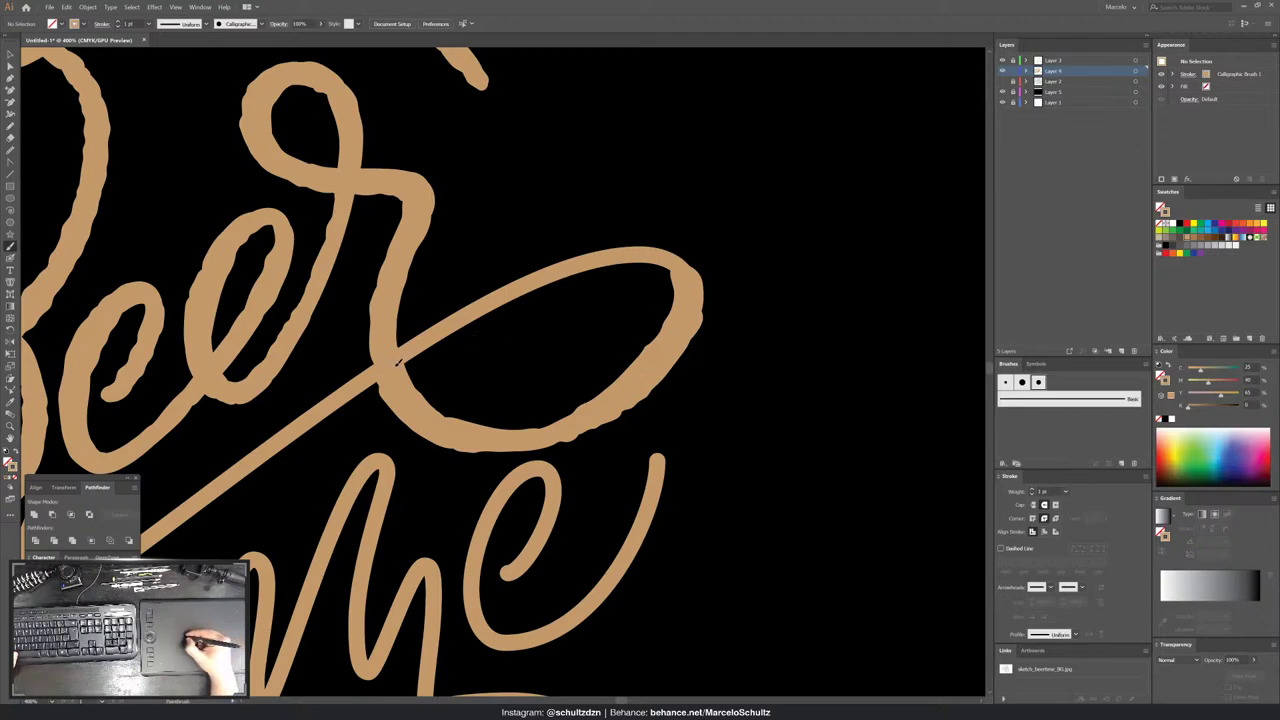
{"action": "left_click_drag", "start_coordinate": [398, 360], "coordinate": [620, 260]}
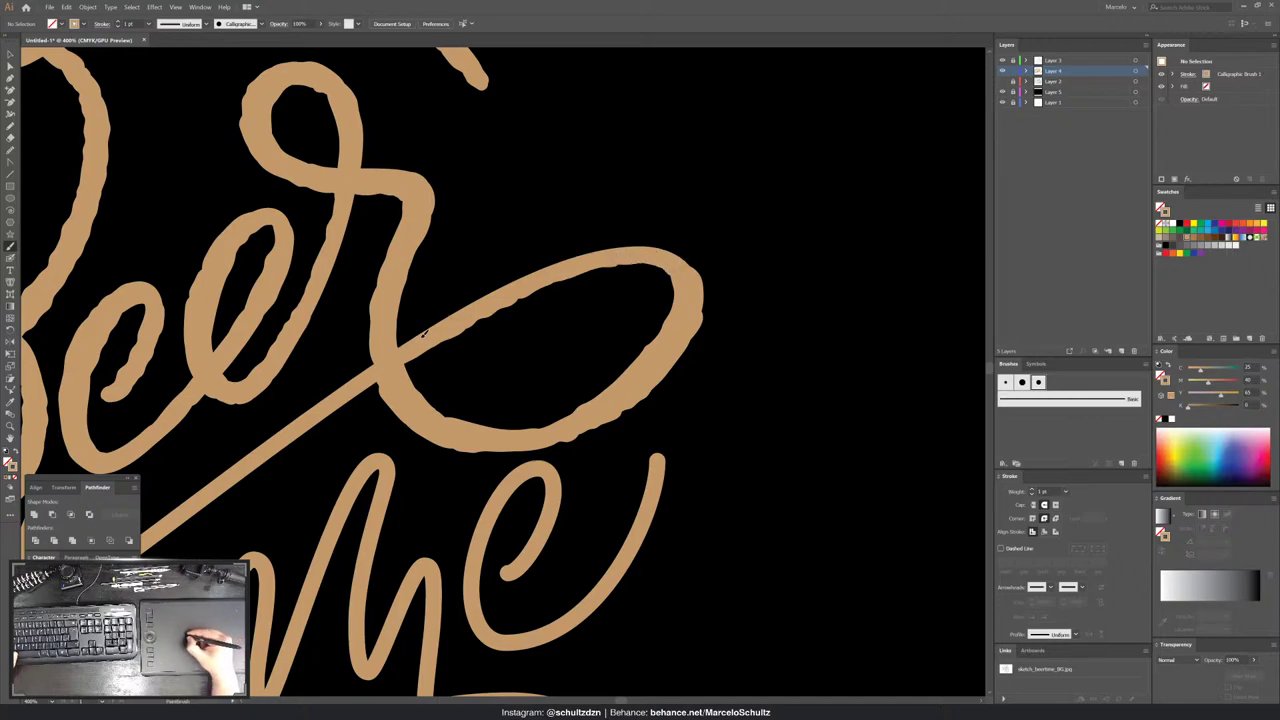
{"action": "mouse_move", "coordinate": [427, 331]}
{"action": "left_mouse_down"}
{"action": "mouse_move", "coordinate": [580, 257]}
{"action": "mouse_move", "coordinate": [648, 244]}
{"action": "mouse_move", "coordinate": [700, 262]}
{"action": "left_mouse_up"}
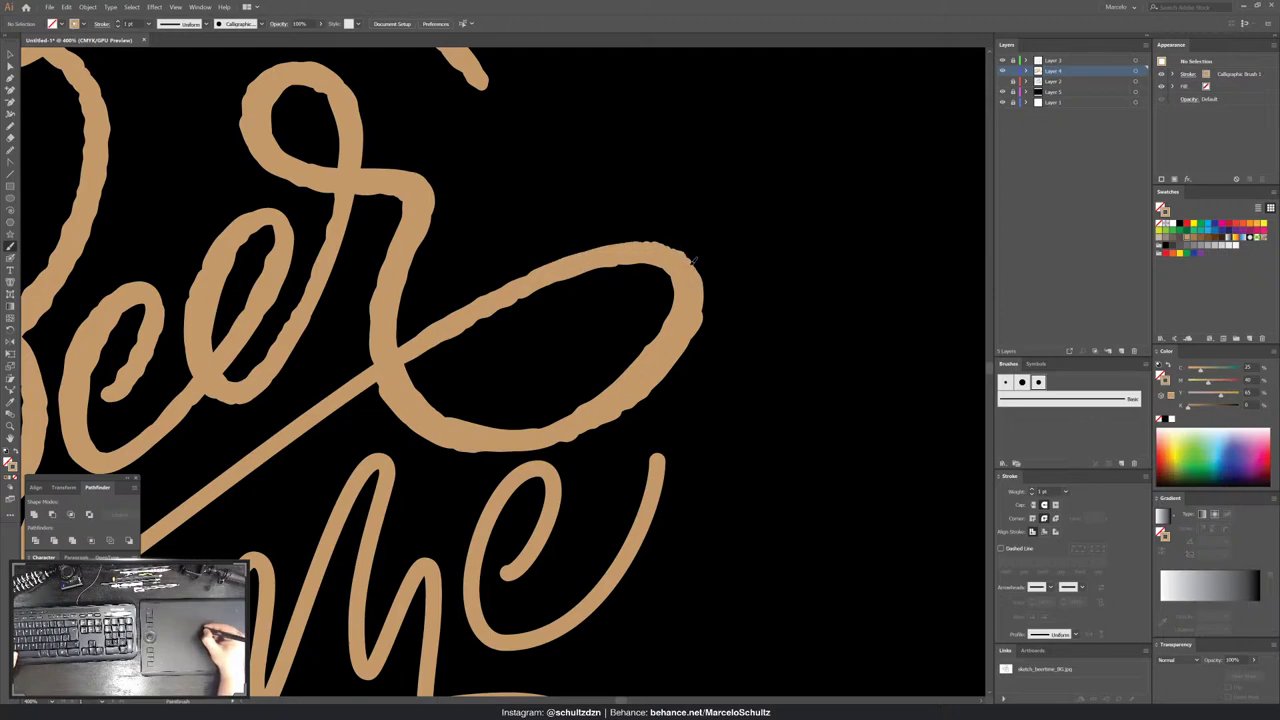
{"action": "left_click_drag", "start_coordinate": [690, 310], "coordinate": [886, 194]}
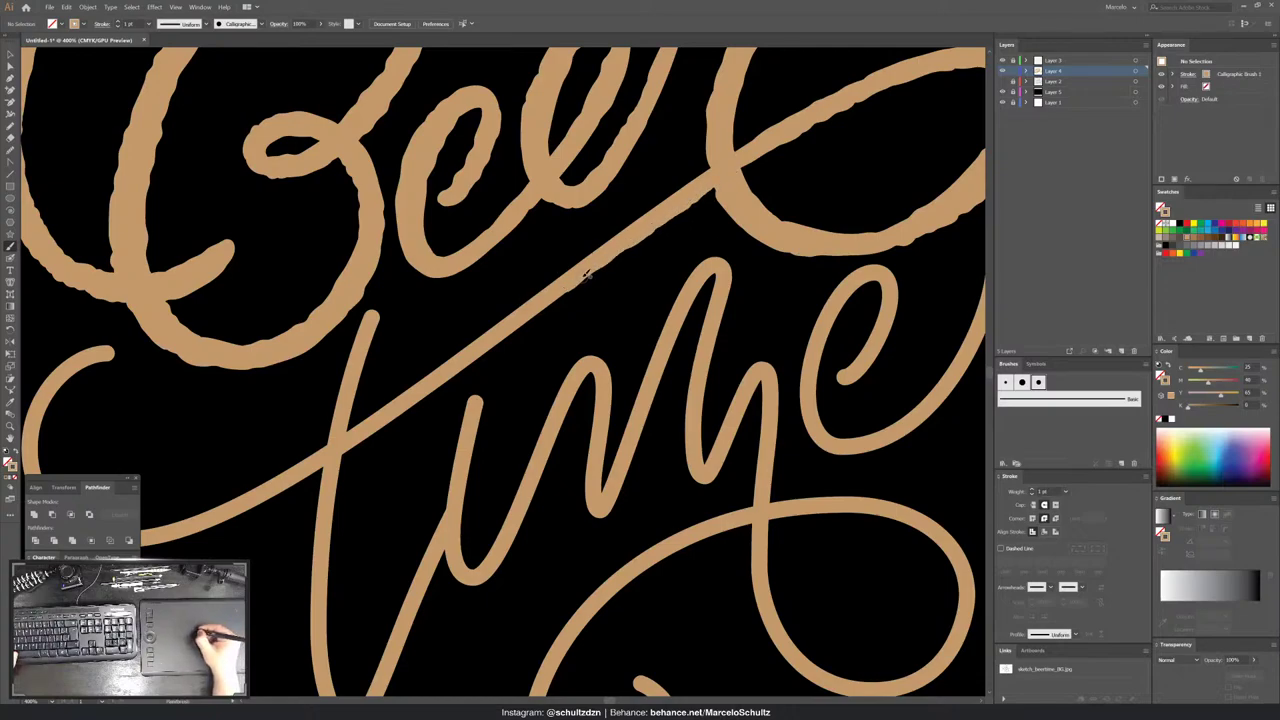
- Extend rough texture along the diagonal and around the lower-left curve's left and bottom edges
{"action": "left_click_drag", "start_coordinate": [563, 292], "coordinate": [476, 358]}
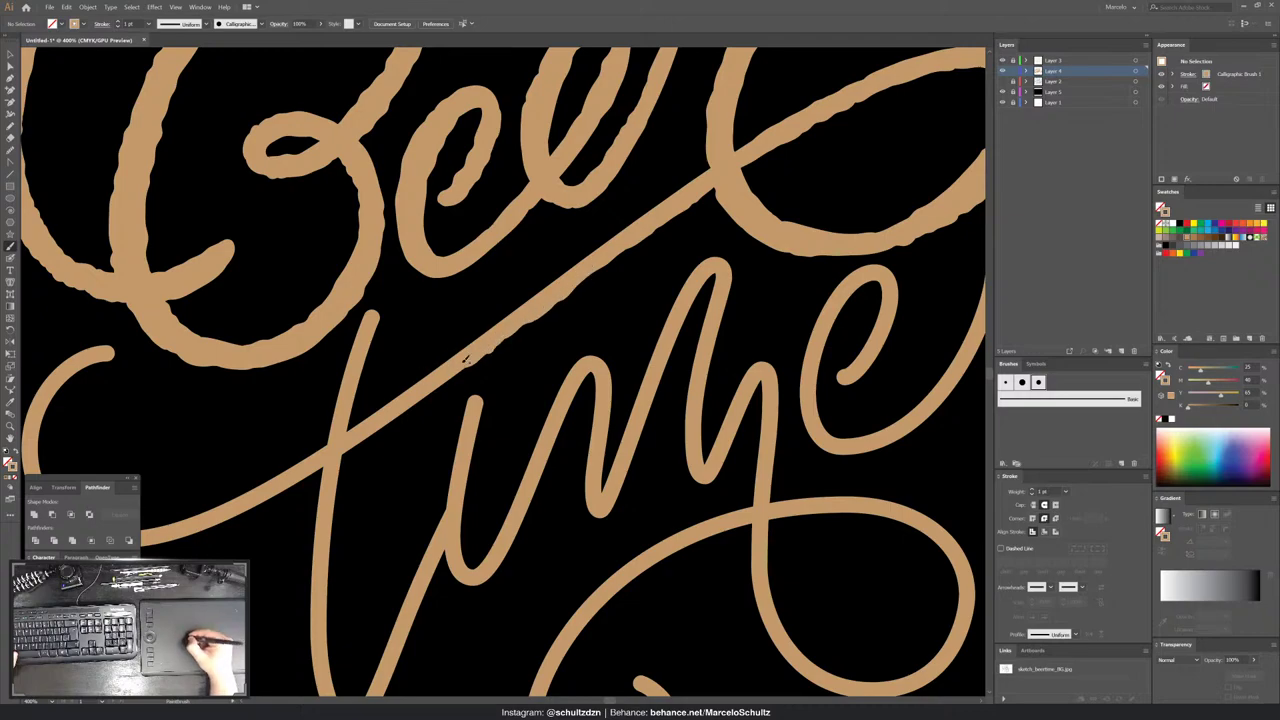
{"action": "mouse_move", "coordinate": [463, 366]}
{"action": "left_mouse_down"}
{"action": "mouse_move", "coordinate": [339, 451]}
{"action": "mouse_move", "coordinate": [556, 292]}
{"action": "mouse_move", "coordinate": [411, 370]}
{"action": "mouse_move", "coordinate": [337, 392]}
{"action": "left_mouse_up"}
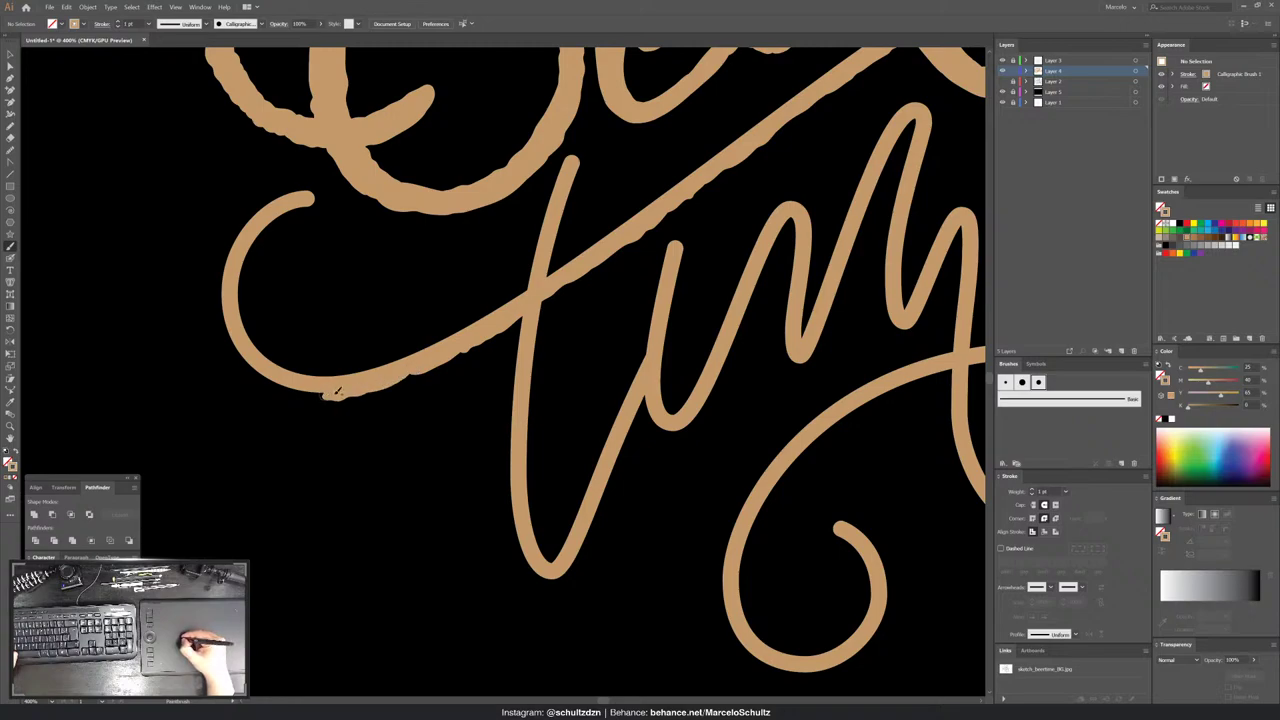
{"action": "left_click_drag", "start_coordinate": [415, 366], "coordinate": [258, 380]}
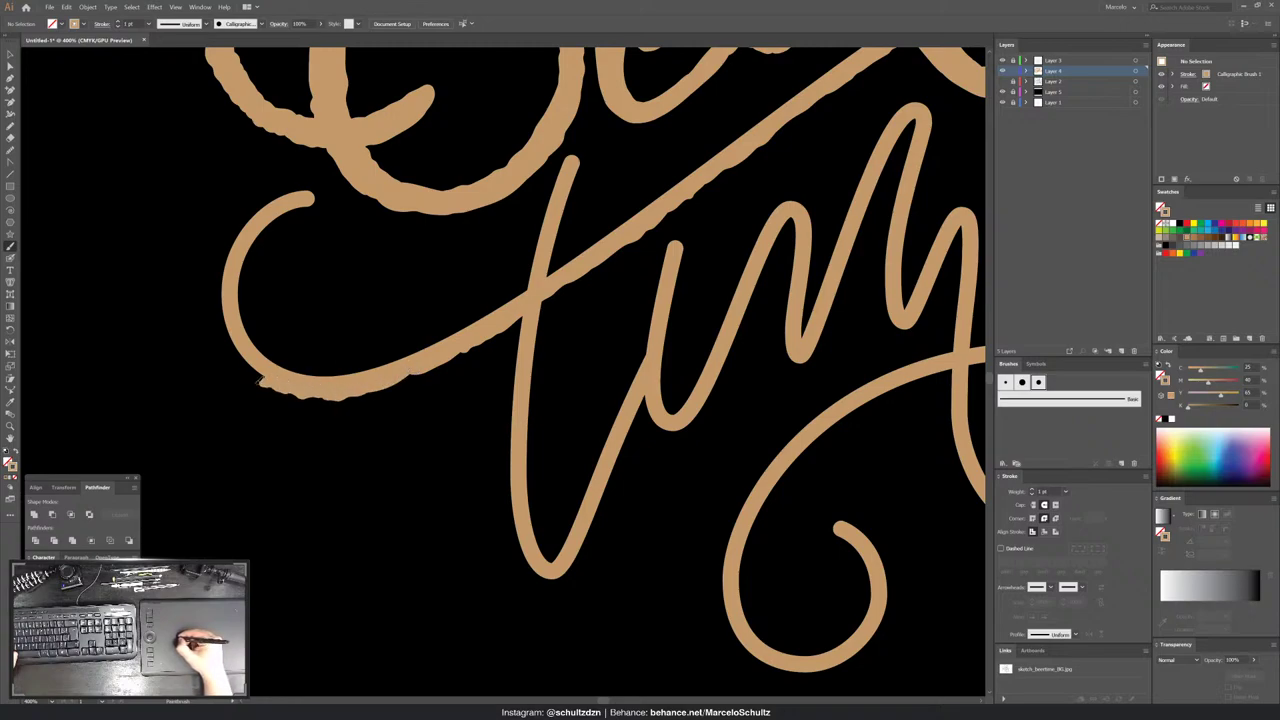
{"action": "left_click_drag", "start_coordinate": [272, 378], "coordinate": [235, 324]}
{"action": "scroll", "coordinate": [235, 324], "scroll_direction": "up", "scroll_amount": 2}
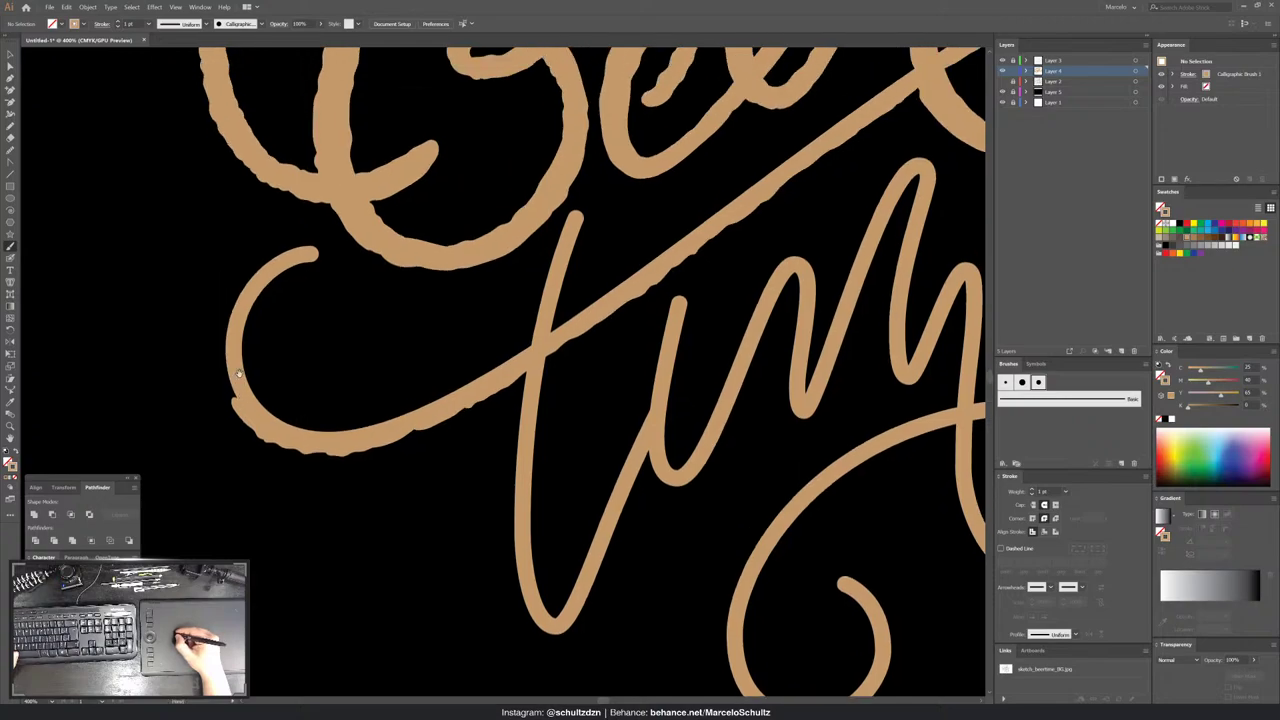
{"action": "mouse_move", "coordinate": [270, 280]}
{"action": "left_mouse_down"}
{"action": "mouse_move", "coordinate": [248, 370]}
{"action": "mouse_move", "coordinate": [266, 408]}
{"action": "mouse_move", "coordinate": [276, 400]}
{"action": "mouse_move", "coordinate": [314, 428]}
{"action": "left_mouse_up"}
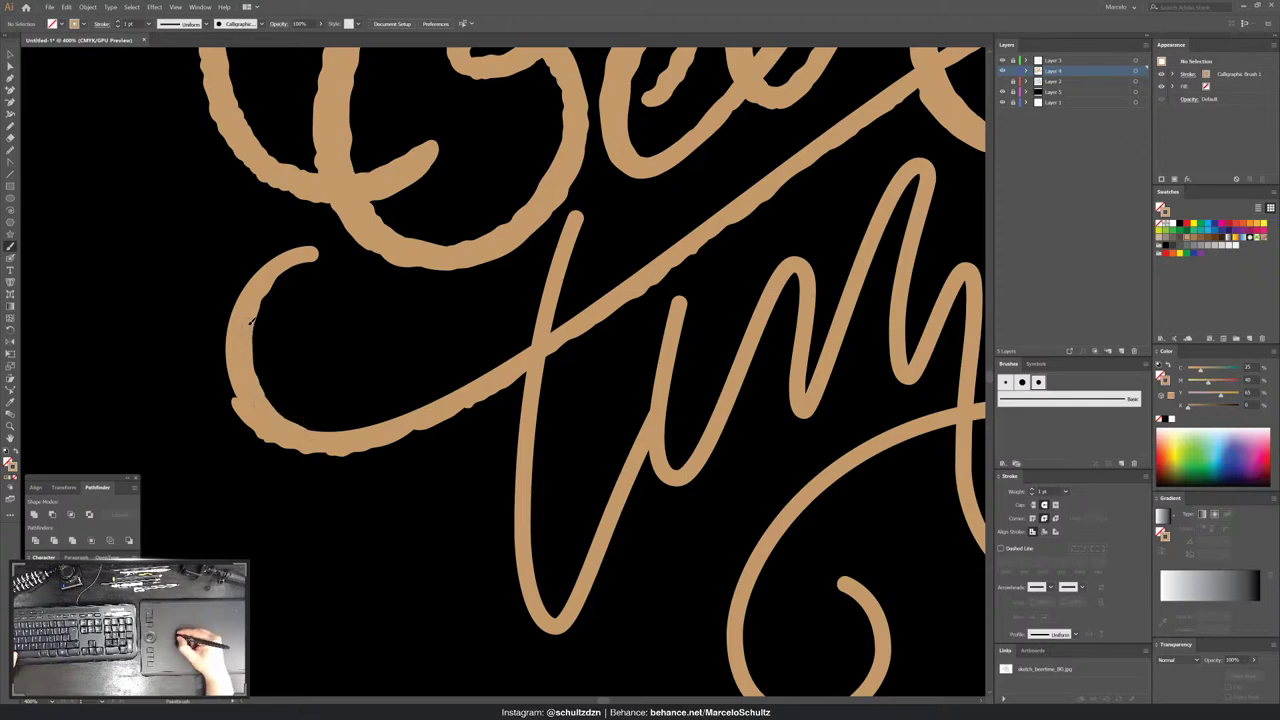
{"action": "mouse_move", "coordinate": [258, 368]}
{"action": "left_mouse_down"}
{"action": "mouse_move", "coordinate": [280, 410]}
{"action": "mouse_move", "coordinate": [314, 430]}
{"action": "mouse_move", "coordinate": [404, 420]}
{"action": "left_mouse_up"}
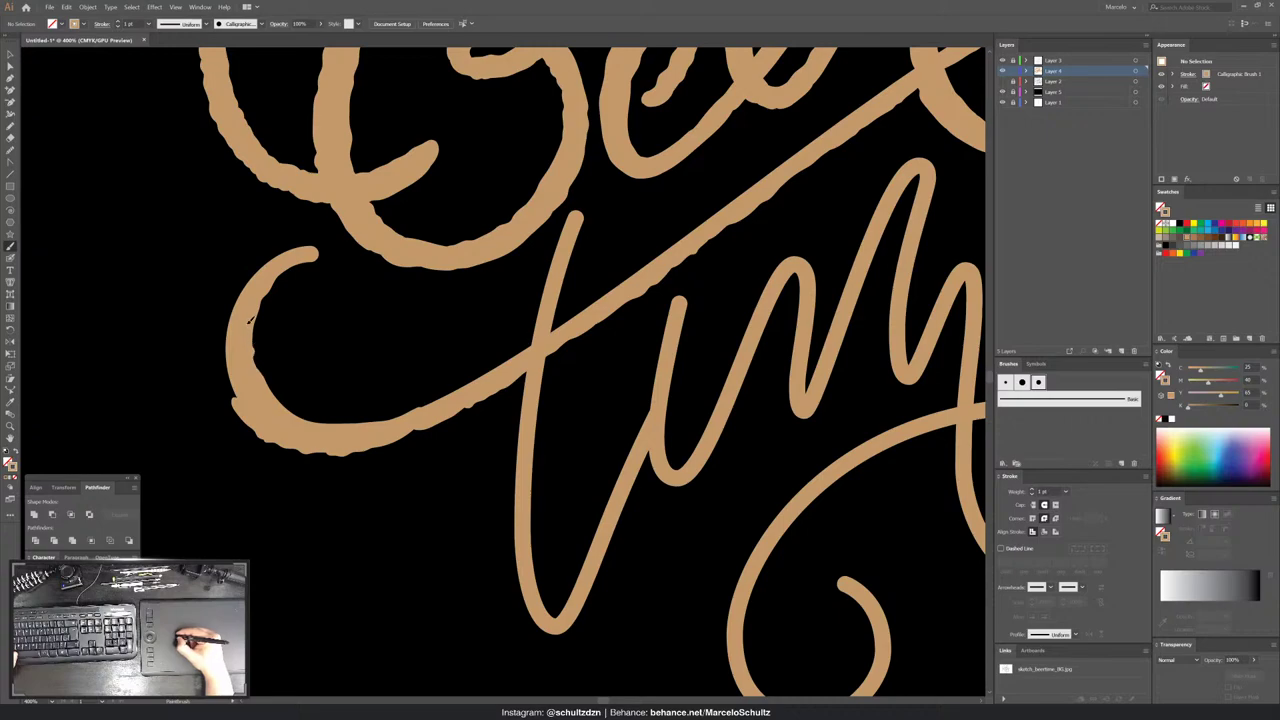
- Finish the curve's outer left edge and roughen the tip of the t
{"action": "scroll", "coordinate": [253, 360], "scroll_direction": "down", "scroll_amount": 5}
{"action": "scroll", "coordinate": [268, 480], "scroll_direction": "up", "scroll_amount": 5}
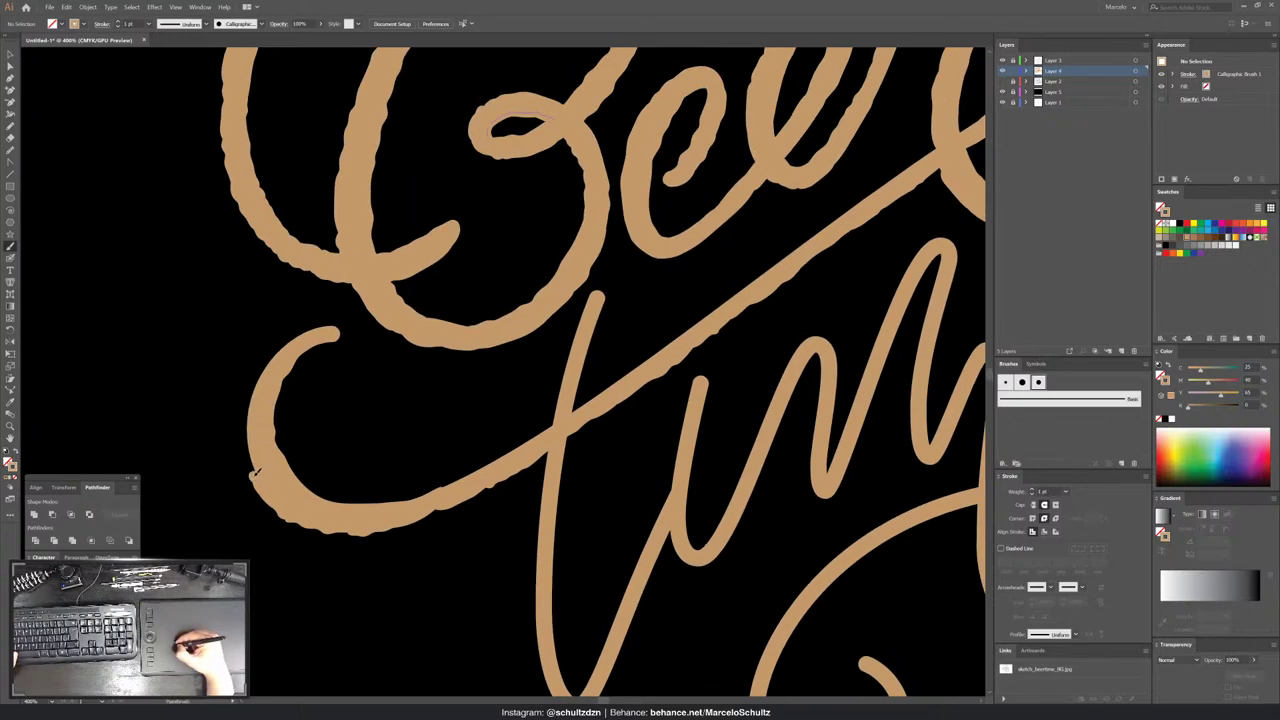
{"action": "mouse_move", "coordinate": [254, 472]}
{"action": "left_mouse_down"}
{"action": "mouse_move", "coordinate": [248, 388]}
{"action": "mouse_move", "coordinate": [272, 350]}
{"action": "mouse_move", "coordinate": [332, 326]}
{"action": "mouse_move", "coordinate": [331, 338]}
{"action": "left_mouse_up"}
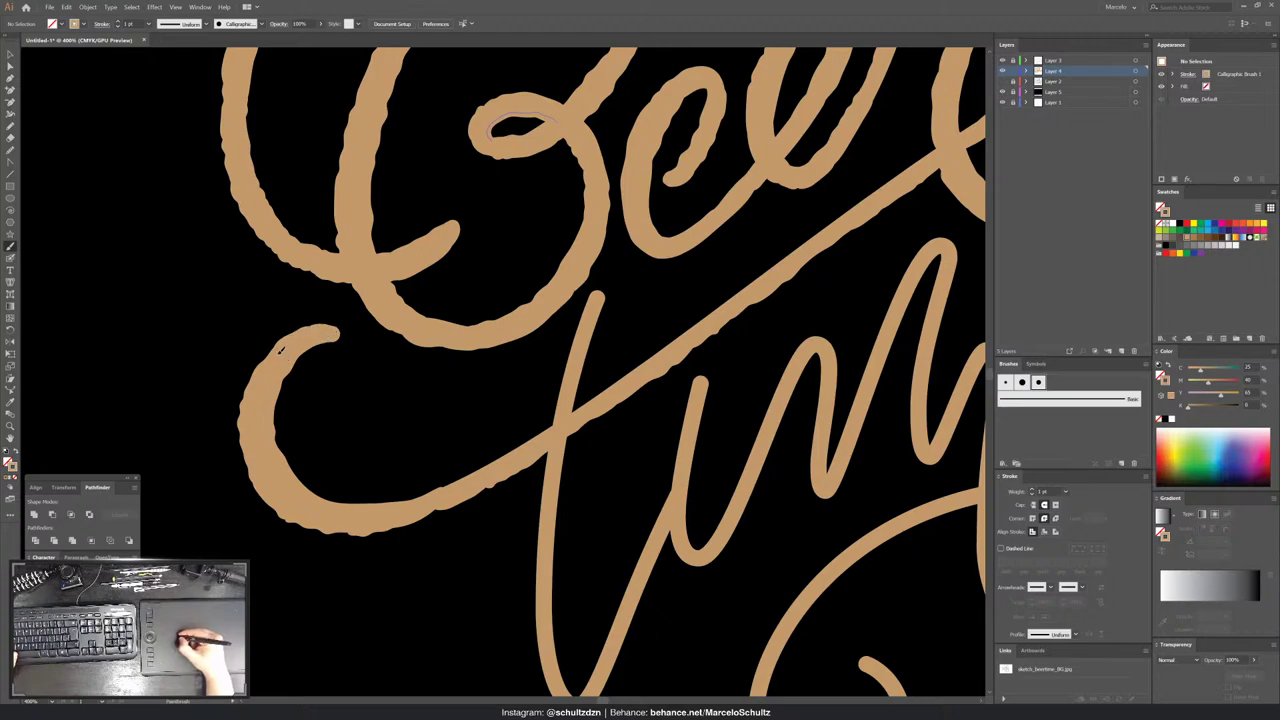
{"action": "mouse_move", "coordinate": [642, 311]}
{"action": "left_mouse_down"}
{"action": "mouse_move", "coordinate": [532, 274]}
{"action": "mouse_move", "coordinate": [484, 318]}
{"action": "mouse_move", "coordinate": [476, 350]}
{"action": "left_mouse_up"}
{"action": "left_click_drag", "start_coordinate": [487, 264], "coordinate": [452, 390]}
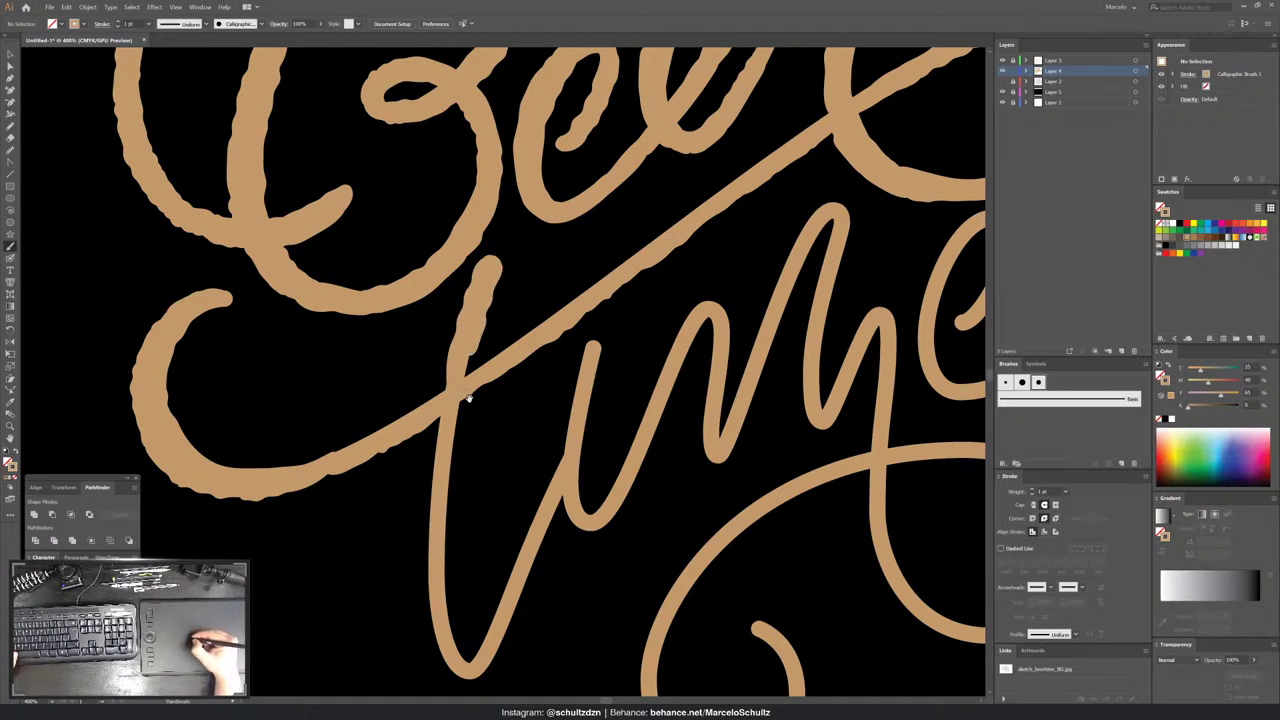
- Roughen the t's left edge from below the tip down to its base, then its bottom and lower-right curve
{"action": "mouse_move", "coordinate": [489, 308]}
{"action": "left_mouse_down"}
{"action": "mouse_move", "coordinate": [474, 243]}
{"action": "mouse_move", "coordinate": [444, 343]}
{"action": "left_mouse_up"}
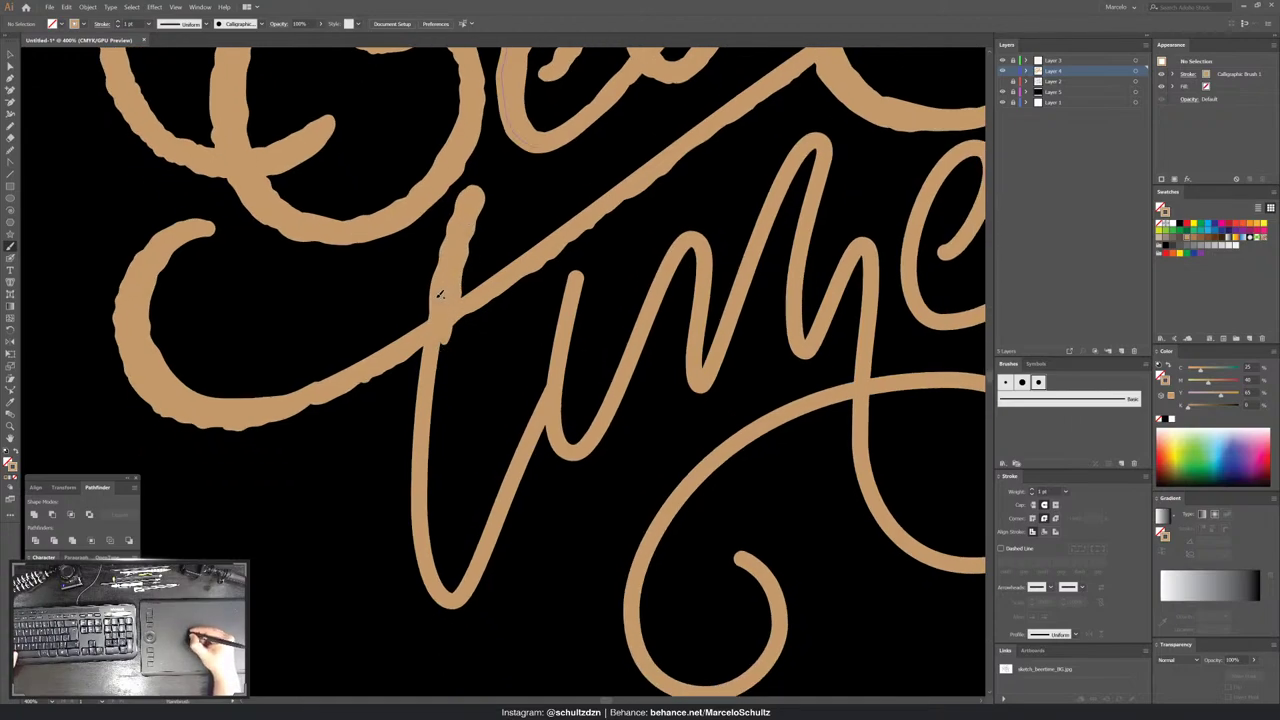
{"action": "mouse_move", "coordinate": [440, 294]}
{"action": "left_mouse_down"}
{"action": "mouse_move", "coordinate": [422, 330]}
{"action": "mouse_move", "coordinate": [410, 445]}
{"action": "left_mouse_up"}
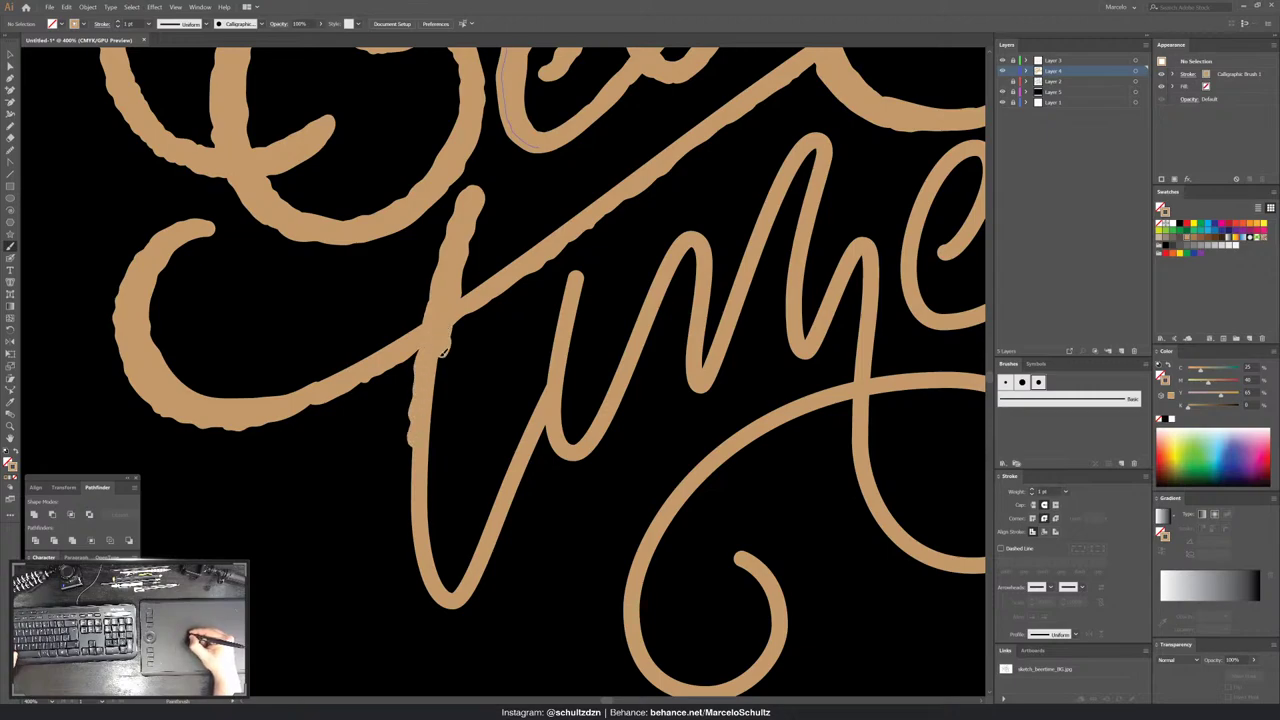
{"action": "mouse_move", "coordinate": [444, 353]}
{"action": "left_mouse_down"}
{"action": "mouse_move", "coordinate": [430, 458]}
{"action": "mouse_move", "coordinate": [397, 319]}
{"action": "mouse_move", "coordinate": [391, 403]}
{"action": "left_mouse_up"}
{"action": "mouse_move", "coordinate": [379, 338]}
{"action": "left_mouse_down"}
{"action": "mouse_move", "coordinate": [374, 390]}
{"action": "mouse_move", "coordinate": [402, 458]}
{"action": "left_mouse_up"}
{"action": "left_click_drag", "start_coordinate": [397, 380], "coordinate": [411, 478]}
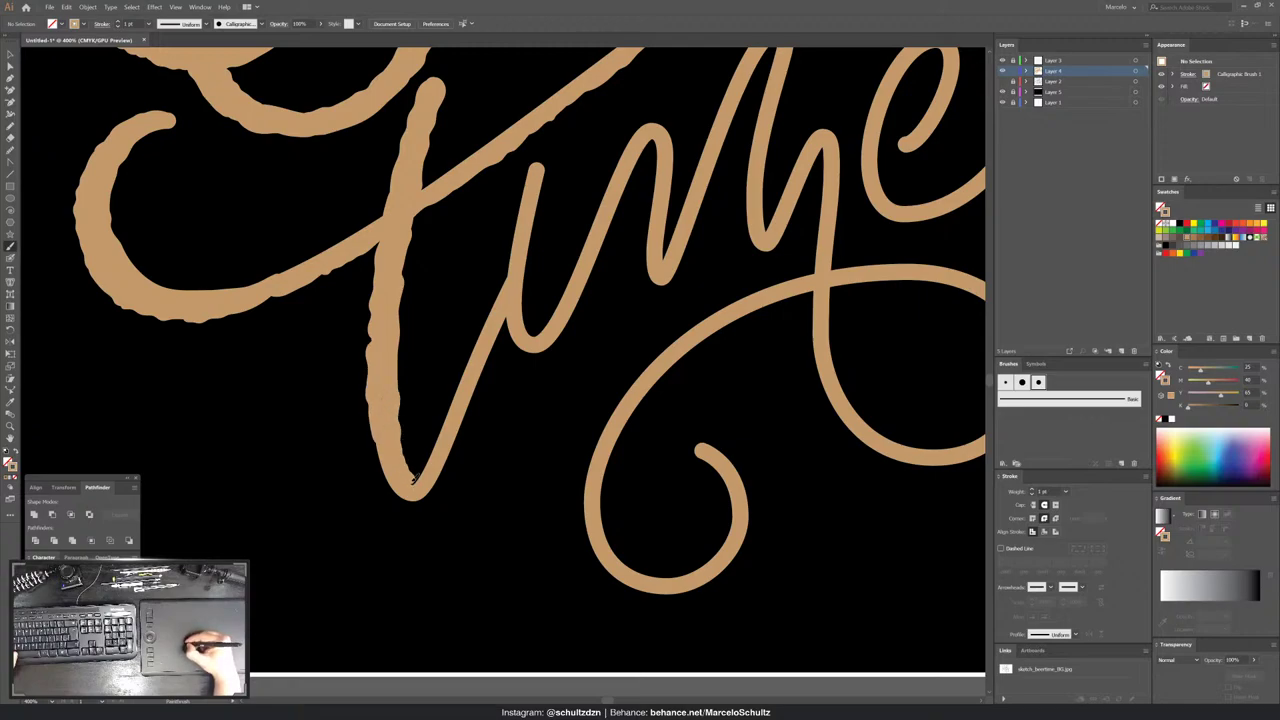
{"action": "mouse_move", "coordinate": [378, 414]}
{"action": "left_mouse_down"}
{"action": "mouse_move", "coordinate": [376, 455]}
{"action": "mouse_move", "coordinate": [402, 496]}
{"action": "left_mouse_up"}
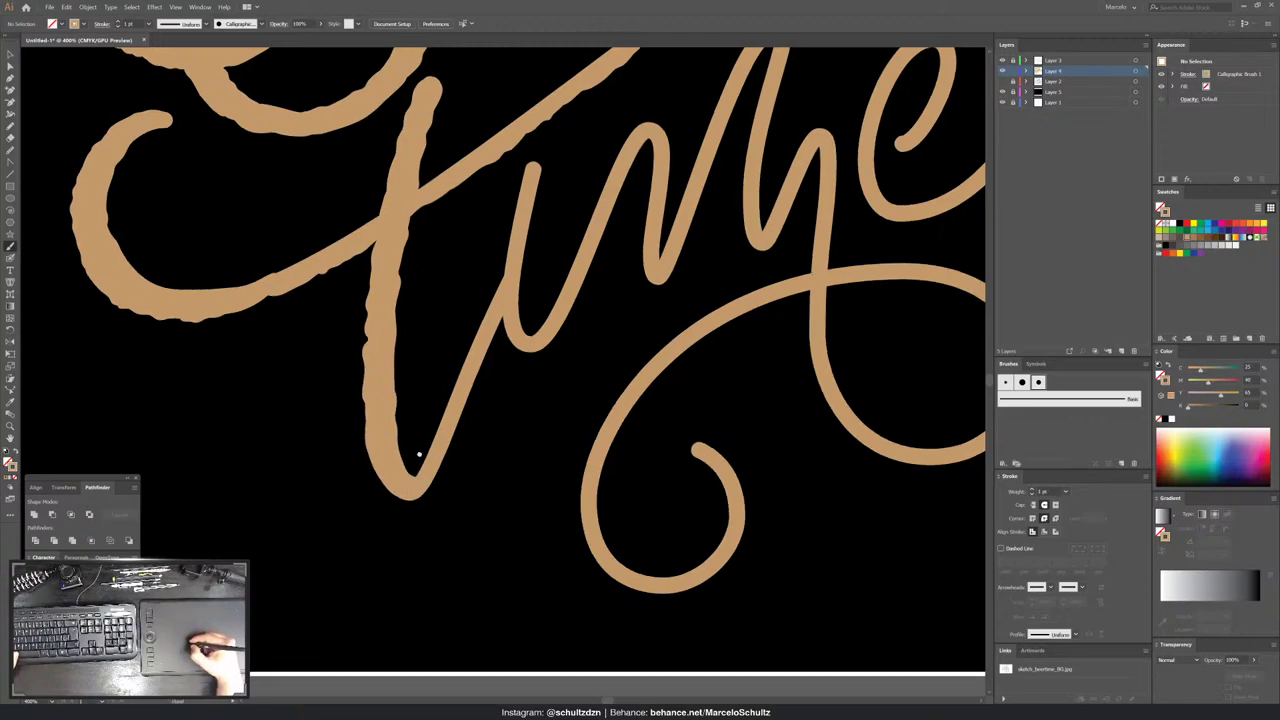
{"action": "mouse_move", "coordinate": [393, 395]}
{"action": "left_mouse_down"}
{"action": "mouse_move", "coordinate": [265, 360]}
{"action": "mouse_move", "coordinate": [297, 458]}
{"action": "left_mouse_up"}
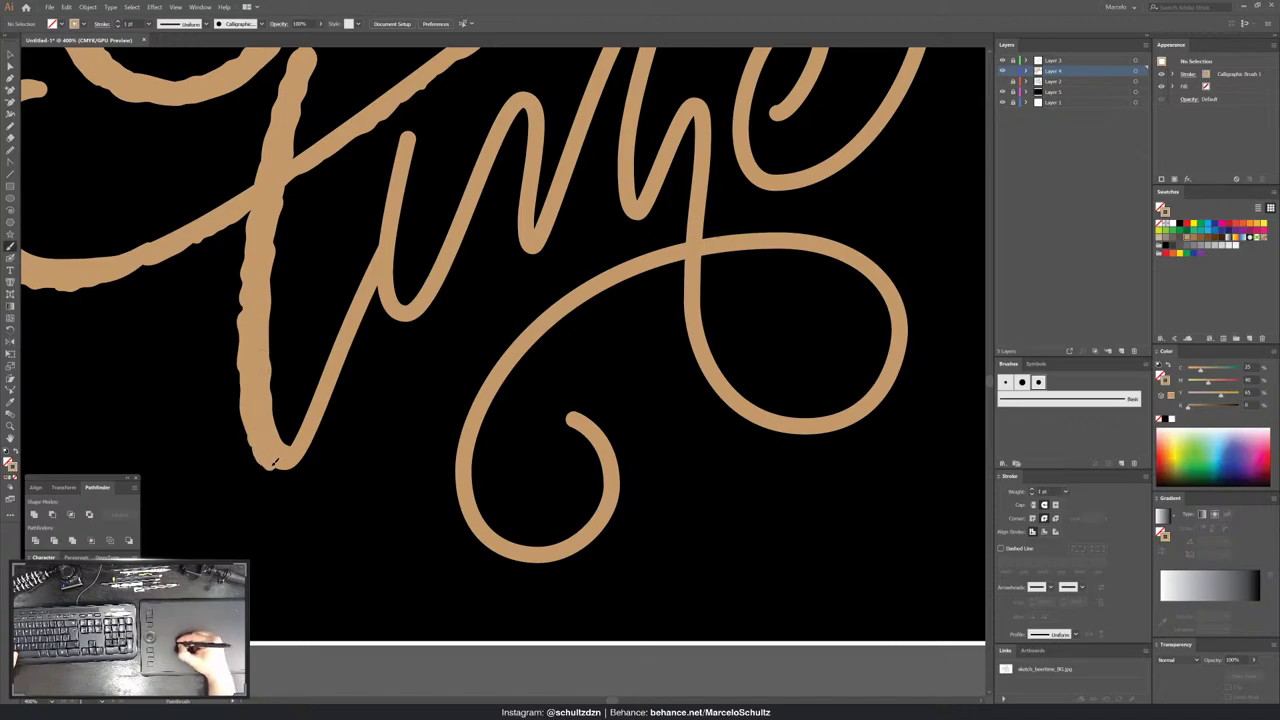
{"action": "mouse_move", "coordinate": [283, 440]}
{"action": "left_mouse_down"}
{"action": "mouse_move", "coordinate": [302, 432]}
{"action": "mouse_move", "coordinate": [368, 270]}
{"action": "mouse_move", "coordinate": [376, 285]}
{"action": "left_mouse_up"}
{"action": "mouse_move", "coordinate": [290, 462]}
{"action": "left_mouse_down"}
{"action": "mouse_move", "coordinate": [316, 436]}
{"action": "mouse_move", "coordinate": [376, 290]}
{"action": "mouse_move", "coordinate": [356, 340]}
{"action": "left_mouse_up"}
{"action": "scroll", "coordinate": [360, 334], "scroll_direction": "up", "scroll_amount": 5}
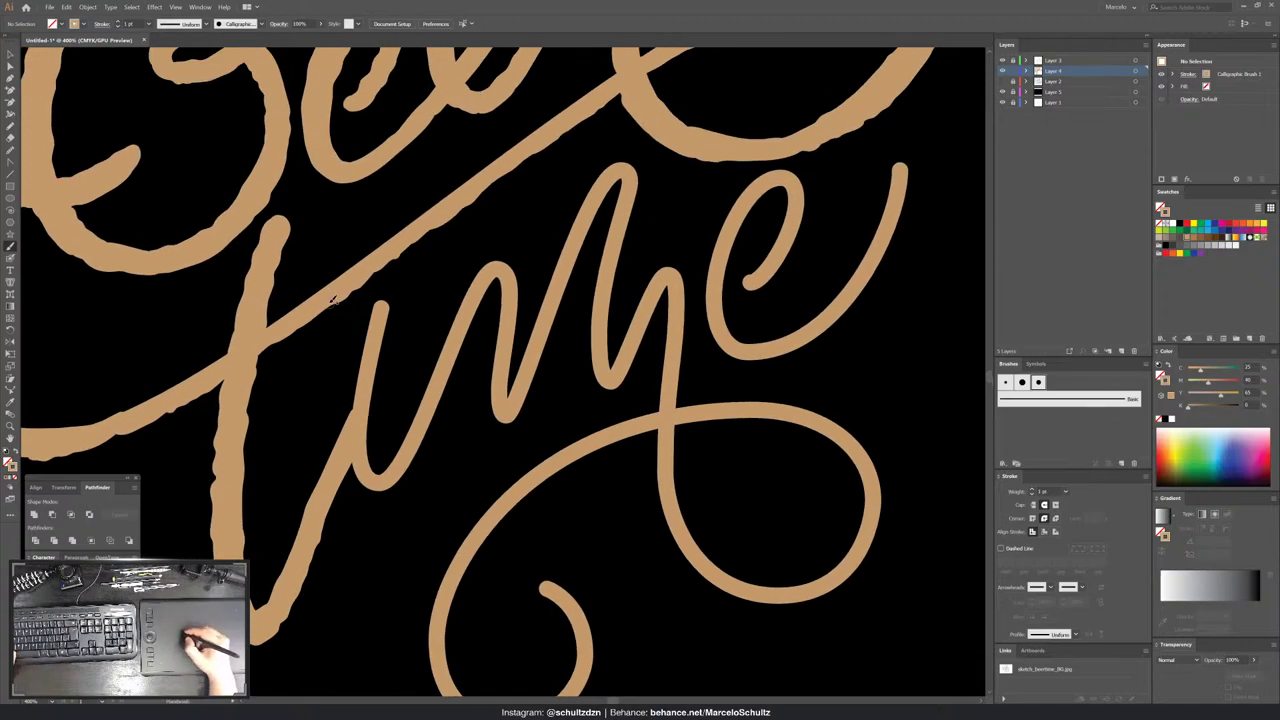
- Paint rough Blob Brush strokes along the i's left edge and the m's first stem
{"action": "mouse_move", "coordinate": [377, 308]}
{"action": "left_mouse_down"}
{"action": "mouse_move", "coordinate": [354, 376]}
{"action": "mouse_move", "coordinate": [367, 418]}
{"action": "left_mouse_up"}
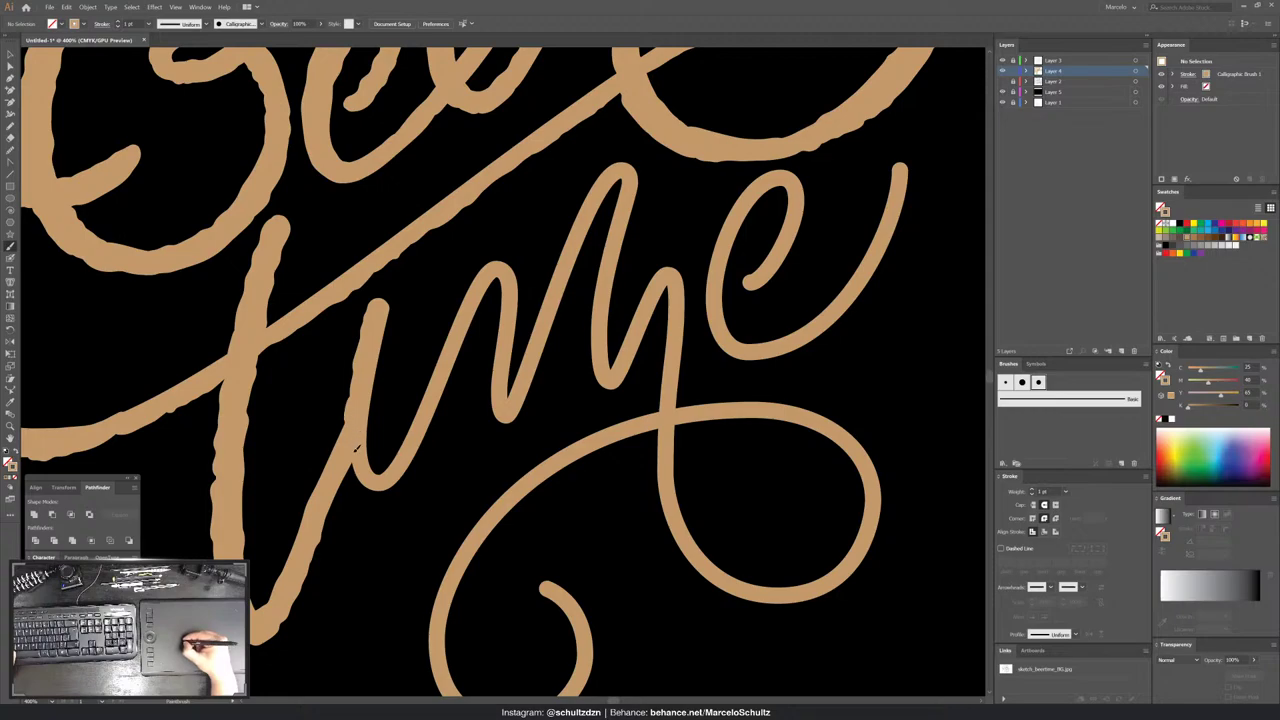
{"action": "mouse_move", "coordinate": [358, 466]}
{"action": "left_mouse_down"}
{"action": "mouse_move", "coordinate": [378, 494]}
{"action": "mouse_move", "coordinate": [408, 464]}
{"action": "left_mouse_up"}
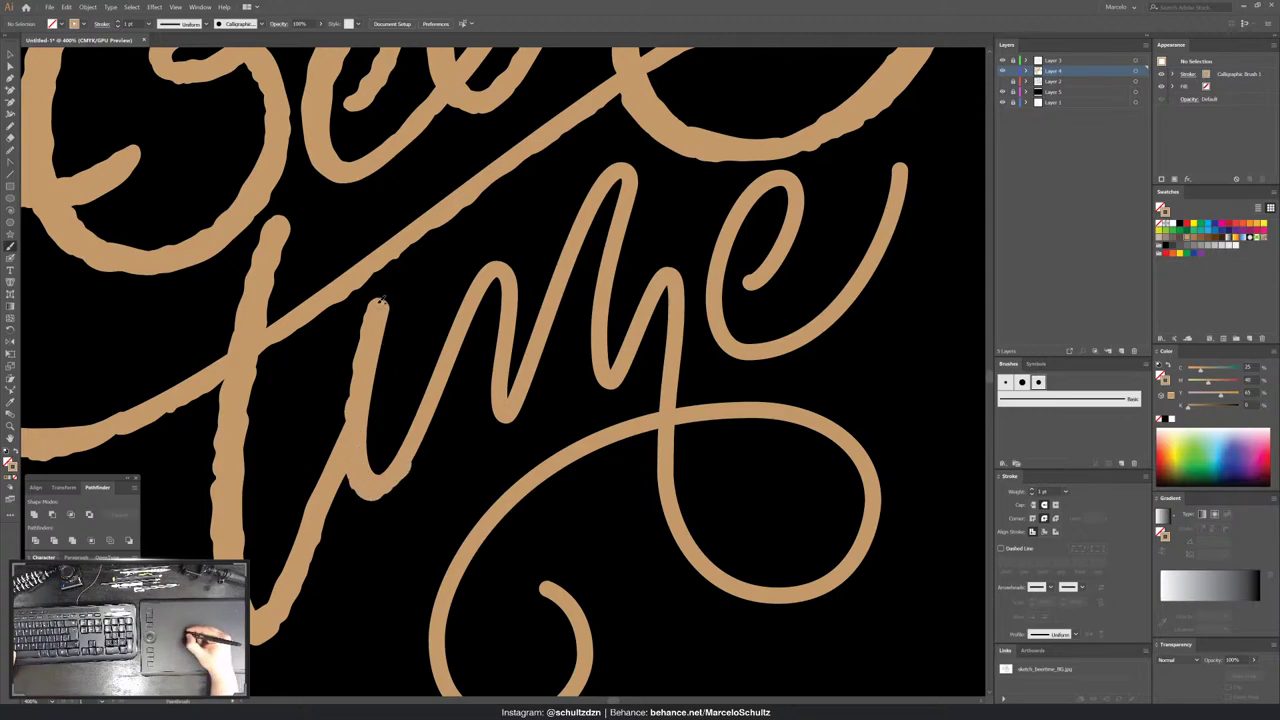
{"action": "left_click_drag", "start_coordinate": [390, 300], "coordinate": [379, 375]}
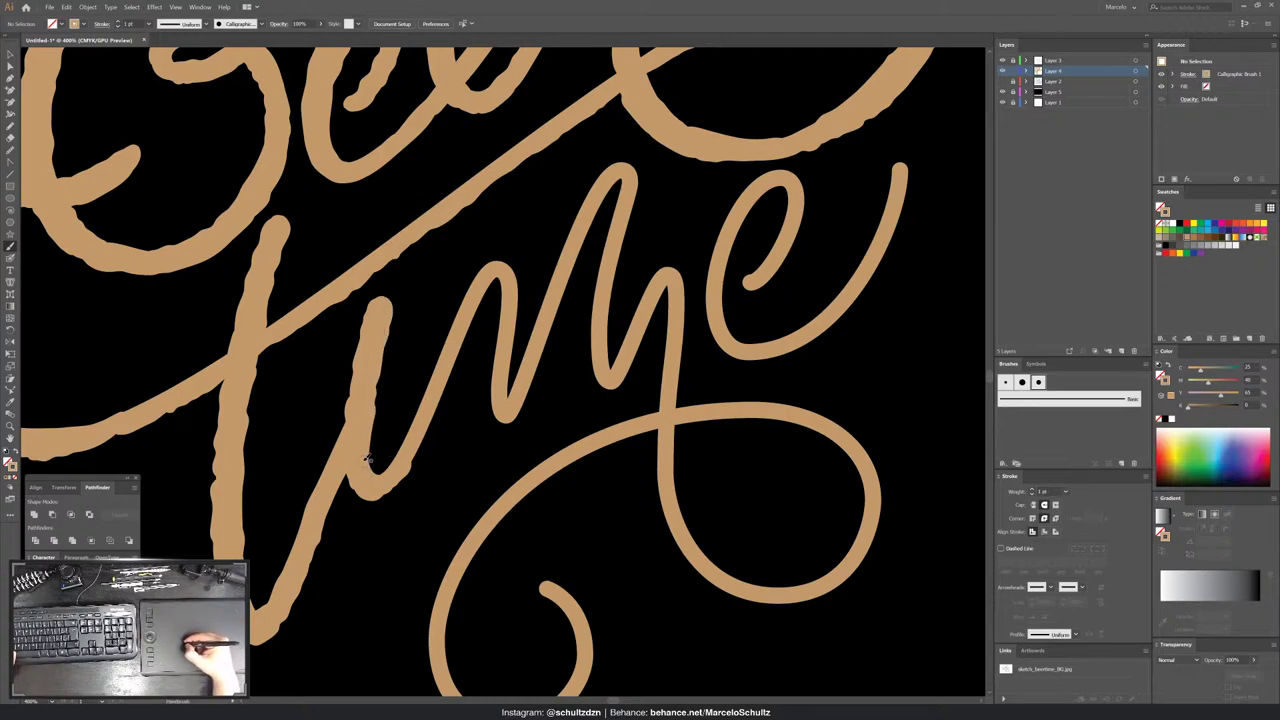
{"action": "left_click_drag", "start_coordinate": [380, 467], "coordinate": [355, 545]}
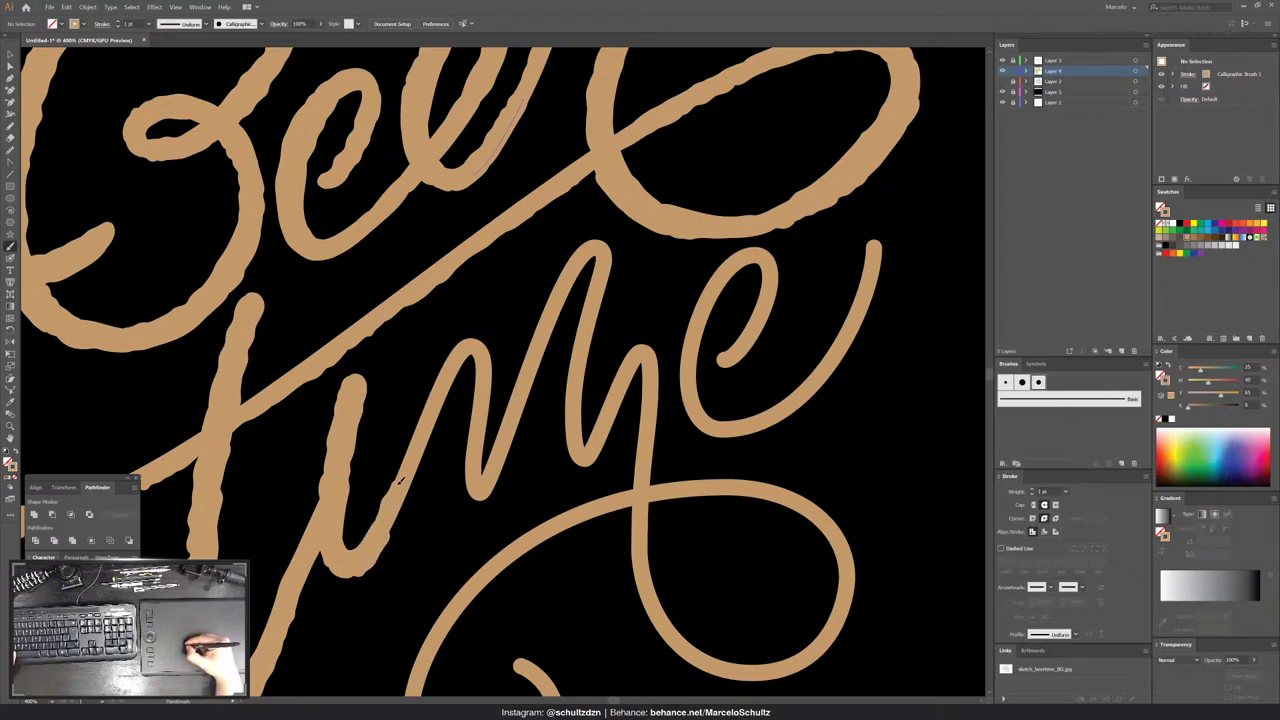
- Thicken the m's stem and roughen its left side, right side and bottom end
{"action": "left_click_drag", "start_coordinate": [450, 350], "coordinate": [378, 545]}
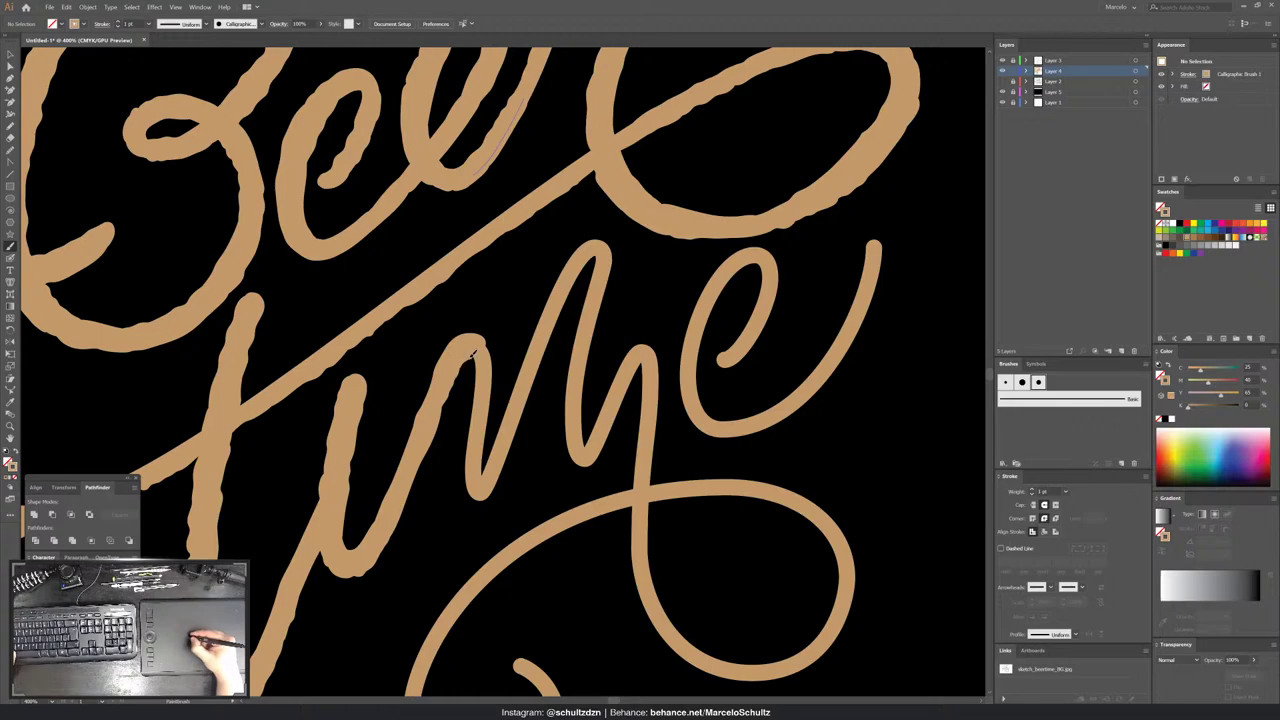
{"action": "left_click_drag", "start_coordinate": [463, 353], "coordinate": [475, 442]}
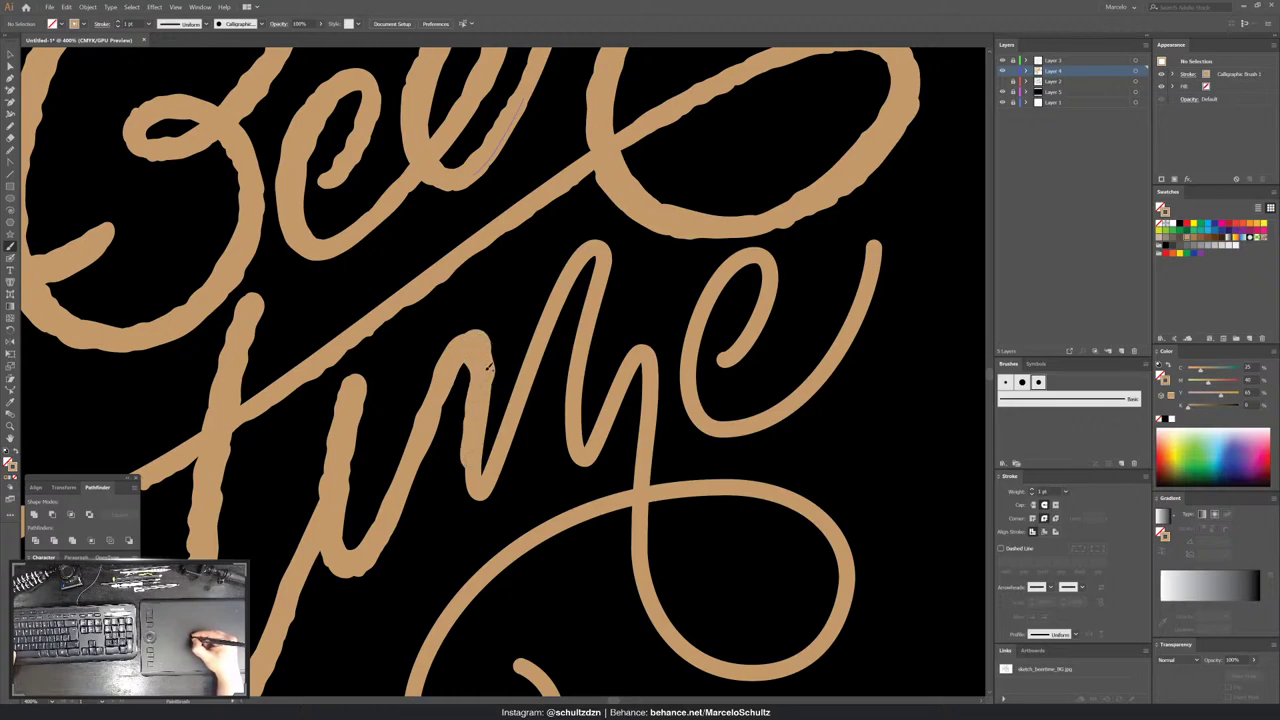
{"action": "left_click_drag", "start_coordinate": [492, 345], "coordinate": [482, 452]}
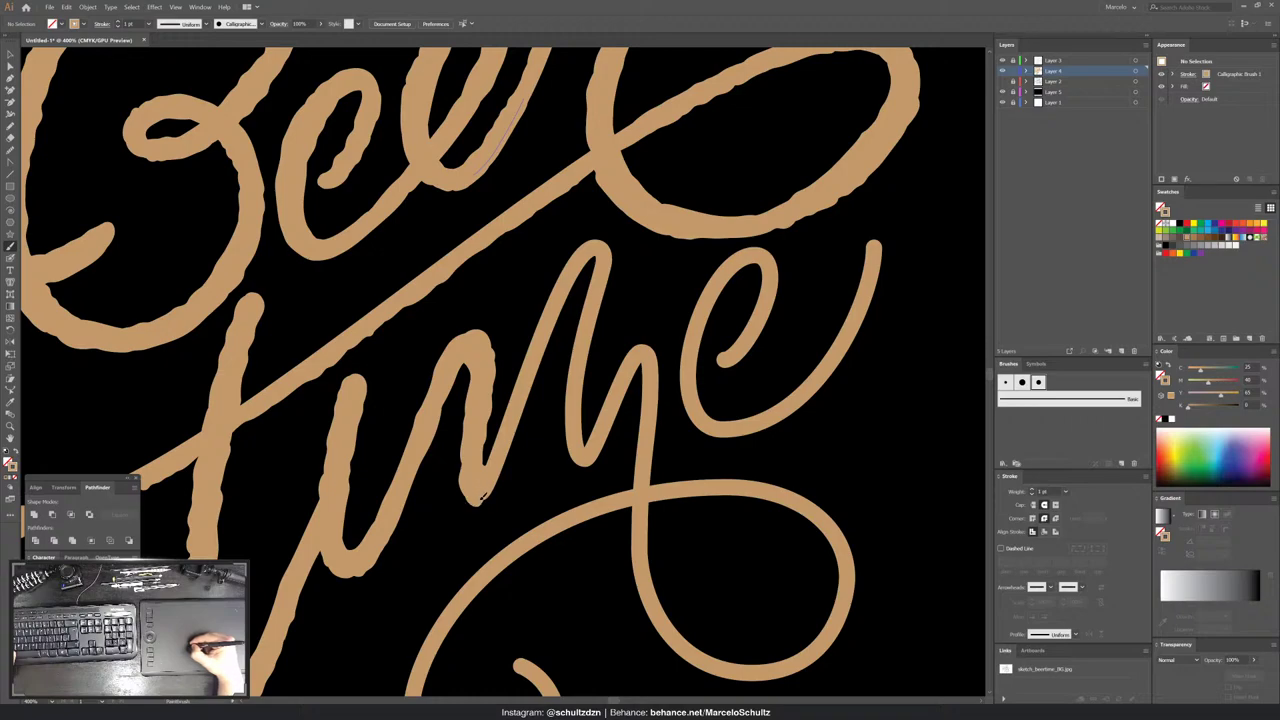
{"action": "left_click_drag", "start_coordinate": [476, 490], "coordinate": [494, 498]}
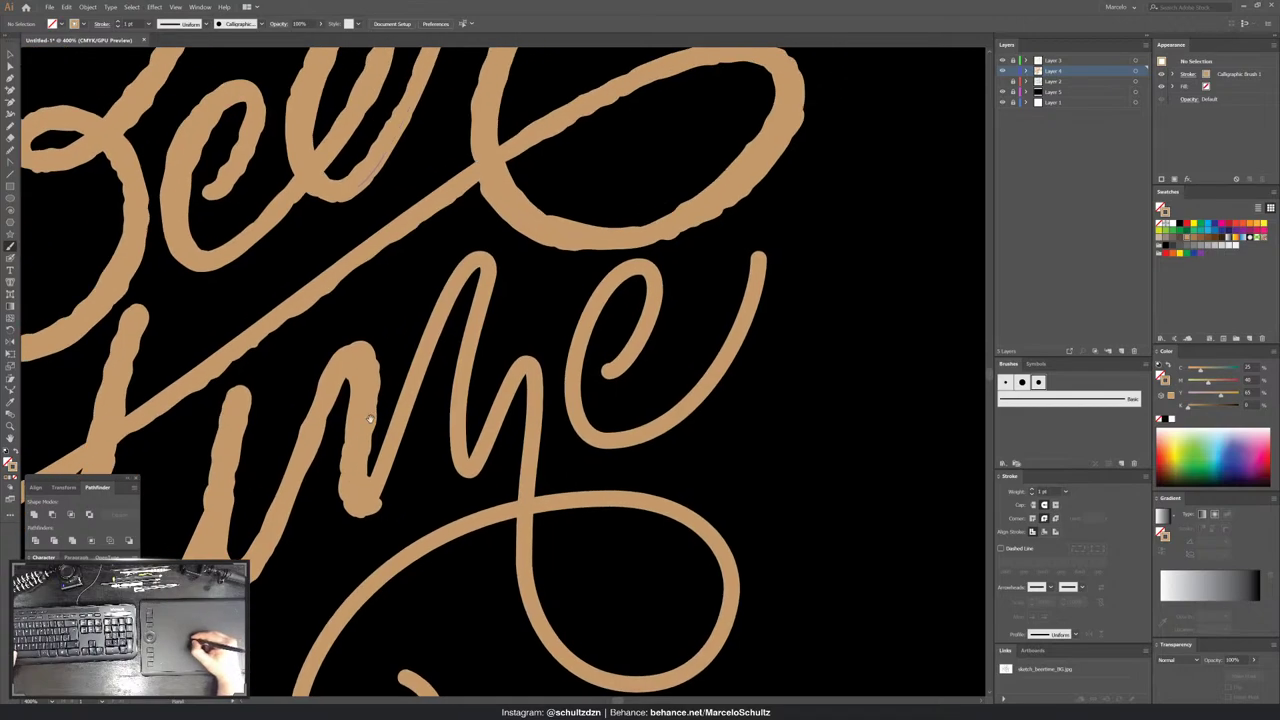
{"action": "left_click_drag", "start_coordinate": [522, 373], "coordinate": [402, 383]}
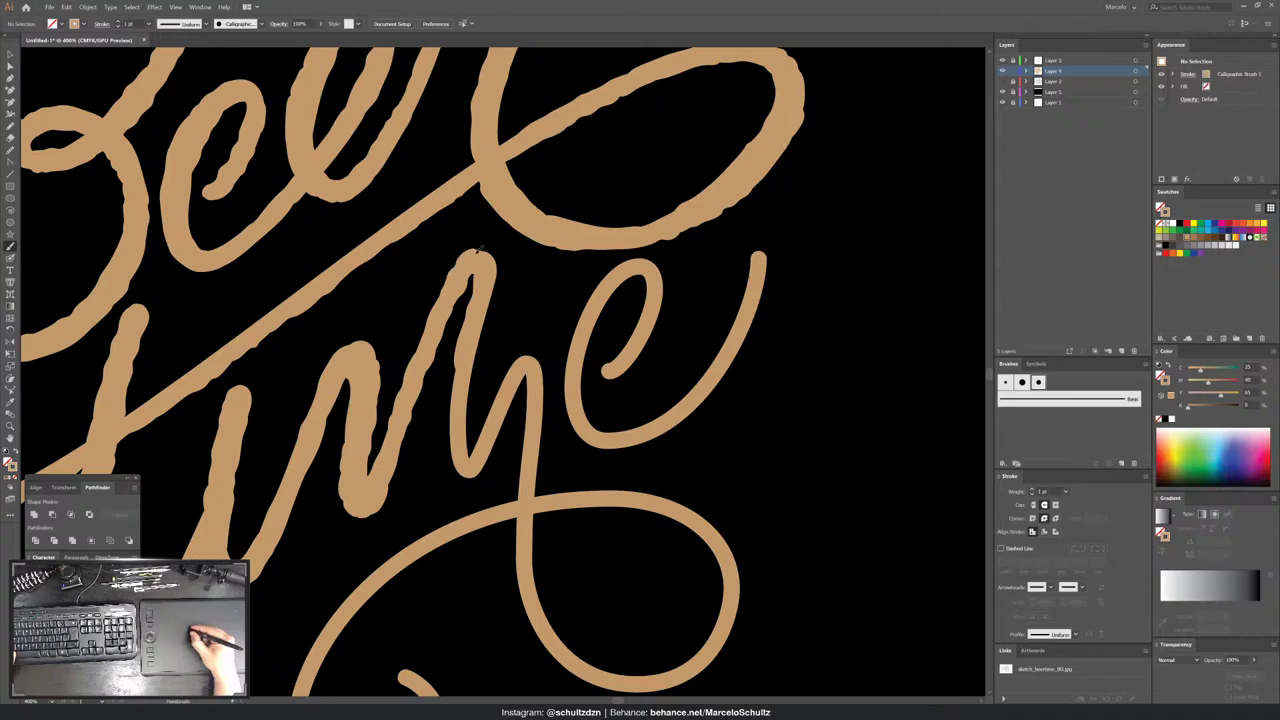
- Paint bumpy edges along the m's right side and both edges of the final downstroke
{"action": "left_click_drag", "start_coordinate": [491, 258], "coordinate": [468, 420]}
{"action": "mouse_move", "coordinate": [458, 366]}
{"action": "left_mouse_down"}
{"action": "mouse_move", "coordinate": [455, 440]}
{"action": "mouse_move", "coordinate": [618, 354]}
{"action": "left_mouse_up"}
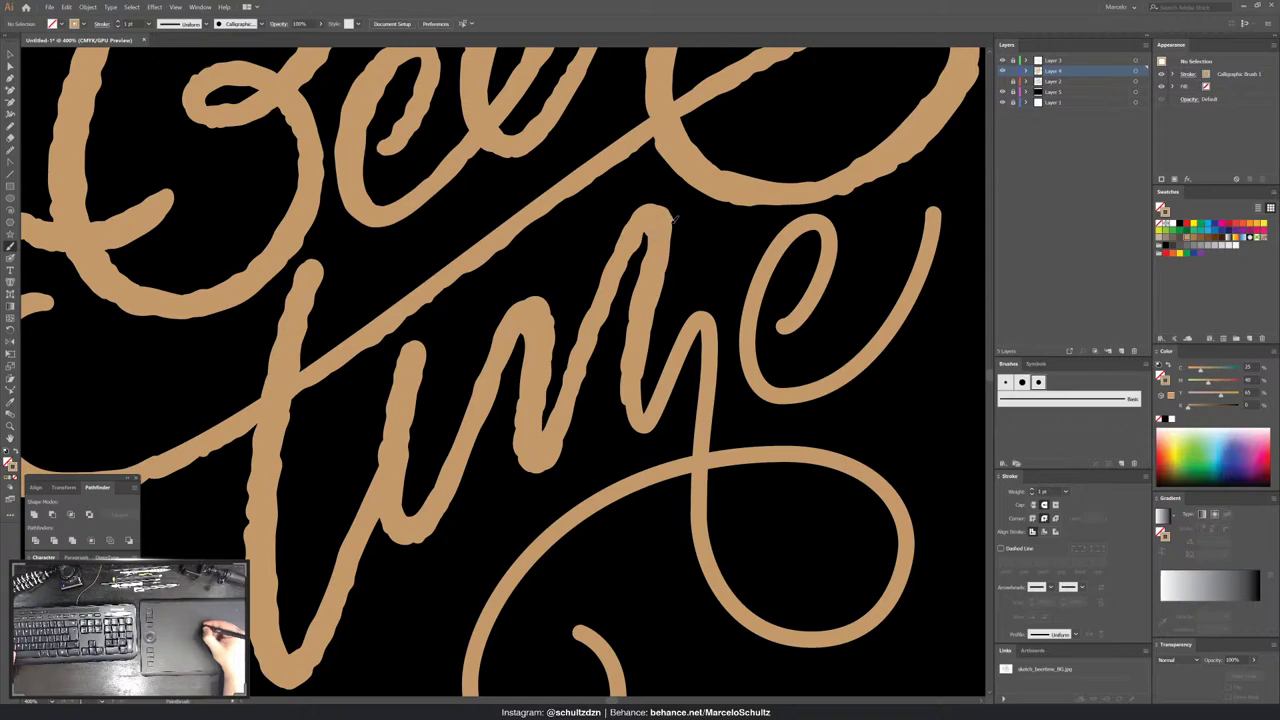
{"action": "left_click_drag", "start_coordinate": [674, 218], "coordinate": [657, 323]}
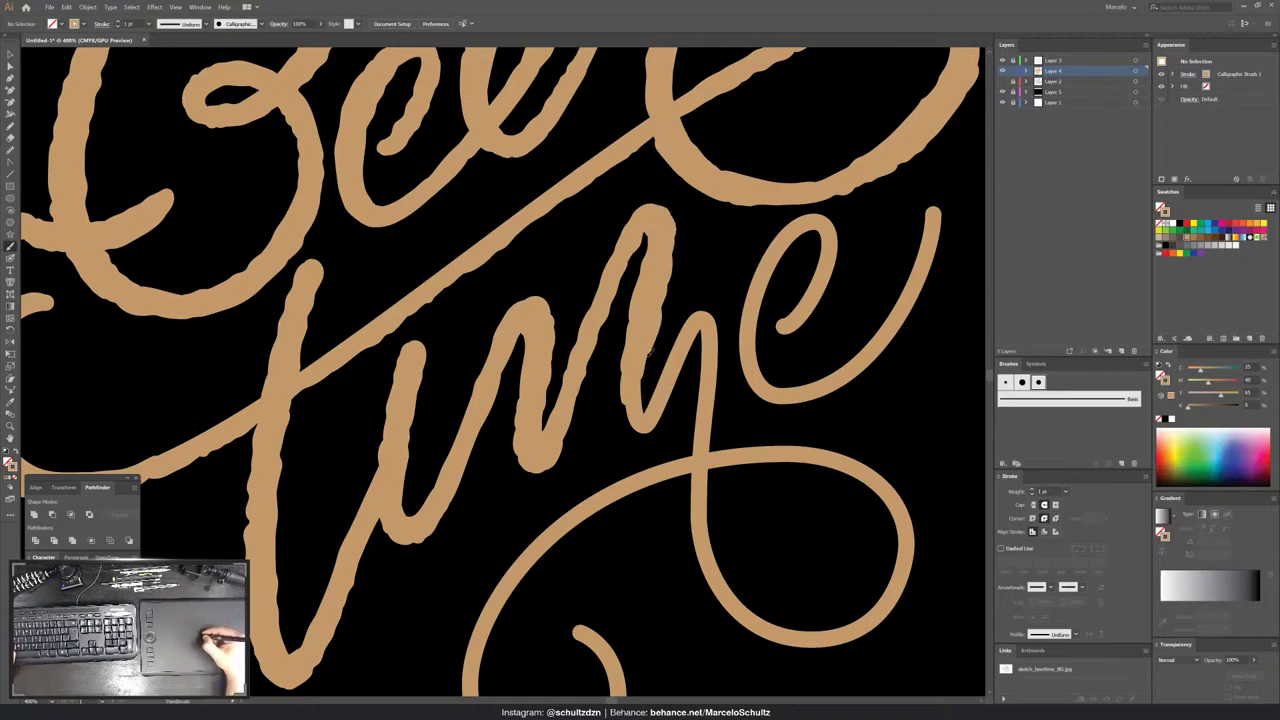
{"action": "left_click_drag", "start_coordinate": [652, 346], "coordinate": [641, 410]}
{"action": "left_click_drag", "start_coordinate": [632, 366], "coordinate": [633, 418]}
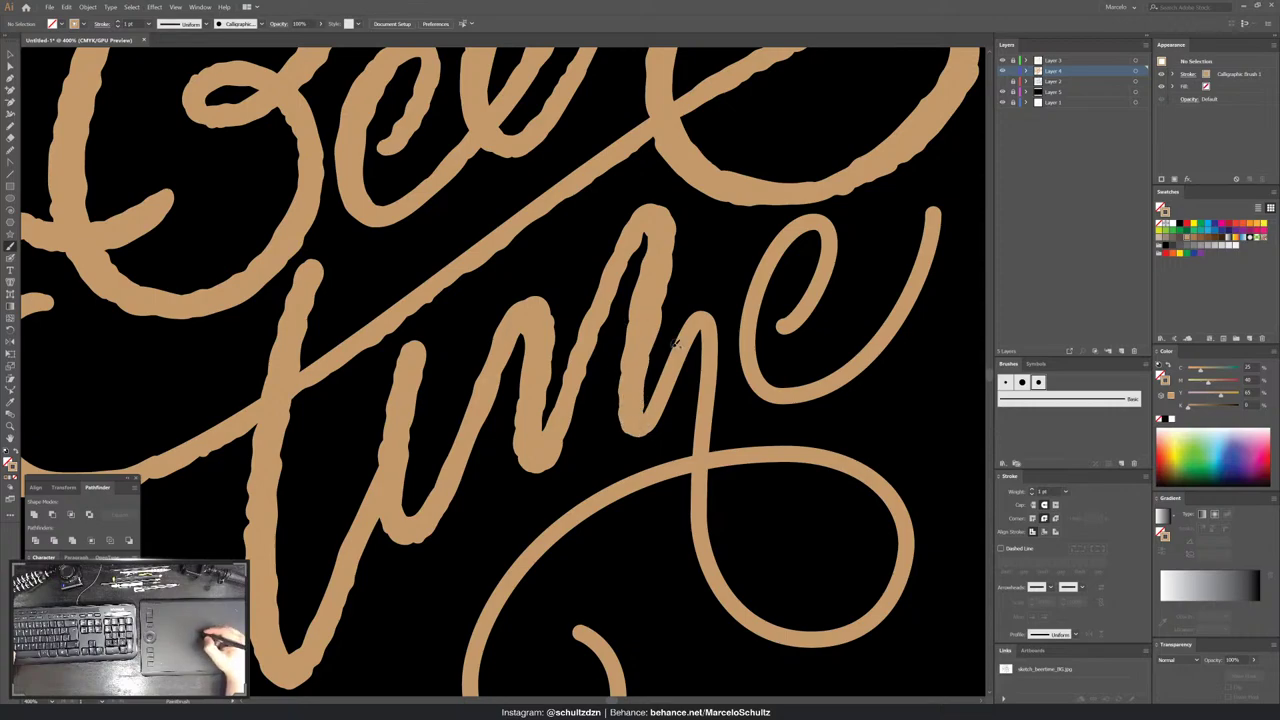
{"action": "mouse_move", "coordinate": [531, 344]}
{"action": "left_mouse_down"}
{"action": "mouse_move", "coordinate": [528, 373]}
{"action": "mouse_move", "coordinate": [431, 432]}
{"action": "left_mouse_up"}
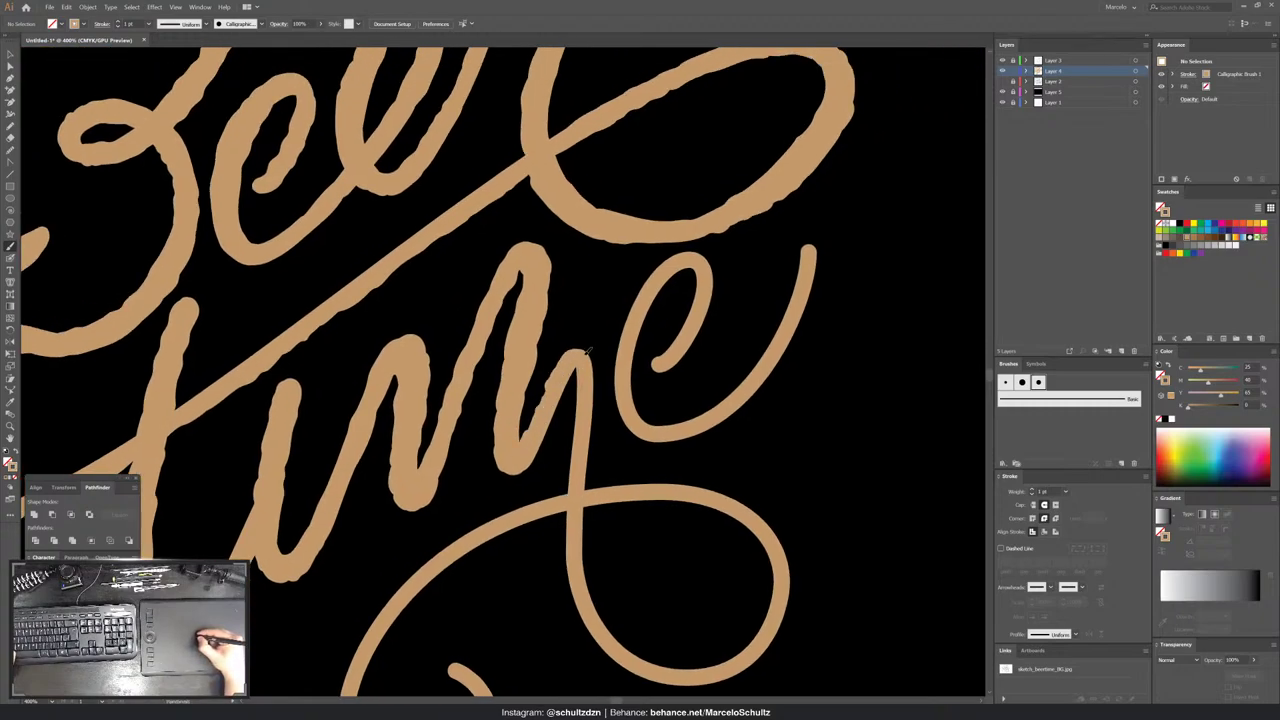
{"action": "mouse_move", "coordinate": [516, 470]}
{"action": "left_mouse_down"}
{"action": "mouse_move", "coordinate": [581, 356]}
{"action": "mouse_move", "coordinate": [597, 395]}
{"action": "mouse_move", "coordinate": [588, 445]}
{"action": "left_mouse_up"}
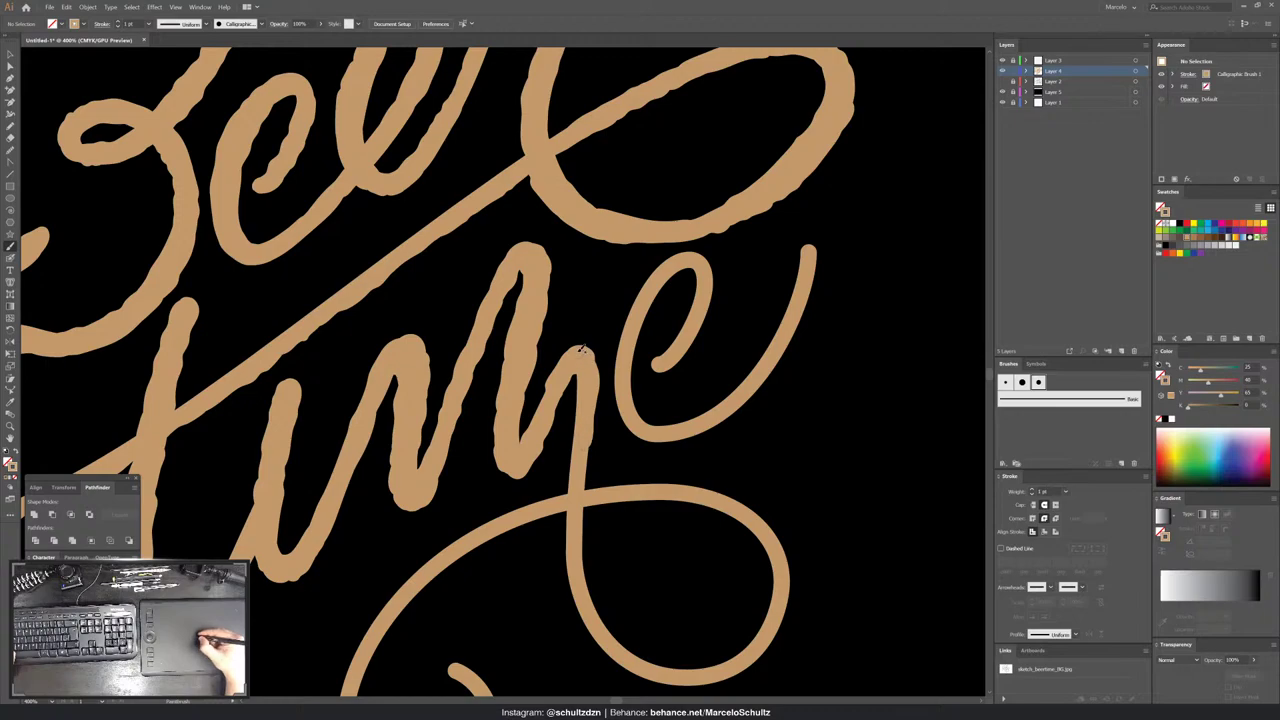
{"action": "left_click_drag", "start_coordinate": [579, 361], "coordinate": [531, 223]}
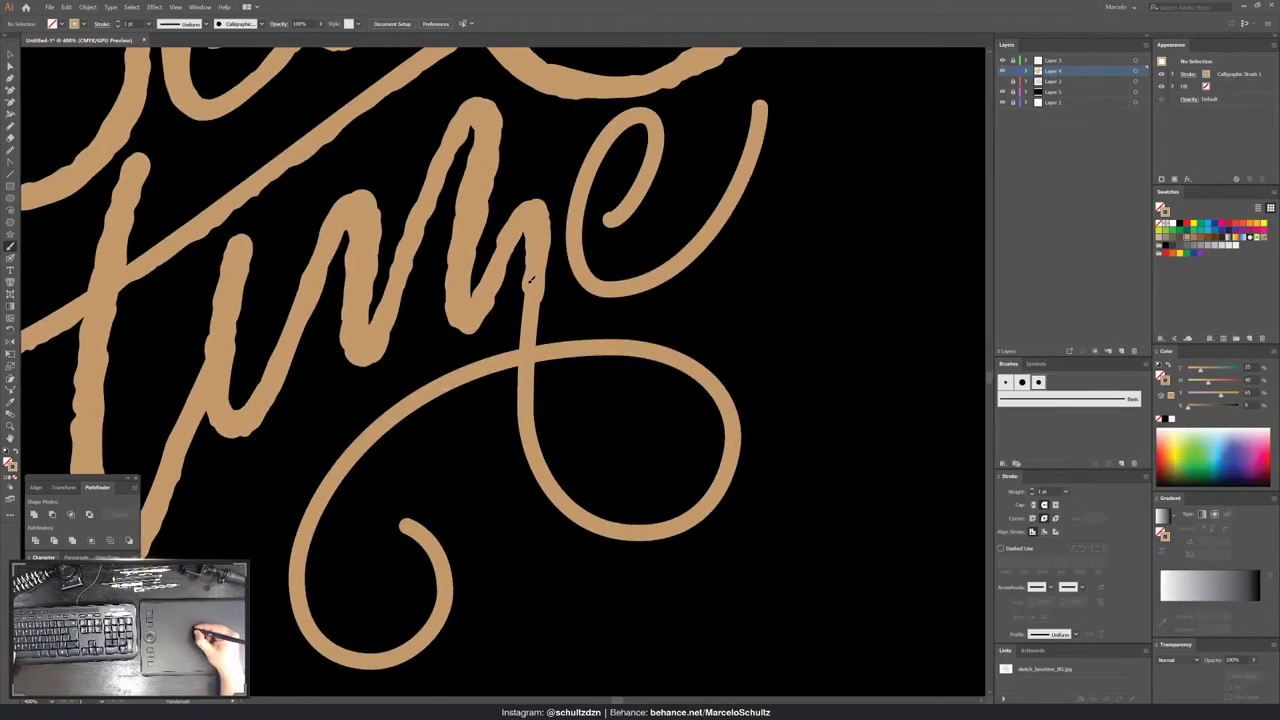
- Roughen and thicken the downstroke and stem edges where they join the swash
{"action": "left_click_drag", "start_coordinate": [531, 280], "coordinate": [516, 390]}
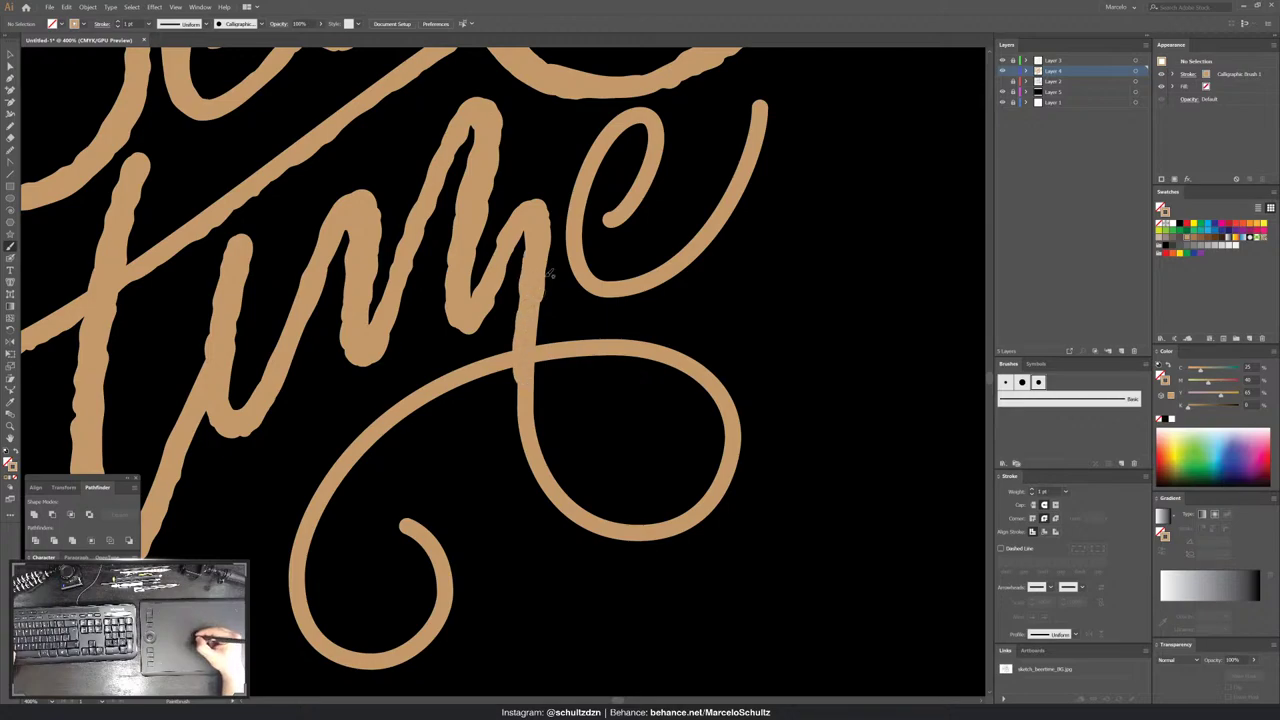
{"action": "left_click_drag", "start_coordinate": [543, 228], "coordinate": [535, 412]}
{"action": "mouse_move", "coordinate": [528, 350]}
{"action": "left_mouse_down"}
{"action": "mouse_move", "coordinate": [522, 460]}
{"action": "mouse_move", "coordinate": [517, 428]}
{"action": "mouse_move", "coordinate": [416, 352]}
{"action": "mouse_move", "coordinate": [452, 423]}
{"action": "left_mouse_up"}
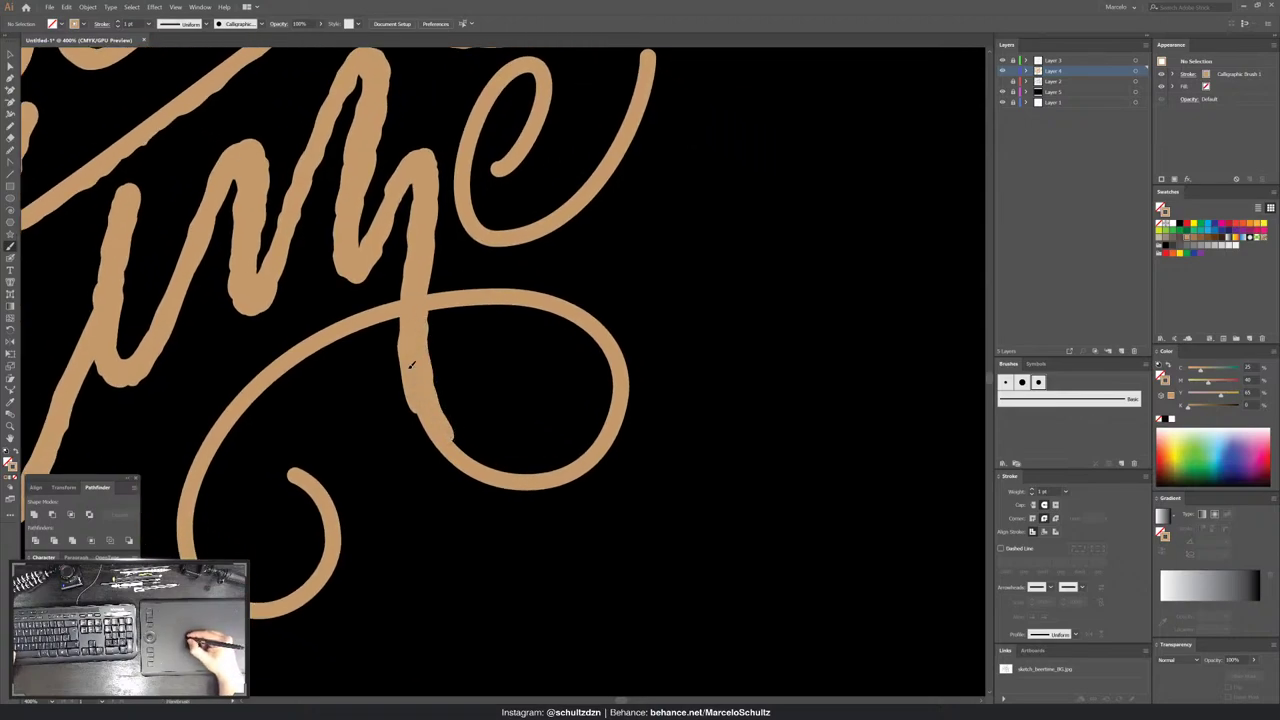
{"action": "mouse_move", "coordinate": [410, 365]}
{"action": "left_mouse_down"}
{"action": "mouse_move", "coordinate": [422, 428]}
{"action": "mouse_move", "coordinate": [460, 462]}
{"action": "left_mouse_up"}
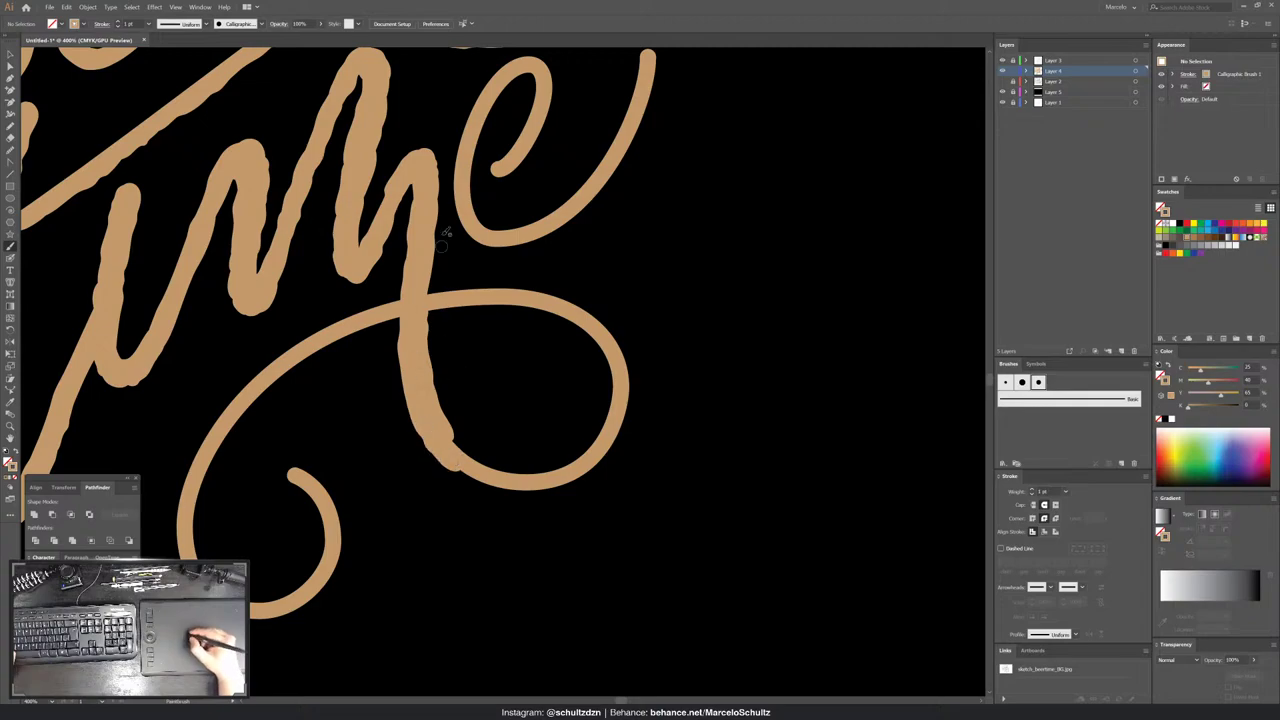
{"action": "left_click_drag", "start_coordinate": [438, 172], "coordinate": [428, 297]}
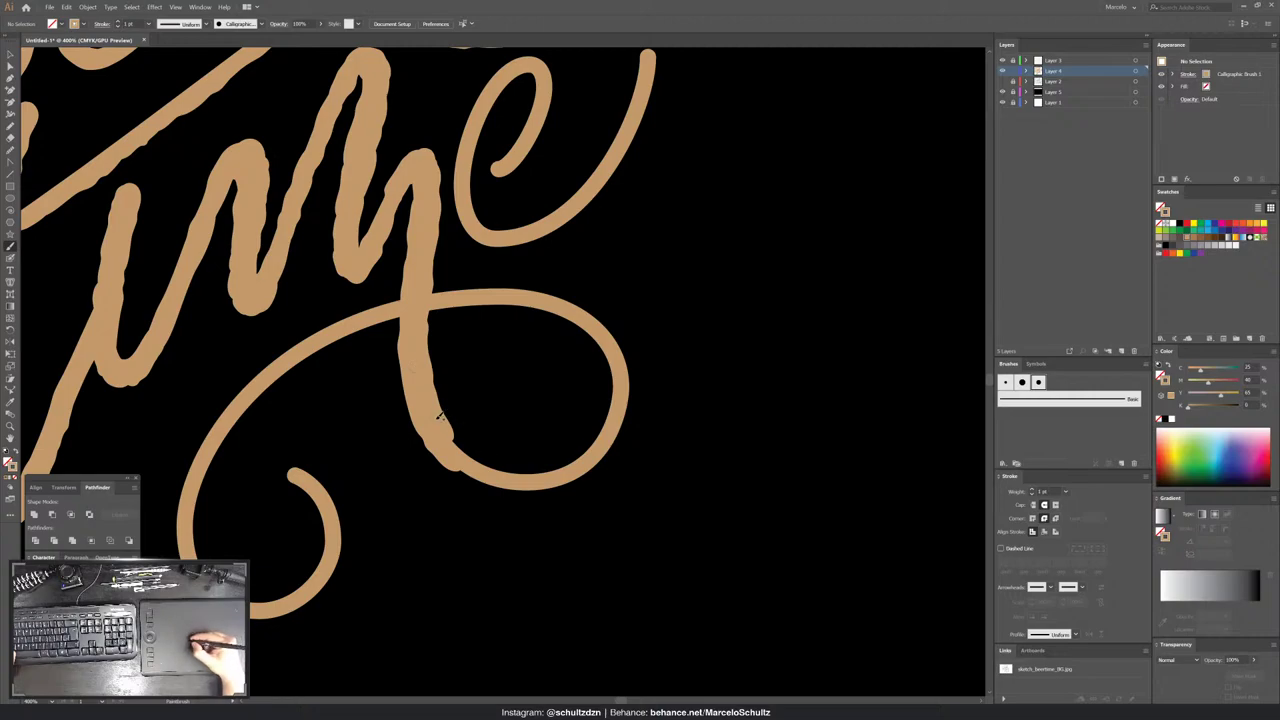
{"action": "mouse_move", "coordinate": [454, 432]}
{"action": "left_mouse_down"}
{"action": "mouse_move", "coordinate": [496, 481]}
{"action": "mouse_move", "coordinate": [545, 470]}
{"action": "mouse_move", "coordinate": [598, 442]}
{"action": "mouse_move", "coordinate": [607, 362]}
{"action": "left_mouse_up"}
- Roughen the inner and outer edges of the swash loop and its lower curl
{"action": "mouse_move", "coordinate": [558, 465]}
{"action": "left_mouse_down"}
{"action": "mouse_move", "coordinate": [600, 412]}
{"action": "mouse_move", "coordinate": [594, 326]}
{"action": "left_mouse_up"}
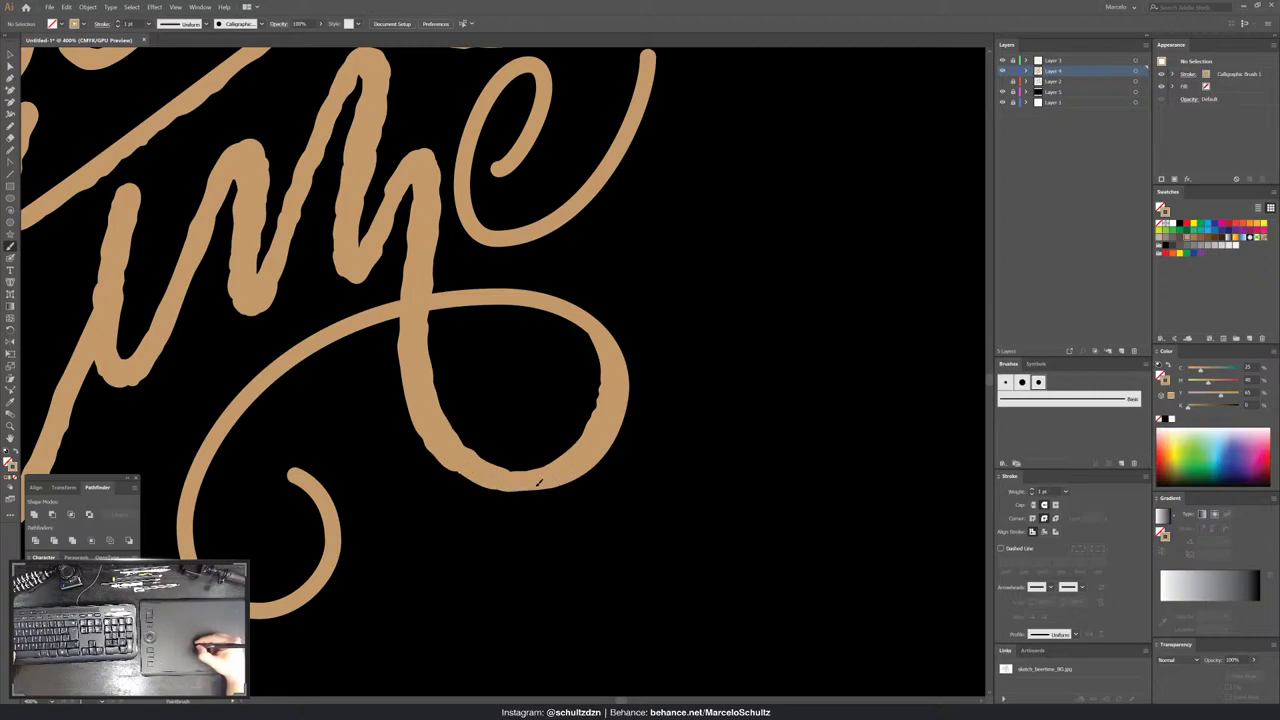
{"action": "mouse_move", "coordinate": [538, 483]}
{"action": "left_mouse_down"}
{"action": "mouse_move", "coordinate": [588, 472]}
{"action": "mouse_move", "coordinate": [614, 446]}
{"action": "left_mouse_up"}
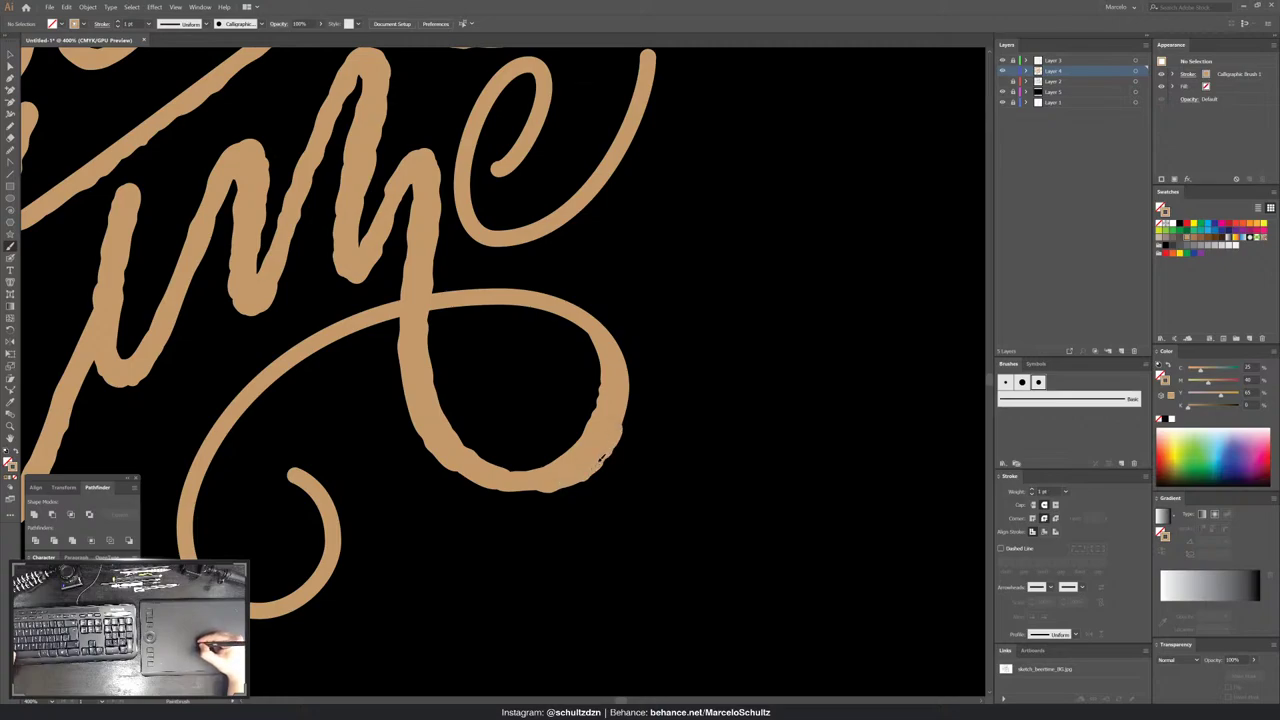
{"action": "mouse_move", "coordinate": [601, 458]}
{"action": "left_mouse_down"}
{"action": "mouse_move", "coordinate": [630, 385]}
{"action": "mouse_move", "coordinate": [606, 332]}
{"action": "mouse_move", "coordinate": [623, 306]}
{"action": "mouse_move", "coordinate": [590, 290]}
{"action": "mouse_move", "coordinate": [537, 342]}
{"action": "mouse_move", "coordinate": [625, 336]}
{"action": "mouse_move", "coordinate": [692, 376]}
{"action": "left_mouse_up"}
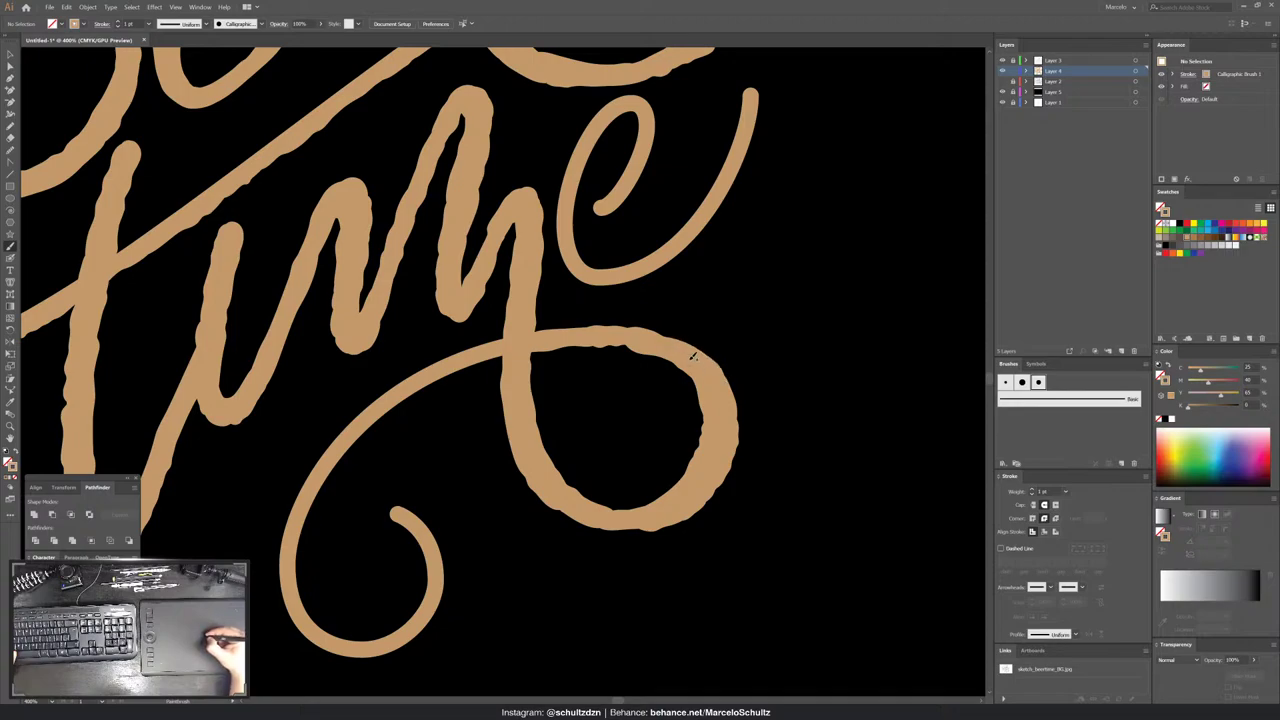
{"action": "mouse_move", "coordinate": [484, 401]}
{"action": "left_mouse_down"}
{"action": "mouse_move", "coordinate": [709, 336]}
{"action": "mouse_move", "coordinate": [548, 402]}
{"action": "mouse_move", "coordinate": [526, 540]}
{"action": "mouse_move", "coordinate": [419, 450]}
{"action": "left_mouse_up"}
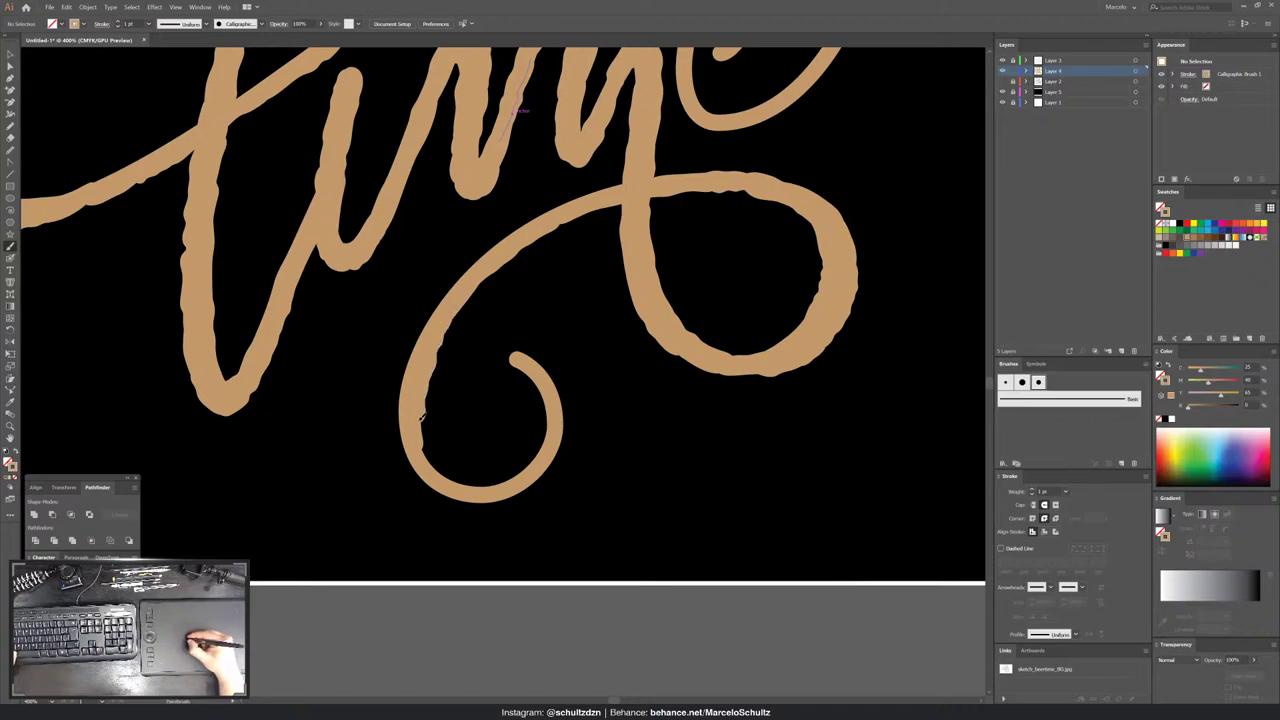
{"action": "mouse_move", "coordinate": [432, 366]}
{"action": "left_mouse_down"}
{"action": "mouse_move", "coordinate": [430, 442]}
{"action": "mouse_move", "coordinate": [450, 480]}
{"action": "left_mouse_up"}
{"action": "left_click_drag", "start_coordinate": [430, 416], "coordinate": [447, 469]}
{"action": "mouse_move", "coordinate": [425, 334]}
{"action": "left_mouse_down"}
{"action": "mouse_move", "coordinate": [402, 372]}
{"action": "mouse_move", "coordinate": [412, 476]}
{"action": "mouse_move", "coordinate": [455, 498]}
{"action": "mouse_move", "coordinate": [522, 470]}
{"action": "mouse_move", "coordinate": [552, 392]}
{"action": "mouse_move", "coordinate": [516, 357]}
{"action": "mouse_move", "coordinate": [561, 411]}
{"action": "left_mouse_up"}
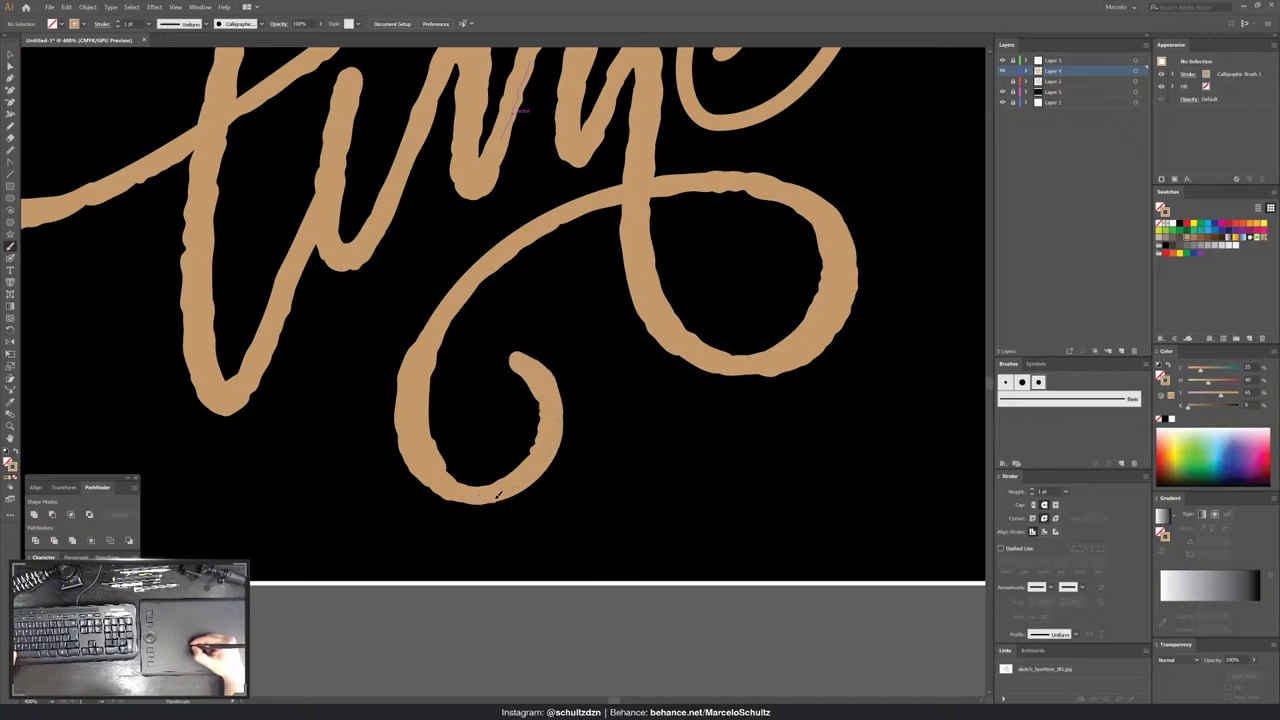
{"action": "mouse_move", "coordinate": [497, 495]}
{"action": "left_mouse_down"}
{"action": "mouse_move", "coordinate": [556, 460]}
{"action": "mouse_move", "coordinate": [558, 378]}
{"action": "left_mouse_up"}
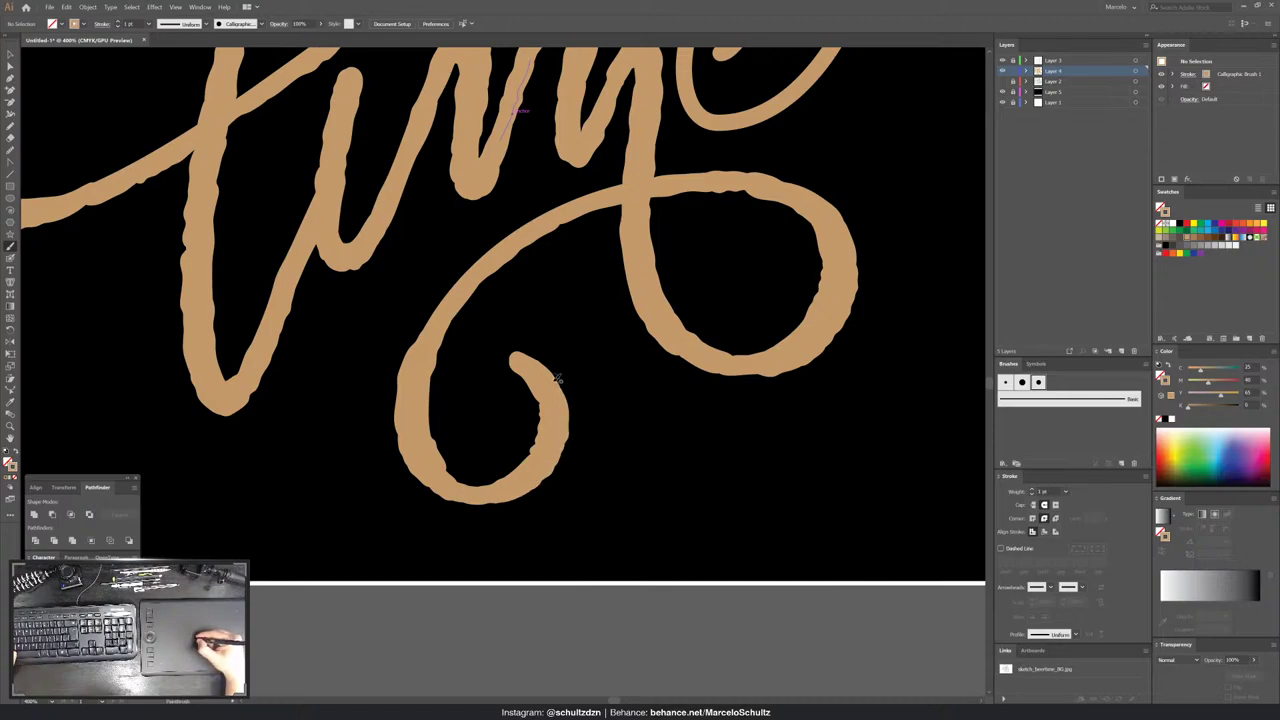
- Repaint the long diagonal stroke connecting 'Beer' and 'time'
{"action": "scroll", "coordinate": [527, 330], "scroll_direction": "up", "scroll_amount": 3}
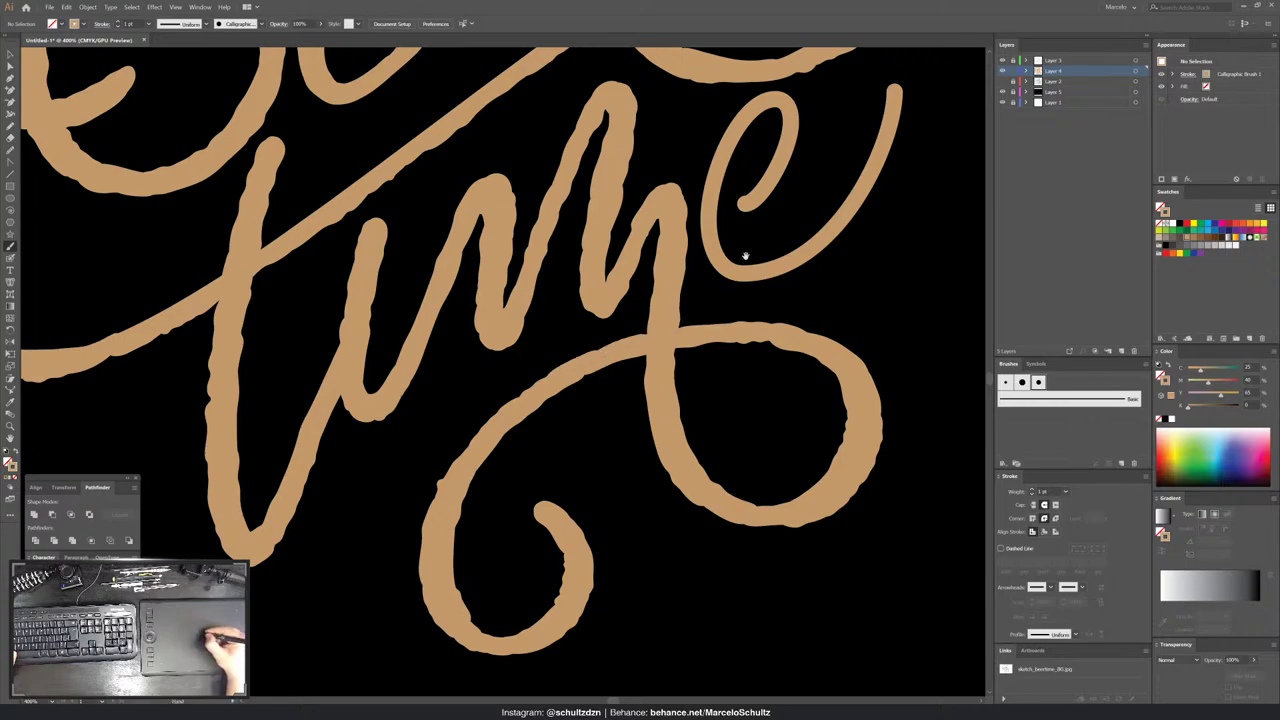
{"action": "left_click_drag", "start_coordinate": [745, 257], "coordinate": [700, 420]}
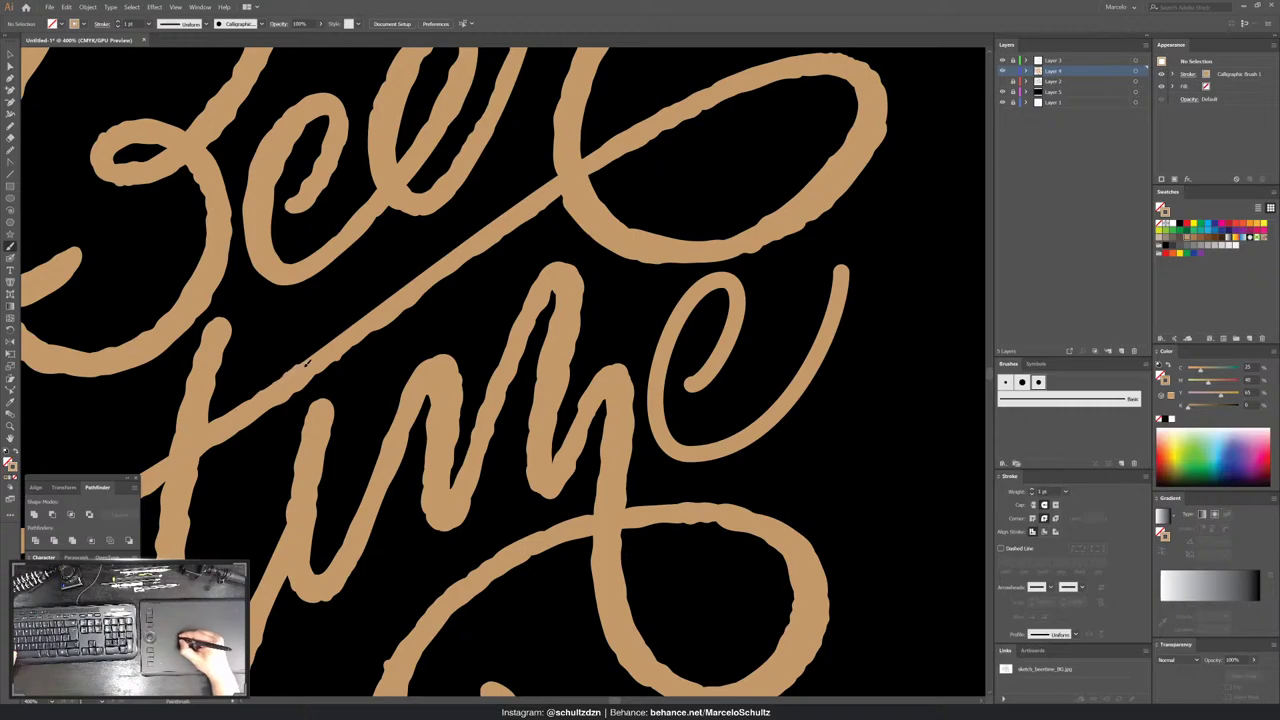
{"action": "left_click_drag", "start_coordinate": [307, 364], "coordinate": [560, 180]}
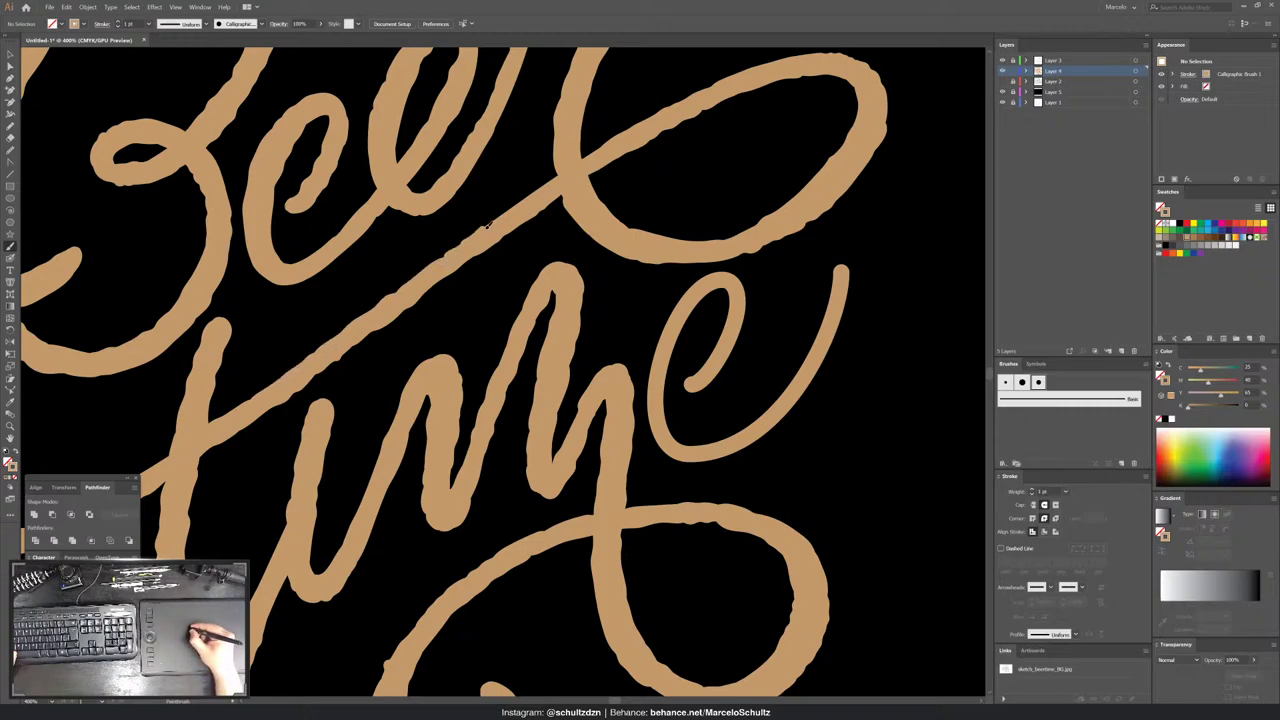
- Thicken the lower edge of the swash running into the 't'
{"action": "left_click_drag", "start_coordinate": [491, 356], "coordinate": [651, 277]}
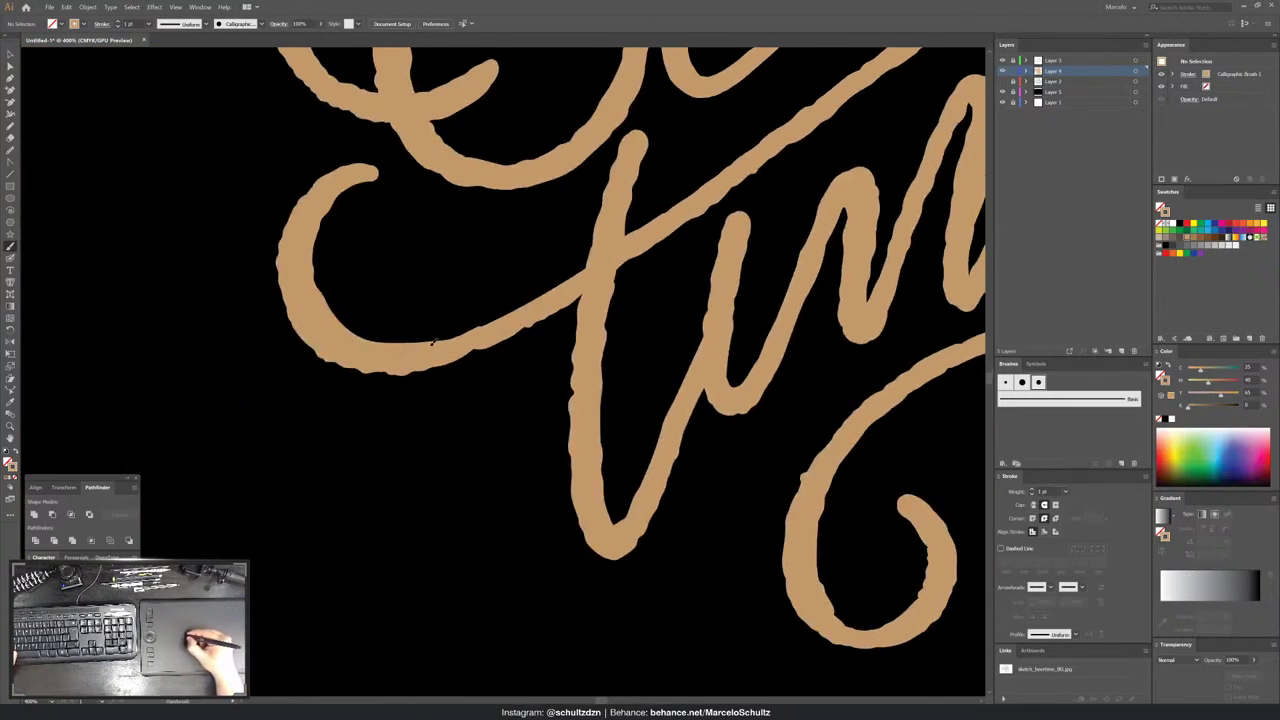
{"action": "left_click_drag", "start_coordinate": [433, 342], "coordinate": [605, 252]}
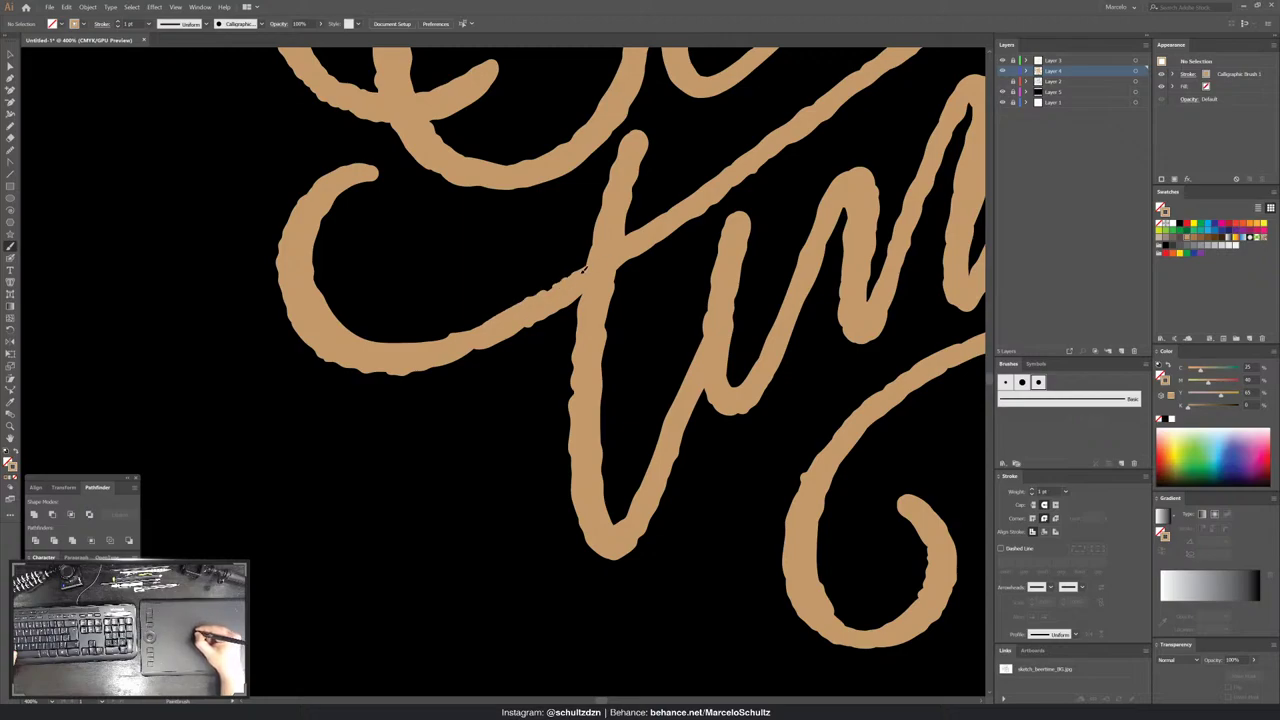
{"action": "scroll", "coordinate": [640, 300], "scroll_direction": "down", "scroll_amount": 3}
{"action": "scroll", "coordinate": [676, 349], "scroll_direction": "up", "scroll_amount": 2}
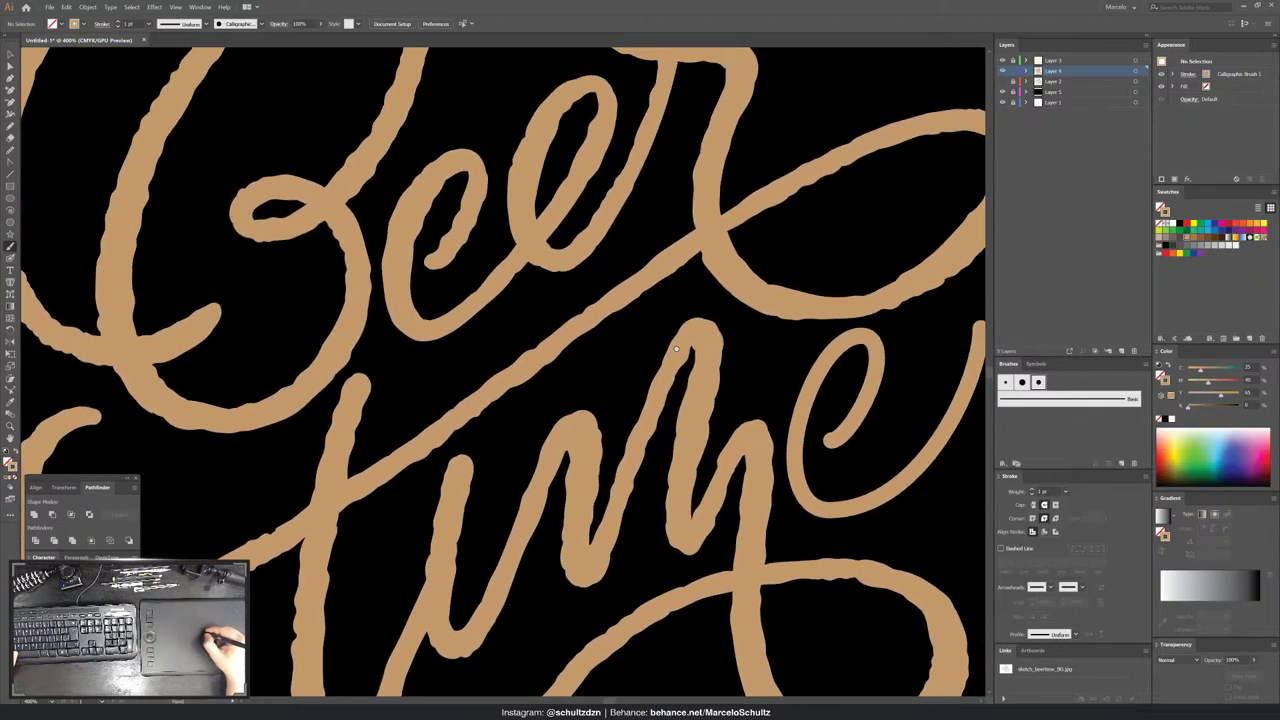
{"action": "scroll", "coordinate": [676, 349], "scroll_direction": "down", "scroll_amount": 2}
{"action": "scroll", "coordinate": [651, 334], "scroll_direction": "up", "scroll_amount": 2}
{"action": "scroll", "coordinate": [613, 343], "scroll_direction": "up", "scroll_amount": 1}
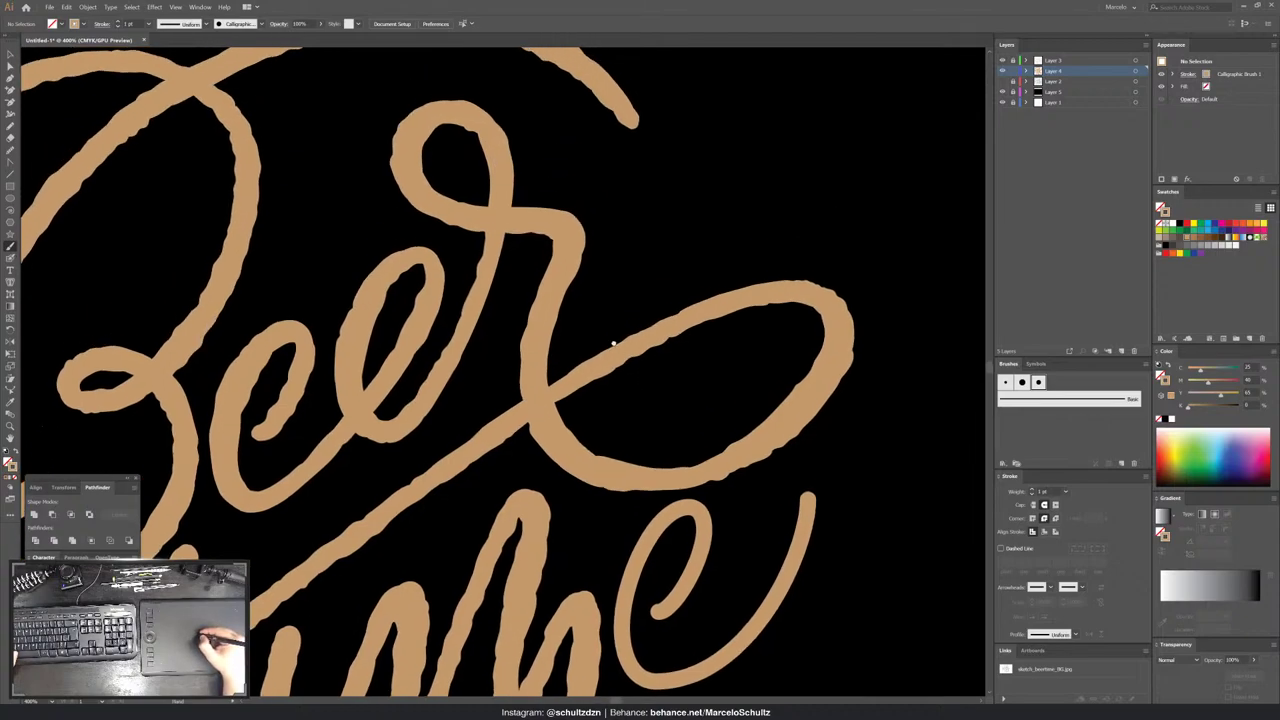
{"action": "scroll", "coordinate": [613, 343], "scroll_direction": "up", "scroll_amount": 1}
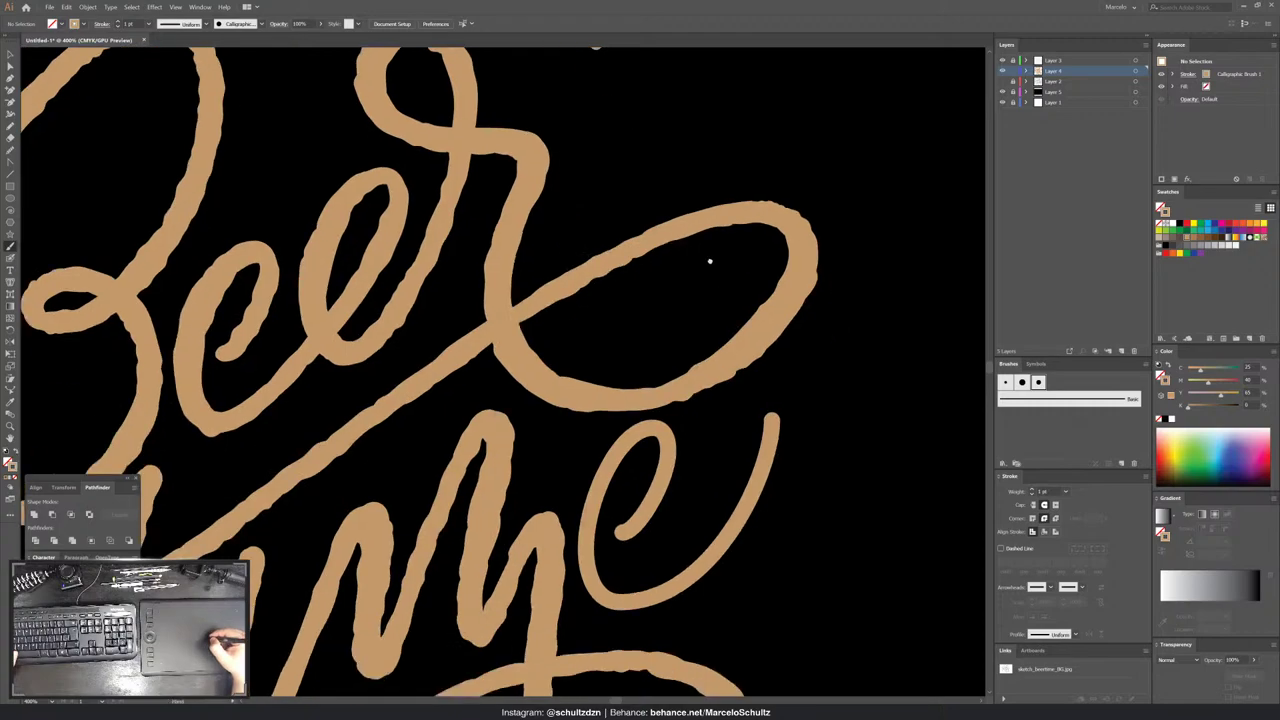
- Thicken and smooth the e's left, lower right, inner loop and thin right edges, then zoom to review
{"action": "scroll", "coordinate": [708, 263], "scroll_direction": "down", "scroll_amount": 5}
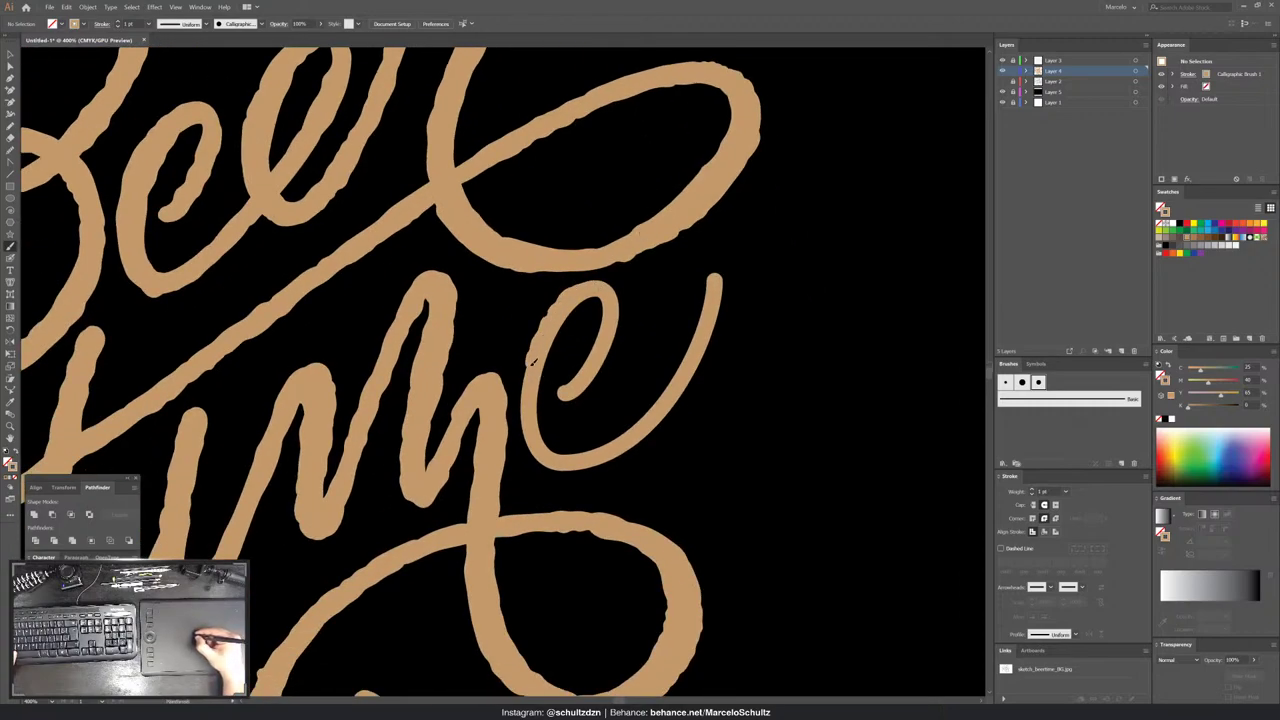
{"action": "mouse_move", "coordinate": [526, 388]}
{"action": "left_mouse_down"}
{"action": "mouse_move", "coordinate": [532, 458]}
{"action": "mouse_move", "coordinate": [552, 340]}
{"action": "mouse_move", "coordinate": [580, 298]}
{"action": "mouse_move", "coordinate": [602, 300]}
{"action": "mouse_move", "coordinate": [549, 358]}
{"action": "mouse_move", "coordinate": [544, 425]}
{"action": "mouse_move", "coordinate": [560, 462]}
{"action": "mouse_move", "coordinate": [586, 464]}
{"action": "left_mouse_up"}
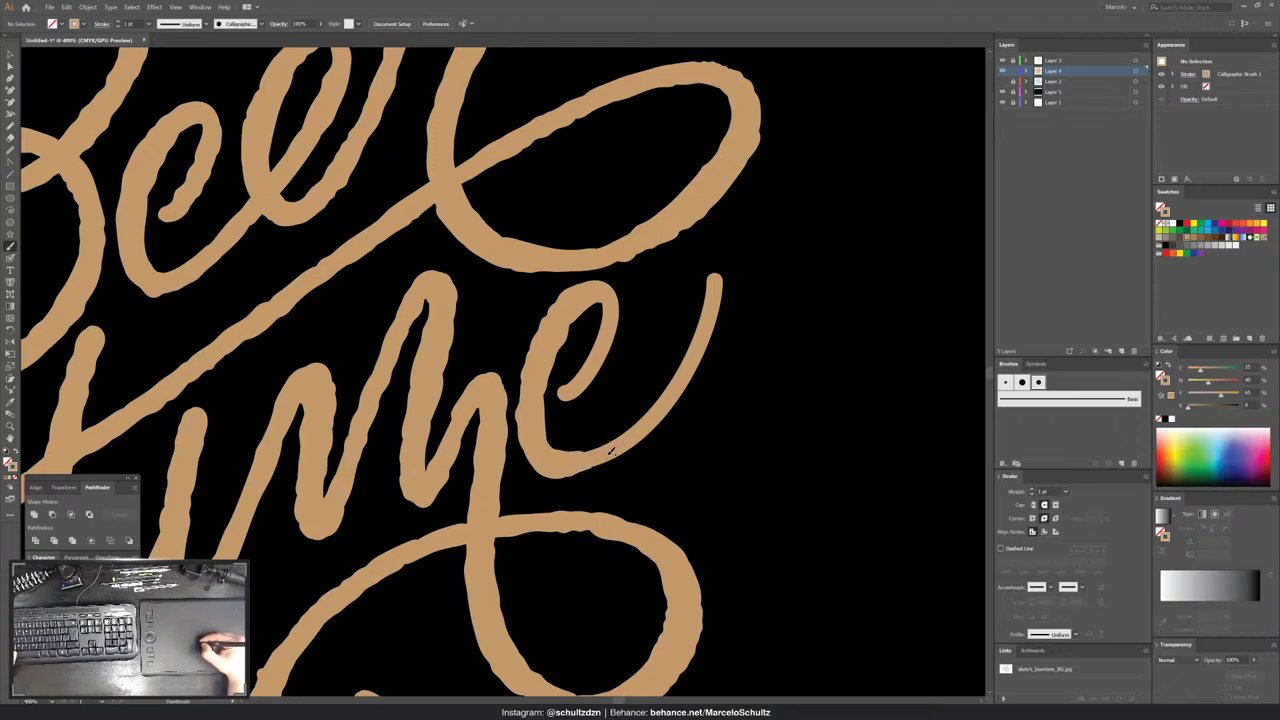
{"action": "left_click_drag", "start_coordinate": [562, 449], "coordinate": [633, 430]}
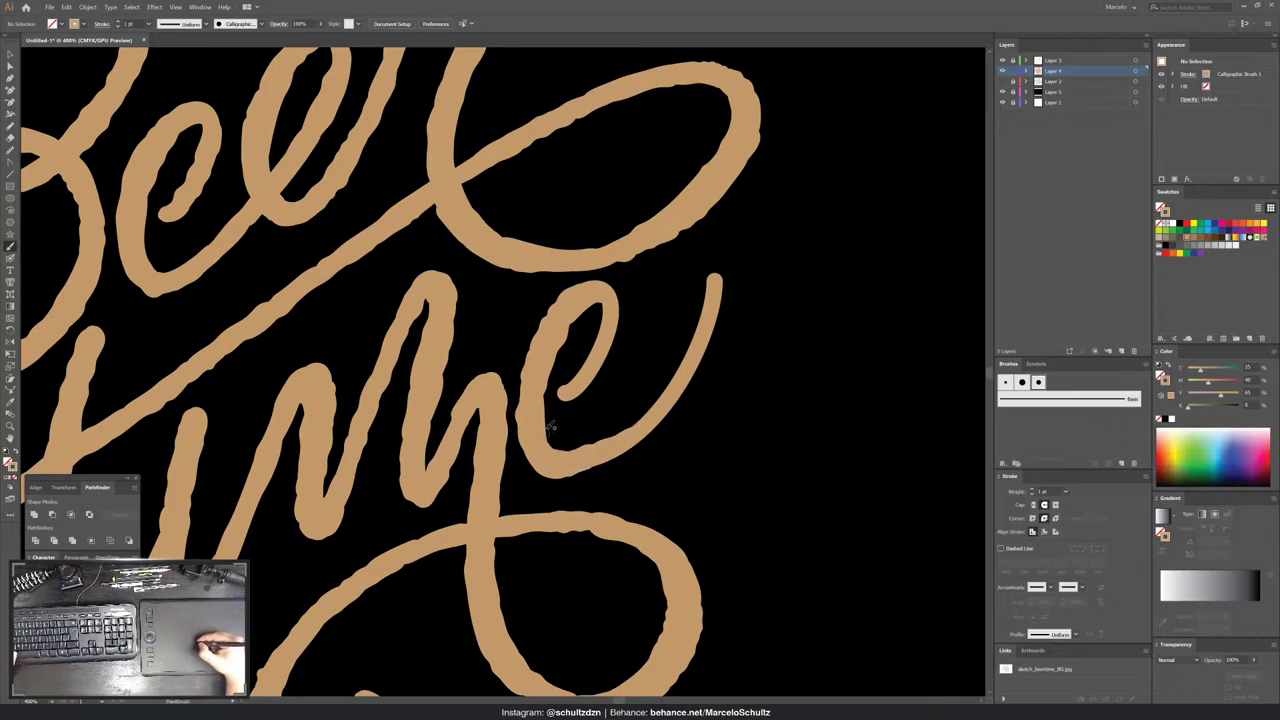
{"action": "mouse_move", "coordinate": [548, 368]}
{"action": "left_mouse_down"}
{"action": "mouse_move", "coordinate": [600, 300]}
{"action": "mouse_move", "coordinate": [603, 330]}
{"action": "left_mouse_up"}
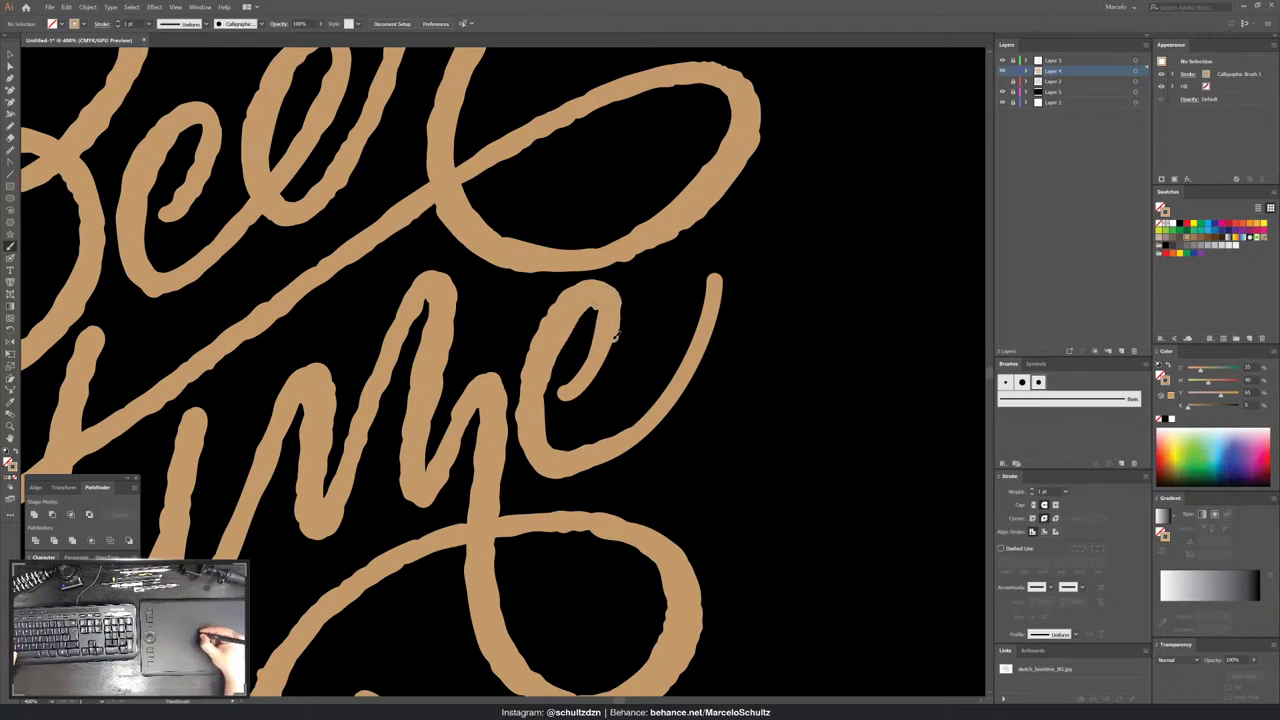
{"action": "left_click_drag", "start_coordinate": [568, 398], "coordinate": [598, 378]}
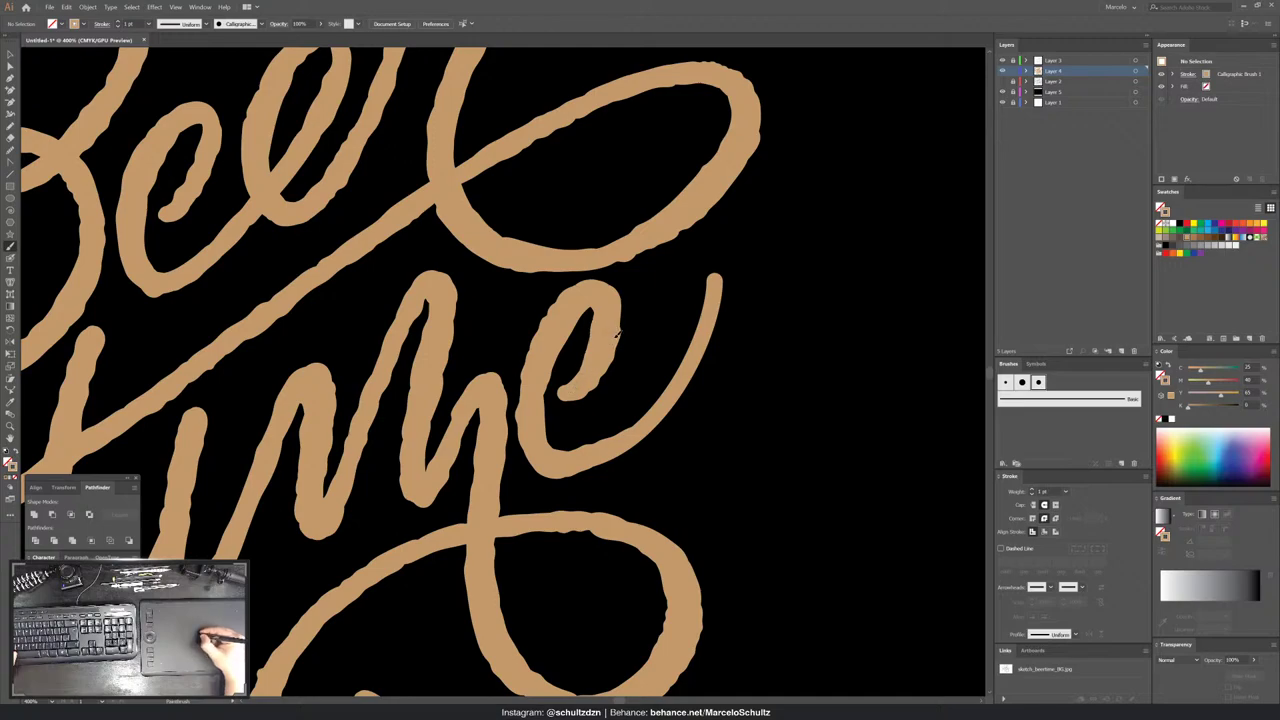
{"action": "left_click_drag", "start_coordinate": [634, 420], "coordinate": [569, 370]}
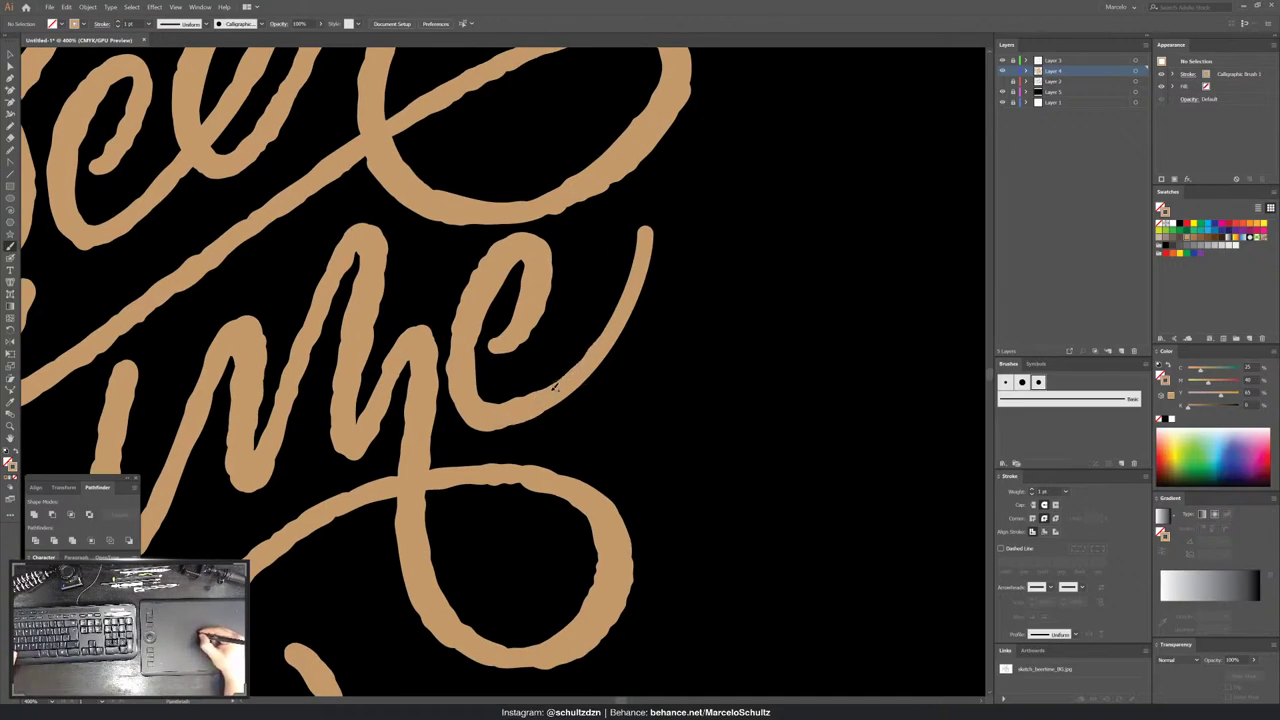
{"action": "left_click_drag", "start_coordinate": [555, 388], "coordinate": [612, 326]}
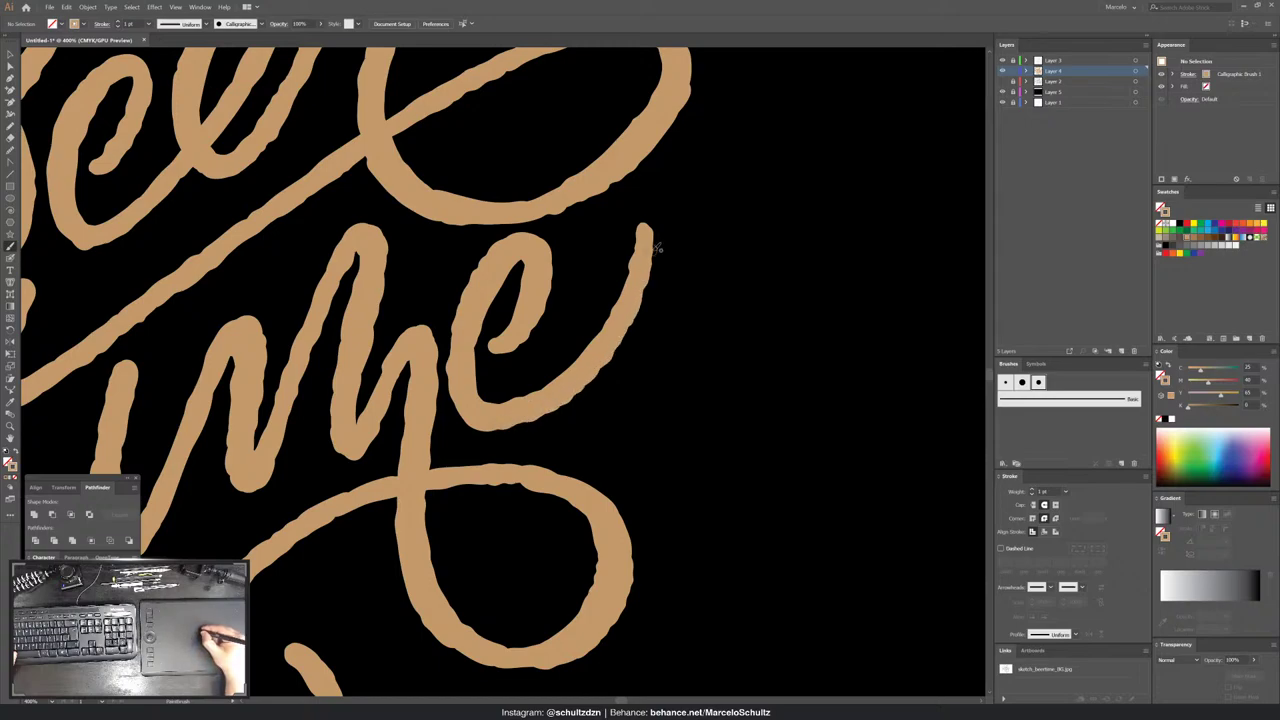
{"action": "key", "text": "ctrl+minus"}
{"action": "key", "text": "ctrl+plus"}
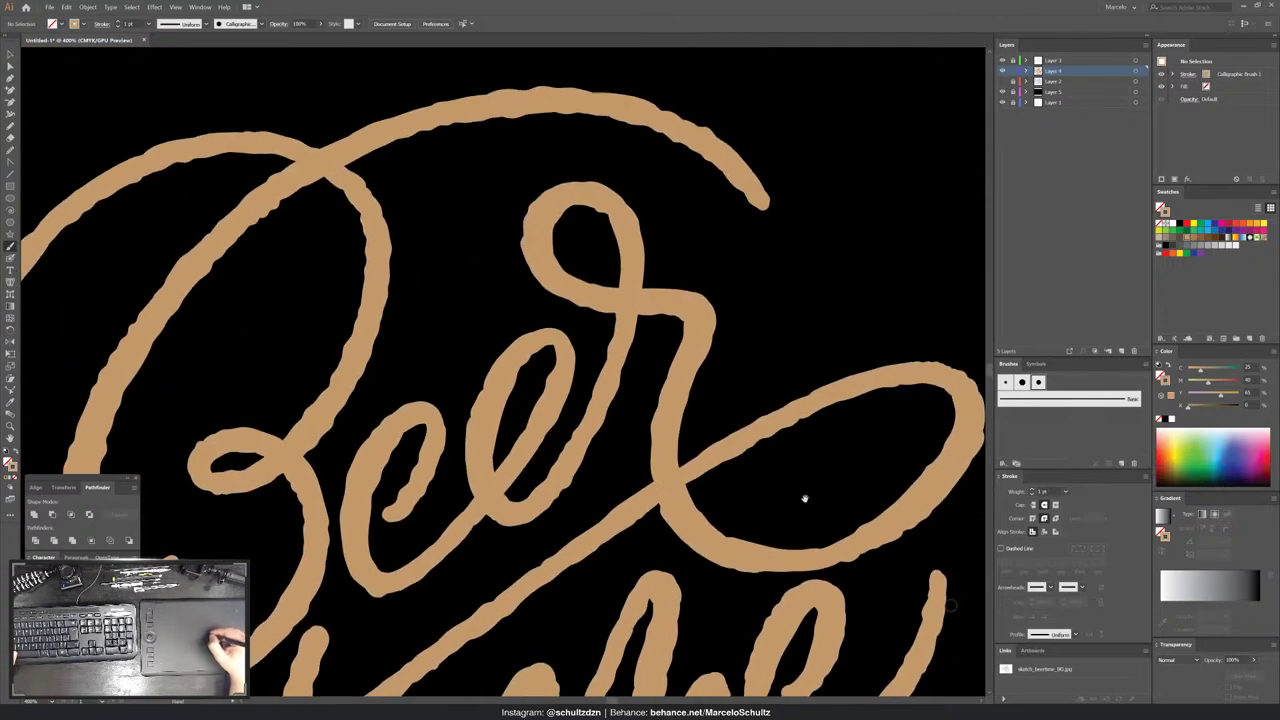
- On a new layer, paint black over the diagonal stroke where it crosses above the i
{"action": "key", "text": "ctrl+minus"}
{"action": "key", "text": "ctrl+minus"}
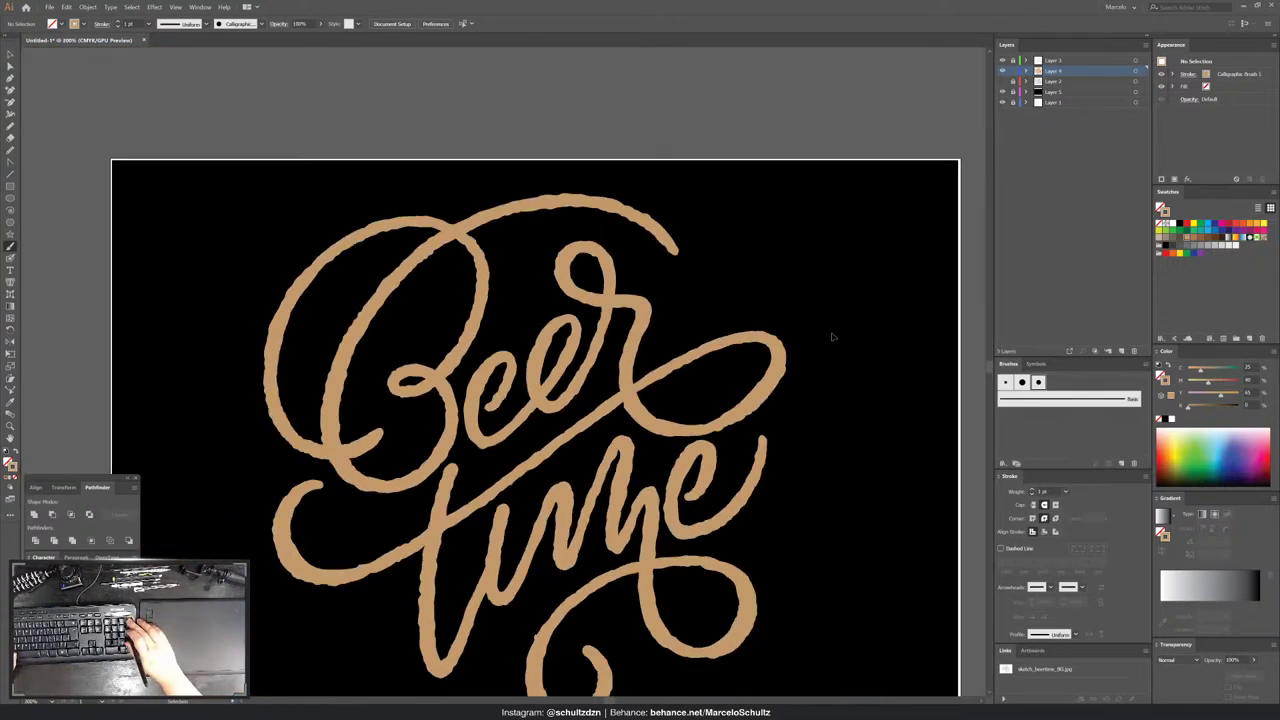
{"action": "left_click_drag", "start_coordinate": [666, 419], "coordinate": [703, 356]}
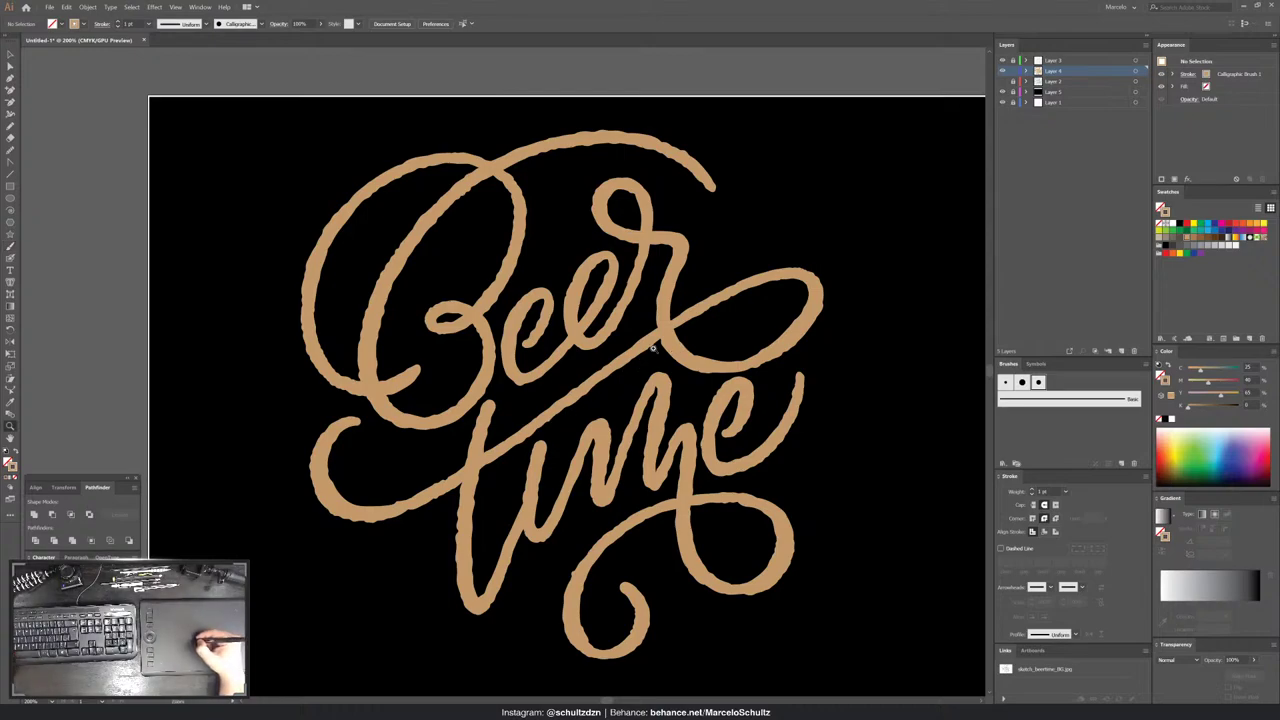
{"action": "scroll", "coordinate": [652, 348], "scroll_direction": "up", "scroll_amount": 5}
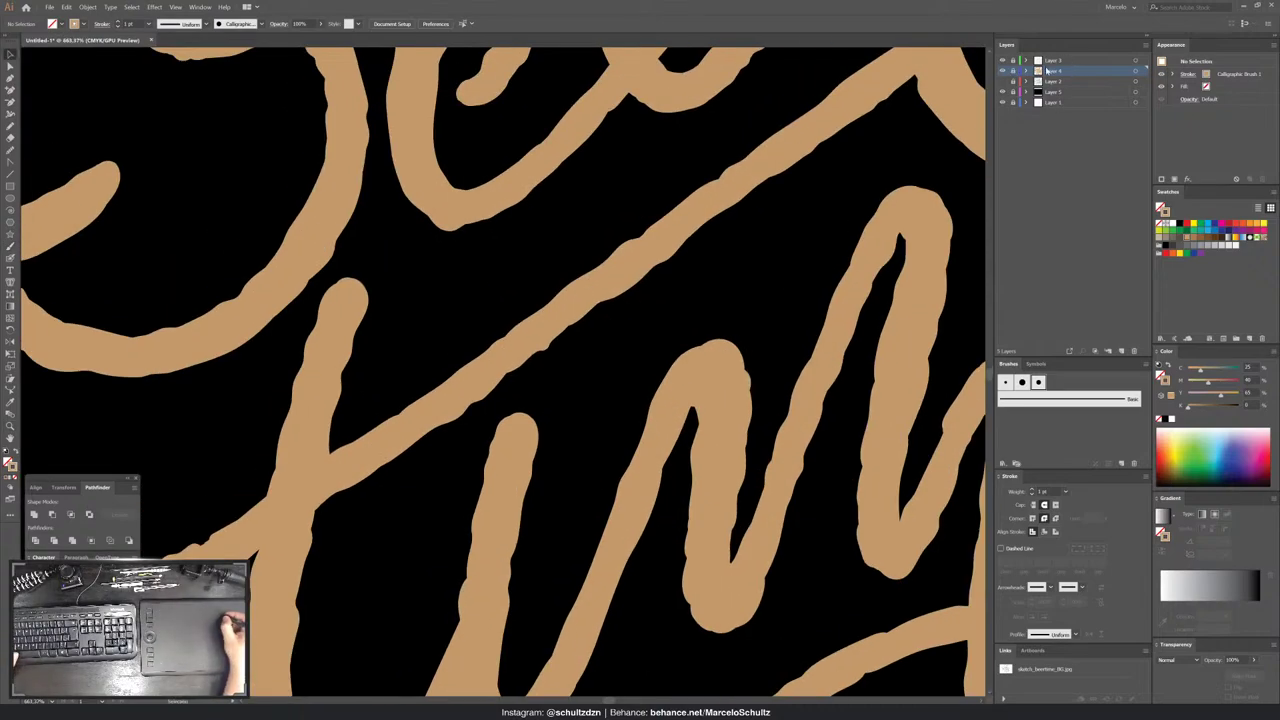
{"action": "left_click", "coordinate": [1052, 61]}
{"action": "left_click", "coordinate": [1121, 351]}
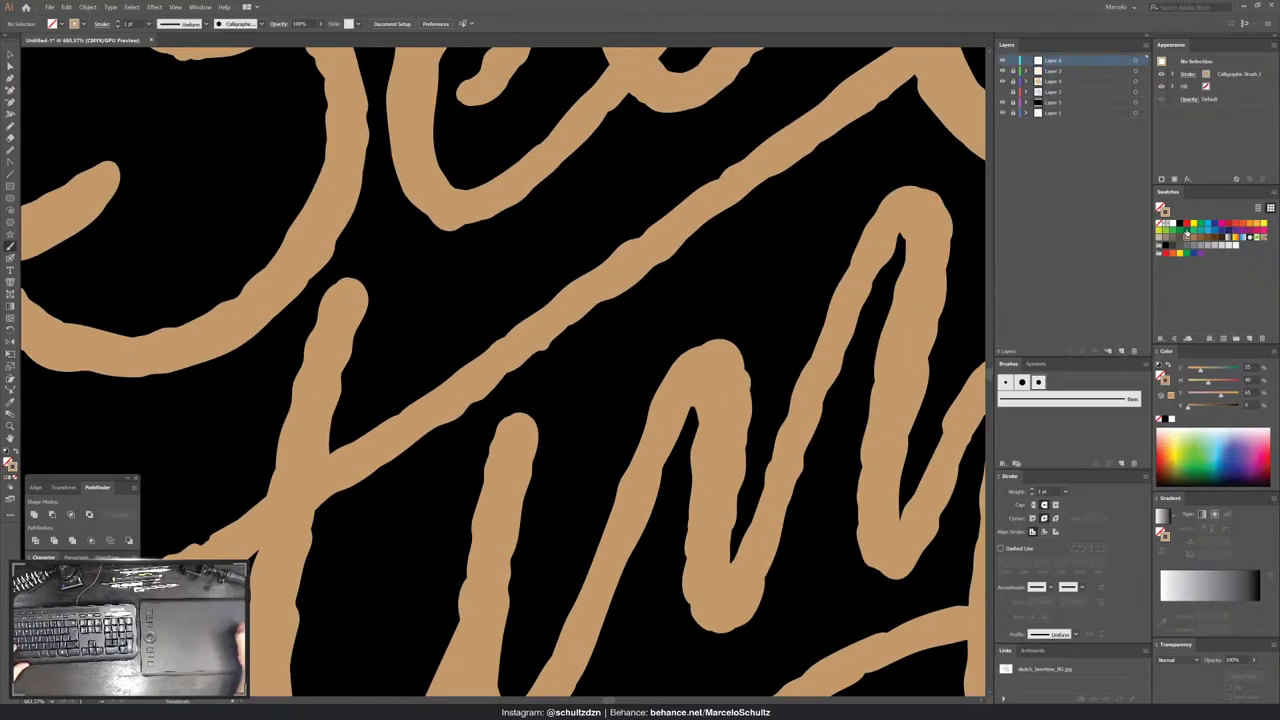
{"action": "left_click", "coordinate": [1170, 240]}
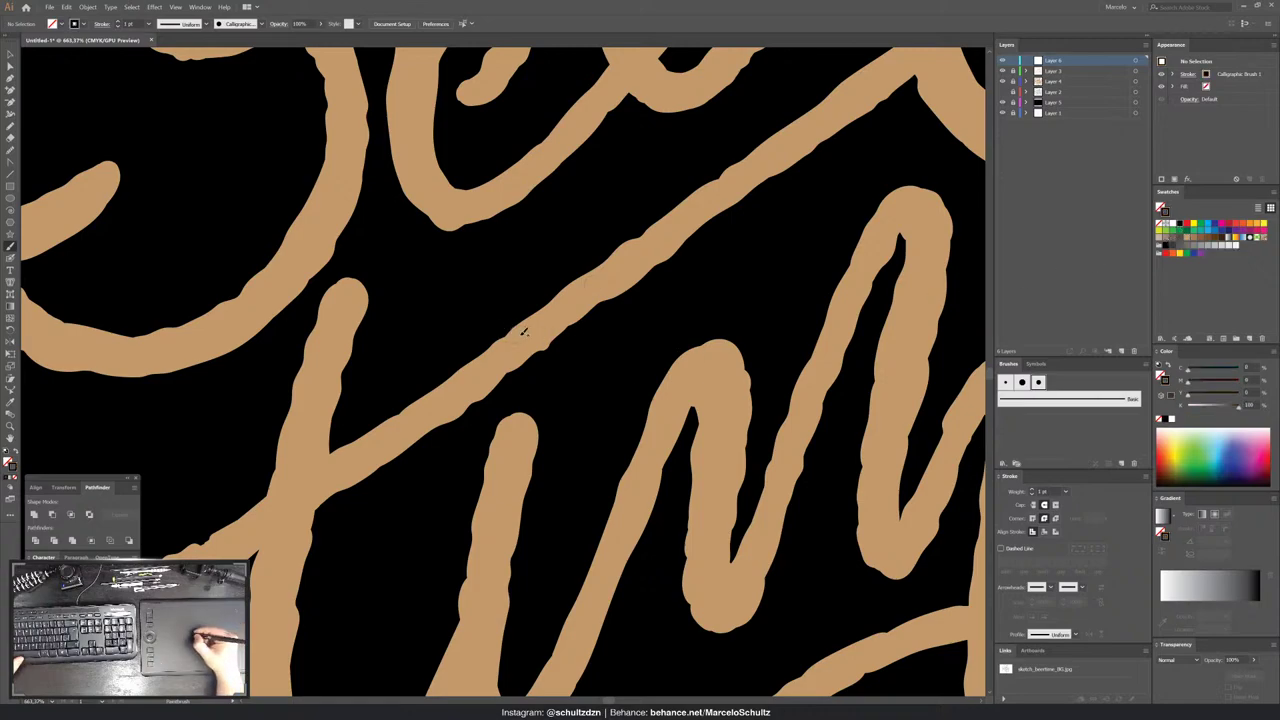
{"action": "mouse_move", "coordinate": [524, 322]}
{"action": "left_mouse_down"}
{"action": "mouse_move", "coordinate": [538, 344]}
{"action": "mouse_move", "coordinate": [511, 343]}
{"action": "mouse_move", "coordinate": [546, 326]}
{"action": "mouse_move", "coordinate": [515, 318]}
{"action": "mouse_move", "coordinate": [505, 375]}
{"action": "mouse_move", "coordinate": [490, 330]}
{"action": "mouse_move", "coordinate": [551, 352]}
{"action": "mouse_move", "coordinate": [505, 378]}
{"action": "mouse_move", "coordinate": [535, 370]}
{"action": "left_mouse_up"}
- On a new top Layer 7, brush a round tan dot for the i in the gap
{"action": "left_click", "coordinate": [1122, 351]}
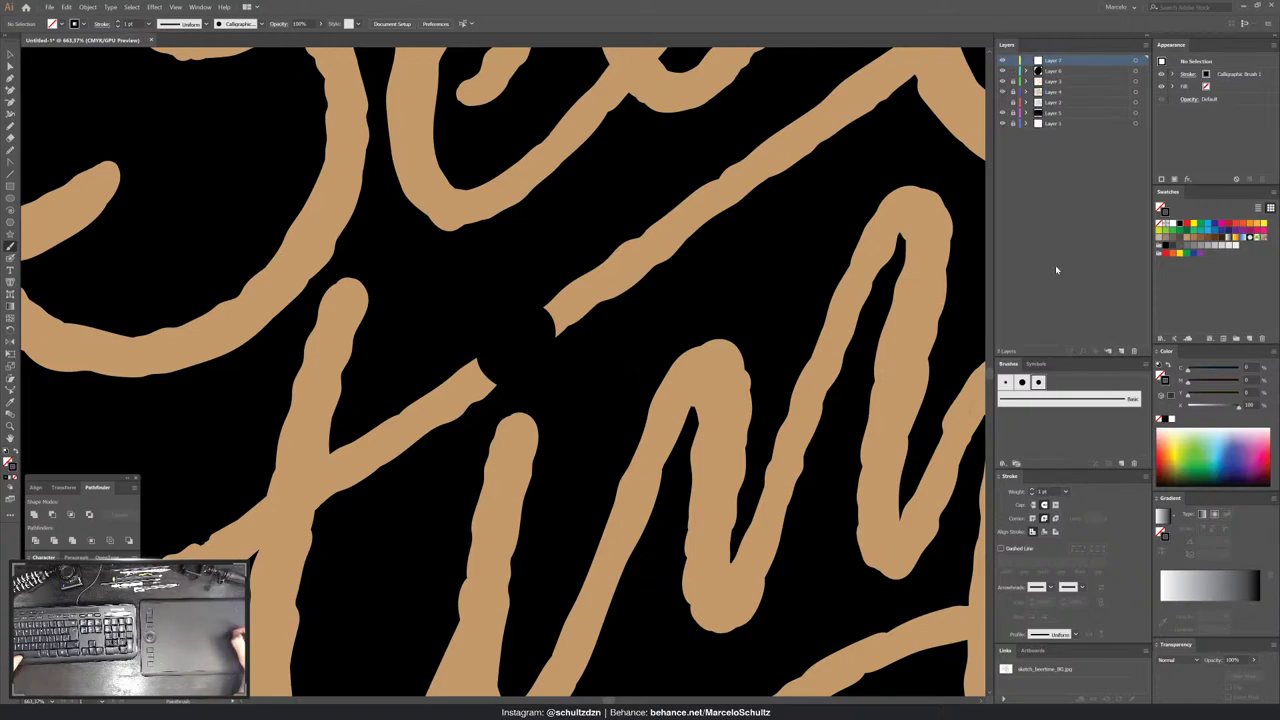
{"action": "left_click", "coordinate": [688, 370]}
{"action": "key", "text": "ctrl+shift+a"}
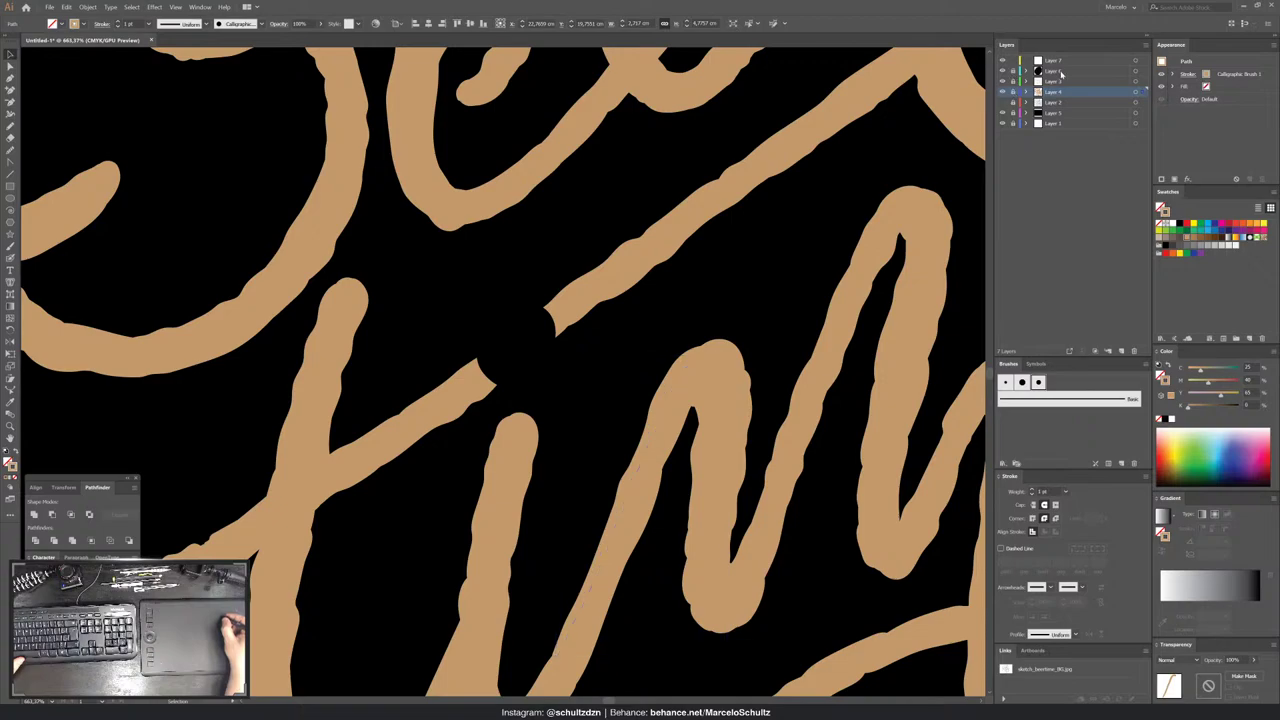
{"action": "left_click", "coordinate": [1058, 61]}
{"action": "mouse_move", "coordinate": [517, 323]}
{"action": "left_mouse_down"}
{"action": "mouse_move", "coordinate": [526, 341]}
{"action": "mouse_move", "coordinate": [510, 378]}
{"action": "left_mouse_up"}
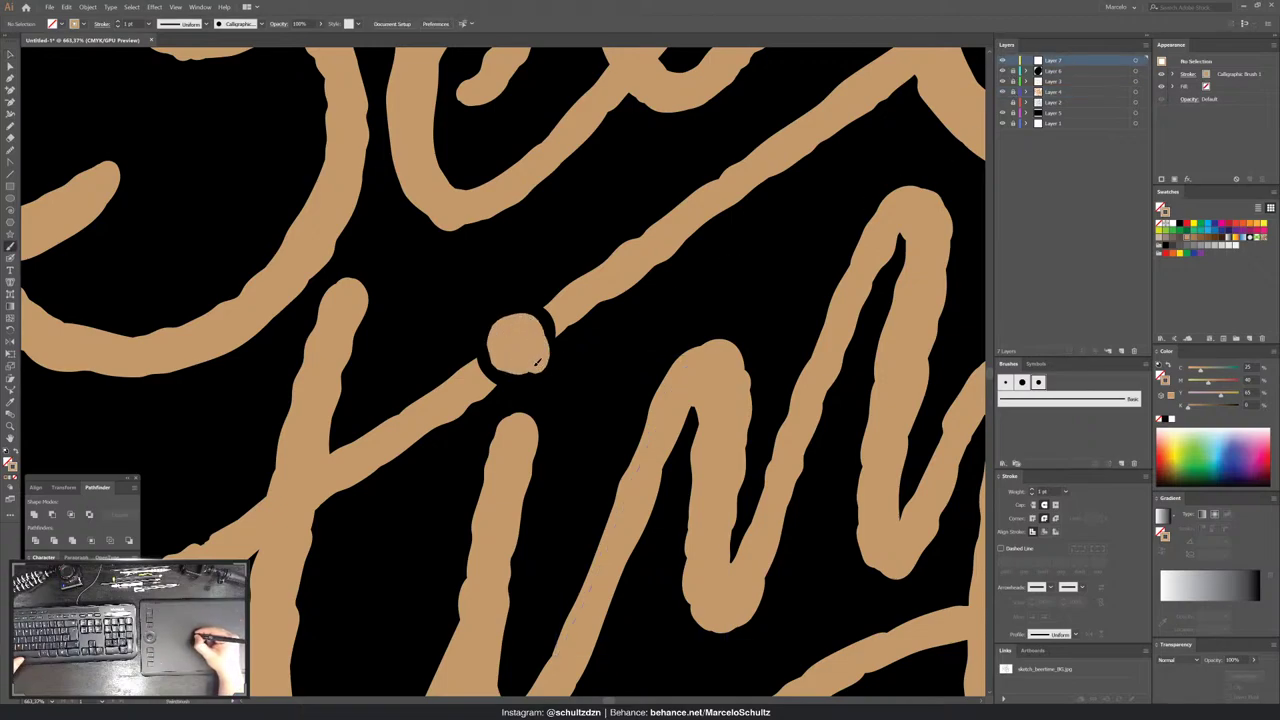
{"action": "left_click_drag", "start_coordinate": [540, 335], "coordinate": [546, 322]}
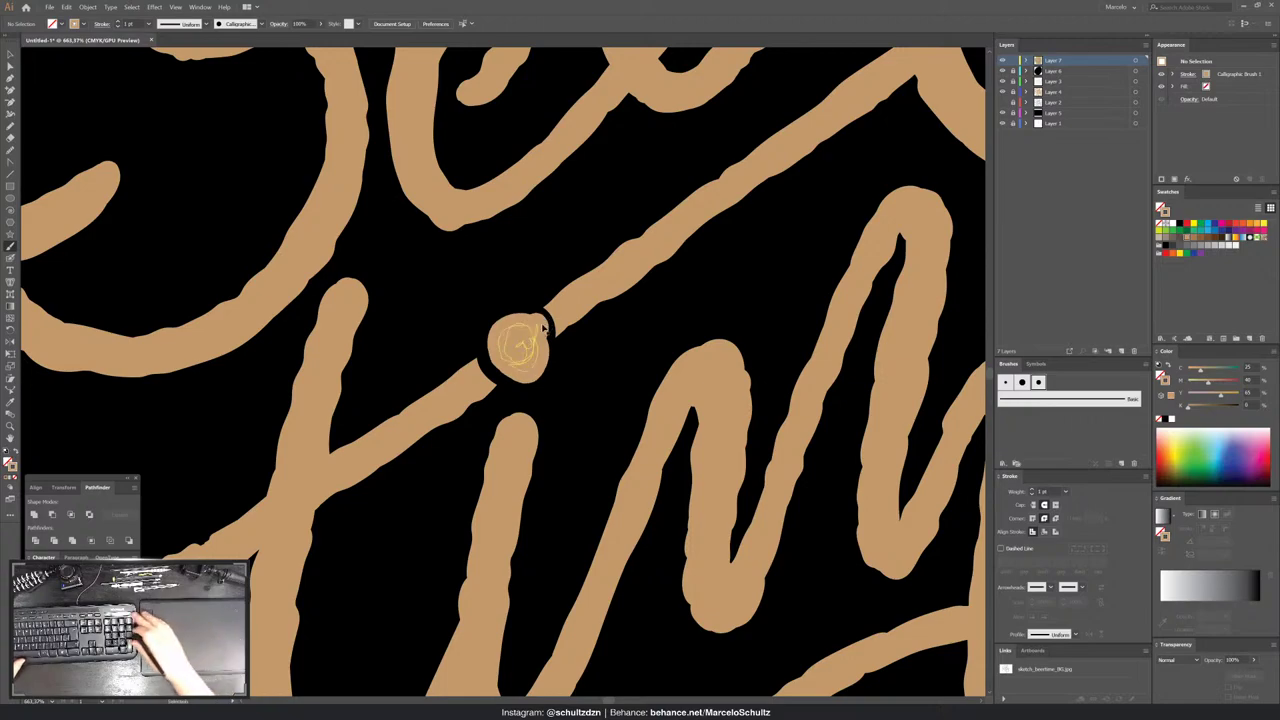
{"action": "key", "text": "ctrl+z"}
{"action": "left_click_drag", "start_coordinate": [530, 341], "coordinate": [512, 346]}
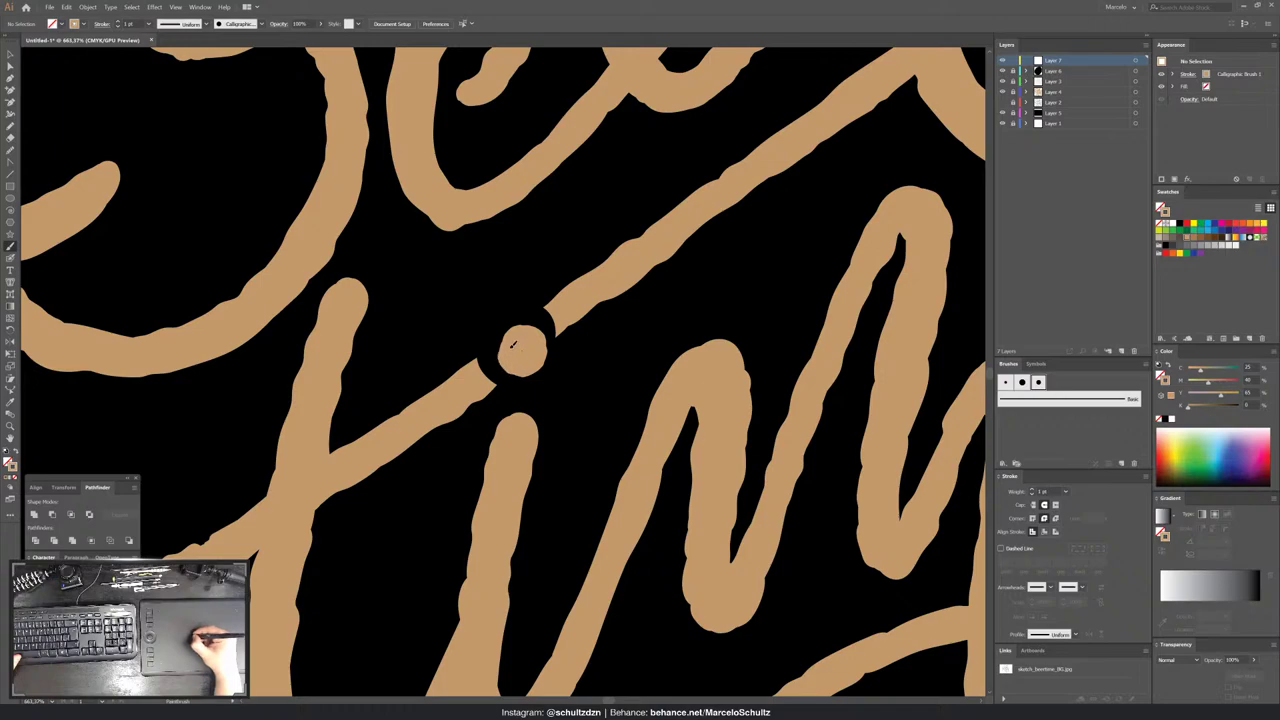
- Trim around the tan dot with black paint on the cleanup layer
{"action": "left_click", "coordinate": [1135, 71]}
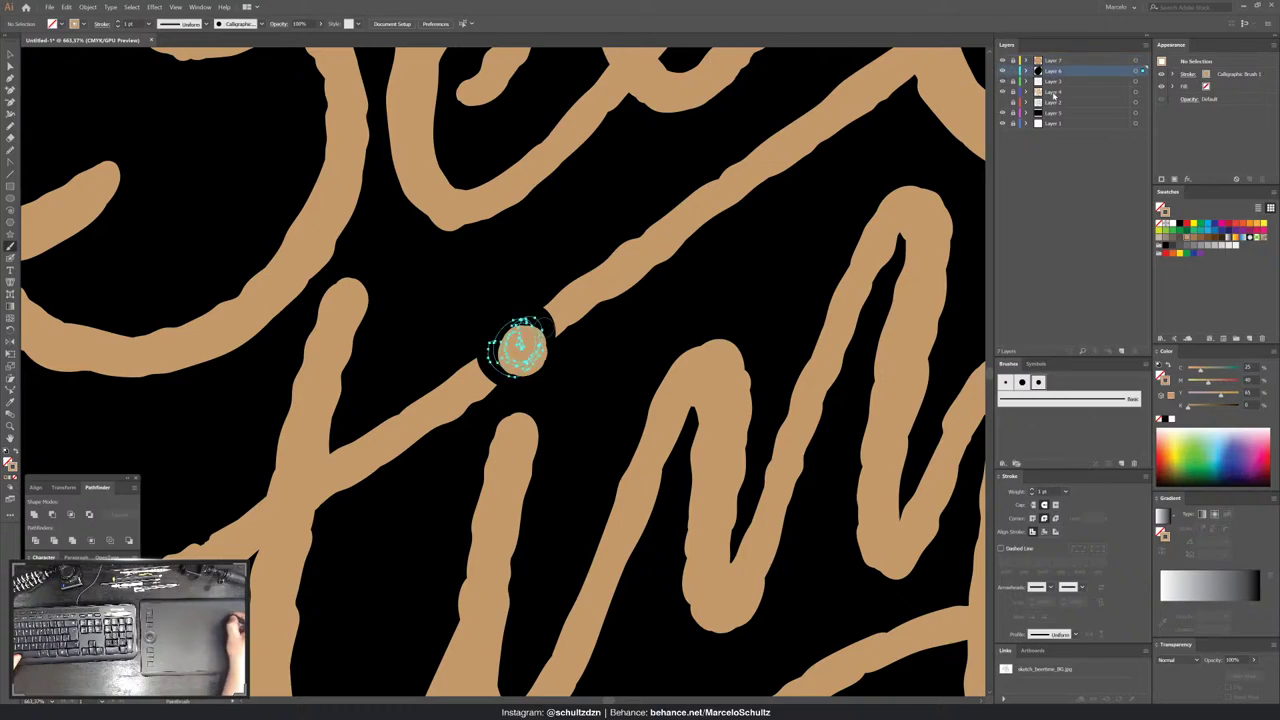
{"action": "mouse_move", "coordinate": [556, 336]}
{"action": "left_mouse_down"}
{"action": "mouse_move", "coordinate": [548, 356]}
{"action": "mouse_move", "coordinate": [504, 378]}
{"action": "left_mouse_up"}
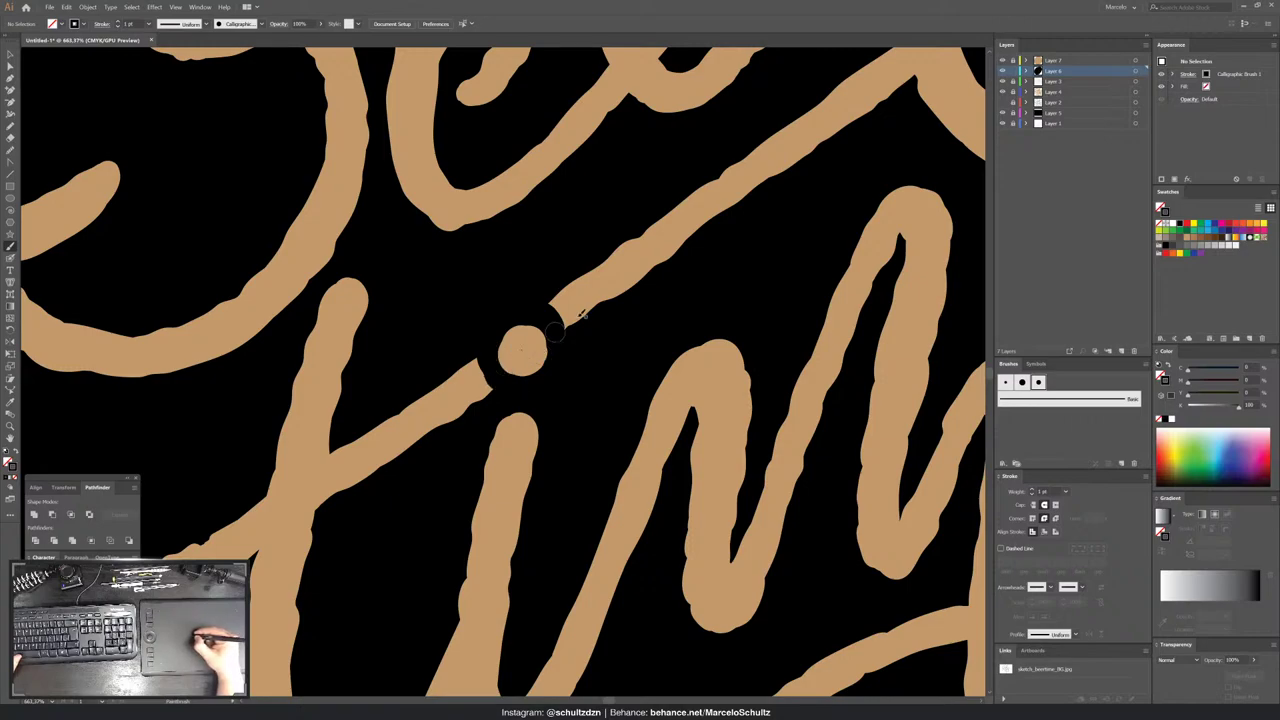
{"action": "left_click", "coordinate": [1088, 61]}
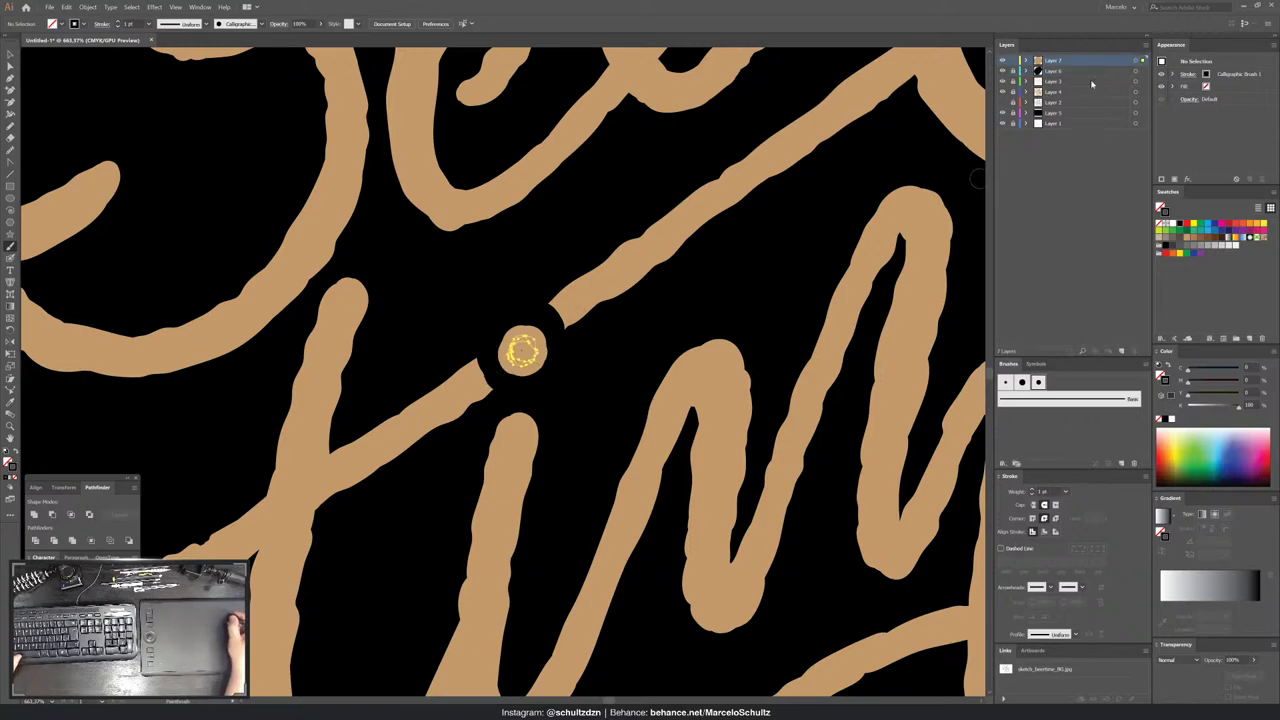
{"action": "key", "text": "ctrl+minus"}
{"action": "key", "text": "ctrl+minus"}
{"action": "key", "text": "ctrl+minus"}
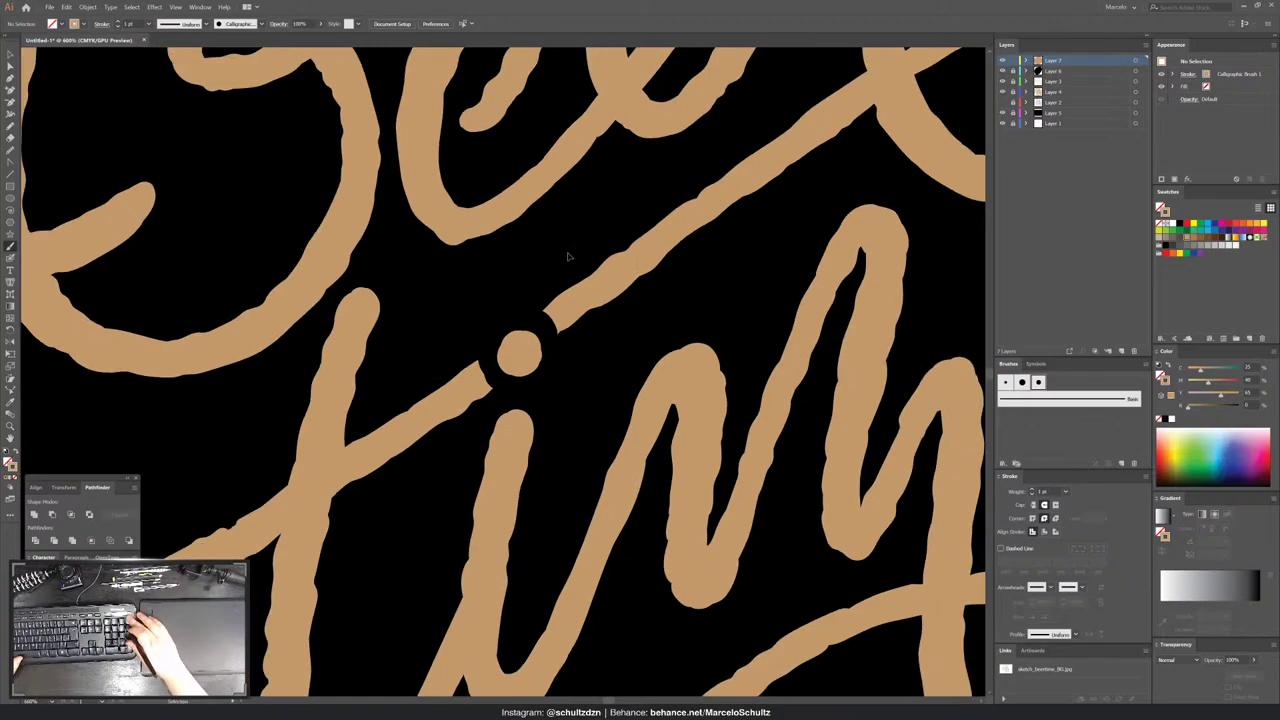
{"action": "key", "text": "ctrl+minus"}
{"action": "key", "text": "ctrl+minus"}
{"action": "key", "text": "ctrl+minus"}
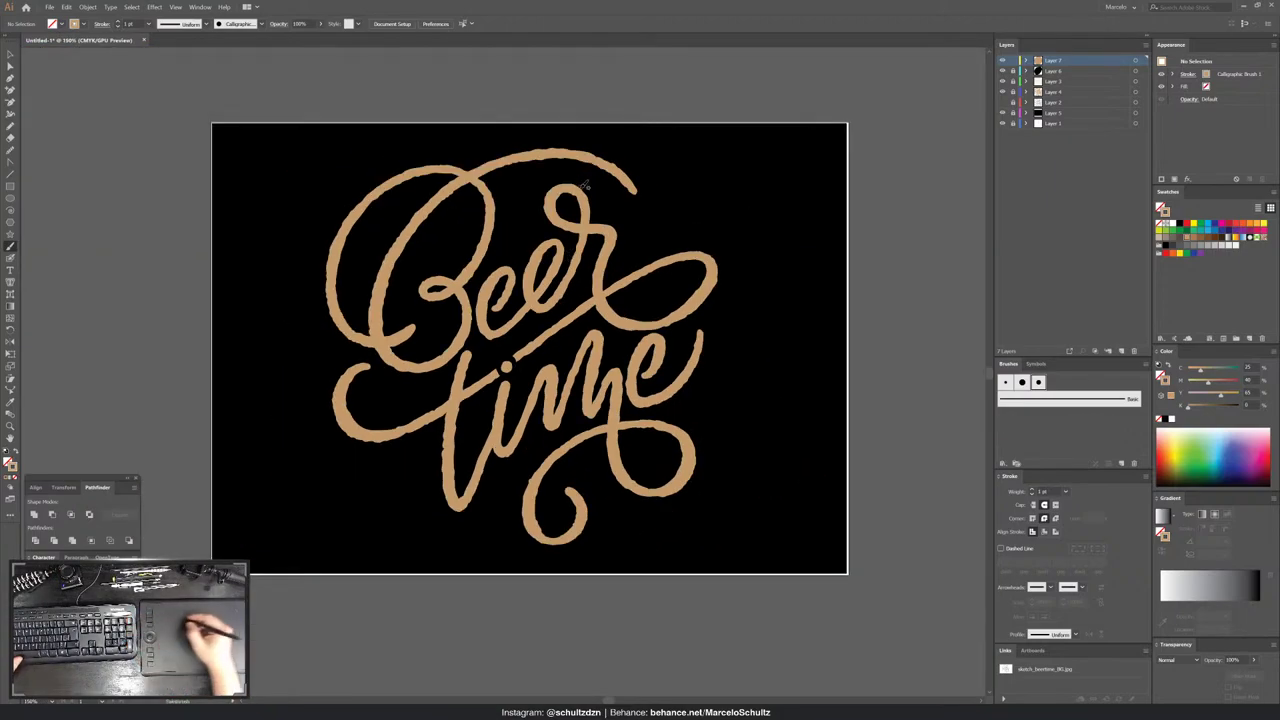
{"action": "left_click_drag", "start_coordinate": [624, 284], "coordinate": [609, 289]}
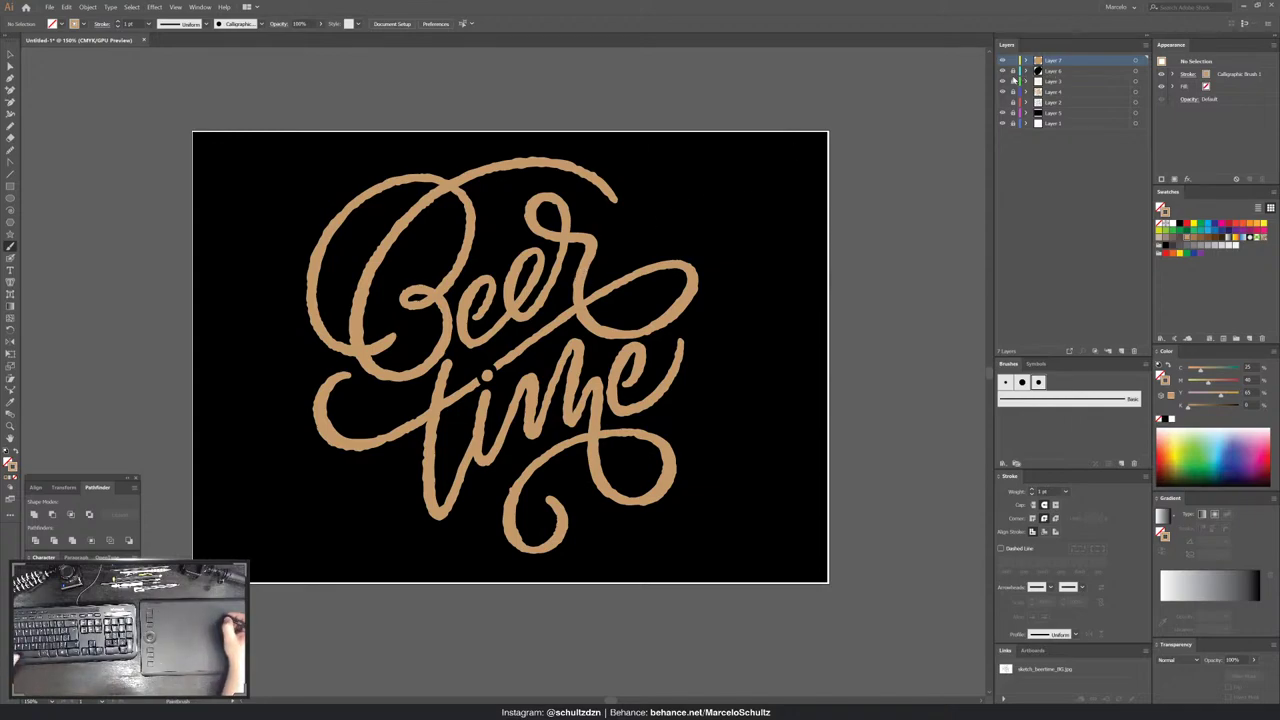
{"action": "left_click", "coordinate": [1004, 82]}
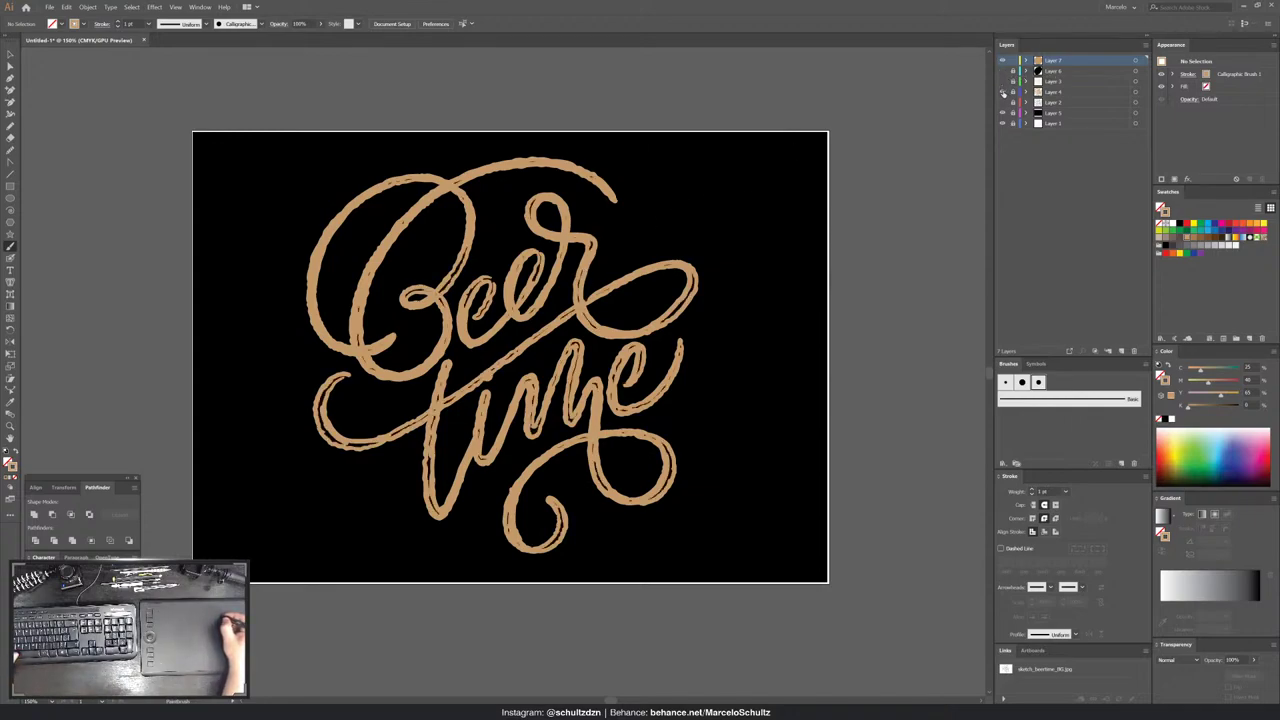
{"action": "left_click_drag", "start_coordinate": [1004, 92], "coordinate": [1006, 78]}
{"action": "left_click", "coordinate": [1004, 82]}
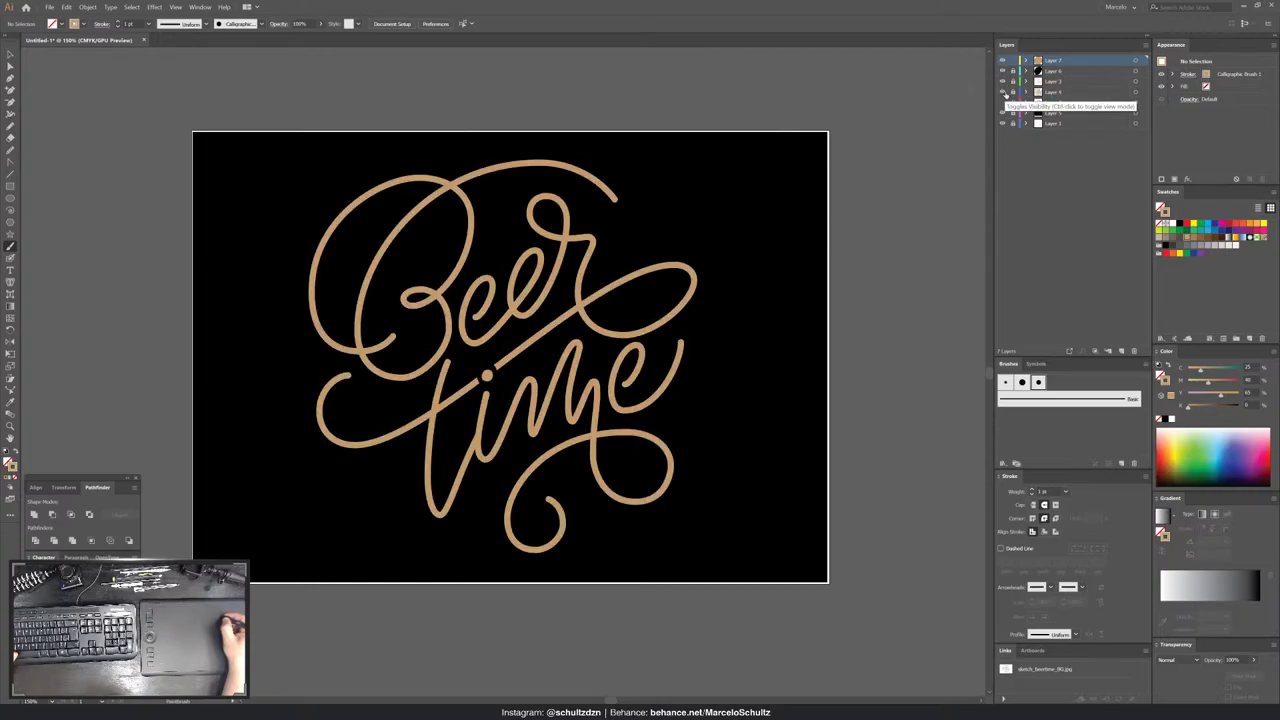
{"action": "left_click", "coordinate": [1003, 102]}
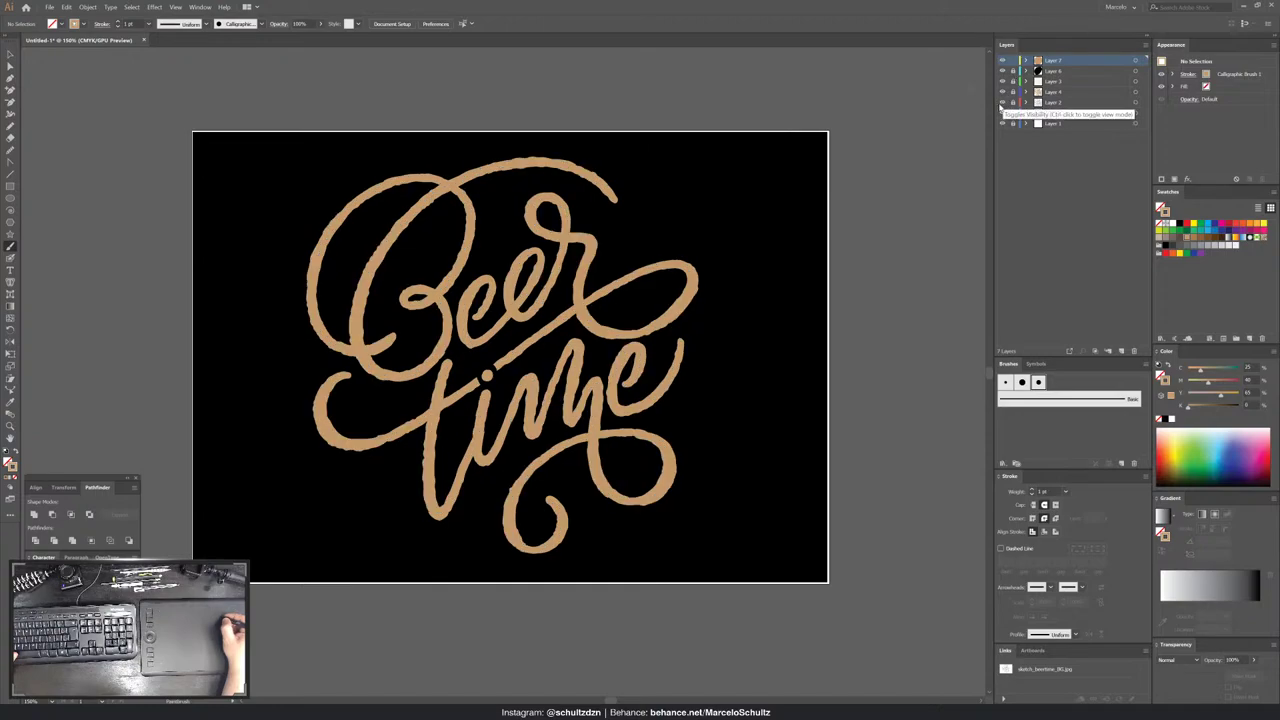
{"action": "key", "text": "ctrl+="}
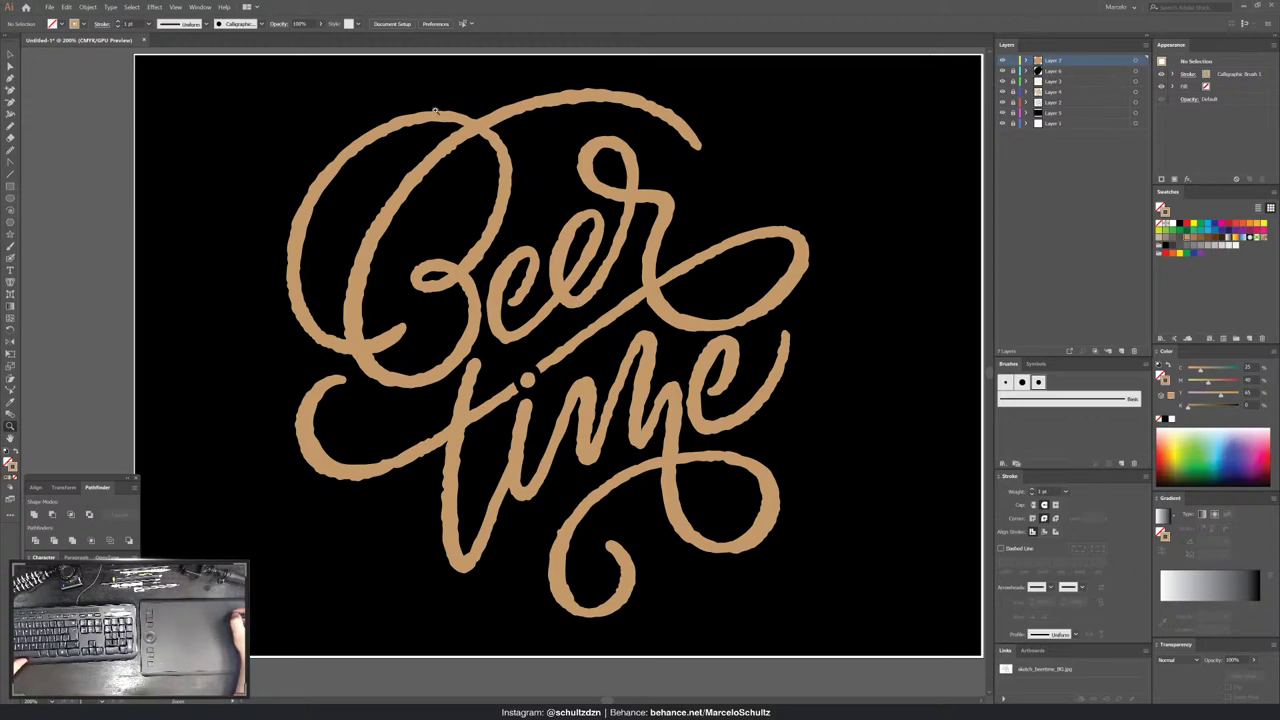
- Lock Layer 2
{"action": "left_click", "coordinate": [87, 7]}
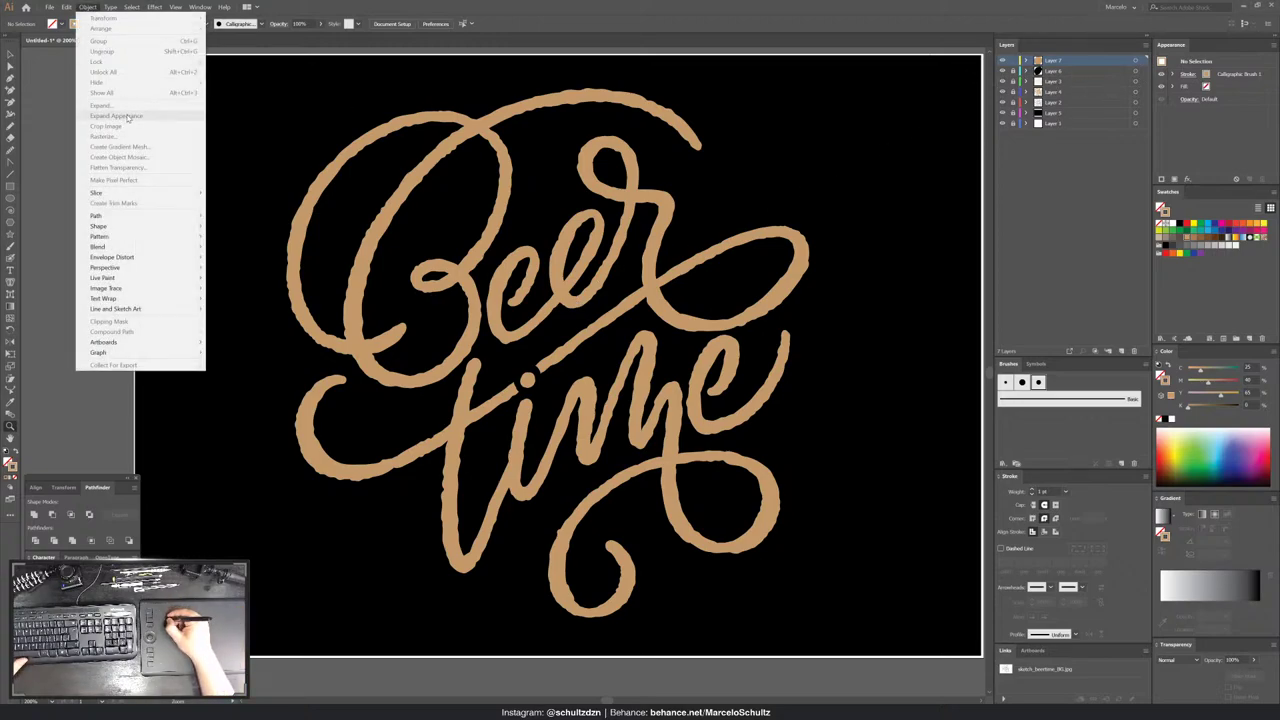
{"action": "left_click", "coordinate": [926, 46]}
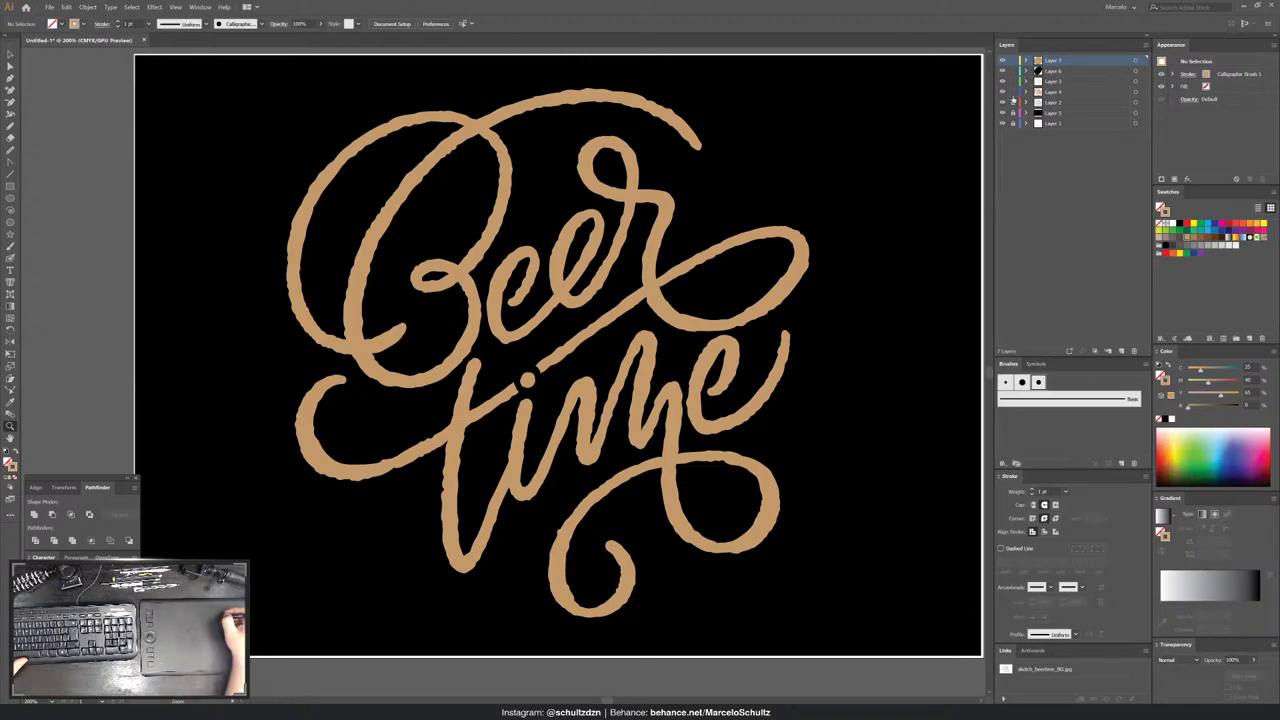
{"action": "left_click", "coordinate": [1099, 104], "text": "alt"}
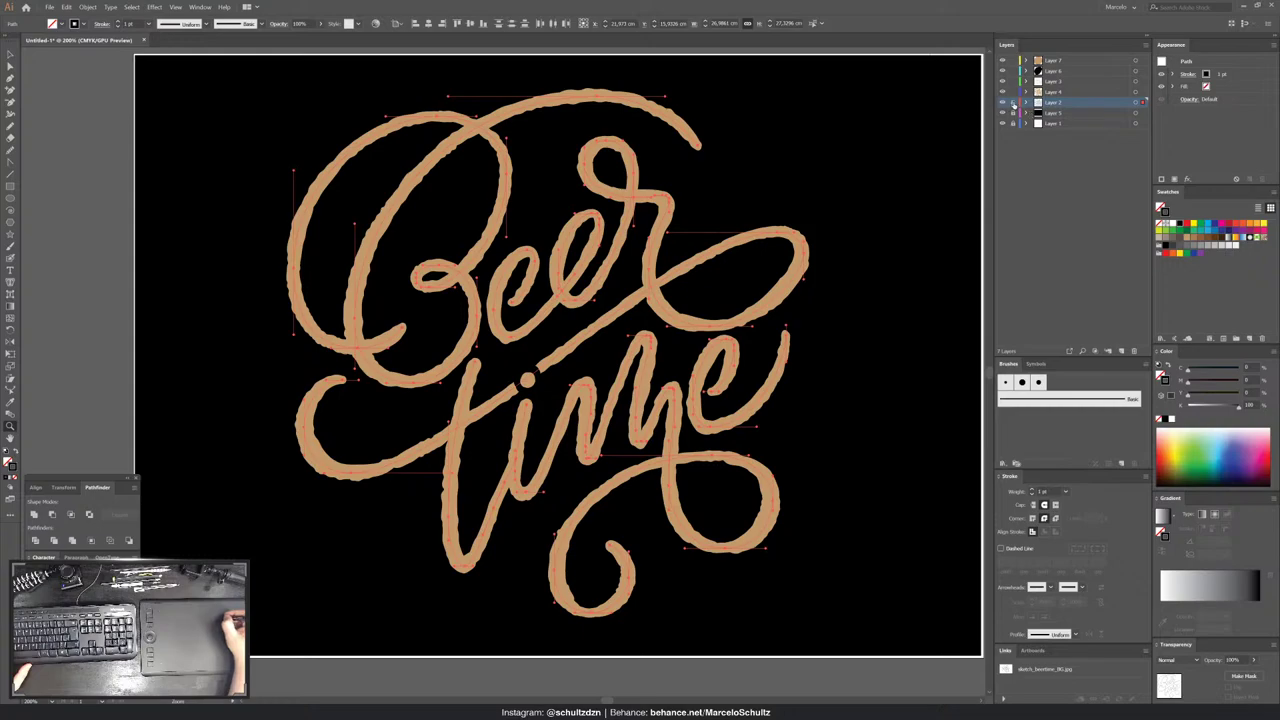
{"action": "left_click", "coordinate": [1013, 104]}
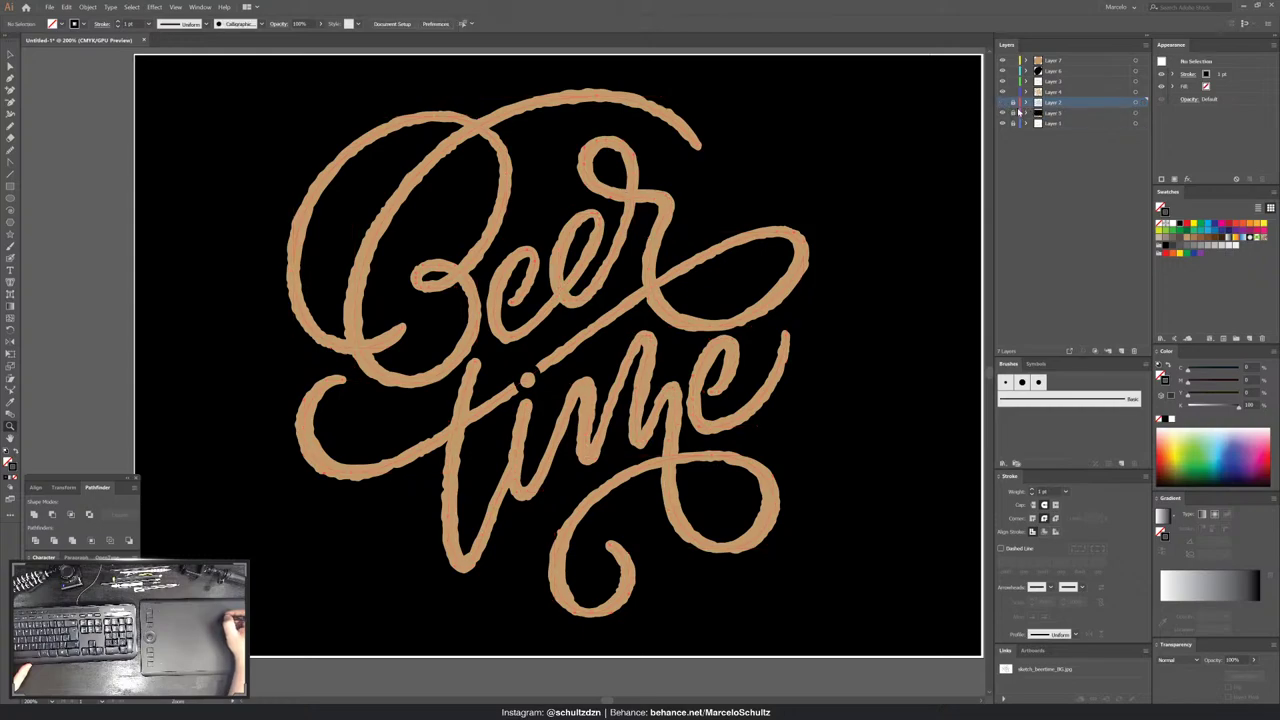
- Expand the 12 pt strokes on Layer 3 into filled shapes
{"action": "left_click", "coordinate": [1137, 92]}
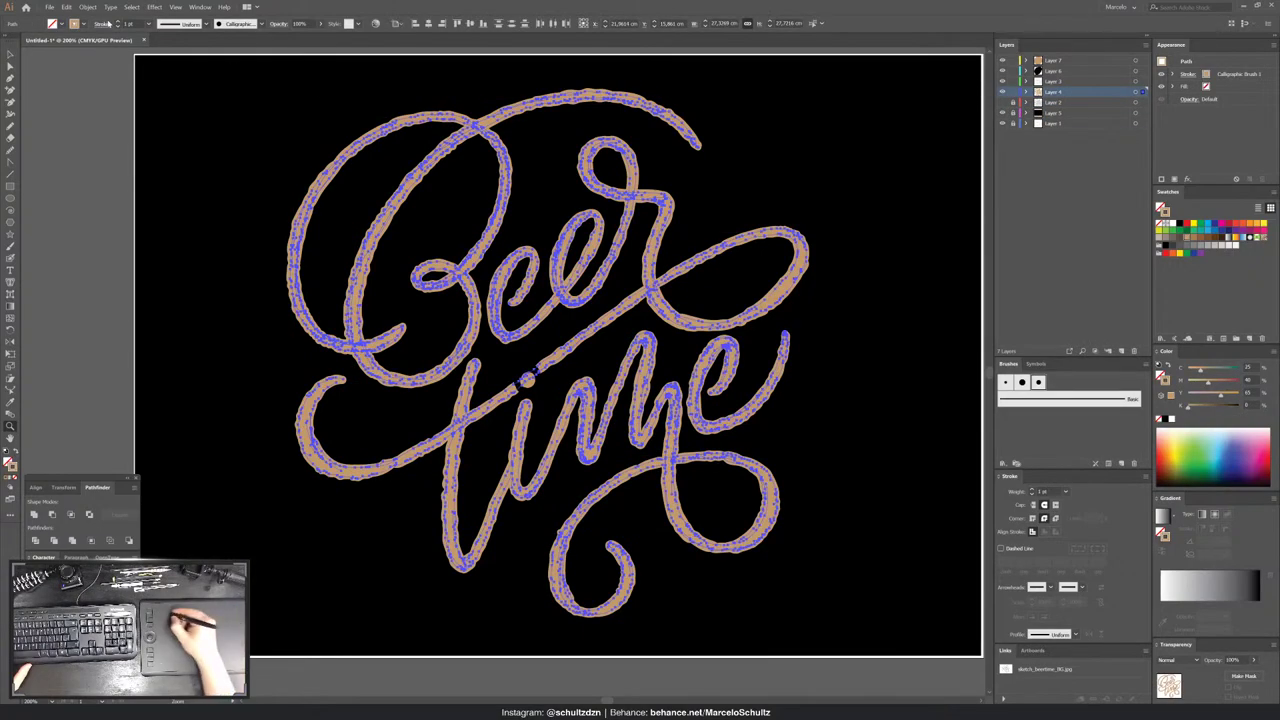
{"action": "left_click", "coordinate": [1137, 81]}
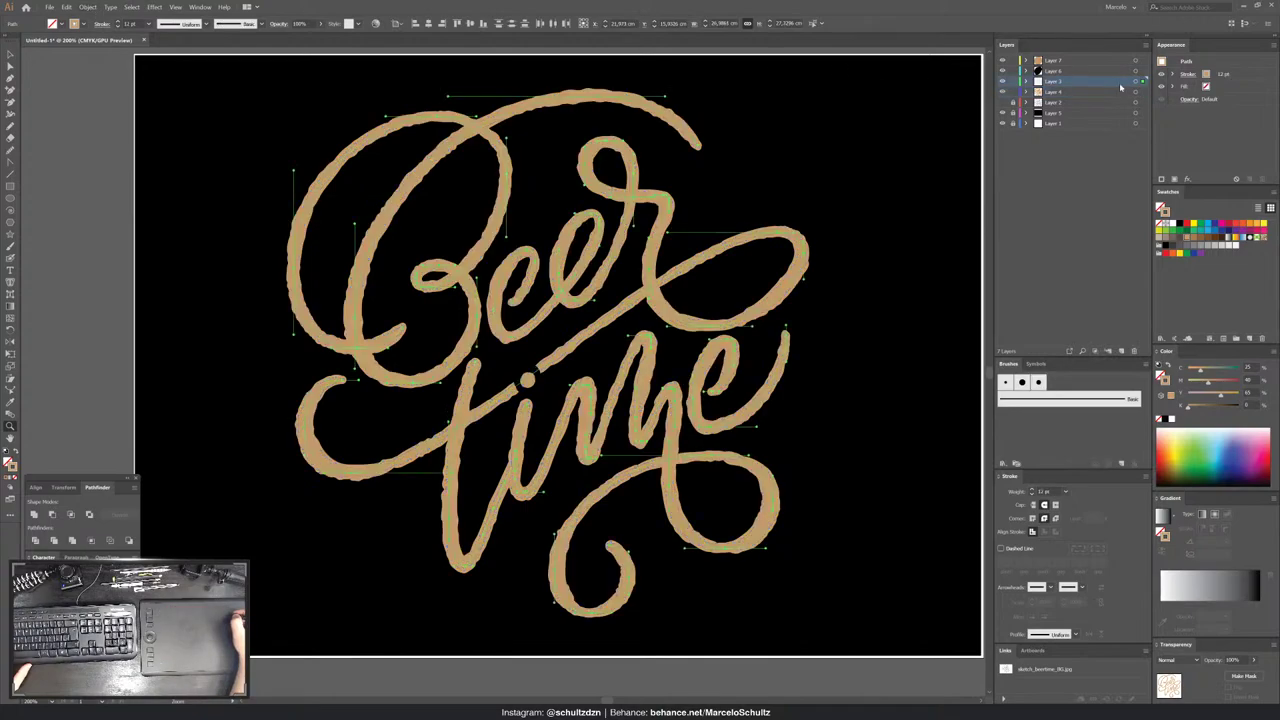
{"action": "left_click", "coordinate": [87, 7]}
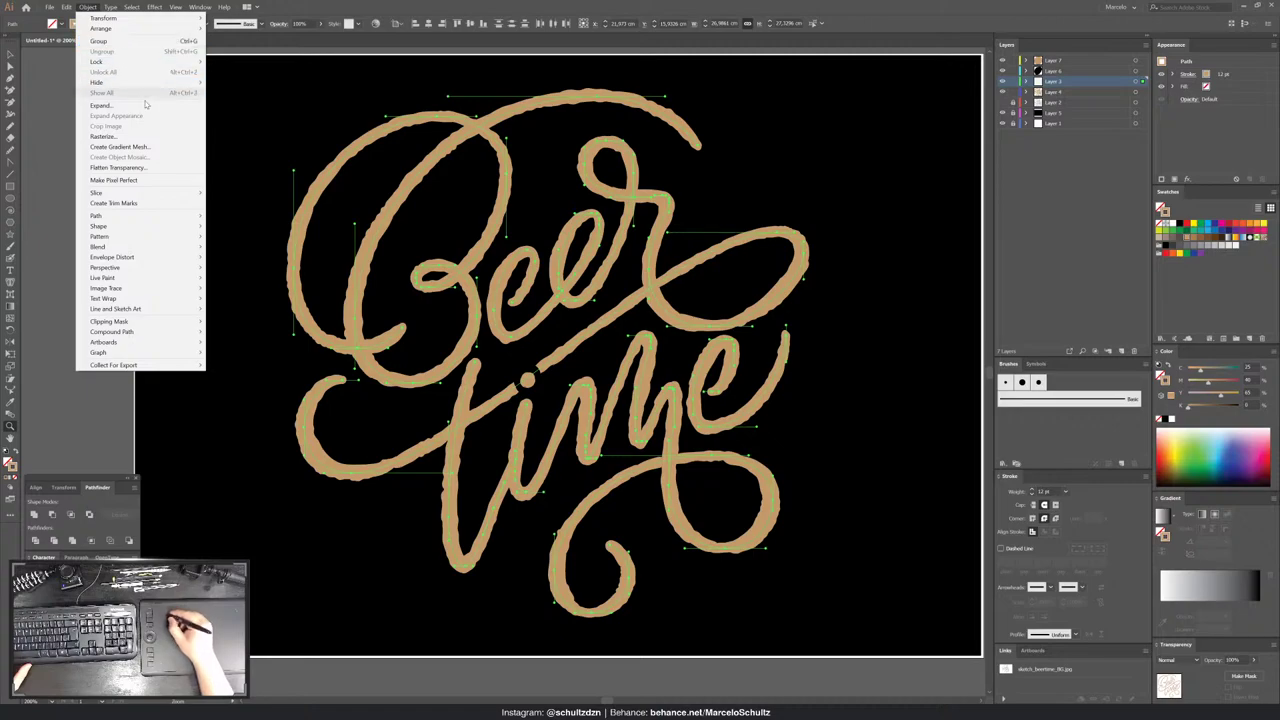
{"action": "left_click", "coordinate": [109, 105]}
{"action": "key", "text": "Return"}
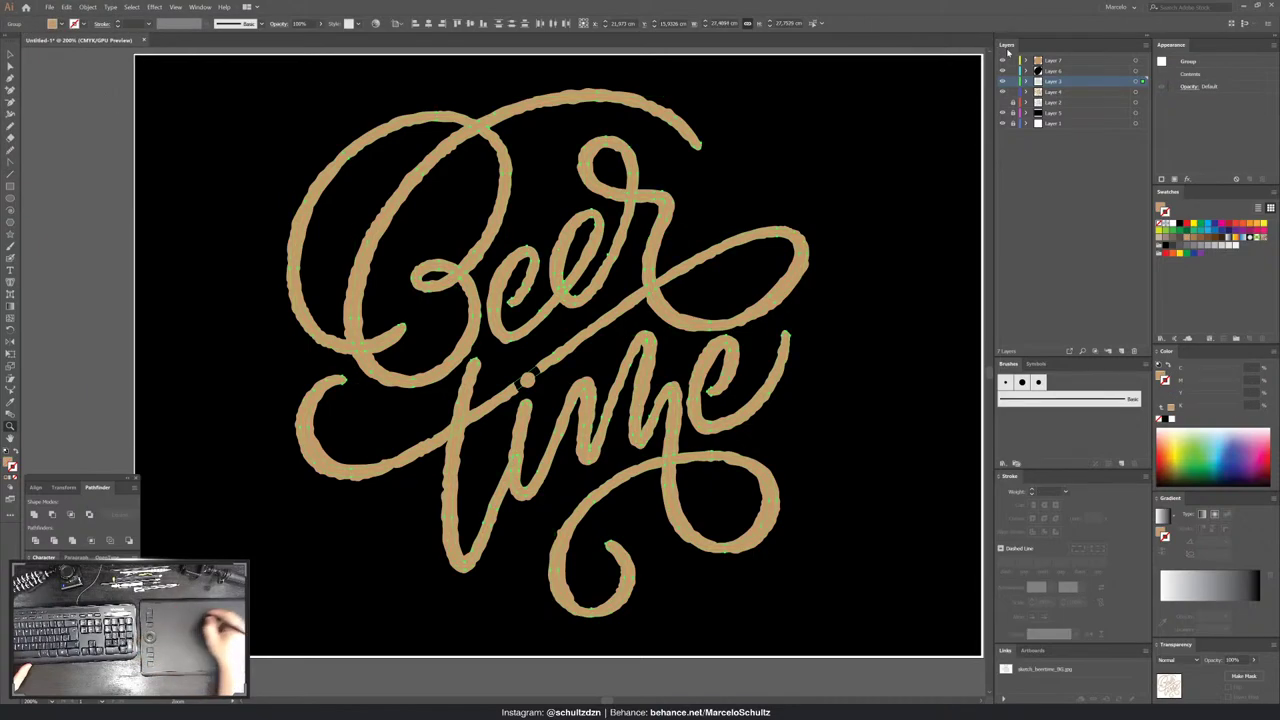
- Expand the Layer 4 brush paths' appearance, unite them, and make a compound path
{"action": "key", "text": "ctrl+a"}
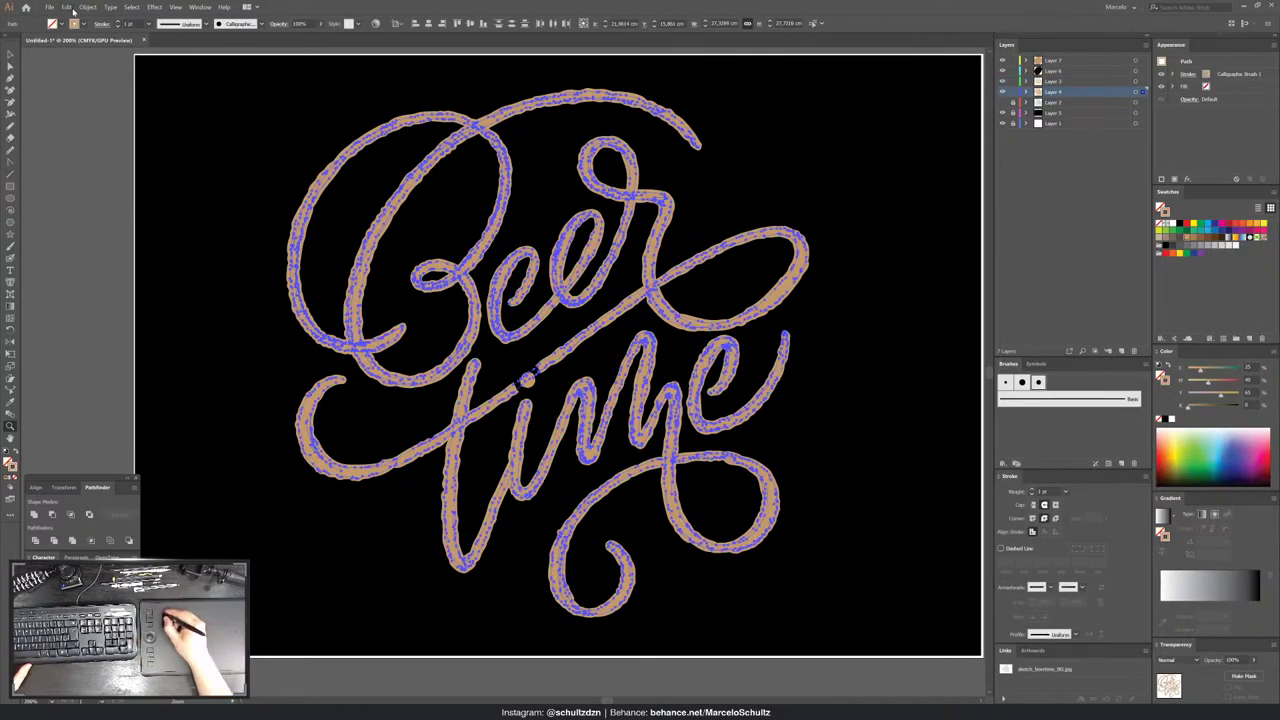
{"action": "left_click", "coordinate": [87, 7]}
{"action": "left_click", "coordinate": [110, 116]}
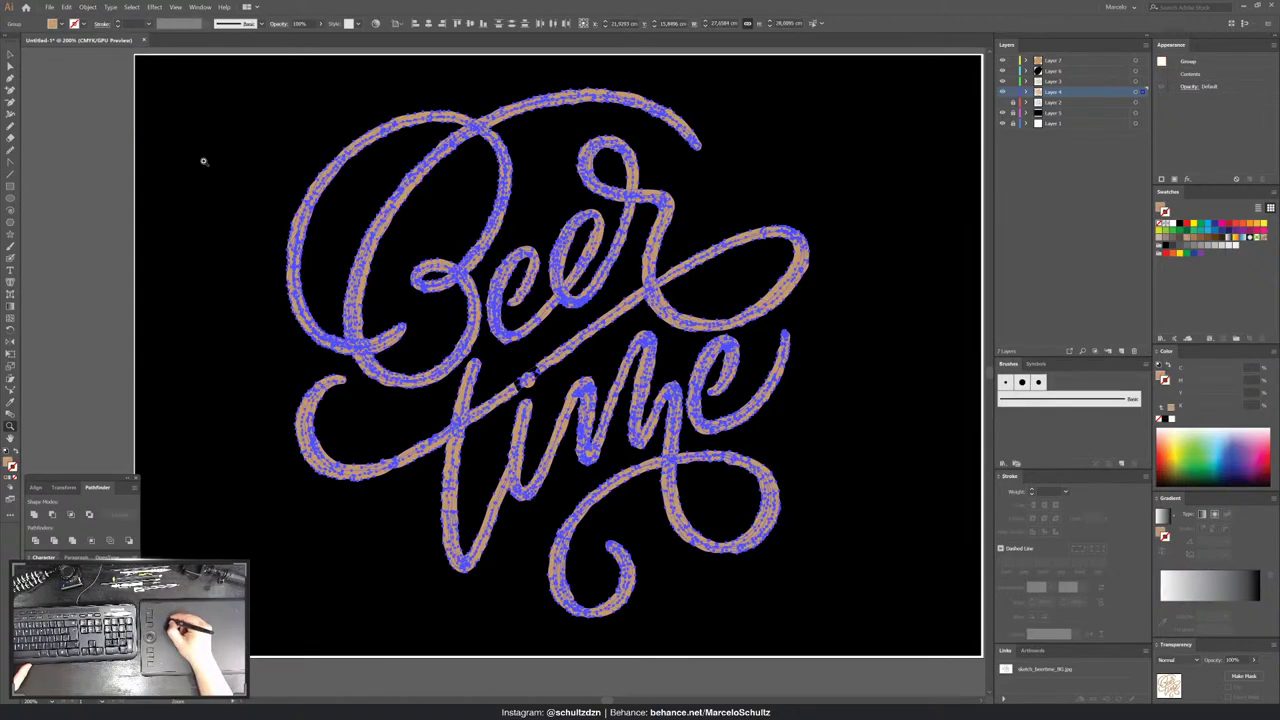
{"action": "left_click", "coordinate": [34, 514]}
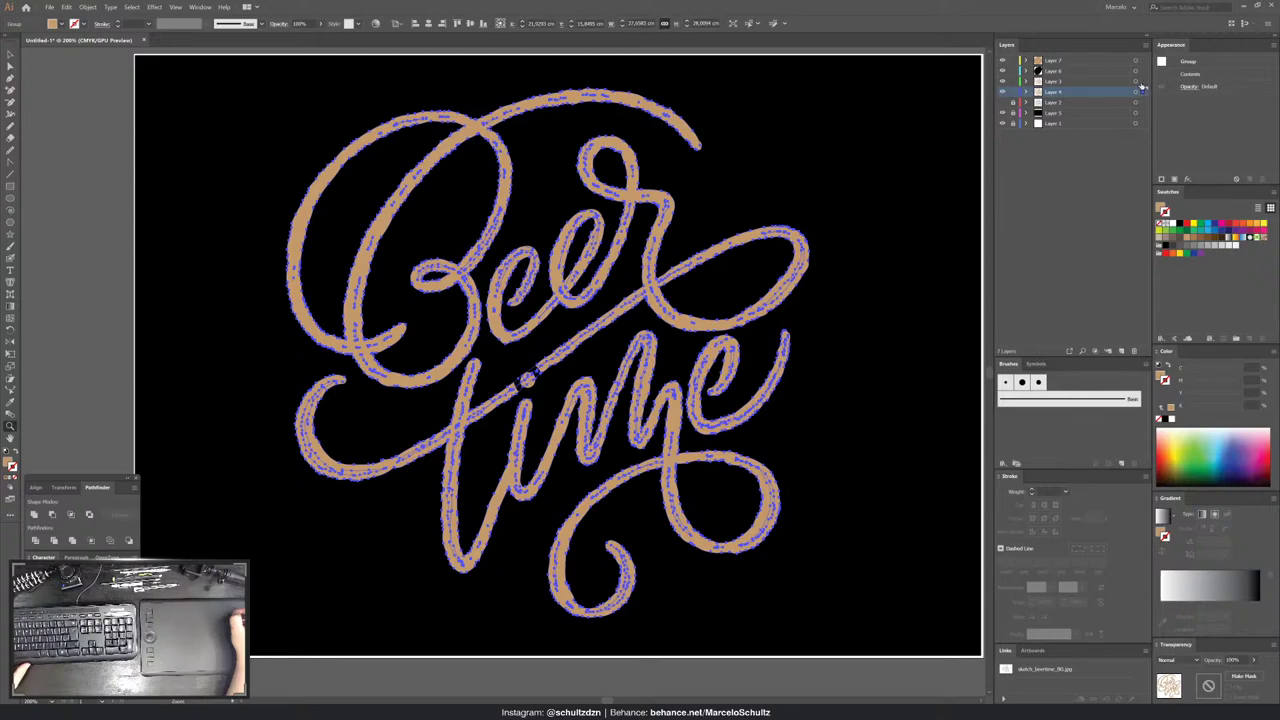
{"action": "left_click", "coordinate": [36, 514]}
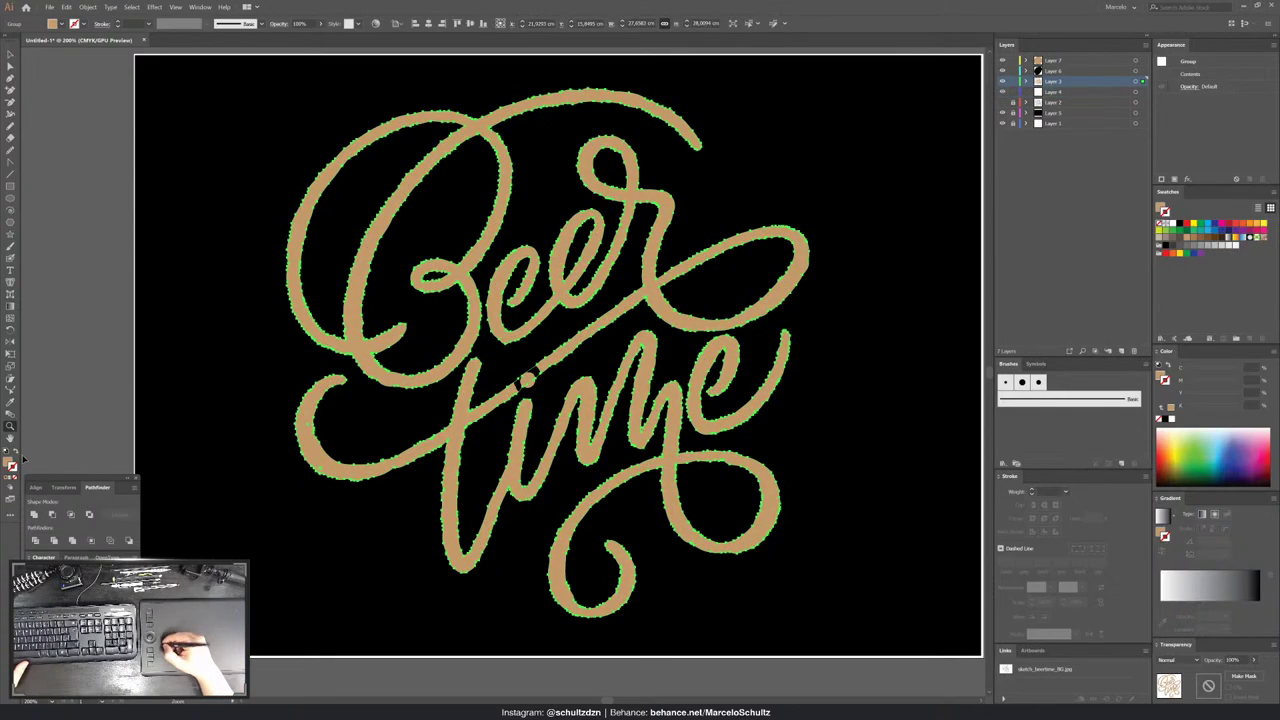
{"action": "key", "text": "ctrl+8"}
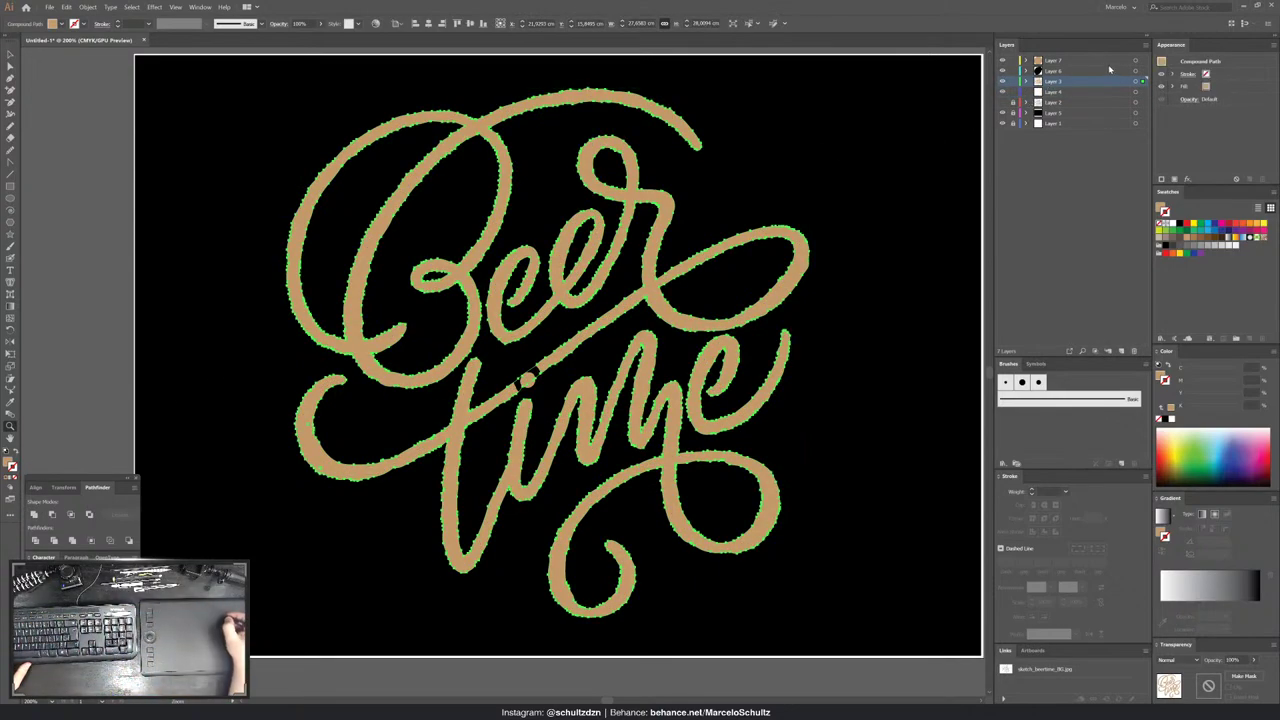
{"action": "left_click", "coordinate": [1135, 71]}
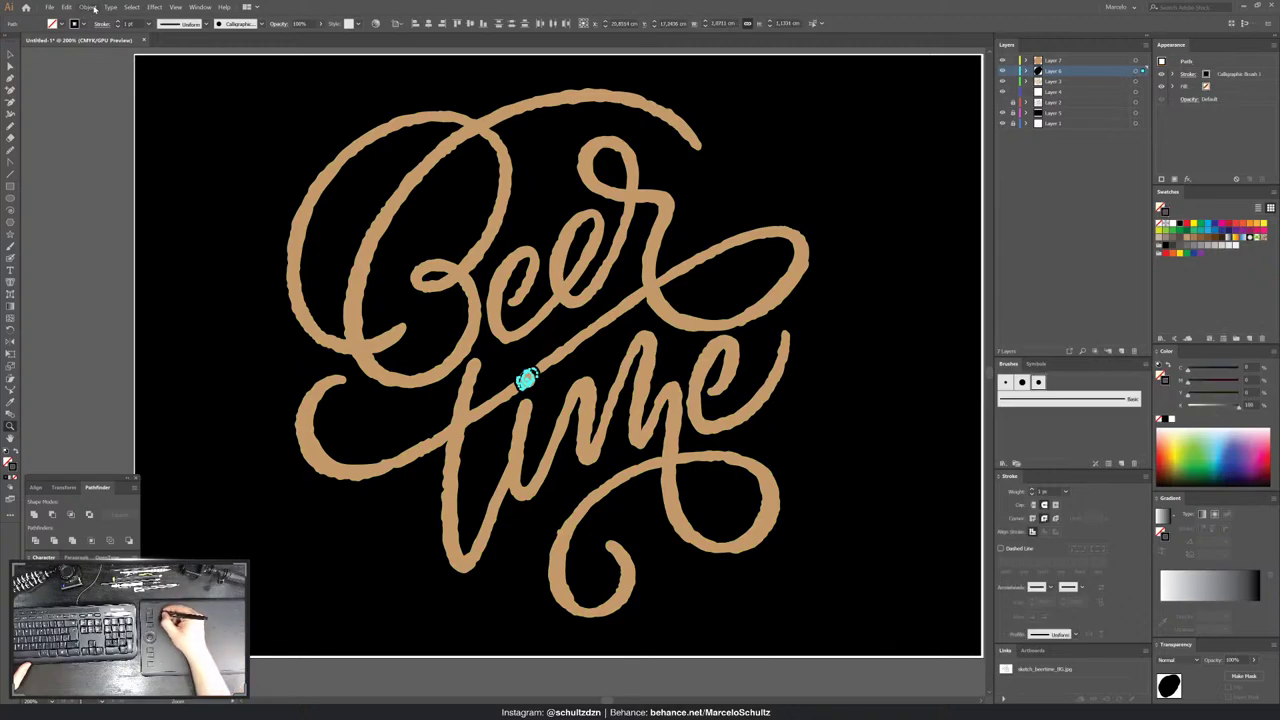
- Expand the i's dot into a shape and make it a compound path
{"action": "left_click", "coordinate": [87, 7]}
{"action": "left_click", "coordinate": [140, 114]}
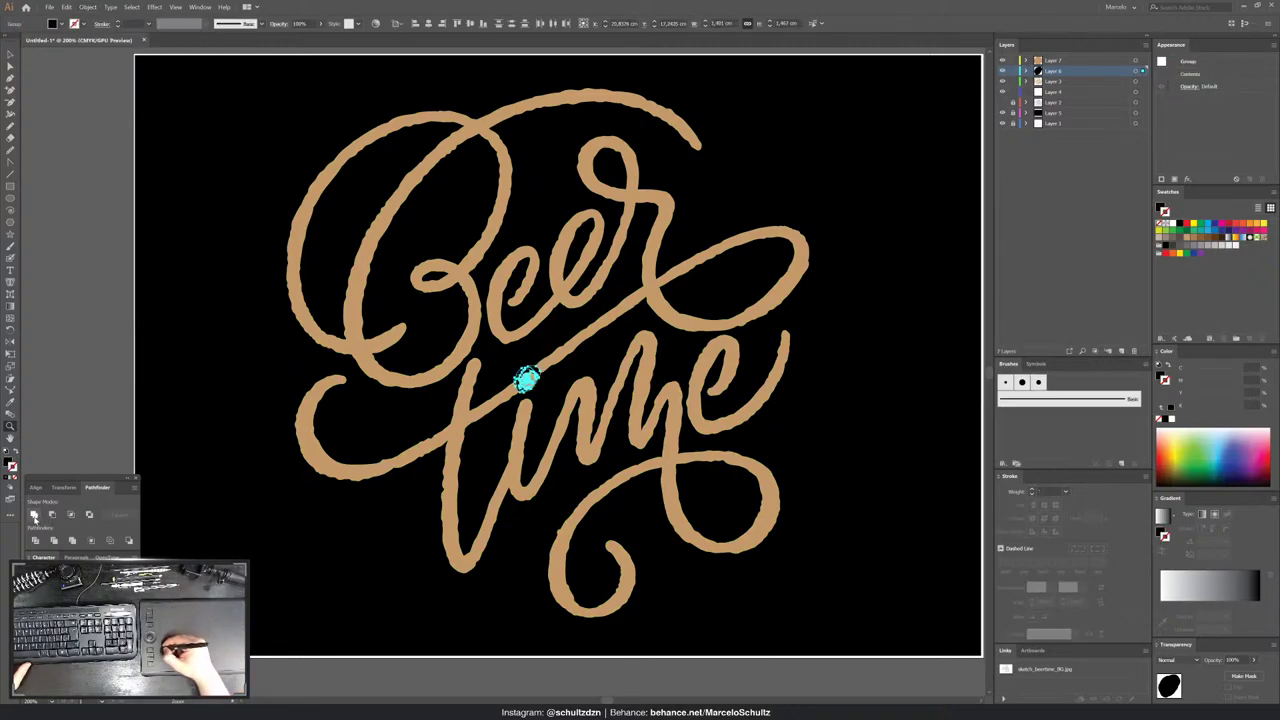
{"action": "key", "text": "ctrl+8"}
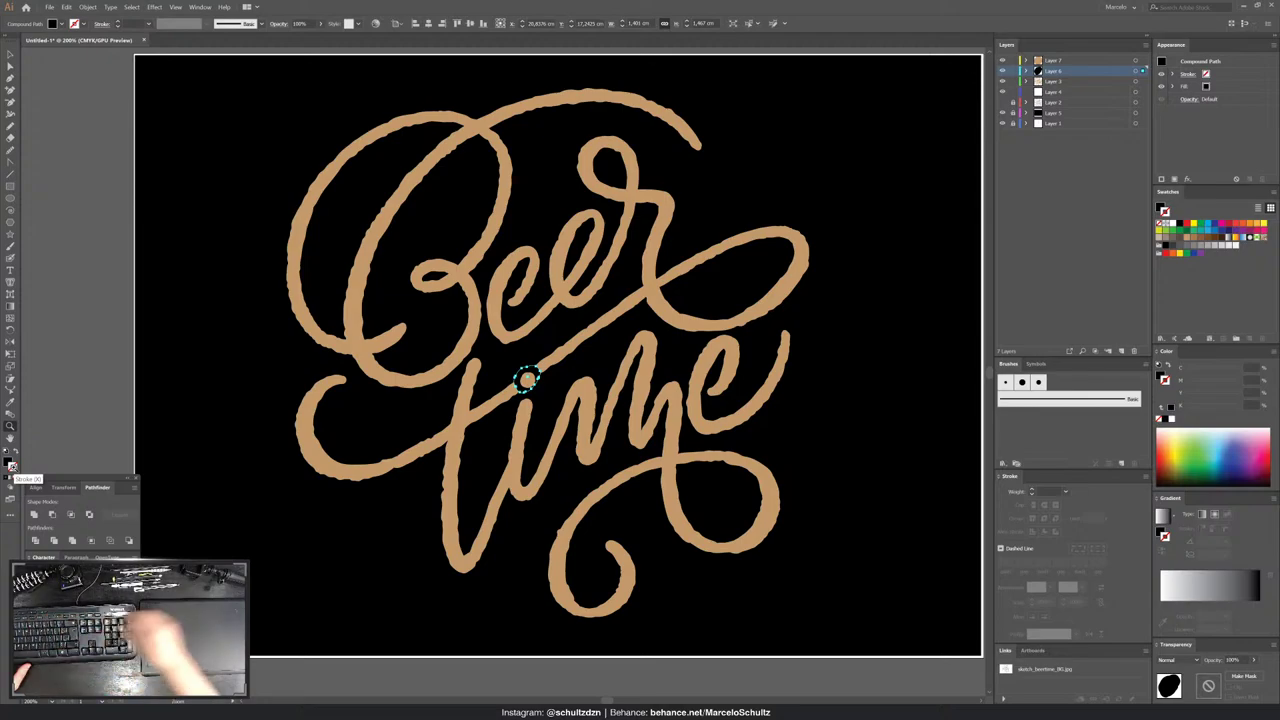
- Select the dot together with the lettering compound path and merge them in Pathfinder
{"action": "left_click", "coordinate": [15, 468]}
{"action": "left_click", "coordinate": [1135, 82]}
{"action": "left_click", "coordinate": [1134, 91], "text": "shift"}
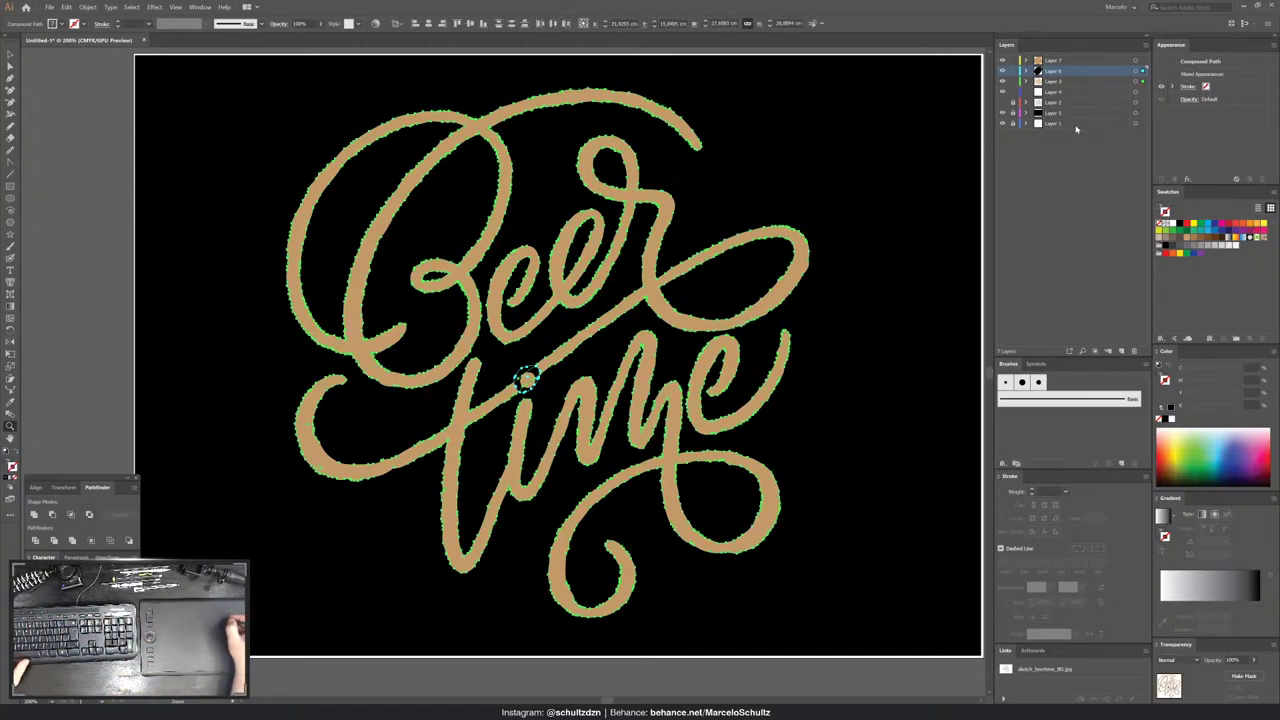
{"action": "left_click", "coordinate": [54, 515]}
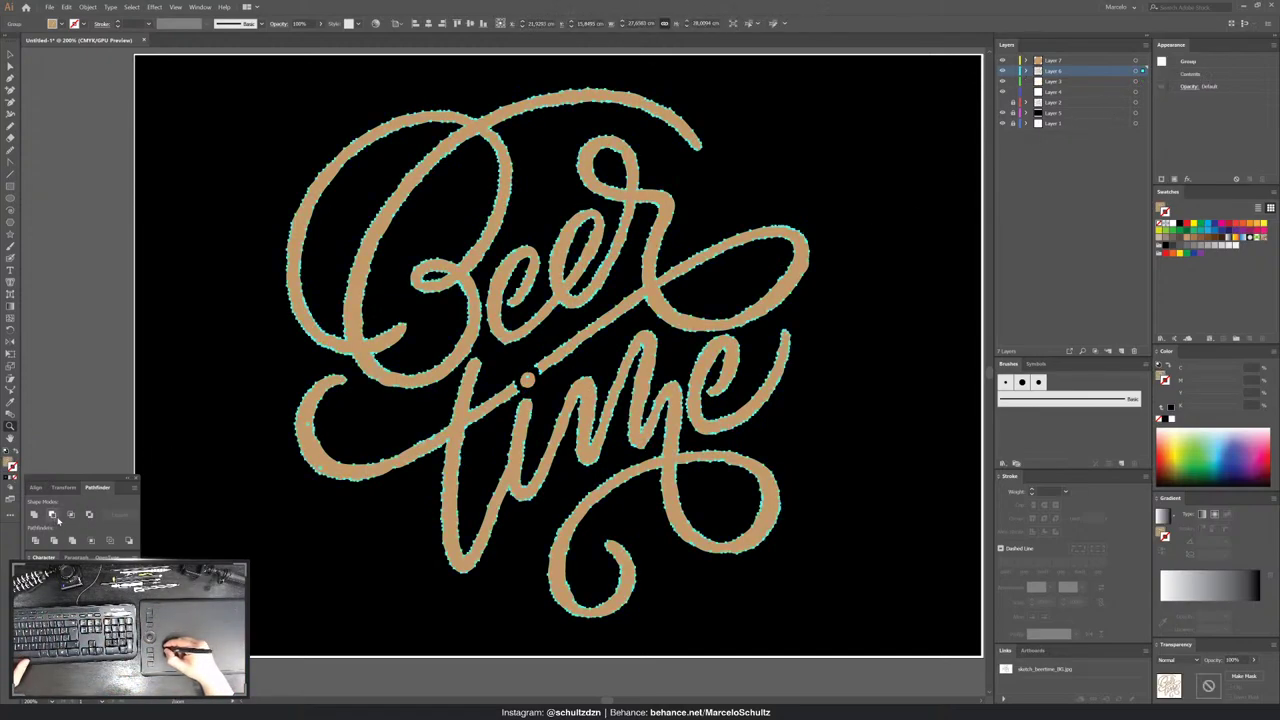
{"action": "left_click", "coordinate": [34, 514]}
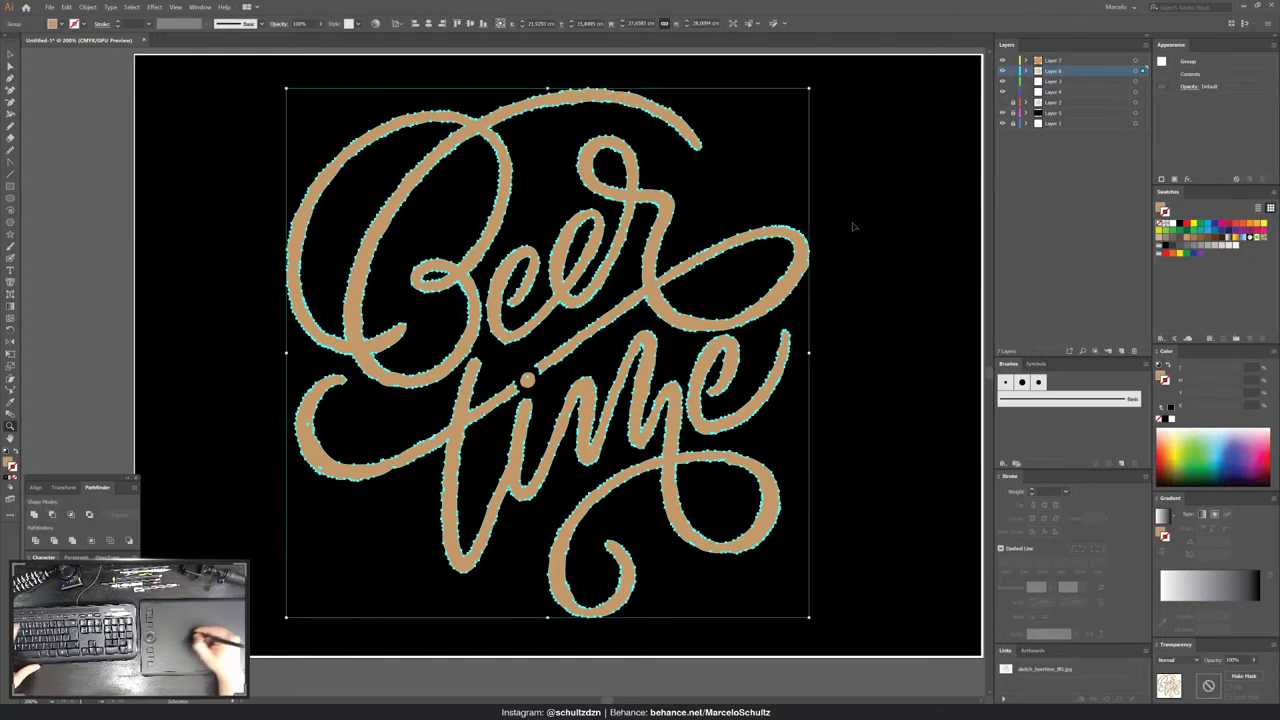
- Expand the brush path on Layer 7 and unite its pieces into one path
{"action": "left_click", "coordinate": [1134, 62]}
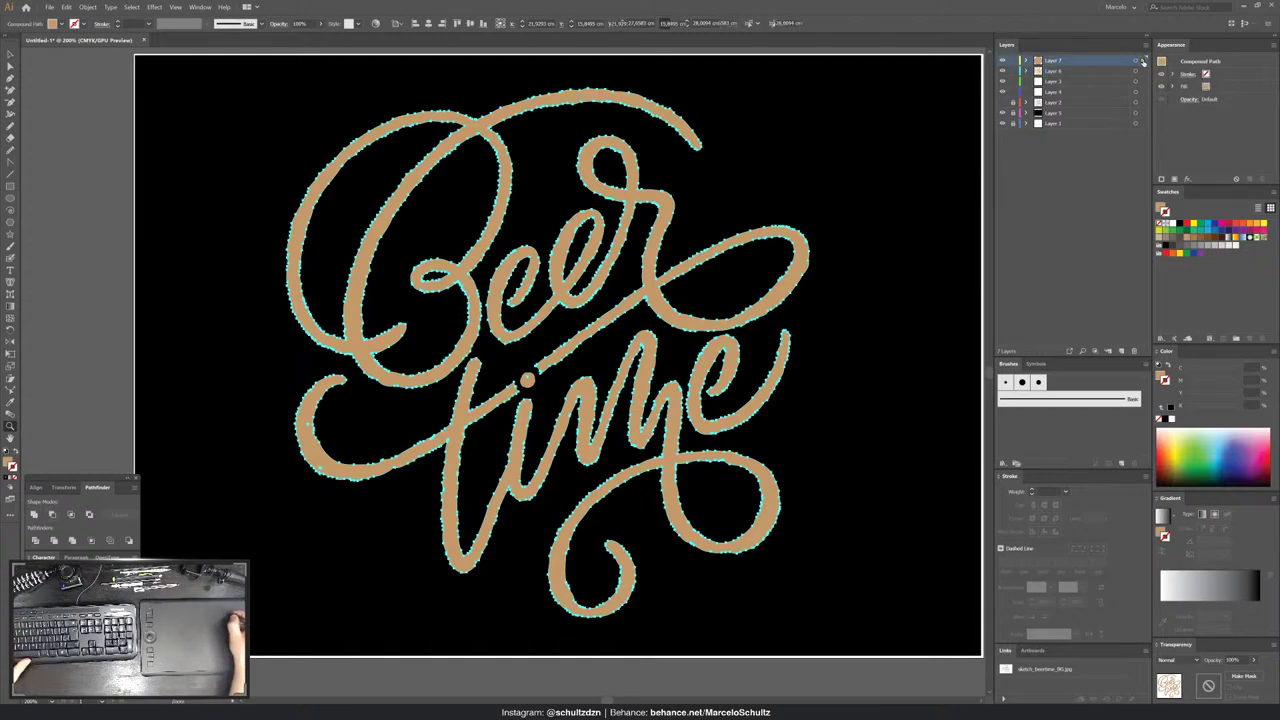
{"action": "left_click", "coordinate": [88, 8]}
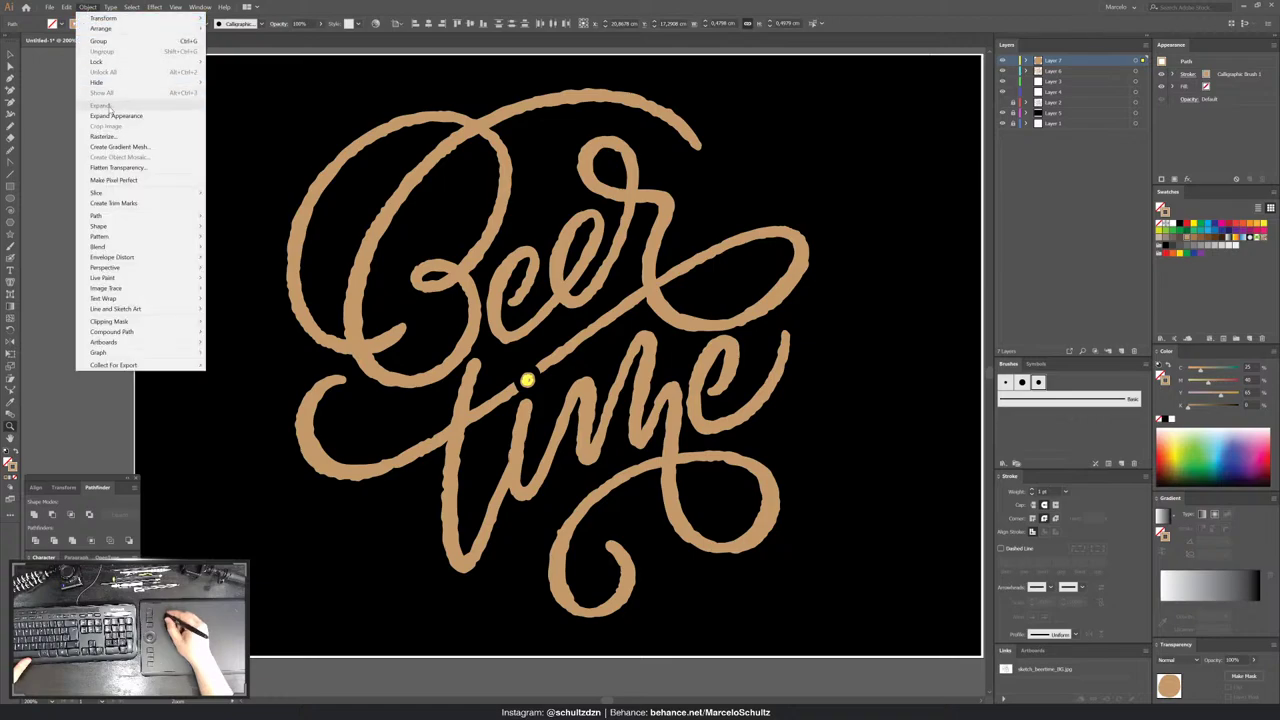
{"action": "left_click", "coordinate": [120, 113]}
{"action": "left_click", "coordinate": [32, 515]}
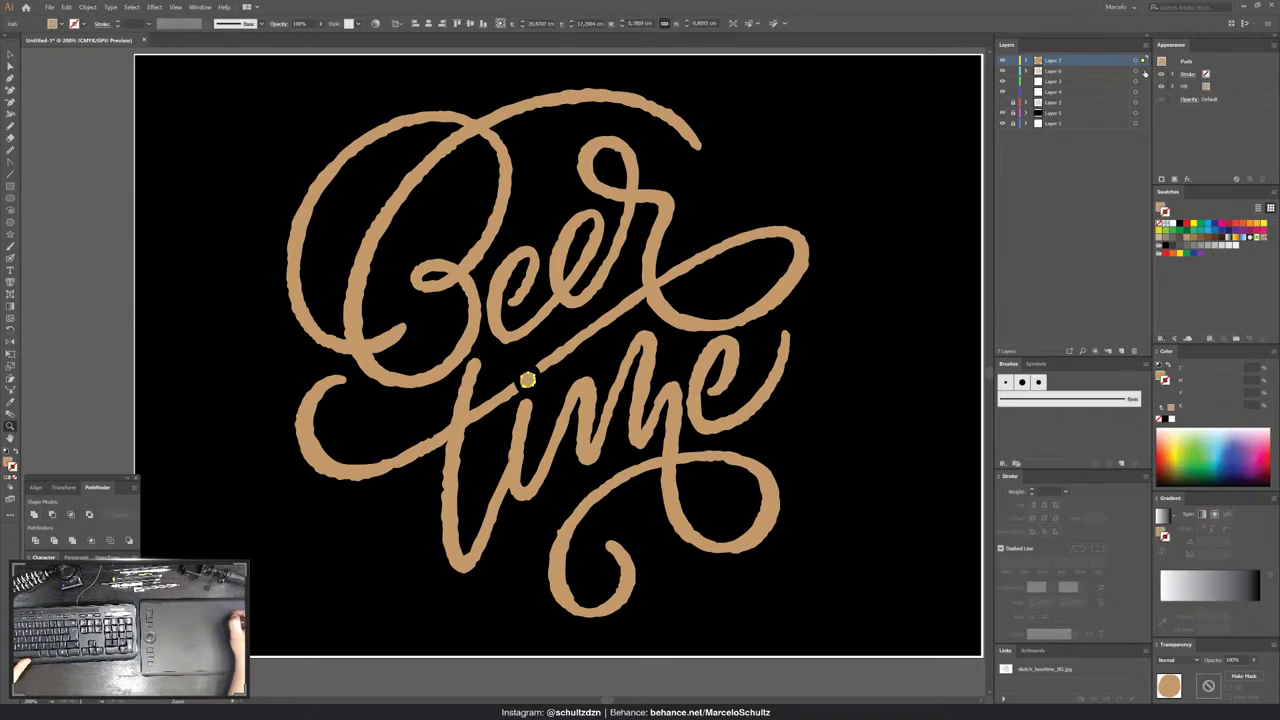
- Group both objects on Layer 6 and combine them into one compound path
{"action": "left_click", "coordinate": [1143, 72]}
{"action": "left_click", "coordinate": [1030, 71]}
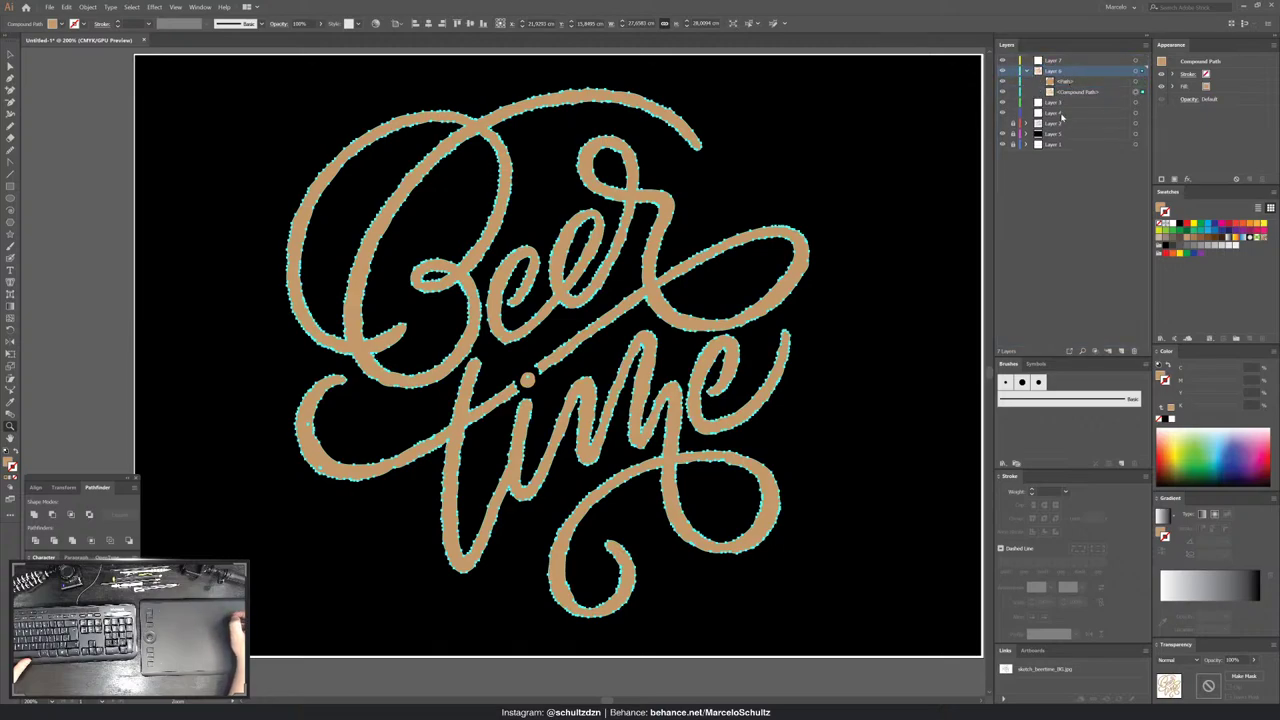
{"action": "left_click", "coordinate": [1056, 125]}
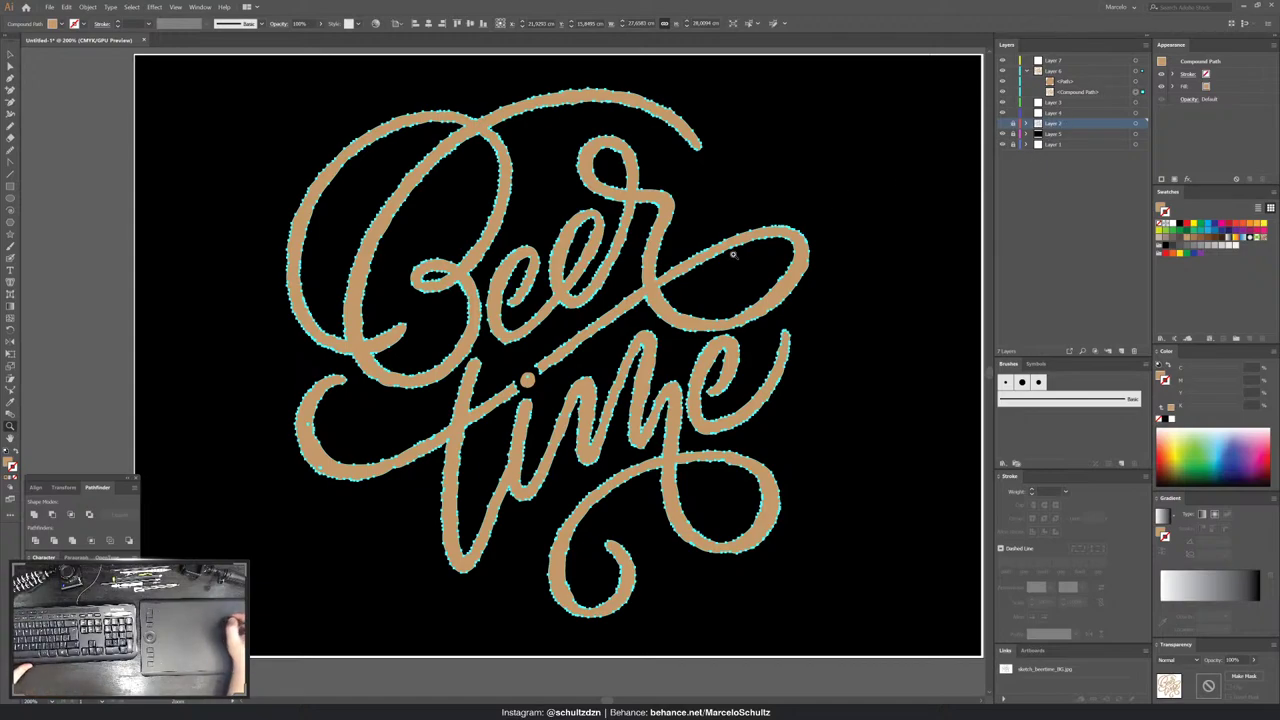
{"action": "left_click", "coordinate": [803, 182]}
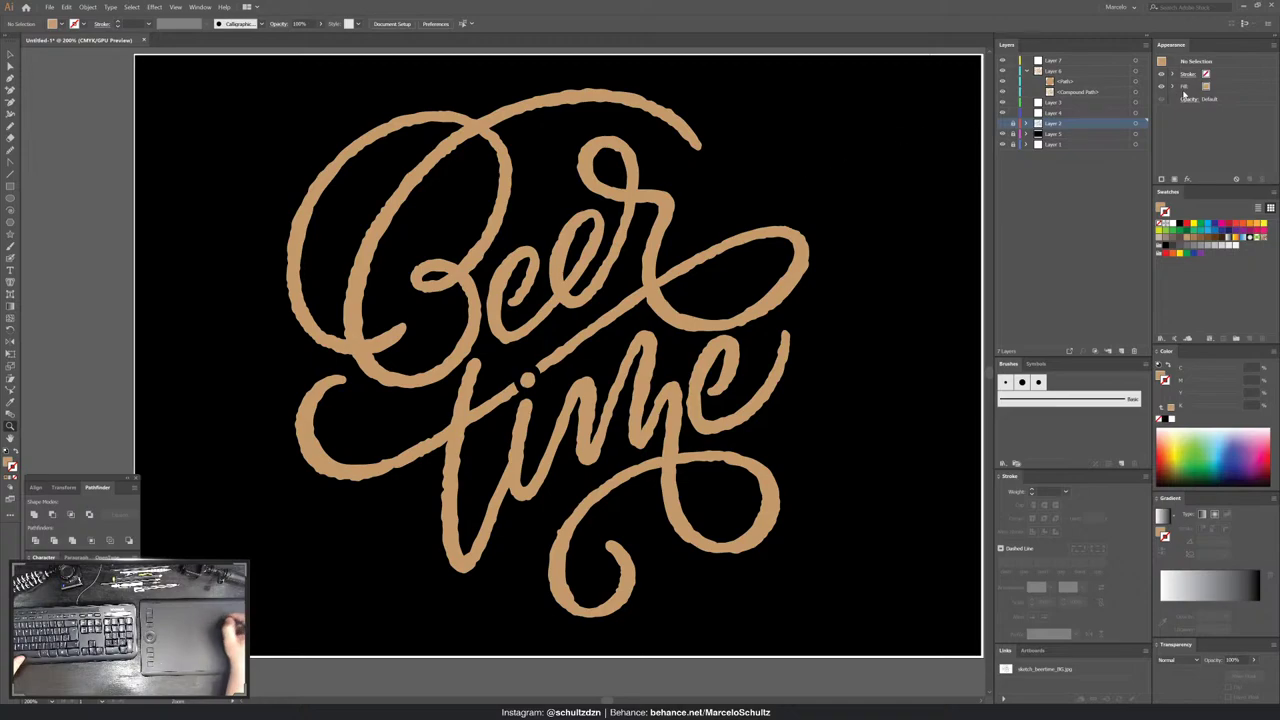
{"action": "left_click", "coordinate": [1136, 71]}
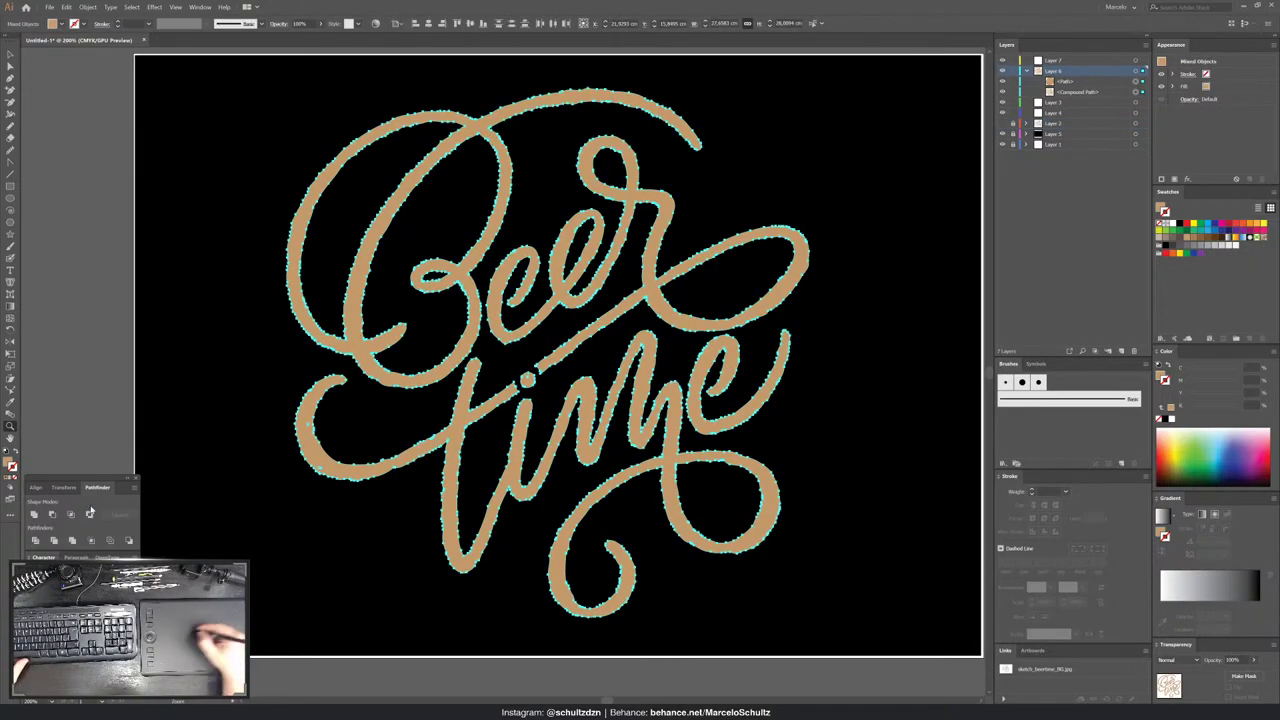
{"action": "key", "text": "ctrl+g"}
{"action": "key", "text": "ctrl+8"}
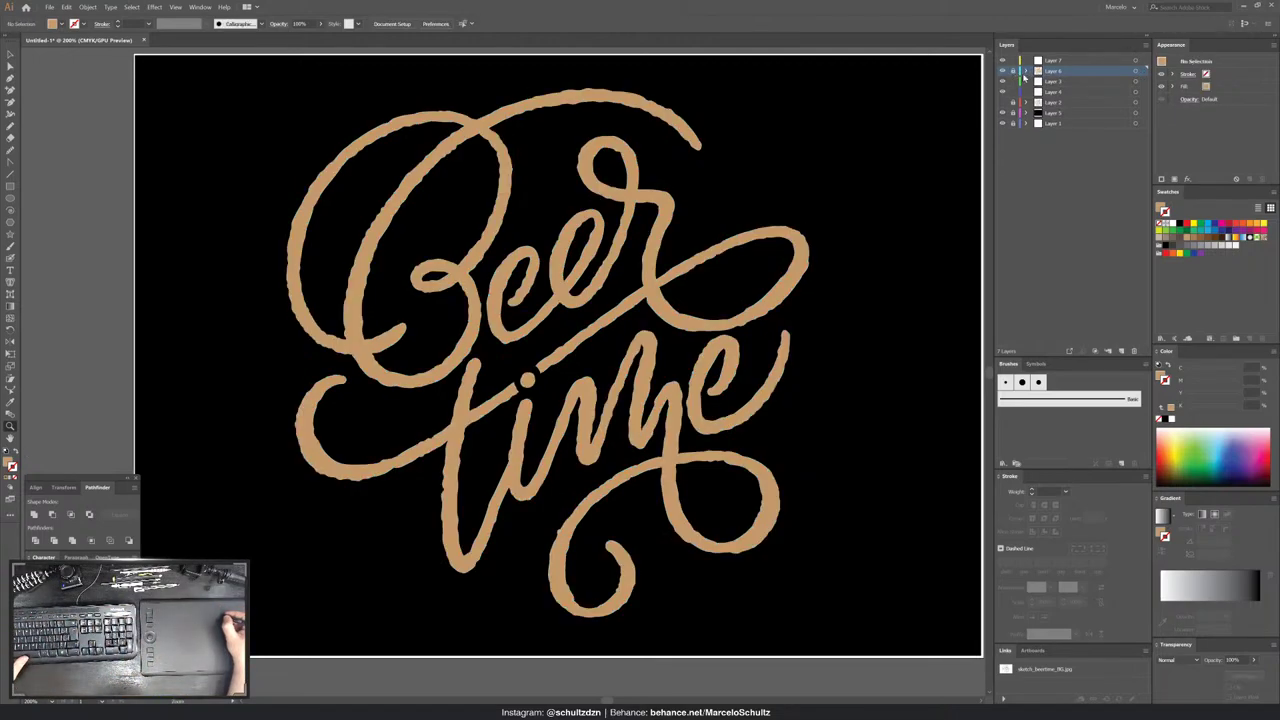
- Move the lettering copy into Layer 3 and fill it with dark brown
{"action": "left_click_drag", "start_coordinate": [1060, 81], "coordinate": [1055, 92]}
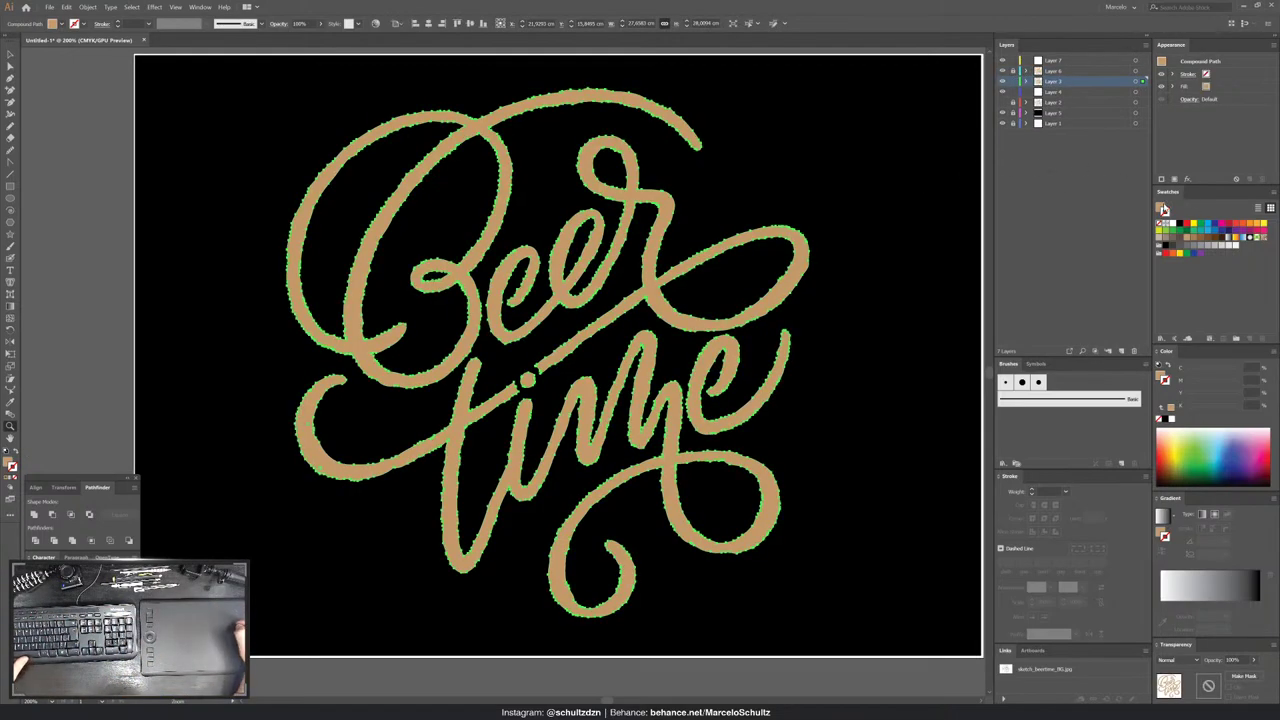
{"action": "left_click", "coordinate": [1163, 208]}
{"action": "left_click", "coordinate": [1196, 241]}
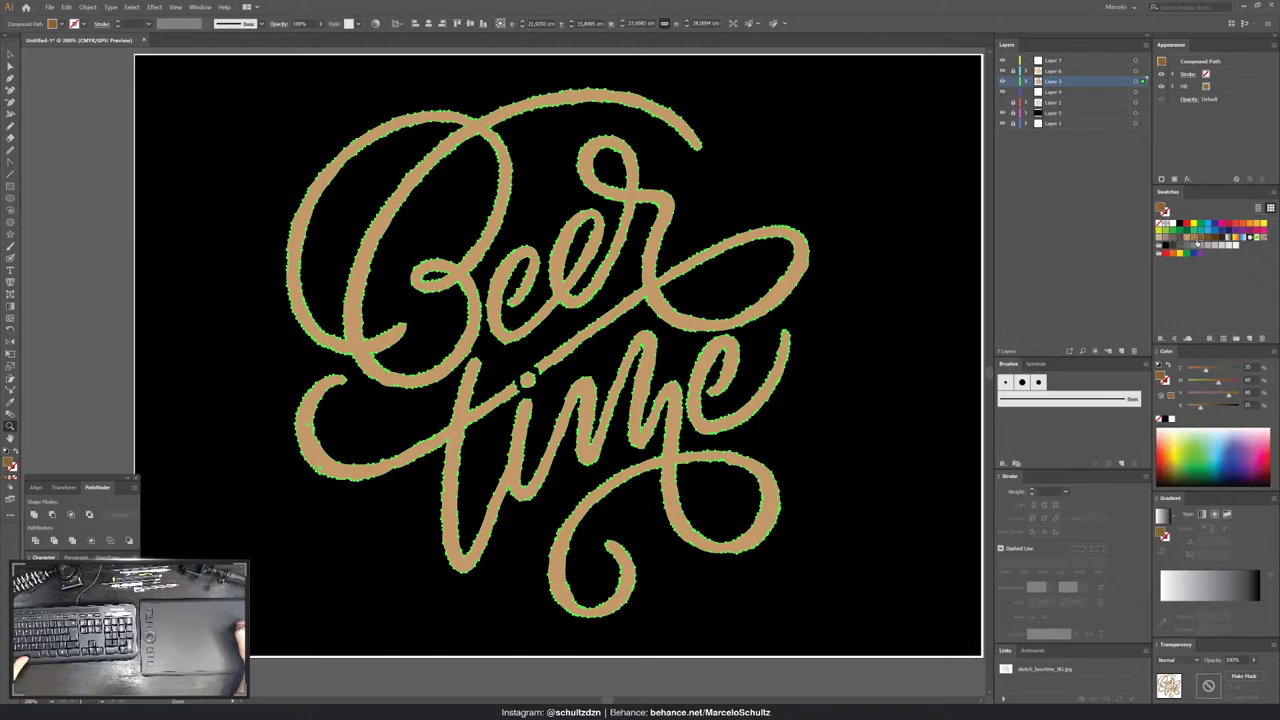
- Offset the dark brown copy slightly down behind the tan lettering as a shadow
{"action": "key", "text": "v"}
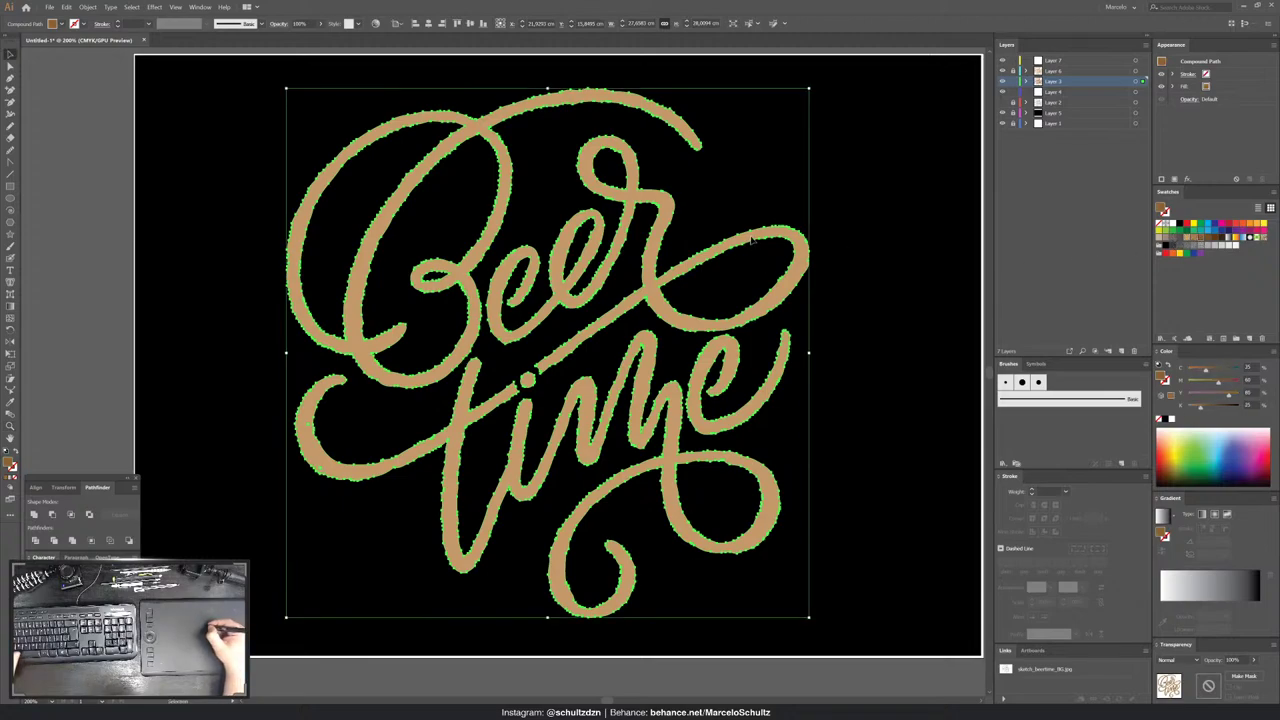
{"action": "left_click_drag", "start_coordinate": [810, 353], "coordinate": [802, 352]}
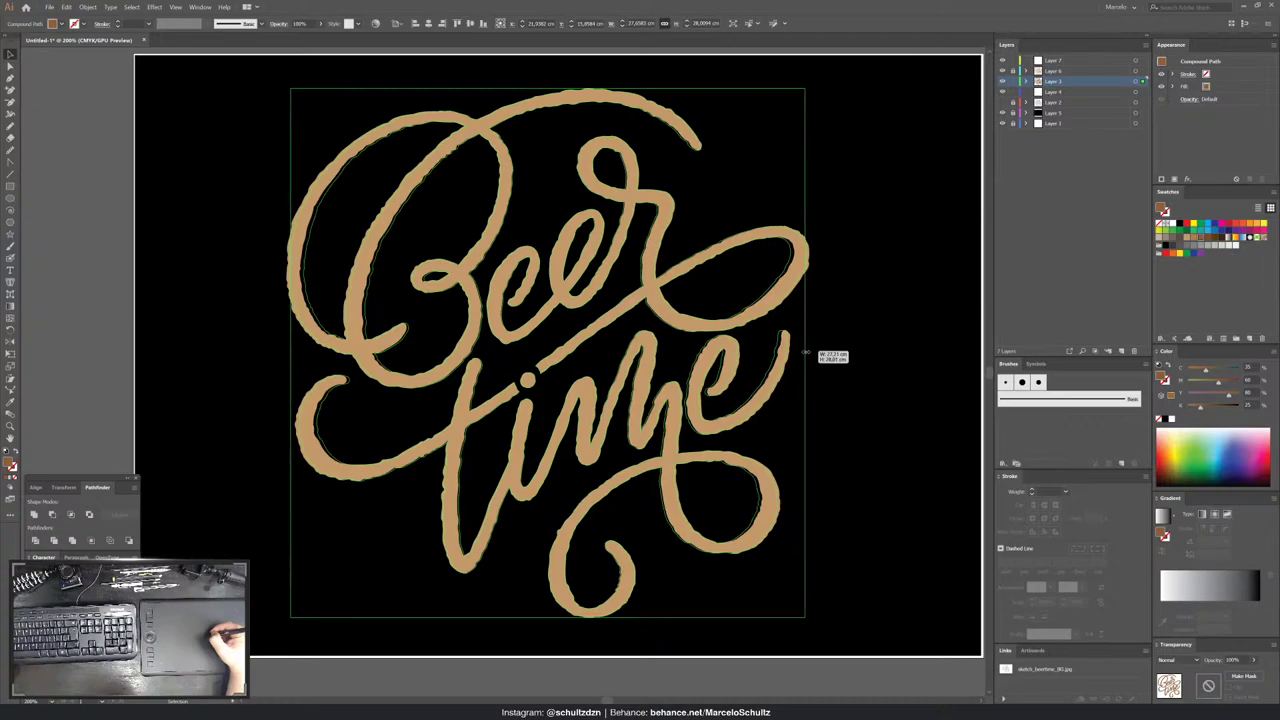
{"action": "left_click", "coordinate": [548, 88]}
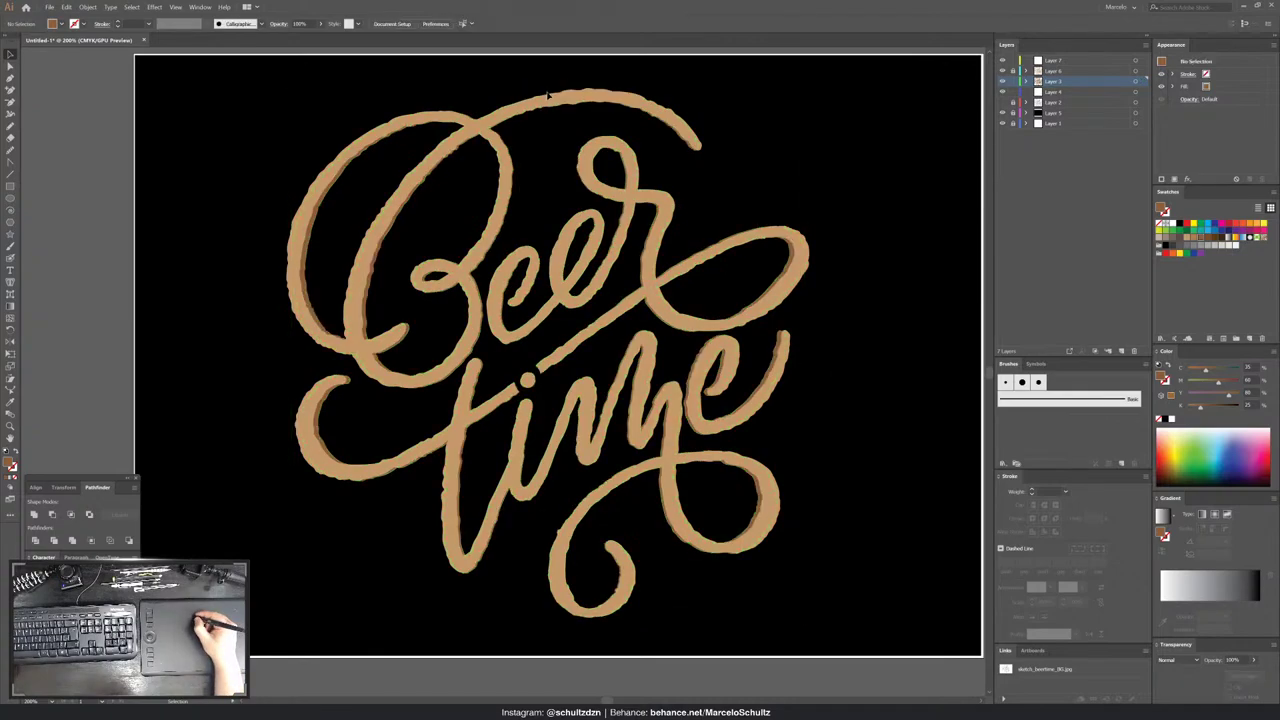
{"action": "left_click_drag", "start_coordinate": [548, 88], "coordinate": [548, 96]}
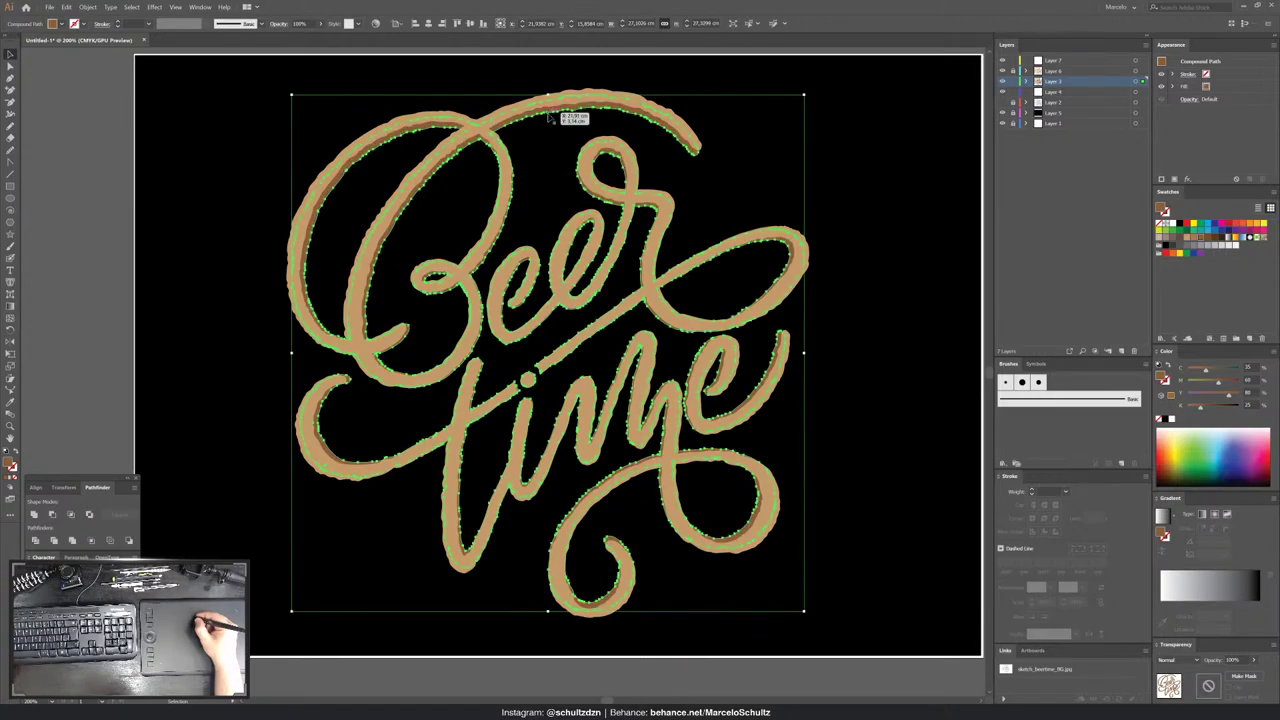
{"action": "left_click", "coordinate": [734, 156]}
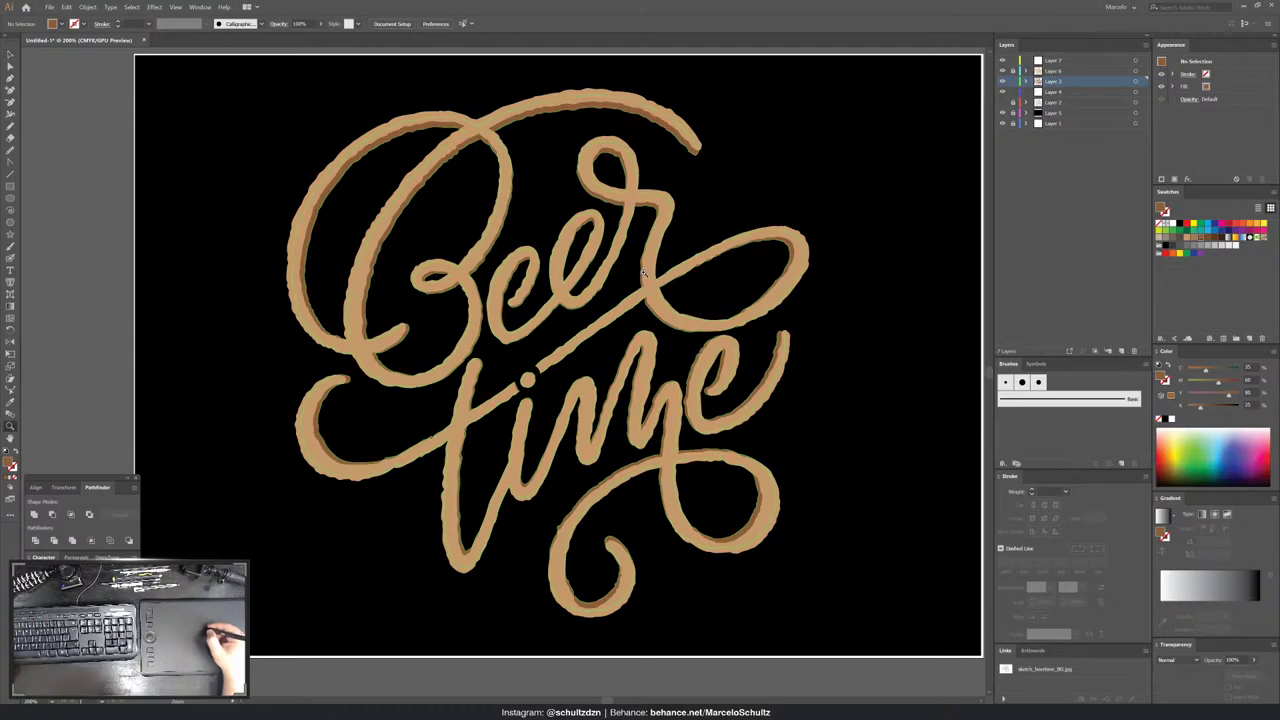
- Zoom in close on a stroke crossing in the lettering
{"action": "key", "text": "z"}
{"action": "left_click", "coordinate": [449, 301]}
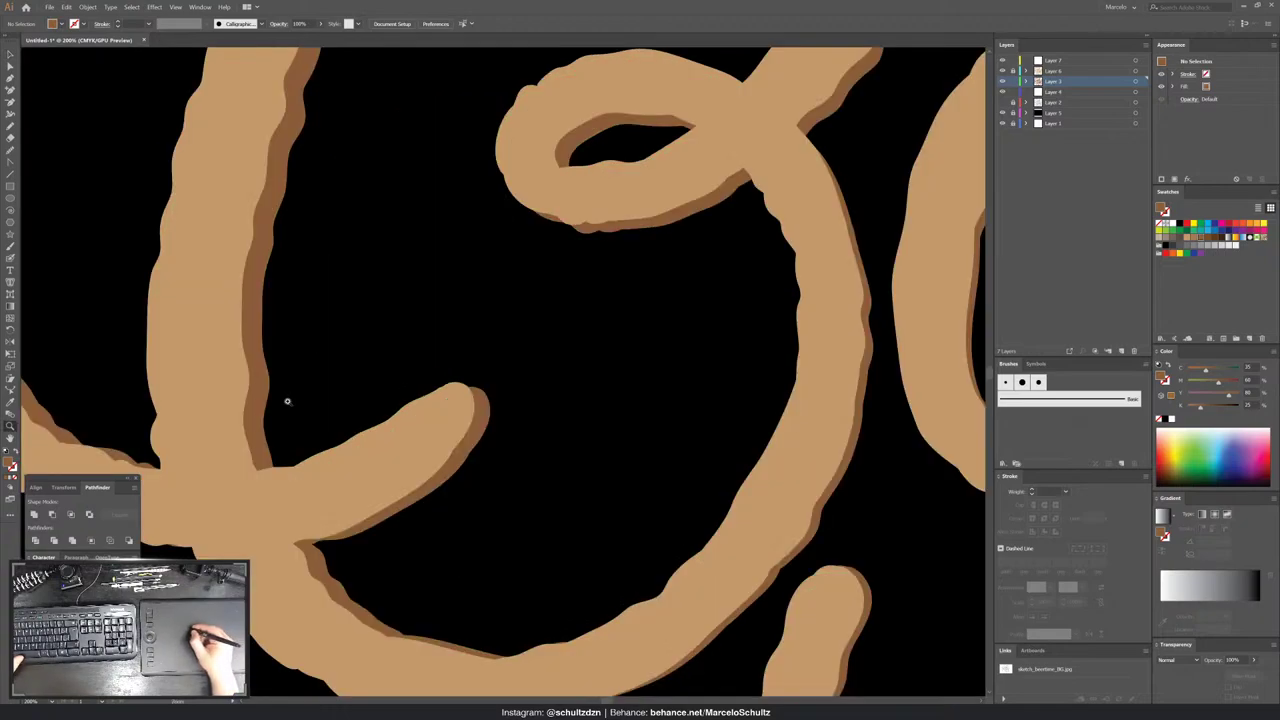
{"action": "left_click_drag", "start_coordinate": [423, 349], "coordinate": [885, 193]}
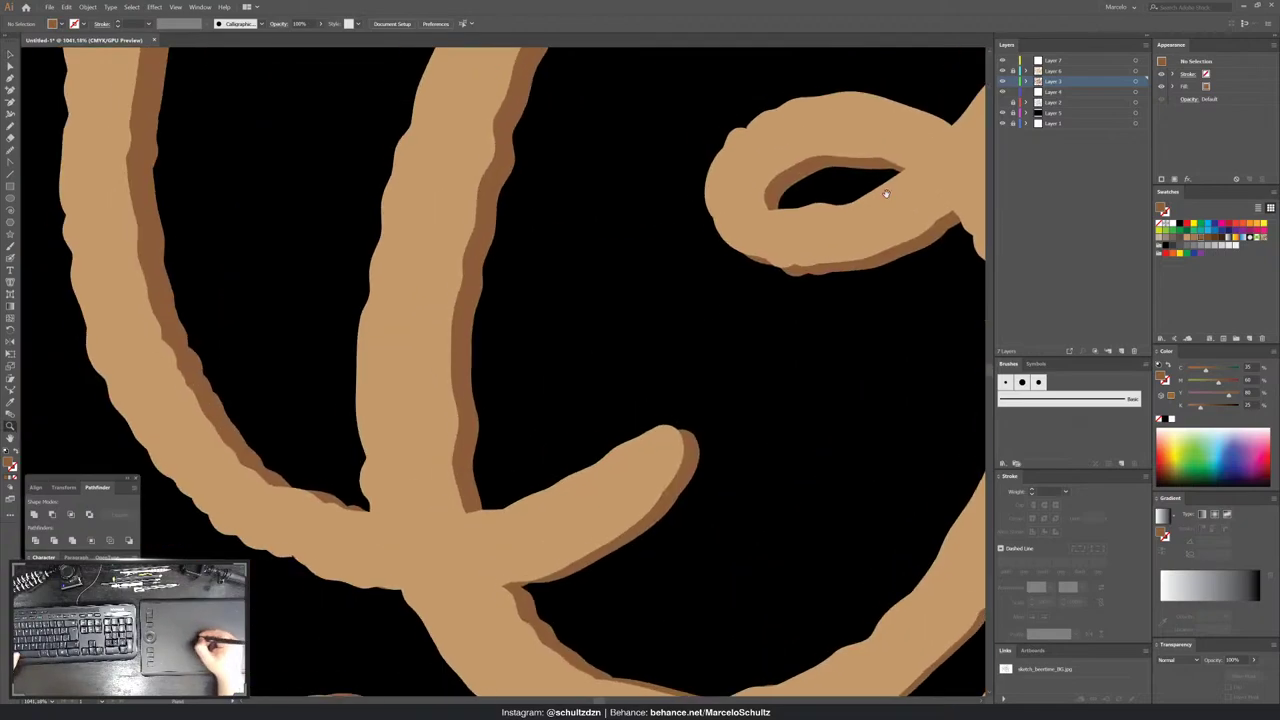
- Drag the compound path from Layer 6 into Layer 7 and deselect
{"action": "left_click", "coordinate": [1026, 71]}
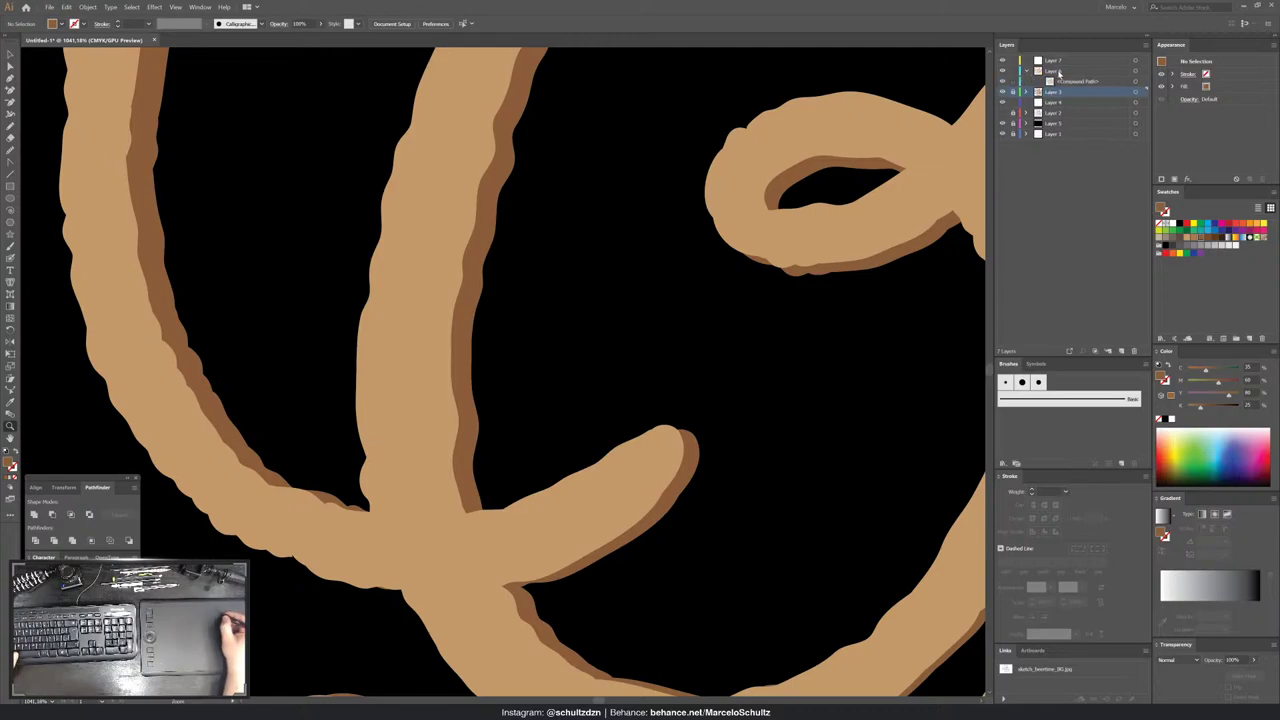
{"action": "left_click", "coordinate": [1140, 72]}
{"action": "left_click_drag", "start_coordinate": [1075, 81], "coordinate": [1060, 62]}
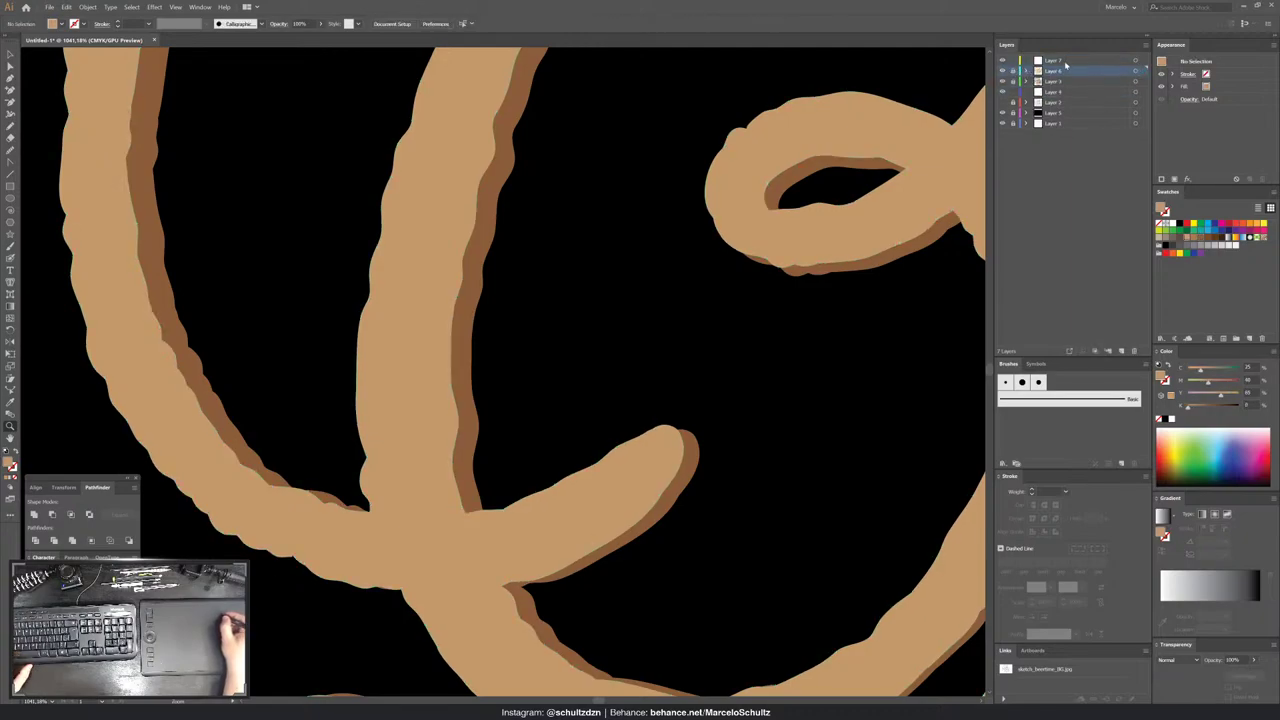
{"action": "left_click", "coordinate": [1025, 62]}
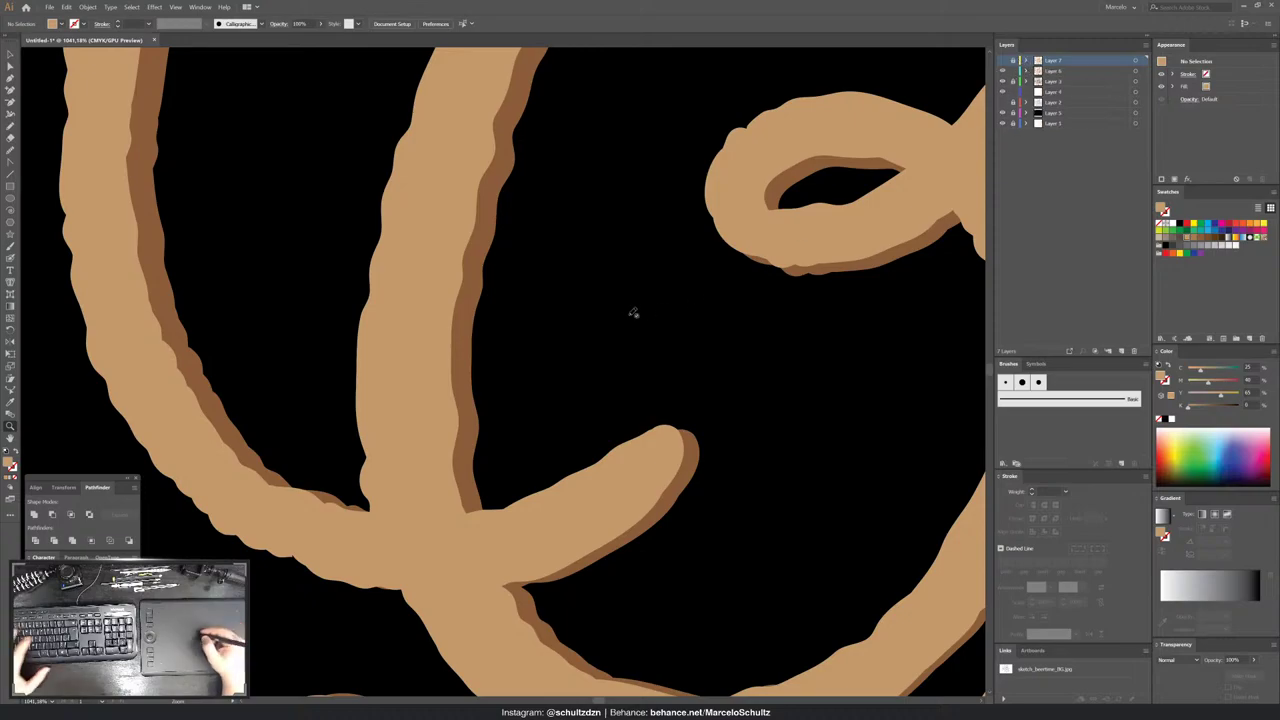
{"action": "left_click", "coordinate": [437, 408]}
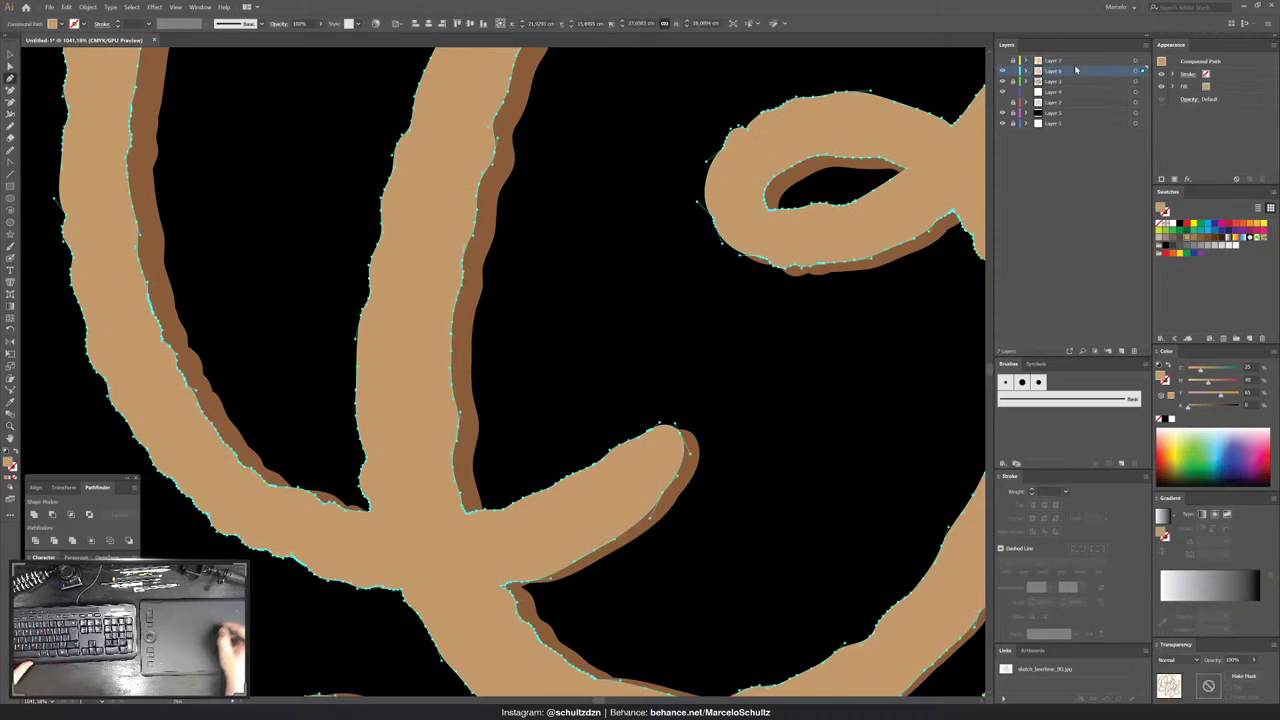
{"action": "left_click", "coordinate": [553, 467]}
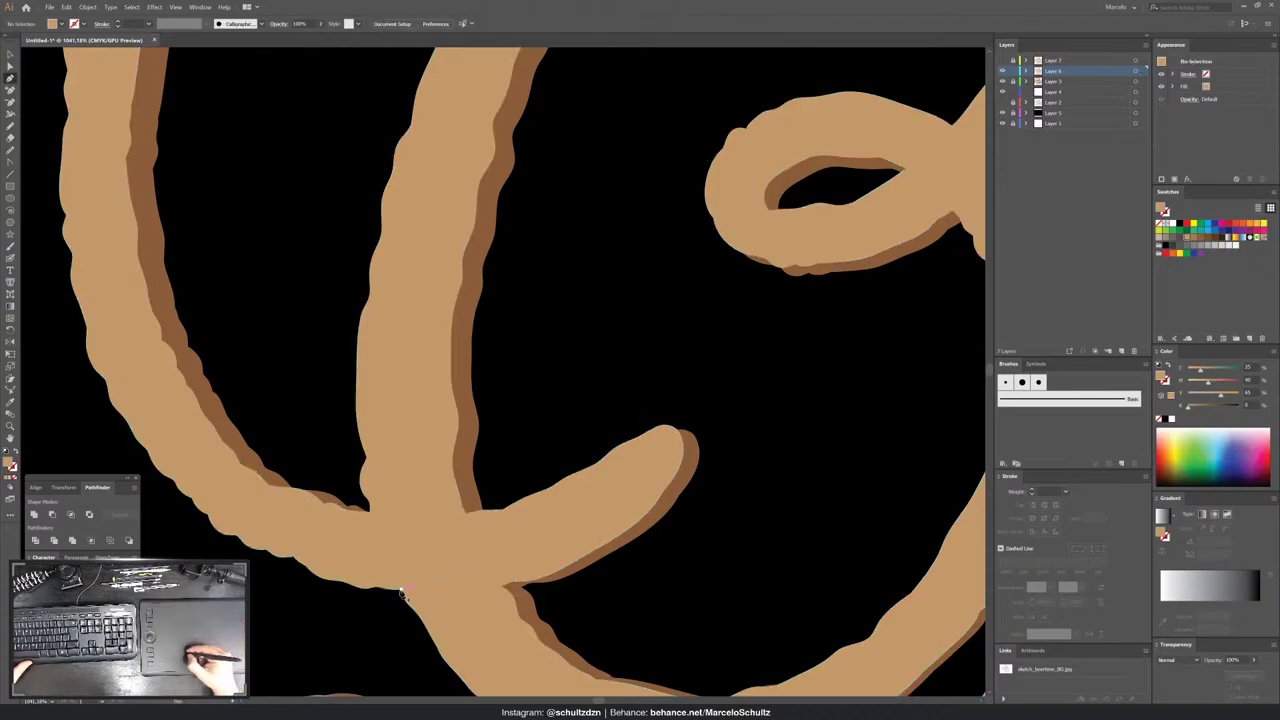
- Pen-draw a patch over the lower crossing notch and unite it with the tan lettering as one compound path
{"action": "left_click", "coordinate": [520, 594]}
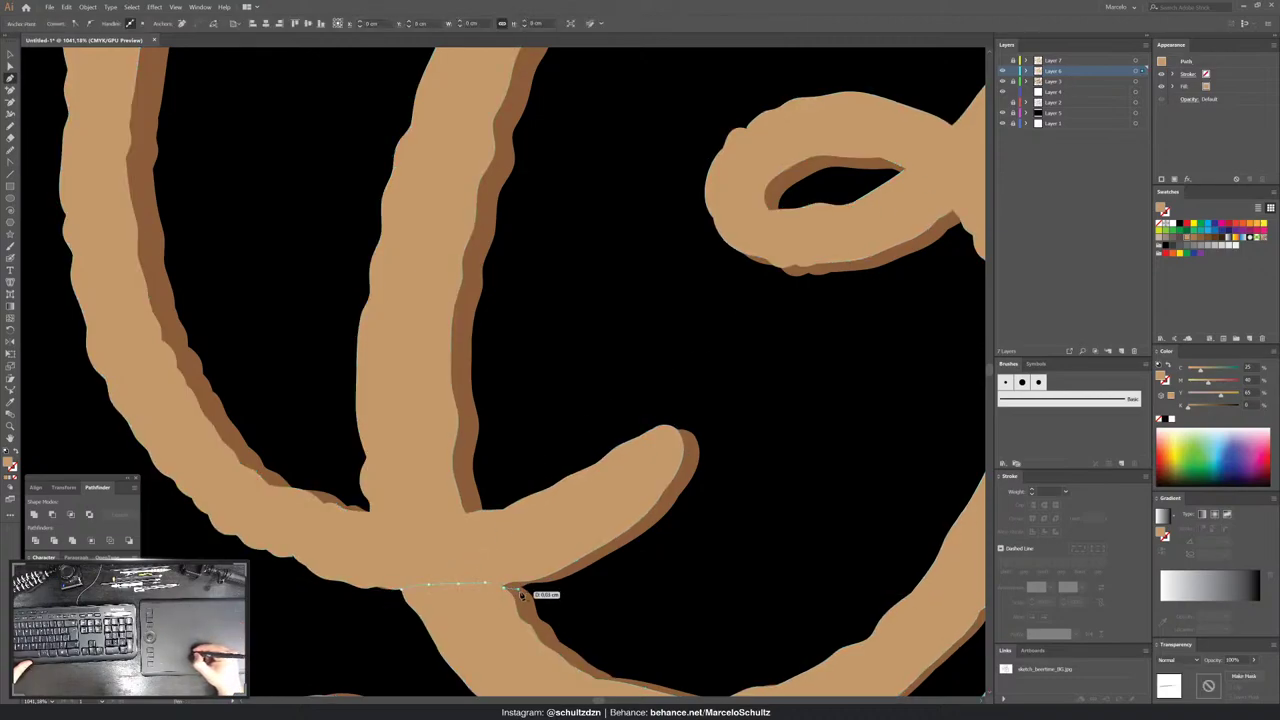
{"action": "left_click", "coordinate": [409, 597]}
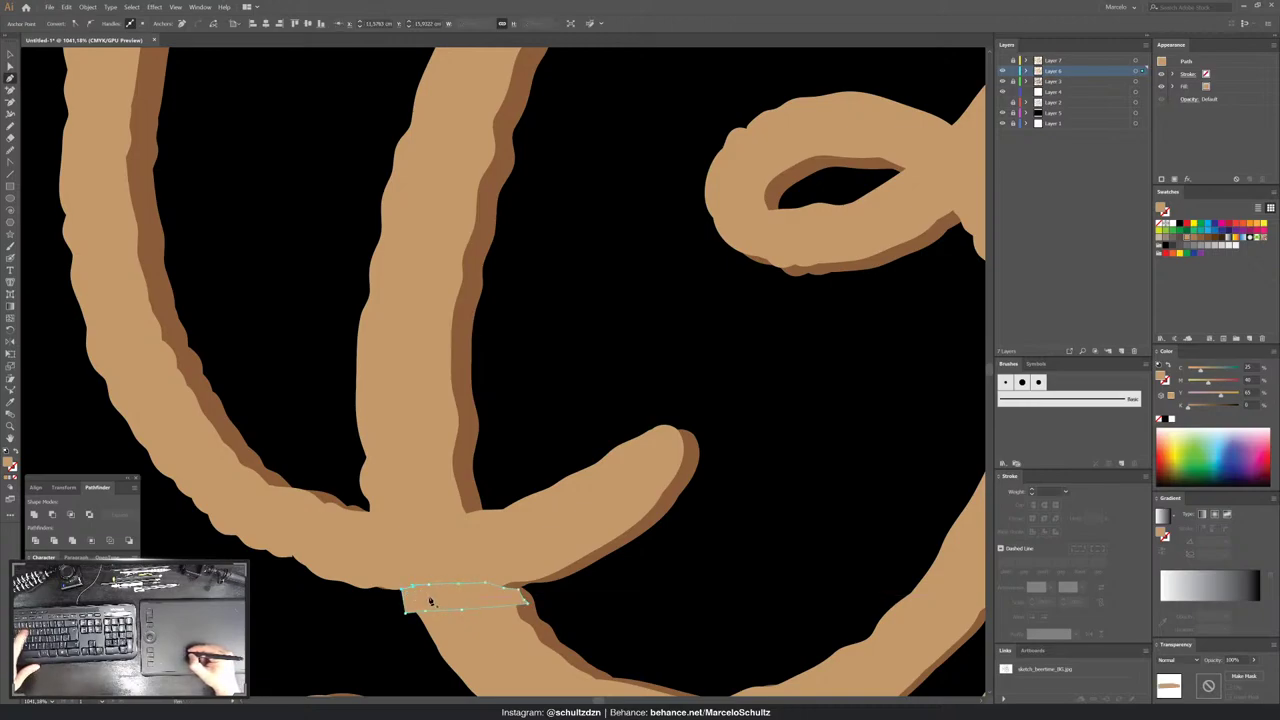
{"action": "left_click", "coordinate": [509, 560], "text": "ctrl"}
{"action": "left_click", "coordinate": [54, 540]}
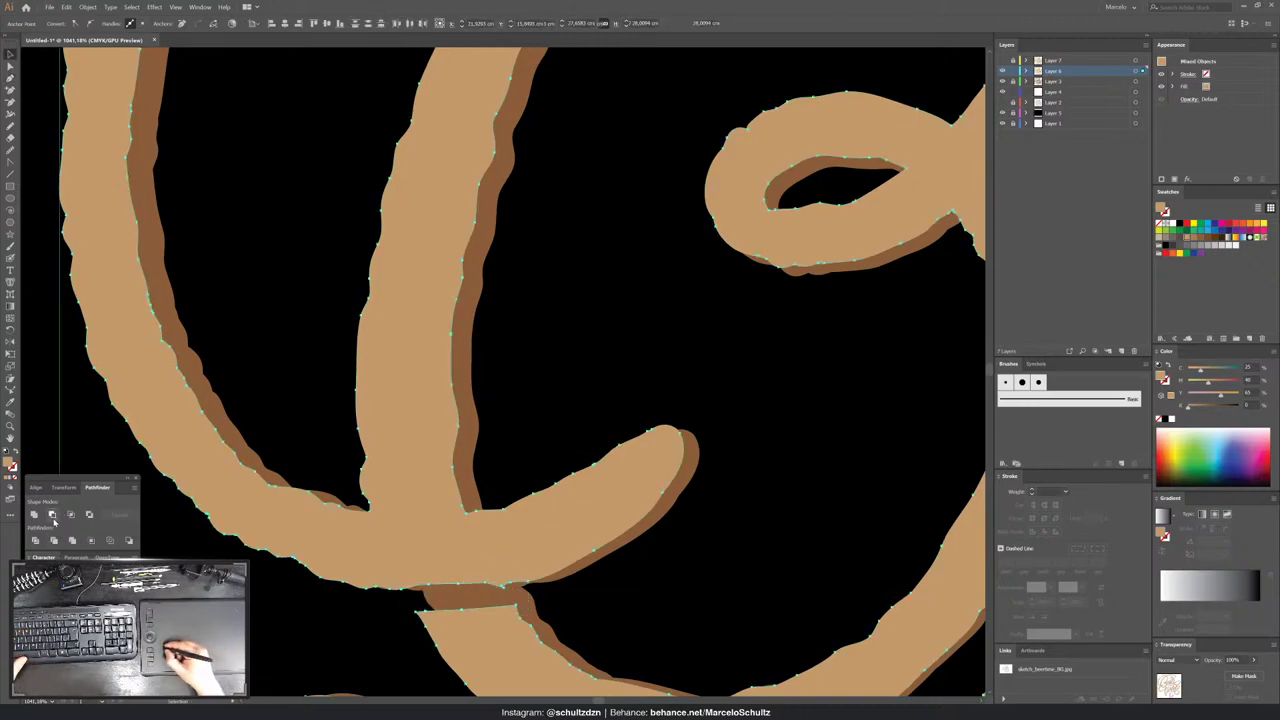
{"action": "left_click", "coordinate": [53, 516]}
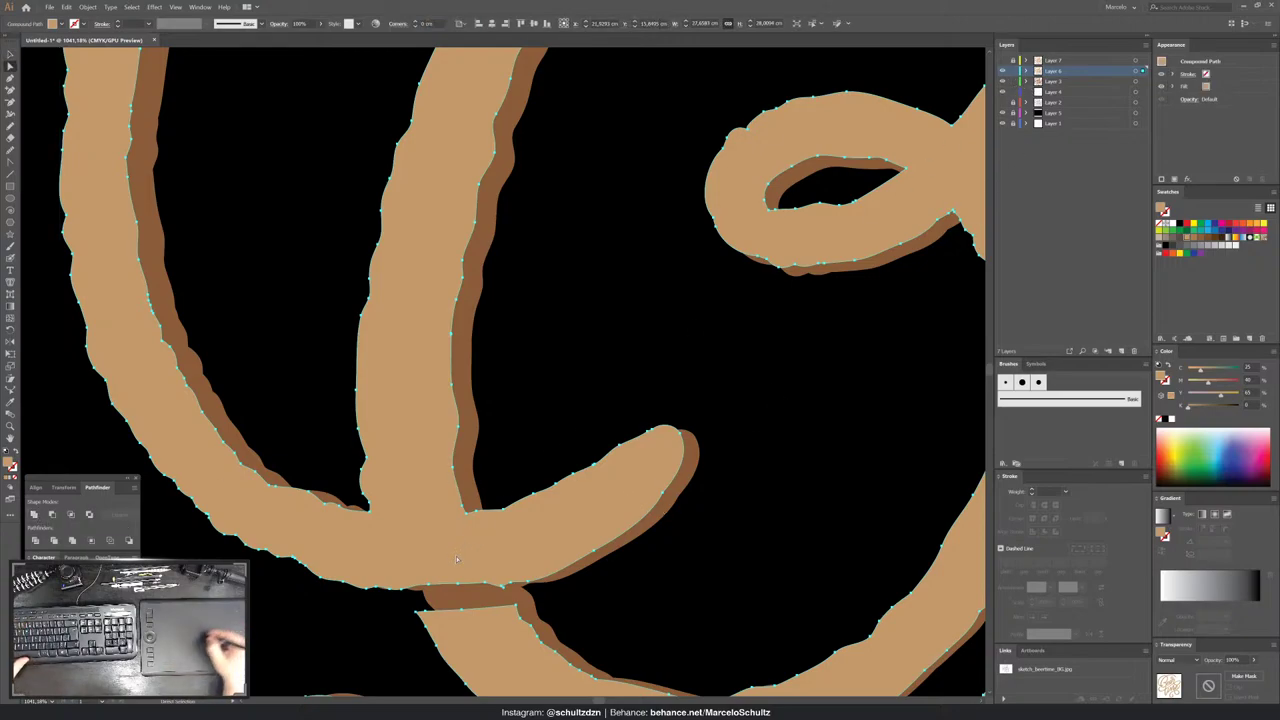
{"action": "key", "text": "a"}
{"action": "left_click", "coordinate": [371, 617]}
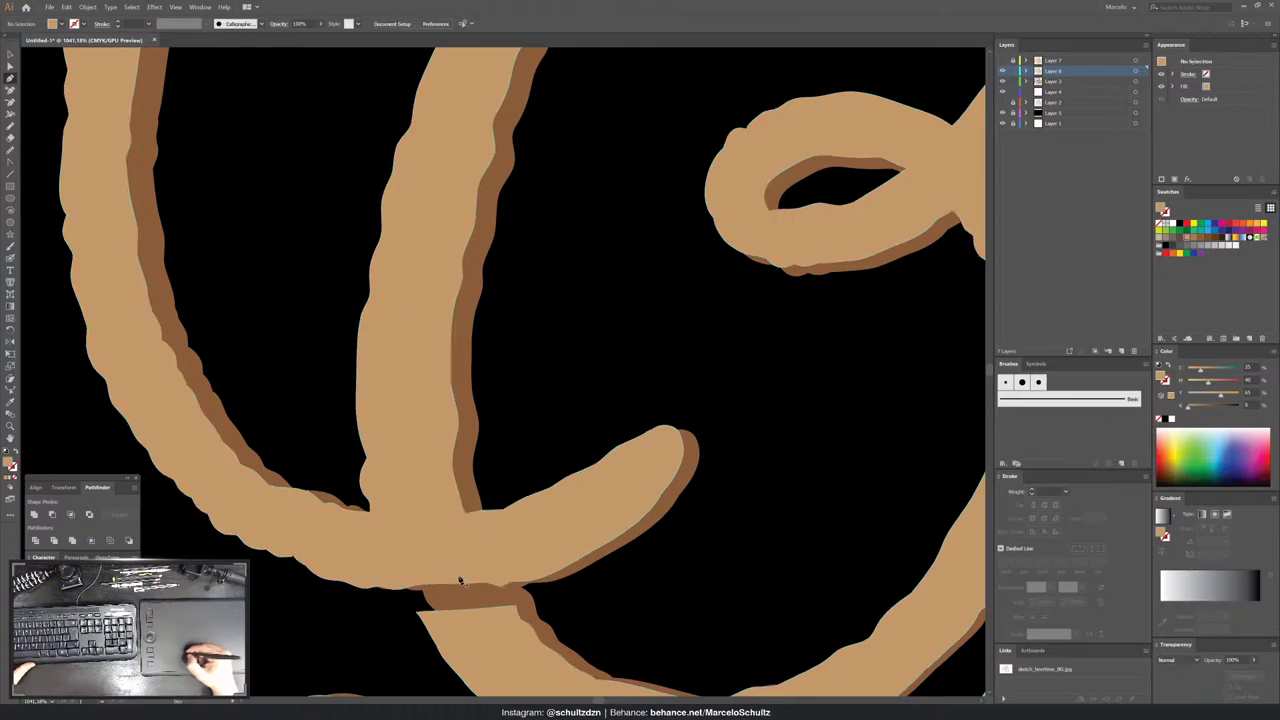
- On Layer 3, draw a matching patch over the brown shadow at the crossing and try uniting it
{"action": "left_click", "coordinate": [447, 588]}
{"action": "left_click", "coordinate": [411, 598]}
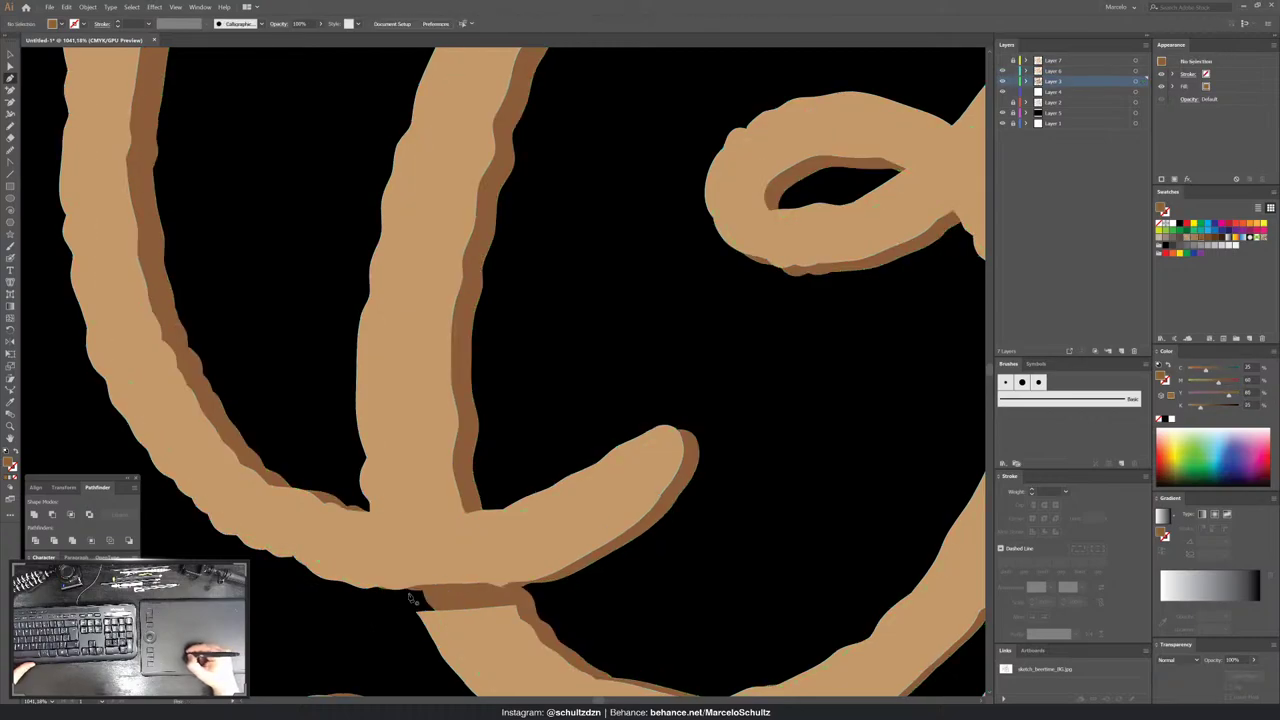
{"action": "left_click_drag", "start_coordinate": [407, 593], "coordinate": [420, 617]}
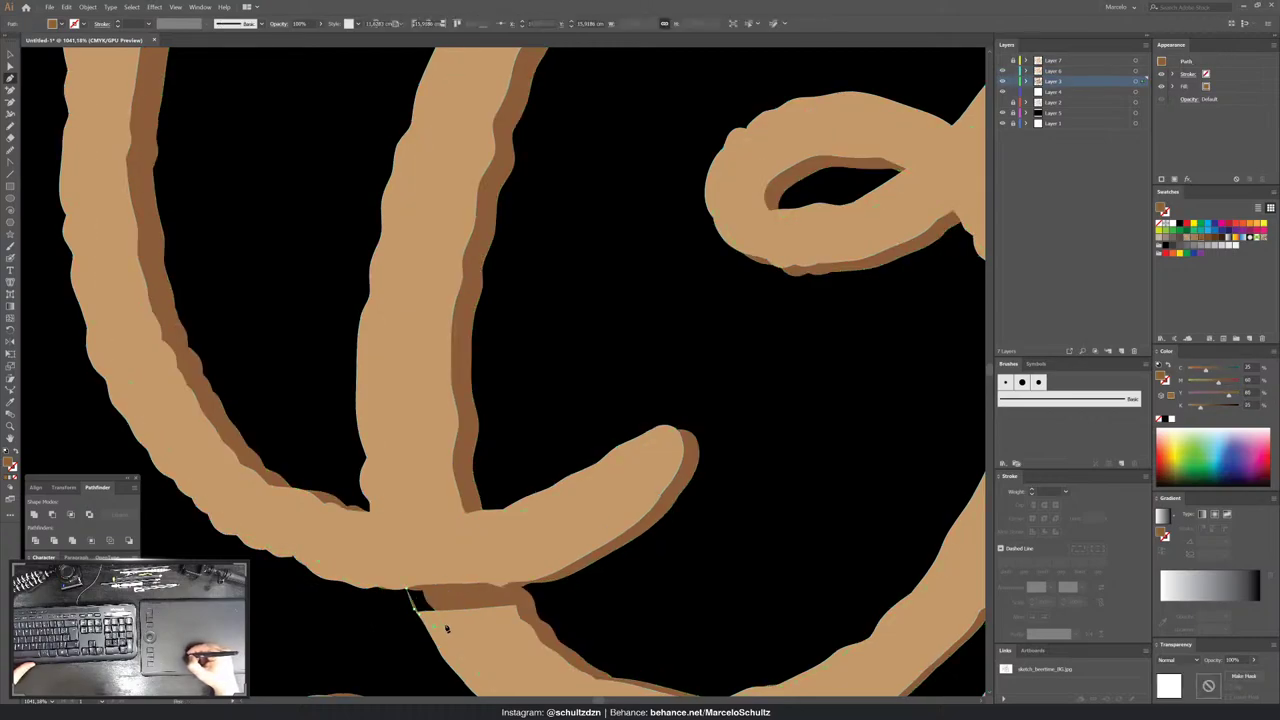
{"action": "left_click", "coordinate": [443, 599]}
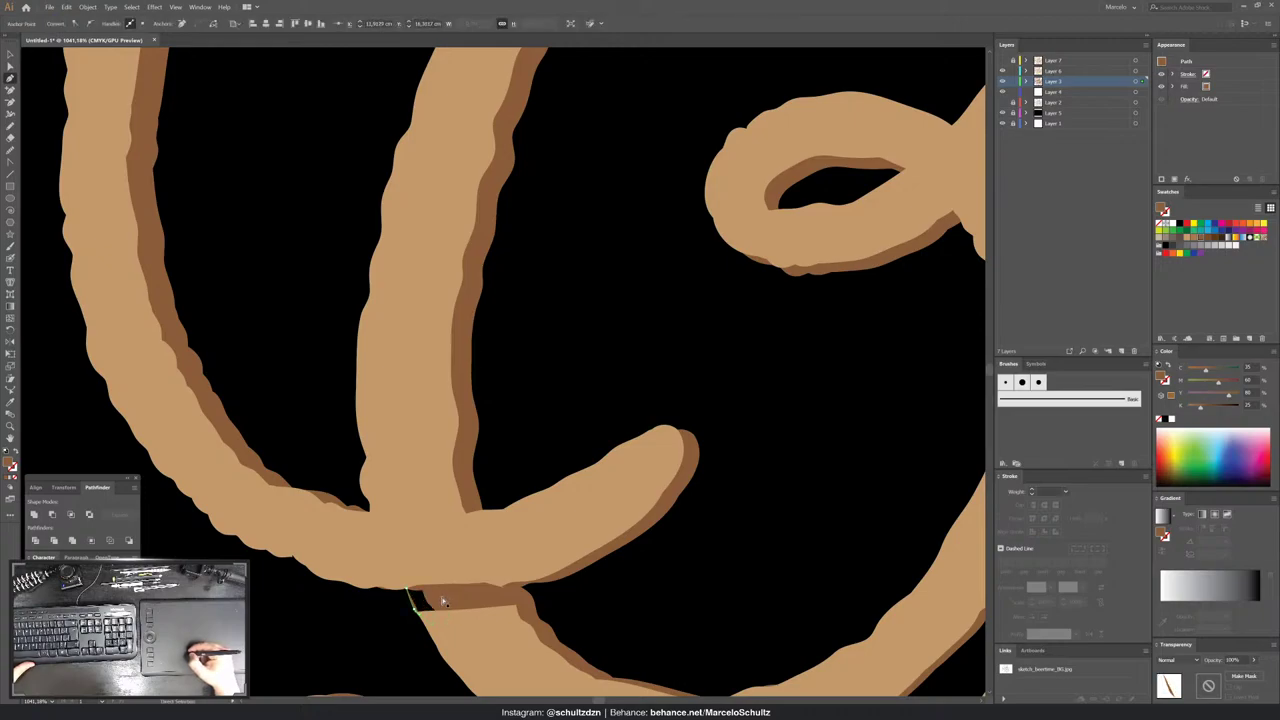
{"action": "key", "text": "ctrl+shift+a"}
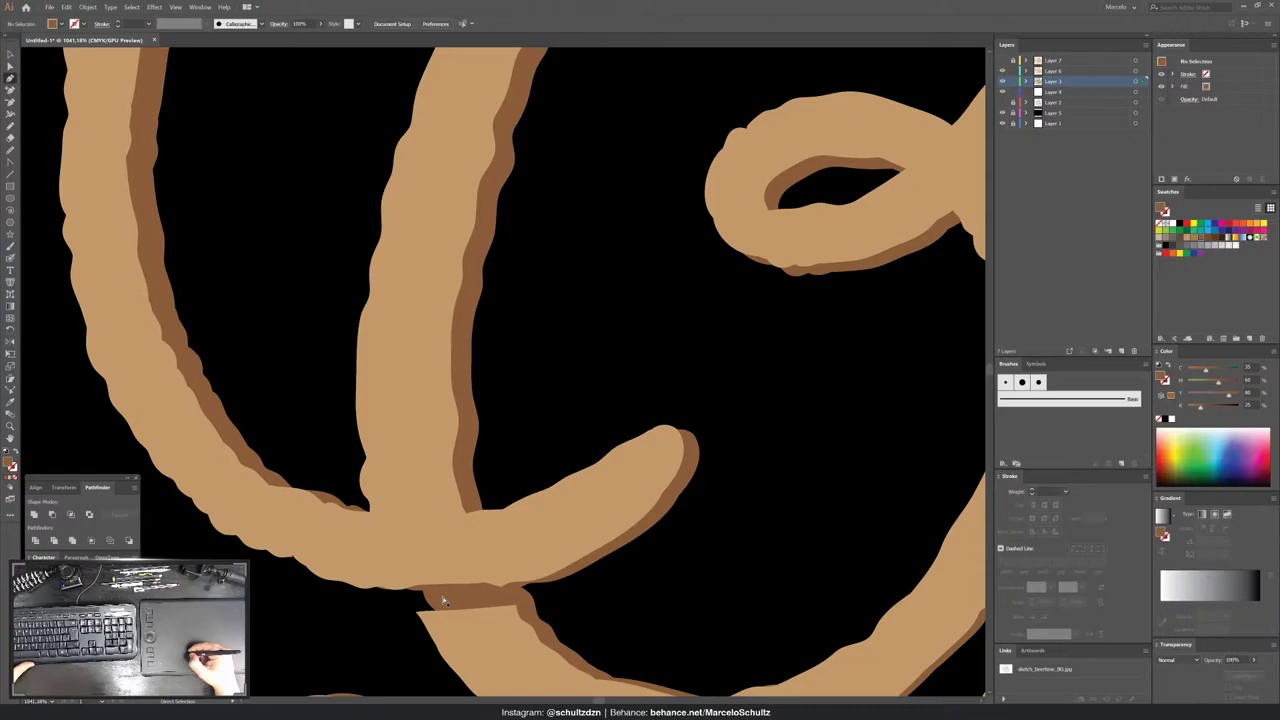
{"action": "key", "text": "ctrl+a"}
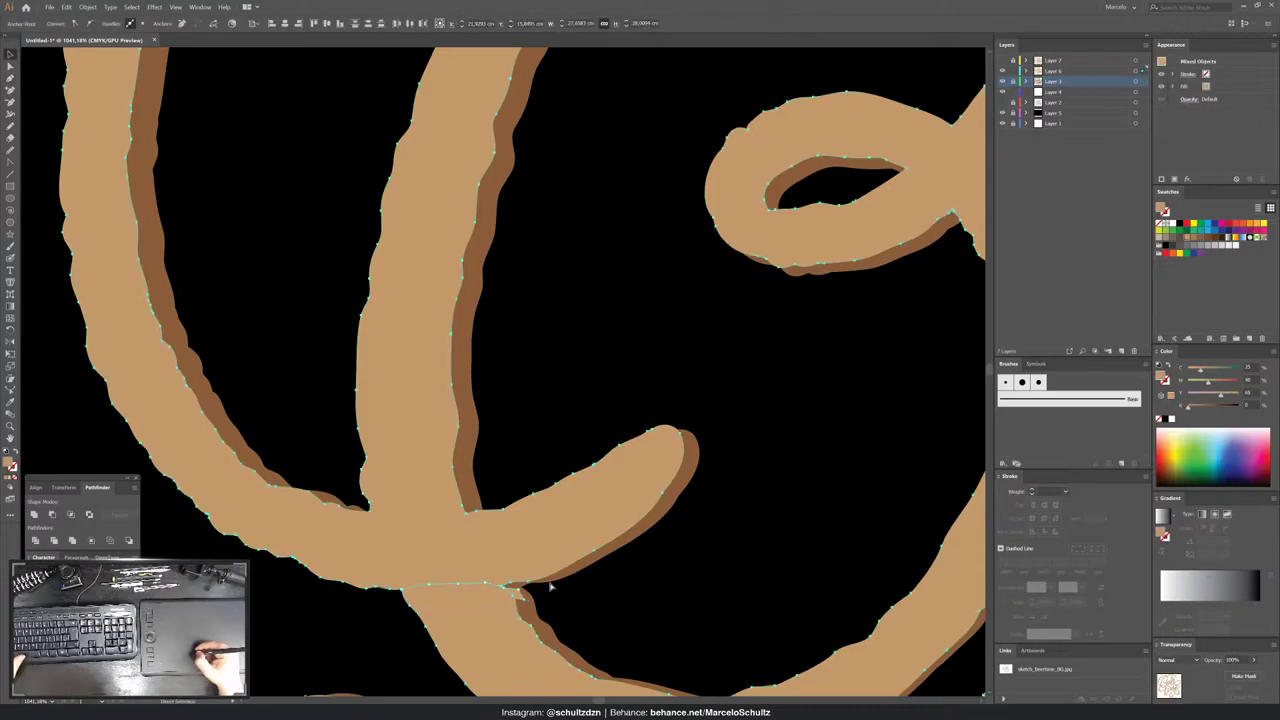
{"action": "left_click", "coordinate": [1193, 224]}
{"action": "key", "text": "ctrl+z"}
{"action": "key", "text": "ctrl+shift+a"}
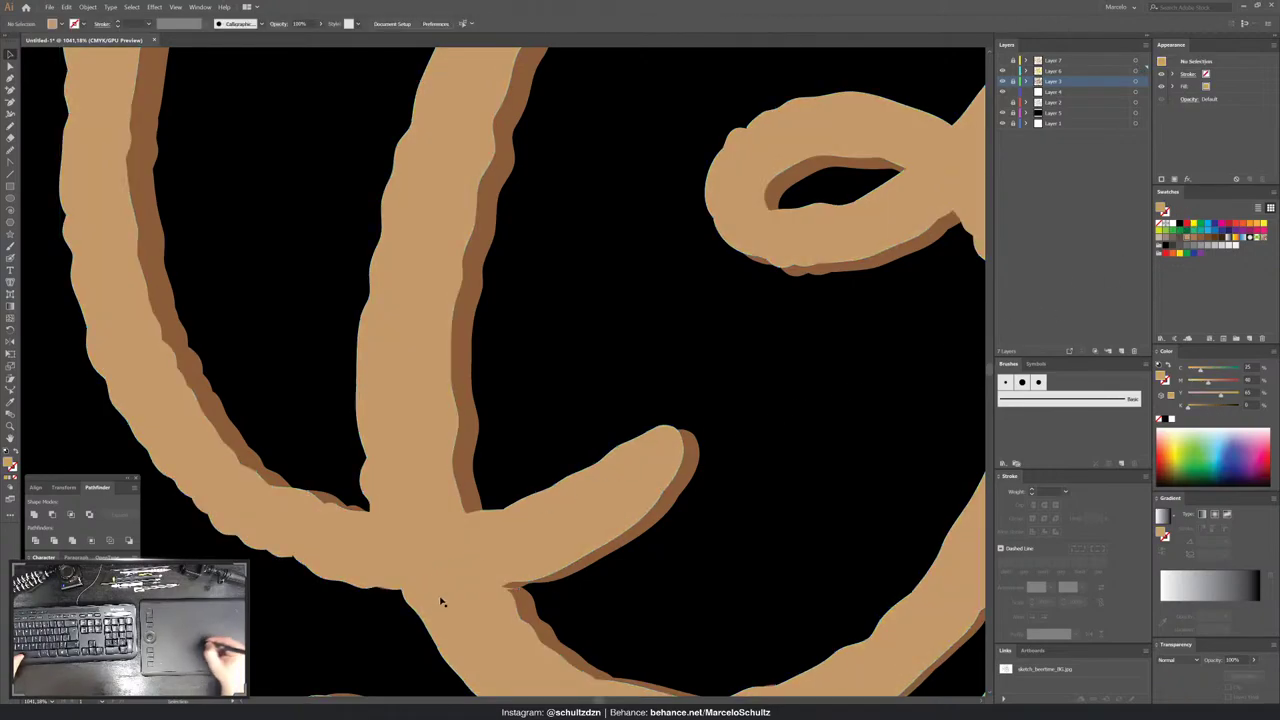
{"action": "left_click", "coordinate": [450, 592]}
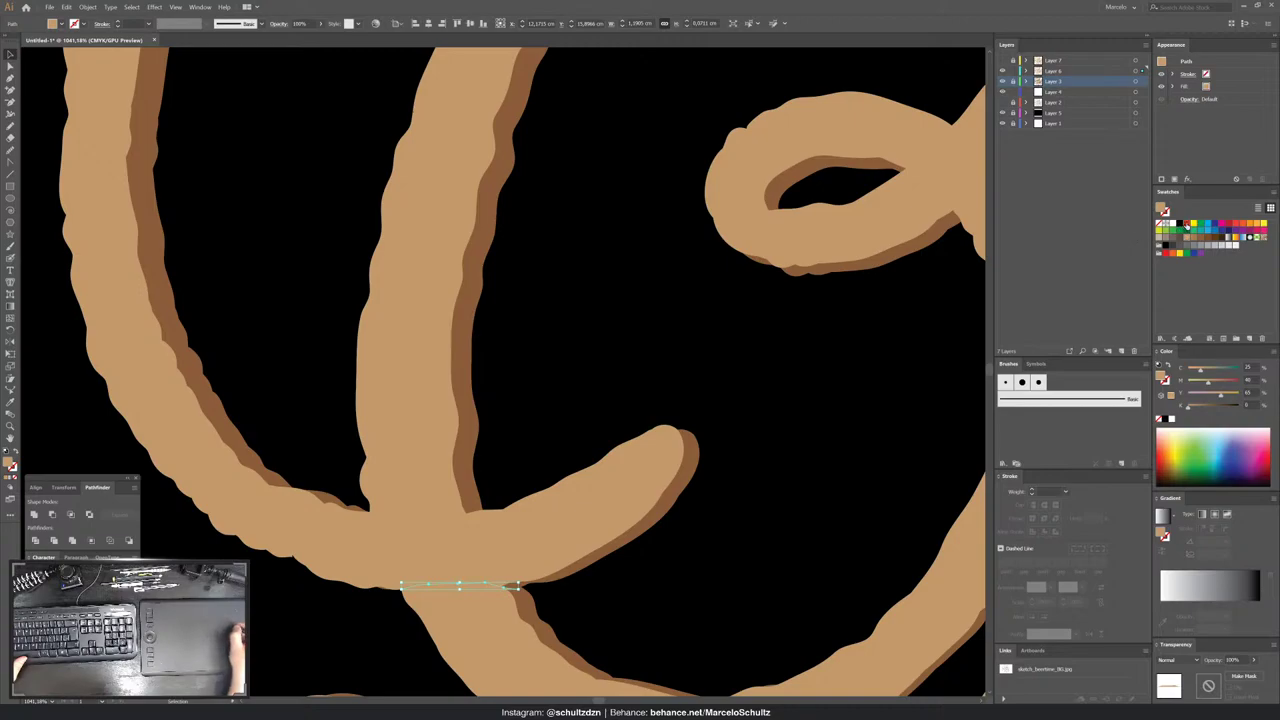
- Draw a green sliver at the second branch junction and unite it with the tan lettering
{"action": "scroll", "coordinate": [463, 480], "scroll_direction": "up", "scroll_amount": 4}
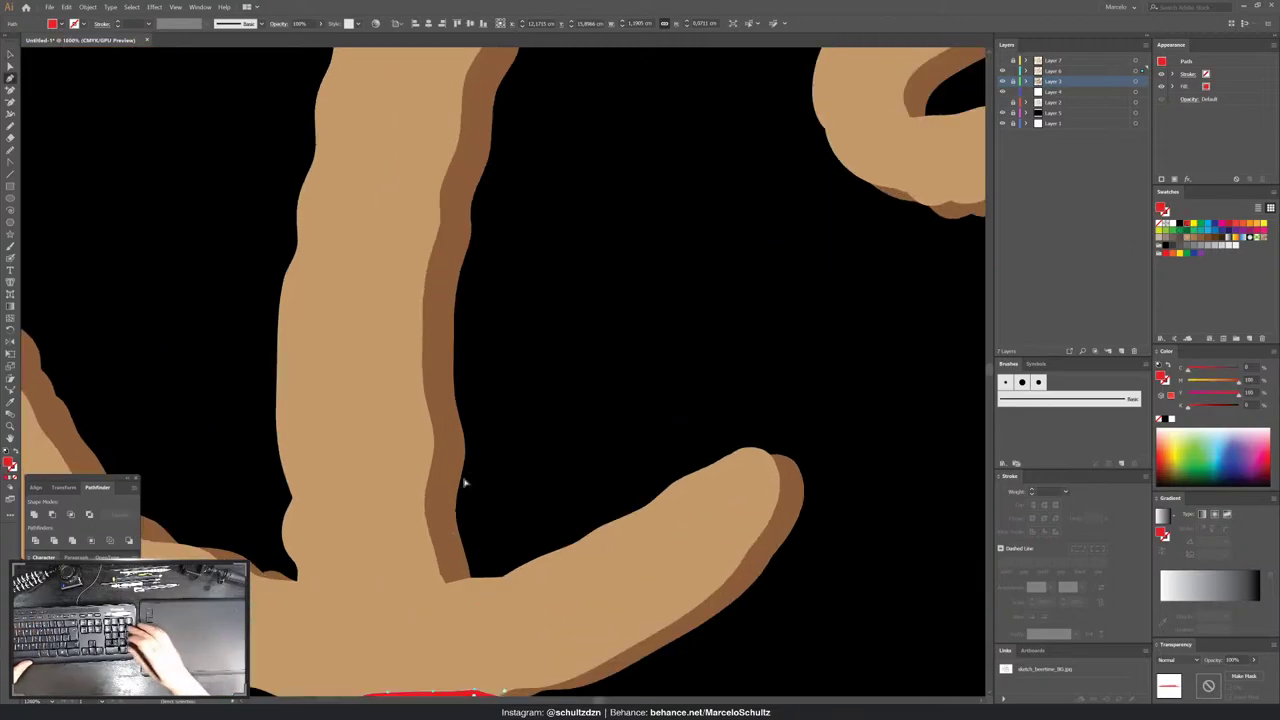
{"action": "scroll", "coordinate": [558, 413], "scroll_direction": "up", "scroll_amount": 5}
{"action": "left_click", "coordinate": [740, 365]}
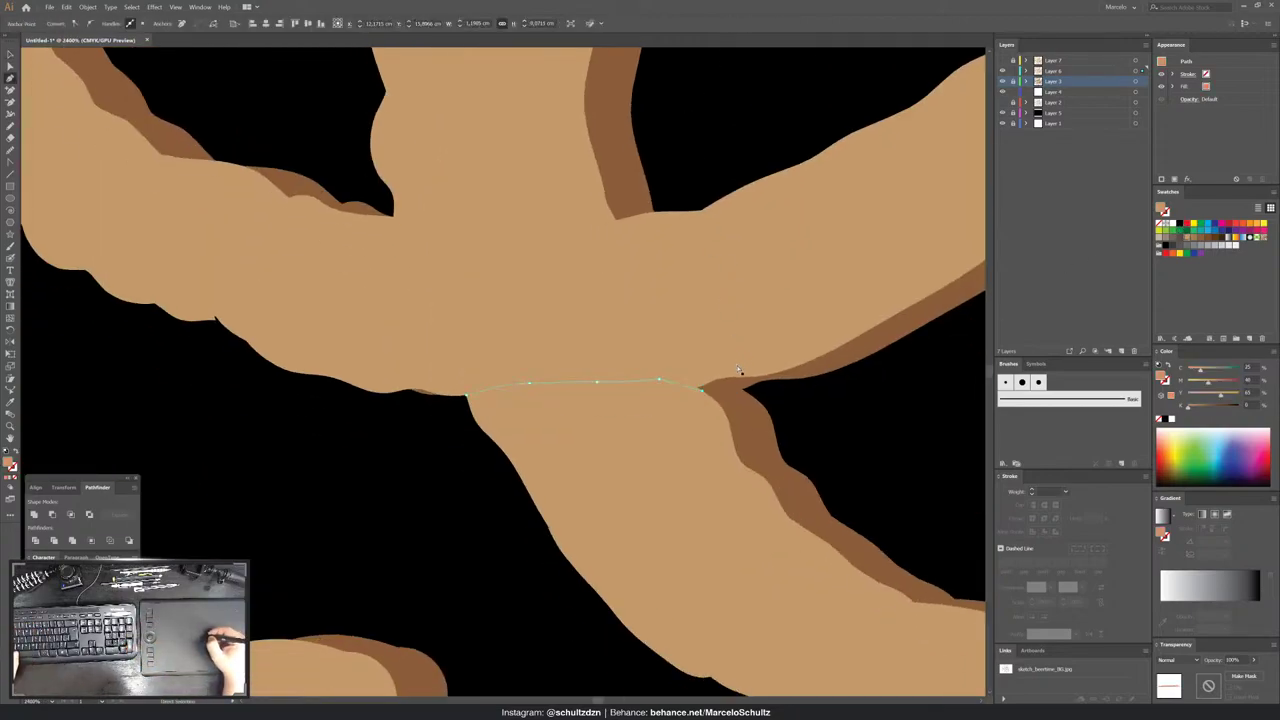
{"action": "left_click", "coordinate": [1201, 225]}
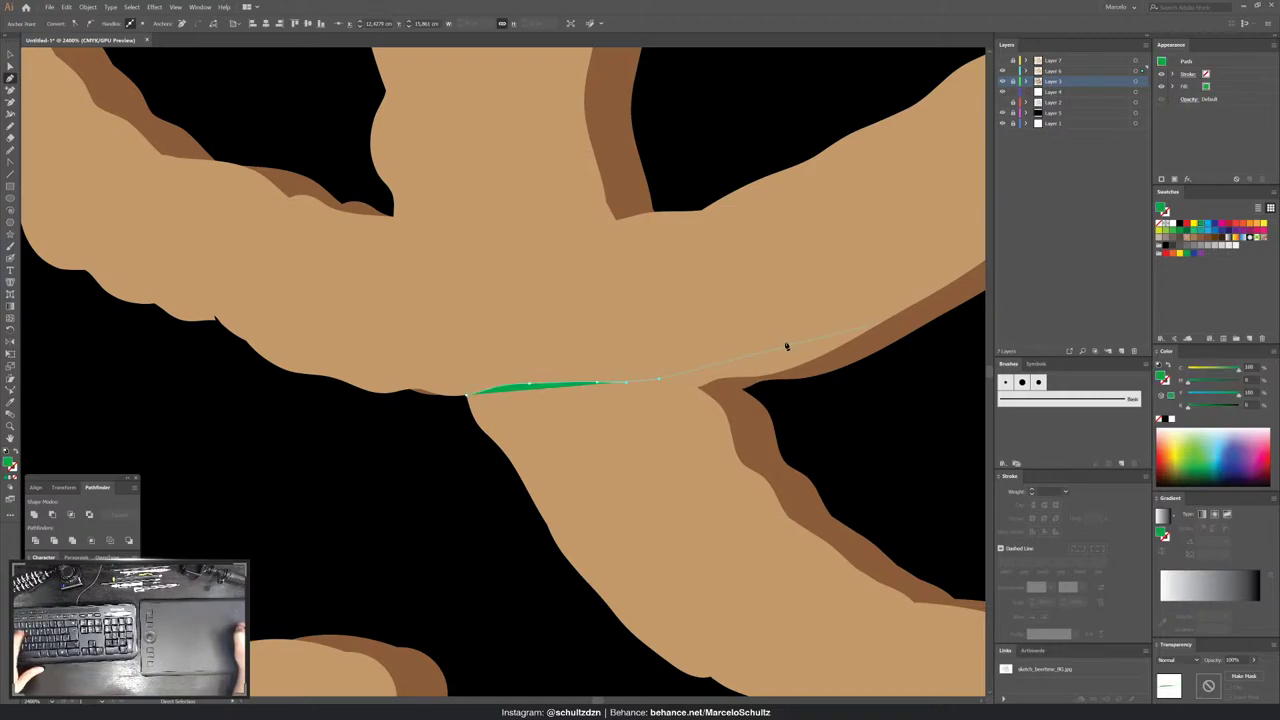
{"action": "left_click", "coordinate": [705, 385]}
{"action": "left_click", "coordinate": [657, 399]}
{"action": "left_click", "coordinate": [589, 398]}
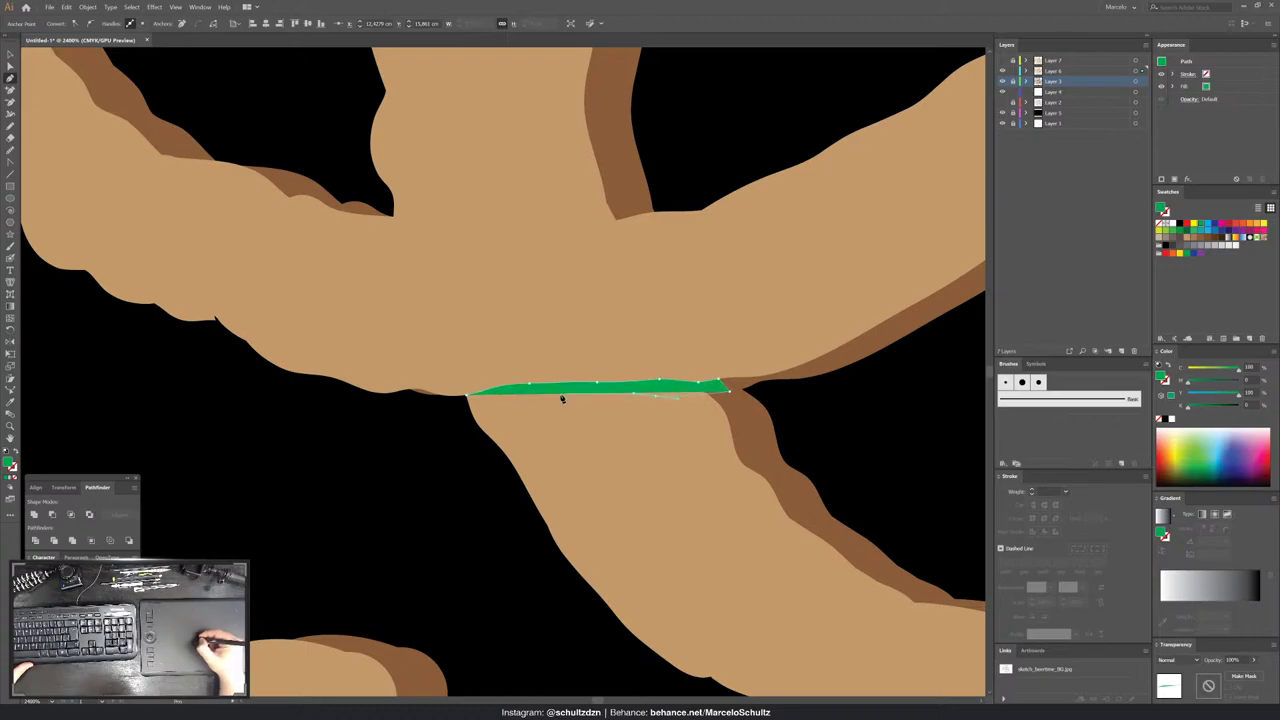
{"action": "left_click", "coordinate": [469, 397]}
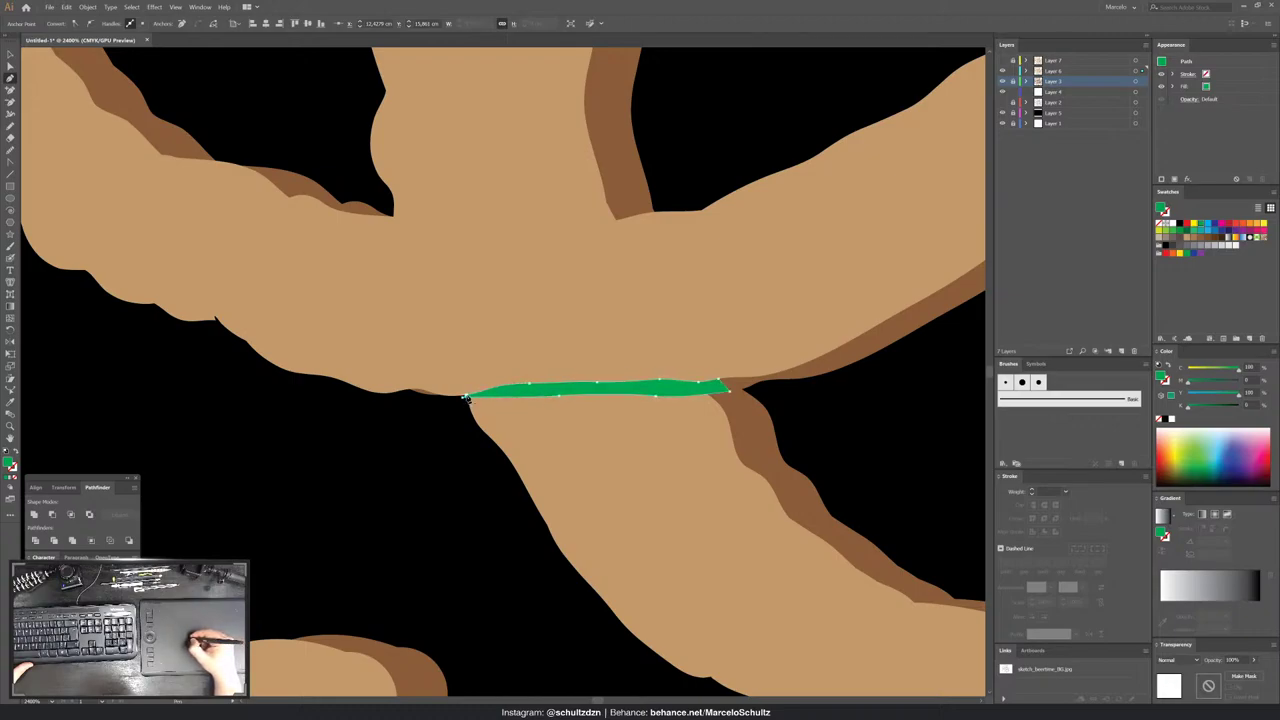
{"action": "key", "text": "v"}
{"action": "left_click", "coordinate": [703, 423], "text": "shift"}
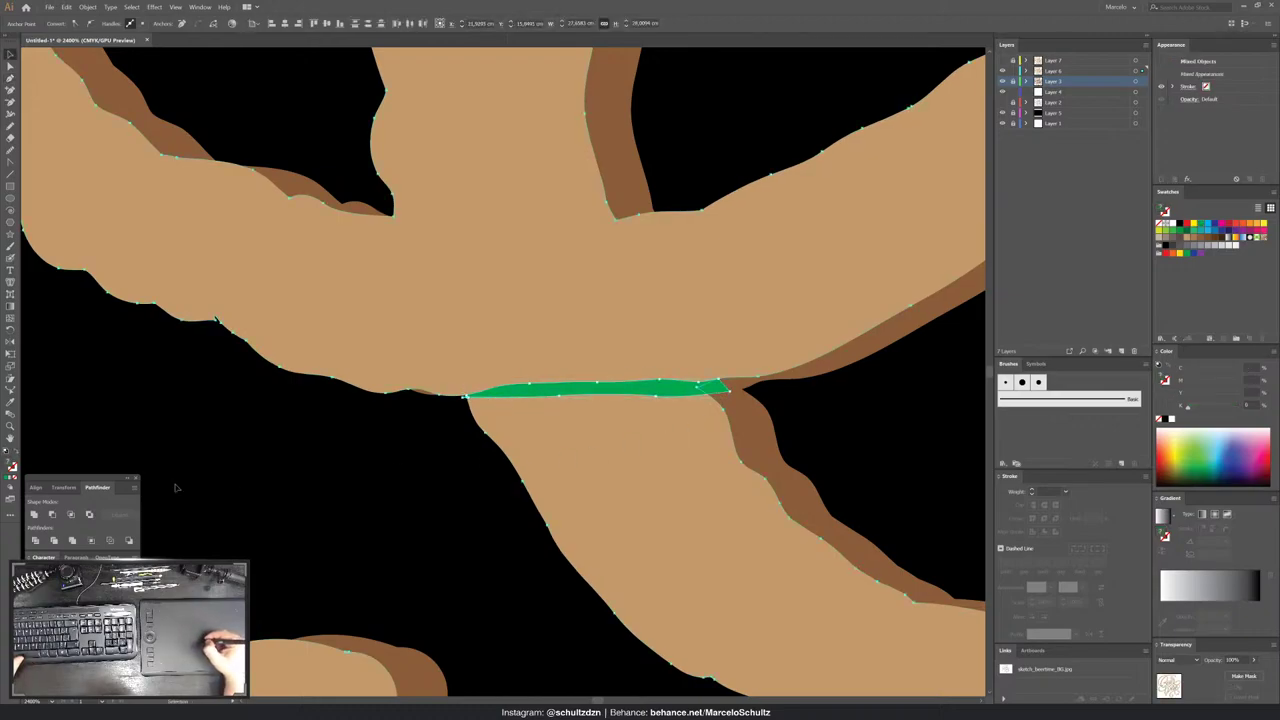
{"action": "left_click", "coordinate": [52, 515]}
{"action": "left_click", "coordinate": [478, 402]}
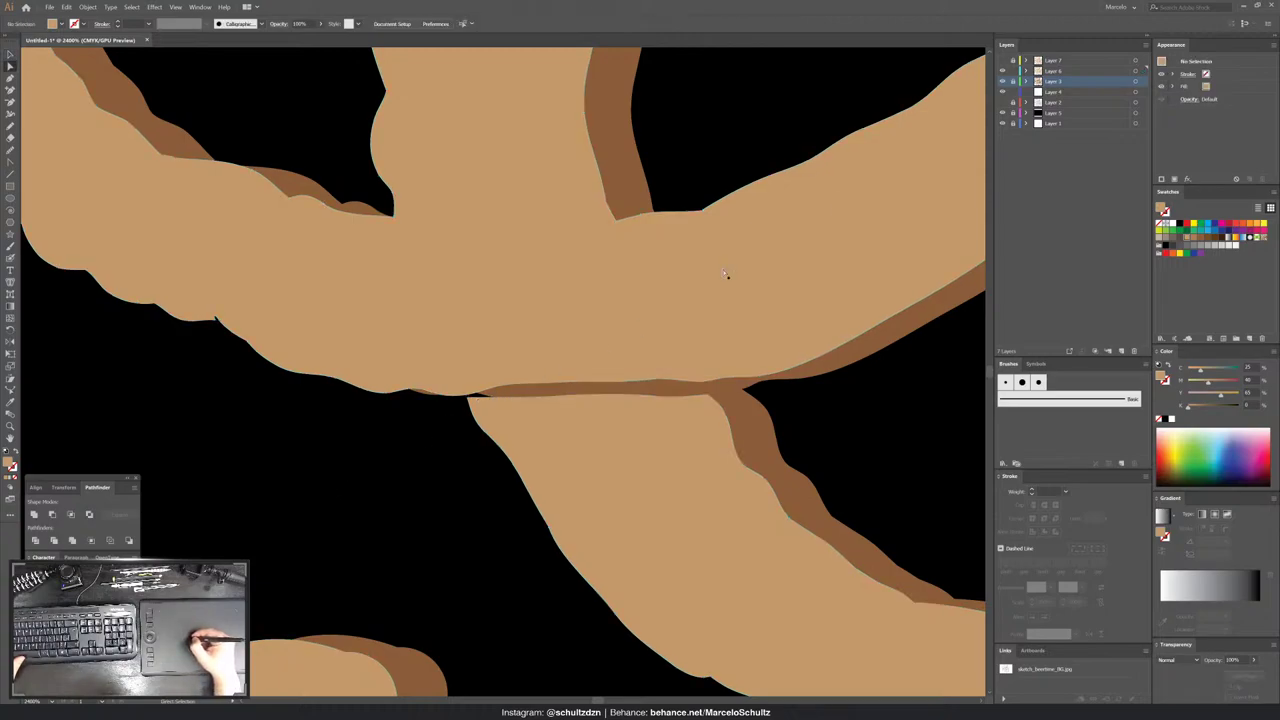
- Zoom into the stroke junction and delete the anchor causing the bump in the shadow edge
{"action": "left_click", "coordinate": [618, 362]}
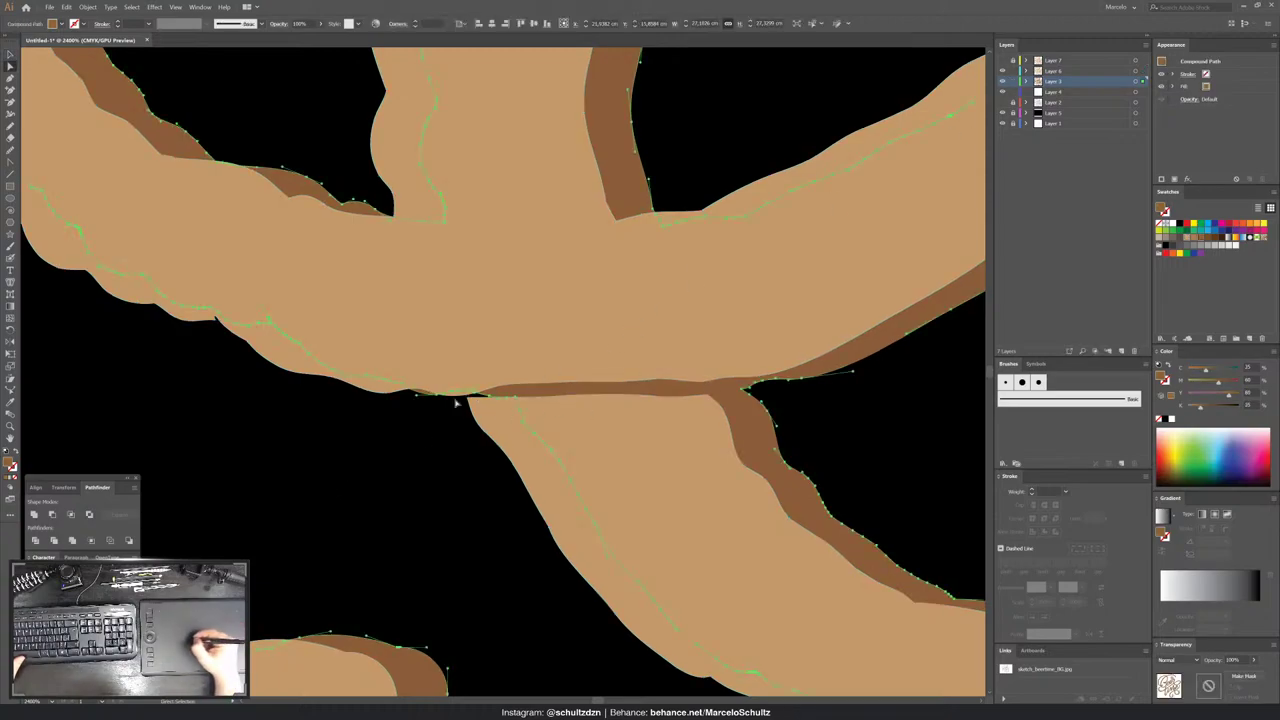
{"action": "left_click", "coordinate": [497, 402]}
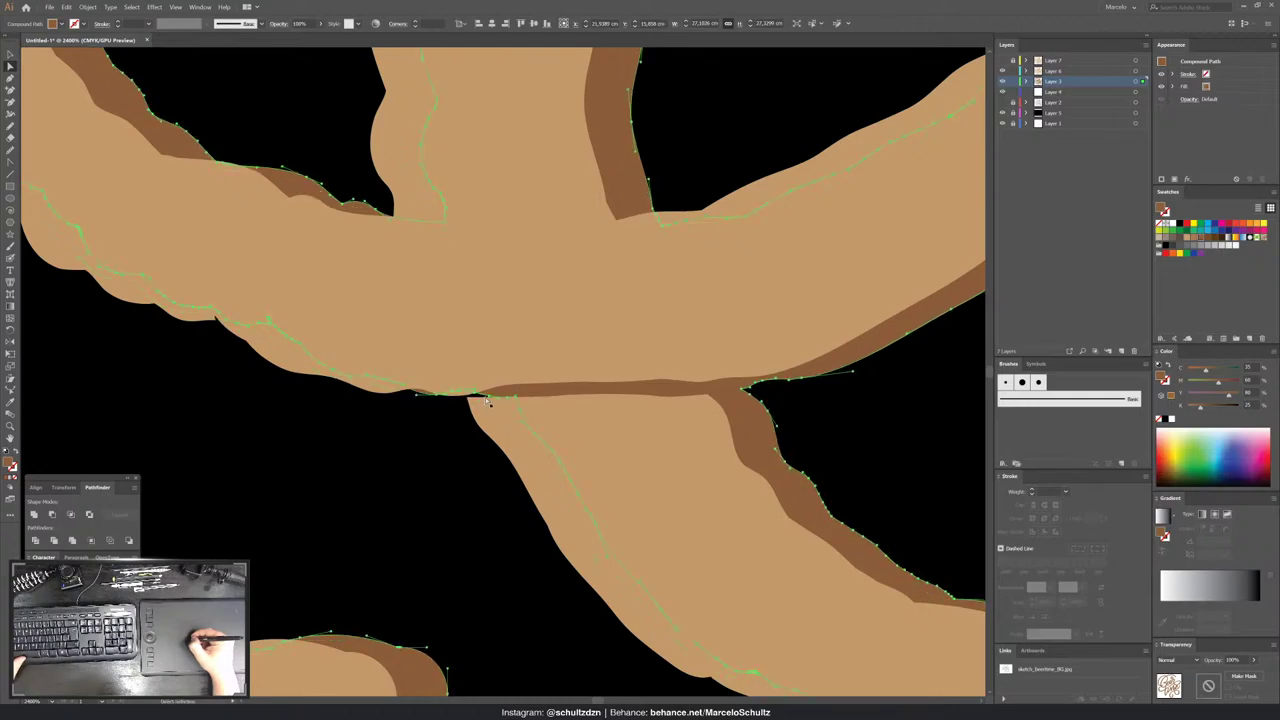
{"action": "left_click", "coordinate": [490, 398]}
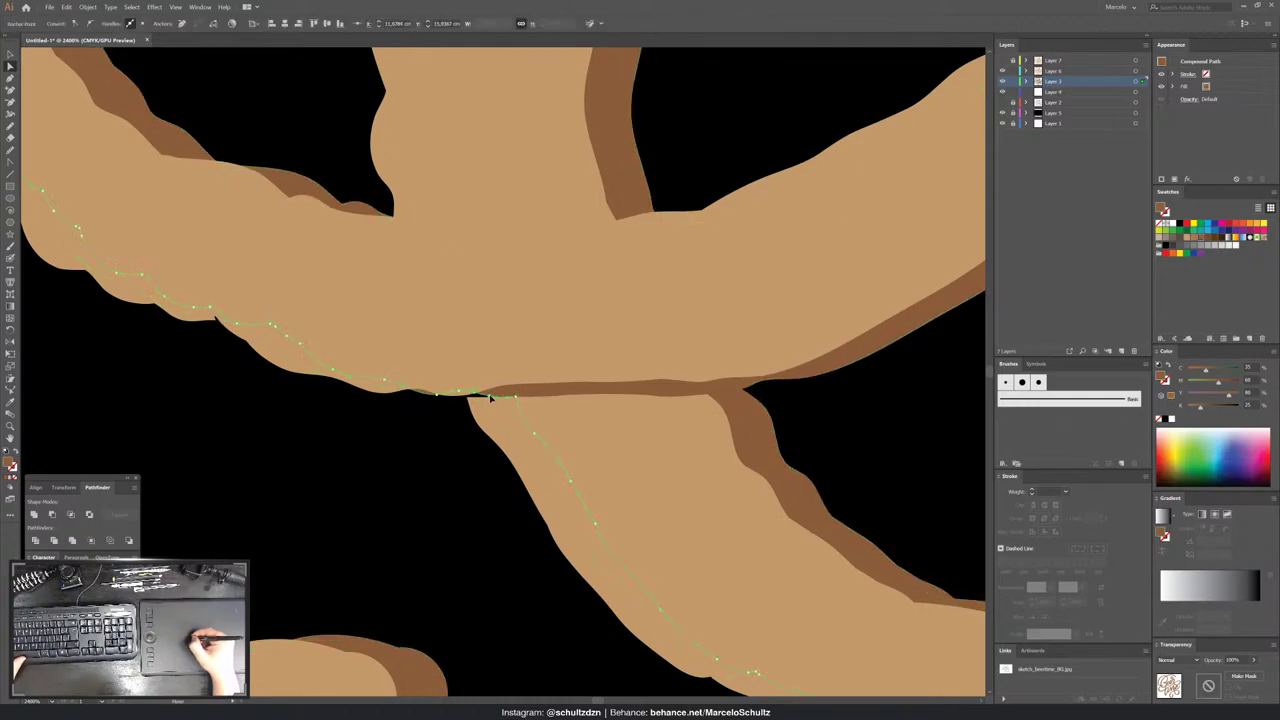
{"action": "left_click", "coordinate": [451, 423]}
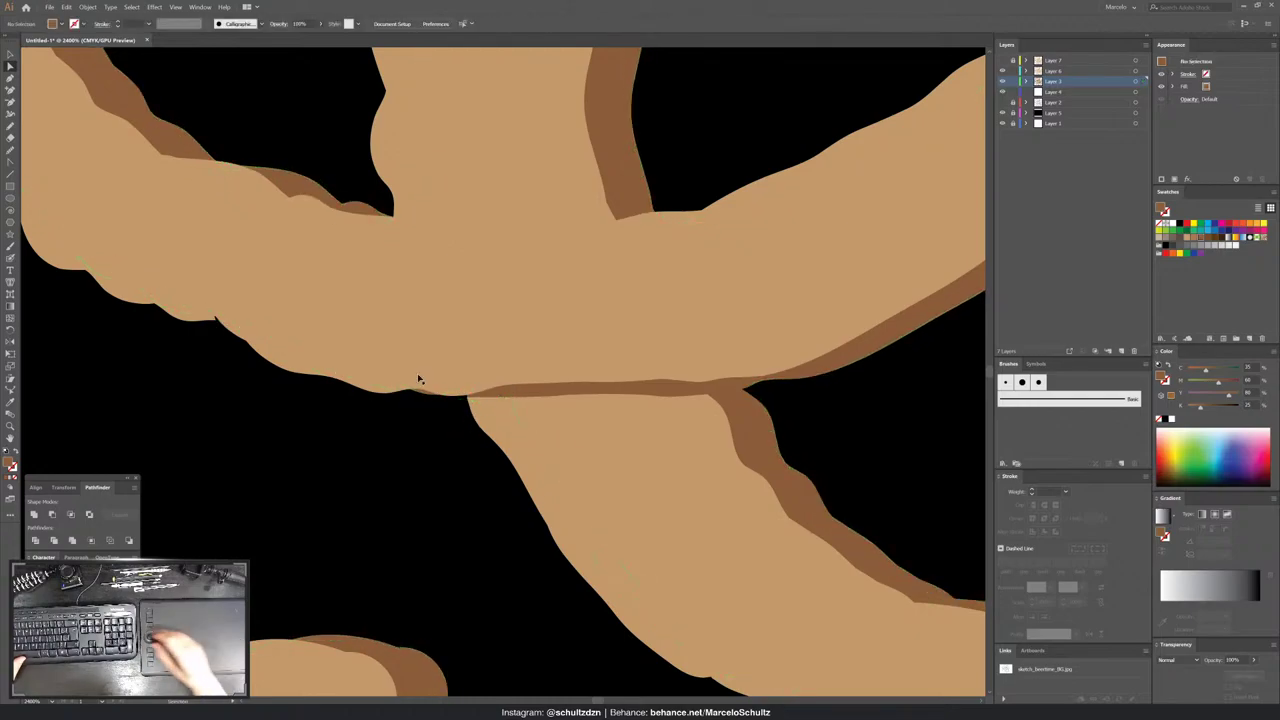
{"action": "key", "text": "ctrl+minus"}
{"action": "key", "text": "ctrl+minus"}
{"action": "key", "text": "ctrl+minus"}
{"action": "key", "text": "ctrl+minus"}
{"action": "key", "text": "ctrl+minus"}
{"action": "key", "text": "ctrl+minus"}
{"action": "key", "text": "ctrl+plus"}
{"action": "key", "text": "ctrl+plus"}
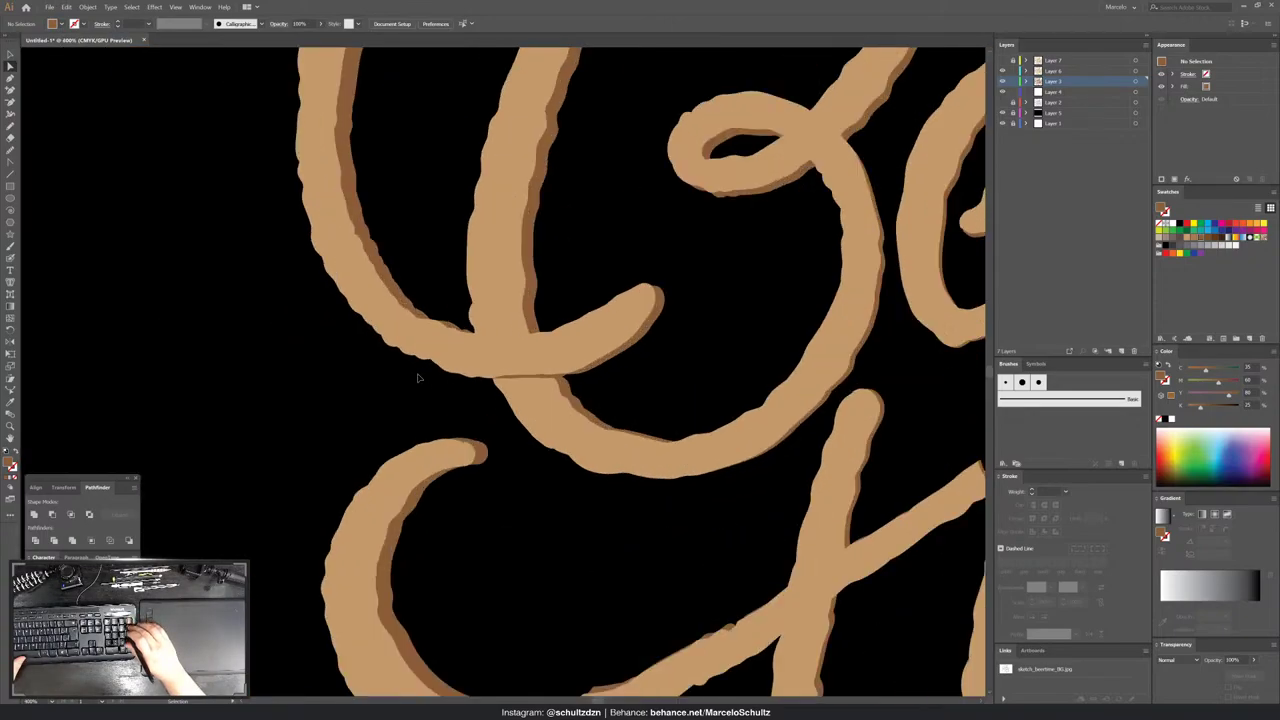
{"action": "key", "text": "ctrl+plus"}
{"action": "key", "text": "ctrl+plus"}
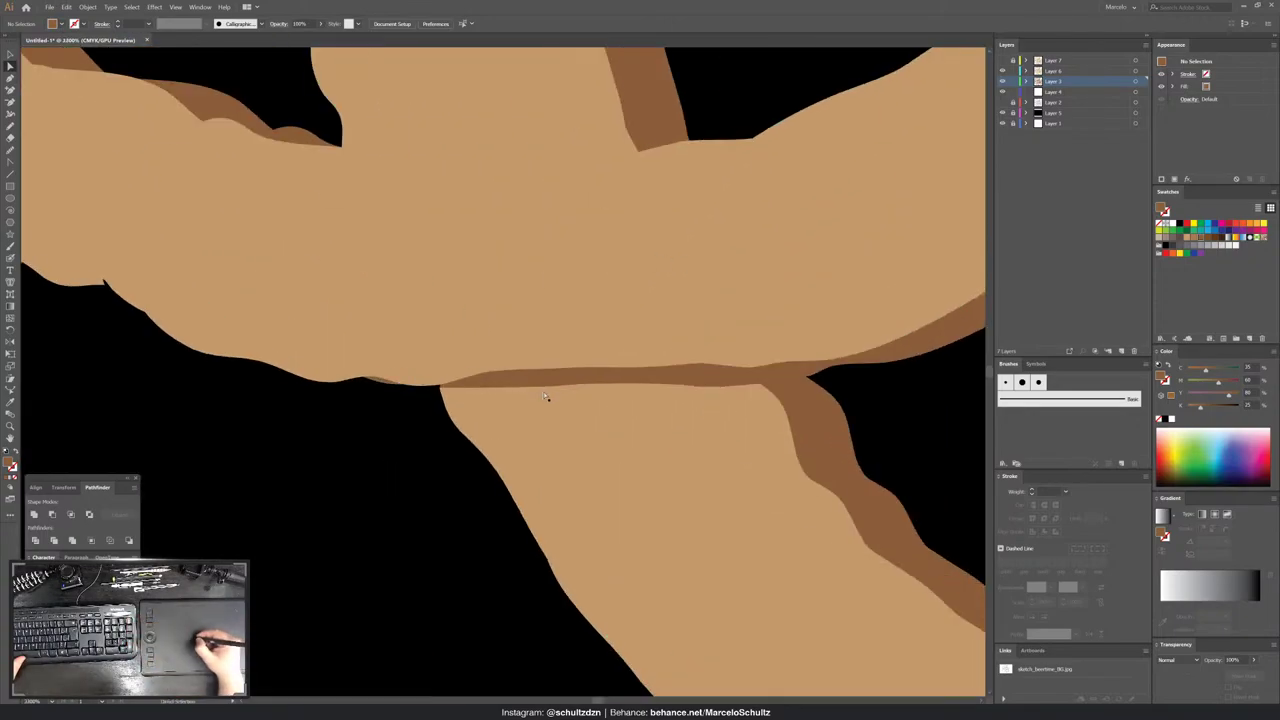
{"action": "left_click", "coordinate": [548, 390]}
{"action": "key", "text": "a"}
{"action": "left_click", "coordinate": [546, 390]}
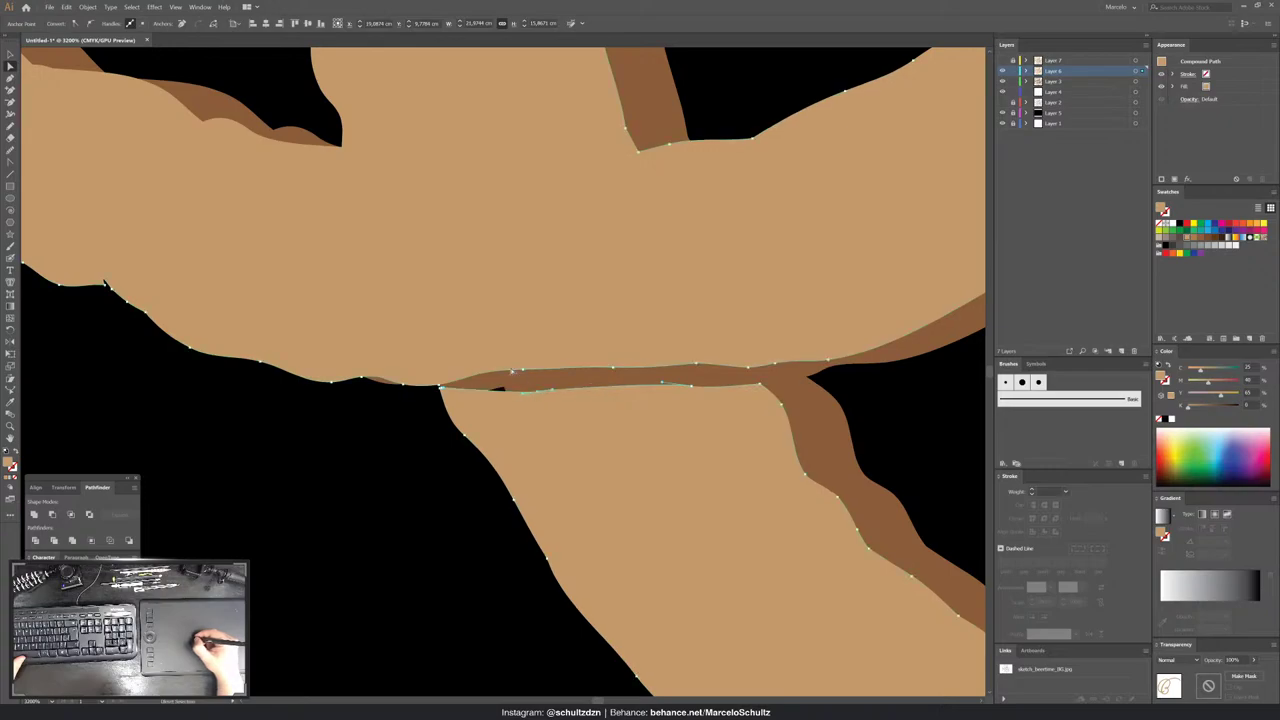
{"action": "key", "text": "Delete"}
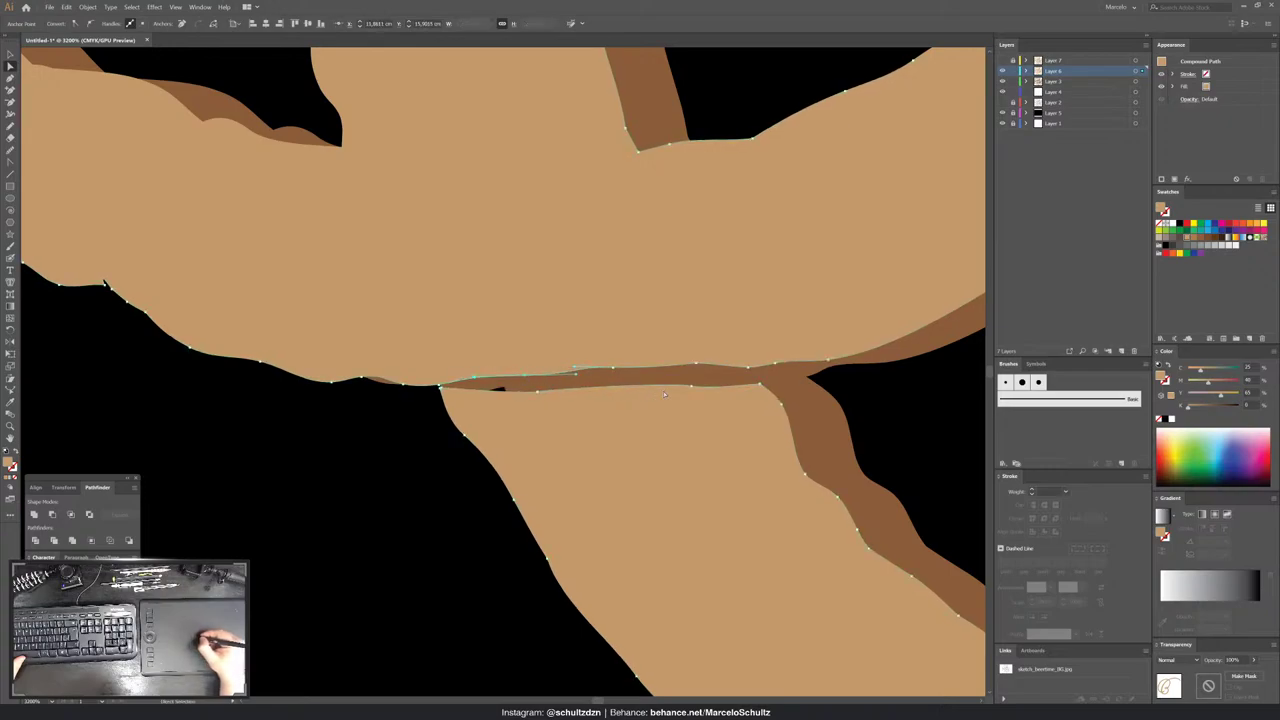
- Drag the tan shape's anchor to smooth its edge at the junction, then zoom out to check
{"action": "left_click", "coordinate": [675, 390]}
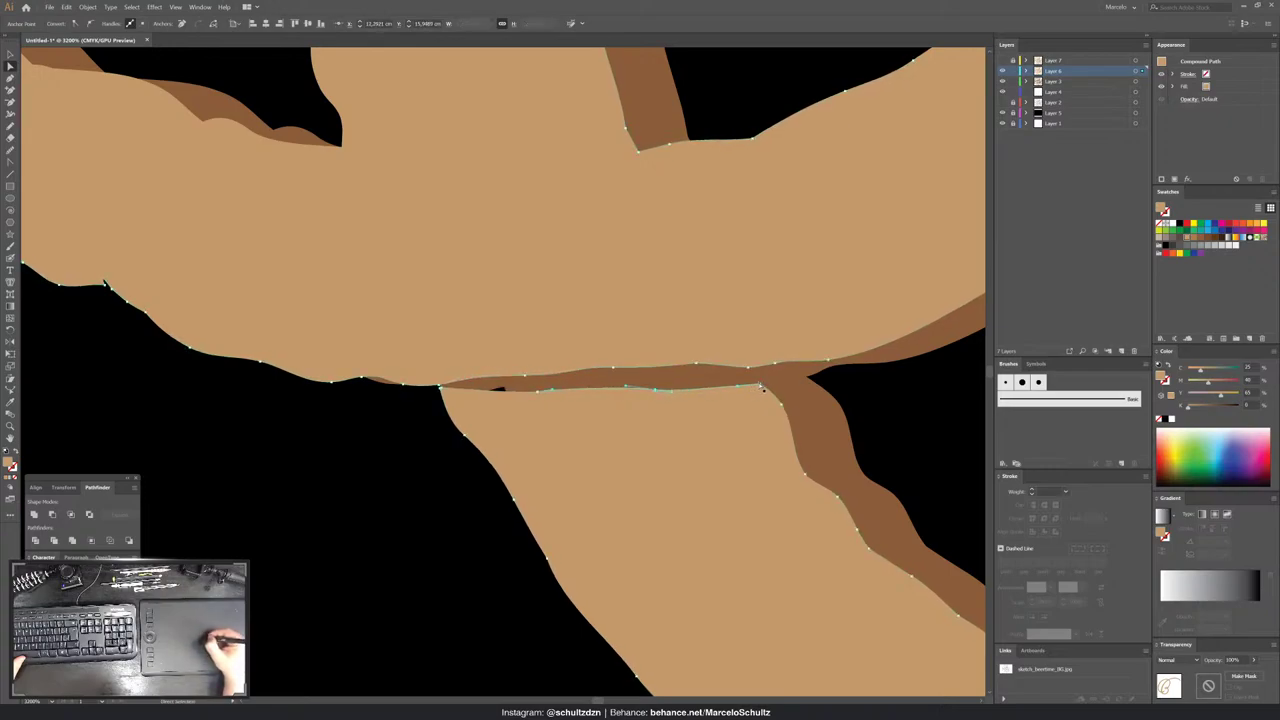
{"action": "left_click", "coordinate": [760, 386]}
{"action": "left_click", "coordinate": [502, 389]}
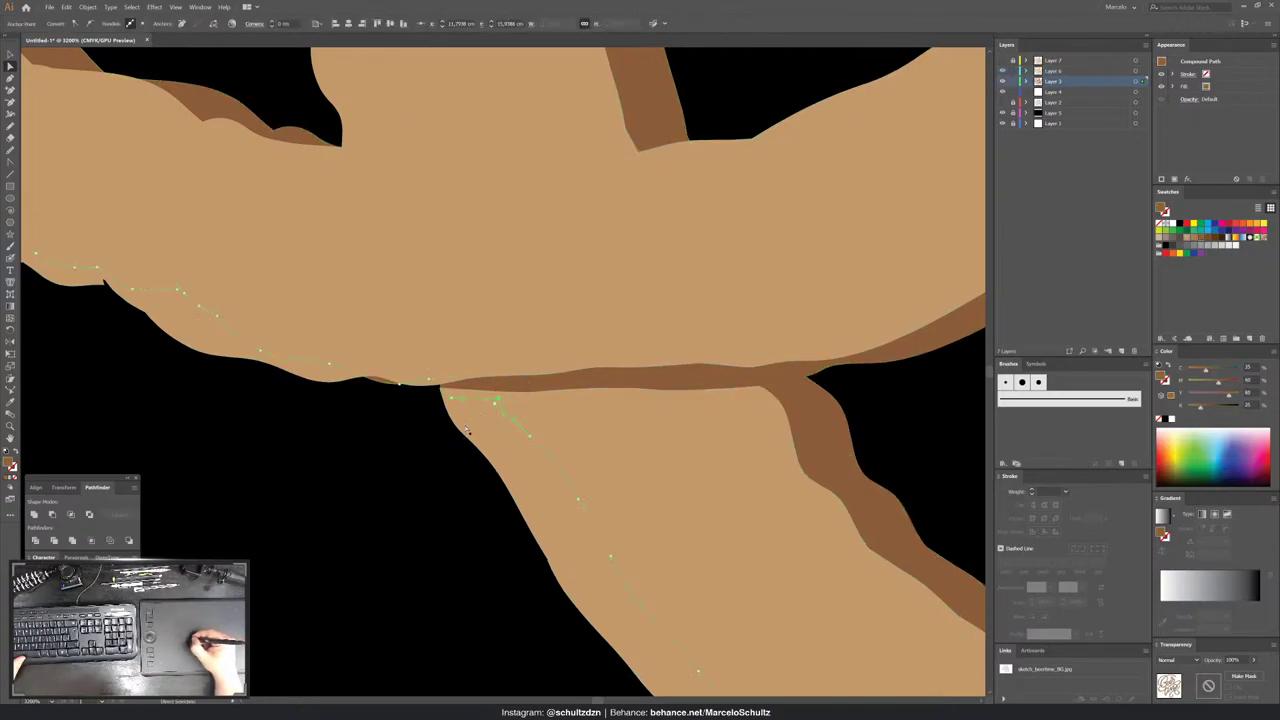
{"action": "left_click_drag", "start_coordinate": [428, 383], "coordinate": [450, 380]}
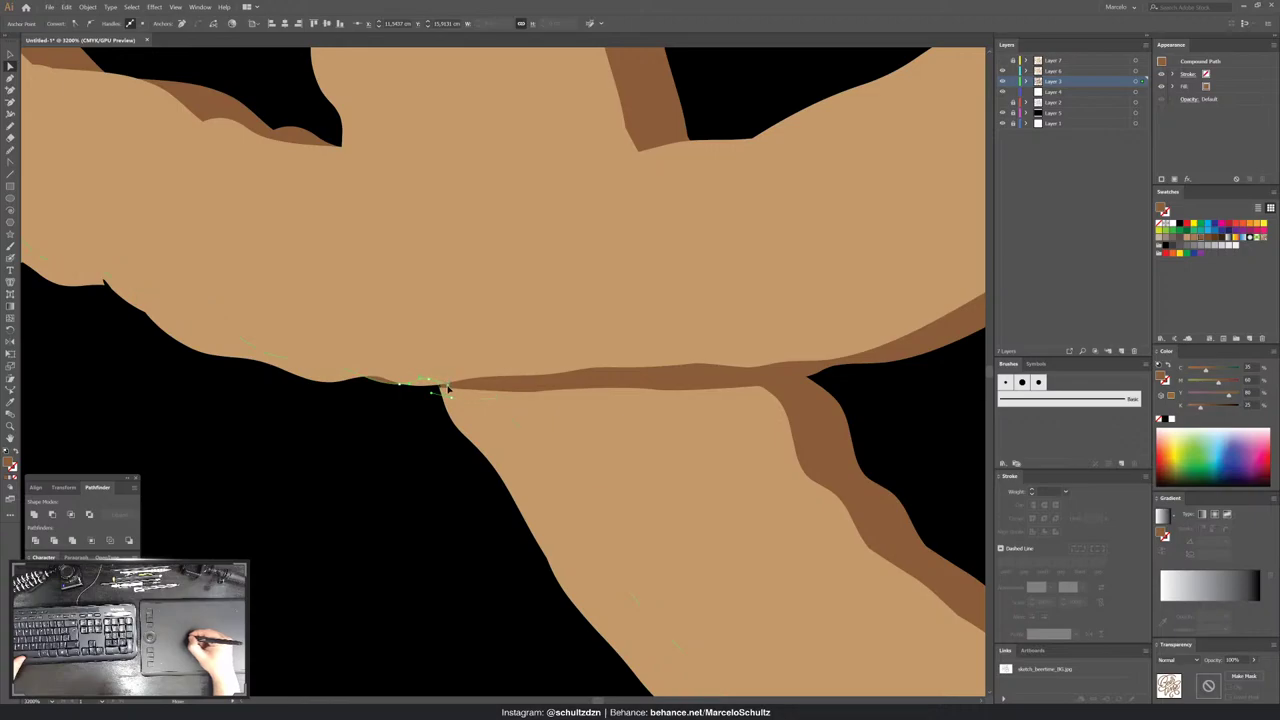
{"action": "left_click", "coordinate": [420, 406]}
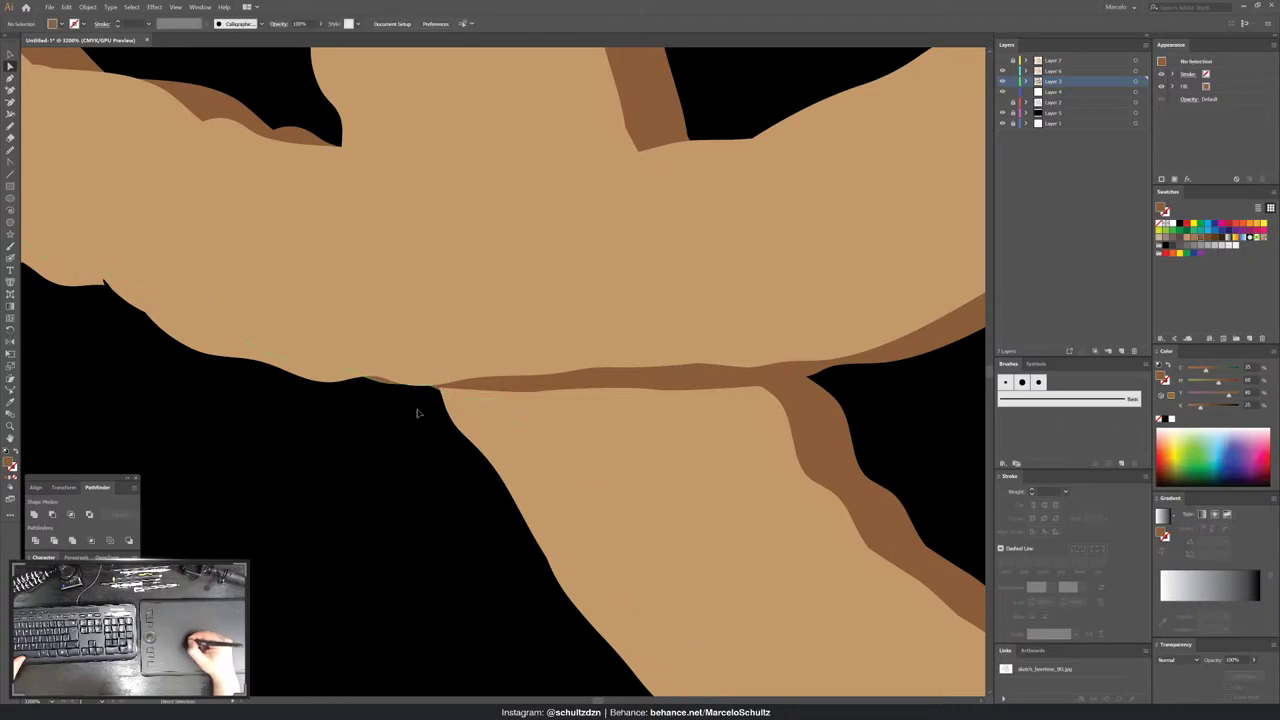
{"action": "key", "text": "ctrl+minus"}
{"action": "key", "text": "ctrl+minus"}
{"action": "key", "text": "ctrl+minus"}
{"action": "key", "text": "ctrl+minus"}
{"action": "key", "text": "ctrl+minus"}
{"action": "key", "text": "ctrl+minus"}
{"action": "key", "text": "ctrl+minus"}
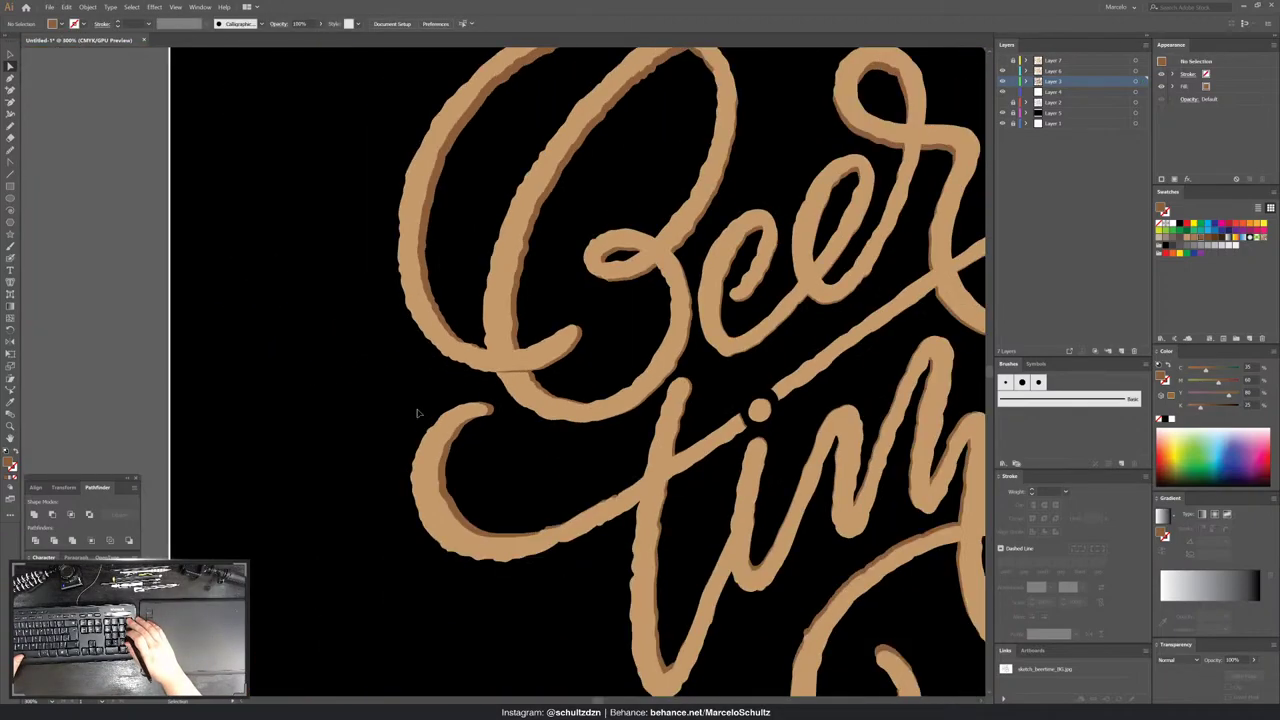
{"action": "key", "text": "ctrl+minus"}
{"action": "key", "text": "ctrl+minus"}
- Draw a small shape across the loop crossing and combine it with the brown shadow
{"action": "key", "text": "ctrl+plus"}
{"action": "key", "text": "ctrl+plus"}
{"action": "key", "text": "ctrl+plus"}
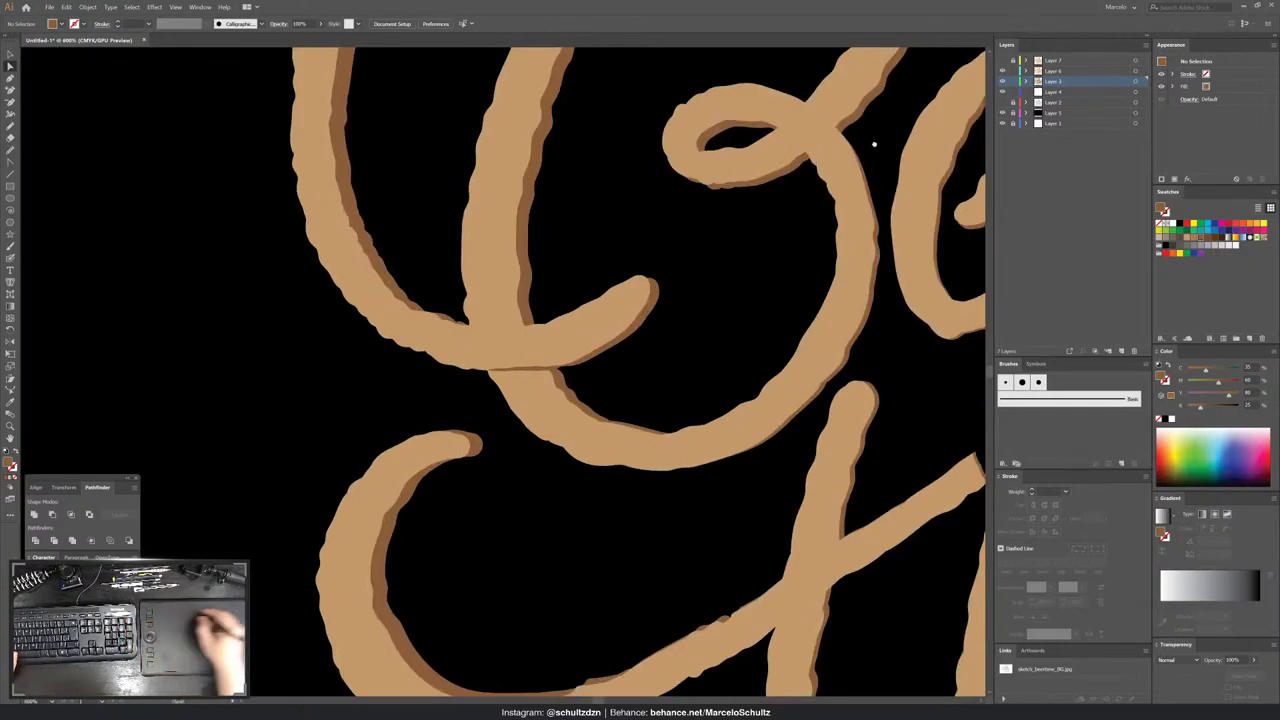
{"action": "left_click_drag", "start_coordinate": [418, 412], "coordinate": [474, 407]}
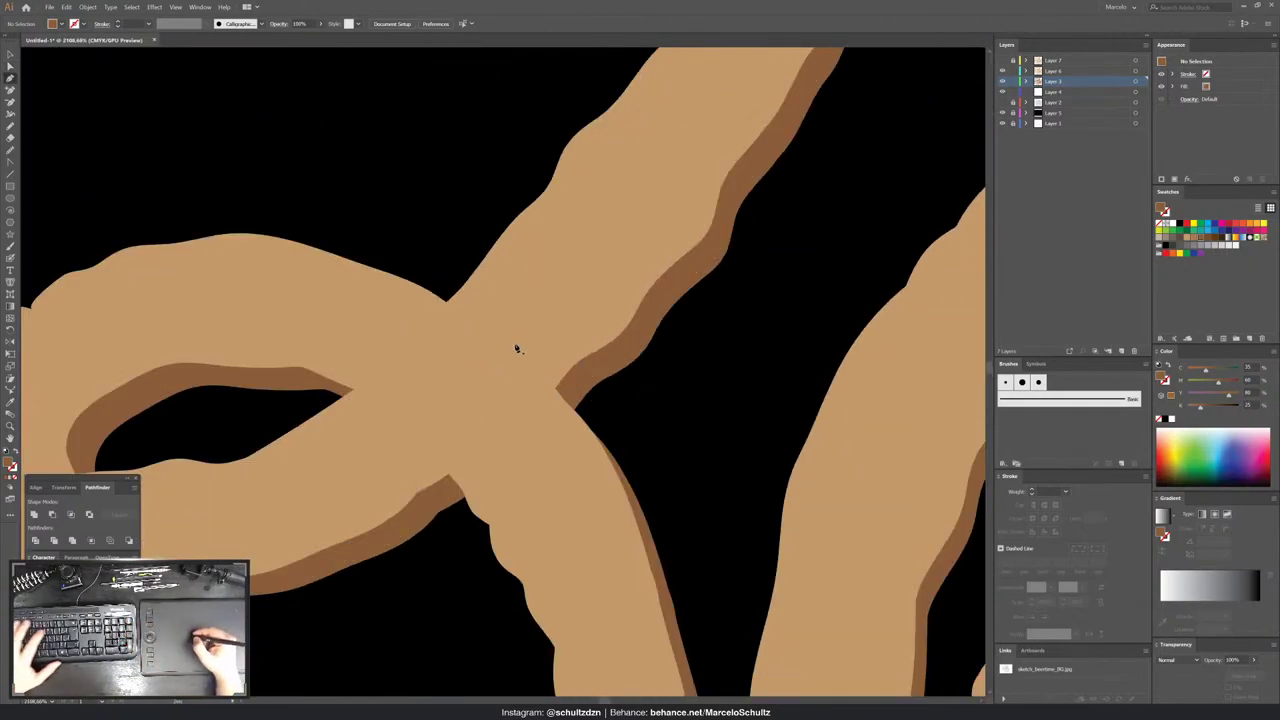
{"action": "left_click_drag", "start_coordinate": [517, 349], "coordinate": [734, 343]}
{"action": "left_click", "coordinate": [737, 352]}
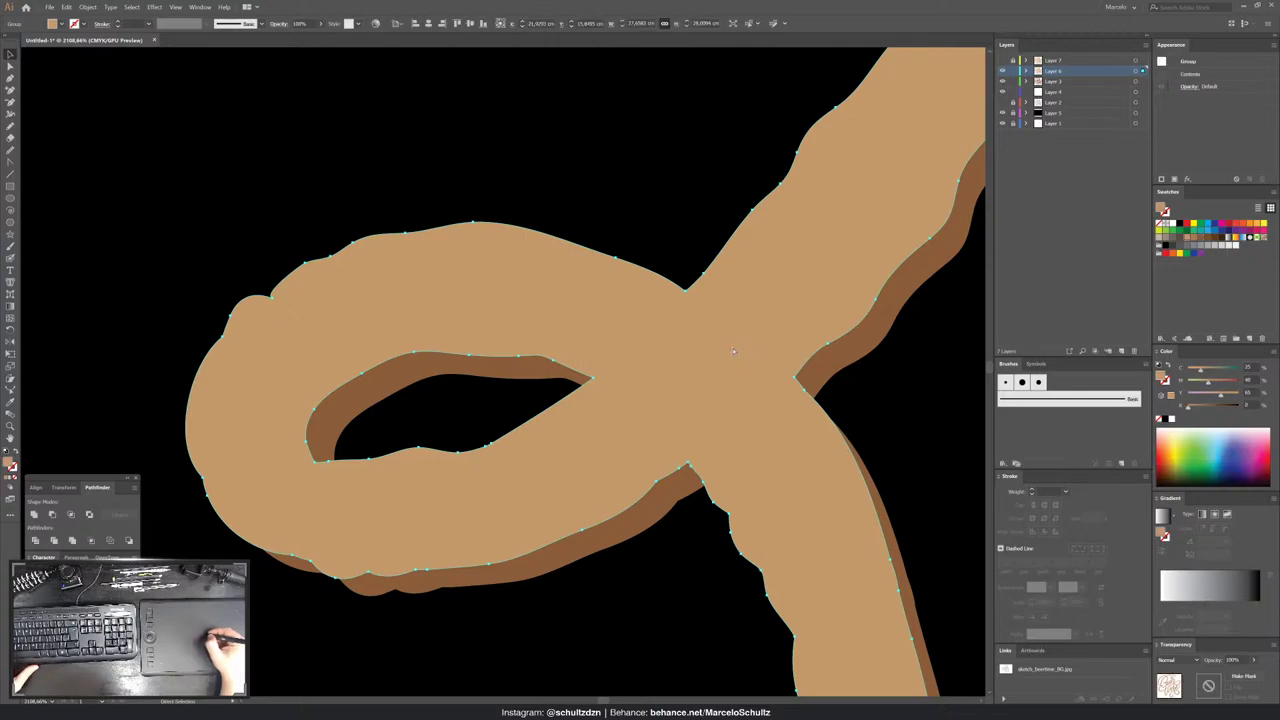
{"action": "key", "text": "a"}
{"action": "key", "text": "ctrl+shift+a"}
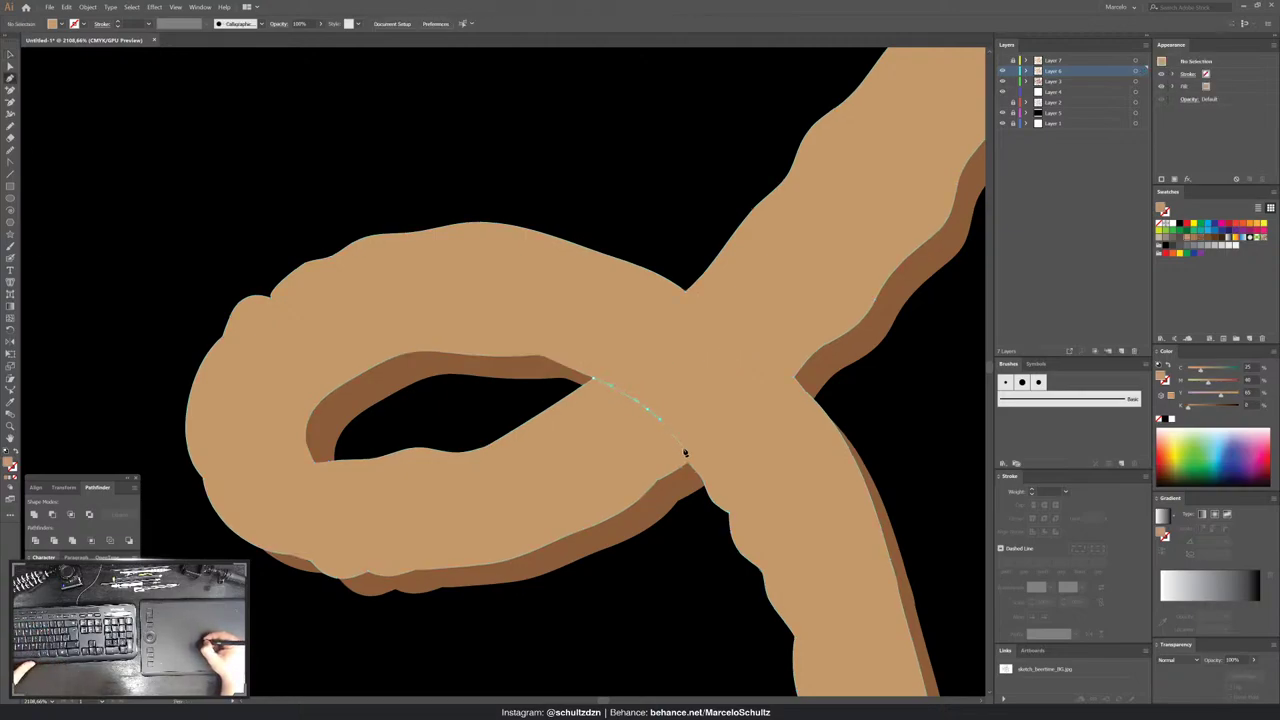
{"action": "left_click_drag", "start_coordinate": [685, 453], "coordinate": [698, 478]}
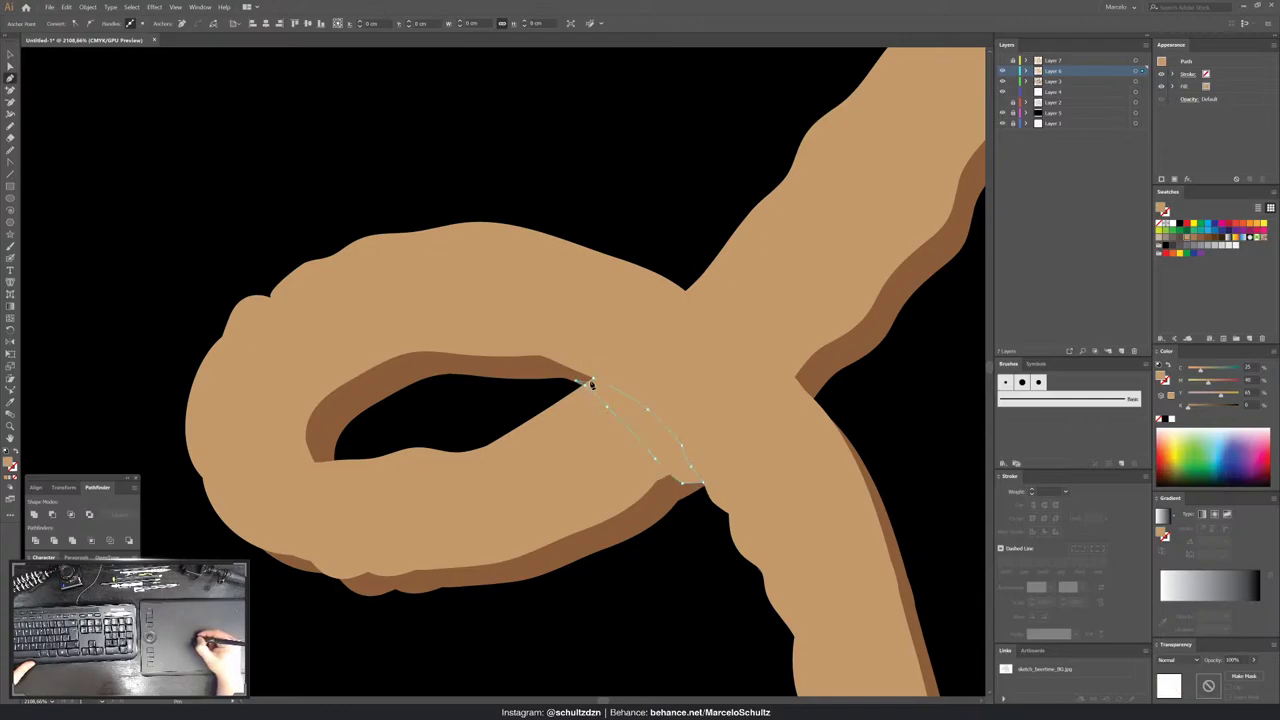
{"action": "key", "text": "v"}
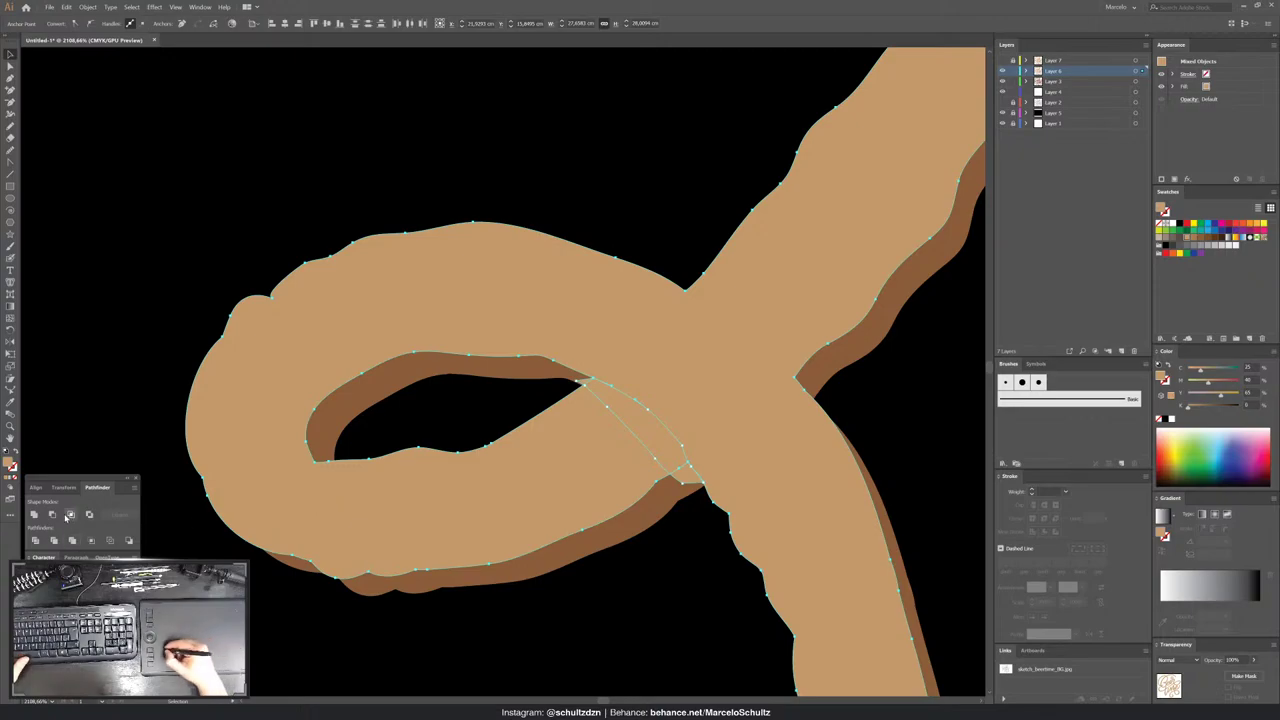
{"action": "left_click", "coordinate": [205, 484]}
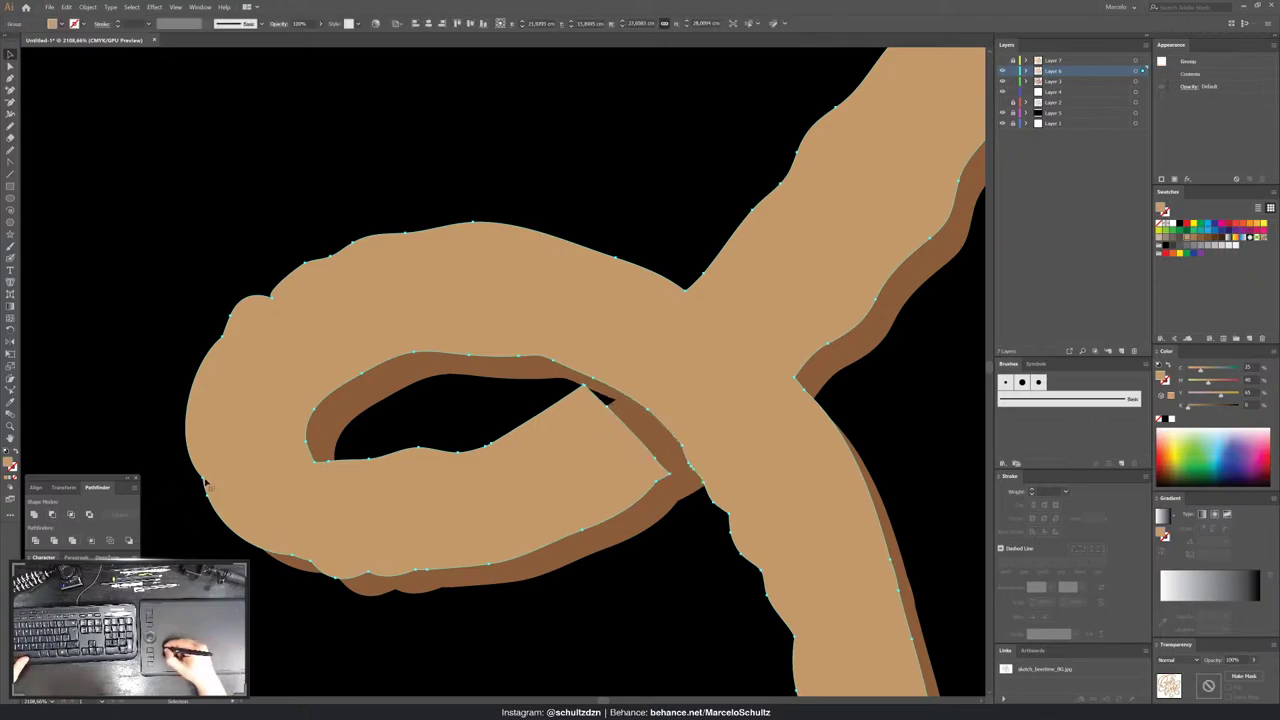
- Drag the loop's inner-hole anchor to refine its curve, then zoom out
{"action": "left_click", "coordinate": [607, 413]}
{"action": "key", "text": "a"}
{"action": "left_click", "coordinate": [589, 399]}
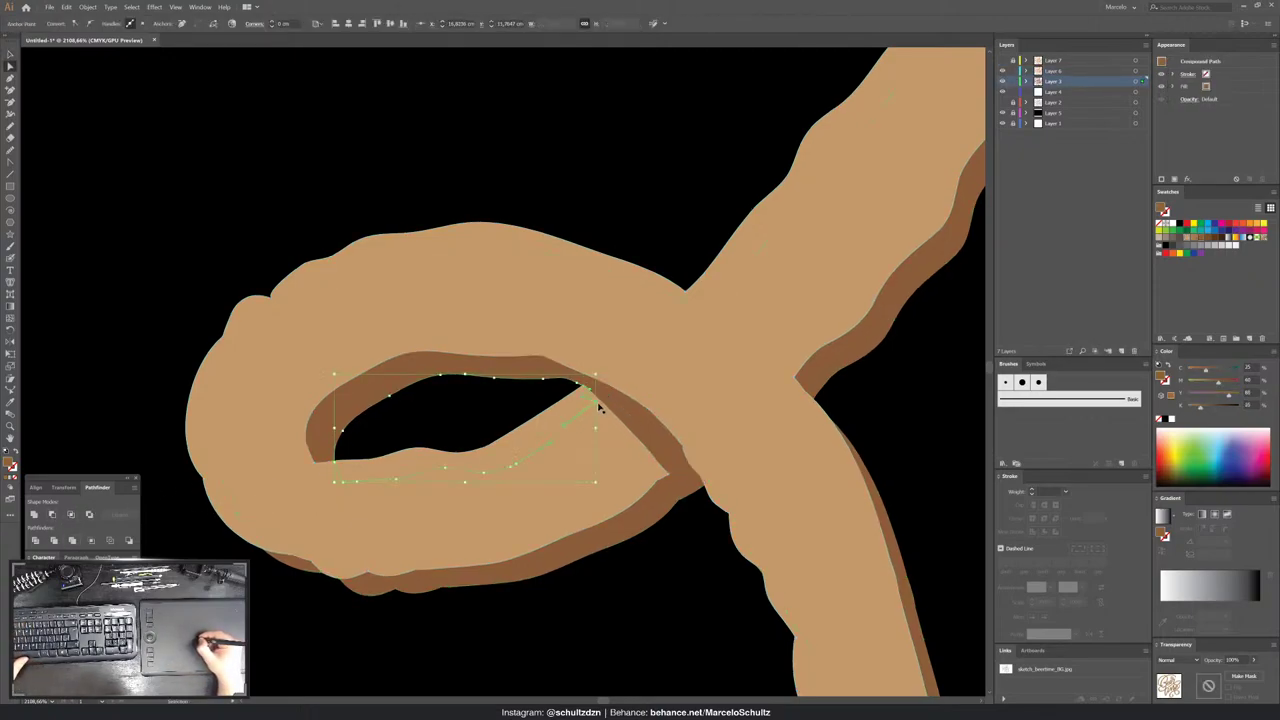
{"action": "left_click_drag", "start_coordinate": [591, 401], "coordinate": [586, 391]}
{"action": "key", "text": "ctrl+shift+a"}
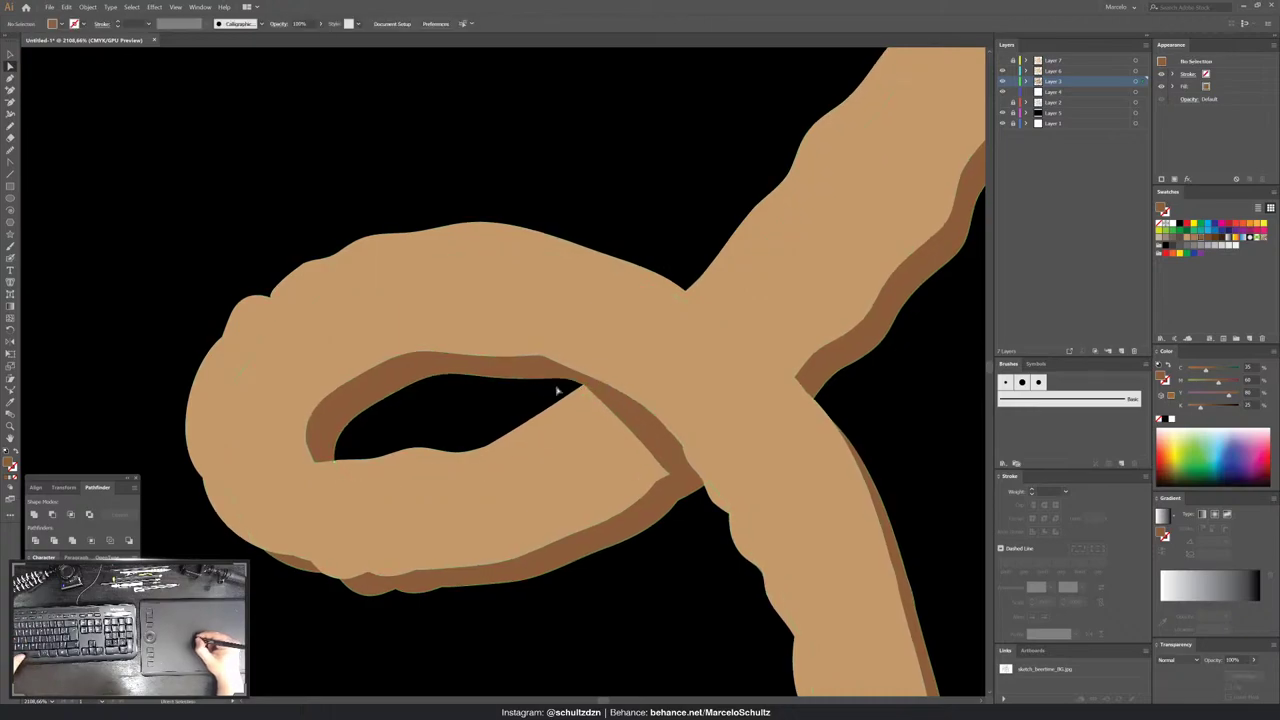
{"action": "key", "text": "ctrl+minus"}
{"action": "key", "text": "ctrl+minus"}
{"action": "key", "text": "ctrl+minus"}
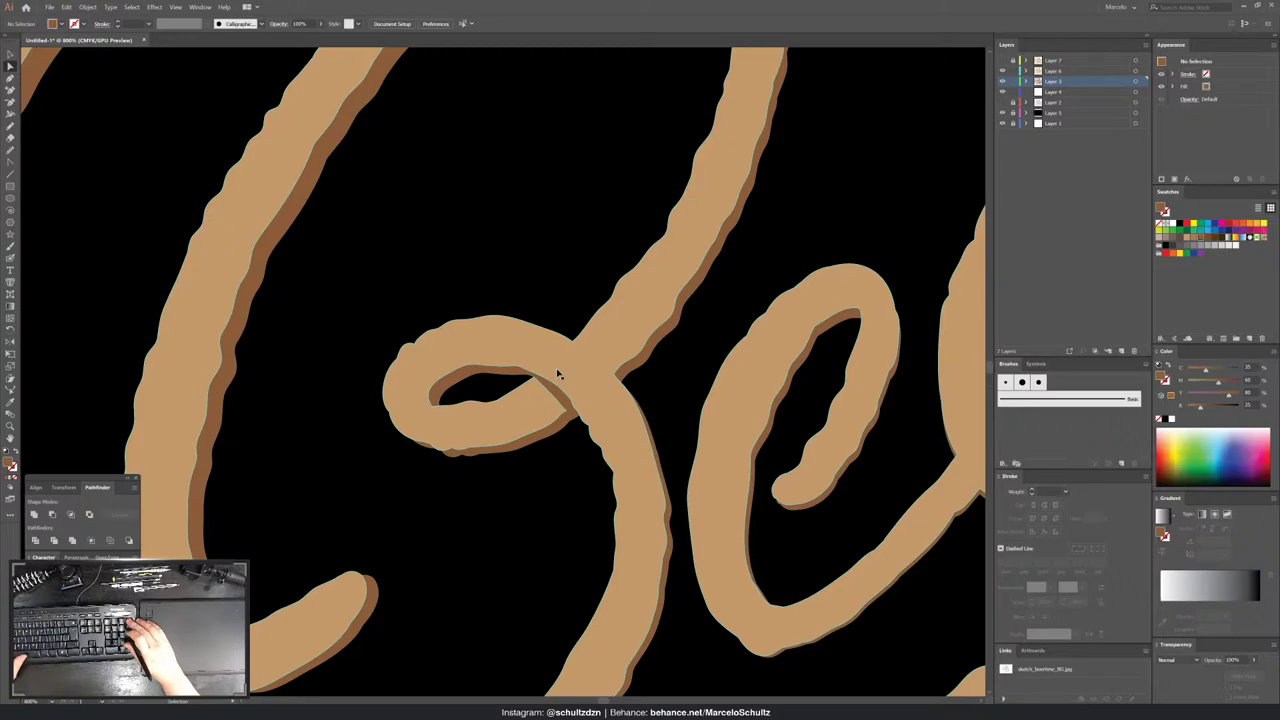
{"action": "key", "text": "ctrl+minus"}
{"action": "key", "text": "ctrl+minus"}
{"action": "key", "text": "ctrl+minus"}
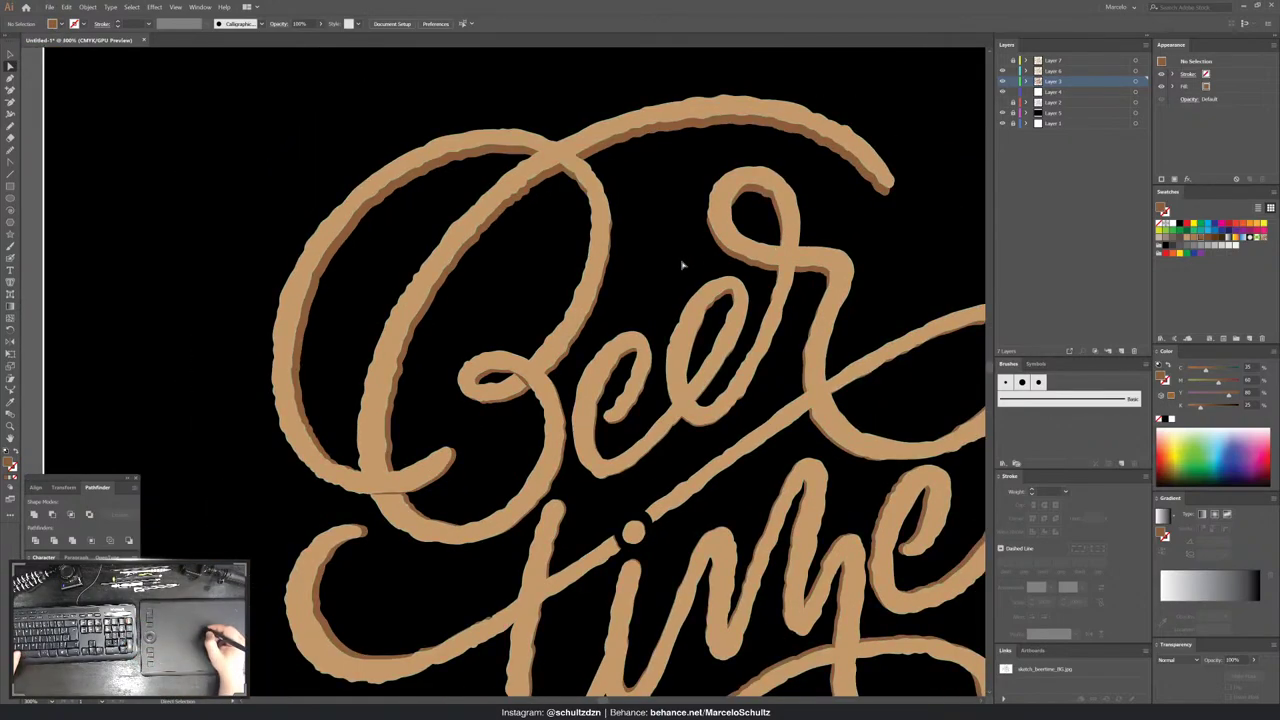
{"action": "key", "text": "z"}
{"action": "scroll", "coordinate": [662, 383], "scroll_direction": "down", "scroll_amount": 2}
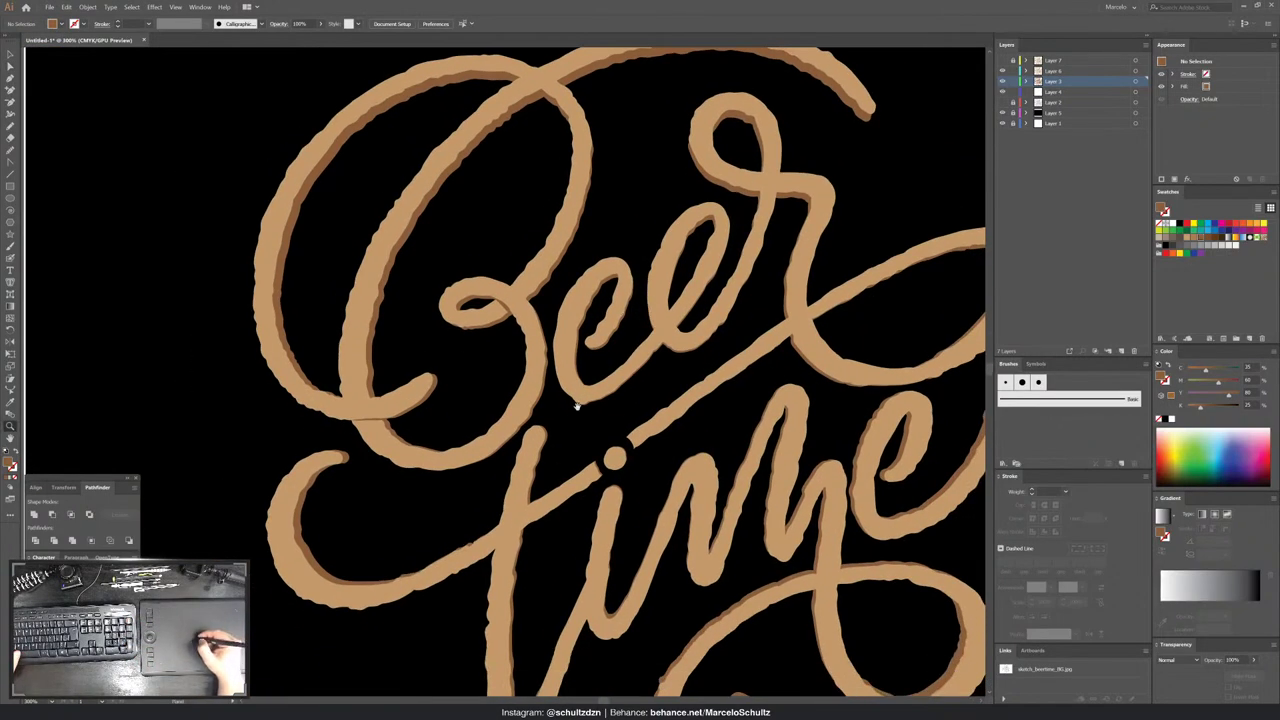
{"action": "scroll", "coordinate": [576, 405], "scroll_direction": "down", "scroll_amount": 2}
{"action": "scroll", "coordinate": [594, 423], "scroll_direction": "up", "scroll_amount": 2}
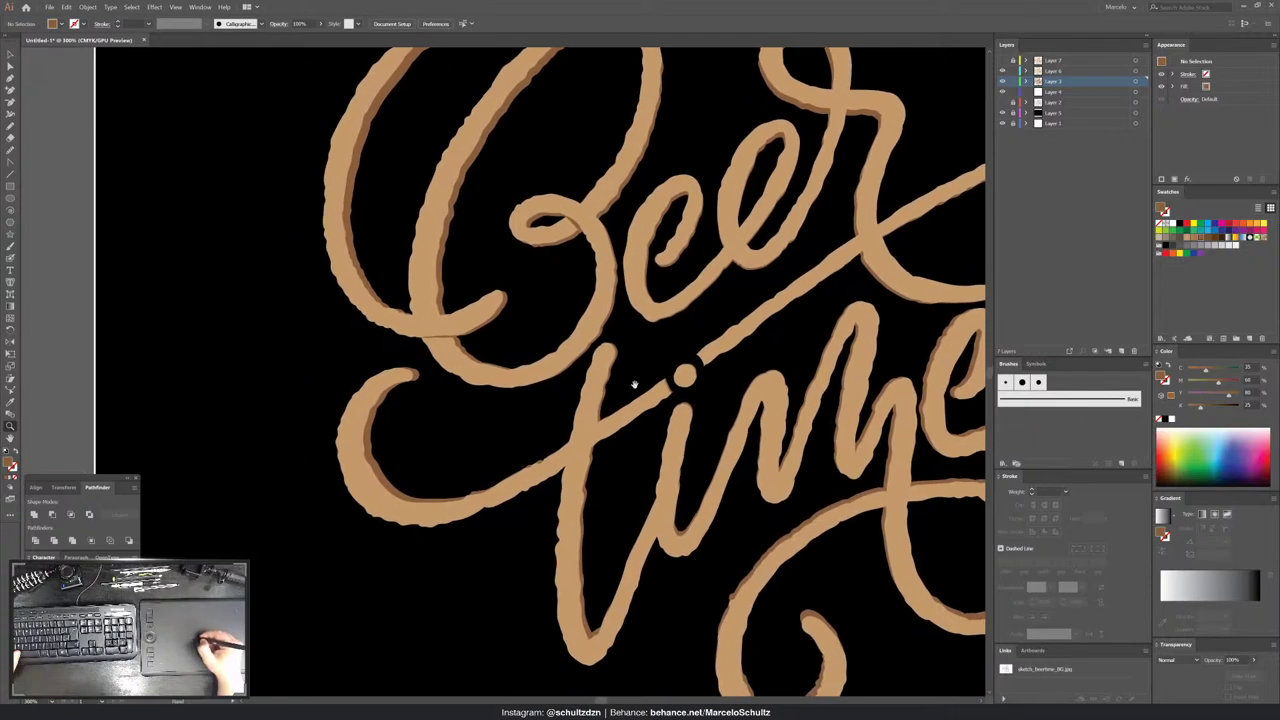
{"action": "scroll", "coordinate": [634, 384], "scroll_direction": "down", "scroll_amount": 1}
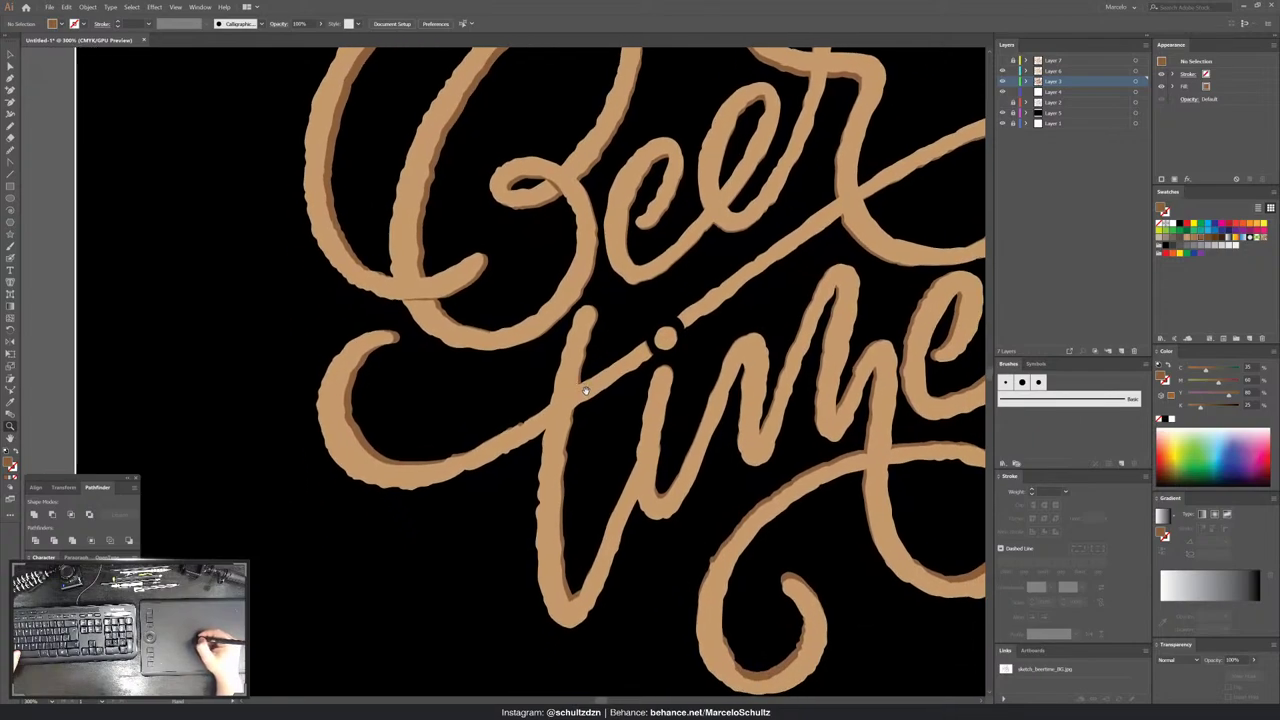
{"action": "scroll", "coordinate": [588, 389], "scroll_direction": "down", "scroll_amount": 2}
- Reshape the fork corner of the tan stroke by pulling its curve handles
{"action": "scroll", "coordinate": [471, 364], "scroll_direction": "up", "scroll_amount": 6}
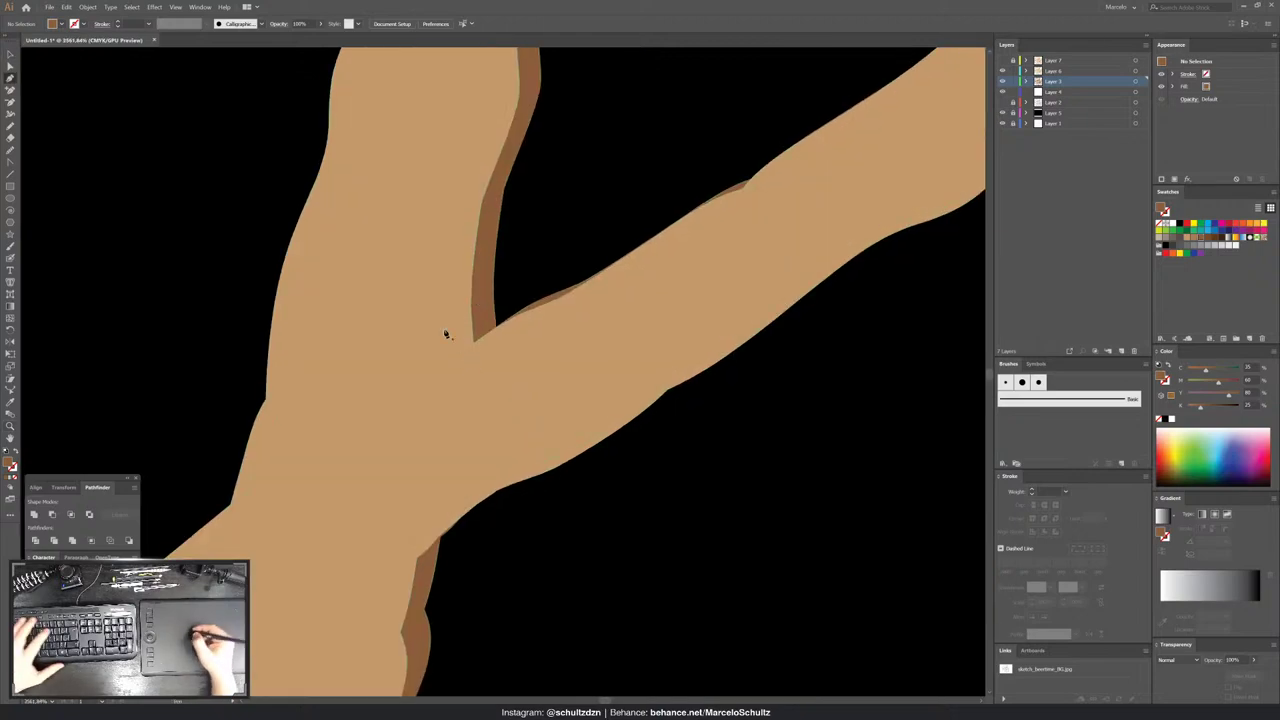
{"action": "left_click", "coordinate": [473, 335]}
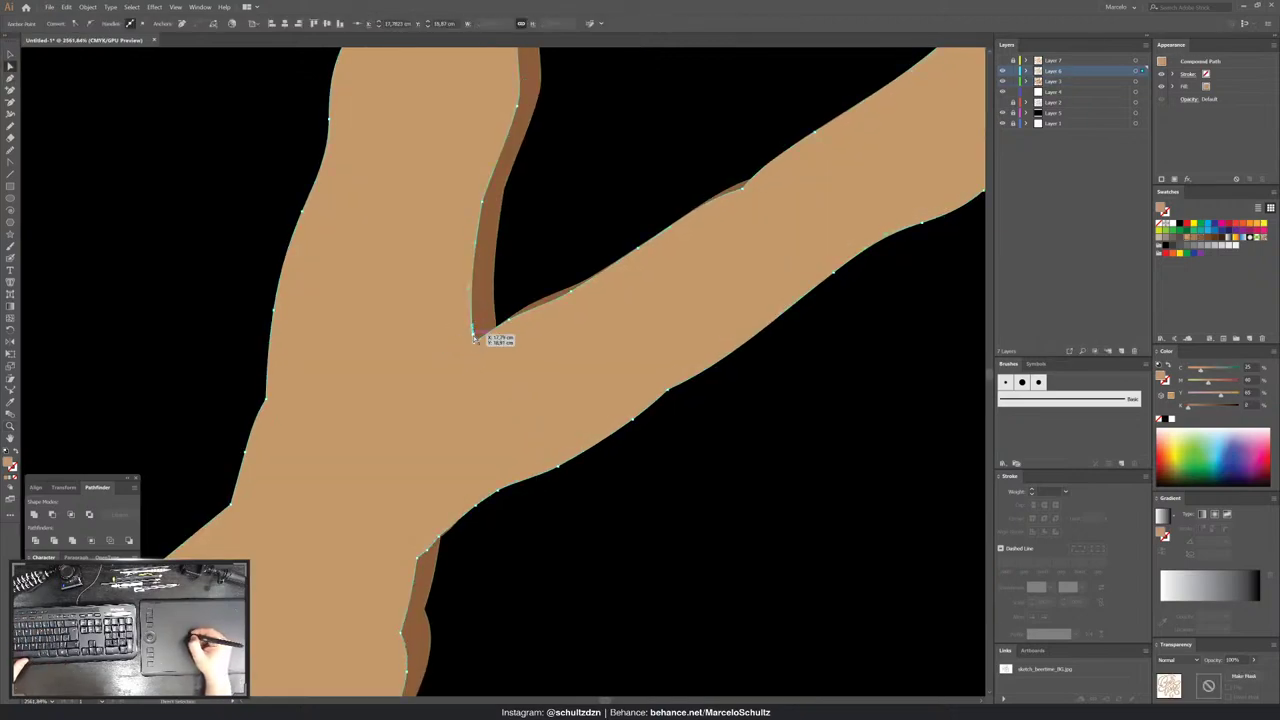
{"action": "key", "text": "a"}
{"action": "key", "text": "p"}
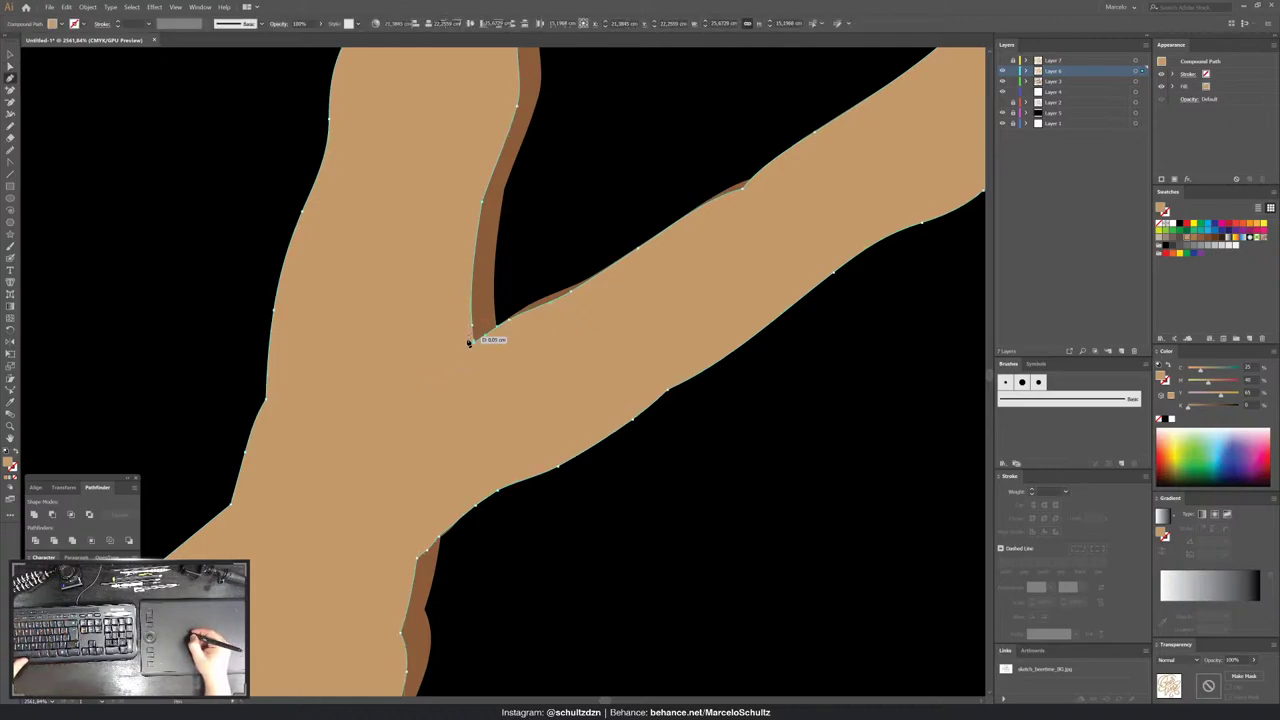
{"action": "left_click_drag", "start_coordinate": [474, 328], "coordinate": [448, 350]}
{"action": "left_click", "coordinate": [405, 386], "text": "ctrl"}
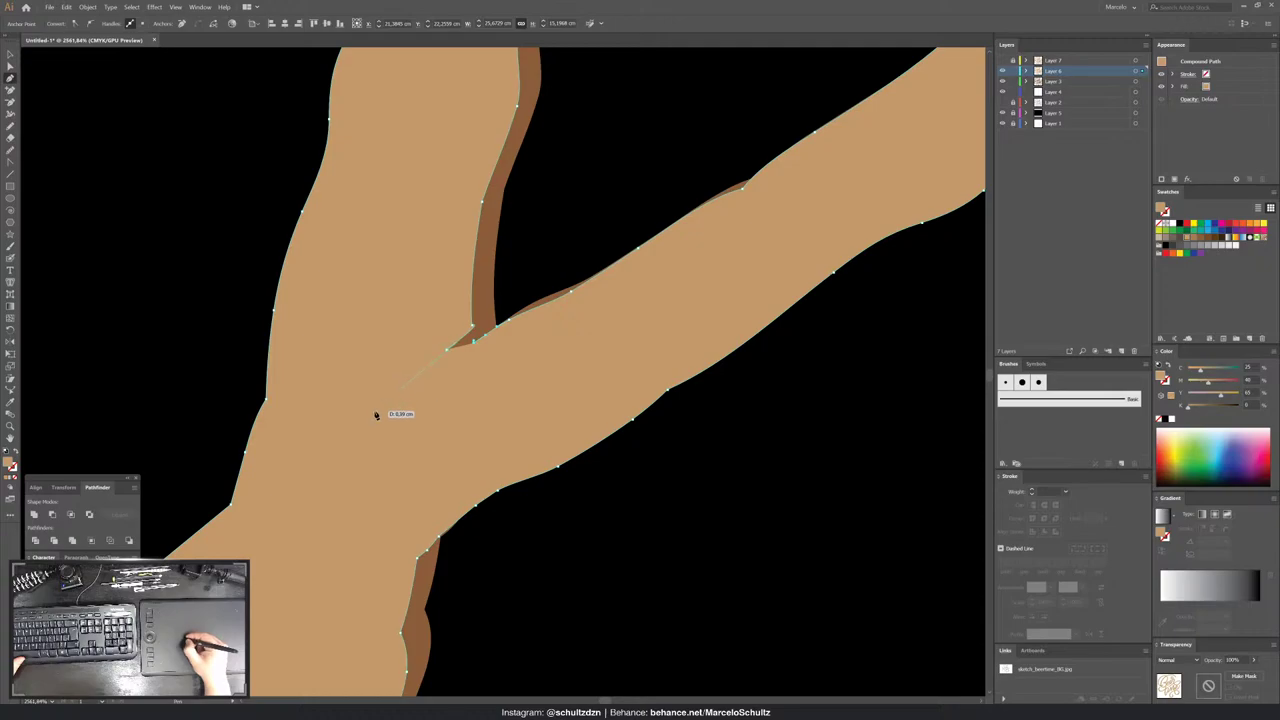
{"action": "left_click_drag", "start_coordinate": [478, 346], "coordinate": [491, 343]}
{"action": "left_click", "coordinate": [517, 254], "text": "ctrl"}
- Zoom out and pan over to the strokes of the next letters
{"action": "scroll", "coordinate": [517, 254], "scroll_direction": "down", "scroll_amount": 3}
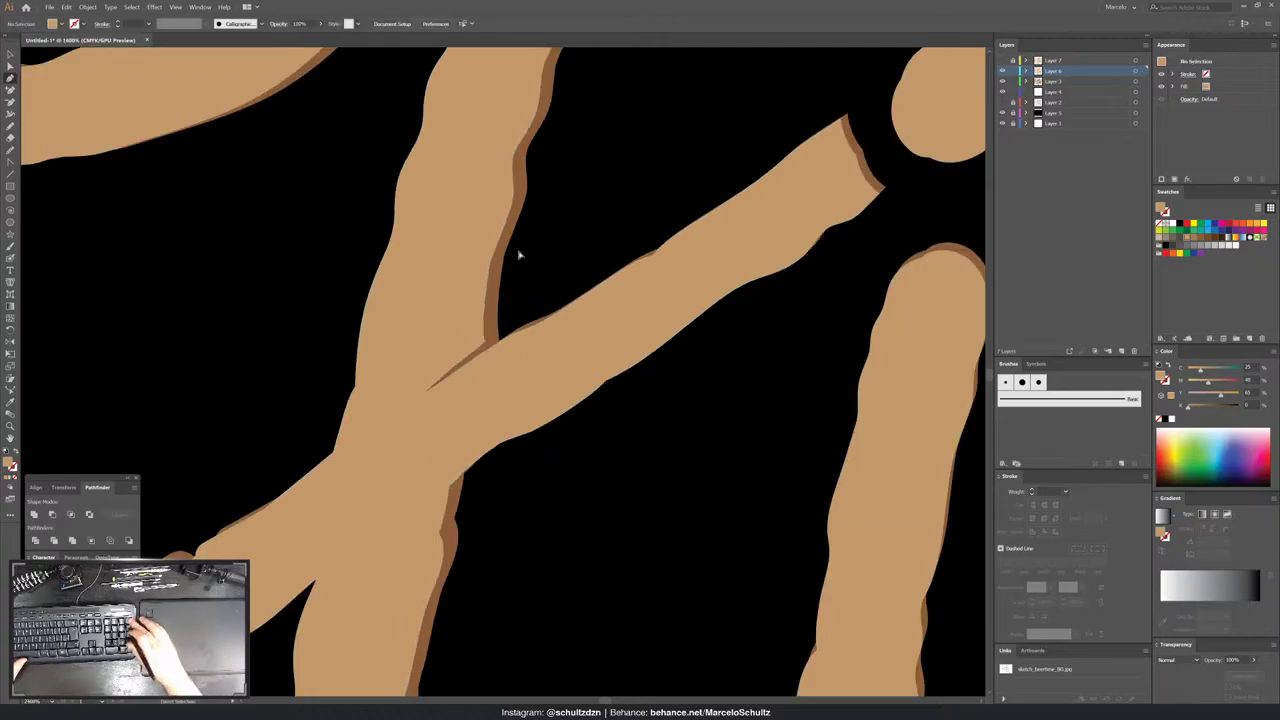
{"action": "scroll", "coordinate": [519, 256], "scroll_direction": "down", "scroll_amount": 2}
{"action": "scroll", "coordinate": [517, 254], "scroll_direction": "down", "scroll_amount": 2}
{"action": "scroll", "coordinate": [517, 254], "scroll_direction": "down", "scroll_amount": 2}
{"action": "scroll", "coordinate": [518, 254], "scroll_direction": "down", "scroll_amount": 2}
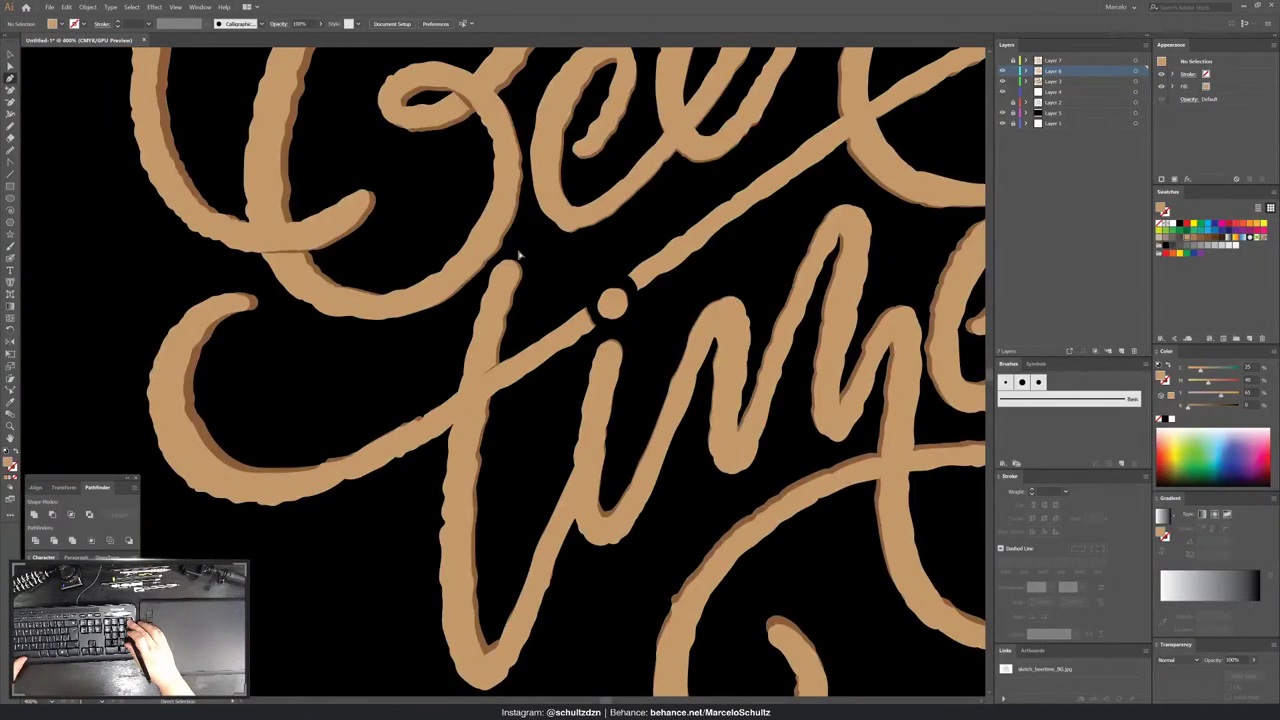
{"action": "scroll", "coordinate": [518, 254], "scroll_direction": "down", "scroll_amount": 2}
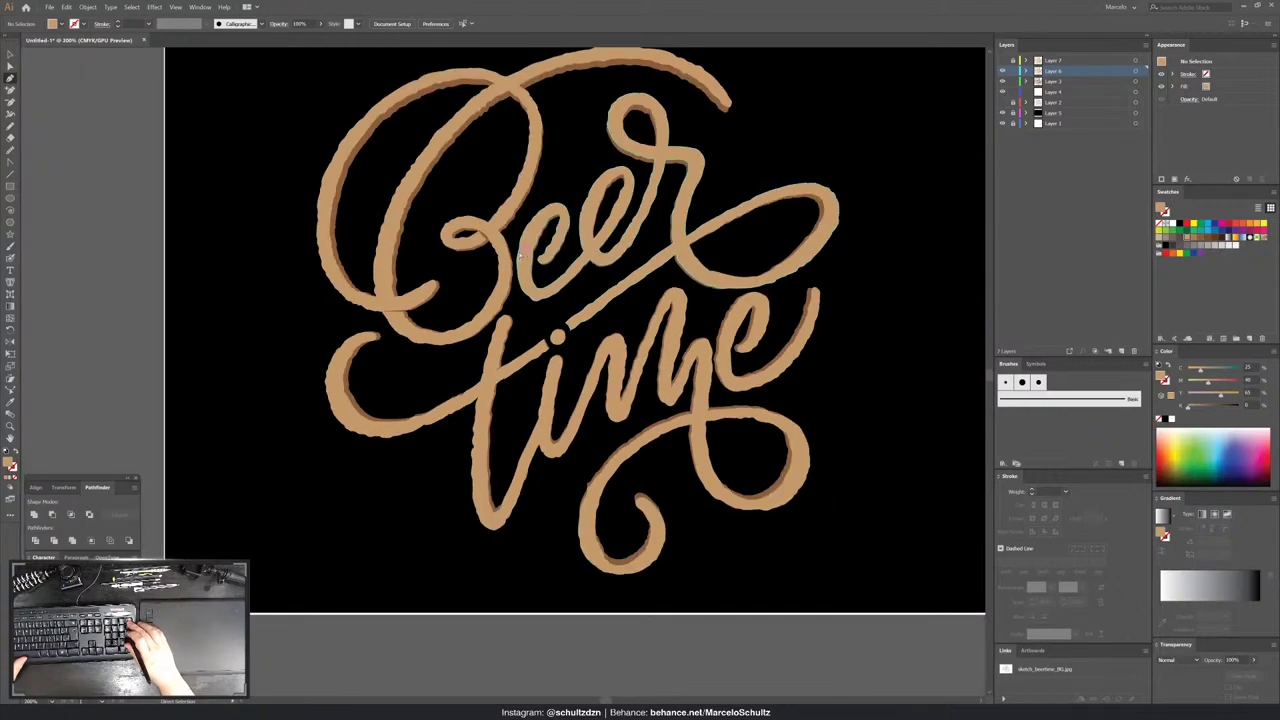
{"action": "scroll", "coordinate": [523, 243], "scroll_direction": "up", "scroll_amount": 3}
{"action": "scroll", "coordinate": [786, 375], "scroll_direction": "up", "scroll_amount": 2}
{"action": "mouse_move", "coordinate": [786, 375]}
{"action": "left_mouse_down"}
{"action": "mouse_move", "coordinate": [571, 423]}
{"action": "mouse_move", "coordinate": [529, 309]}
{"action": "mouse_move", "coordinate": [487, 305]}
{"action": "mouse_move", "coordinate": [574, 203]}
{"action": "mouse_move", "coordinate": [486, 249]}
{"action": "left_mouse_up"}
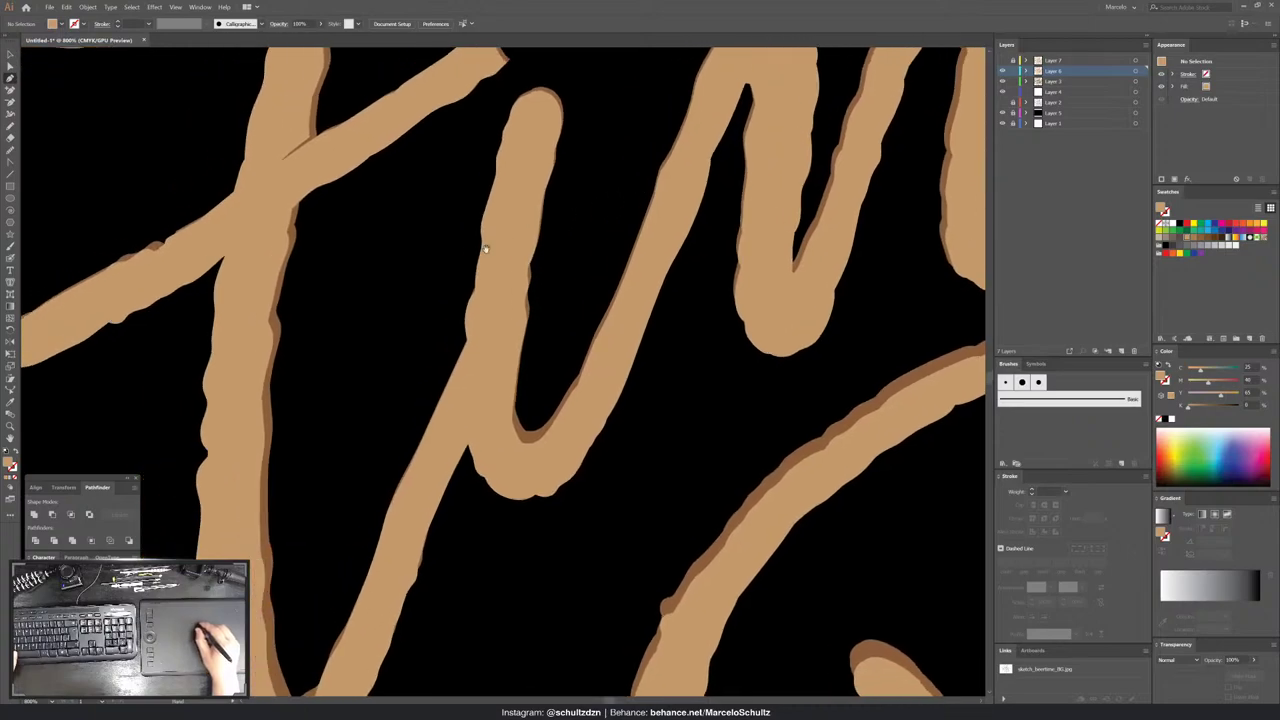
- Pull a shadow-outline anchor down to reshape the bump beside the long stroke
{"action": "mouse_move", "coordinate": [745, 413]}
{"action": "left_mouse_down"}
{"action": "mouse_move", "coordinate": [786, 371]}
{"action": "mouse_move", "coordinate": [674, 380]}
{"action": "left_mouse_up"}
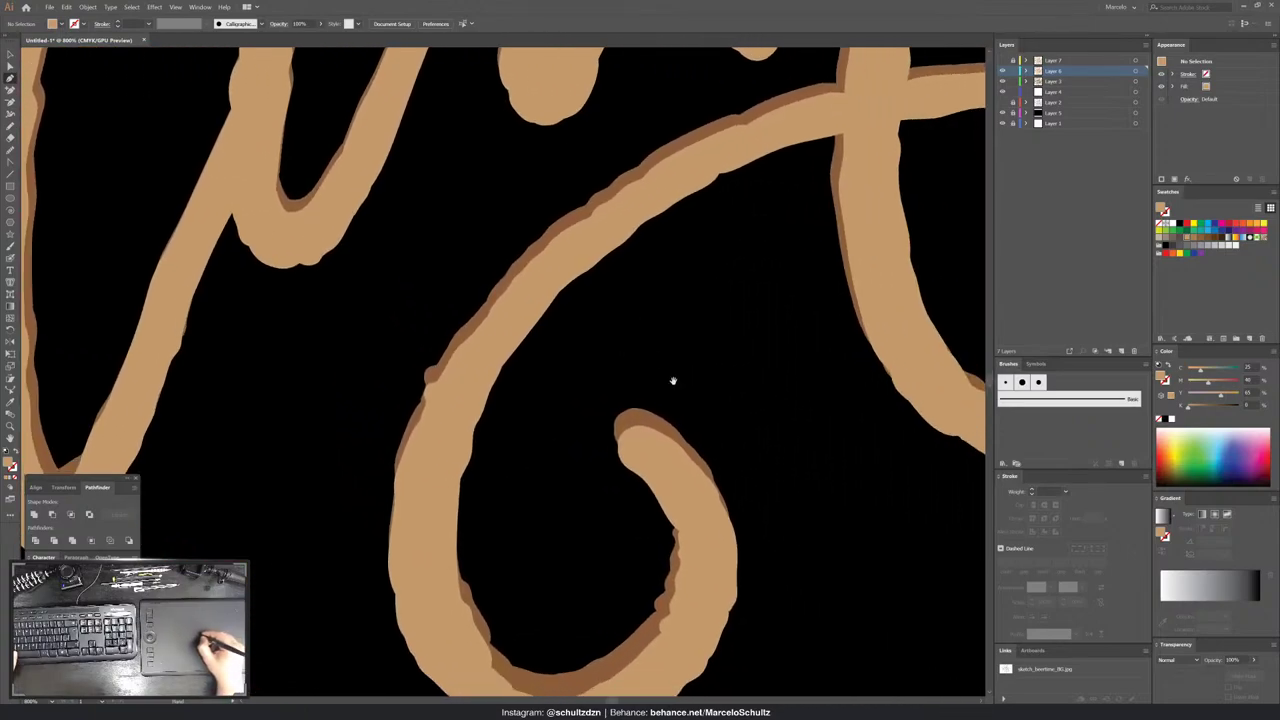
{"action": "scroll", "coordinate": [430, 378], "scroll_direction": "up", "scroll_amount": 5}
{"action": "key", "text": "a"}
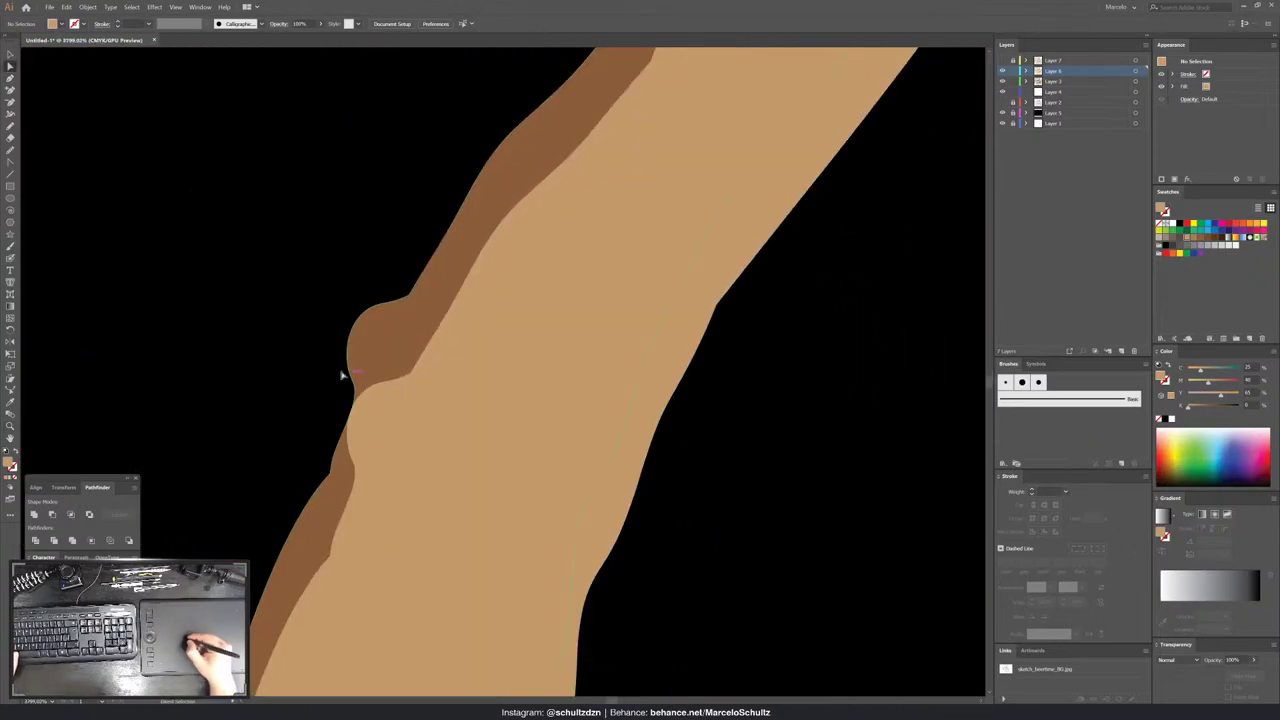
{"action": "left_click", "coordinate": [346, 366]}
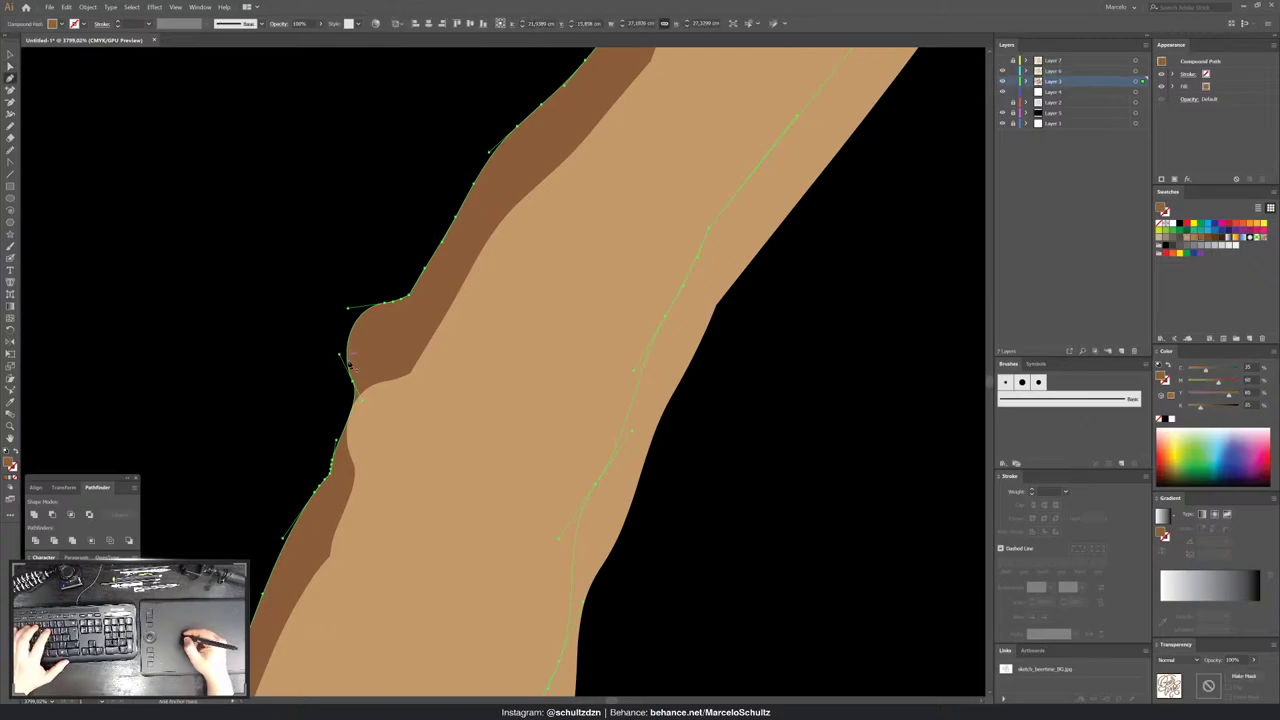
{"action": "left_click_drag", "start_coordinate": [353, 383], "coordinate": [348, 449]}
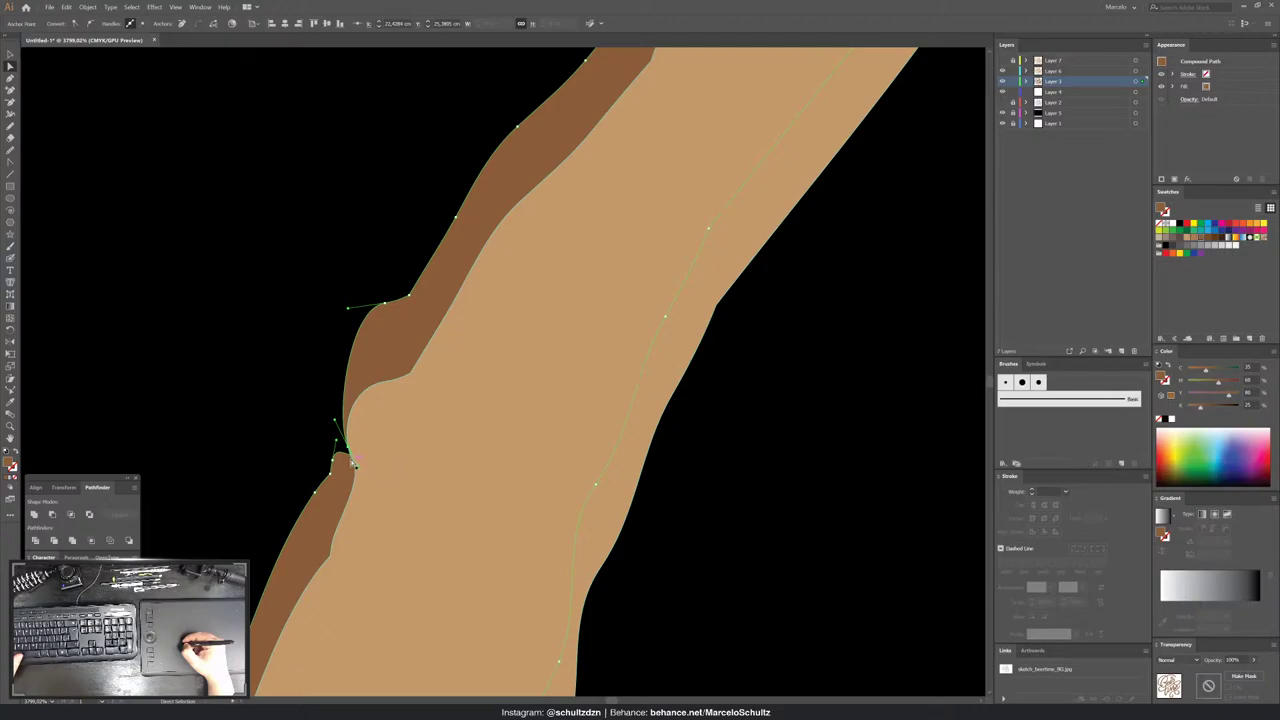
- Add an anchor on the bump's edge and adjust its position and handles to smooth the curve
{"action": "key", "text": "plus"}
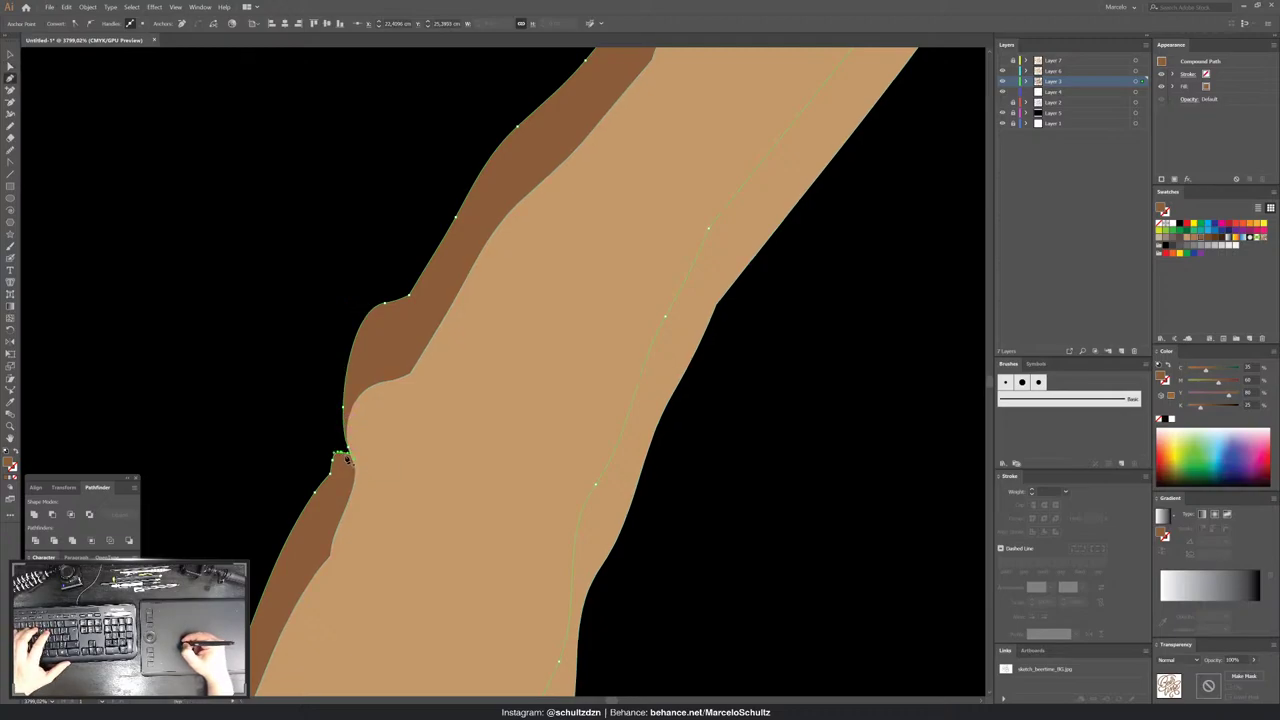
{"action": "left_click", "coordinate": [338, 442]}
{"action": "key", "text": "a"}
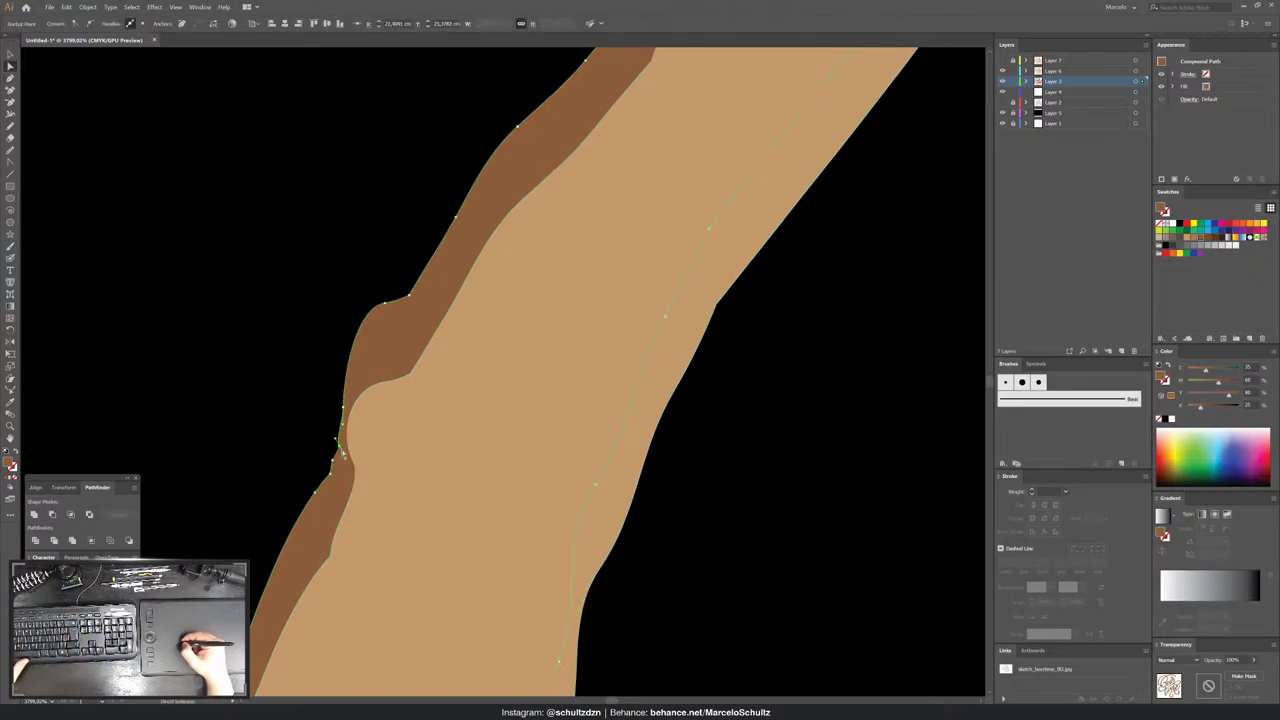
{"action": "key", "text": "p"}
{"action": "key", "text": "ctrl+h"}
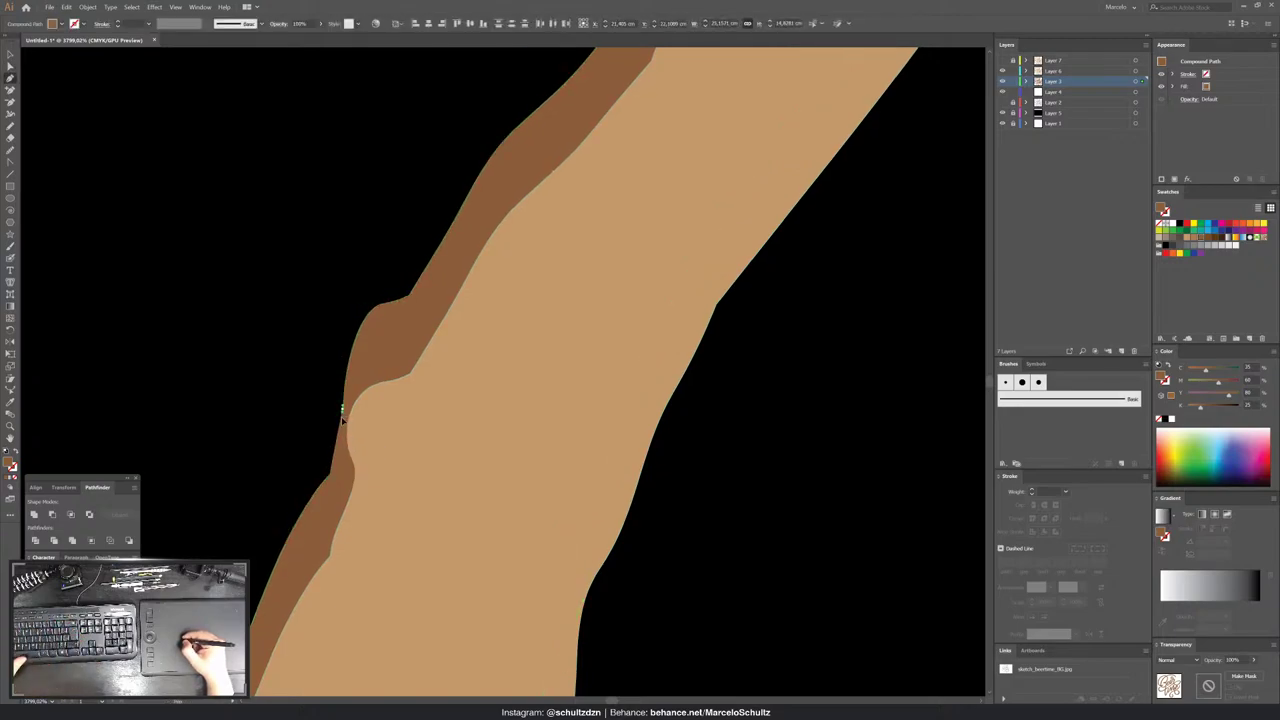
{"action": "left_click_drag", "start_coordinate": [345, 427], "coordinate": [343, 410]}
{"action": "left_click_drag", "start_coordinate": [347, 451], "coordinate": [340, 464]}
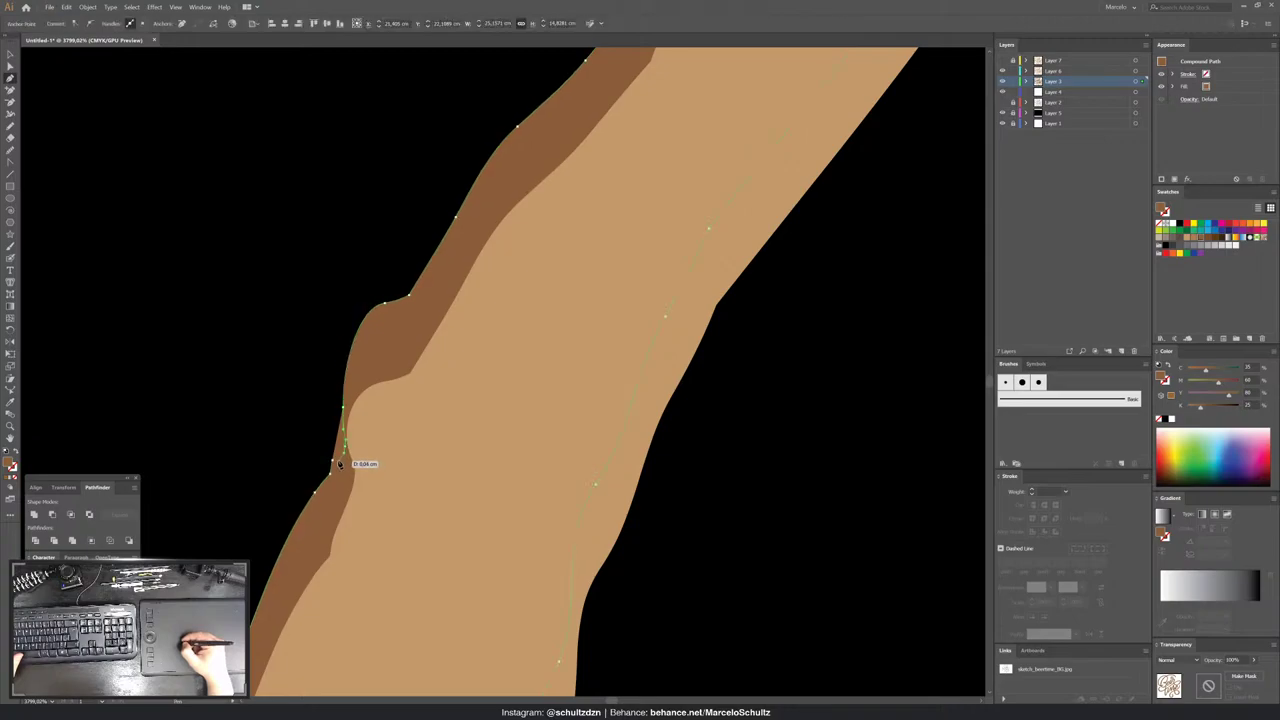
{"action": "left_click", "coordinate": [326, 437], "text": "ctrl"}
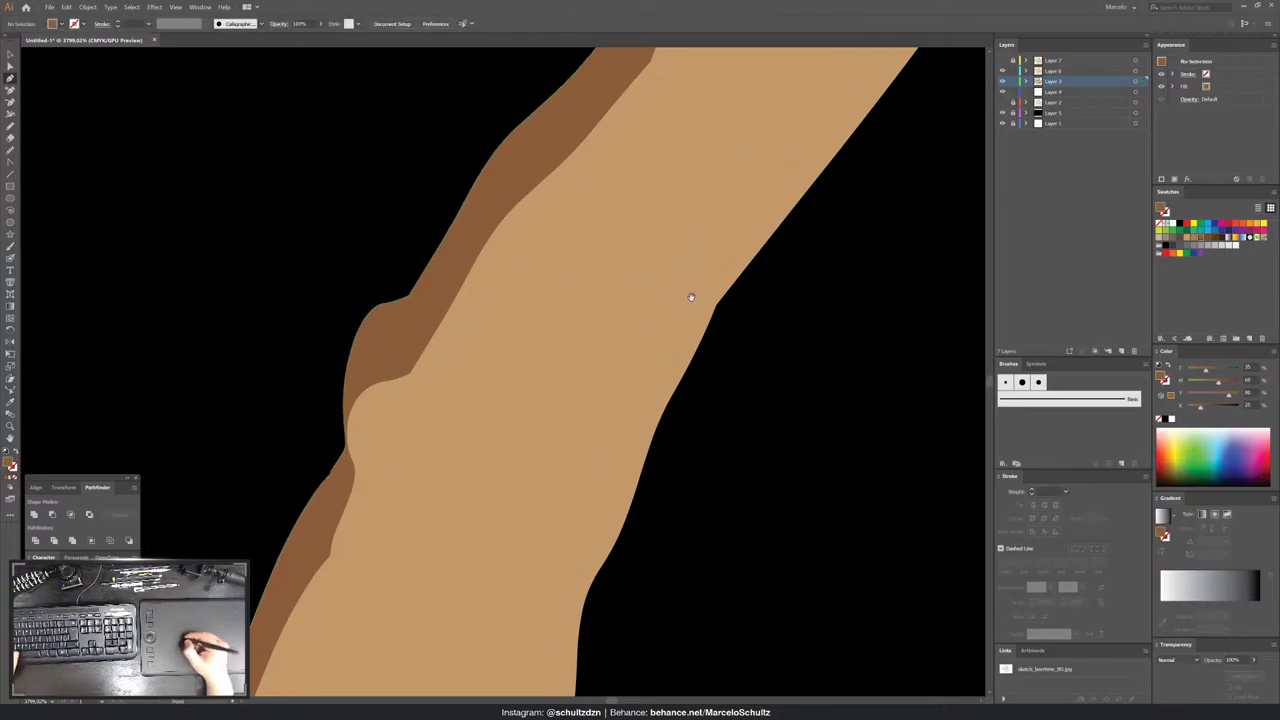
{"action": "mouse_move", "coordinate": [689, 294]}
{"action": "left_mouse_down"}
{"action": "mouse_move", "coordinate": [611, 374]}
{"action": "mouse_move", "coordinate": [734, 266]}
{"action": "mouse_move", "coordinate": [545, 289]}
{"action": "left_mouse_up"}
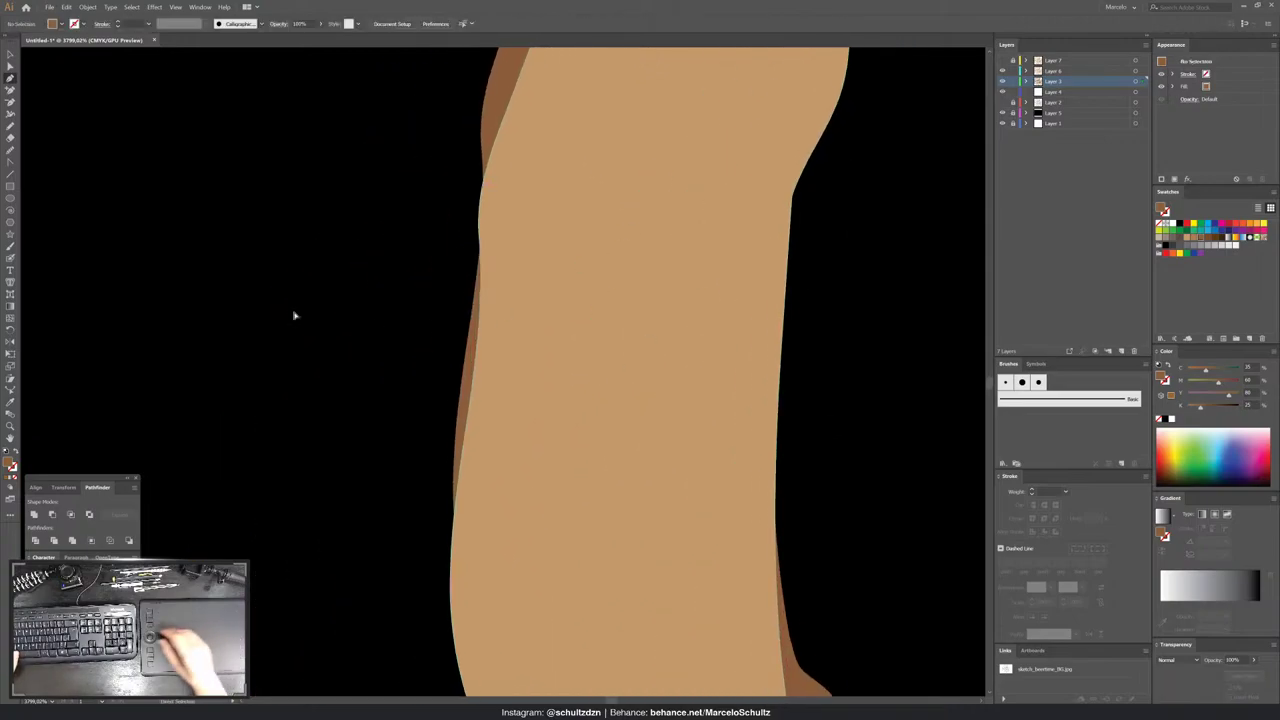
- Drag the curled stroke's tip anchor downward so the tip's outline curves cleanly
{"action": "key", "text": "ctrl+minus"}
{"action": "key", "text": "ctrl+minus"}
{"action": "key", "text": "ctrl+minus"}
{"action": "key", "text": "ctrl+minus"}
{"action": "key", "text": "ctrl+plus"}
{"action": "key", "text": "ctrl+plus"}
{"action": "mouse_move", "coordinate": [294, 316]}
{"action": "left_mouse_down"}
{"action": "mouse_move", "coordinate": [700, 274]}
{"action": "mouse_move", "coordinate": [491, 377]}
{"action": "left_mouse_up"}
{"action": "left_click", "coordinate": [481, 421], "text": "ctrl"}
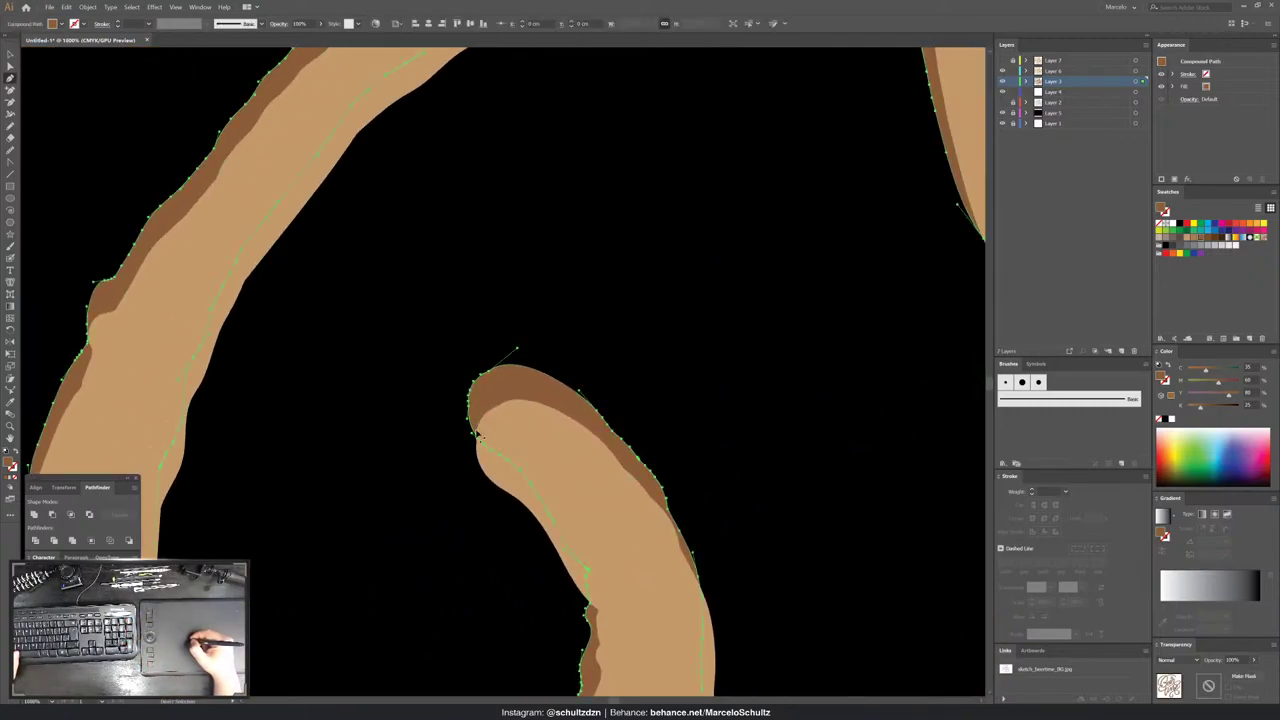
{"action": "left_click_drag", "start_coordinate": [485, 451], "coordinate": [483, 467]}
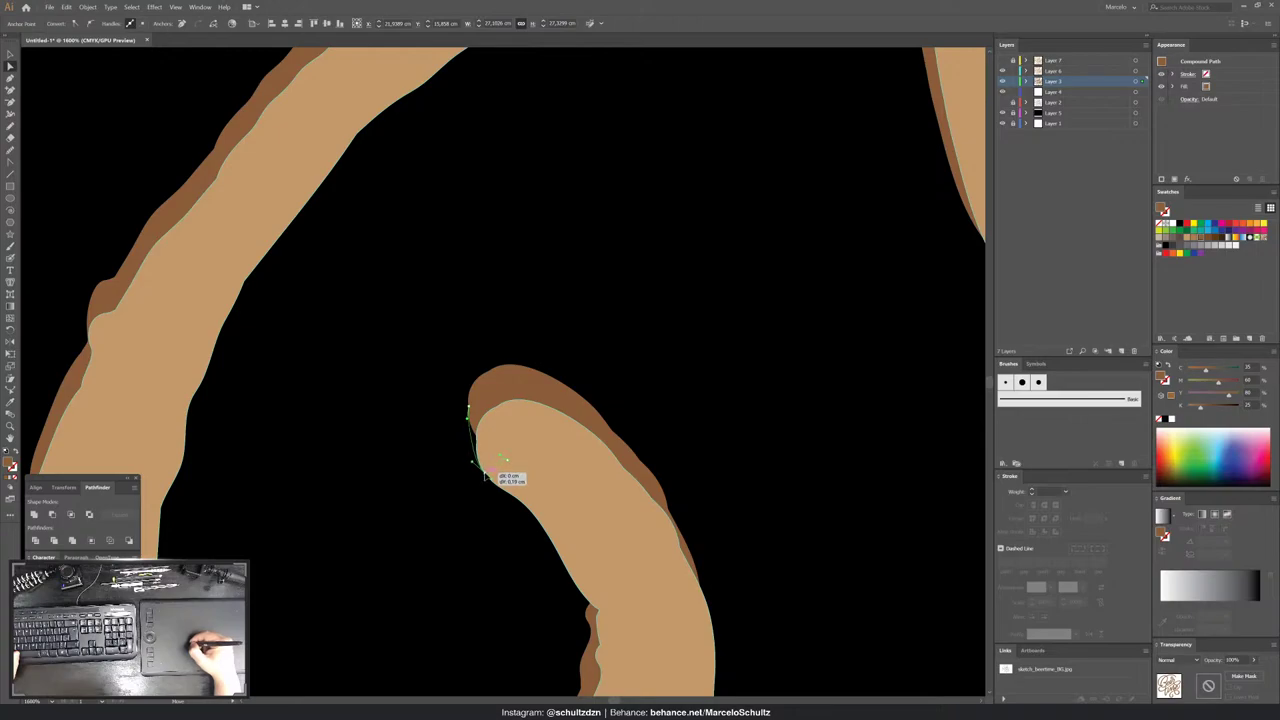
{"action": "left_click", "coordinate": [457, 480], "text": "ctrl"}
{"action": "mouse_move", "coordinate": [566, 500]}
{"action": "left_mouse_down"}
{"action": "mouse_move", "coordinate": [383, 580]}
{"action": "mouse_move", "coordinate": [300, 451]}
{"action": "mouse_move", "coordinate": [546, 357]}
{"action": "mouse_move", "coordinate": [517, 438]}
{"action": "mouse_move", "coordinate": [643, 517]}
{"action": "mouse_move", "coordinate": [491, 471]}
{"action": "mouse_move", "coordinate": [623, 297]}
{"action": "mouse_move", "coordinate": [623, 308]}
{"action": "left_mouse_up"}
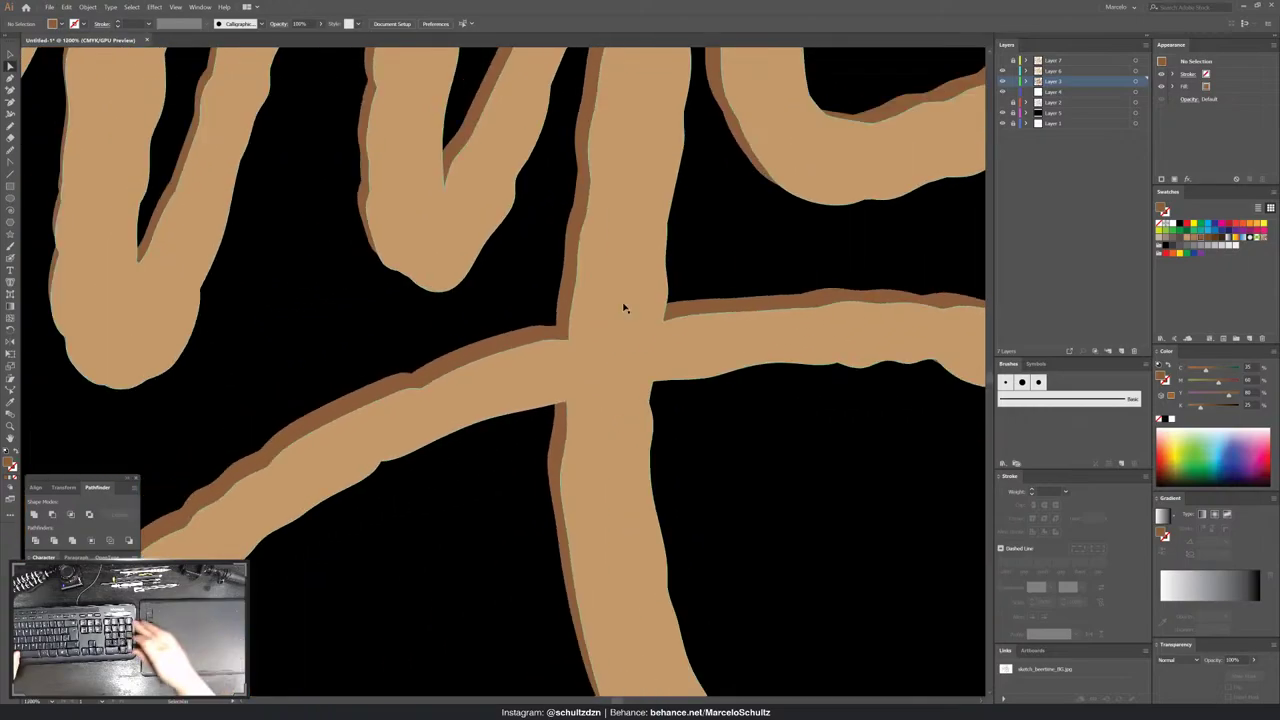
- Paint a tan patch over the crossing gap under the 'e' and unite it with the lettering
{"action": "key", "text": "ctrl+minus"}
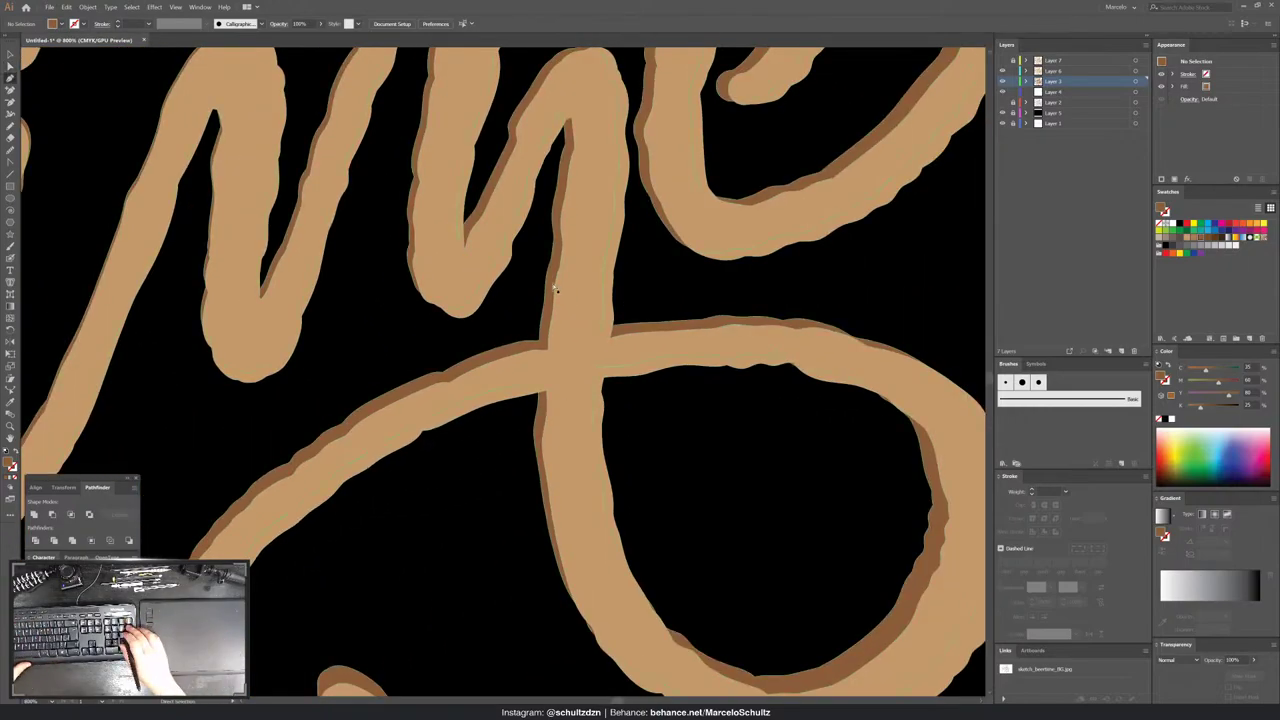
{"action": "scroll", "coordinate": [556, 290], "scroll_direction": "down", "scroll_amount": 1}
{"action": "scroll", "coordinate": [556, 290], "scroll_direction": "down", "scroll_amount": 1}
{"action": "scroll", "coordinate": [555, 288], "scroll_direction": "up", "scroll_amount": 1}
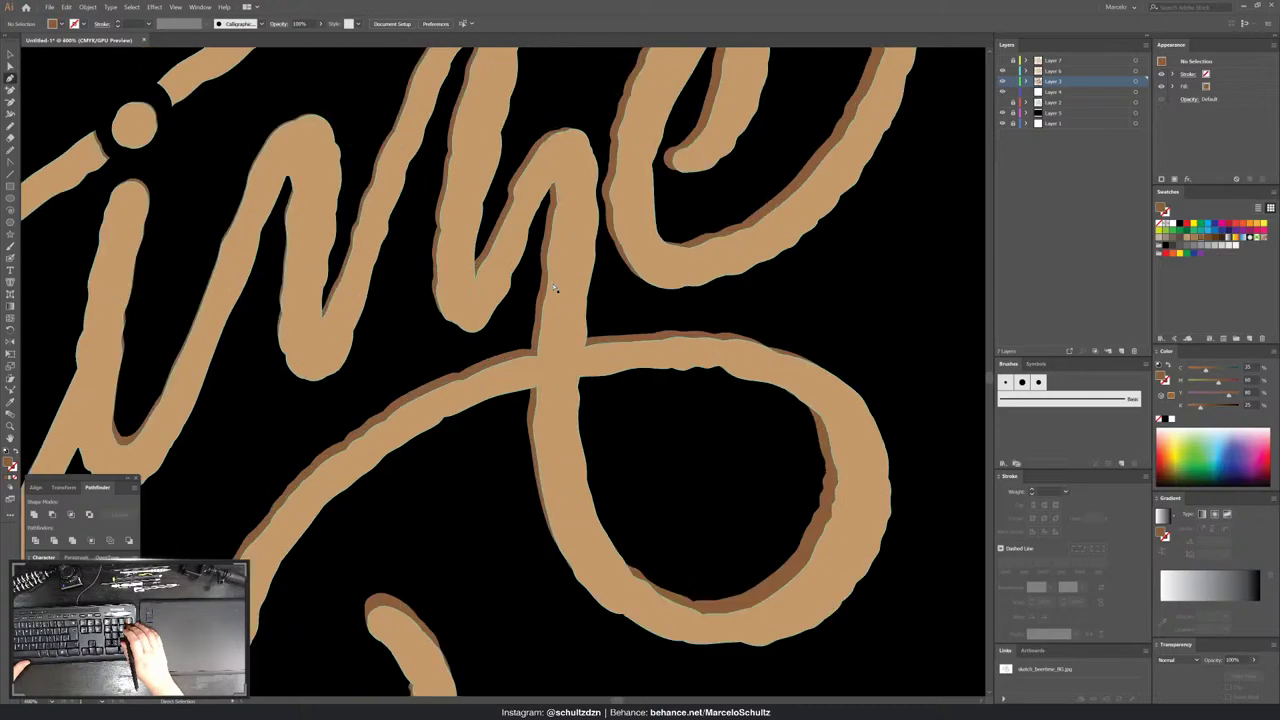
{"action": "scroll", "coordinate": [556, 290], "scroll_direction": "up", "scroll_amount": 3}
{"action": "scroll", "coordinate": [580, 380], "scroll_direction": "up", "scroll_amount": 1}
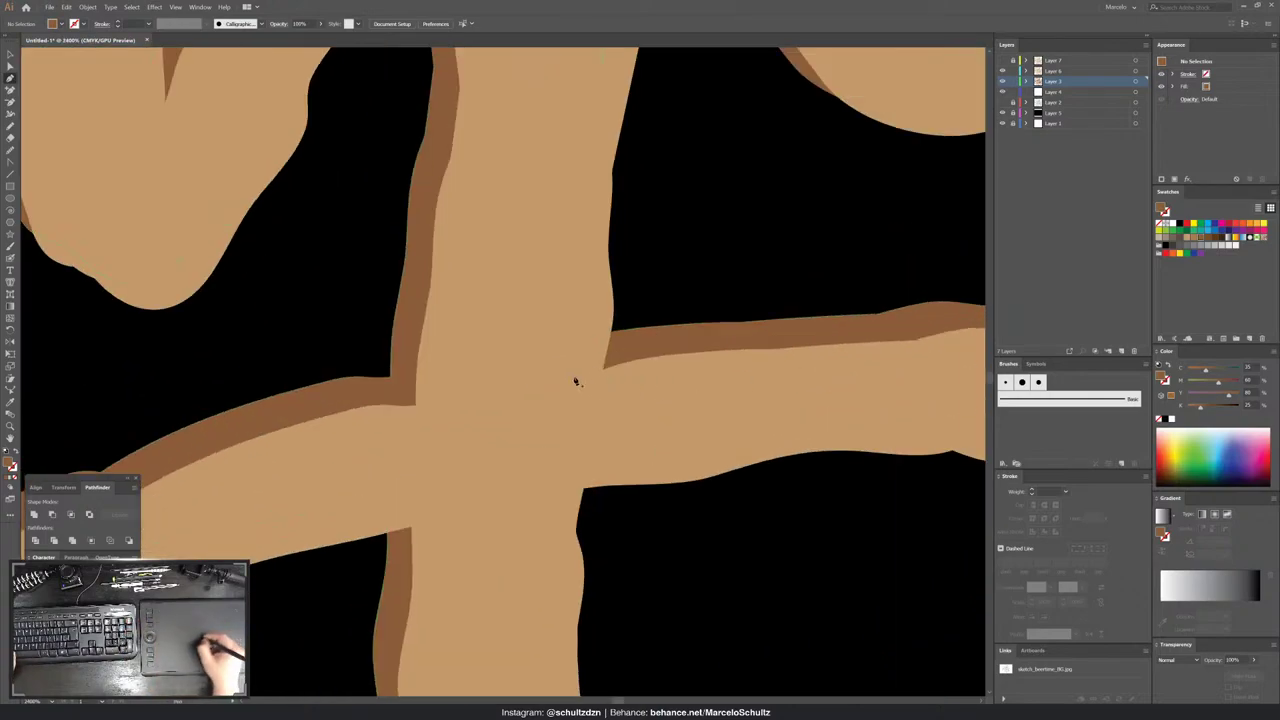
{"action": "left_click", "coordinate": [507, 407]}
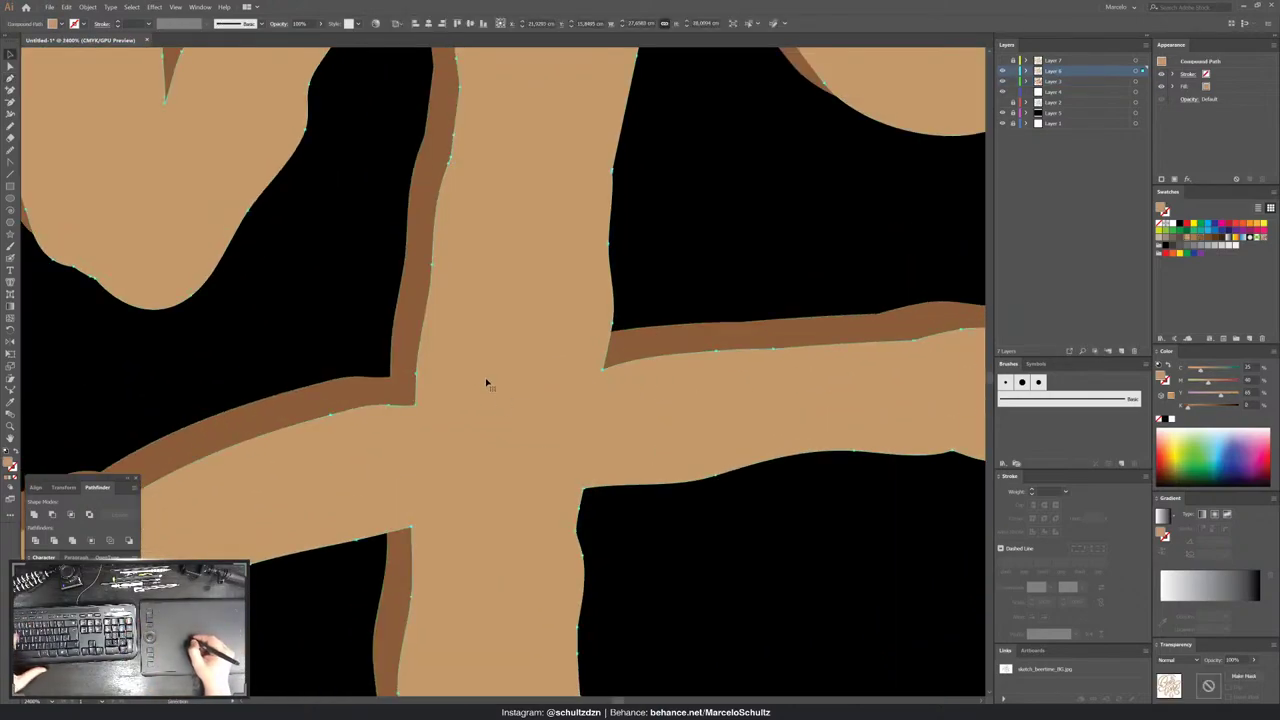
{"action": "key", "text": "ctrl+shift+a"}
{"action": "key", "text": "b"}
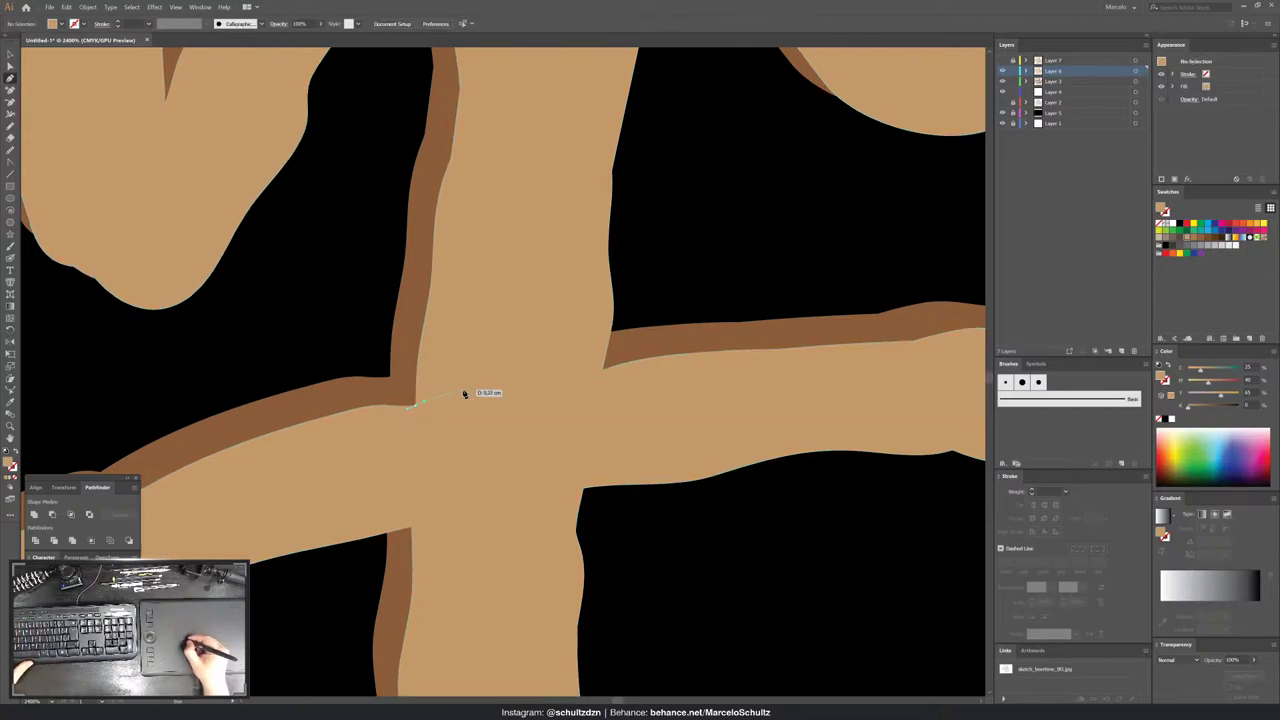
{"action": "mouse_move", "coordinate": [587, 378]}
{"action": "left_mouse_down"}
{"action": "mouse_move", "coordinate": [629, 334]}
{"action": "mouse_move", "coordinate": [405, 372]}
{"action": "mouse_move", "coordinate": [414, 404]}
{"action": "left_mouse_up"}
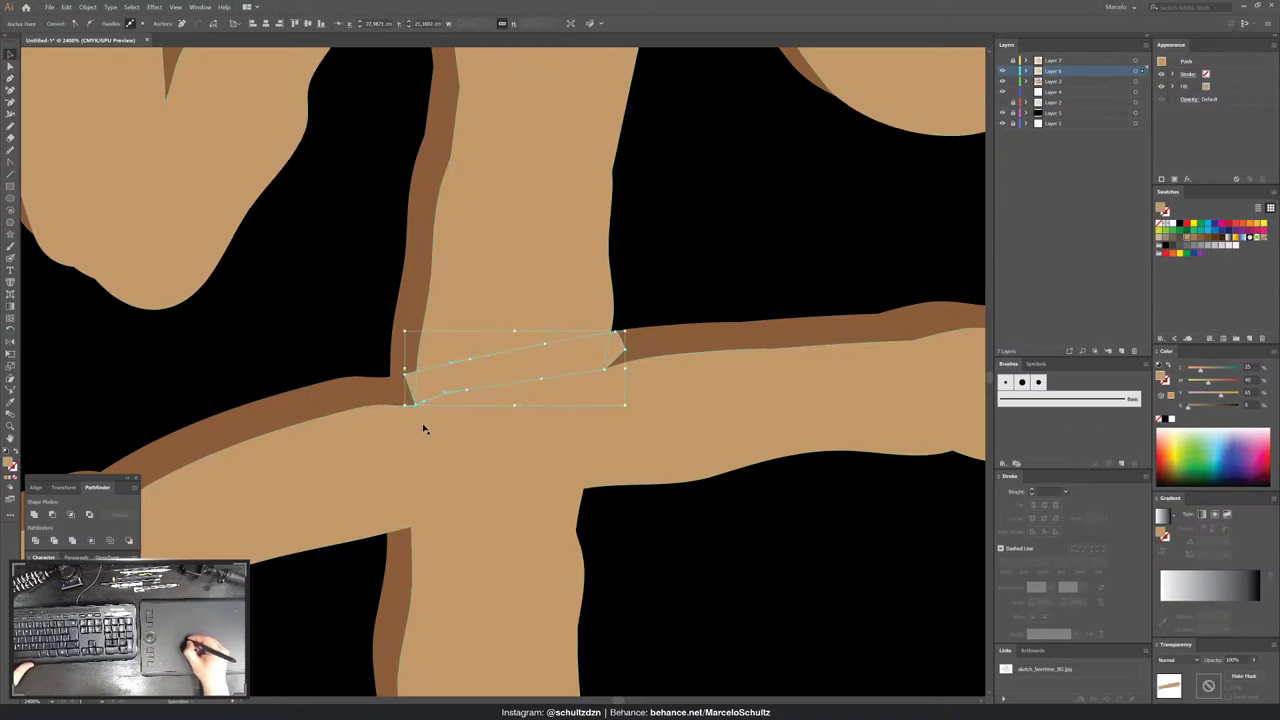
{"action": "key", "text": "ctrl+a"}
{"action": "left_click", "coordinate": [51, 514]}
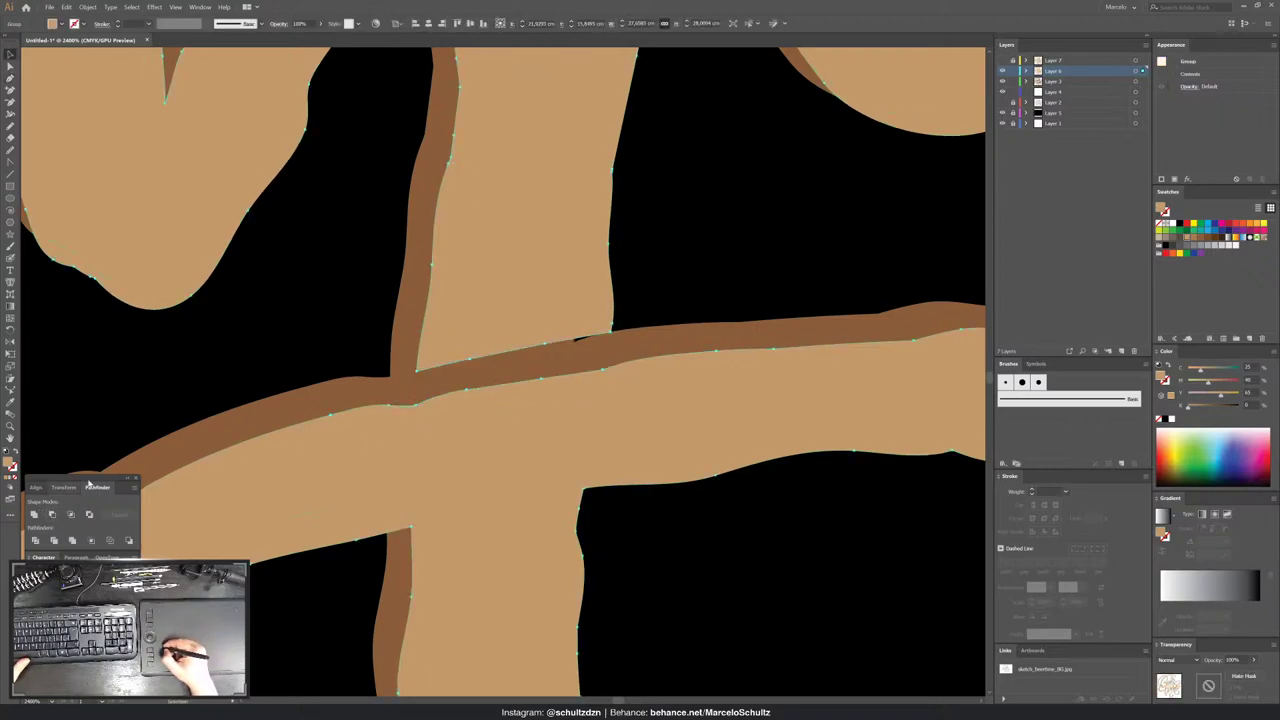
- Drag the brown shadow path's anchors to reshape the shadow edge across the crossing
{"action": "key", "text": "a"}
{"action": "left_click", "coordinate": [572, 346]}
{"action": "left_click_drag", "start_coordinate": [575, 344], "coordinate": [612, 336]}
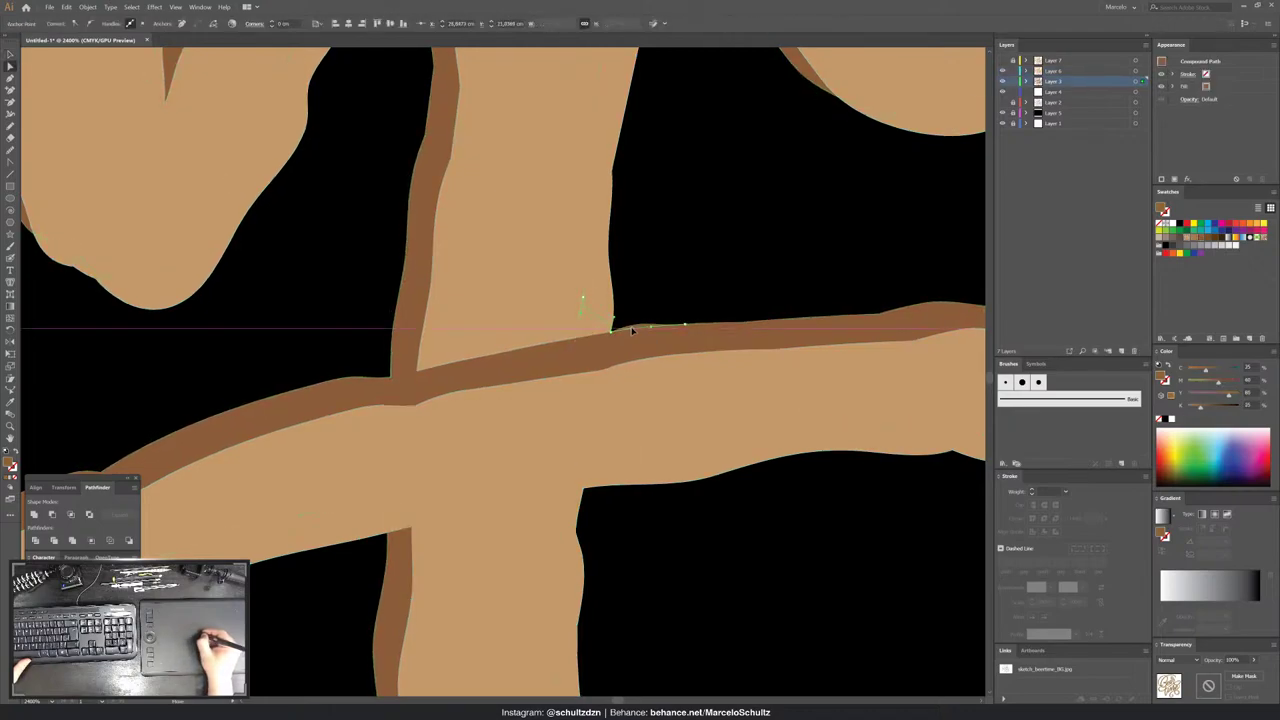
{"action": "left_click", "coordinate": [390, 381]}
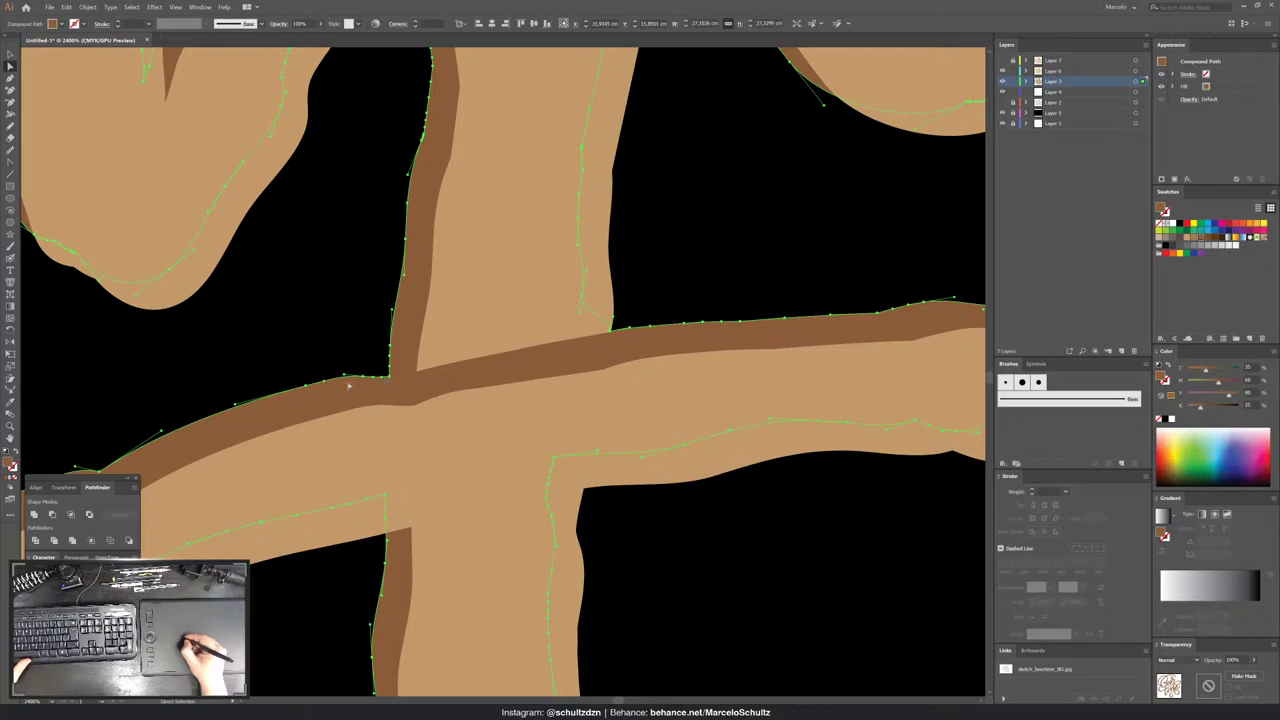
{"action": "left_click", "coordinate": [345, 378]}
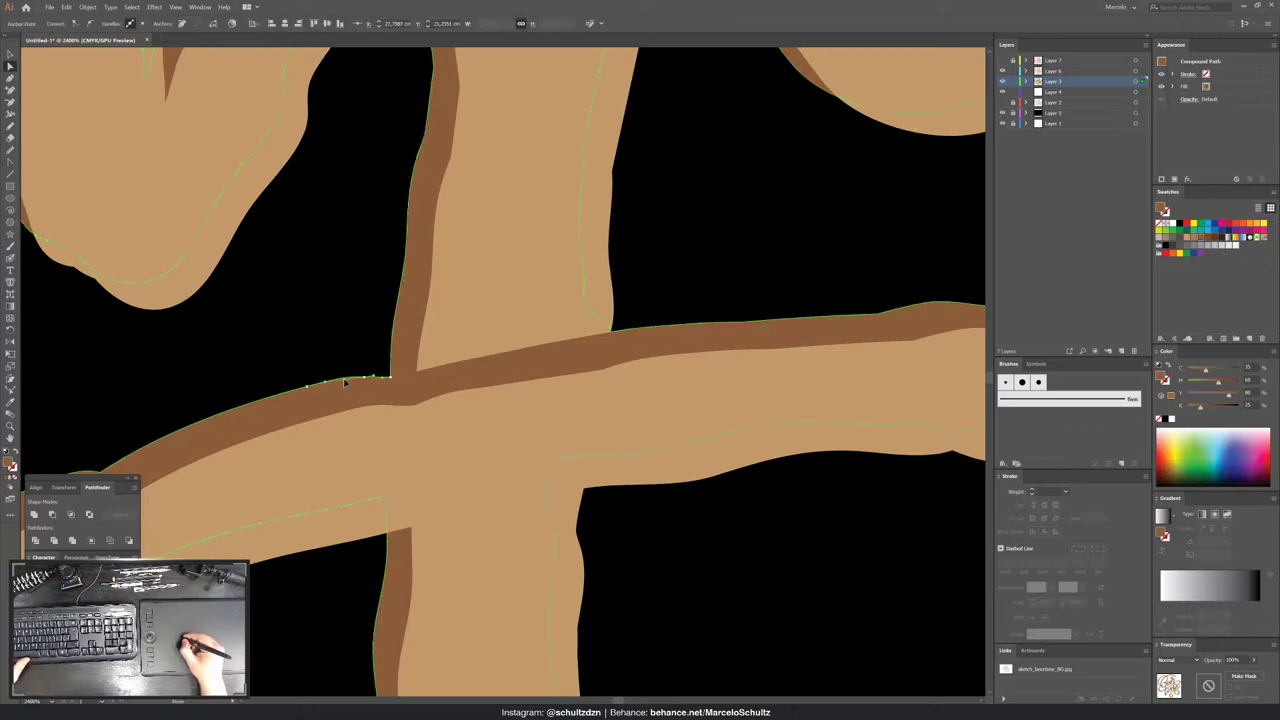
{"action": "key", "text": "ctrl+shift+a"}
{"action": "key", "text": "ctrl+minus"}
- Zoom out over the whole lettering, then pan and zoom toward the next crossing
{"action": "key", "text": "ctrl+minus"}
{"action": "key", "text": "ctrl+minus"}
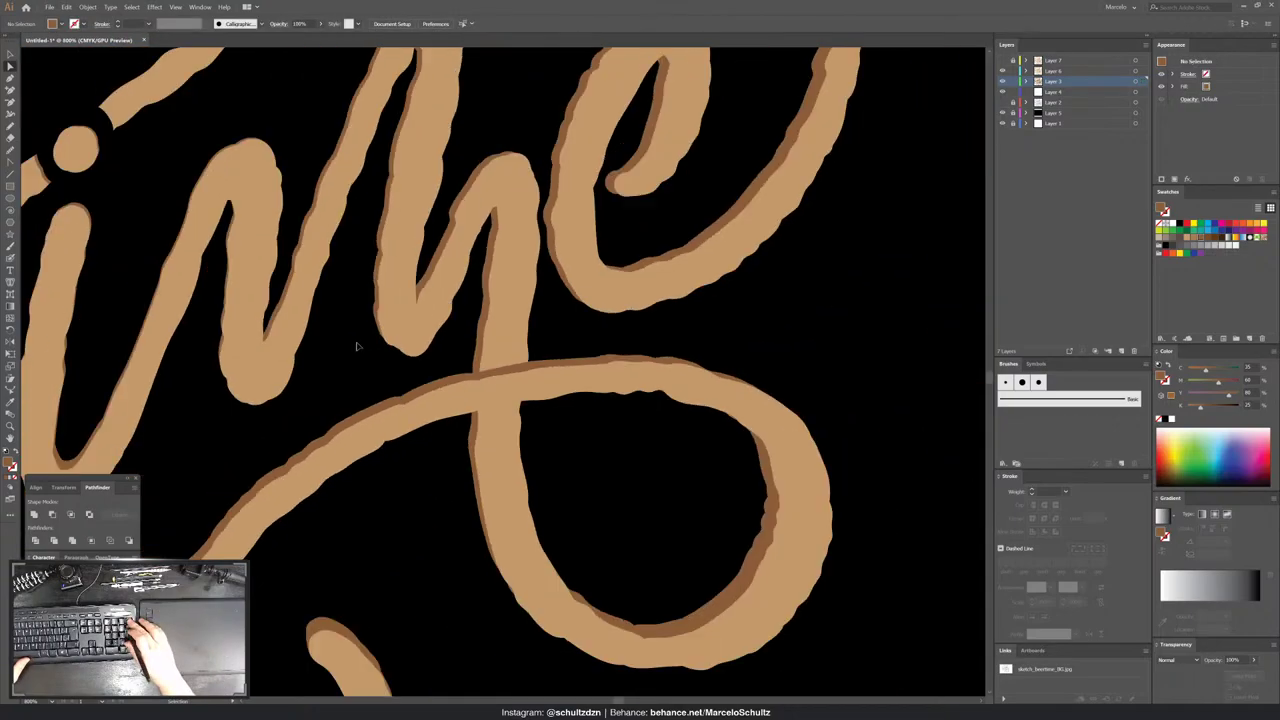
{"action": "key", "text": "ctrl+minus"}
{"action": "key", "text": "ctrl+minus"}
{"action": "key", "text": "ctrl+minus"}
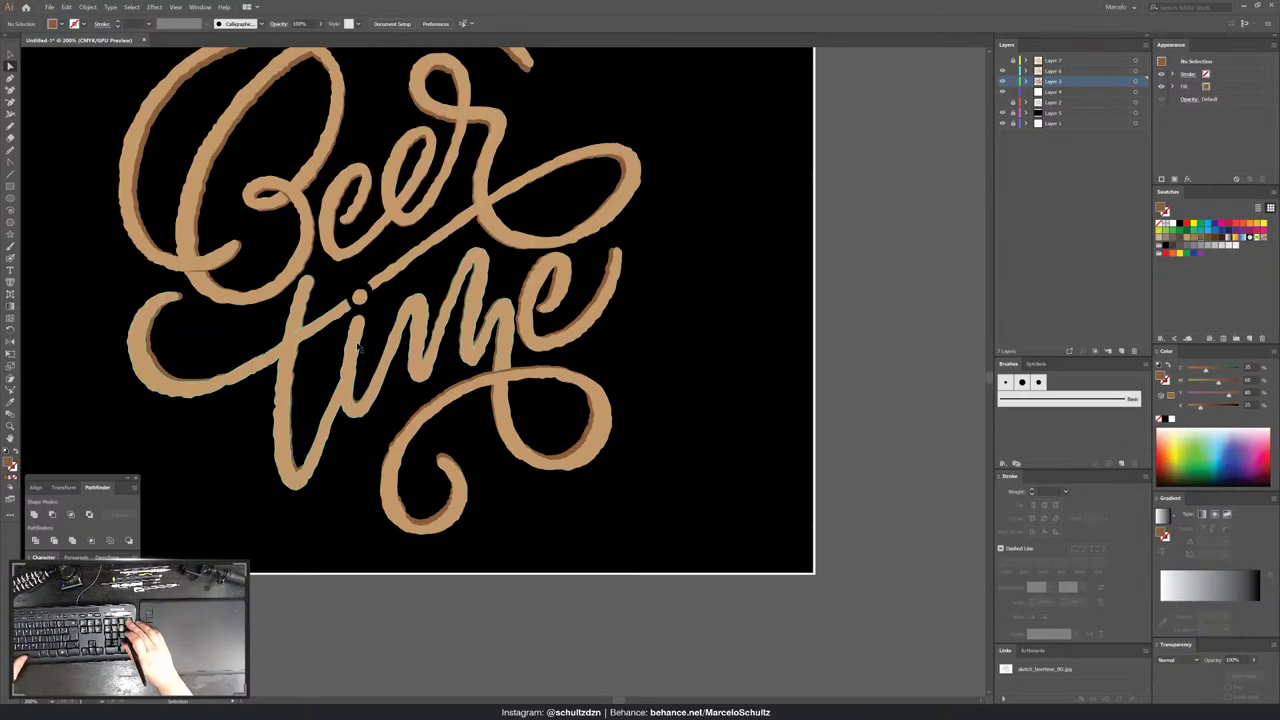
{"action": "key", "text": "ctrl+plus"}
{"action": "key", "text": "ctrl+minus"}
{"action": "key", "text": "ctrl+plus"}
{"action": "left_click_drag", "start_coordinate": [845, 219], "coordinate": [805, 183]}
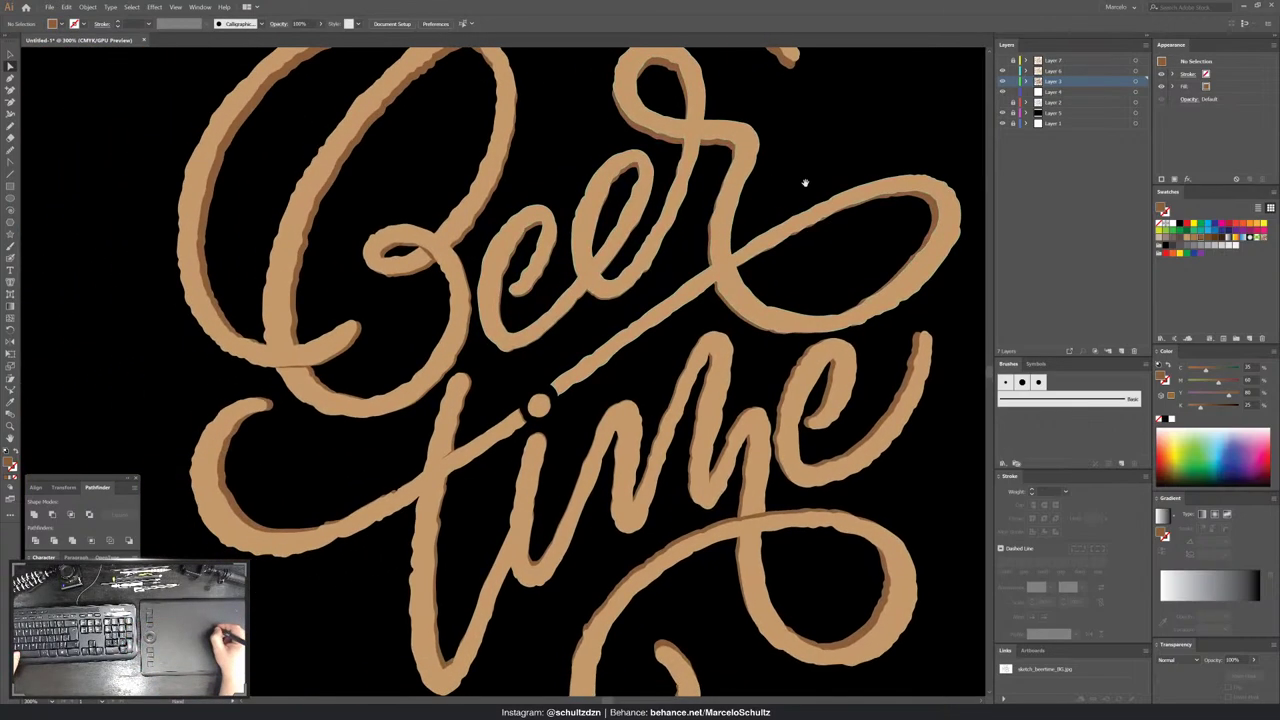
{"action": "scroll", "coordinate": [745, 266], "scroll_direction": "up", "scroll_amount": 5}
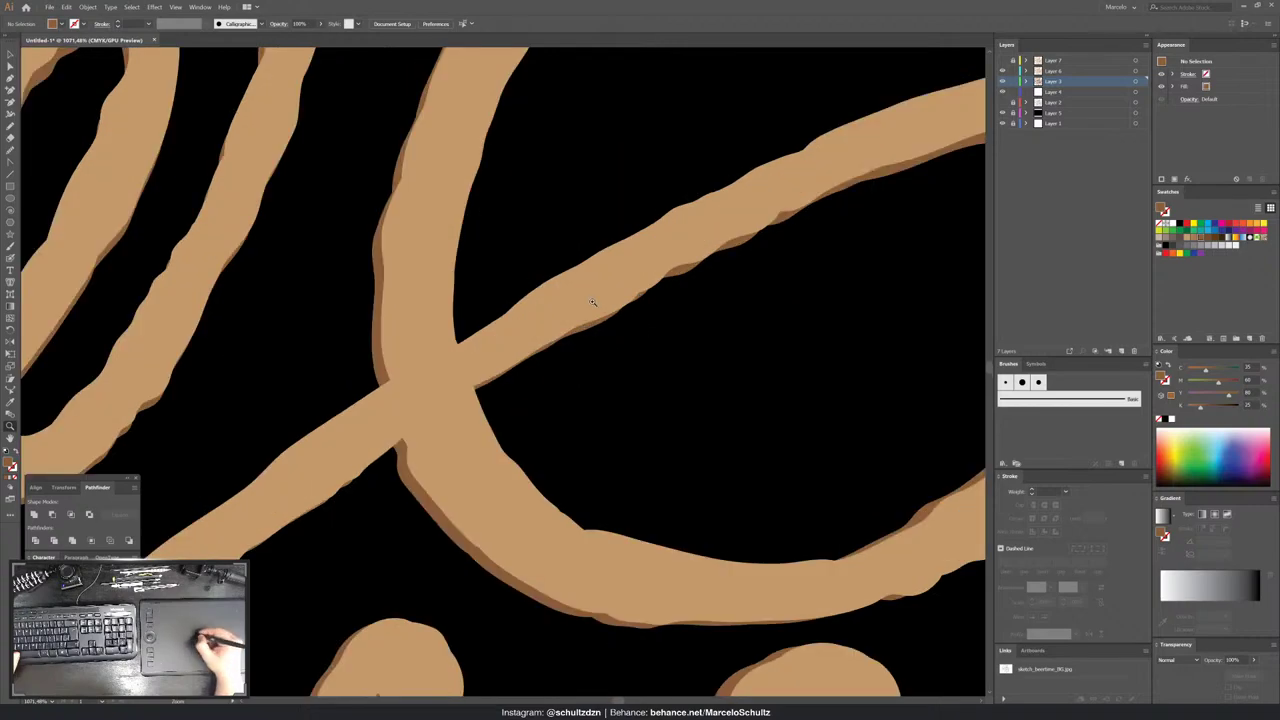
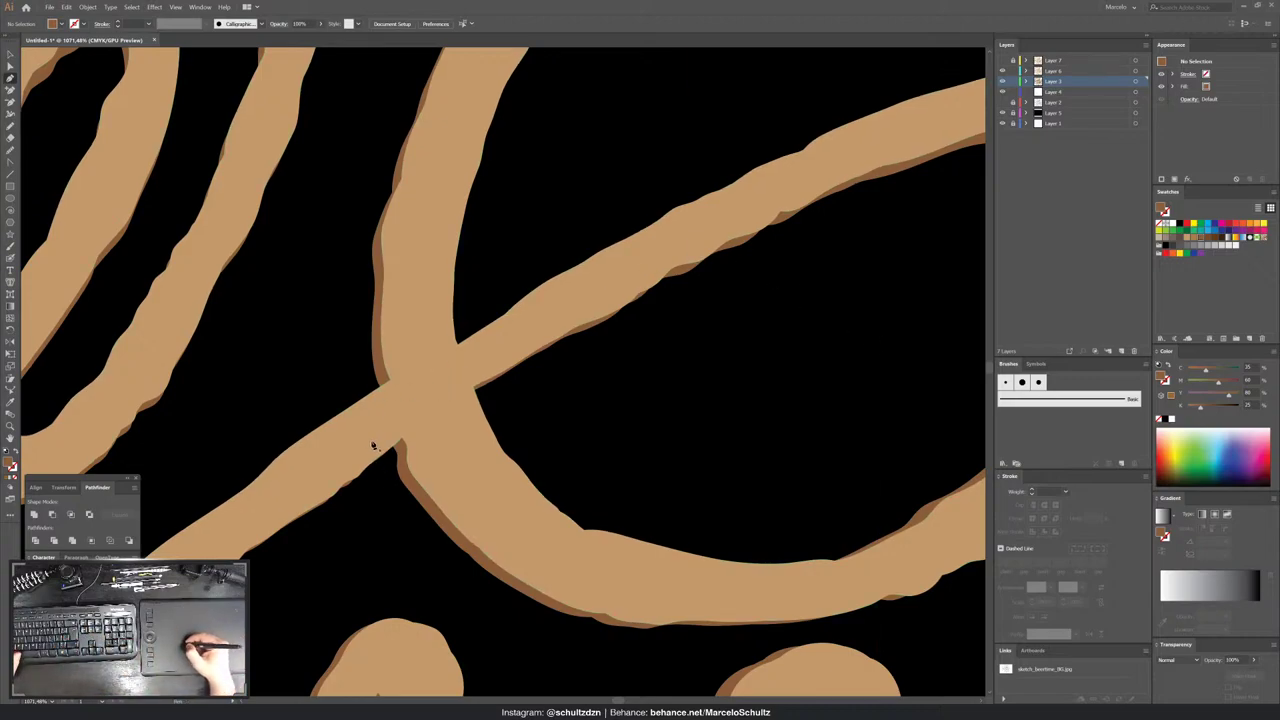
- Pen-draw a curved patch shape over the diagonal and vertical stroke crossing
{"action": "left_click", "coordinate": [474, 388]}
{"action": "left_click", "coordinate": [427, 417]}
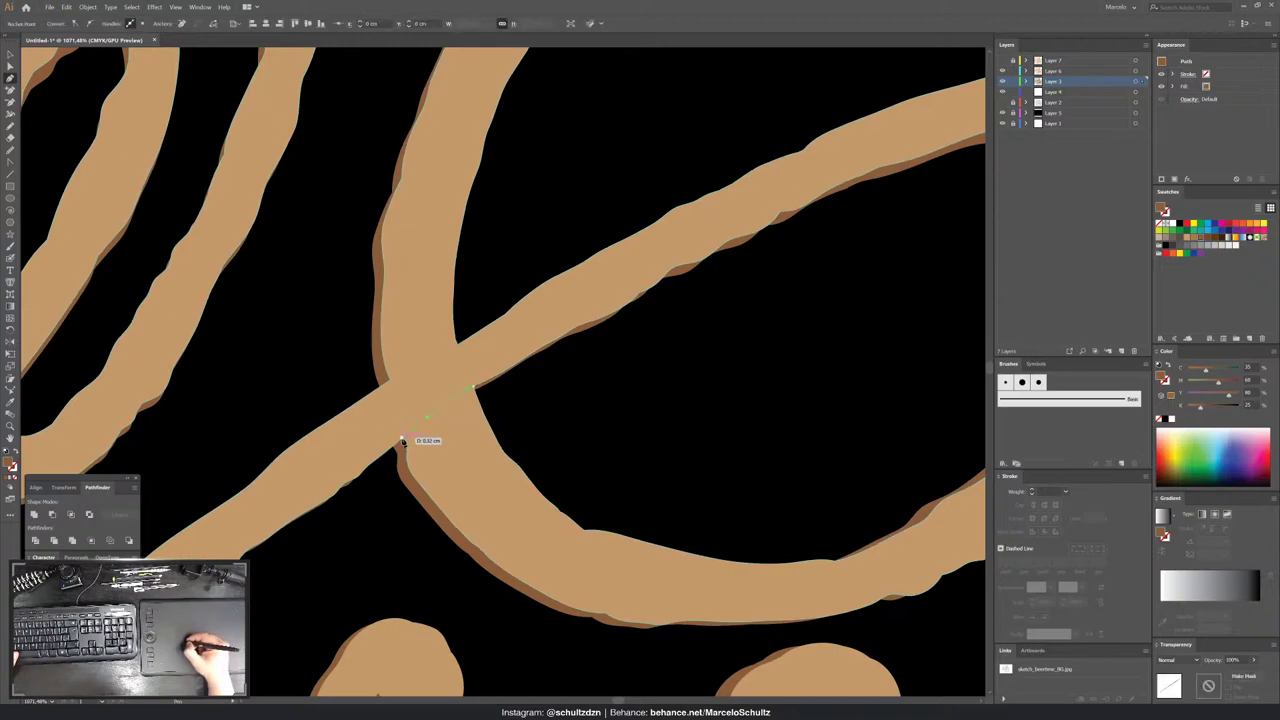
{"action": "left_click_drag", "start_coordinate": [400, 441], "coordinate": [400, 455]}
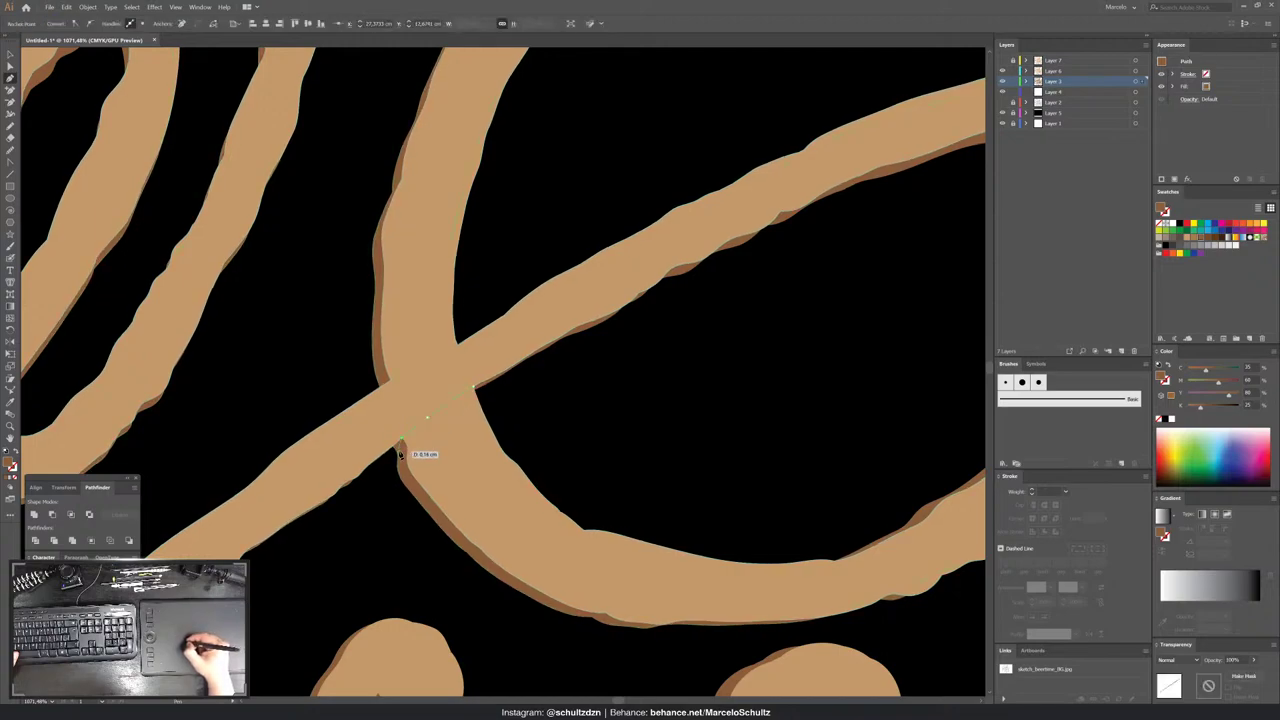
{"action": "left_click", "coordinate": [474, 389]}
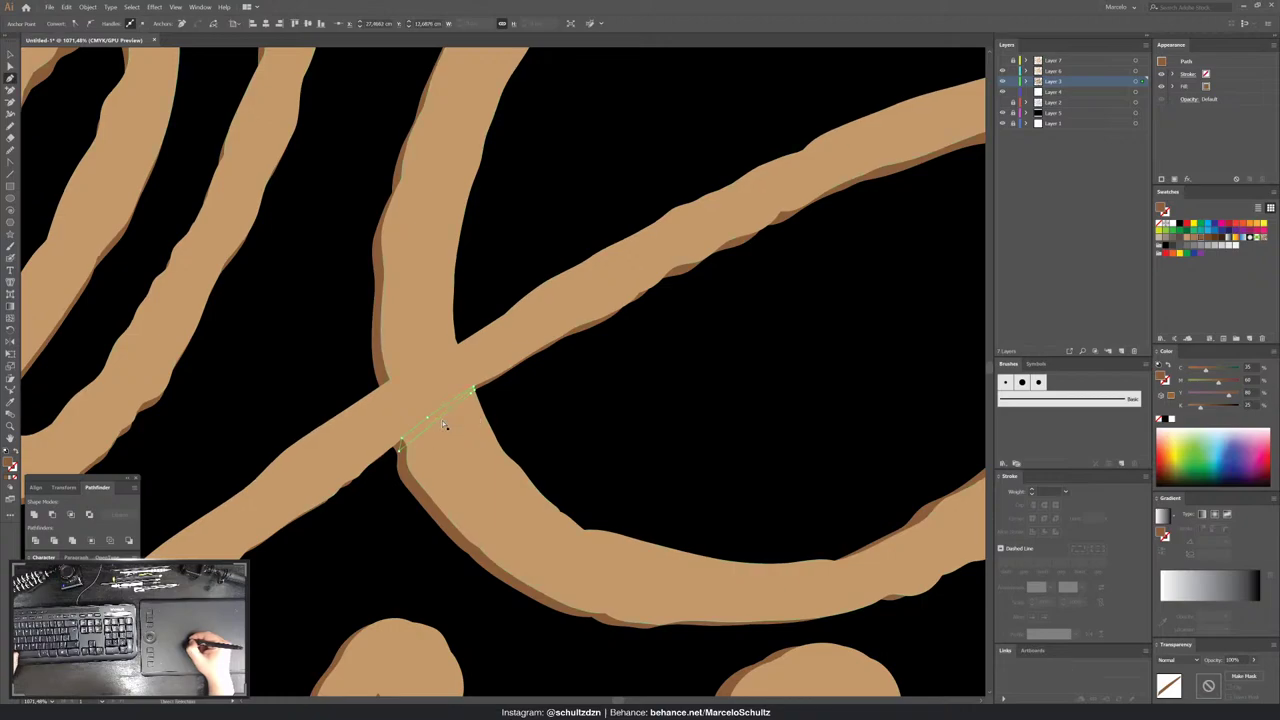
{"action": "key", "text": "ctrl+plus"}
{"action": "key", "text": "ctrl+plus"}
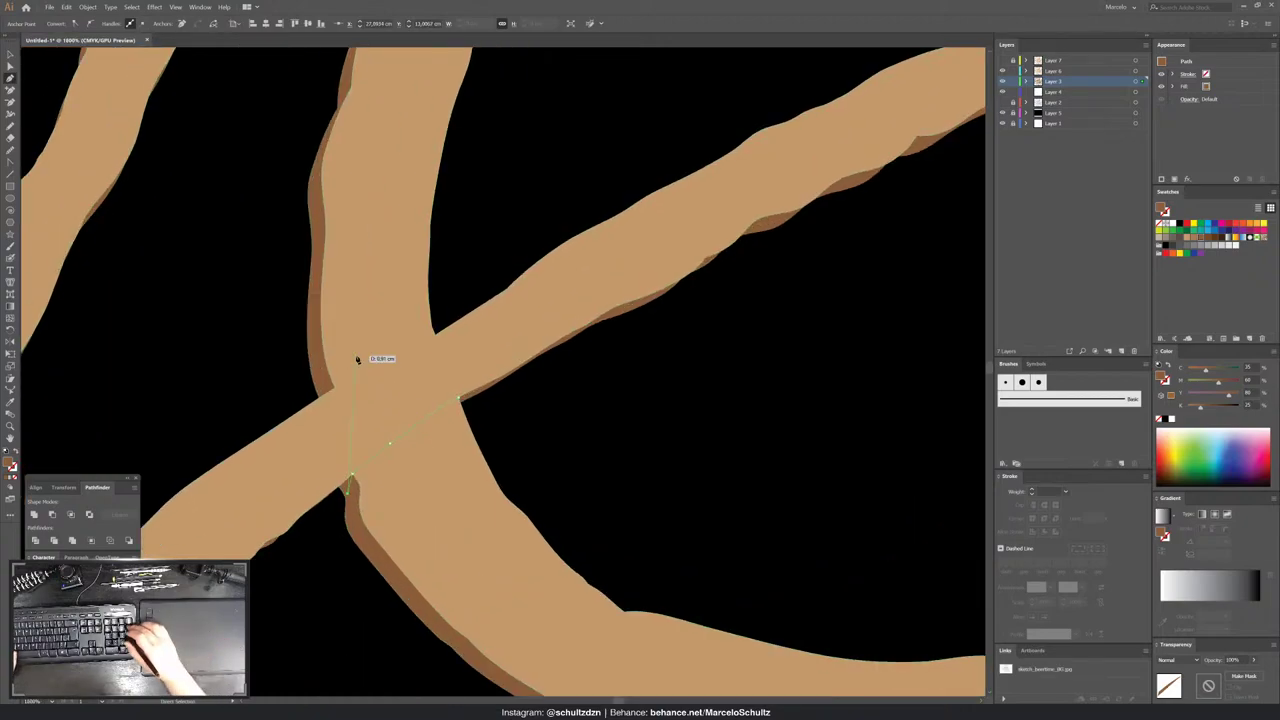
{"action": "left_click_drag", "start_coordinate": [426, 436], "coordinate": [461, 400]}
- Make the brown stroke group a compound path and pick the overlapping path in Outline view
{"action": "key", "text": "v"}
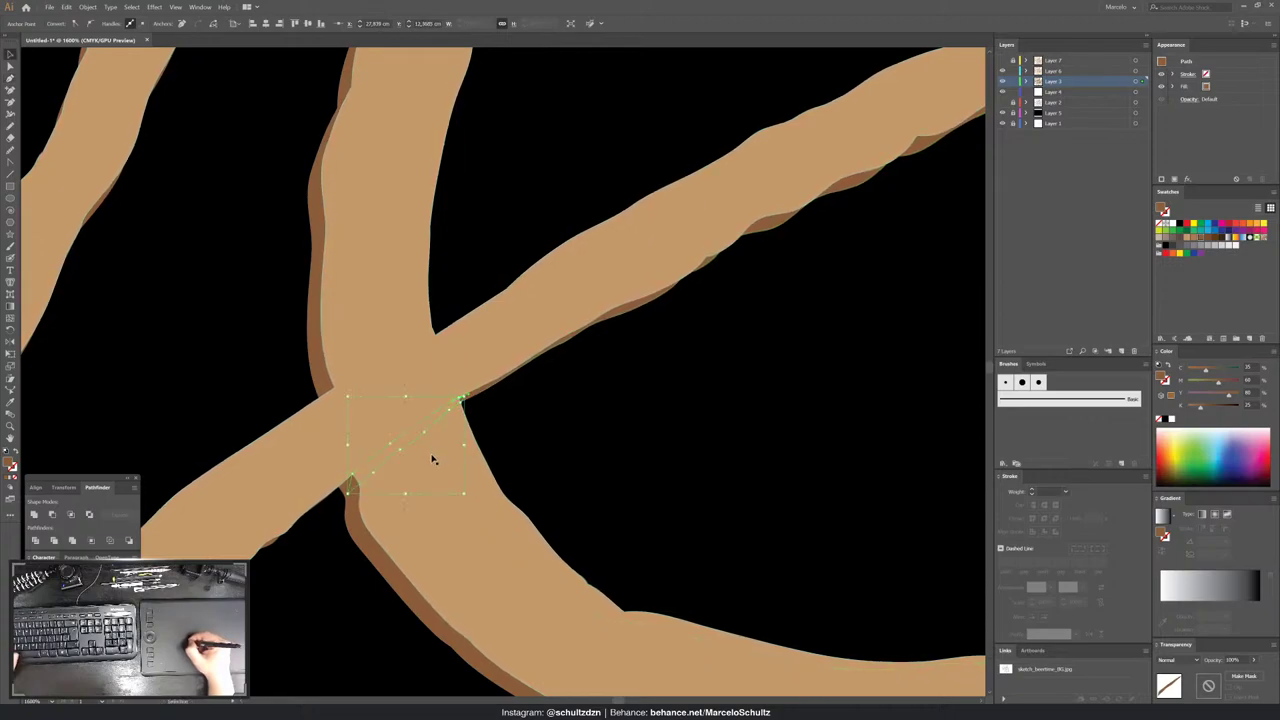
{"action": "left_click", "coordinate": [432, 457]}
{"action": "key", "text": "ctrl+8"}
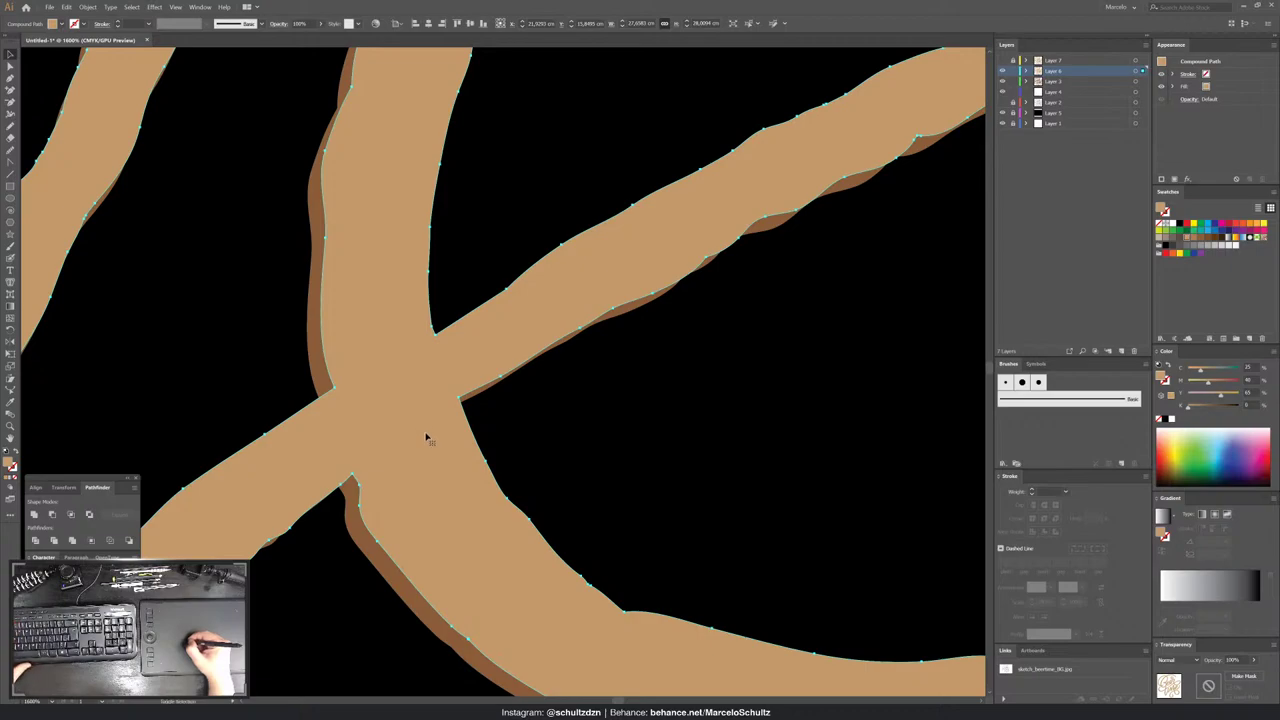
{"action": "key", "text": "ctrl+y"}
{"action": "left_click", "coordinate": [426, 437], "text": "shift"}
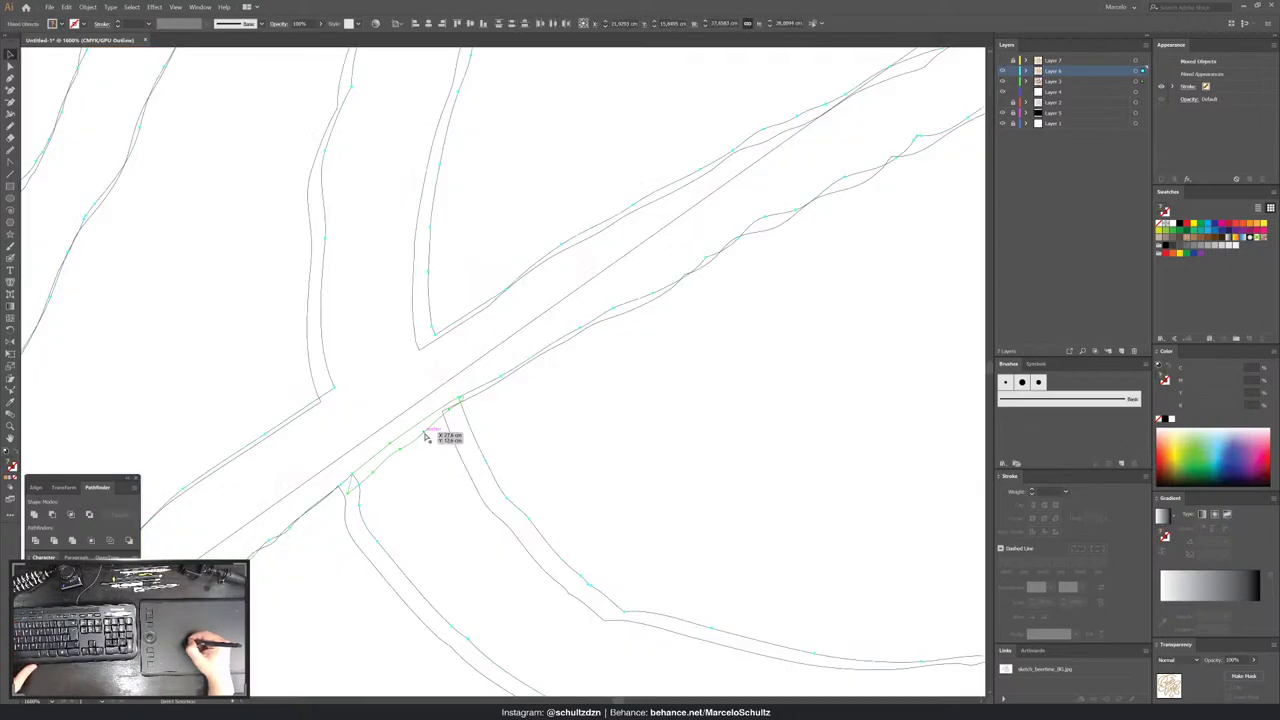
{"action": "key", "text": "ctrl+y"}
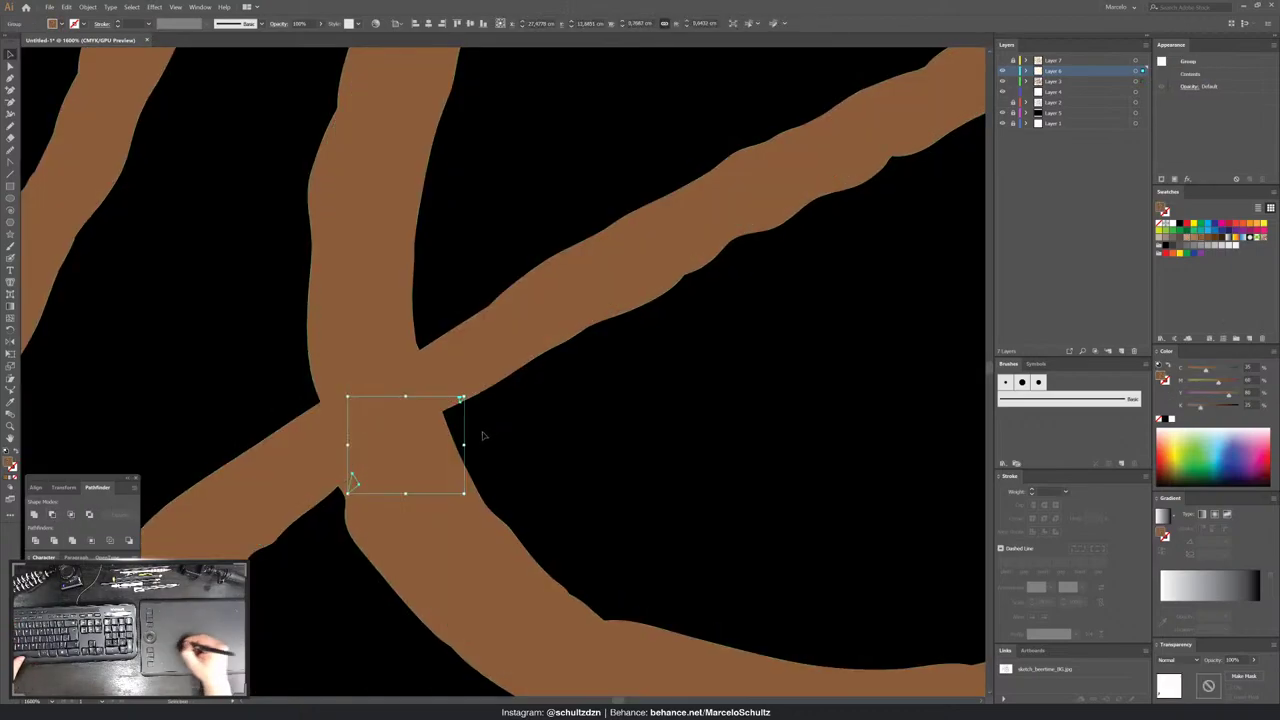
- Reselect the crossing path and the compound stroke path via Outline view
{"action": "key", "text": "ctrl+shift+a"}
{"action": "key", "text": "ctrl+y"}
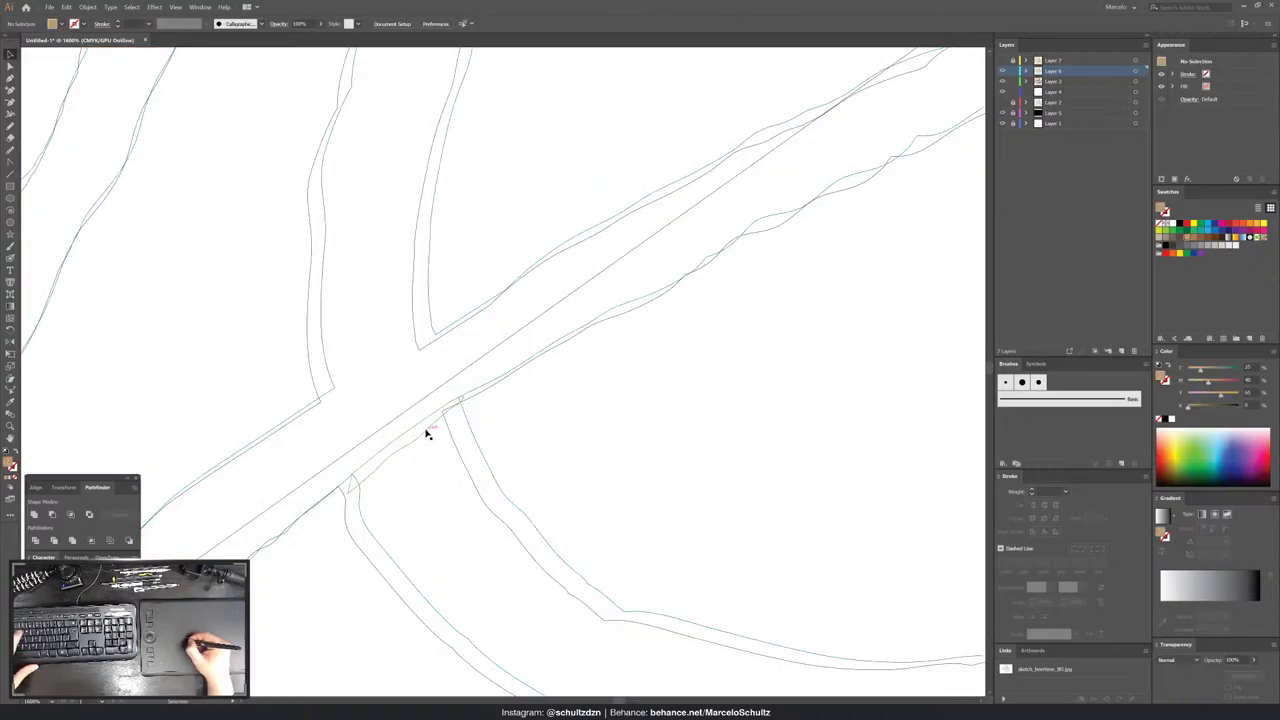
{"action": "left_click", "coordinate": [426, 434]}
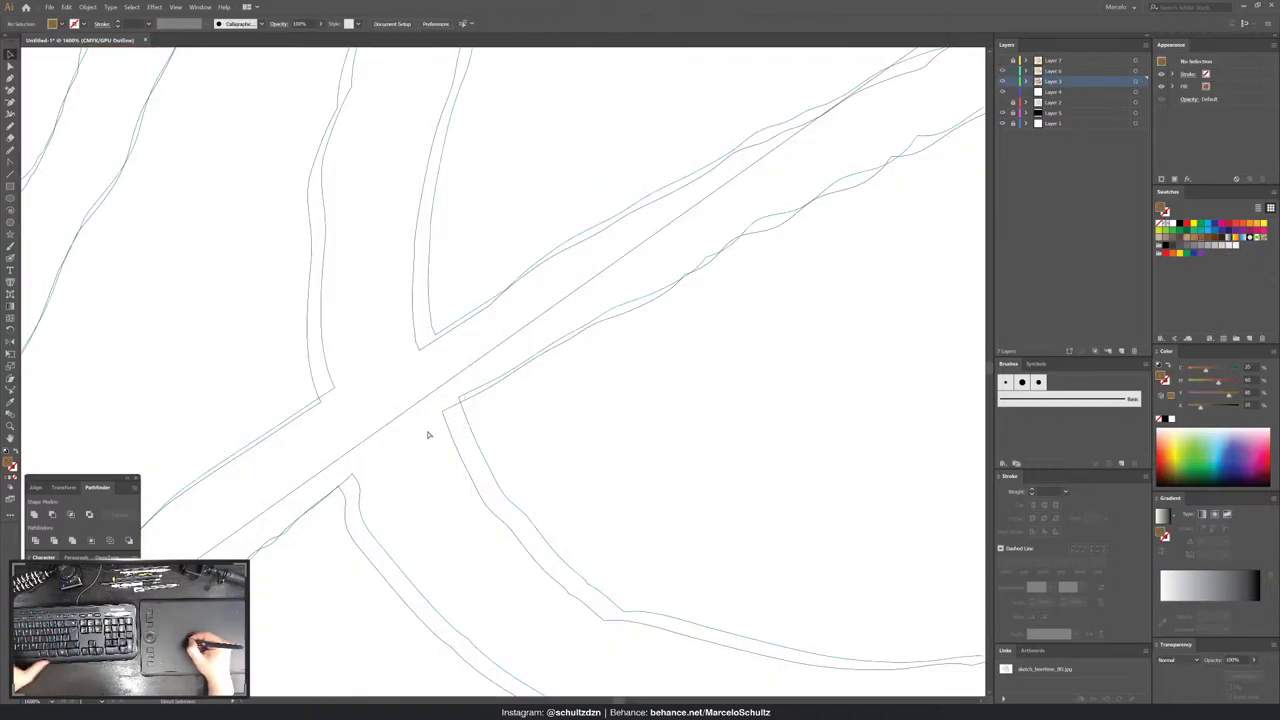
{"action": "key", "text": "ctrl+y"}
{"action": "left_click", "coordinate": [428, 436]}
- Bring the diagonal stroke to front and Pathfinder-unite it with the patch shape
{"action": "key", "text": "ctrl+shift+bracketright"}
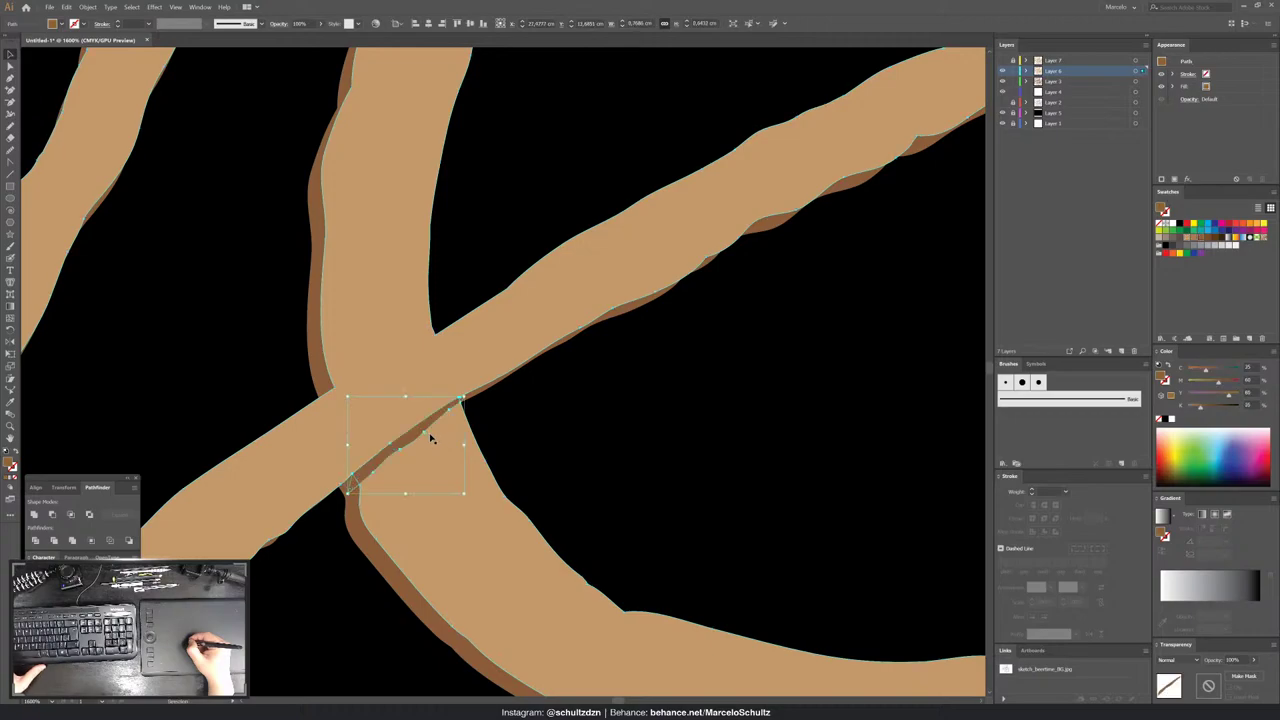
{"action": "left_click", "coordinate": [357, 476], "text": "shift"}
{"action": "left_click", "coordinate": [54, 515]}
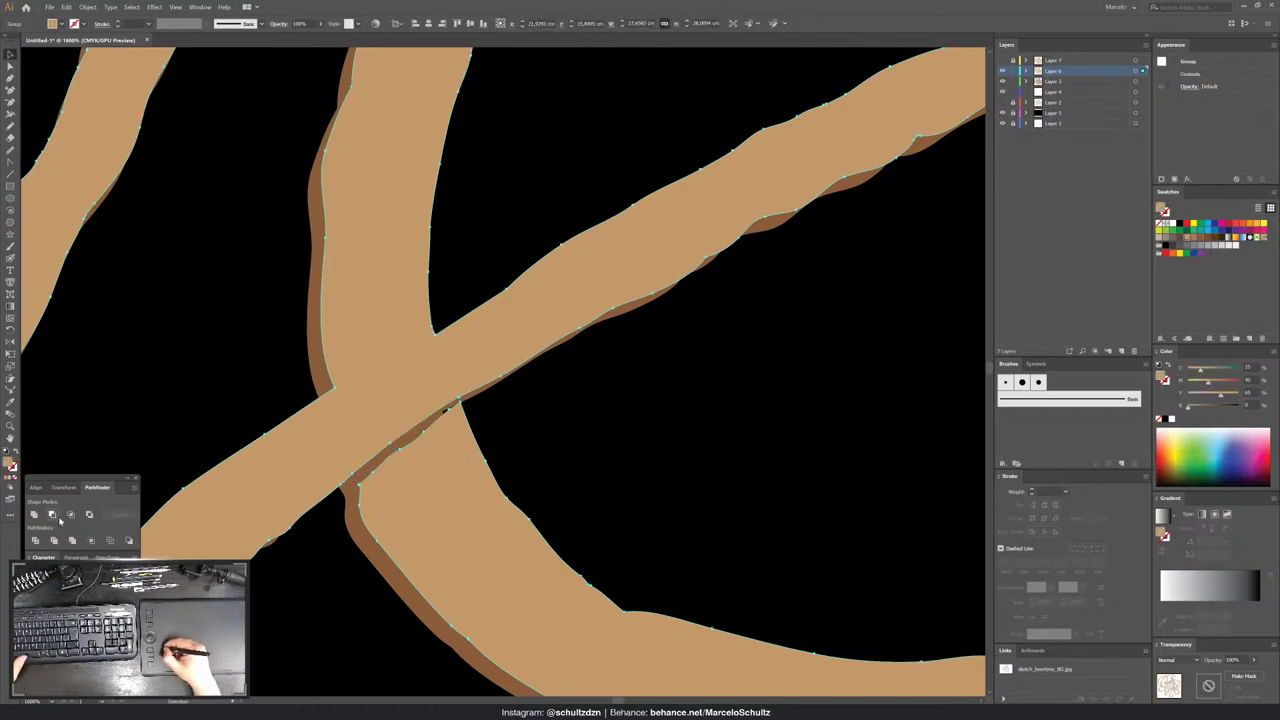
{"action": "left_click", "coordinate": [435, 422]}
- Drag the crossing anchor of the shadow path to close the black gap
{"action": "key", "text": "ctrl+plus"}
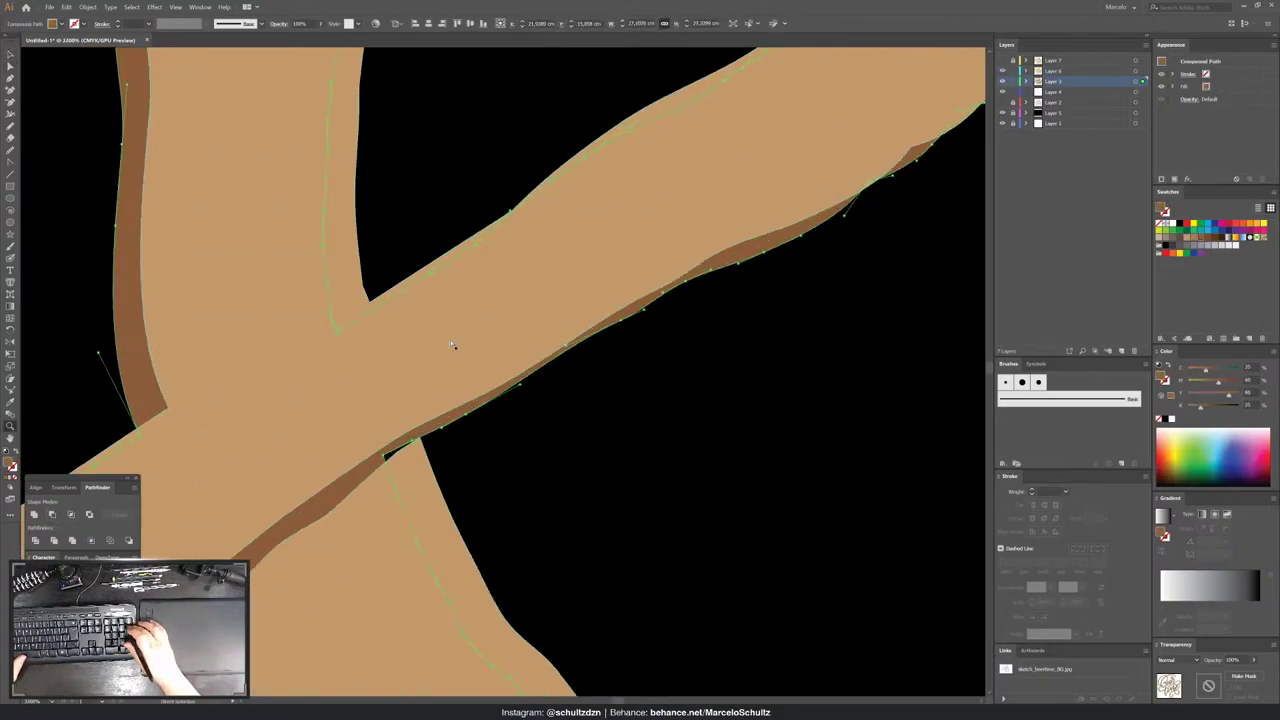
{"action": "key", "text": "a"}
{"action": "left_click", "coordinate": [387, 458]}
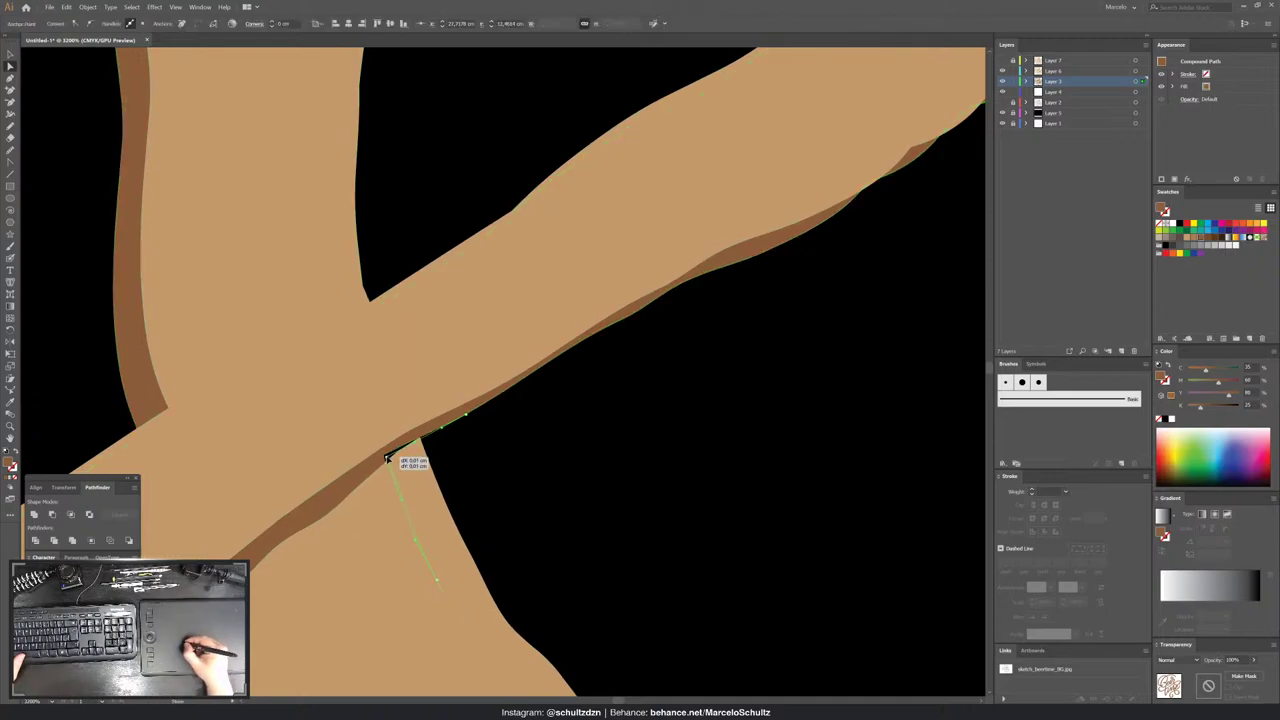
{"action": "left_click_drag", "start_coordinate": [393, 460], "coordinate": [397, 460]}
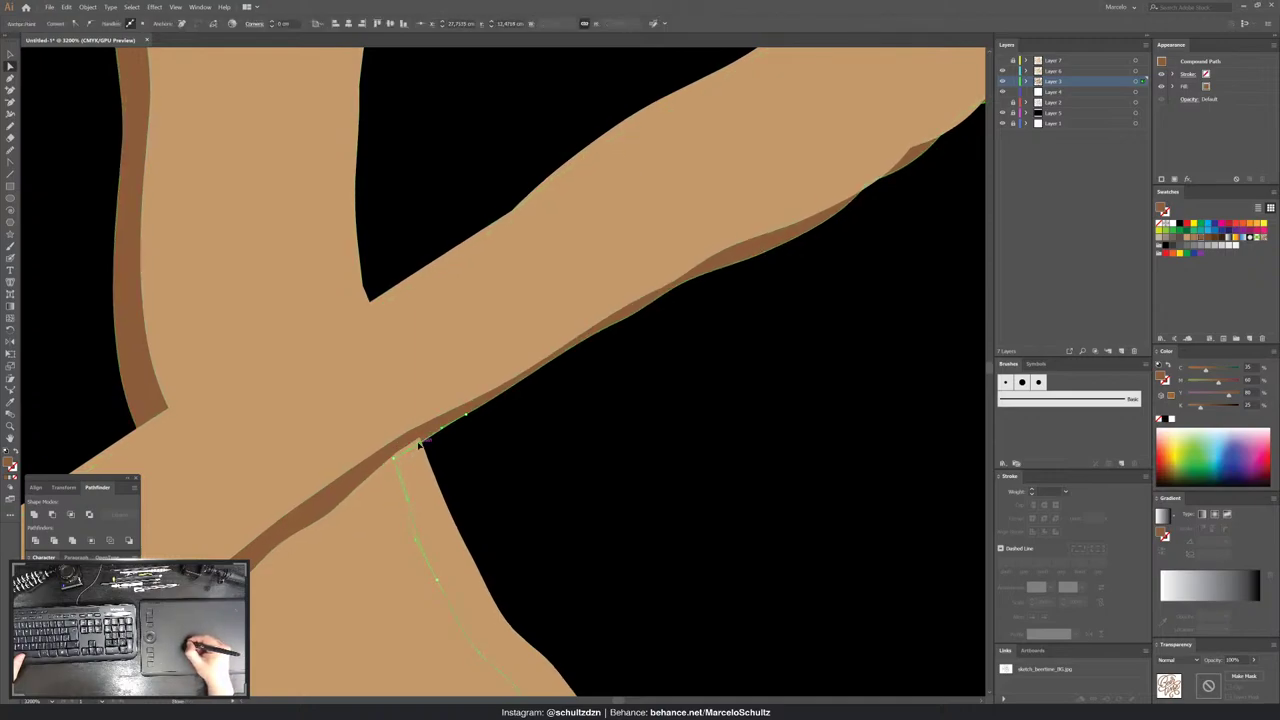
{"action": "left_click", "coordinate": [469, 423]}
{"action": "key", "text": "ctrl+minus"}
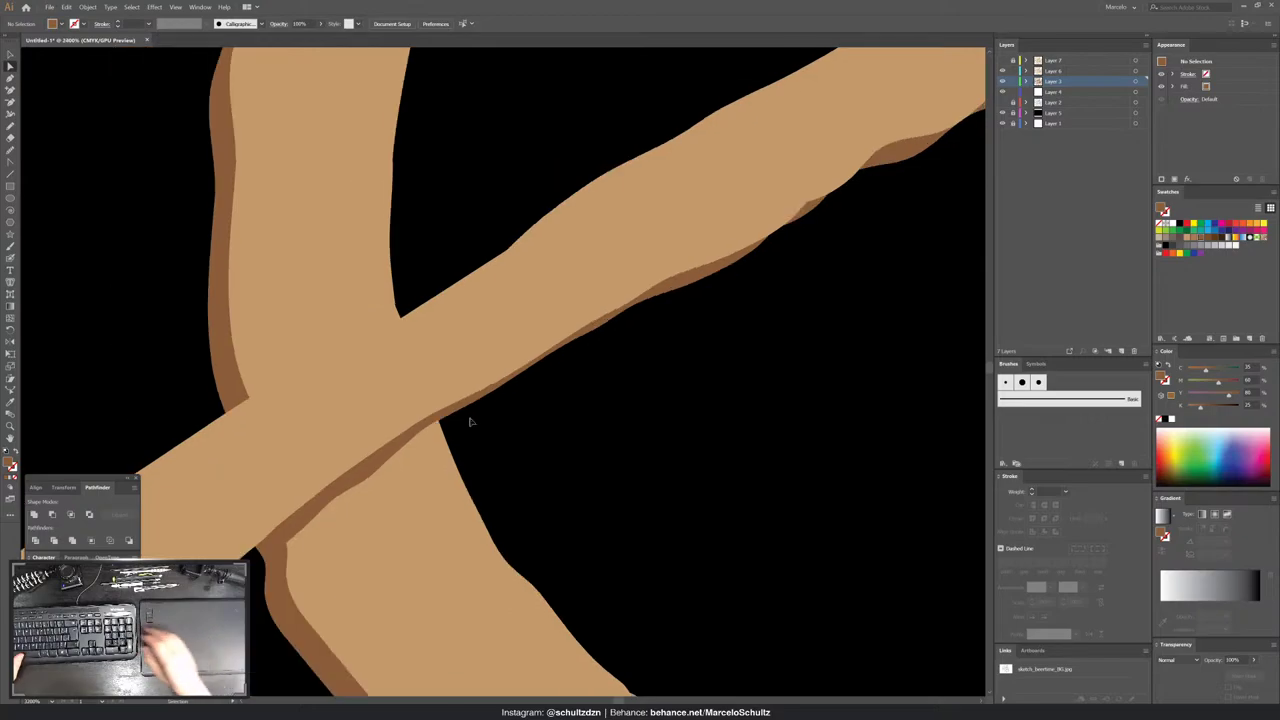
{"action": "key", "text": "ctrl+minus"}
{"action": "key", "text": "ctrl+minus"}
{"action": "key", "text": "ctrl+minus"}
{"action": "key", "text": "ctrl+minus"}
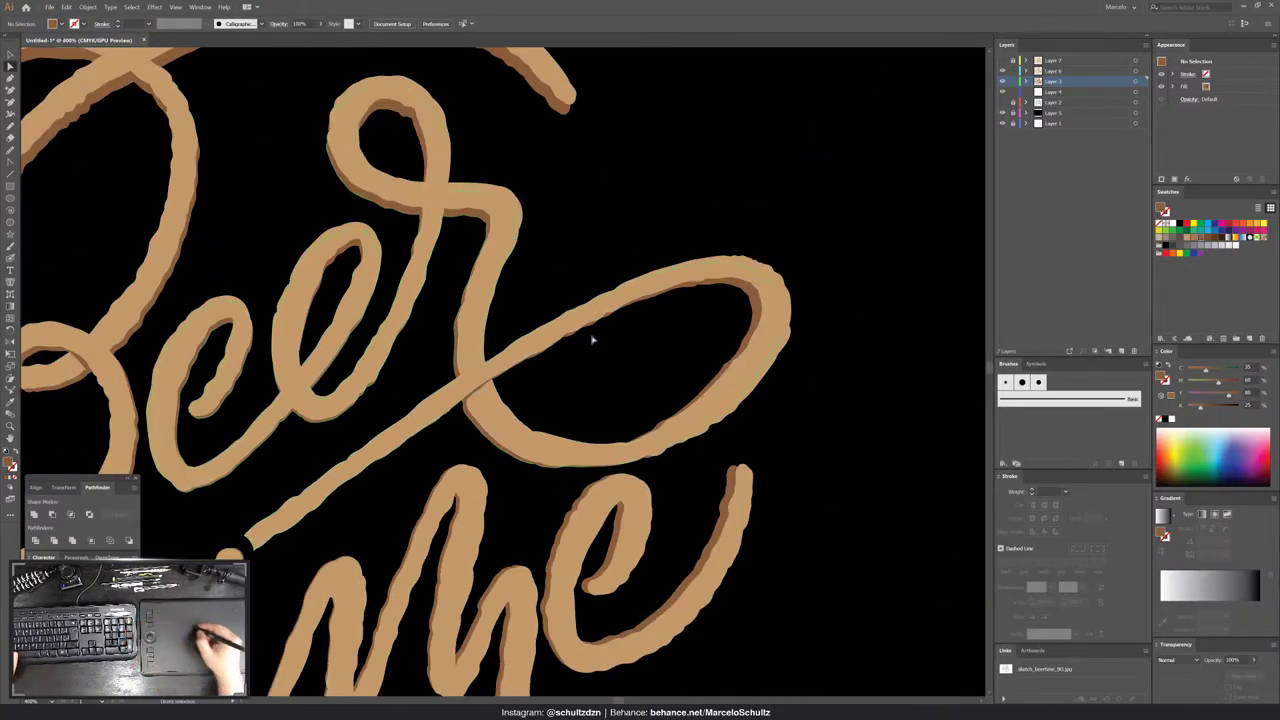
- Reshape the shadow's top edge at the first stroke end to match the tan stroke
{"action": "left_click_drag", "start_coordinate": [667, 488], "coordinate": [670, 495]}
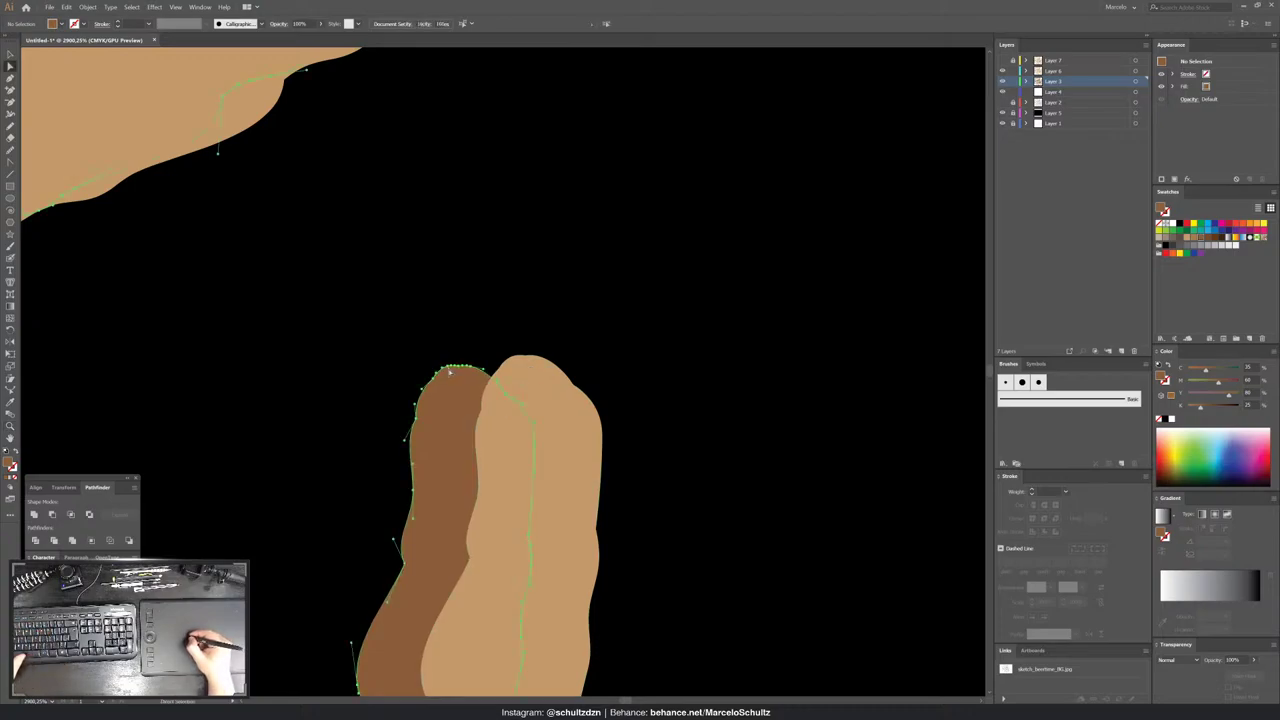
{"action": "key", "text": "a"}
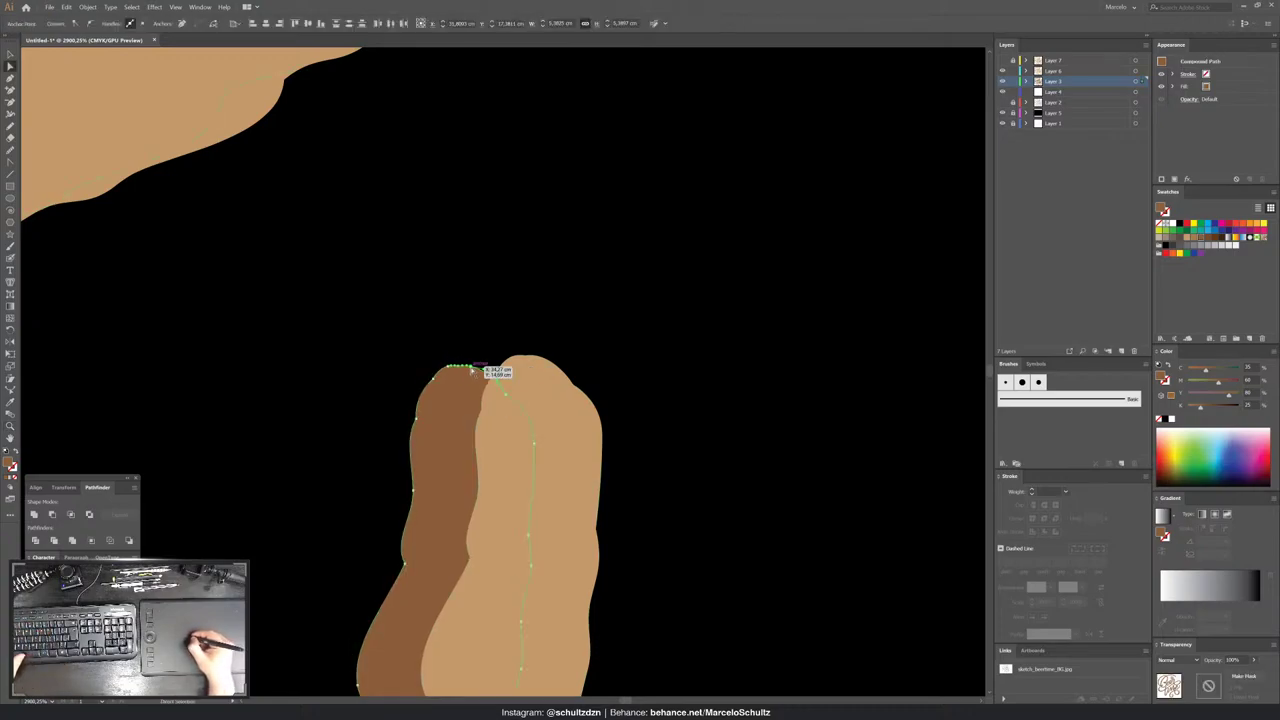
{"action": "left_click_drag", "start_coordinate": [481, 372], "coordinate": [512, 356]}
{"action": "left_click", "coordinate": [475, 355]}
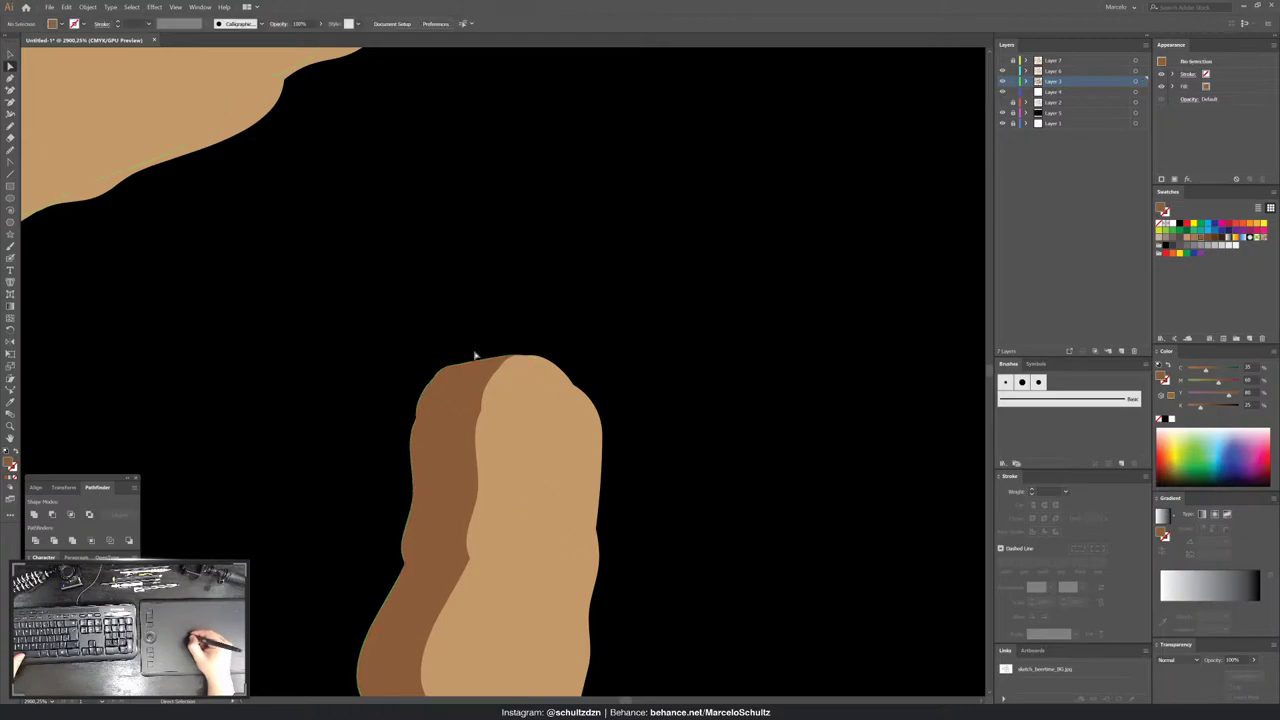
{"action": "key", "text": "ctrl+minus"}
{"action": "key", "text": "ctrl+minus"}
{"action": "key", "text": "ctrl+minus"}
{"action": "key", "text": "ctrl+minus"}
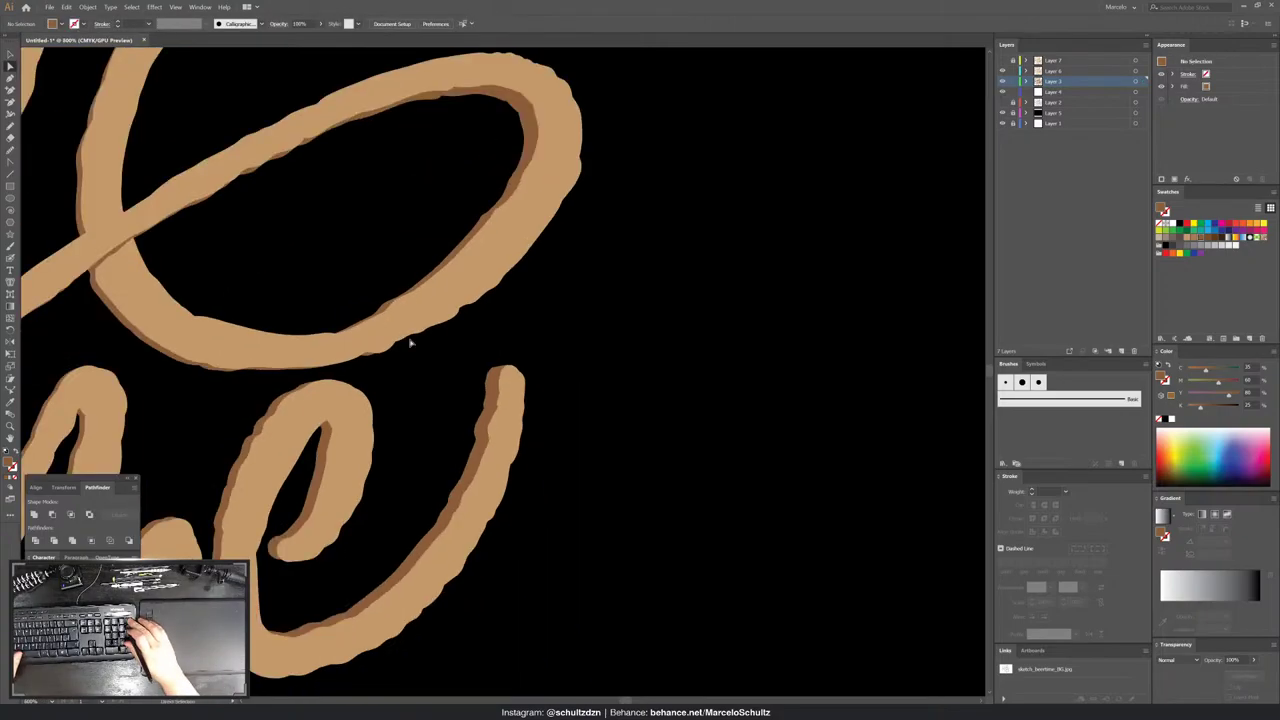
- Smooth the shadow's lower curves at the end of the oval stroke
{"action": "scroll", "coordinate": [410, 343], "scroll_direction": "up", "scroll_amount": 10}
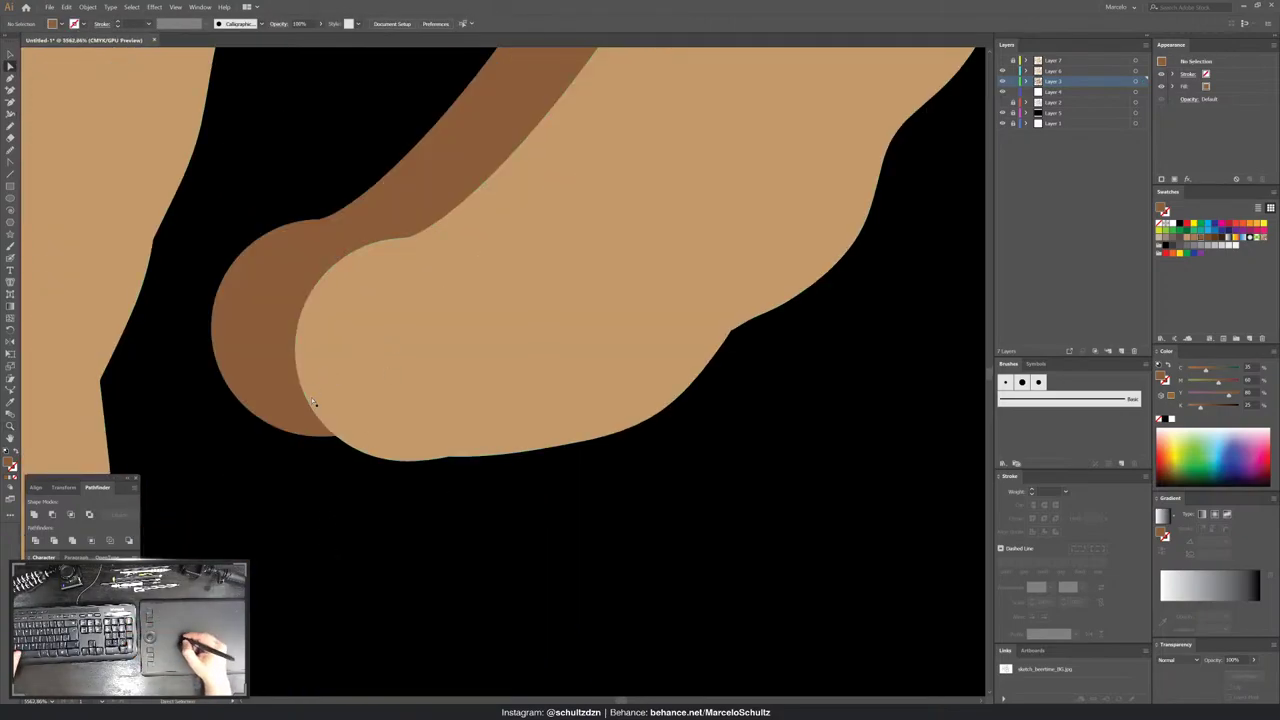
{"action": "left_click", "coordinate": [349, 444]}
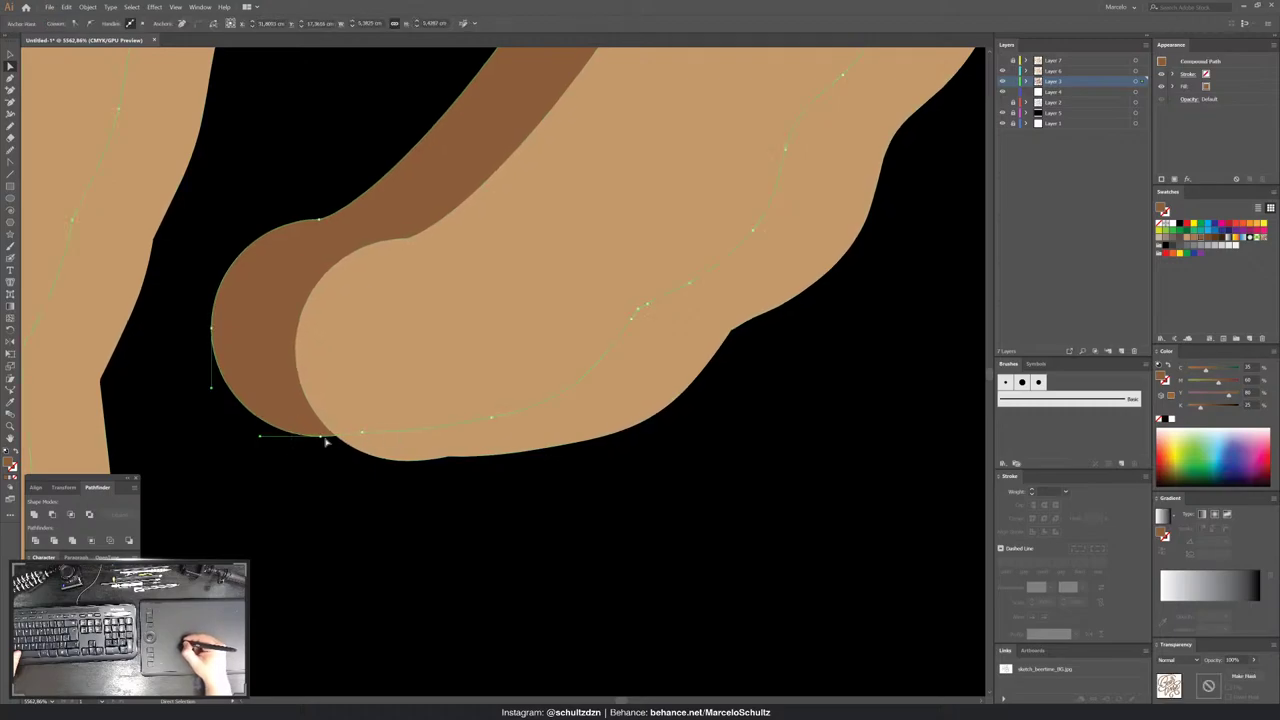
{"action": "left_click_drag", "start_coordinate": [362, 435], "coordinate": [393, 459]}
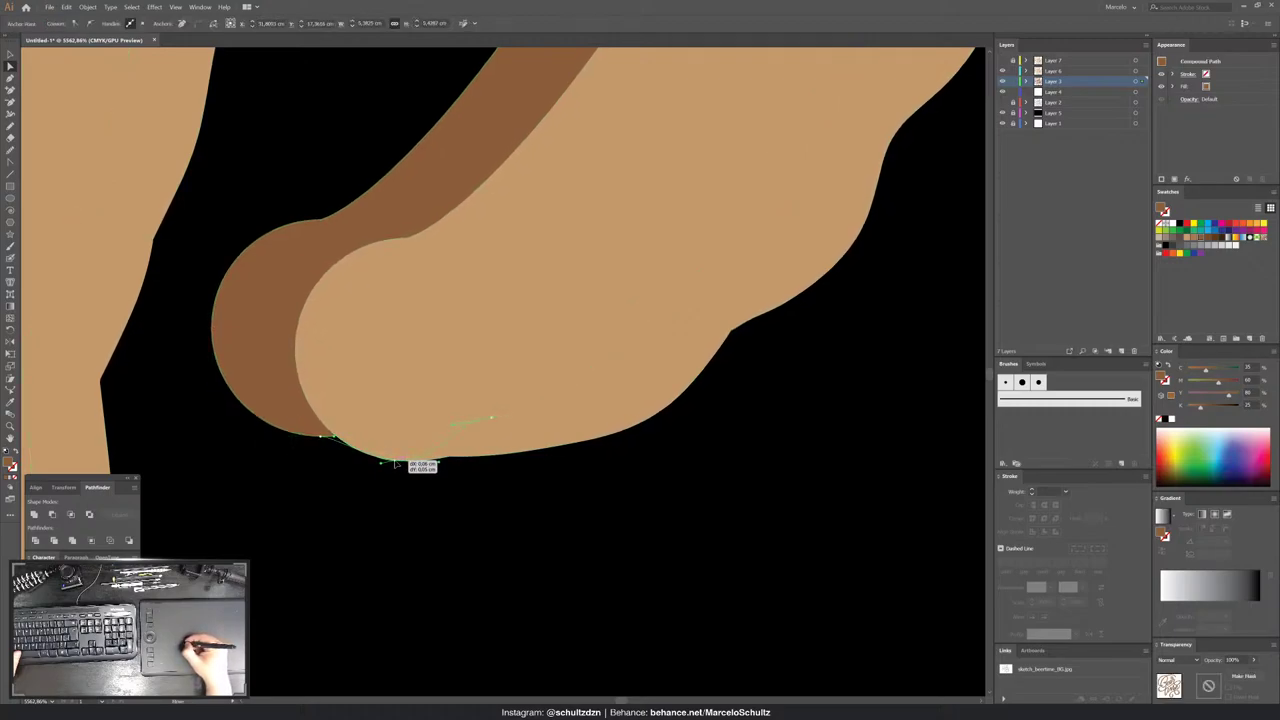
{"action": "left_click", "coordinate": [324, 446]}
{"action": "left_click_drag", "start_coordinate": [322, 440], "coordinate": [323, 452]}
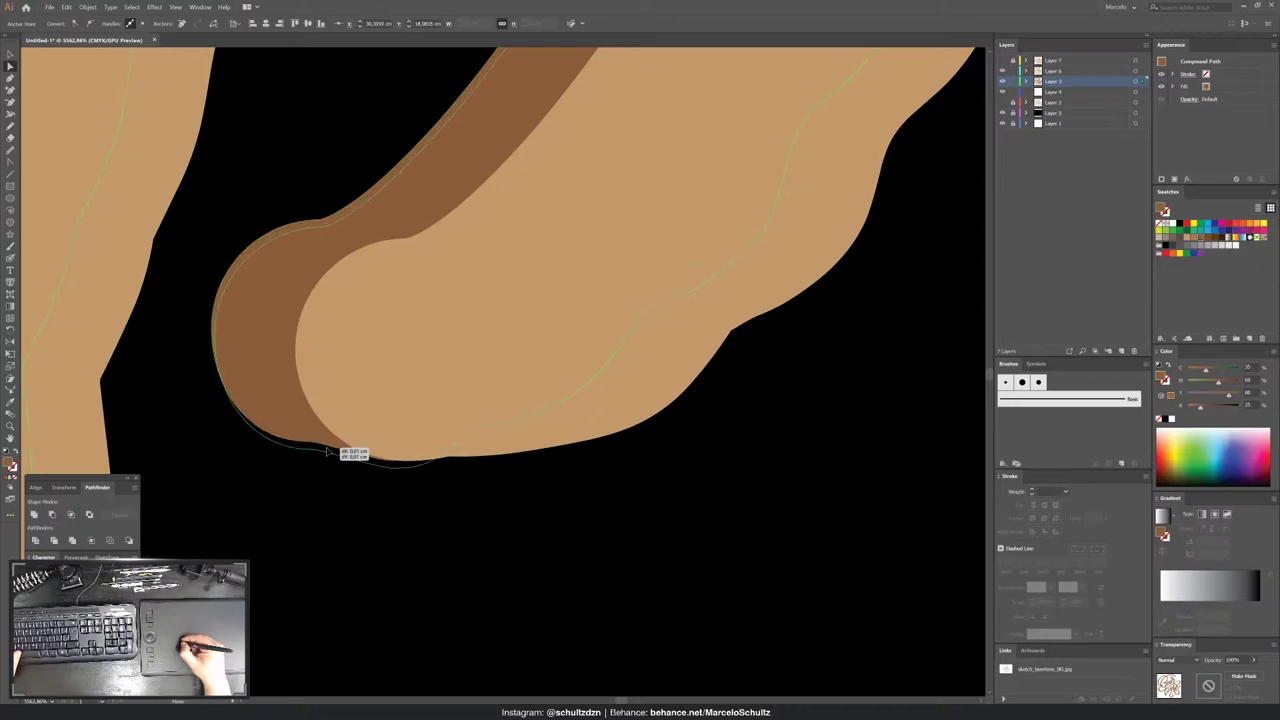
{"action": "left_click", "coordinate": [323, 452]}
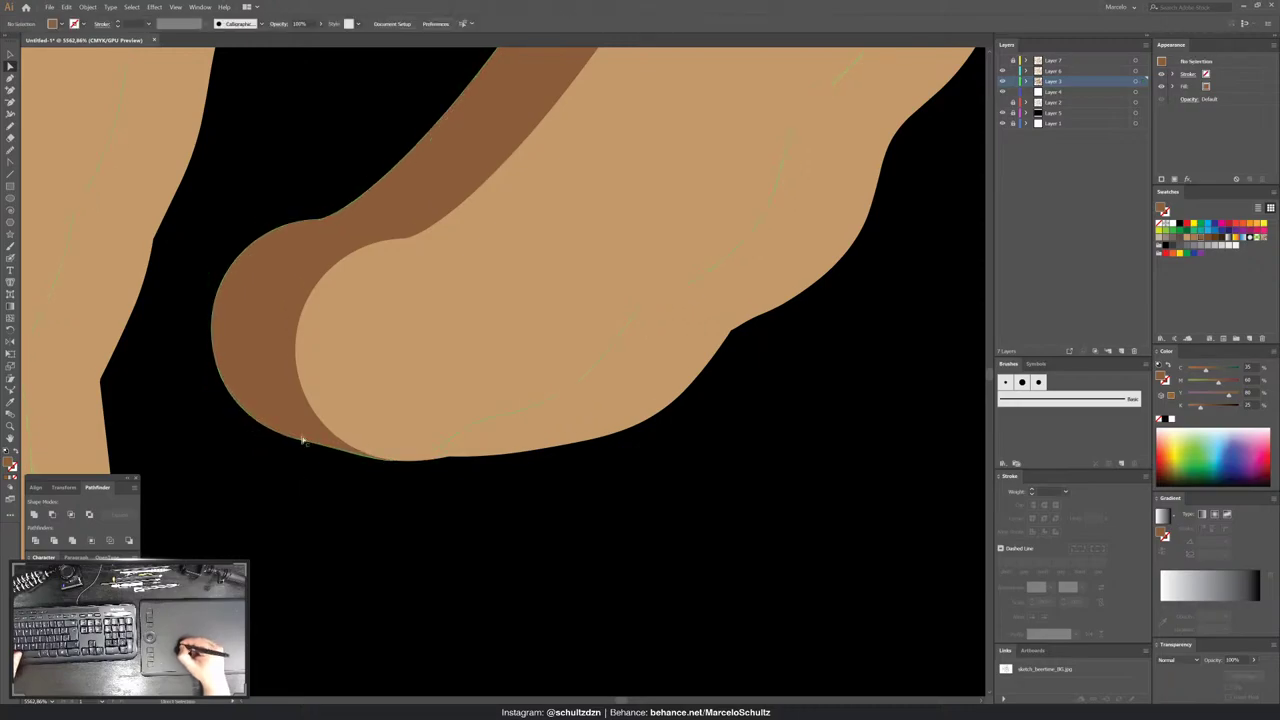
{"action": "key", "text": "ctrl+minus"}
{"action": "key", "text": "ctrl+minus"}
{"action": "key", "text": "ctrl+minus"}
{"action": "key", "text": "ctrl+minus"}
{"action": "key", "text": "ctrl+minus"}
{"action": "key", "text": "ctrl+minus"}
{"action": "key", "text": "ctrl+minus"}
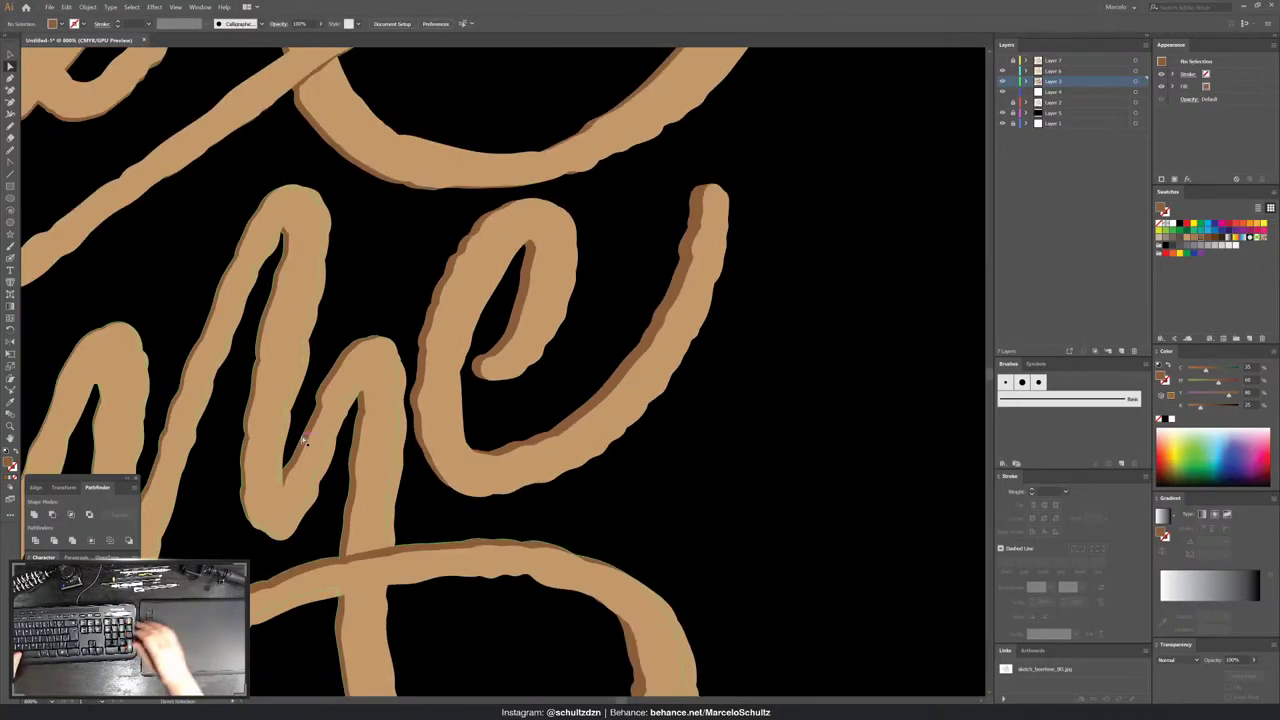
- Round the shadow's top edge at another stroke end to hug the lettering
{"action": "left_click", "coordinate": [351, 357]}
{"action": "left_click", "coordinate": [299, 364]}
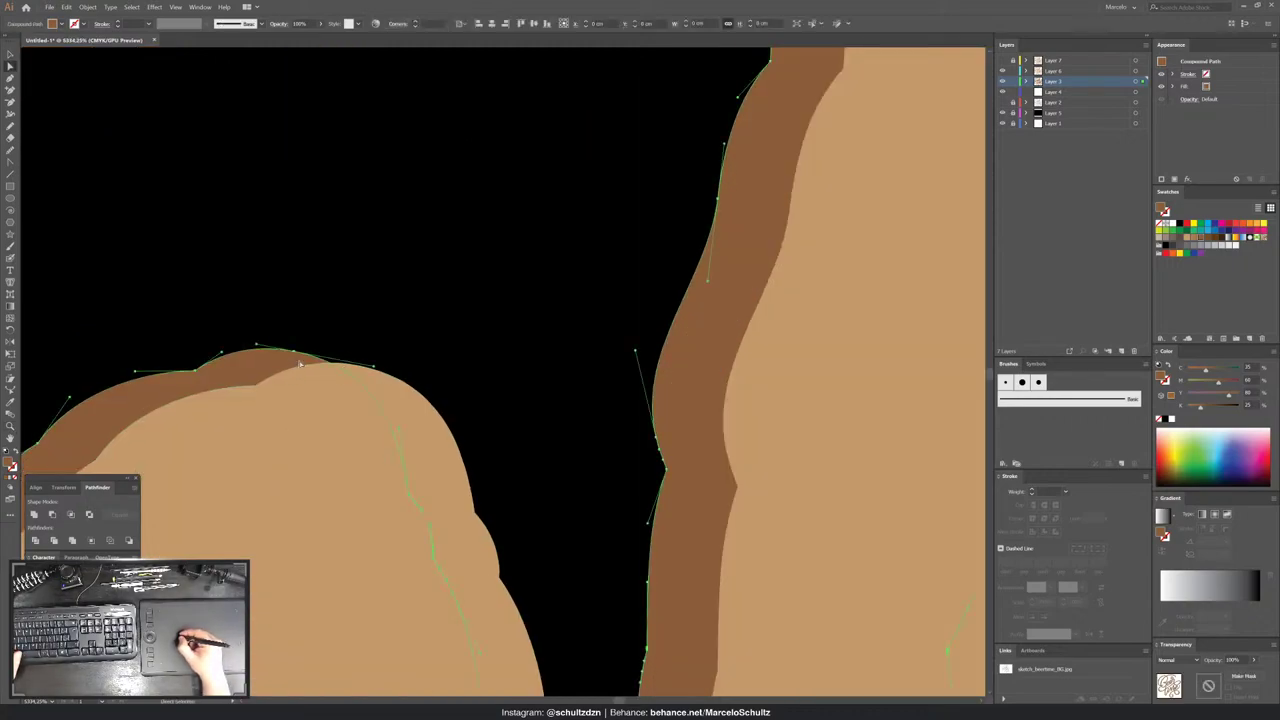
{"action": "key", "text": "a"}
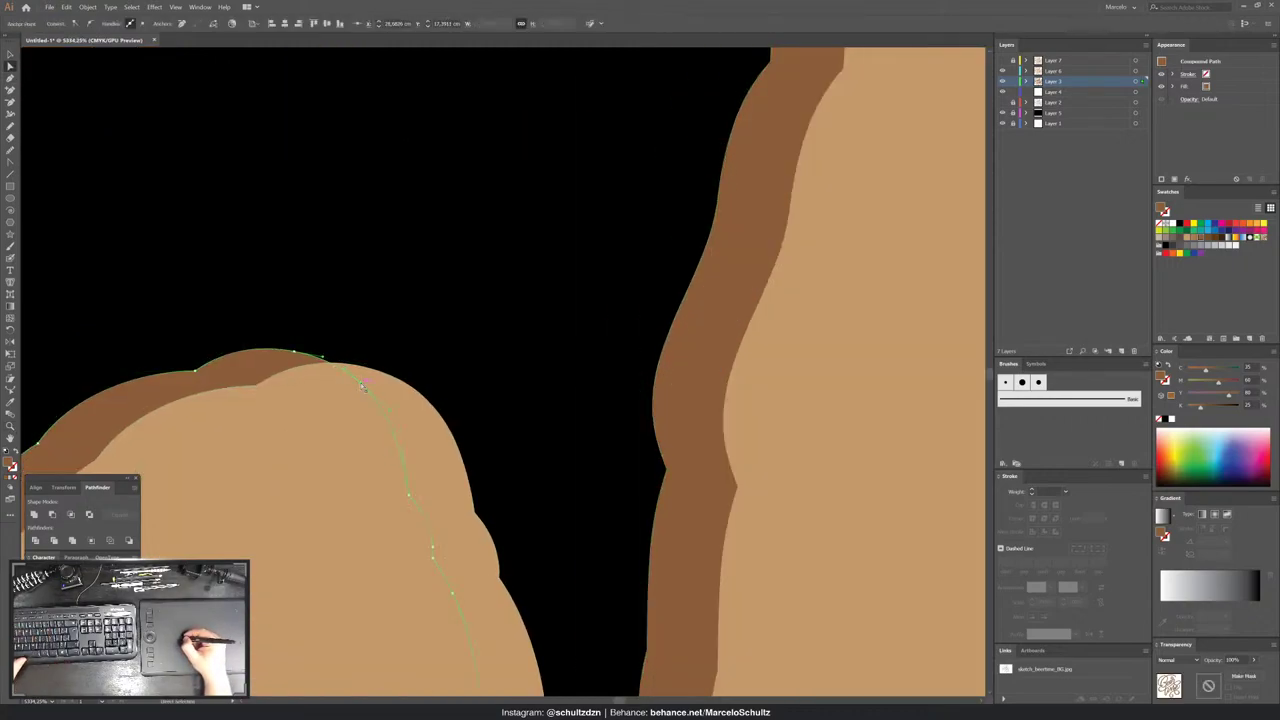
{"action": "left_click_drag", "start_coordinate": [398, 374], "coordinate": [410, 388]}
{"action": "left_click", "coordinate": [363, 303]}
{"action": "key", "text": "ctrl+minus"}
{"action": "key", "text": "ctrl+minus"}
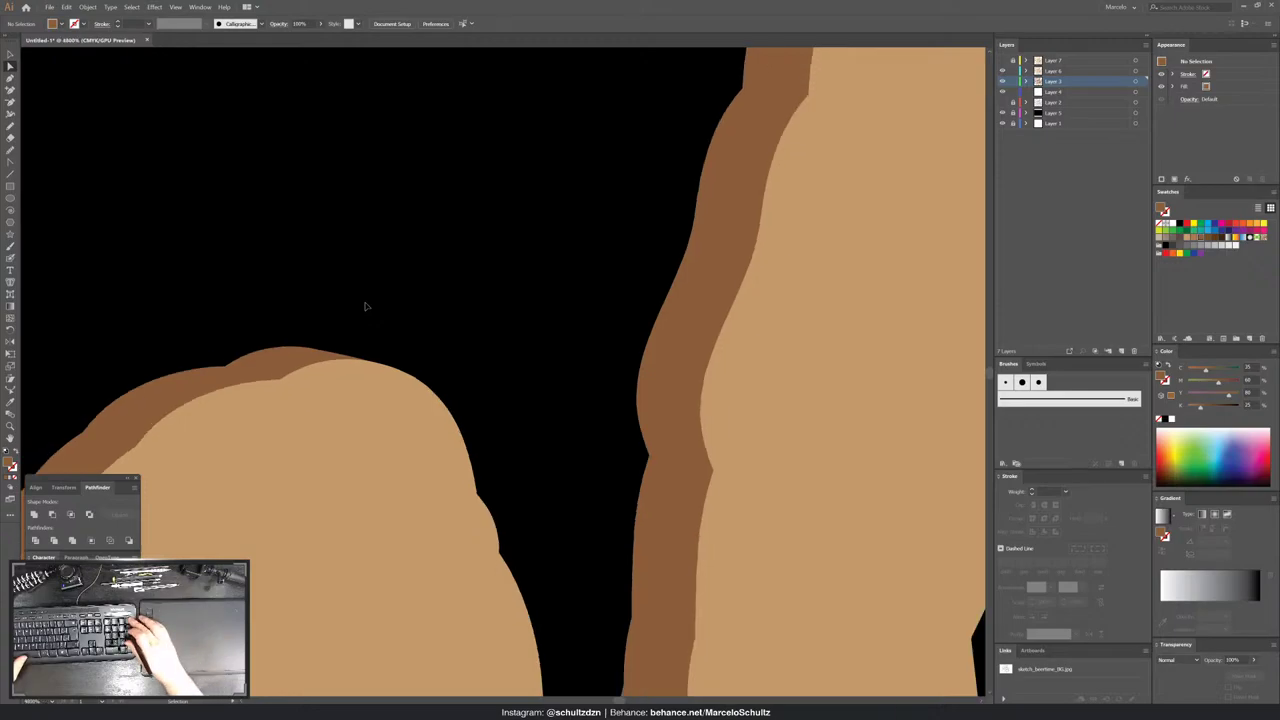
{"action": "key", "text": "ctrl+minus"}
{"action": "key", "text": "ctrl+minus"}
- Pan across the lettering to bring the circle and crossing strokes into view
{"action": "scroll", "coordinate": [571, 423], "scroll_direction": "left", "scroll_amount": 3}
{"action": "scroll", "coordinate": [566, 391], "scroll_direction": "down", "scroll_amount": 5}
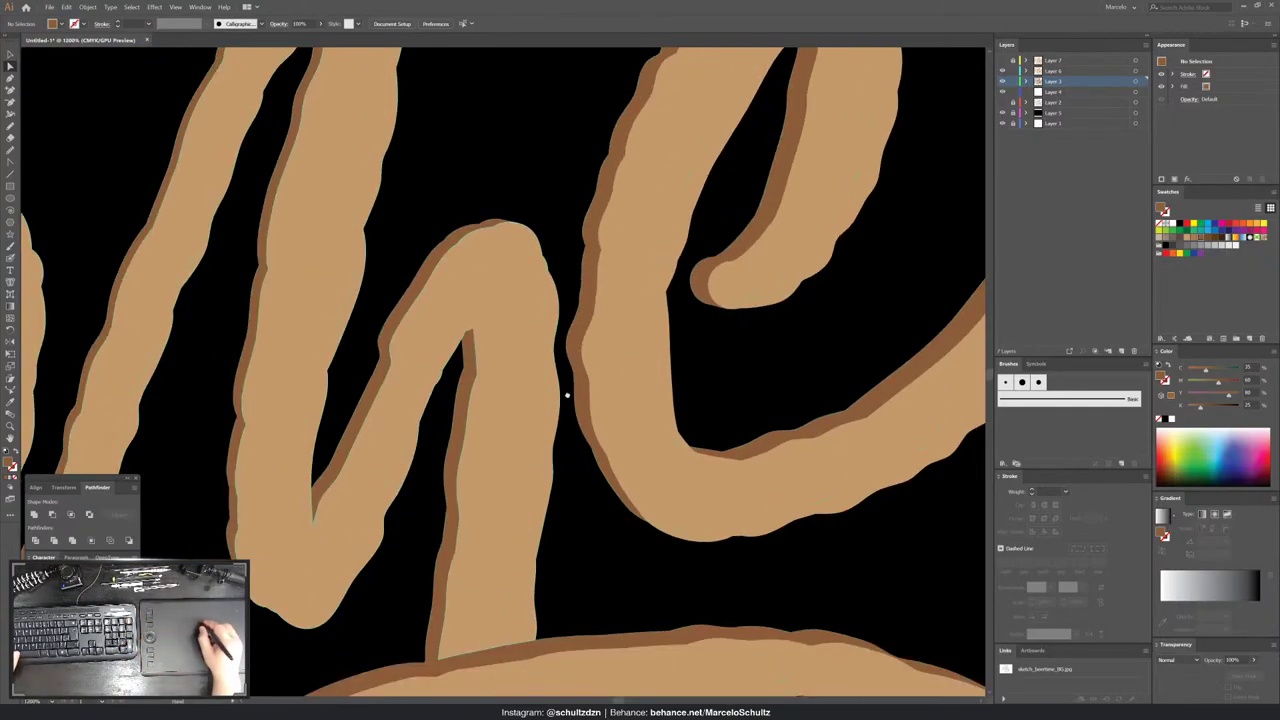
{"action": "scroll", "coordinate": [560, 390], "scroll_direction": "down", "scroll_amount": 5}
{"action": "left_click_drag", "start_coordinate": [553, 381], "coordinate": [637, 306]}
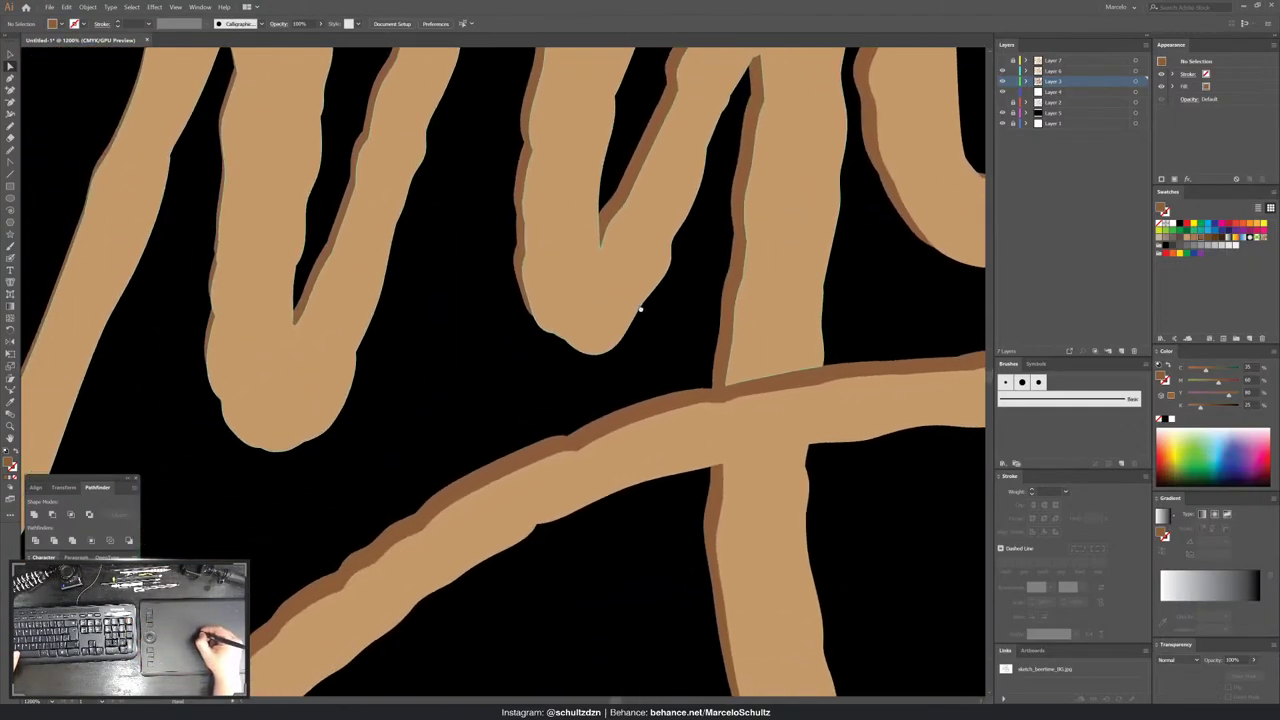
{"action": "left_click", "coordinate": [534, 322]}
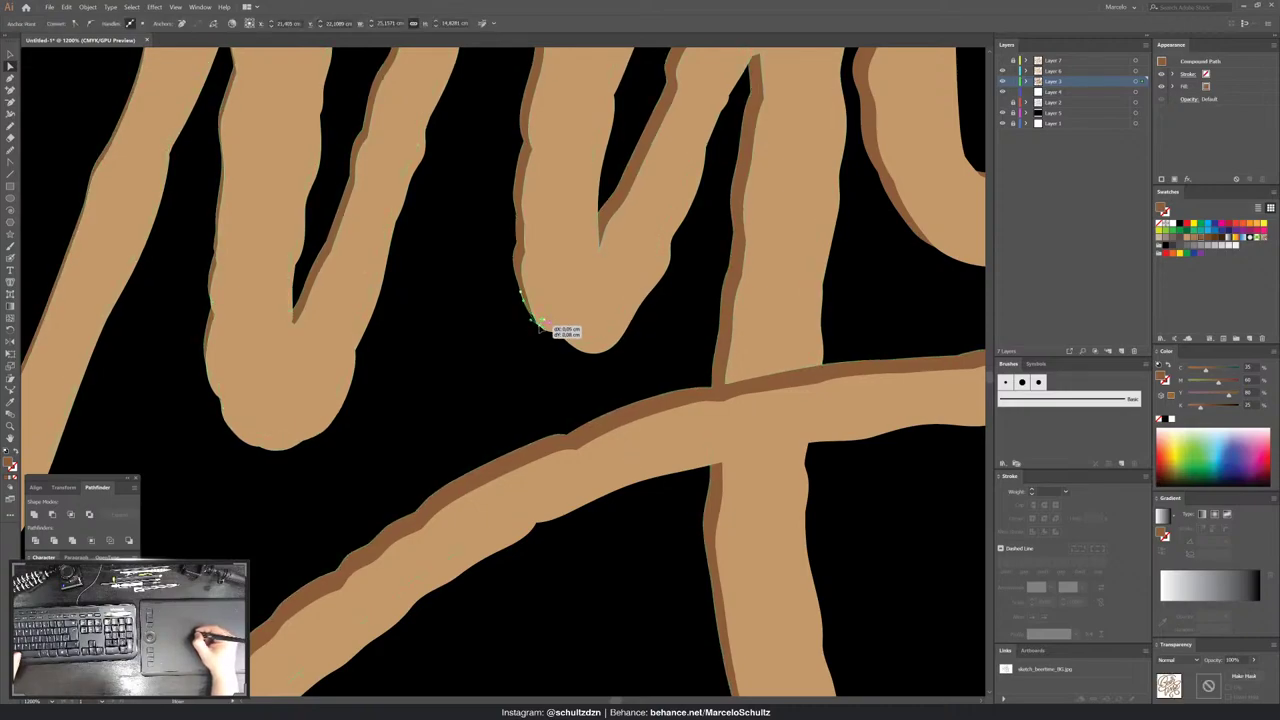
{"action": "left_click", "coordinate": [534, 330]}
{"action": "key", "text": "b"}
{"action": "mouse_move", "coordinate": [617, 531]}
{"action": "left_mouse_down"}
{"action": "mouse_move", "coordinate": [599, 324]}
{"action": "mouse_move", "coordinate": [577, 357]}
{"action": "mouse_move", "coordinate": [471, 349]}
{"action": "mouse_move", "coordinate": [660, 150]}
{"action": "mouse_move", "coordinate": [140, 235]}
{"action": "mouse_move", "coordinate": [335, 397]}
{"action": "mouse_move", "coordinate": [323, 380]}
{"action": "mouse_move", "coordinate": [403, 400]}
{"action": "mouse_move", "coordinate": [401, 366]}
{"action": "mouse_move", "coordinate": [457, 500]}
{"action": "left_mouse_up"}
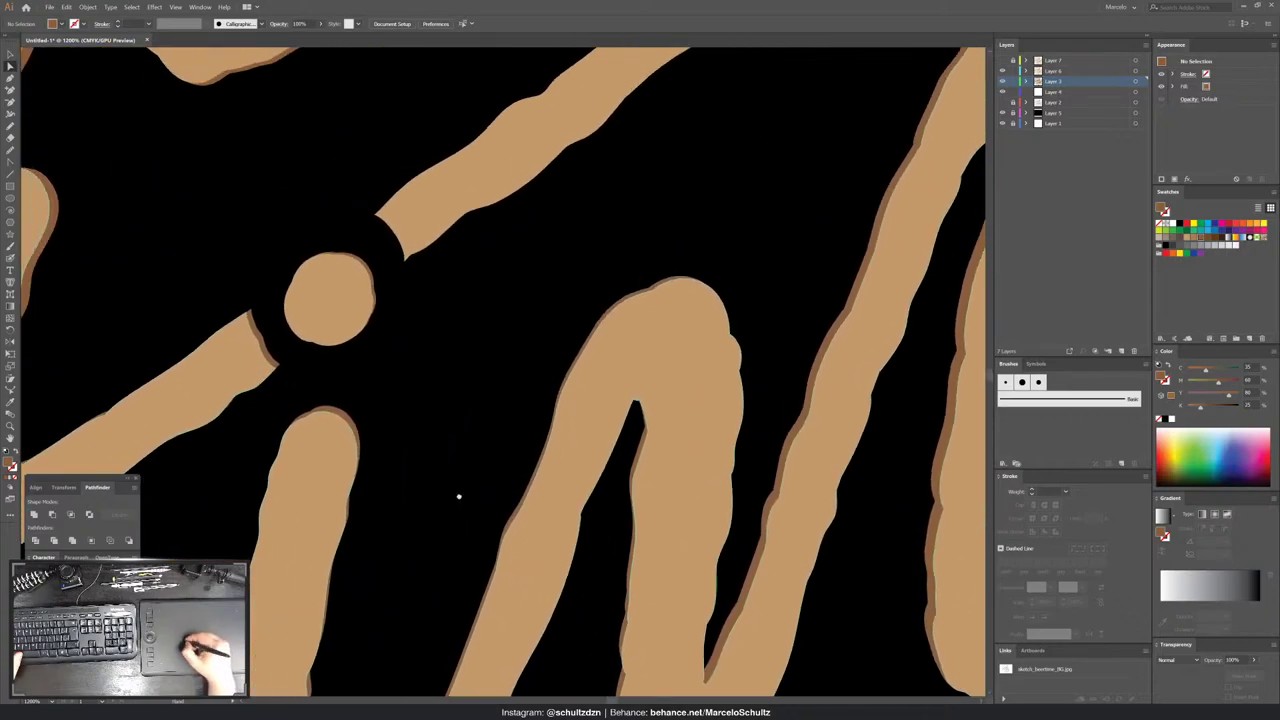
{"action": "left_click_drag", "start_coordinate": [363, 371], "coordinate": [428, 385]}
{"action": "scroll", "coordinate": [422, 400], "scroll_direction": "up", "scroll_amount": 5}
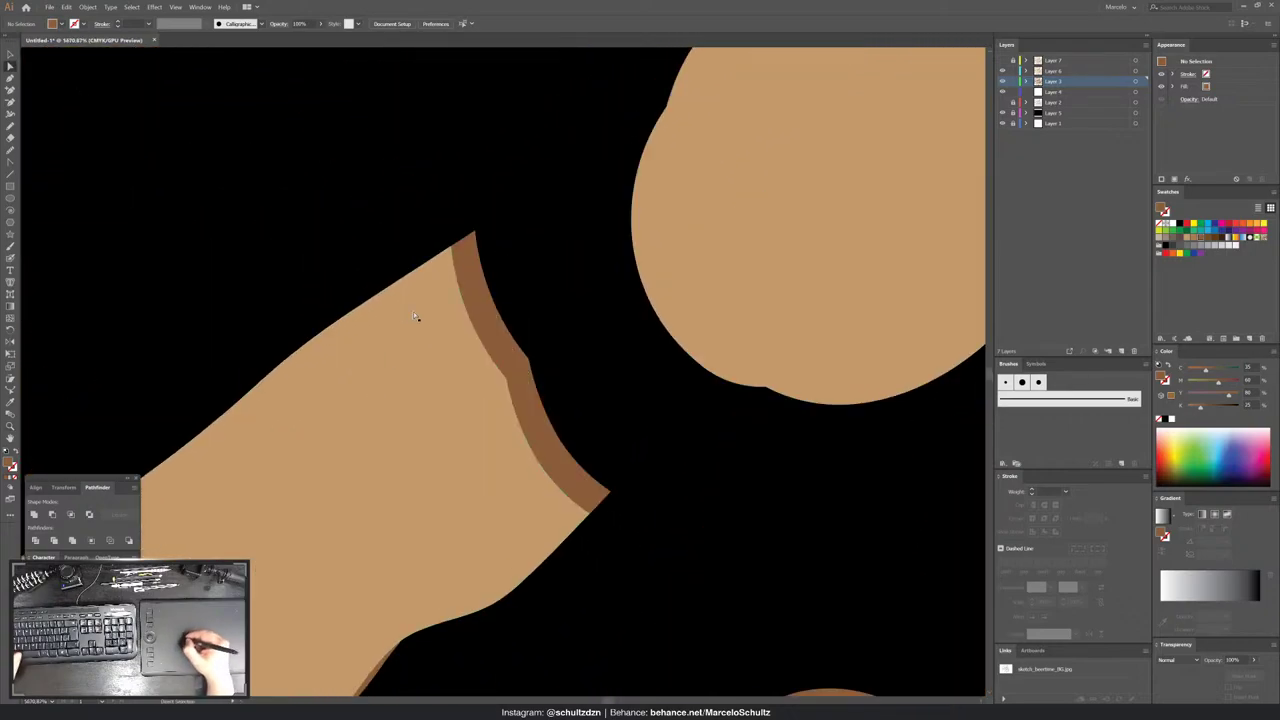
- Inspect the anchors of a tan stroke end and its pointed brown shadow tip
{"action": "left_click", "coordinate": [314, 337]}
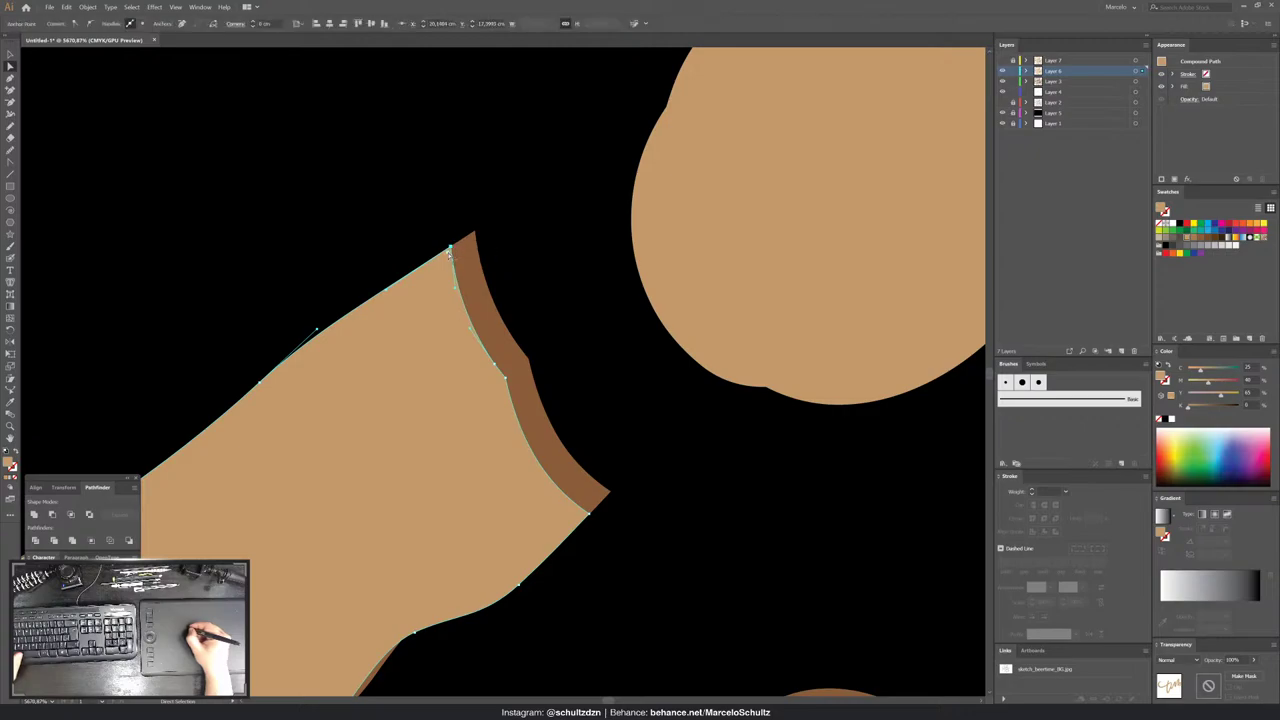
{"action": "left_click", "coordinate": [460, 252]}
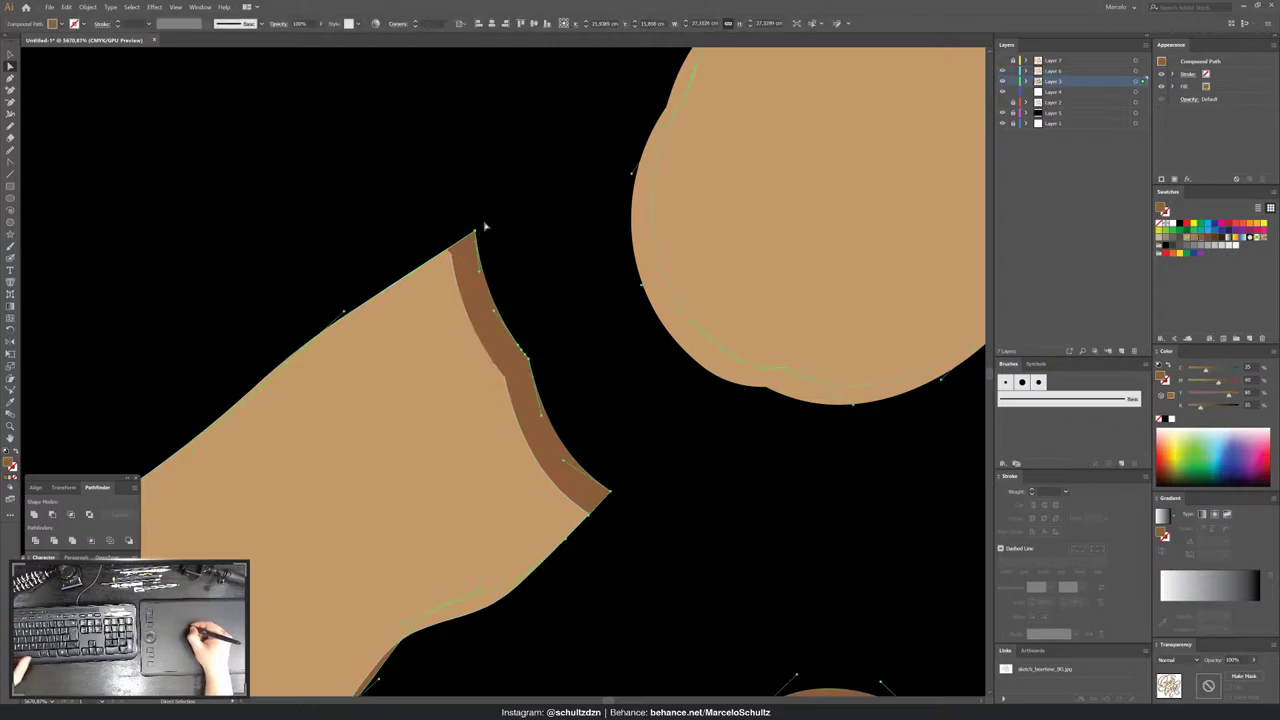
{"action": "left_click", "coordinate": [529, 355]}
{"action": "left_click", "coordinate": [610, 491]}
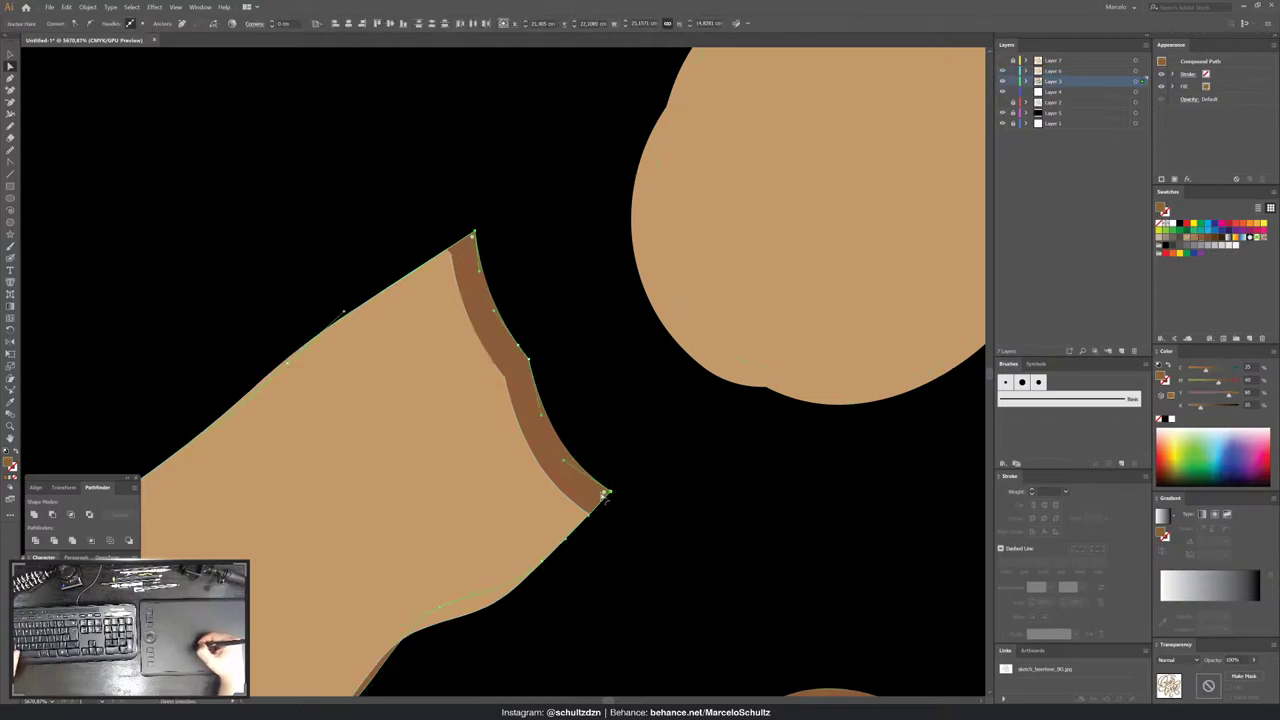
{"action": "left_click", "coordinate": [592, 503]}
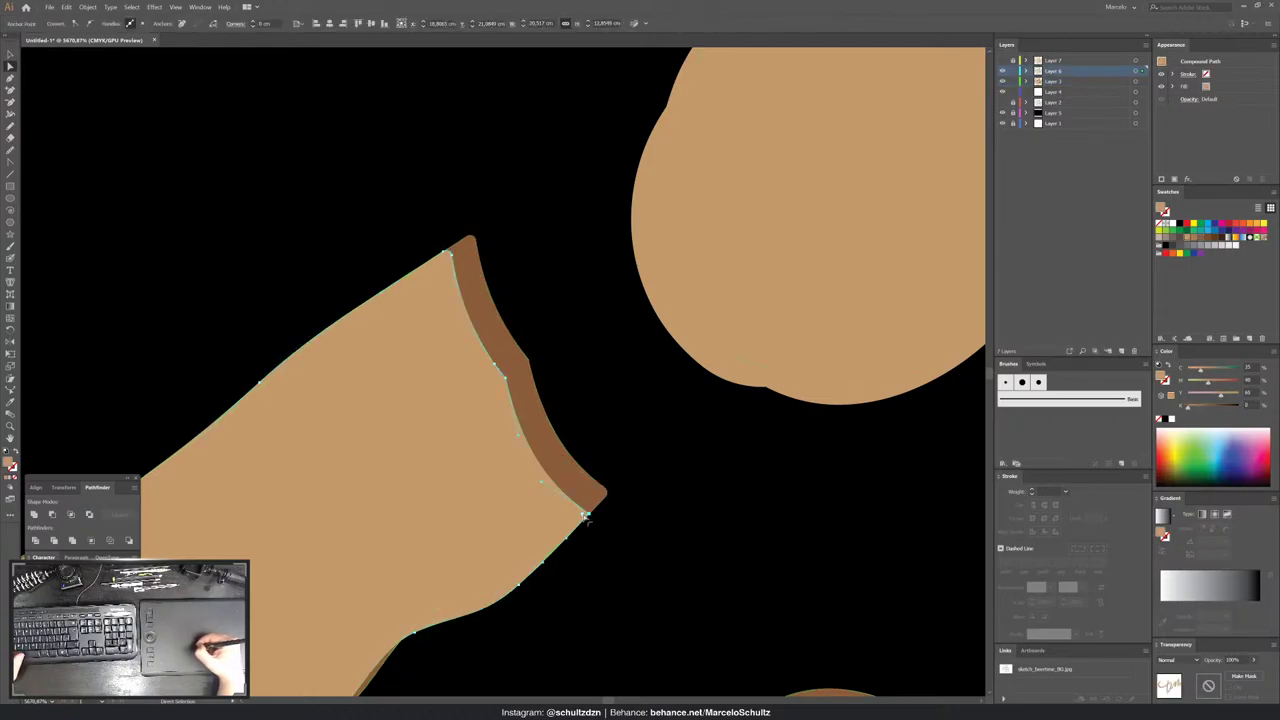
{"action": "left_click", "coordinate": [580, 351]}
- Round the sharp left and bottom tips of a tan stroke with the Anchor Point tool
{"action": "left_click_drag", "start_coordinate": [537, 271], "coordinate": [263, 543]}
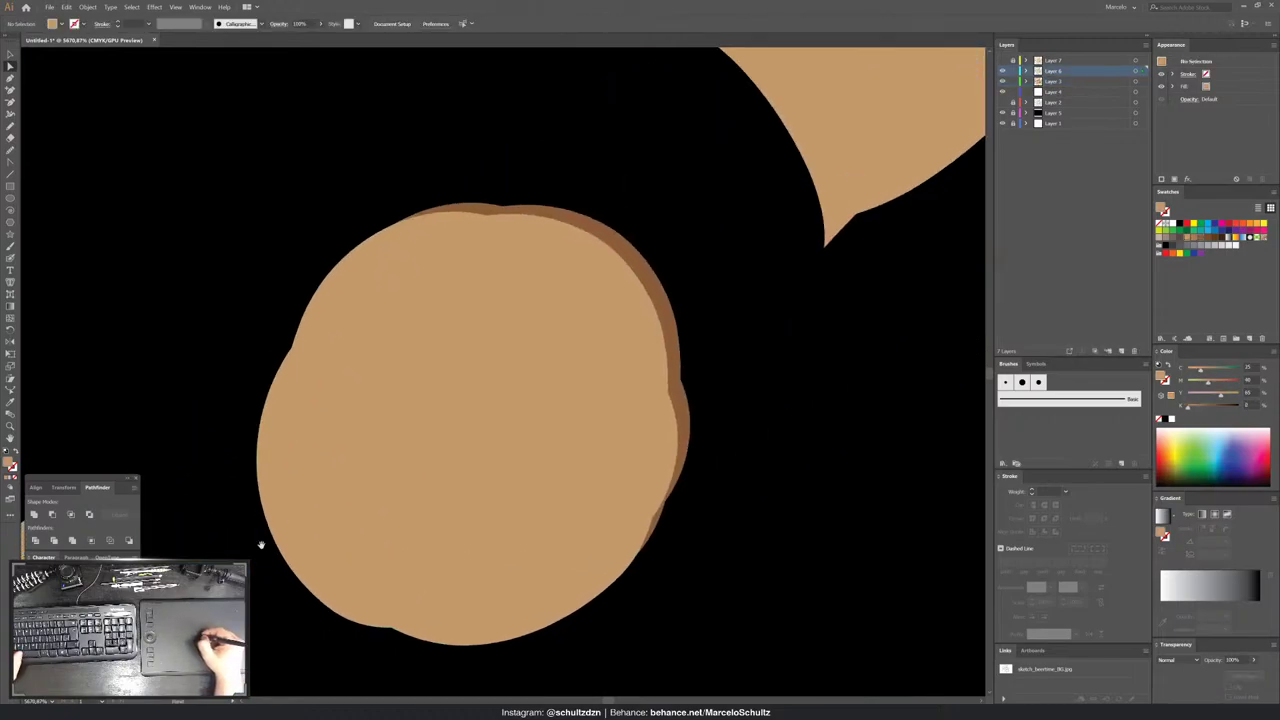
{"action": "left_click_drag", "start_coordinate": [571, 197], "coordinate": [365, 503]}
{"action": "left_click_drag", "start_coordinate": [433, 308], "coordinate": [489, 434]}
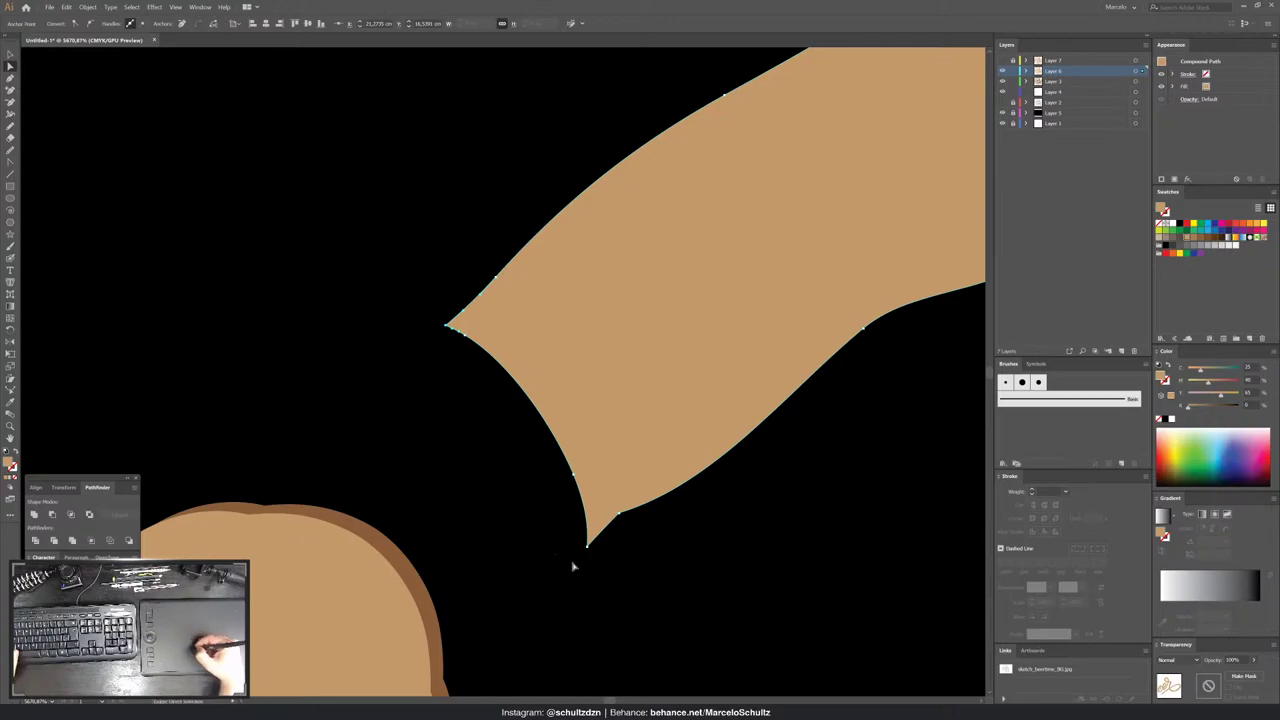
{"action": "left_click", "coordinate": [589, 541]}
{"action": "left_click", "coordinate": [448, 328]}
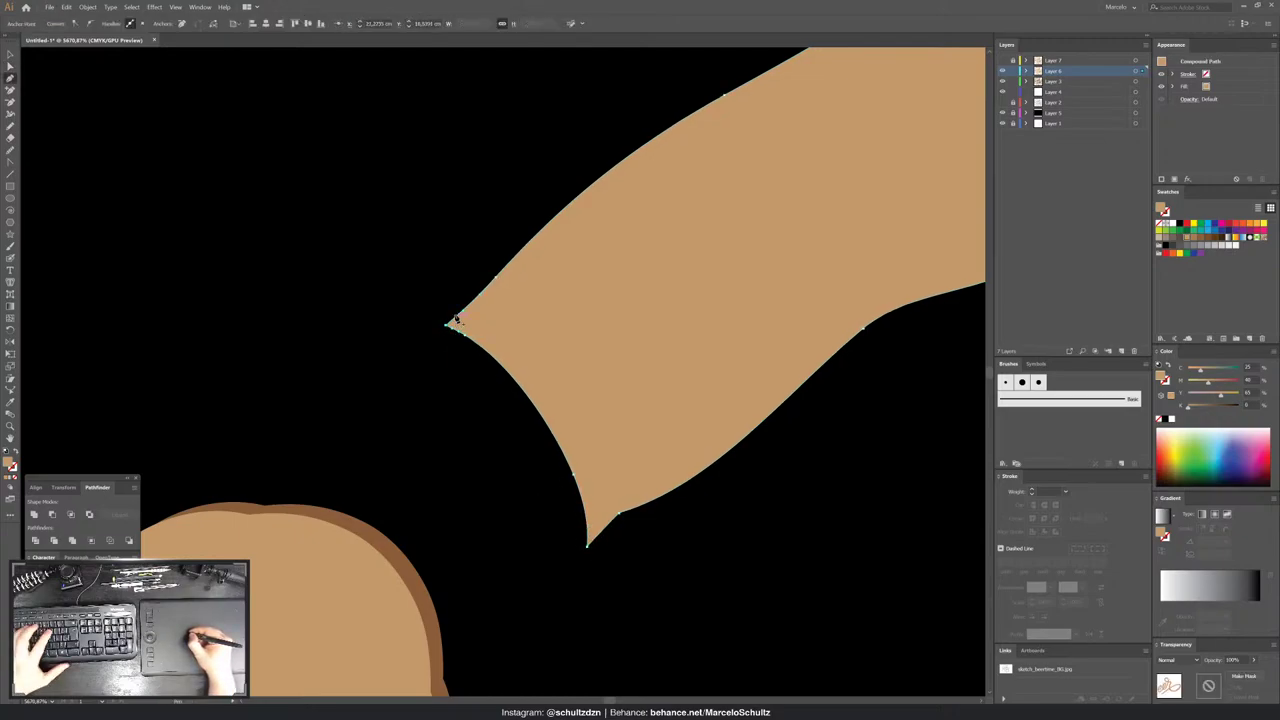
{"action": "key", "text": "shift+c"}
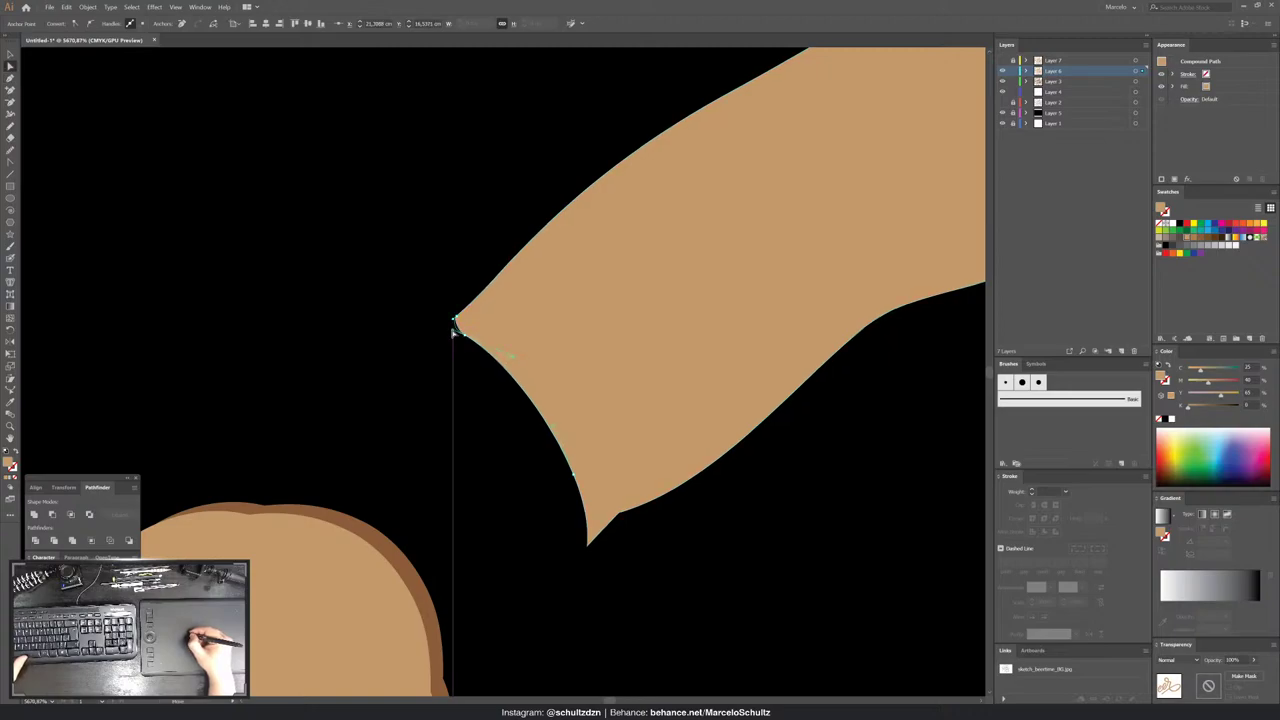
{"action": "left_click_drag", "start_coordinate": [457, 334], "coordinate": [560, 471]}
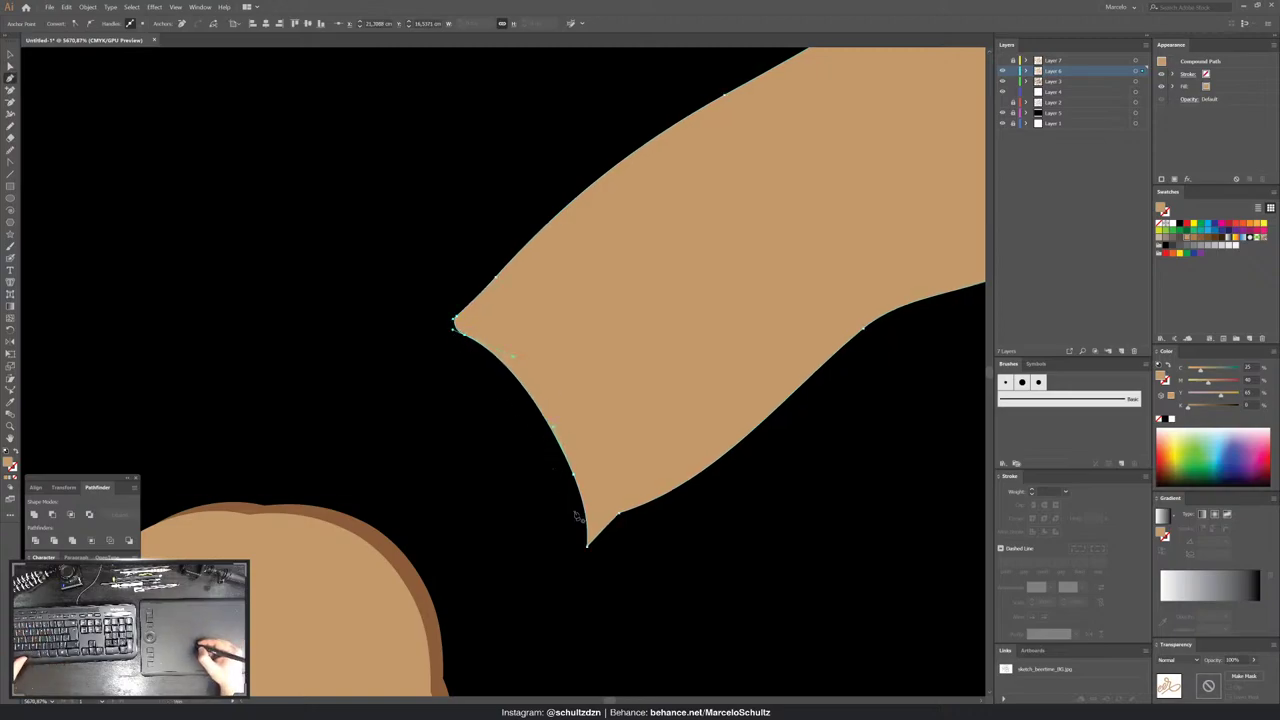
{"action": "left_click", "coordinate": [589, 546]}
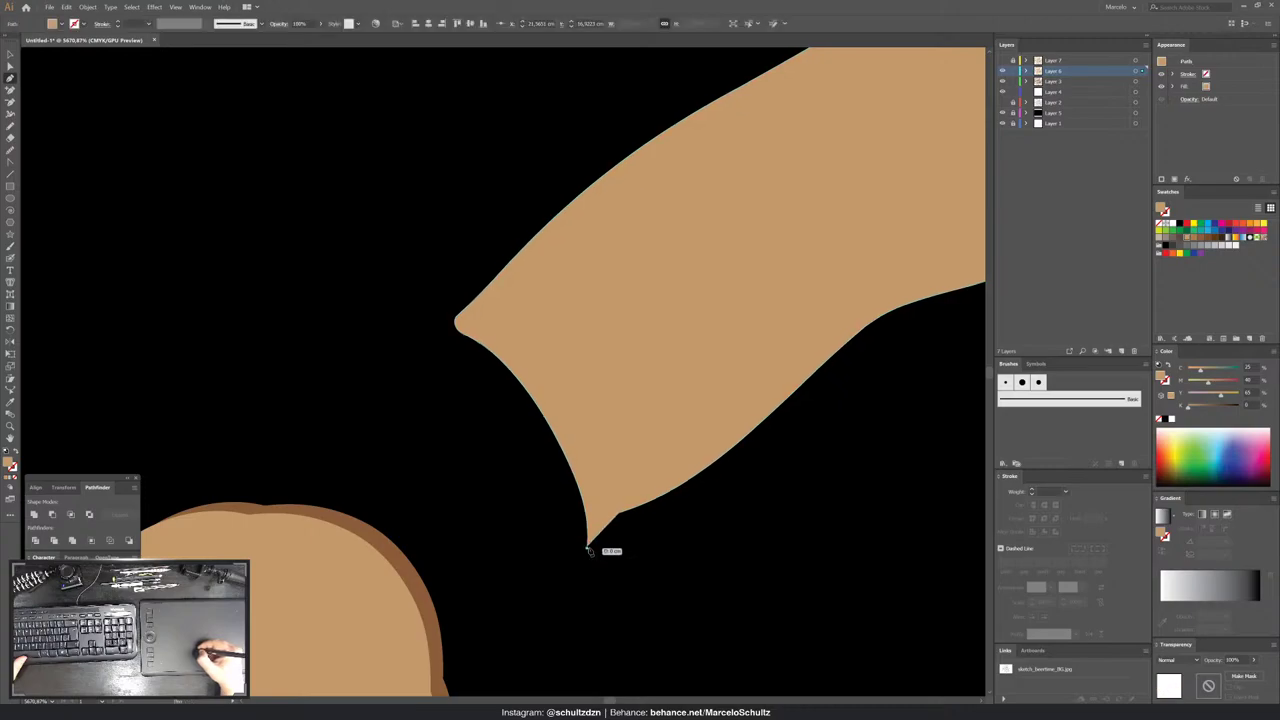
{"action": "key", "text": "a"}
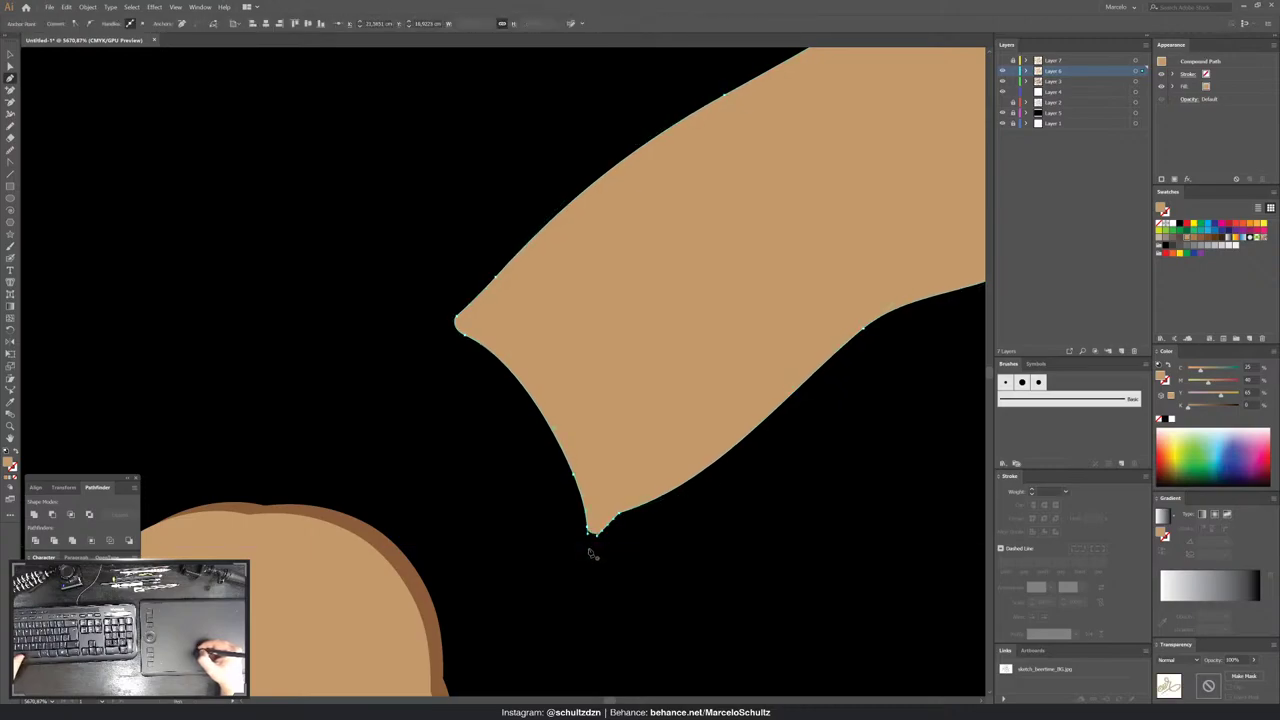
{"action": "key", "text": "ctrl+shift+a"}
- Check the end anchor of the brown shadow at another stroke end
{"action": "scroll", "coordinate": [700, 428], "scroll_direction": "up", "scroll_amount": 5}
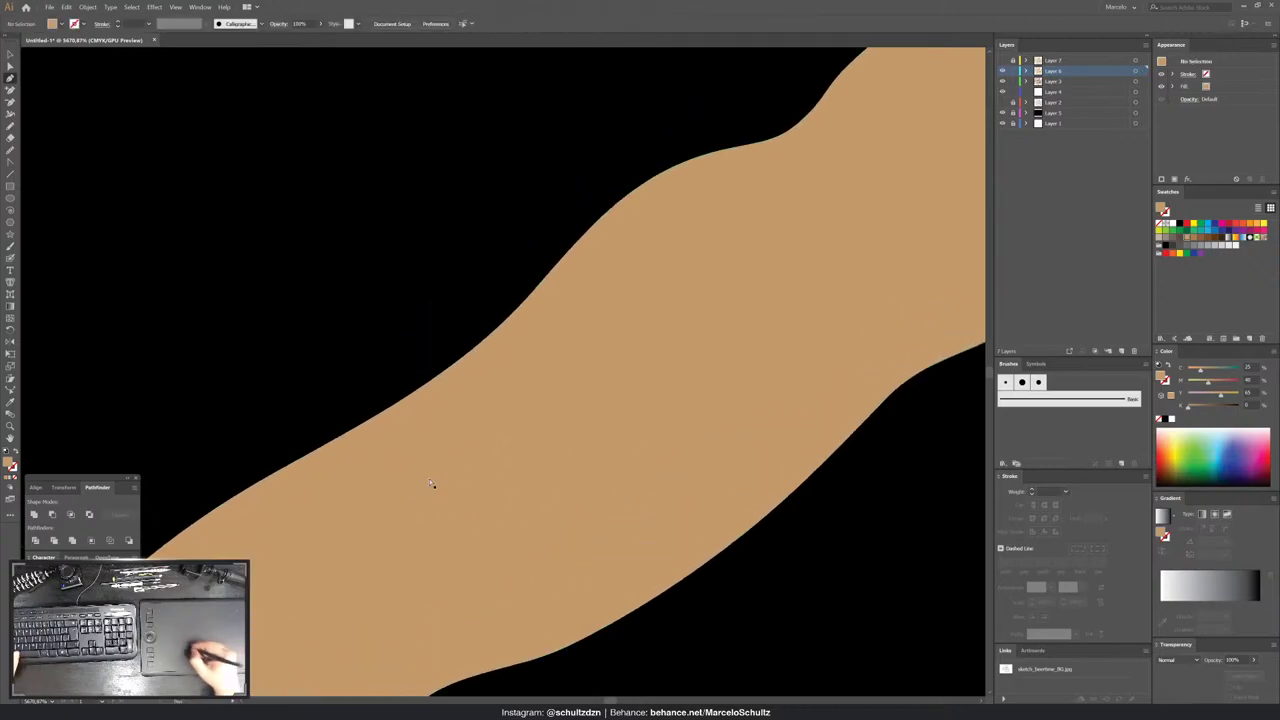
{"action": "scroll", "coordinate": [431, 484], "scroll_direction": "down", "scroll_amount": 5}
{"action": "scroll", "coordinate": [400, 491], "scroll_direction": "down", "scroll_amount": 2}
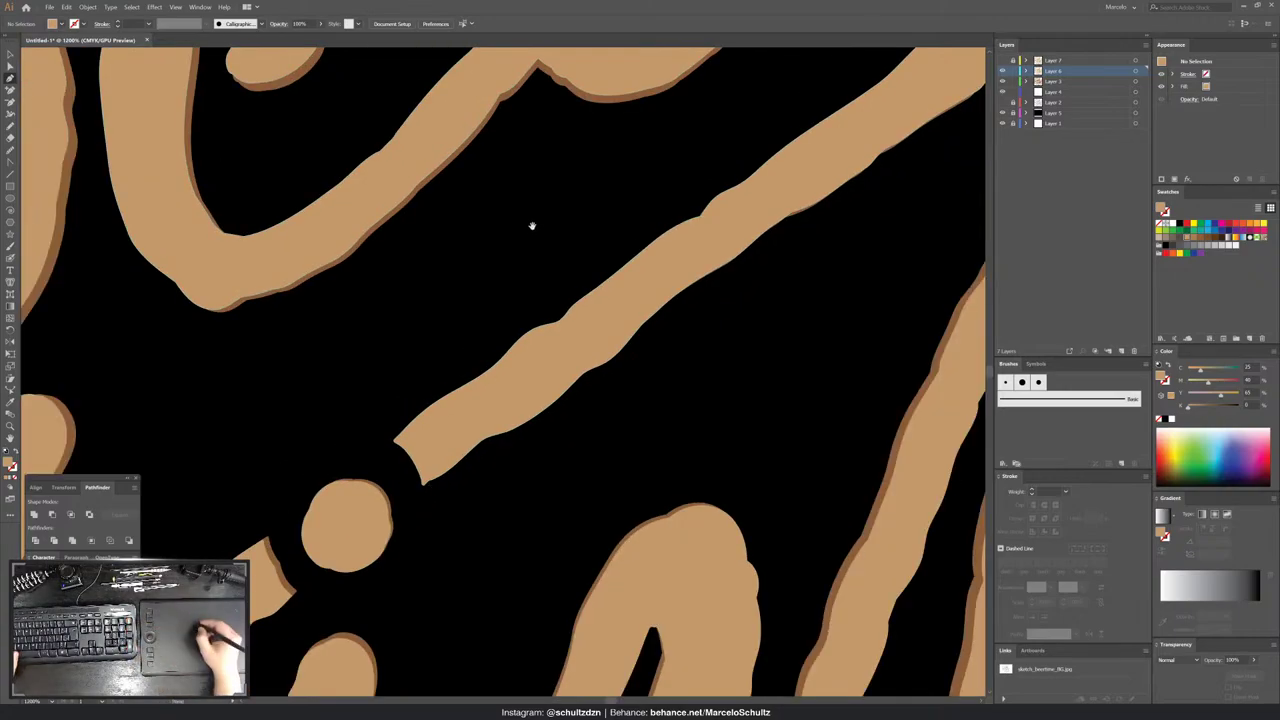
{"action": "scroll", "coordinate": [531, 223], "scroll_direction": "up", "scroll_amount": 3}
{"action": "scroll", "coordinate": [541, 390], "scroll_direction": "up", "scroll_amount": 2}
{"action": "scroll", "coordinate": [470, 388], "scroll_direction": "up", "scroll_amount": 1}
{"action": "scroll", "coordinate": [402, 385], "scroll_direction": "up", "scroll_amount": 3}
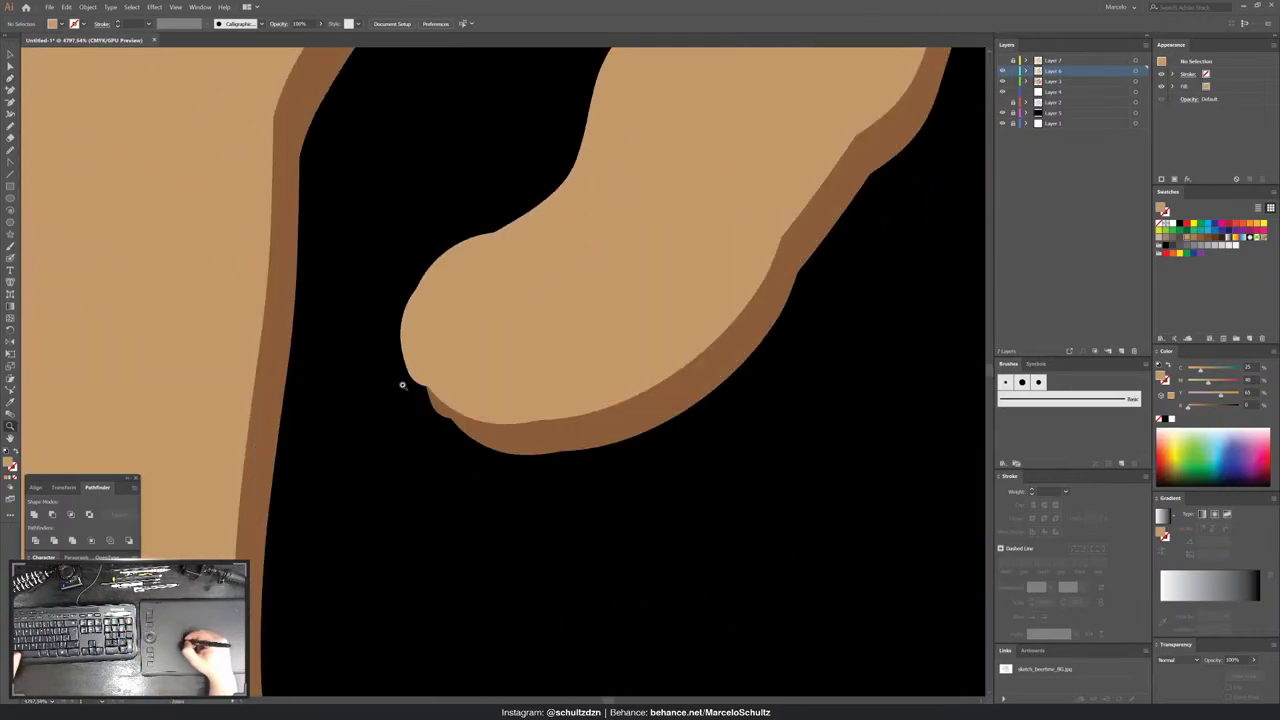
{"action": "left_click", "coordinate": [430, 402]}
{"action": "left_click", "coordinate": [431, 404]}
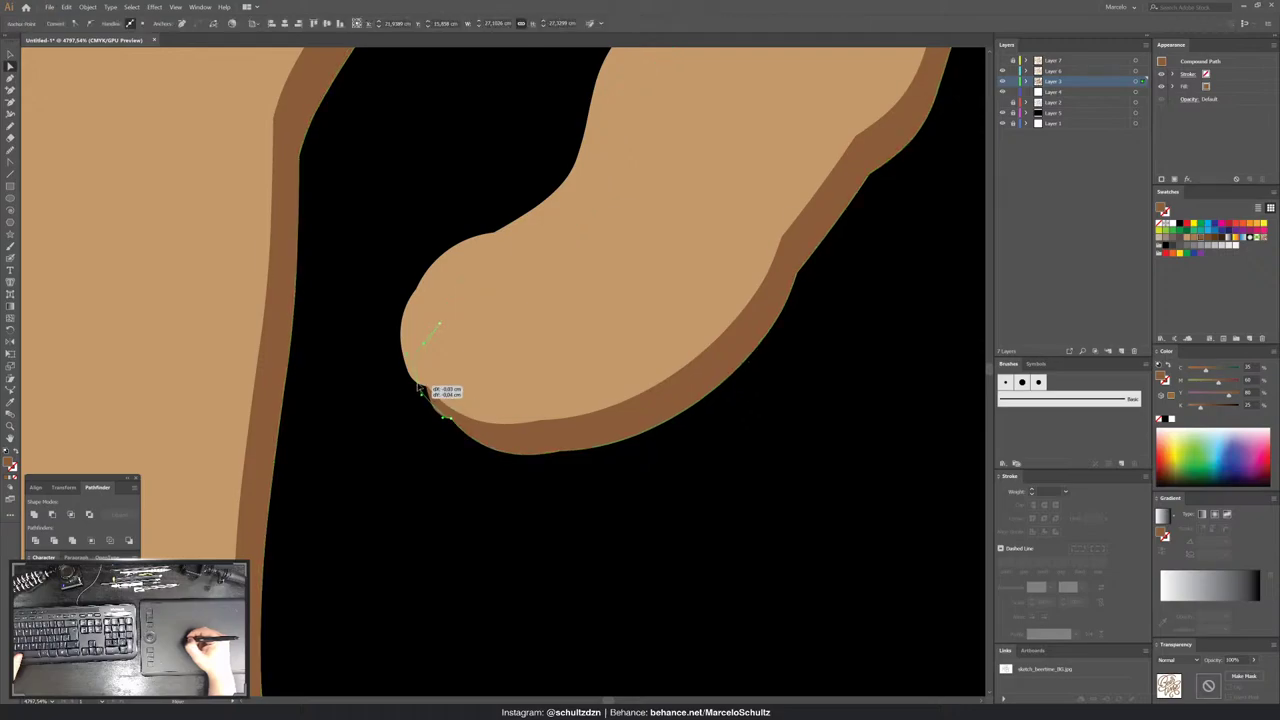
{"action": "key", "text": "ctrl+shift+a"}
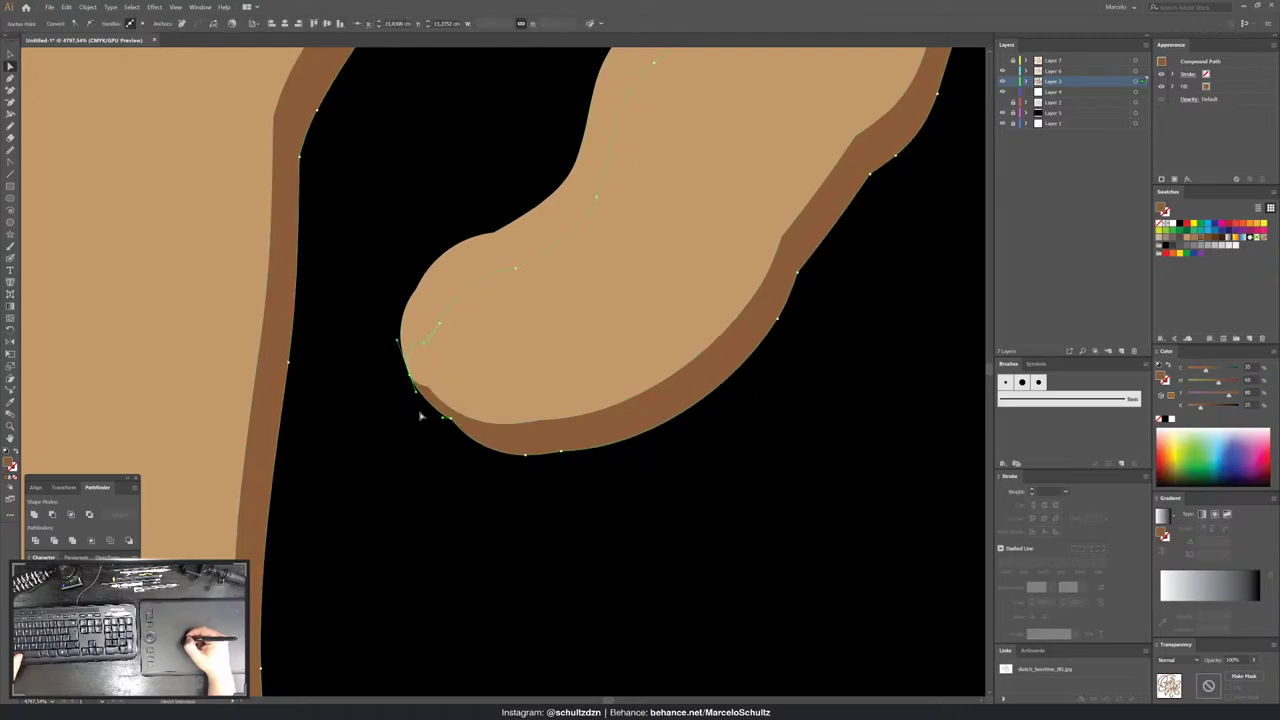
{"action": "key", "text": "b"}
{"action": "scroll", "coordinate": [373, 343], "scroll_direction": "down", "scroll_amount": 2}
{"action": "scroll", "coordinate": [373, 343], "scroll_direction": "down", "scroll_amount": 3}
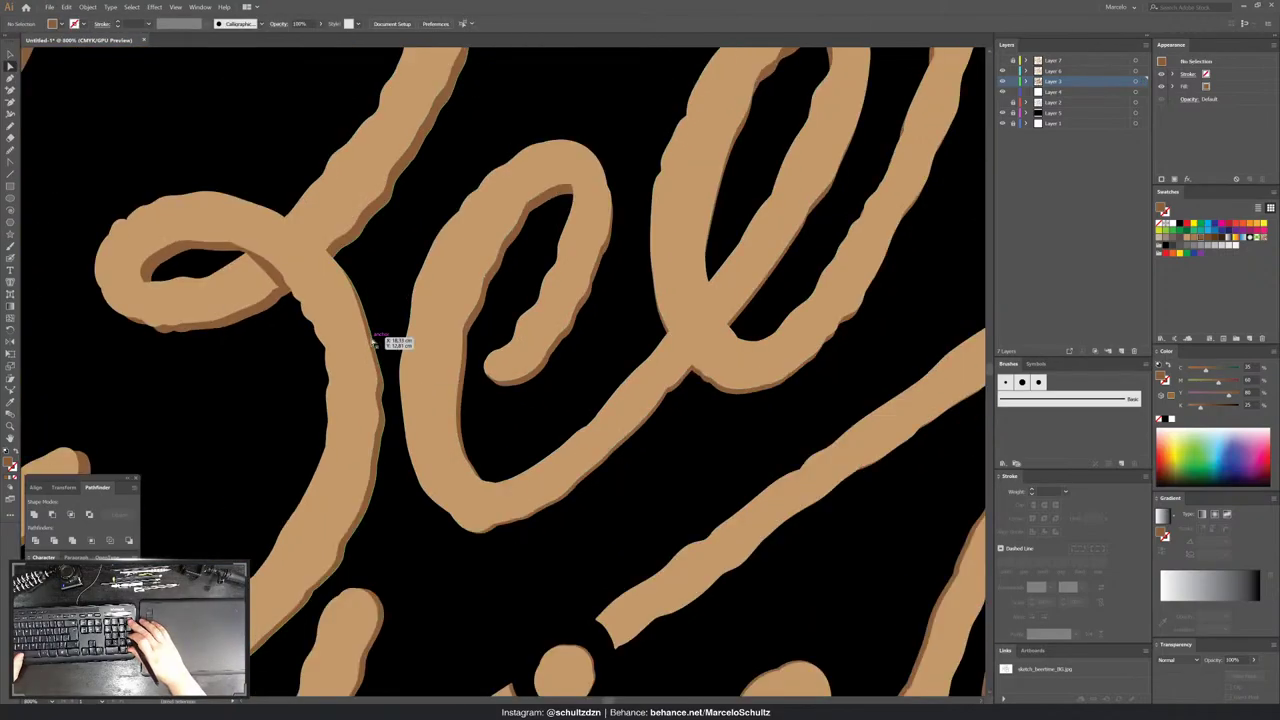
- Zoom to another stroke junction and make the lettering there a compound path
{"action": "left_click_drag", "start_coordinate": [373, 343], "coordinate": [327, 361]}
{"action": "scroll", "coordinate": [491, 386], "scroll_direction": "up", "scroll_amount": 2}
{"action": "scroll", "coordinate": [491, 386], "scroll_direction": "up", "scroll_amount": 1}
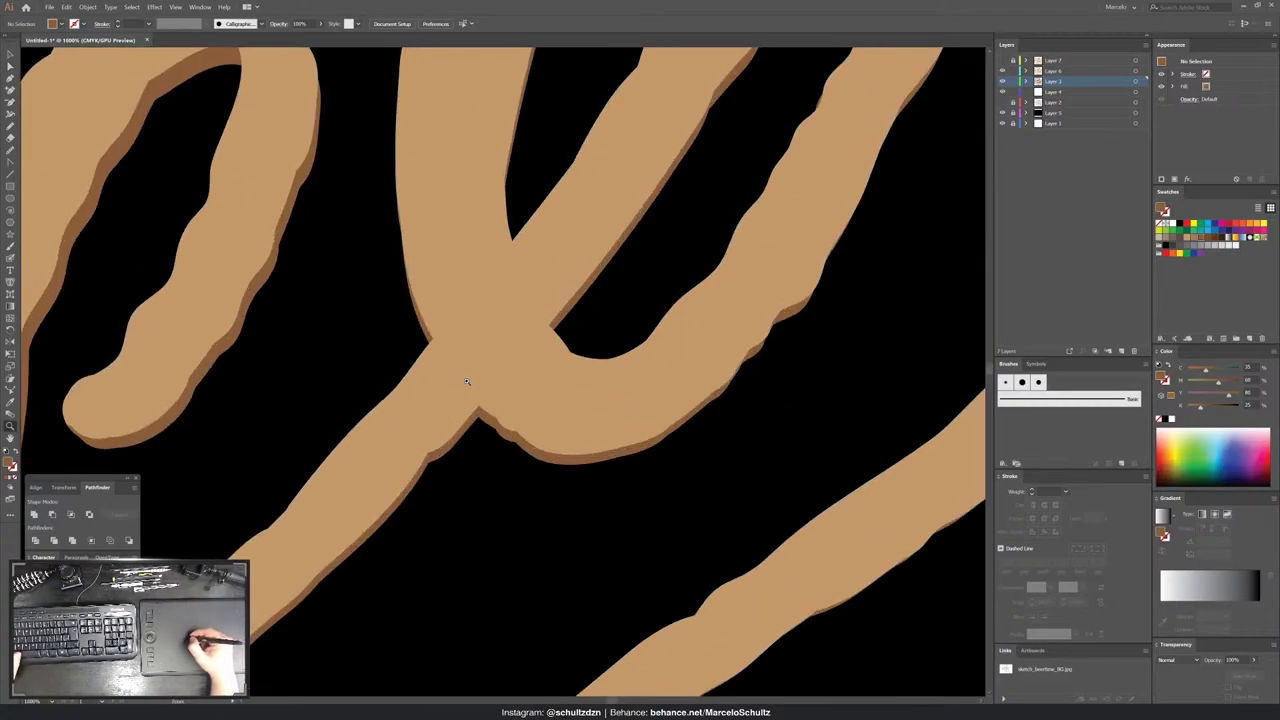
{"action": "scroll", "coordinate": [466, 374], "scroll_direction": "up", "scroll_amount": 1}
{"action": "left_click", "coordinate": [580, 354]}
{"action": "key", "text": "ctrl+8"}
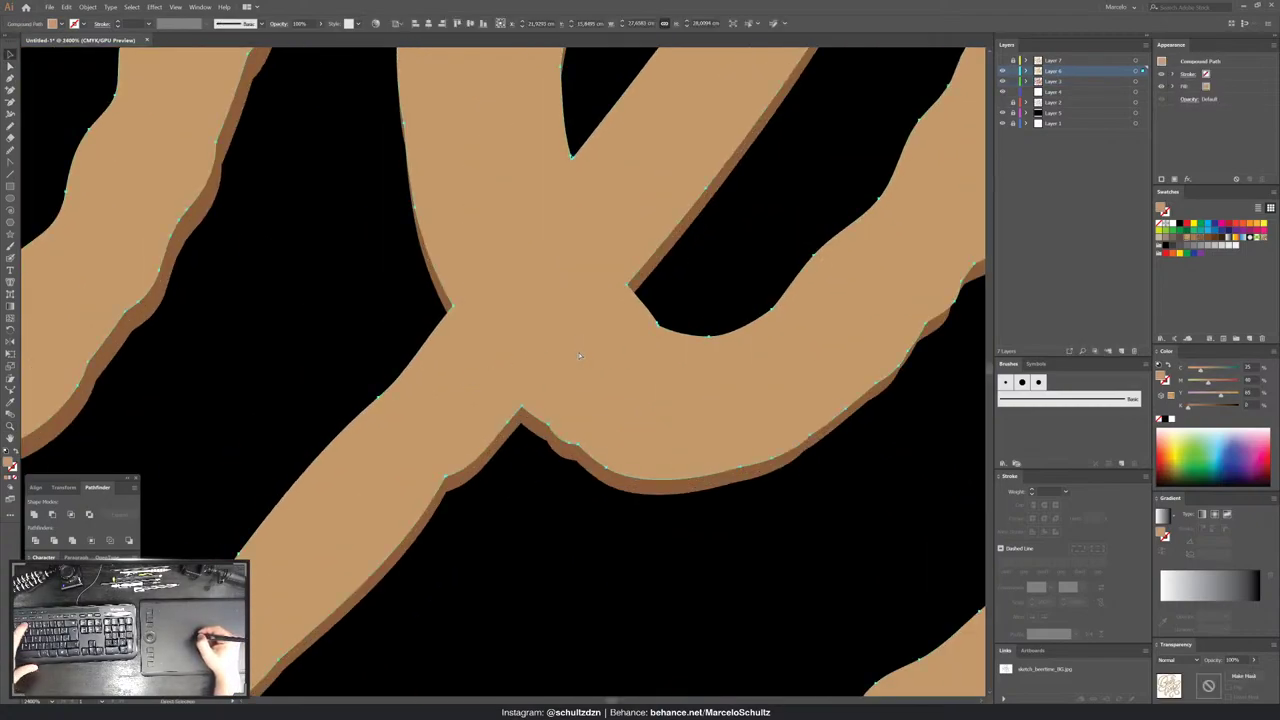
{"action": "key", "text": "ctrl+shift+a"}
{"action": "key", "text": "b"}
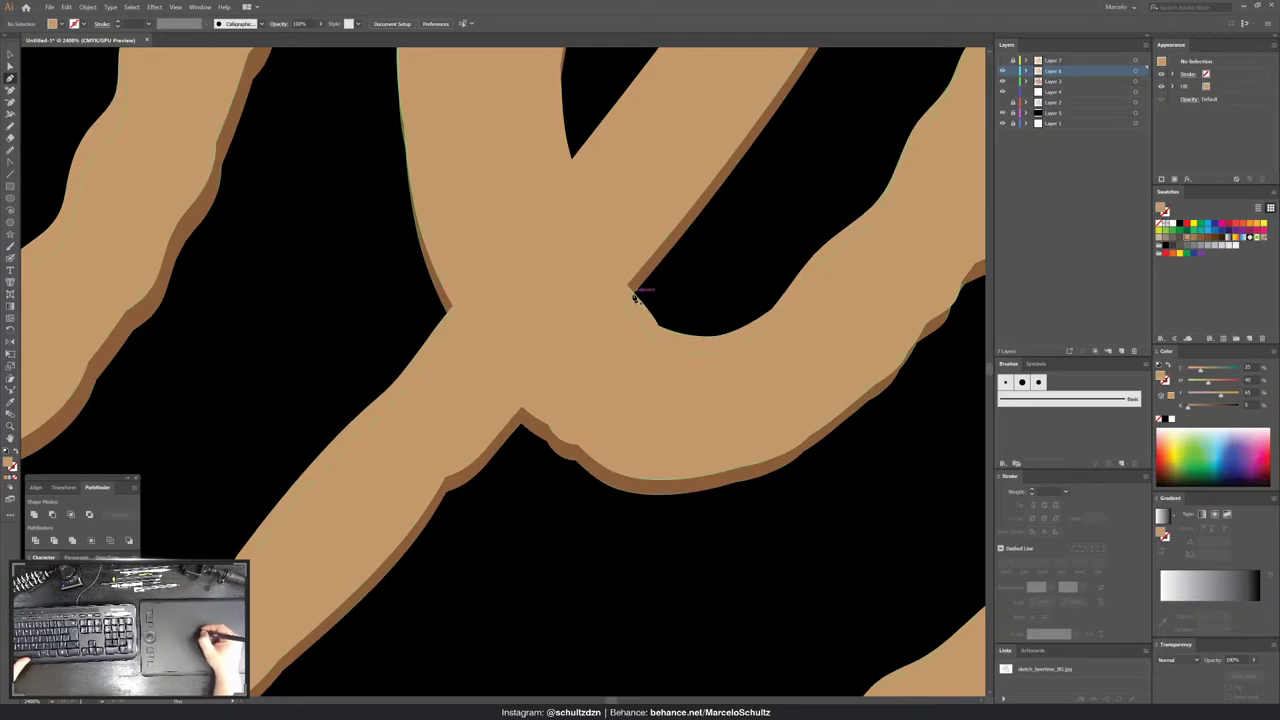
- Brush a thin line across the junction, then delete the stray sliver path
{"action": "left_click_drag", "start_coordinate": [632, 291], "coordinate": [553, 387]}
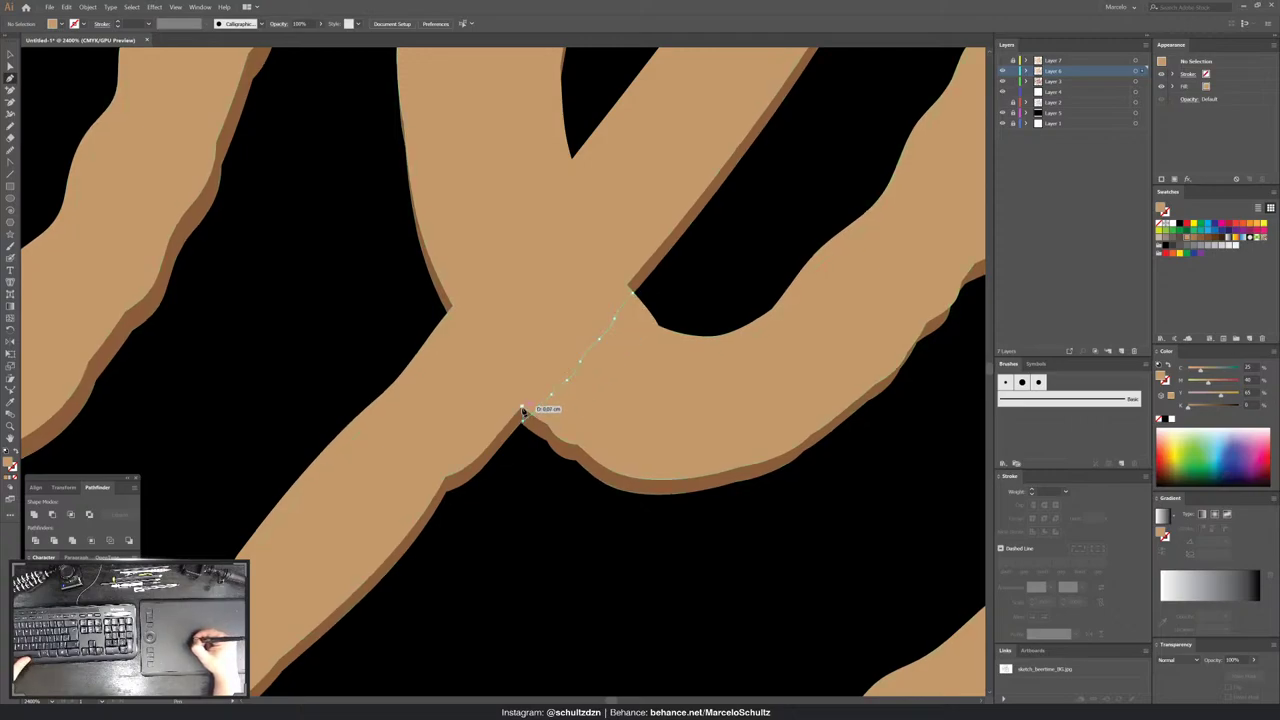
{"action": "left_click_drag", "start_coordinate": [522, 410], "coordinate": [543, 387]}
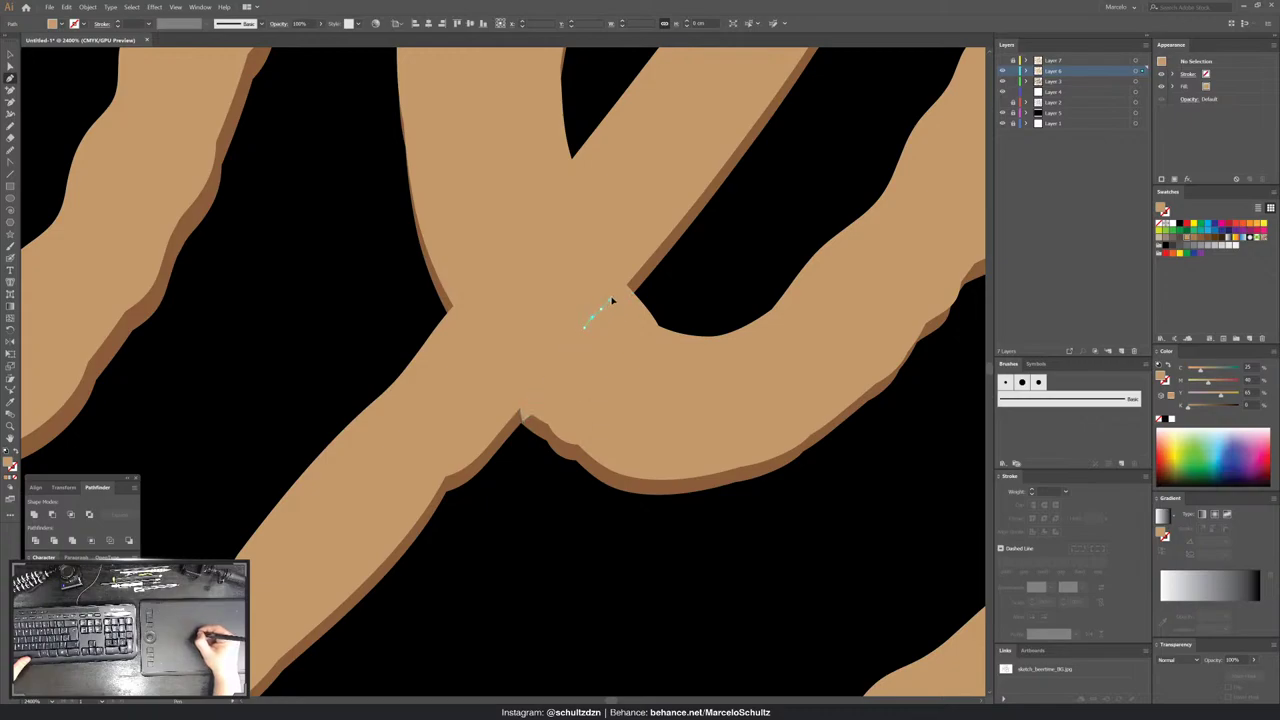
{"action": "key", "text": "v"}
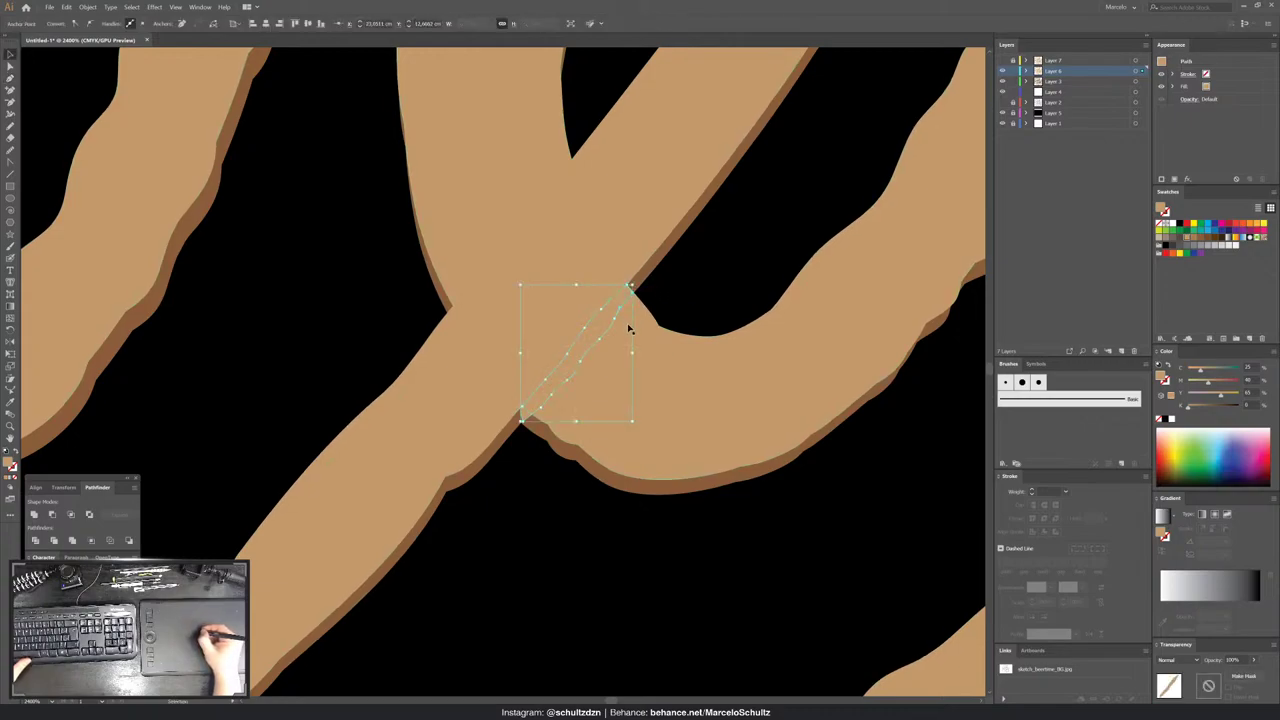
{"action": "key", "text": "a"}
{"action": "left_click", "coordinate": [580, 345]}
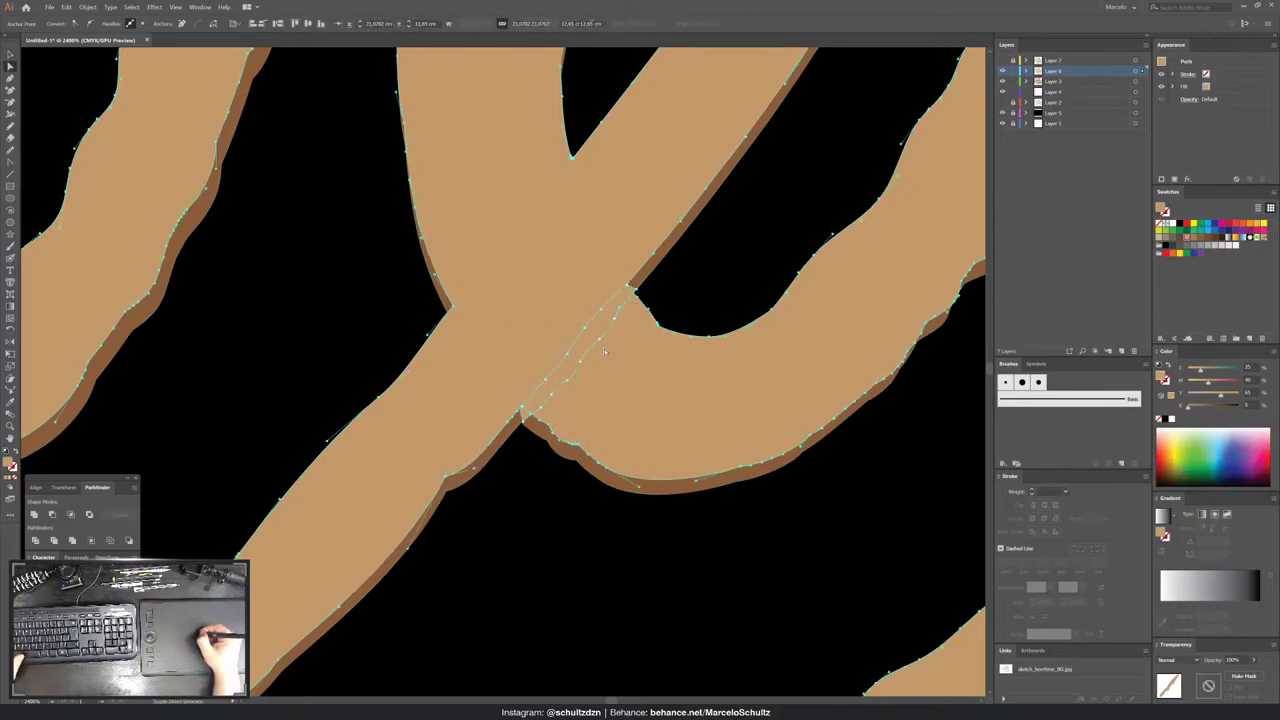
{"action": "key", "text": "Delete"}
{"action": "key", "text": "ctrl+a"}
{"action": "key", "text": "ctrl+shift+a"}
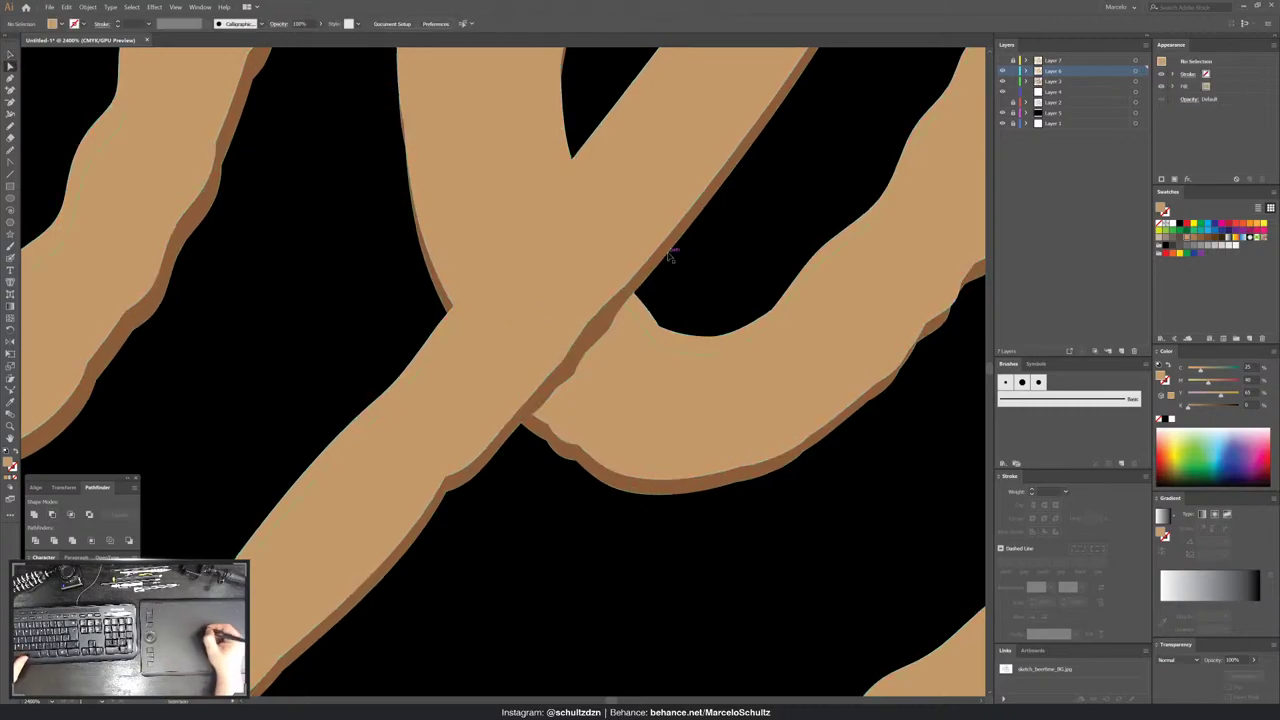
- Zoom out and delete a selected path in the Beer lettering
{"action": "key", "text": "ctrl+minus"}
{"action": "key", "text": "ctrl+minus"}
{"action": "key", "text": "ctrl+minus"}
{"action": "key", "text": "ctrl+minus"}
{"action": "key", "text": "ctrl+minus"}
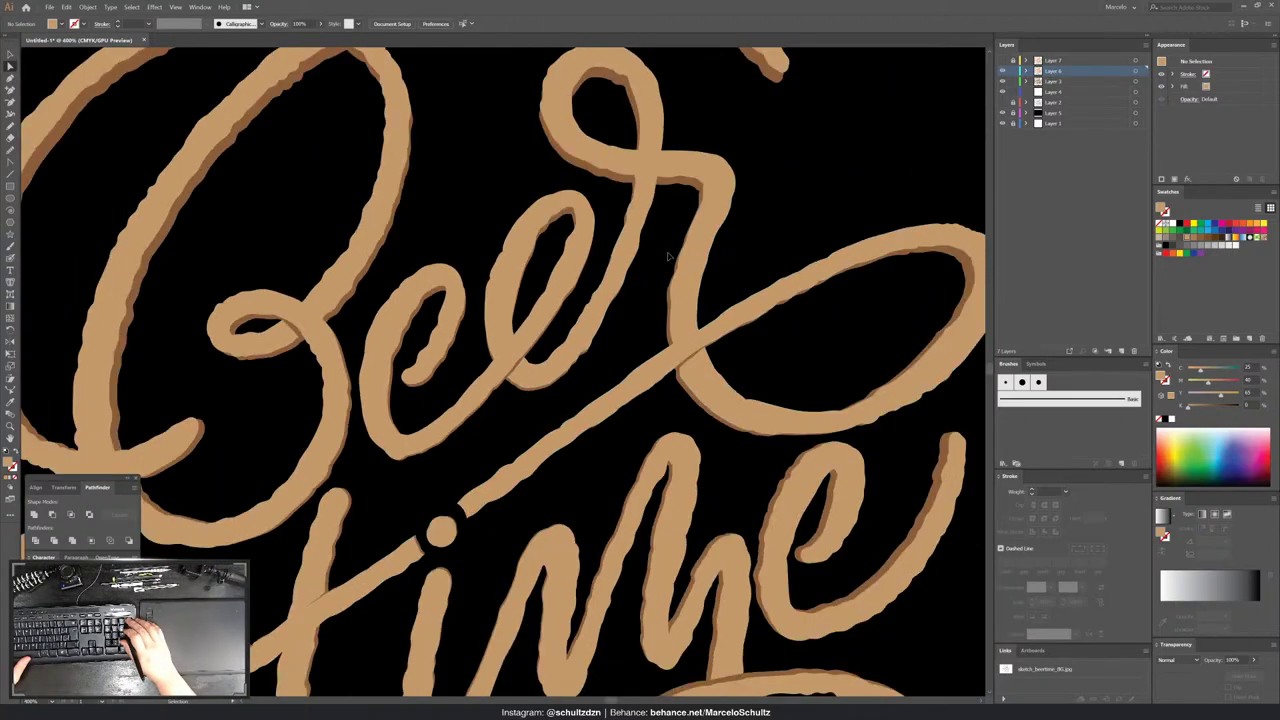
{"action": "key", "text": "ctrl+minus"}
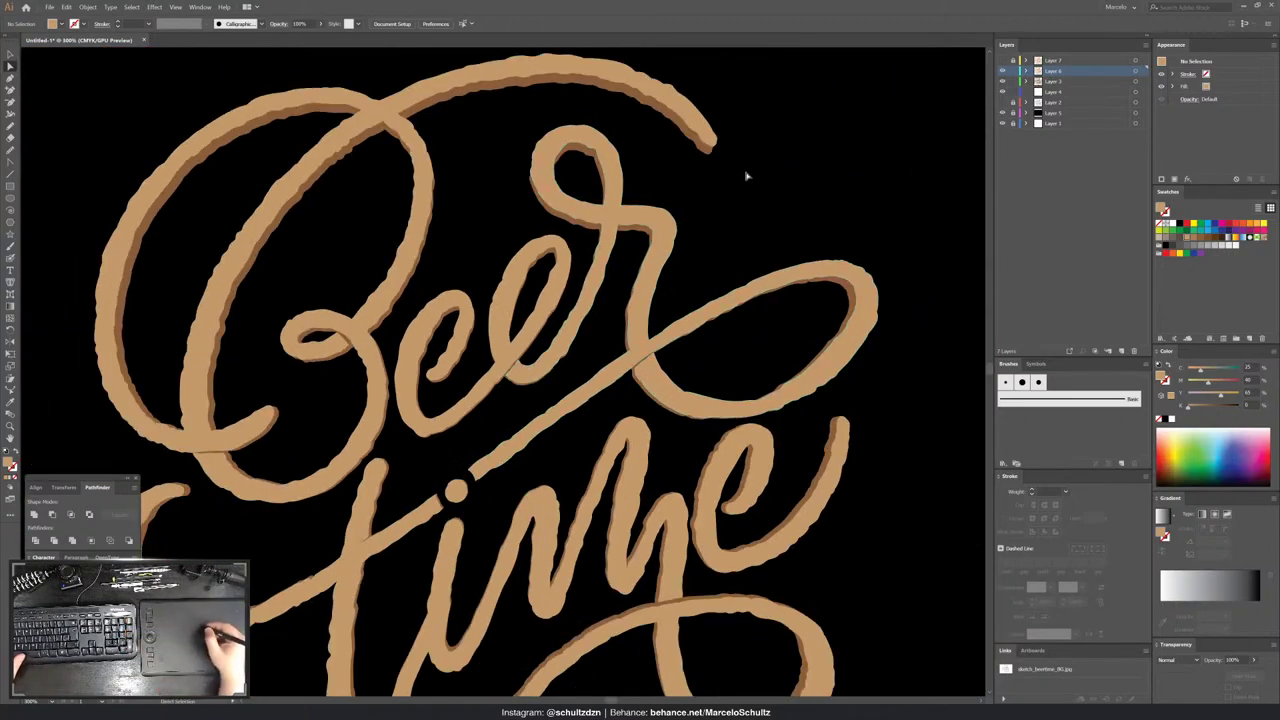
{"action": "left_click", "coordinate": [509, 366]}
{"action": "scroll", "coordinate": [538, 362], "scroll_direction": "up", "scroll_amount": 10}
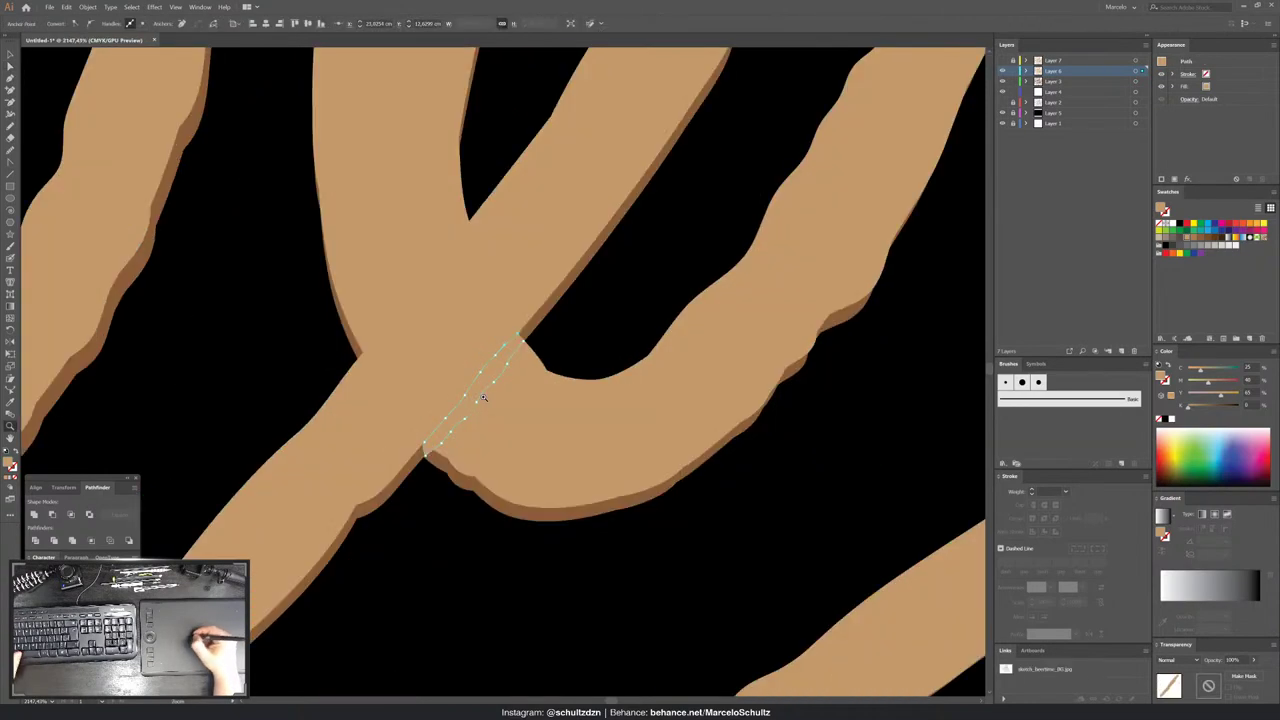
{"action": "key", "text": "Delete"}
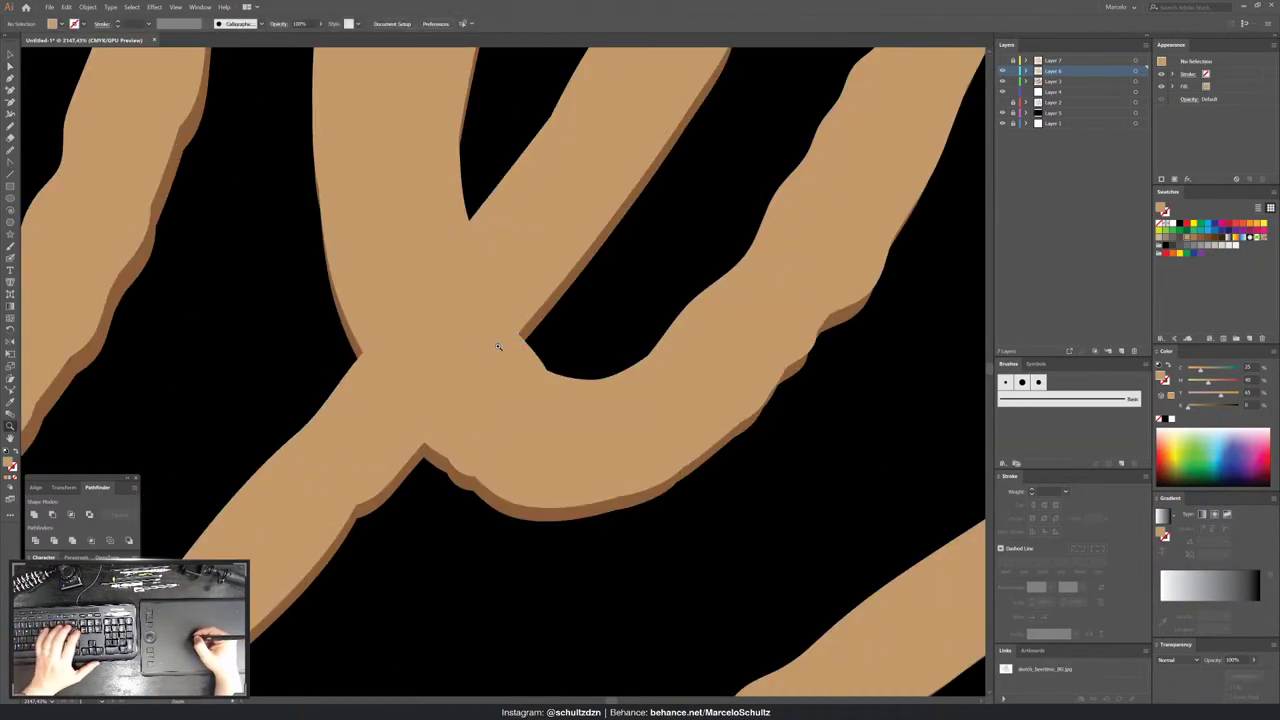
- Pen-draw a closed brown sliver at the junction and deselect it
{"action": "key", "text": "p"}
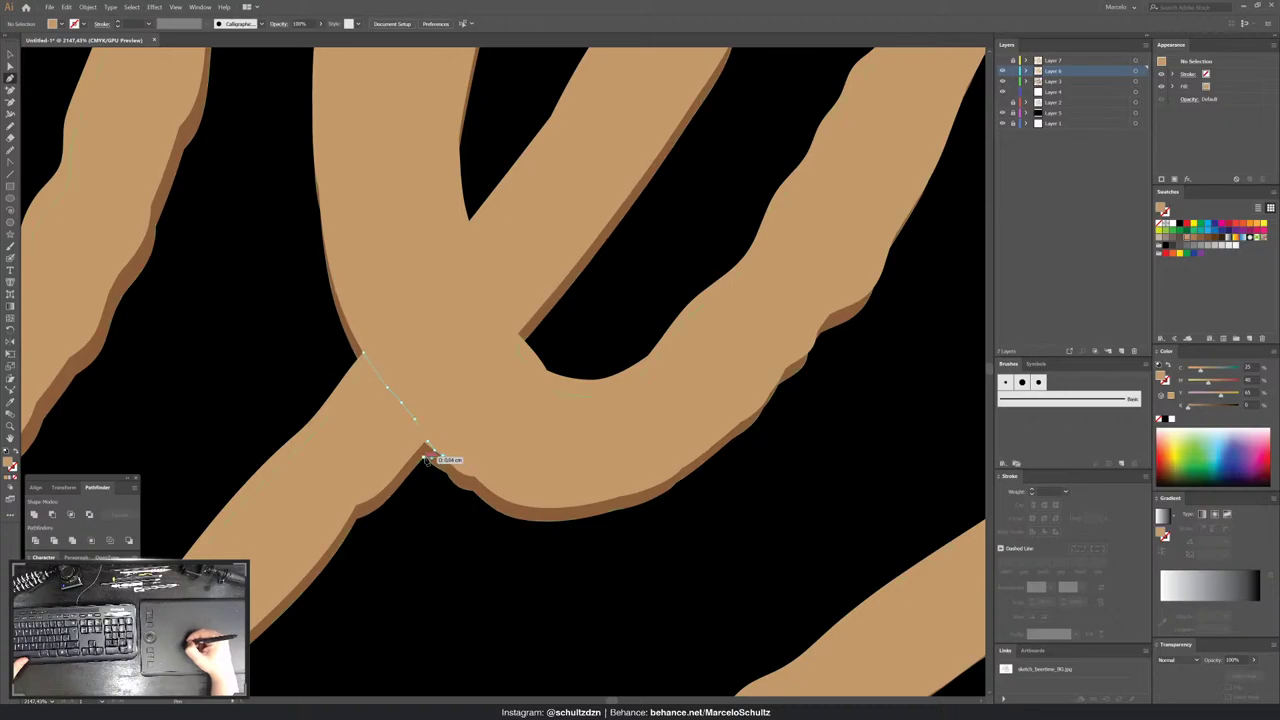
{"action": "left_click", "coordinate": [361, 362]}
{"action": "key", "text": "v"}
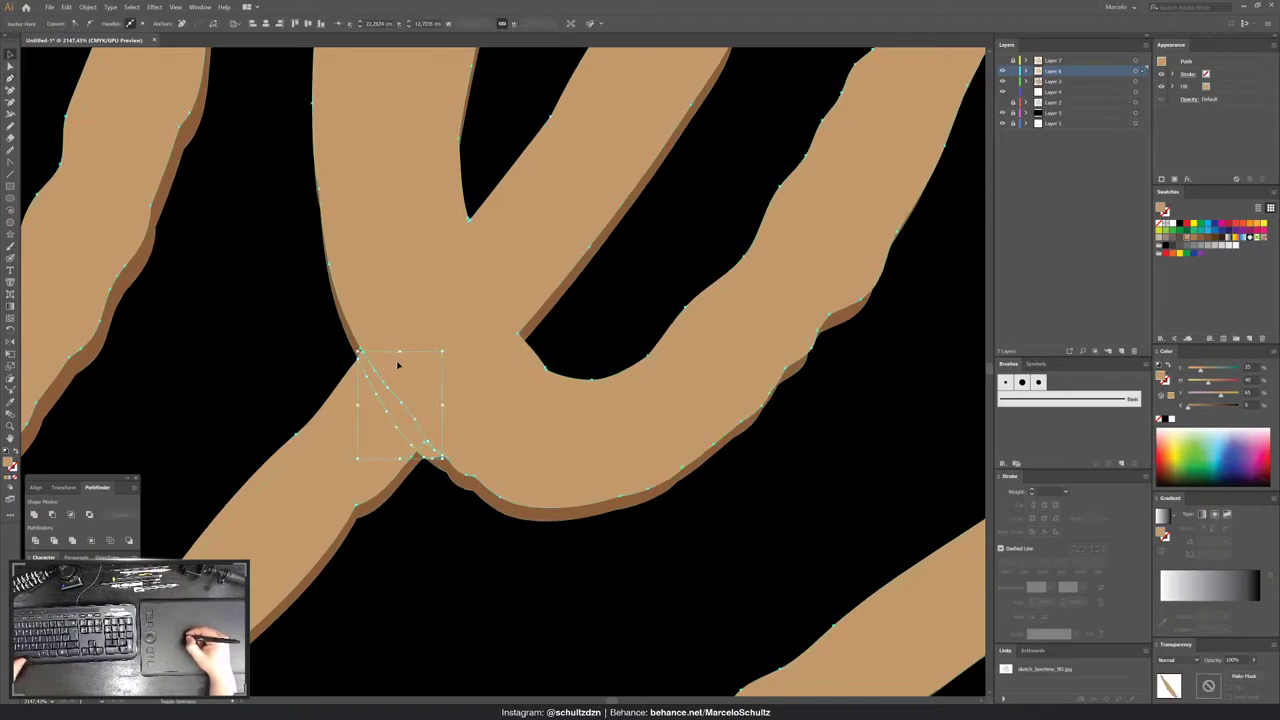
{"action": "left_click", "coordinate": [157, 429]}
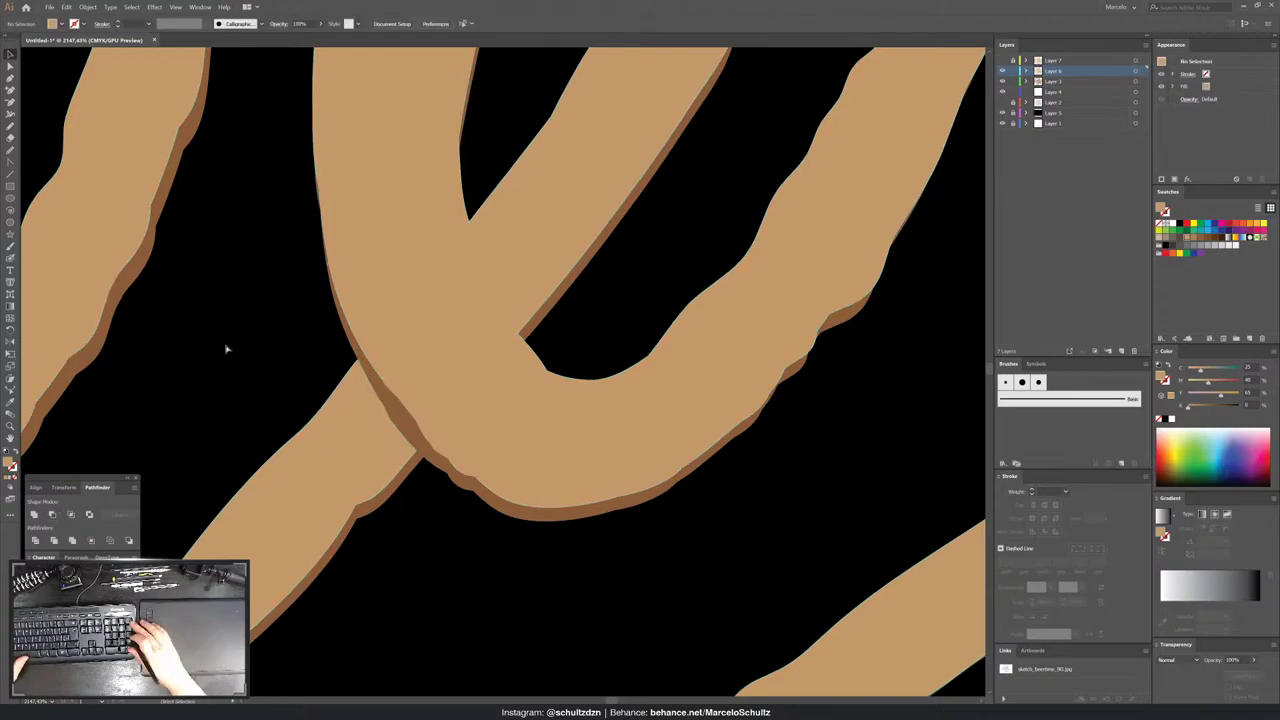
{"action": "key", "text": "ctrl+minus"}
{"action": "key", "text": "ctrl+minus"}
{"action": "key", "text": "ctrl+minus"}
{"action": "key", "text": "ctrl+minus"}
{"action": "key", "text": "ctrl+minus"}
{"action": "key", "text": "ctrl+minus"}
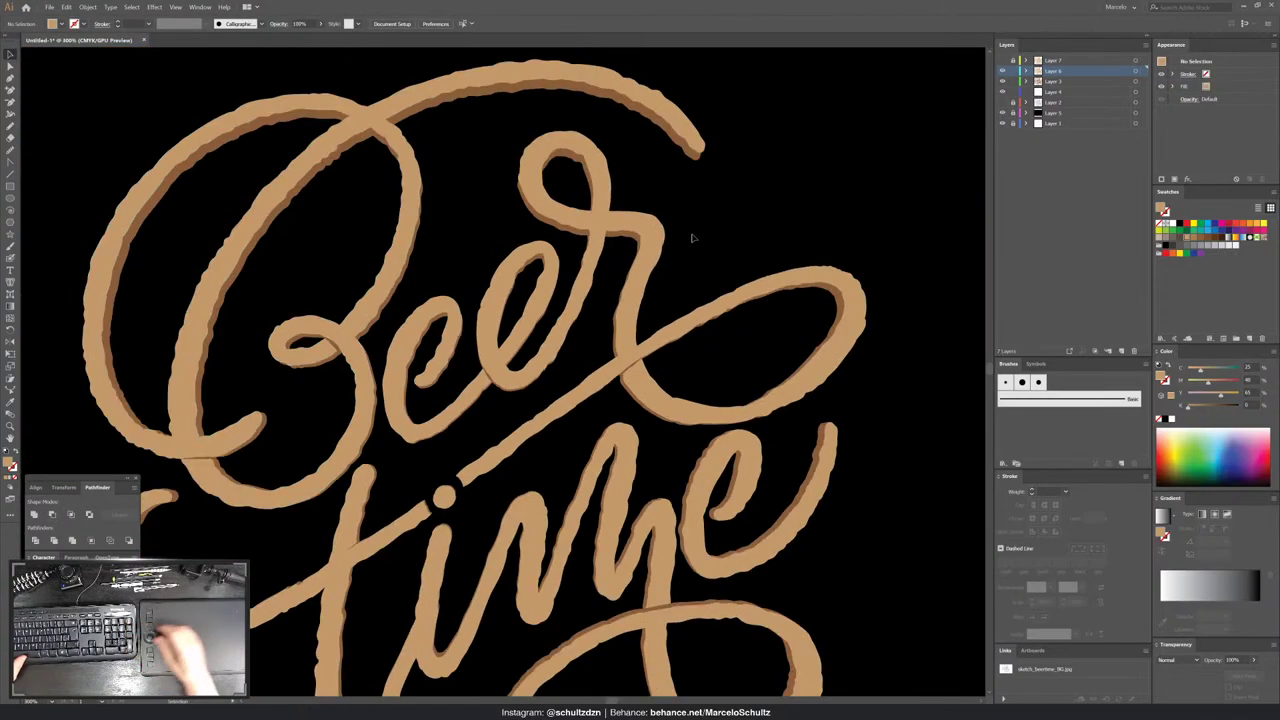
- Pen-draw a closed bridging shape across the vertical leg at the r crossing
{"action": "left_click_drag", "start_coordinate": [652, 191], "coordinate": [477, 270]}
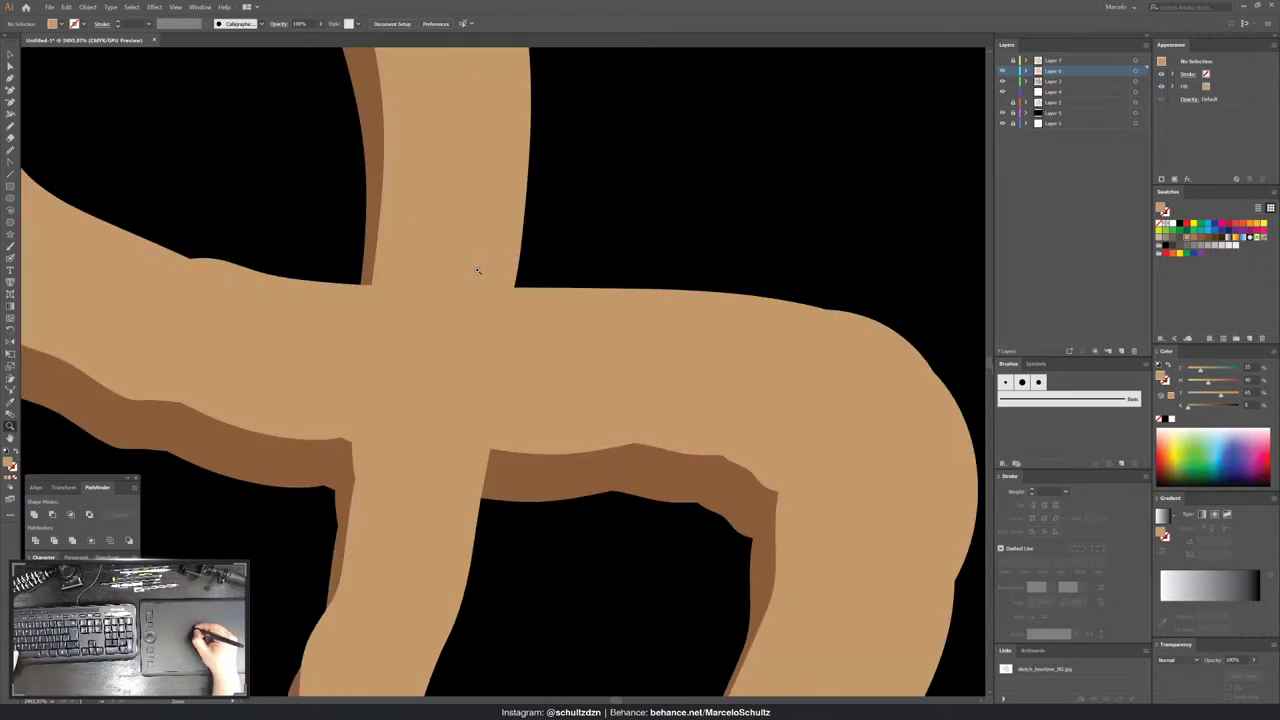
{"action": "key", "text": "p"}
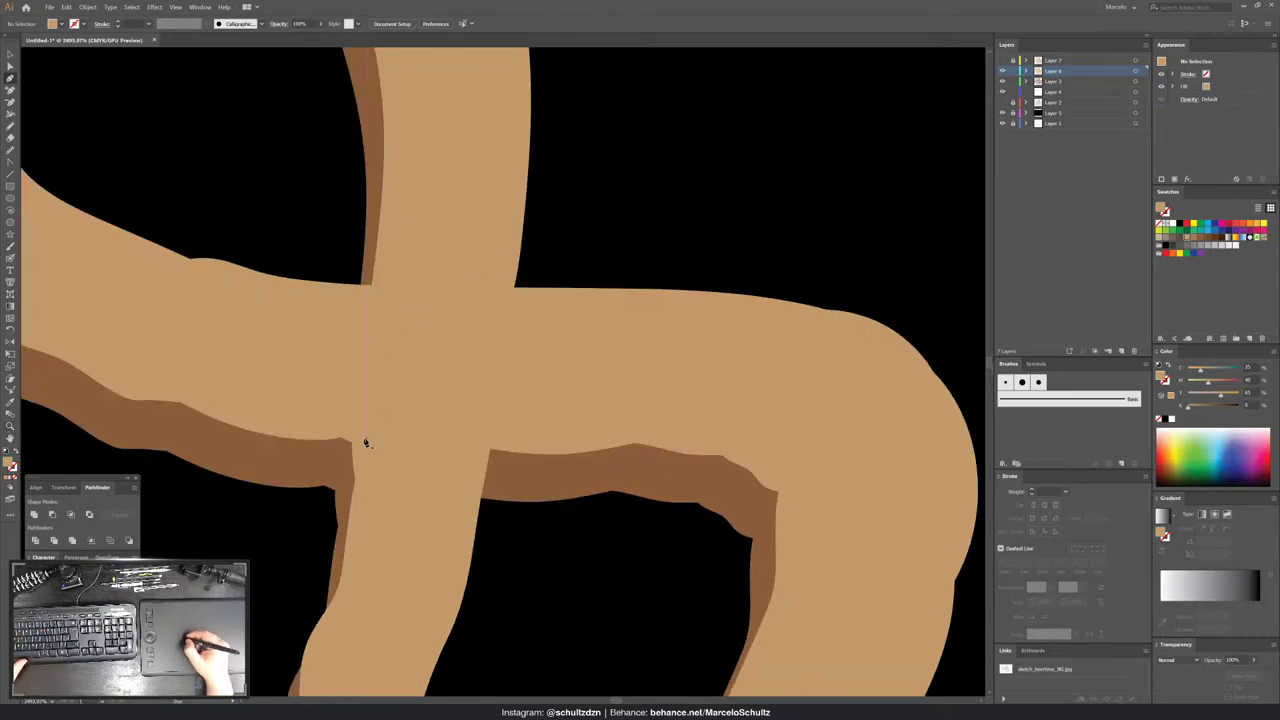
{"action": "left_click", "coordinate": [341, 440]}
{"action": "left_click_drag", "start_coordinate": [341, 440], "coordinate": [403, 450]}
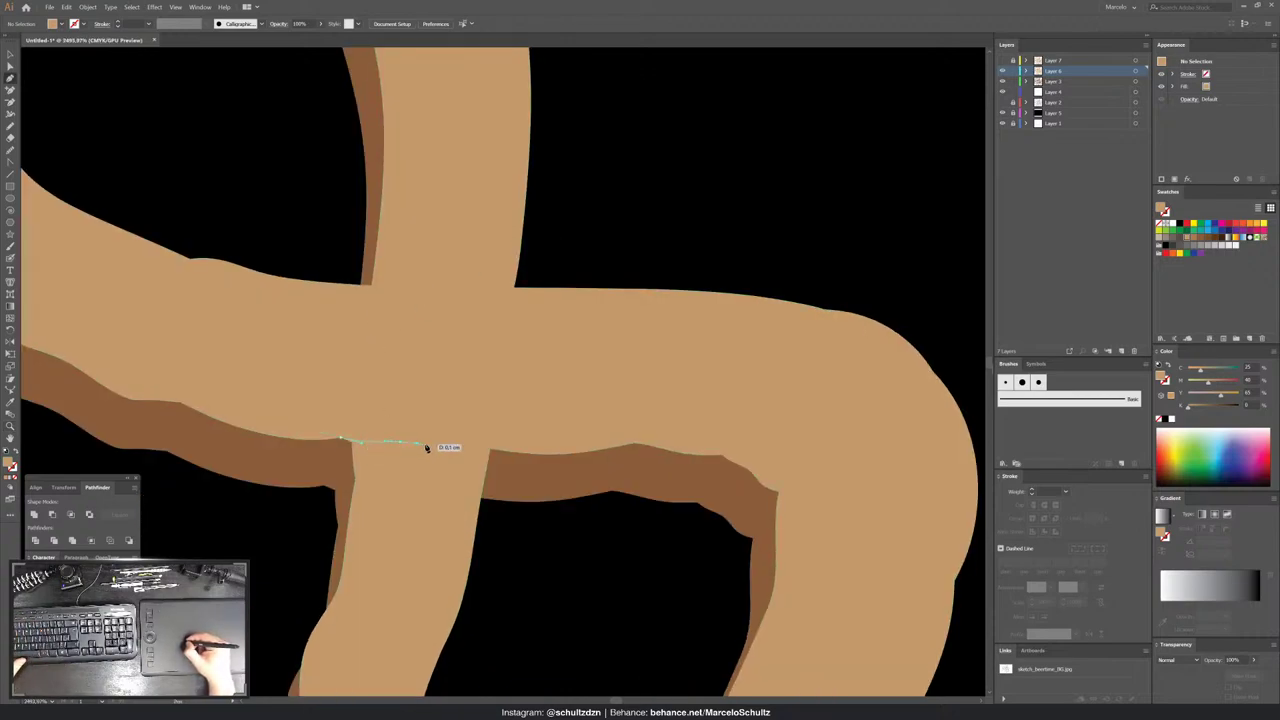
{"action": "left_click_drag", "start_coordinate": [491, 451], "coordinate": [508, 457]}
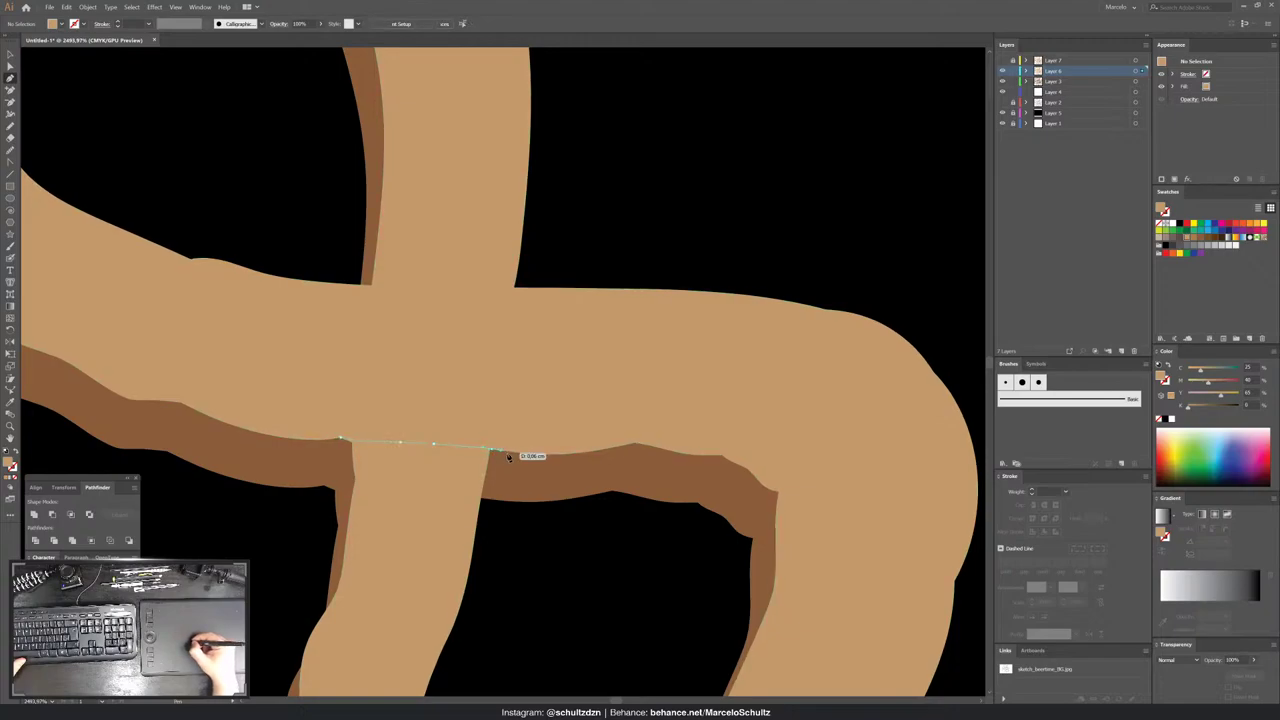
{"action": "left_click", "coordinate": [481, 497]}
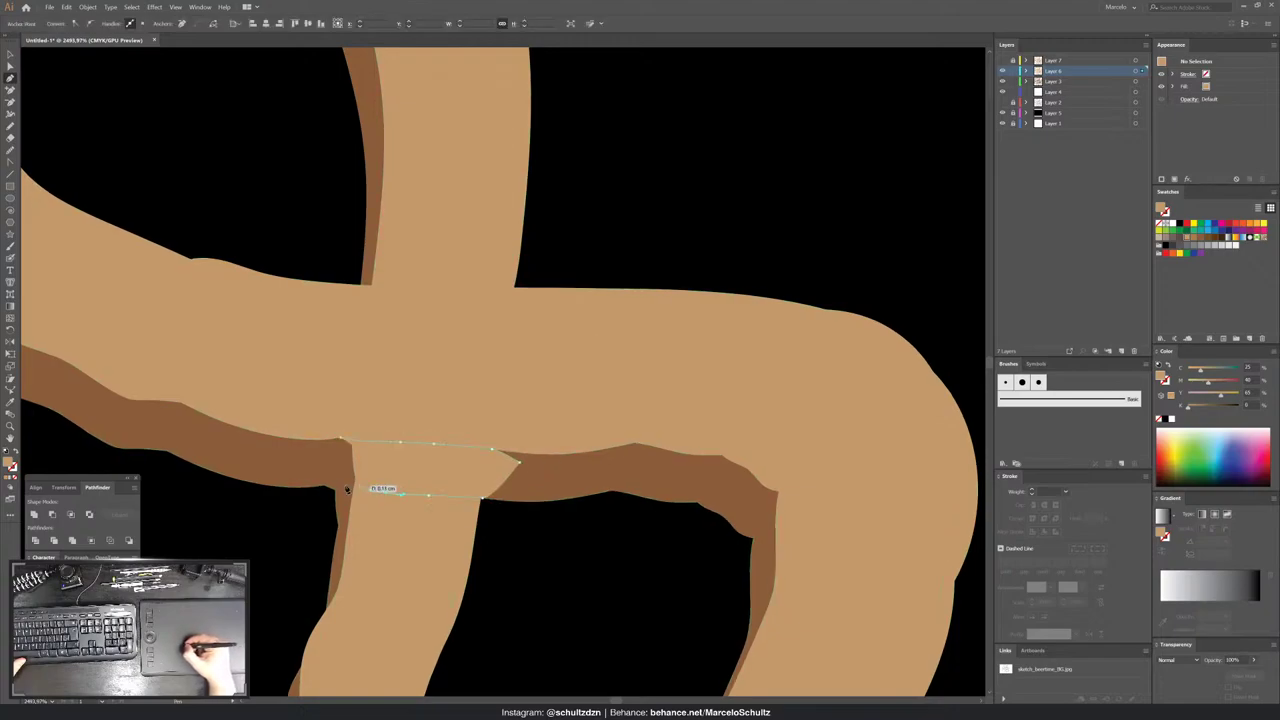
{"action": "left_click", "coordinate": [340, 489]}
{"action": "left_click", "coordinate": [340, 438]}
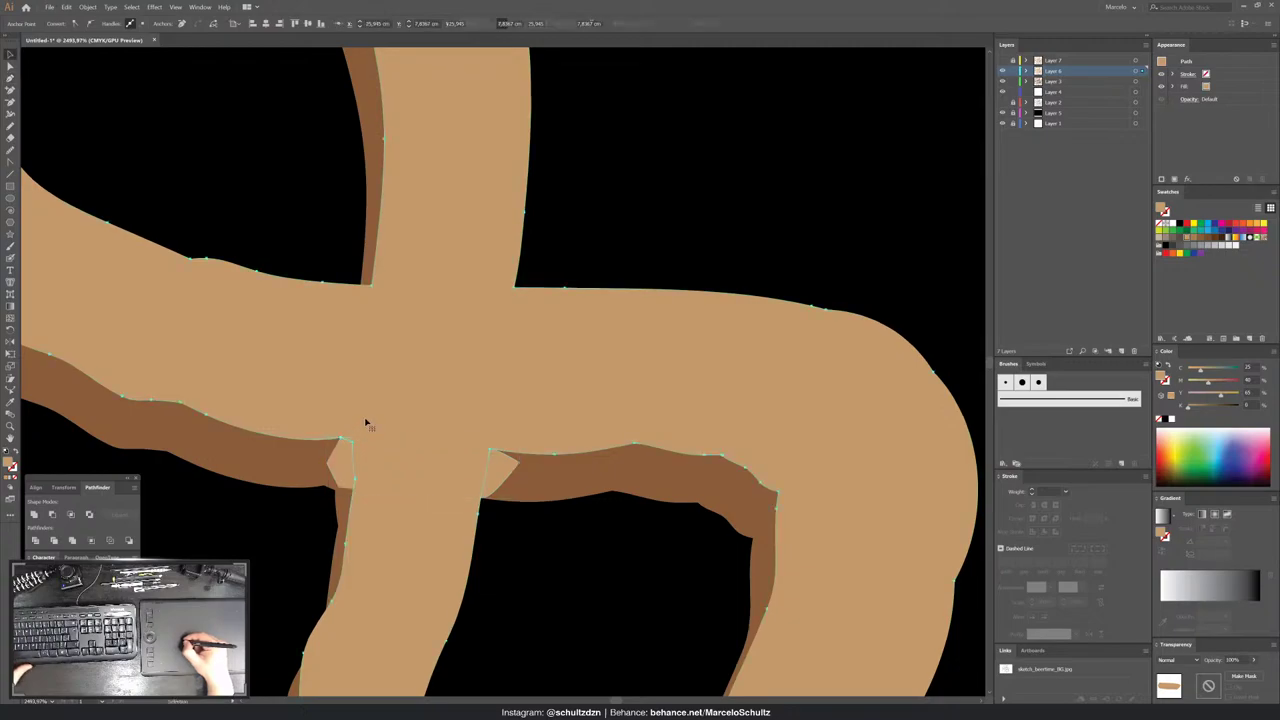
- Merge the bridging shape into the tan horizontal stroke with Pathfinder Unite
{"action": "key", "text": "backslash"}
{"action": "left_click", "coordinate": [373, 466]}
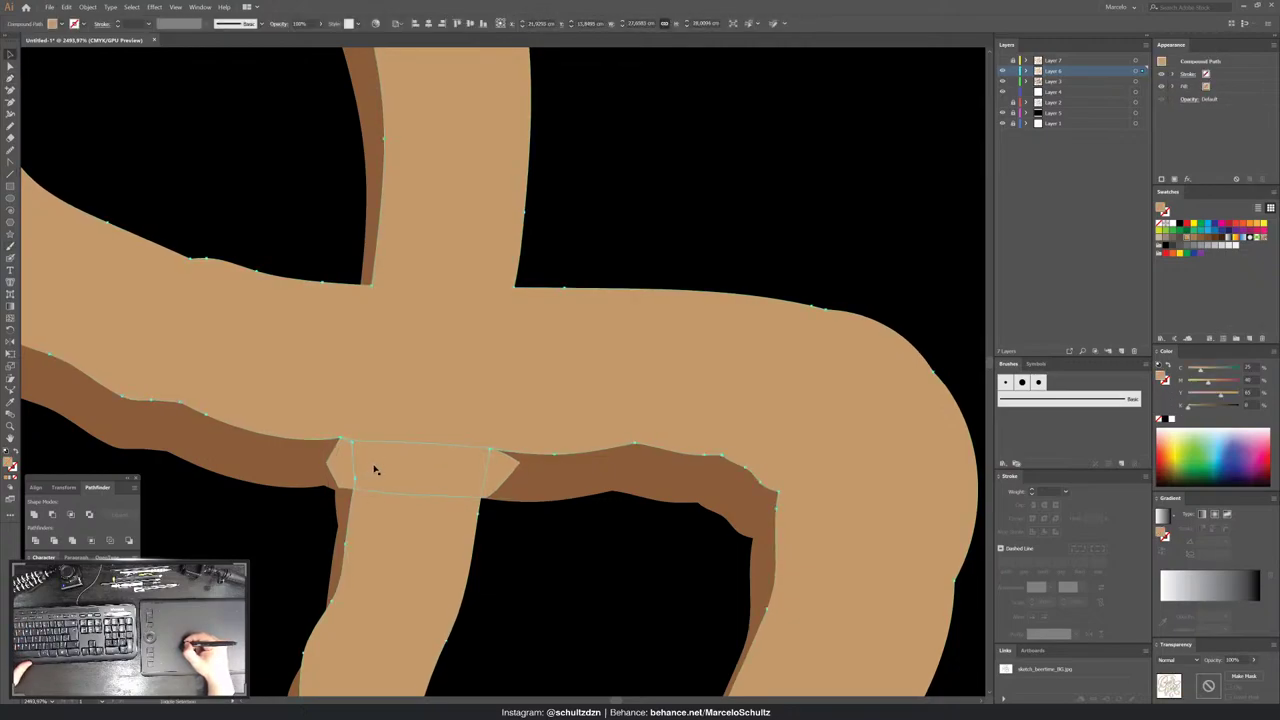
{"action": "left_click", "coordinate": [376, 470], "text": "shift"}
{"action": "left_click", "coordinate": [52, 514]}
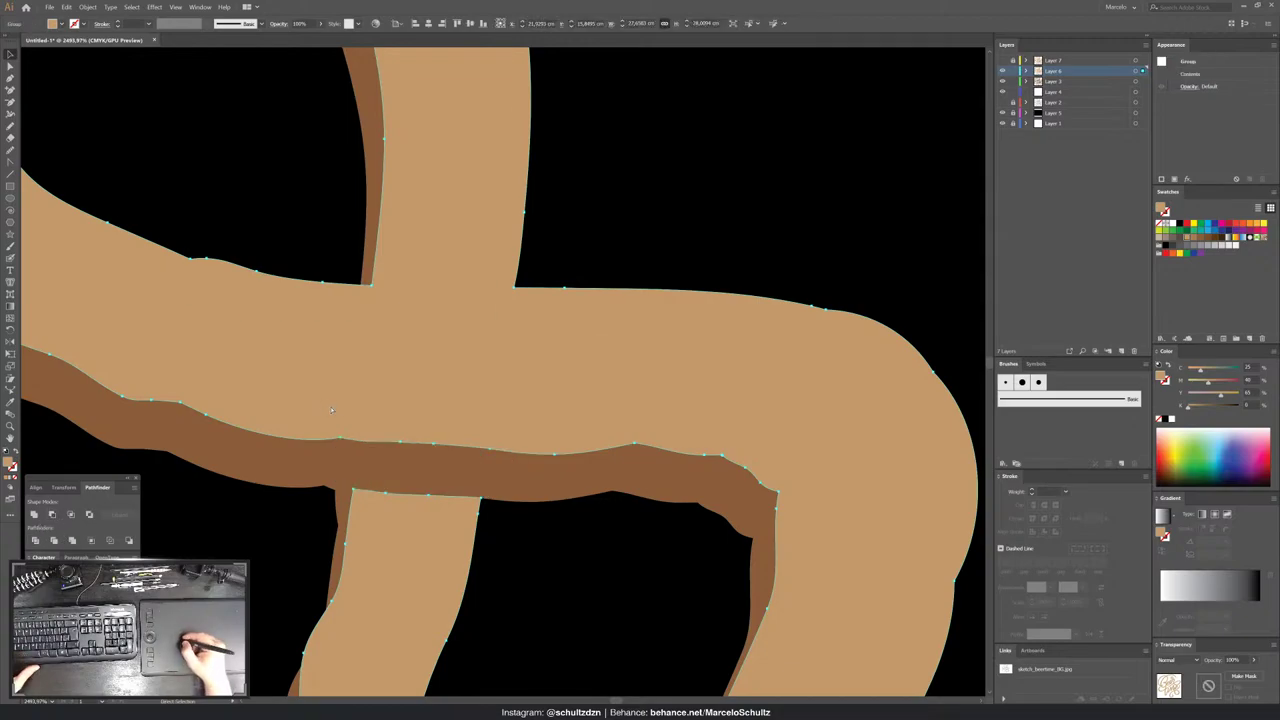
{"action": "left_click", "coordinate": [706, 193]}
- Zoom in on the end of the top swash and select the brown shadow shape
{"action": "key", "text": "ctrl+minus"}
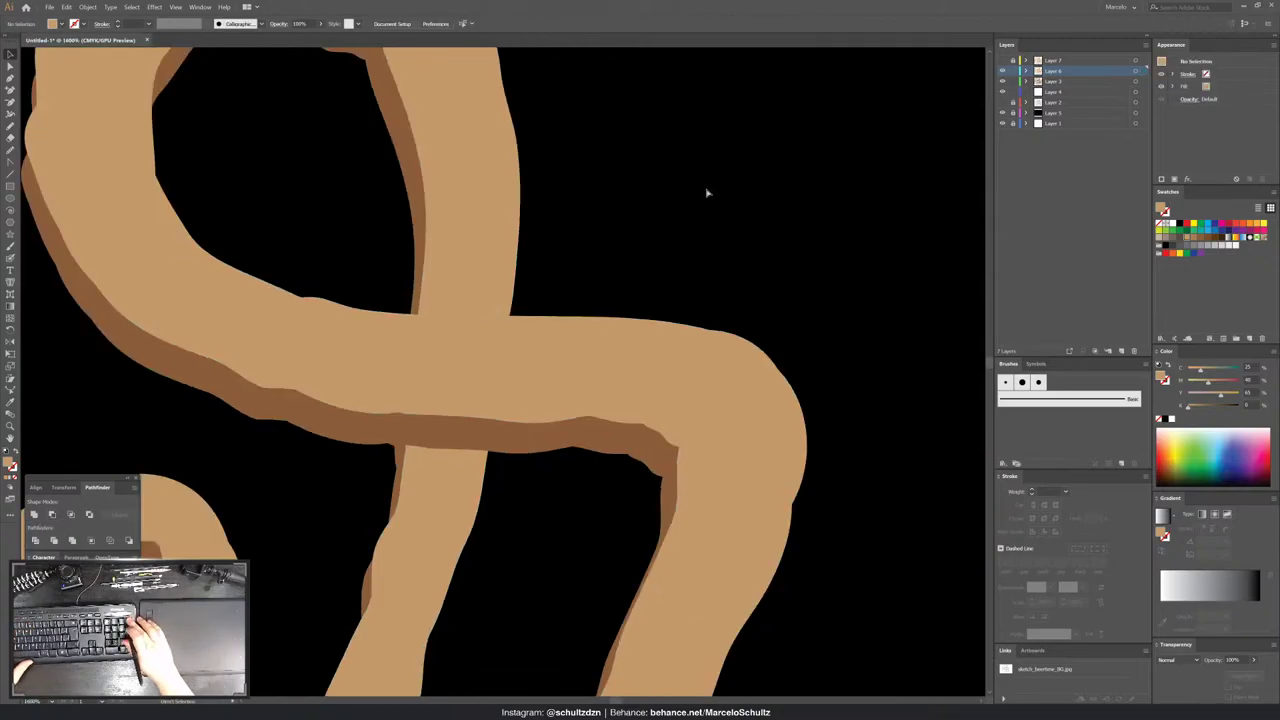
{"action": "key", "text": "ctrl+minus"}
{"action": "key", "text": "ctrl+minus"}
{"action": "key", "text": "ctrl+minus"}
{"action": "key", "text": "ctrl+minus"}
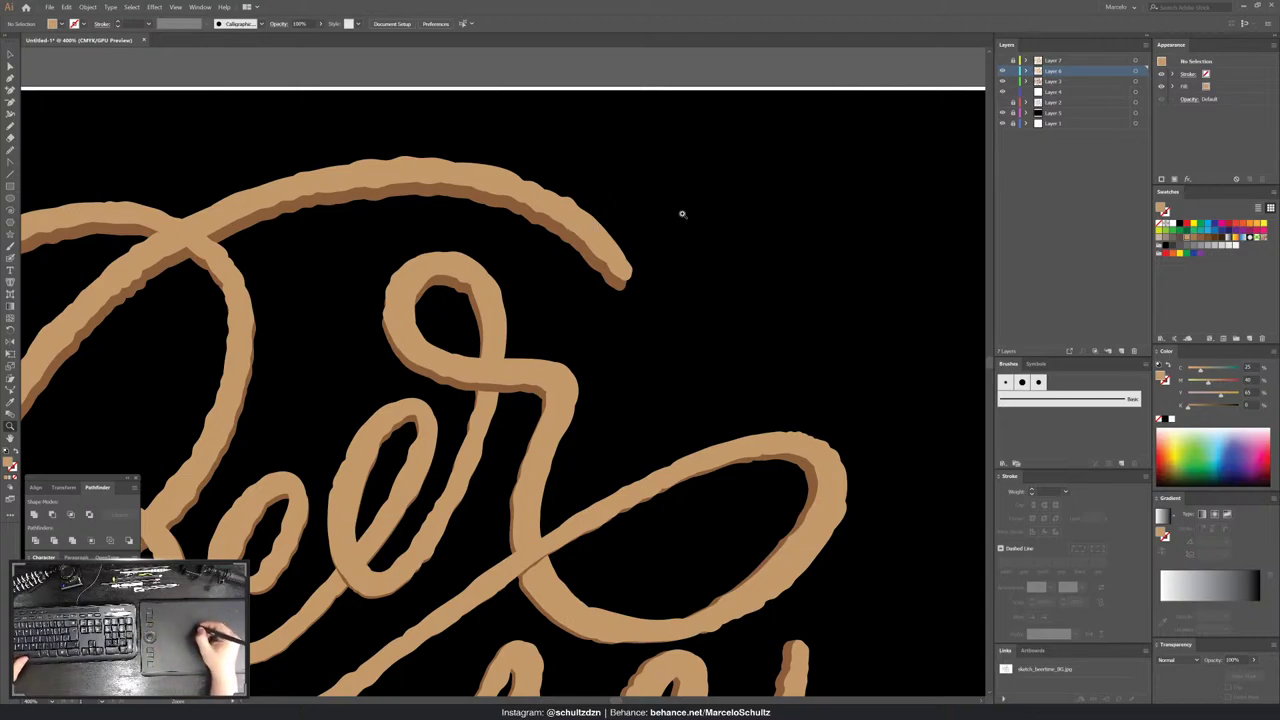
{"action": "mouse_move", "coordinate": [682, 213]}
{"action": "left_mouse_down"}
{"action": "mouse_move", "coordinate": [543, 283]}
{"action": "mouse_move", "coordinate": [627, 332]}
{"action": "left_mouse_up"}
{"action": "scroll", "coordinate": [585, 407], "scroll_direction": "down", "scroll_amount": 3}
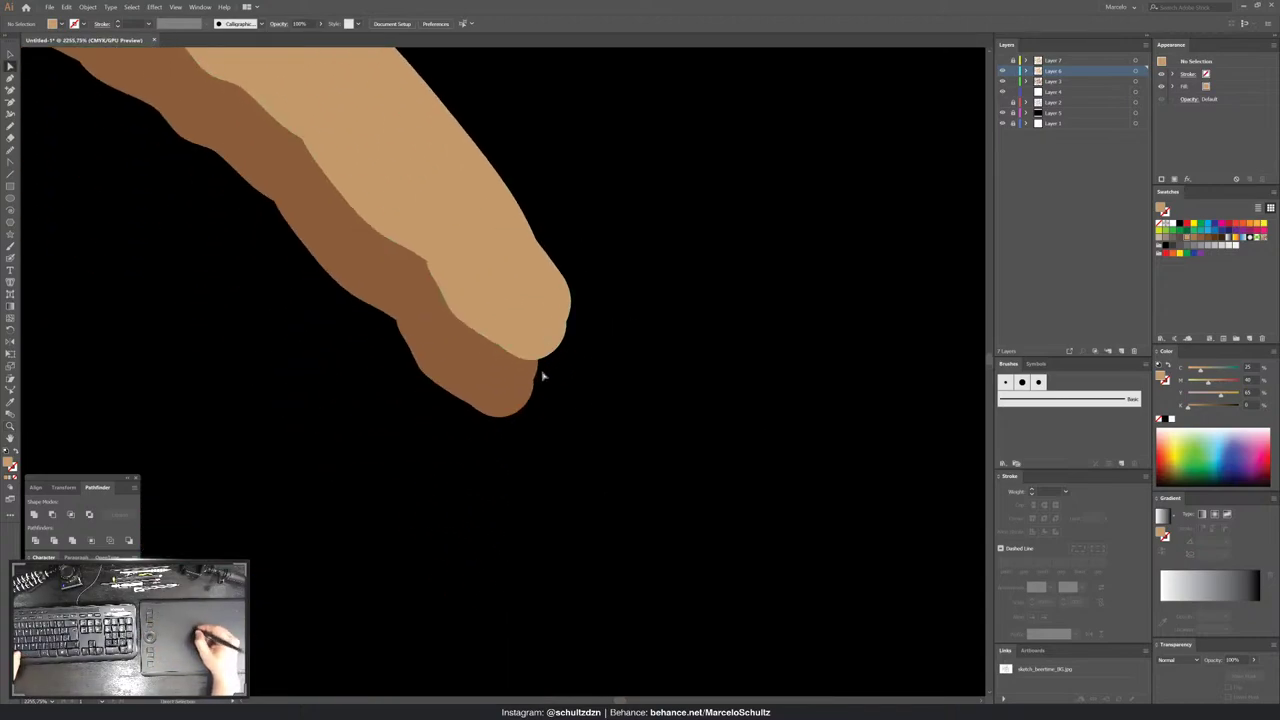
{"action": "left_click", "coordinate": [449, 457], "text": "alt"}
{"action": "key", "text": "v"}
{"action": "left_click", "coordinate": [503, 476]}
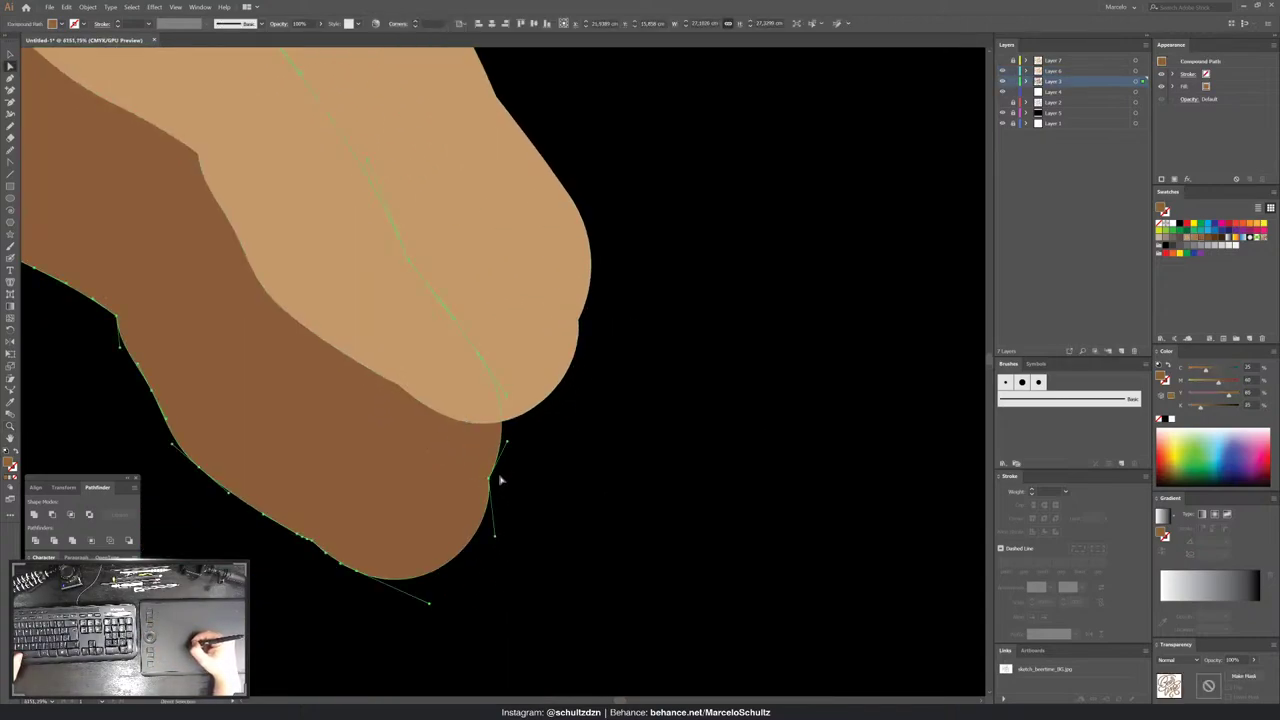
- Paint a brush shape along the shadow's tip, wrapping up around the tan stroke's end
{"action": "key", "text": "b"}
{"action": "key", "text": "ctrl+shift+a"}
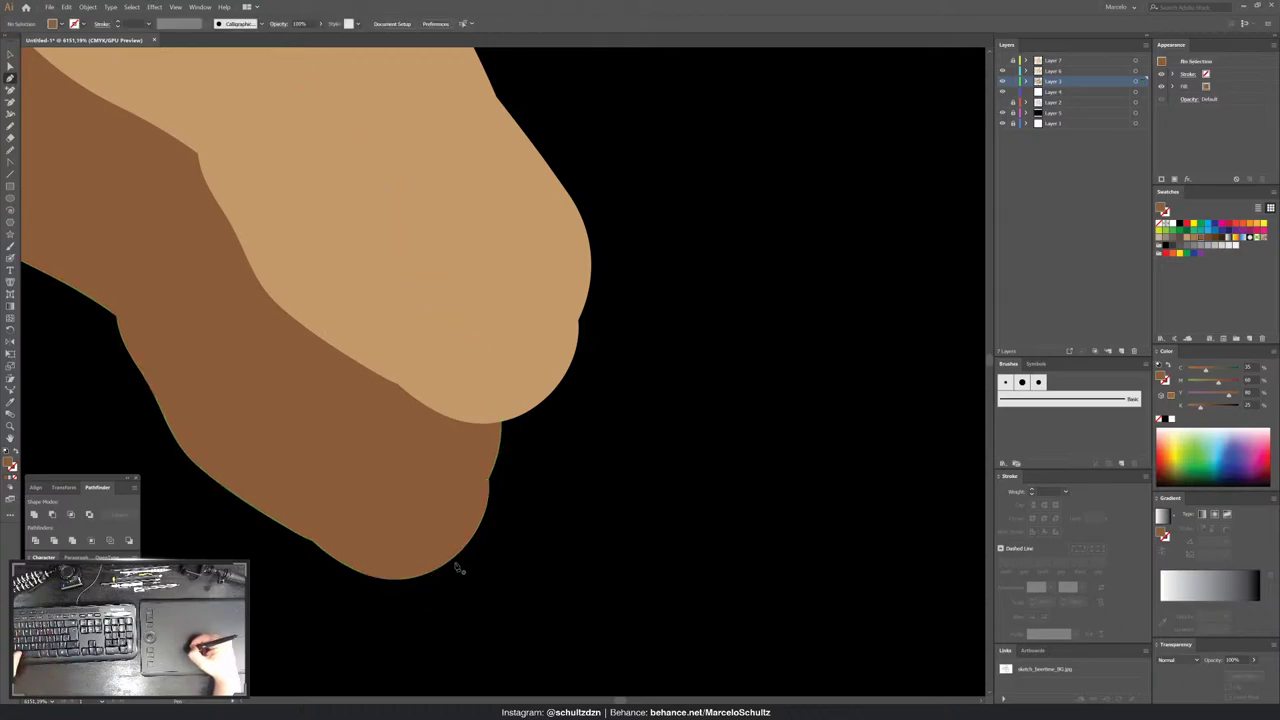
{"action": "left_click_drag", "start_coordinate": [425, 574], "coordinate": [477, 548]}
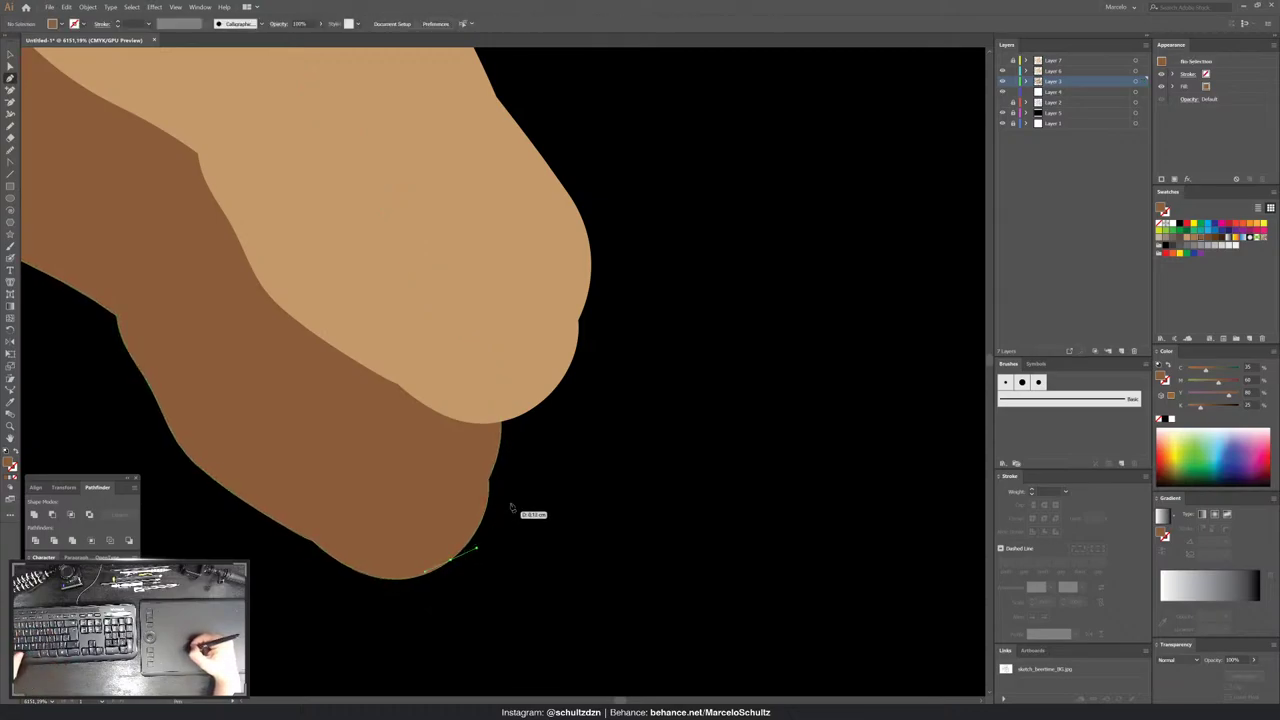
{"action": "mouse_move", "coordinate": [511, 508]}
{"action": "left_mouse_down"}
{"action": "mouse_move", "coordinate": [590, 285]}
{"action": "mouse_move", "coordinate": [452, 458]}
{"action": "left_mouse_up"}
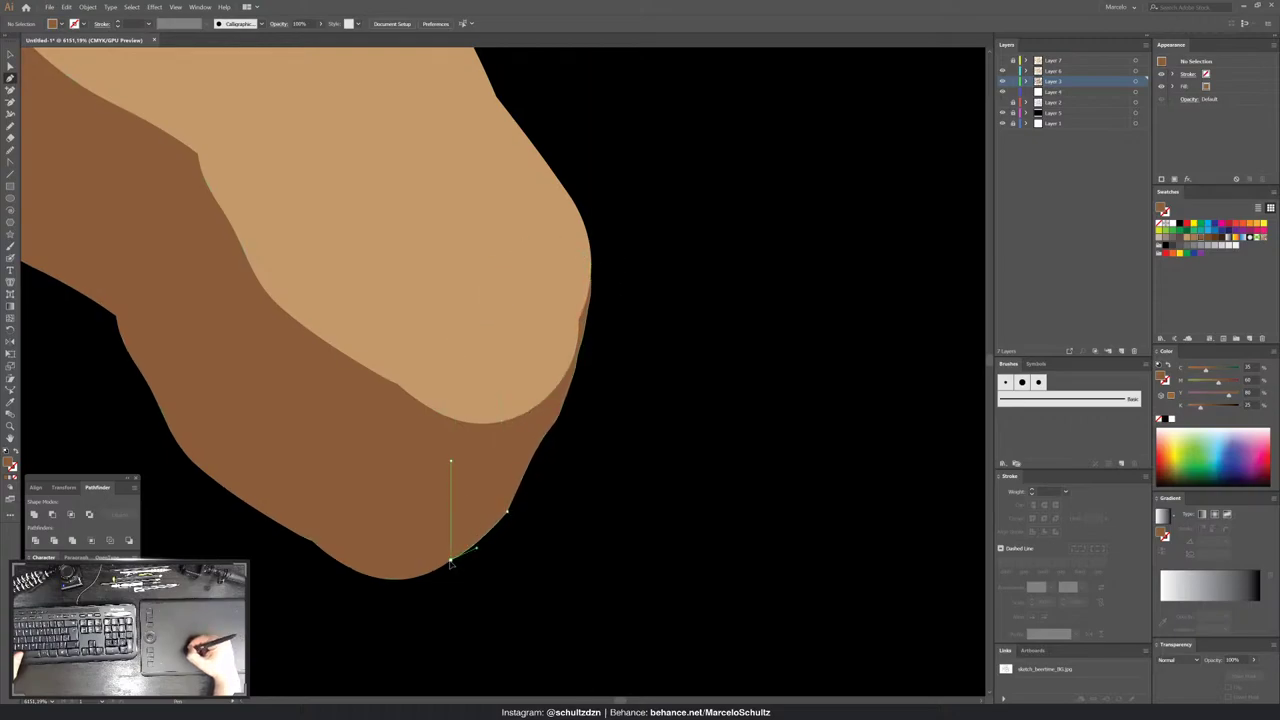
{"action": "key", "text": "shift+b"}
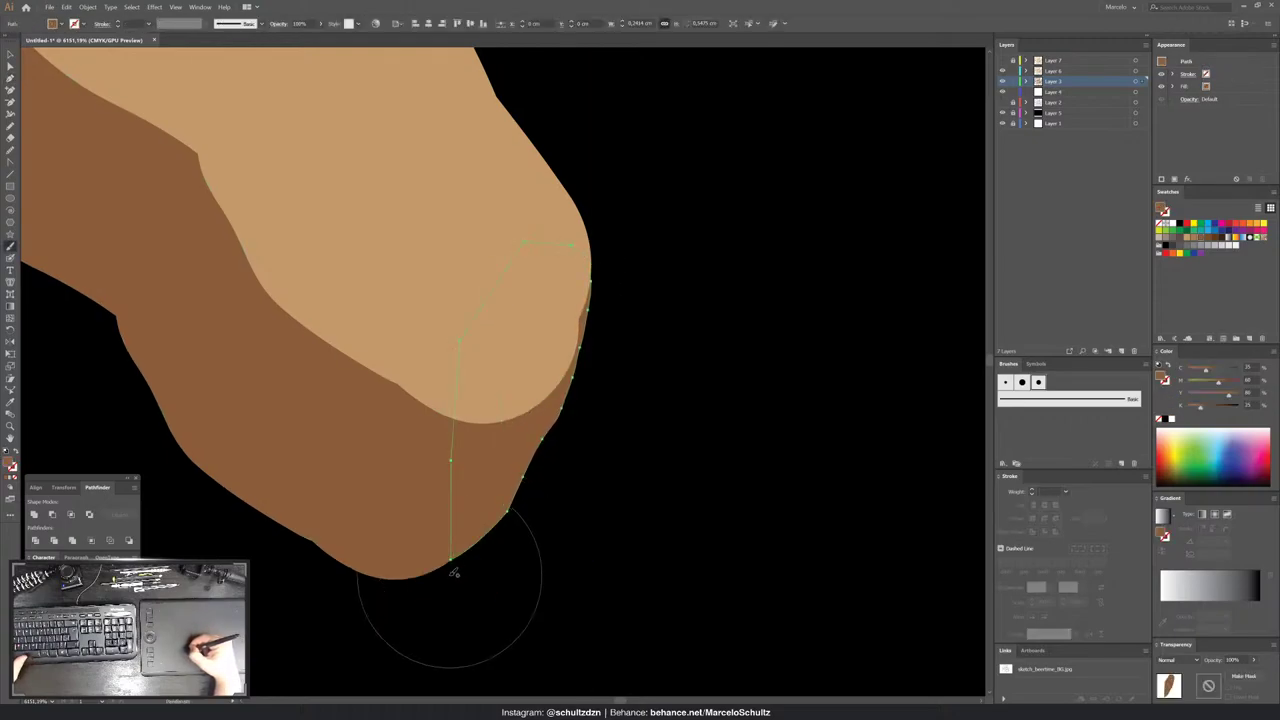
- Unite the painted path with the brown shadow and fit the whole artwork in view
{"action": "key", "text": "v"}
{"action": "key", "text": "ctrl+a"}
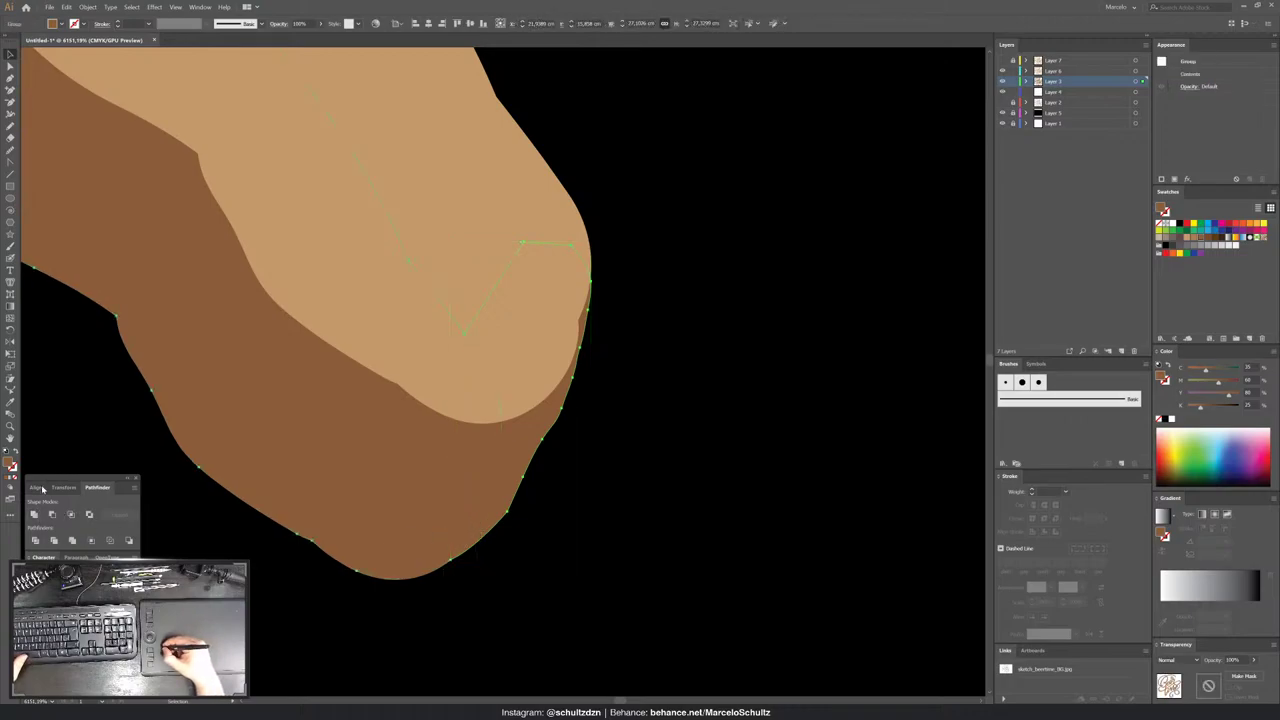
{"action": "left_click", "coordinate": [34, 514]}
{"action": "key", "text": "ctrl+0"}
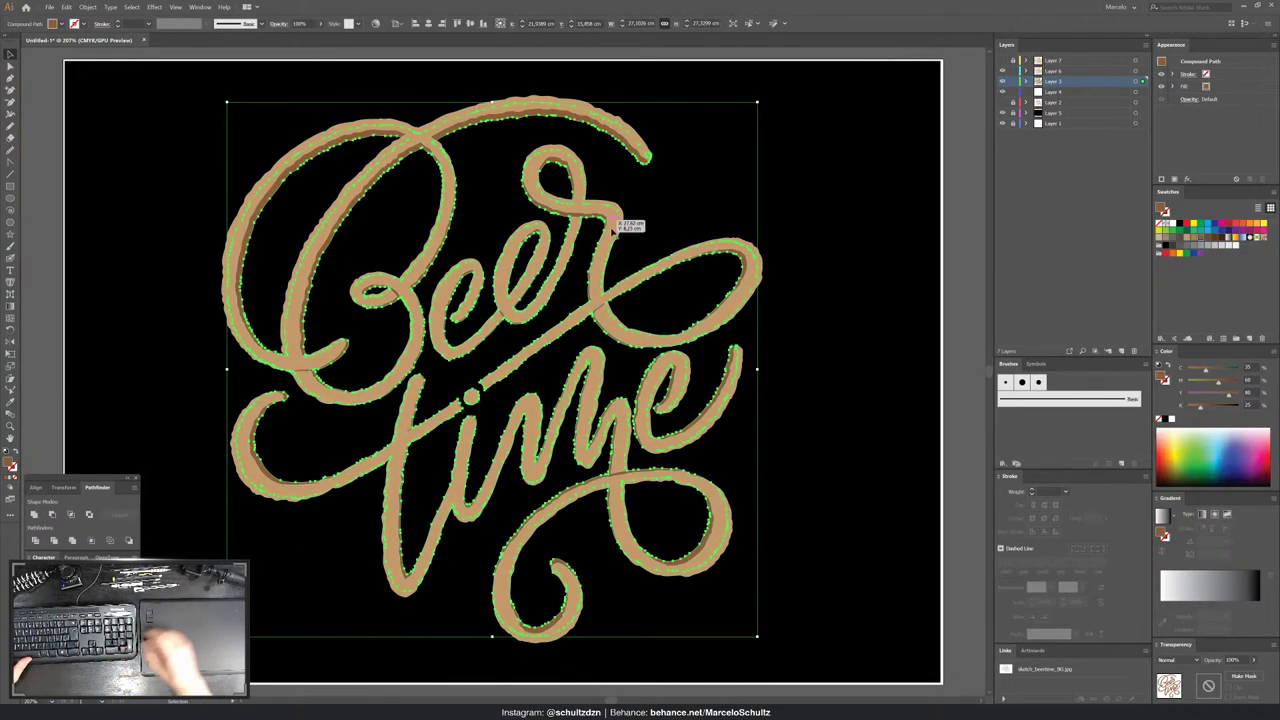
{"action": "left_click", "coordinate": [650, 229]}
{"action": "key", "text": "z"}
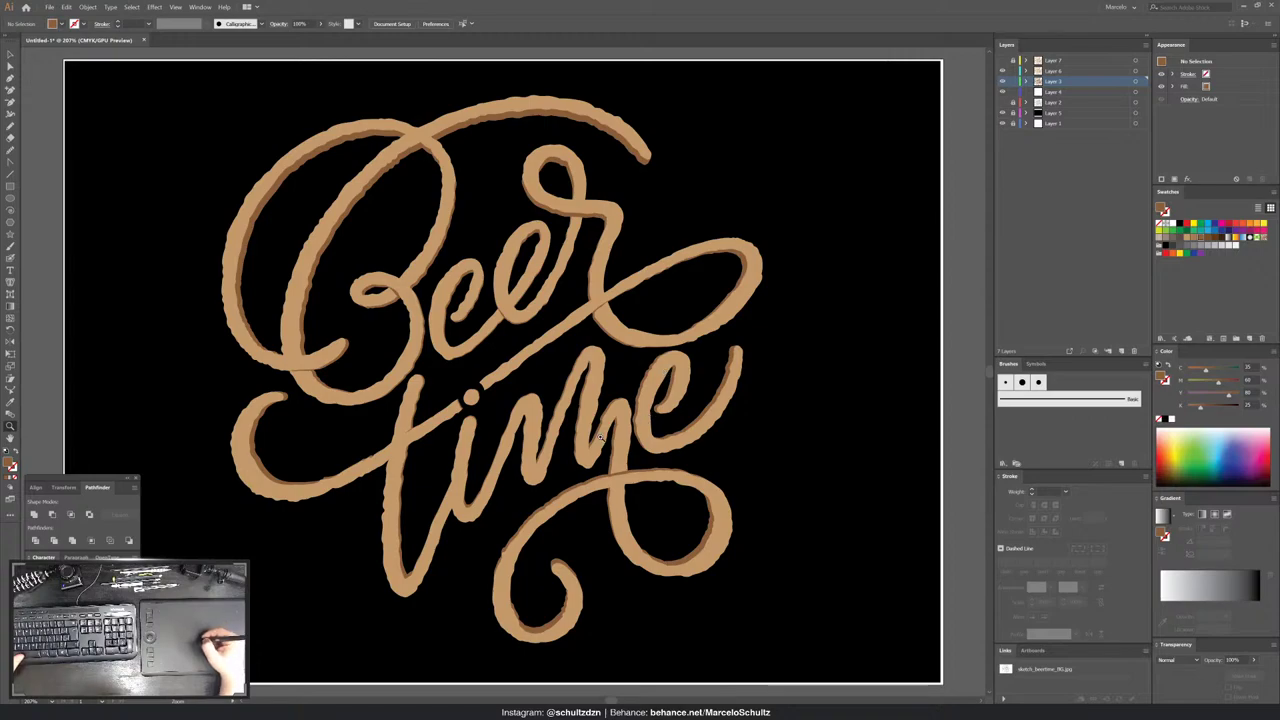
{"action": "left_click_drag", "start_coordinate": [415, 344], "coordinate": [410, 357]}
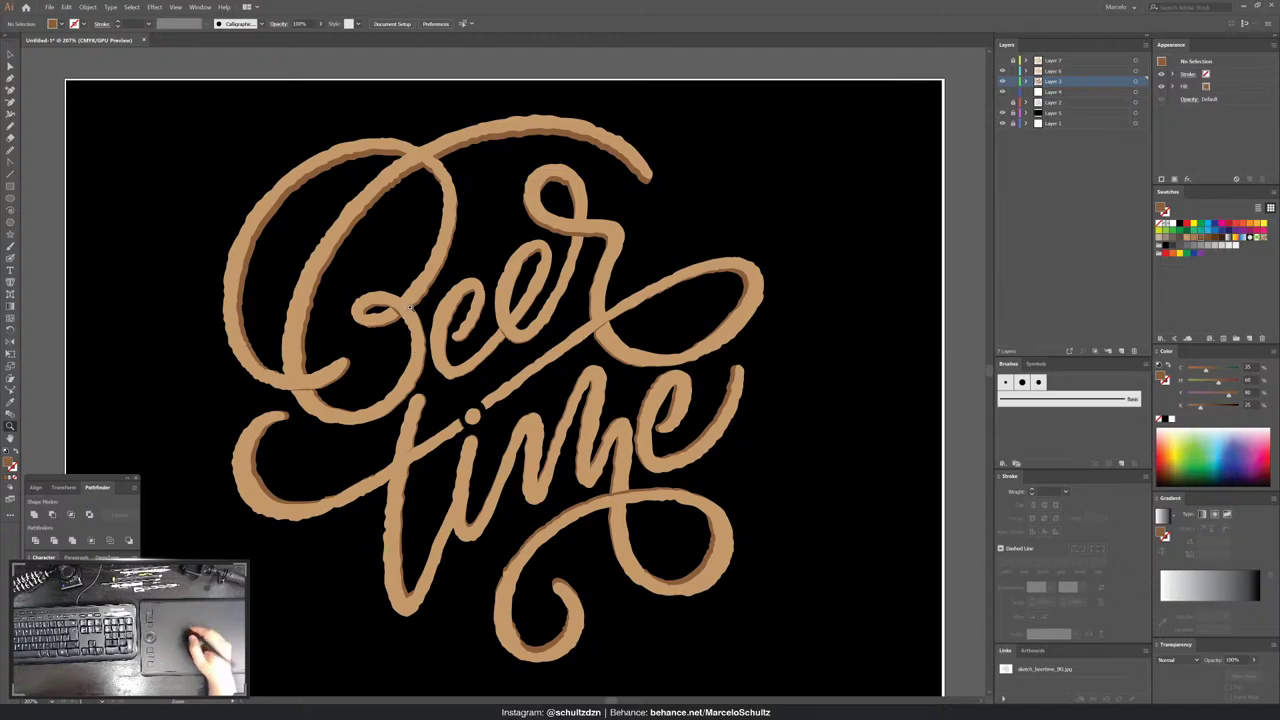
{"action": "key", "text": "ctrl+minus"}
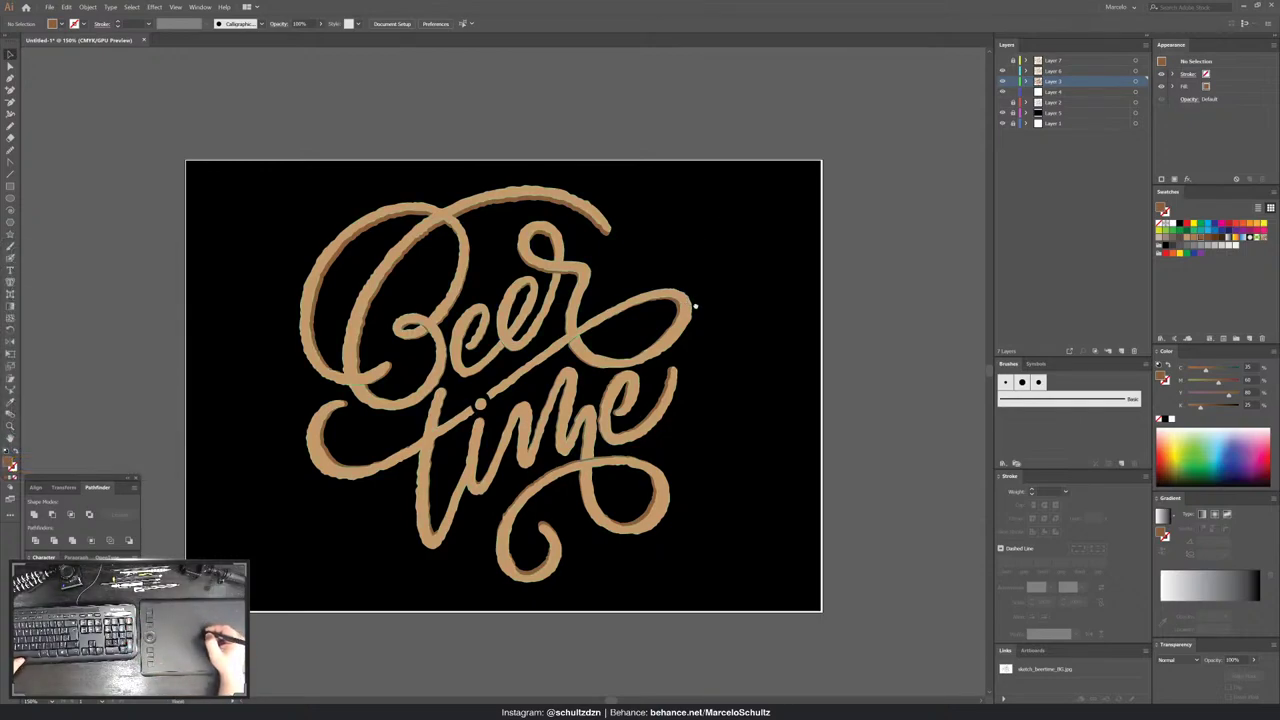
{"action": "scroll", "coordinate": [432, 276], "scroll_direction": "up", "scroll_amount": 10}
- Draw a closed tan patch shape over the stroke crossing with the Pen tool
{"action": "key", "text": "p"}
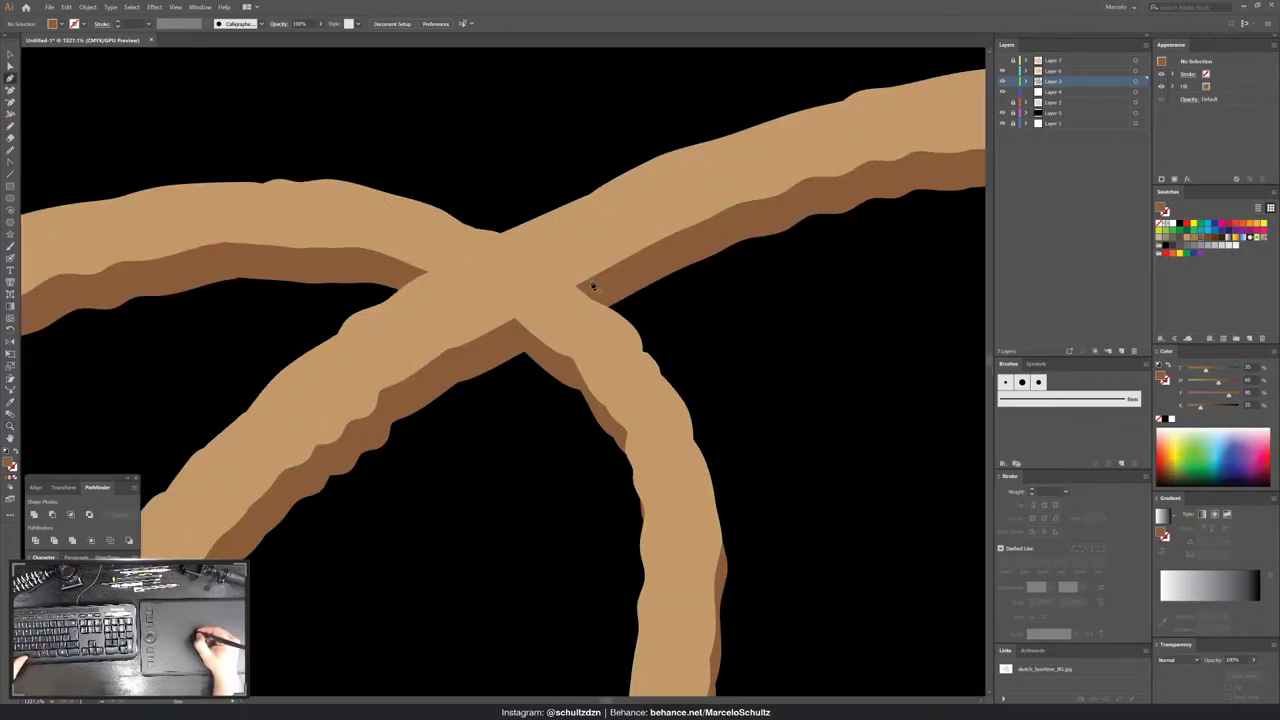
{"action": "mouse_move", "coordinate": [604, 283]}
{"action": "left_mouse_down"}
{"action": "mouse_move", "coordinate": [484, 346]}
{"action": "mouse_move", "coordinate": [524, 353]}
{"action": "left_mouse_up"}
{"action": "left_click_drag", "start_coordinate": [596, 323], "coordinate": [576, 330]}
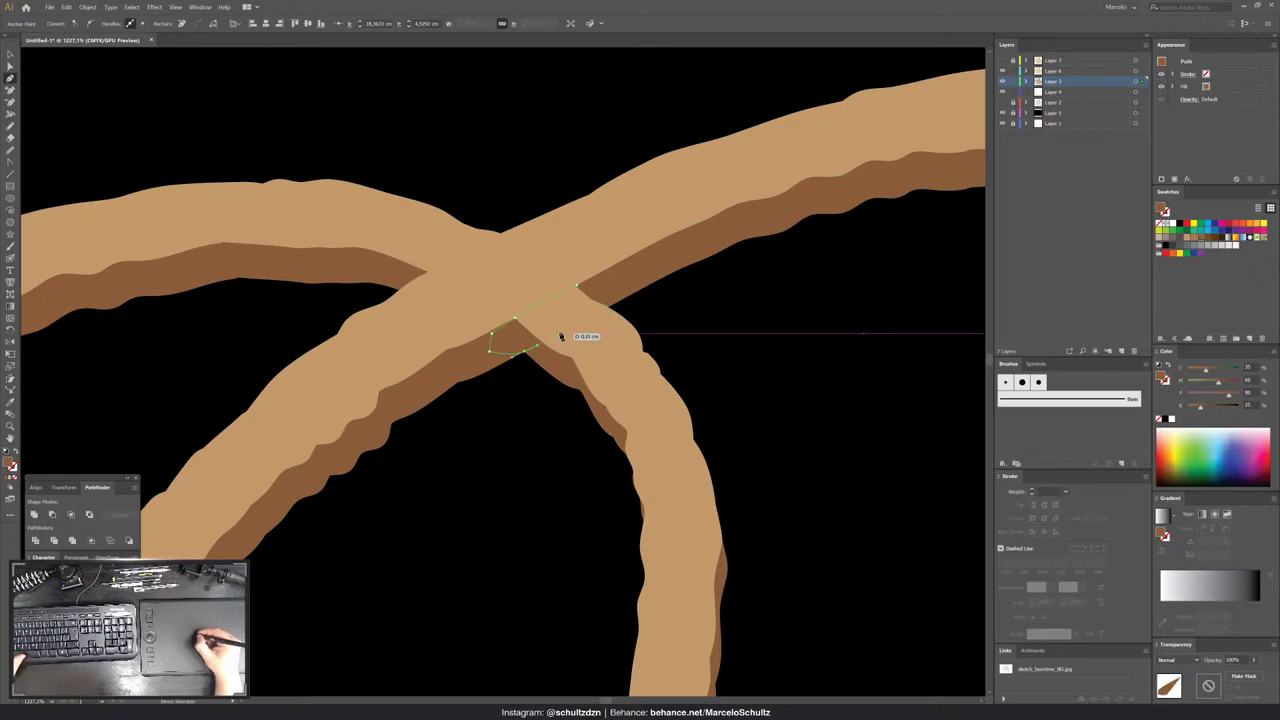
{"action": "left_click", "coordinate": [610, 300]}
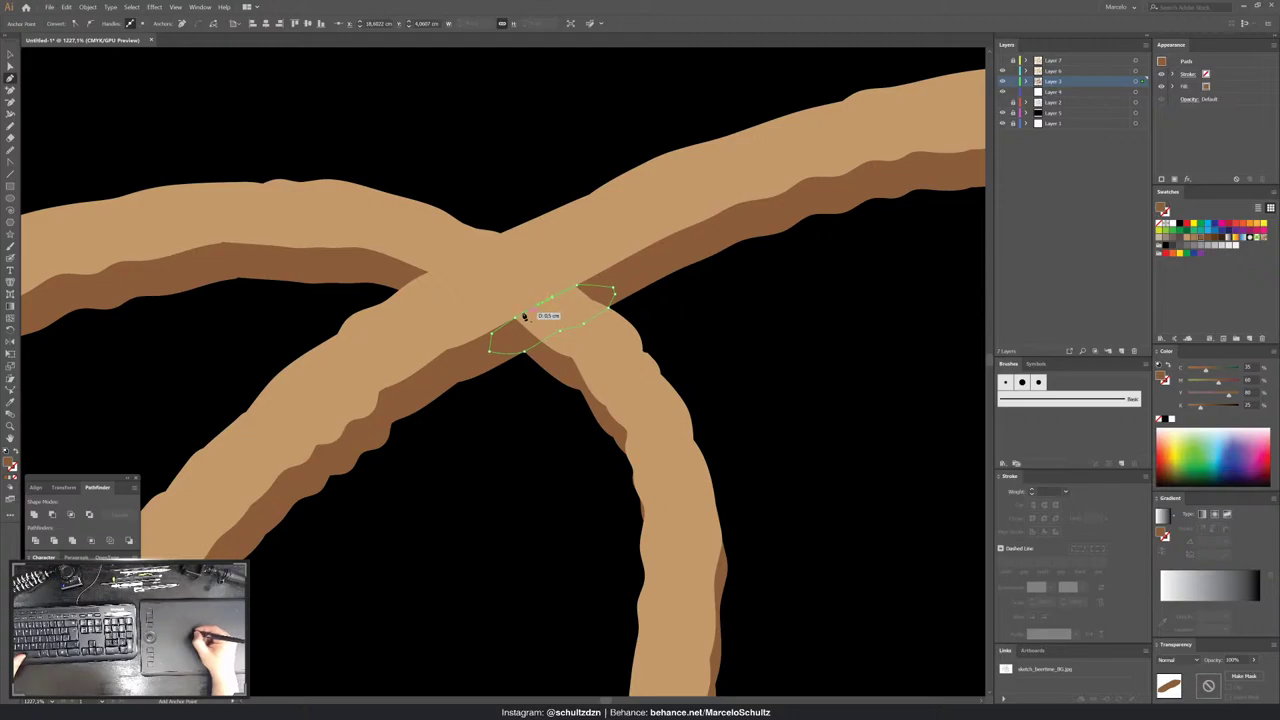
- Select the small overlap patch together with the crossing stroke, then clear the selection
{"action": "key", "text": "a"}
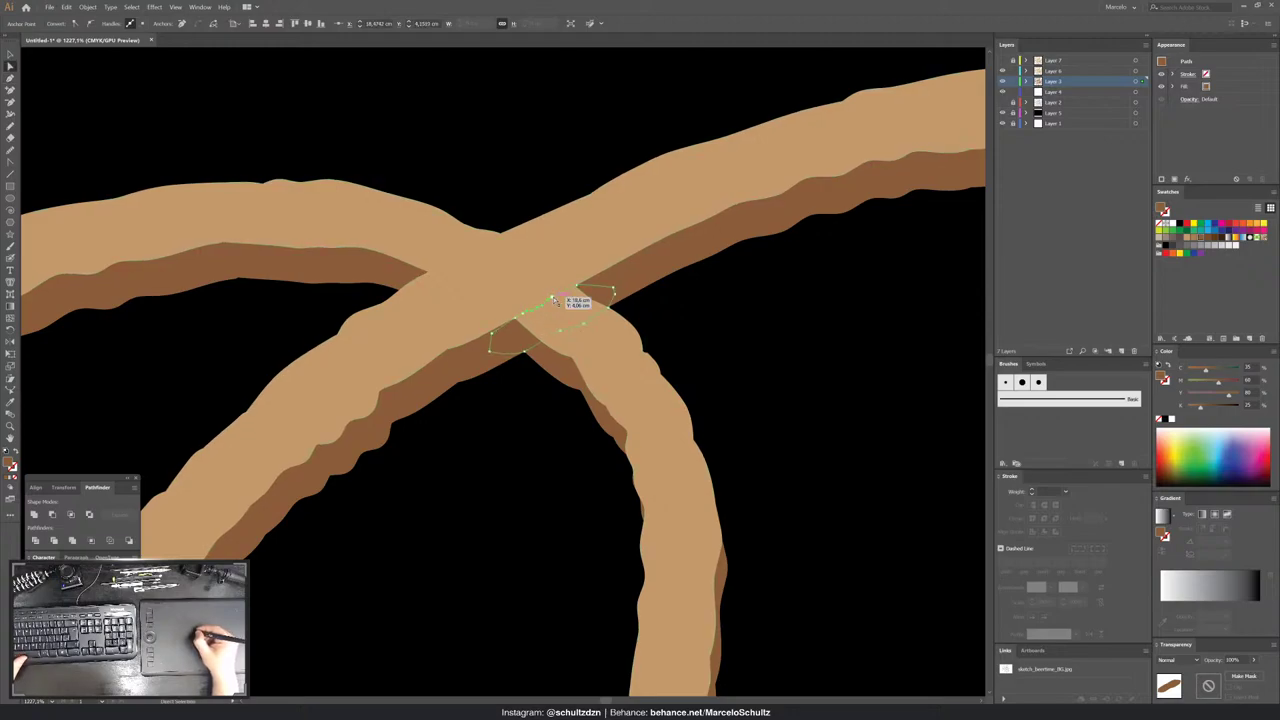
{"action": "key", "text": "v"}
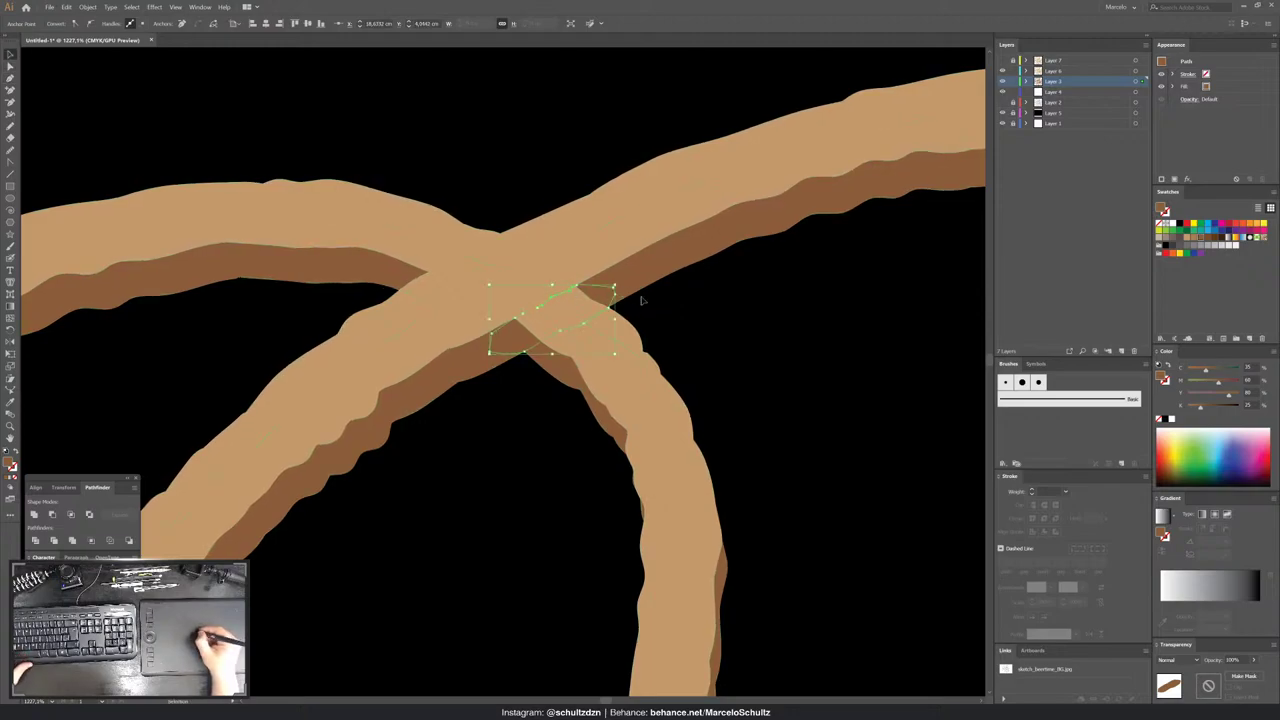
{"action": "left_click", "coordinate": [605, 295]}
{"action": "left_click", "coordinate": [587, 311]}
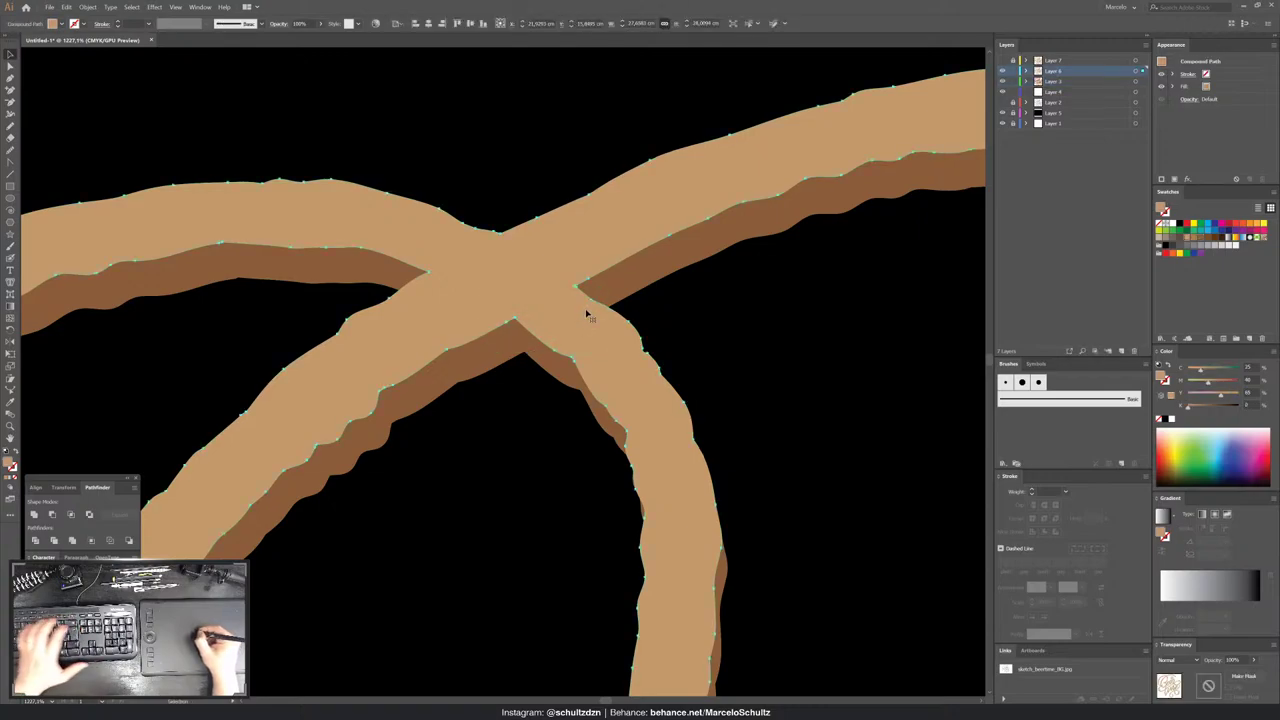
{"action": "left_click", "coordinate": [590, 315], "text": "shift"}
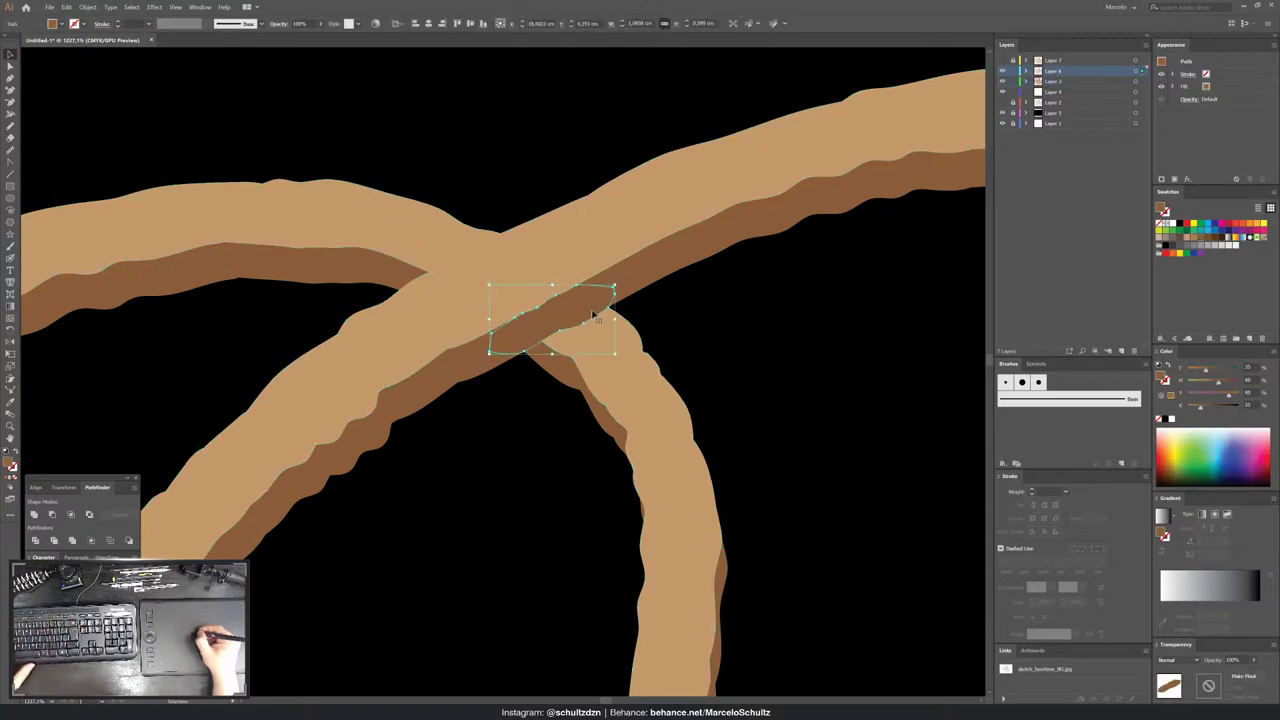
{"action": "key", "text": "shift+ctrl+a"}
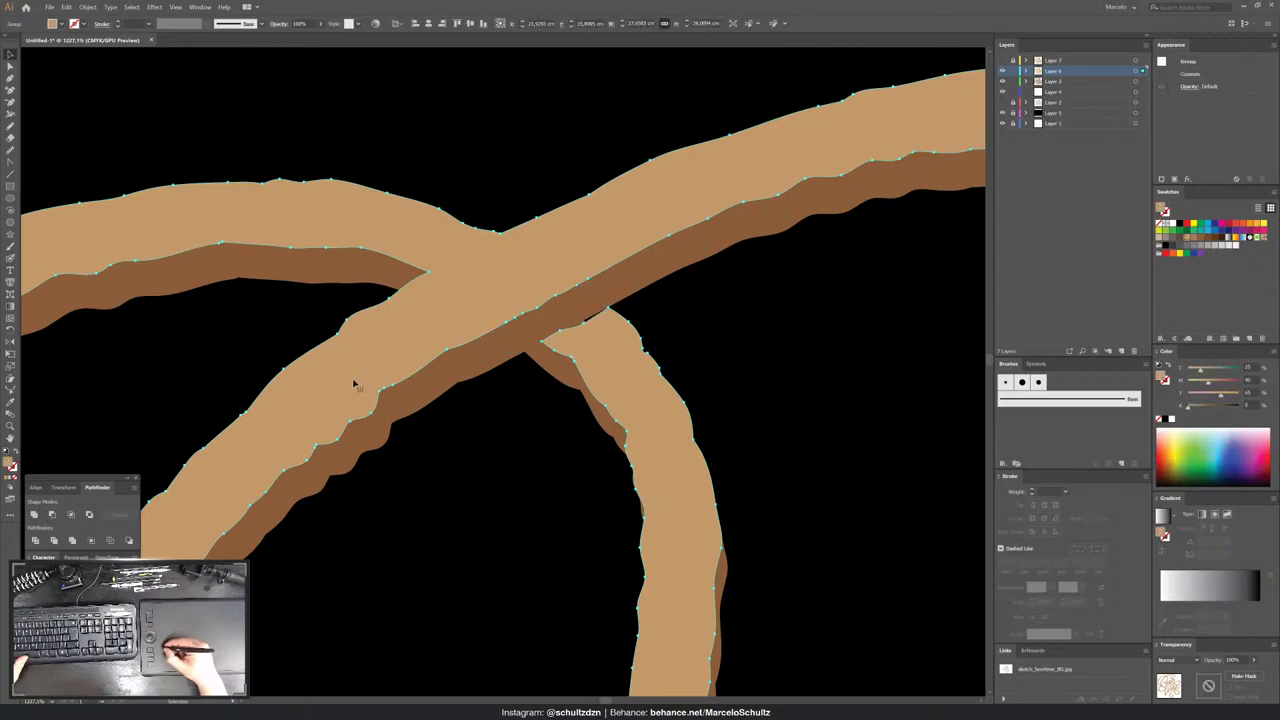
- Marquee-select the anchor points at the stroke junction, then deselect and zoom out
{"action": "left_click", "coordinate": [590, 315]}
{"action": "key", "text": "a"}
{"action": "left_click_drag", "start_coordinate": [632, 340], "coordinate": [591, 323]}
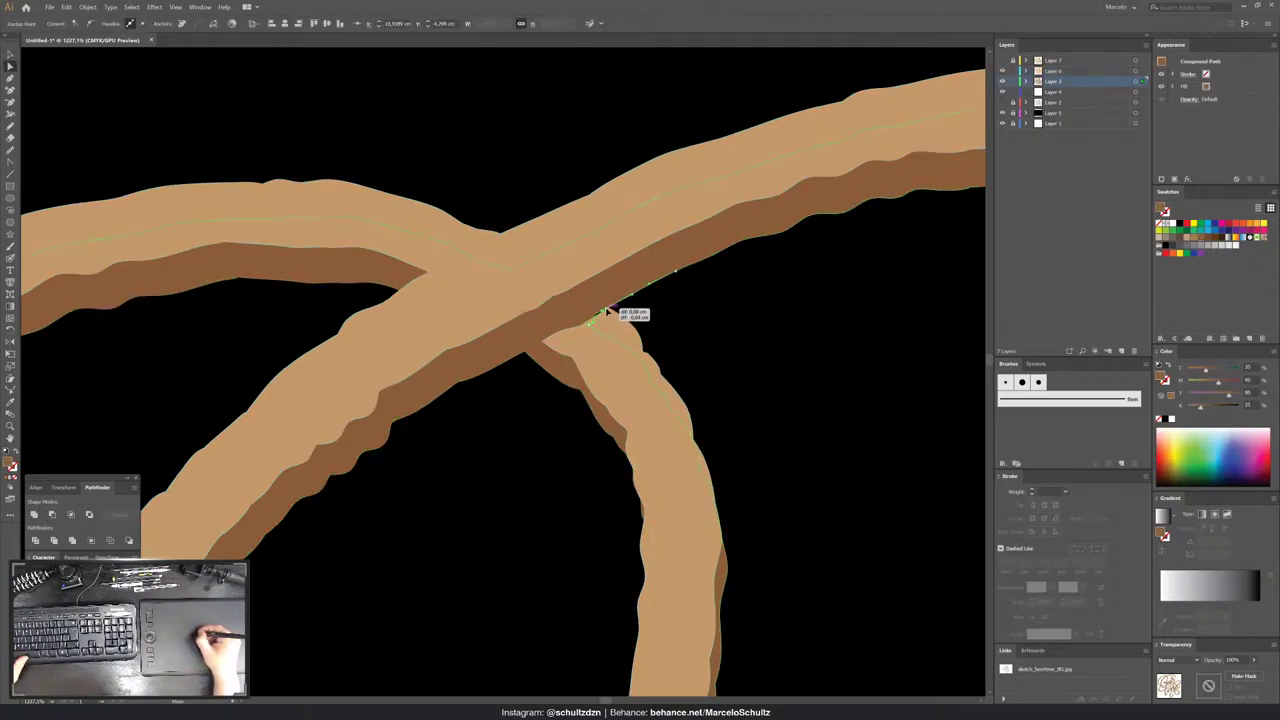
{"action": "key", "text": "shift+ctrl+a"}
{"action": "key", "text": "ctrl+minus"}
- Zoom into a stroke end and pull the tan compound path's edge point leftward
{"action": "key", "text": "ctrl+minus"}
{"action": "key", "text": "ctrl+minus"}
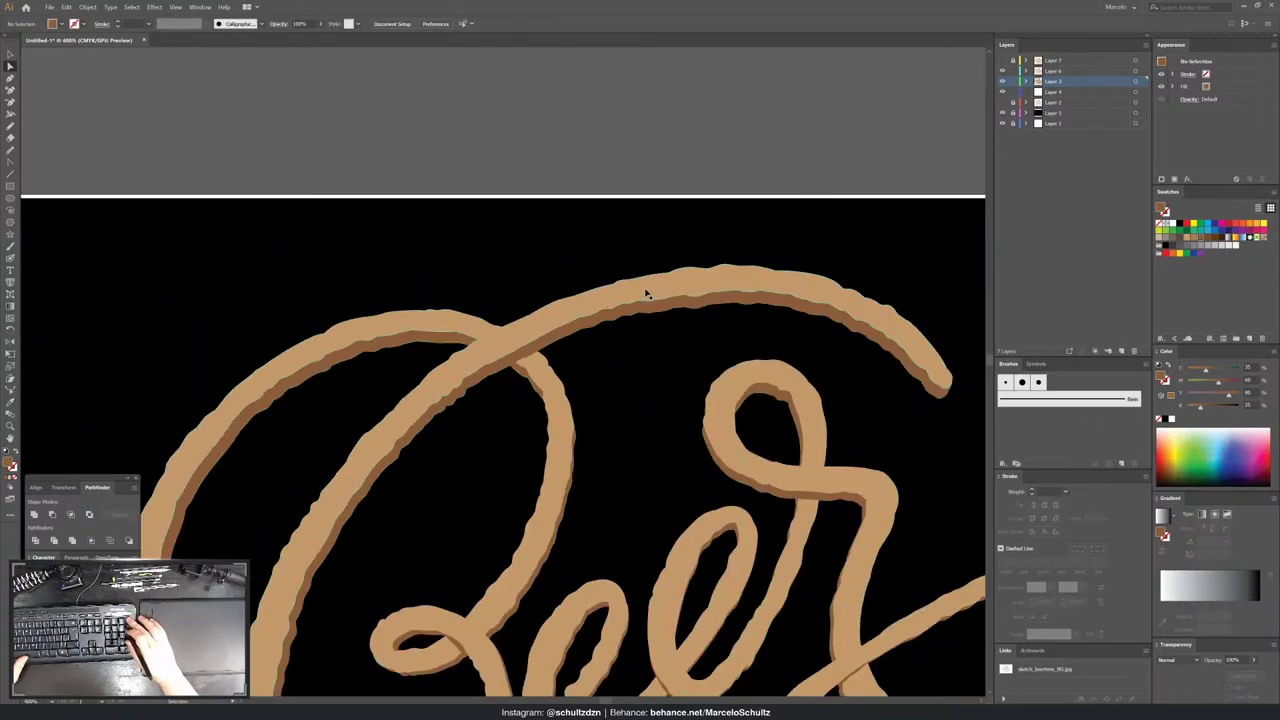
{"action": "key", "text": "ctrl+minus"}
{"action": "key", "text": "ctrl+minus"}
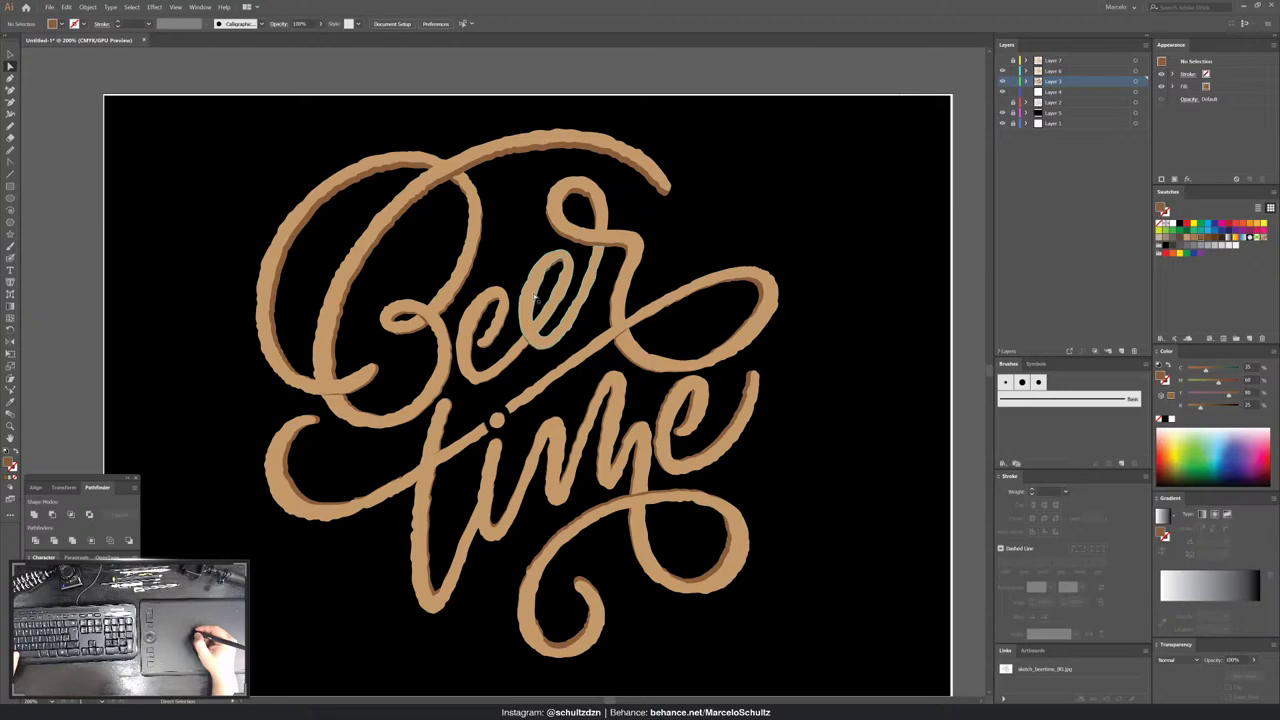
{"action": "key", "text": "z"}
{"action": "left_click", "coordinate": [297, 437]}
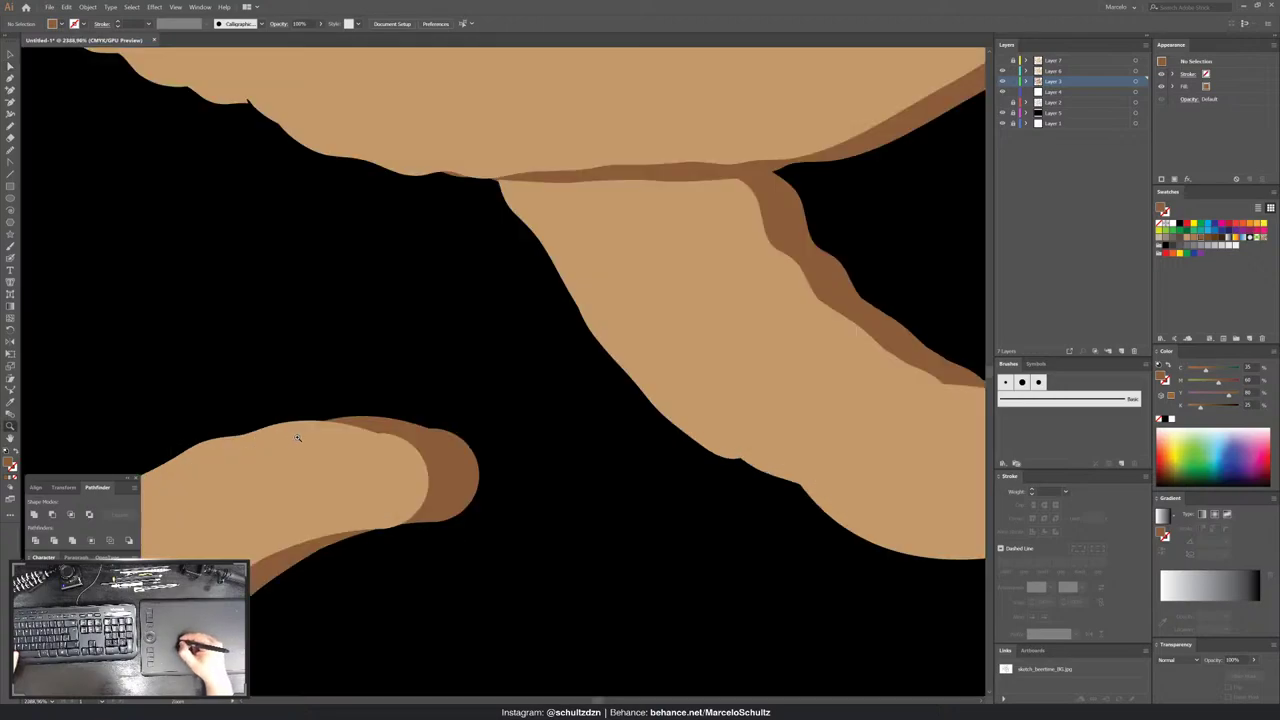
{"action": "key", "text": "v"}
{"action": "left_click", "coordinate": [346, 424]}
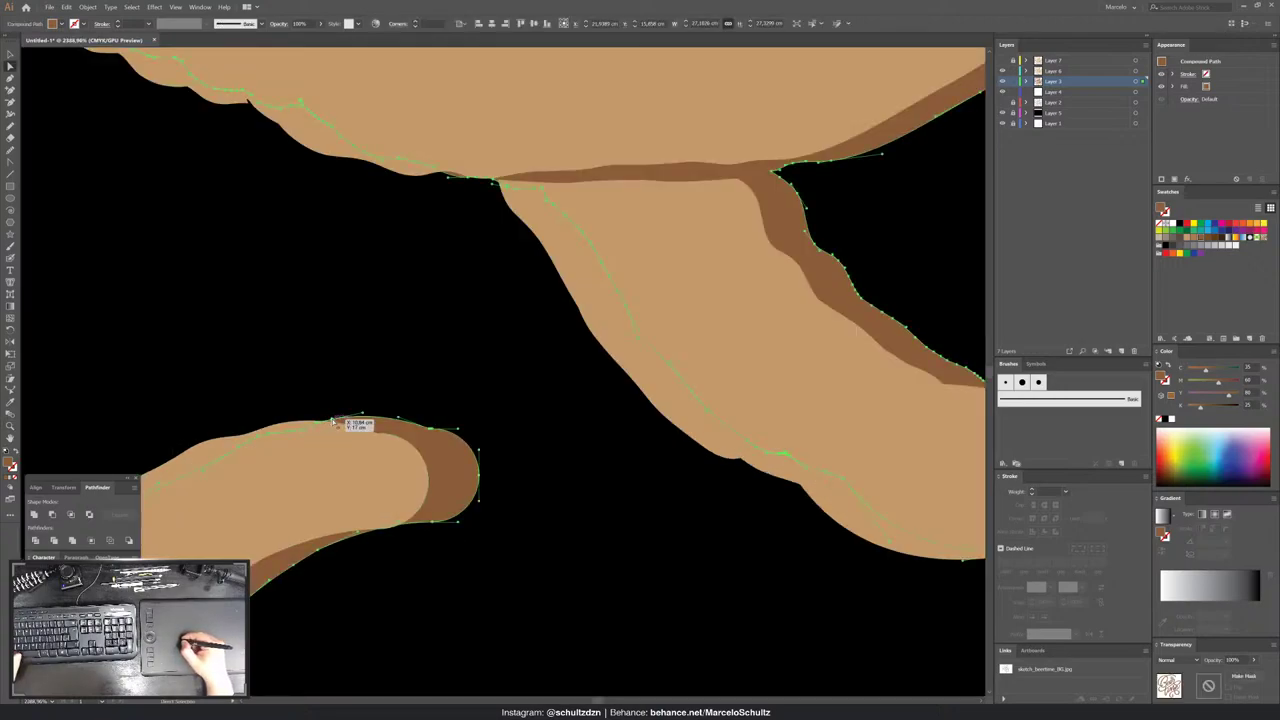
{"action": "key", "text": "a"}
{"action": "left_click_drag", "start_coordinate": [335, 421], "coordinate": [293, 426]}
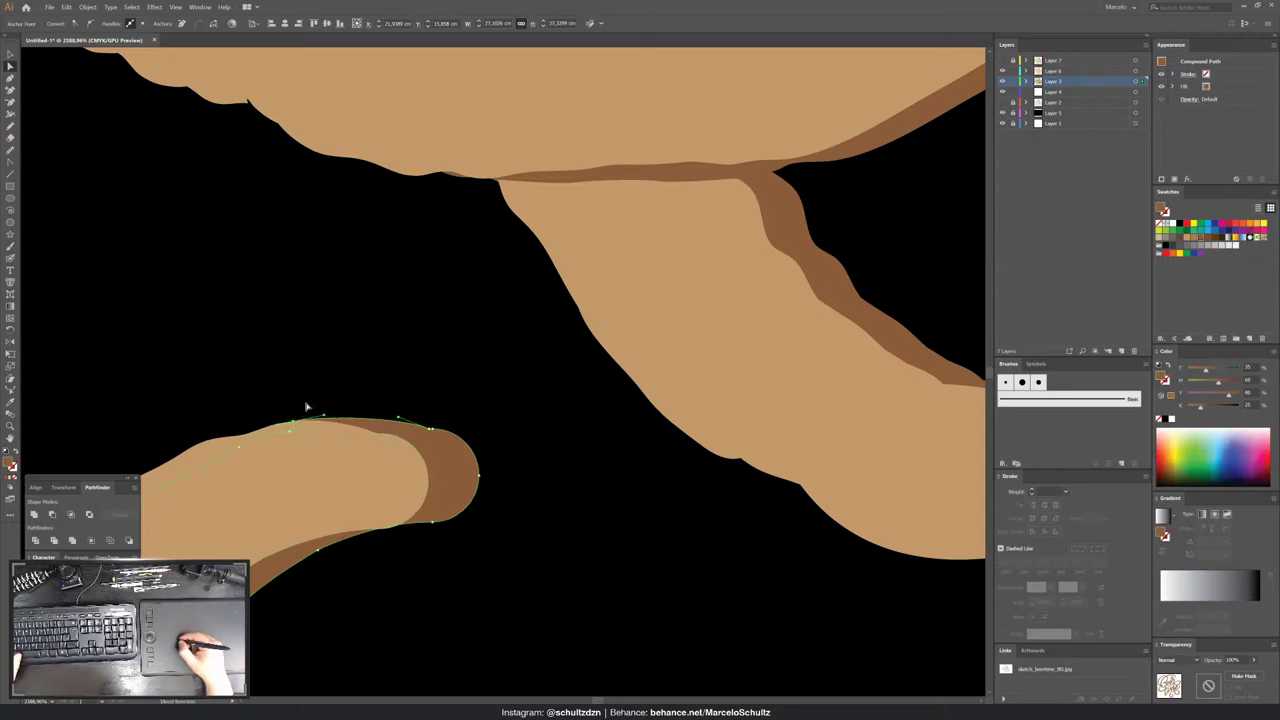
{"action": "left_click", "coordinate": [307, 407]}
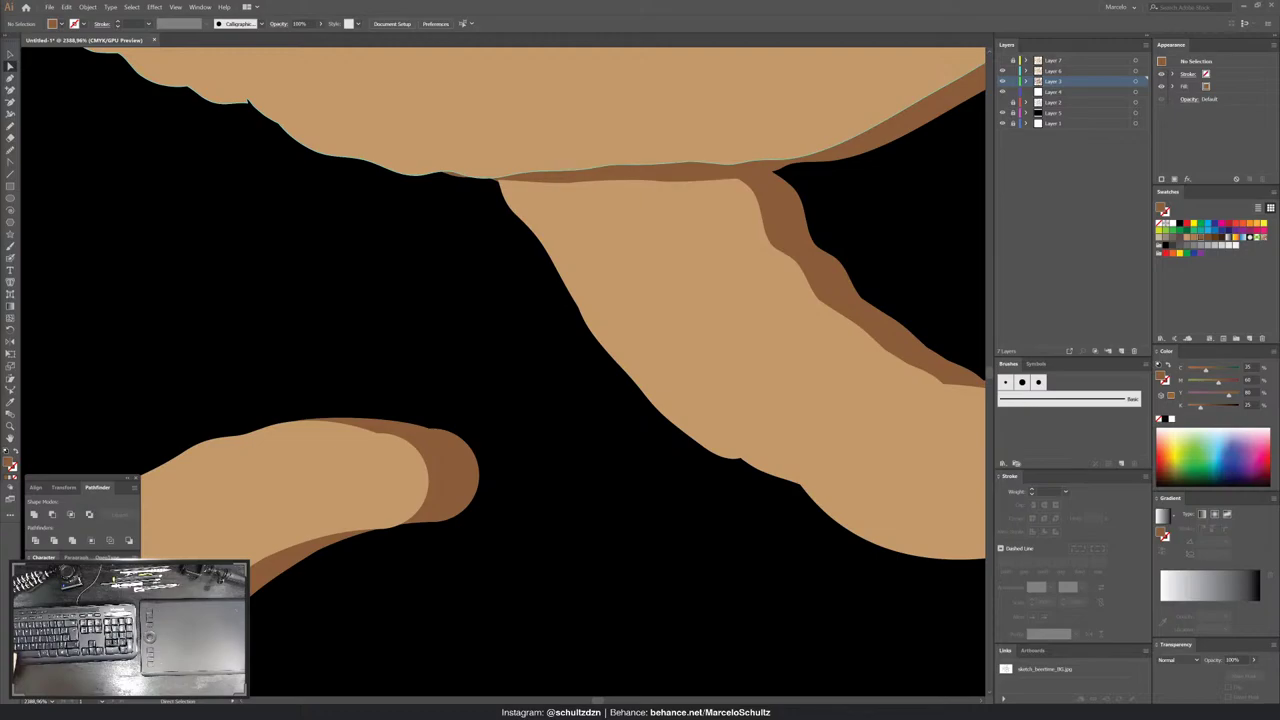
- Move the tan stroke's edge point at the crossing to meet the overlap piece's corner
{"action": "left_click", "coordinate": [499, 184]}
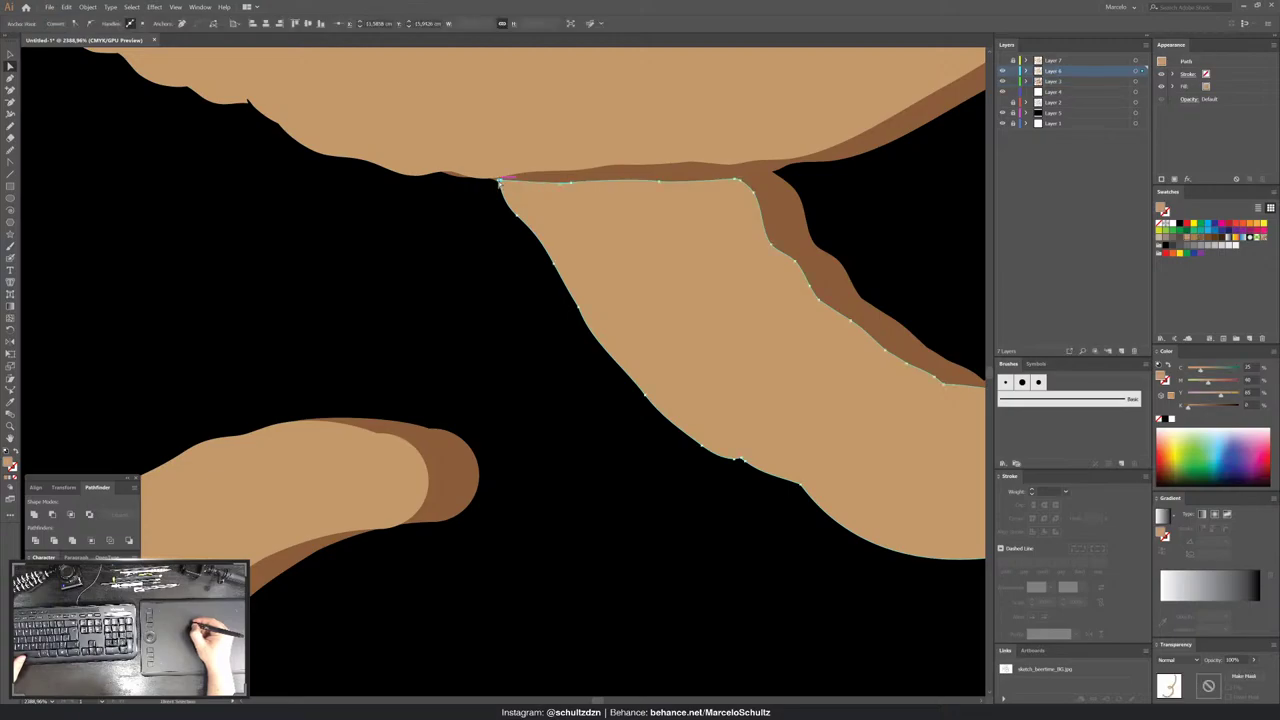
{"action": "left_click", "coordinate": [503, 188]}
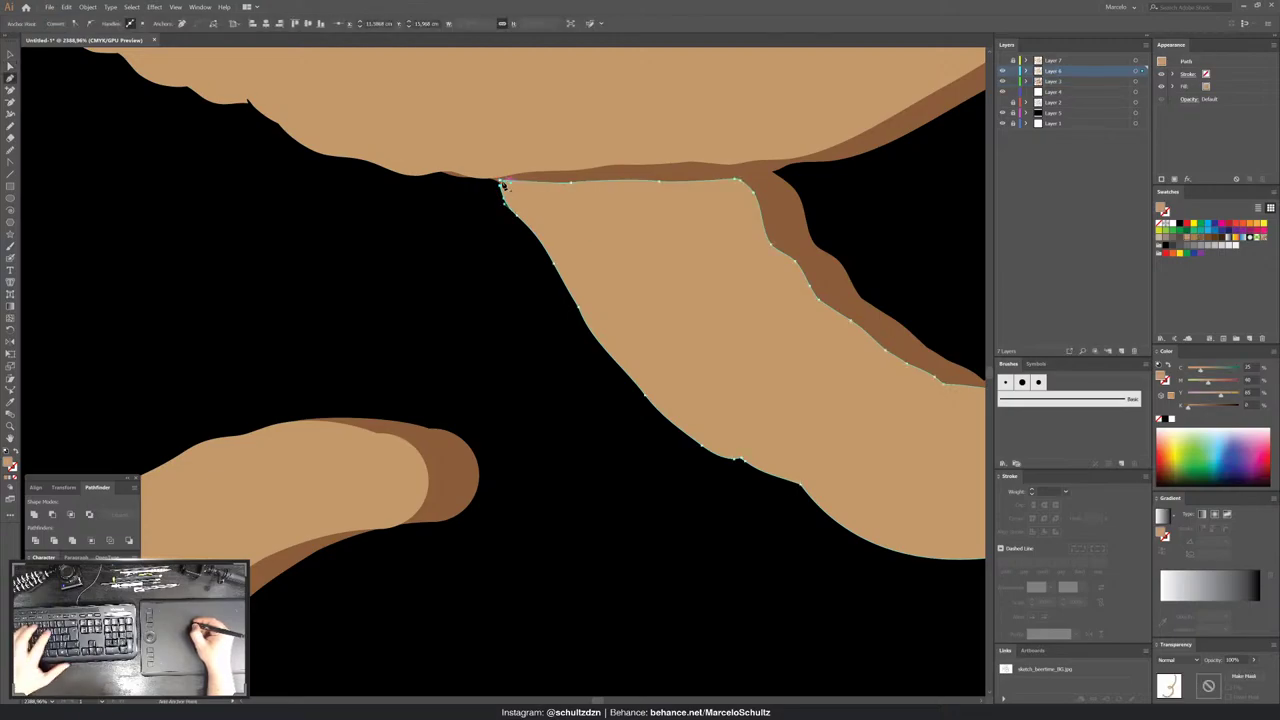
{"action": "left_click", "coordinate": [495, 185]}
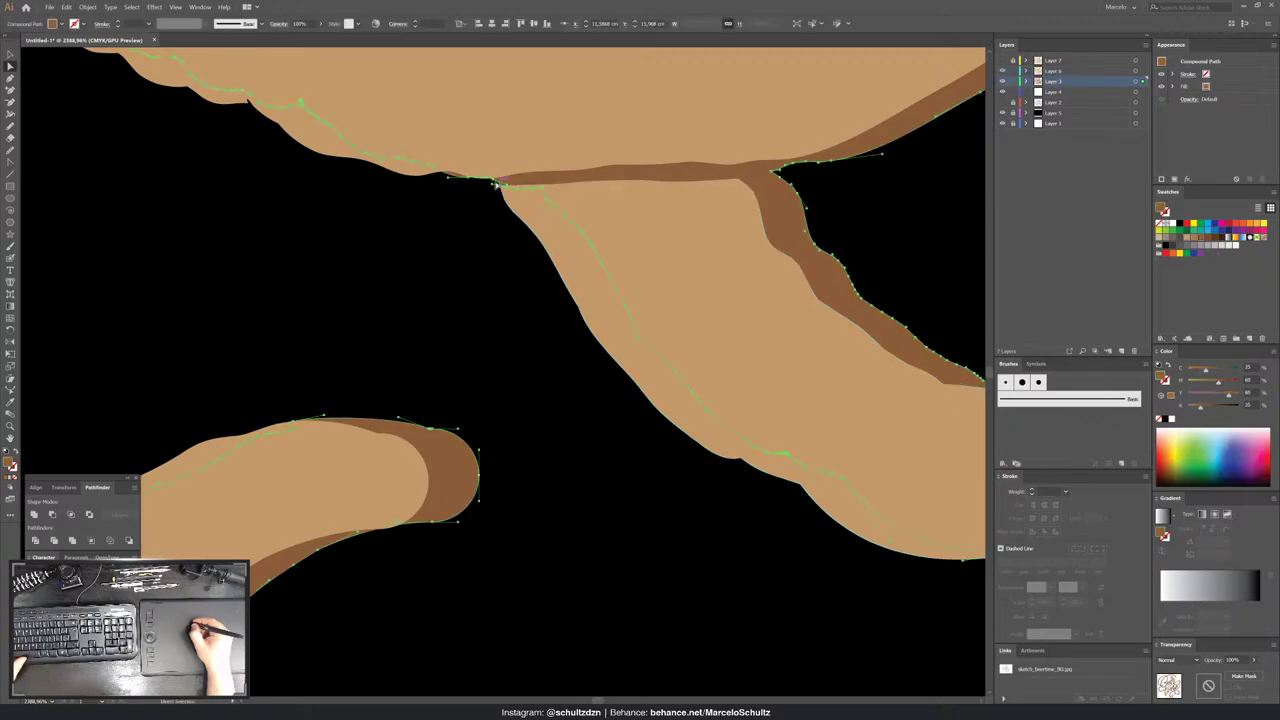
{"action": "mouse_move", "coordinate": [493, 183]}
{"action": "left_mouse_down"}
{"action": "mouse_move", "coordinate": [404, 168]}
{"action": "mouse_move", "coordinate": [409, 183]}
{"action": "left_mouse_up"}
{"action": "left_click", "coordinate": [489, 198]}
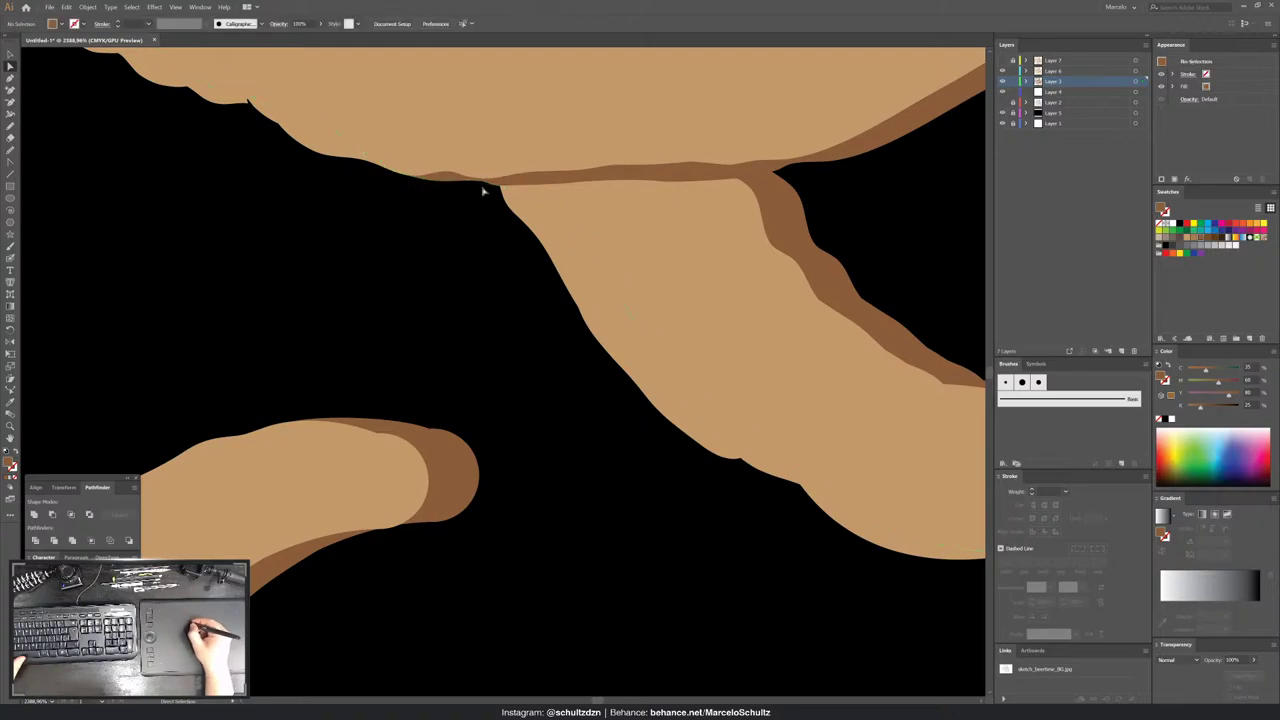
{"action": "left_click", "coordinate": [484, 189]}
{"action": "left_click", "coordinate": [489, 220]}
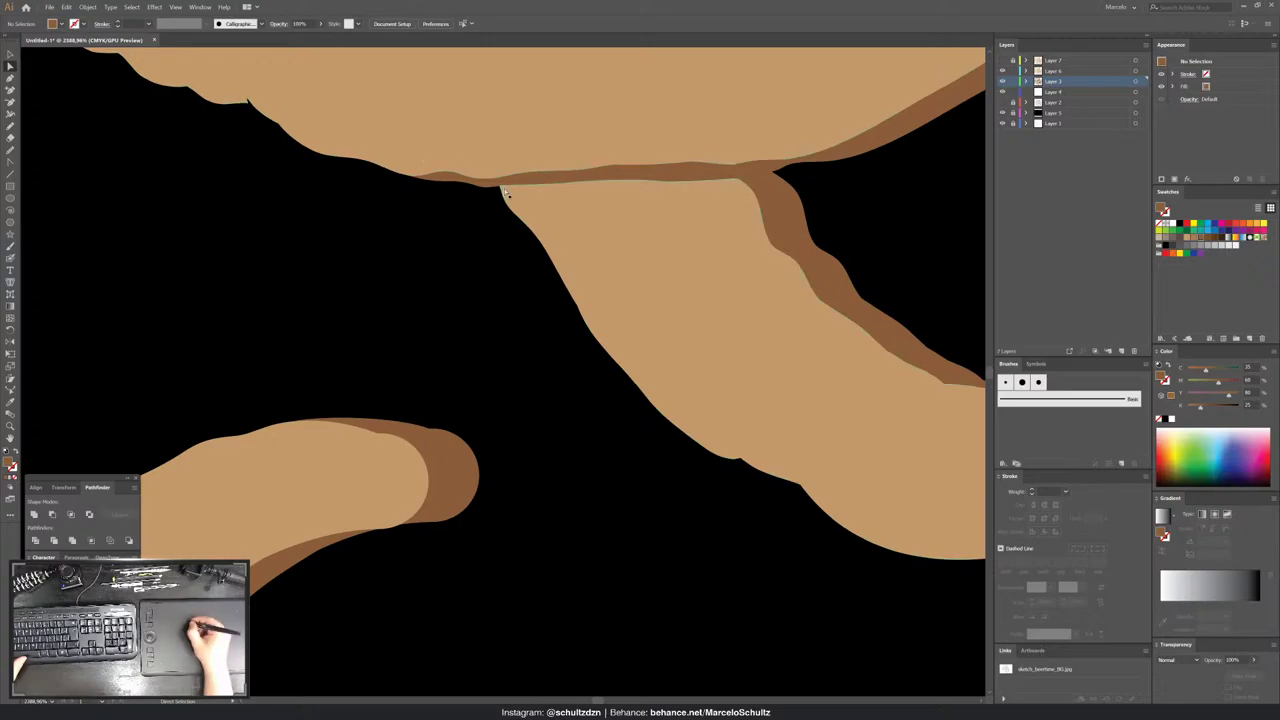
{"action": "left_click", "coordinate": [503, 191]}
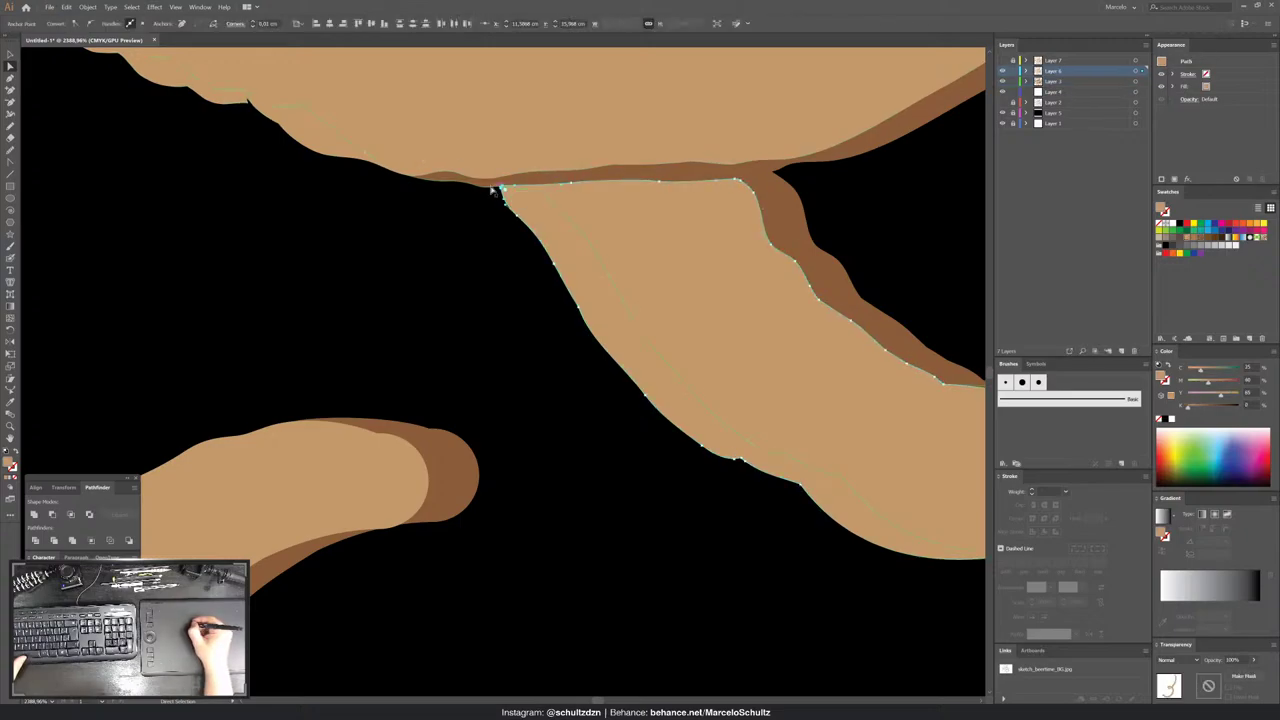
{"action": "left_click", "coordinate": [488, 205]}
{"action": "scroll", "coordinate": [474, 205], "scroll_direction": "down", "scroll_amount": 2}
- Adjust the tan overlap piece's tip point at the Beer crossing to follow the shadow edge
{"action": "scroll", "coordinate": [474, 205], "scroll_direction": "down", "scroll_amount": 2}
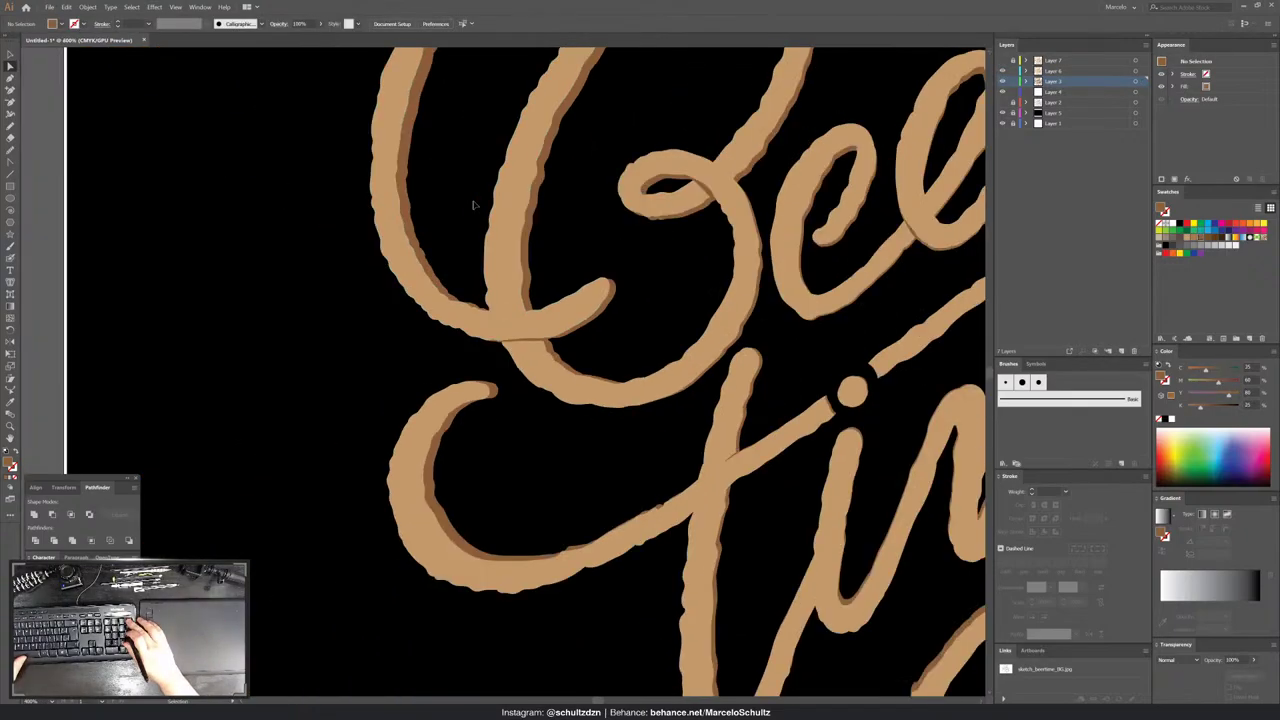
{"action": "scroll", "coordinate": [474, 205], "scroll_direction": "down", "scroll_amount": 1}
{"action": "scroll", "coordinate": [474, 205], "scroll_direction": "down", "scroll_amount": 1}
{"action": "scroll", "coordinate": [480, 260], "scroll_direction": "up", "scroll_amount": 7}
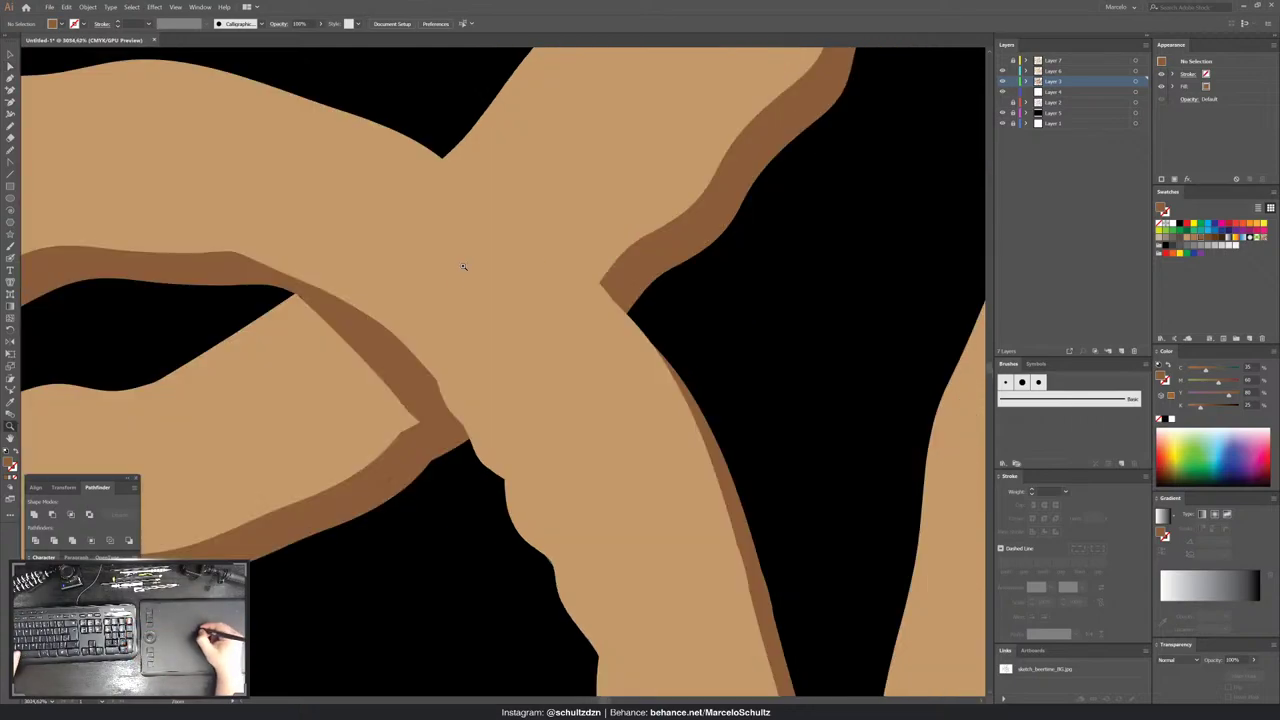
{"action": "left_click", "coordinate": [408, 420]}
{"action": "left_click", "coordinate": [418, 425]}
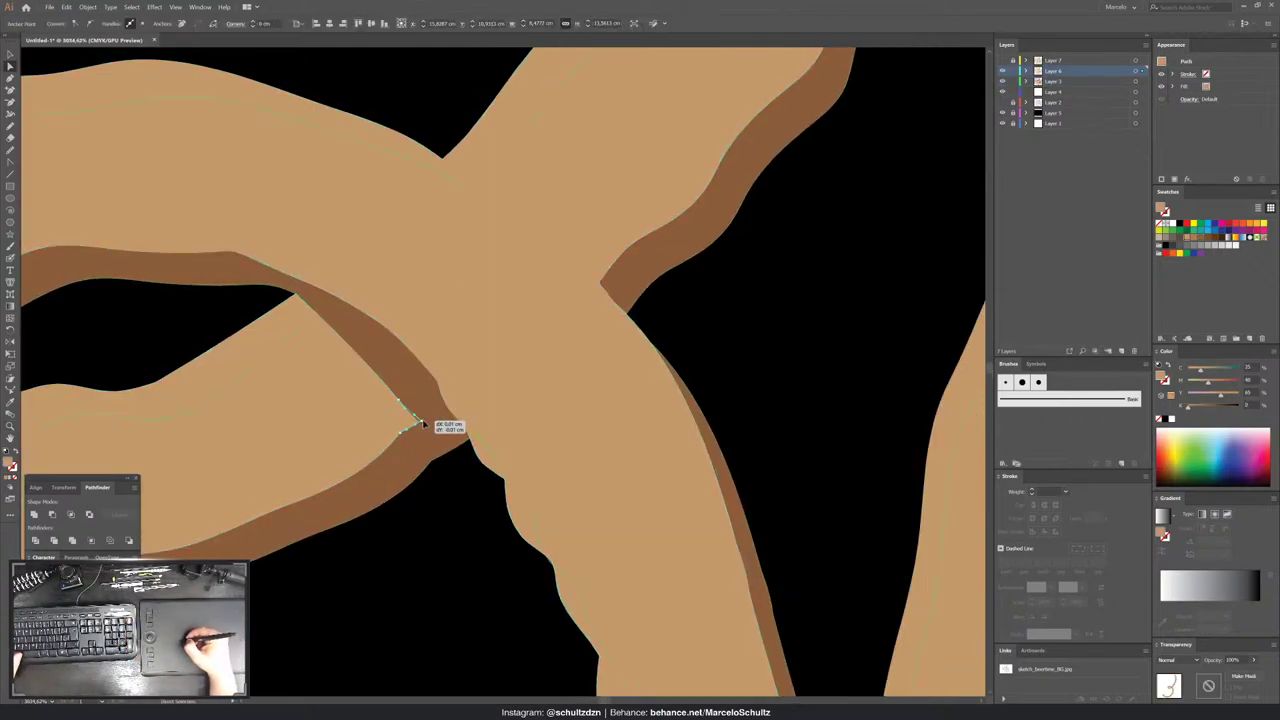
{"action": "left_click", "coordinate": [407, 397]}
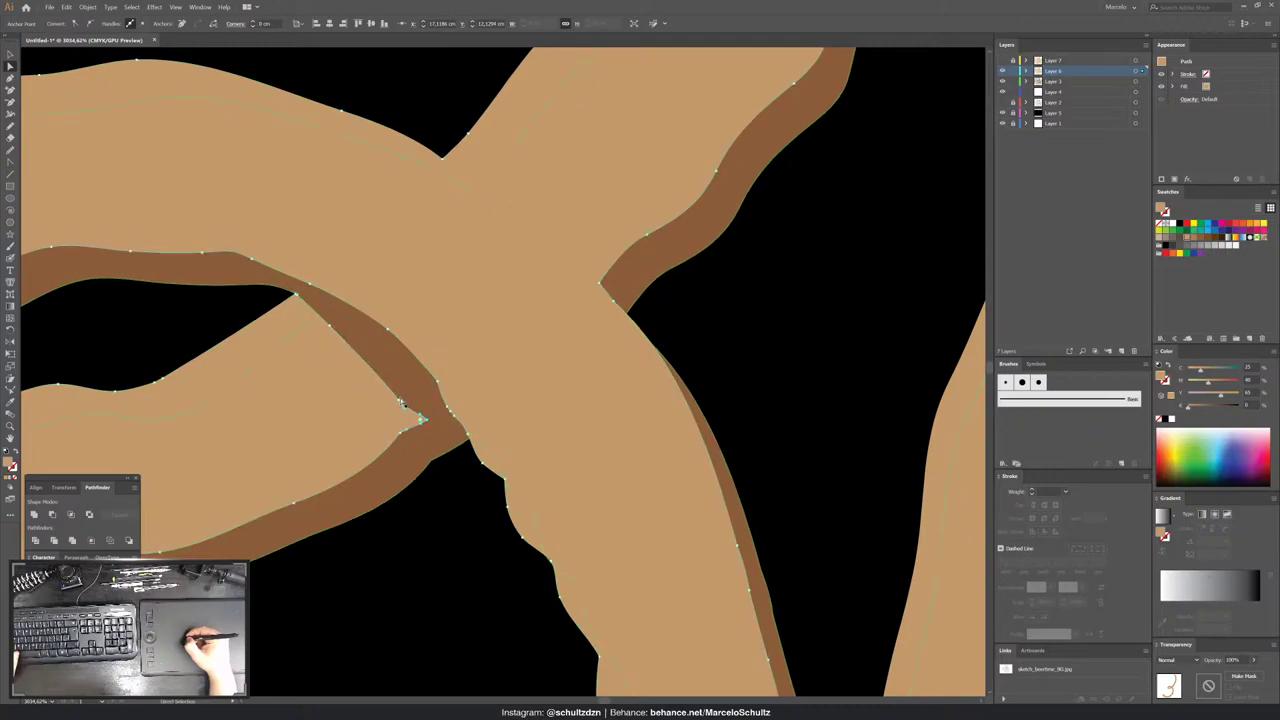
{"action": "left_click", "coordinate": [429, 422]}
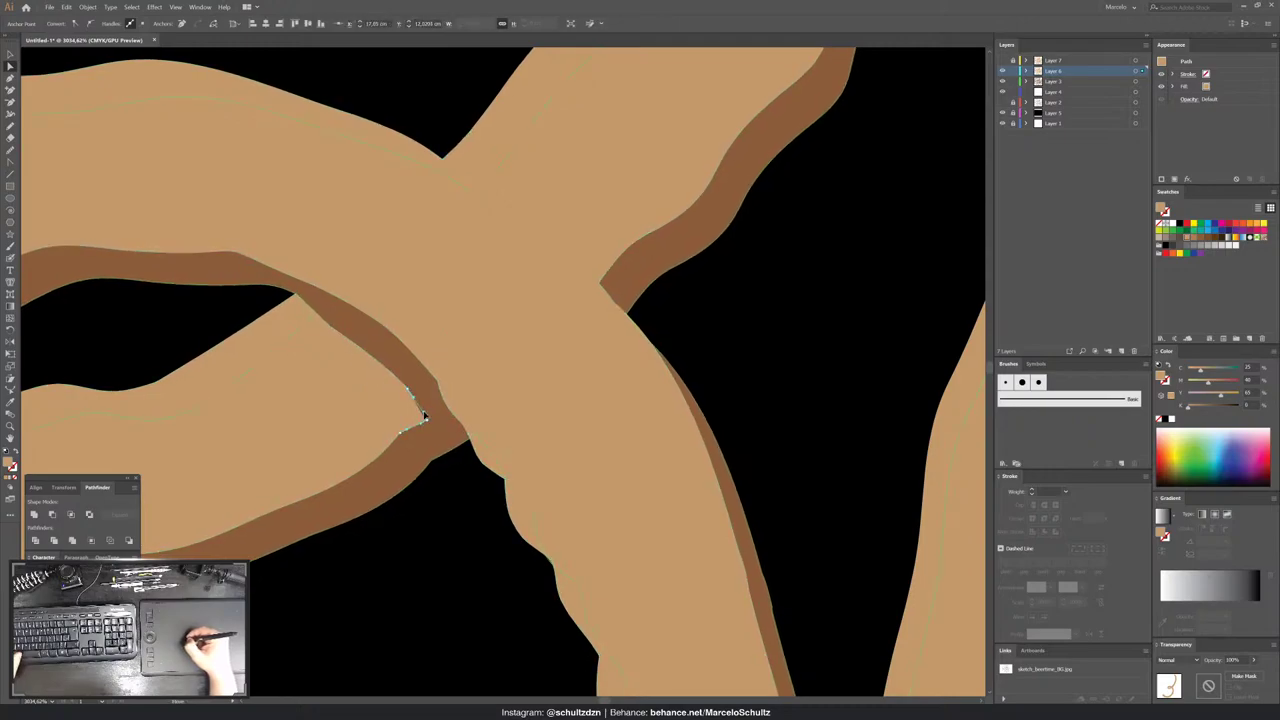
{"action": "left_click", "coordinate": [383, 368]}
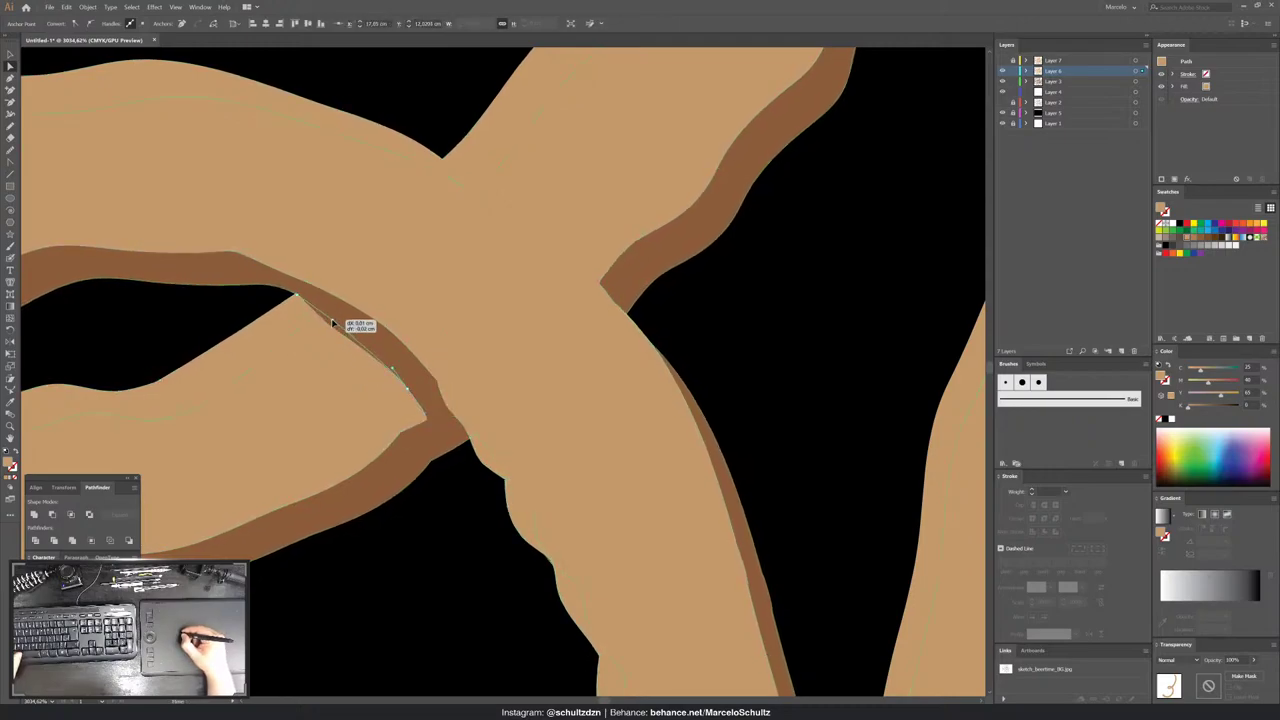
{"action": "left_click", "coordinate": [400, 508]}
- Pan down the lettering and zoom in closely on the i of time
{"action": "key", "text": "ctrl+minus"}
{"action": "key", "text": "ctrl+minus"}
{"action": "key", "text": "ctrl+minus"}
{"action": "key", "text": "ctrl+minus"}
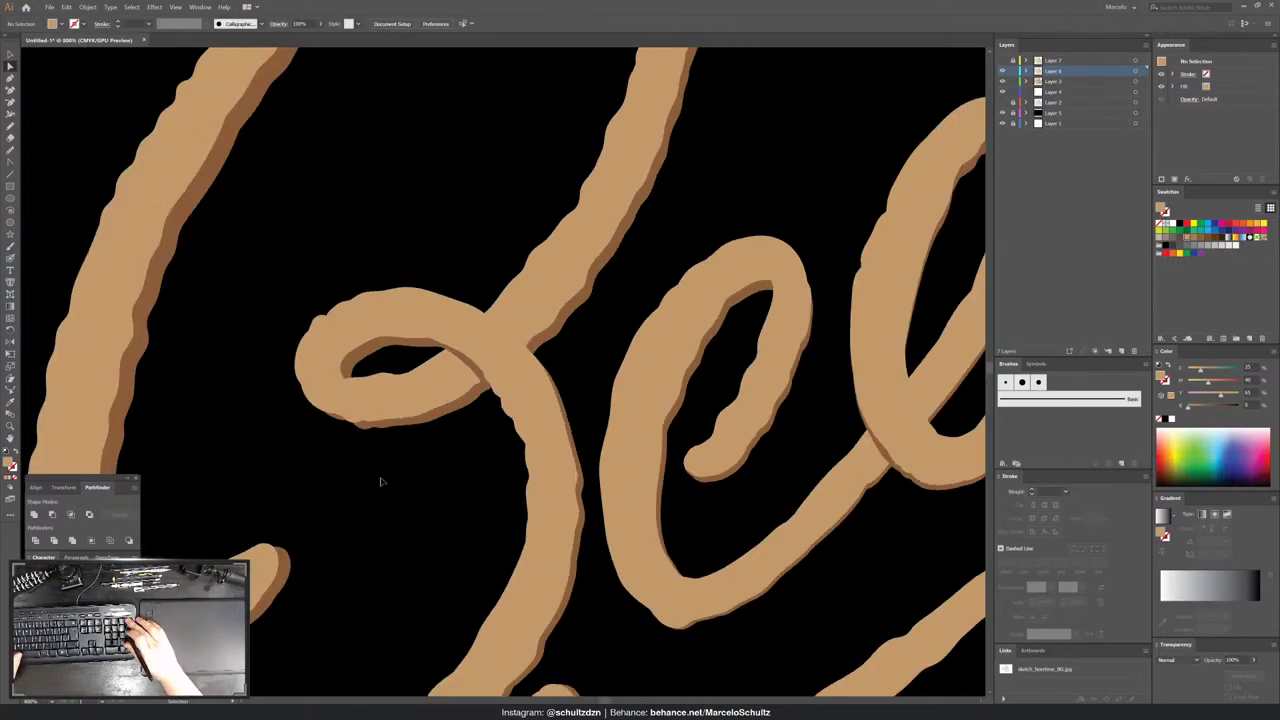
{"action": "key", "text": "ctrl+plus"}
{"action": "left_click_drag", "start_coordinate": [842, 391], "coordinate": [680, 197]}
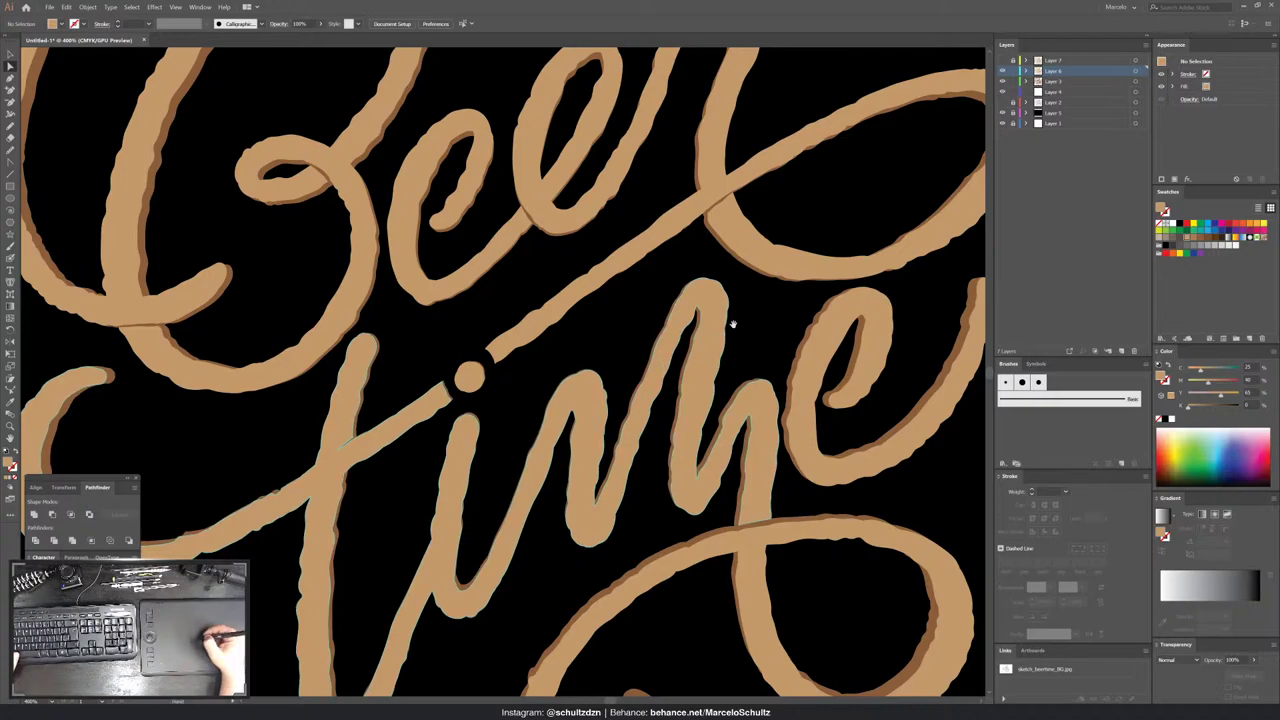
{"action": "left_click_drag", "start_coordinate": [731, 323], "coordinate": [705, 190]}
{"action": "left_click_drag", "start_coordinate": [731, 261], "coordinate": [726, 209]}
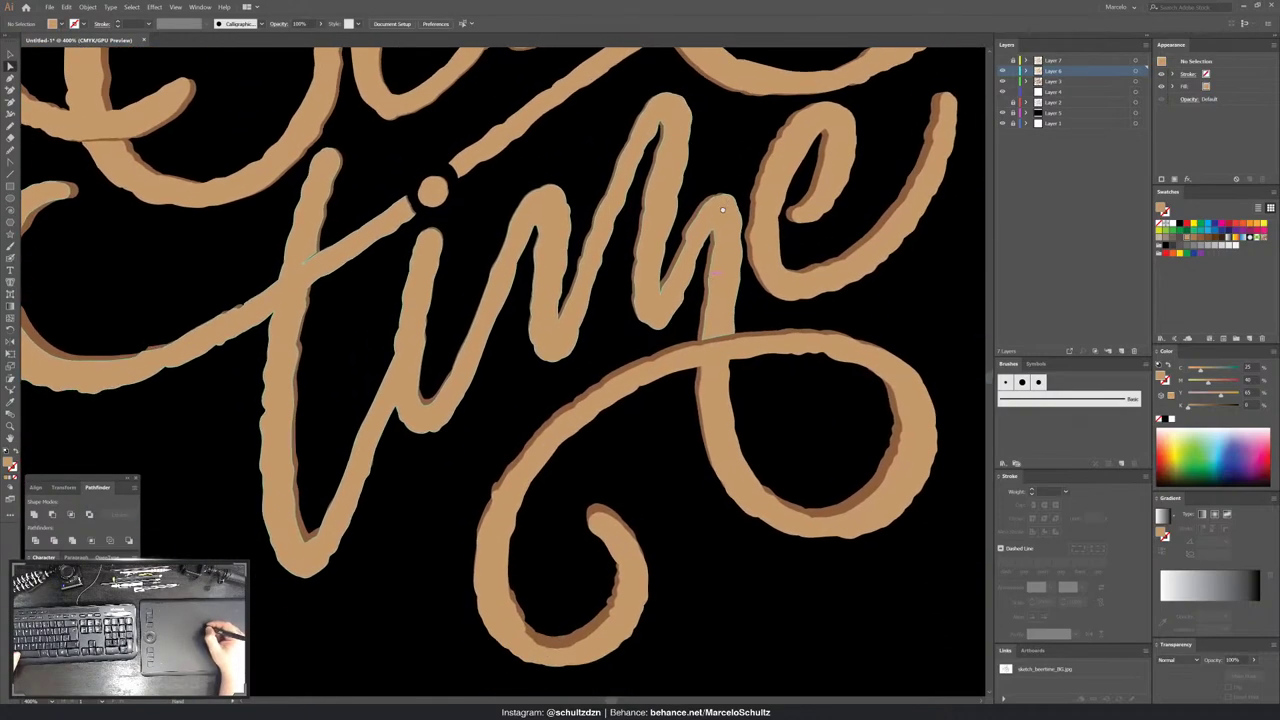
{"action": "key", "text": "z"}
{"action": "left_click", "coordinate": [382, 427]}
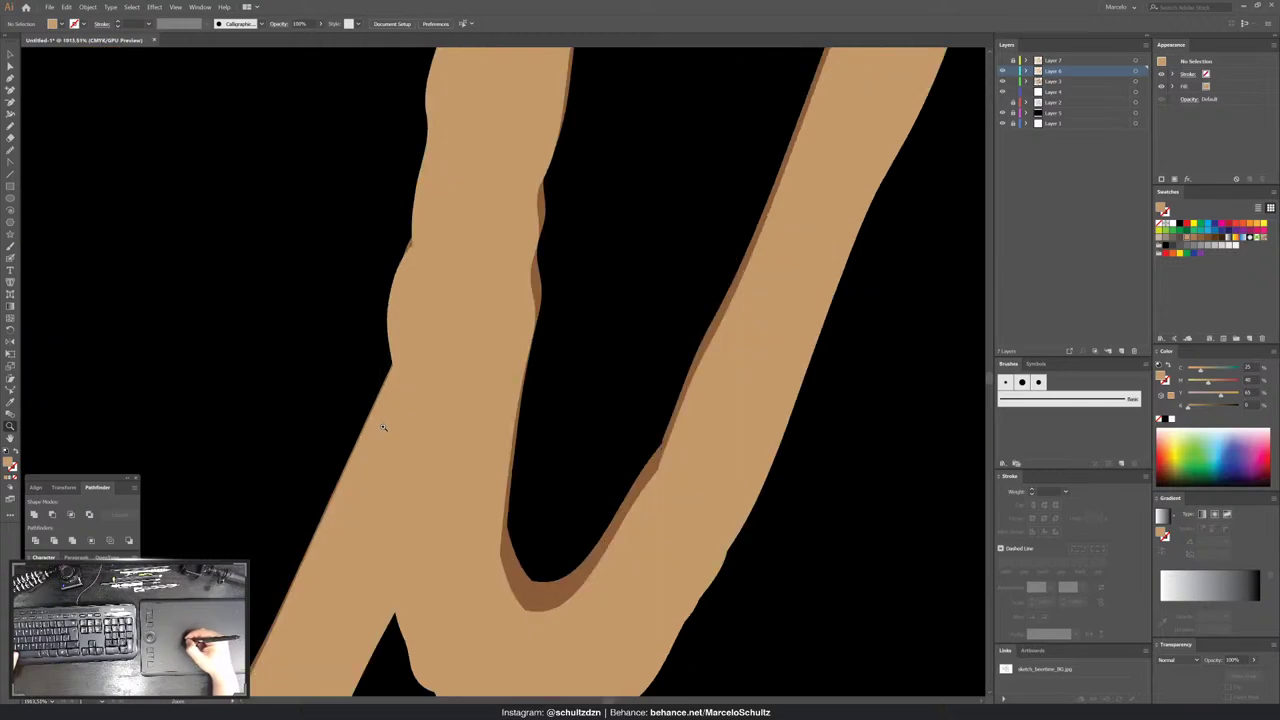
- Try making the i's tan stroke a compound path, then select it with the thin edge sliver
{"action": "mouse_move", "coordinate": [382, 426]}
{"action": "left_mouse_down"}
{"action": "mouse_move", "coordinate": [383, 276]}
{"action": "mouse_move", "coordinate": [384, 374]}
{"action": "mouse_move", "coordinate": [389, 327]}
{"action": "left_mouse_up"}
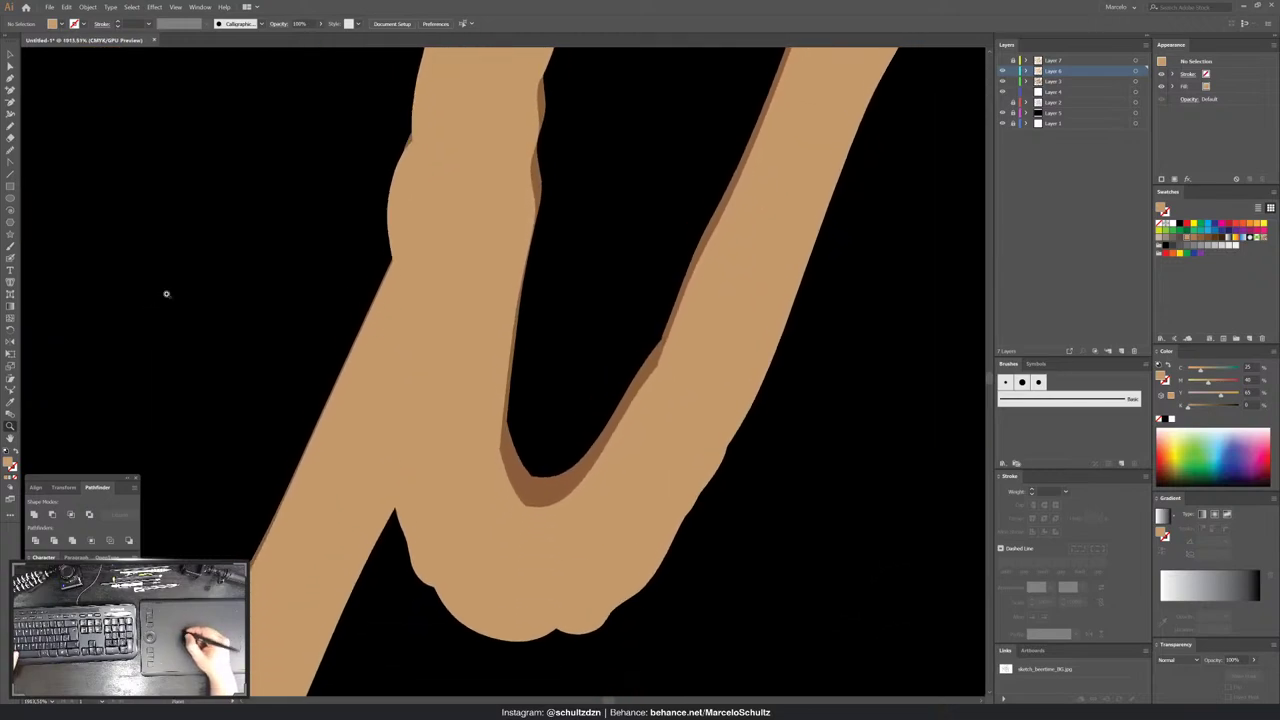
{"action": "key", "text": "a"}
{"action": "left_click", "coordinate": [391, 262]}
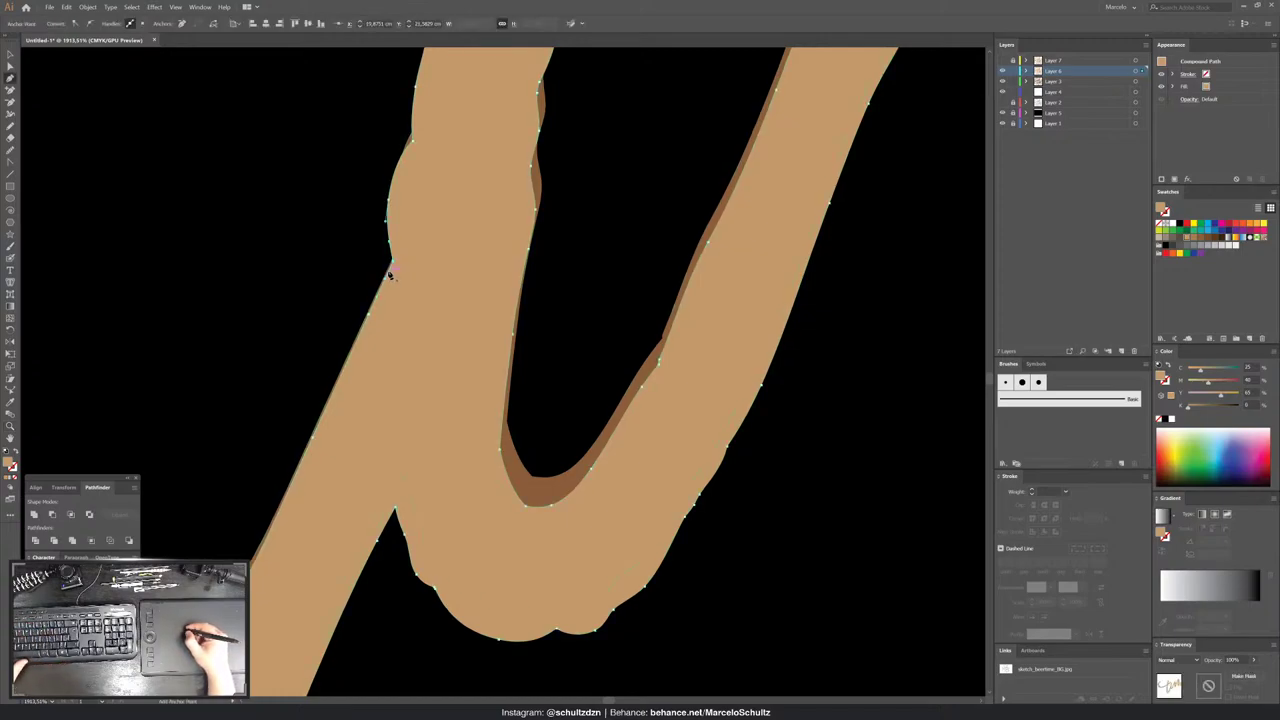
{"action": "key", "text": "ctrl+8"}
{"action": "key", "text": "Return"}
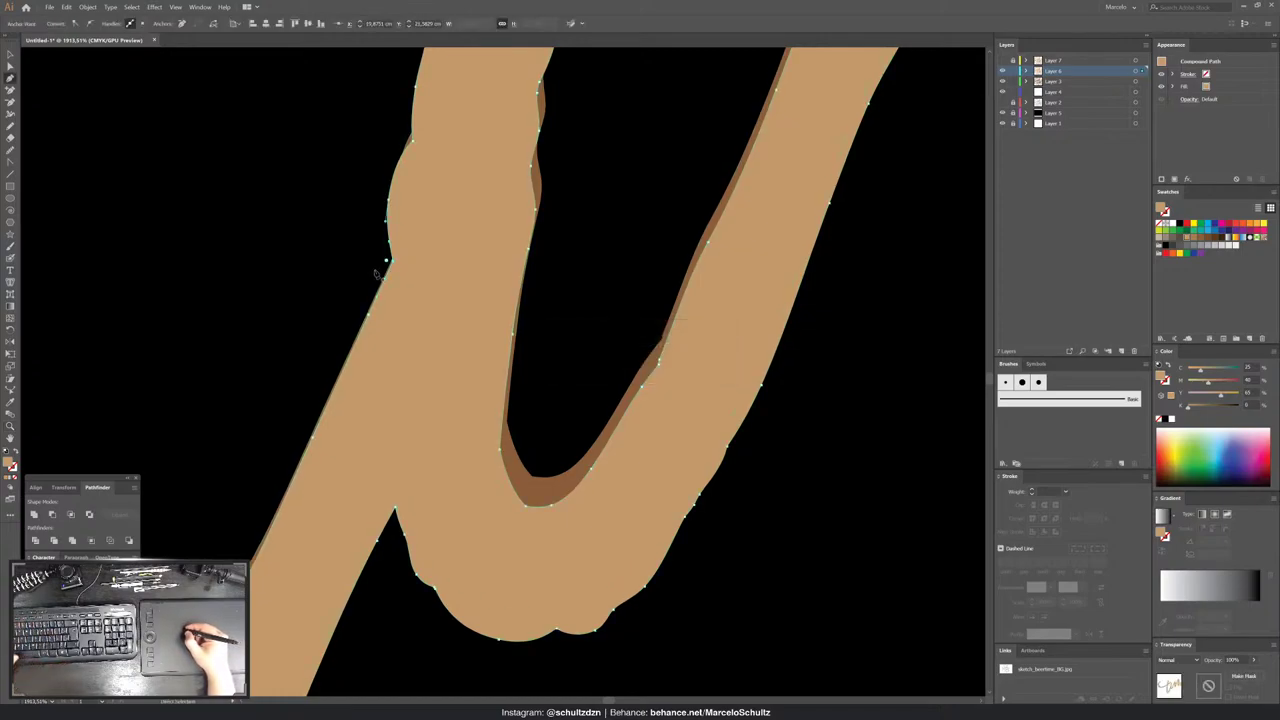
{"action": "left_click", "coordinate": [387, 266]}
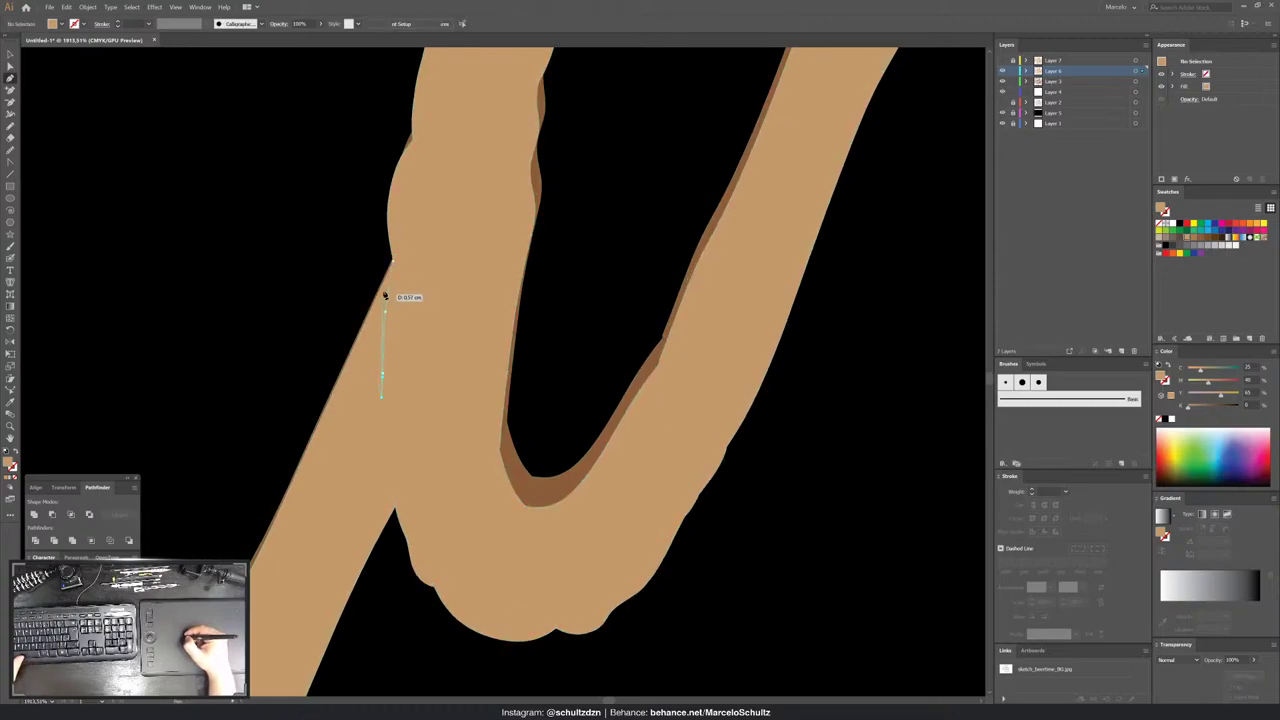
{"action": "left_click", "coordinate": [388, 264]}
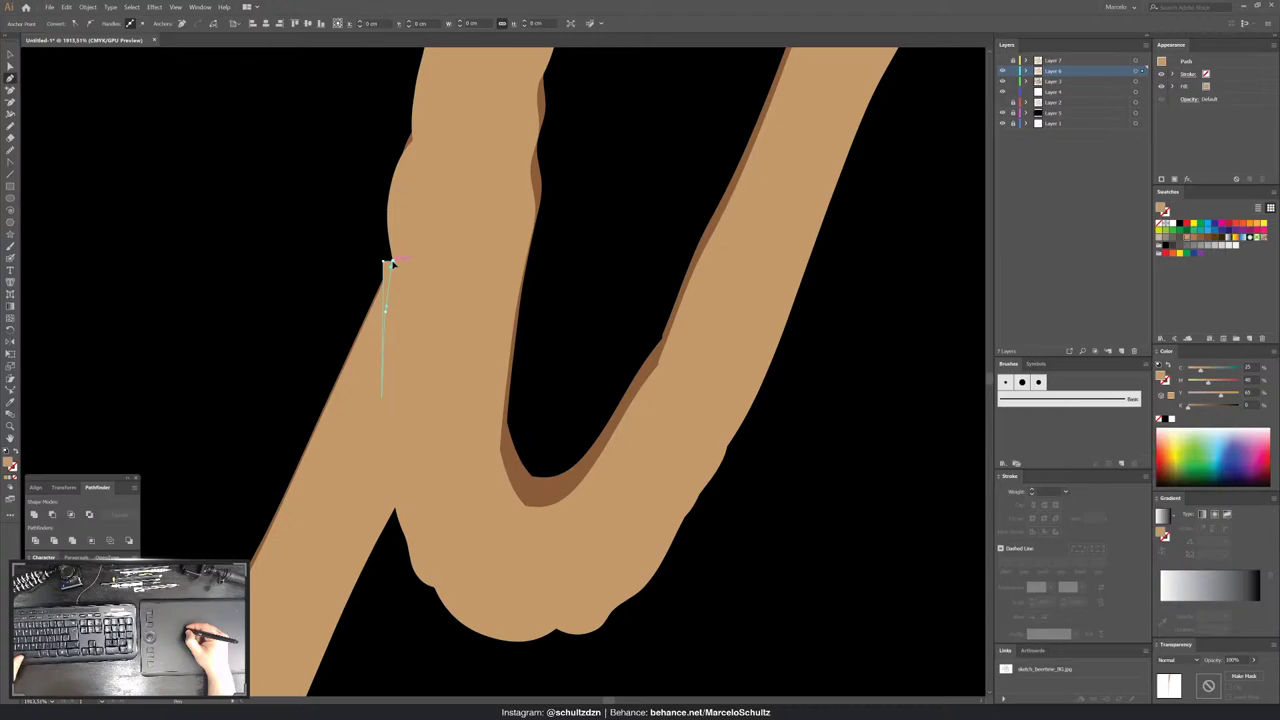
{"action": "left_click", "coordinate": [366, 344]}
{"action": "left_click", "coordinate": [369, 340], "text": "shift"}
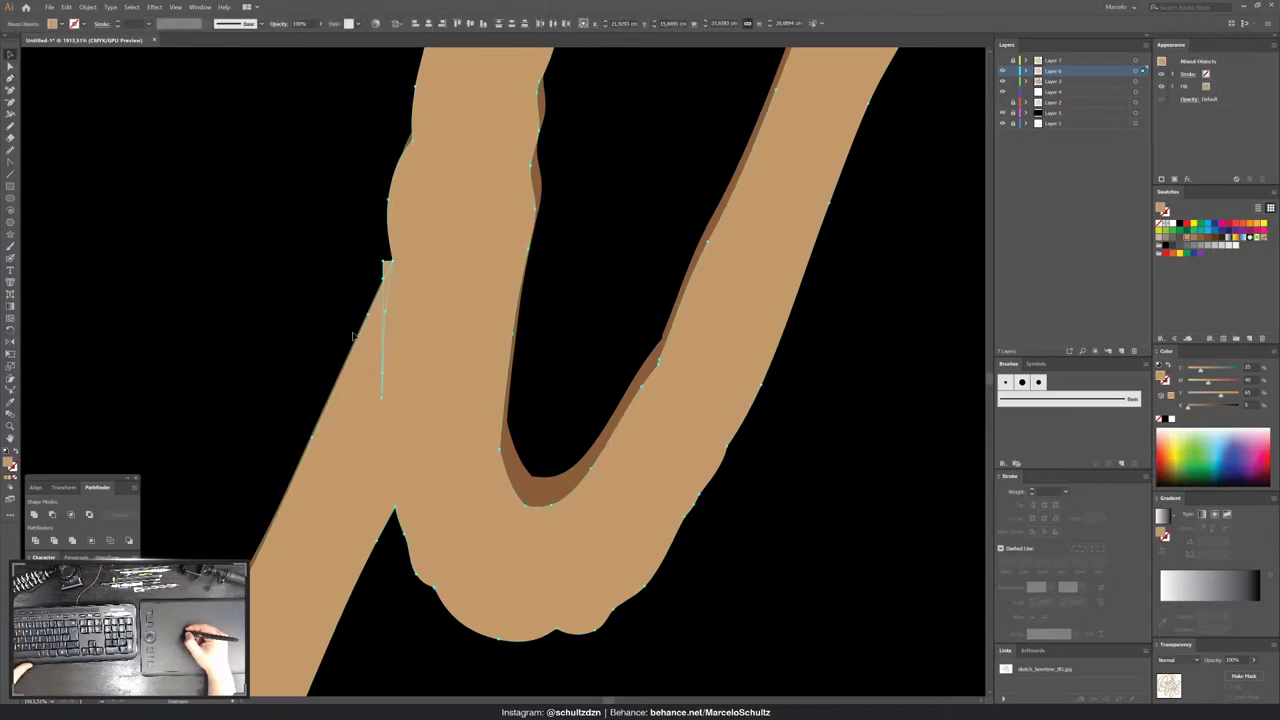
{"action": "left_click", "coordinate": [137, 360]}
- Zoom out to the full artboard and back in to review the Beer time lettering
{"action": "key", "text": "ctrl+minus"}
{"action": "key", "text": "ctrl+minus"}
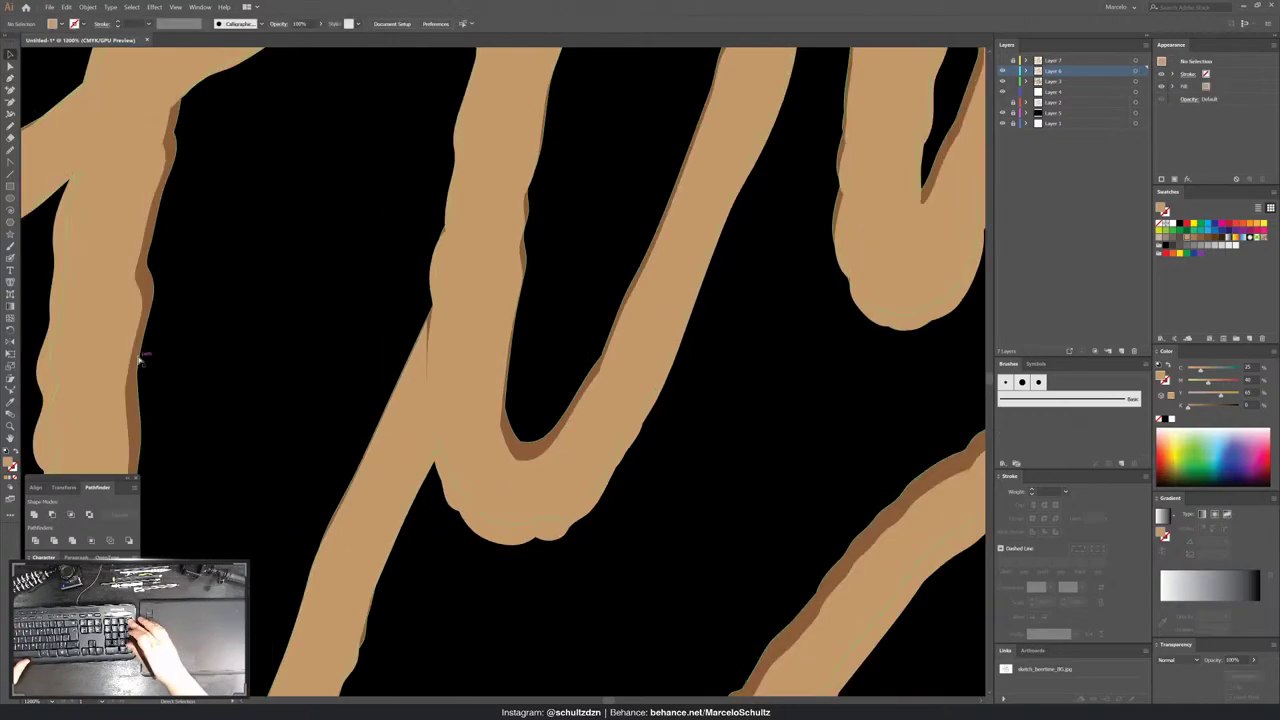
{"action": "key", "text": "ctrl+minus"}
{"action": "key", "text": "ctrl+minus"}
{"action": "key", "text": "ctrl+minus"}
{"action": "key", "text": "ctrl+minus"}
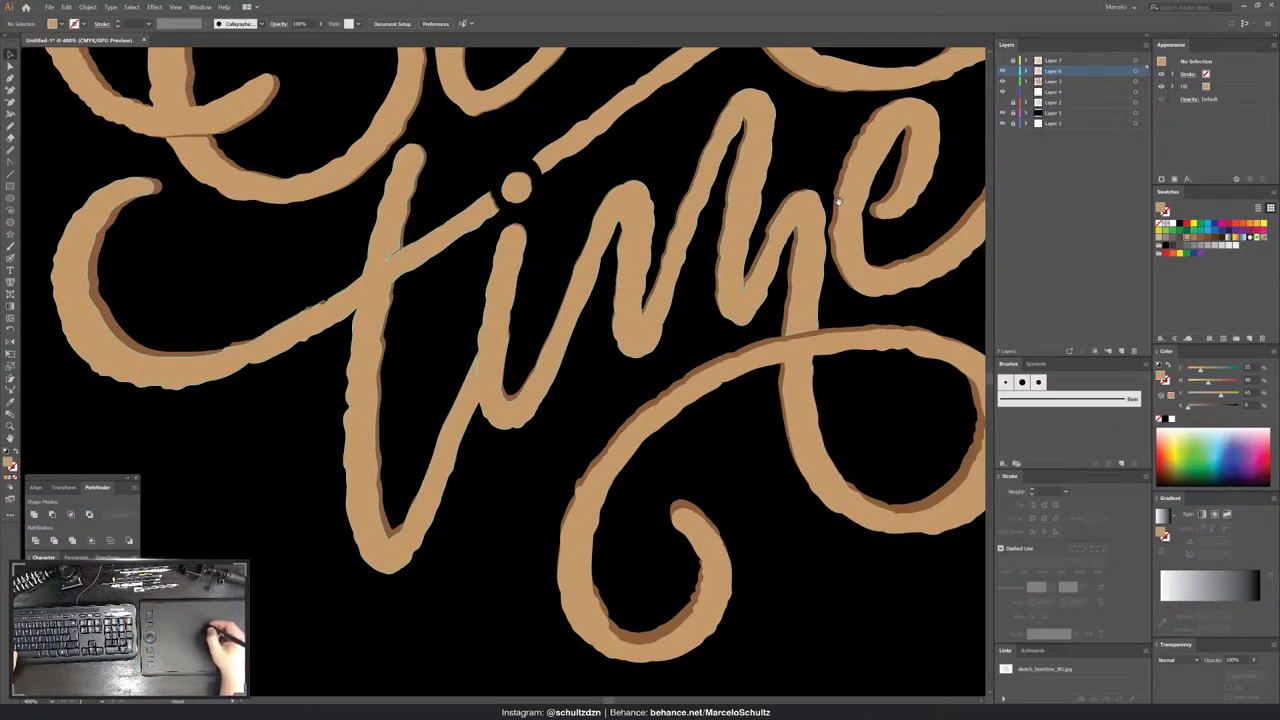
{"action": "scroll", "coordinate": [655, 265], "scroll_direction": "up", "scroll_amount": 1}
{"action": "left_click_drag", "start_coordinate": [707, 133], "coordinate": [800, 345]}
{"action": "left_click", "coordinate": [826, 388]}
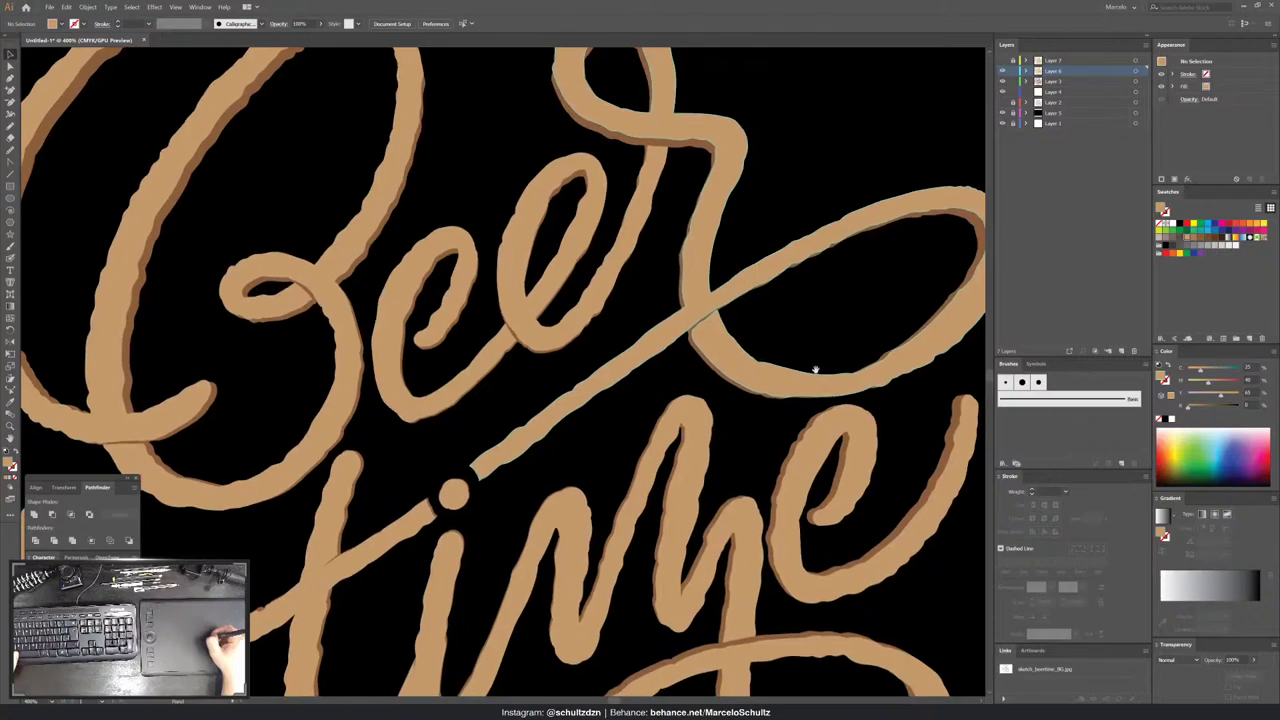
{"action": "key", "text": "ctrl+minus"}
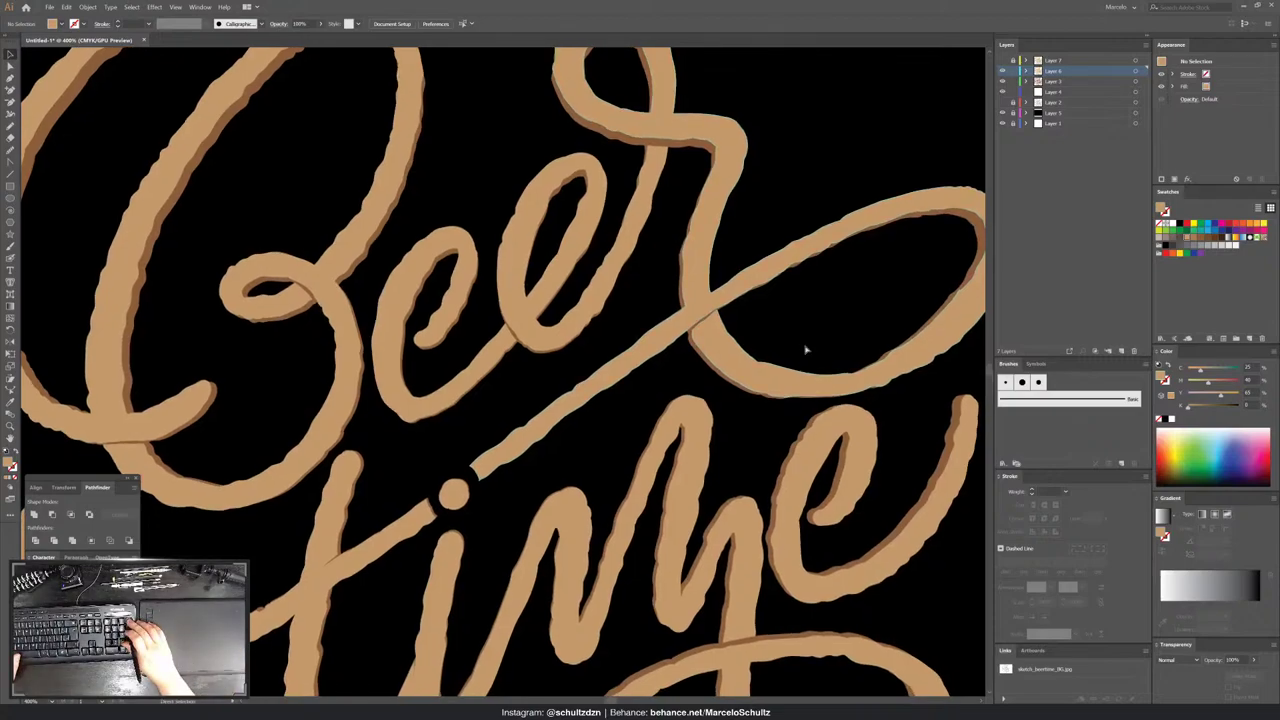
{"action": "key", "text": "ctrl+1"}
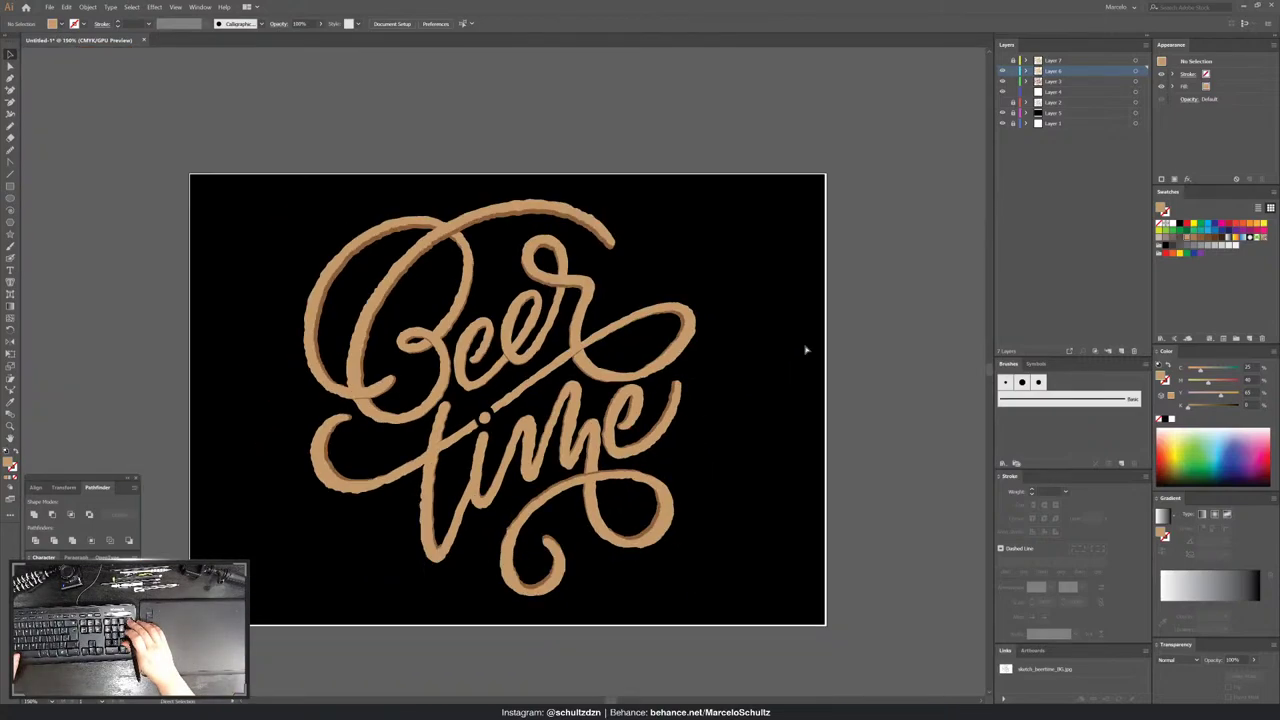
{"action": "key", "text": "ctrl+plus"}
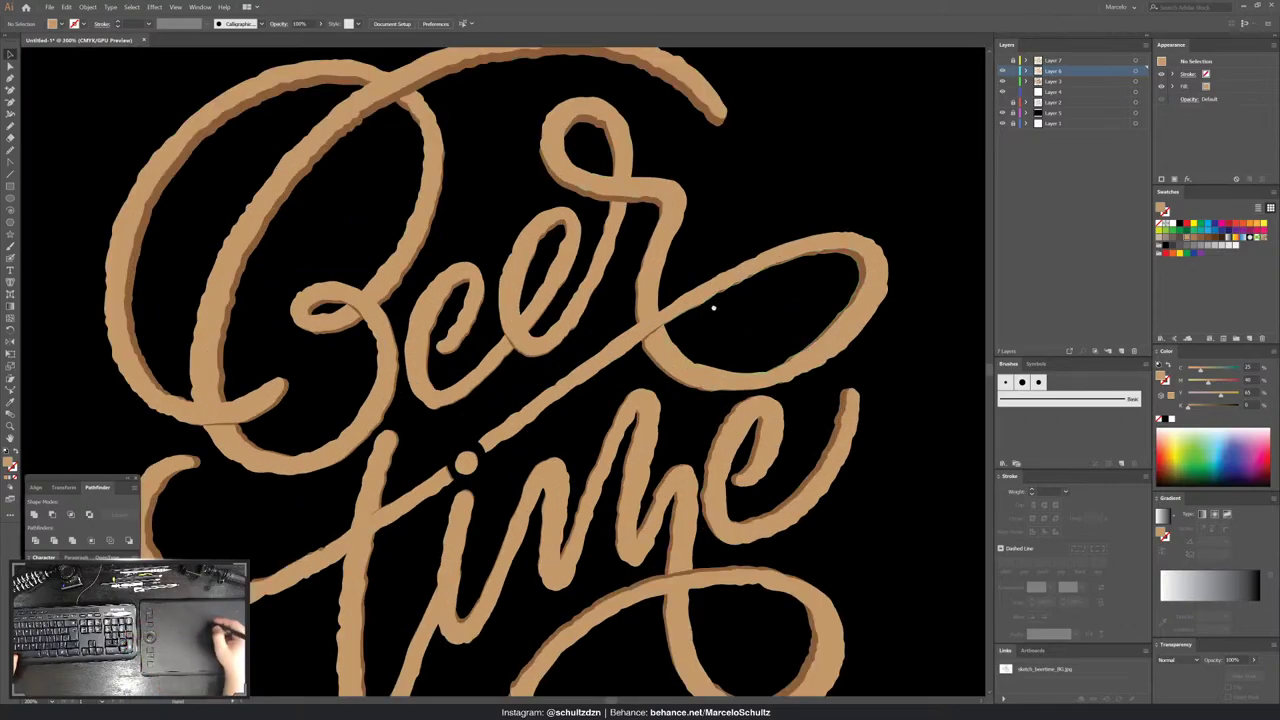
{"action": "left_click_drag", "start_coordinate": [713, 308], "coordinate": [735, 268]}
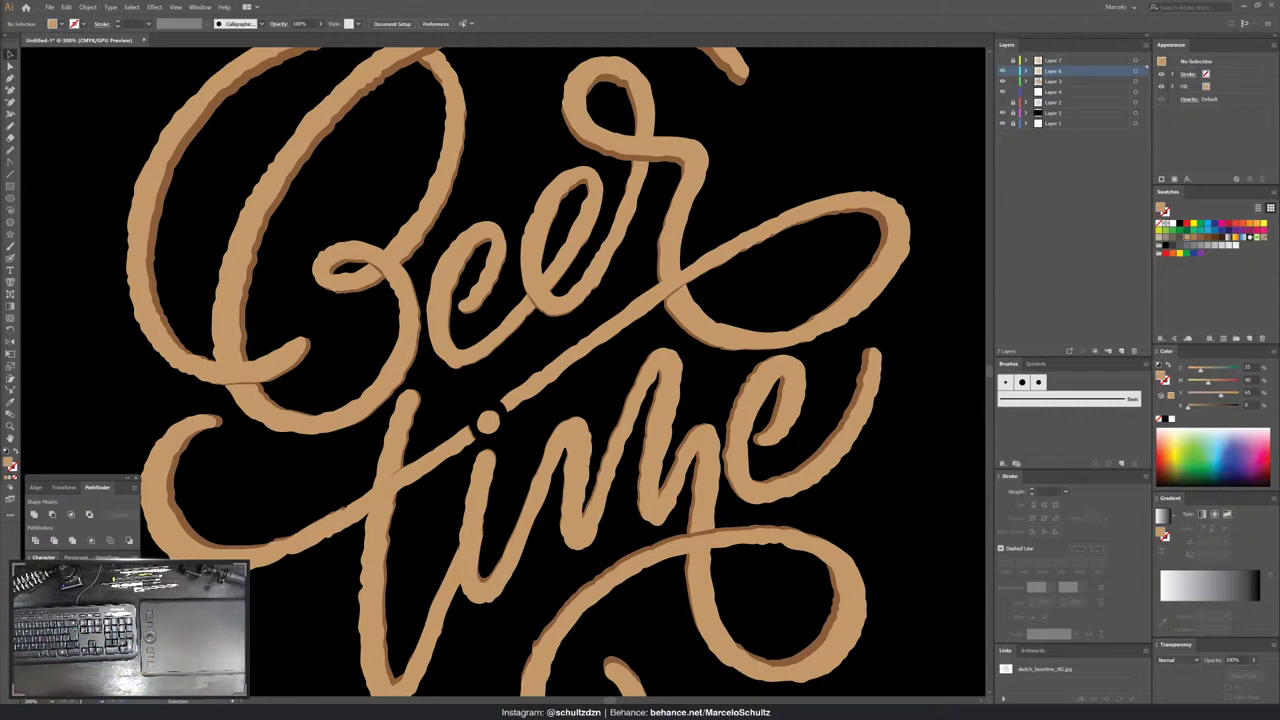
{"action": "scroll", "coordinate": [437, 389], "scroll_direction": "down", "scroll_amount": 1}
{"action": "scroll", "coordinate": [437, 389], "scroll_direction": "down", "scroll_amount": 2}
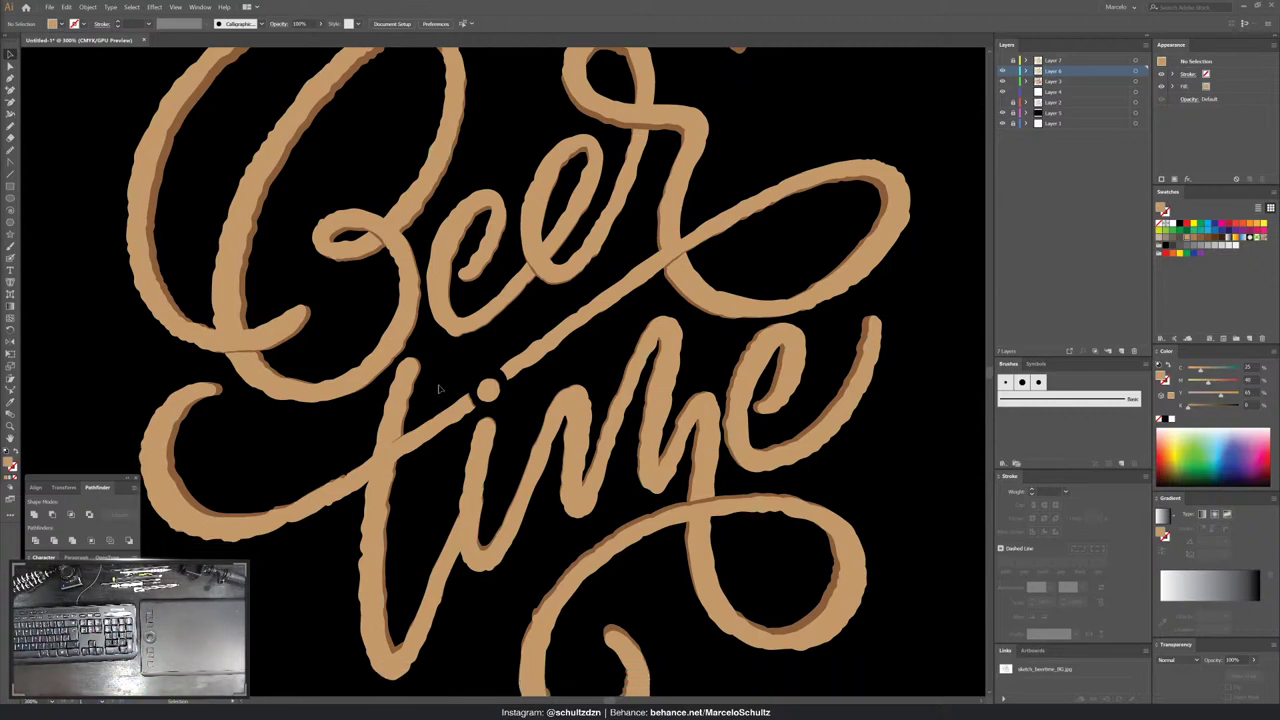
{"action": "scroll", "coordinate": [437, 389], "scroll_direction": "down", "scroll_amount": 1}
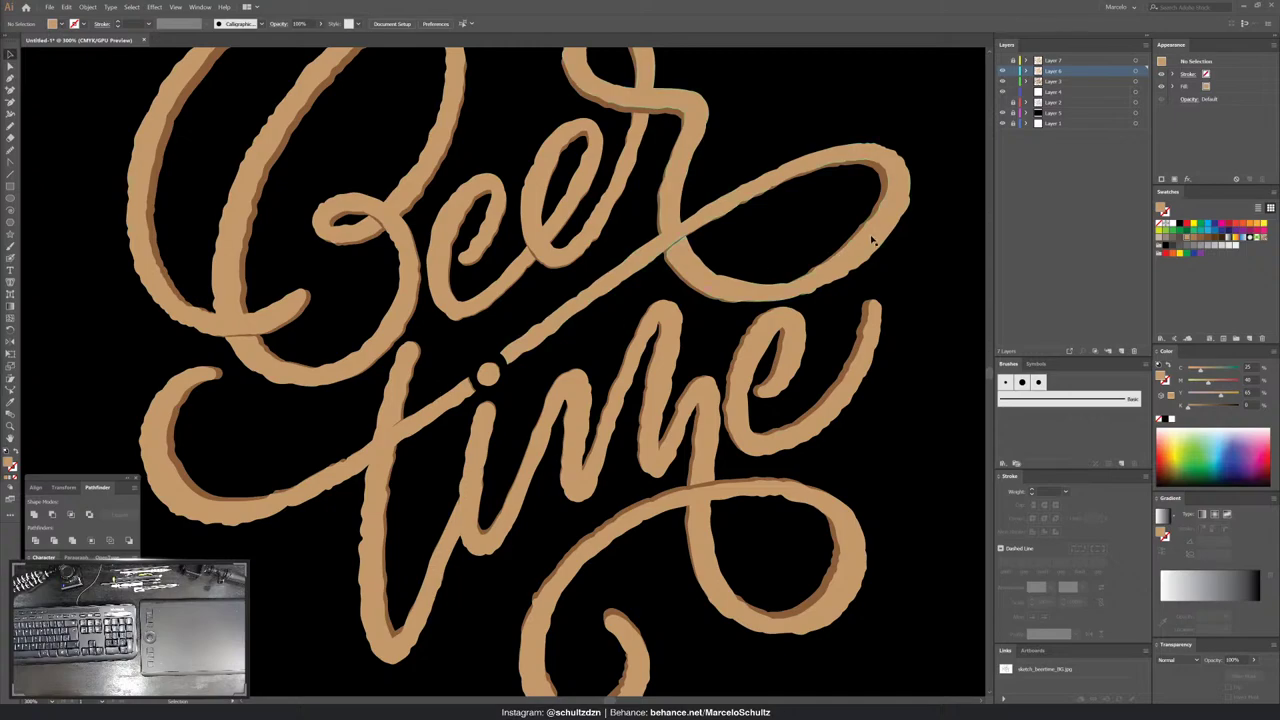
{"action": "left_click", "coordinate": [1003, 112]}
{"action": "left_click", "coordinate": [1003, 71]}
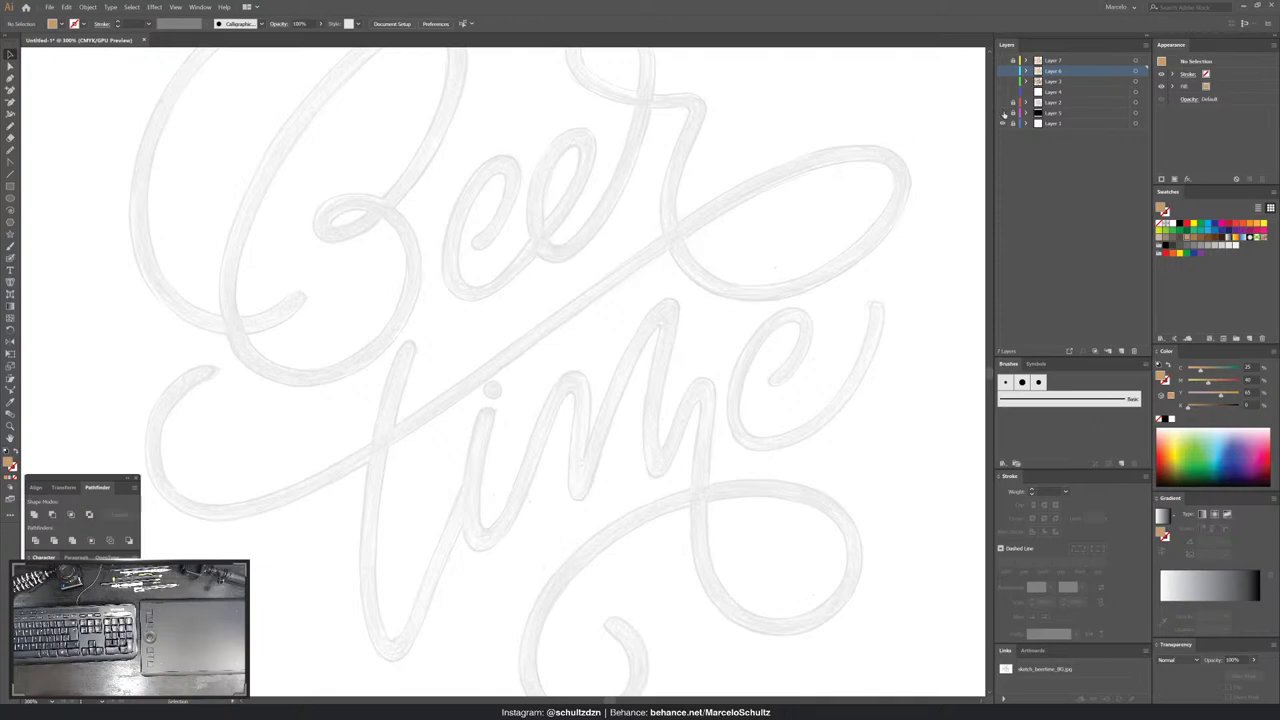
{"action": "left_click", "coordinate": [1002, 73]}
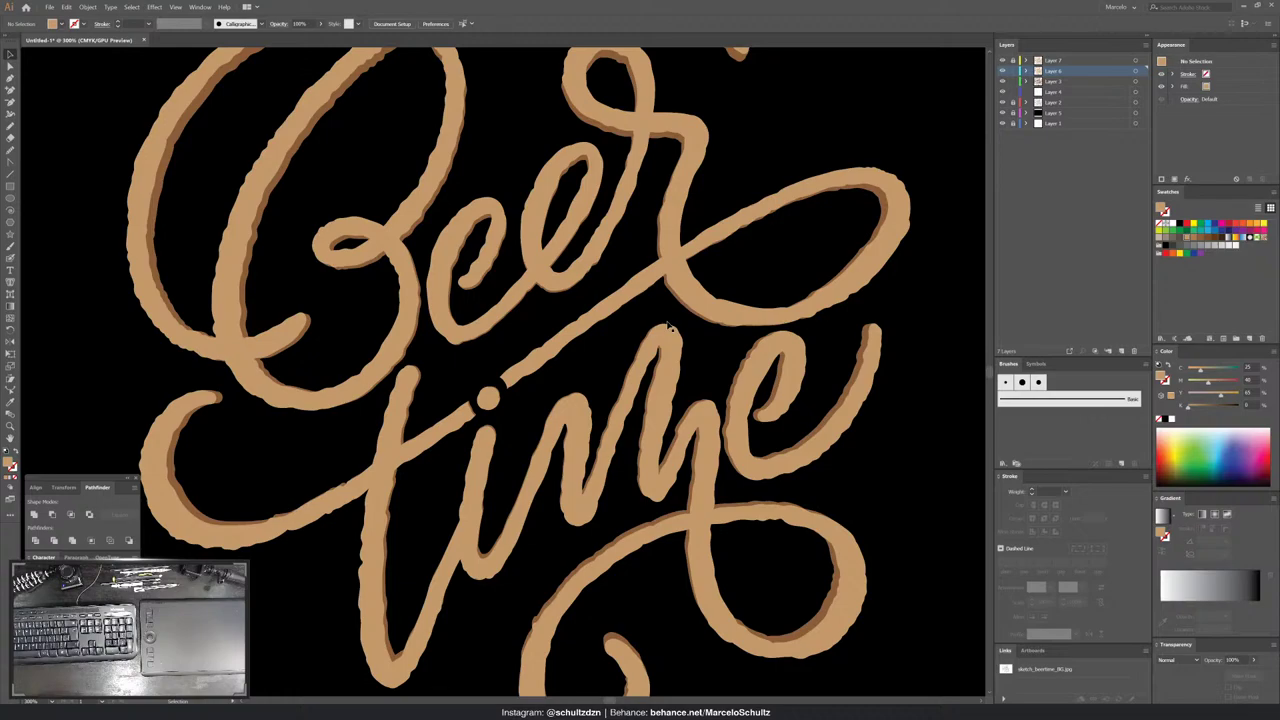
{"action": "scroll", "coordinate": [856, 505], "scroll_direction": "down", "scroll_amount": 3}
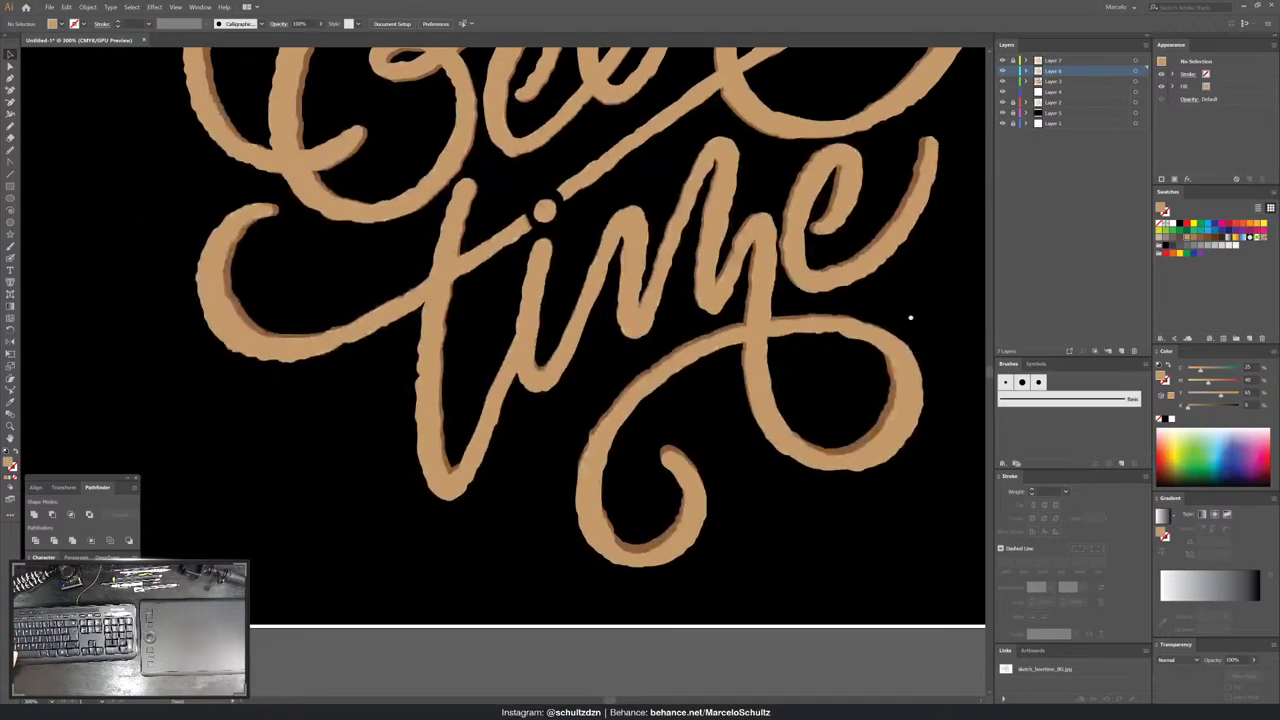
{"action": "scroll", "coordinate": [903, 403], "scroll_direction": "up", "scroll_amount": 2}
{"action": "scroll", "coordinate": [914, 434], "scroll_direction": "up", "scroll_amount": 2}
{"action": "scroll", "coordinate": [889, 487], "scroll_direction": "down", "scroll_amount": 1}
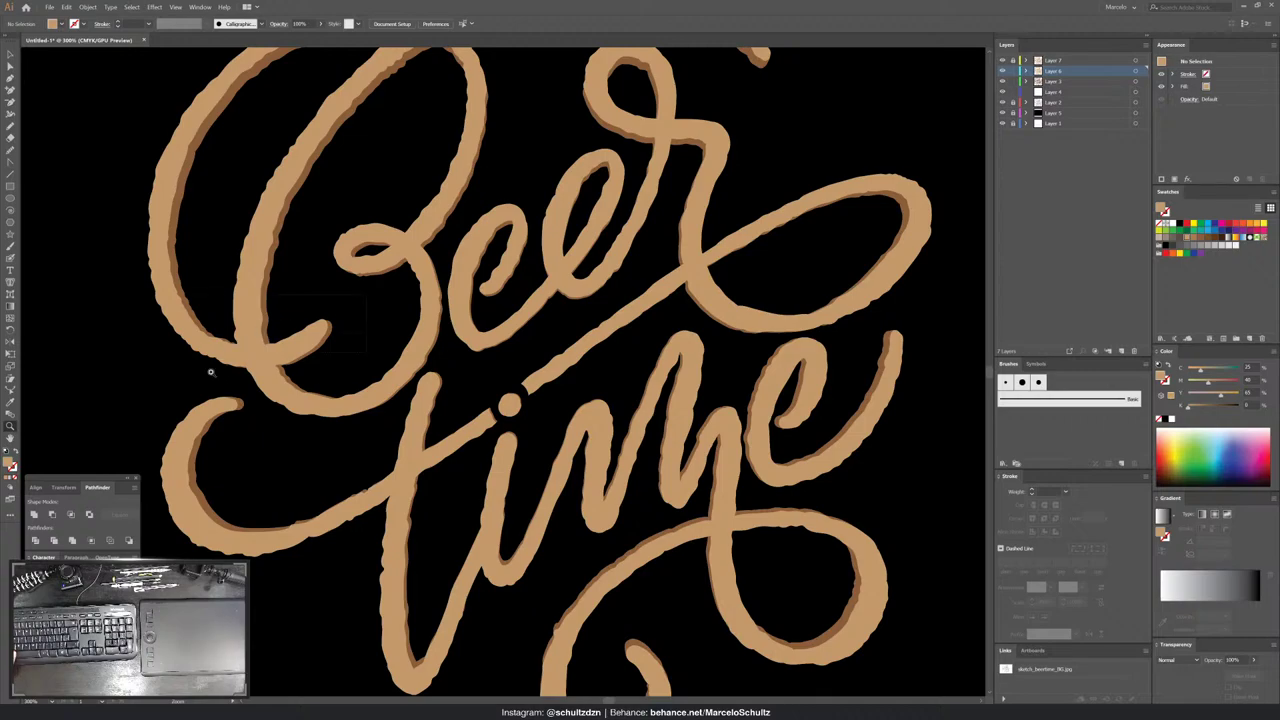
- Draw a thin line along the B overlap's bottom edge, toggling the shadow to inspect it
{"action": "left_click_drag", "start_coordinate": [206, 368], "coordinate": [320, 368]}
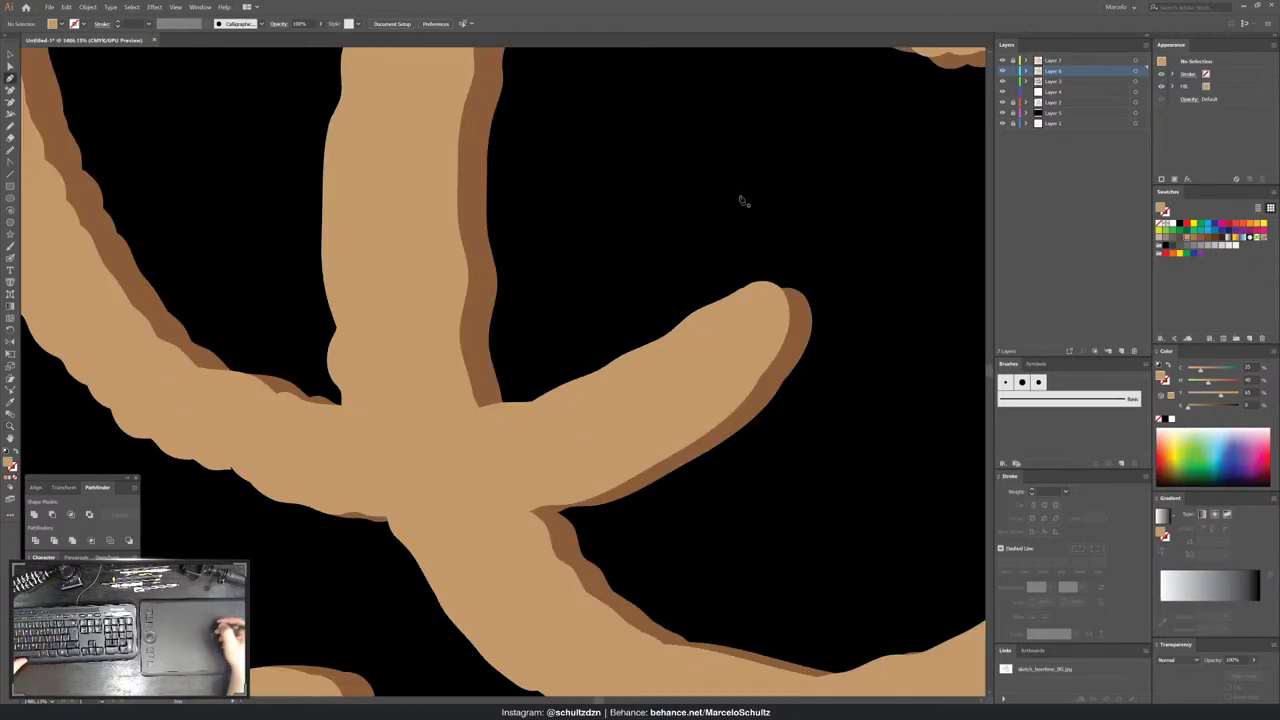
{"action": "left_click_drag", "start_coordinate": [385, 512], "coordinate": [535, 508]}
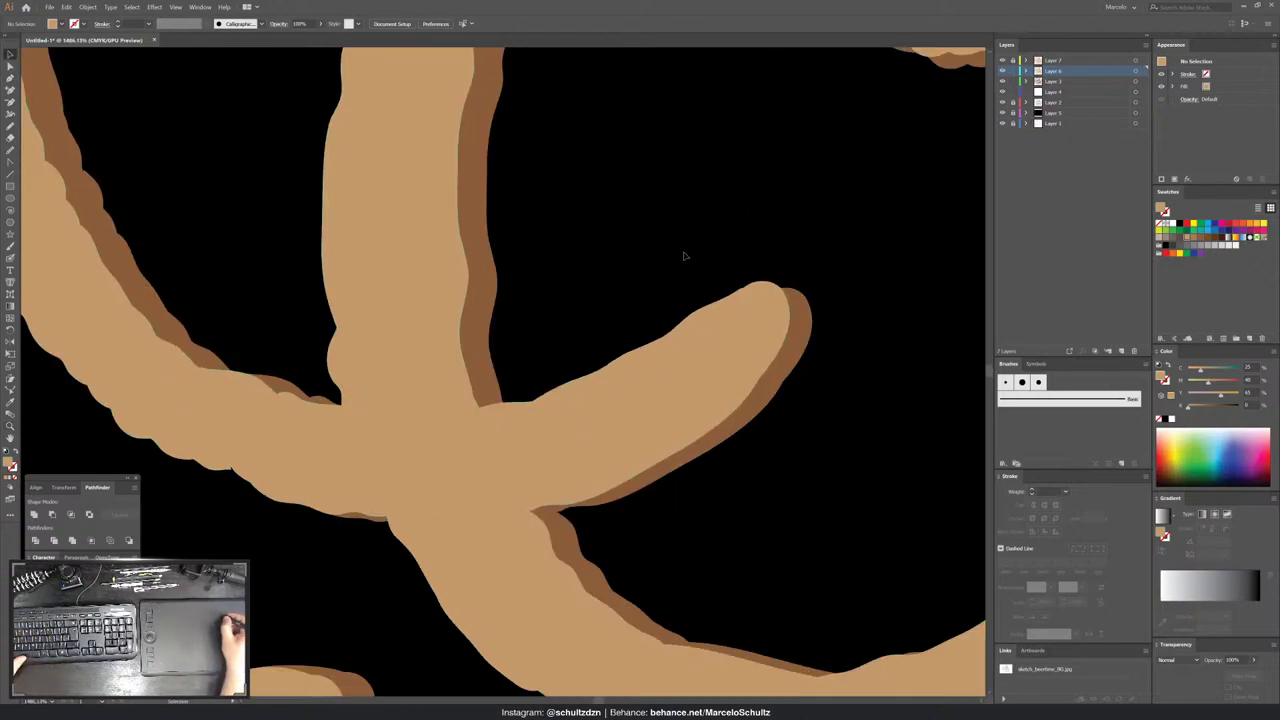
{"action": "left_click", "coordinate": [503, 435]}
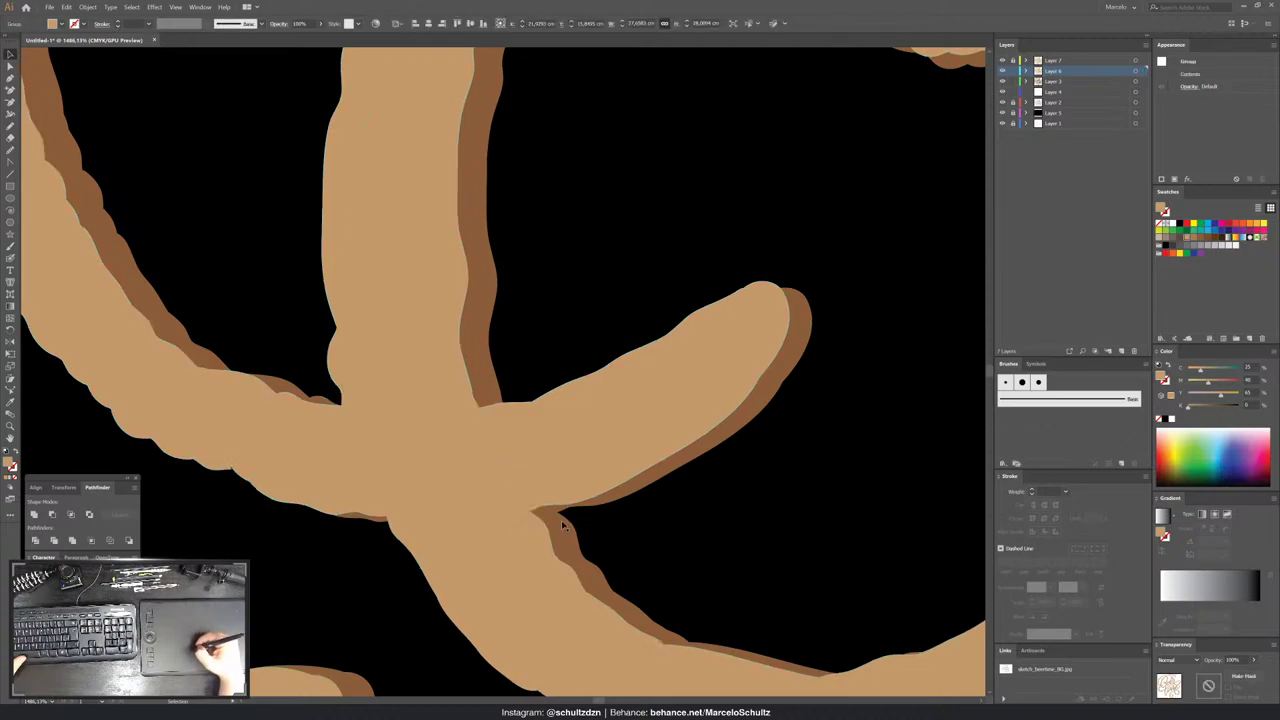
{"action": "left_click", "coordinate": [1010, 86]}
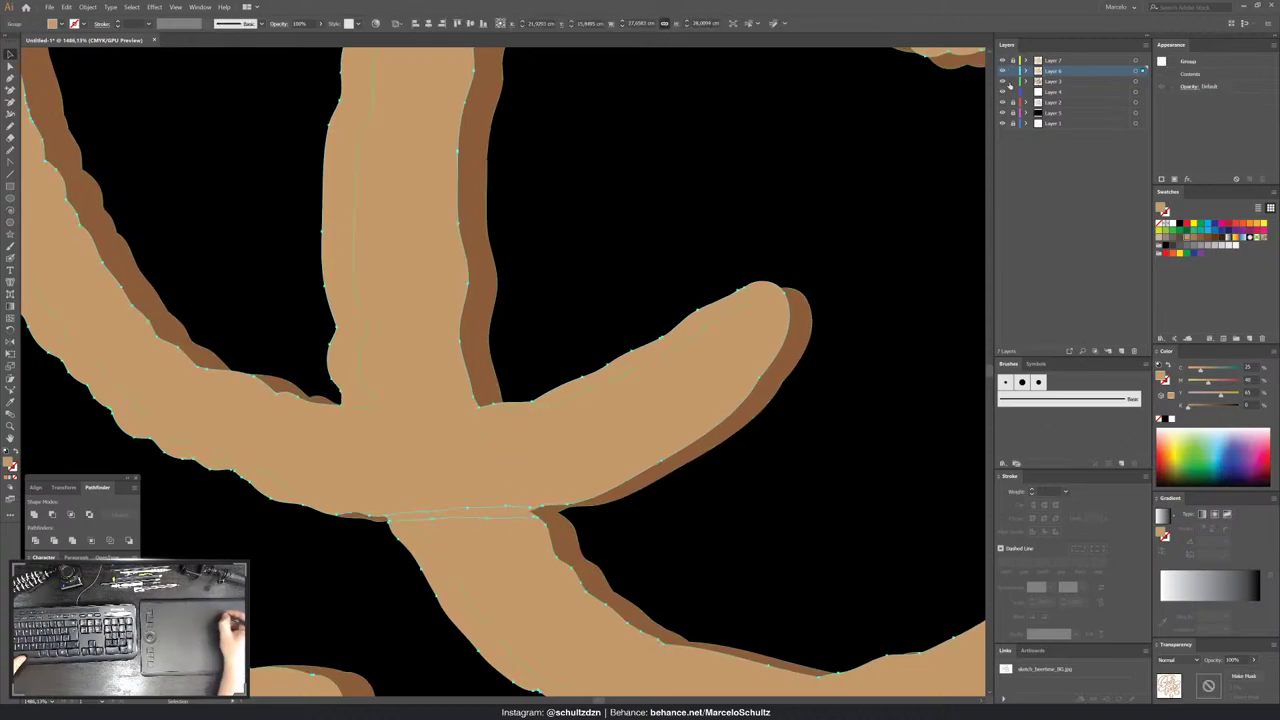
{"action": "key", "text": "ctrl+shift+a"}
{"action": "left_click", "coordinate": [1004, 81]}
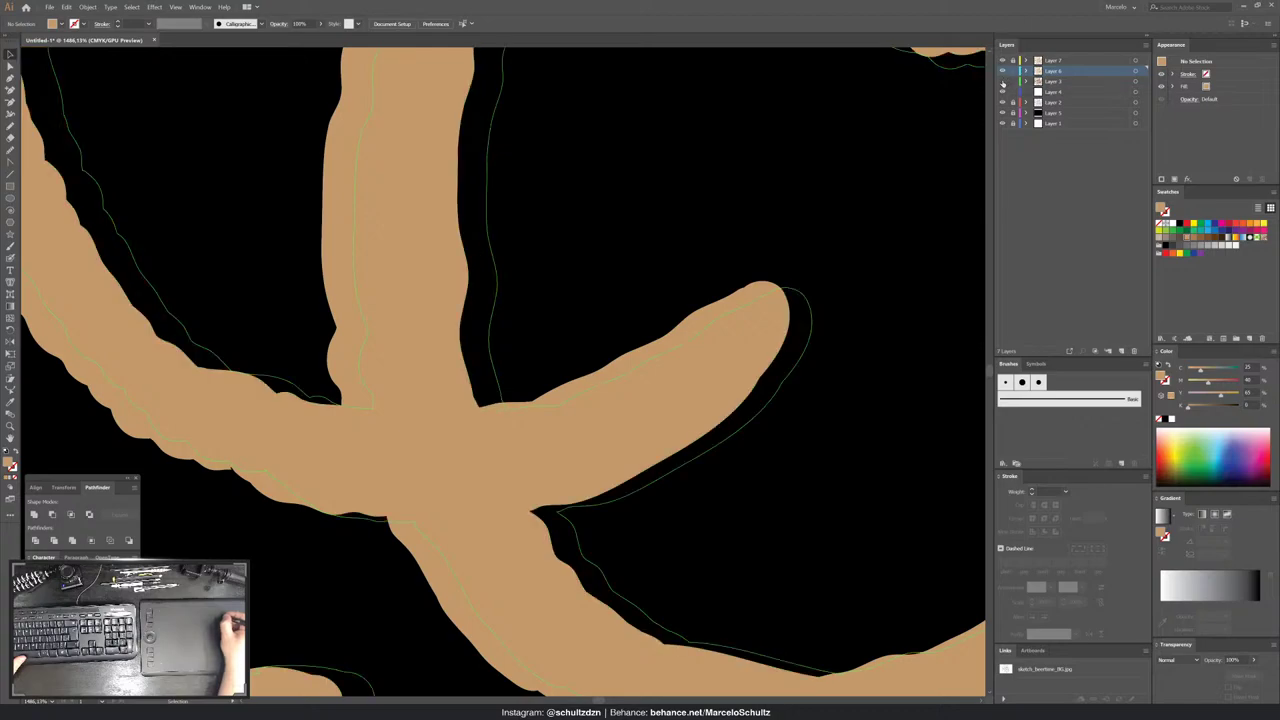
{"action": "left_click", "coordinate": [1003, 82]}
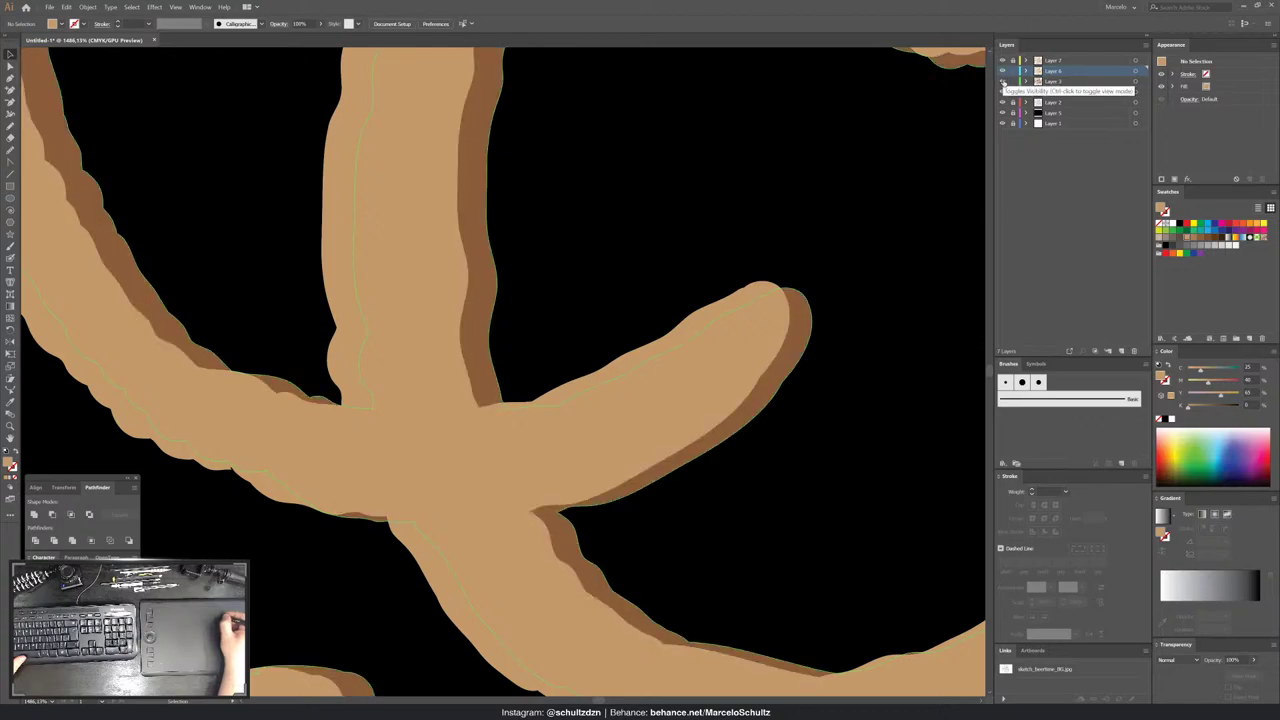
- Rename Layer 7 to 'line'
{"action": "double_click", "coordinate": [1053, 60]}
{"action": "type", "text": "line"}
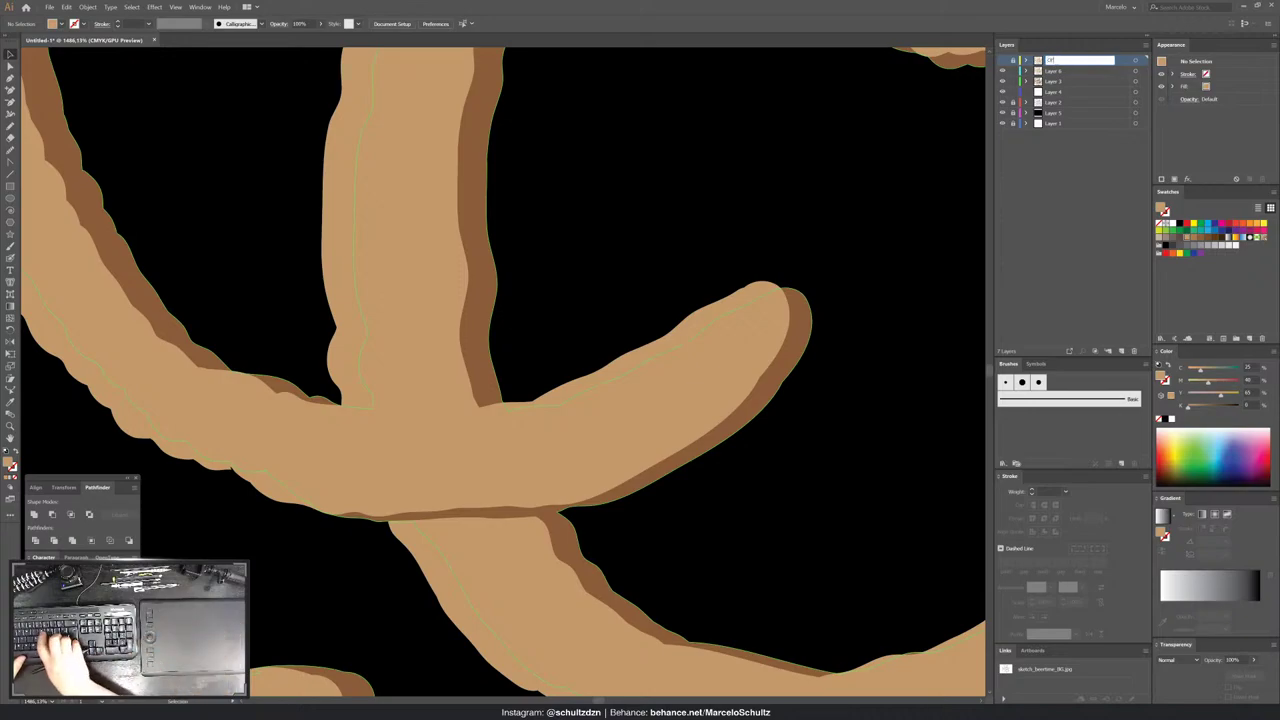
{"action": "key", "text": "Return"}
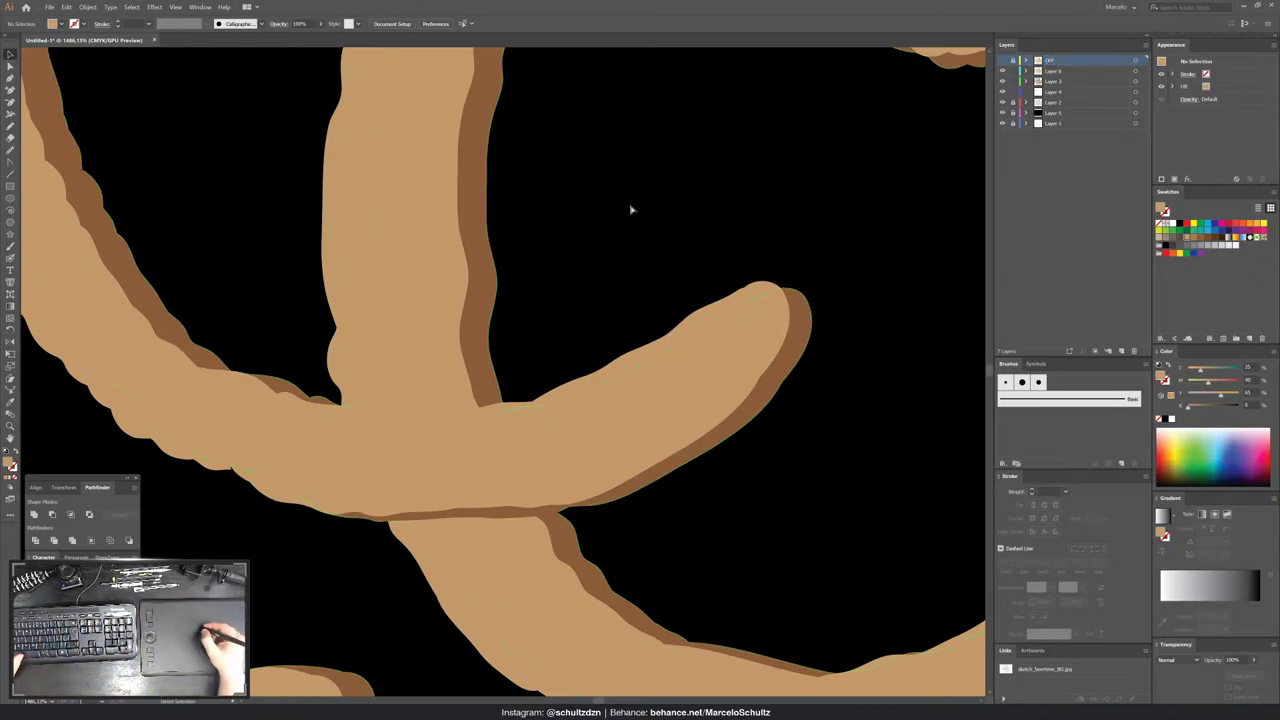
- Nudge the tan path's edge at the junction and delete an extra anchor point
{"action": "key", "text": "ctrl+minus"}
{"action": "key", "text": "ctrl+plus"}
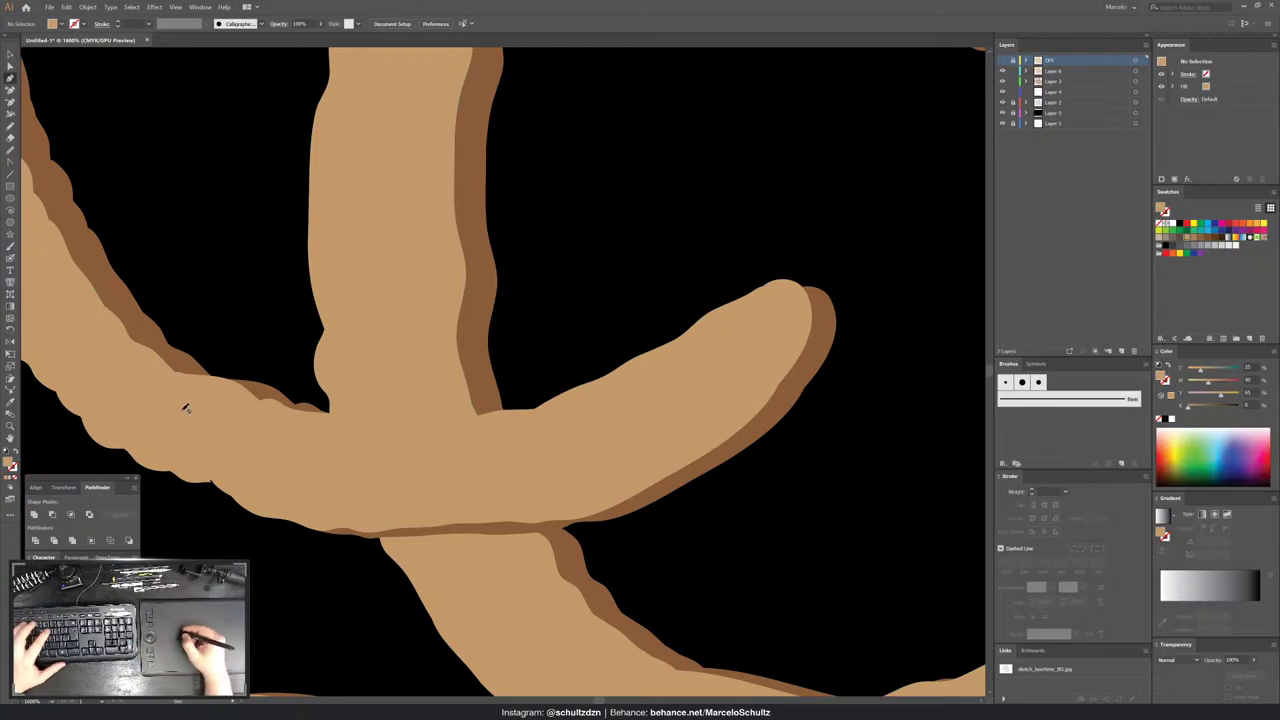
{"action": "left_click", "coordinate": [212, 481]}
{"action": "left_click_drag", "start_coordinate": [210, 483], "coordinate": [212, 488]}
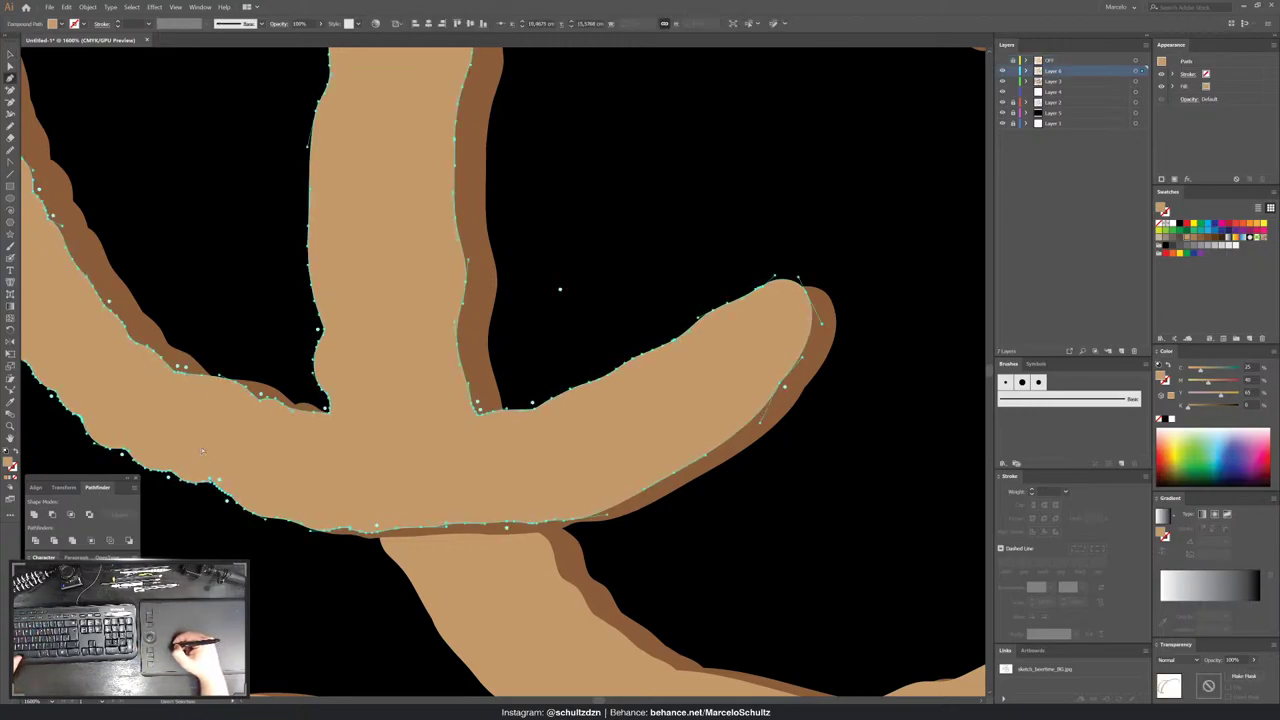
{"action": "left_click", "coordinate": [10, 103]}
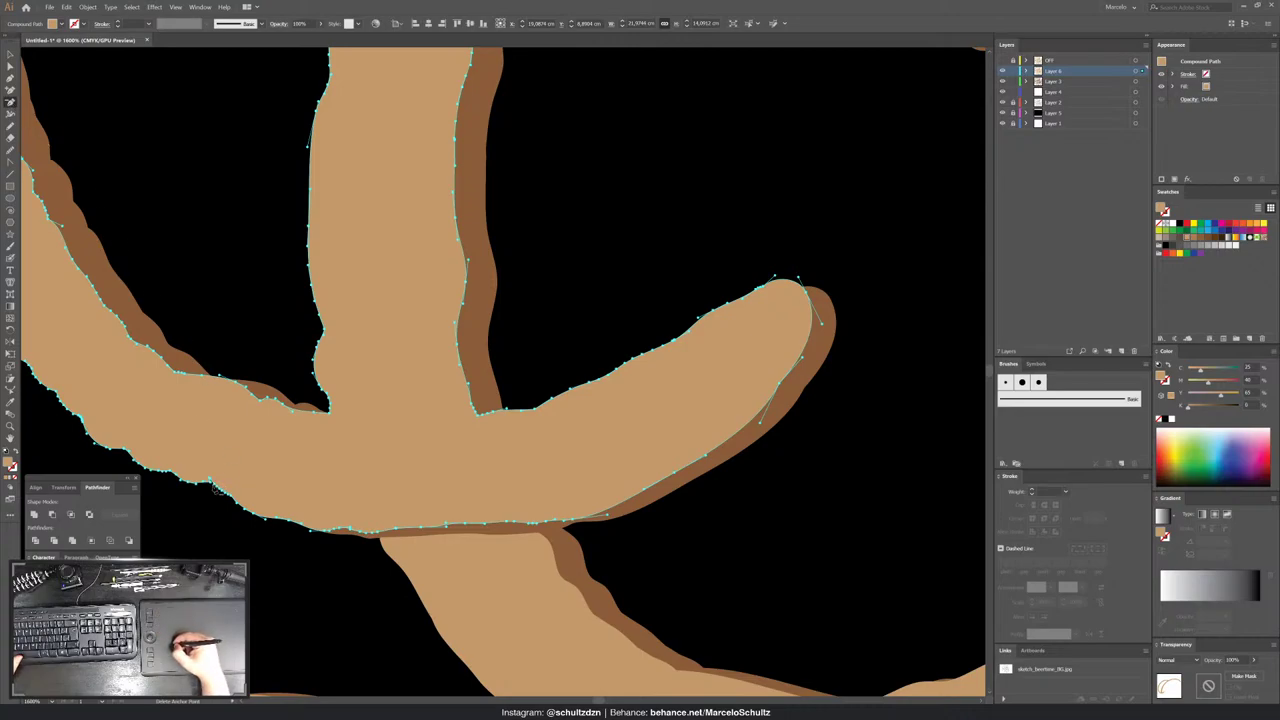
{"action": "left_click", "coordinate": [214, 489]}
{"action": "key", "text": "ctrl+shift+a"}
- Zoom out and pan across Beer time, selecting then deselecting all artwork
{"action": "key", "text": "b"}
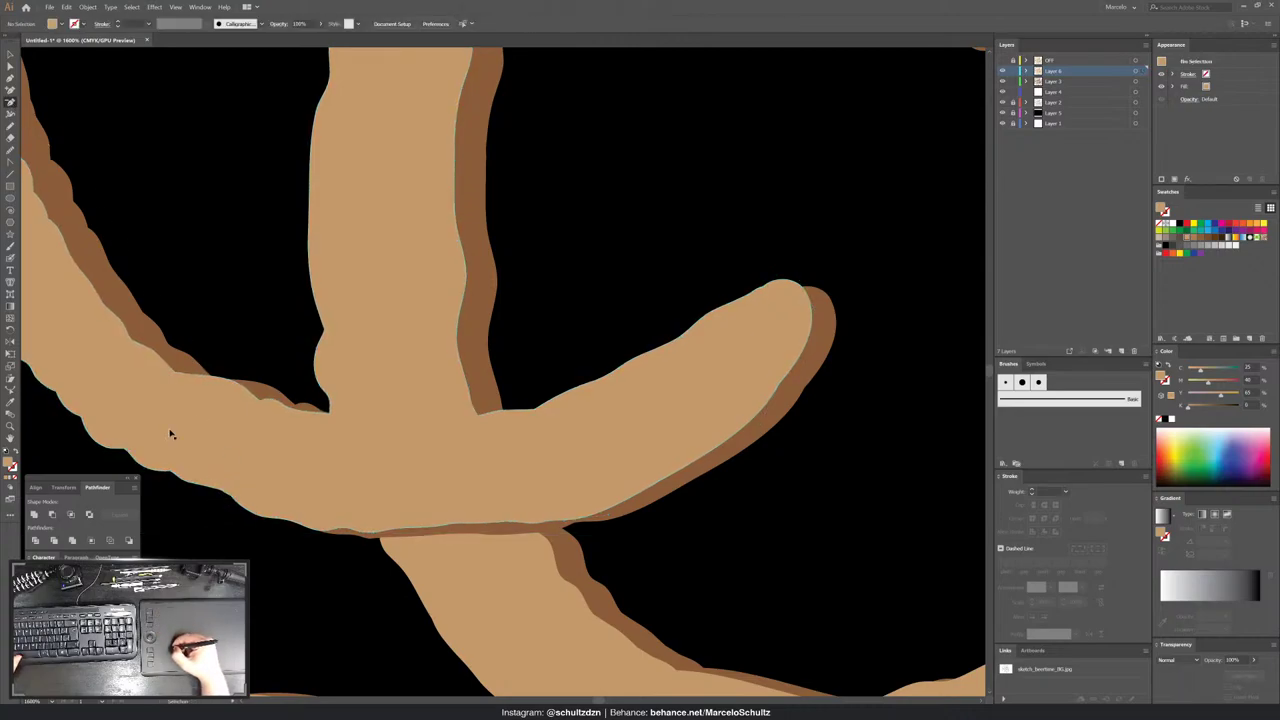
{"action": "key", "text": "ctrl+minus"}
{"action": "key", "text": "ctrl+minus"}
{"action": "key", "text": "ctrl+minus"}
{"action": "key", "text": "ctrl+minus"}
{"action": "key", "text": "ctrl+minus"}
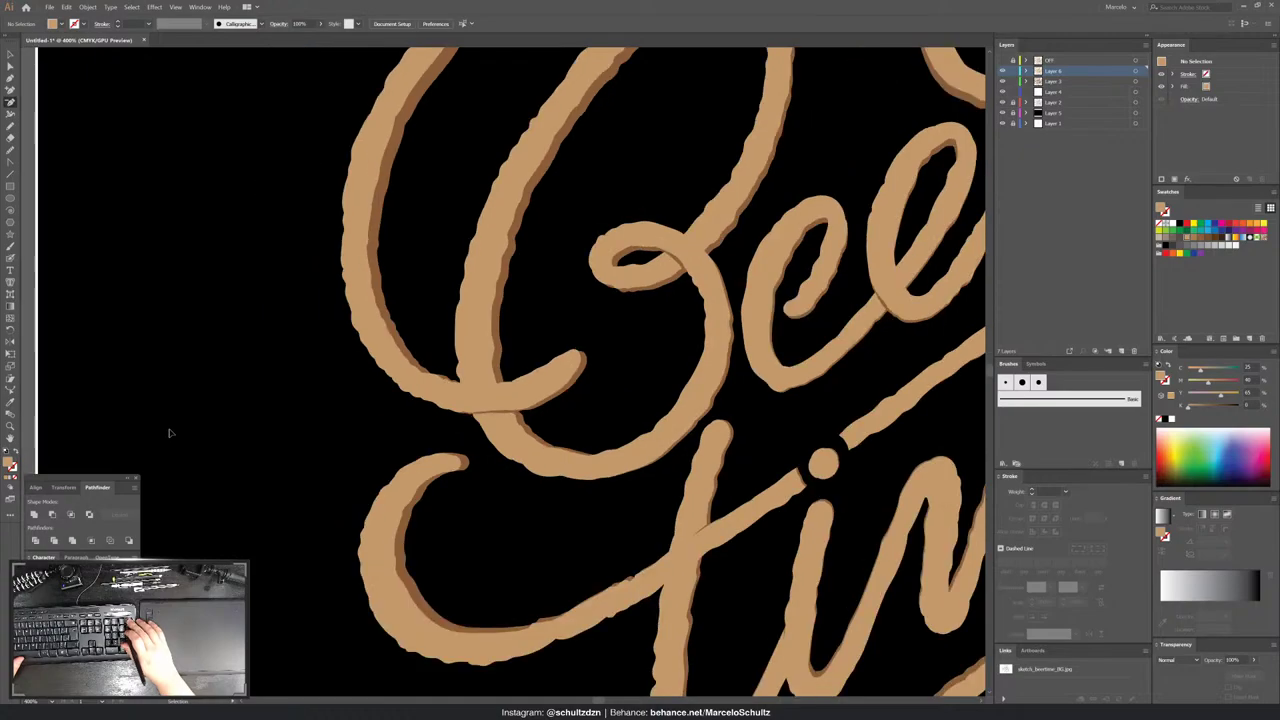
{"action": "key", "text": "ctrl+plus"}
{"action": "left_click_drag", "start_coordinate": [617, 306], "coordinate": [471, 336]}
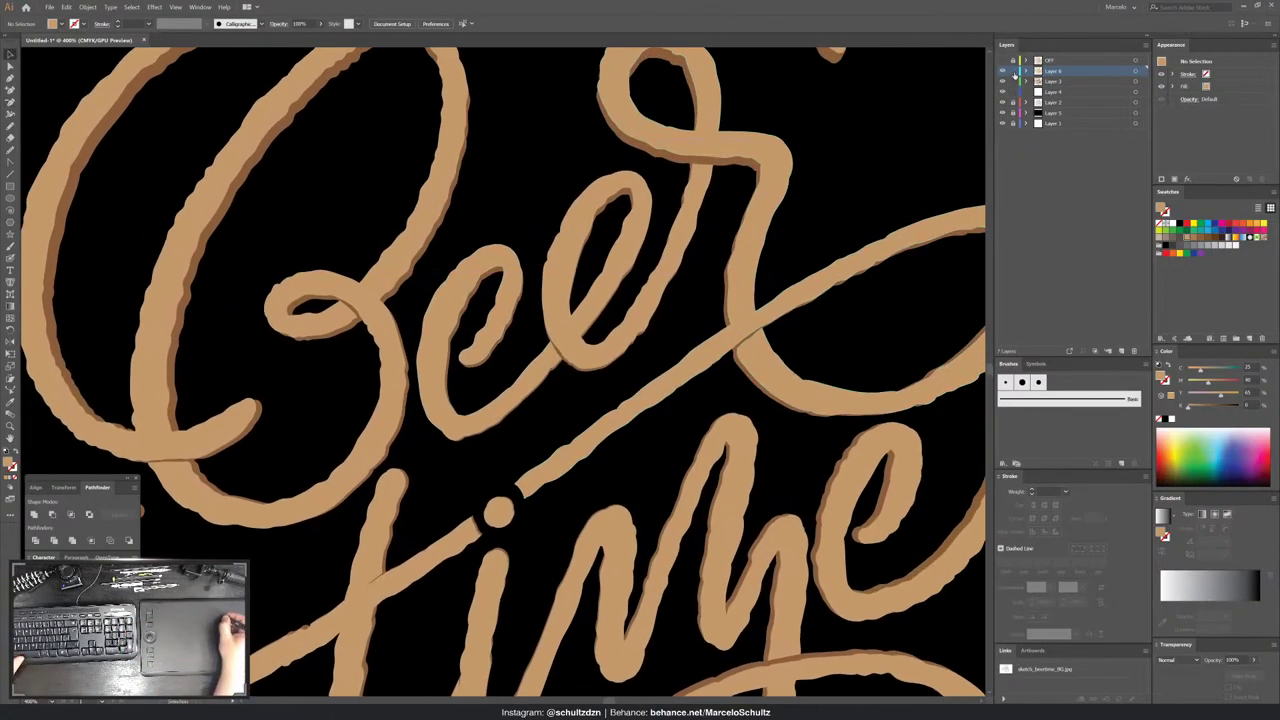
{"action": "key", "text": "ctrl+a"}
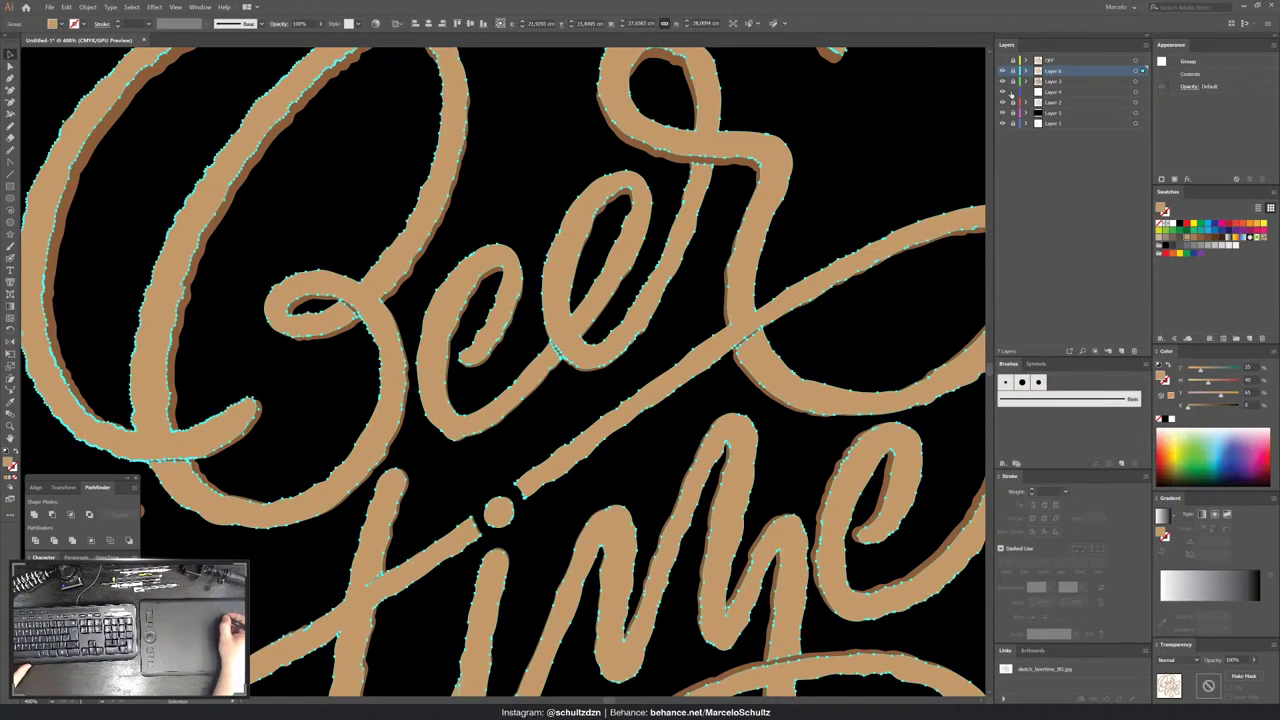
{"action": "key", "text": "ctrl+shift+a"}
- Paste a copy of the lettering in front on a new magenta-coloured layer
{"action": "left_click", "coordinate": [1117, 350]}
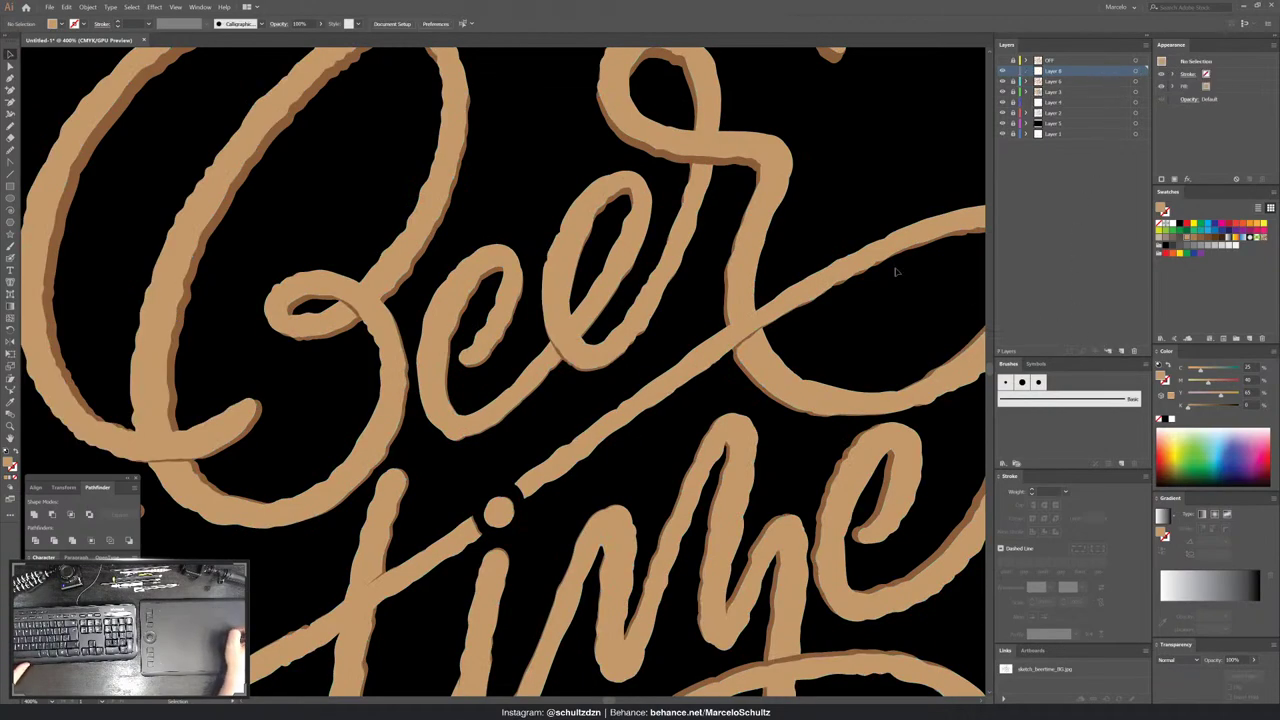
{"action": "key", "text": "ctrl+f"}
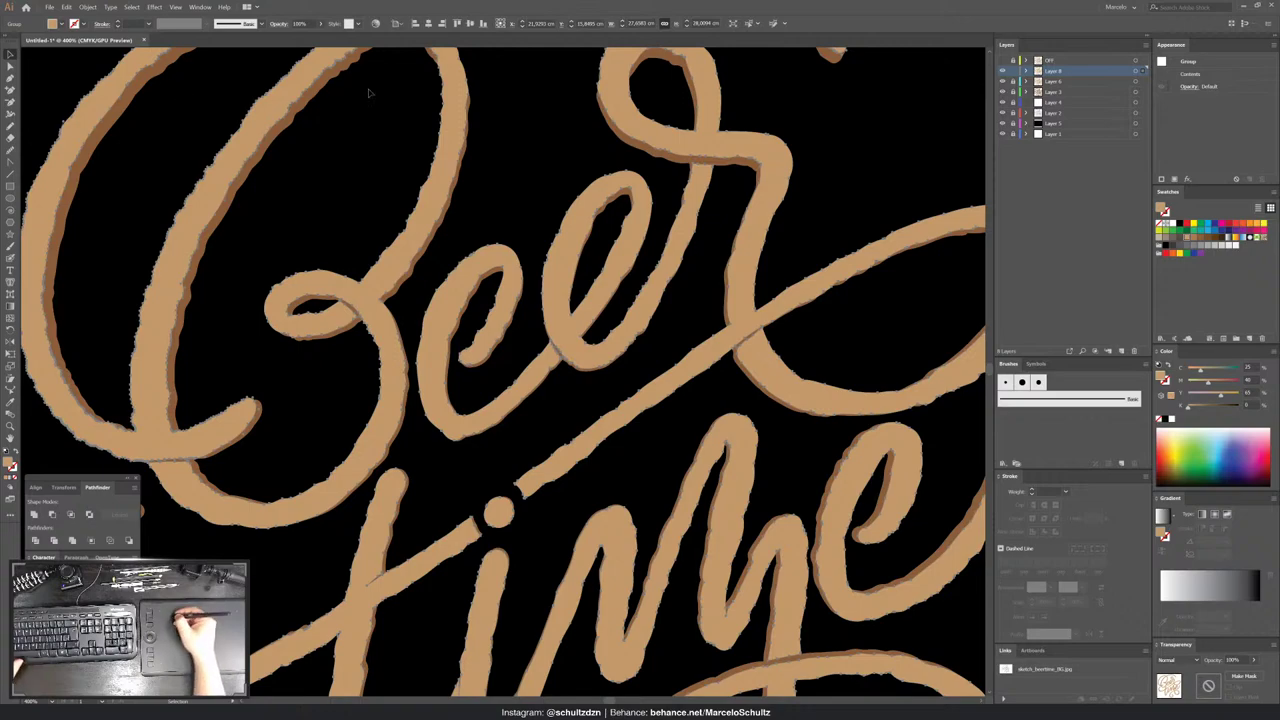
{"action": "double_click", "coordinate": [1087, 72]}
{"action": "left_click", "coordinate": [324, 311]}
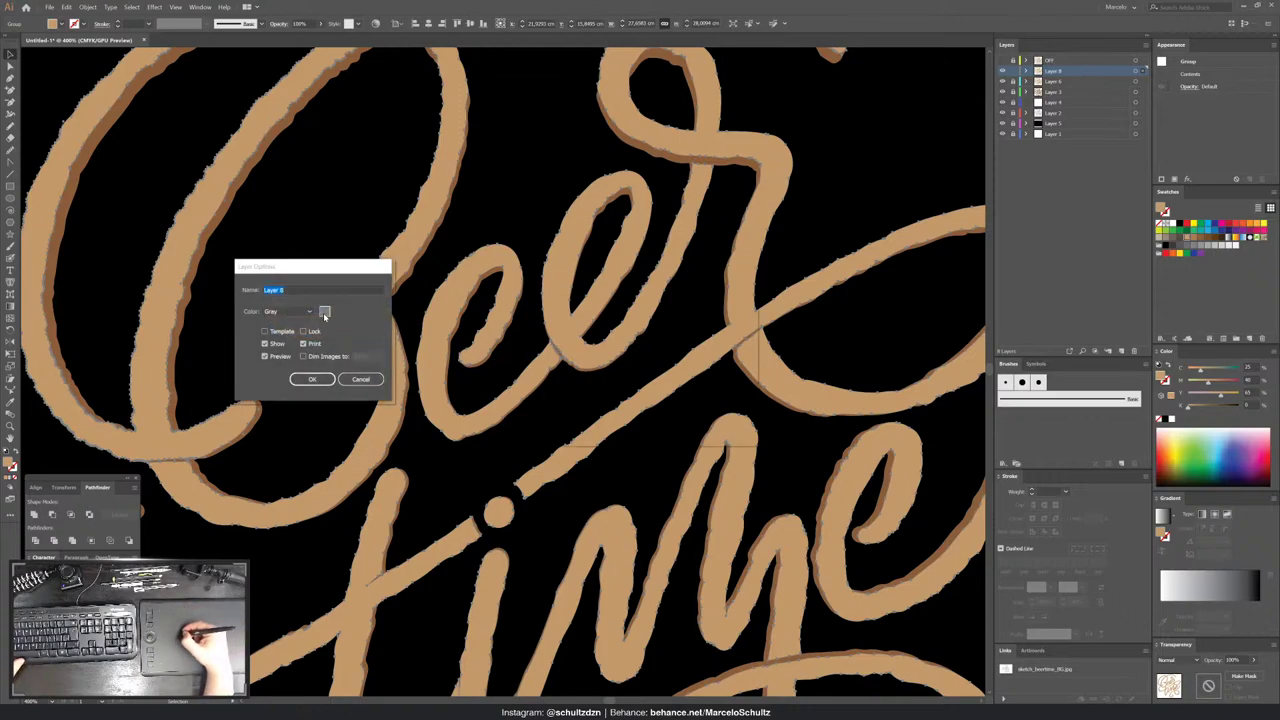
{"action": "left_click", "coordinate": [624, 327]}
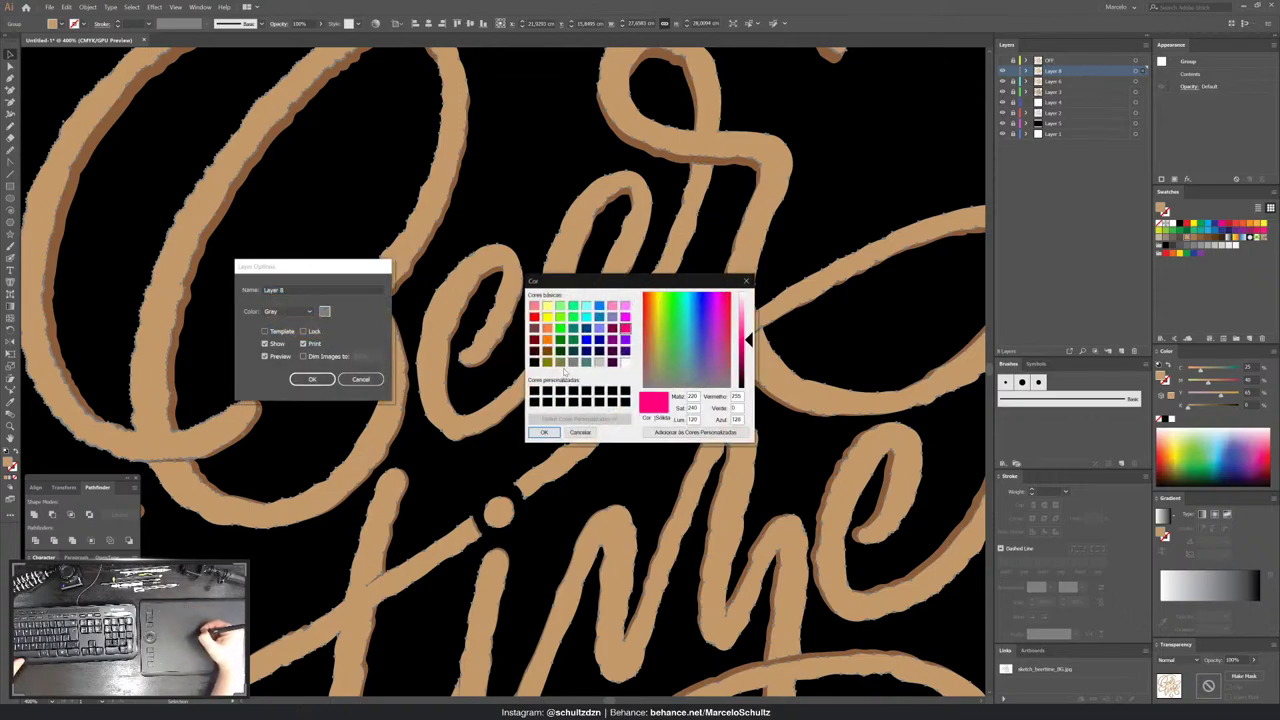
{"action": "left_click", "coordinate": [544, 432]}
{"action": "left_click", "coordinate": [312, 379]}
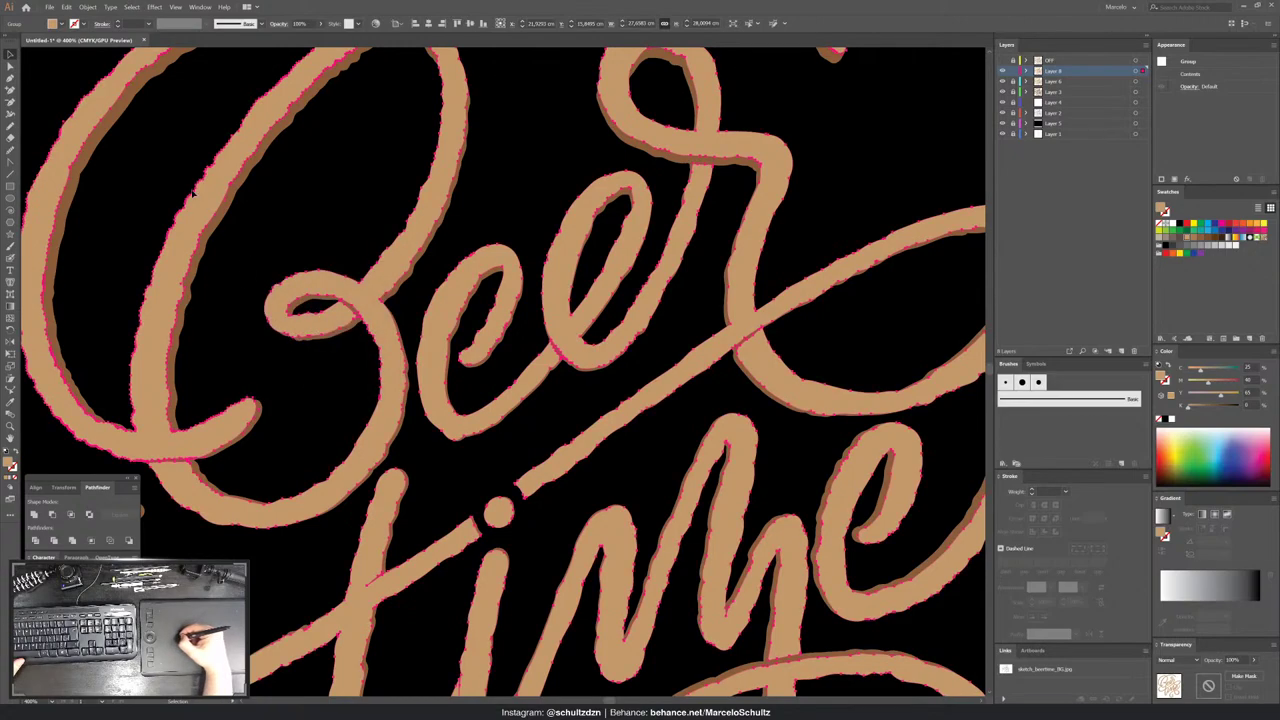
- Apply Offset Path to the copy at -0,07 cm, after previewing -0,01 and -0,1
{"action": "left_click", "coordinate": [99, 9]}
{"action": "mouse_move", "coordinate": [96, 215]}
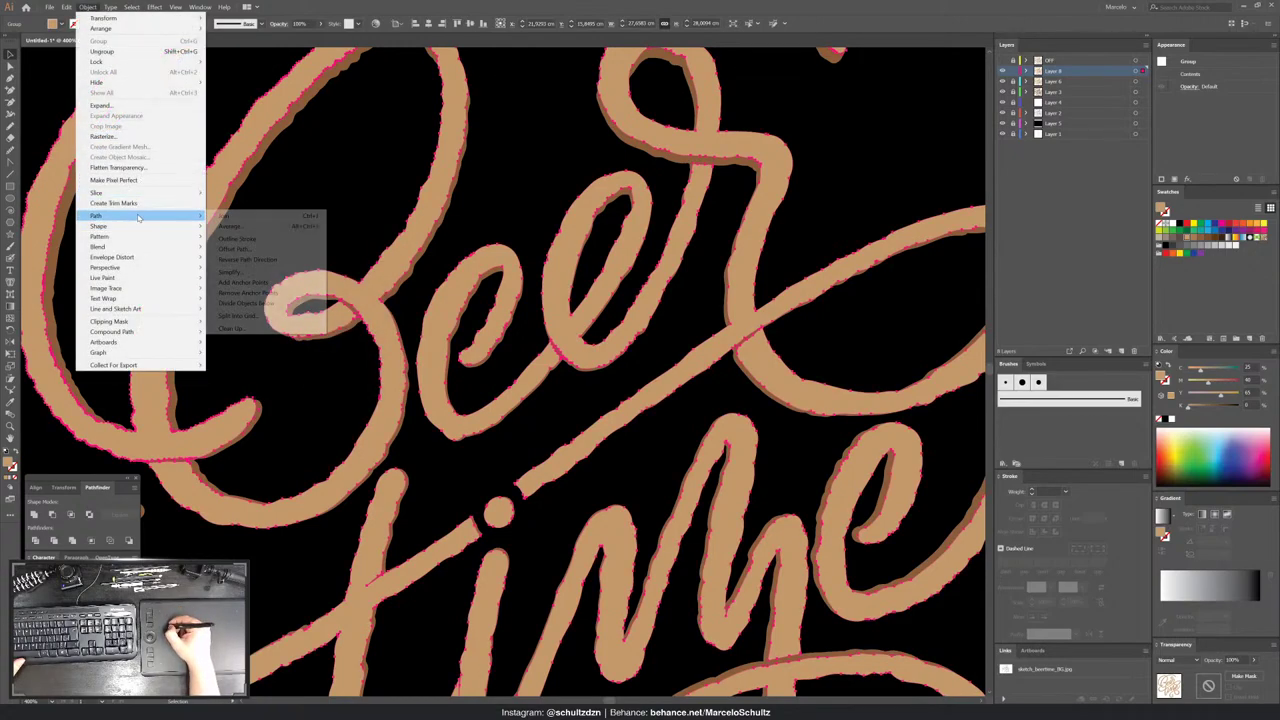
{"action": "left_click", "coordinate": [238, 249]}
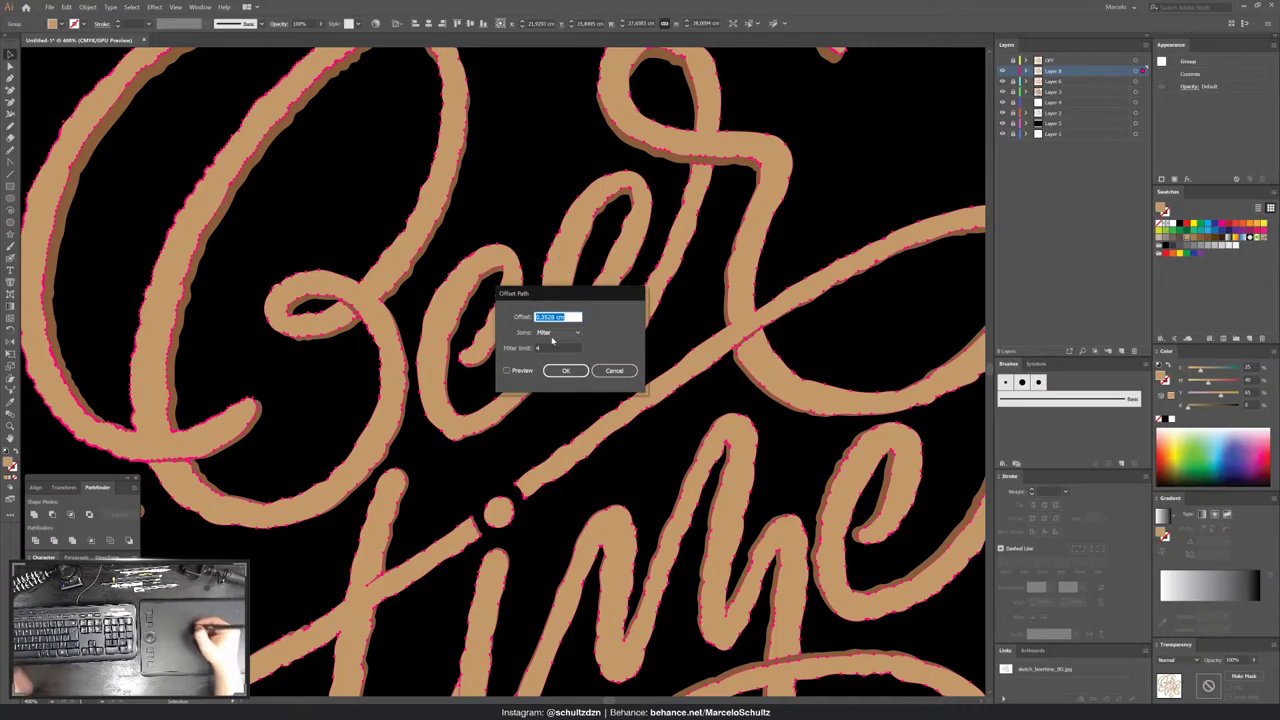
{"action": "left_click", "coordinate": [507, 370]}
{"action": "left_click", "coordinate": [539, 318]}
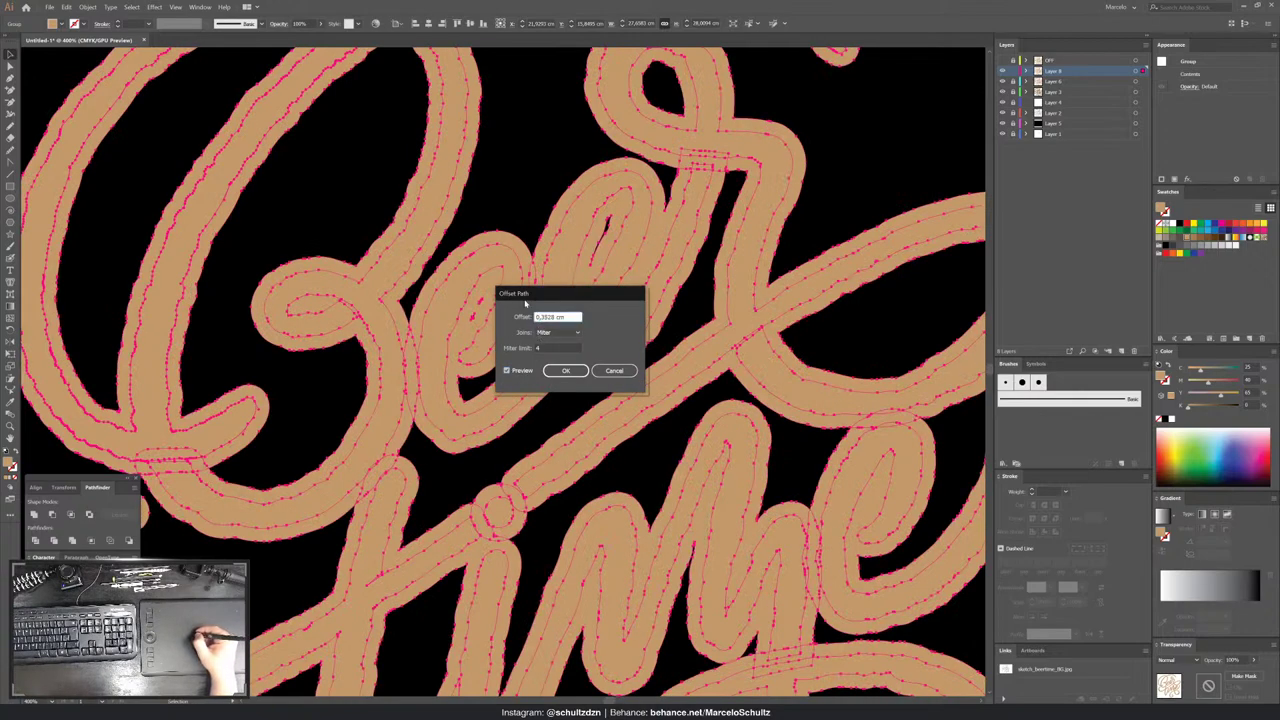
{"action": "type", "text": "-"}
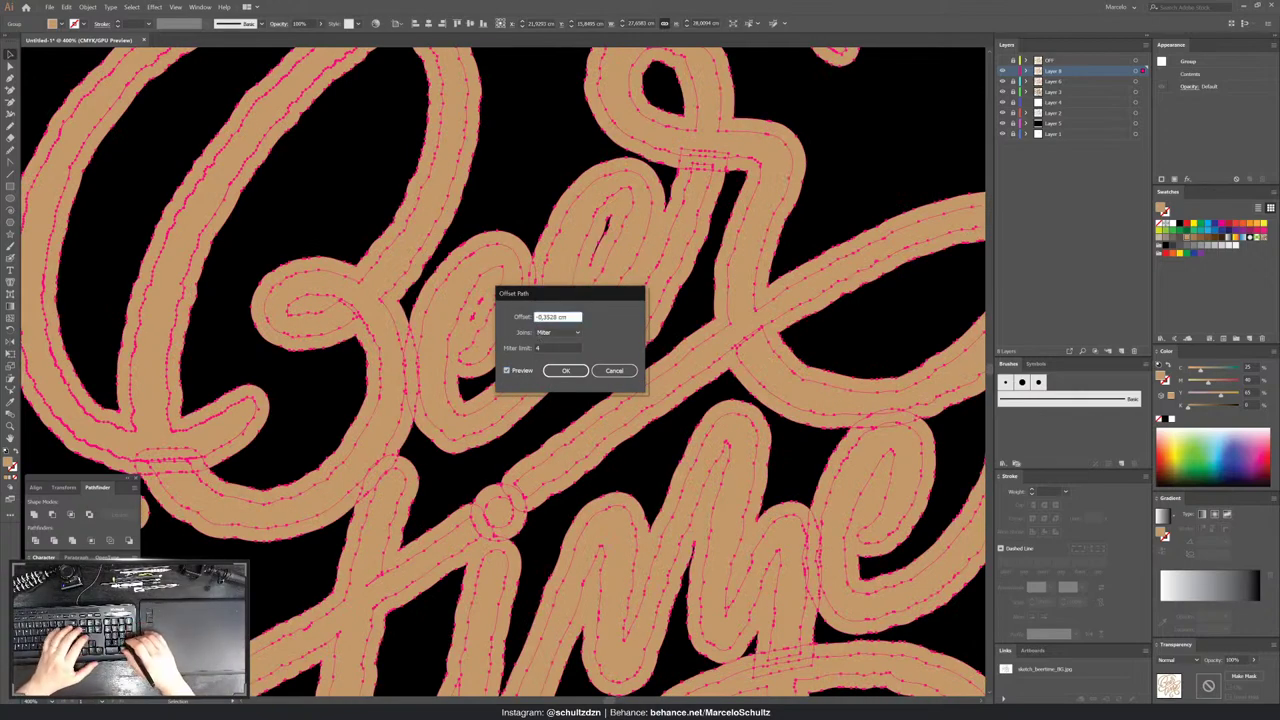
{"action": "type", "text": "-0,01"}
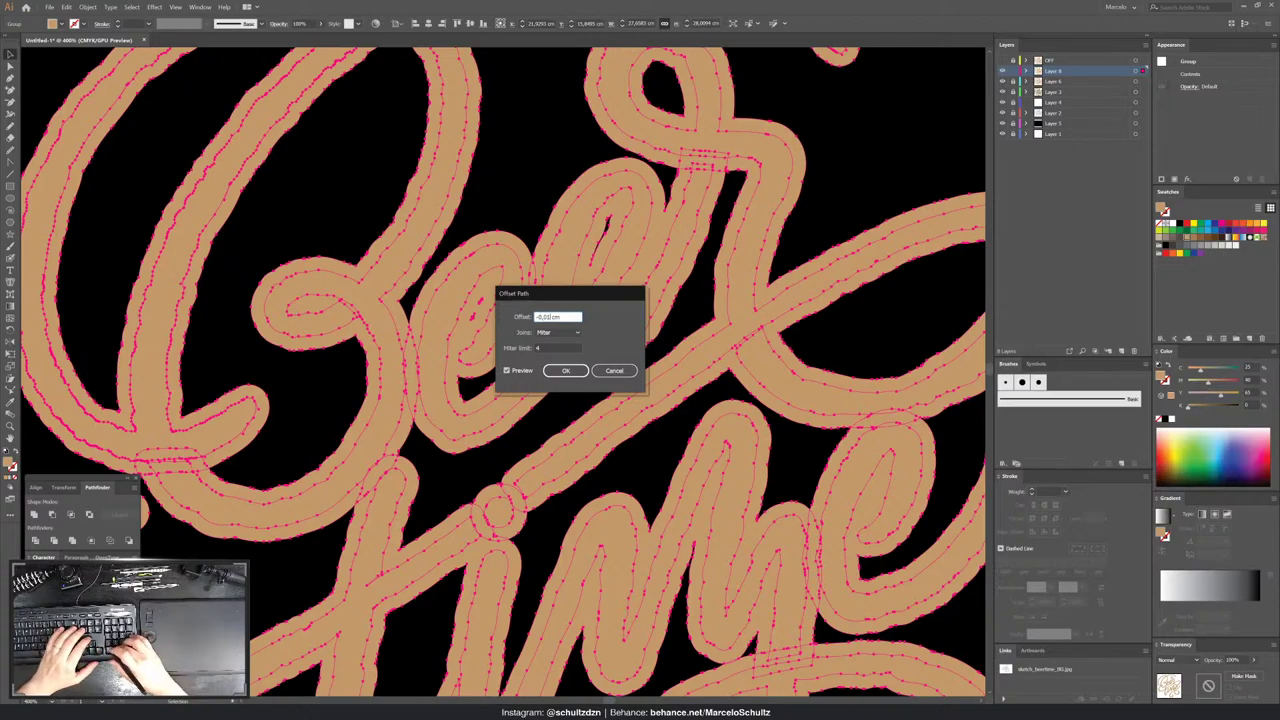
{"action": "key", "text": "Tab"}
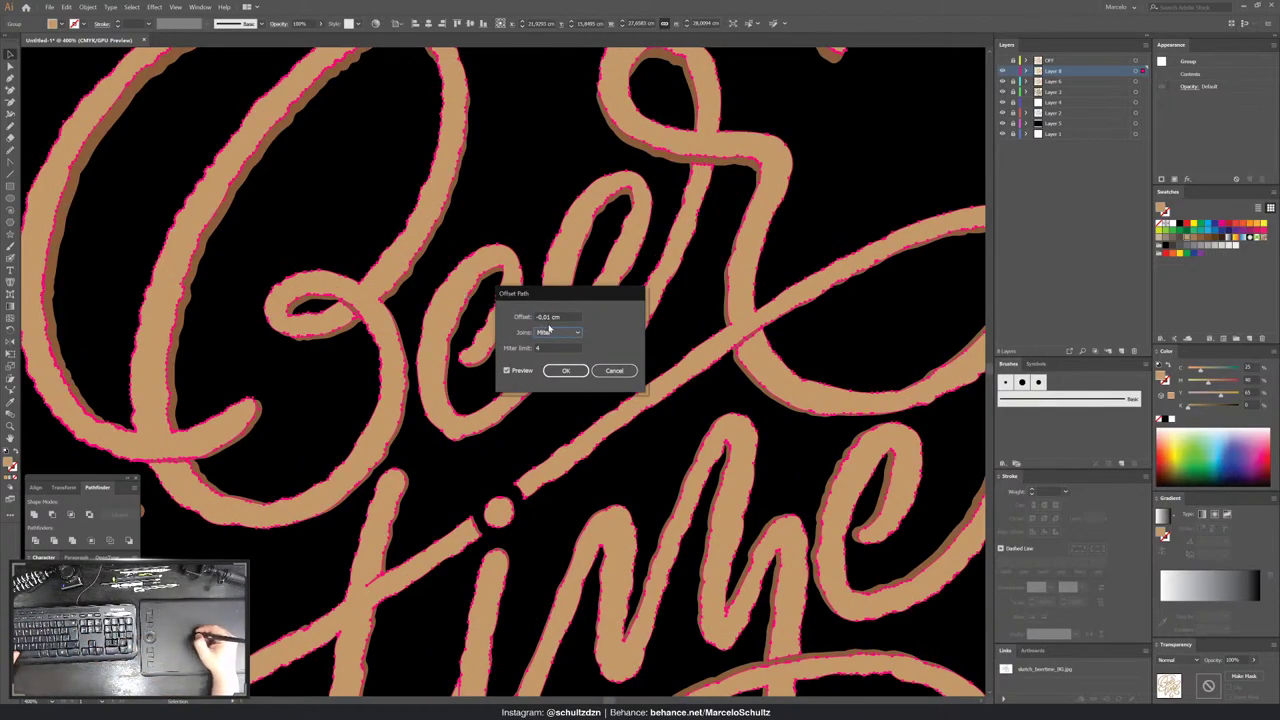
{"action": "left_click", "coordinate": [541, 316]}
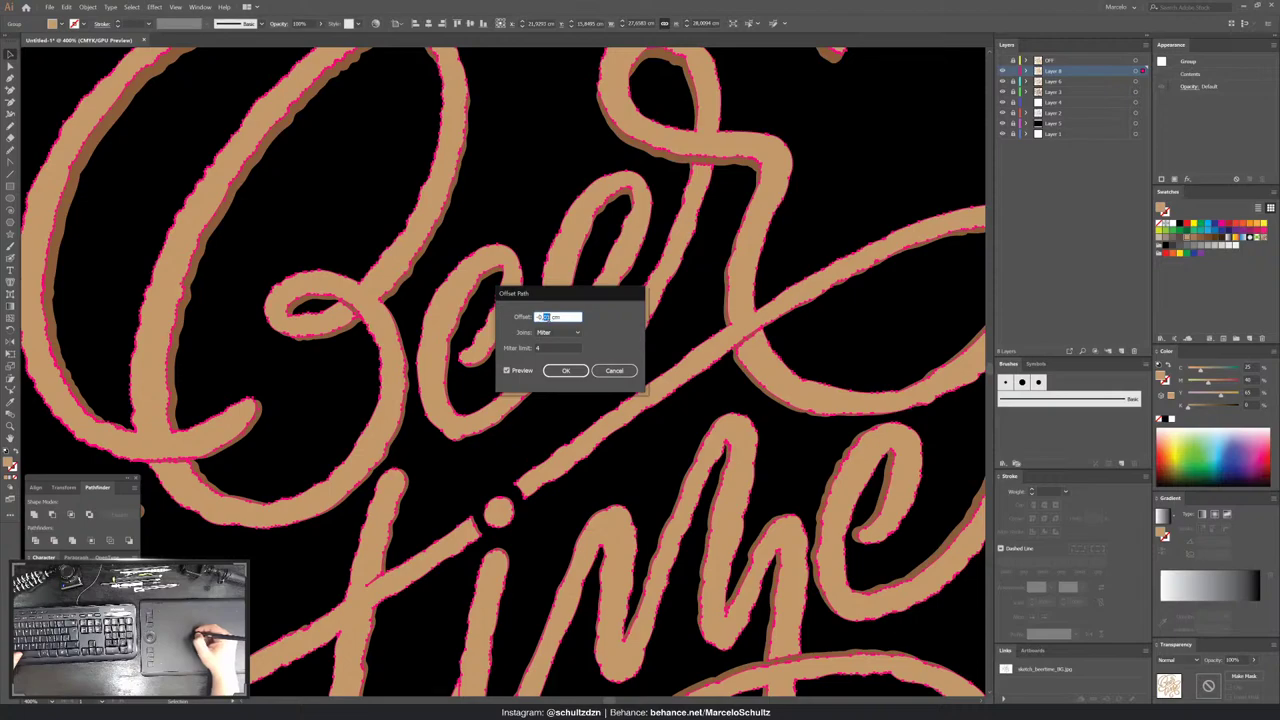
{"action": "type", "text": "-0,1"}
{"action": "key", "text": "Tab"}
{"action": "left_click", "coordinate": [548, 316]}
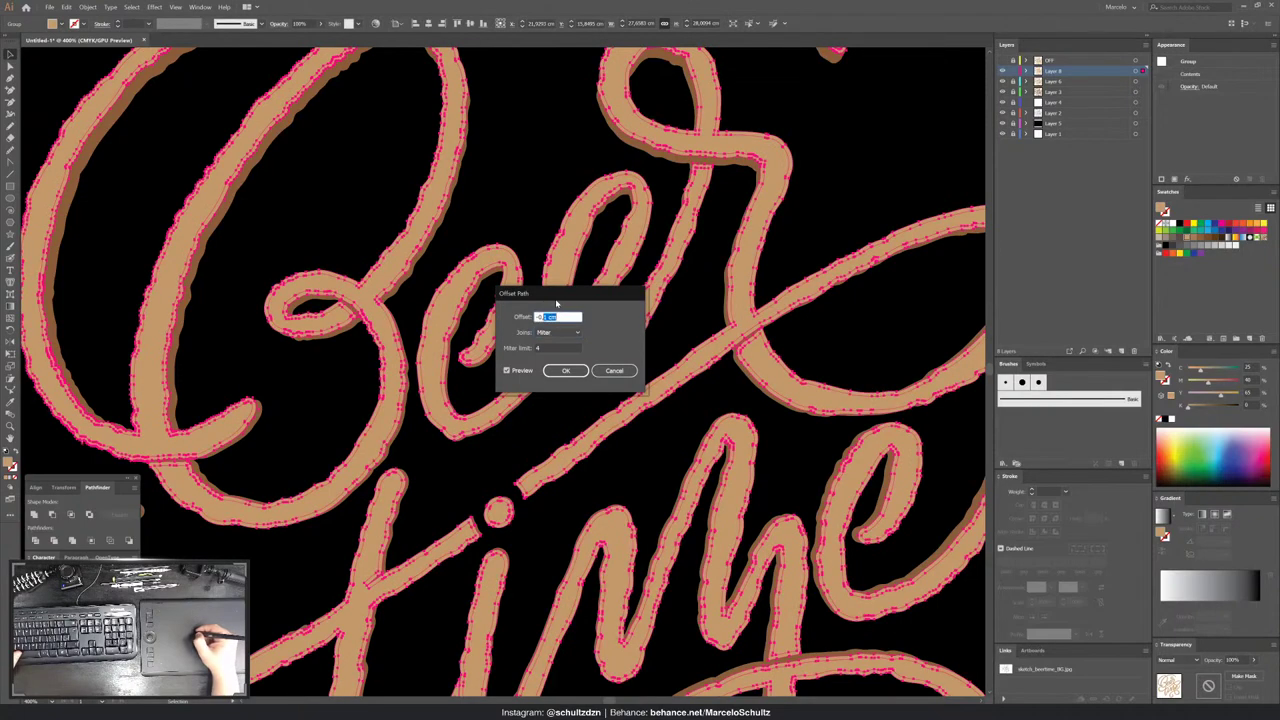
{"action": "type", "text": "-0,07"}
{"action": "key", "text": "Tab"}
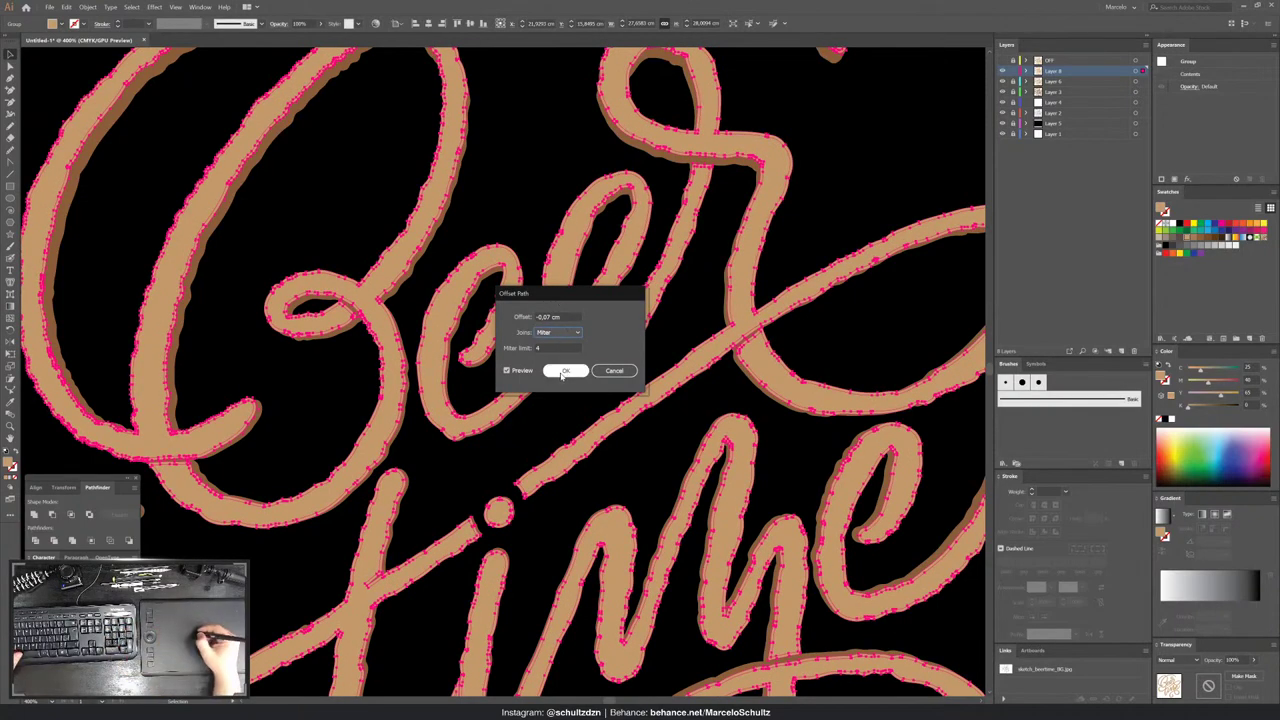
{"action": "left_click", "coordinate": [565, 370]}
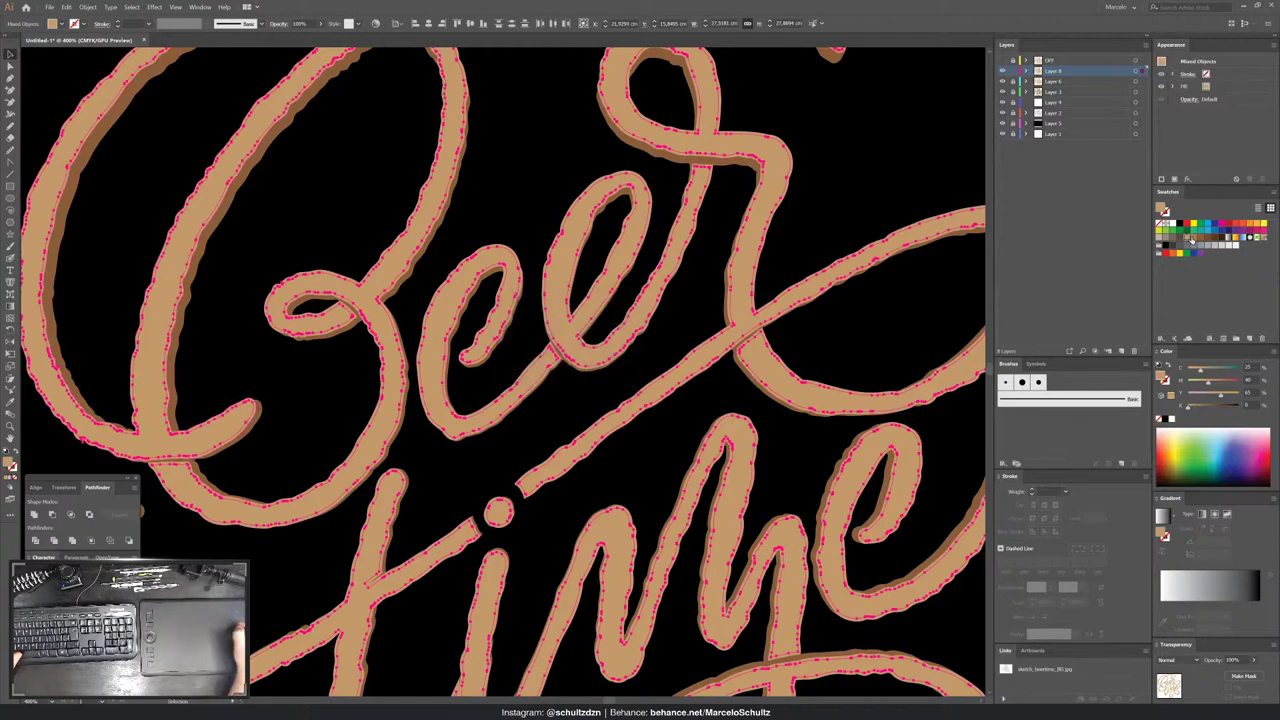
- Fill the inset paths with a darker brown and zoom out to review the lettering
{"action": "left_click", "coordinate": [1191, 239]}
{"action": "left_click", "coordinate": [851, 197]}
{"action": "key", "text": "ctrl+minus"}
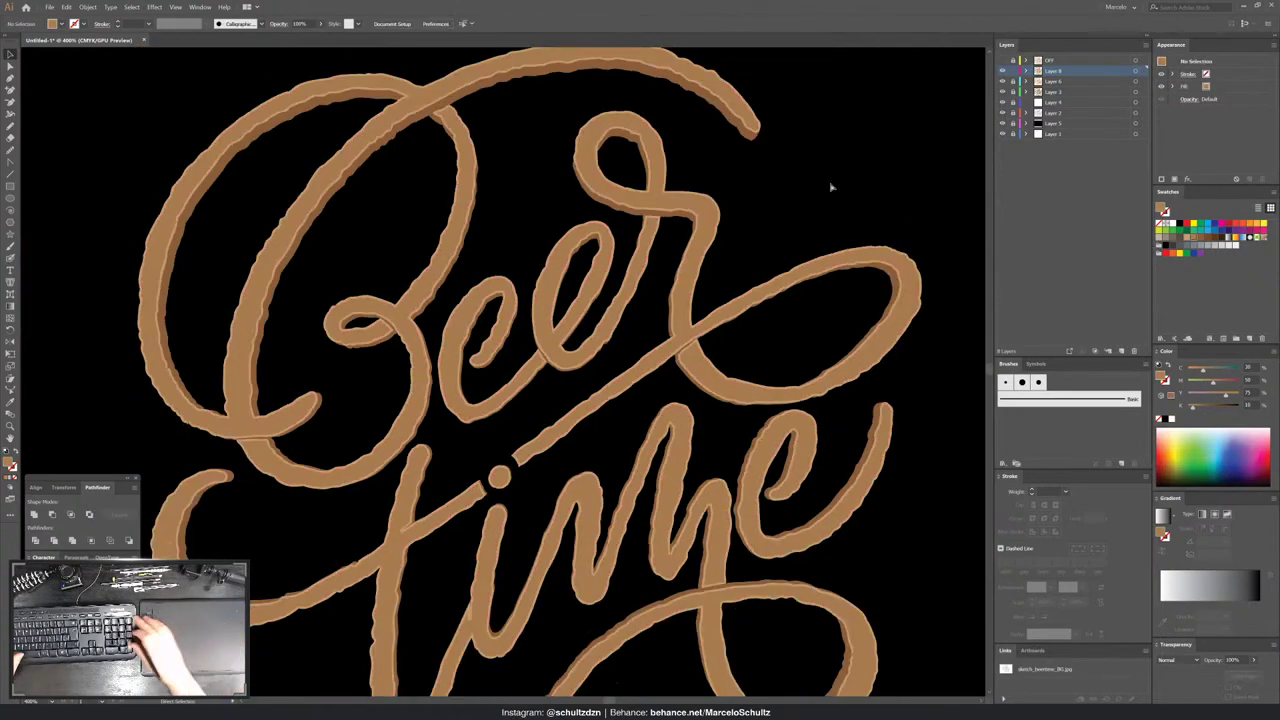
{"action": "key", "text": "ctrl+minus"}
{"action": "key", "text": "ctrl+plus"}
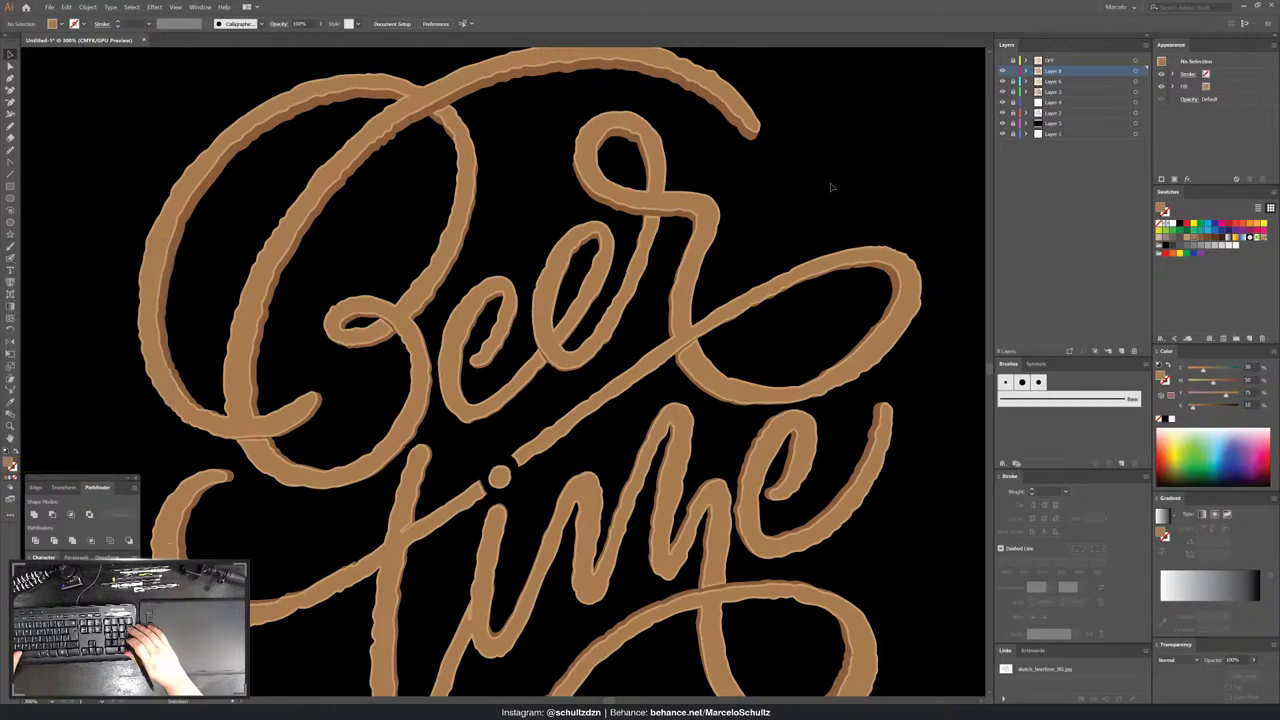
{"action": "scroll", "coordinate": [720, 149], "scroll_direction": "down", "scroll_amount": 3}
{"action": "scroll", "coordinate": [748, 290], "scroll_direction": "down", "scroll_amount": 3}
- Zoom into the crossing and drag the inset path's edge anchors to reshape it near the junction
{"action": "key", "text": "z"}
{"action": "left_click", "coordinate": [795, 326]}
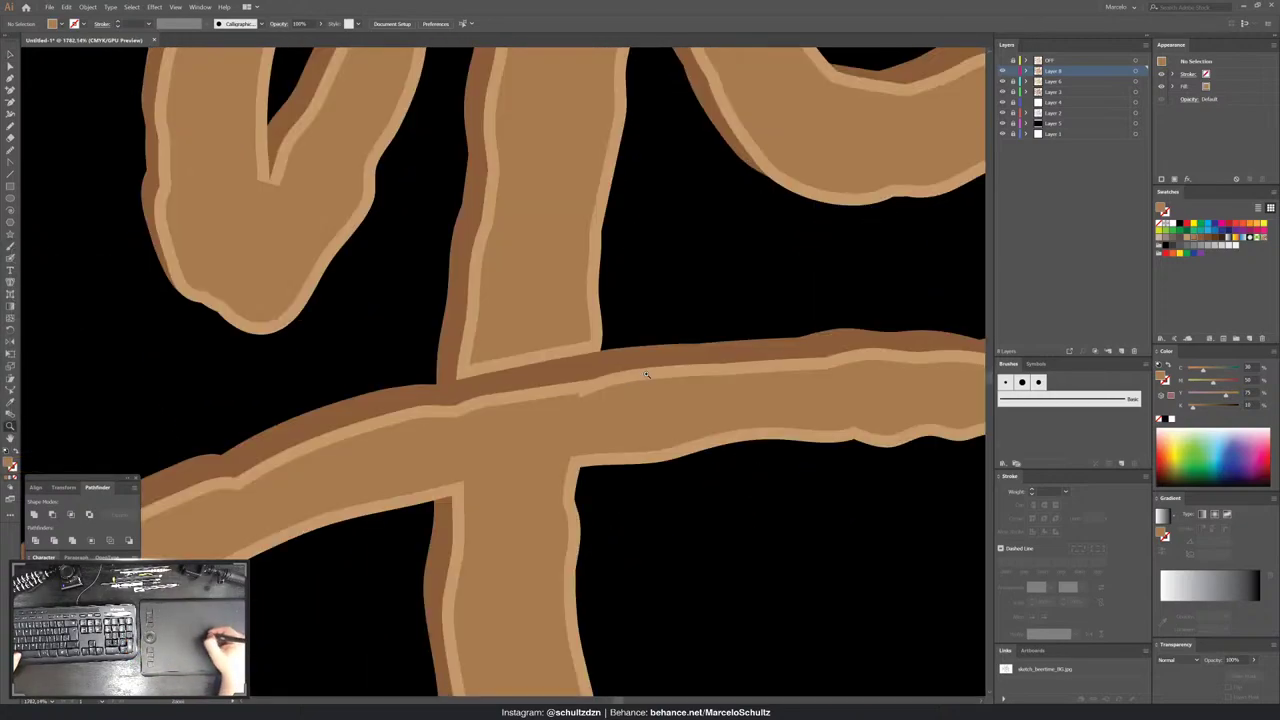
{"action": "key", "text": "p"}
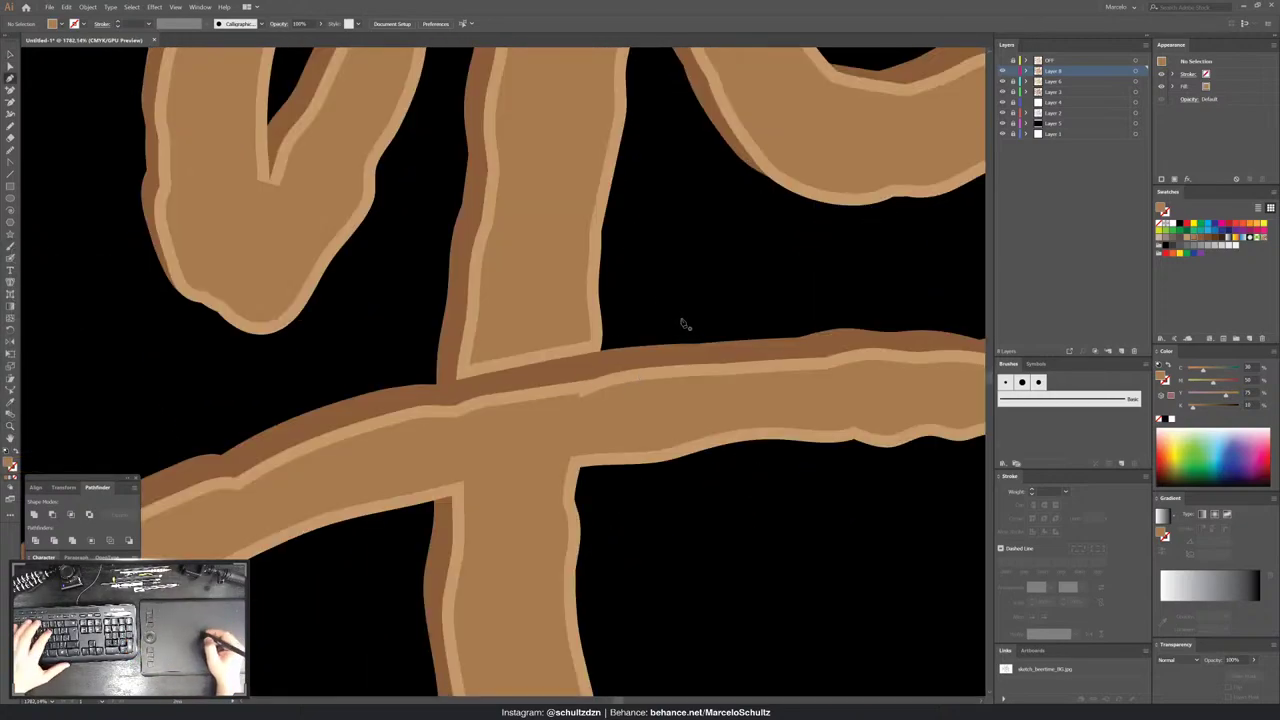
{"action": "left_click", "coordinate": [600, 386], "text": "ctrl"}
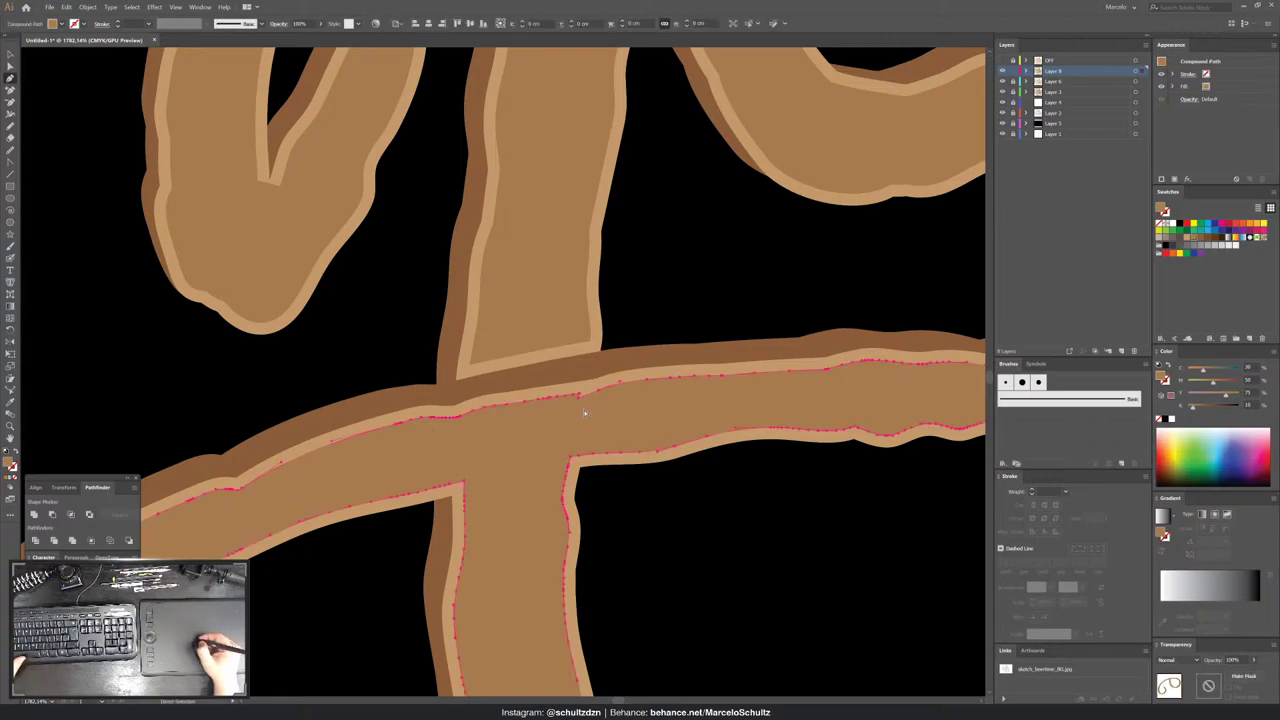
{"action": "left_click", "coordinate": [491, 497], "text": "ctrl"}
{"action": "left_click", "coordinate": [568, 470]}
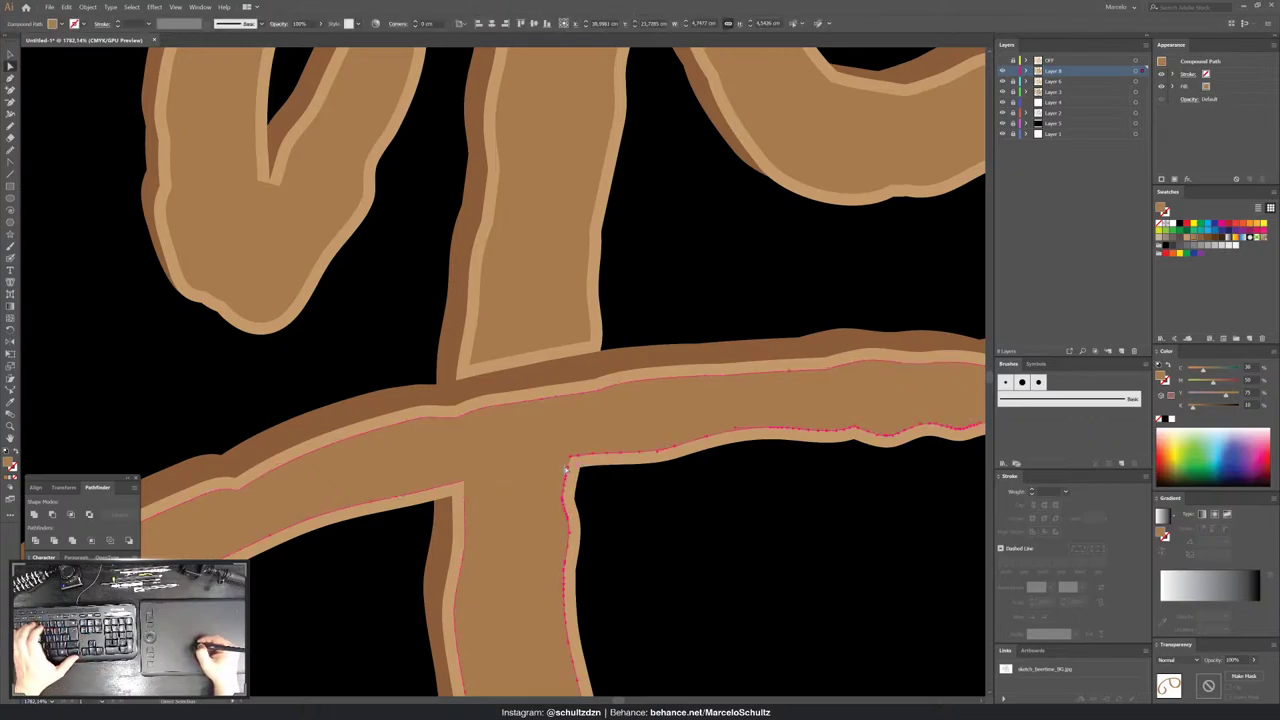
{"action": "left_click", "coordinate": [538, 480]}
{"action": "left_click", "coordinate": [464, 484]}
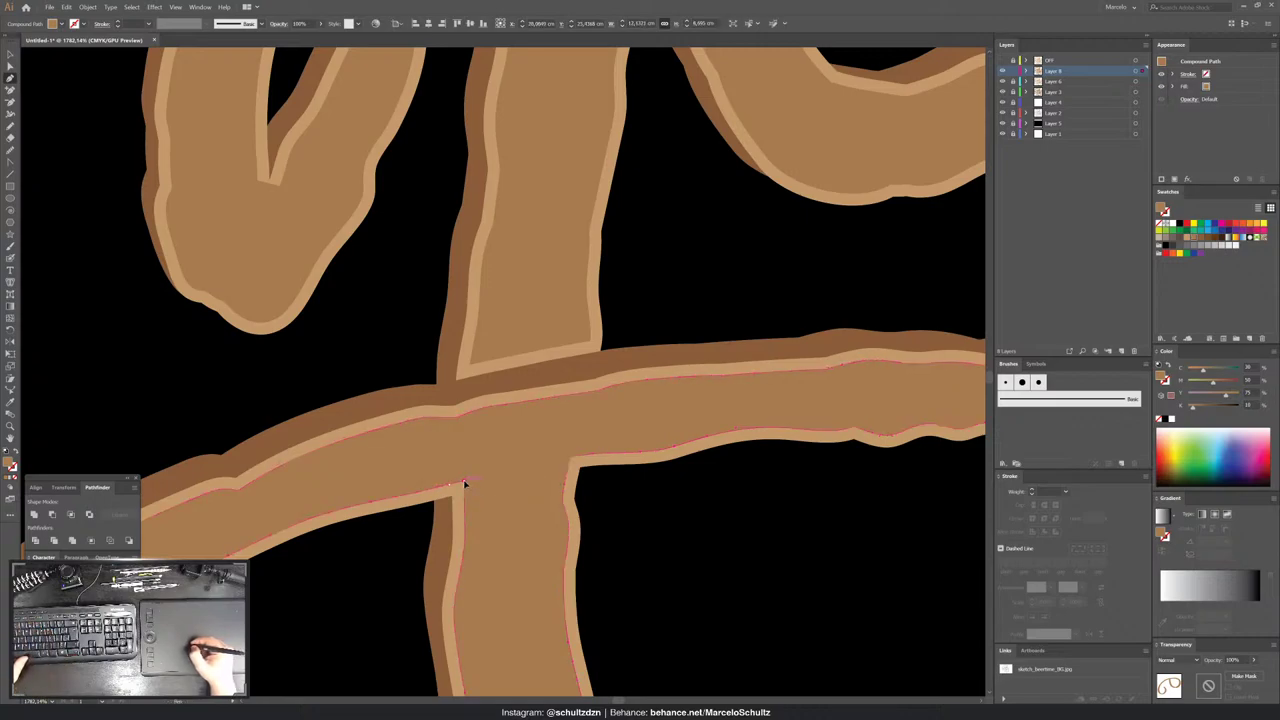
{"action": "mouse_move", "coordinate": [535, 470]}
{"action": "left_mouse_down"}
{"action": "mouse_move", "coordinate": [572, 466]}
{"action": "mouse_move", "coordinate": [549, 476]}
{"action": "left_mouse_up"}
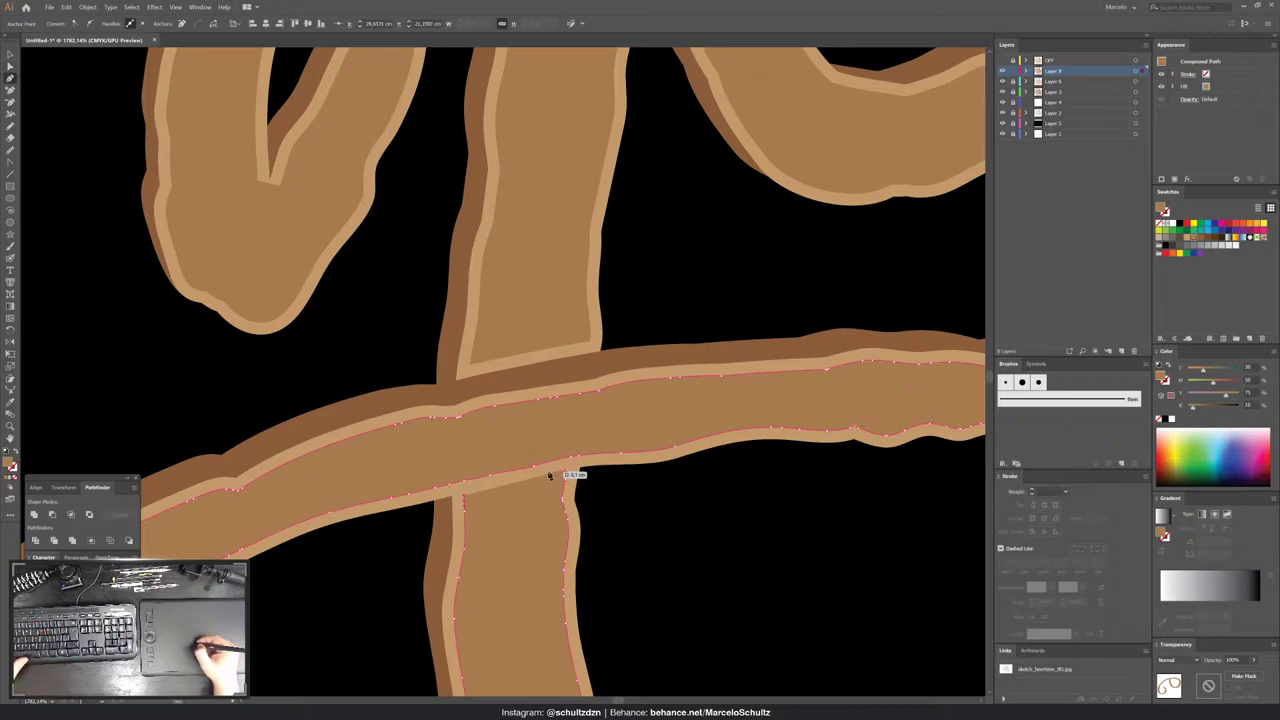
{"action": "left_click_drag", "start_coordinate": [478, 493], "coordinate": [487, 494]}
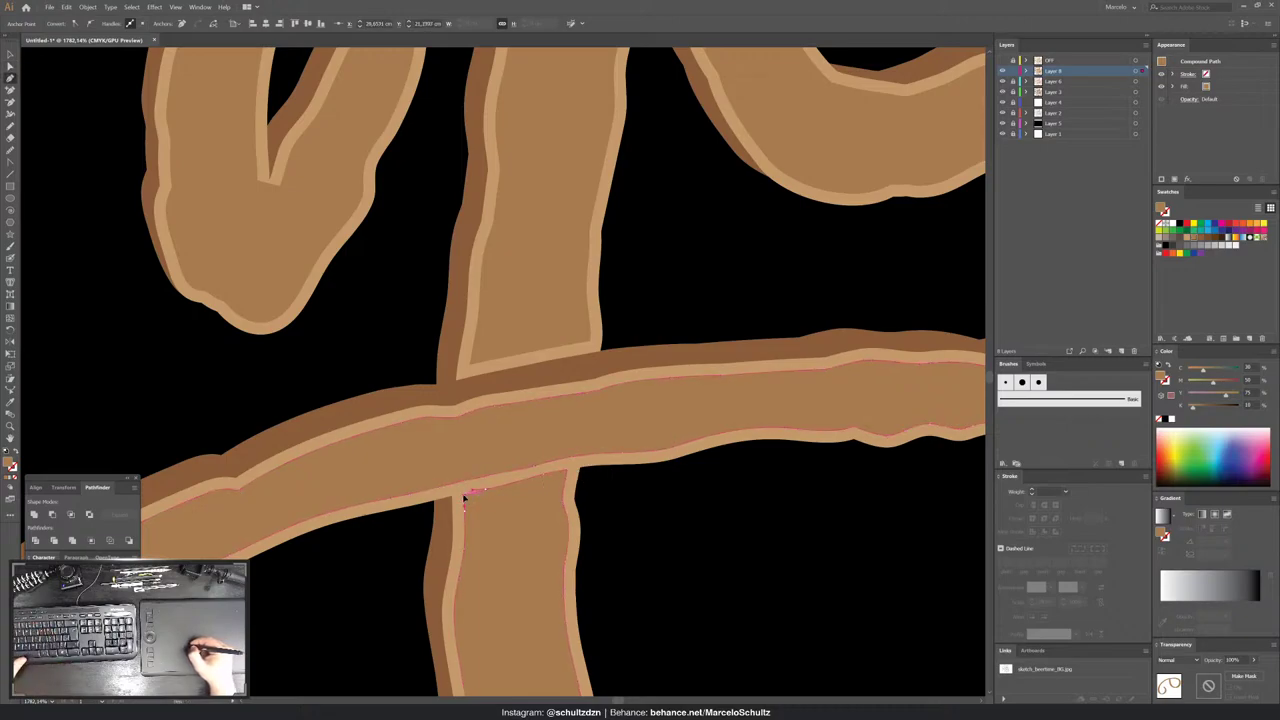
{"action": "left_click", "coordinate": [622, 488]}
- Drag the junction anchor so the vertical stroke's inset bottom edge angles onto the horizontal stroke
{"action": "key", "text": "v"}
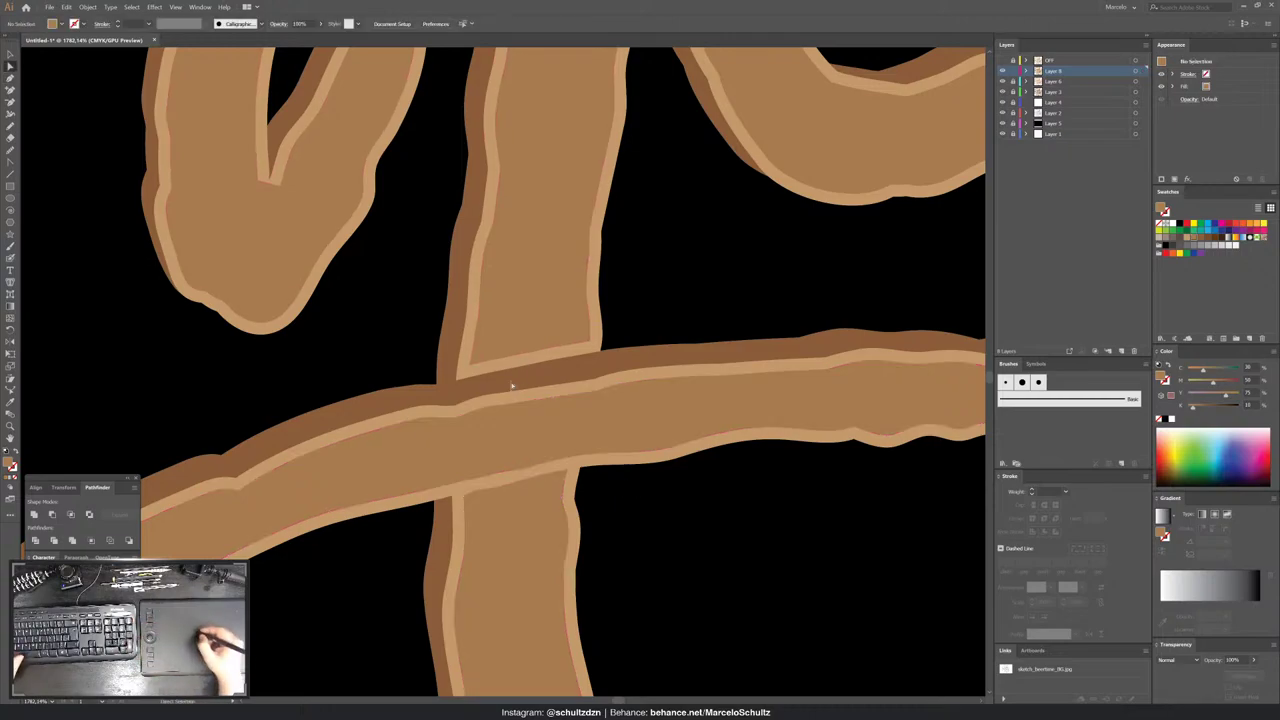
{"action": "left_click_drag", "start_coordinate": [471, 371], "coordinate": [469, 377]}
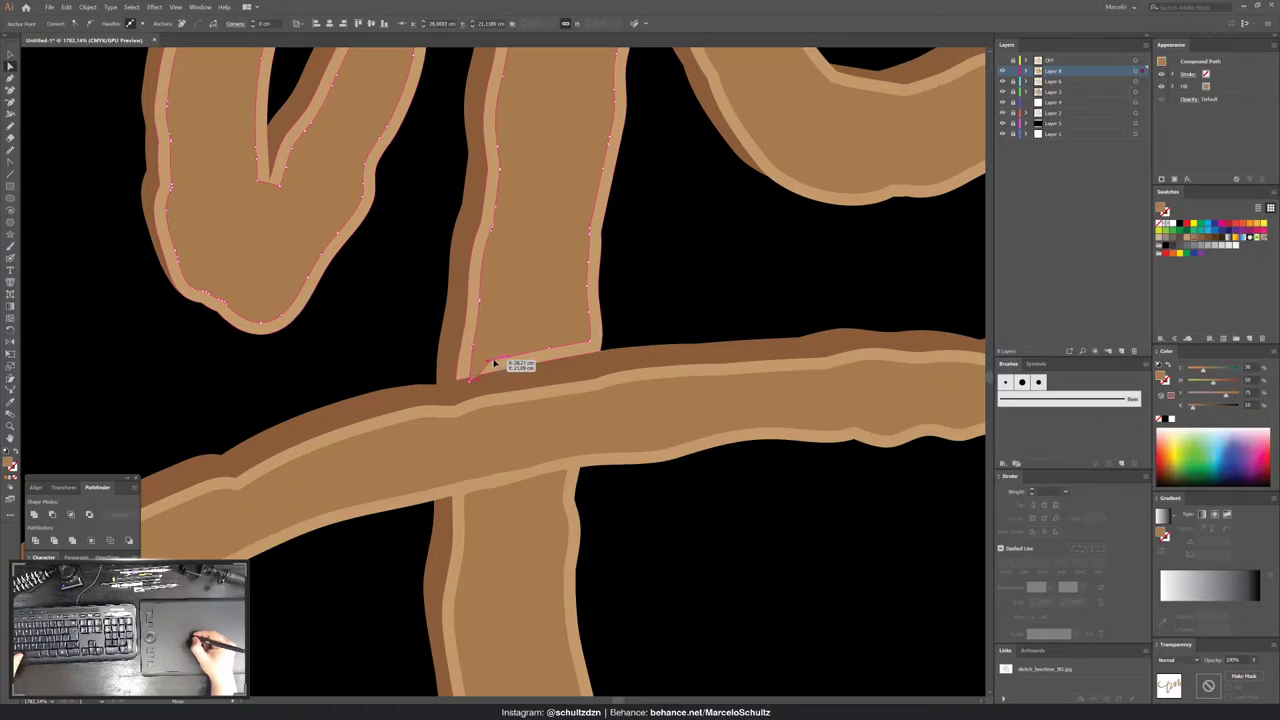
{"action": "left_click_drag", "start_coordinate": [469, 377], "coordinate": [592, 356]}
{"action": "key", "text": "v"}
{"action": "left_click", "coordinate": [600, 345]}
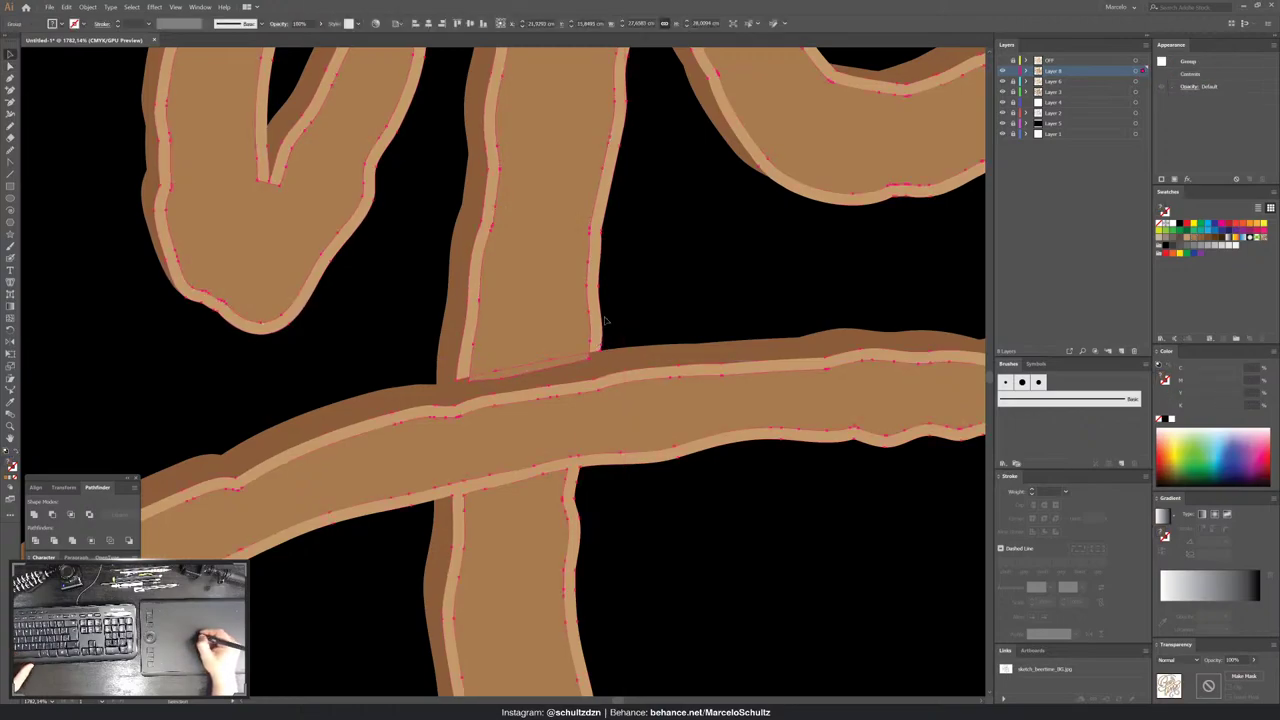
- Select the adjoining inset pieces at the crossing and merge them with Pathfinder Unite
{"action": "right_click", "coordinate": [604, 320]}
{"action": "left_click", "coordinate": [612, 388]}
{"action": "left_click", "coordinate": [604, 328]}
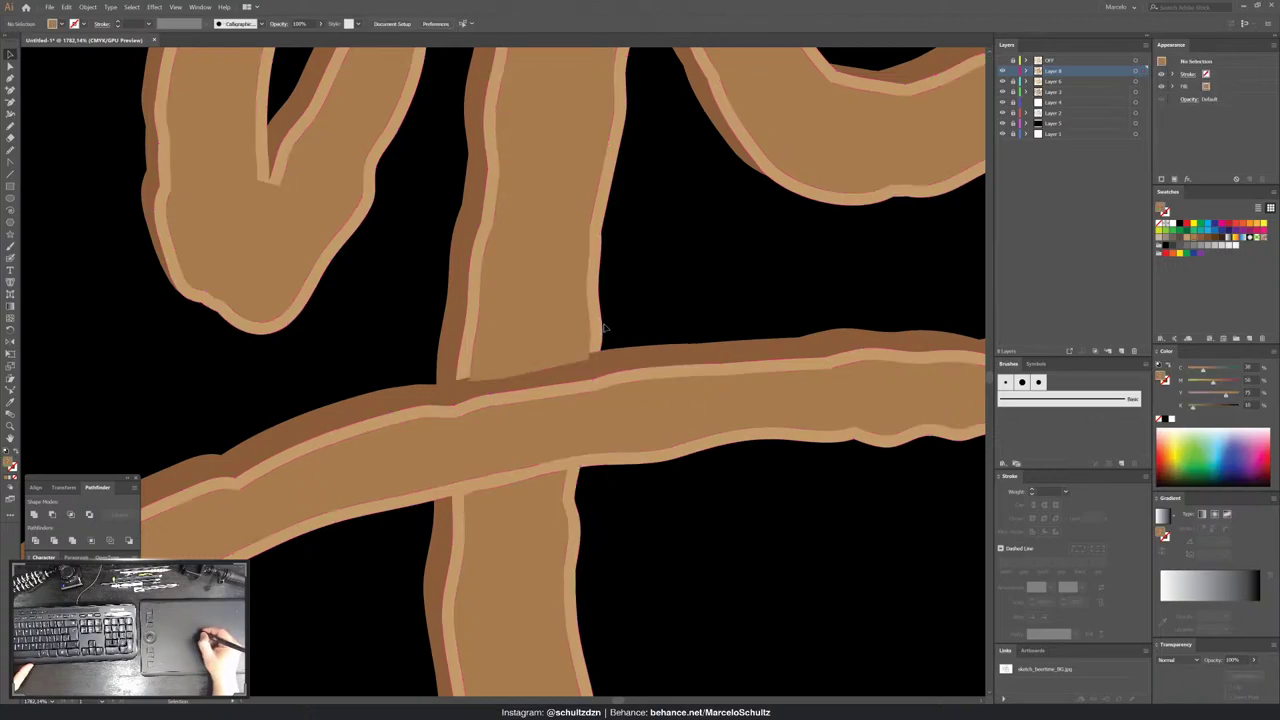
{"action": "left_click", "coordinate": [600, 342]}
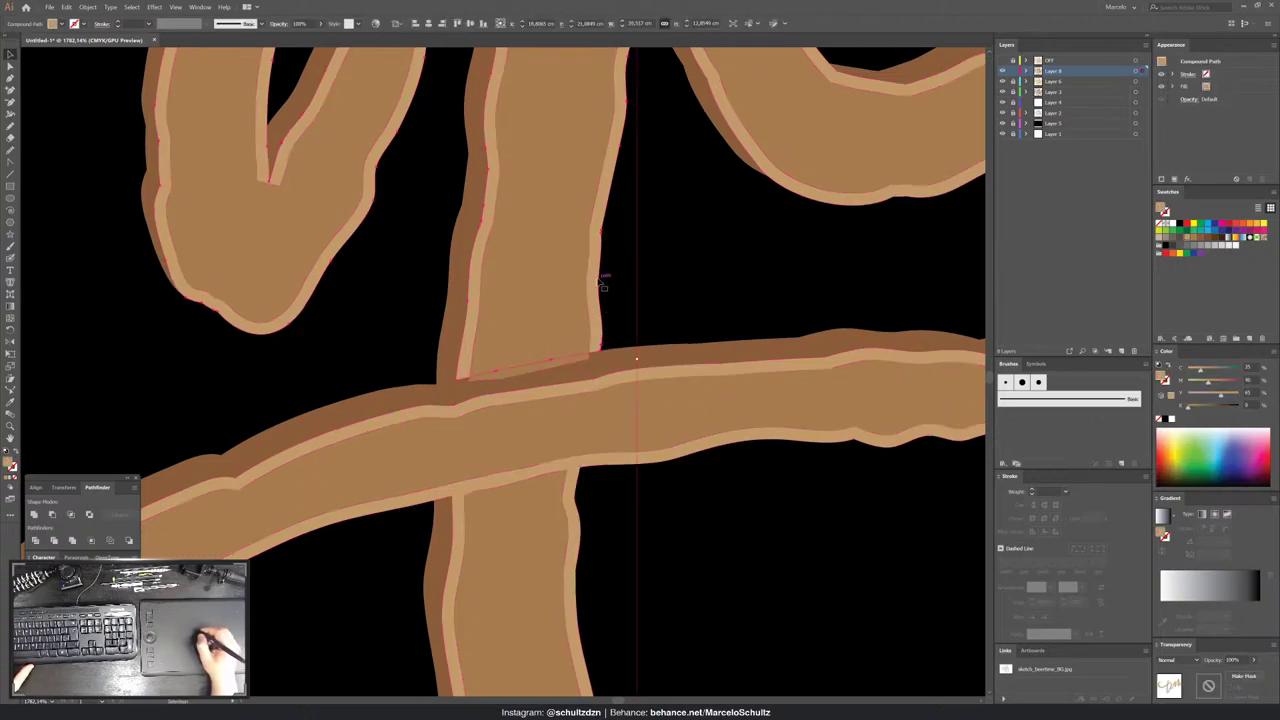
{"action": "key", "text": "a"}
{"action": "left_click", "coordinate": [588, 352]}
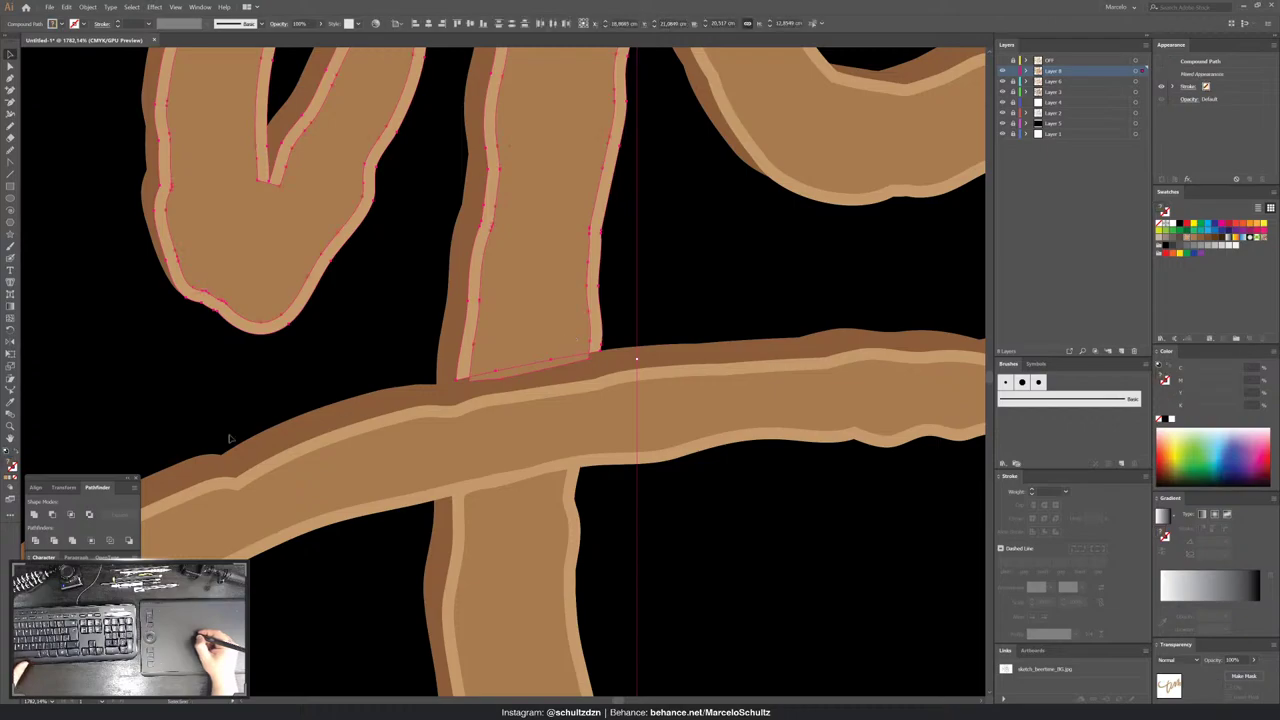
{"action": "left_click", "coordinate": [71, 514]}
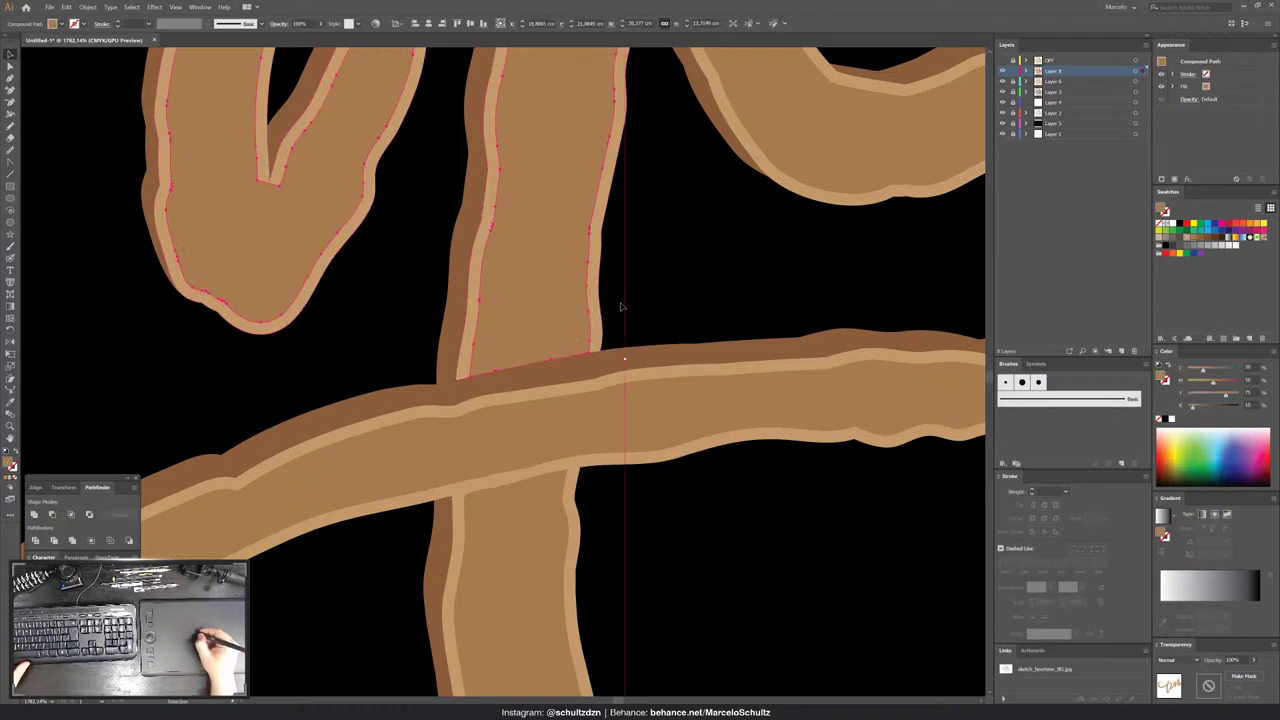
{"action": "left_click", "coordinate": [605, 322]}
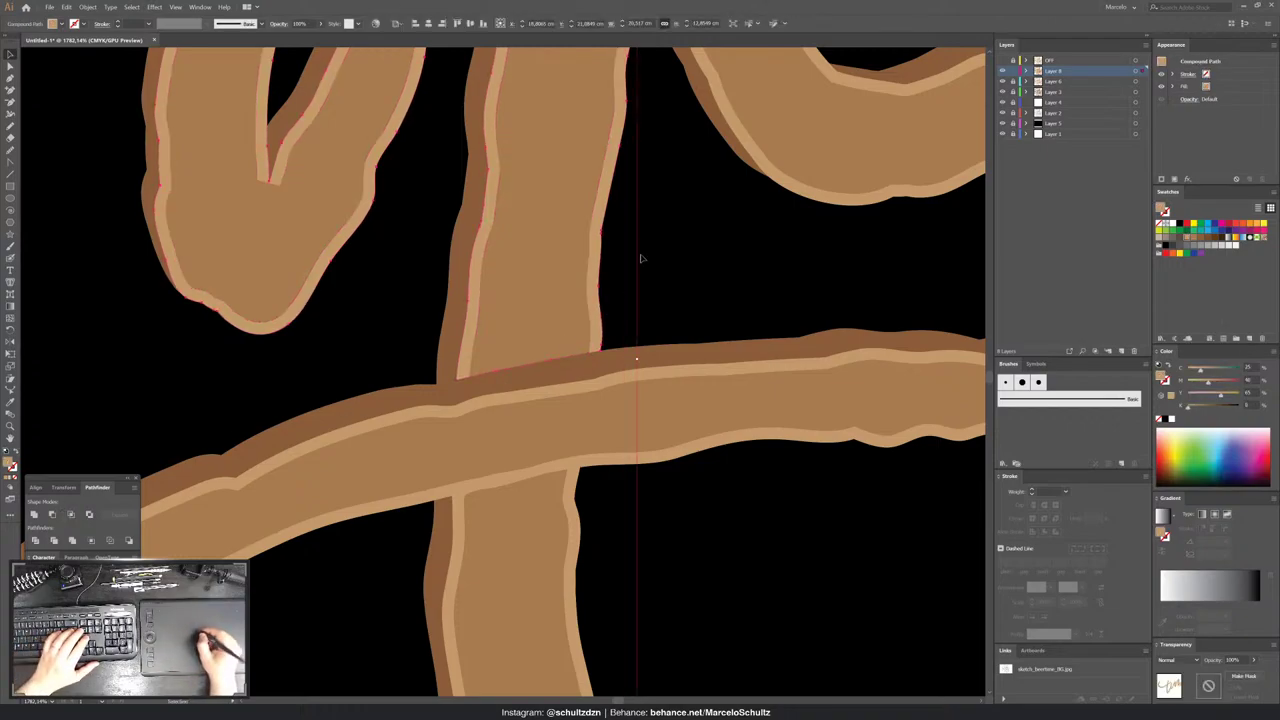
{"action": "key", "text": "ctrl+minus"}
{"action": "key", "text": "ctrl+minus"}
{"action": "key", "text": "ctrl+minus"}
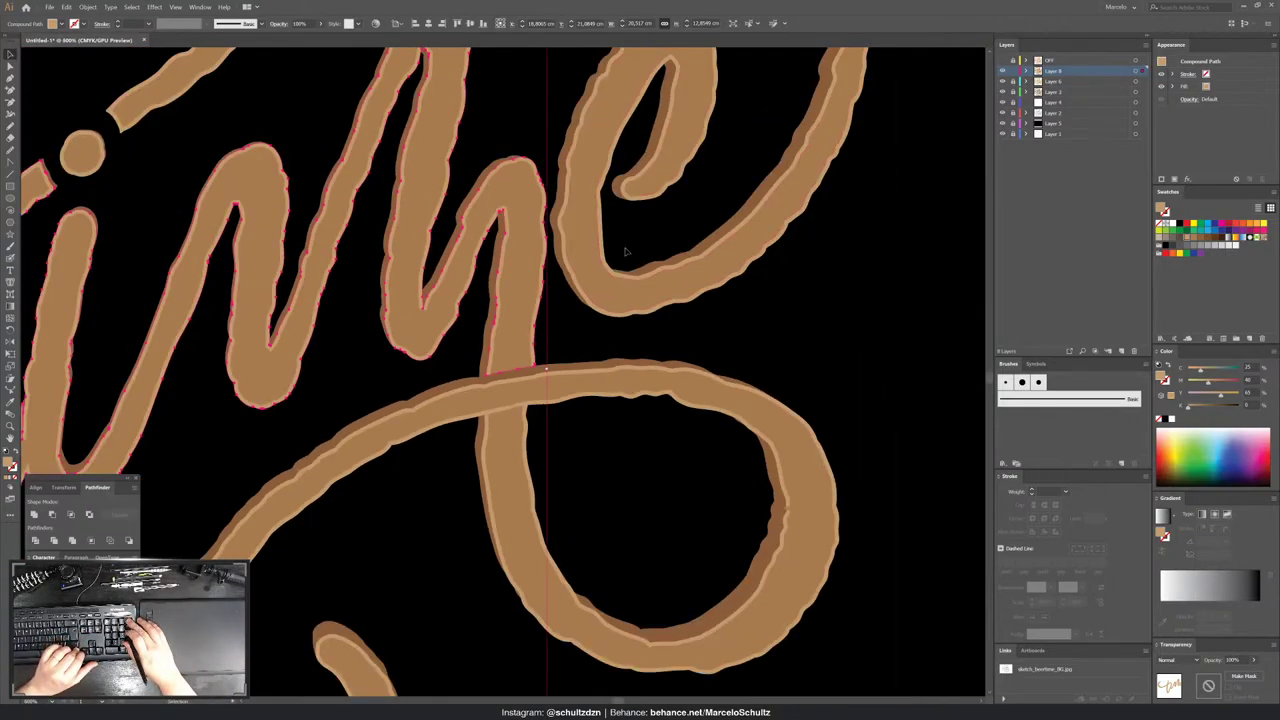
- Zoom in on the stroke overlap and select the inner inset highlight path
{"action": "key", "text": "ctrl+shift+a"}
{"action": "key", "text": "ctrl+minus"}
{"action": "key", "text": "ctrl+minus"}
{"action": "key", "text": "ctrl+minus"}
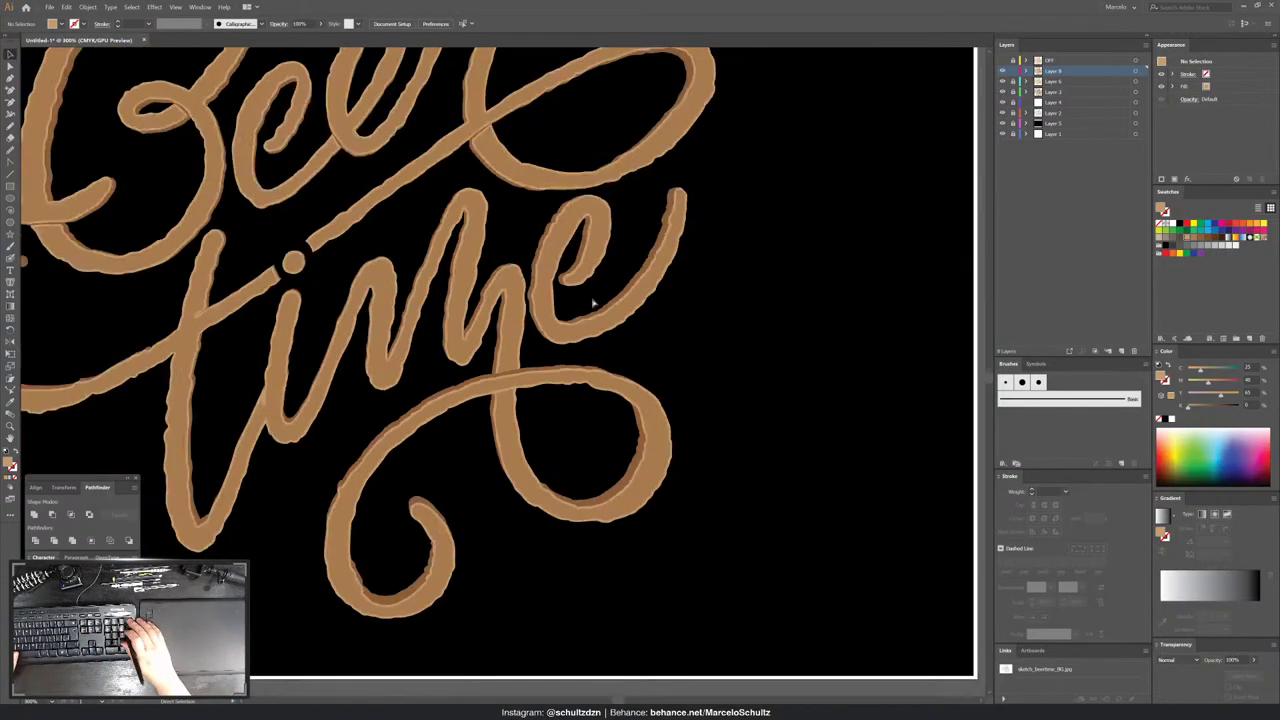
{"action": "key", "text": "ctrl+minus"}
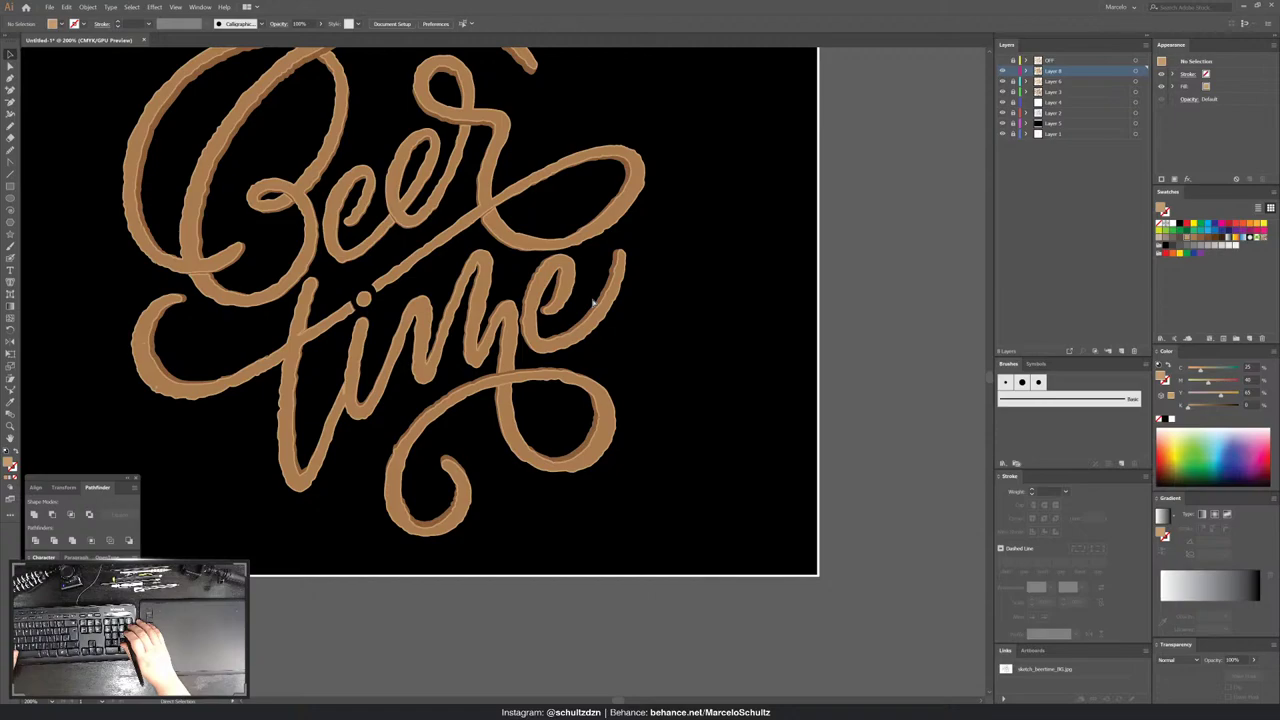
{"action": "key", "text": "ctrl+plus"}
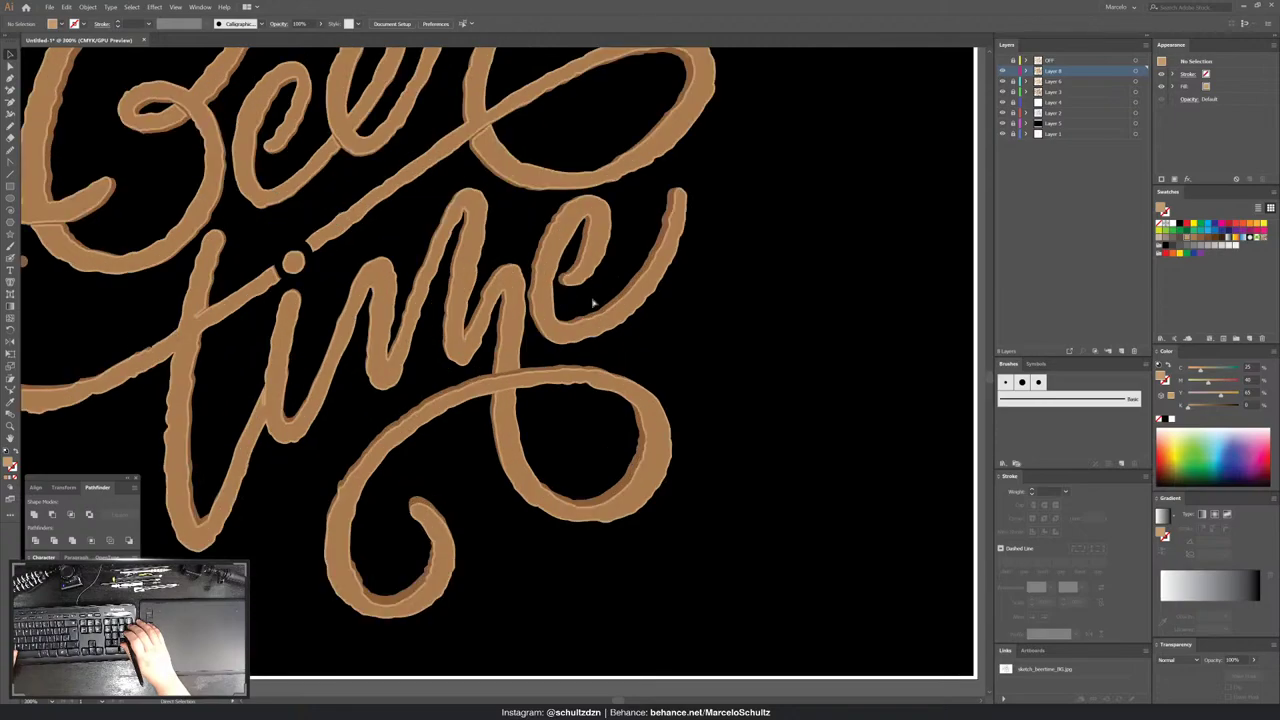
{"action": "left_click_drag", "start_coordinate": [335, 383], "coordinate": [418, 378]}
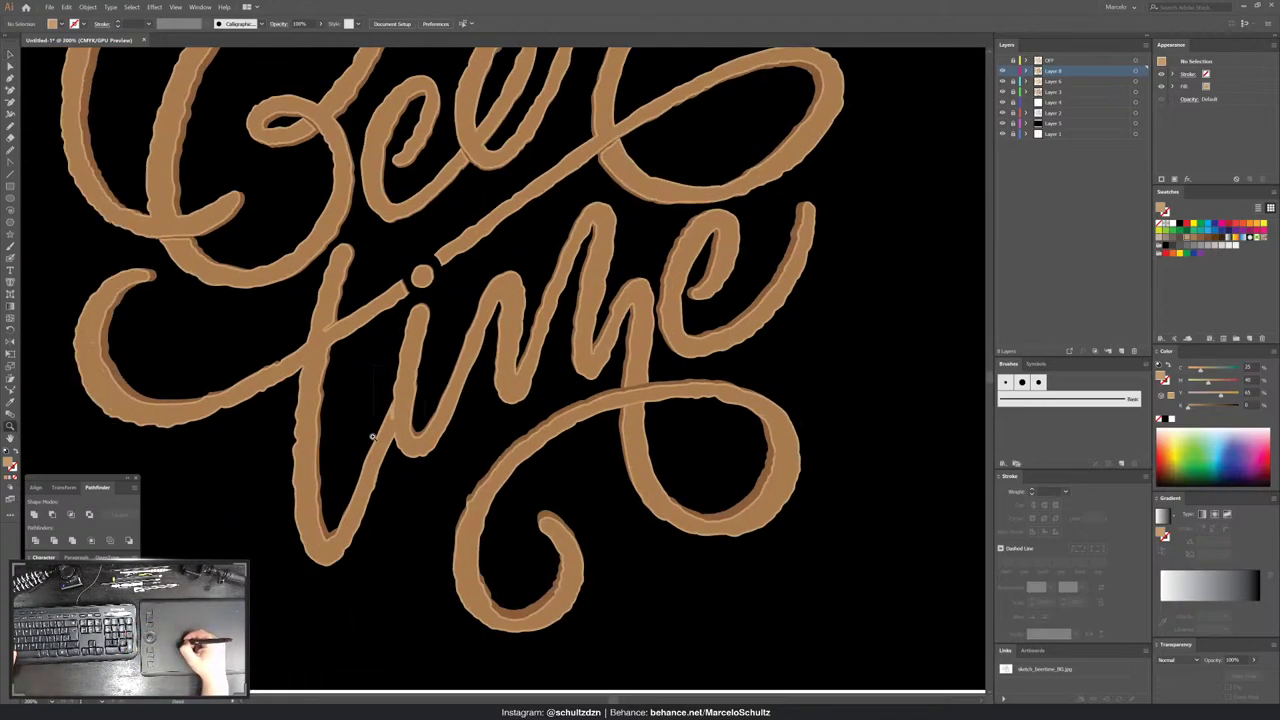
{"action": "scroll", "coordinate": [372, 437], "scroll_direction": "up", "scroll_amount": 10}
{"action": "left_click_drag", "start_coordinate": [441, 498], "coordinate": [446, 345]}
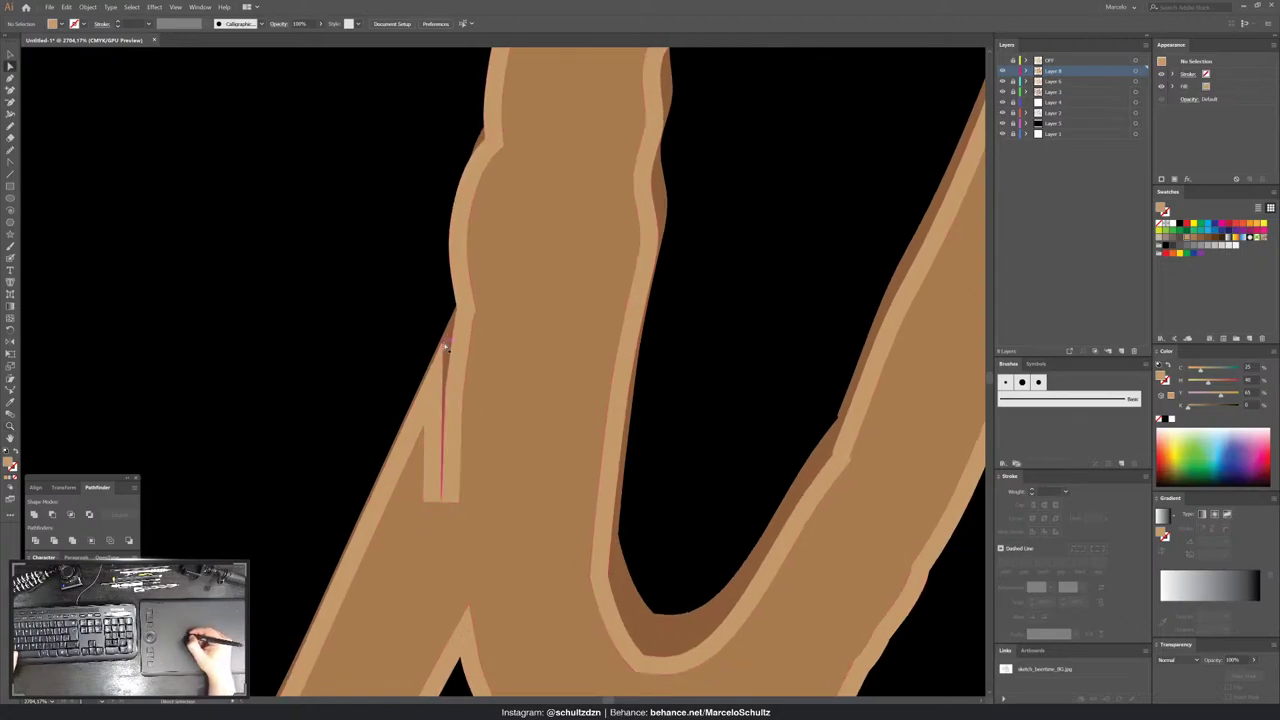
{"action": "left_click", "coordinate": [444, 350]}
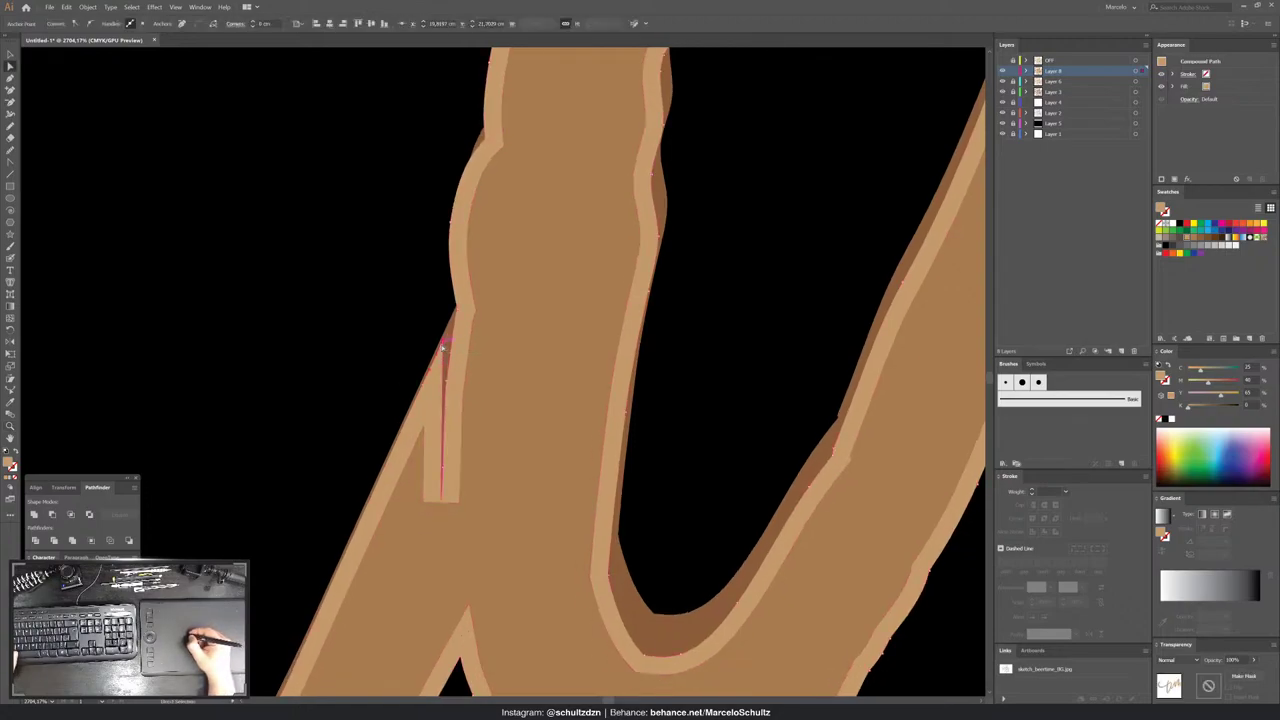
{"action": "left_click", "coordinate": [440, 333]}
{"action": "scroll", "coordinate": [440, 333], "scroll_direction": "down", "scroll_amount": 3}
{"action": "scroll", "coordinate": [508, 257], "scroll_direction": "down", "scroll_amount": 2}
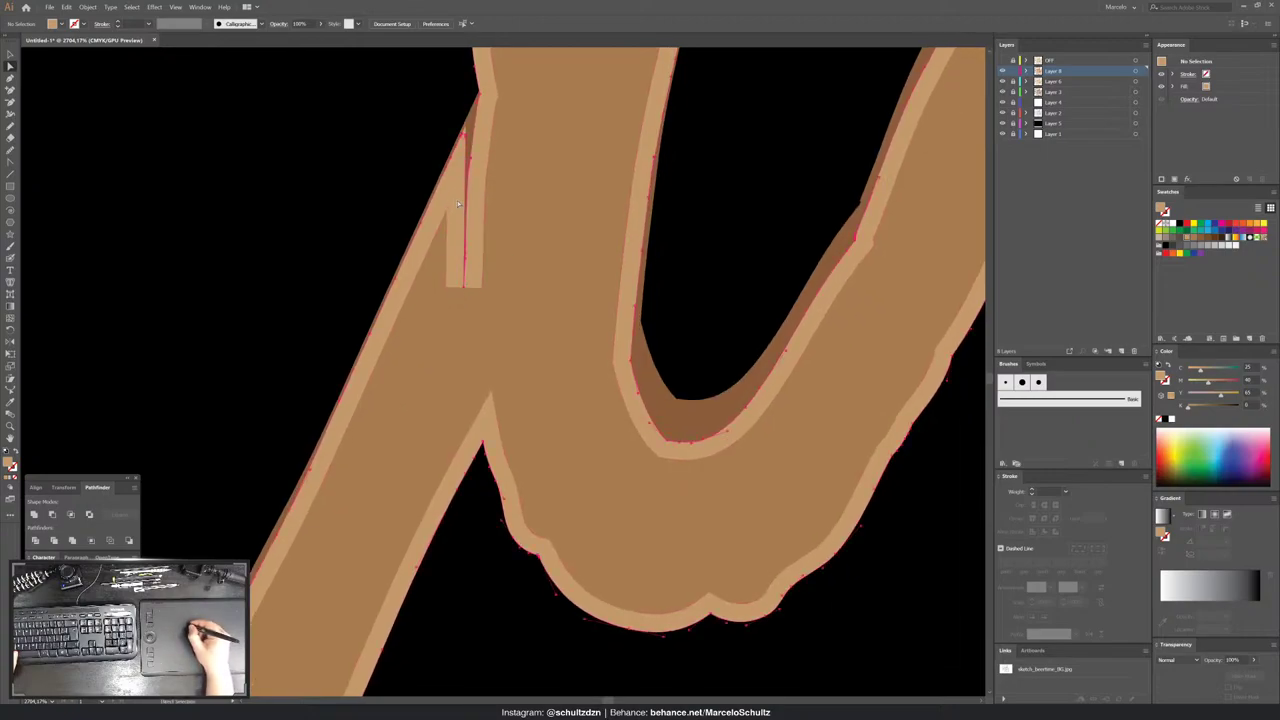
{"action": "left_click", "coordinate": [455, 227]}
{"action": "key", "text": "ctrl+z"}
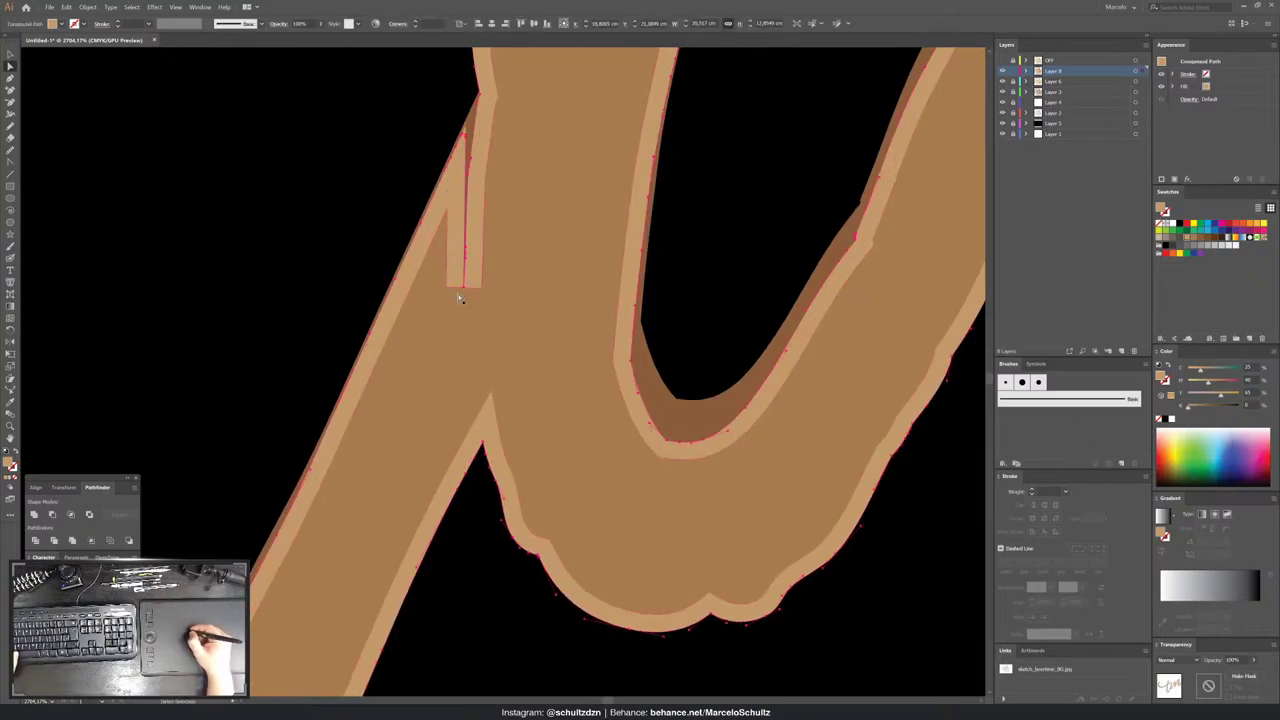
{"action": "key", "text": "ctrl+shift+z"}
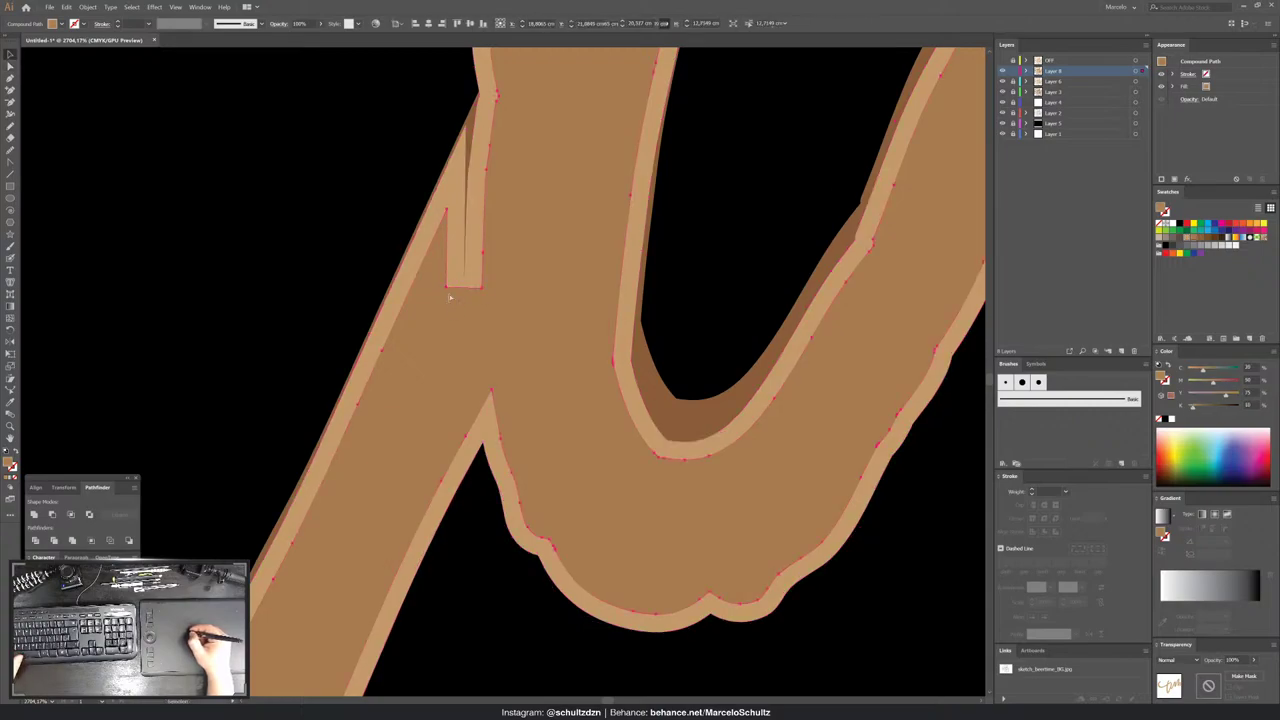
- Pull the notch's bottom anchor down and slightly round off the notch corner
{"action": "key", "text": "a"}
{"action": "left_click", "coordinate": [447, 289]}
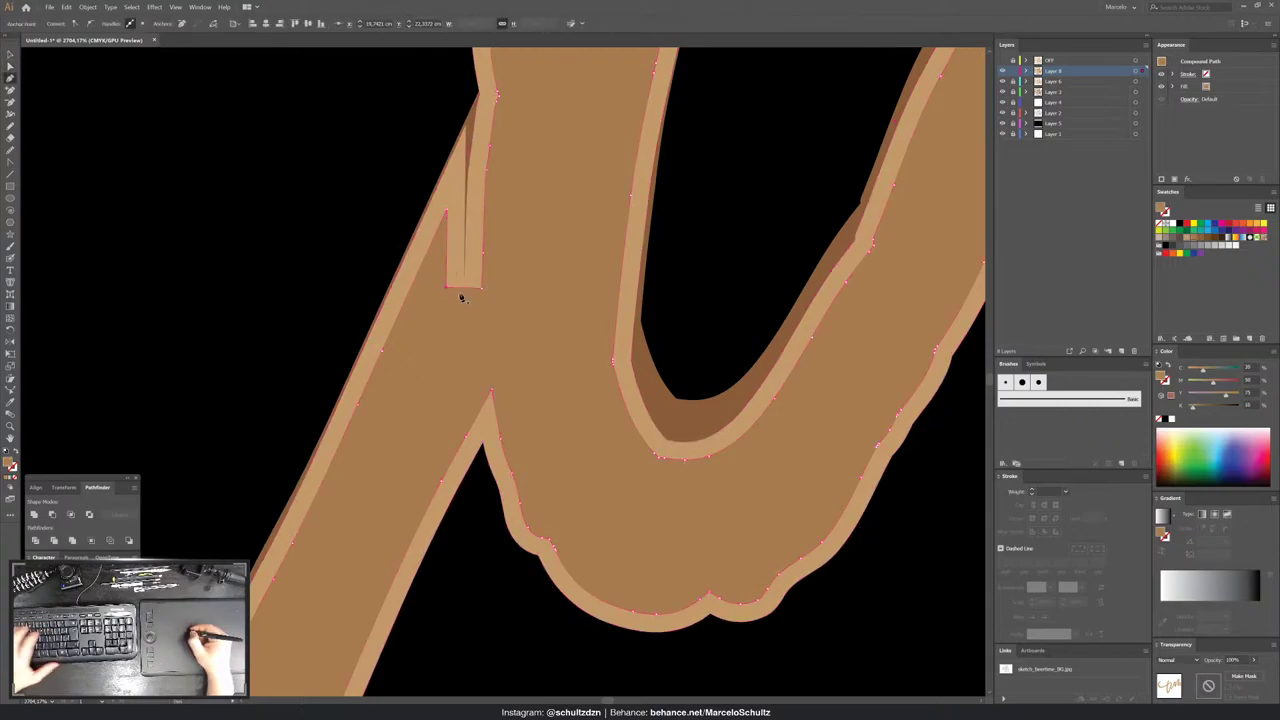
{"action": "left_click_drag", "start_coordinate": [457, 289], "coordinate": [459, 309]}
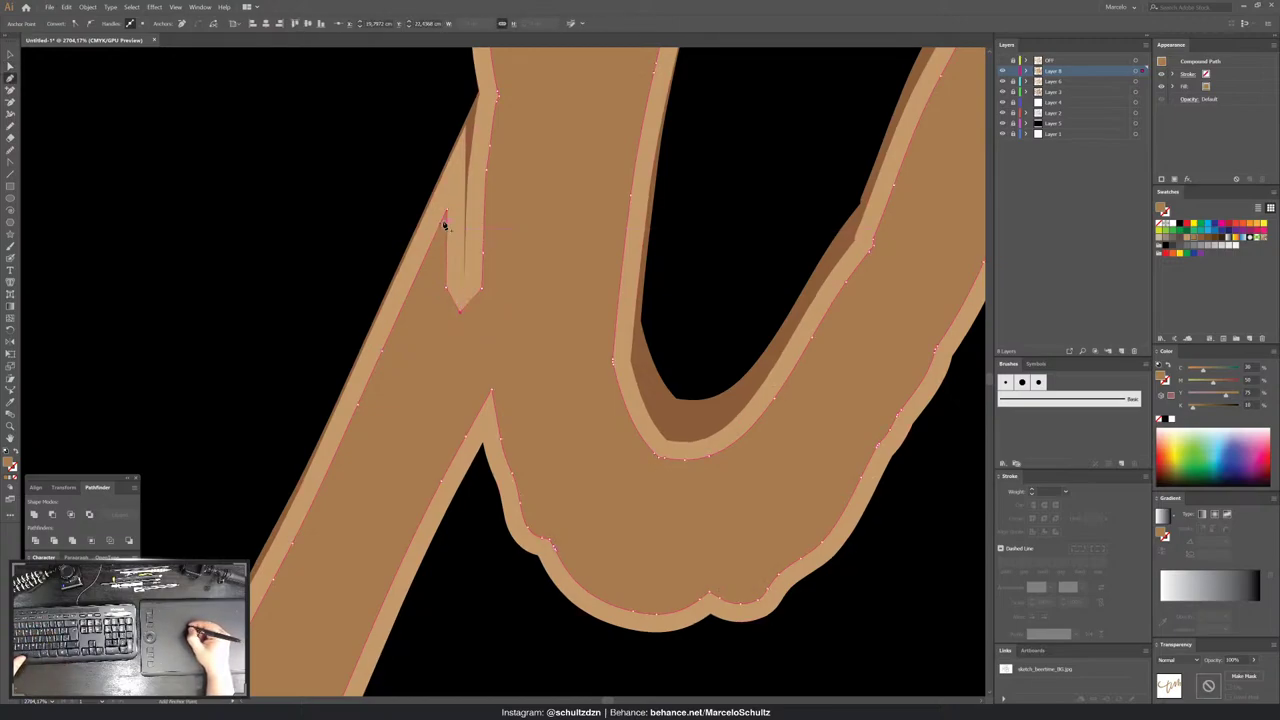
{"action": "left_click", "coordinate": [448, 212]}
{"action": "left_click_drag", "start_coordinate": [445, 222], "coordinate": [444, 225]}
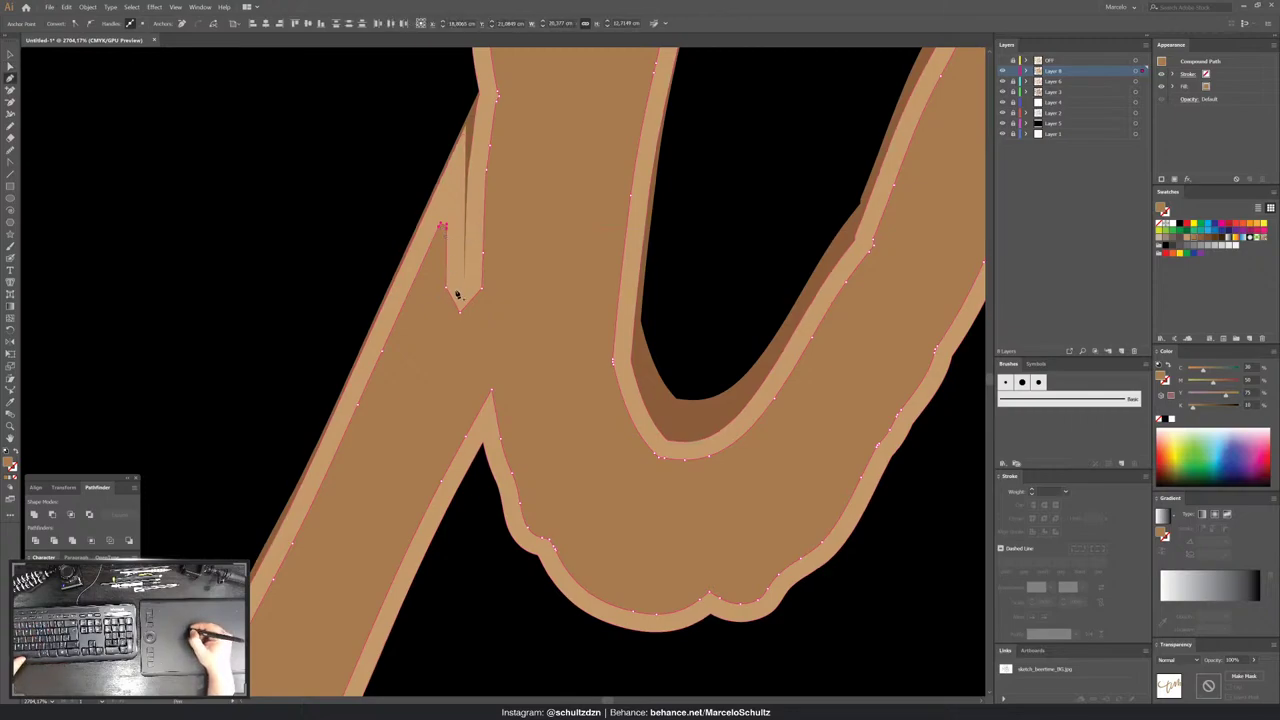
- Remove the extra notch anchor and adjust the neighbouring notch anchors into a short taper
{"action": "left_click", "coordinate": [450, 293]}
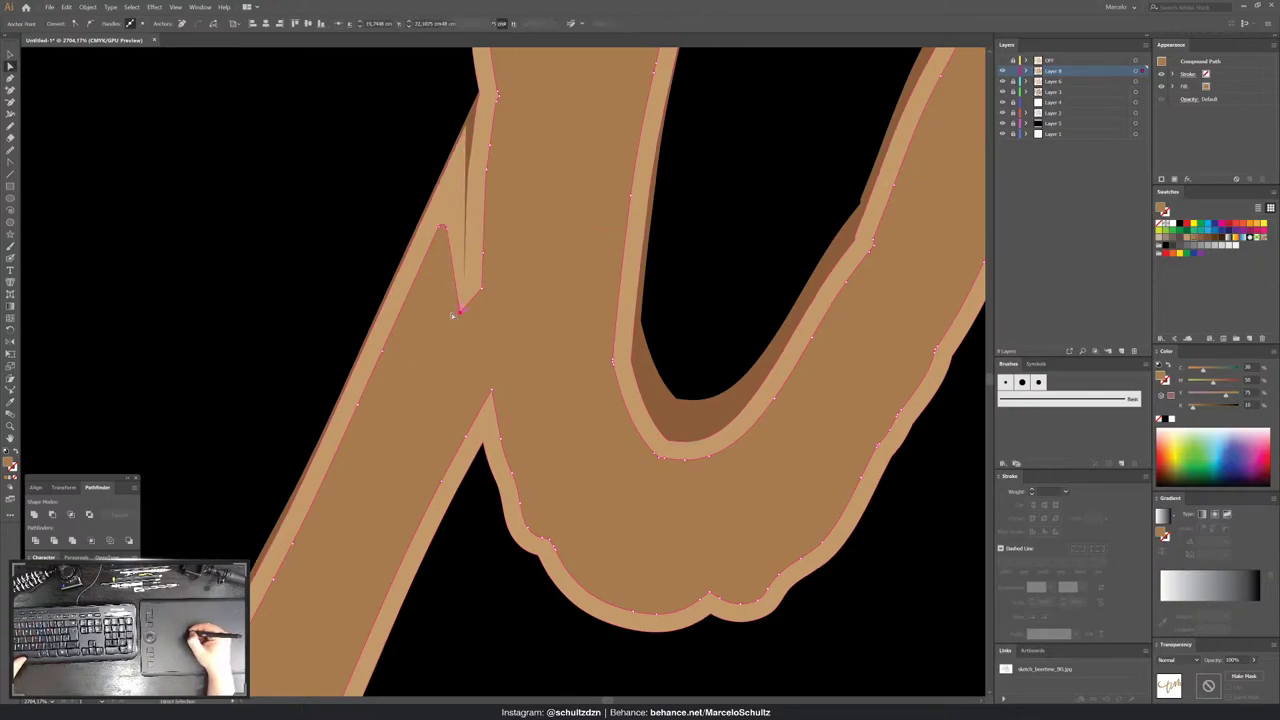
{"action": "left_click", "coordinate": [456, 312]}
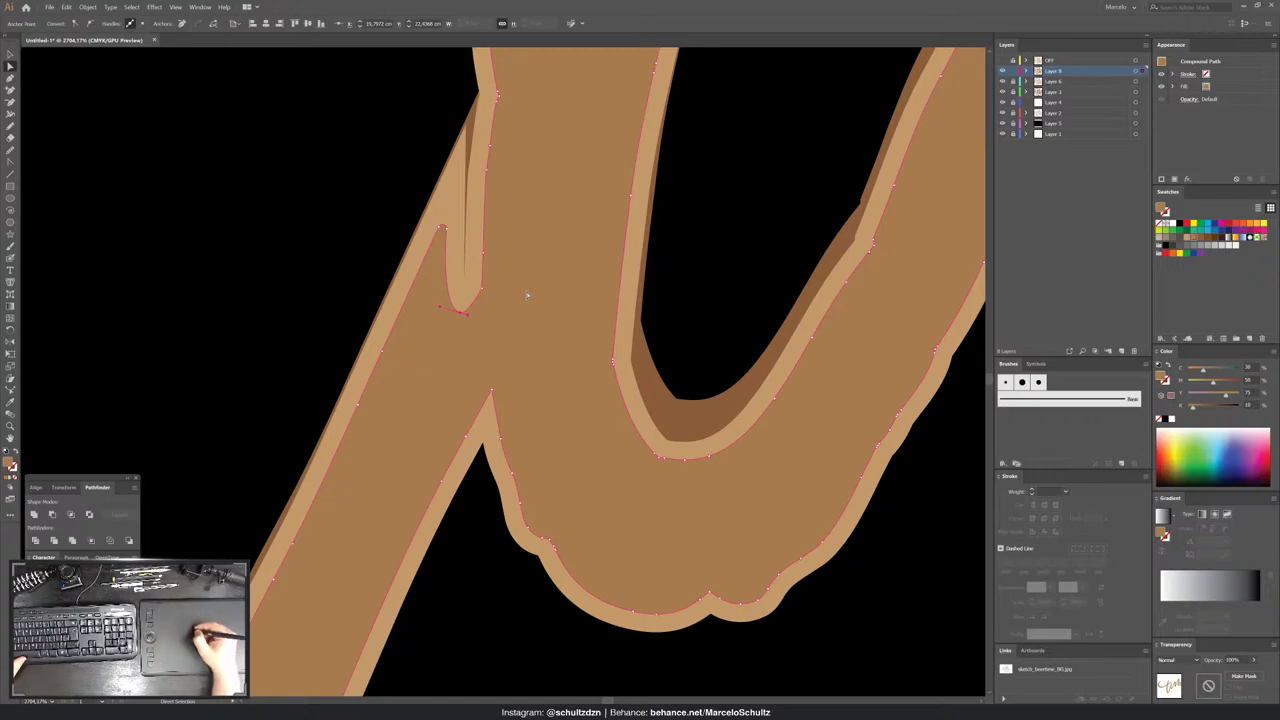
{"action": "left_click", "coordinate": [482, 290]}
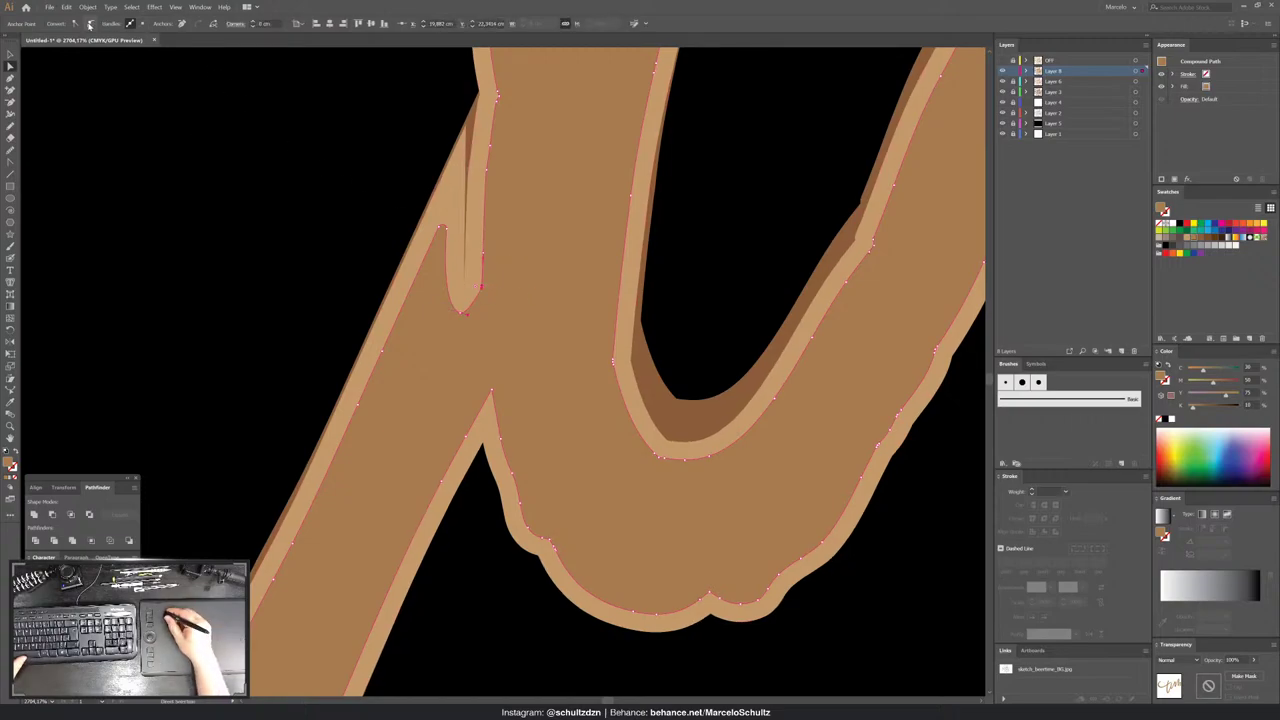
{"action": "left_click", "coordinate": [89, 24]}
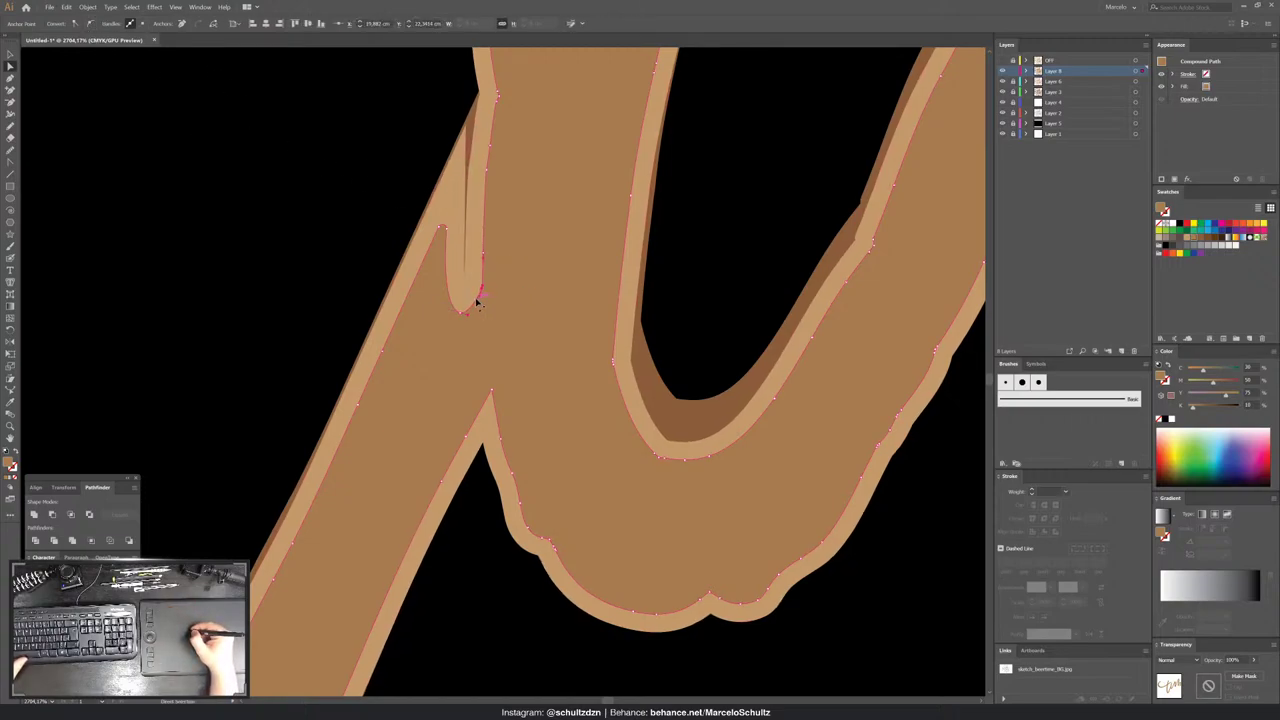
{"action": "key", "text": "p"}
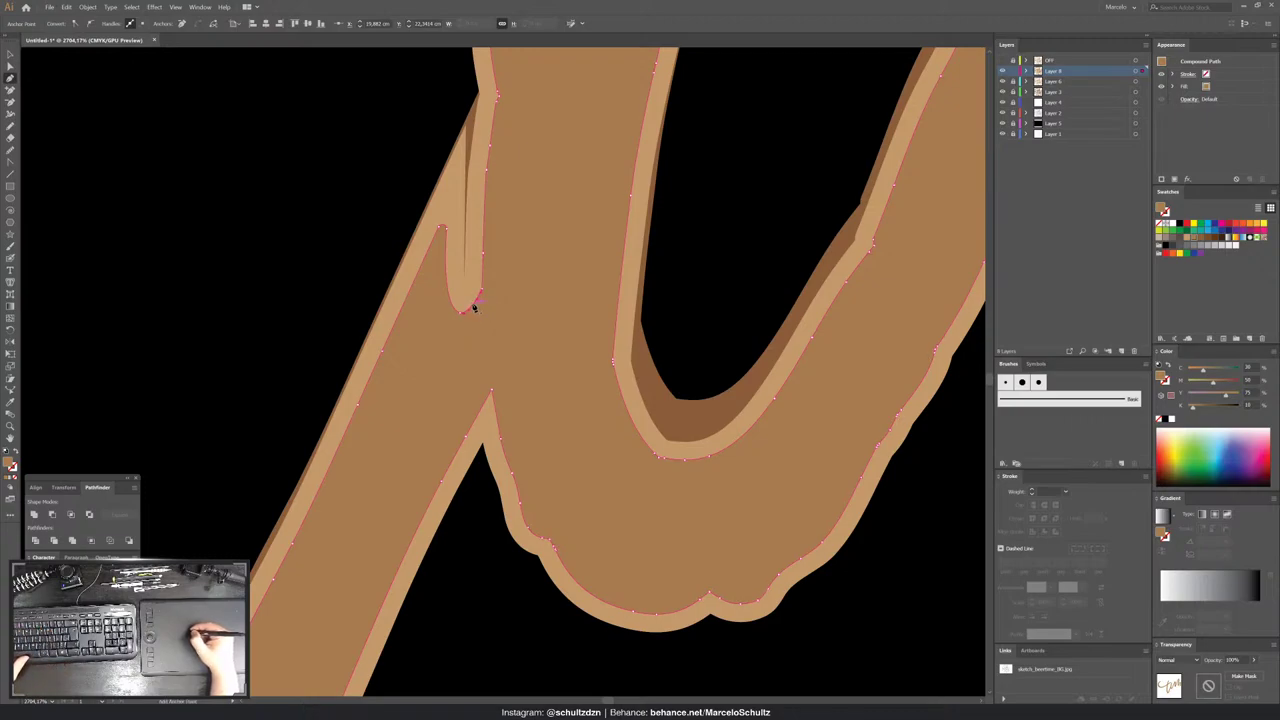
{"action": "left_click", "coordinate": [468, 340], "text": "ctrl"}
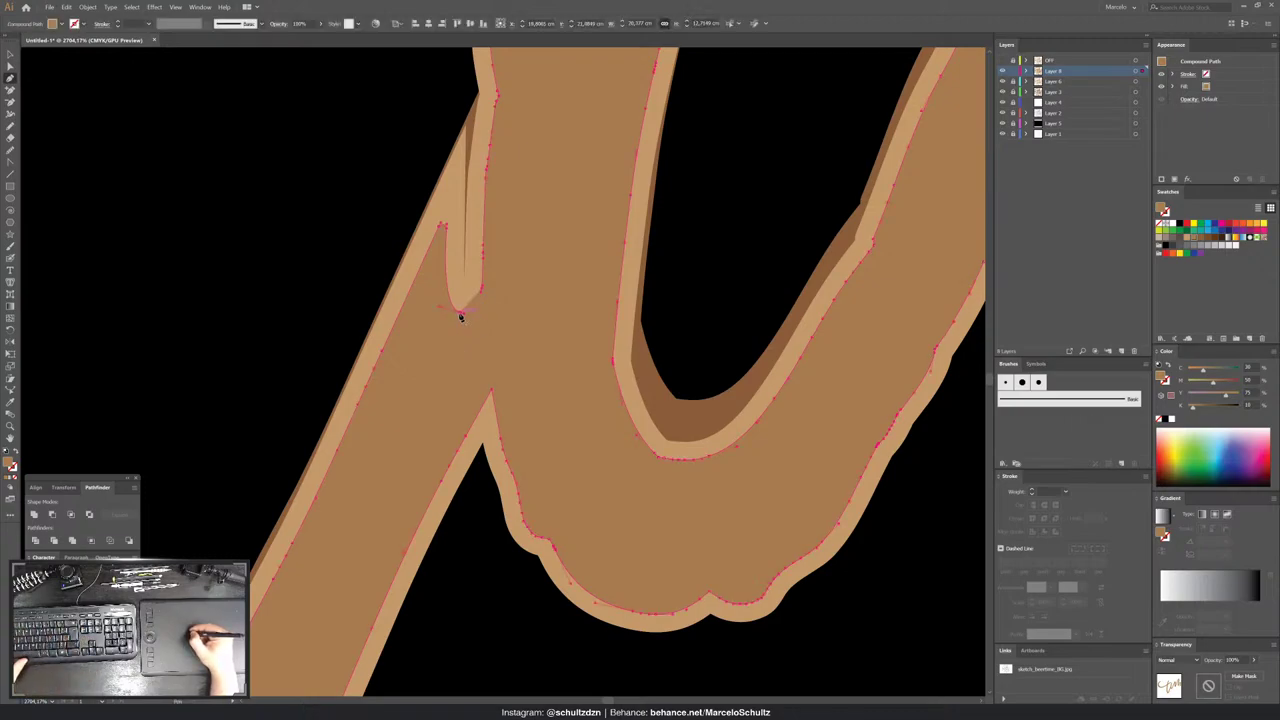
- Delete and add notch anchors, pulling the edge up to eliminate the thin spike
{"action": "left_click", "coordinate": [477, 417]}
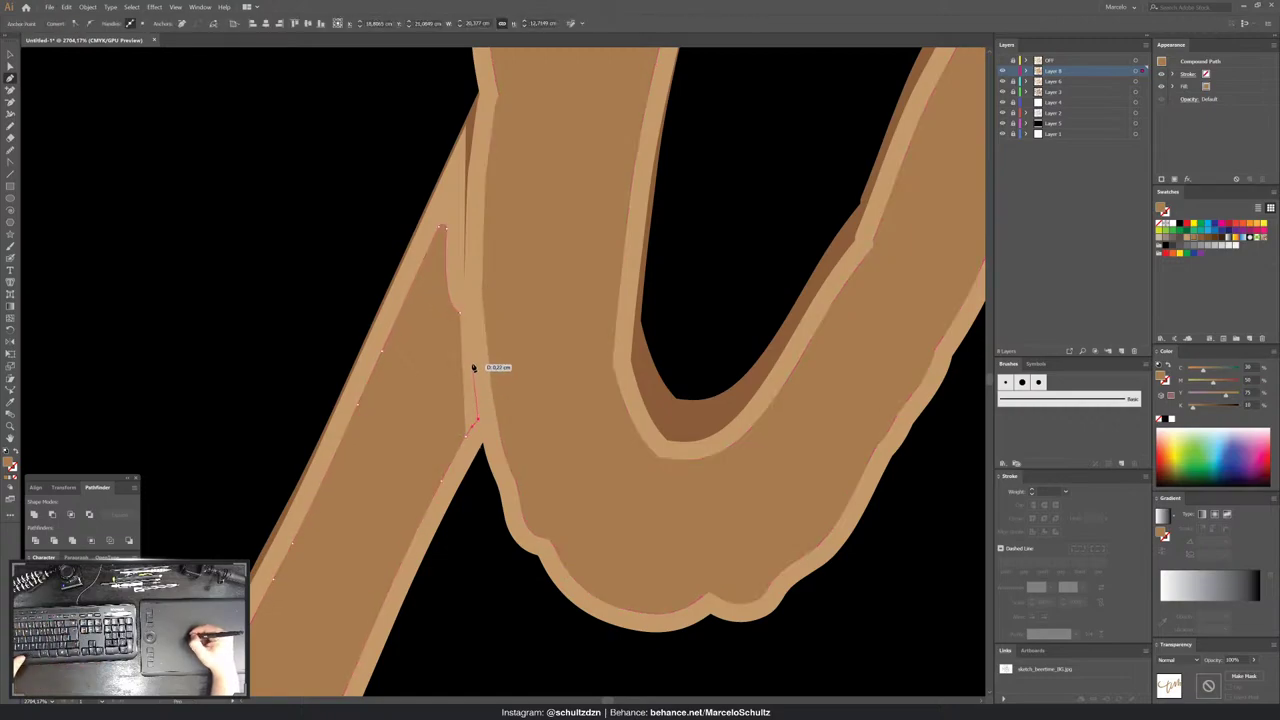
{"action": "left_click", "coordinate": [465, 290]}
{"action": "left_click_drag", "start_coordinate": [464, 277], "coordinate": [447, 232]}
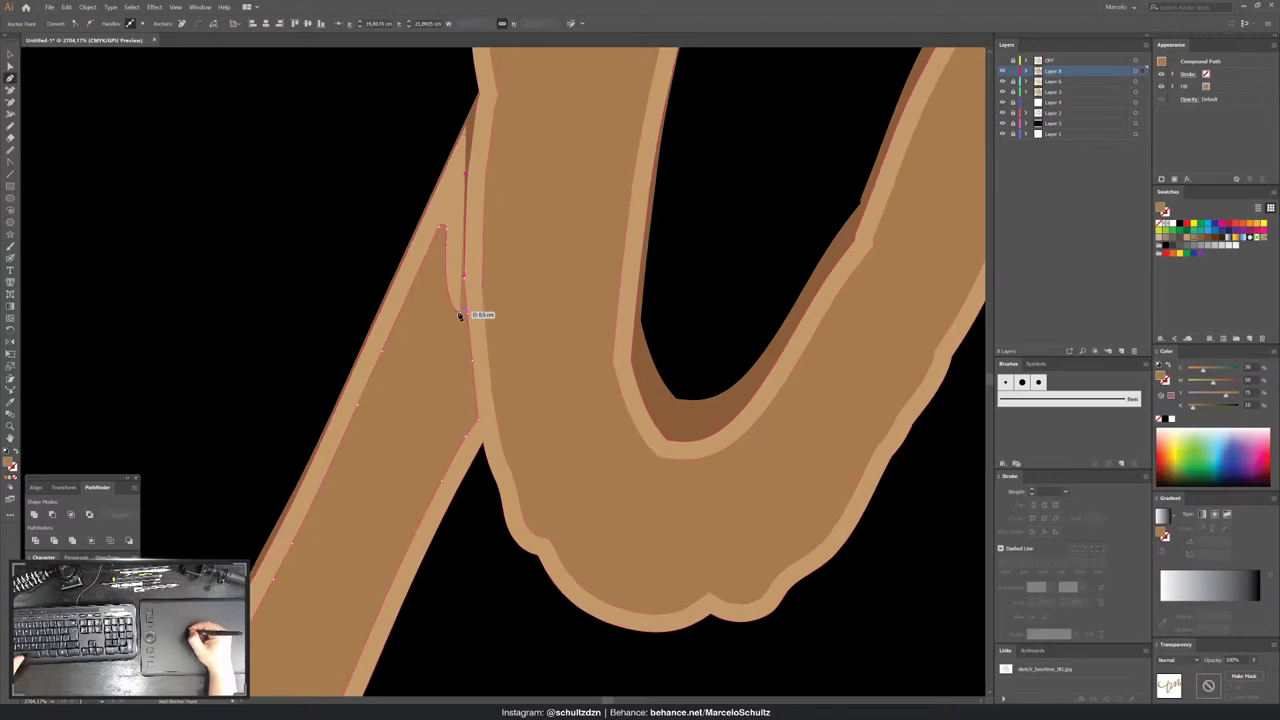
{"action": "left_click", "coordinate": [451, 238]}
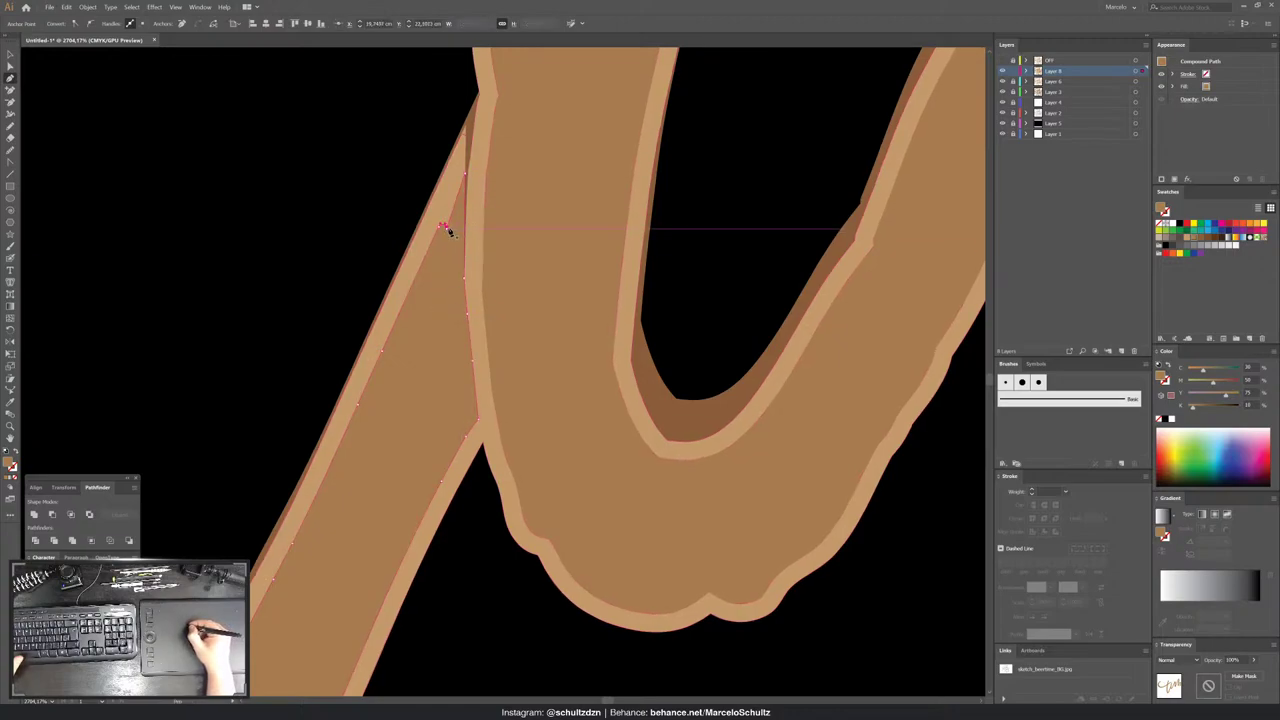
{"action": "left_click", "coordinate": [447, 232]}
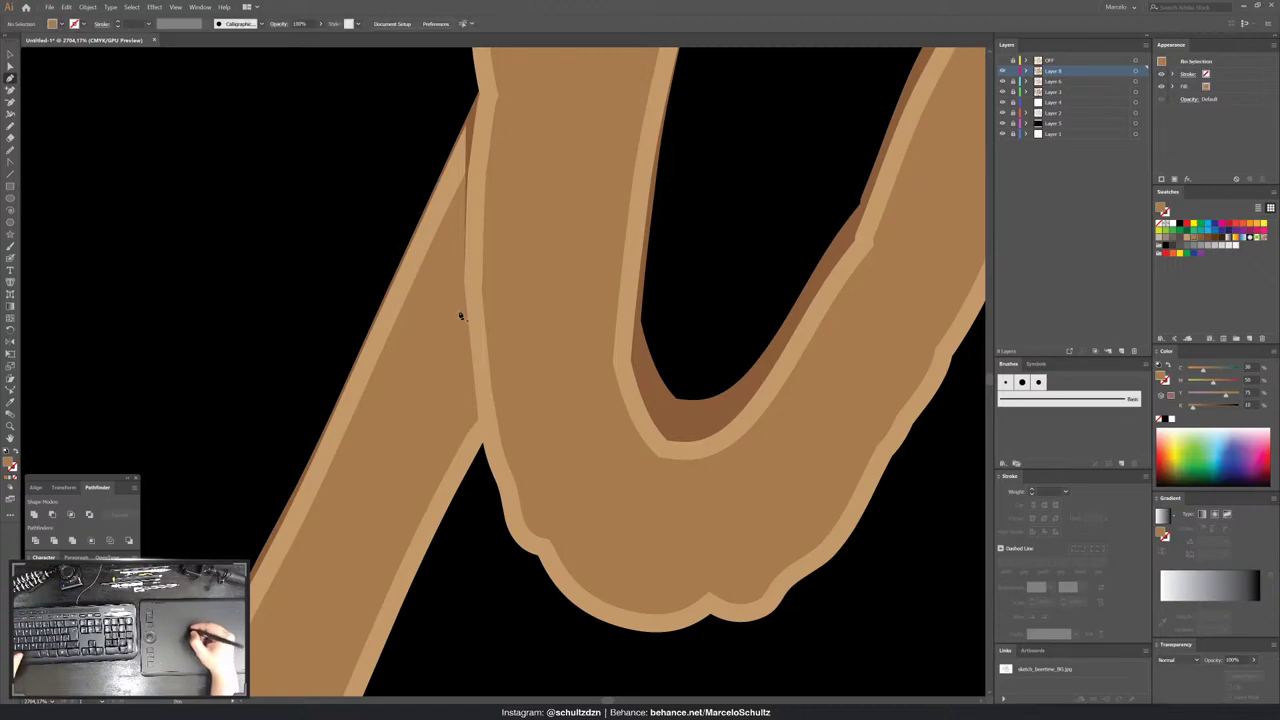
- Nudge the overlap-edge anchors so the inset edge meets the vertical stroke's rim, then deselect
{"action": "key", "text": "a"}
{"action": "left_click", "coordinate": [472, 345]}
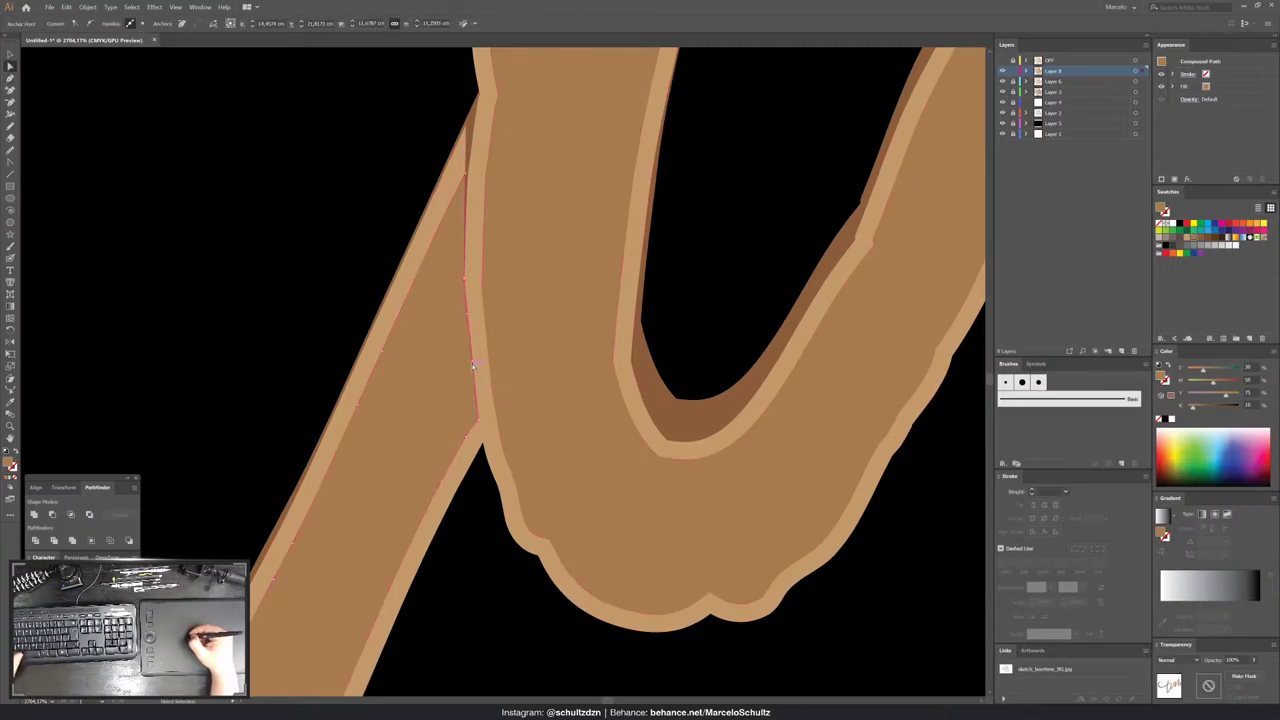
{"action": "left_click_drag", "start_coordinate": [472, 370], "coordinate": [471, 368]}
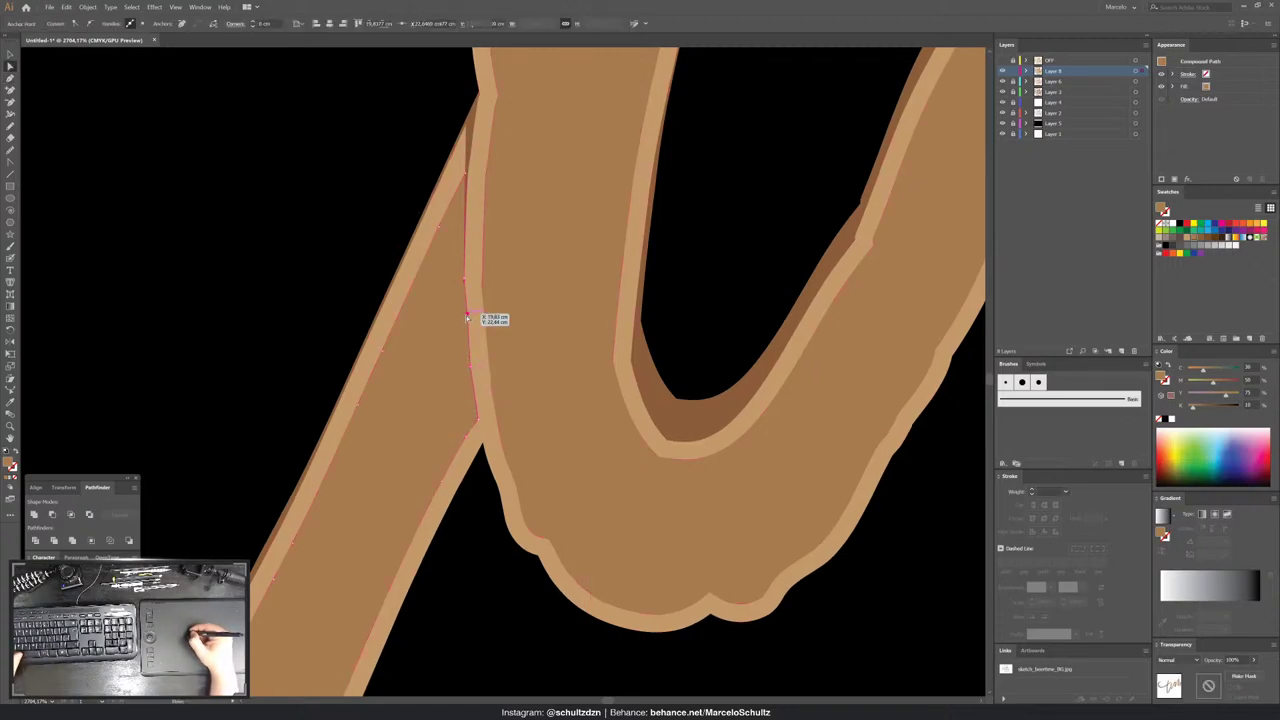
{"action": "left_click", "coordinate": [471, 317]}
{"action": "left_click", "coordinate": [464, 281]}
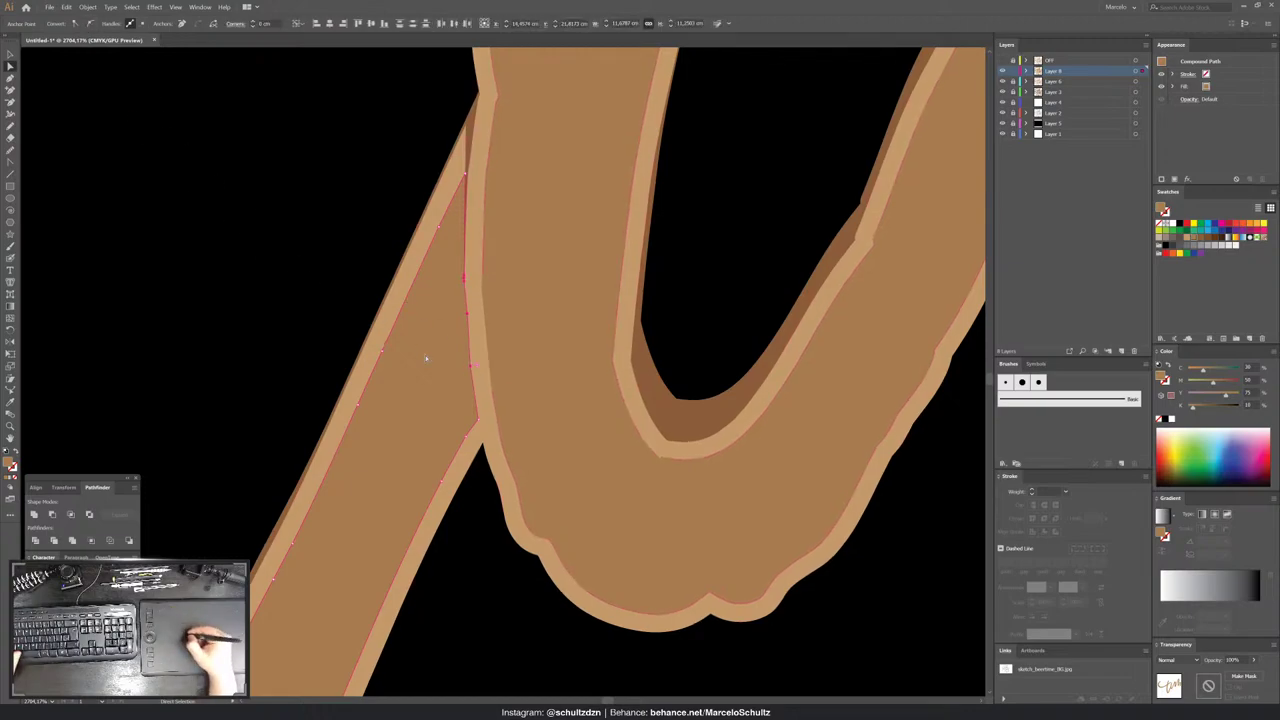
{"action": "left_click", "coordinate": [353, 287]}
{"action": "left_click", "coordinate": [468, 324]}
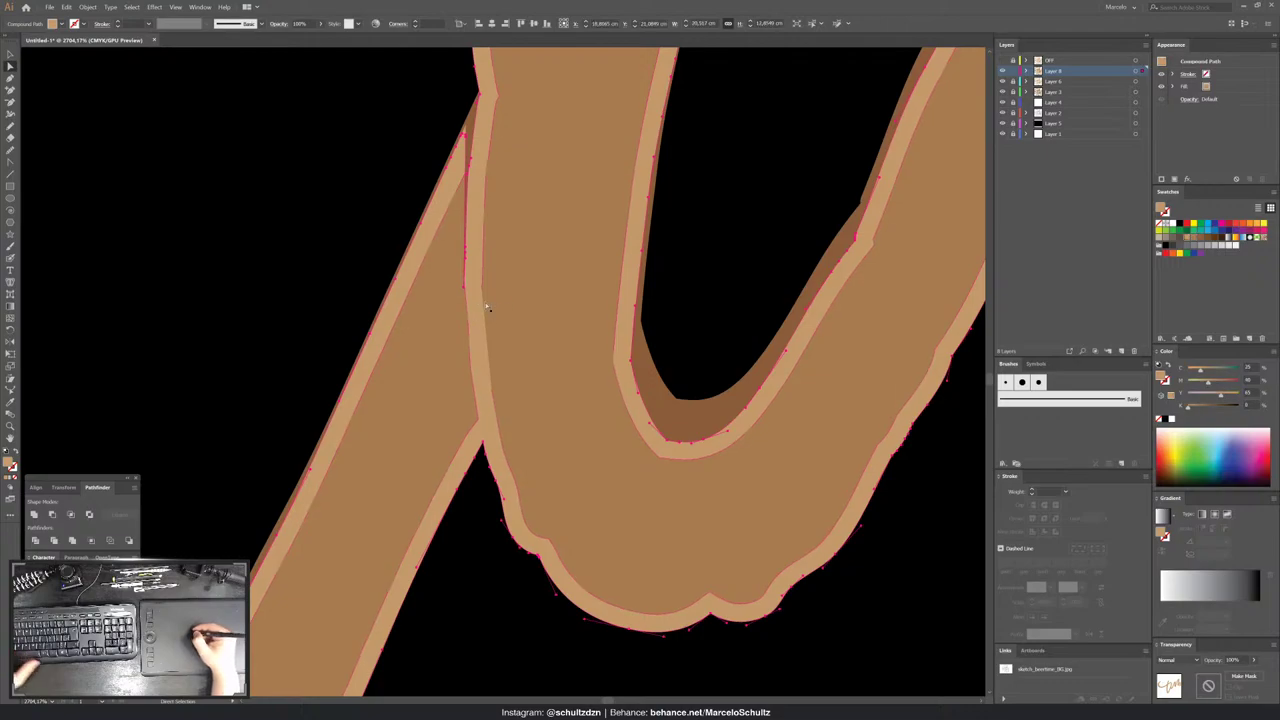
{"action": "left_click", "coordinate": [481, 290]}
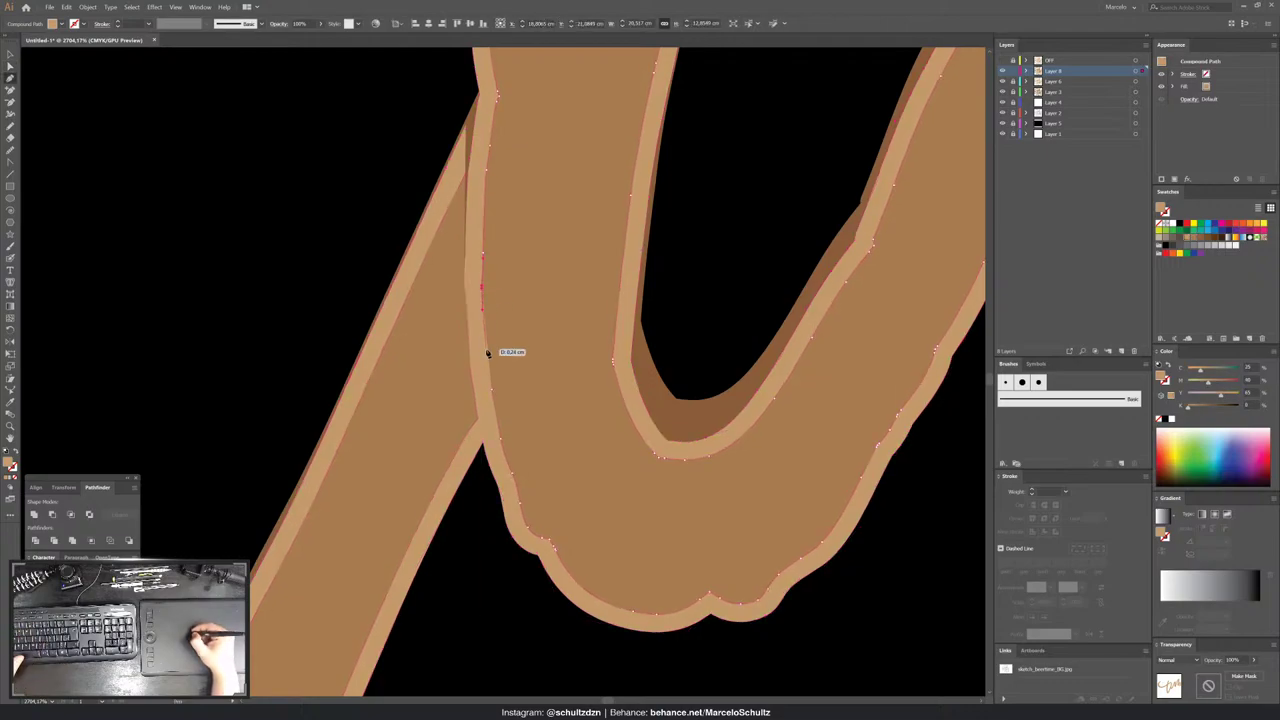
{"action": "key", "text": "ctrl+shift+a"}
- At the t junction, move the highlight's inner corner anchor up-left and delete the stray anchors
{"action": "scroll", "coordinate": [243, 264], "scroll_direction": "down", "scroll_amount": 1}
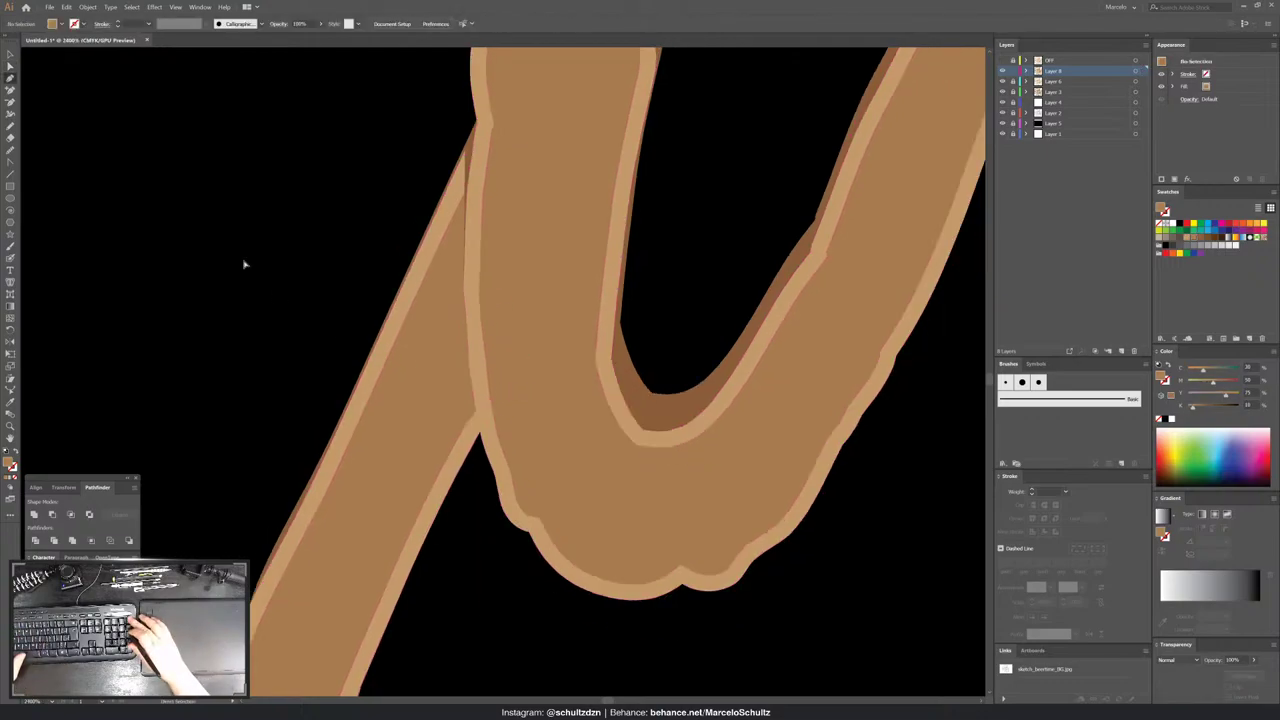
{"action": "scroll", "coordinate": [243, 264], "scroll_direction": "down", "scroll_amount": 5}
{"action": "scroll", "coordinate": [243, 264], "scroll_direction": "down", "scroll_amount": 3}
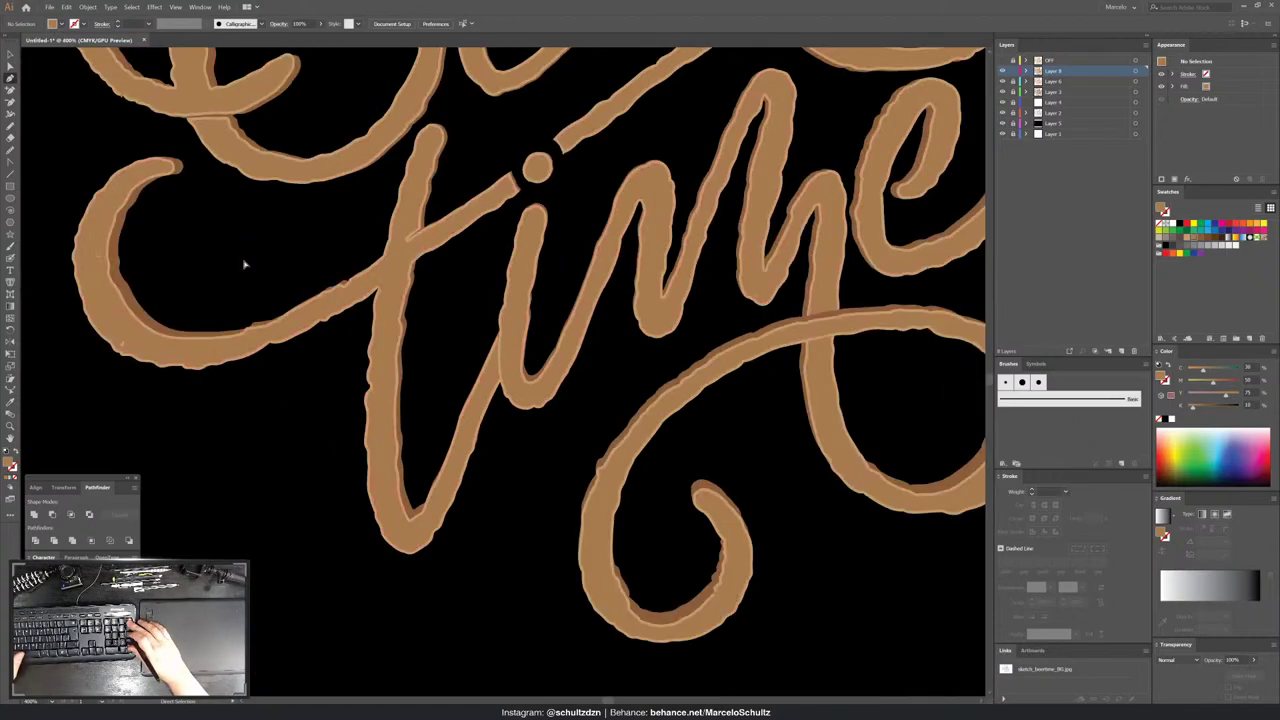
{"action": "key", "text": "z"}
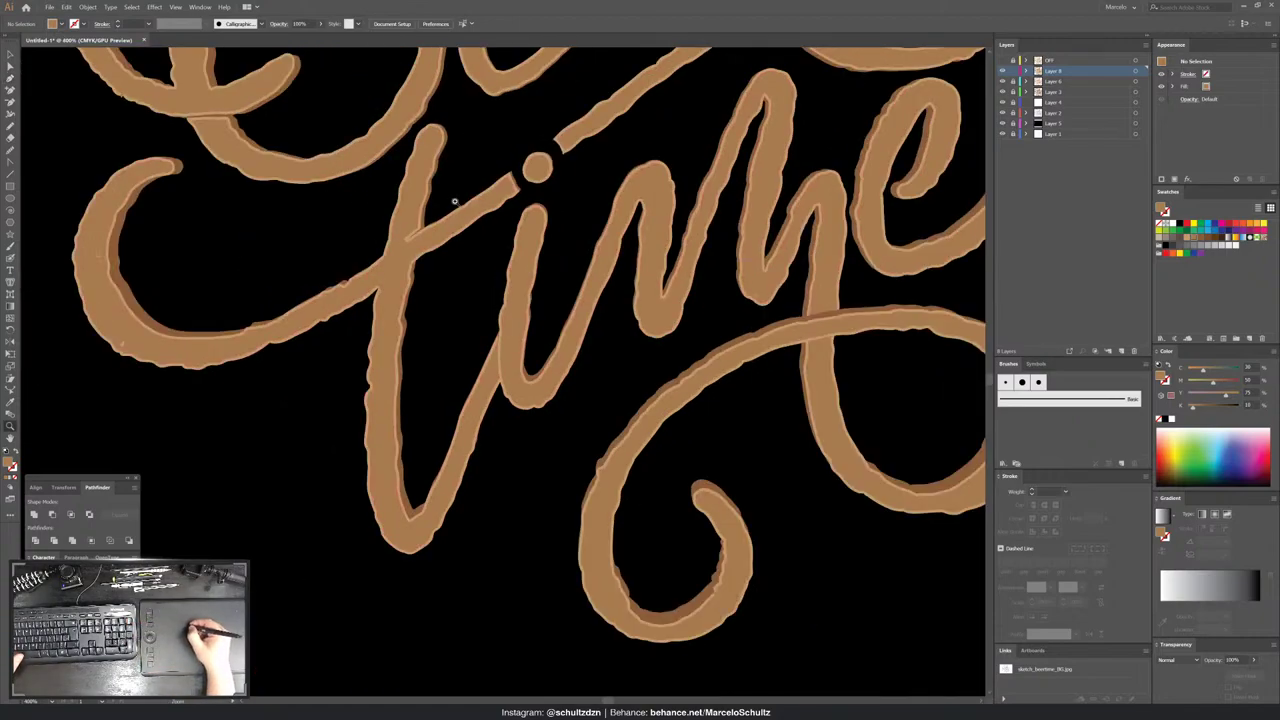
{"action": "left_click", "coordinate": [381, 263]}
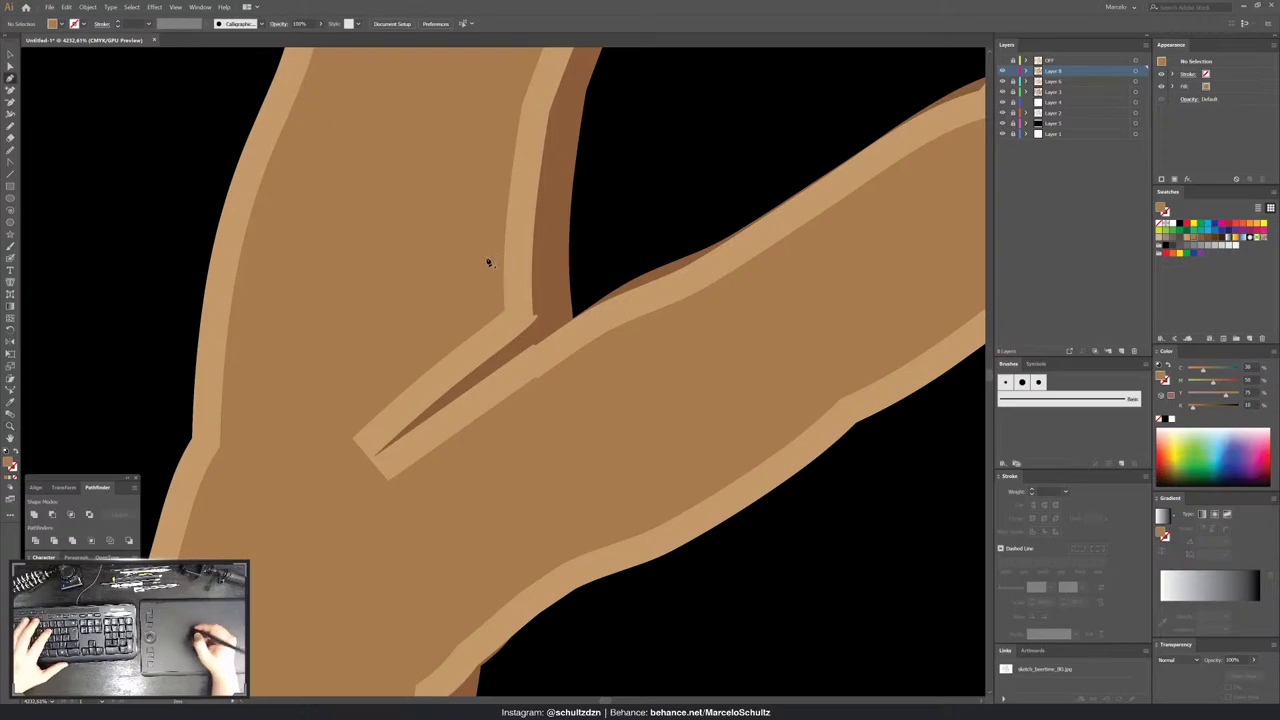
{"action": "left_click_drag", "start_coordinate": [410, 393], "coordinate": [712, 218]}
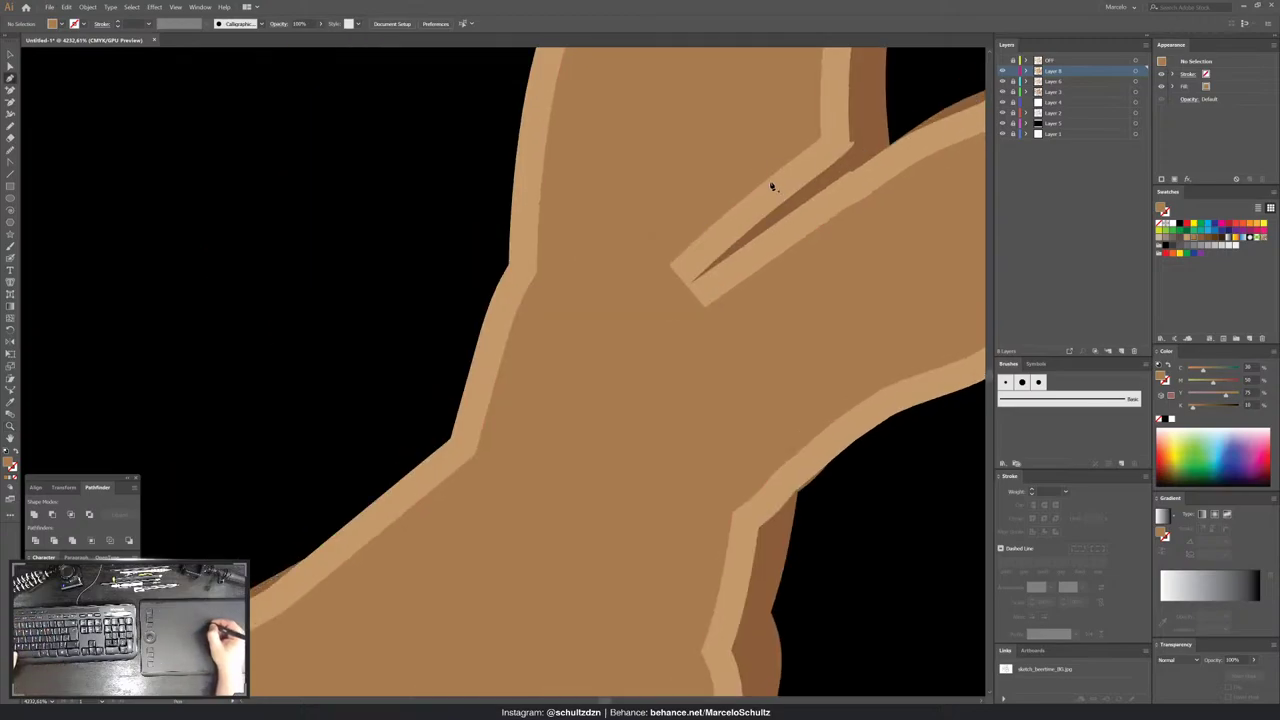
{"action": "left_click", "coordinate": [805, 156]}
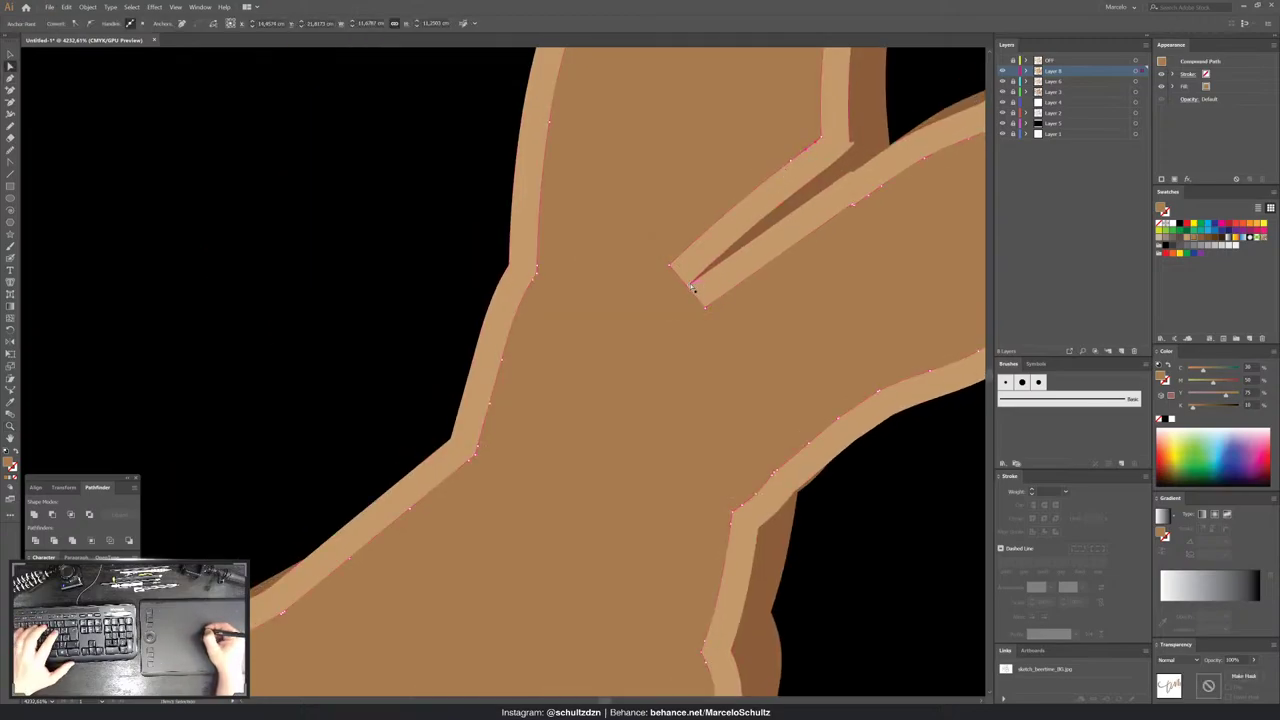
{"action": "left_click_drag", "start_coordinate": [689, 288], "coordinate": [682, 282]}
{"action": "key", "text": "p"}
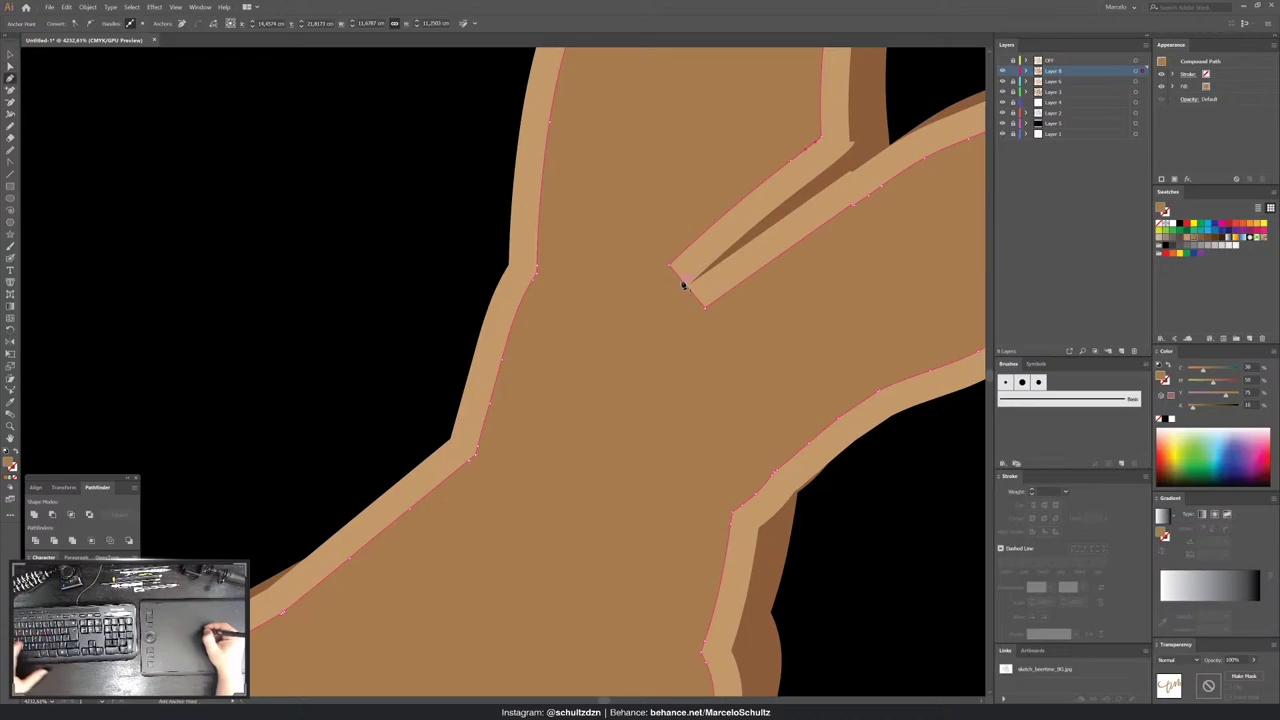
{"action": "left_click", "coordinate": [683, 285]}
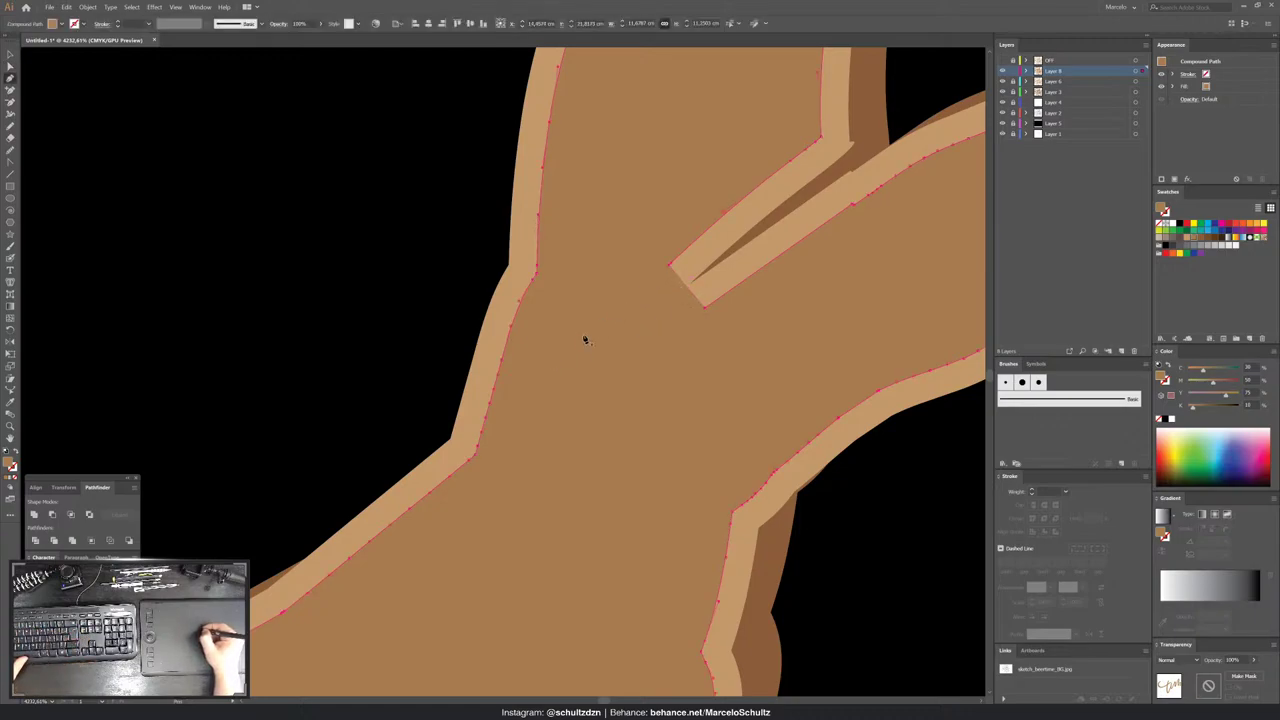
{"action": "key", "text": "a"}
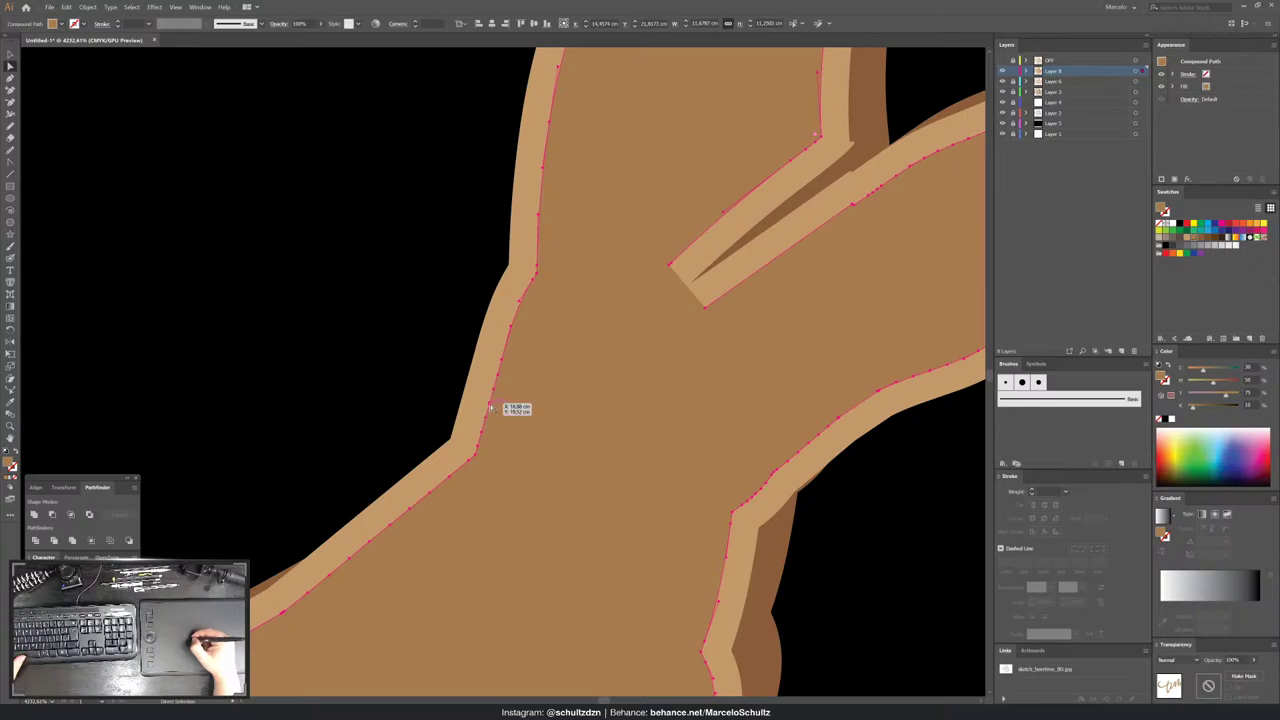
{"action": "key", "text": "Delete"}
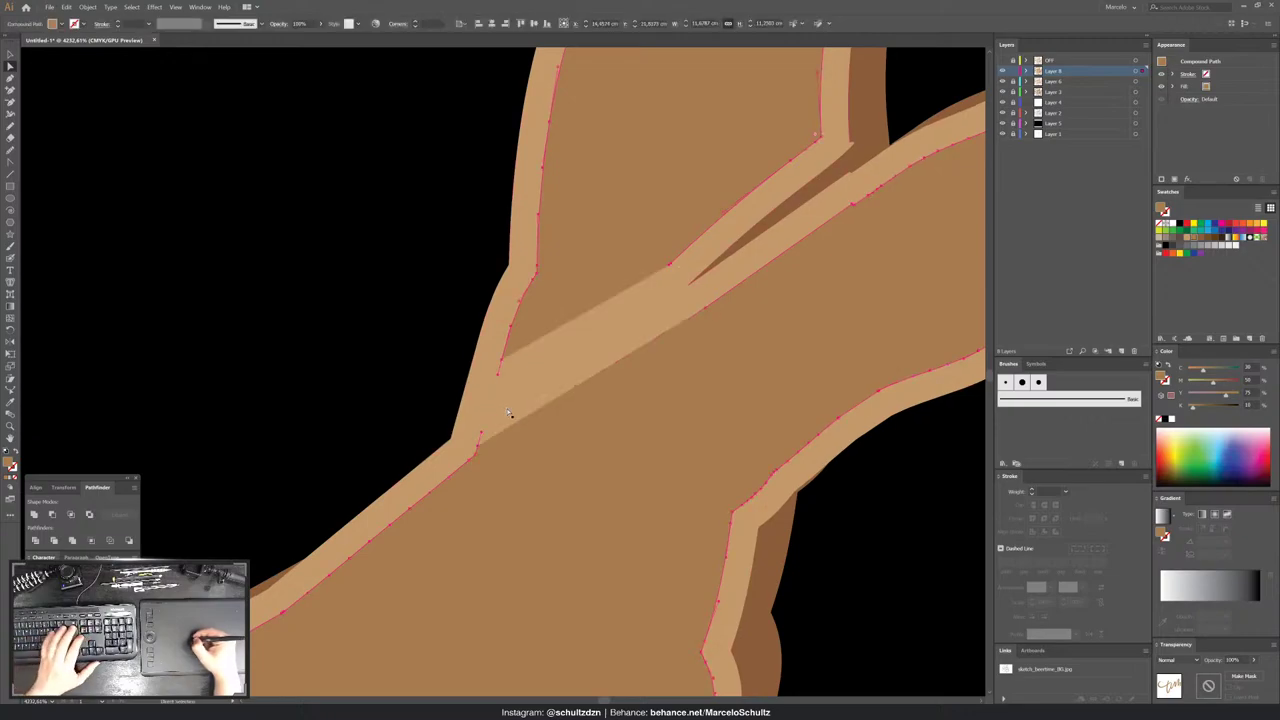
- Move the highlight's edge anchors into the notch and delete the segment along the crease
{"action": "left_click", "coordinate": [491, 440]}
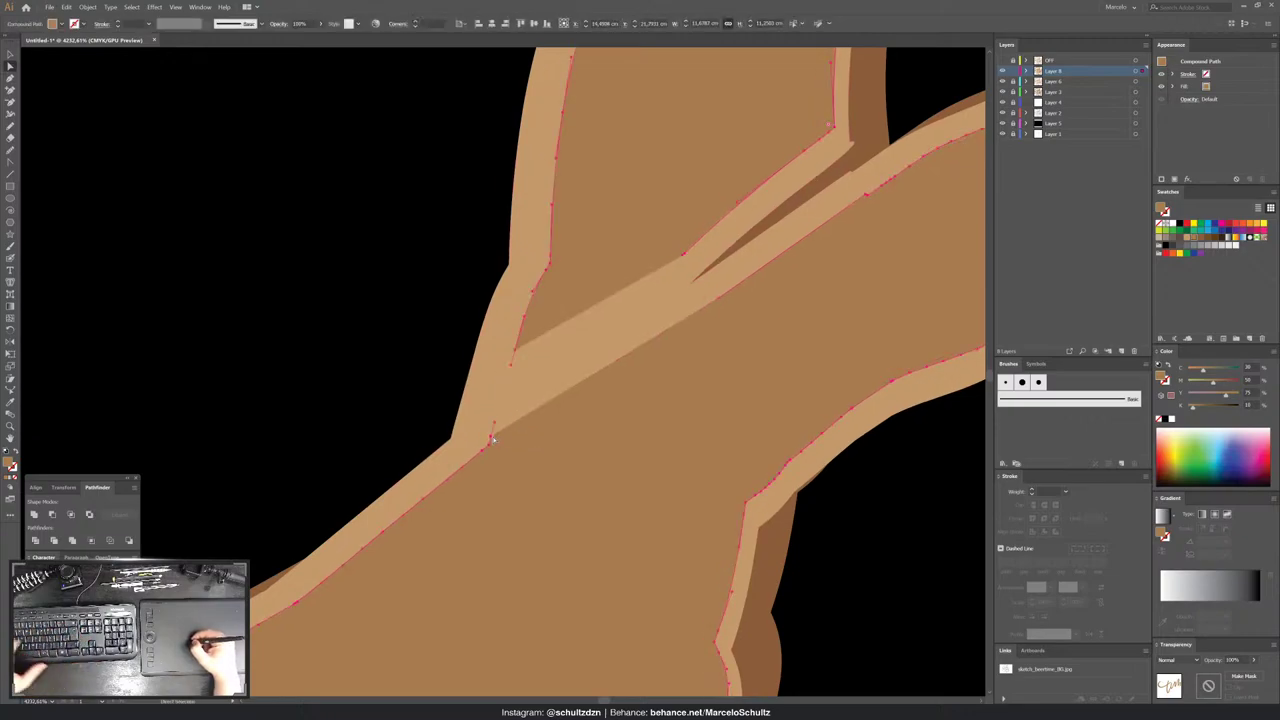
{"action": "left_click_drag", "start_coordinate": [491, 440], "coordinate": [486, 440]}
{"action": "left_click", "coordinate": [486, 440]}
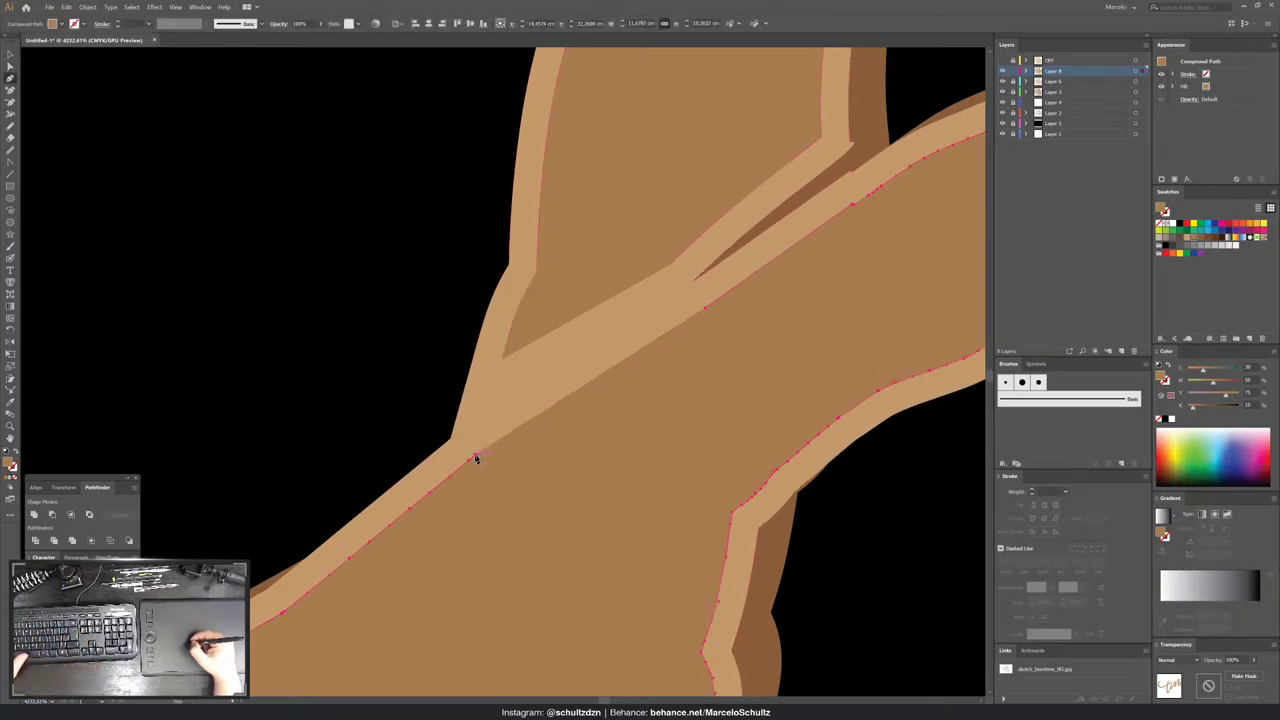
{"action": "key", "text": "ctrl+h"}
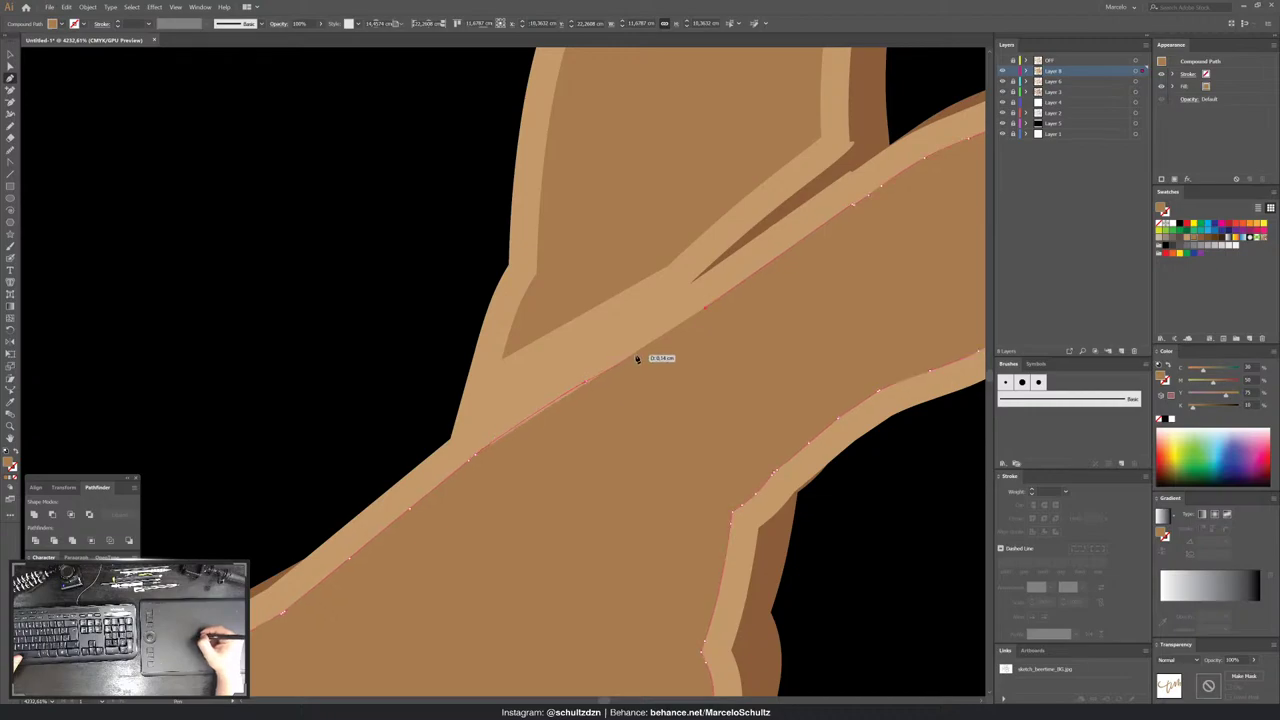
{"action": "left_click", "coordinate": [676, 327]}
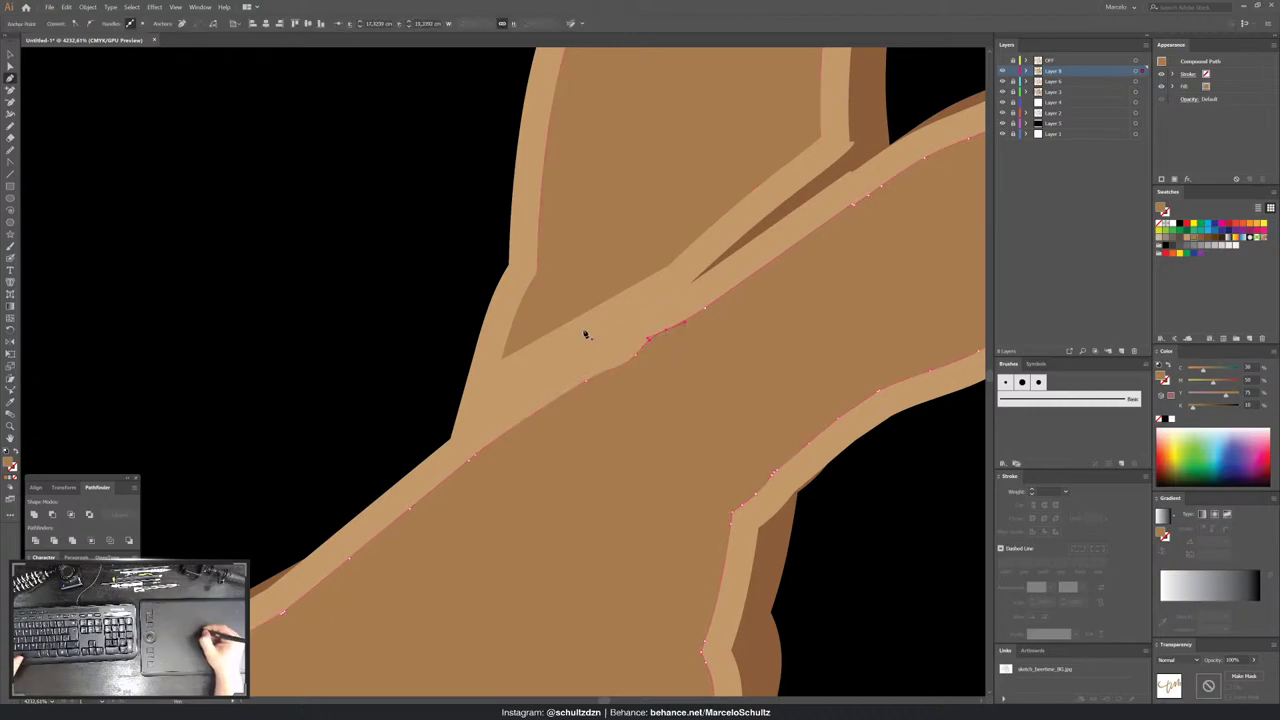
{"action": "key", "text": "a"}
{"action": "left_click_drag", "start_coordinate": [506, 366], "coordinate": [490, 414]}
{"action": "left_click_drag", "start_coordinate": [676, 264], "coordinate": [677, 263]}
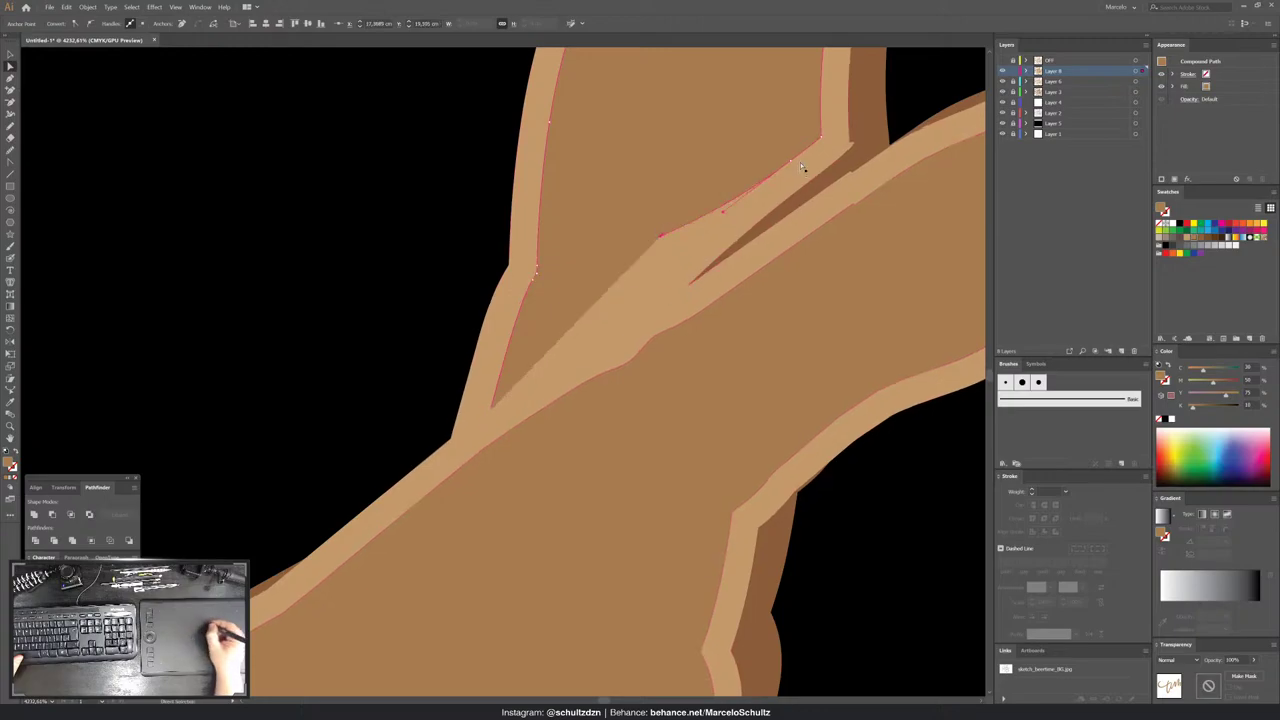
{"action": "left_click", "coordinate": [792, 163]}
{"action": "key", "text": "Delete"}
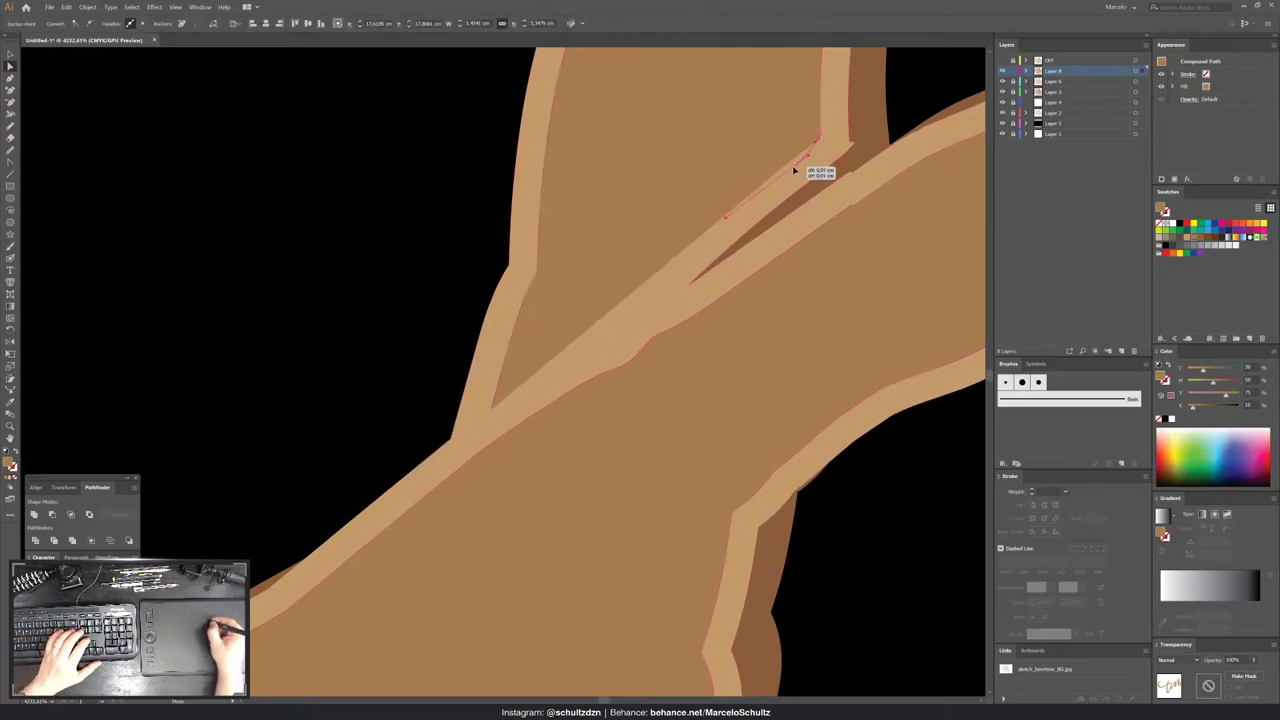
- Extend the highlight path from its open endpoint with curved anchors along the crease
{"action": "key", "text": "p"}
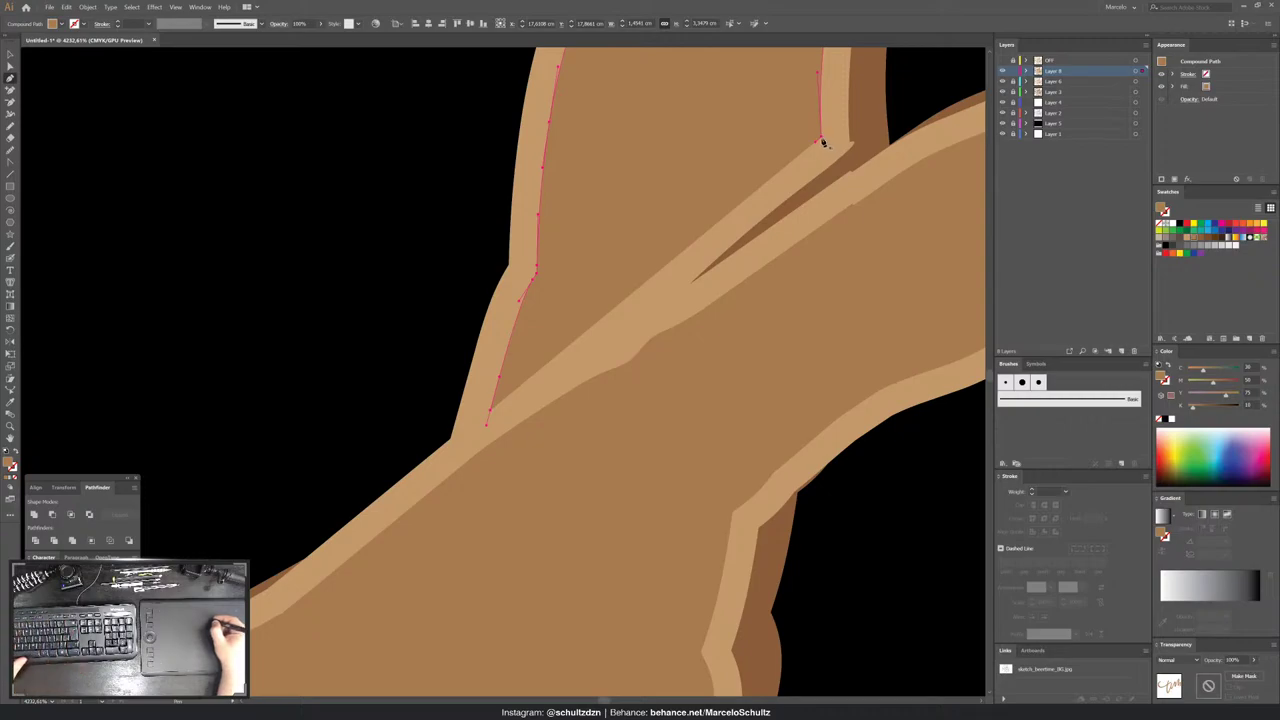
{"action": "left_click", "coordinate": [822, 140]}
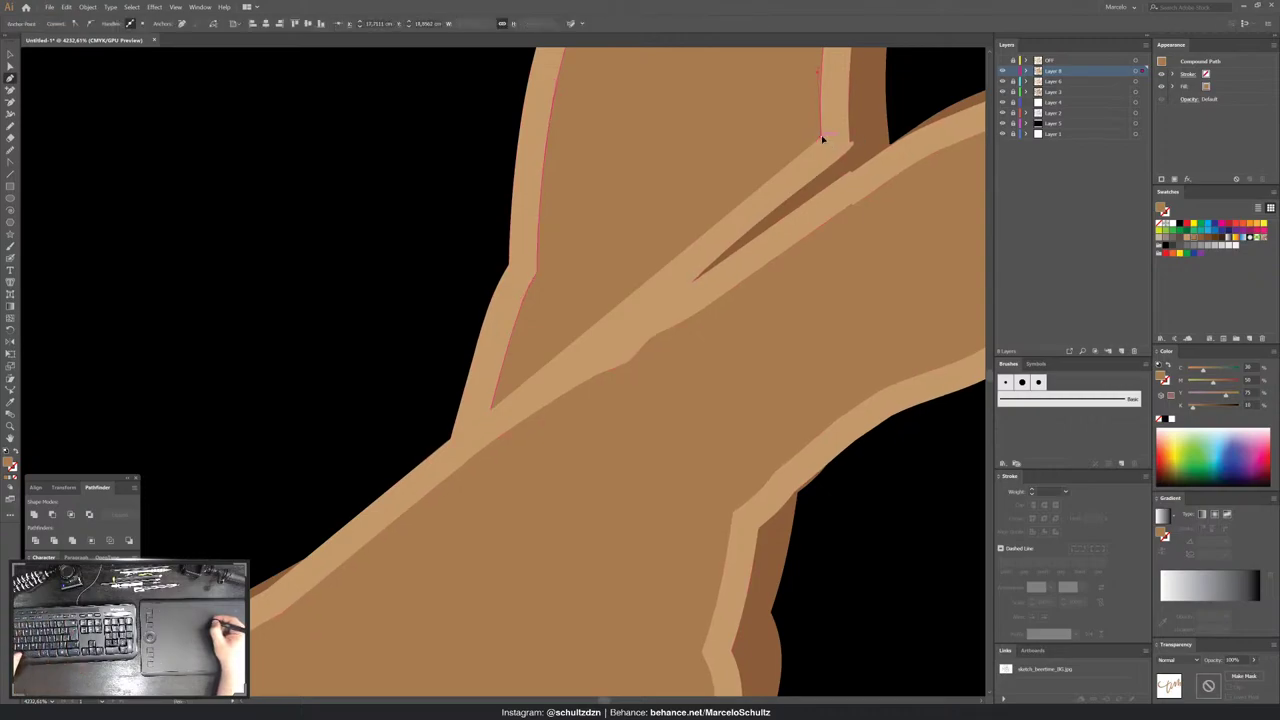
{"action": "left_click_drag", "start_coordinate": [824, 176], "coordinate": [606, 345]}
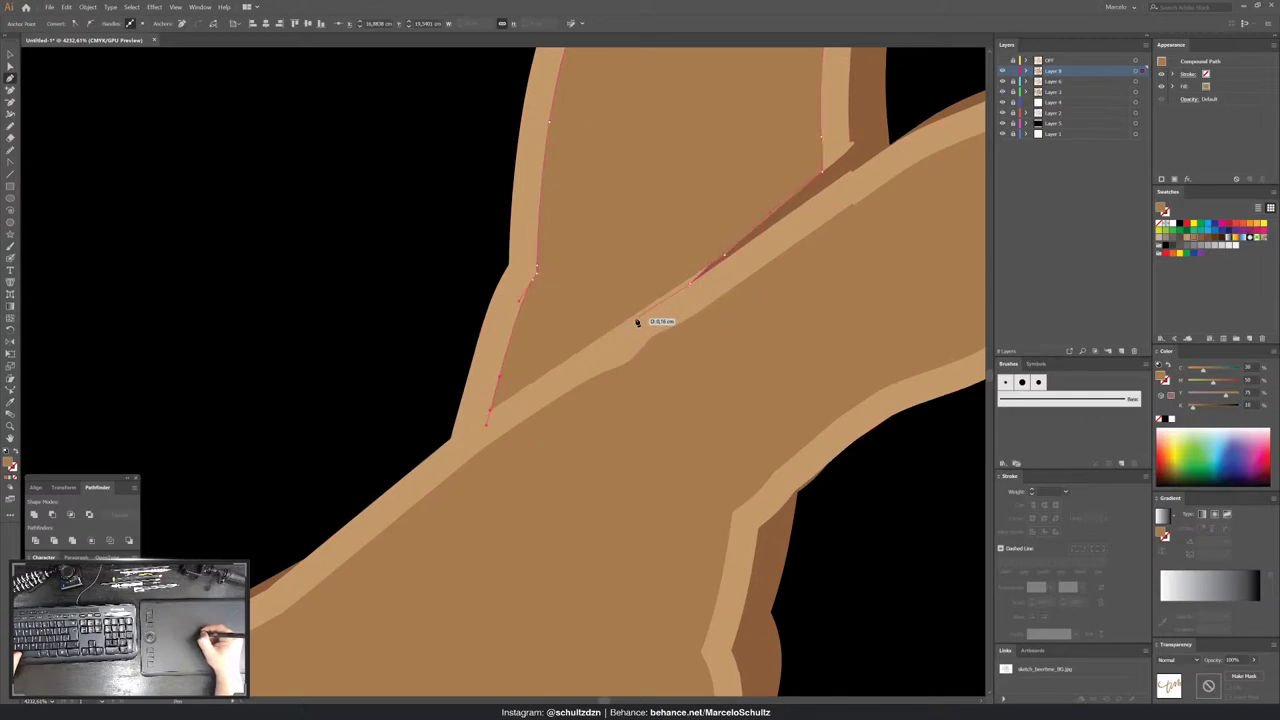
{"action": "left_click", "coordinate": [612, 338]}
{"action": "left_click_drag", "start_coordinate": [490, 415], "coordinate": [491, 409]}
{"action": "key", "text": "a"}
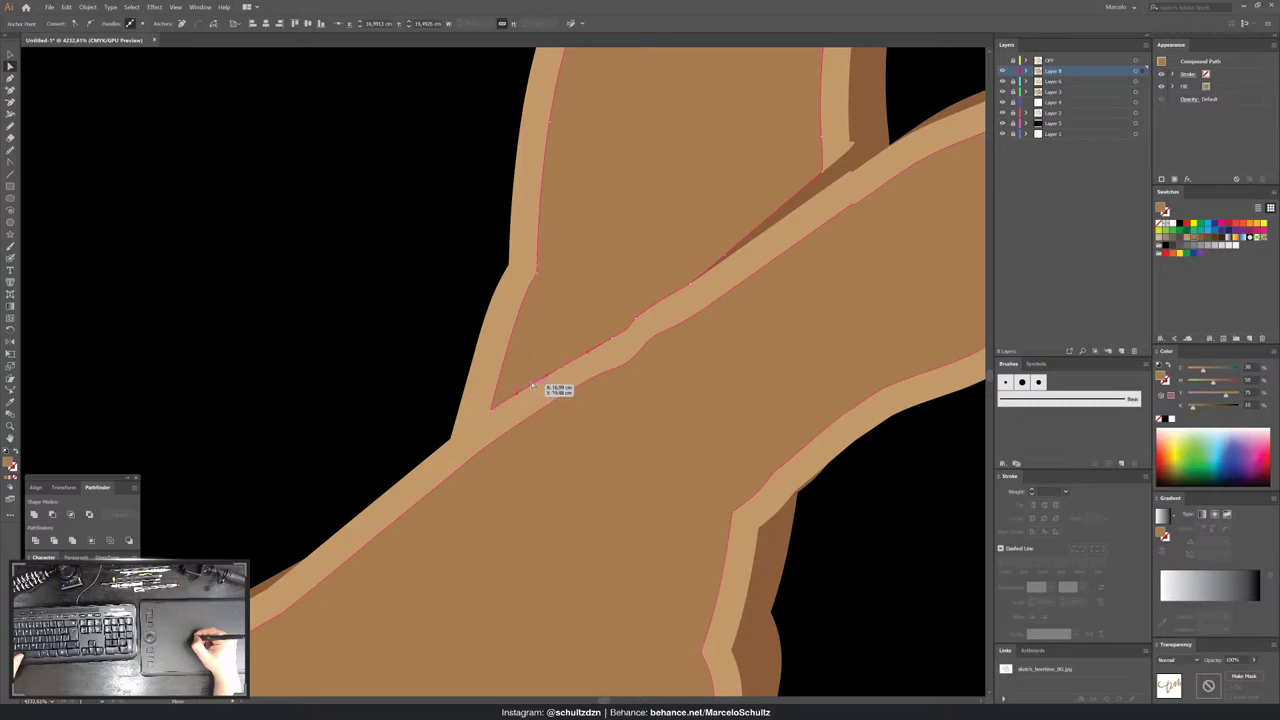
{"action": "key", "text": "ctrl+shift+a"}
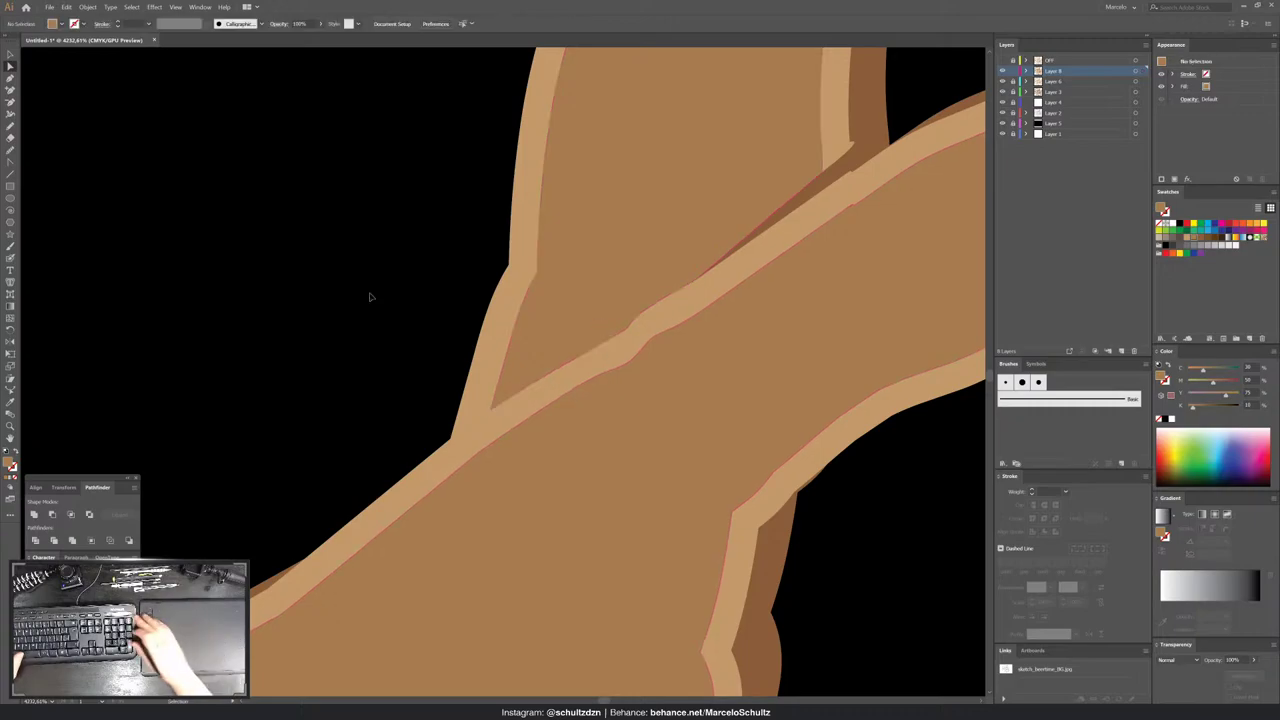
{"action": "key", "text": "ctrl+minus"}
{"action": "key", "text": "ctrl+minus"}
{"action": "key", "text": "ctrl+minus"}
{"action": "key", "text": "ctrl+minus"}
{"action": "key", "text": "ctrl+minus"}
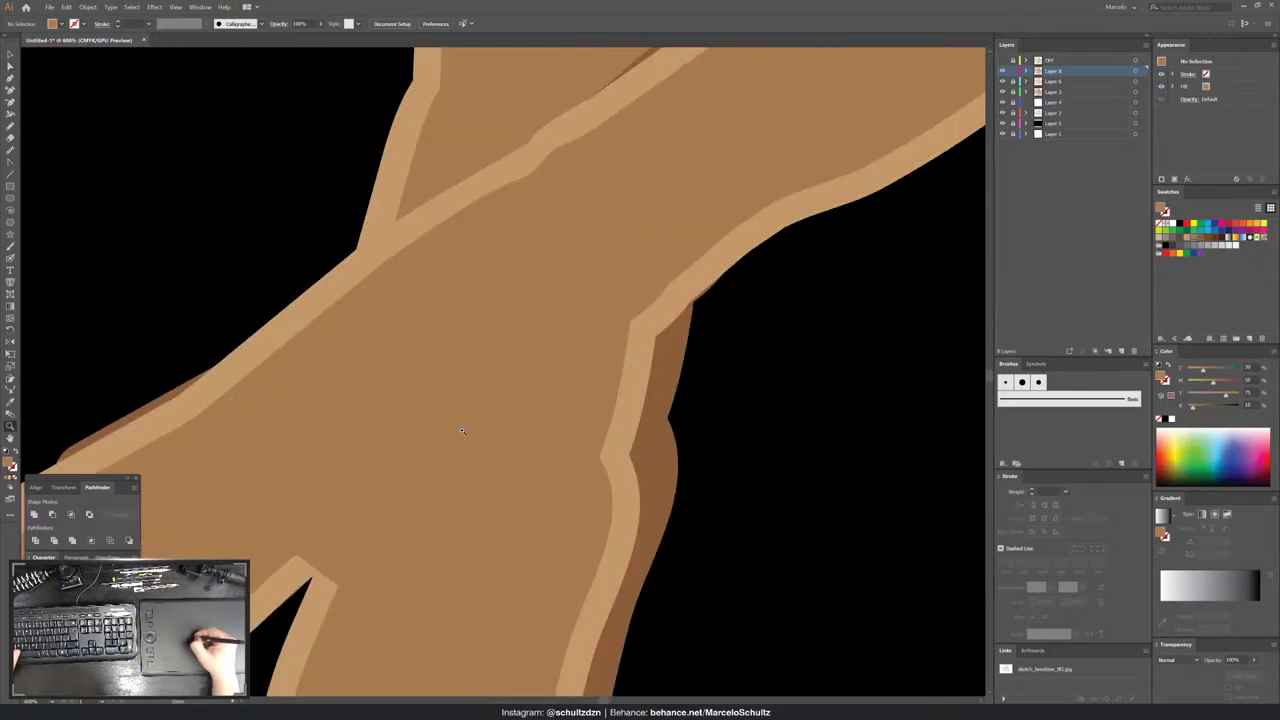
- Zoom into the next crossing and drag the highlight's crotch anchor up-right into the notch
{"action": "left_click_drag", "start_coordinate": [494, 350], "coordinate": [462, 389]}
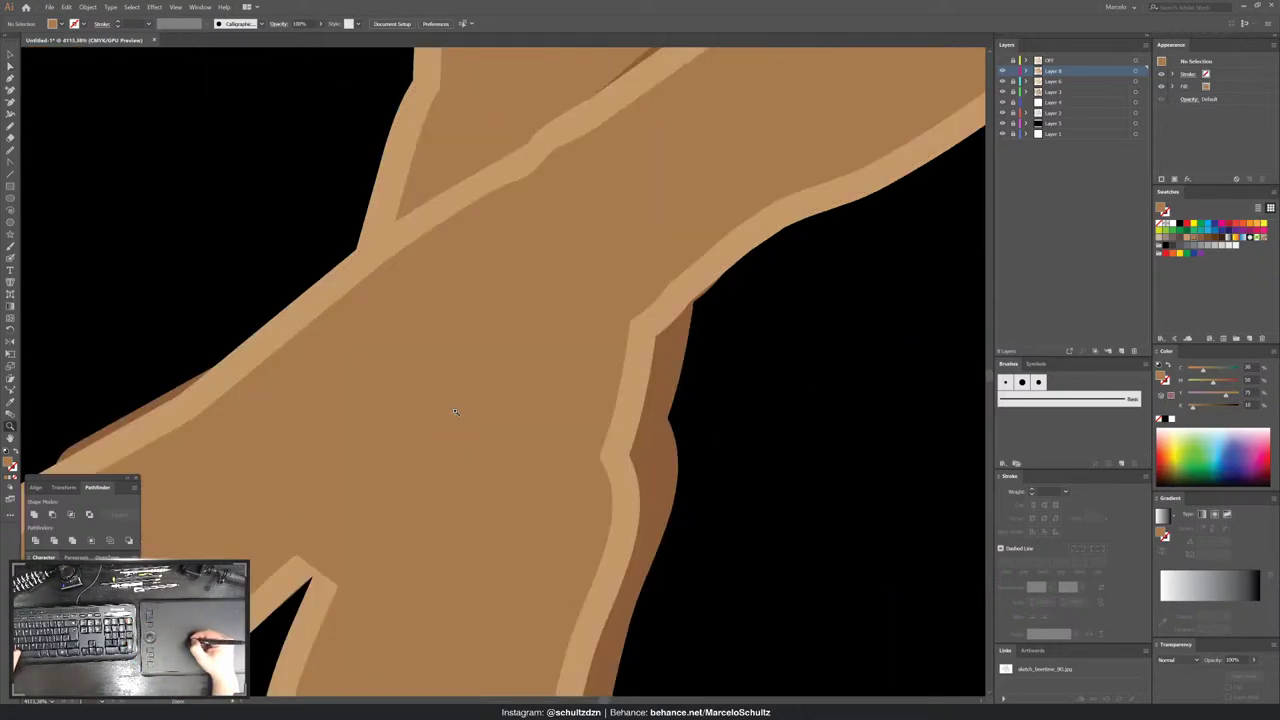
{"action": "scroll", "coordinate": [490, 420], "scroll_direction": "down", "scroll_amount": 2}
{"action": "scroll", "coordinate": [490, 420], "scroll_direction": "left", "scroll_amount": 3}
{"action": "key", "text": "a"}
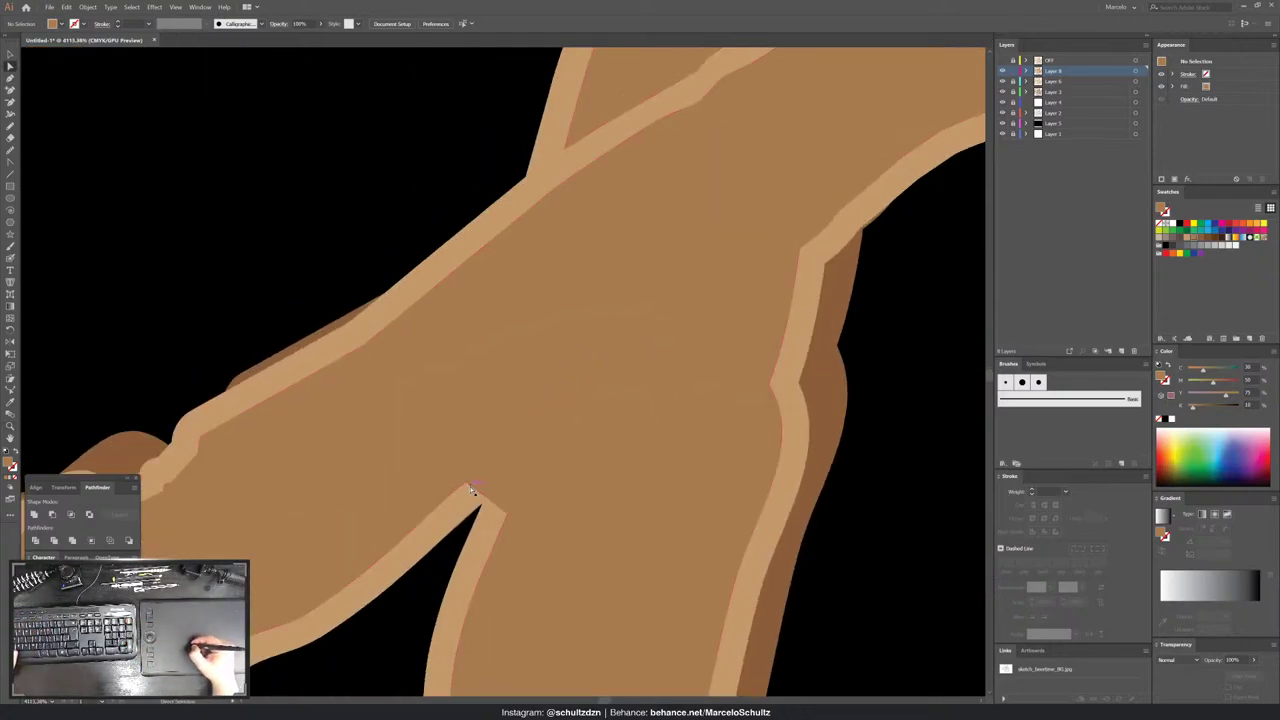
{"action": "left_click", "coordinate": [472, 490]}
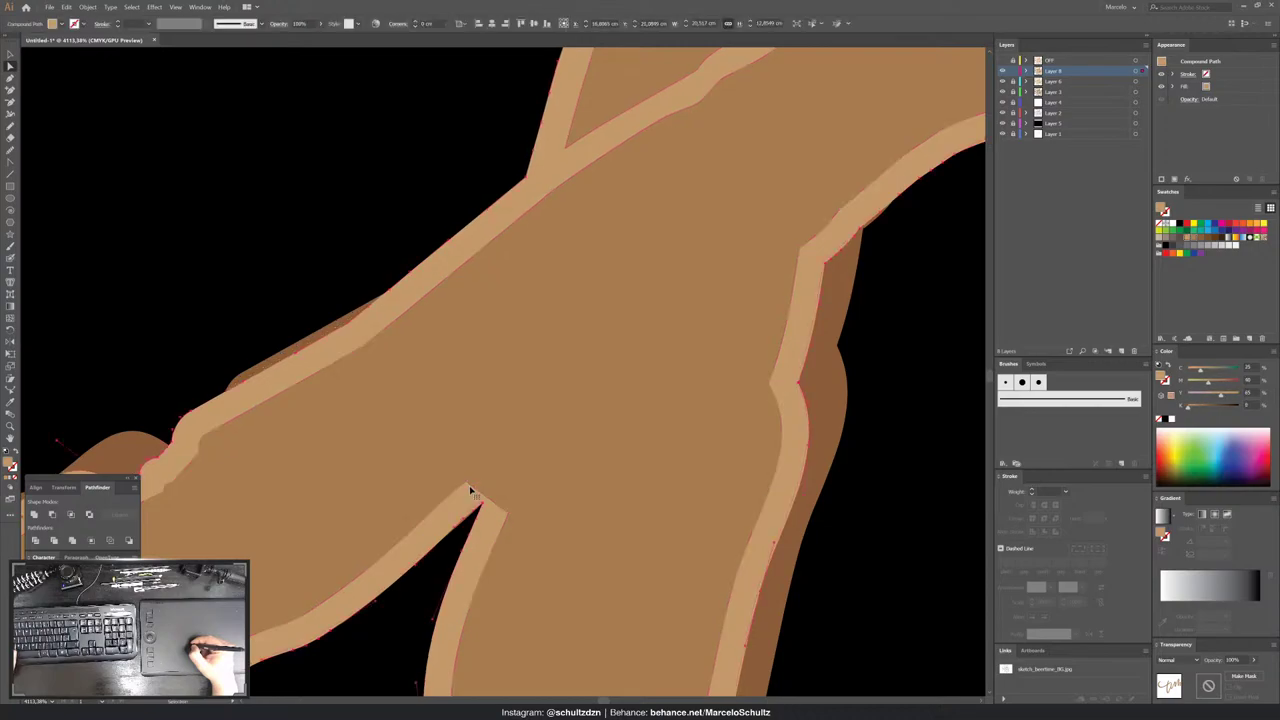
{"action": "left_click_drag", "start_coordinate": [467, 485], "coordinate": [529, 437]}
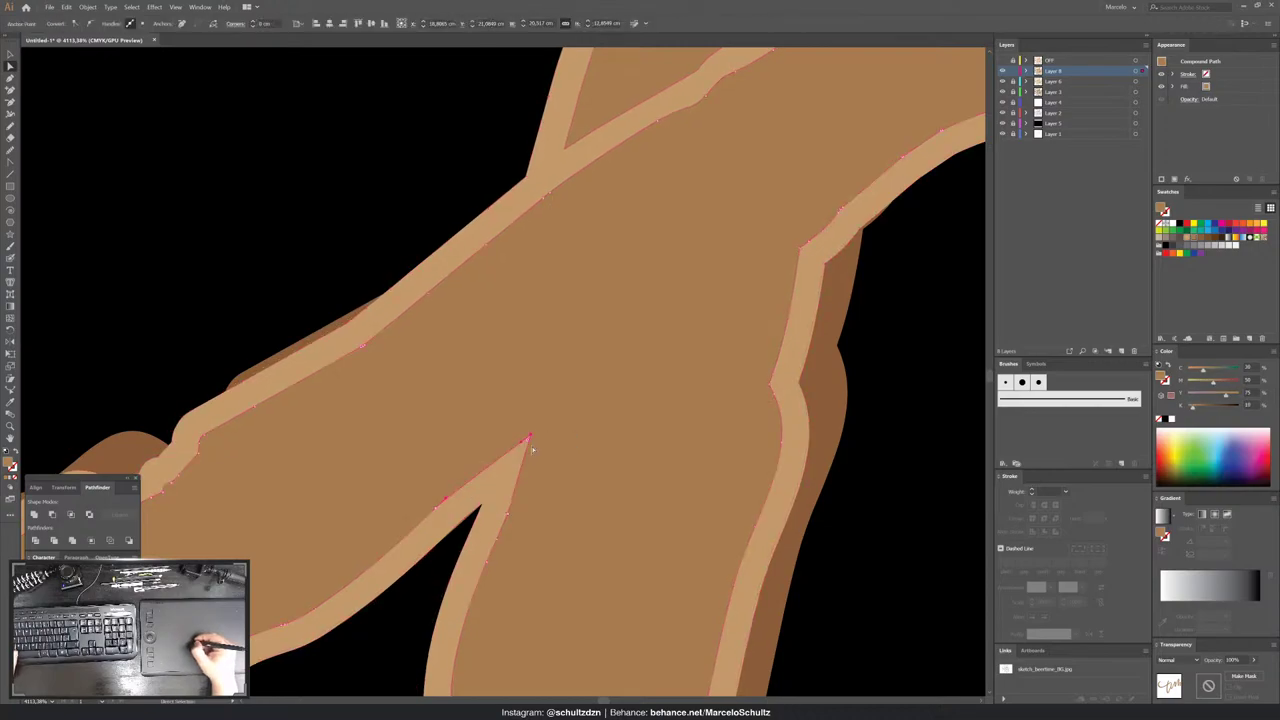
{"action": "key", "text": "ctrl+shift+a"}
{"action": "key", "text": "b"}
{"action": "key", "text": "ctrl+minus"}
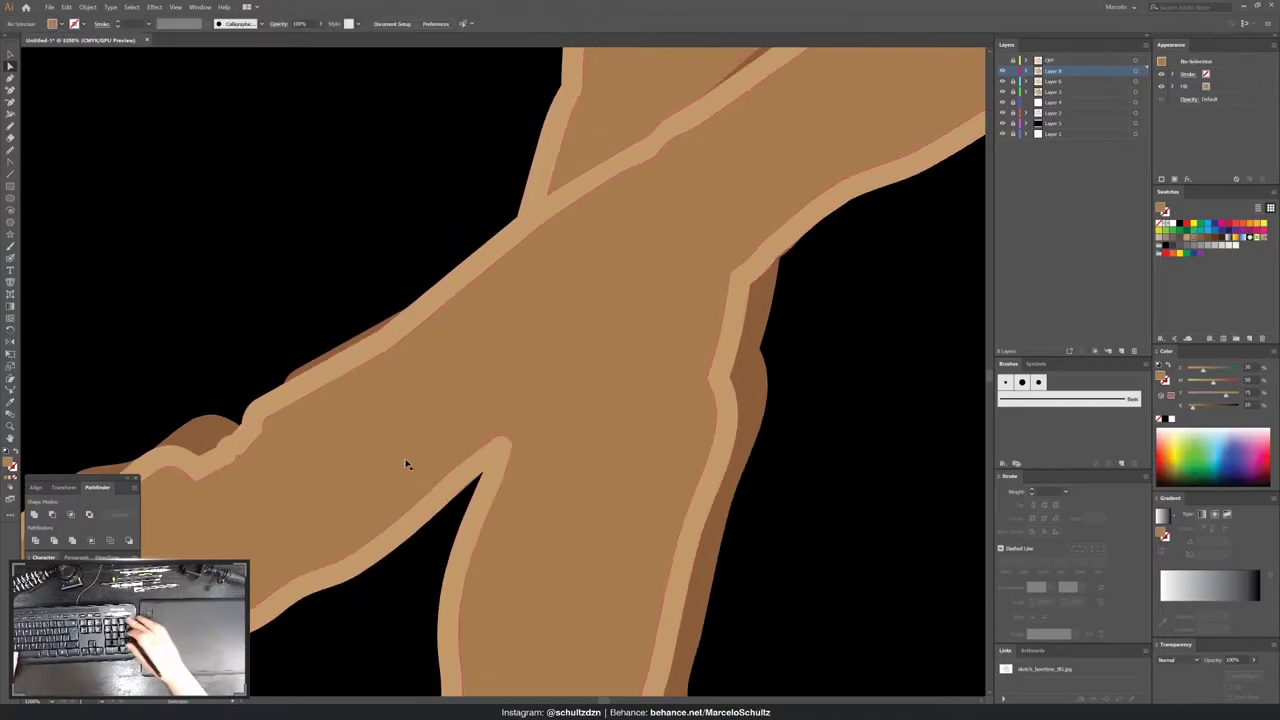
{"action": "key", "text": "ctrl+minus"}
{"action": "key", "text": "ctrl+minus"}
{"action": "key", "text": "ctrl+minus"}
{"action": "key", "text": "ctrl+minus"}
{"action": "key", "text": "ctrl+plus"}
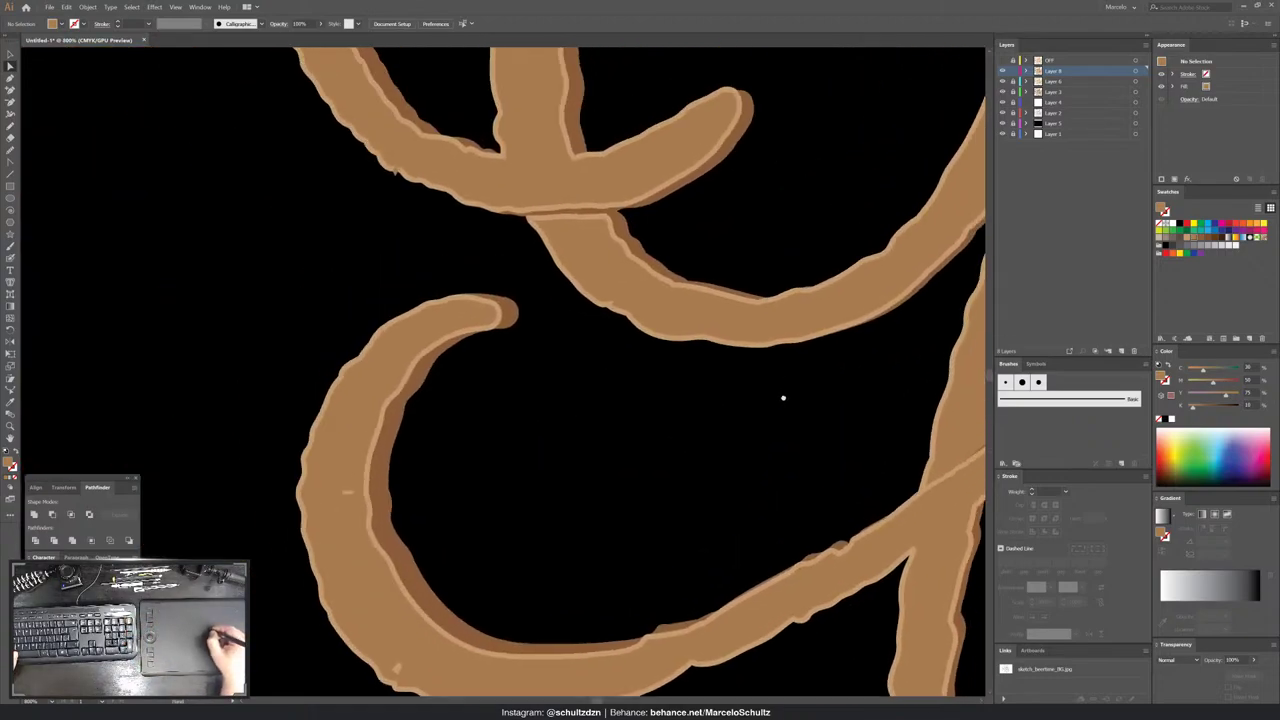
{"action": "scroll", "coordinate": [777, 397], "scroll_direction": "up", "scroll_amount": 1}
- Drag the junction highlight's top-edge anchor rightward along the band
{"action": "scroll", "coordinate": [580, 228], "scroll_direction": "up", "scroll_amount": 5}
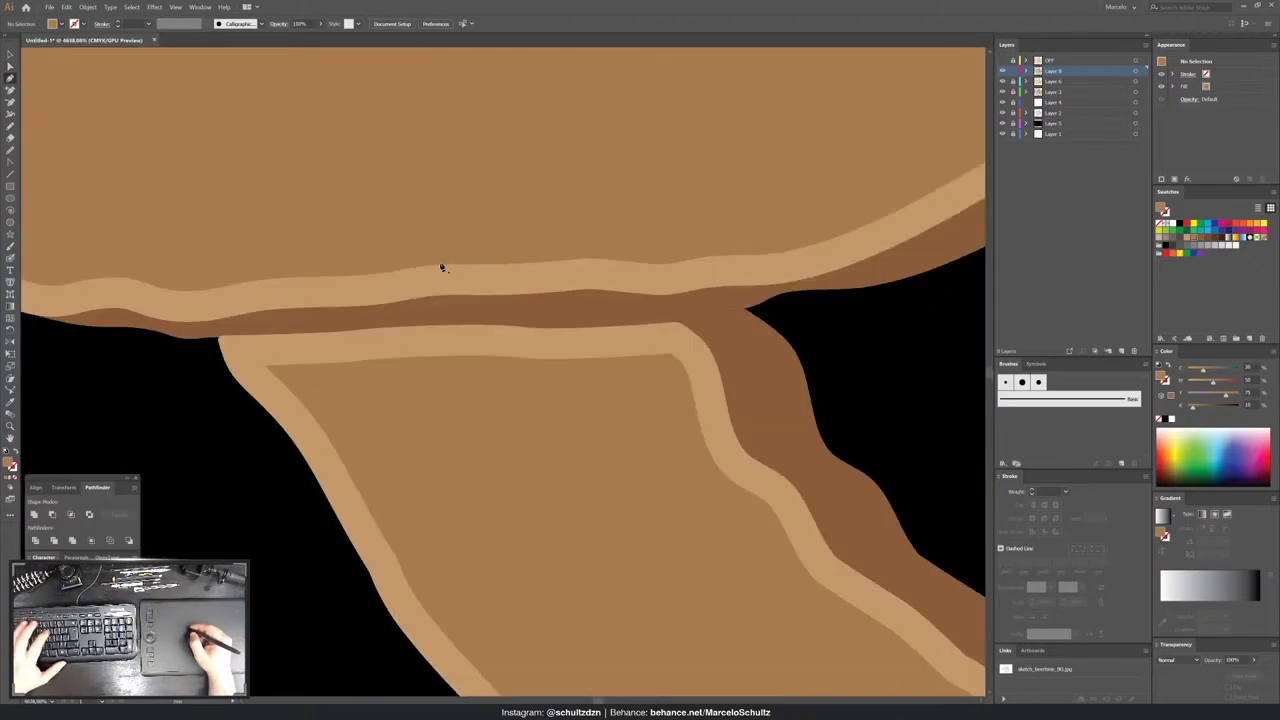
{"action": "key", "text": "a"}
{"action": "left_click", "coordinate": [268, 369]}
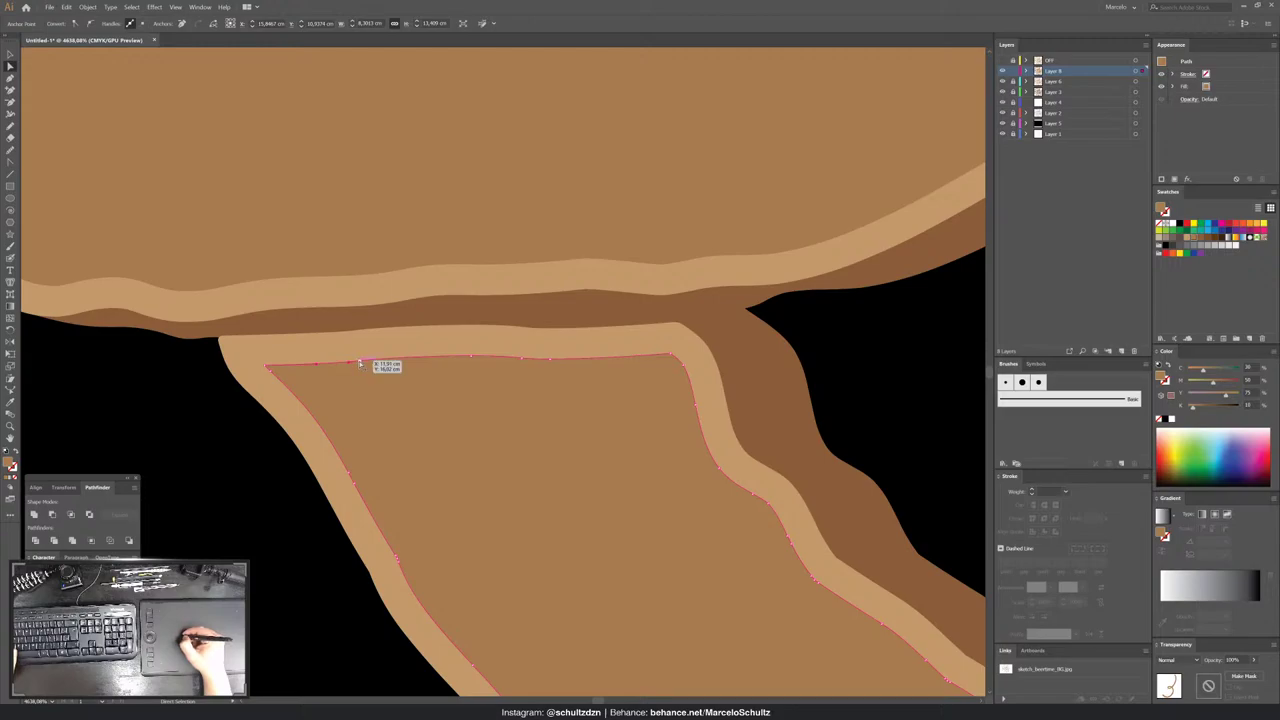
{"action": "left_click_drag", "start_coordinate": [360, 364], "coordinate": [551, 362]}
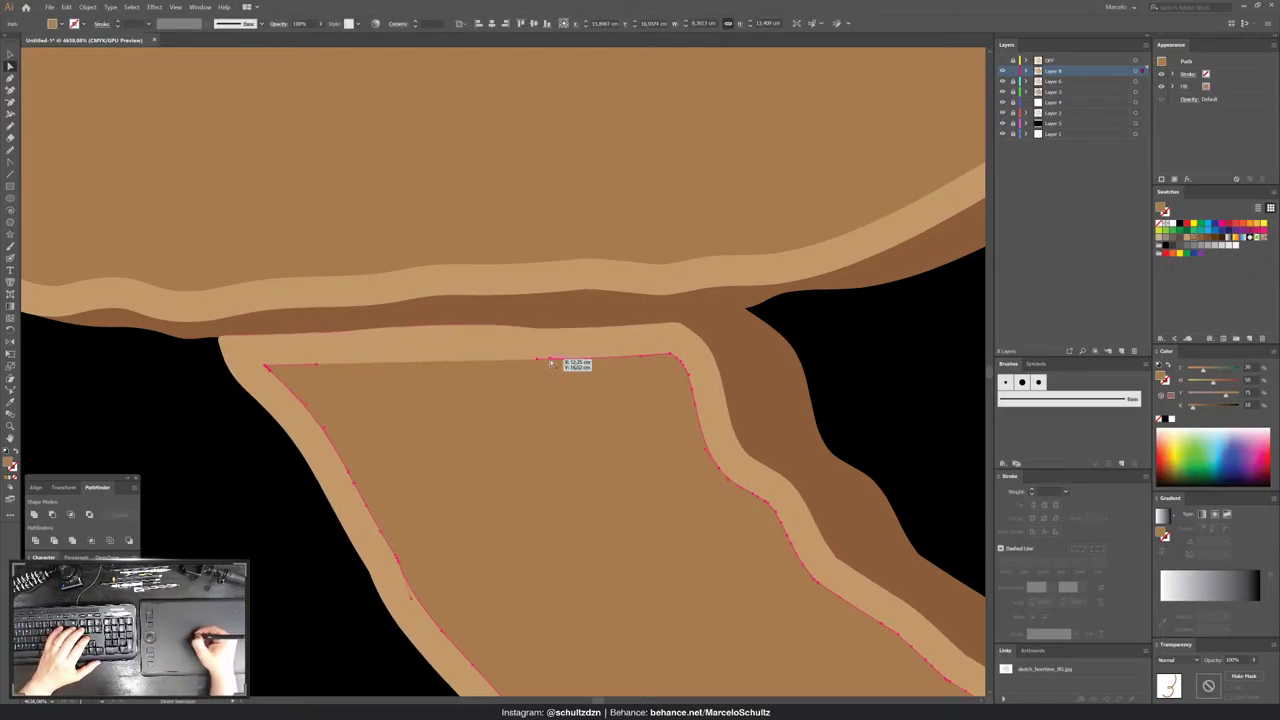
{"action": "key", "text": "ctrl+shift+a"}
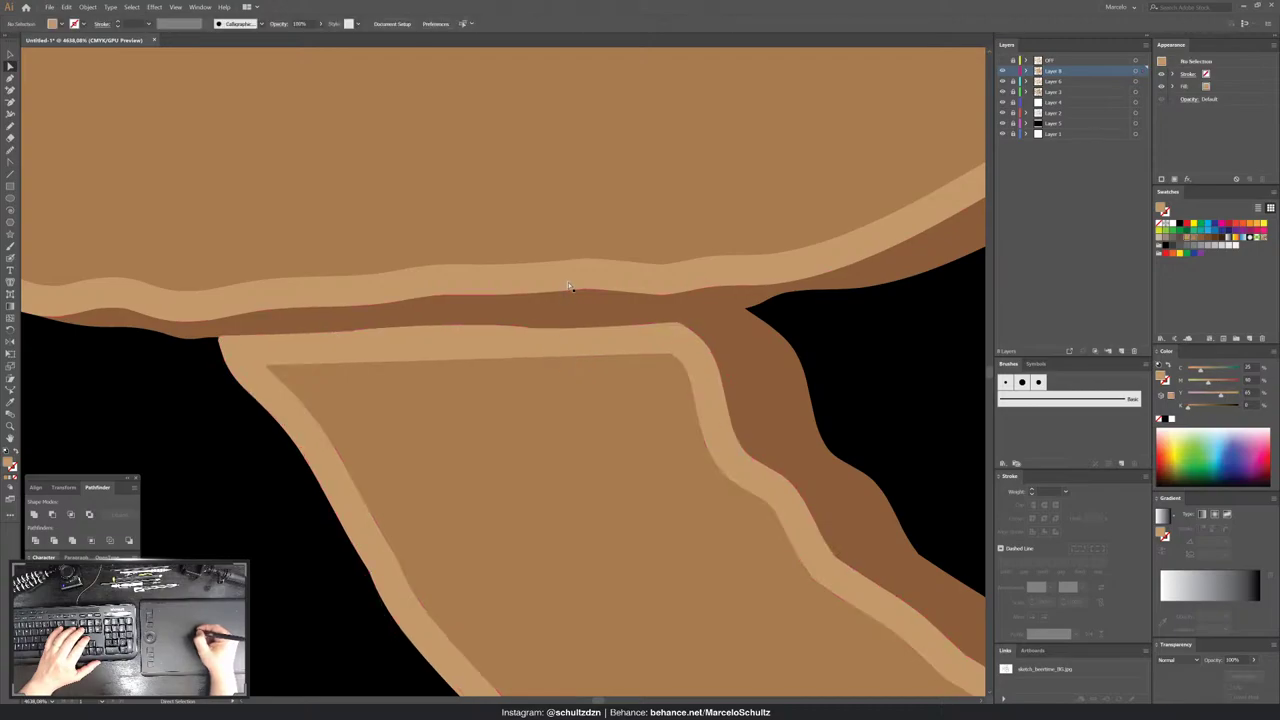
- Try Select > Same > Fill Color, then raise the lower band's top corner anchors to the shadow
{"action": "left_click", "coordinate": [568, 288]}
{"action": "left_click", "coordinate": [154, 7]}
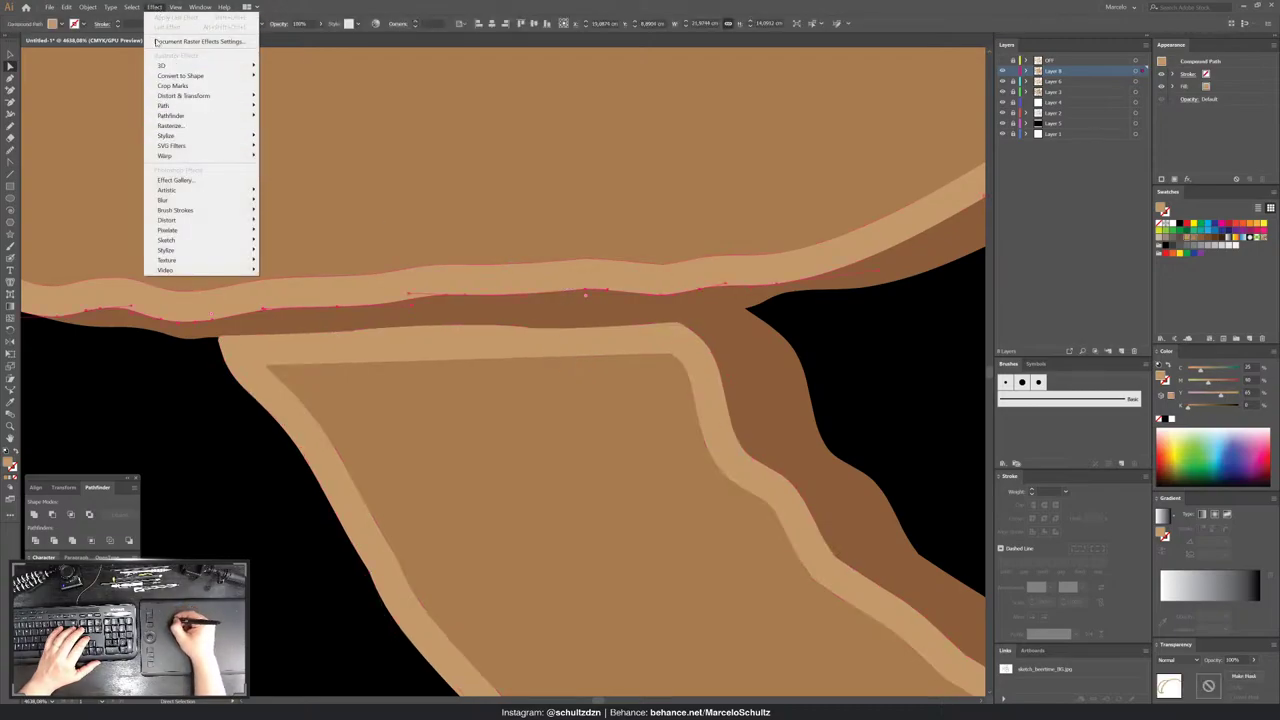
{"action": "left_click", "coordinate": [281, 140]}
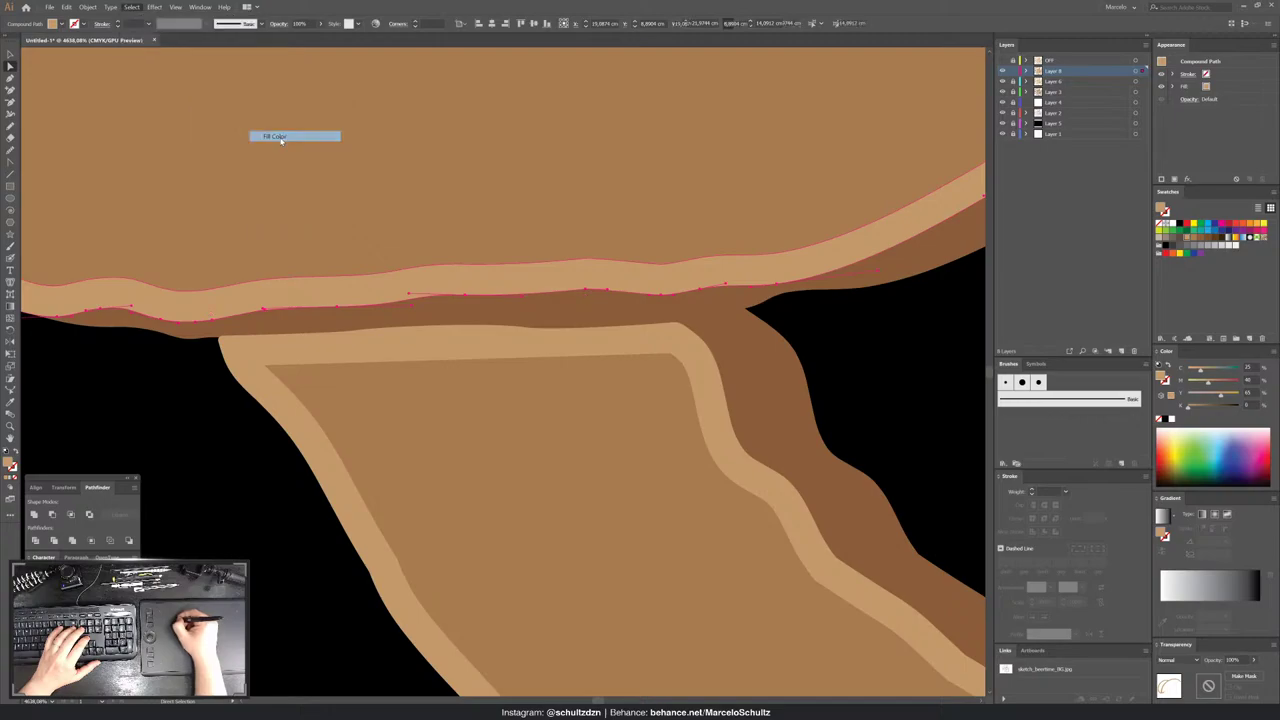
{"action": "key", "text": "ctrl+shift+a"}
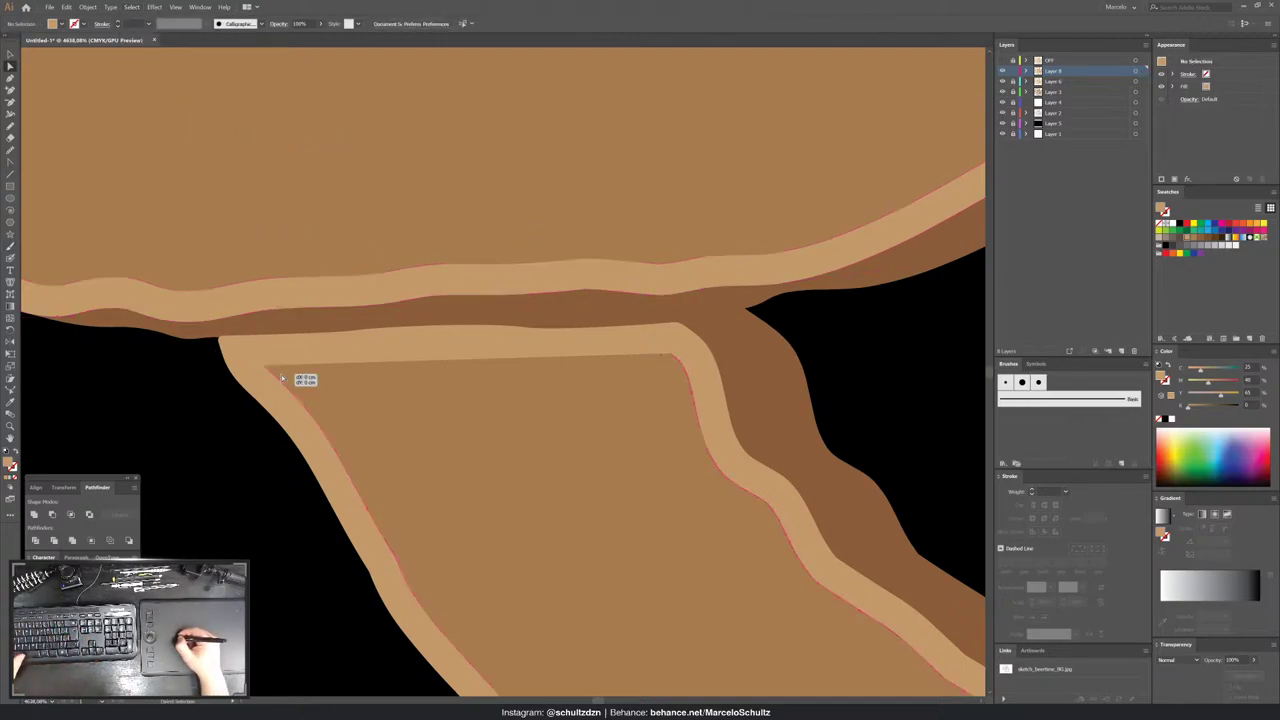
{"action": "left_click", "coordinate": [281, 378]}
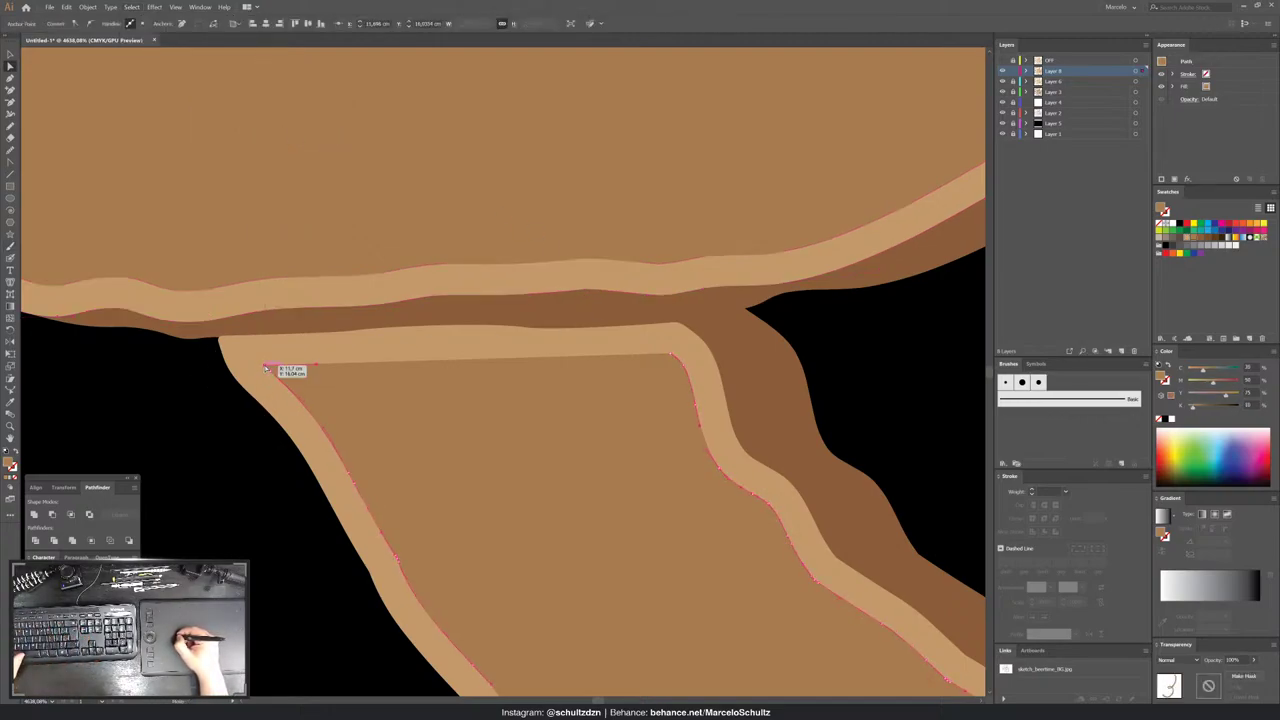
{"action": "left_click_drag", "start_coordinate": [266, 369], "coordinate": [249, 343]}
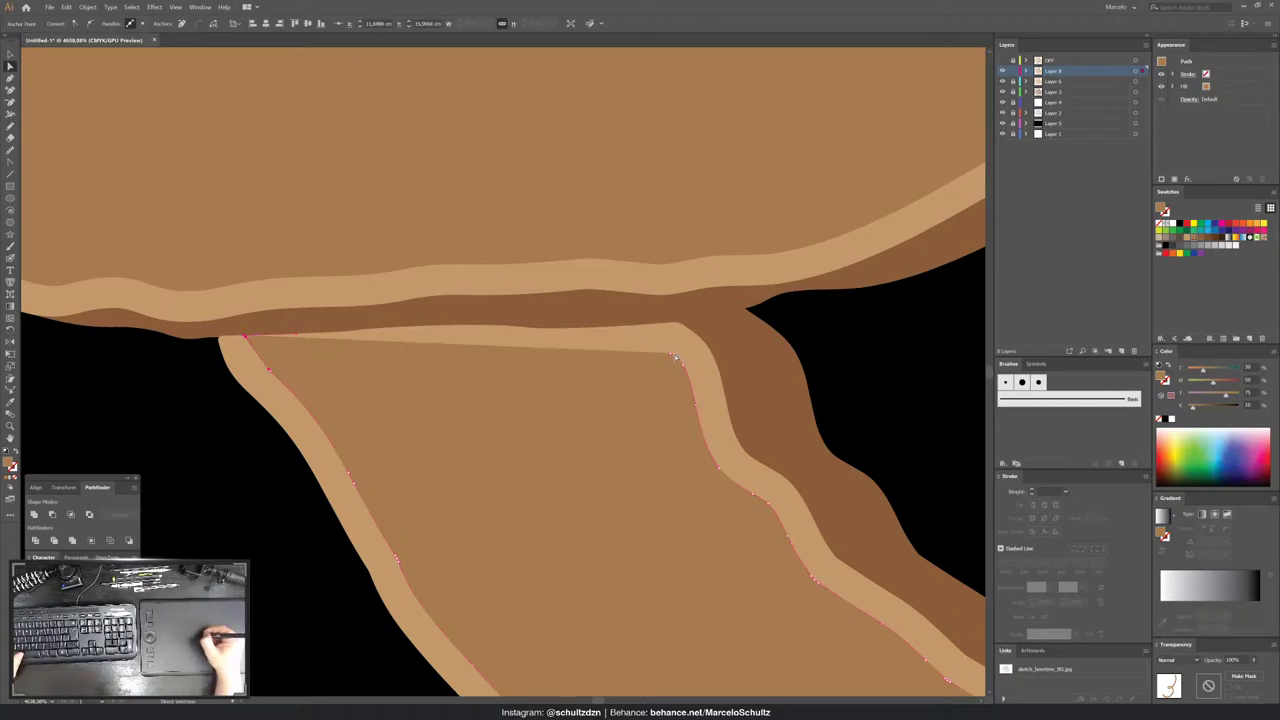
{"action": "mouse_move", "coordinate": [672, 357]}
{"action": "left_mouse_down"}
{"action": "mouse_move", "coordinate": [663, 326]}
{"action": "mouse_move", "coordinate": [251, 338]}
{"action": "left_mouse_up"}
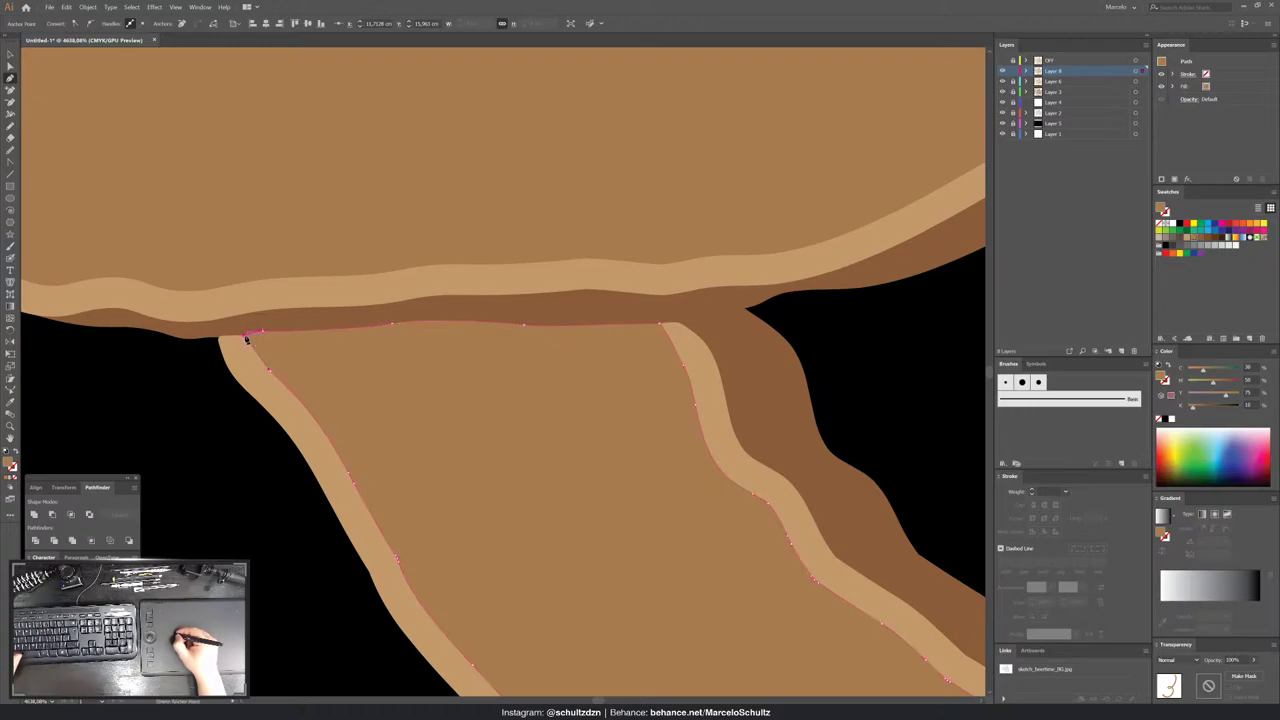
- Select the brown band and lower tan paths and try combining them, dismissing the overlap error
{"action": "key", "text": "ctrl+shift+a"}
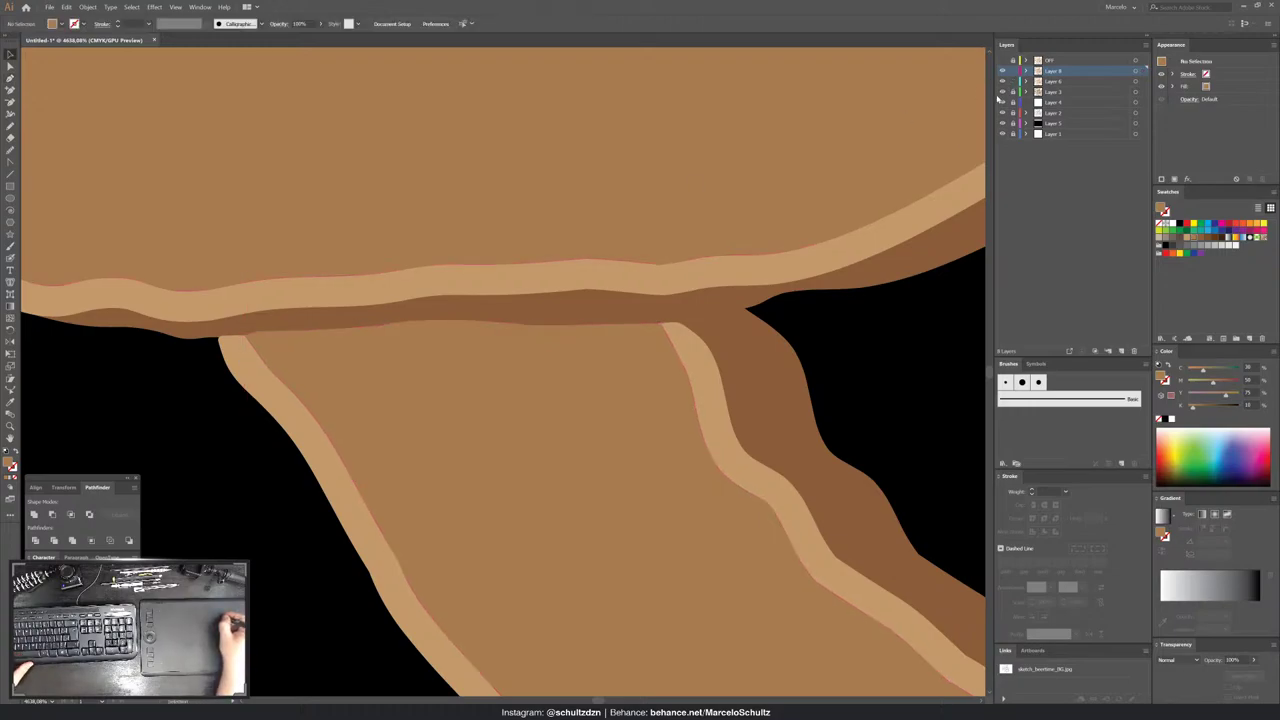
{"action": "left_click", "coordinate": [710, 356]}
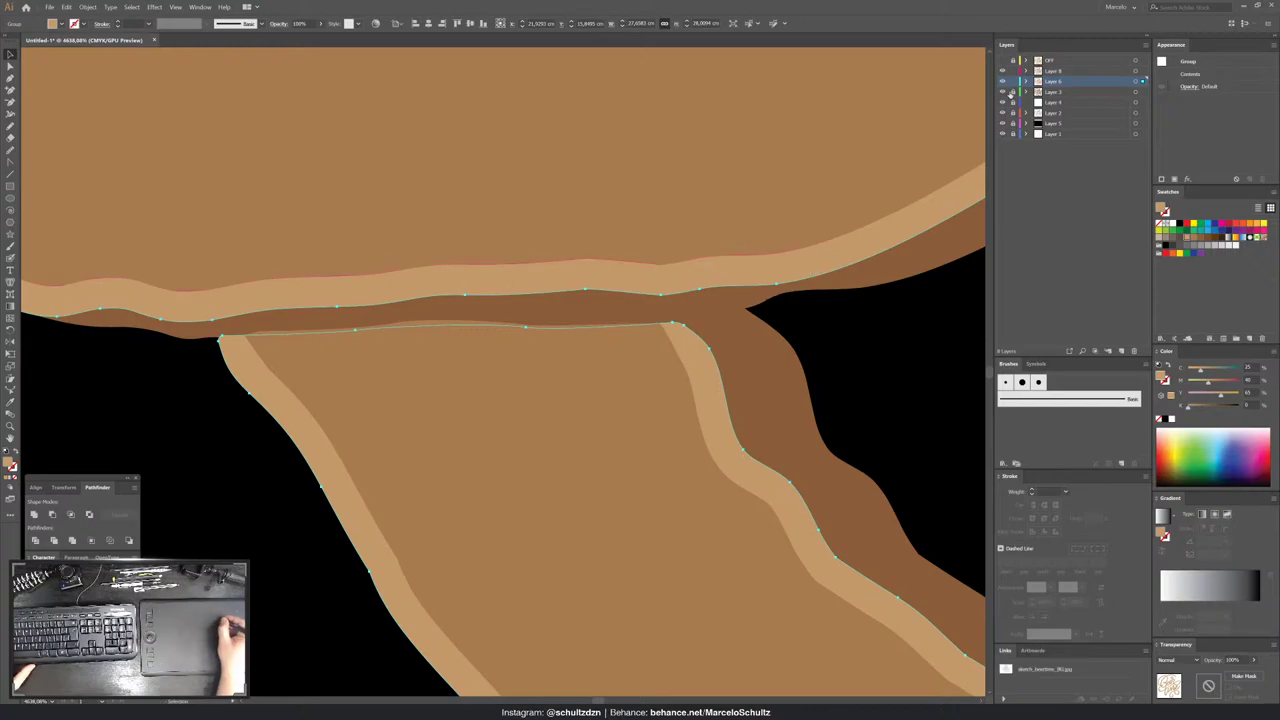
{"action": "key", "text": "ctrl+shift+a"}
{"action": "left_click", "coordinate": [584, 348]}
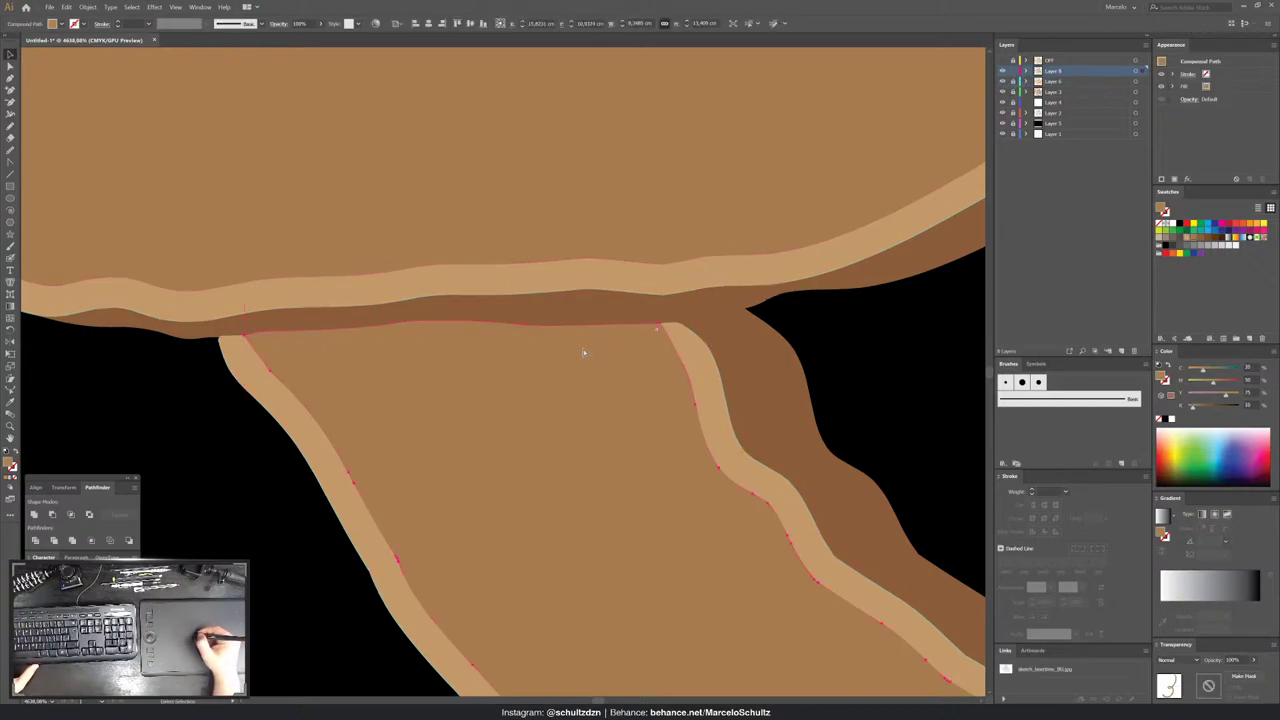
{"action": "key", "text": "ctrl+z"}
{"action": "left_click", "coordinate": [456, 331], "text": "shift"}
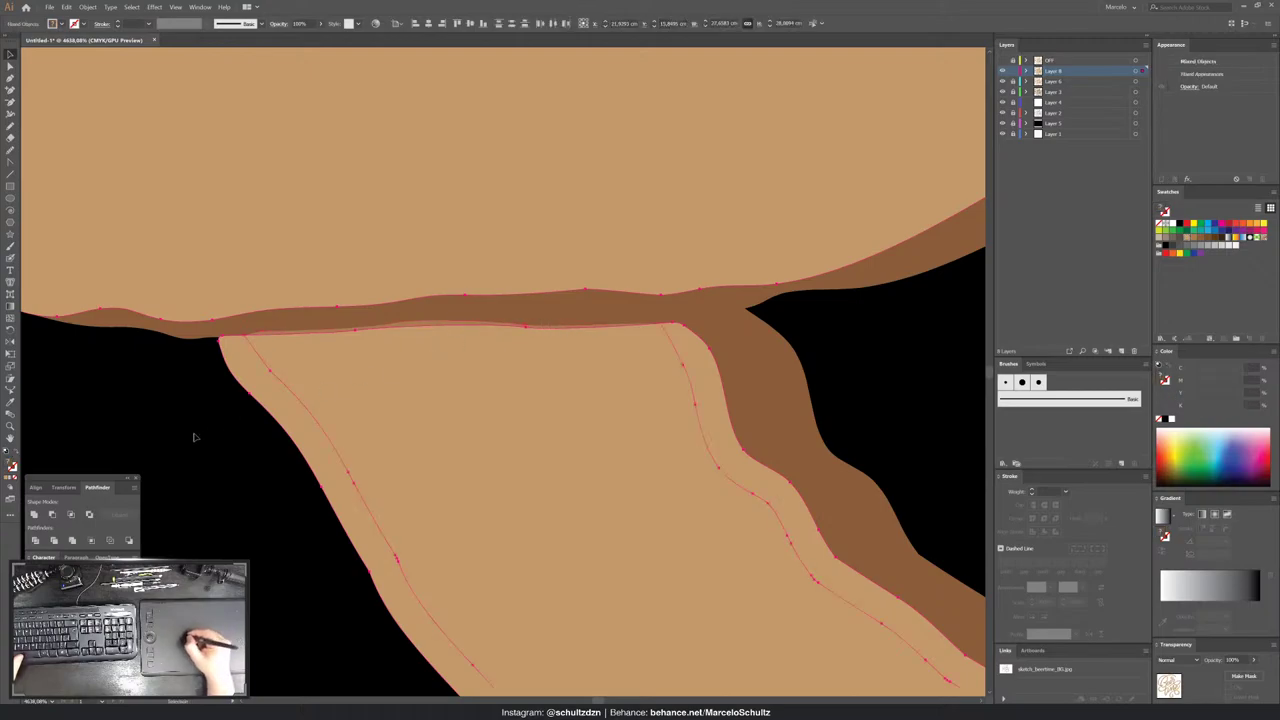
{"action": "left_click", "coordinate": [86, 513]}
{"action": "key", "text": "Return"}
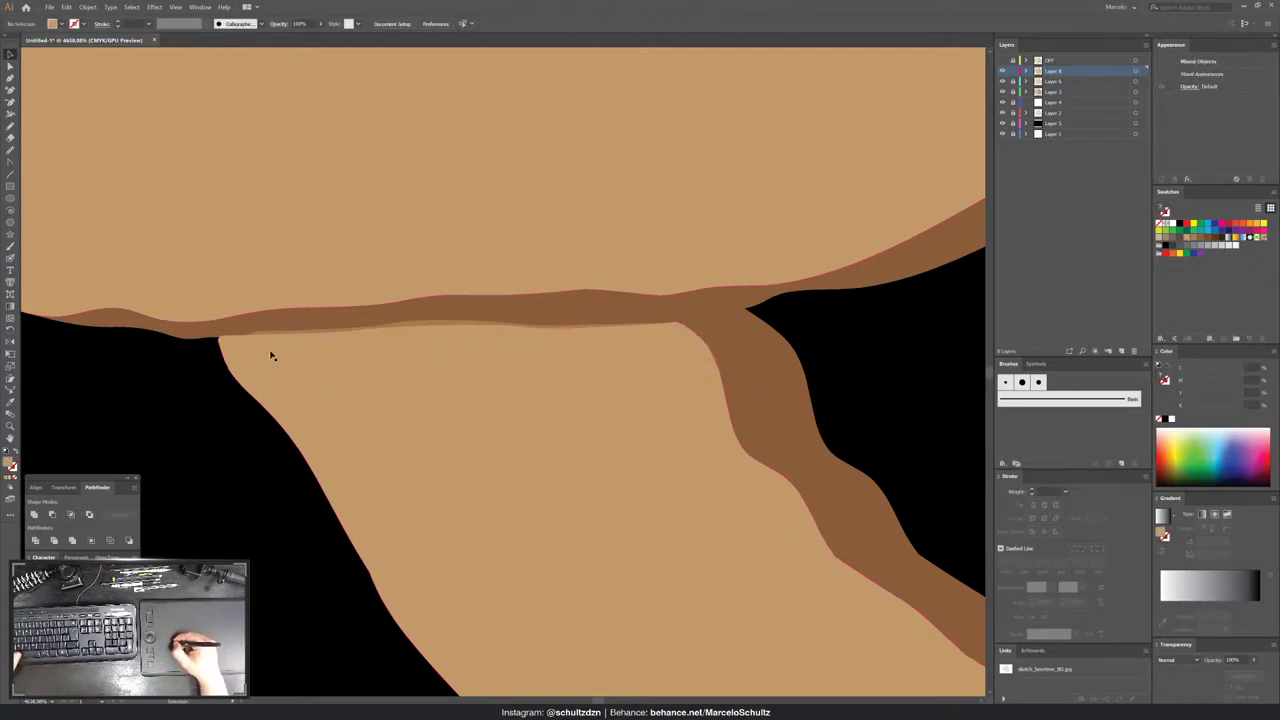
{"action": "left_click", "coordinate": [274, 334]}
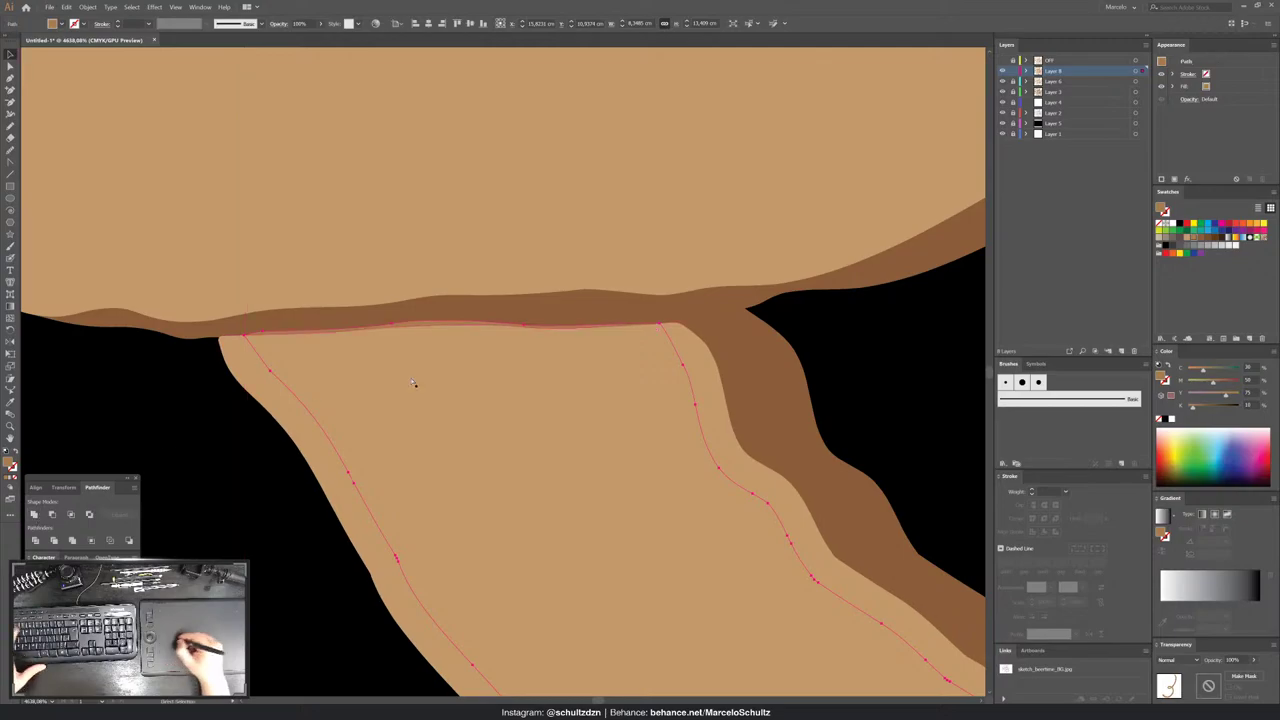
- Select all overlapping paths and retry the Pathfinder merge, dismissing the overlapping-paths alert
{"action": "key", "text": "ctrl+shift+a"}
{"action": "key", "text": "m"}
{"action": "key", "text": "v"}
{"action": "key", "text": "ctrl+a"}
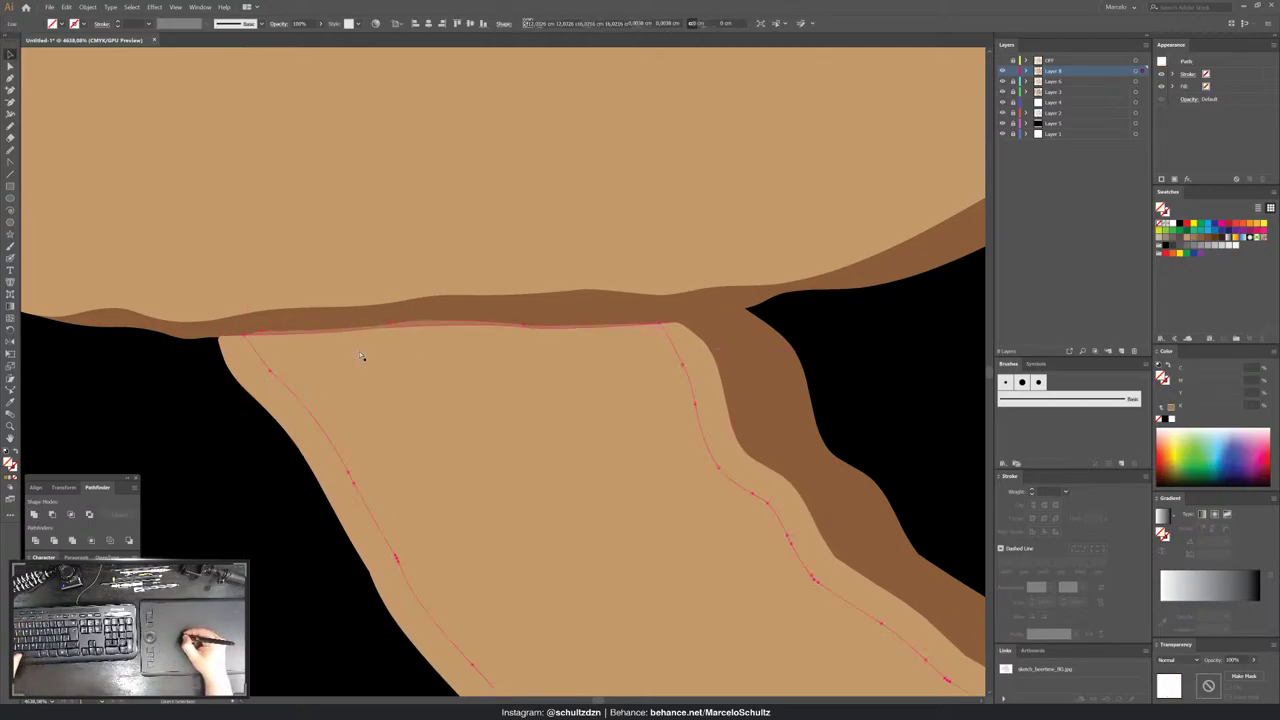
{"action": "left_click", "coordinate": [70, 514]}
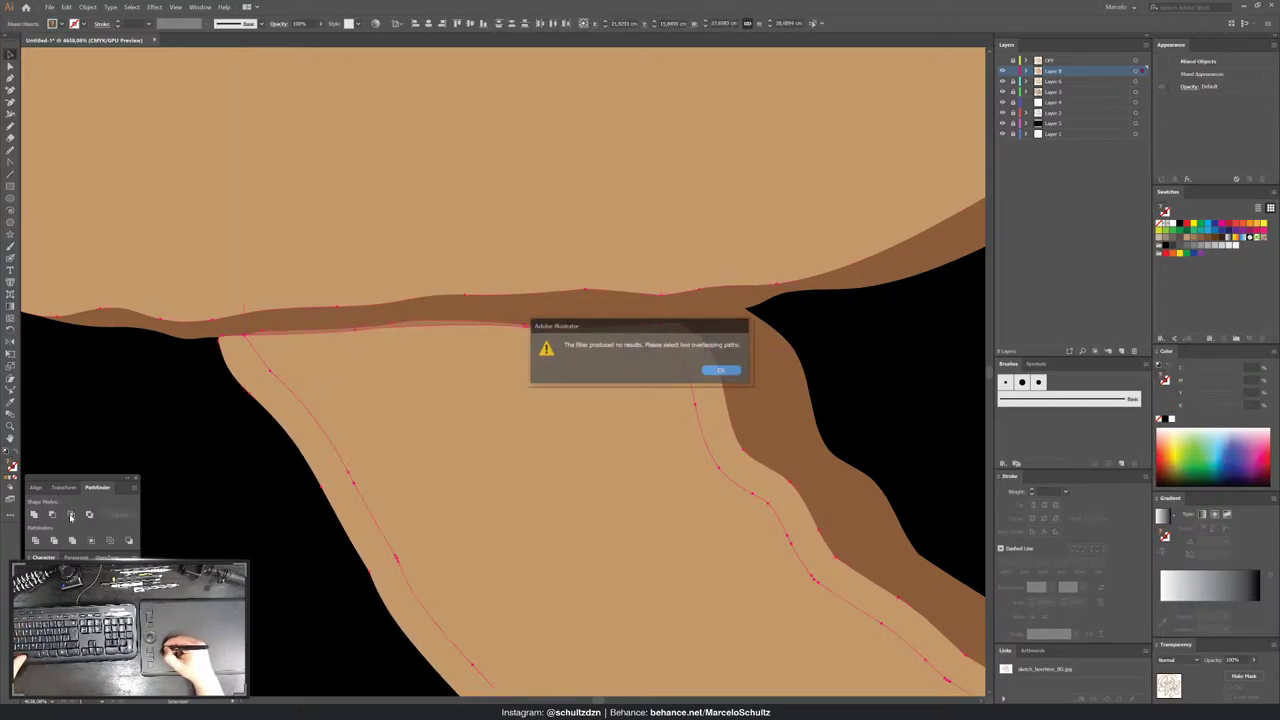
{"action": "key", "text": "Return"}
{"action": "key", "text": "ctrl+shift+a"}
- Turn the brown band group in Layer 8 into a compound path
{"action": "left_click", "coordinate": [1023, 71]}
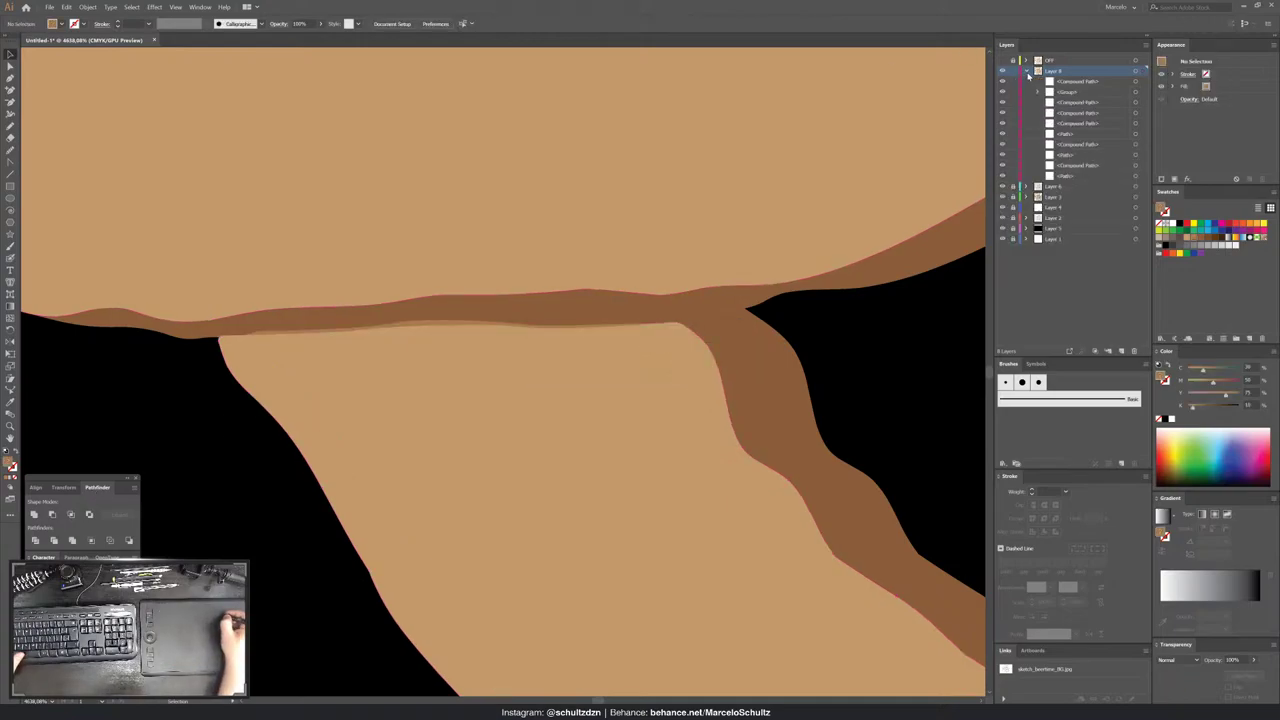
{"action": "left_click", "coordinate": [1136, 91]}
{"action": "key", "text": "ctrl+8"}
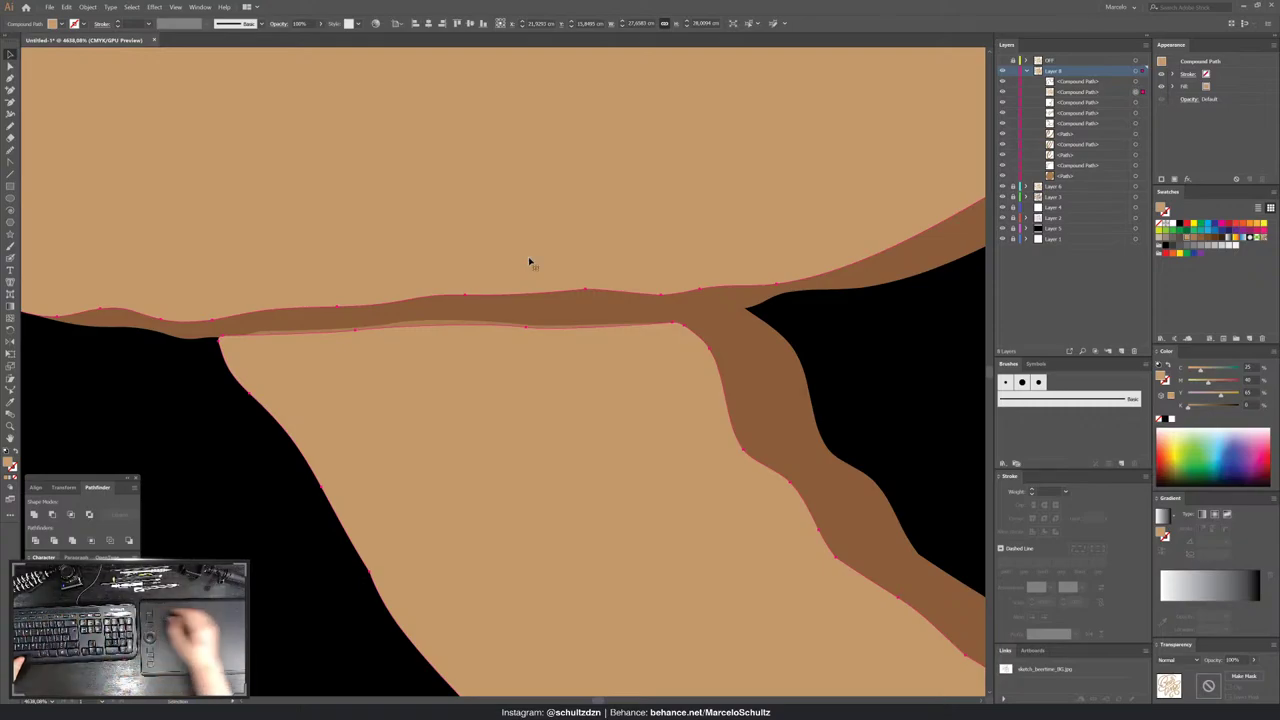
{"action": "left_click", "coordinate": [402, 326], "text": "shift"}
{"action": "left_click", "coordinate": [405, 328], "text": "shift"}
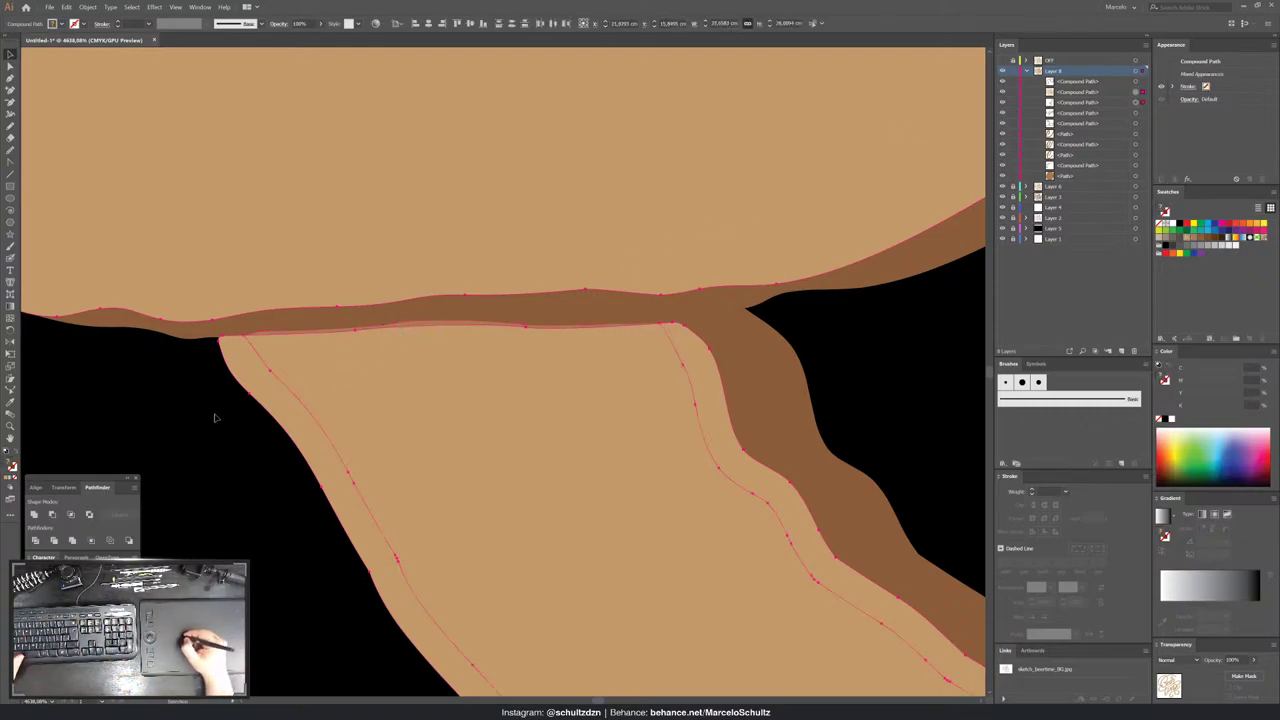
{"action": "left_click", "coordinate": [331, 326]}
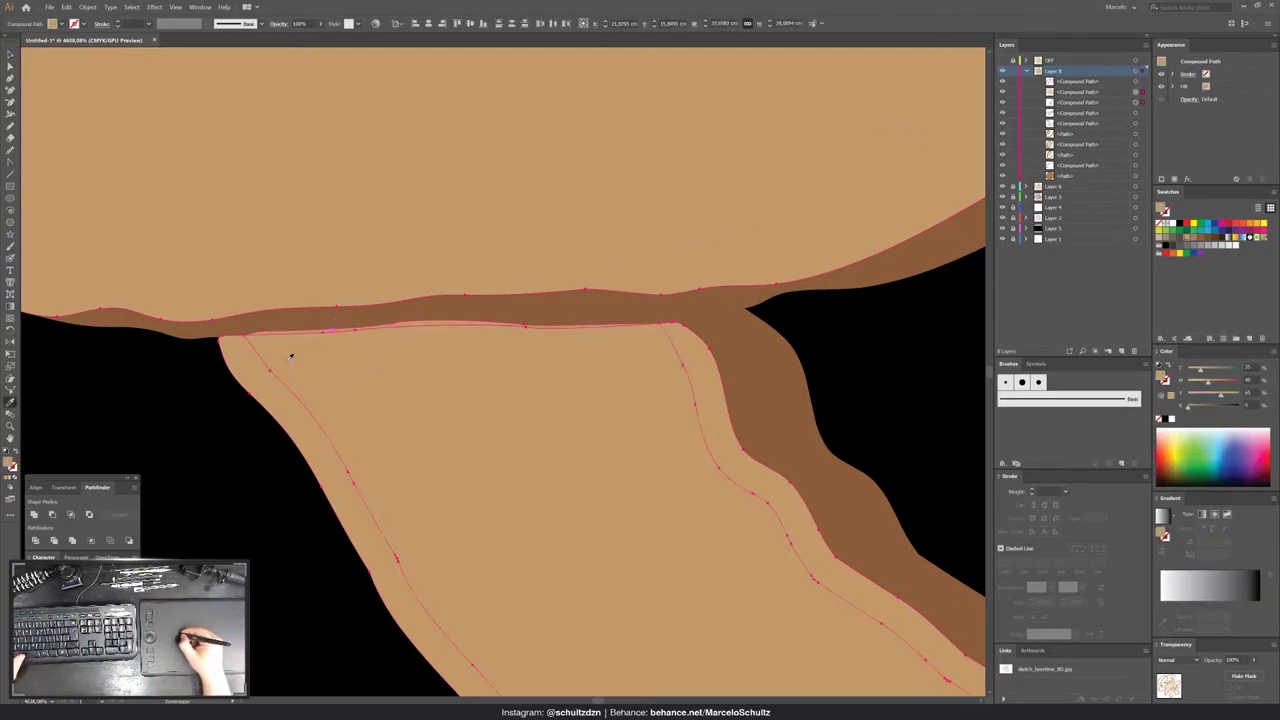
{"action": "left_click", "coordinate": [223, 408]}
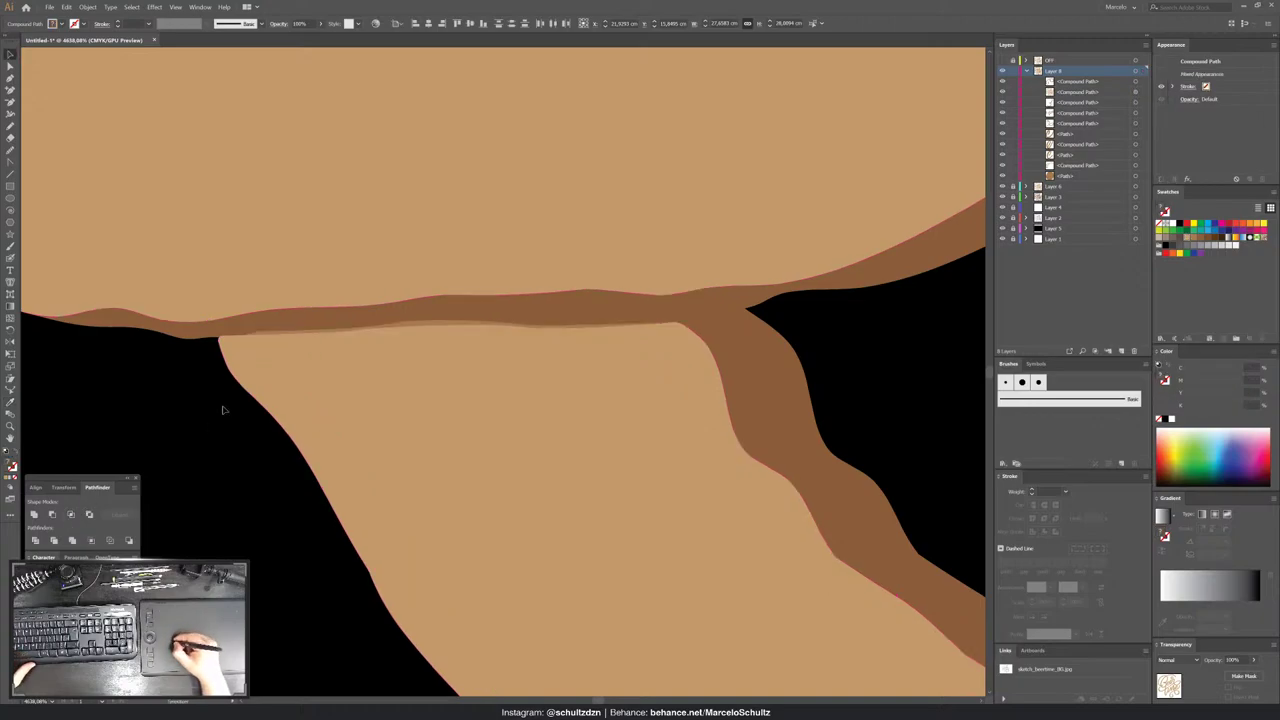
- Cut the inner offset path from the compound path with Minus Front to form the light edge band
{"action": "left_click", "coordinate": [270, 343]}
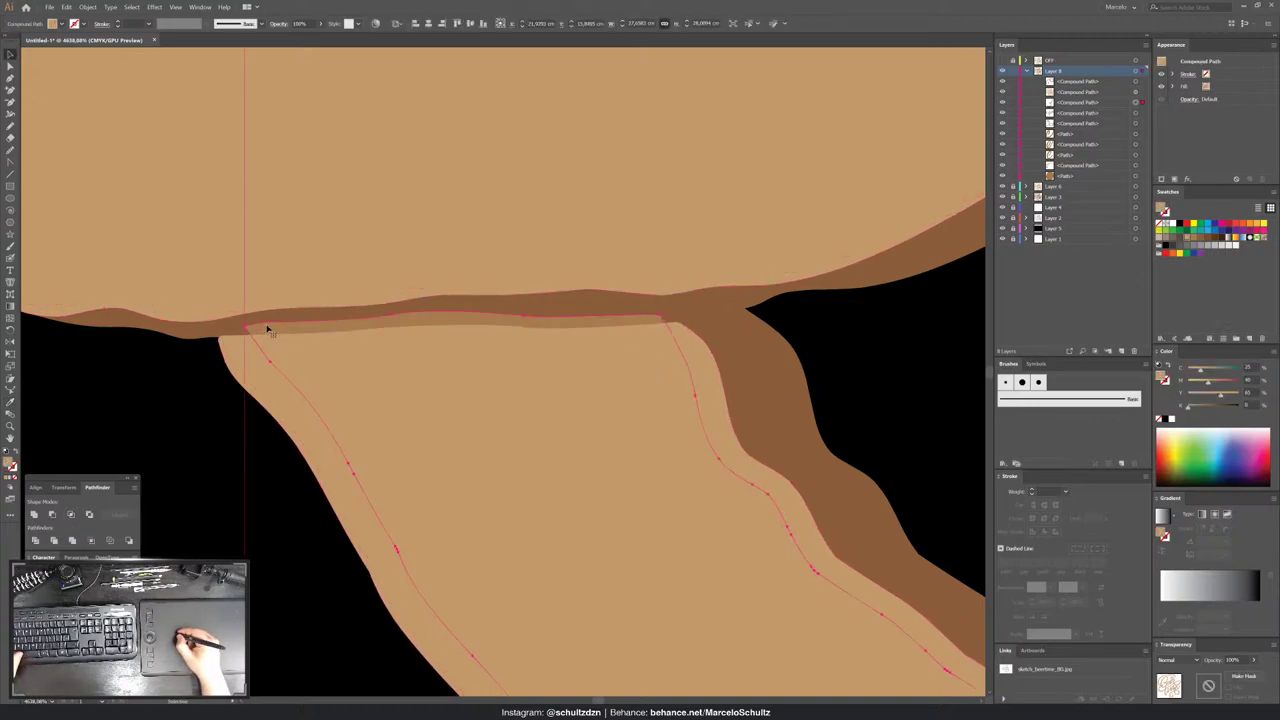
{"action": "left_click", "coordinate": [246, 336], "text": "shift"}
{"action": "left_click", "coordinate": [75, 516]}
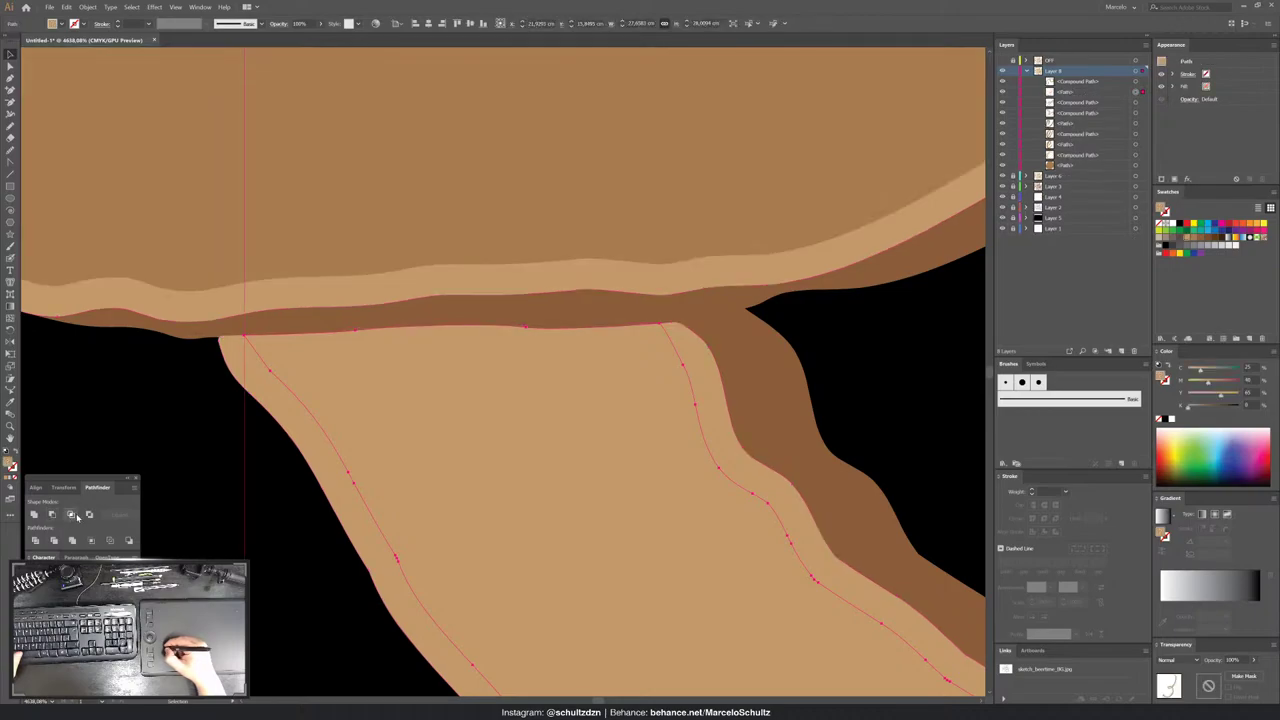
{"action": "key", "text": "ctrl+z"}
{"action": "left_click", "coordinate": [38, 370]}
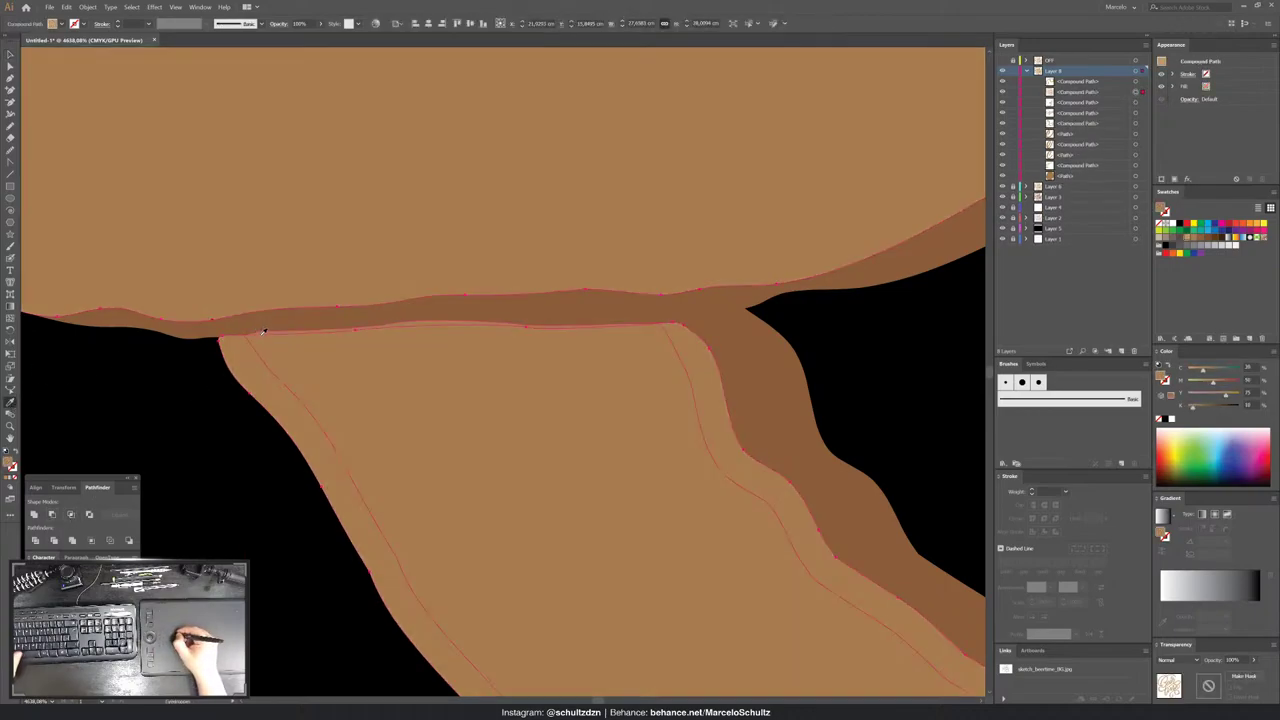
{"action": "key", "text": "ctrl+shift+a"}
{"action": "left_click", "coordinate": [203, 387]}
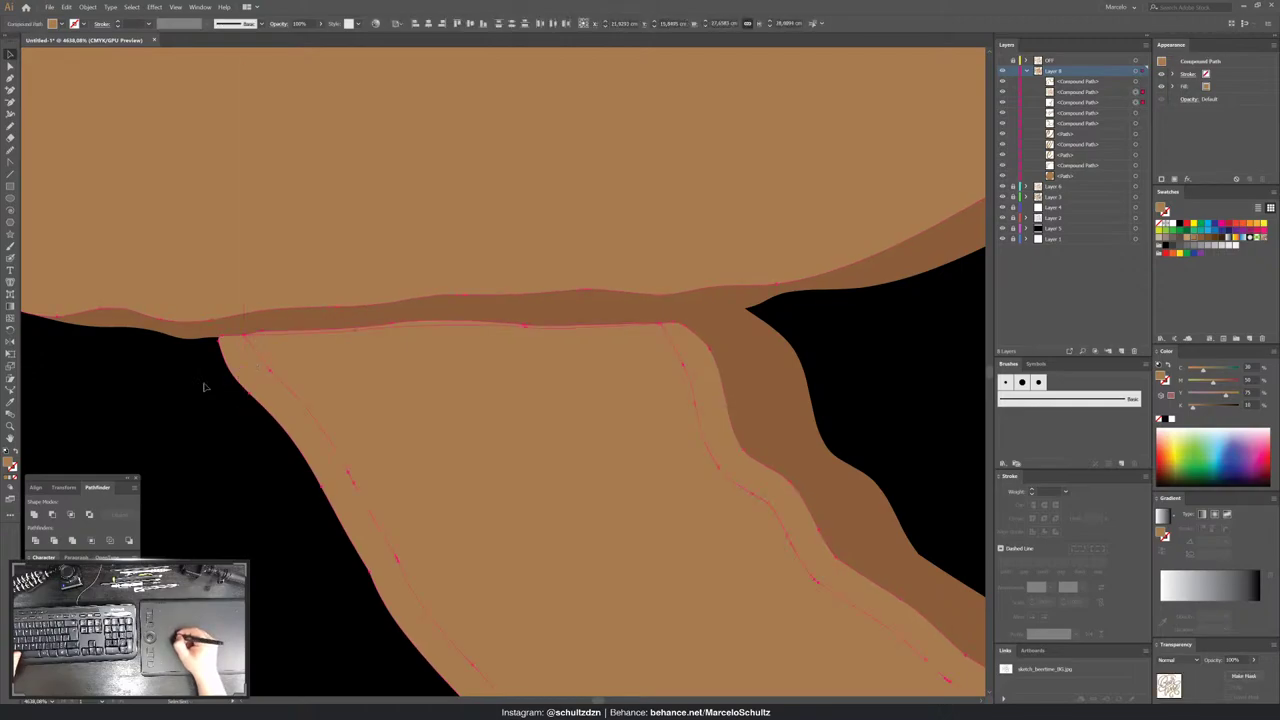
{"action": "left_click", "coordinate": [71, 515]}
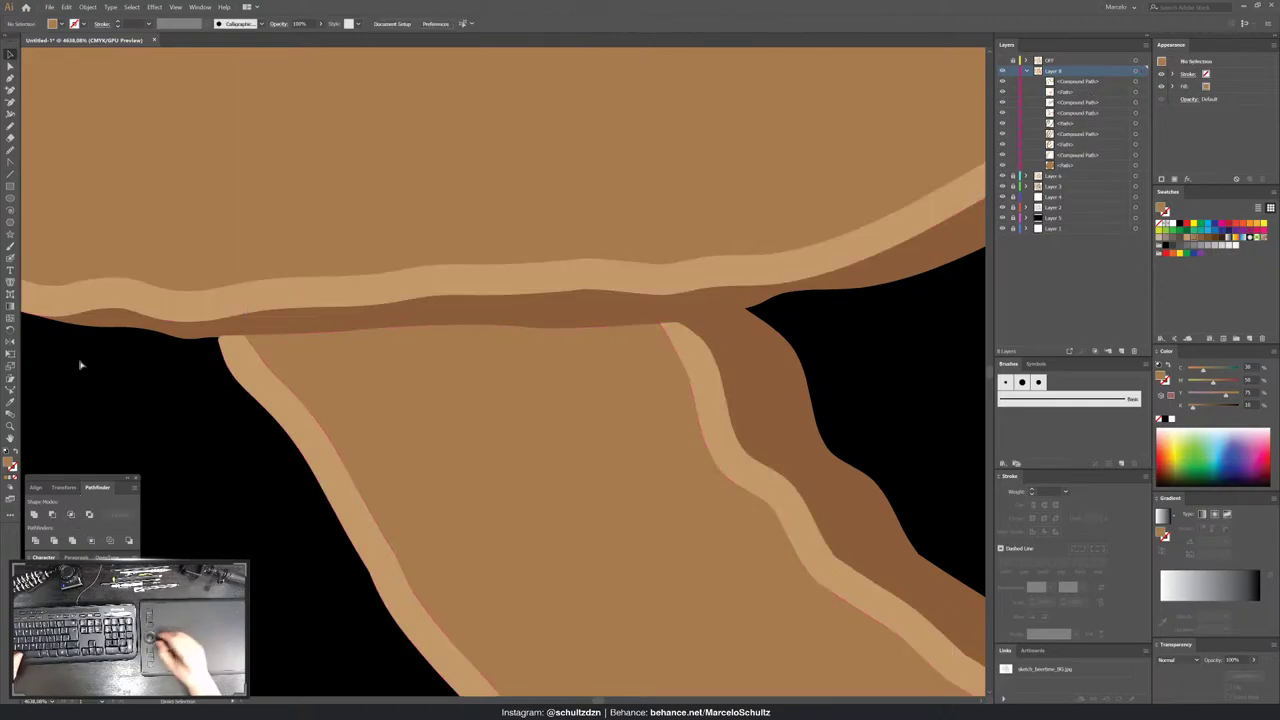
{"action": "key", "text": "ctrl+shift+a"}
{"action": "key", "text": "ctrl+minus"}
{"action": "key", "text": "ctrl+minus"}
{"action": "key", "text": "ctrl+minus"}
{"action": "key", "text": "ctrl+minus"}
{"action": "key", "text": "ctrl+minus"}
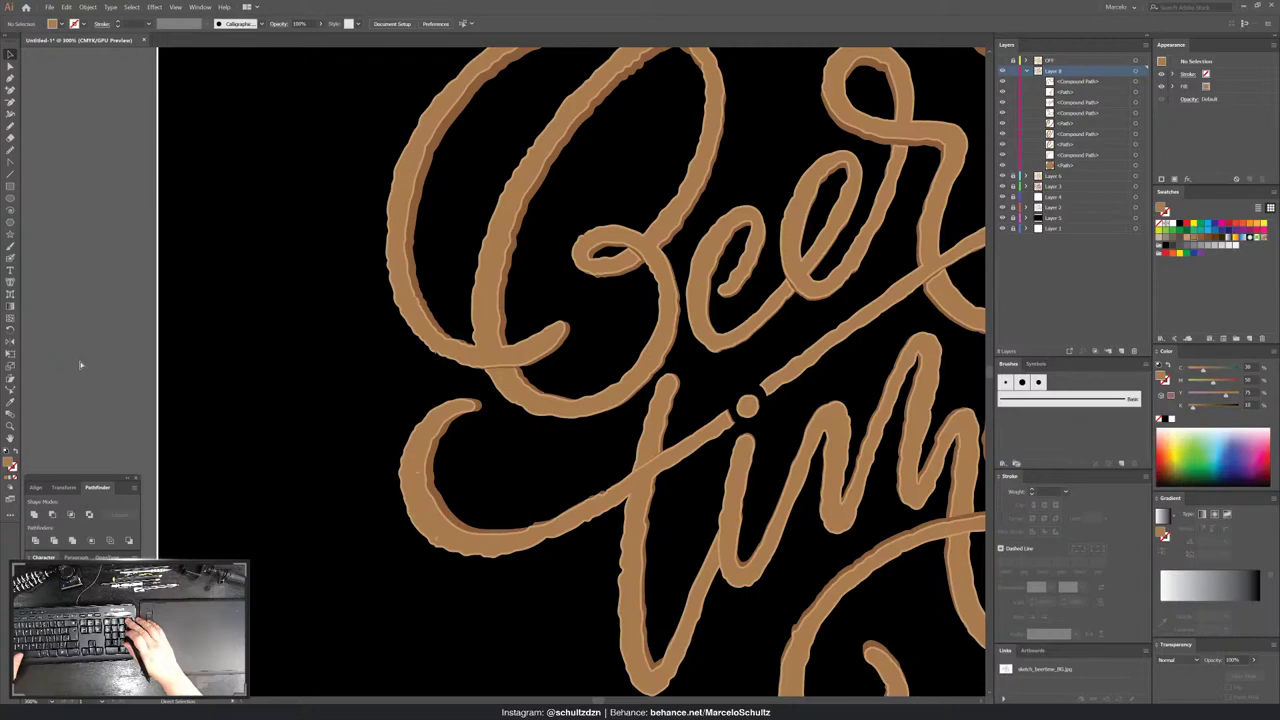
- Adjust the crossing's inner corners and rebuild the edge band as a compound path from offset copies
{"action": "key", "text": "z"}
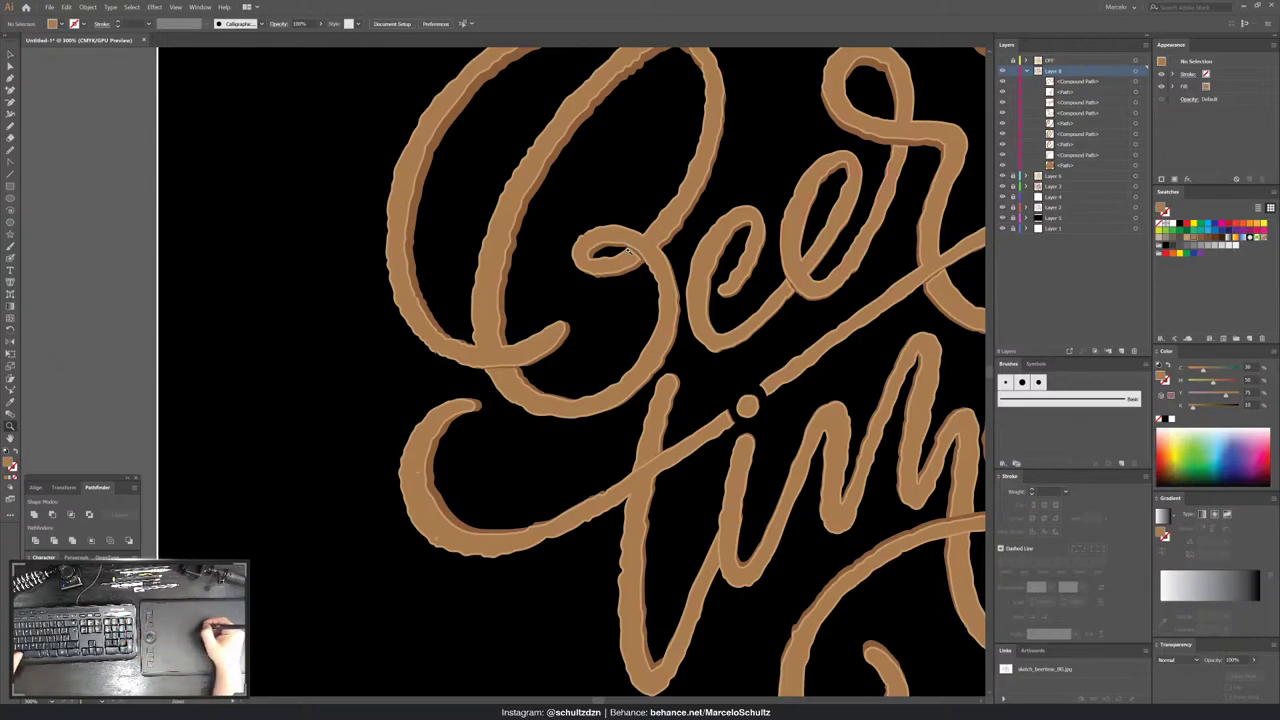
{"action": "left_click_drag", "start_coordinate": [628, 252], "coordinate": [680, 256]}
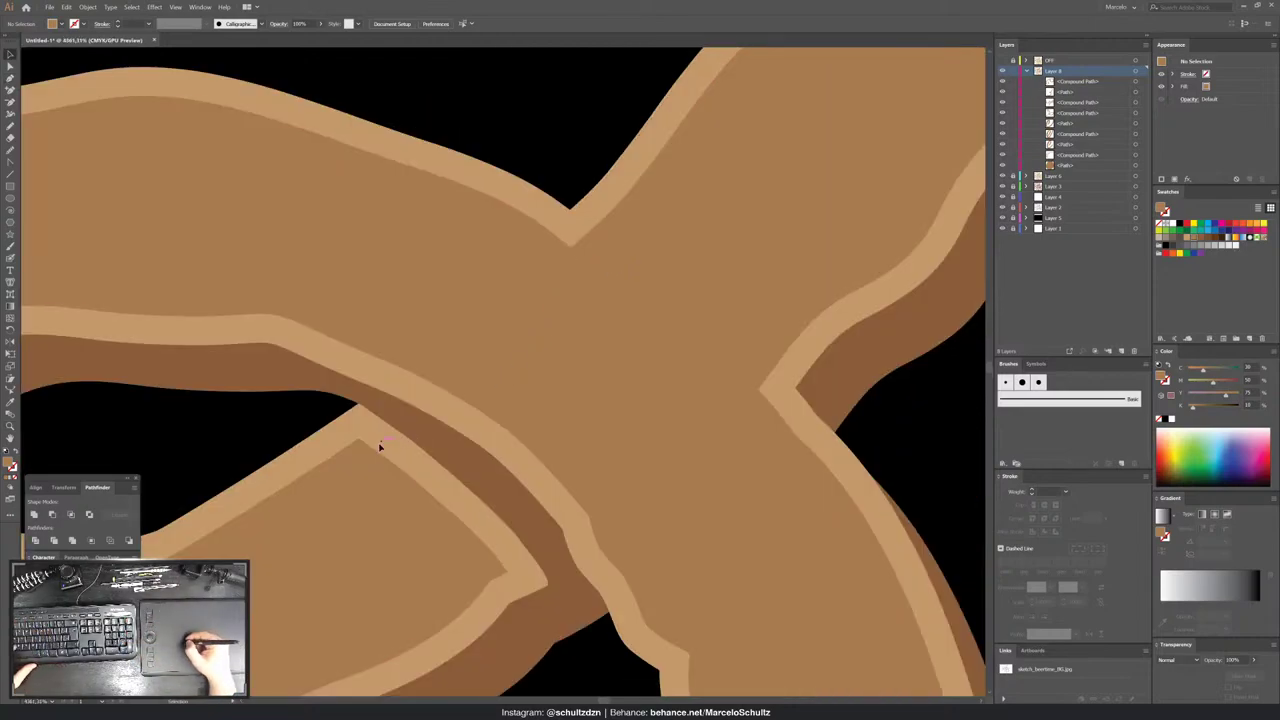
{"action": "mouse_move", "coordinate": [367, 449]}
{"action": "left_mouse_down"}
{"action": "mouse_move", "coordinate": [376, 426]}
{"action": "mouse_move", "coordinate": [432, 443]}
{"action": "left_mouse_up"}
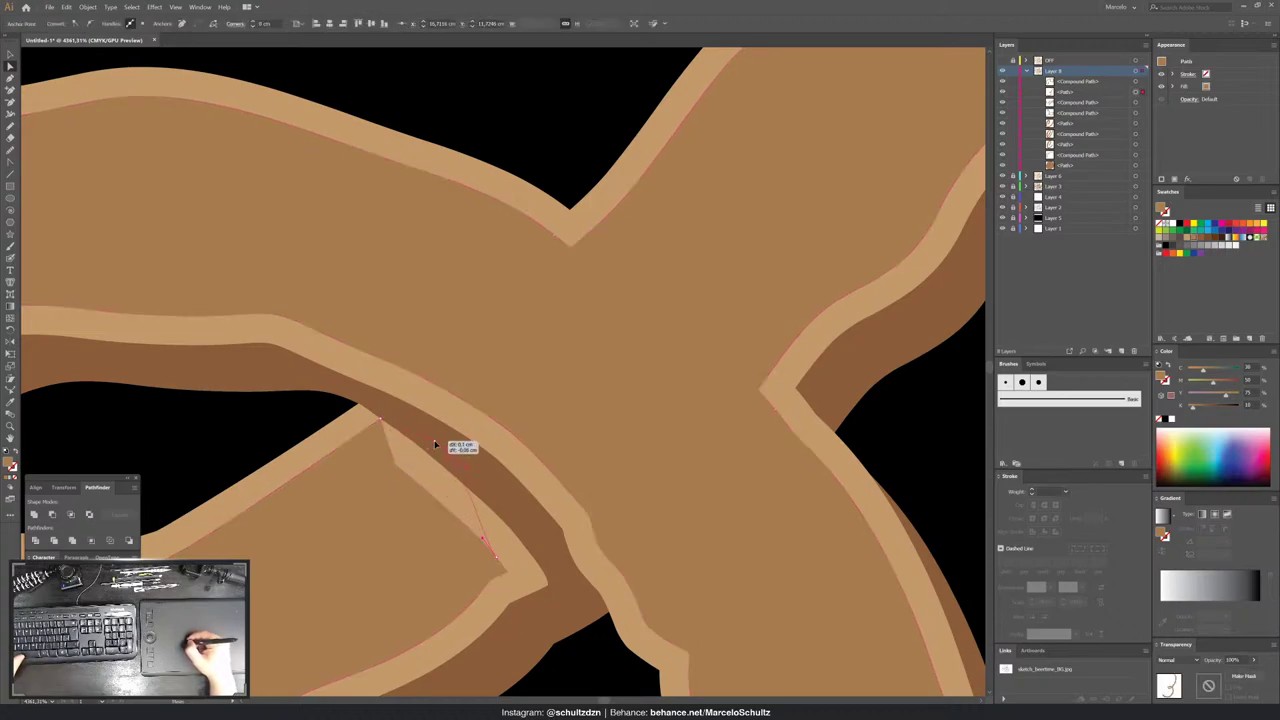
{"action": "mouse_move", "coordinate": [500, 561]}
{"action": "left_mouse_down"}
{"action": "mouse_move", "coordinate": [515, 573]}
{"action": "mouse_move", "coordinate": [543, 555]}
{"action": "left_mouse_up"}
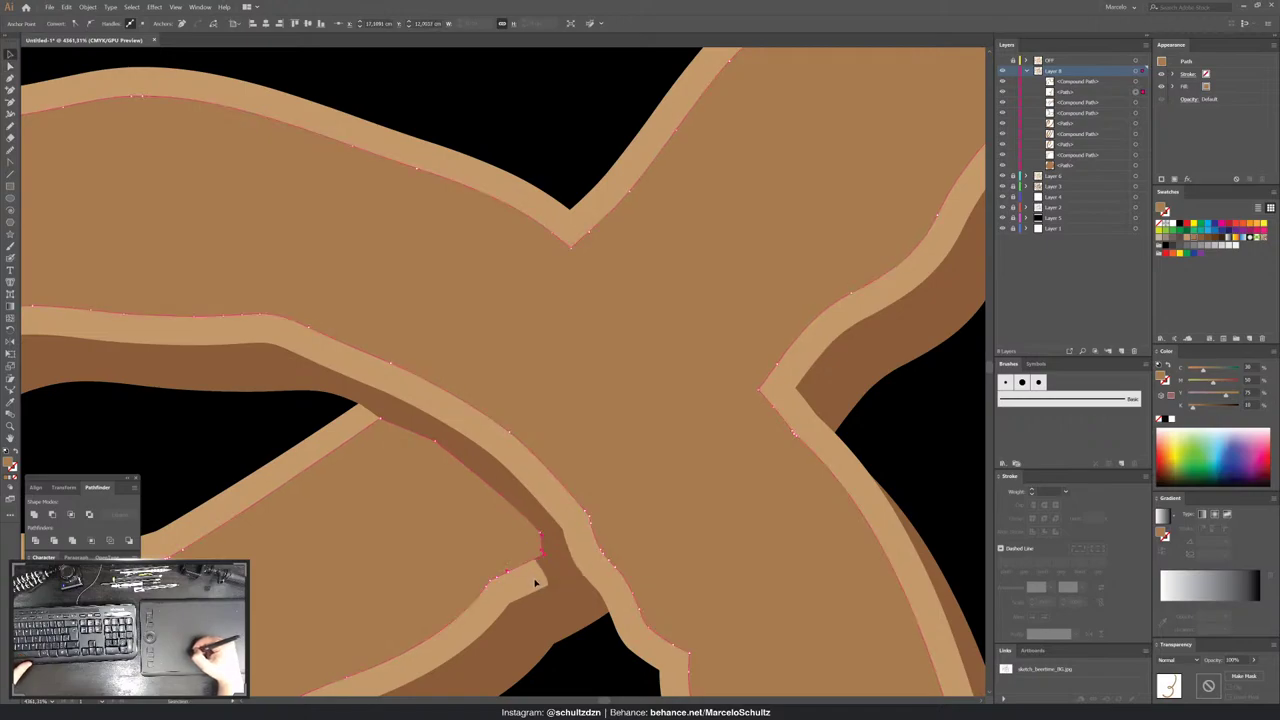
{"action": "key", "text": "ctrl+f"}
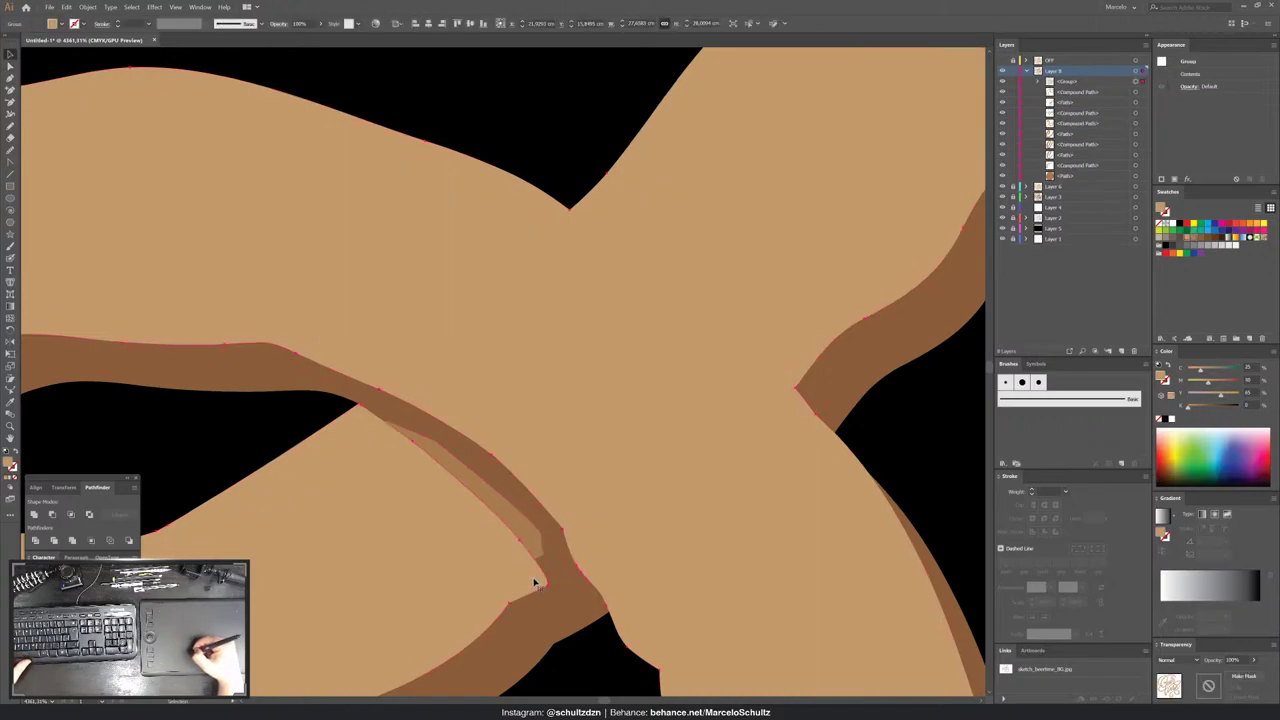
{"action": "left_click", "coordinate": [32, 513]}
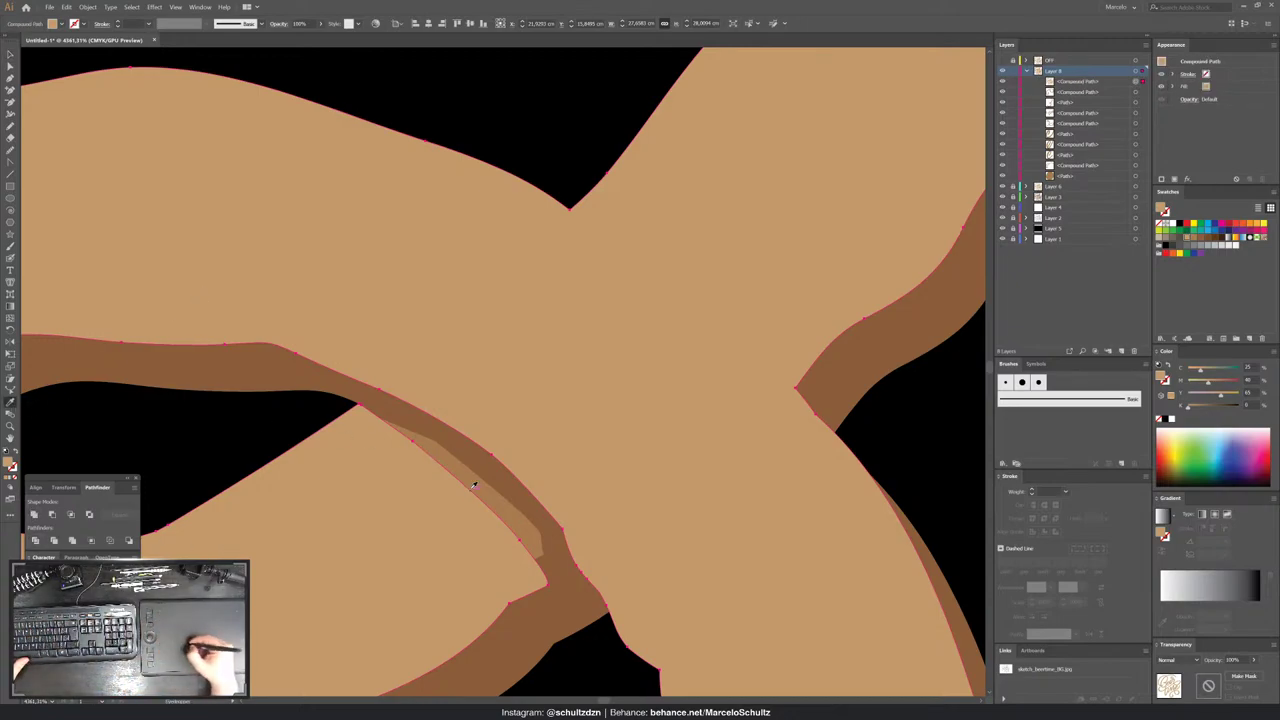
{"action": "key", "text": "ctrl+shift+e"}
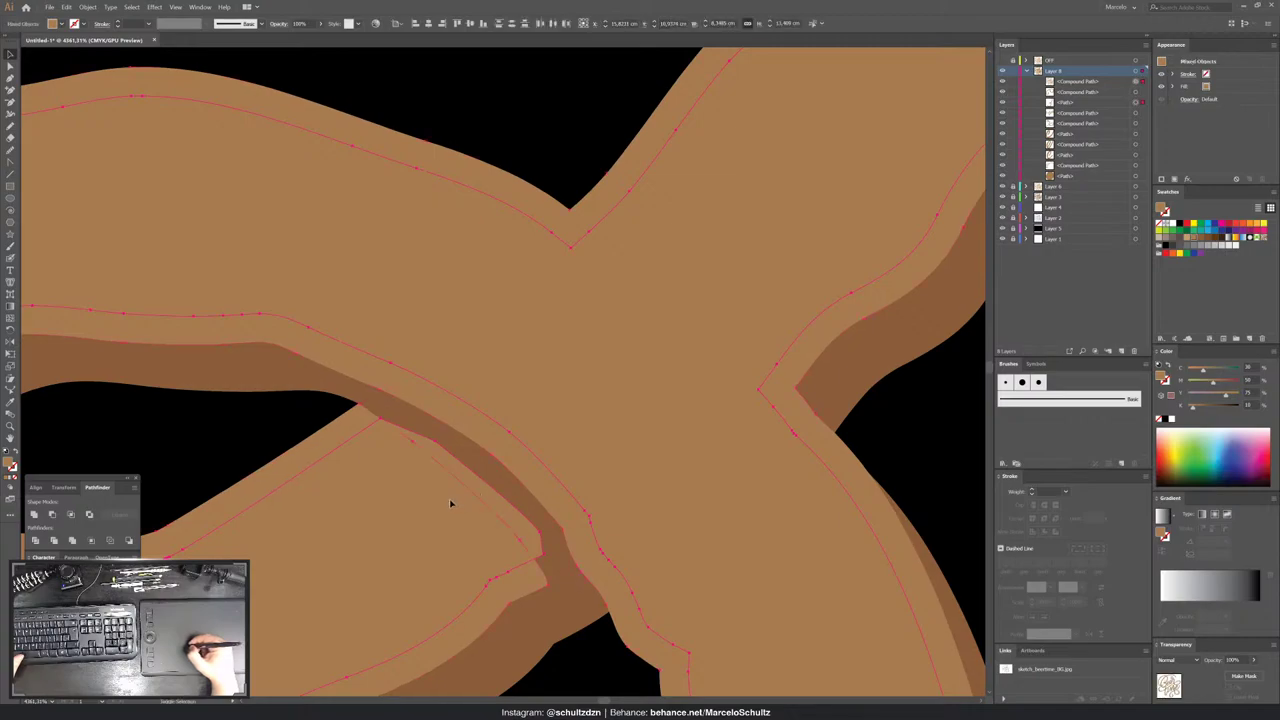
{"action": "left_click", "coordinate": [71, 514]}
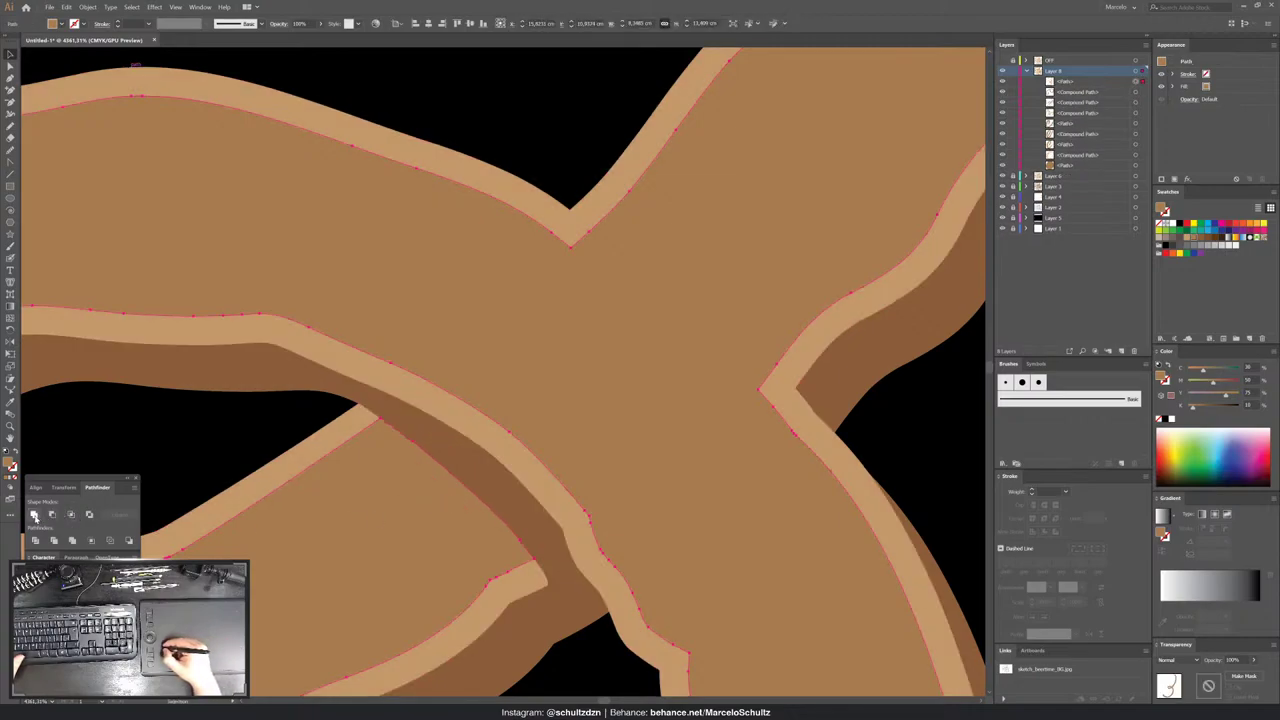
{"action": "key", "text": "ctrl+8"}
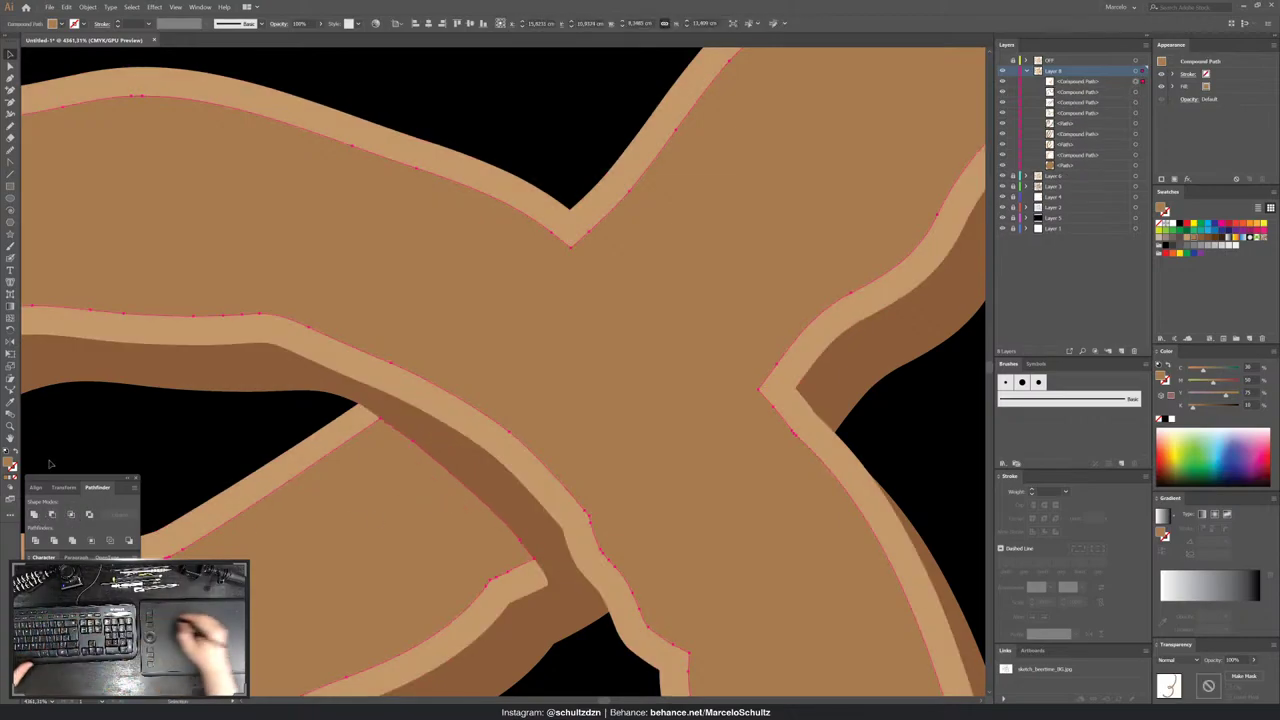
- Draw a Pen patch over the crossing seam and Unite it with the meeting pieces into one compound shape
{"action": "key", "text": "p"}
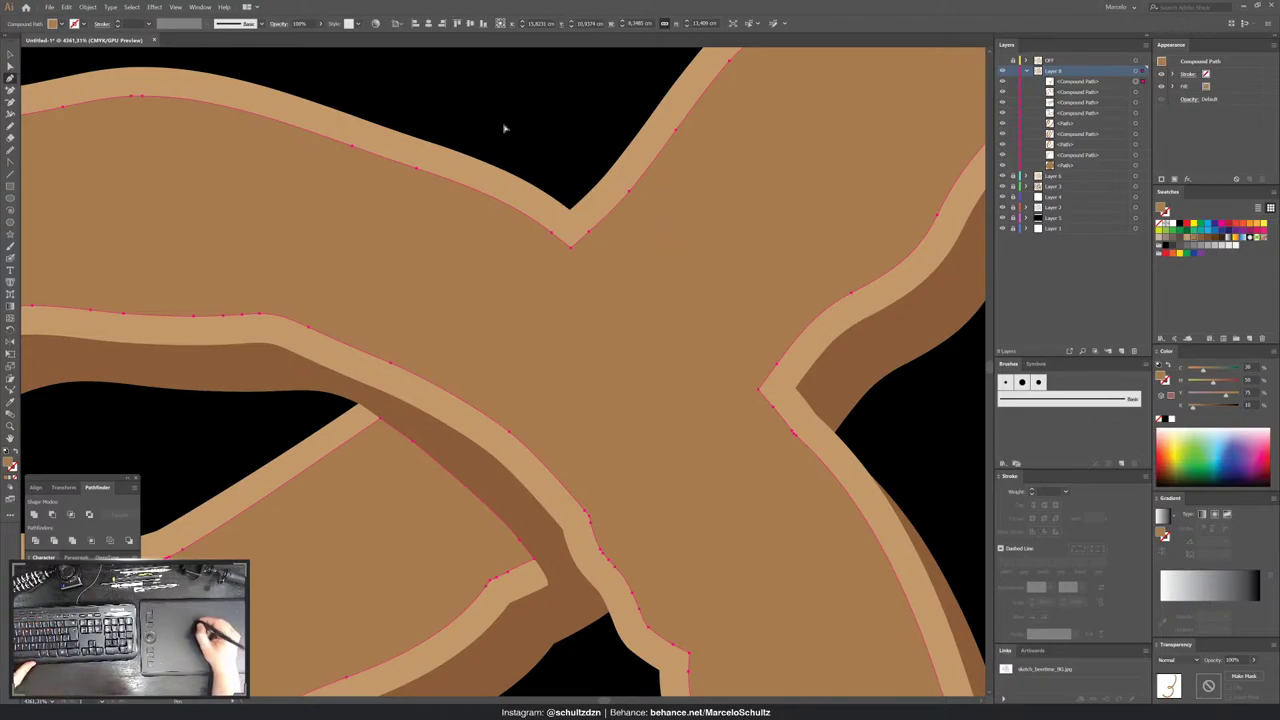
{"action": "key", "text": "ctrl+shift+a"}
{"action": "left_click_drag", "start_coordinate": [589, 225], "coordinate": [646, 277]}
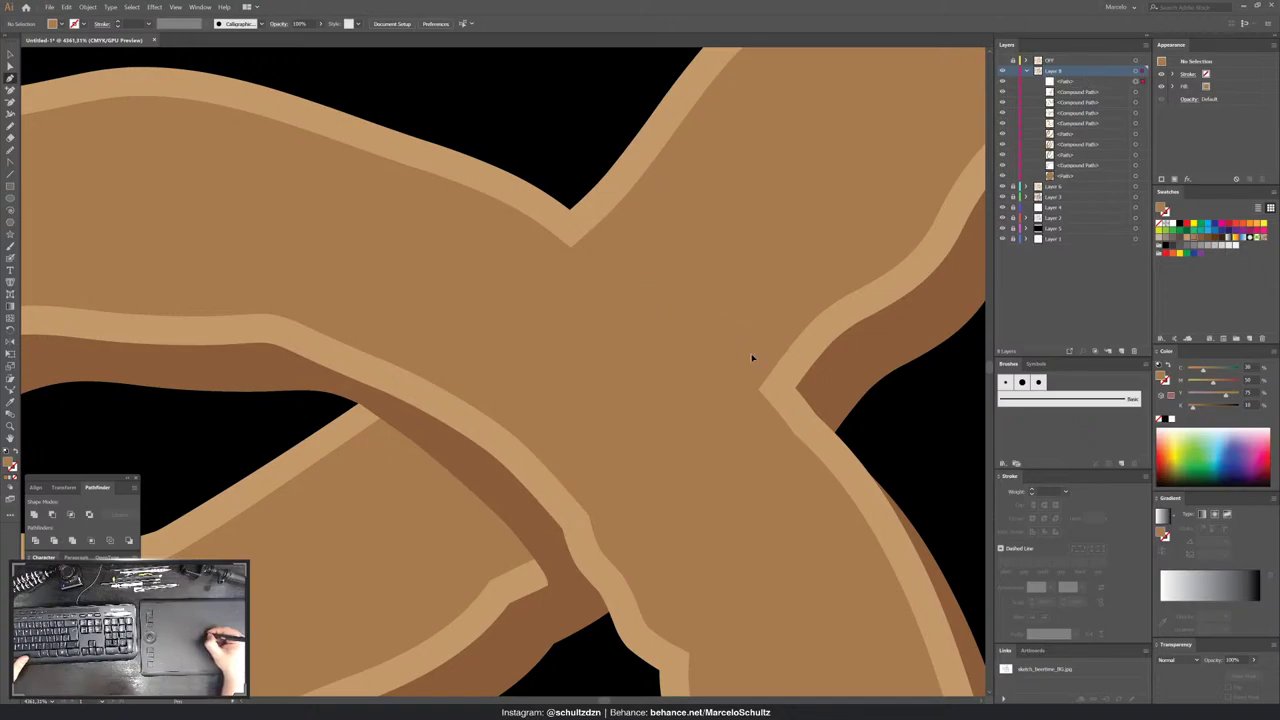
{"action": "left_click_drag", "start_coordinate": [763, 392], "coordinate": [758, 393]}
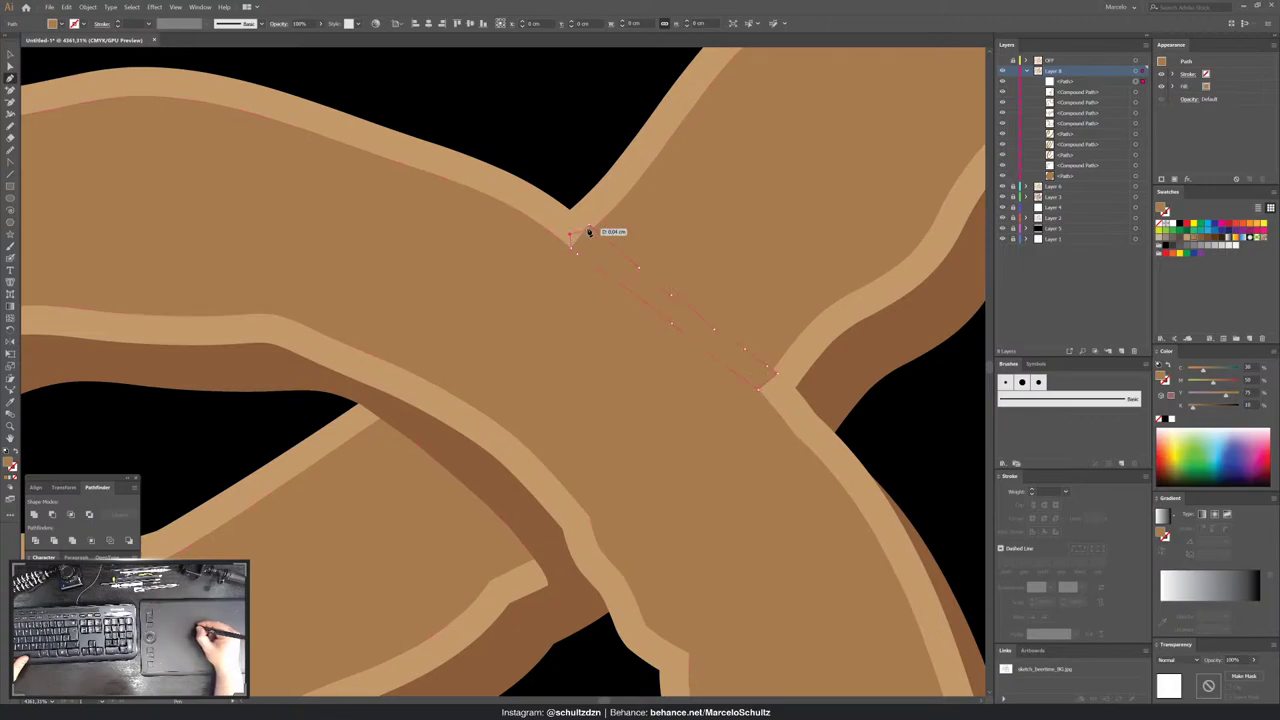
{"action": "key", "text": "a"}
{"action": "left_click_drag", "start_coordinate": [778, 386], "coordinate": [619, 237]}
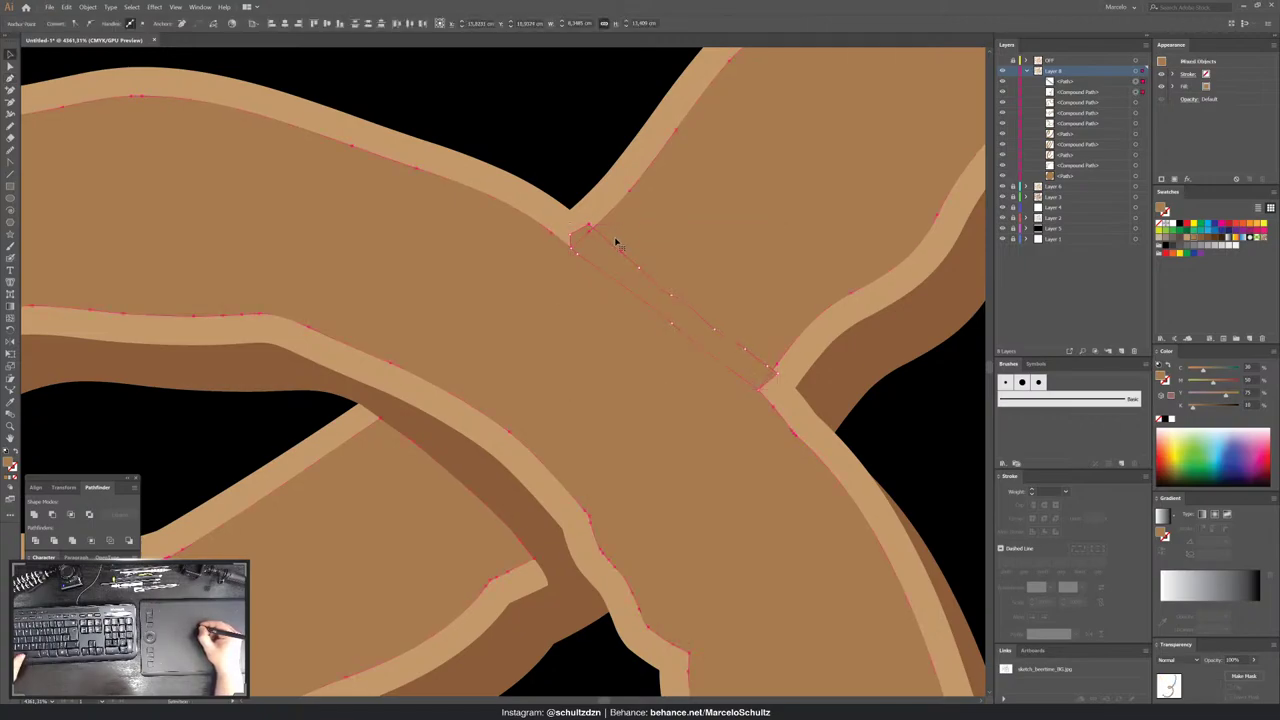
{"action": "left_click", "coordinate": [49, 514]}
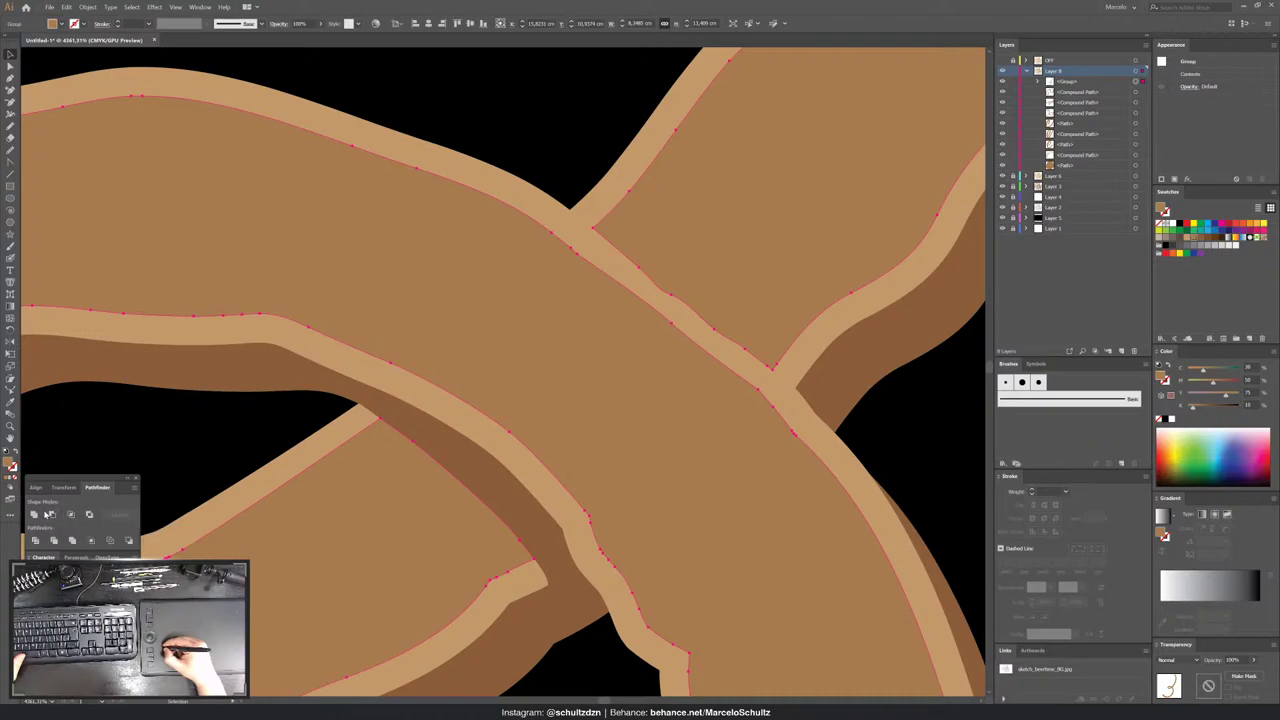
{"action": "key", "text": "ctrl+shift+g"}
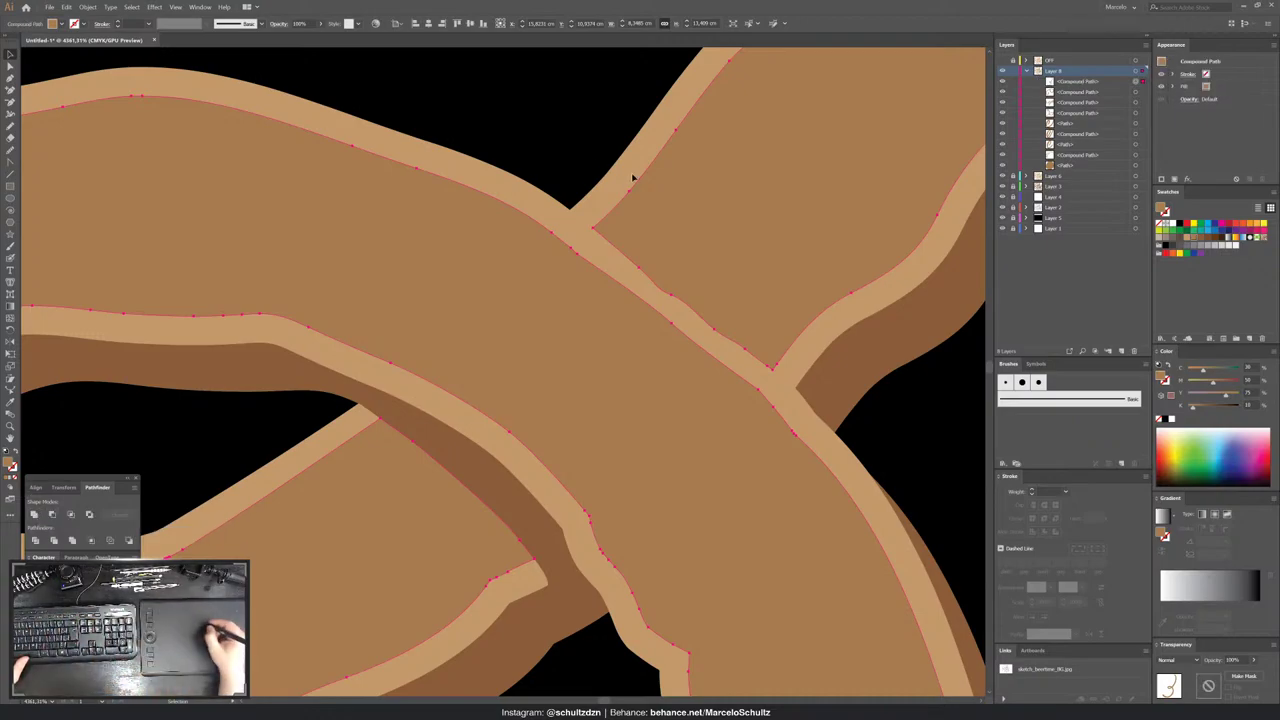
{"action": "key", "text": "ctrl+minus"}
{"action": "key", "text": "ctrl+minus"}
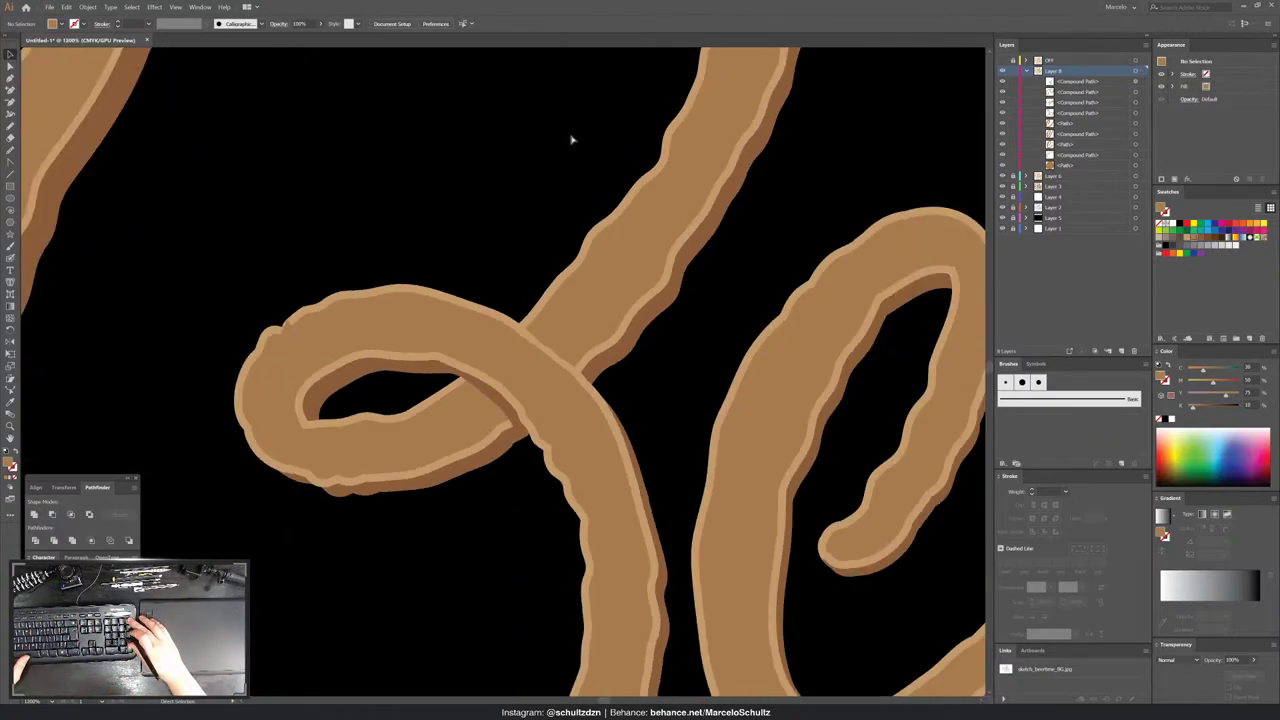
{"action": "key", "text": "ctrl+minus"}
{"action": "key", "text": "ctrl+minus"}
{"action": "key", "text": "ctrl+minus"}
- Delete the two anchors forming the stray spike on the B's lower-left tan edge
{"action": "key", "text": "ctrl+plus"}
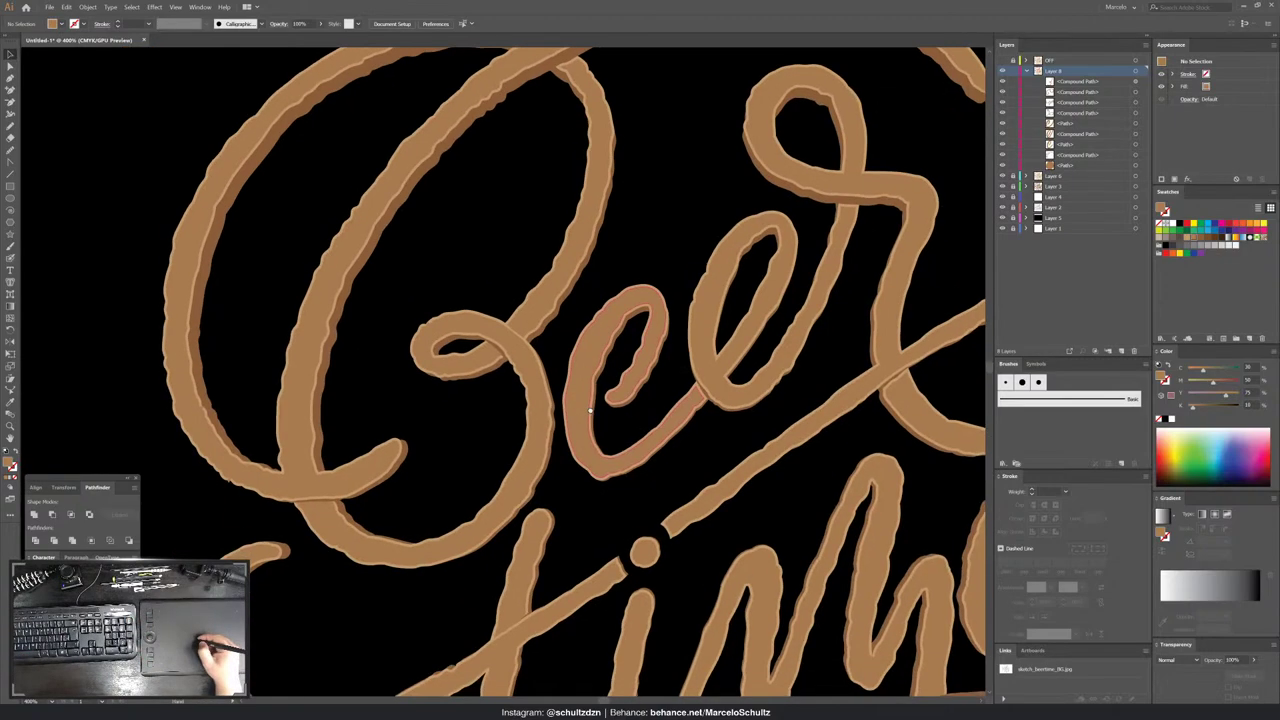
{"action": "scroll", "coordinate": [590, 411], "scroll_direction": "left", "scroll_amount": 2}
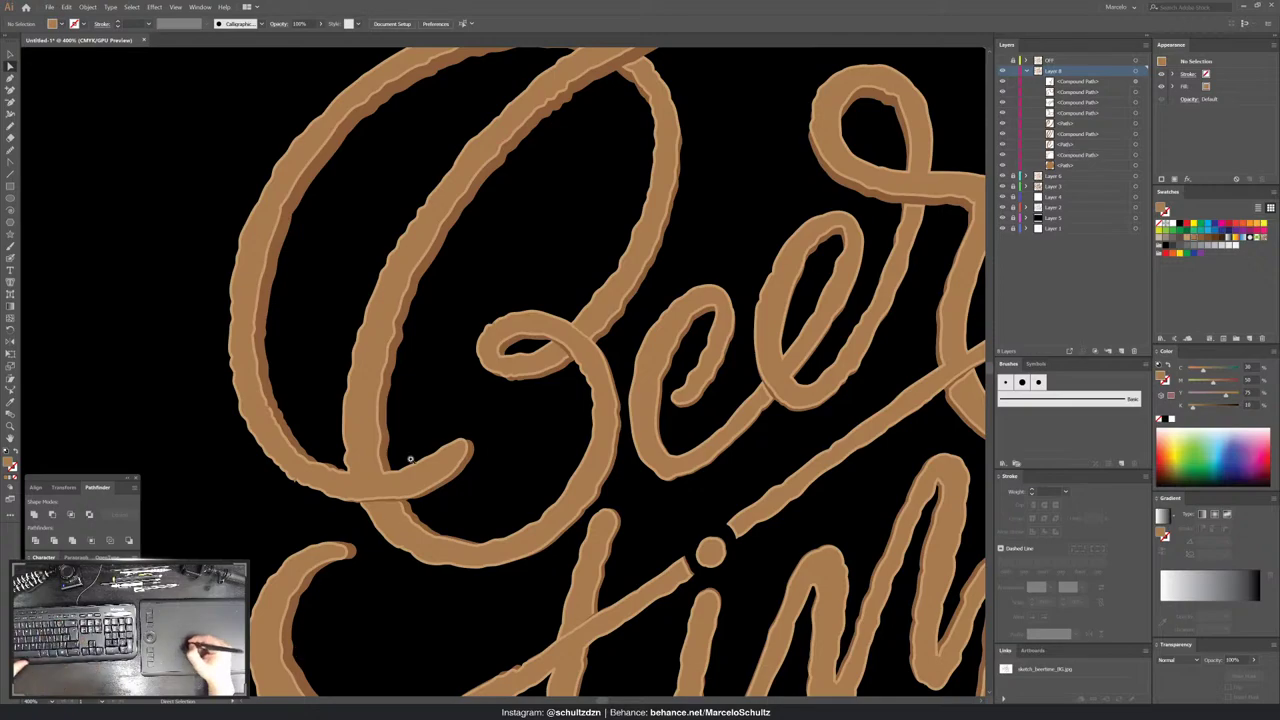
{"action": "key", "text": "z"}
{"action": "mouse_move", "coordinate": [292, 497]}
{"action": "left_mouse_down"}
{"action": "mouse_move", "coordinate": [320, 531]}
{"action": "mouse_move", "coordinate": [405, 462]}
{"action": "left_mouse_up"}
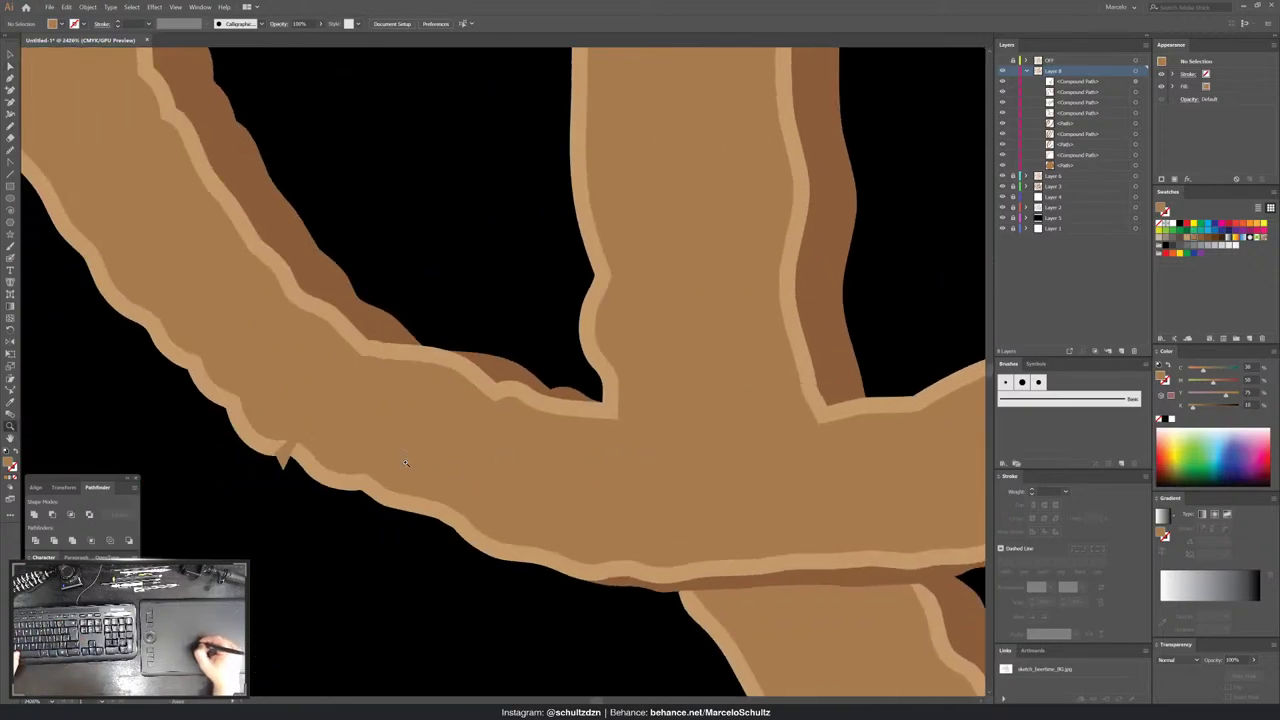
{"action": "key", "text": "v"}
{"action": "left_click", "coordinate": [284, 462]}
{"action": "key", "text": "z"}
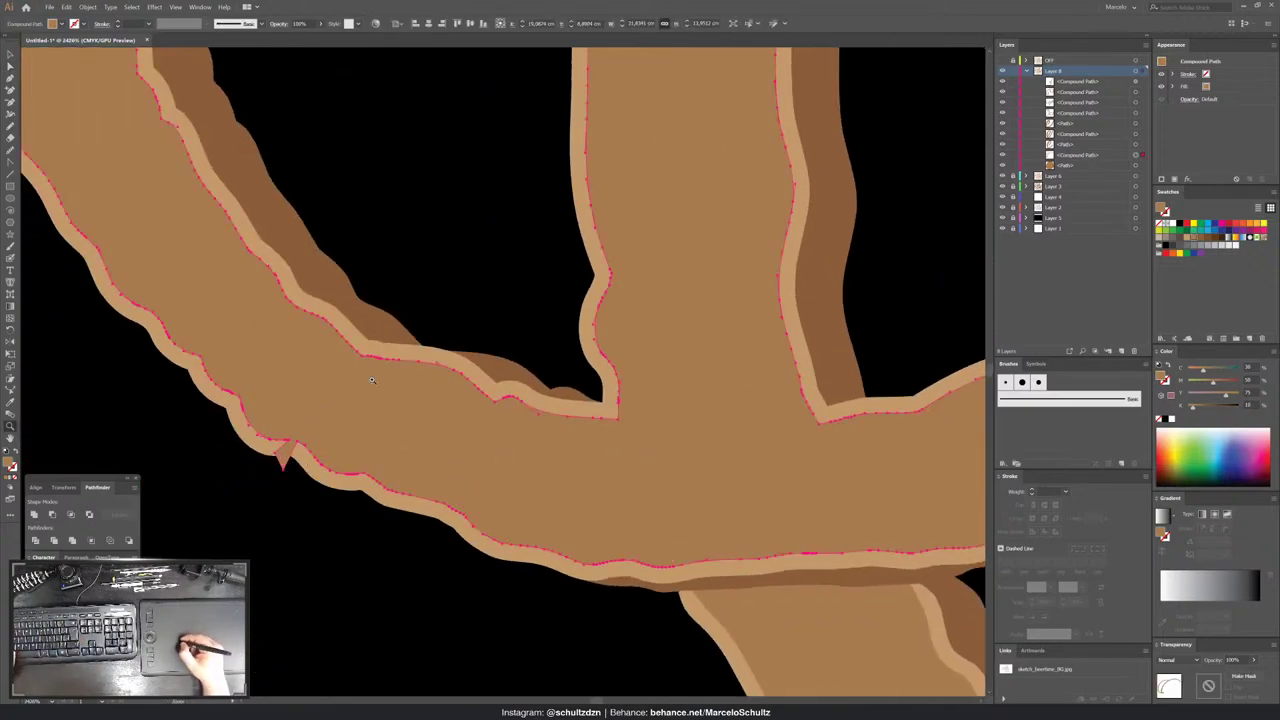
{"action": "left_click_drag", "start_coordinate": [297, 488], "coordinate": [488, 460]}
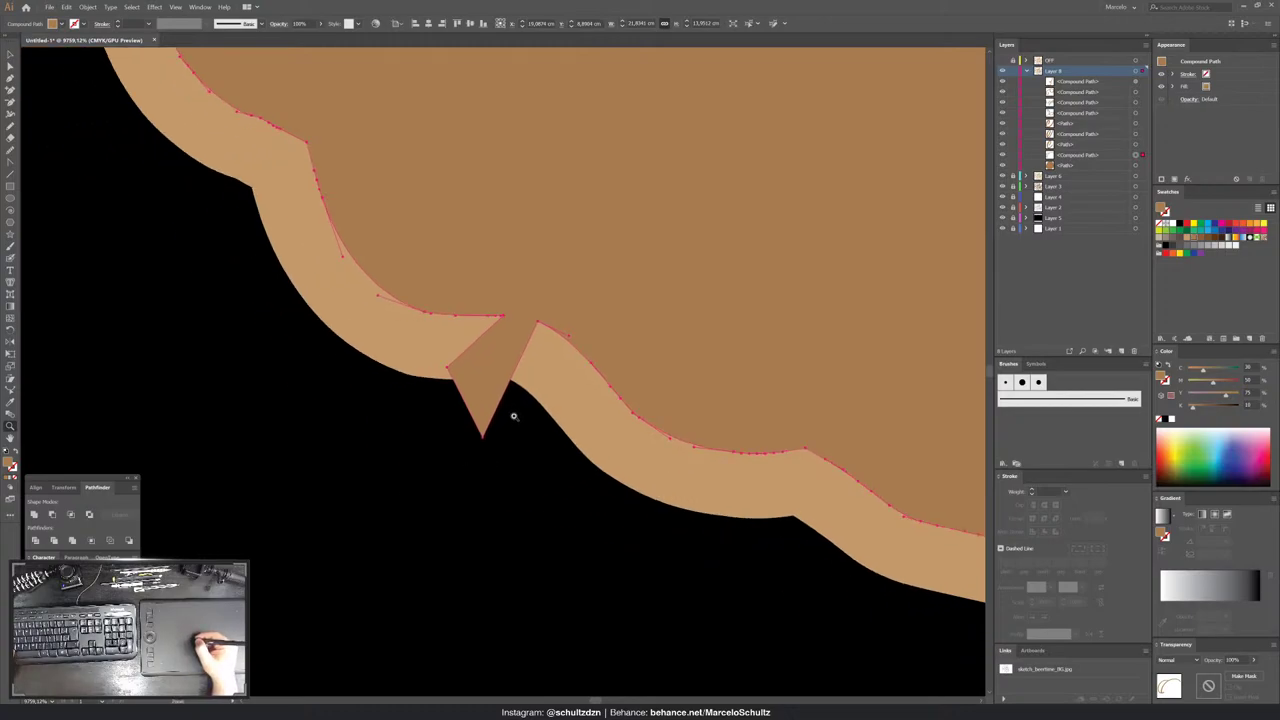
{"action": "key", "text": "p"}
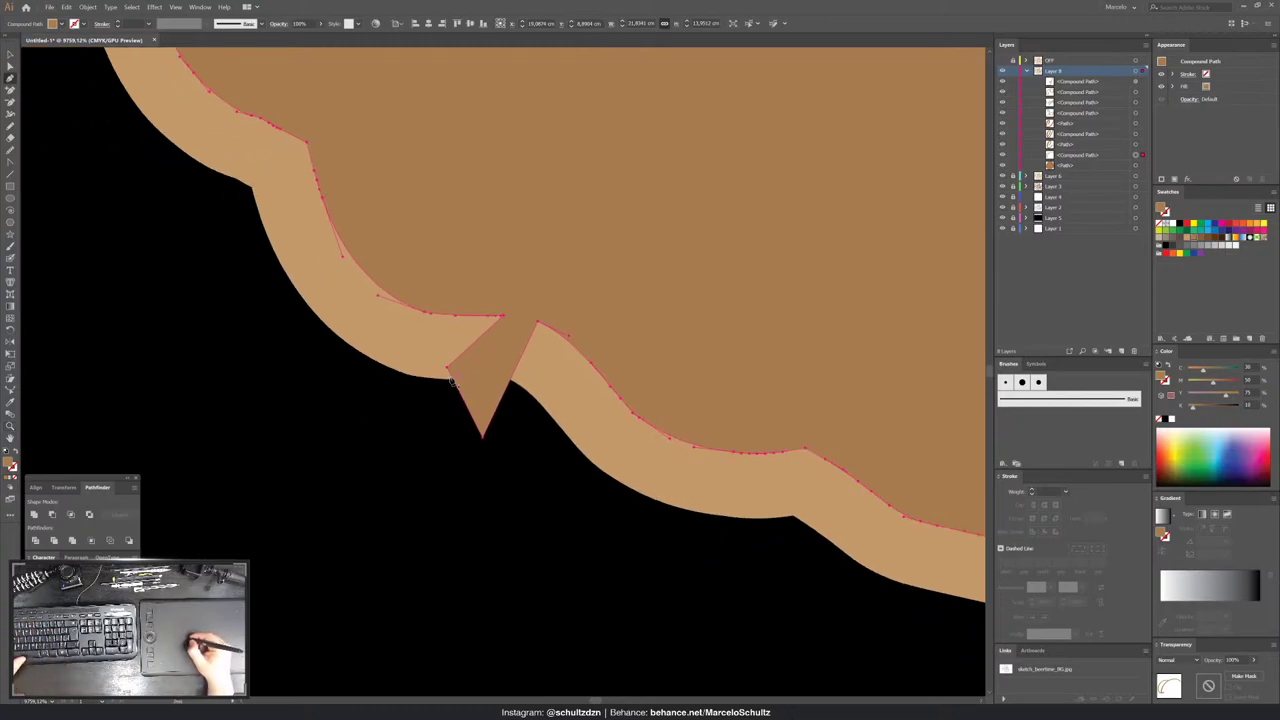
{"action": "left_click", "coordinate": [448, 371]}
{"action": "left_click", "coordinate": [484, 437]}
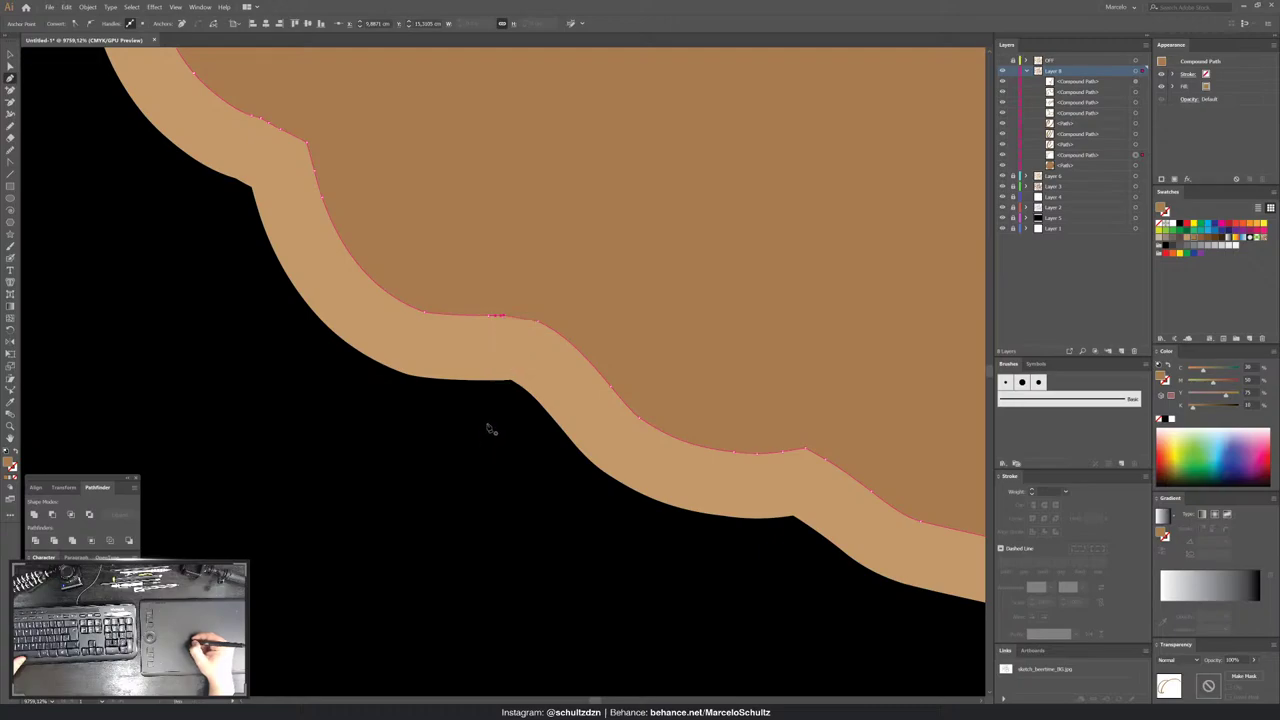
{"action": "key", "text": "ctrl+minus"}
{"action": "key", "text": "ctrl+minus"}
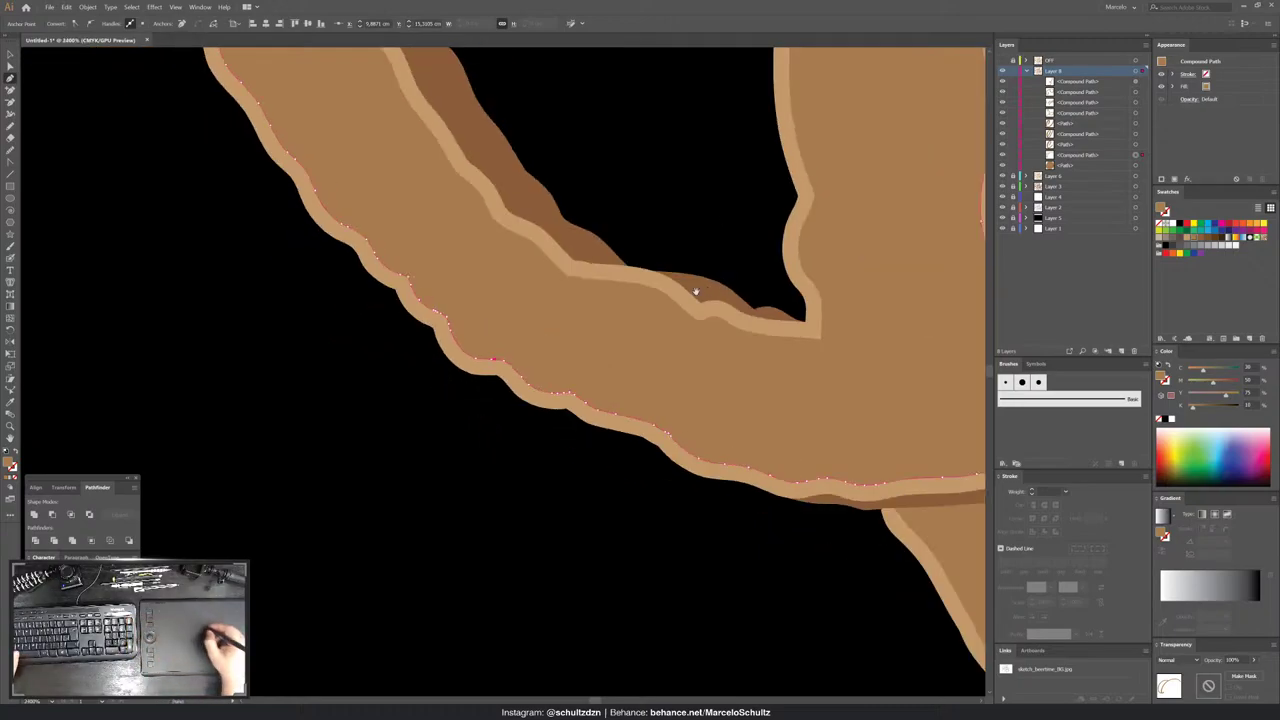
- Draw a closed Pen patch across the junction seam and Unite it with the trunk path
{"action": "left_click_drag", "start_coordinate": [694, 286], "coordinate": [417, 357]}
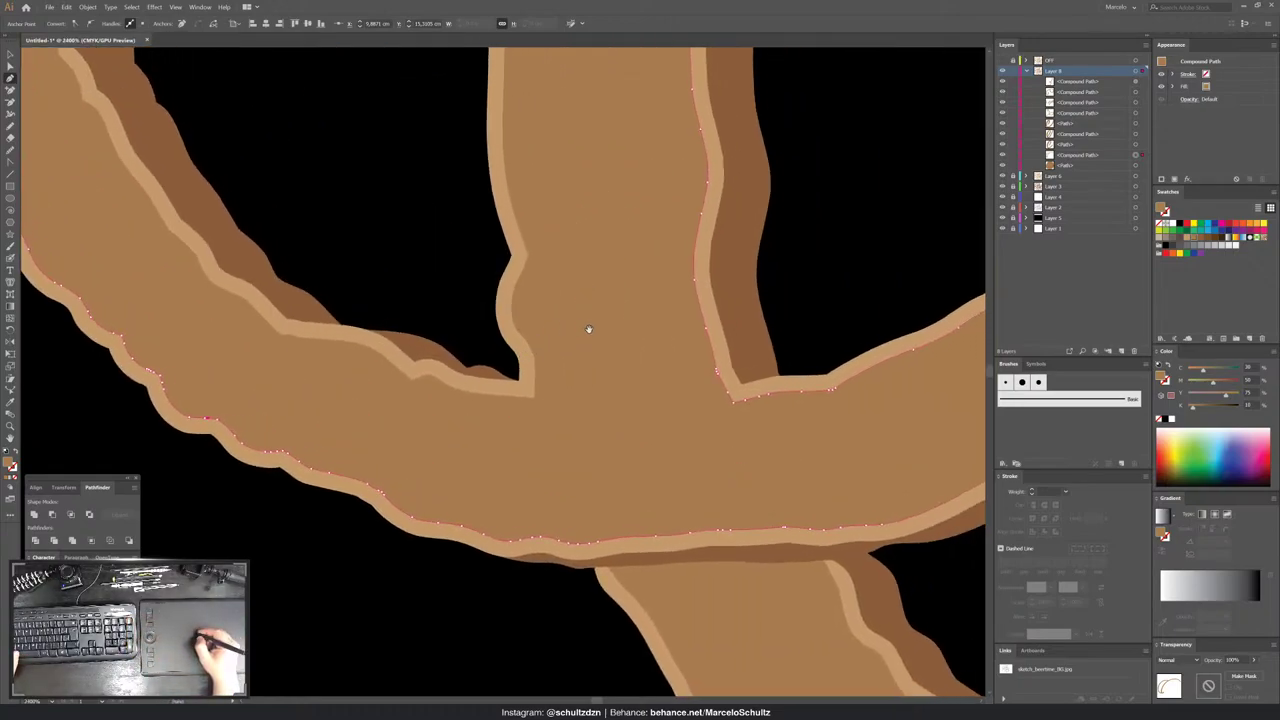
{"action": "left_click_drag", "start_coordinate": [588, 329], "coordinate": [580, 332]}
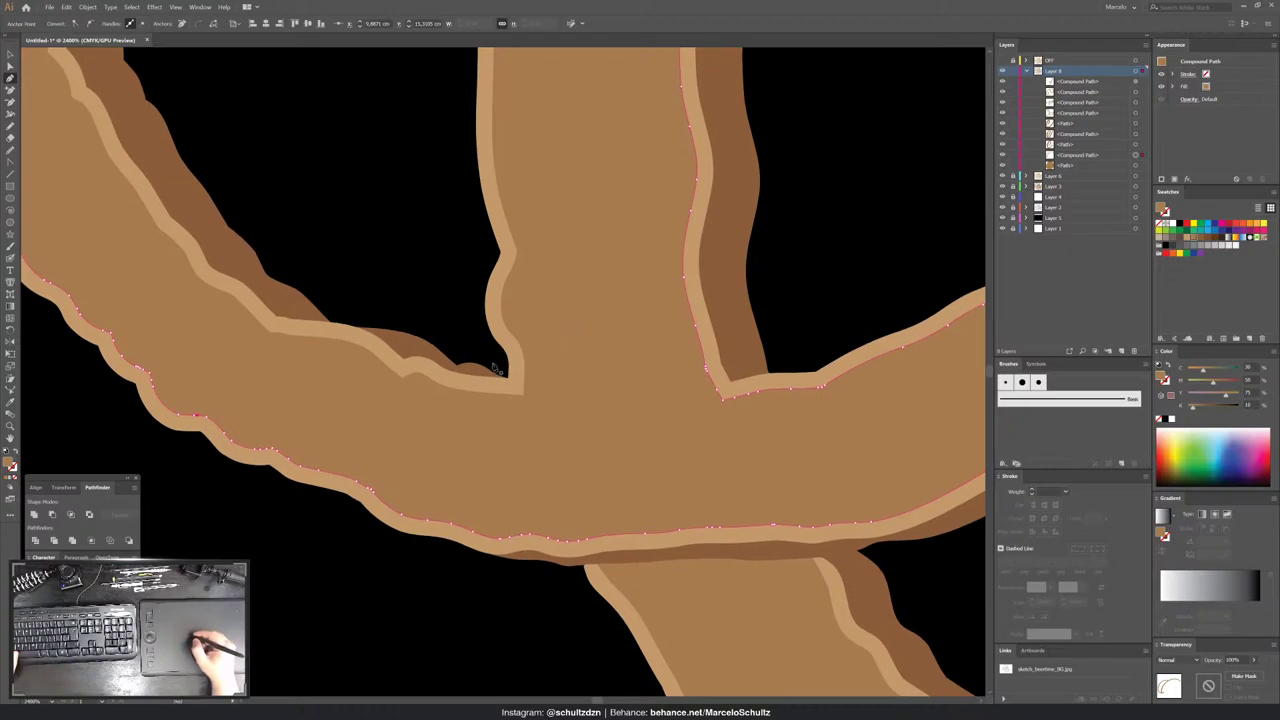
{"action": "left_click", "coordinate": [400, 384]}
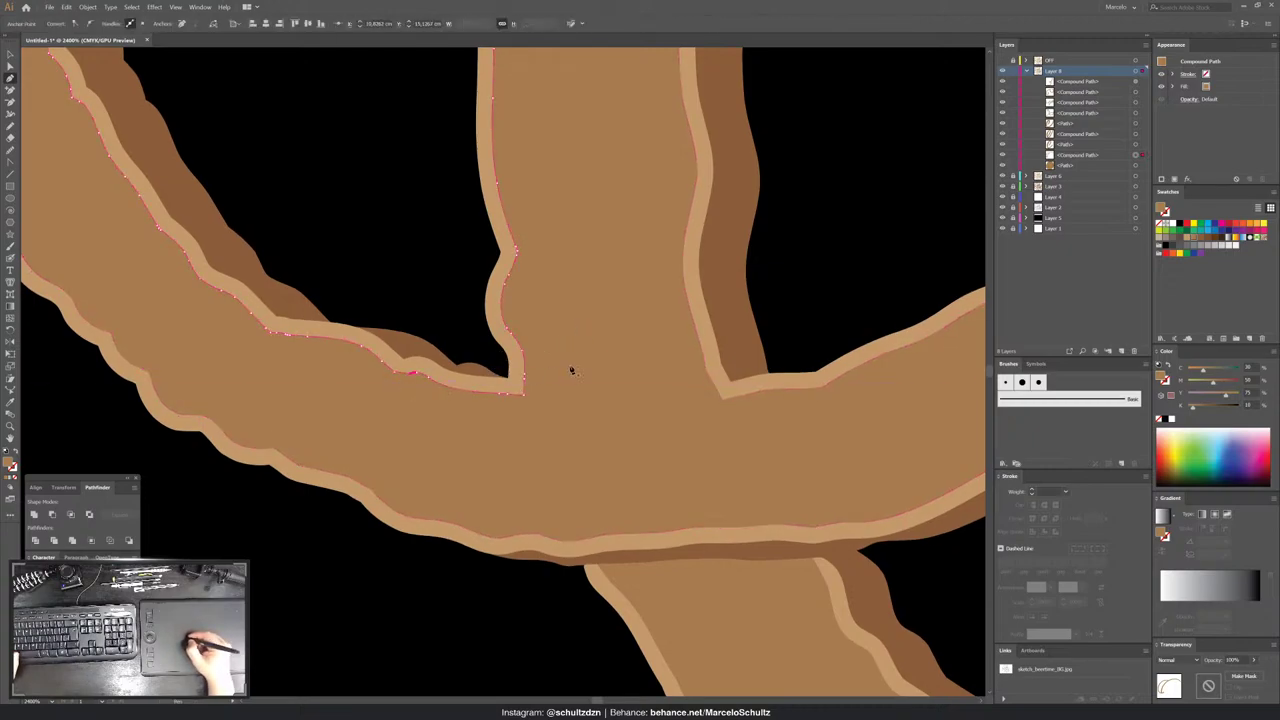
{"action": "scroll", "coordinate": [558, 388], "scroll_direction": "right", "scroll_amount": 2}
{"action": "key", "text": "ctrl+shift+a"}
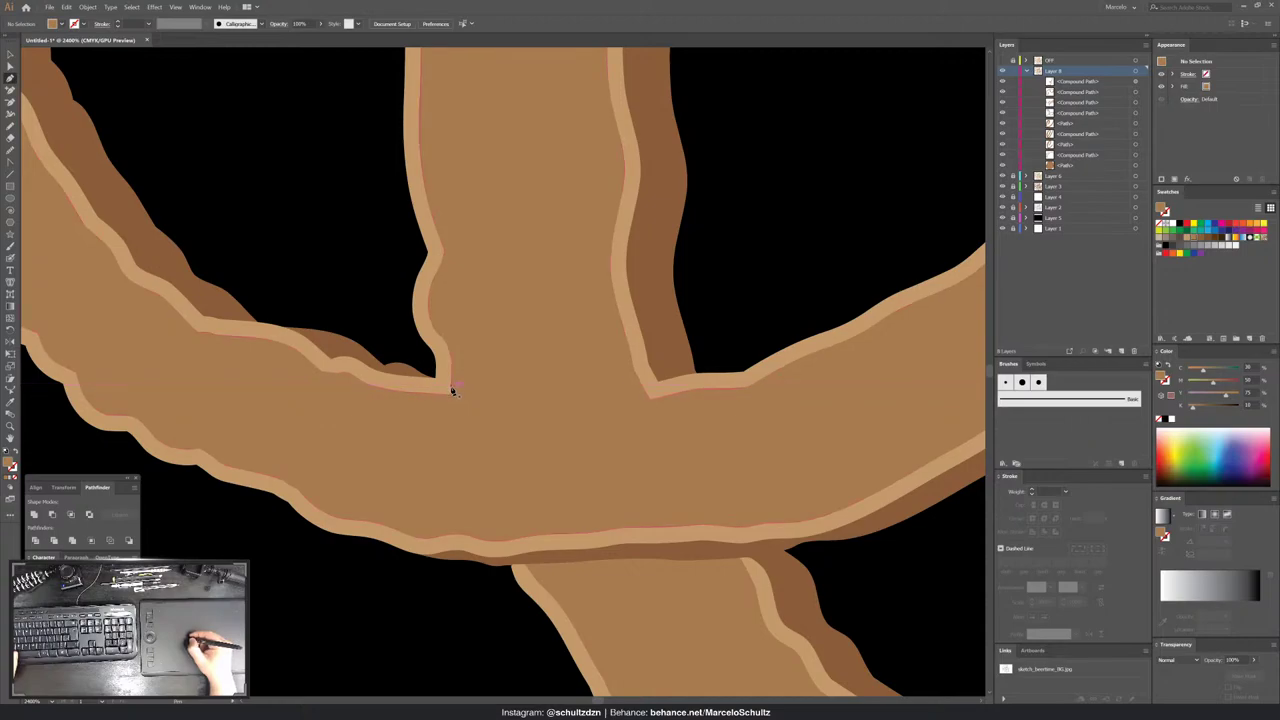
{"action": "left_click", "coordinate": [452, 391]}
{"action": "left_click", "coordinate": [456, 384]}
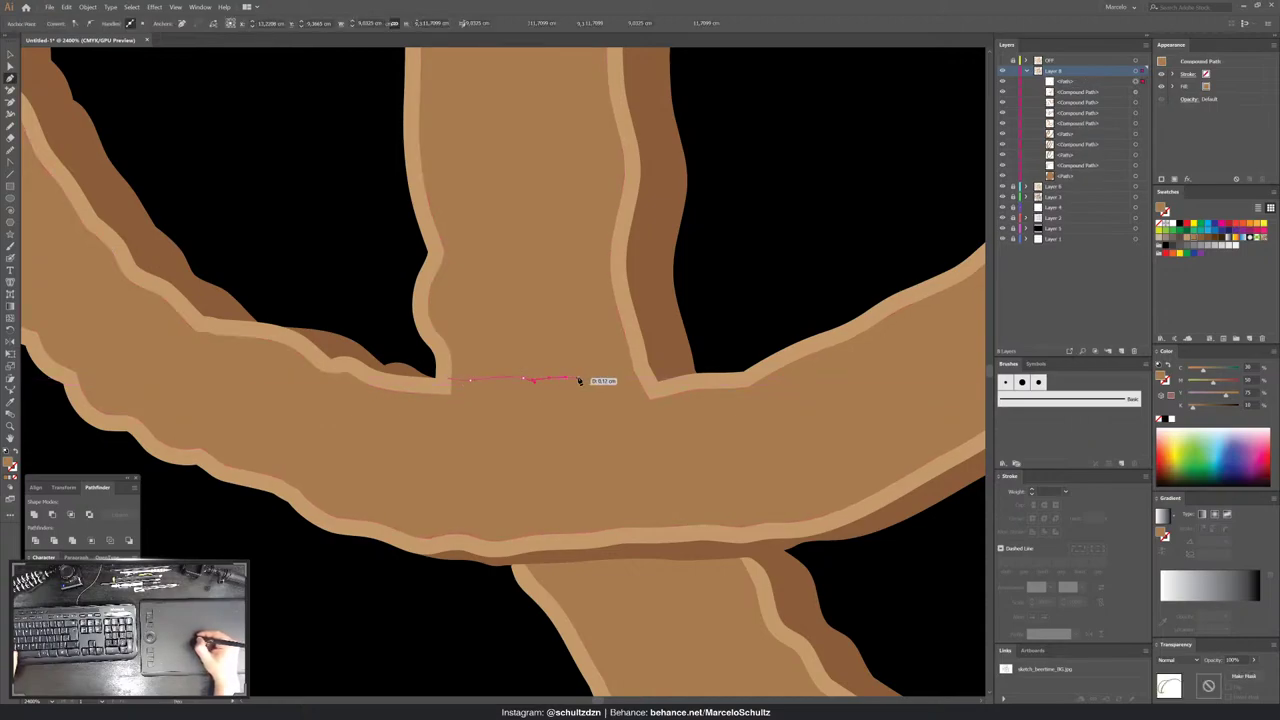
{"action": "left_click", "coordinate": [645, 388]}
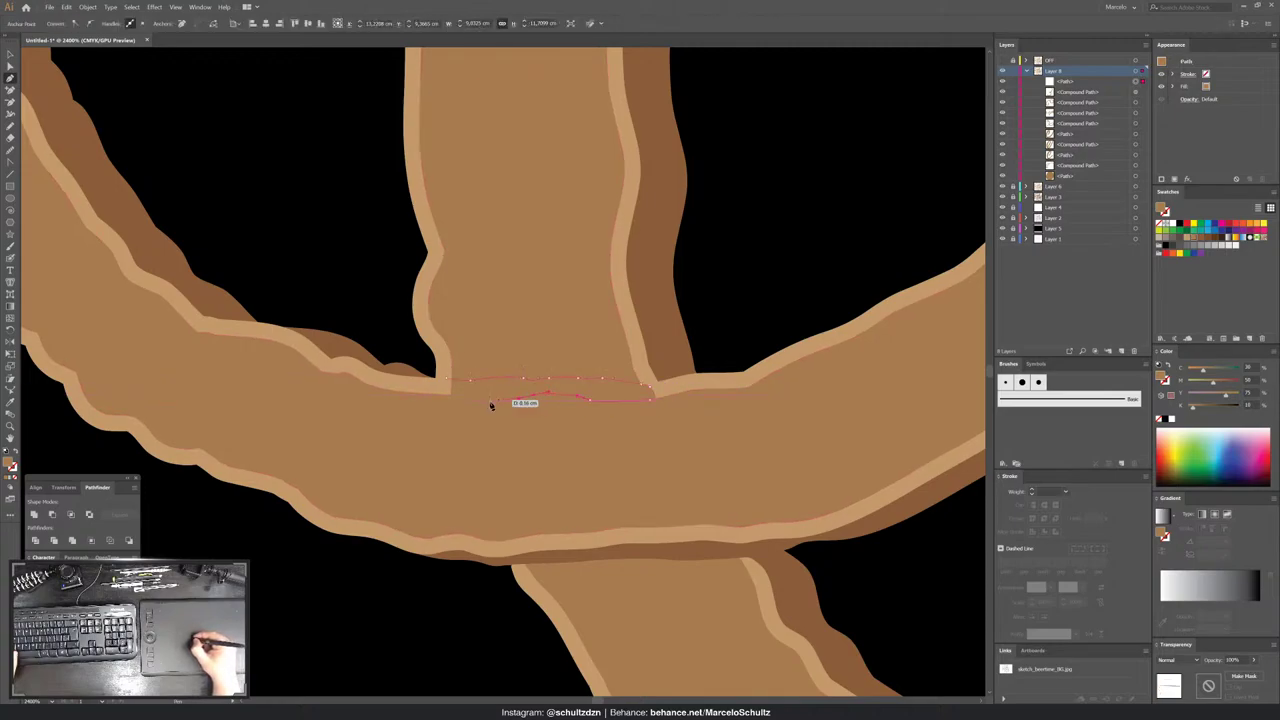
{"action": "left_click", "coordinate": [447, 386]}
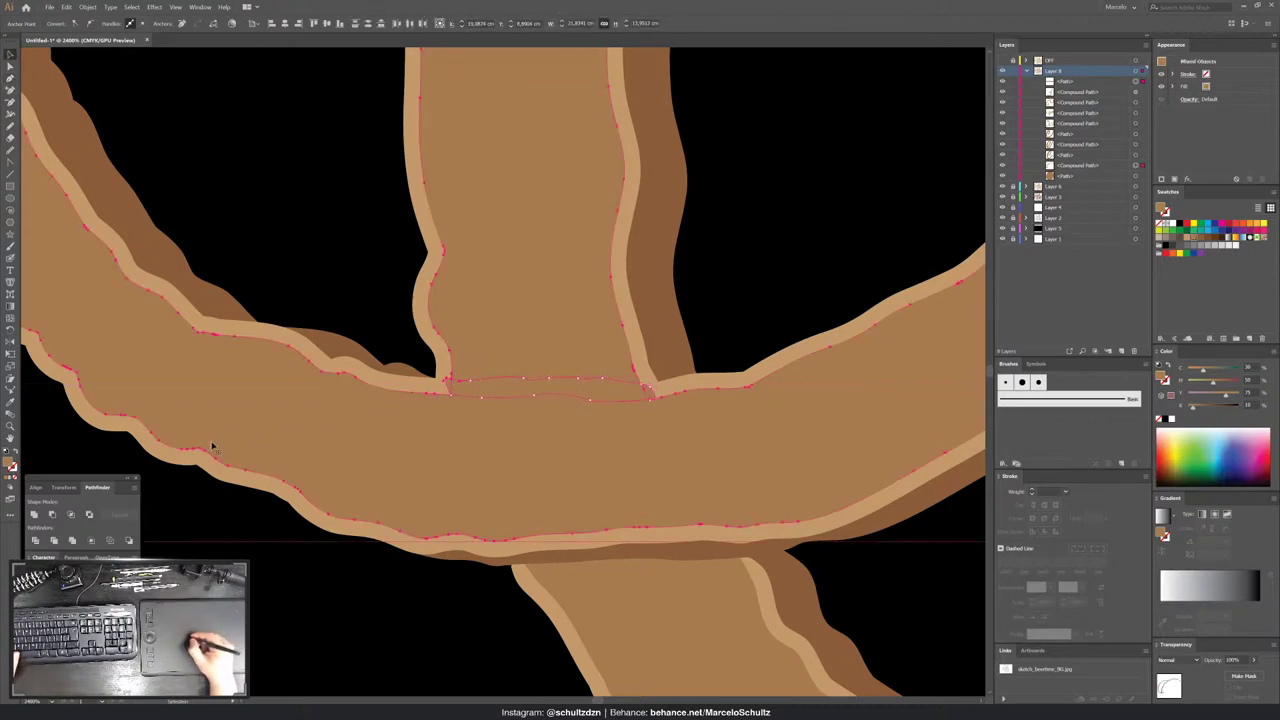
{"action": "left_click", "coordinate": [52, 514]}
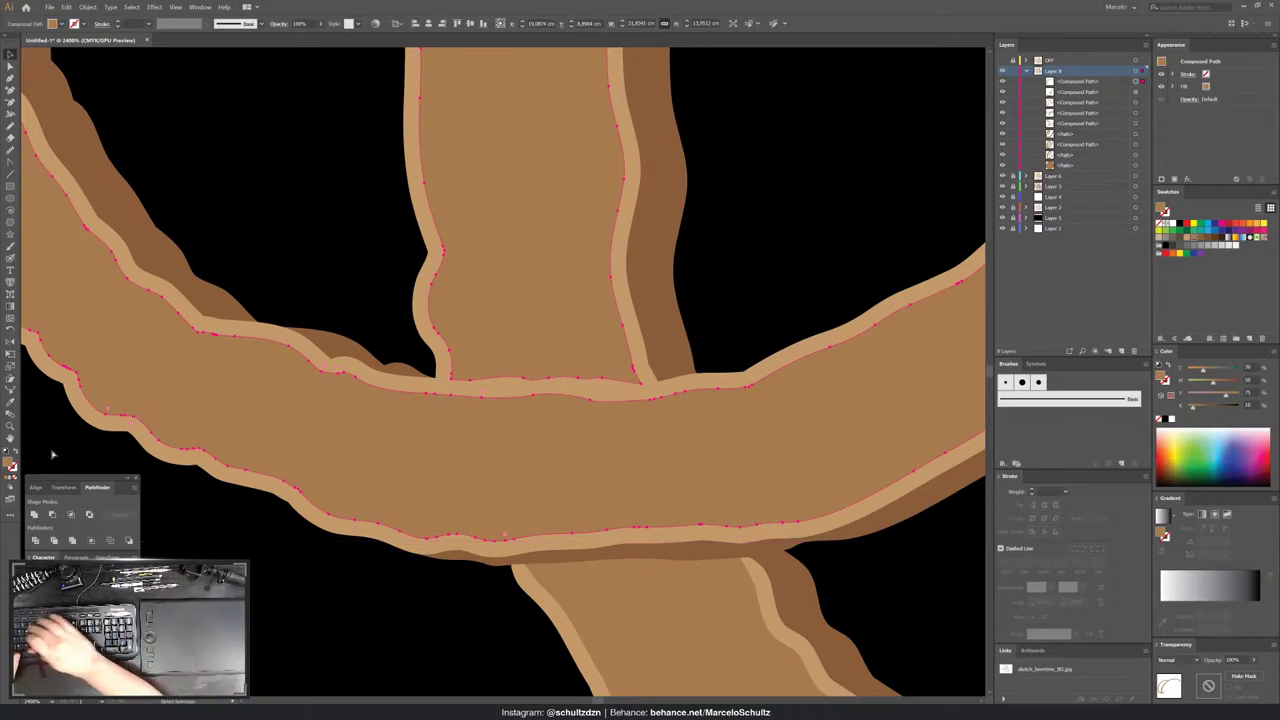
{"action": "key", "text": "ctrl+8"}
{"action": "key", "text": "ctrl+minus"}
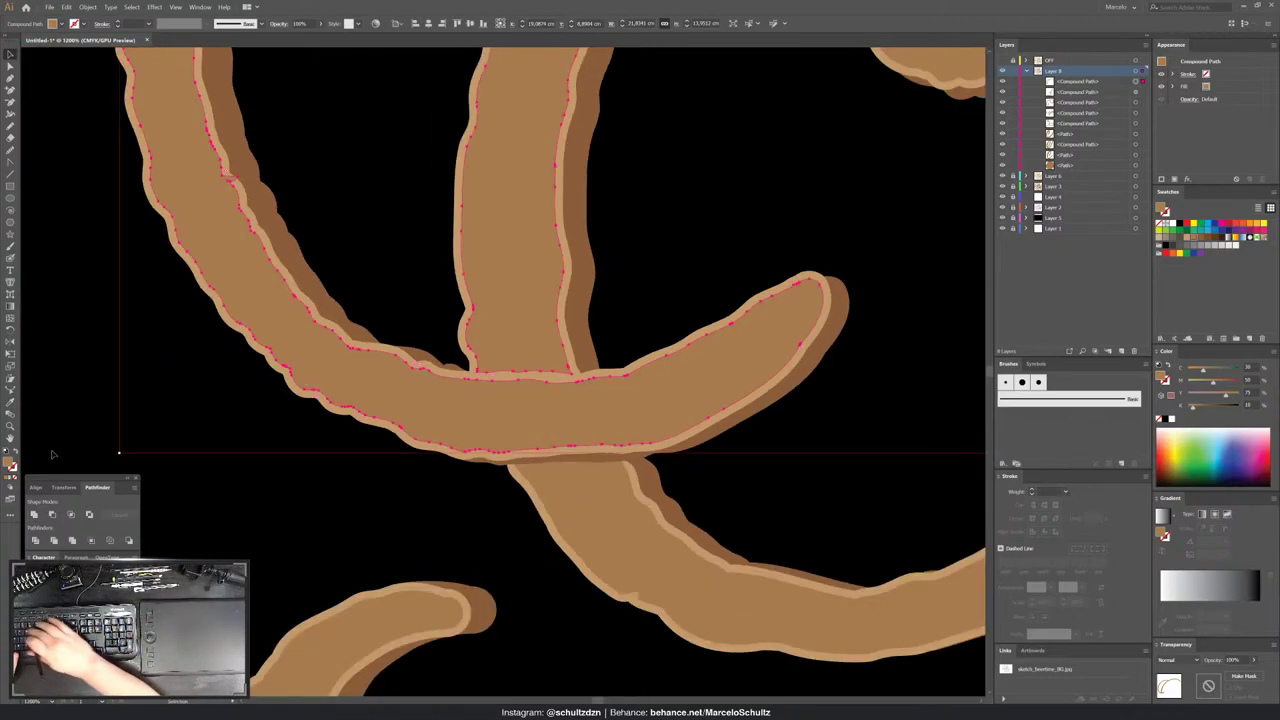
{"action": "left_click", "coordinate": [725, 237]}
- Adjust the seam anchors where the t's crossbar crosses its stem
{"action": "key", "text": "ctrl+minus"}
{"action": "key", "text": "ctrl+minus"}
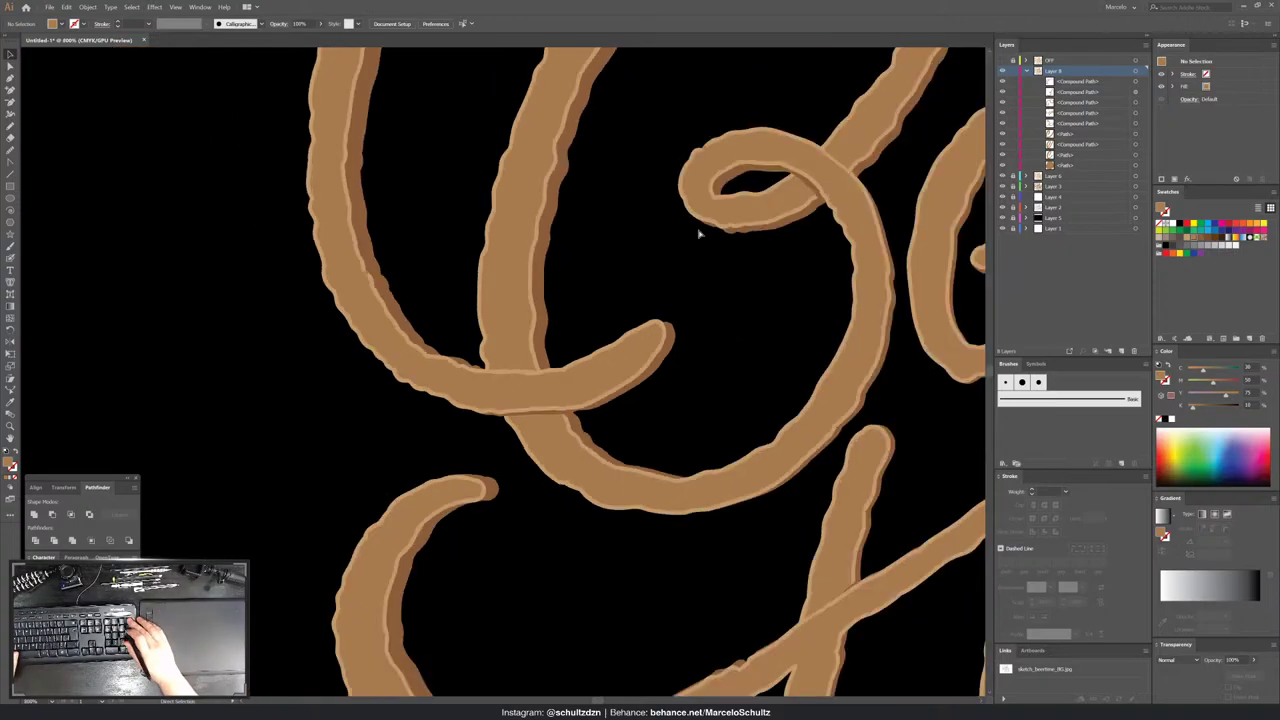
{"action": "key", "text": "ctrl+minus"}
{"action": "left_click_drag", "start_coordinate": [791, 420], "coordinate": [605, 253]}
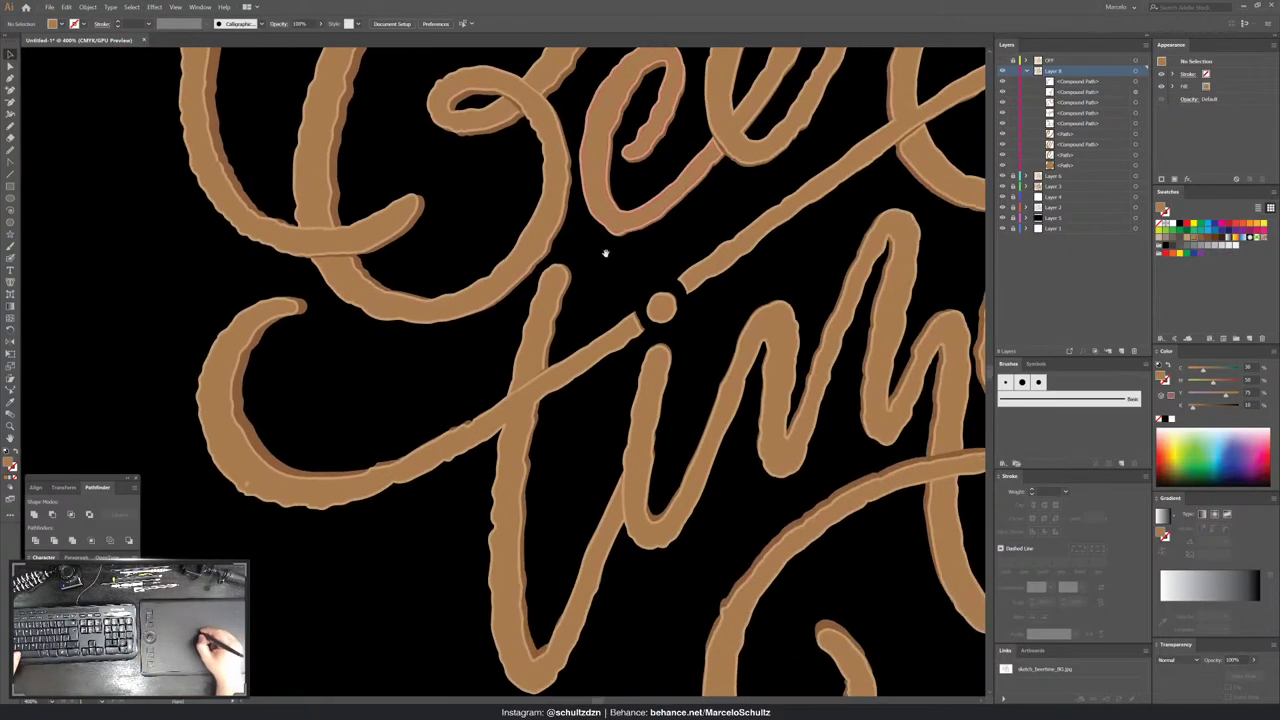
{"action": "left_click_drag", "start_coordinate": [483, 420], "coordinate": [454, 386]}
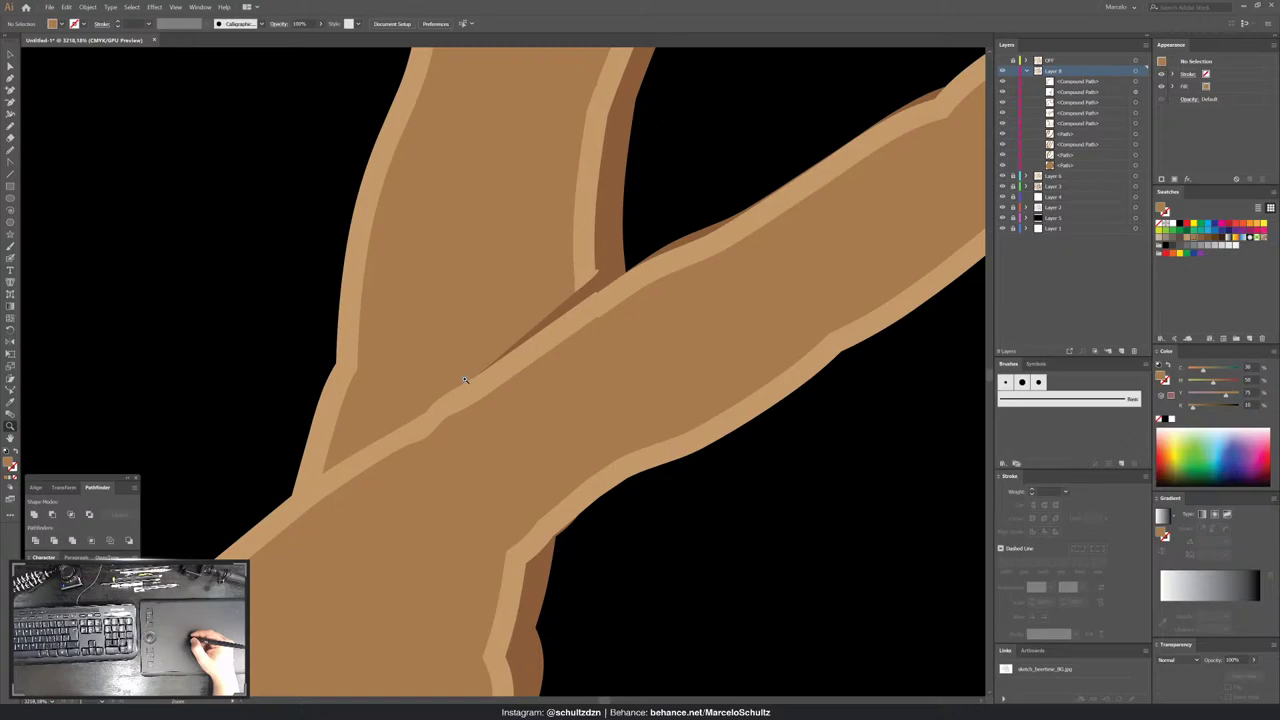
{"action": "left_click_drag", "start_coordinate": [479, 372], "coordinate": [517, 305]}
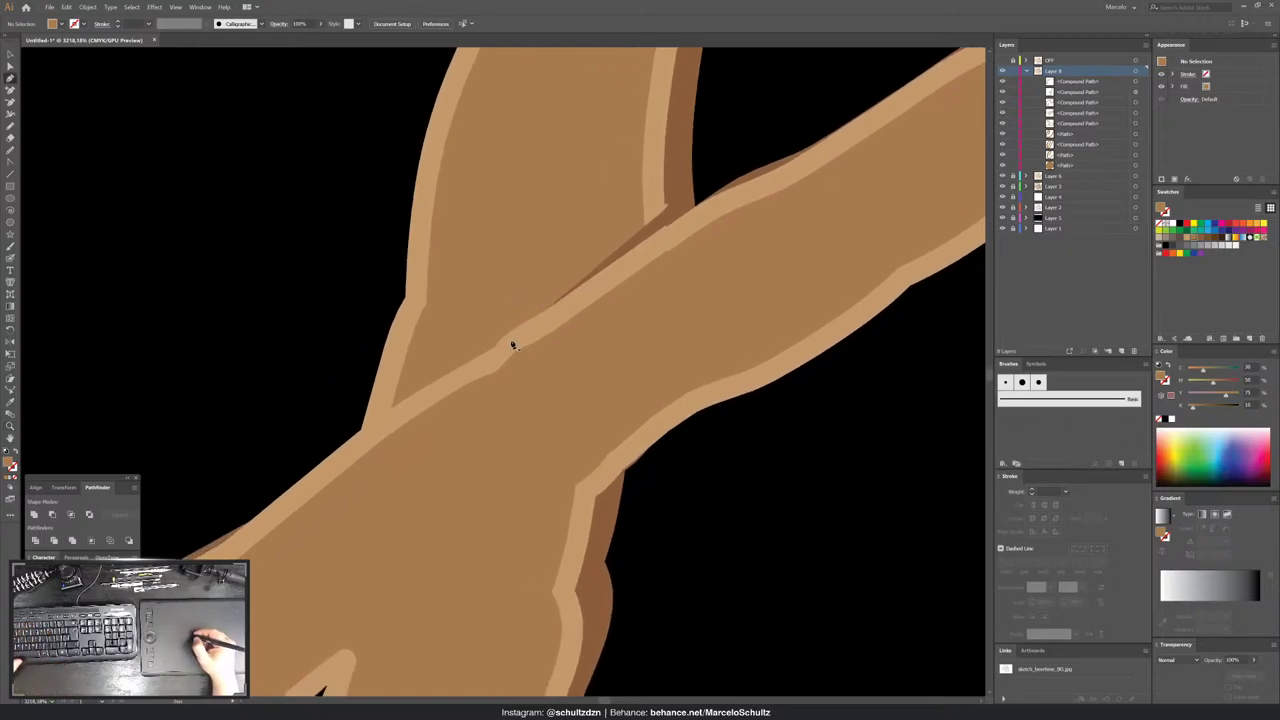
{"action": "key", "text": "ctrl+minus"}
{"action": "key", "text": "ctrl+minus"}
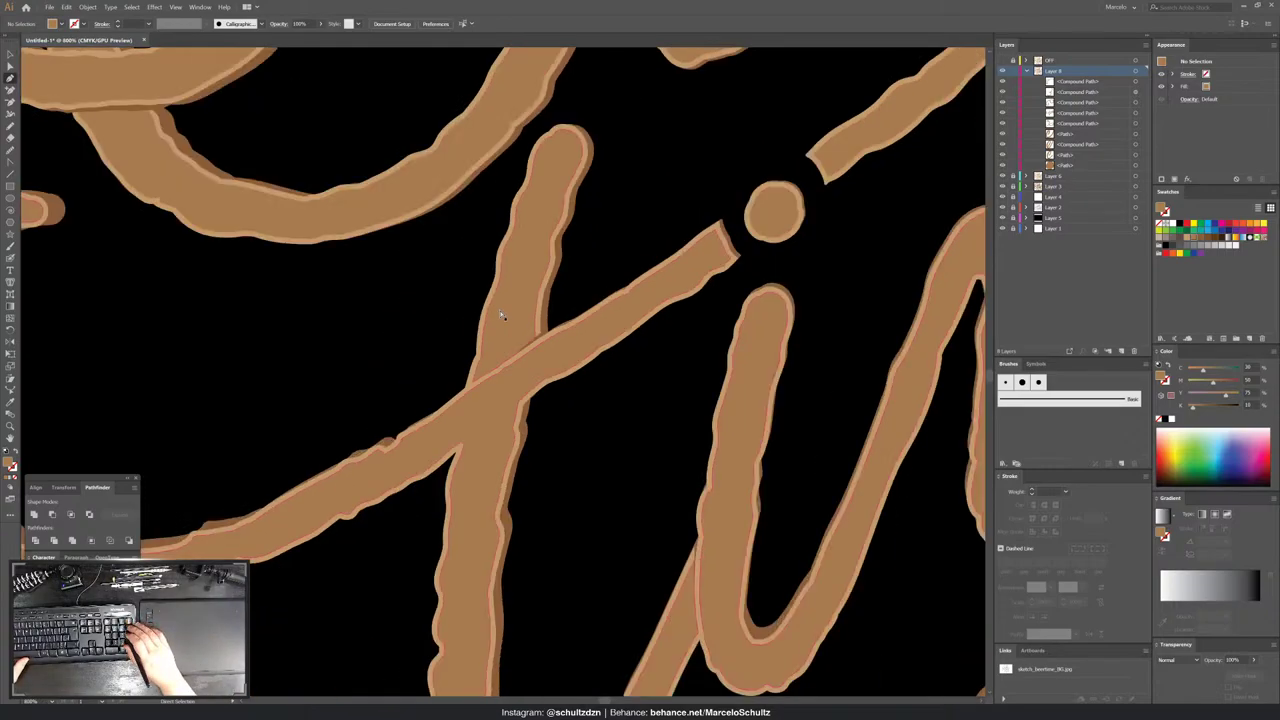
{"action": "key", "text": "ctrl+plus"}
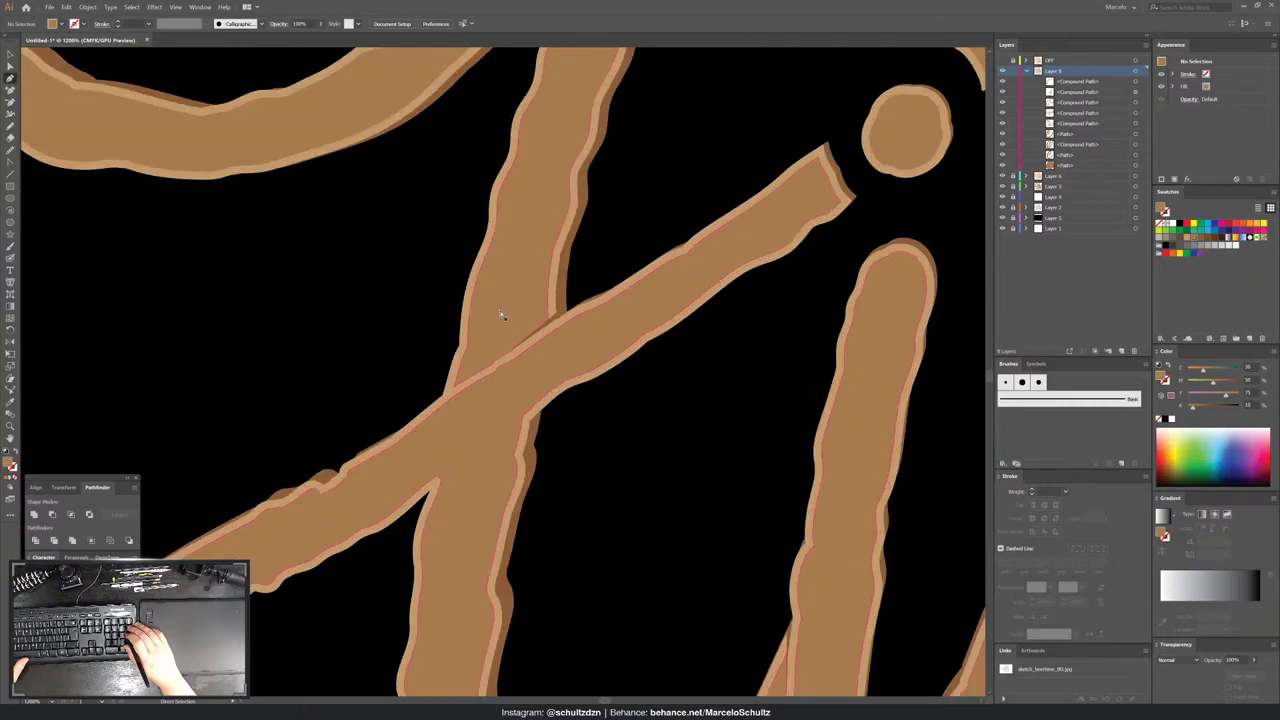
{"action": "key", "text": "ctrl+plus"}
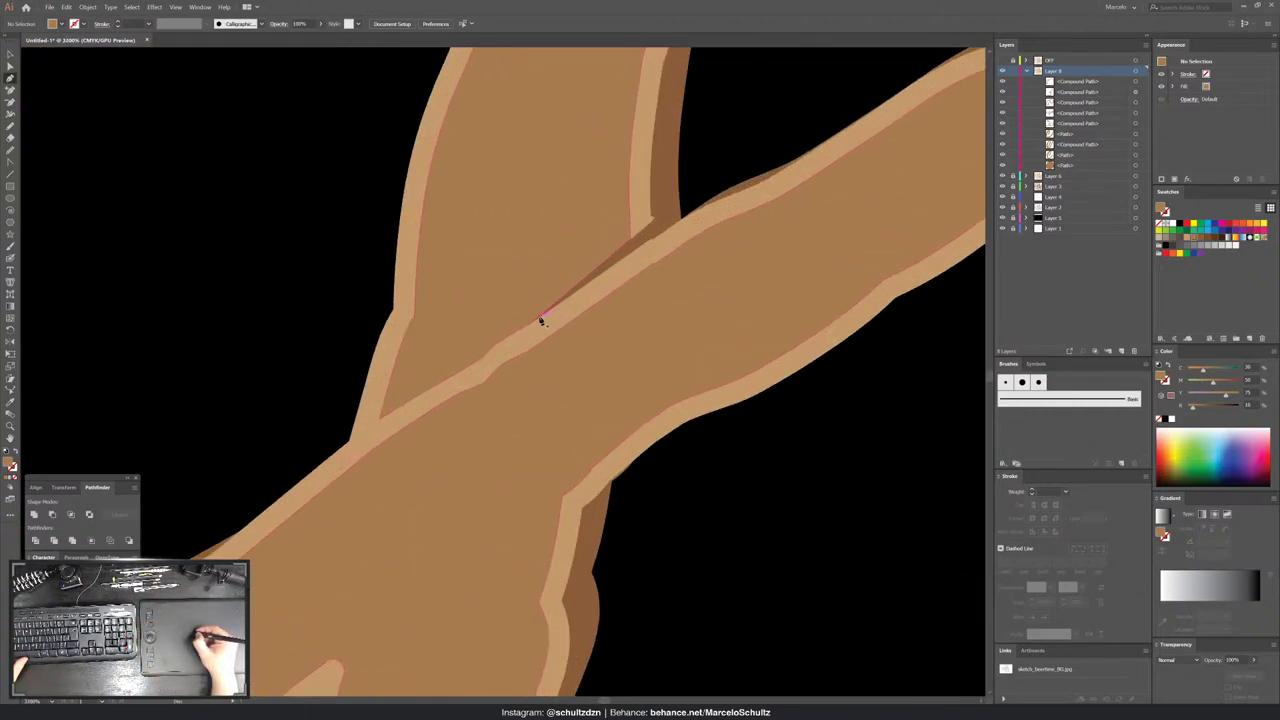
{"action": "mouse_move", "coordinate": [533, 327]}
{"action": "left_mouse_down"}
{"action": "mouse_move", "coordinate": [523, 334]}
{"action": "mouse_move", "coordinate": [630, 292]}
{"action": "left_mouse_up"}
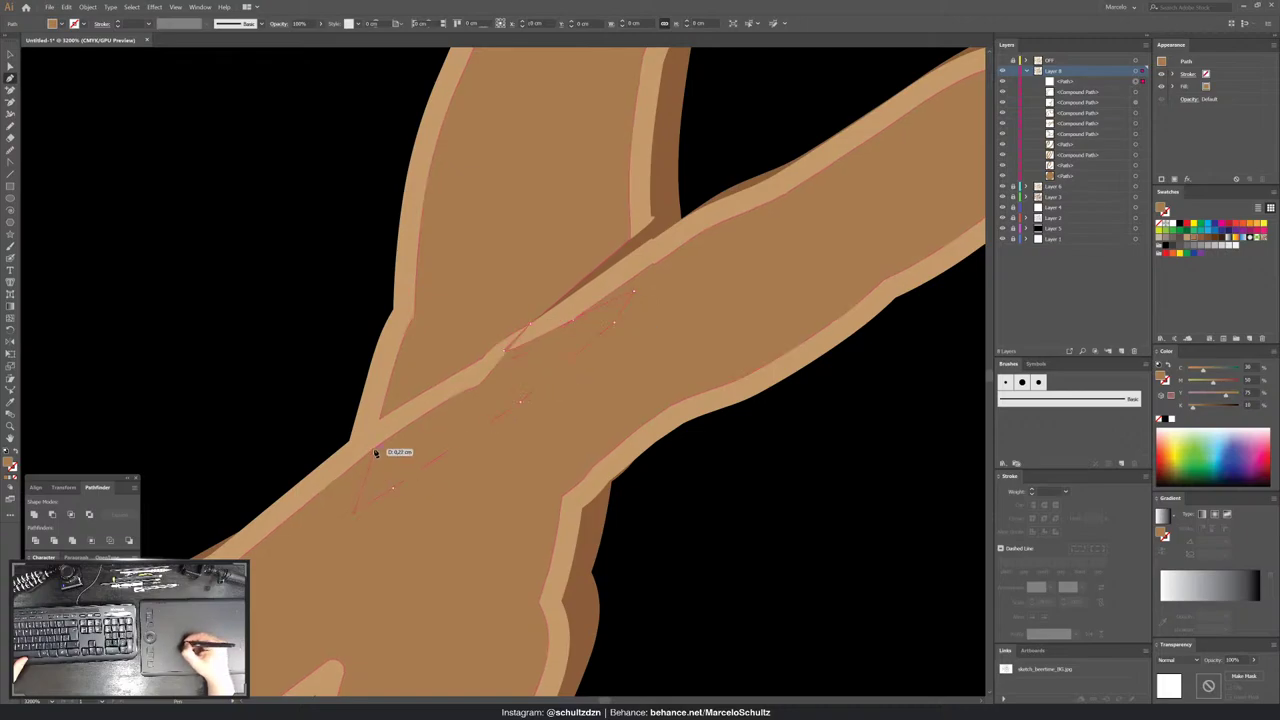
{"action": "left_click_drag", "start_coordinate": [380, 440], "coordinate": [392, 428]}
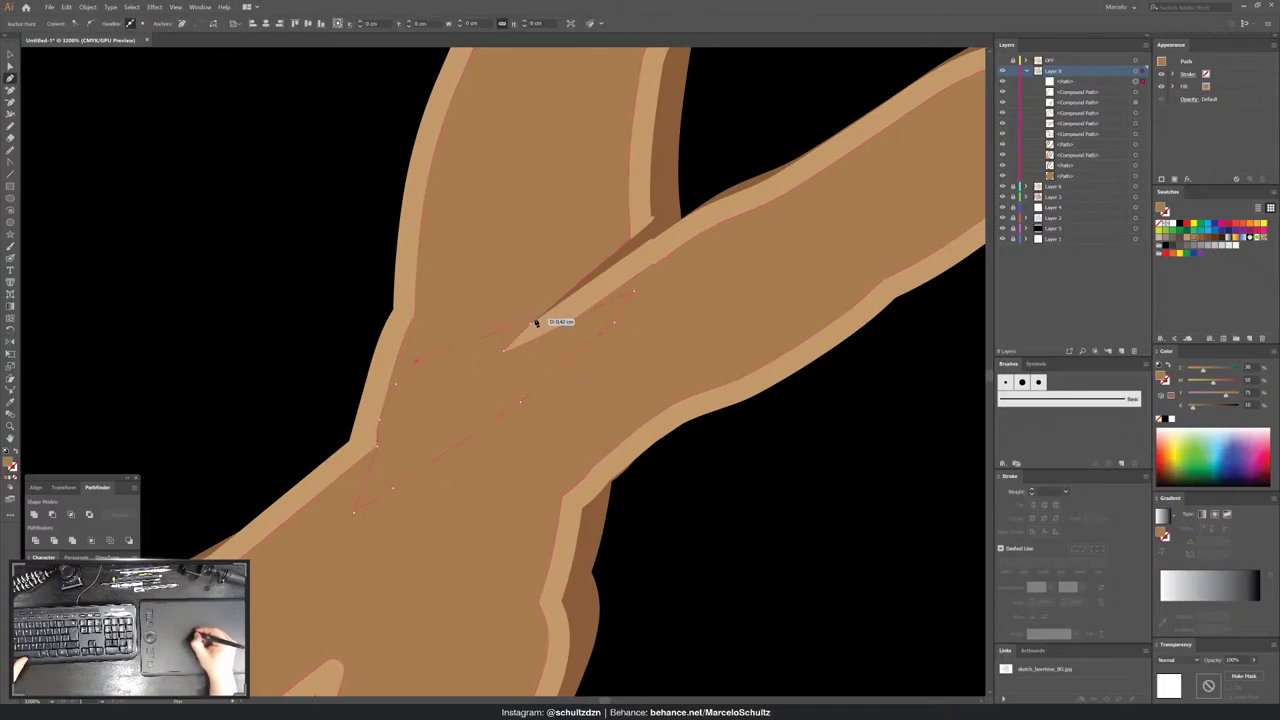
- Combine the seam piece and surrounding stroke into one compound path
{"action": "key", "text": "ctrl+minus"}
{"action": "key", "text": "ctrl+minus"}
{"action": "key", "text": "ctrl+minus"}
{"action": "key", "text": "ctrl+minus"}
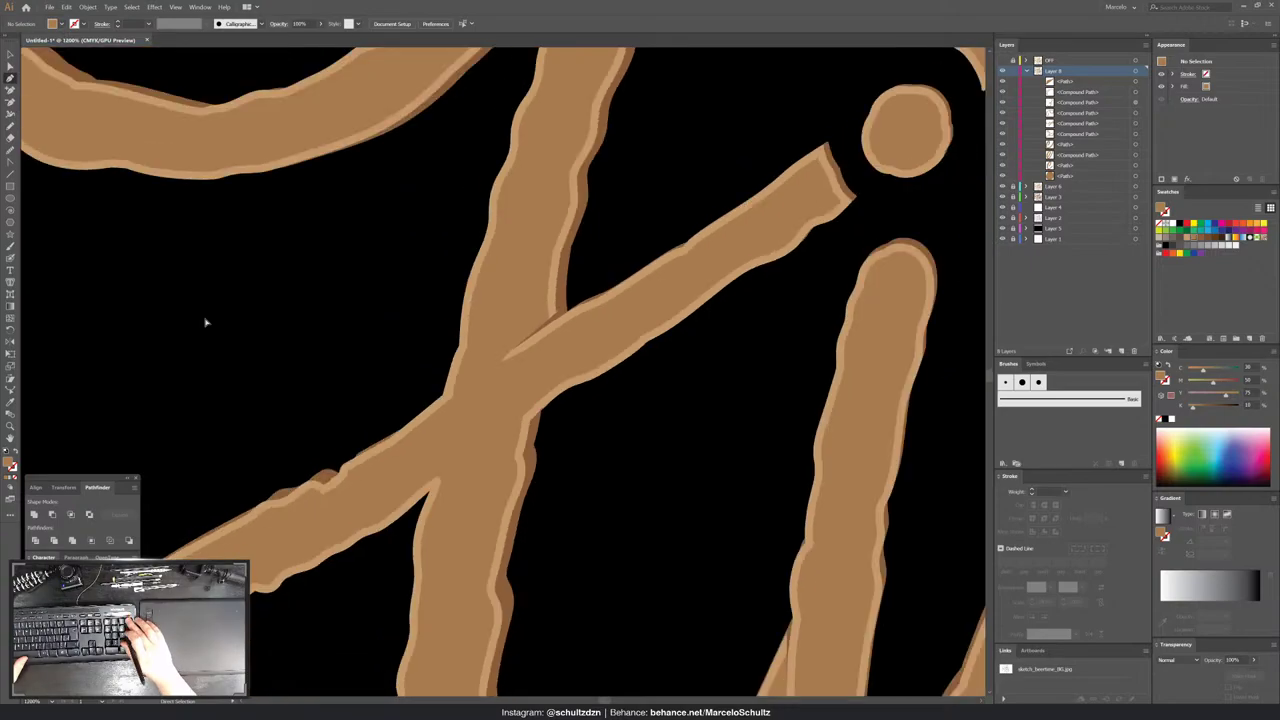
{"action": "key", "text": "ctrl+plus"}
{"action": "key", "text": "ctrl+plus"}
{"action": "key", "text": "ctrl+plus"}
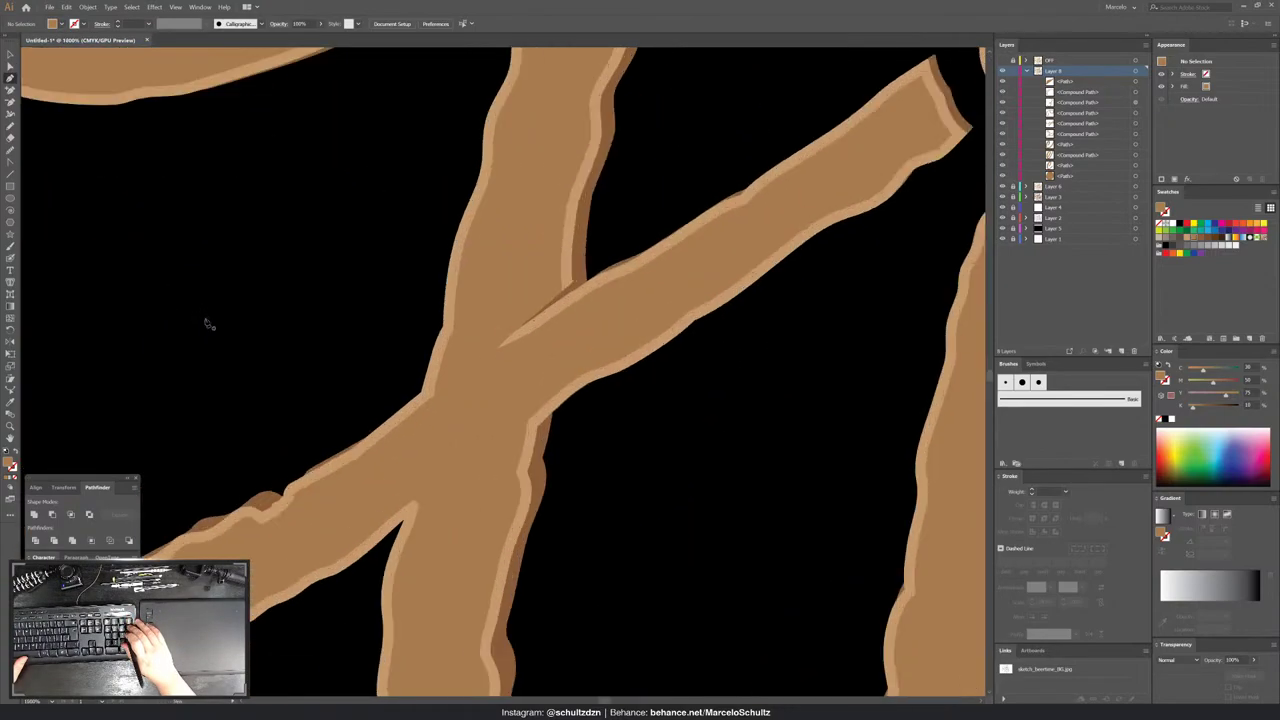
{"action": "left_click", "coordinate": [466, 368]}
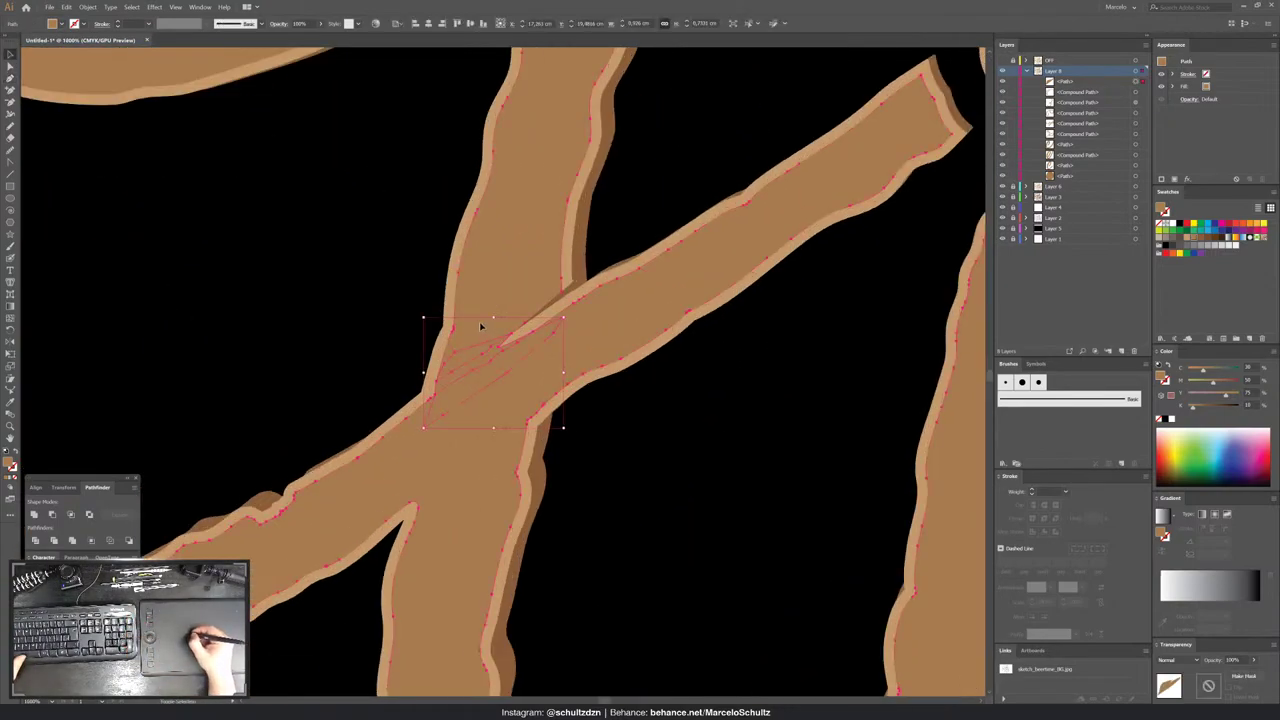
{"action": "left_click", "coordinate": [35, 514]}
{"action": "key", "text": "ctrl+8"}
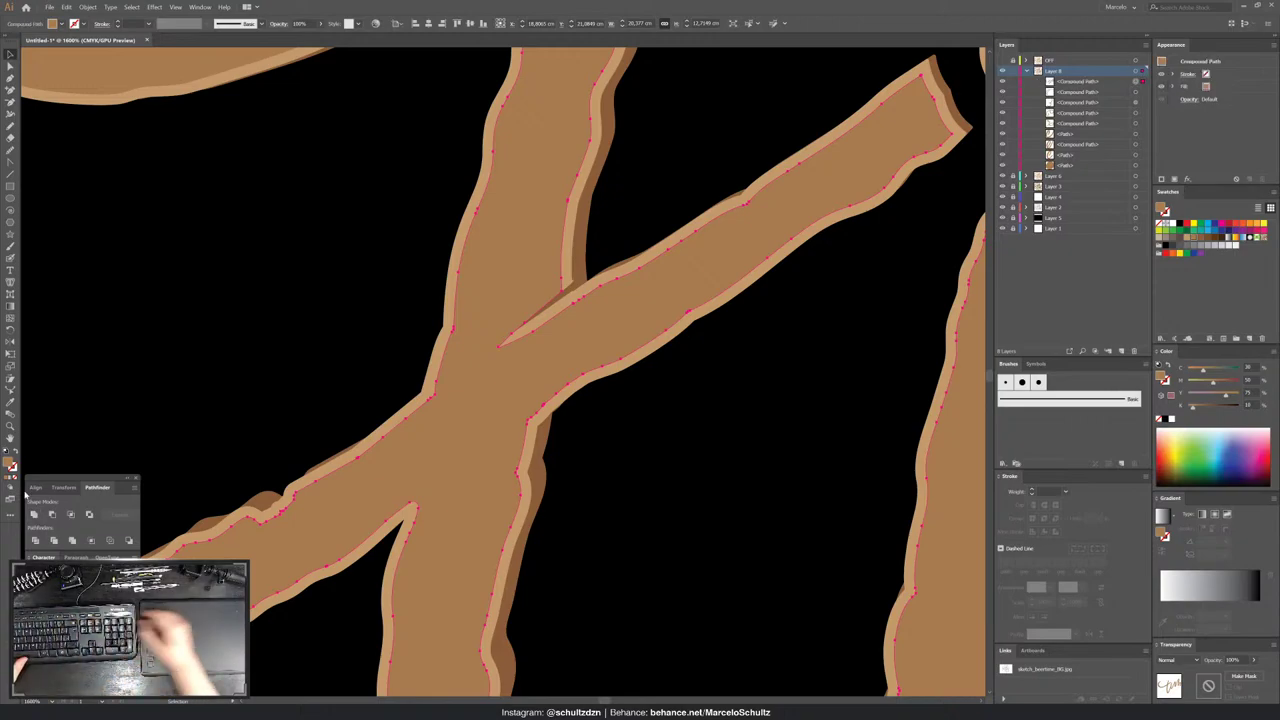
{"action": "key", "text": "ctrl+shift+a"}
{"action": "key", "text": "ctrl+minus"}
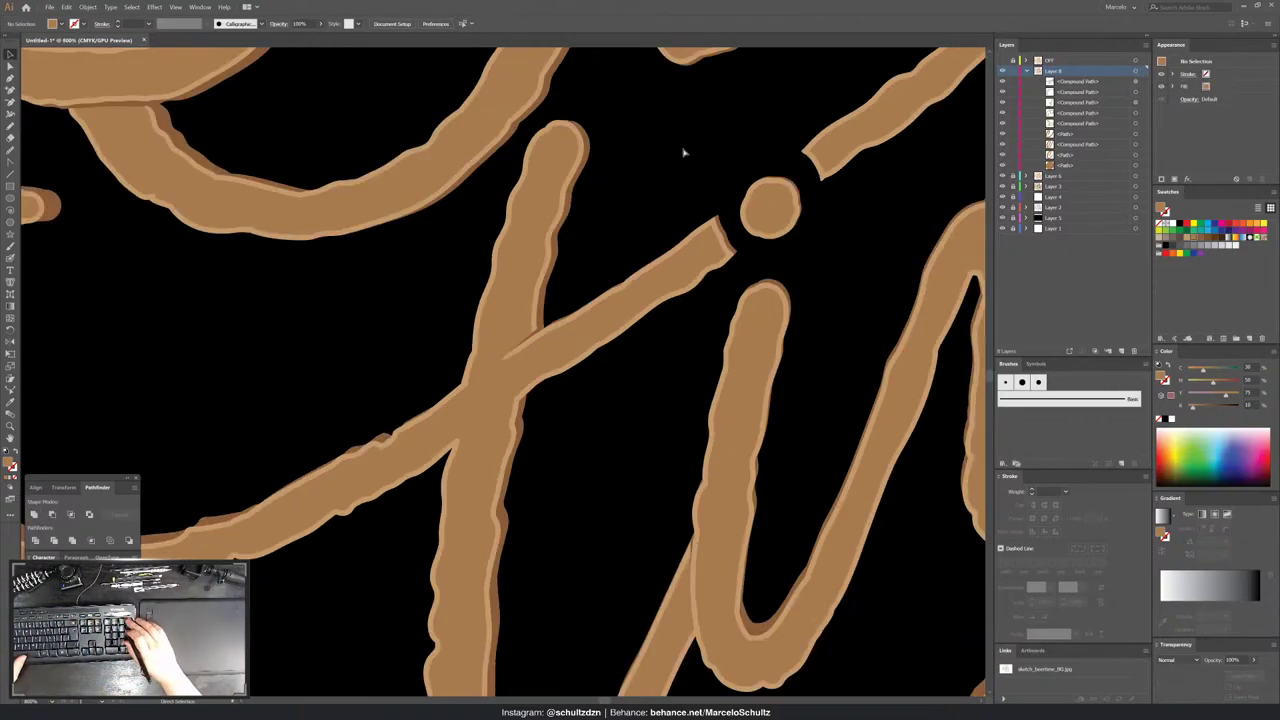
{"action": "mouse_move", "coordinate": [777, 291]}
{"action": "left_mouse_down"}
{"action": "mouse_move", "coordinate": [717, 300]}
{"action": "mouse_move", "coordinate": [589, 272]}
{"action": "left_mouse_up"}
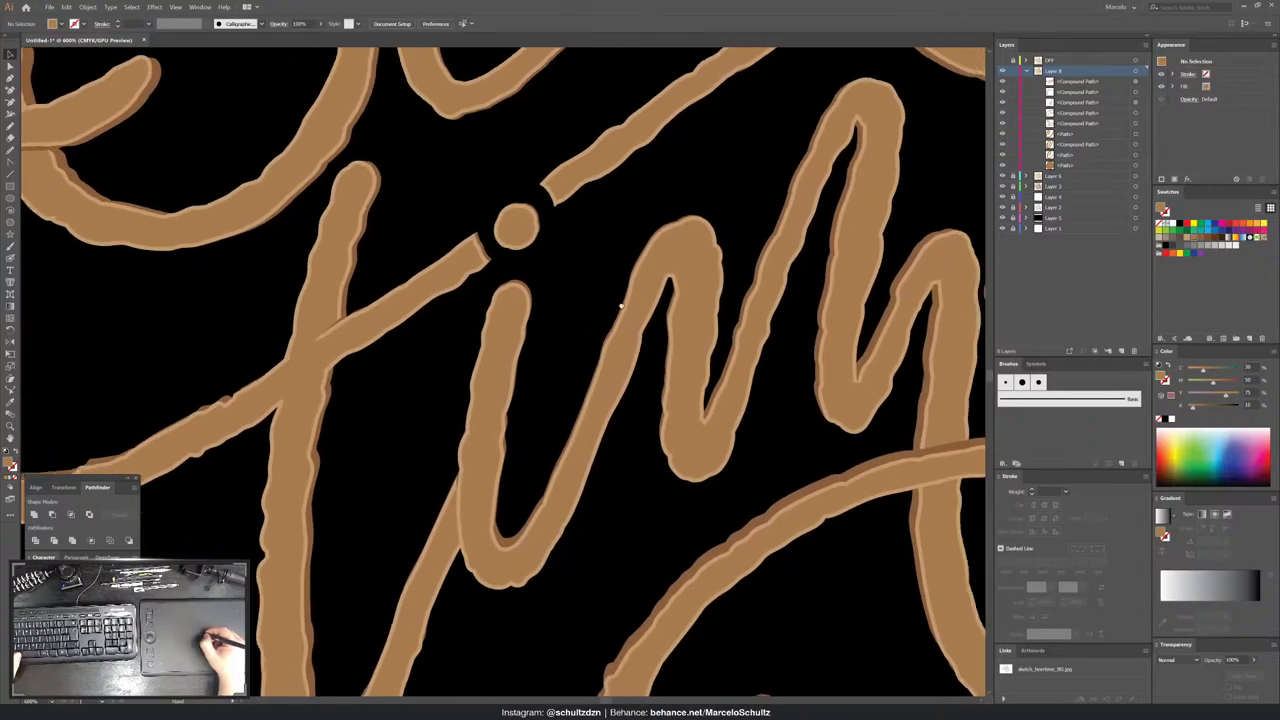
- Zoom into the m's valley and try smoothing the notch's bottom anchor, then undo it
{"action": "left_click_drag", "start_coordinate": [730, 305], "coordinate": [582, 272]}
{"action": "left_click_drag", "start_coordinate": [696, 331], "coordinate": [668, 307]}
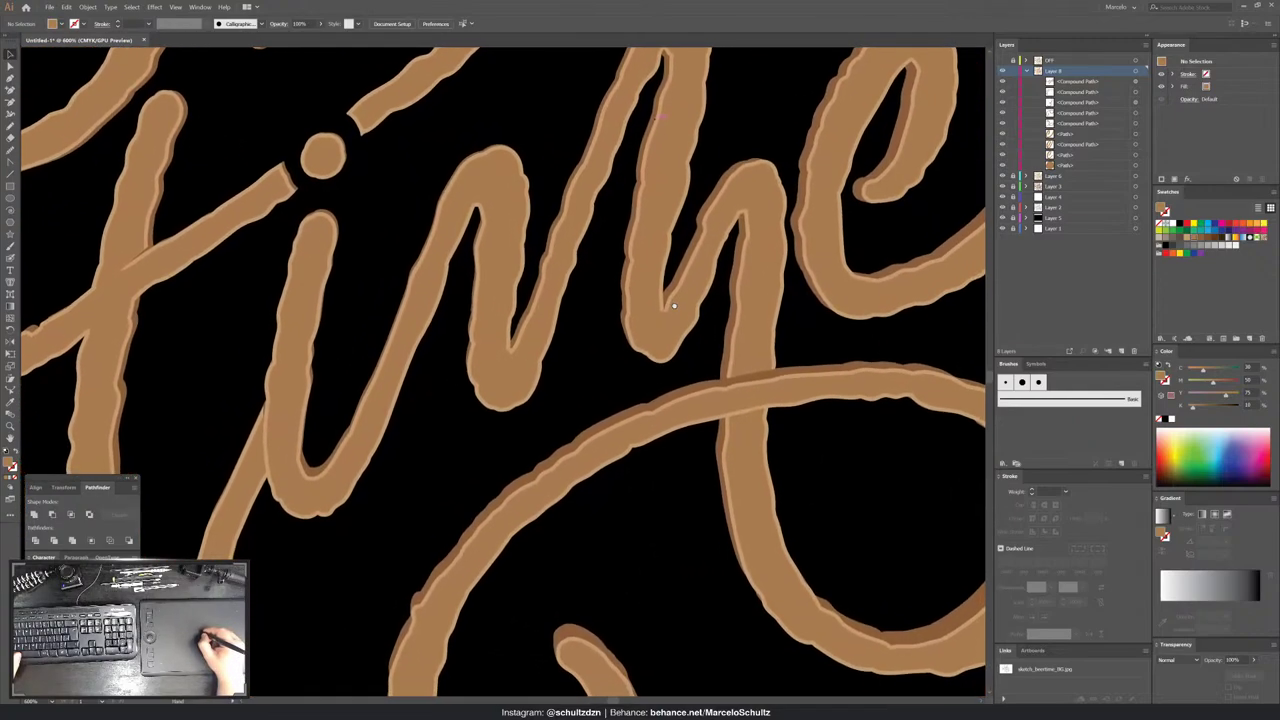
{"action": "left_click", "coordinate": [554, 319]}
{"action": "left_click_drag", "start_coordinate": [411, 423], "coordinate": [472, 372]}
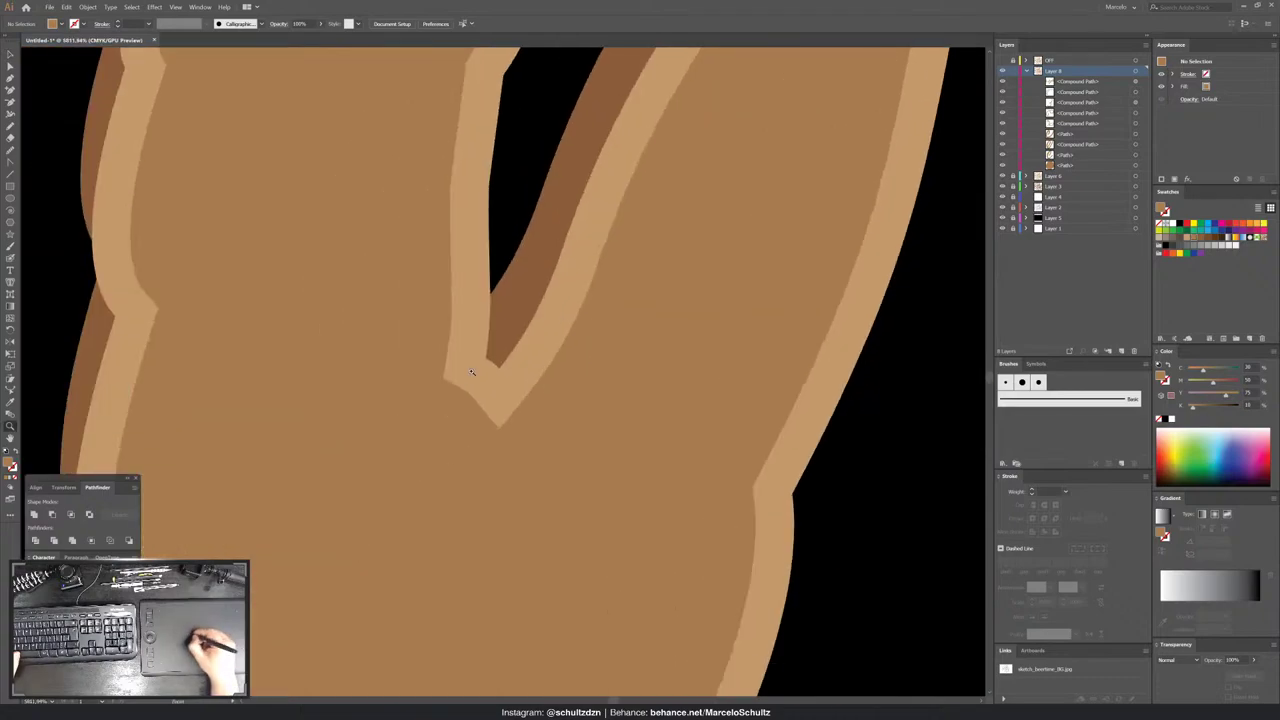
{"action": "left_click", "coordinate": [462, 392]}
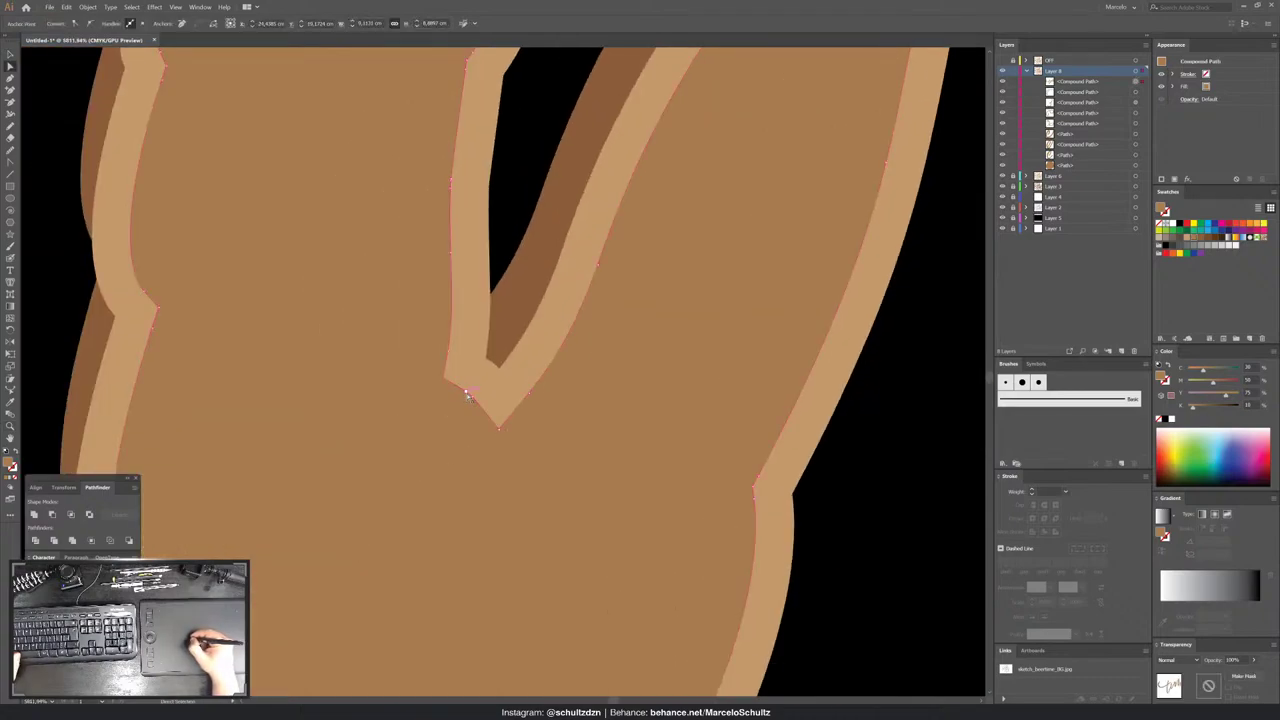
{"action": "key", "text": "p"}
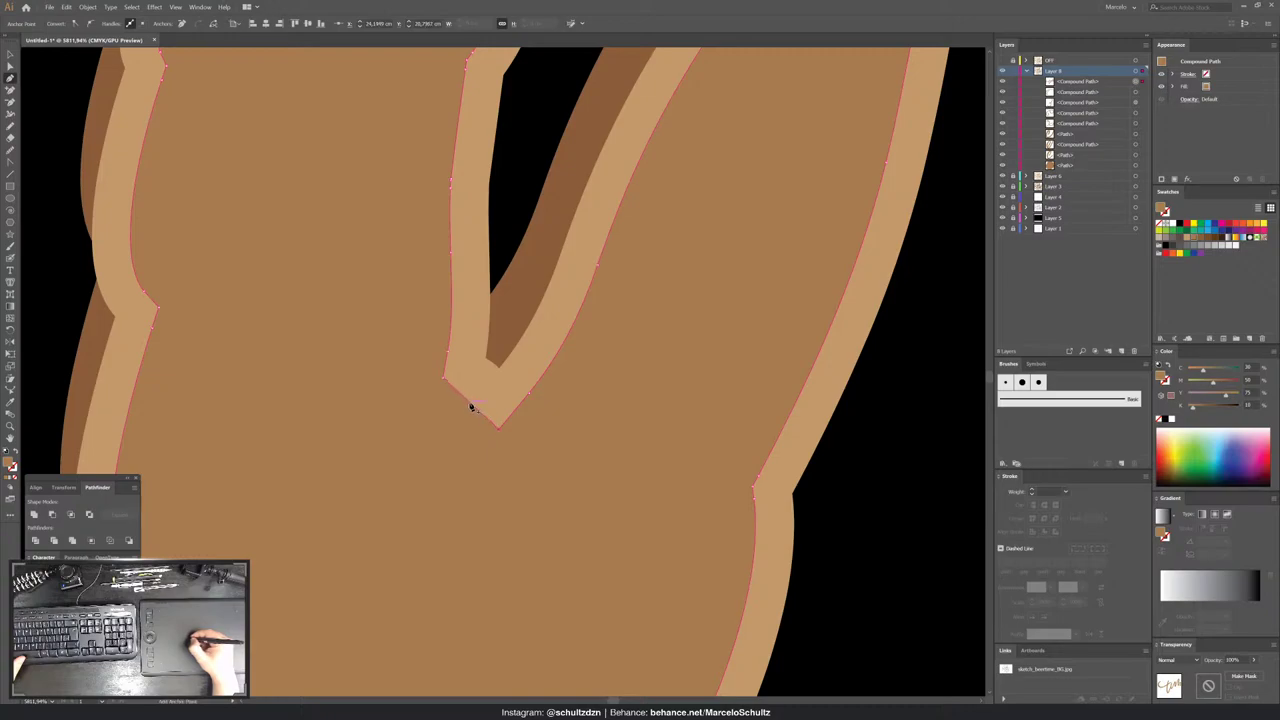
{"action": "key", "text": "a"}
{"action": "left_click", "coordinate": [499, 428]}
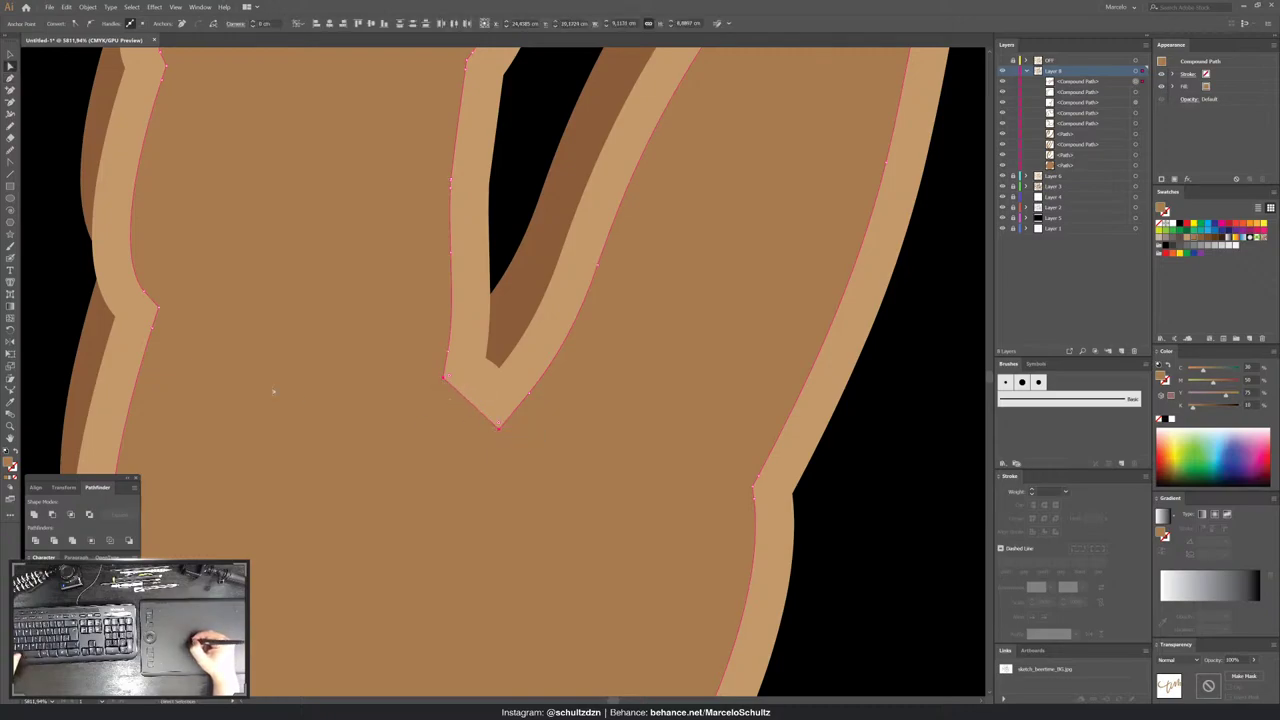
{"action": "left_click", "coordinate": [90, 24]}
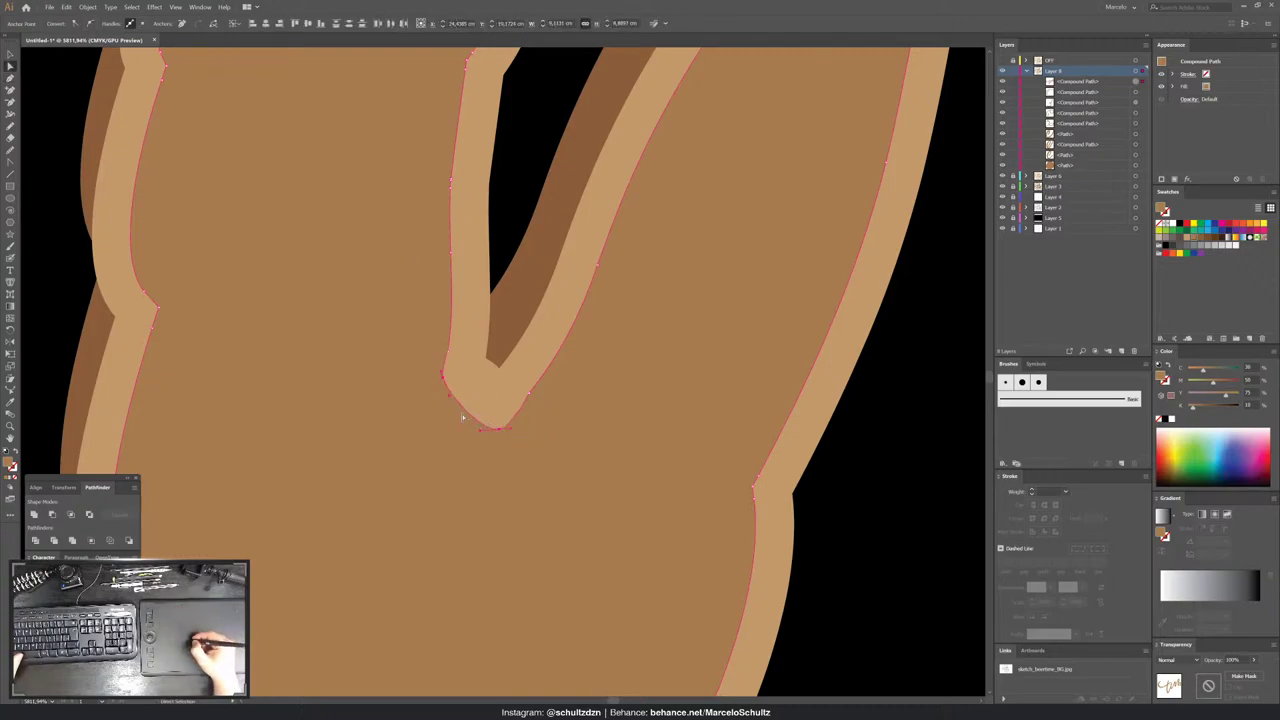
{"action": "key", "text": "ctrl+z"}
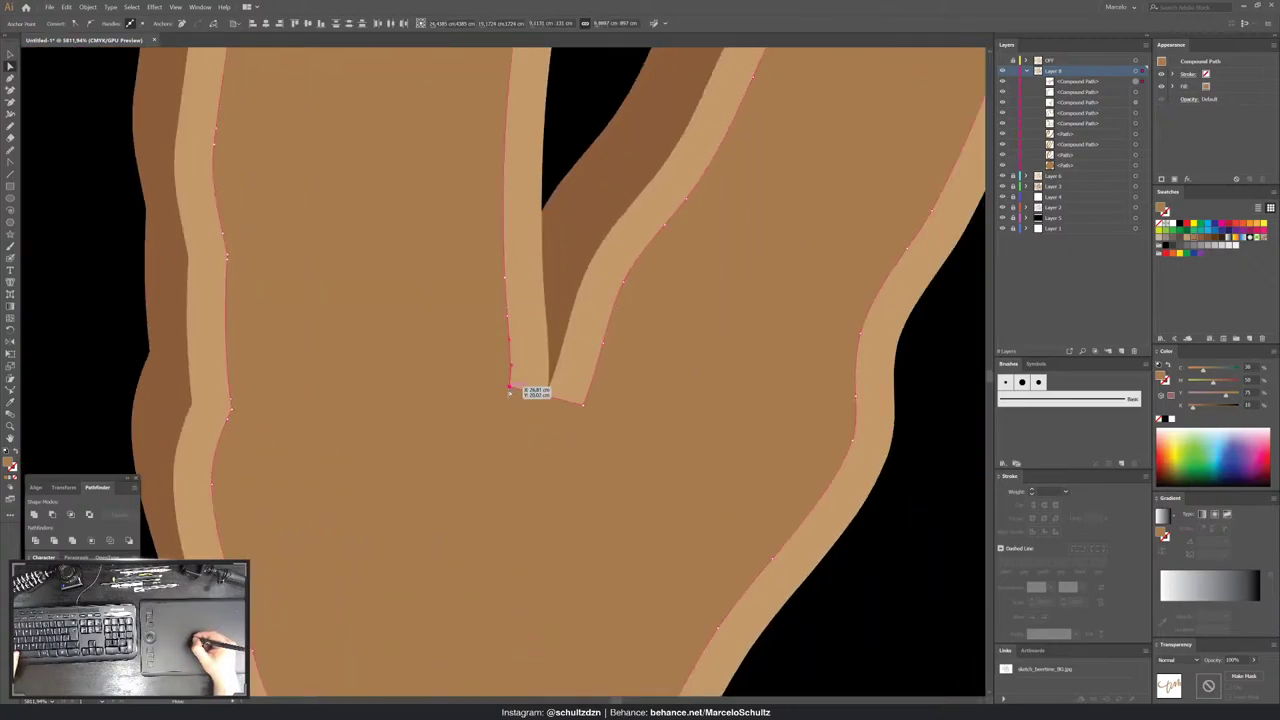
- Convert both bottom notch anchors to smooth and drag the curve wider and deeper
{"action": "left_click", "coordinate": [512, 388]}
{"action": "left_click", "coordinate": [584, 403], "text": "shift"}
{"action": "left_click", "coordinate": [90, 23]}
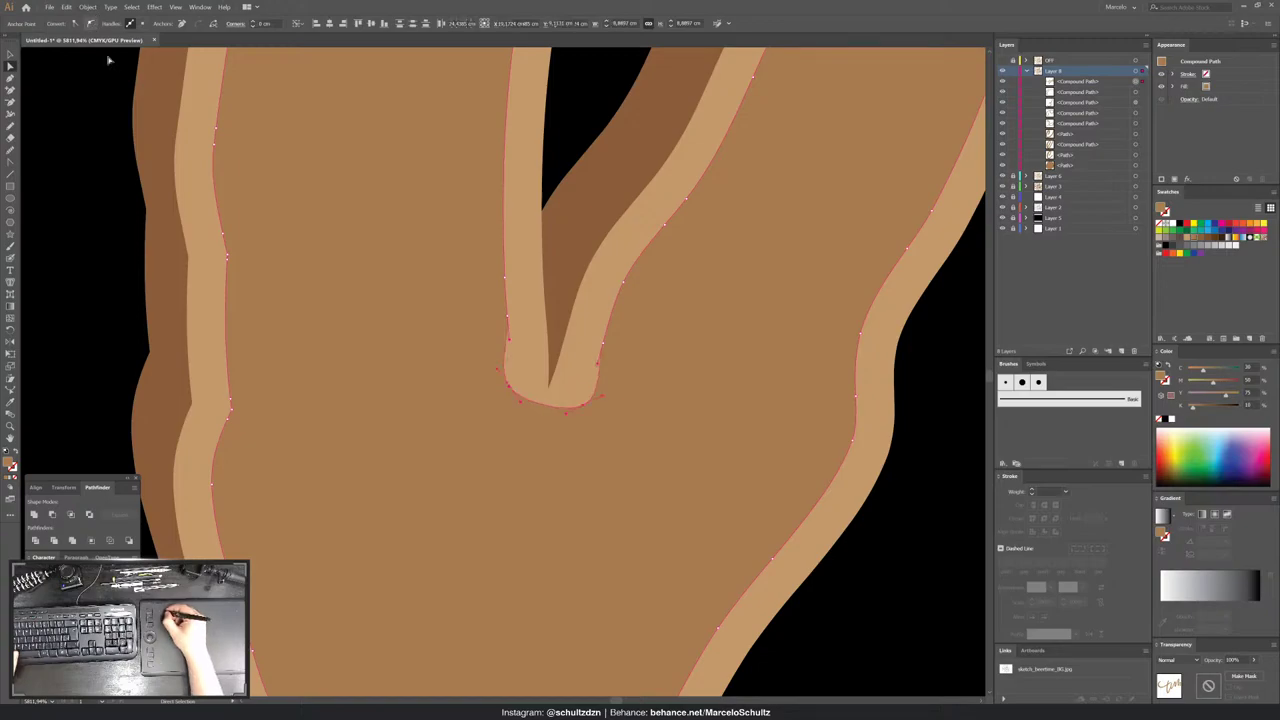
{"action": "mouse_move", "coordinate": [515, 392]}
{"action": "left_mouse_down"}
{"action": "mouse_move", "coordinate": [559, 427]}
{"action": "mouse_move", "coordinate": [566, 380]}
{"action": "left_mouse_up"}
{"action": "key", "text": "ctrl+minus"}
{"action": "key", "text": "ctrl+minus"}
{"action": "key", "text": "ctrl+minus"}
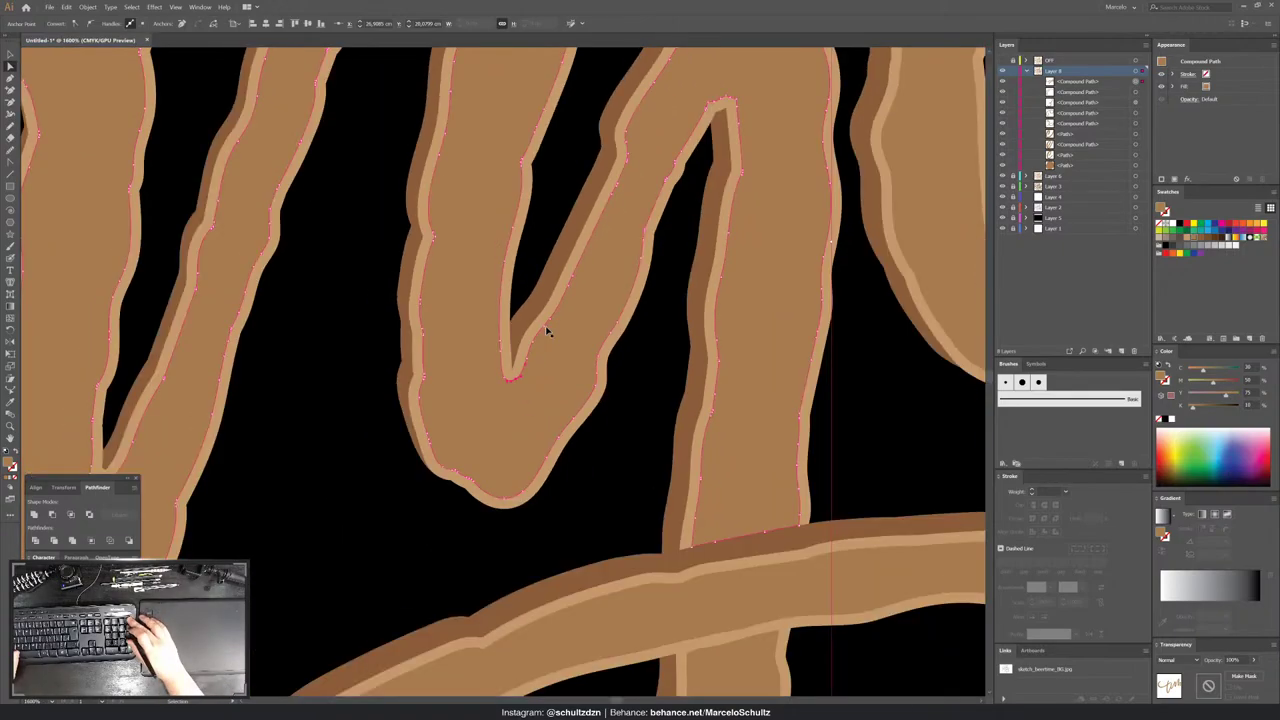
{"action": "key", "text": "ctrl+minus"}
- Drag the crossing's corner anchor up and right to reshape the tan edge
{"action": "mouse_move", "coordinate": [801, 413]}
{"action": "left_mouse_down"}
{"action": "mouse_move", "coordinate": [734, 223]}
{"action": "mouse_move", "coordinate": [529, 206]}
{"action": "left_mouse_up"}
{"action": "mouse_move", "coordinate": [603, 274]}
{"action": "left_mouse_down"}
{"action": "mouse_move", "coordinate": [617, 393]}
{"action": "mouse_move", "coordinate": [574, 451]}
{"action": "mouse_move", "coordinate": [566, 334]}
{"action": "mouse_move", "coordinate": [600, 349]}
{"action": "mouse_move", "coordinate": [566, 380]}
{"action": "mouse_move", "coordinate": [611, 496]}
{"action": "left_mouse_up"}
{"action": "left_click", "coordinate": [537, 400]}
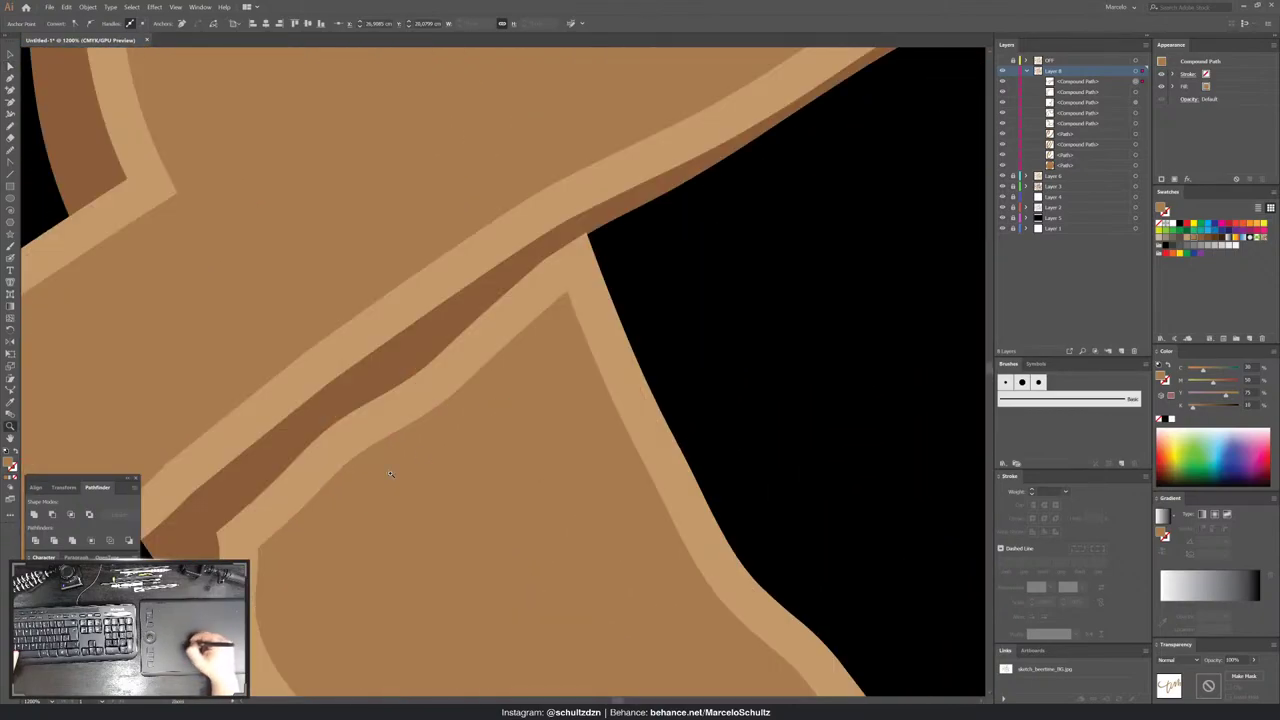
{"action": "key", "text": "p"}
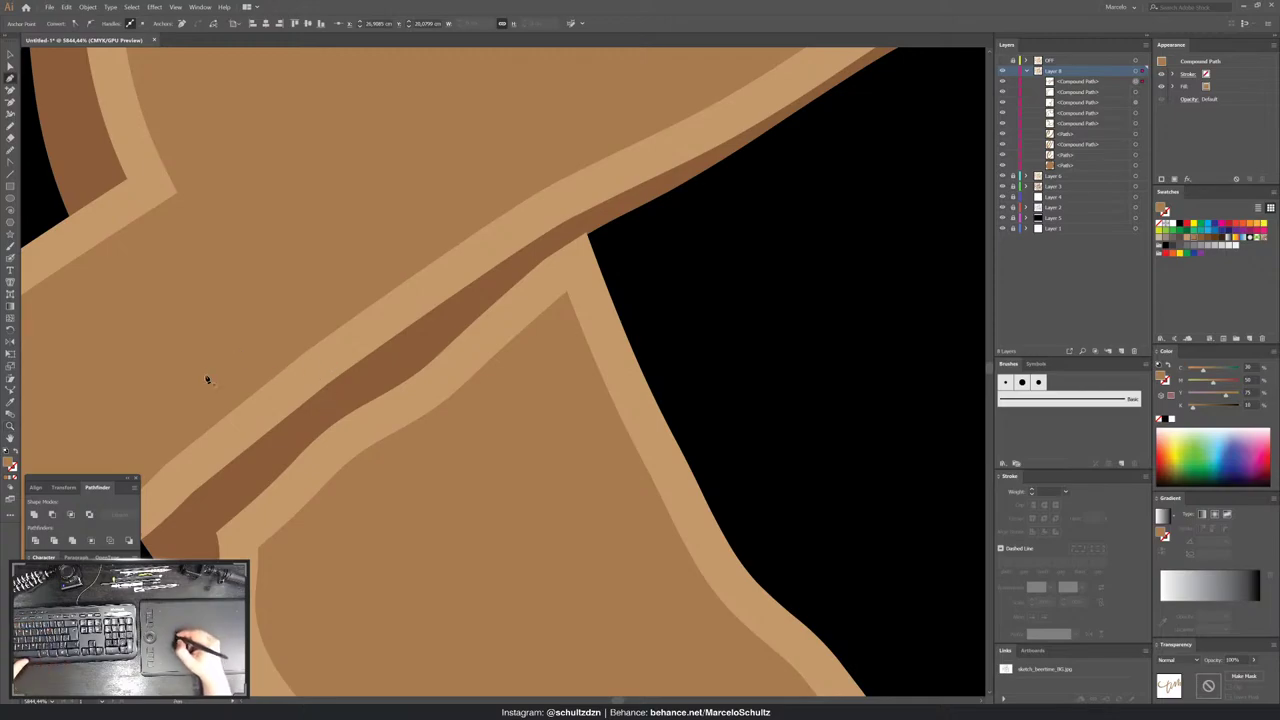
{"action": "key", "text": "v"}
{"action": "left_click", "coordinate": [250, 530]}
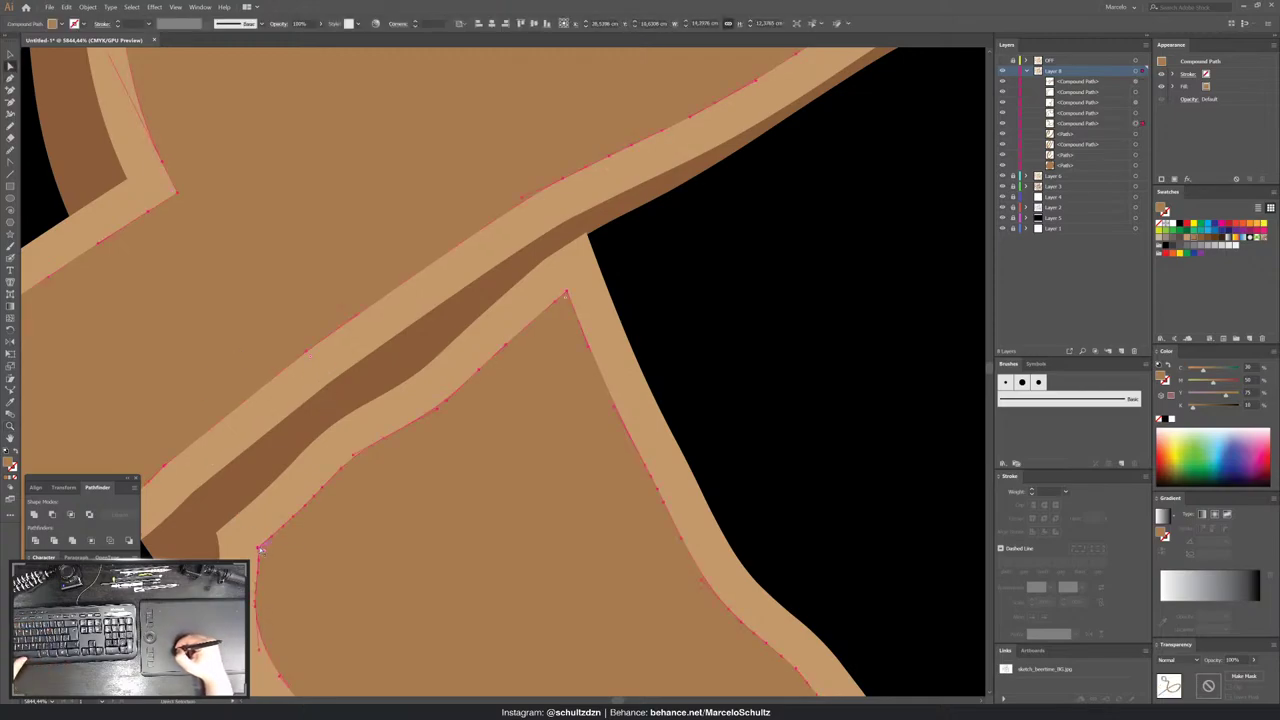
{"action": "left_click", "coordinate": [260, 545]}
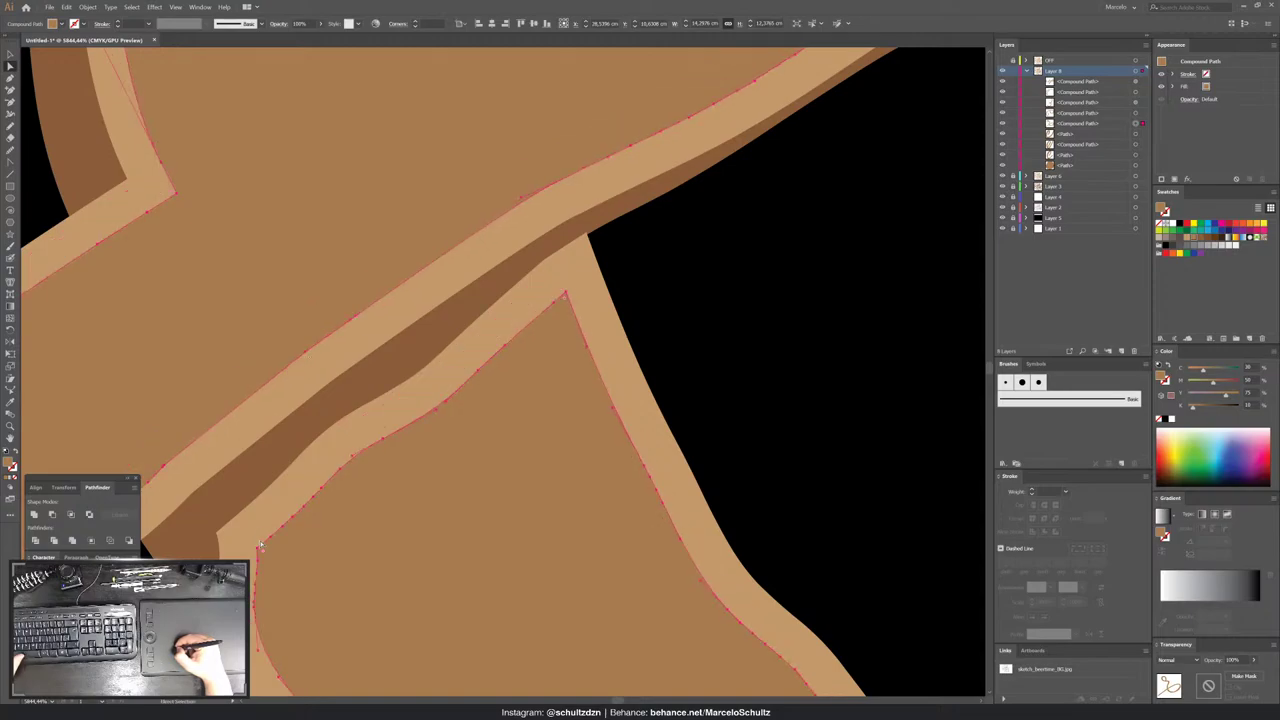
{"action": "key", "text": "a"}
{"action": "left_click", "coordinate": [247, 507]}
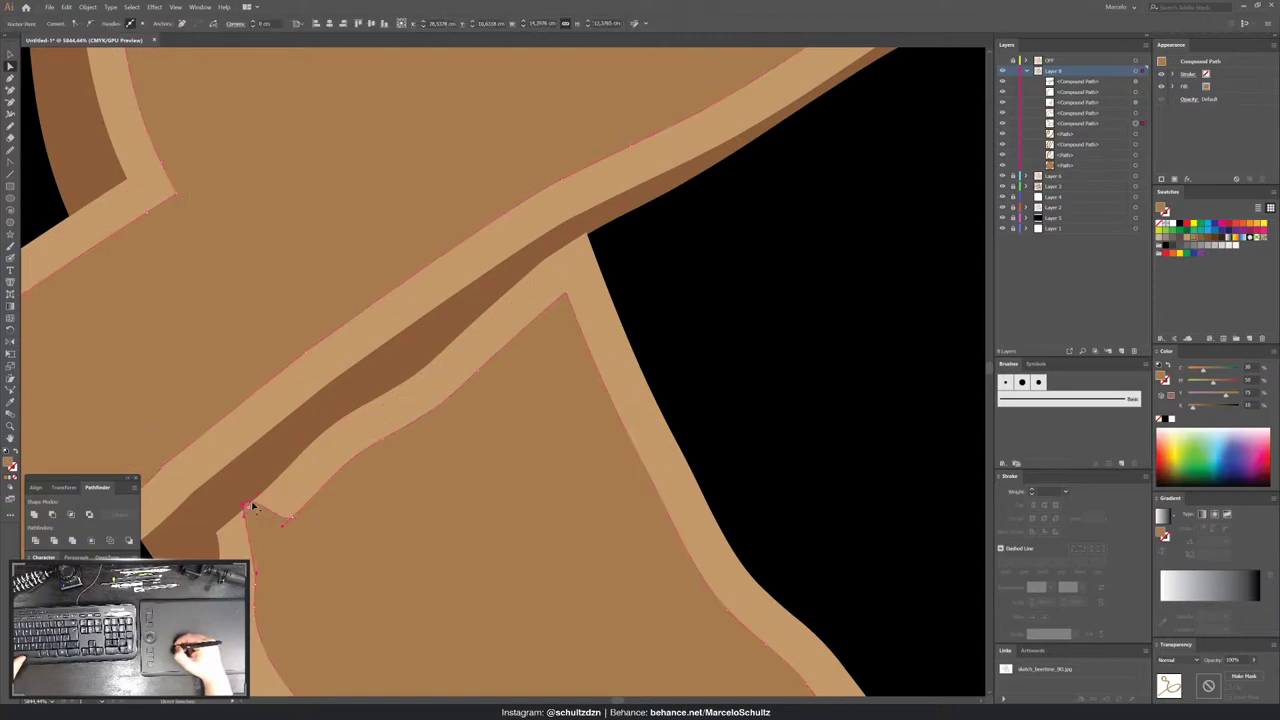
{"action": "mouse_move", "coordinate": [292, 521]}
{"action": "left_mouse_down"}
{"action": "mouse_move", "coordinate": [271, 463]}
{"action": "mouse_move", "coordinate": [386, 436]}
{"action": "mouse_move", "coordinate": [456, 366]}
{"action": "mouse_move", "coordinate": [500, 294]}
{"action": "mouse_move", "coordinate": [560, 285]}
{"action": "mouse_move", "coordinate": [557, 257]}
{"action": "left_mouse_up"}
{"action": "key", "text": "ctrl+shift+a"}
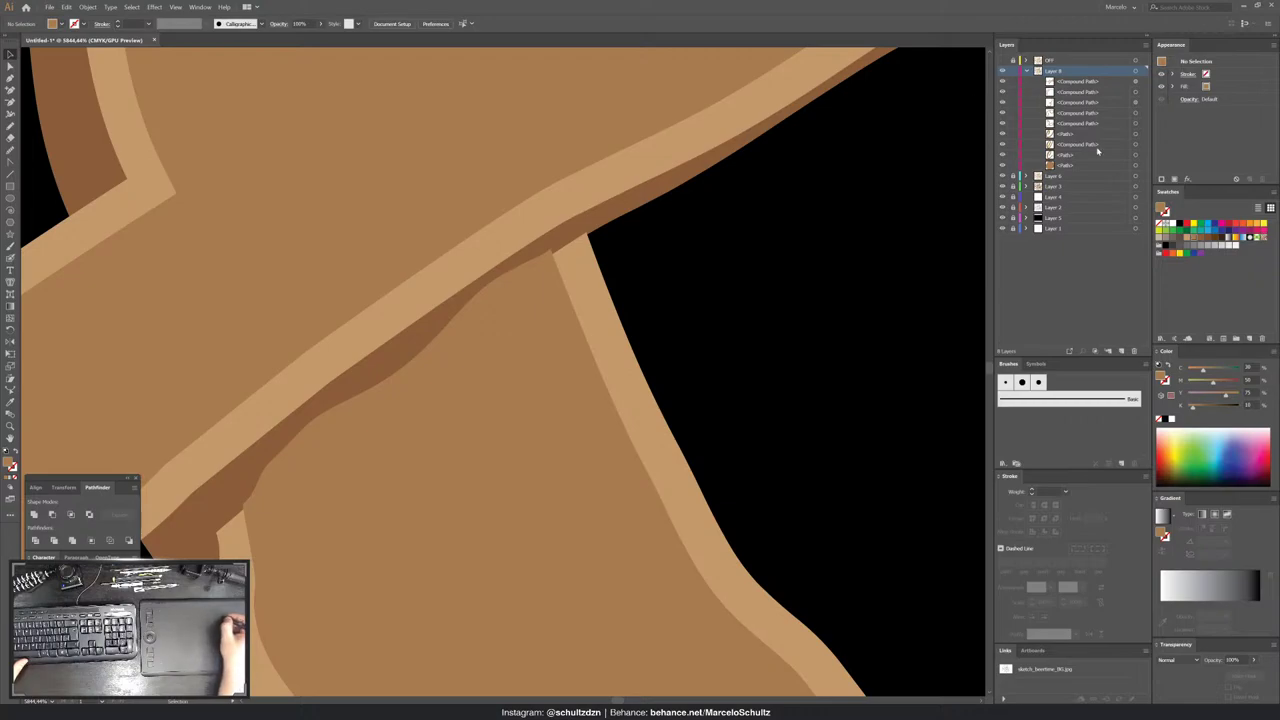
- Make the crossing group a compound path, give it the mid-tan fill, and Unite the shapes
{"action": "left_click", "coordinate": [1099, 175]}
{"action": "key", "text": "a"}
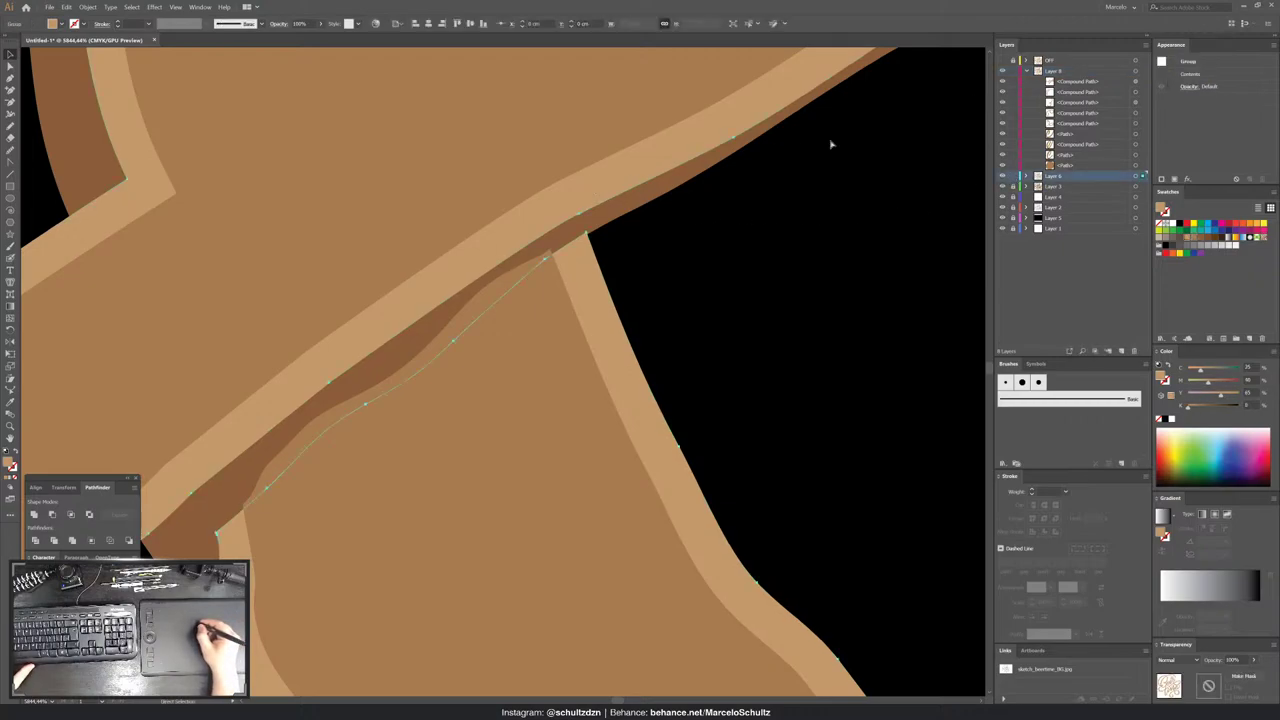
{"action": "left_click", "coordinate": [1137, 167]}
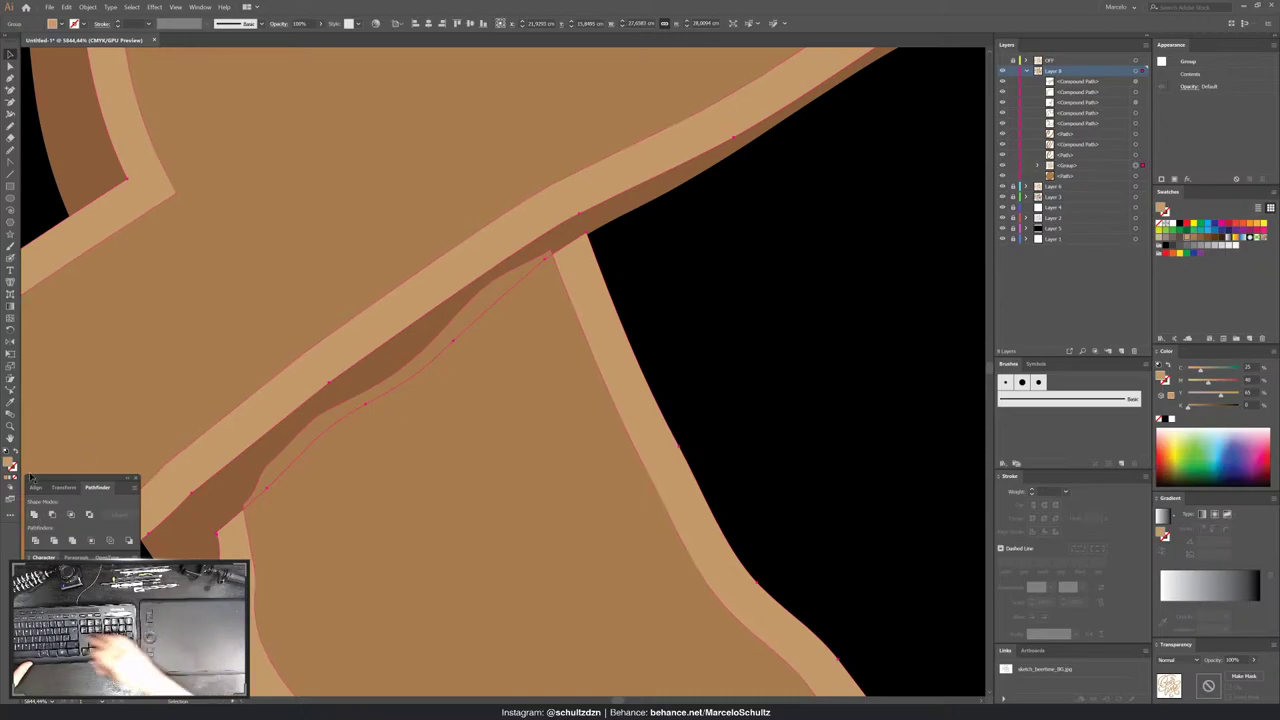
{"action": "key", "text": "ctrl+8"}
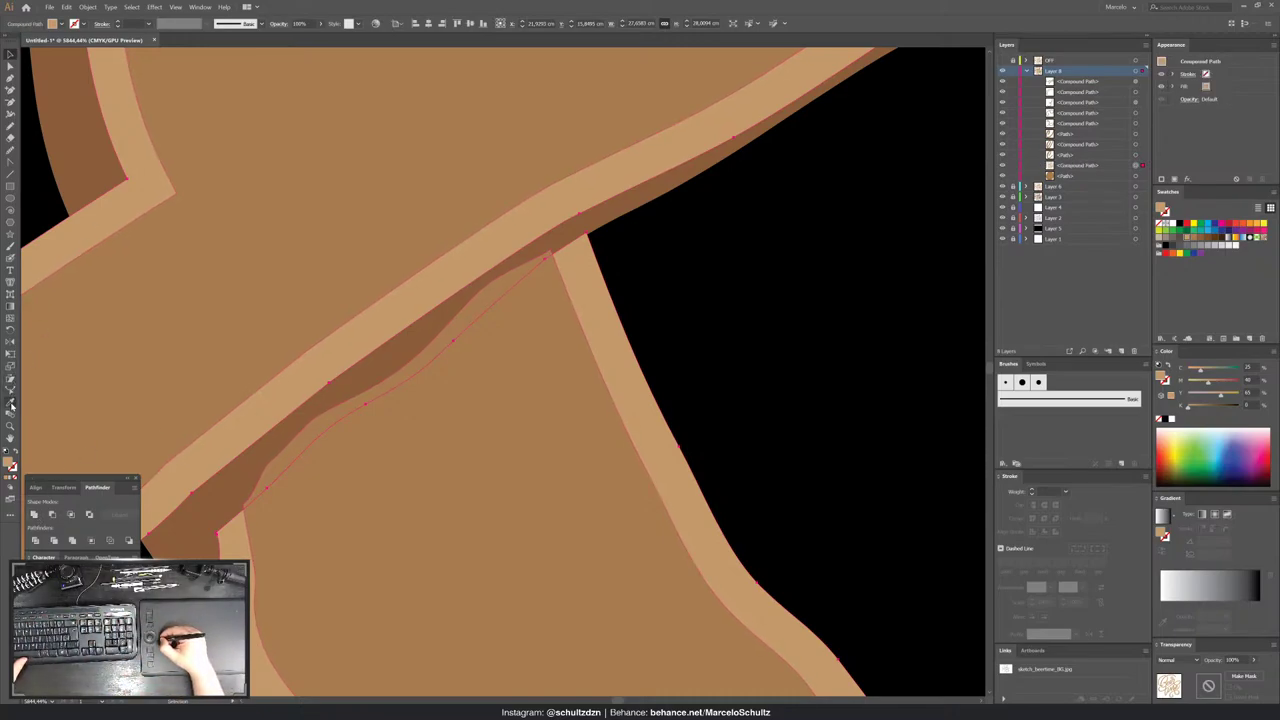
{"action": "left_click", "coordinate": [11, 405]}
{"action": "left_click", "coordinate": [69, 371]}
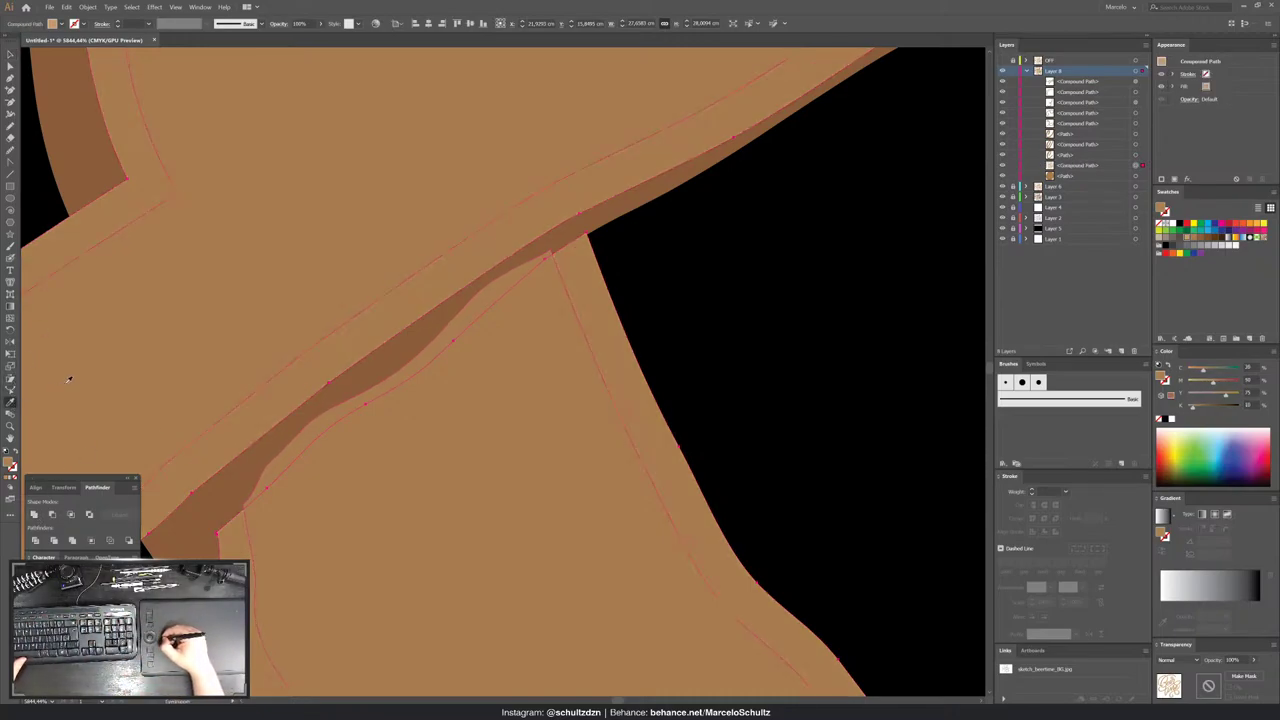
{"action": "left_click", "coordinate": [52, 515]}
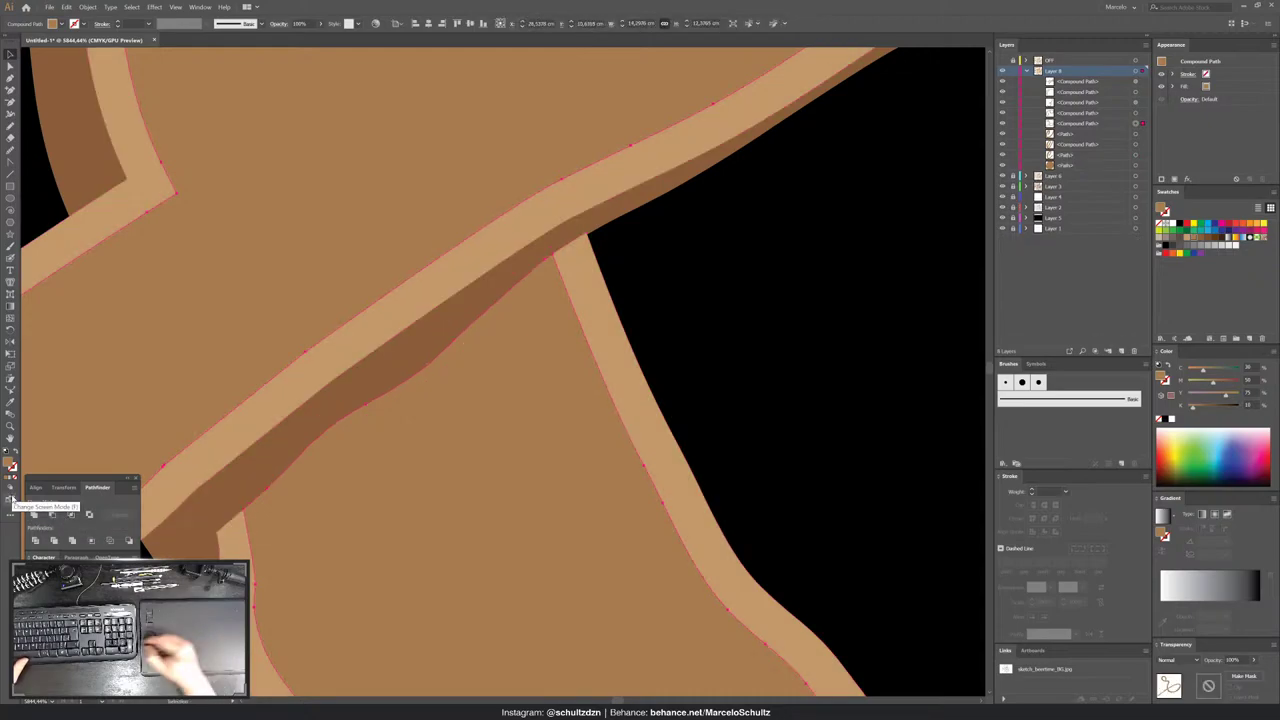
{"action": "key", "text": "ctrl+minus"}
{"action": "key", "text": "ctrl+minus"}
{"action": "key", "text": "ctrl+minus"}
{"action": "key", "text": "ctrl+minus"}
{"action": "key", "text": "ctrl+minus"}
{"action": "key", "text": "ctrl+minus"}
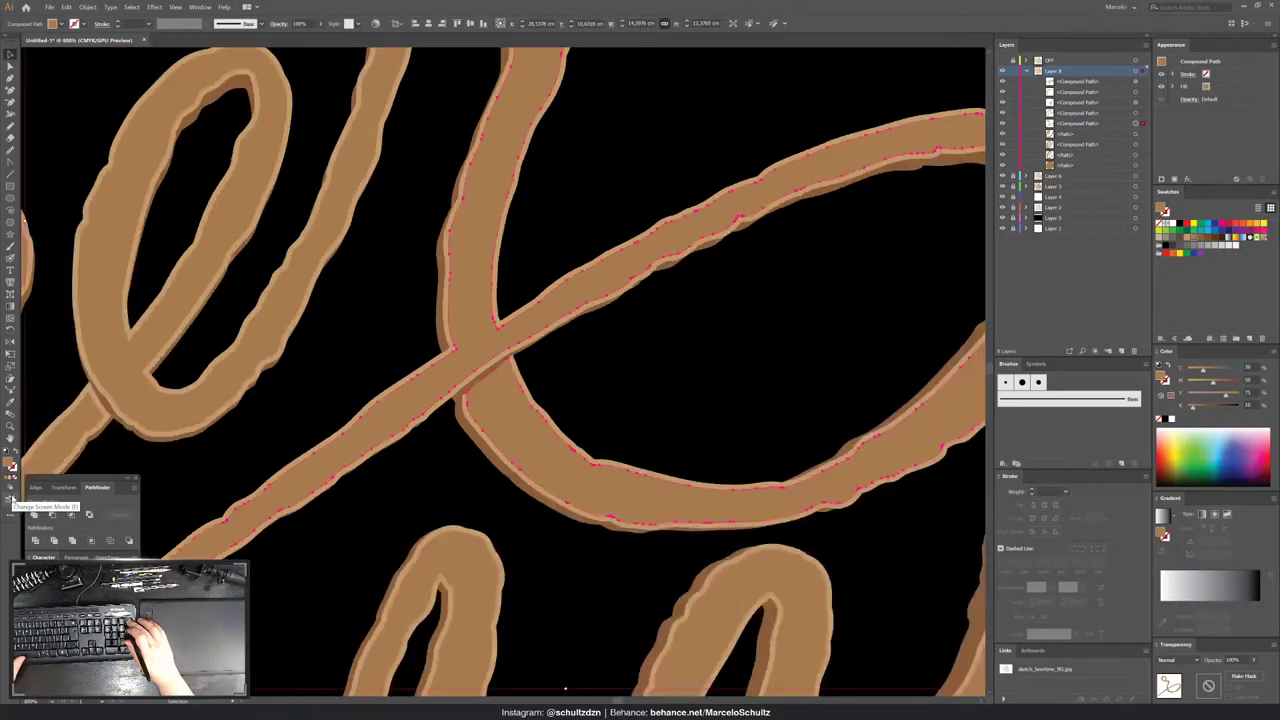
{"action": "key", "text": "ctrl+minus"}
{"action": "key", "text": "ctrl+minus"}
- Zoom in and adjust the anchor at the bump in the dark shadow along the diagonal stroke
{"action": "scroll", "coordinate": [508, 286], "scroll_direction": "up", "scroll_amount": 2}
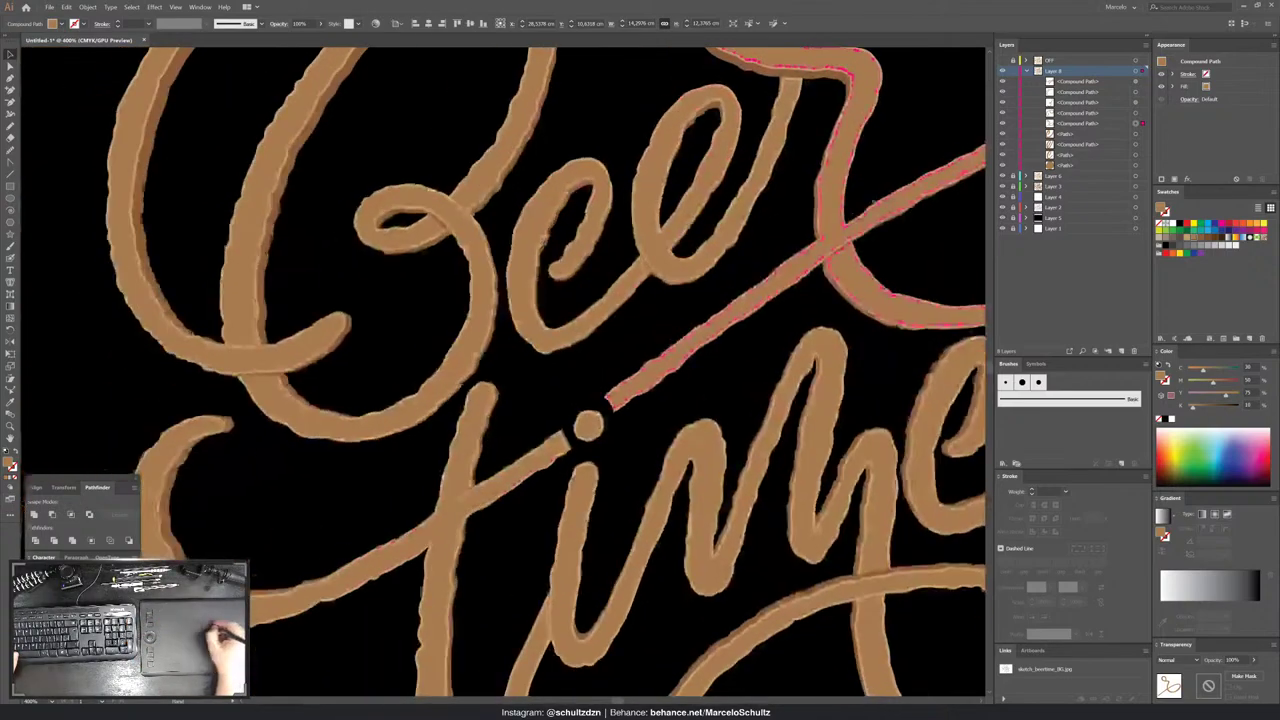
{"action": "left_click", "coordinate": [786, 238]}
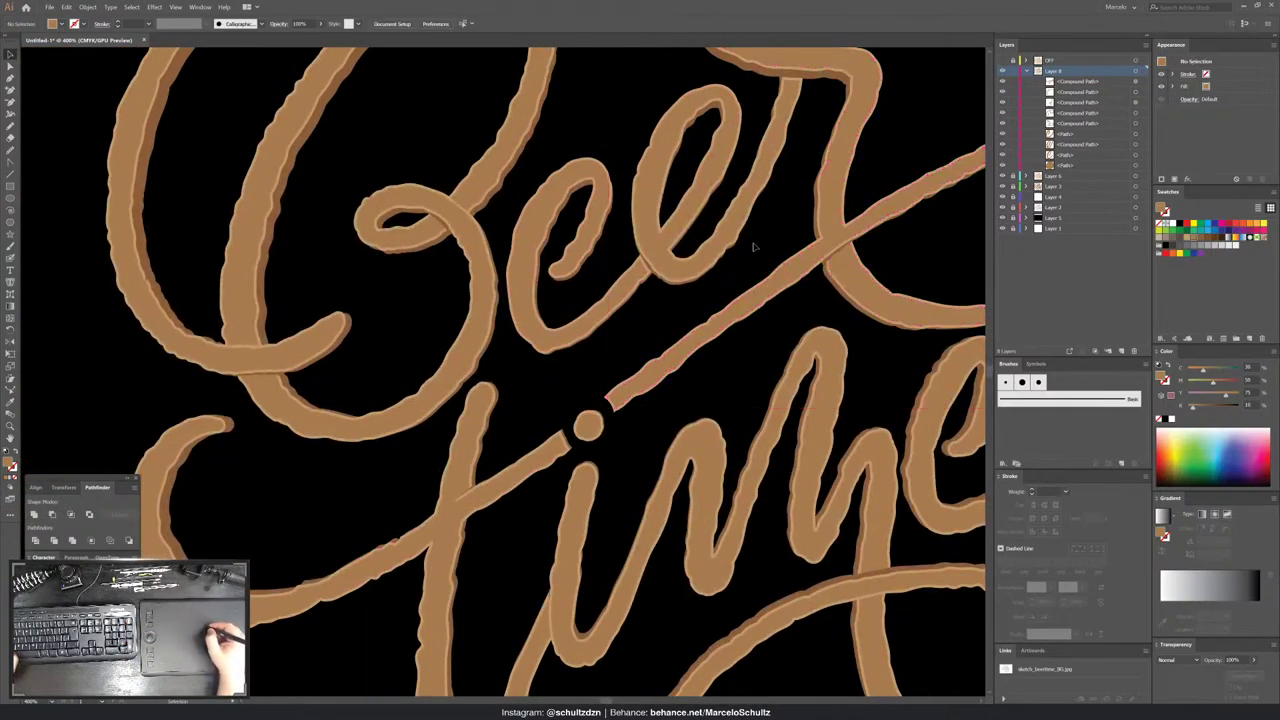
{"action": "left_click_drag", "start_coordinate": [763, 259], "coordinate": [724, 286]}
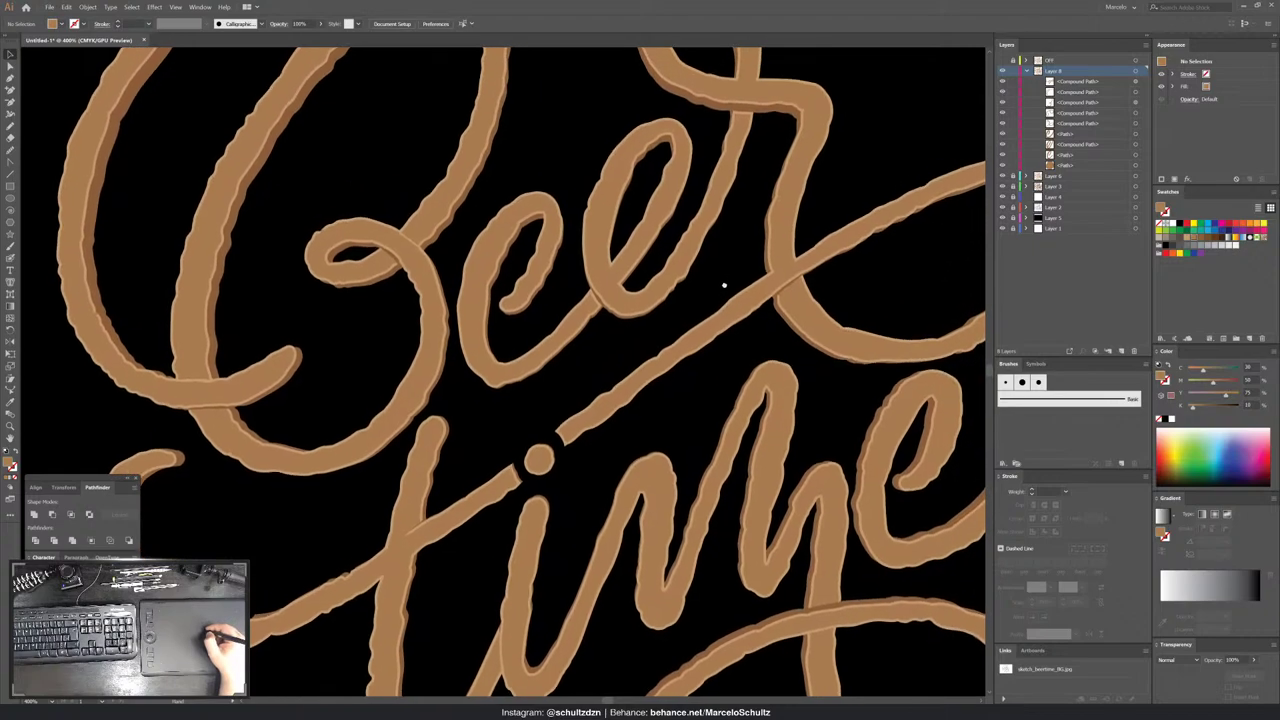
{"action": "scroll", "coordinate": [680, 330], "scroll_direction": "down", "scroll_amount": 2}
{"action": "scroll", "coordinate": [614, 389], "scroll_direction": "up", "scroll_amount": 2}
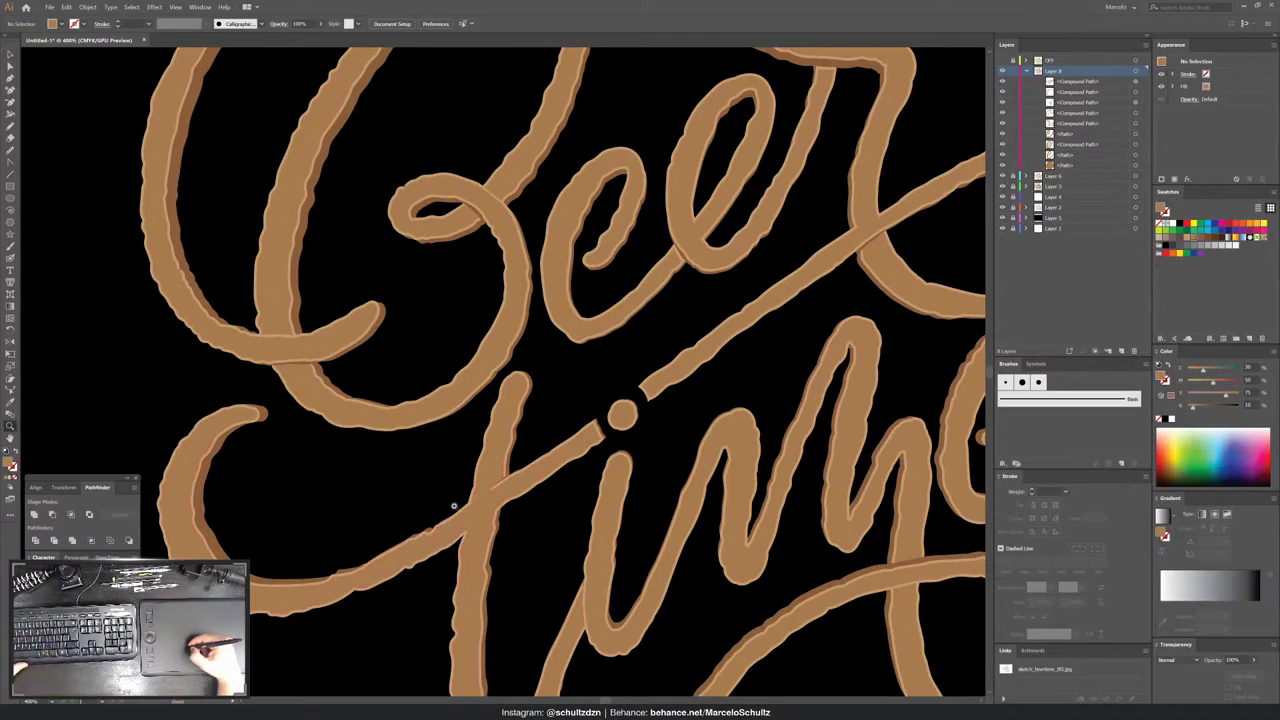
{"action": "scroll", "coordinate": [457, 509], "scroll_direction": "up", "scroll_amount": 10}
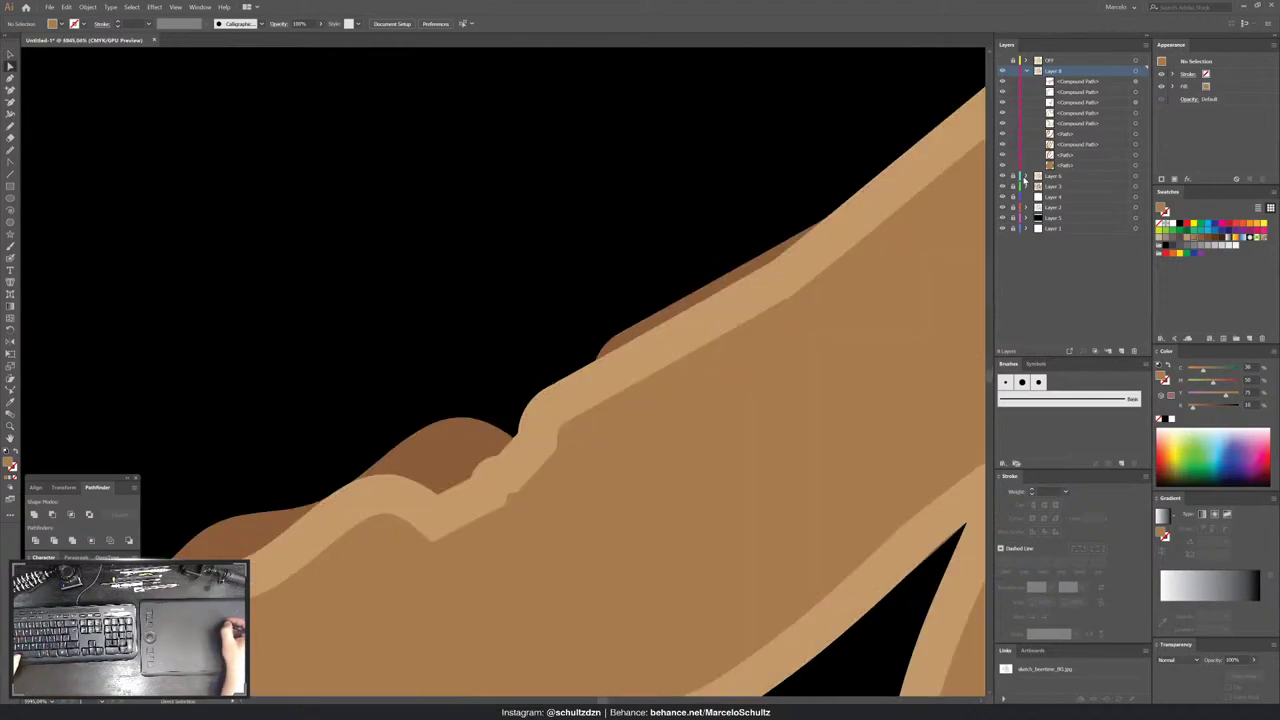
{"action": "left_click", "coordinate": [588, 385]}
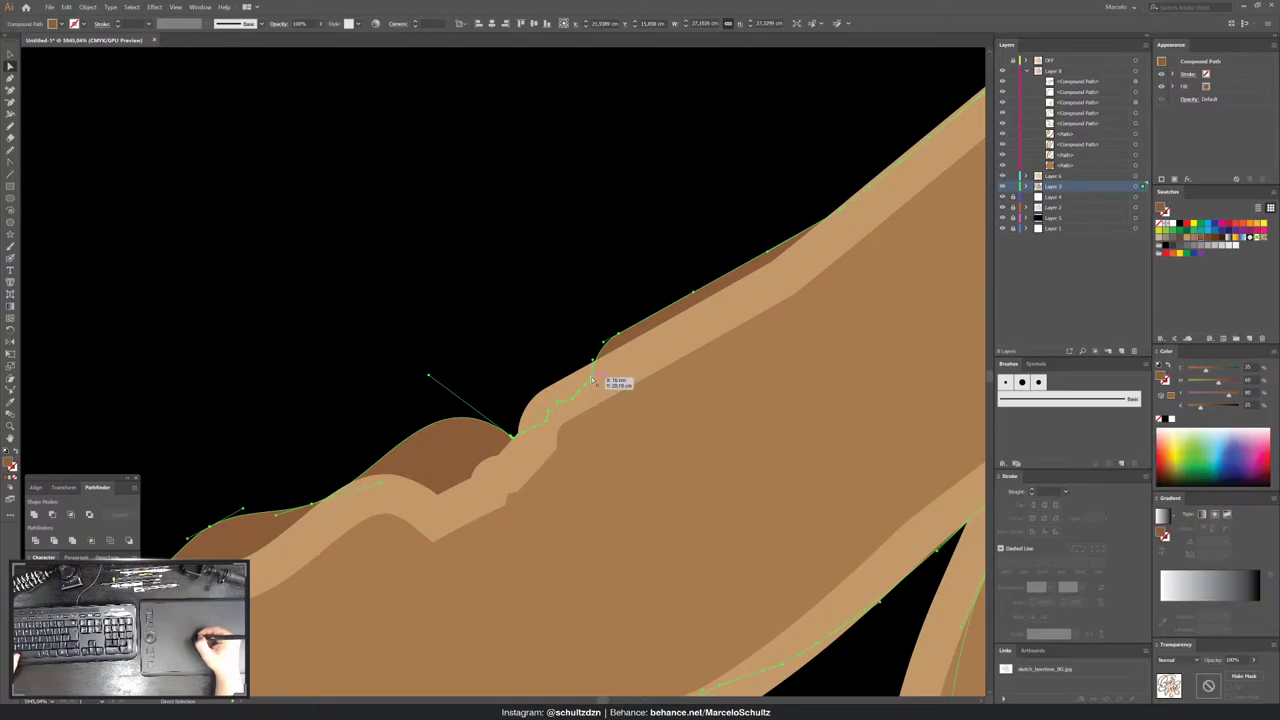
{"action": "left_click", "coordinate": [530, 392]}
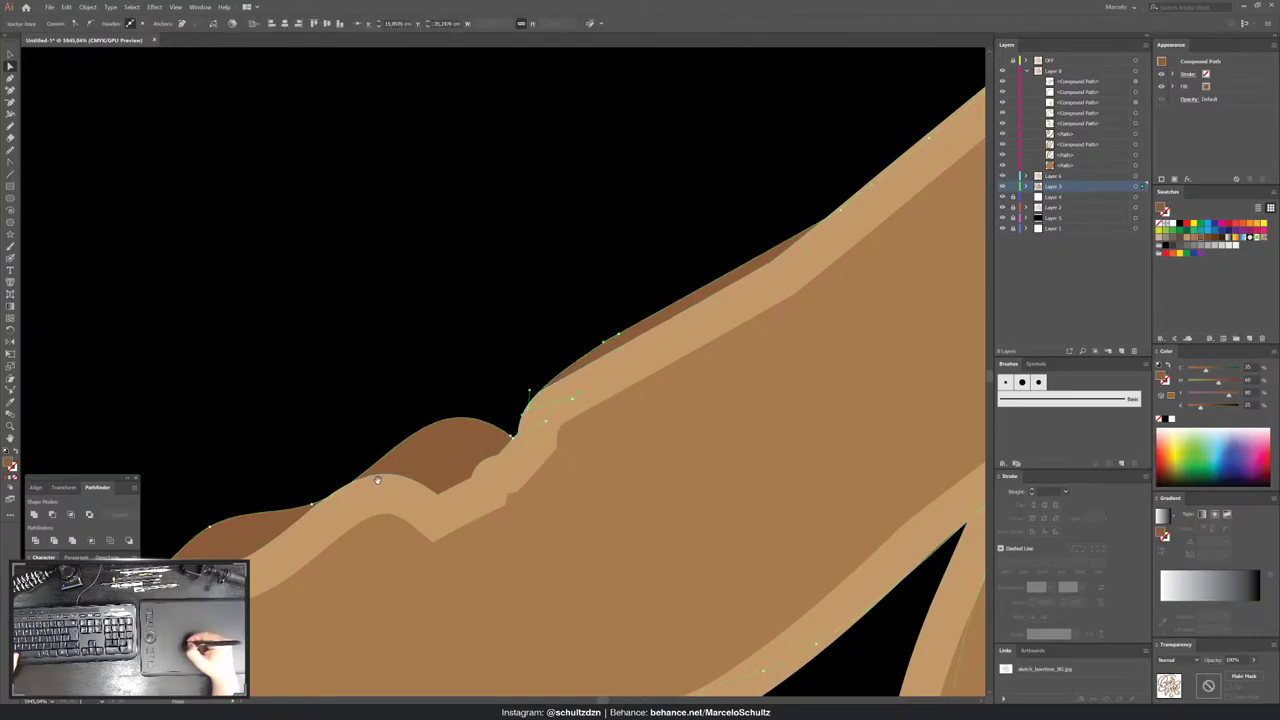
{"action": "mouse_move", "coordinate": [378, 480]}
{"action": "left_mouse_down"}
{"action": "mouse_move", "coordinate": [595, 317]}
{"action": "mouse_move", "coordinate": [600, 340]}
{"action": "left_mouse_up"}
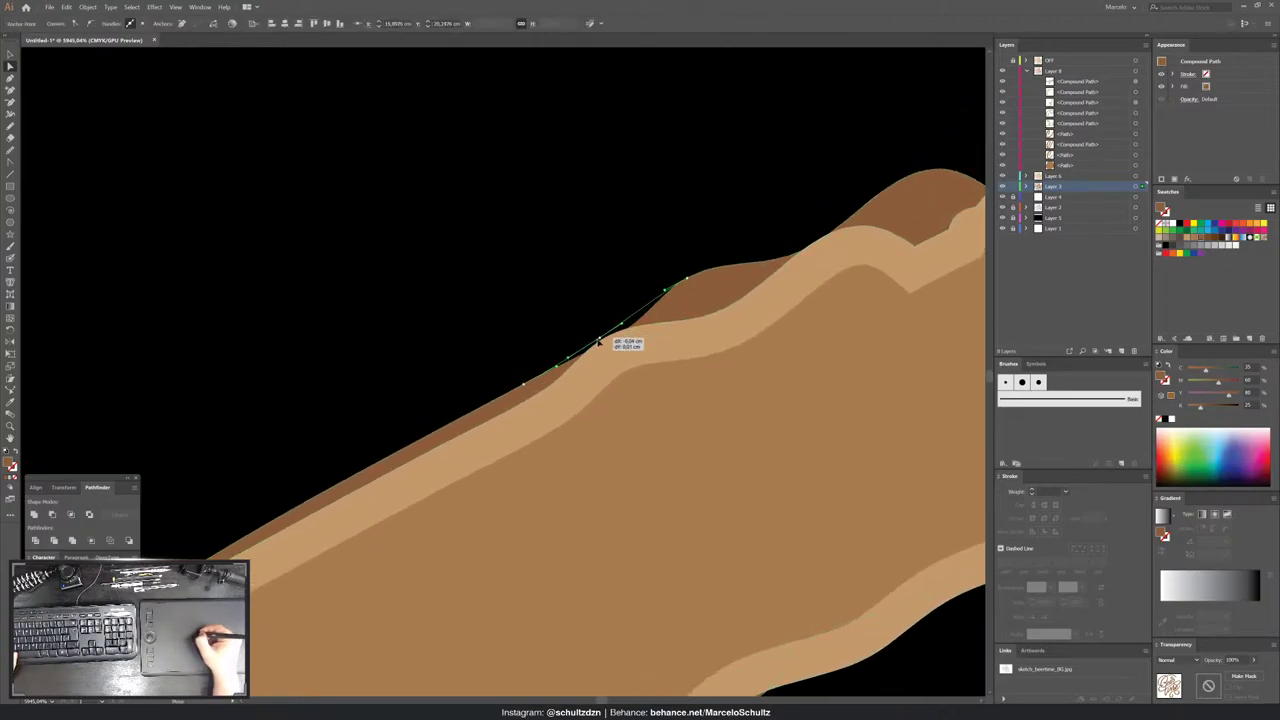
{"action": "key", "text": "ctrl+minus"}
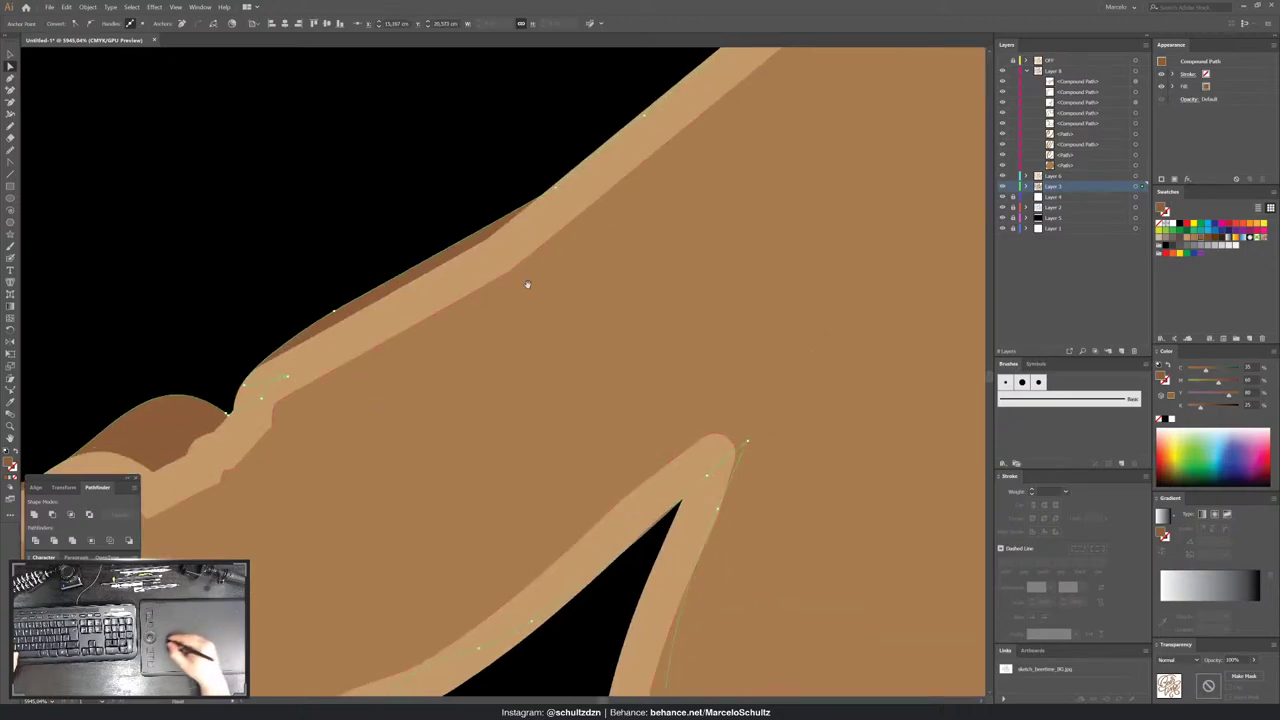
{"action": "key", "text": "ctrl+minus"}
{"action": "key", "text": "ctrl+minus"}
{"action": "key", "text": "ctrl+minus"}
{"action": "key", "text": "ctrl+minus"}
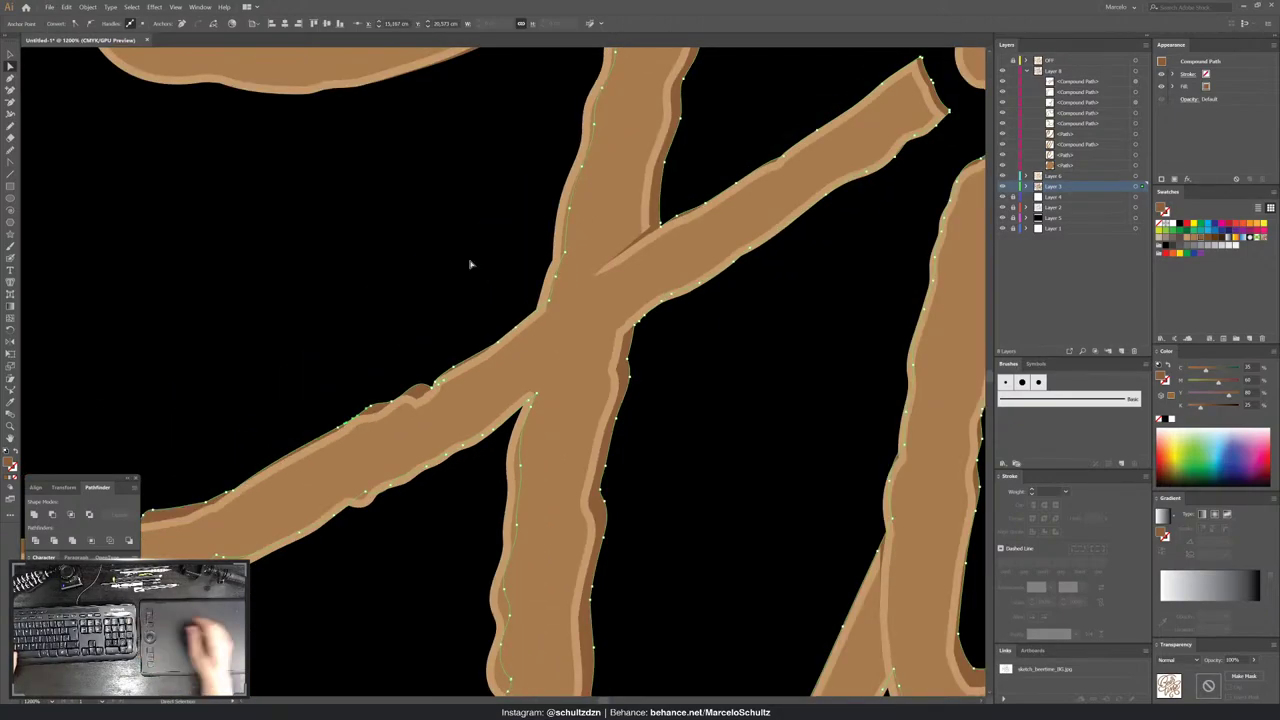
- Zoom in on the stroke crossing and drag the dark shadow's anchor up-left to close the gap
{"action": "key", "text": "ctrl+shift+a"}
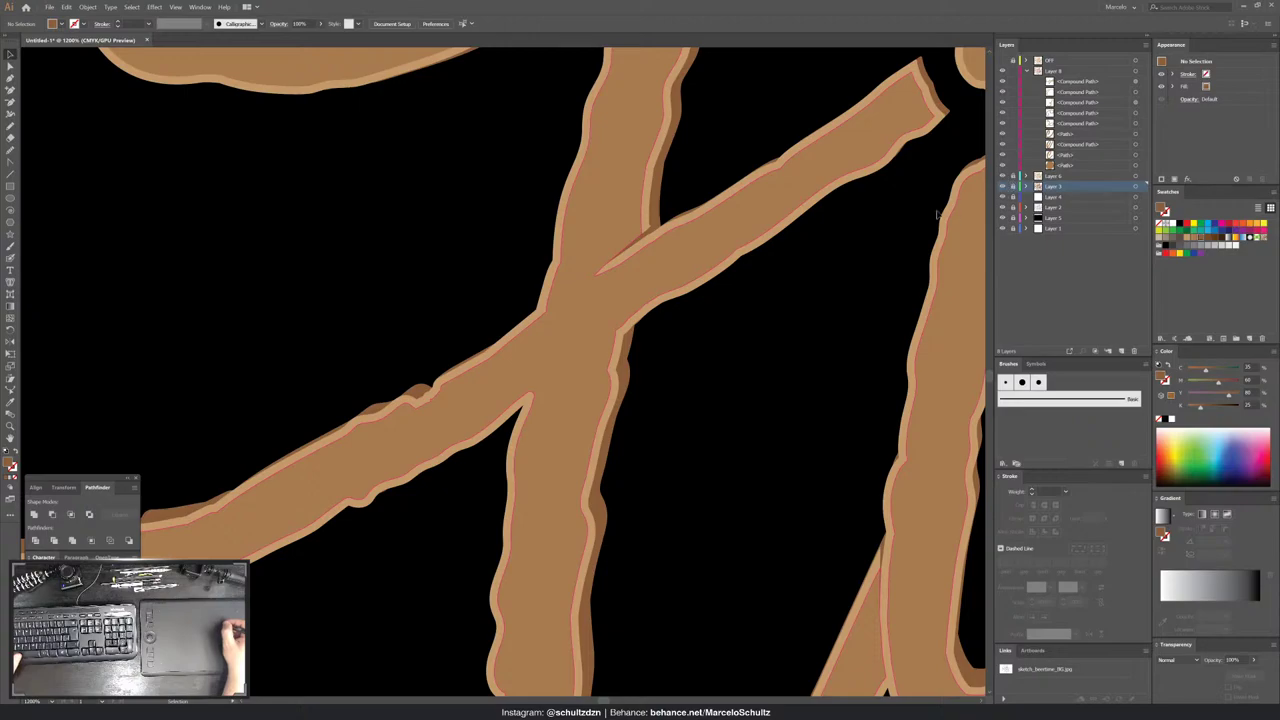
{"action": "mouse_move", "coordinate": [938, 214]}
{"action": "left_mouse_down"}
{"action": "mouse_move", "coordinate": [600, 357]}
{"action": "mouse_move", "coordinate": [488, 471]}
{"action": "left_mouse_up"}
{"action": "left_click_drag", "start_coordinate": [803, 297], "coordinate": [597, 491]}
{"action": "left_click_drag", "start_coordinate": [800, 250], "coordinate": [627, 376]}
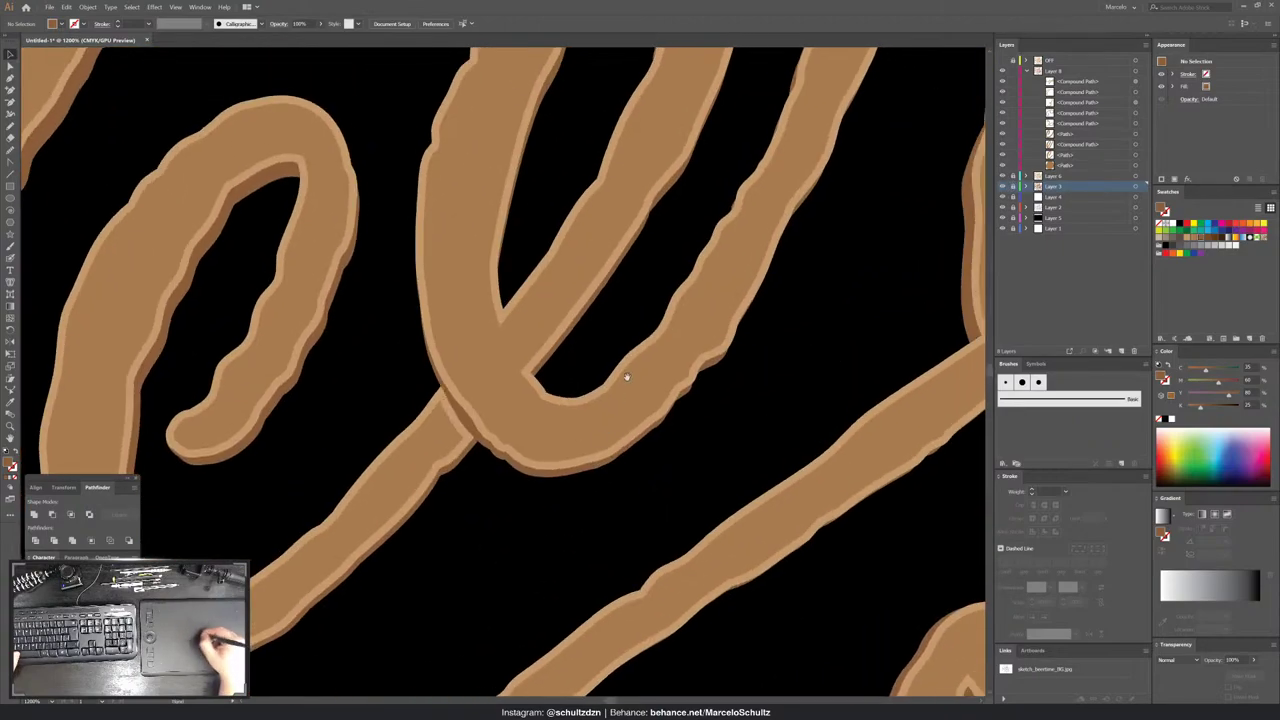
{"action": "key", "text": "ctrl+plus"}
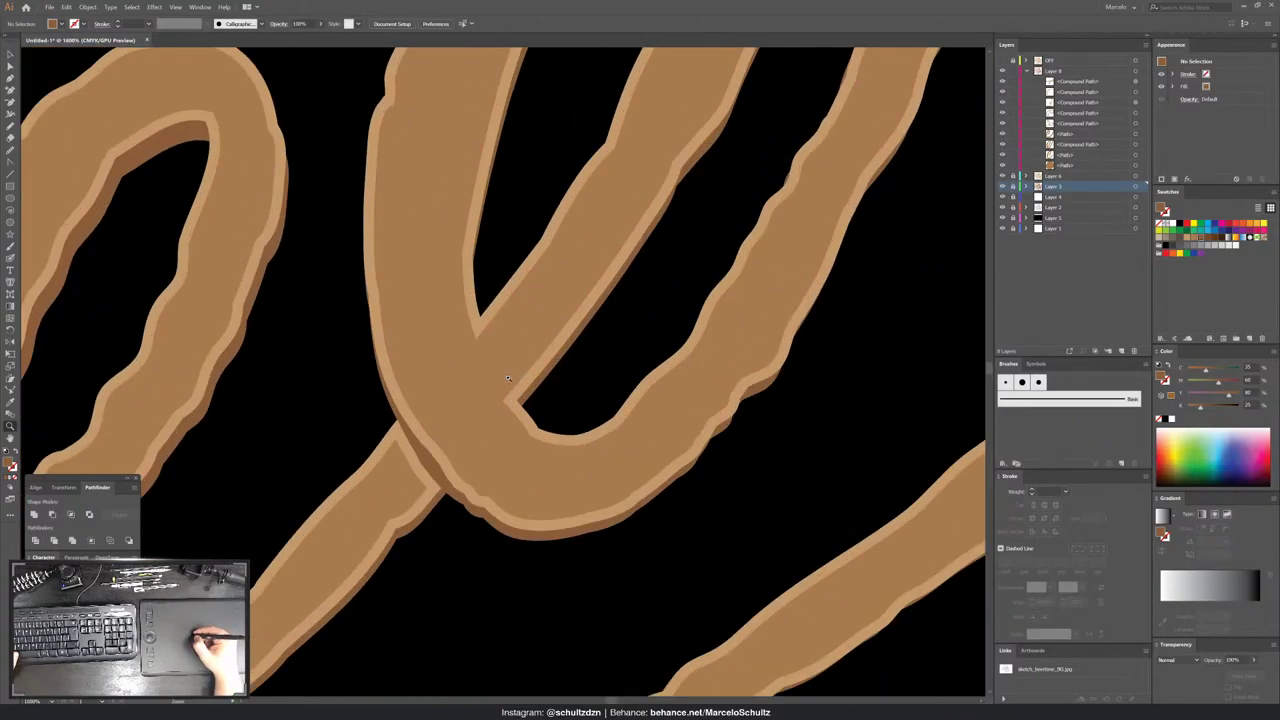
{"action": "key", "text": "ctrl+plus"}
{"action": "key", "text": "ctrl+plus"}
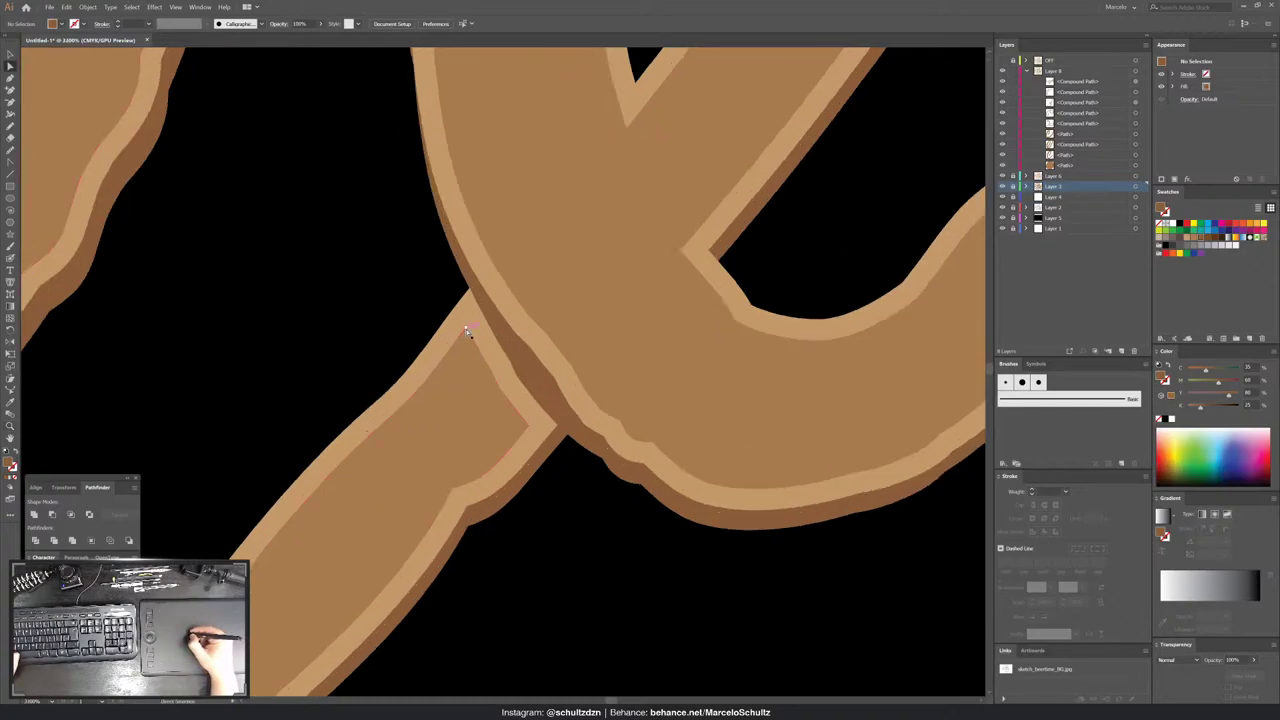
{"action": "left_click", "coordinate": [485, 314]}
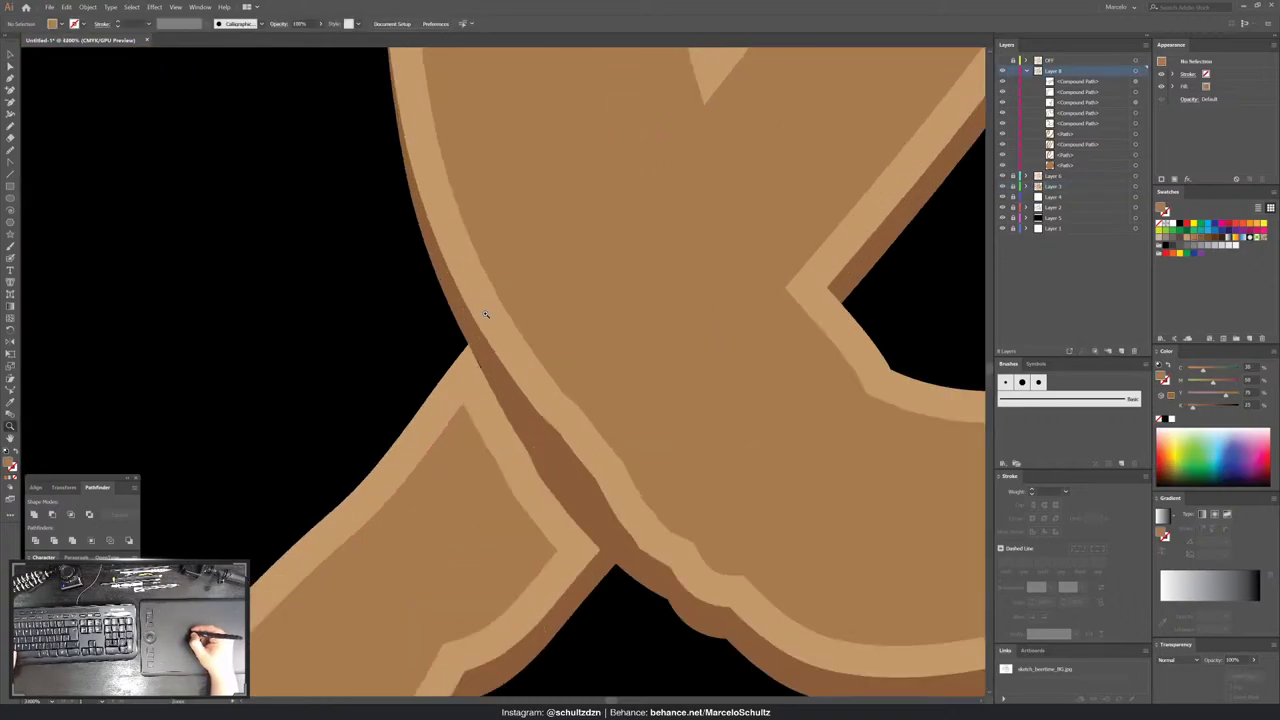
{"action": "left_click", "coordinate": [489, 365]}
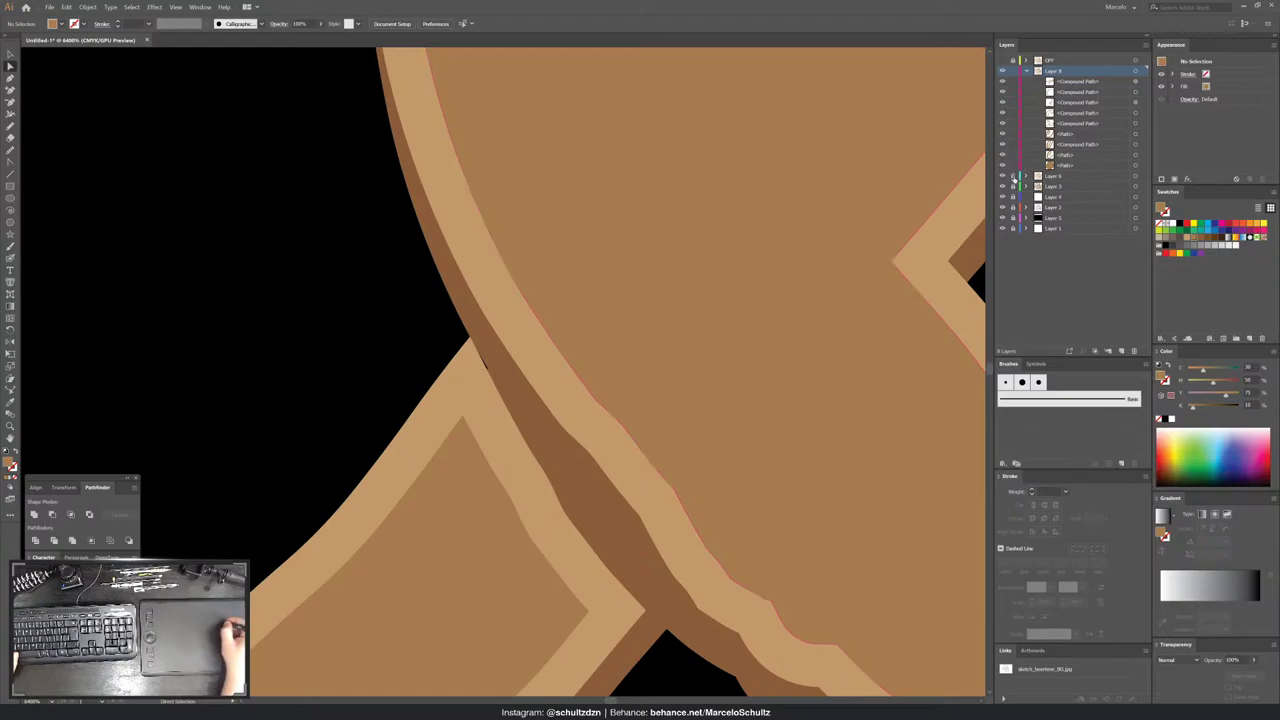
{"action": "left_click", "coordinate": [488, 372]}
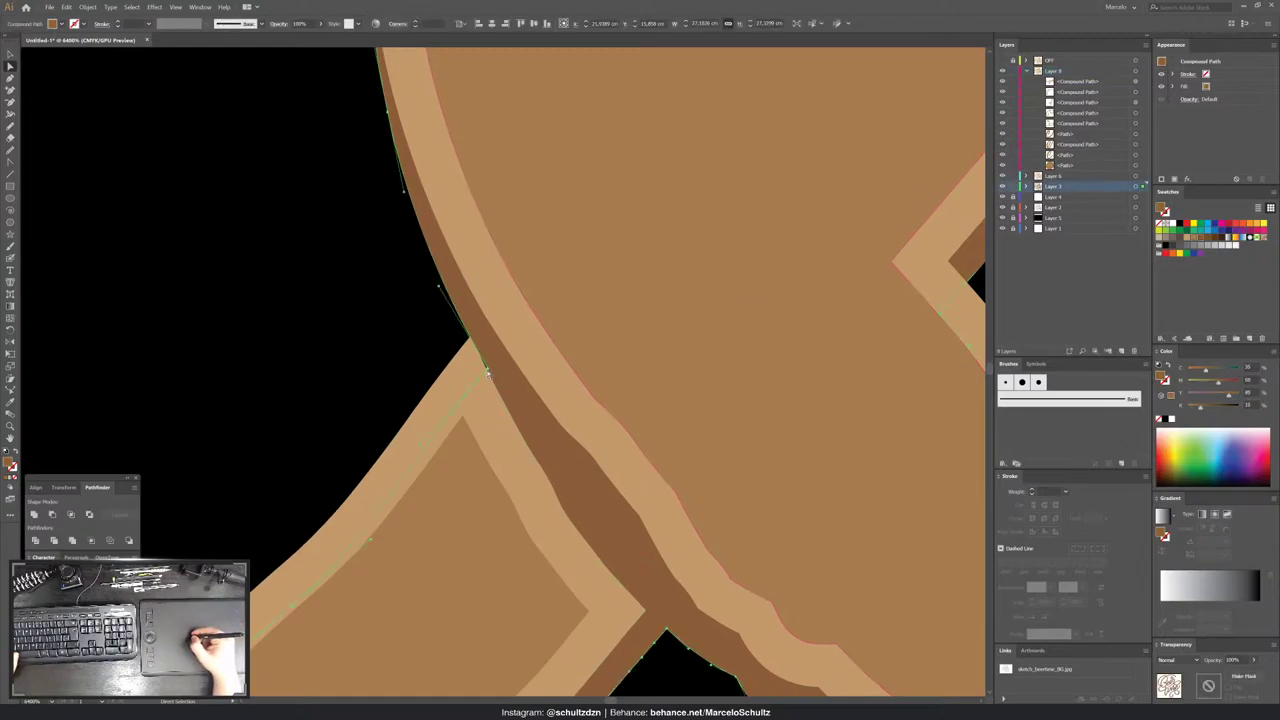
{"action": "left_click_drag", "start_coordinate": [488, 372], "coordinate": [466, 338]}
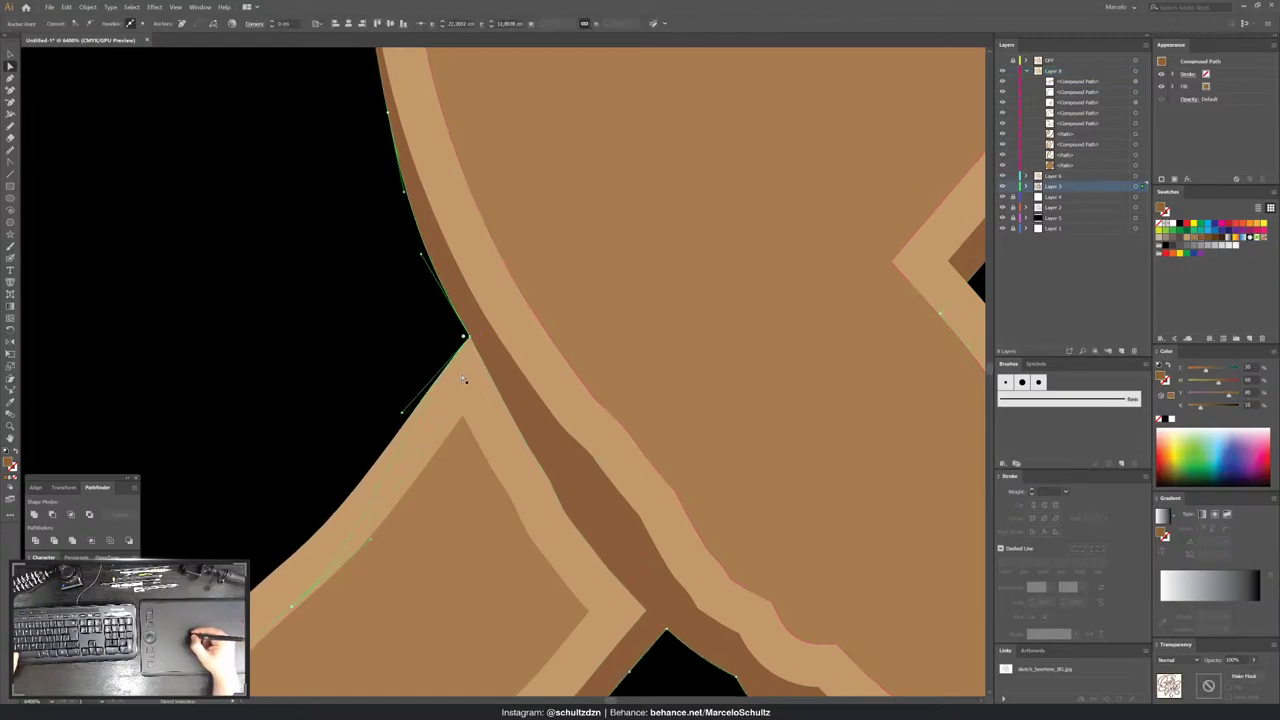
- Check the reshaped shadow, then select the light-tan highlight shape at the crossing
{"action": "left_click", "coordinate": [431, 410]}
{"action": "left_click", "coordinate": [431, 410]}
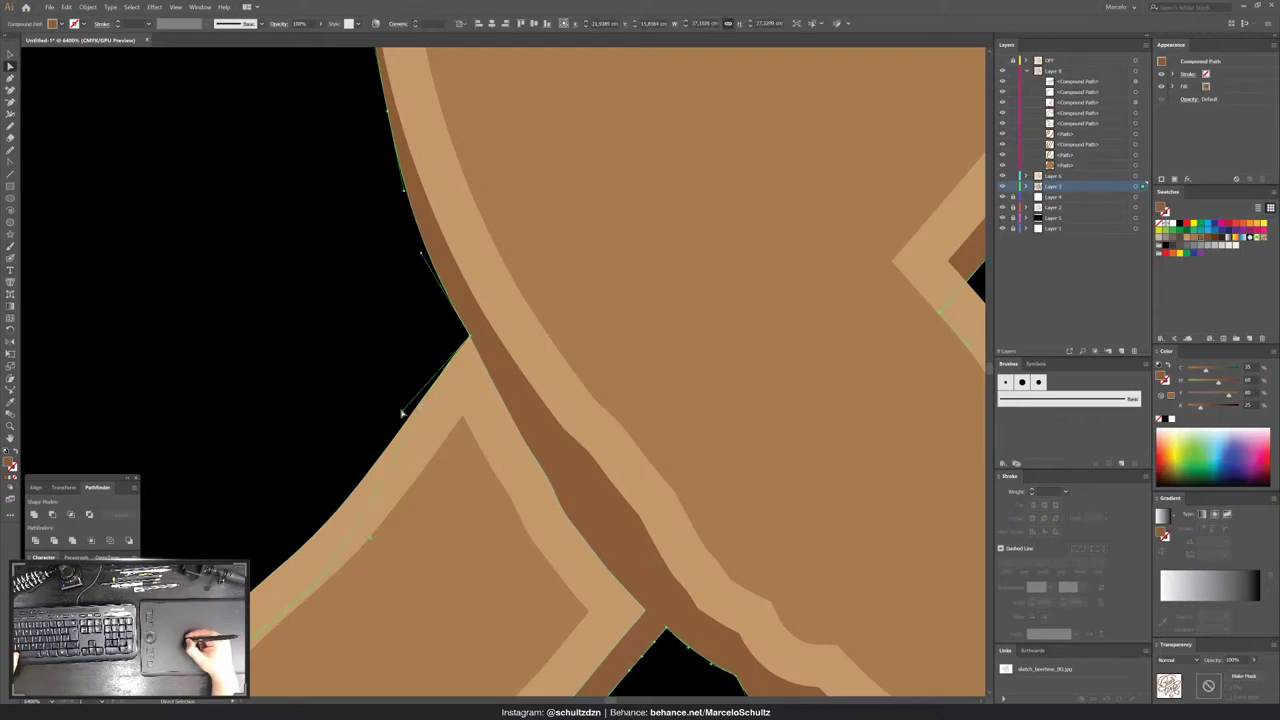
{"action": "key", "text": "ctrl+shift+a"}
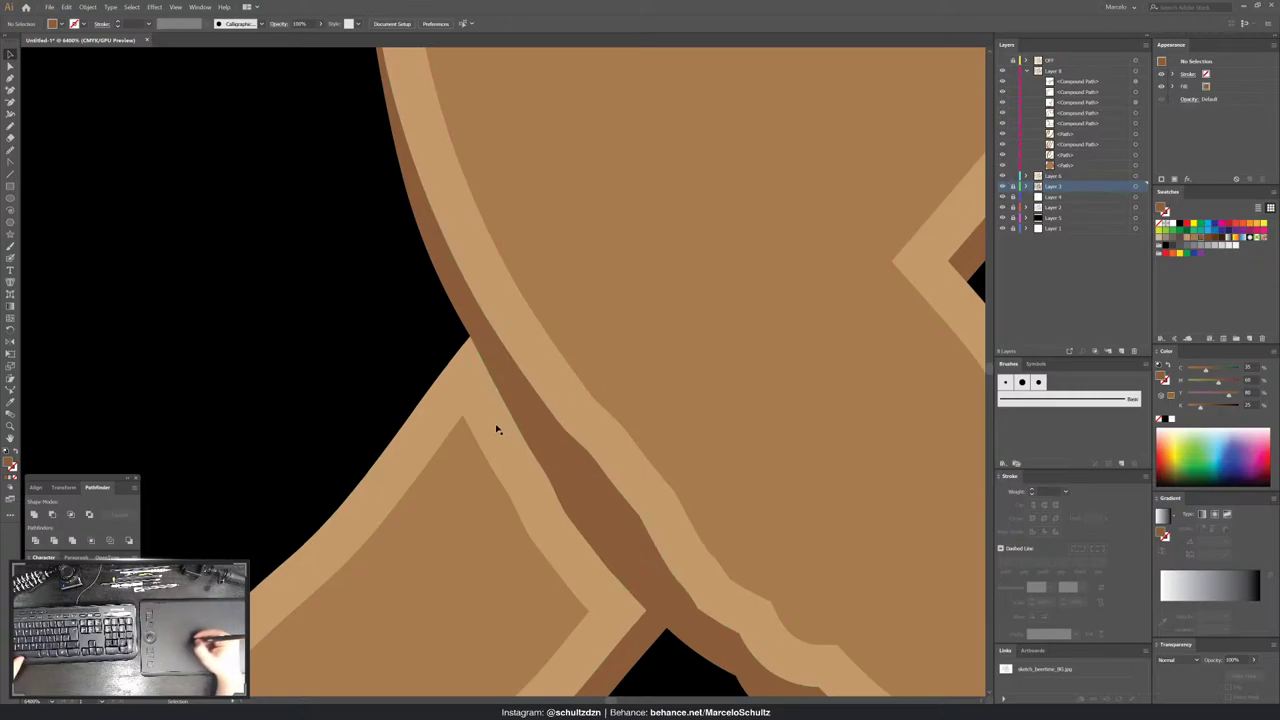
{"action": "left_click", "coordinate": [463, 418]}
- Move the light-tan highlight's corner and anchors toward the crossing, removing the notch anchor
{"action": "key", "text": "a"}
{"action": "left_click_drag", "start_coordinate": [463, 418], "coordinate": [491, 383]}
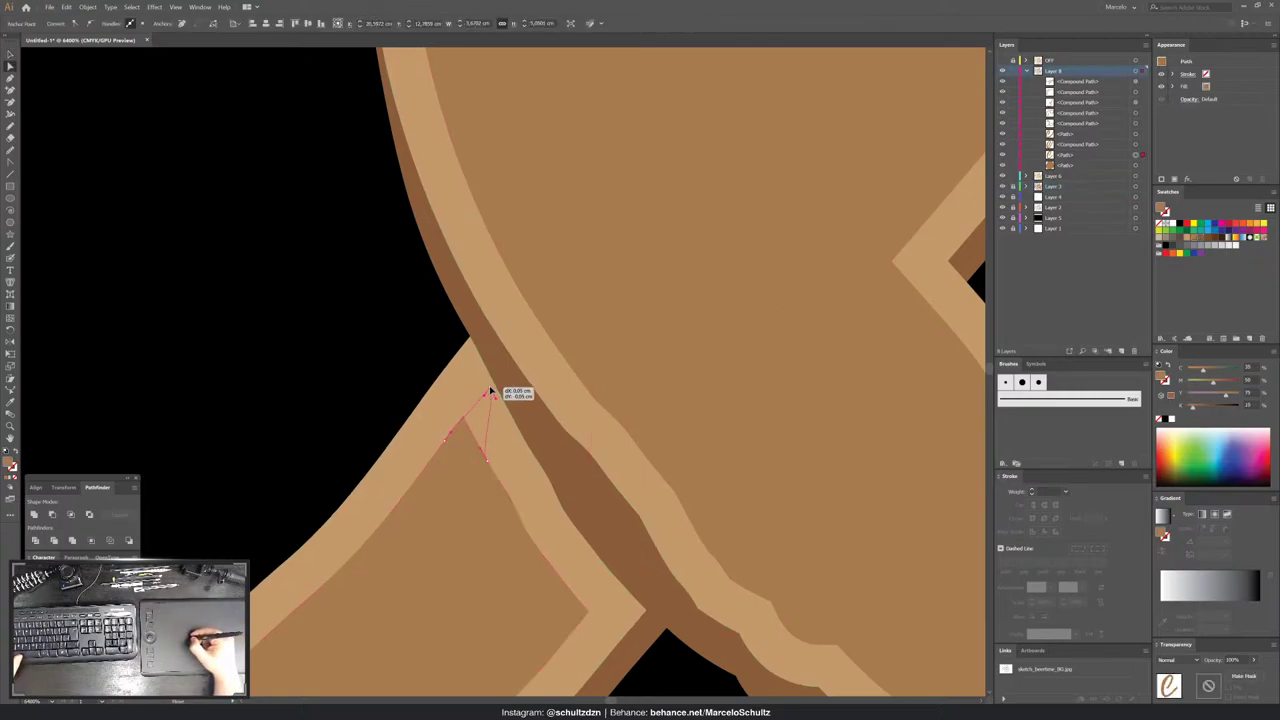
{"action": "left_click_drag", "start_coordinate": [487, 463], "coordinate": [527, 437]}
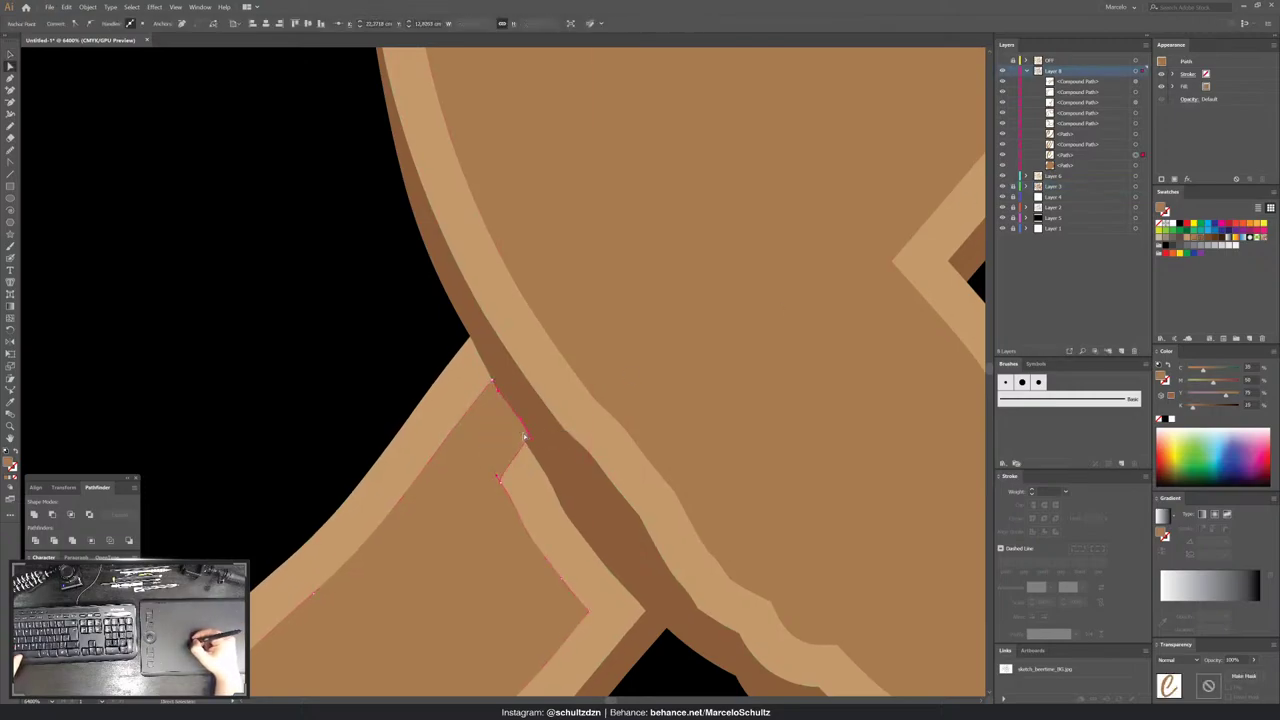
{"action": "key", "text": "plus"}
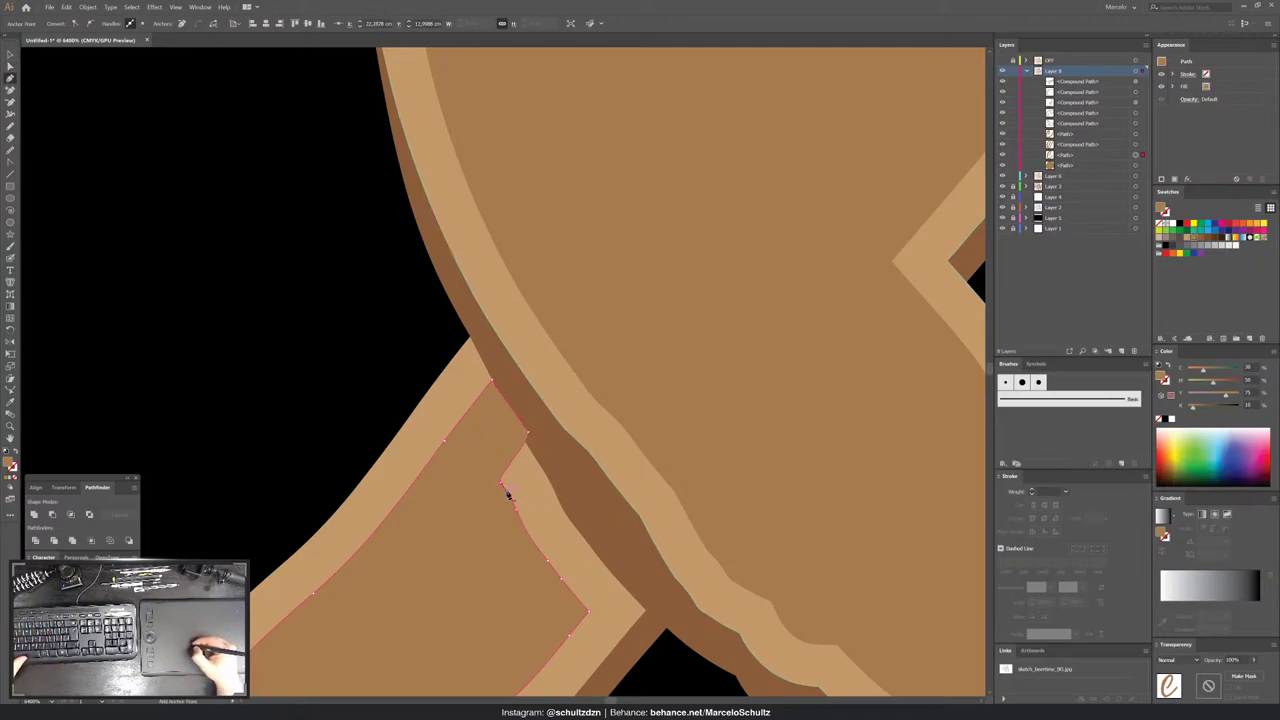
{"action": "left_click", "coordinate": [502, 485]}
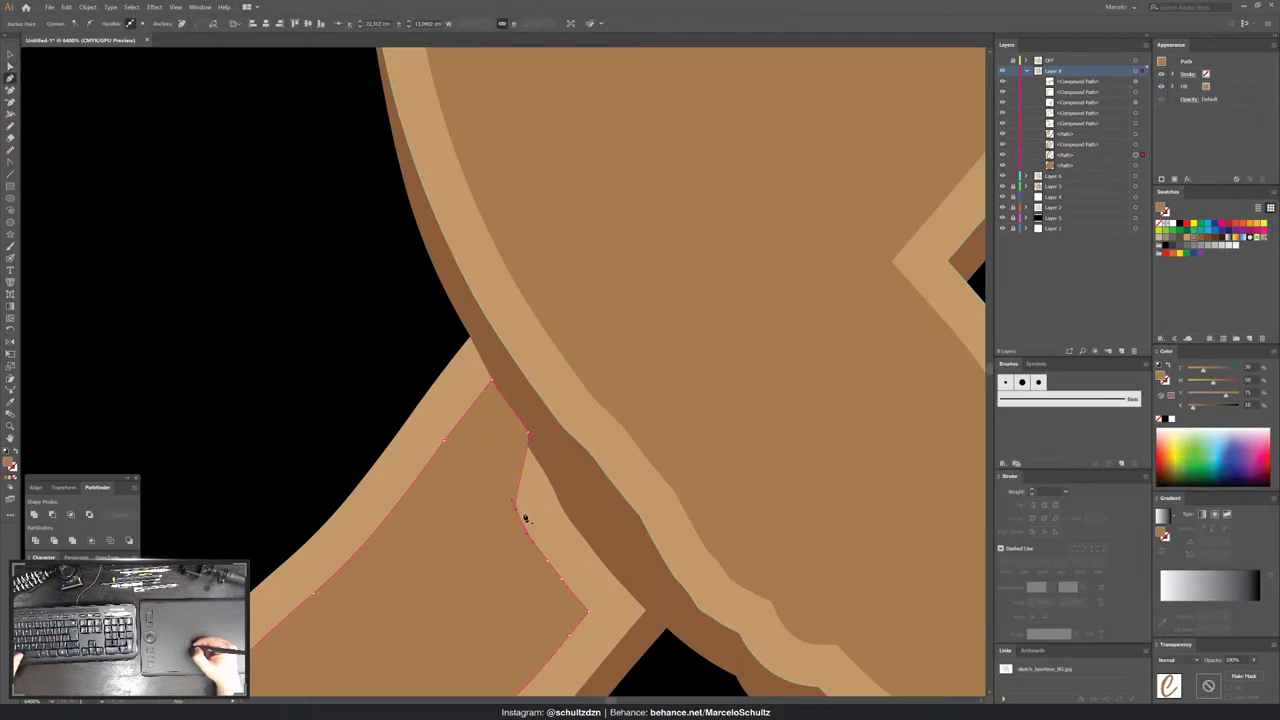
{"action": "left_click", "coordinate": [550, 566]}
{"action": "left_click_drag", "start_coordinate": [561, 581], "coordinate": [613, 579]}
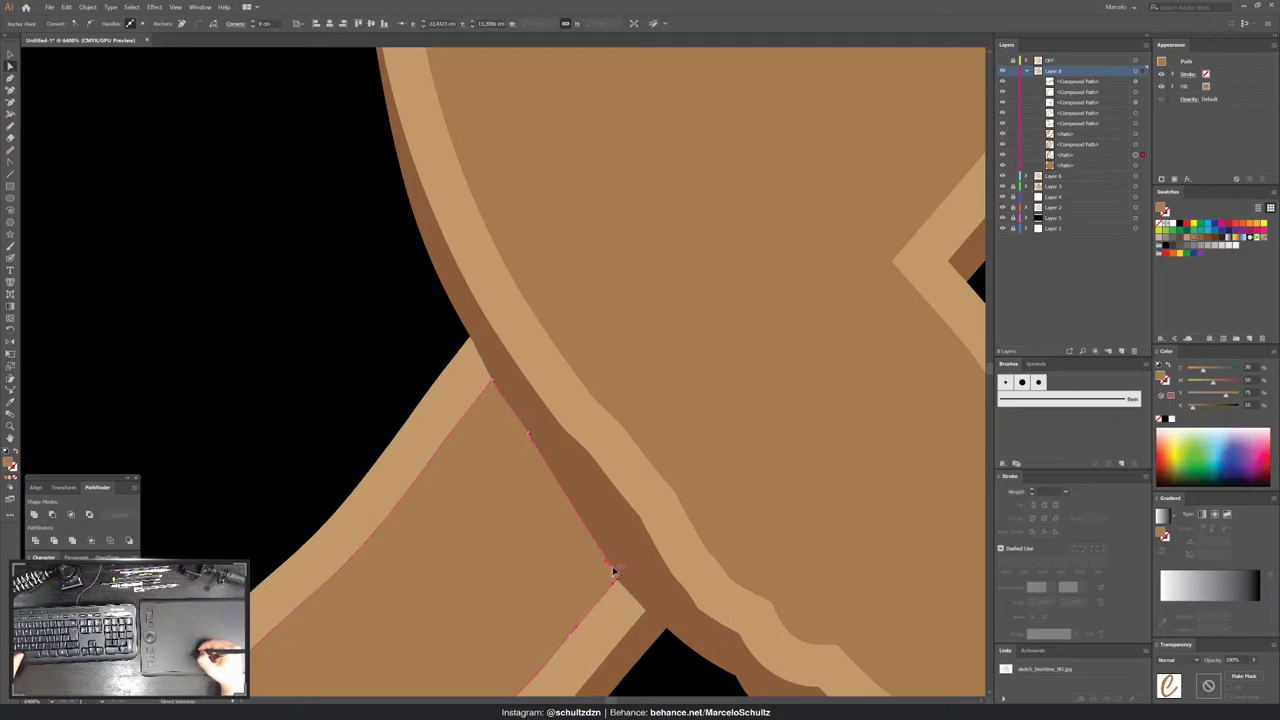
{"action": "key", "text": "n"}
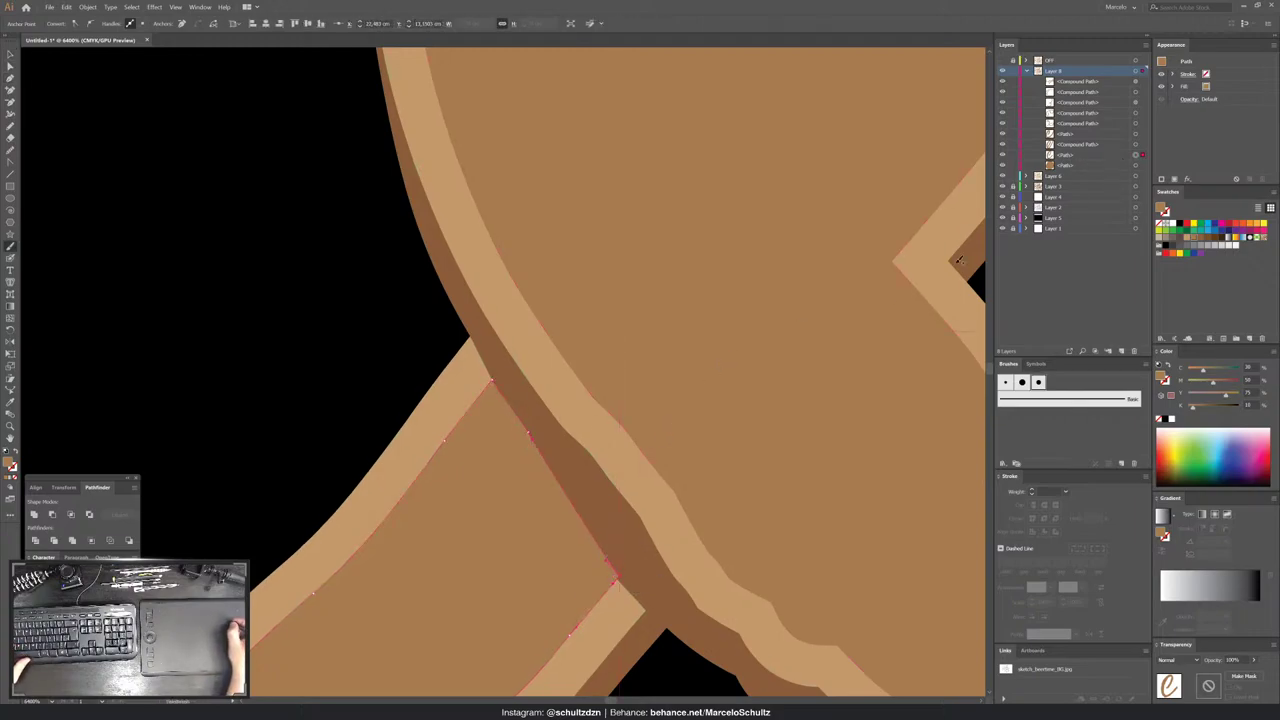
- Paste a copy of the tan letter shape in front, send it back and make it a compound path
{"action": "left_click", "coordinate": [631, 503], "text": "ctrl"}
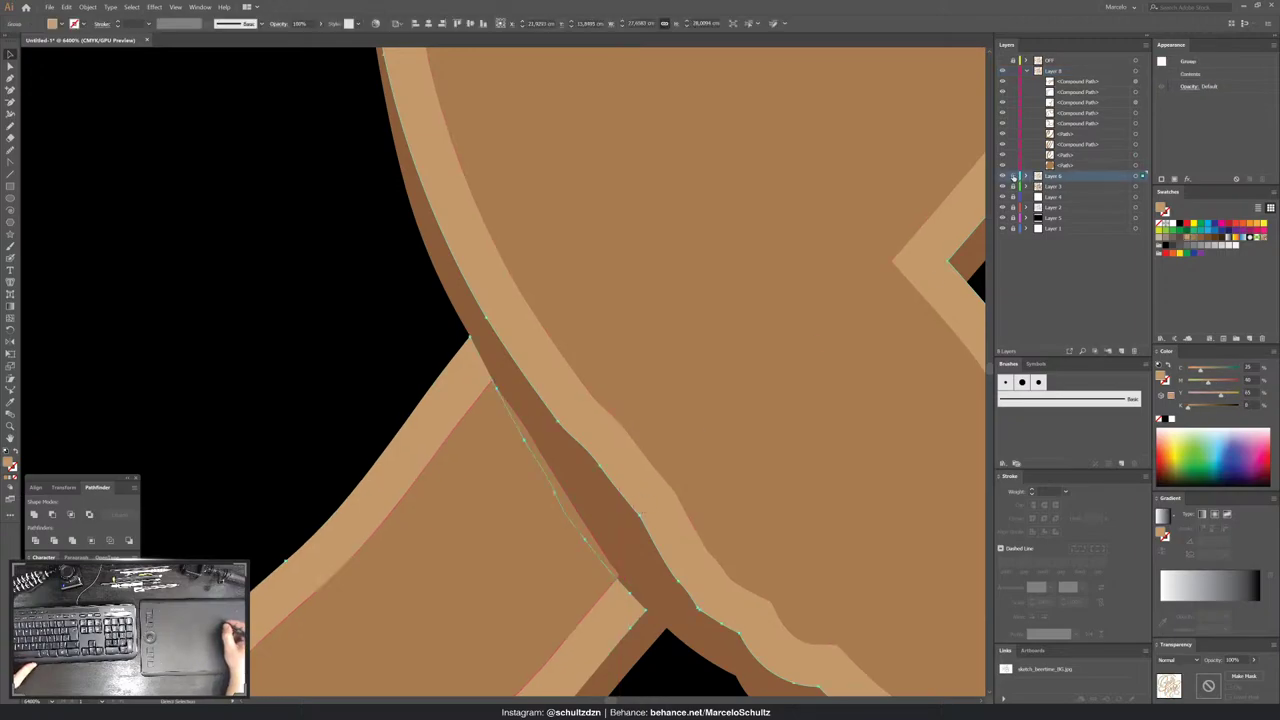
{"action": "key", "text": "ctrl+shift+a"}
{"action": "left_click", "coordinate": [1135, 144]}
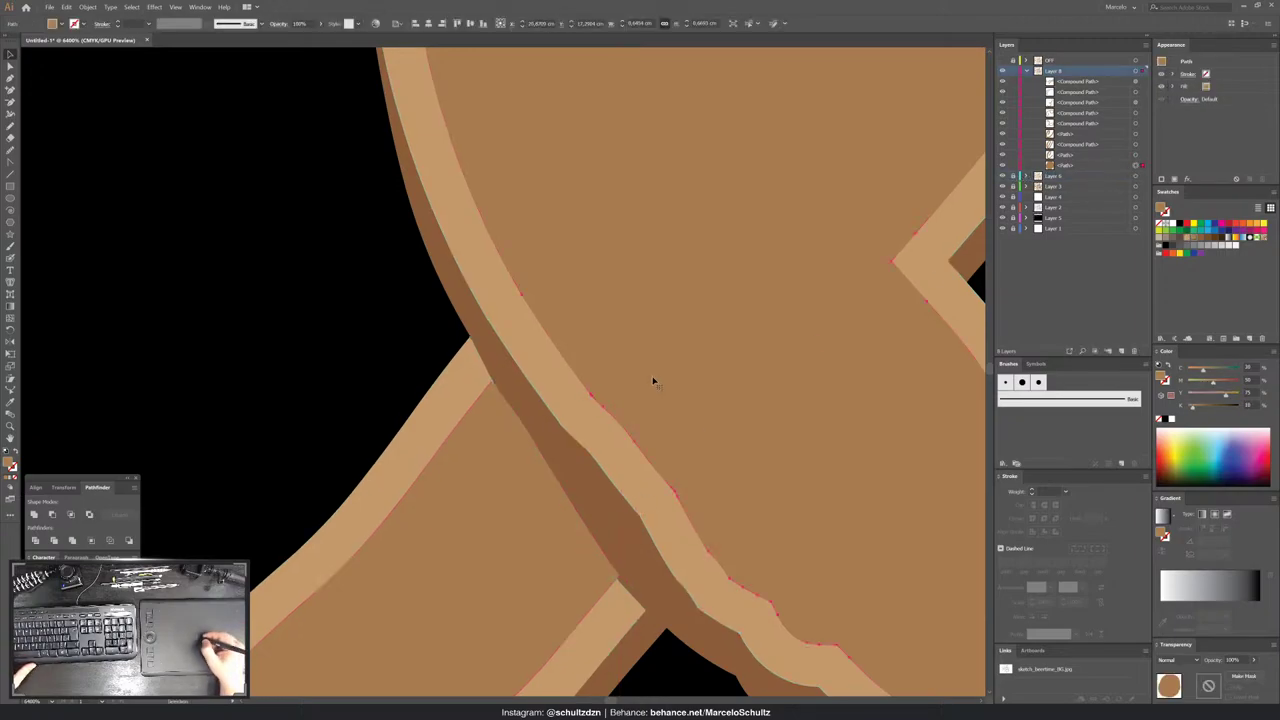
{"action": "left_click", "coordinate": [498, 473]}
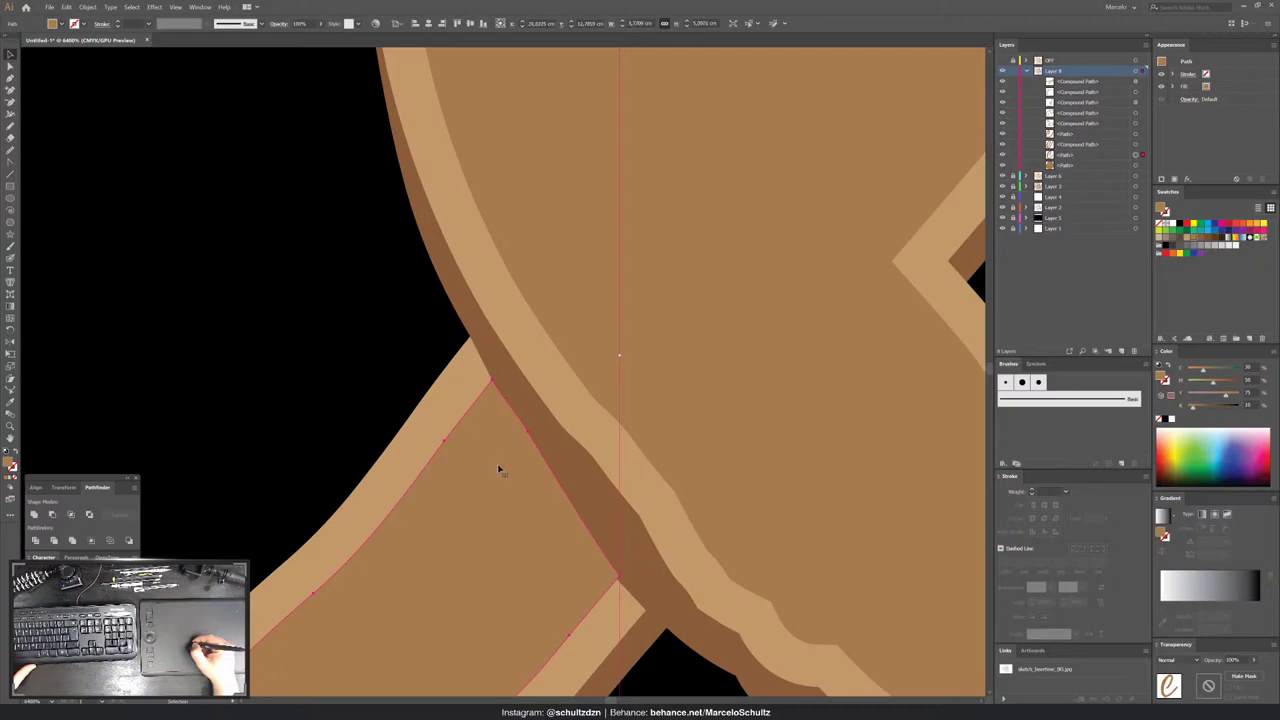
{"action": "key", "text": "ctrl+f"}
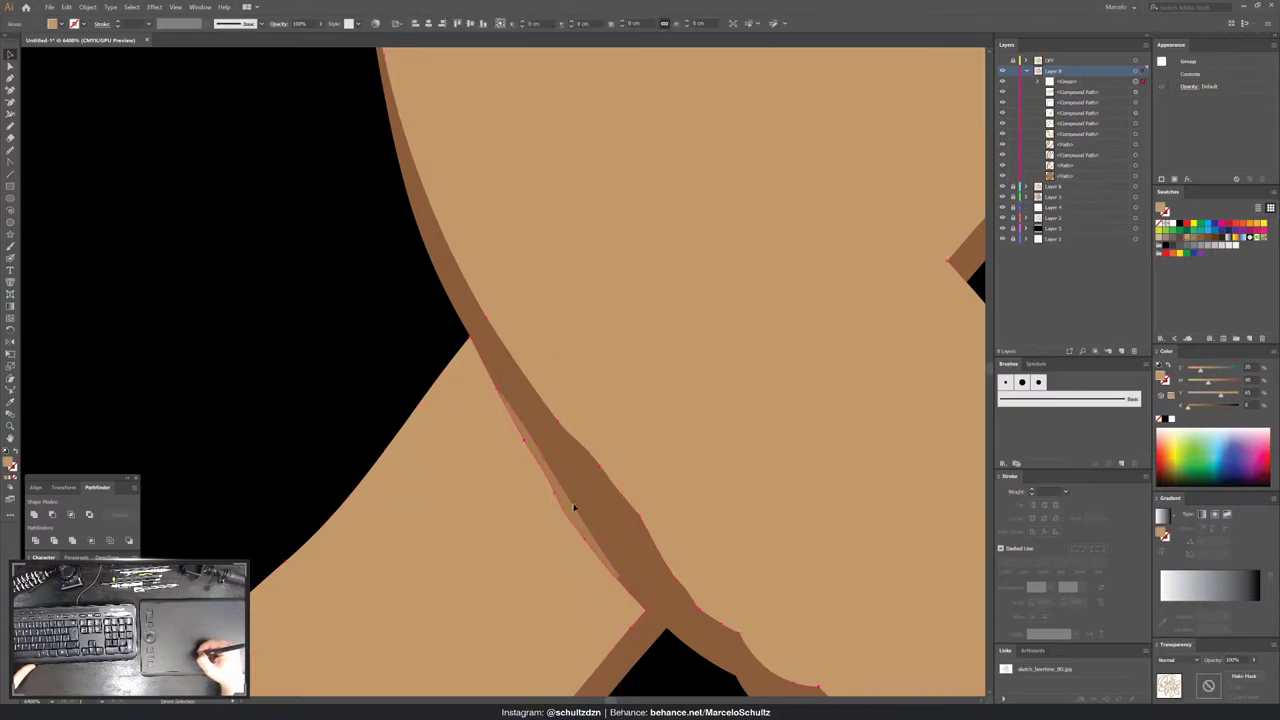
{"action": "right_click", "coordinate": [573, 466]}
{"action": "mouse_move", "coordinate": [624, 566]}
{"action": "left_click", "coordinate": [720, 593]}
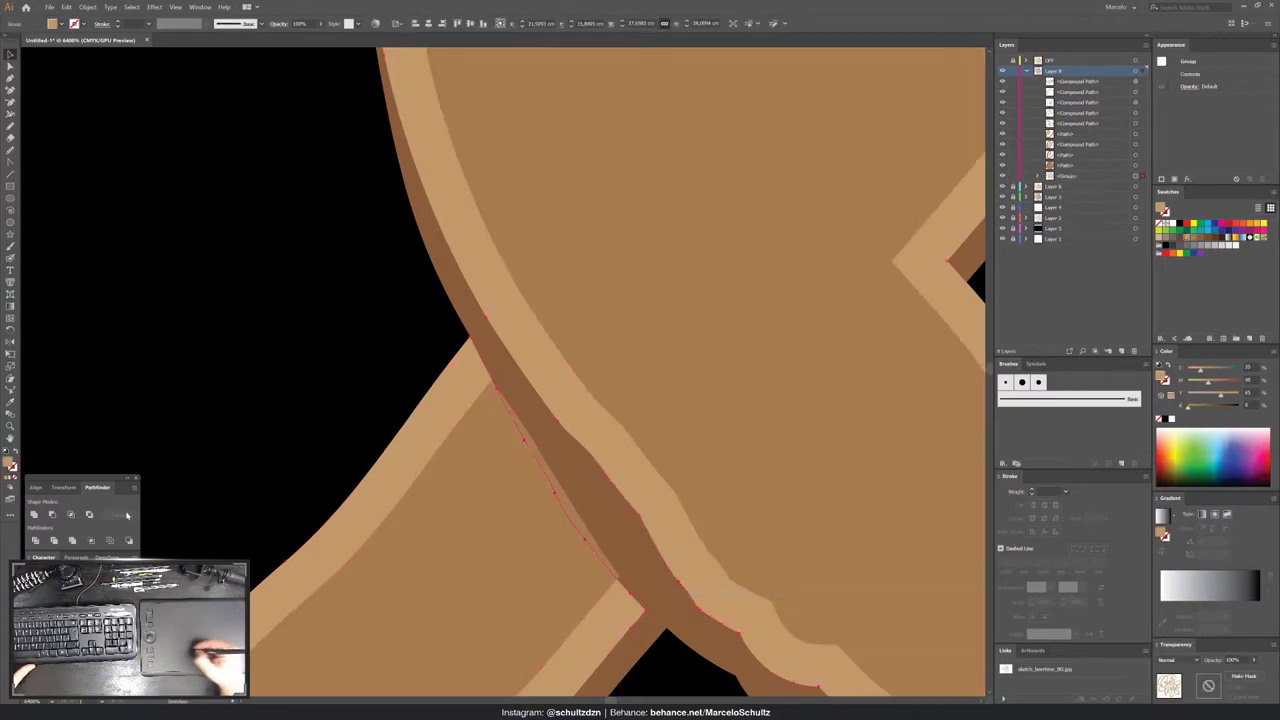
{"action": "key", "text": "ctrl+shift+g"}
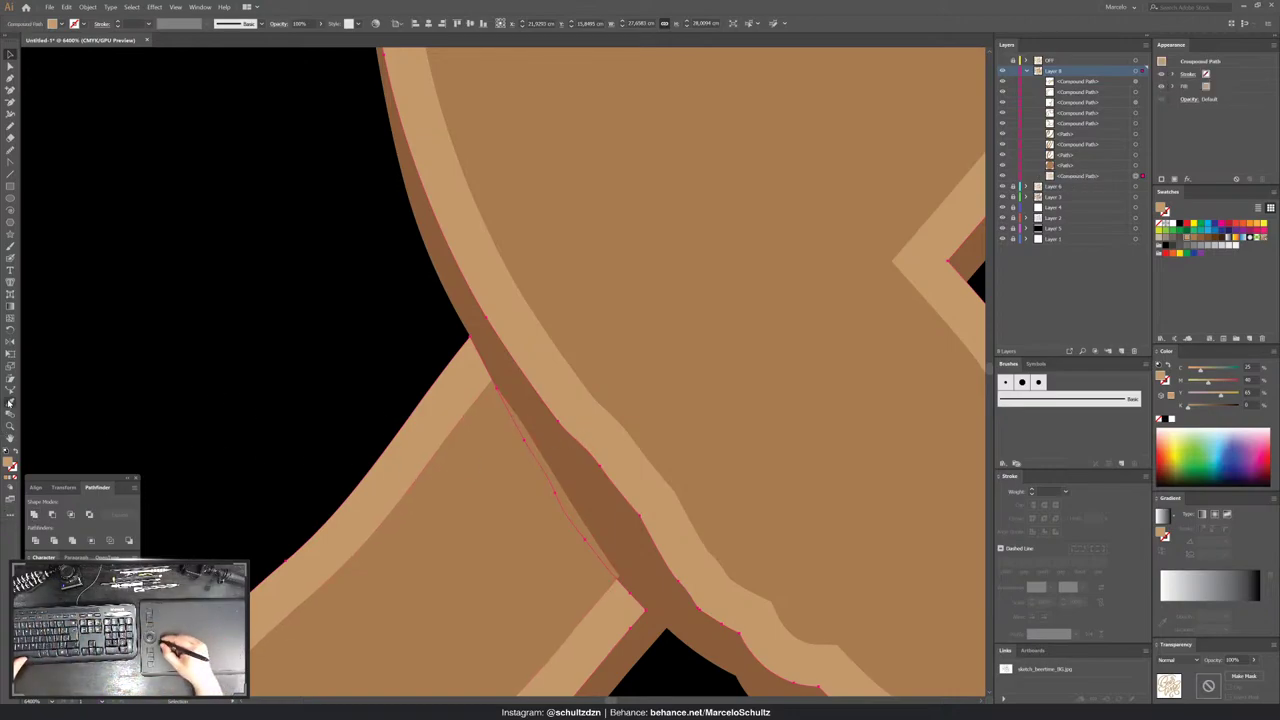
- Subtract the overlap piece from the tan letter shape with Pathfinder Minus Front
{"action": "left_click", "coordinate": [502, 451]}
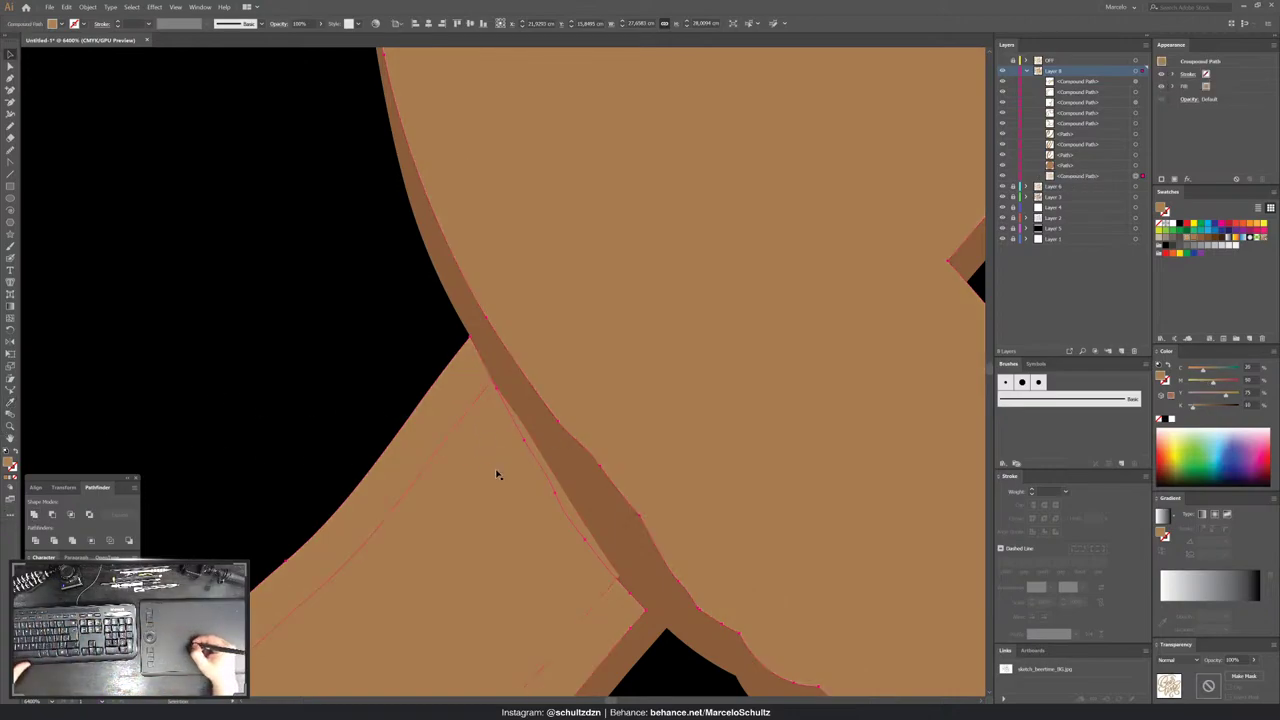
{"action": "left_click", "coordinate": [71, 514]}
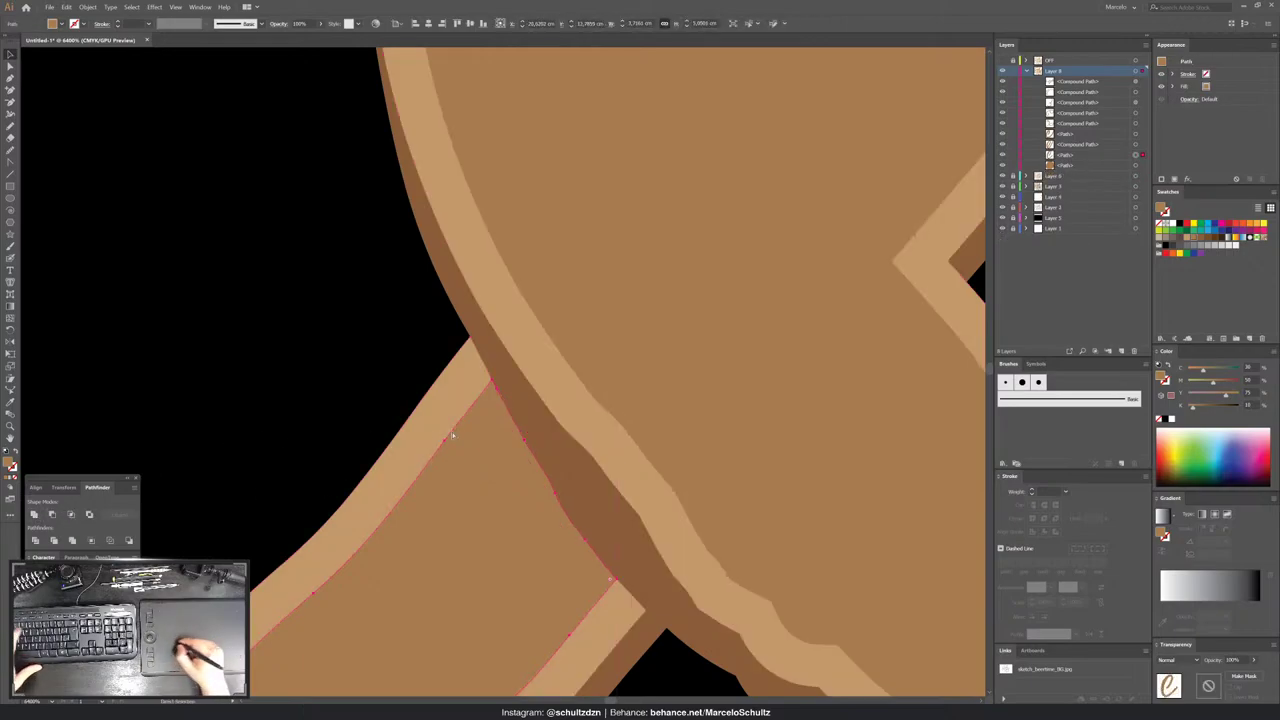
{"action": "left_click", "coordinate": [351, 337]}
{"action": "key", "text": "p"}
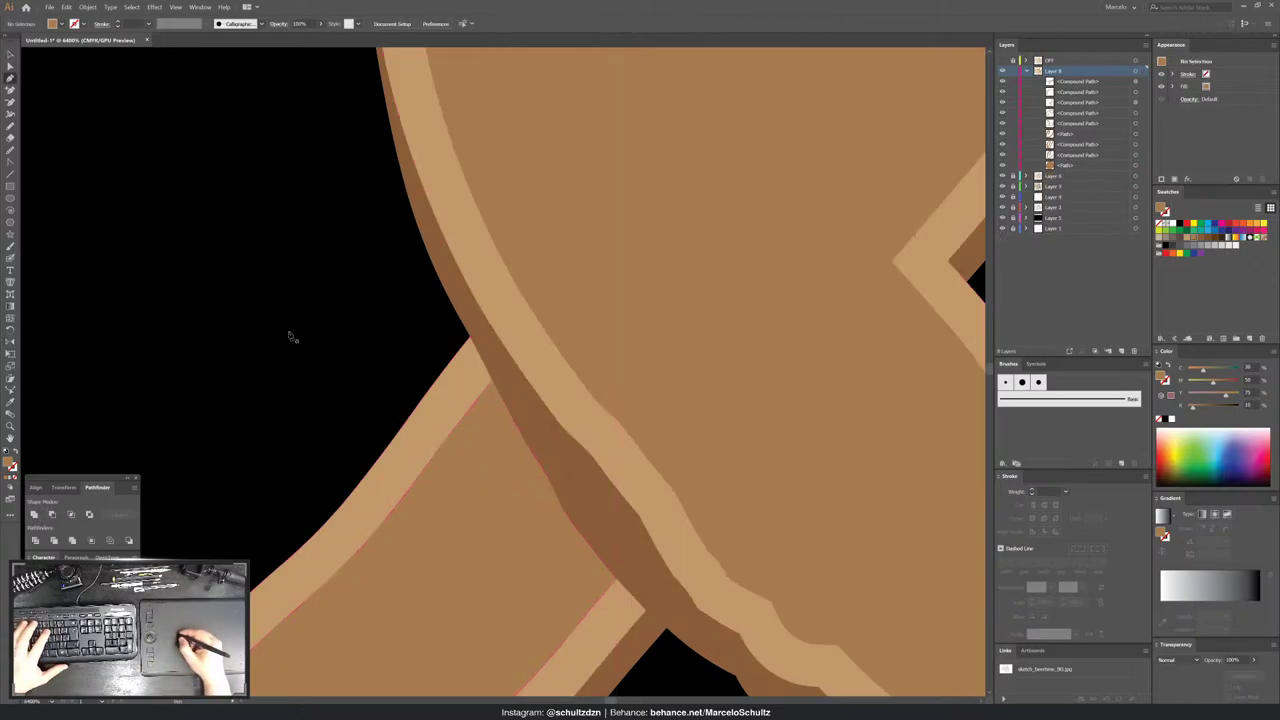
{"action": "left_click_drag", "start_coordinate": [843, 261], "coordinate": [469, 289]}
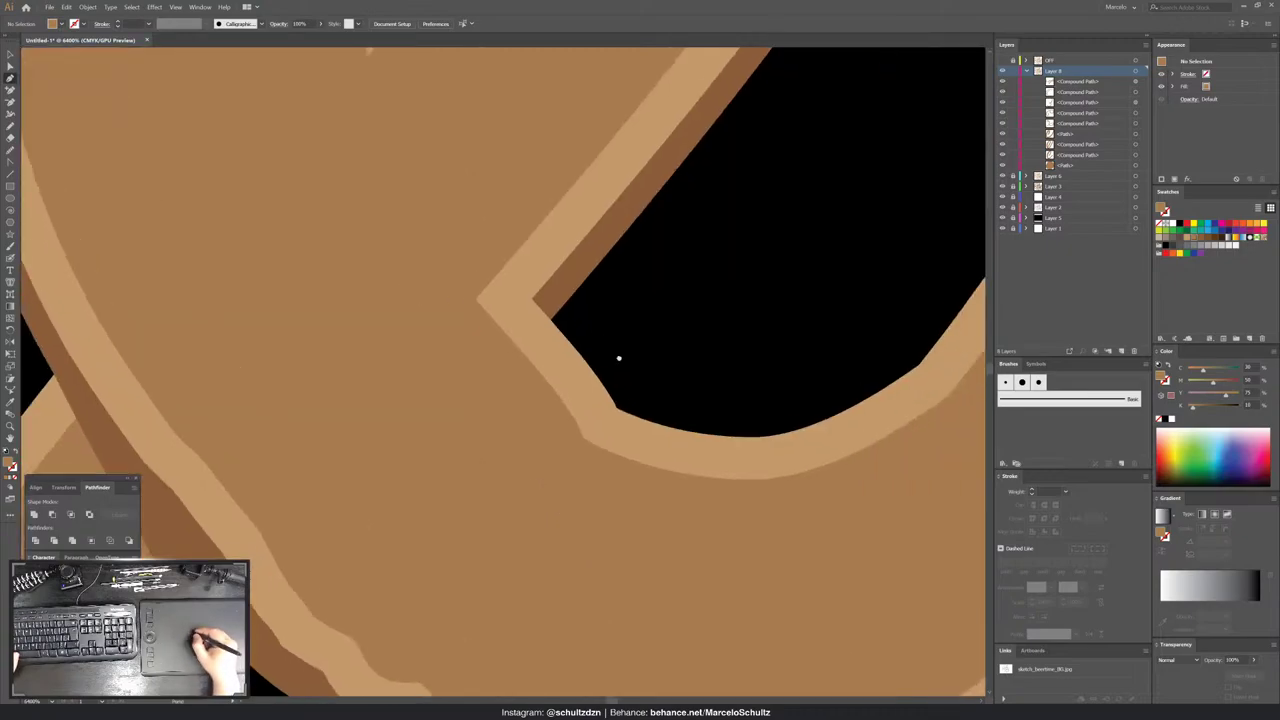
- Draw a Pencil sliver along the V-crossing seam and Minus Front it from the brown letter body
{"action": "left_click_drag", "start_coordinate": [620, 357], "coordinate": [513, 321]}
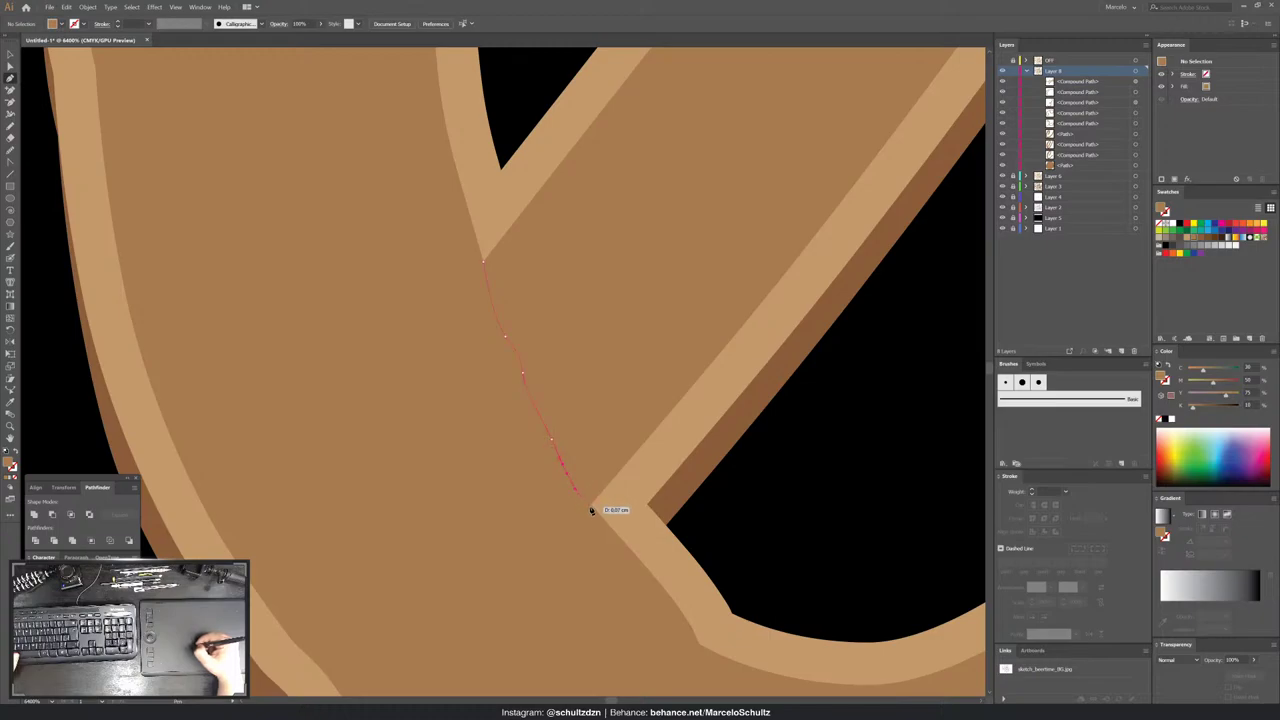
{"action": "mouse_move", "coordinate": [591, 510]}
{"action": "left_mouse_down"}
{"action": "mouse_move", "coordinate": [601, 518]}
{"action": "mouse_move", "coordinate": [591, 427]}
{"action": "left_mouse_up"}
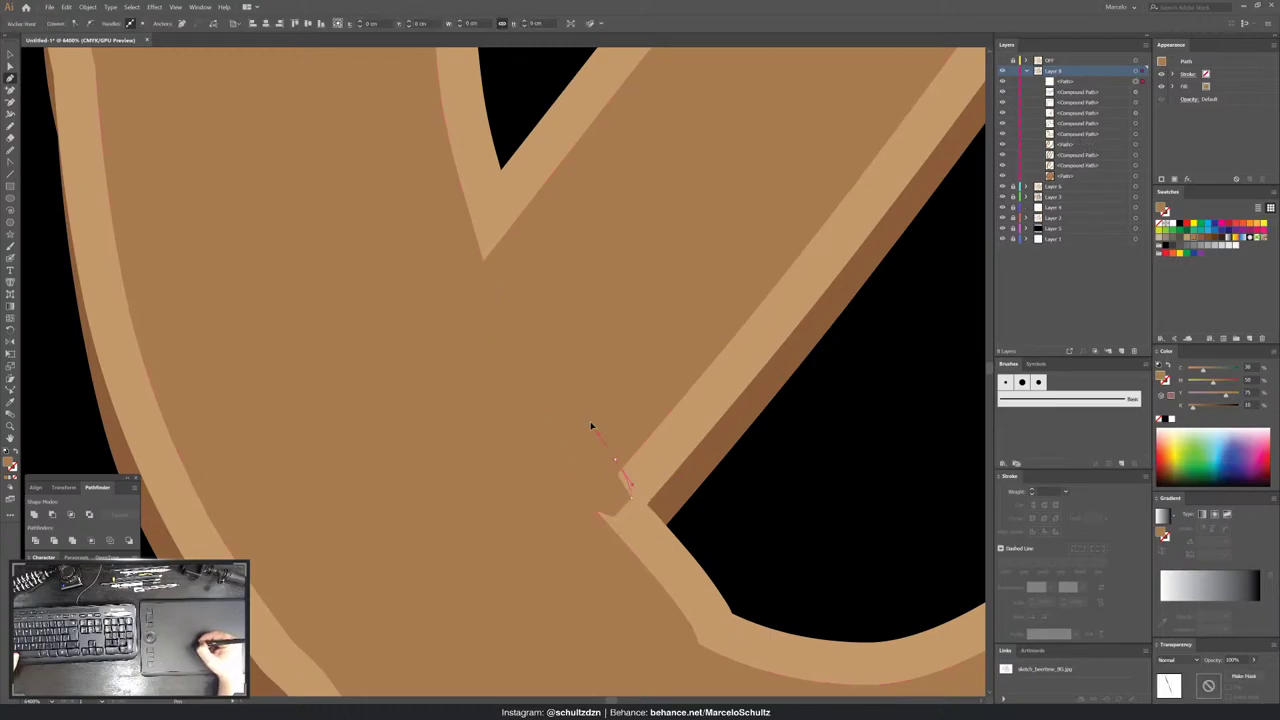
{"action": "left_click_drag", "start_coordinate": [566, 381], "coordinate": [532, 298]}
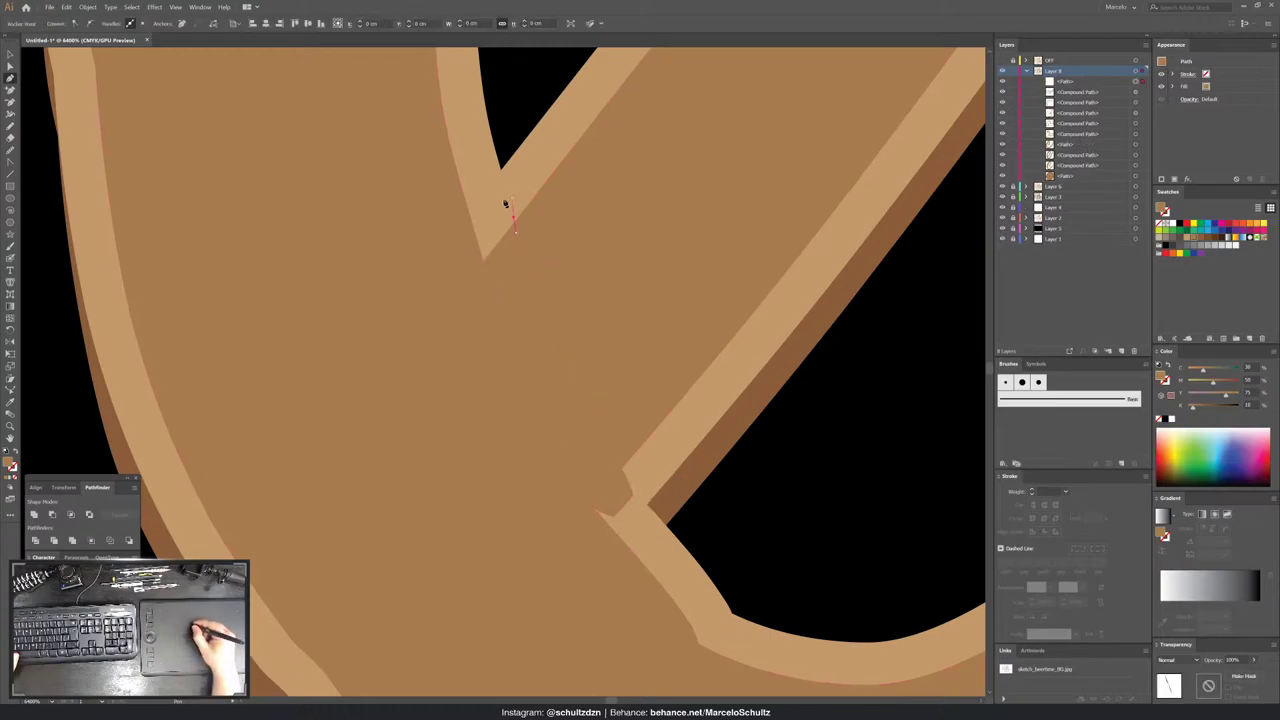
{"action": "left_click_drag", "start_coordinate": [485, 259], "coordinate": [486, 266]}
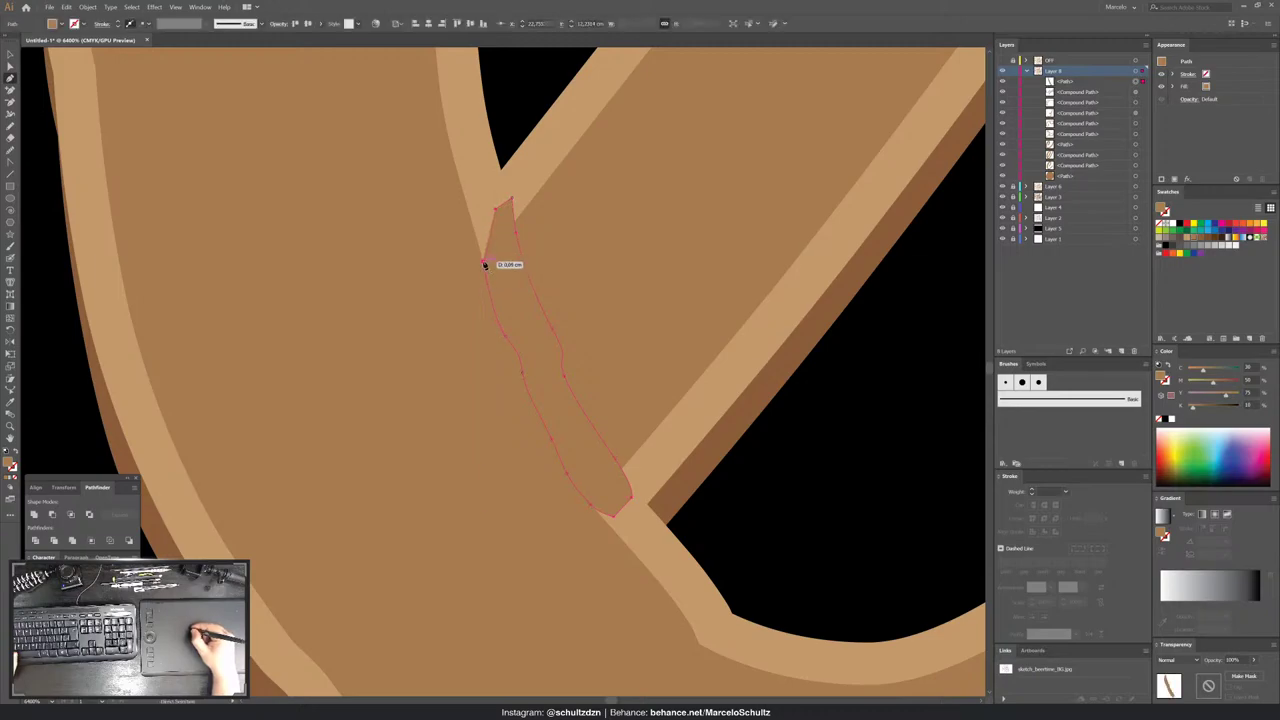
{"action": "key", "text": "v"}
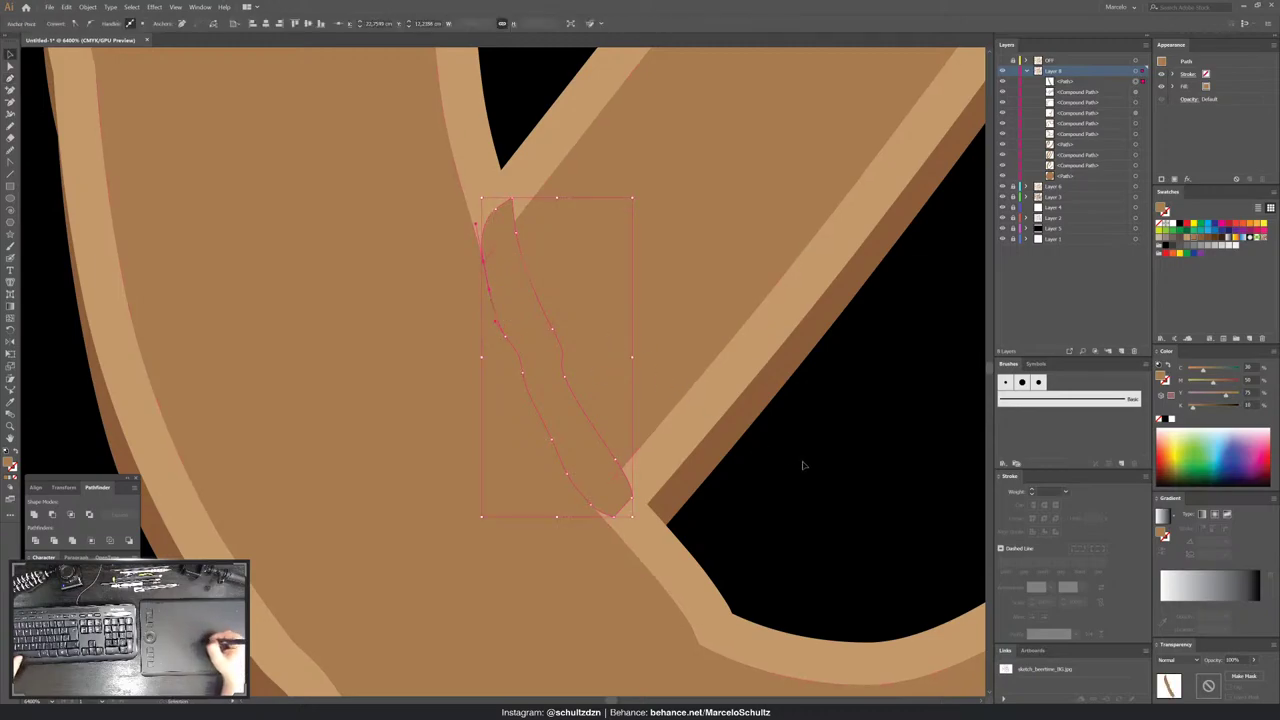
{"action": "left_click", "coordinate": [449, 443], "text": "shift"}
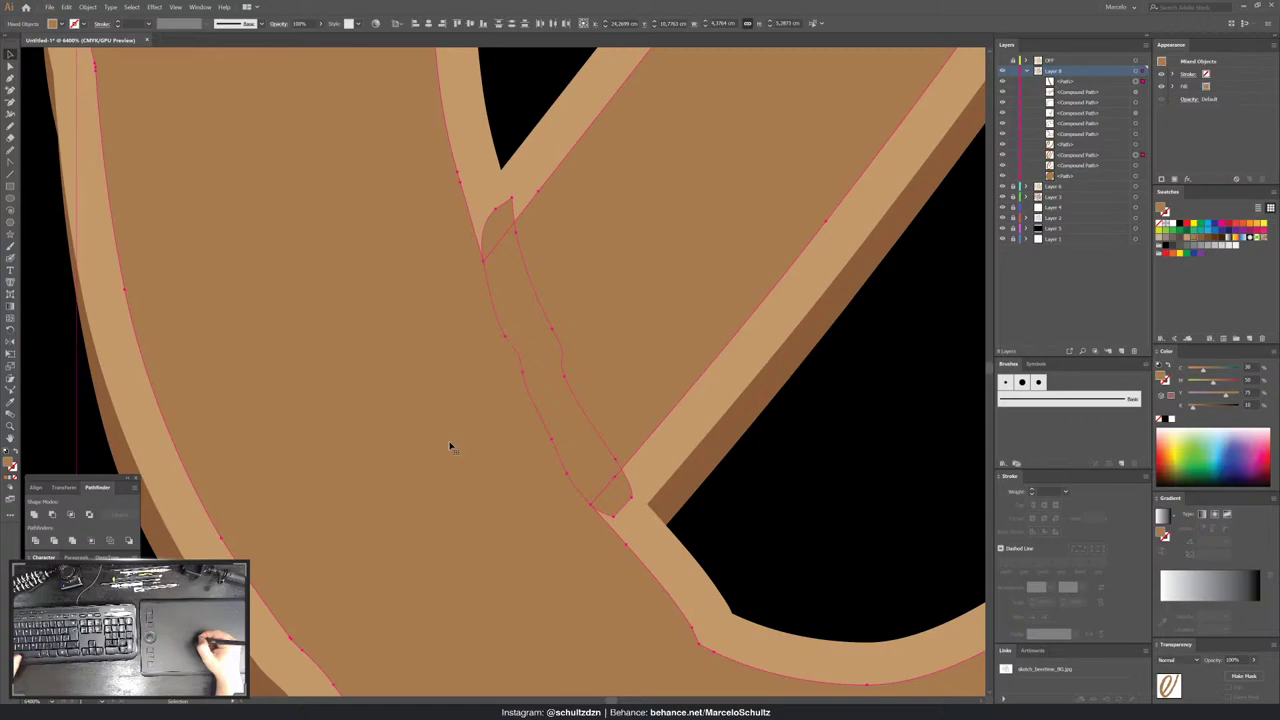
{"action": "left_click", "coordinate": [54, 515]}
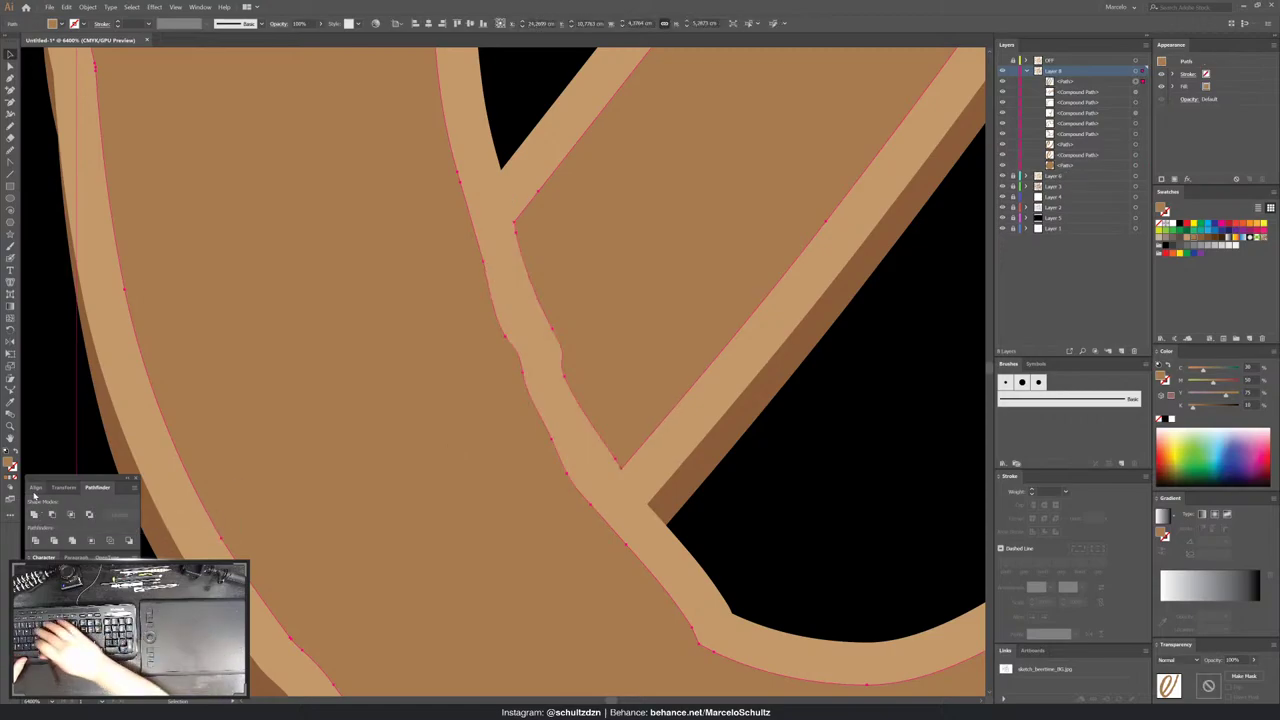
{"action": "key", "text": "ctrl+minus"}
{"action": "key", "text": "ctrl+minus"}
{"action": "key", "text": "ctrl+minus"}
{"action": "key", "text": "ctrl+minus"}
{"action": "key", "text": "ctrl+minus"}
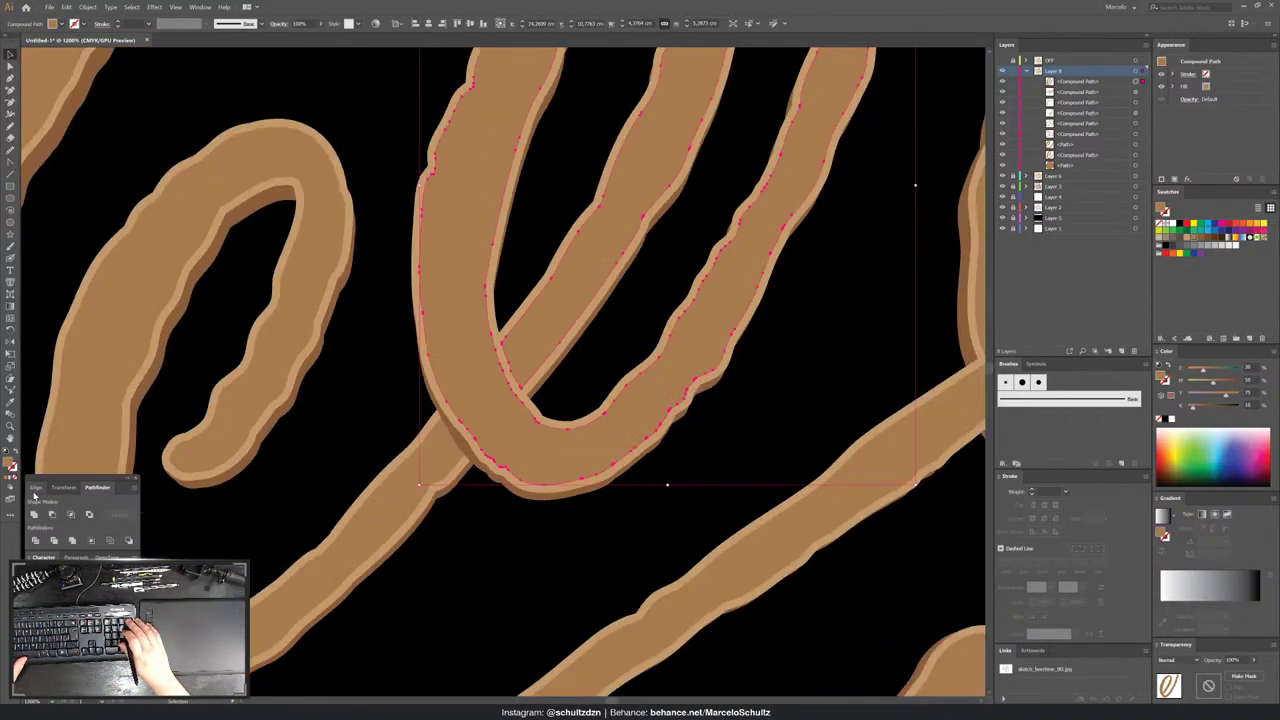
- Draw a small closed Pen shape over the crossing and Unite it with the diagonal branch
{"action": "left_click", "coordinate": [366, 363]}
{"action": "key", "text": "ctrl+minus"}
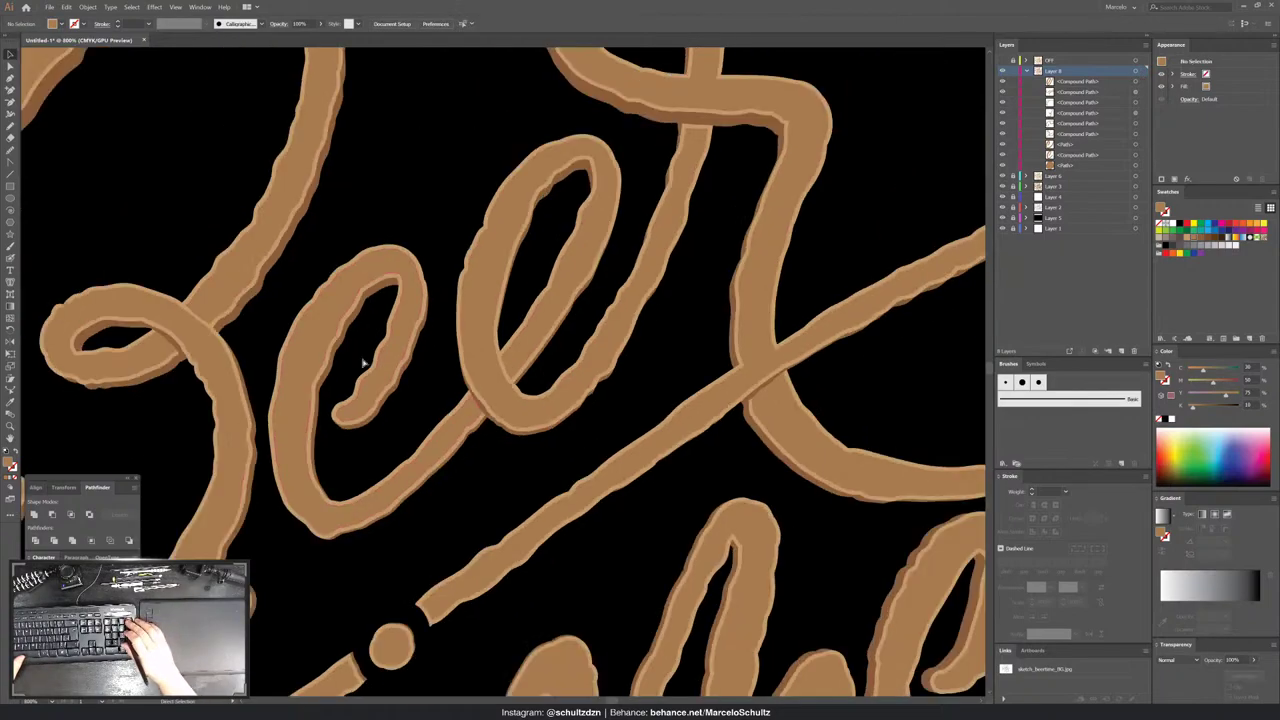
{"action": "left_click_drag", "start_coordinate": [803, 209], "coordinate": [640, 225]}
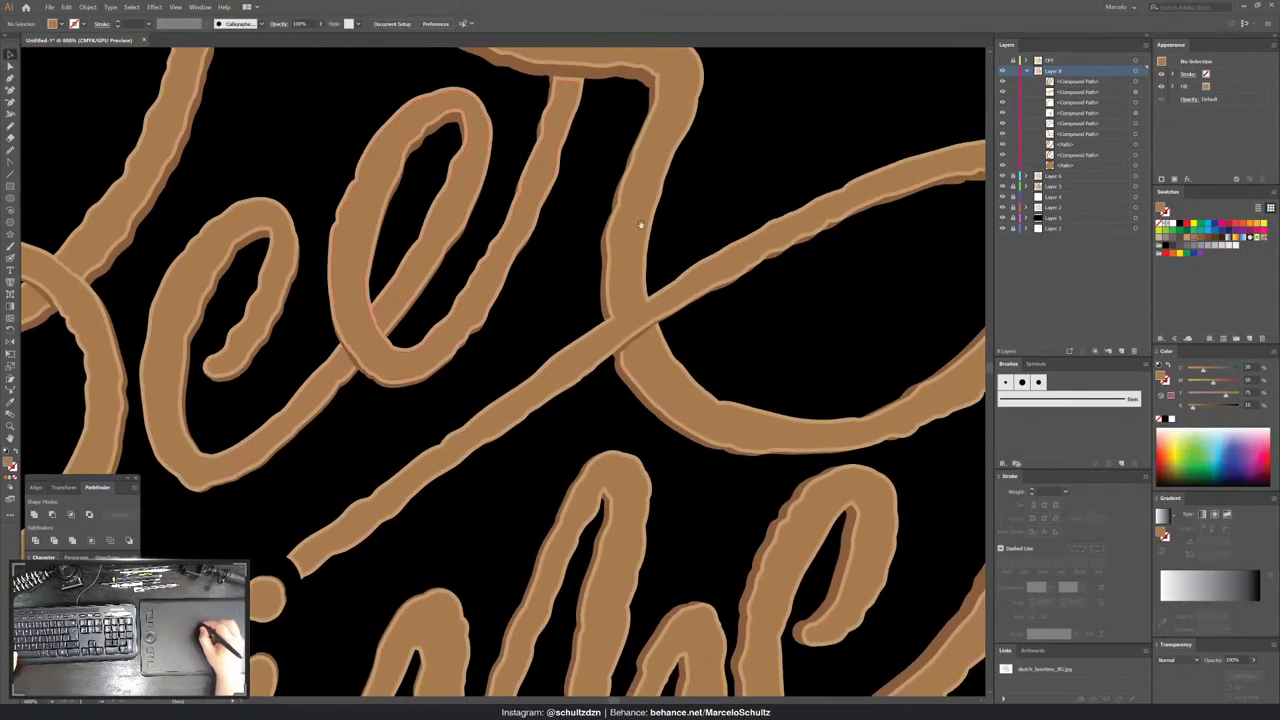
{"action": "key", "text": "ctrl+plus"}
{"action": "key", "text": "ctrl+plus"}
{"action": "key", "text": "ctrl+plus"}
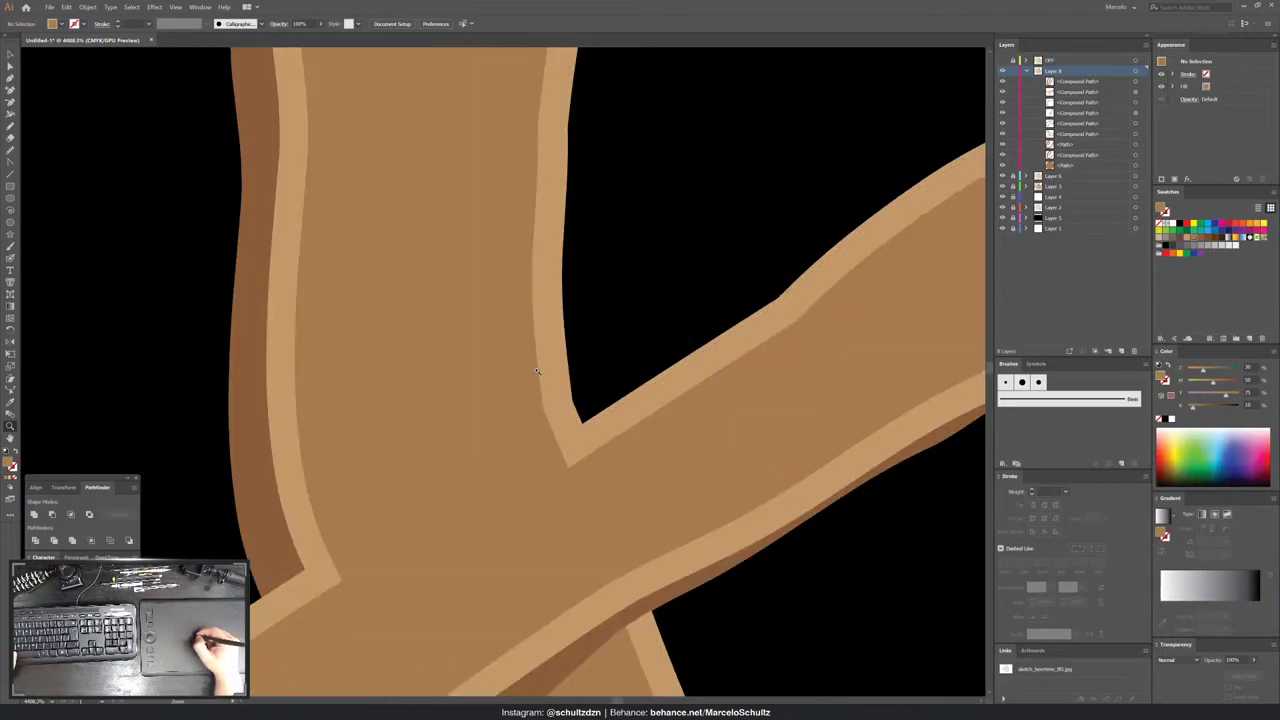
{"action": "key", "text": "ctrl+plus"}
{"action": "key", "text": "ctrl+plus"}
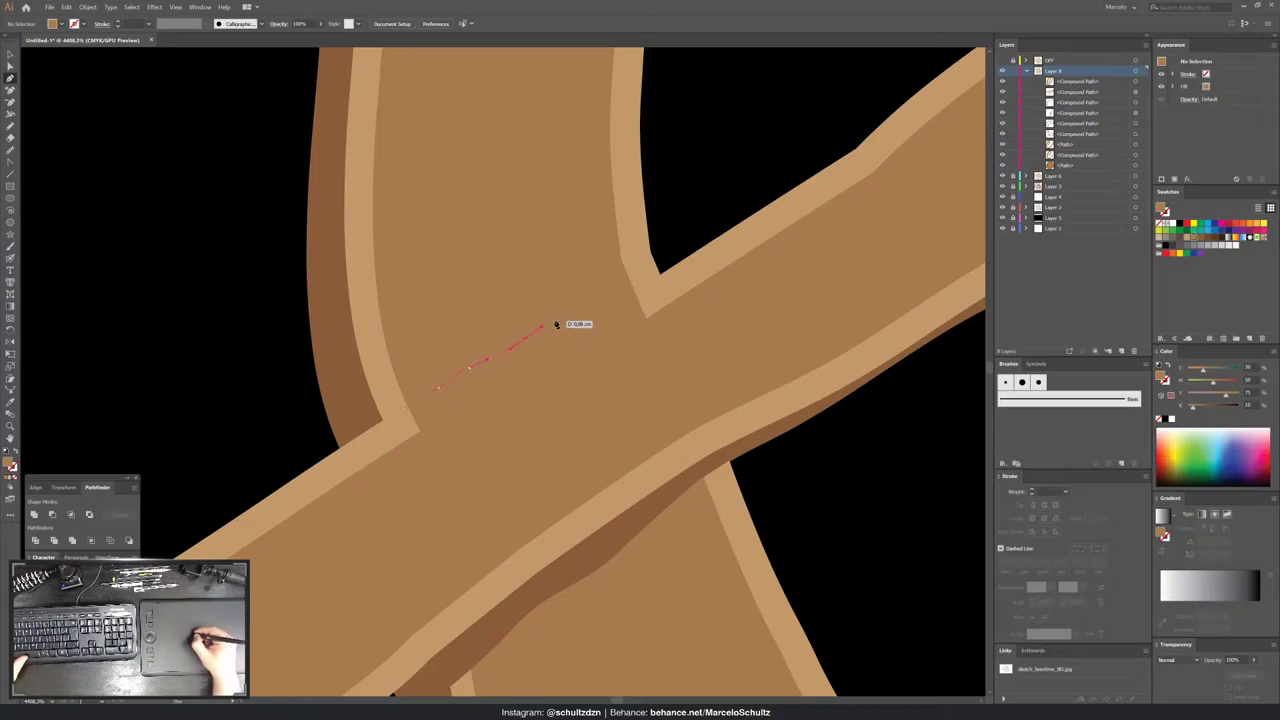
{"action": "left_click", "coordinate": [647, 322]}
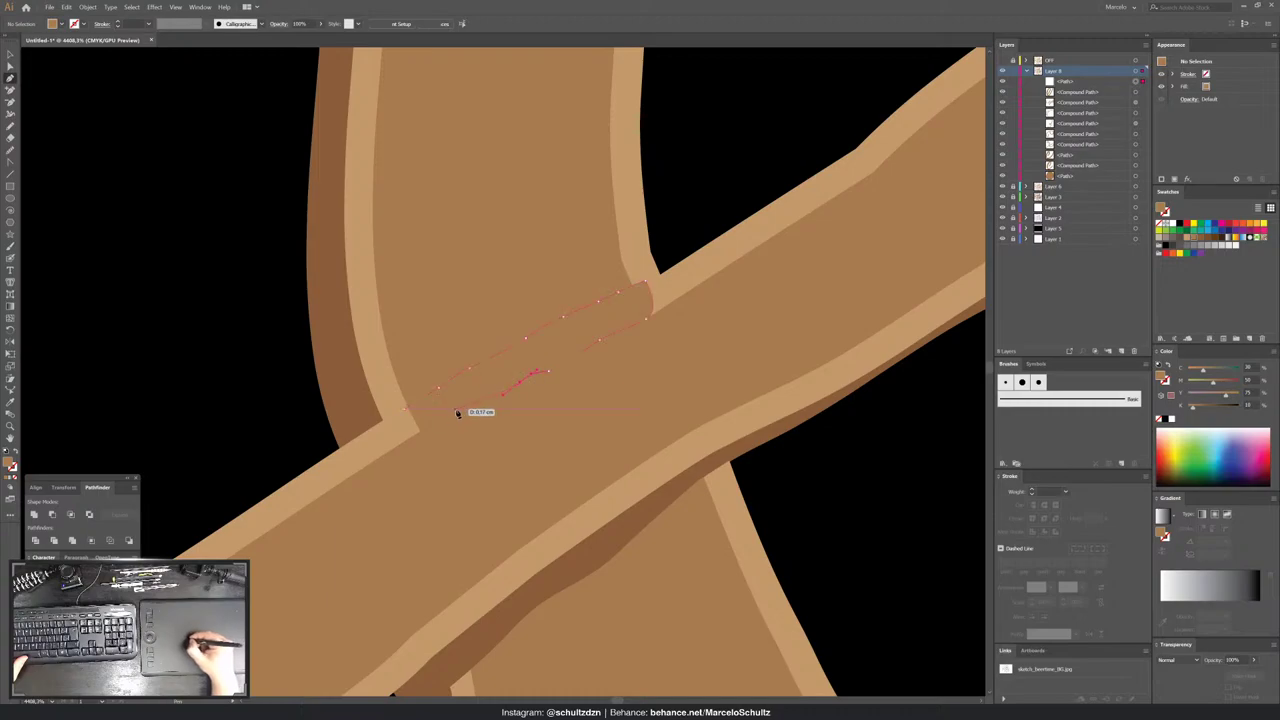
{"action": "left_click_drag", "start_coordinate": [430, 432], "coordinate": [412, 438]}
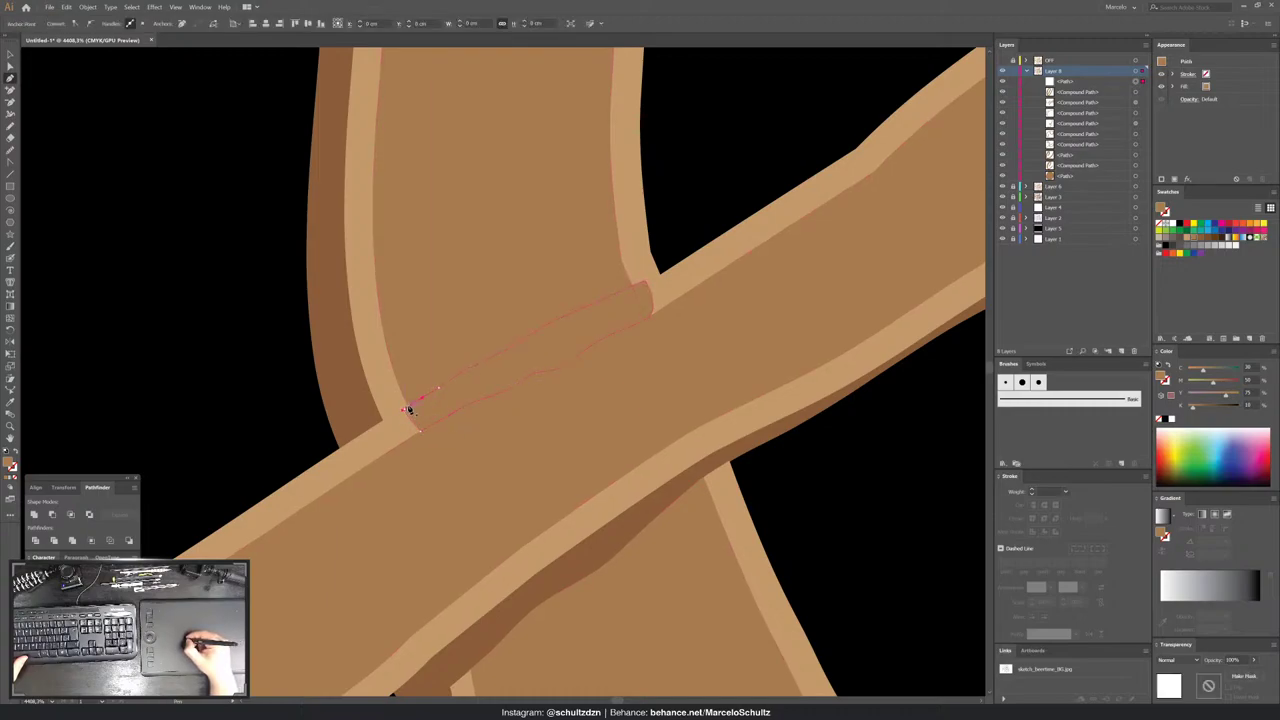
{"action": "left_click", "coordinate": [414, 408]}
{"action": "left_click", "coordinate": [430, 378], "text": "shift"}
{"action": "left_click", "coordinate": [53, 514]}
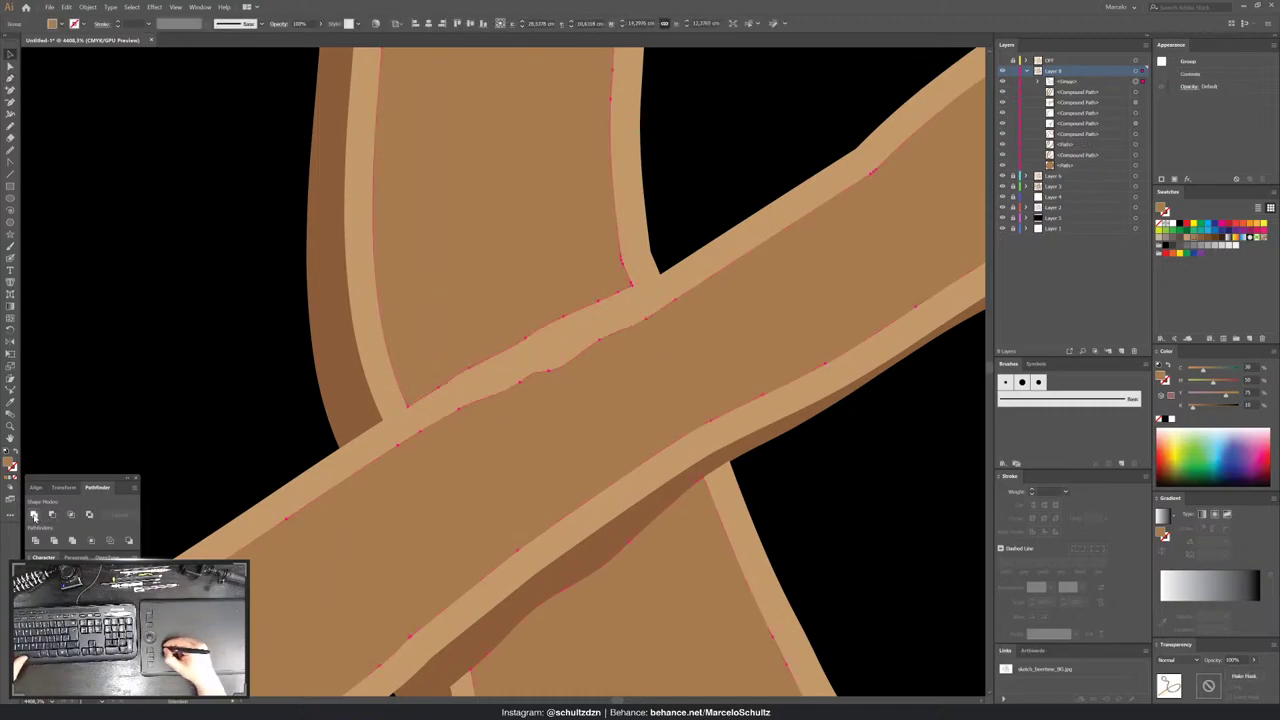
{"action": "left_click", "coordinate": [737, 130]}
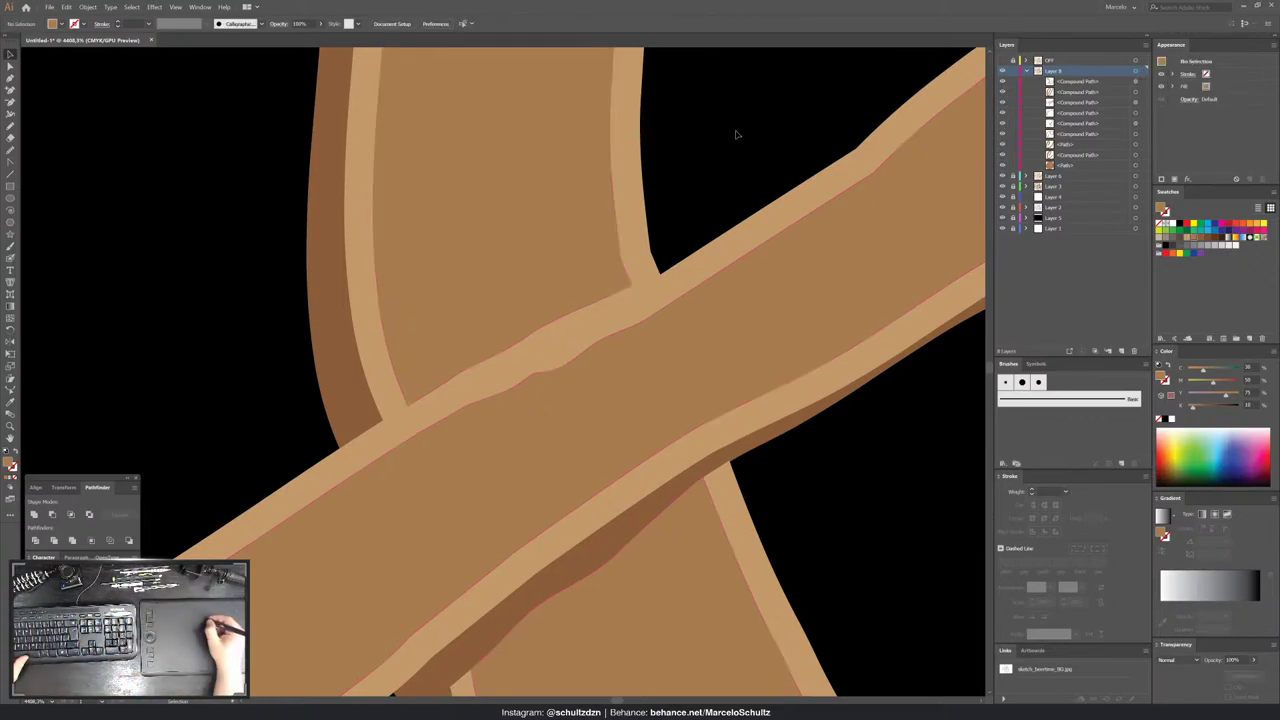
{"action": "scroll", "coordinate": [736, 134], "scroll_direction": "down", "scroll_amount": 5}
- View the whole Beer time lettering, then zoom in on the stroke crossing at the r of Beer
{"action": "scroll", "coordinate": [737, 131], "scroll_direction": "down", "scroll_amount": 3}
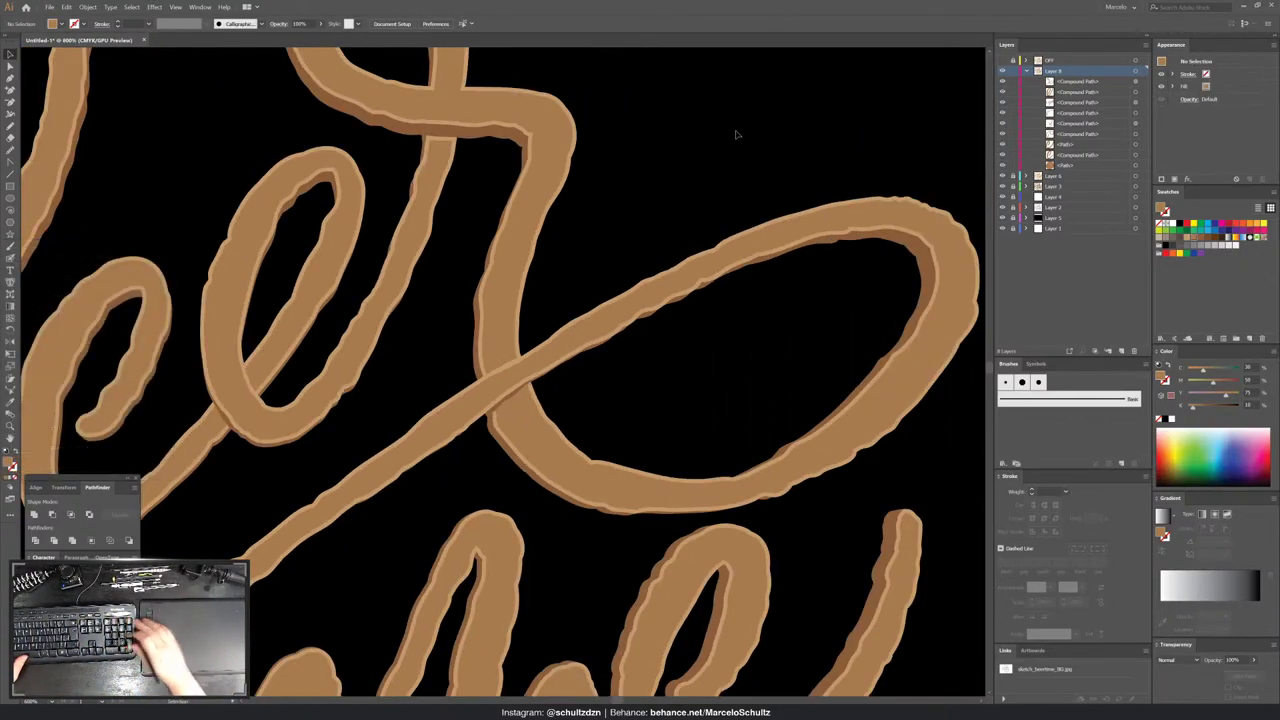
{"action": "scroll", "coordinate": [726, 189], "scroll_direction": "up", "scroll_amount": 2}
{"action": "scroll", "coordinate": [795, 137], "scroll_direction": "up", "scroll_amount": 3}
{"action": "key", "text": "ctrl+minus"}
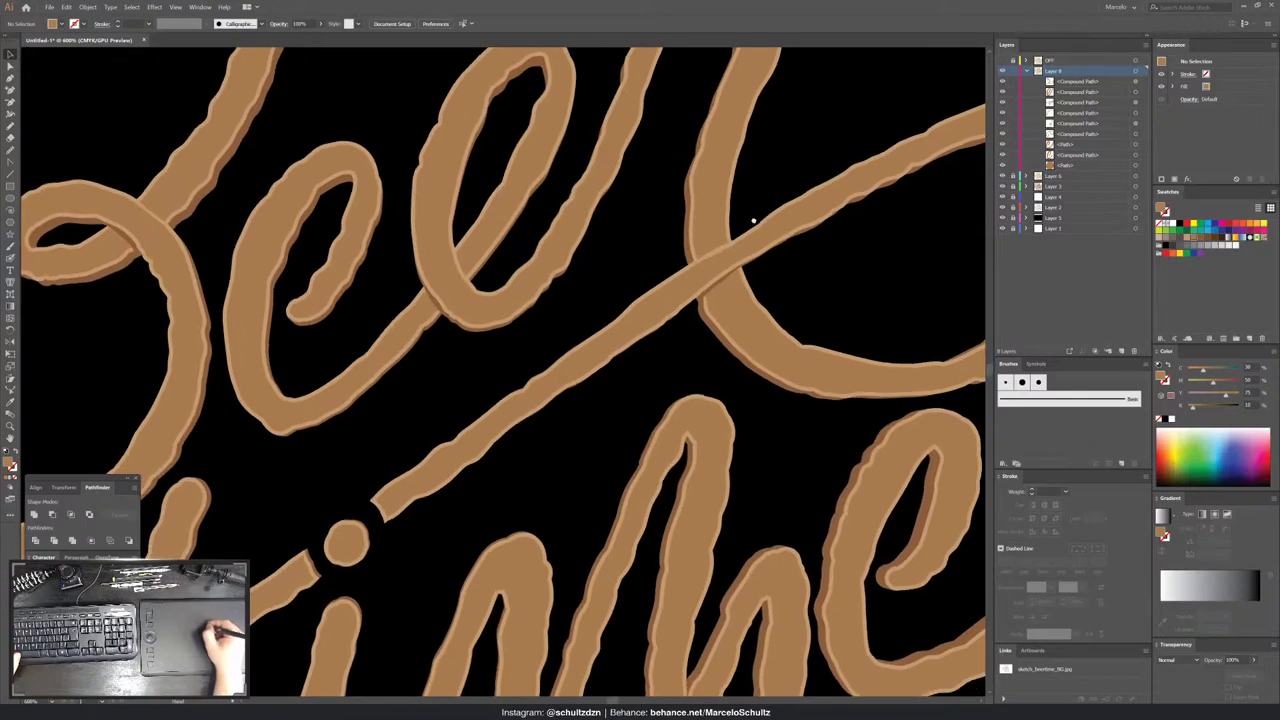
{"action": "key", "text": "ctrl+minus"}
{"action": "key", "text": "ctrl+minus"}
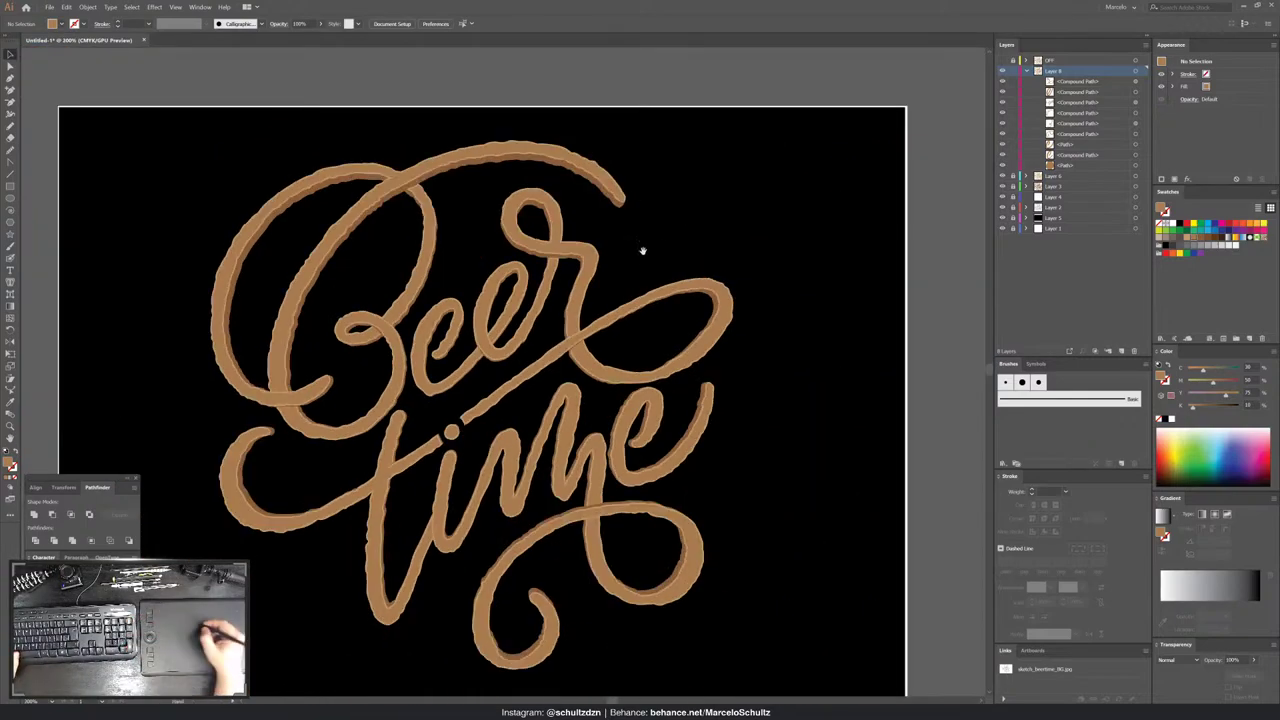
{"action": "left_click_drag", "start_coordinate": [640, 251], "coordinate": [697, 251]}
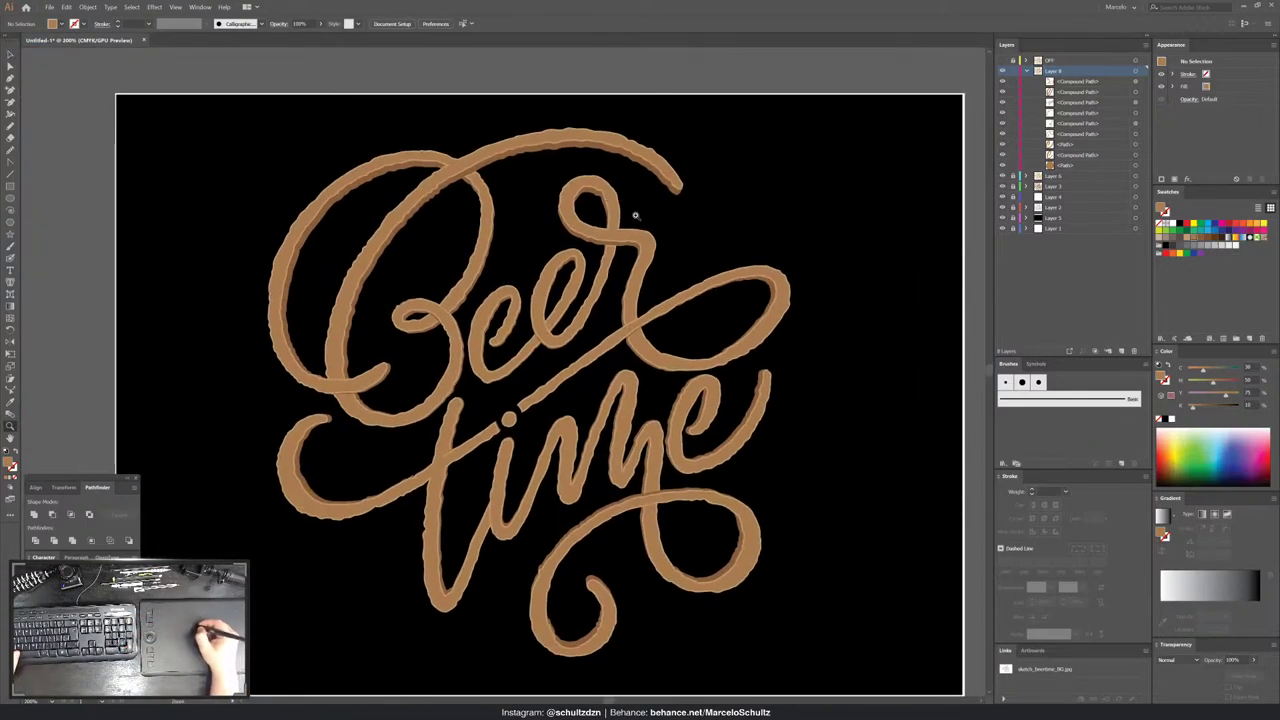
{"action": "left_click", "coordinate": [598, 252]}
{"action": "left_click_drag", "start_coordinate": [507, 328], "coordinate": [602, 313]}
{"action": "key", "text": "p"}
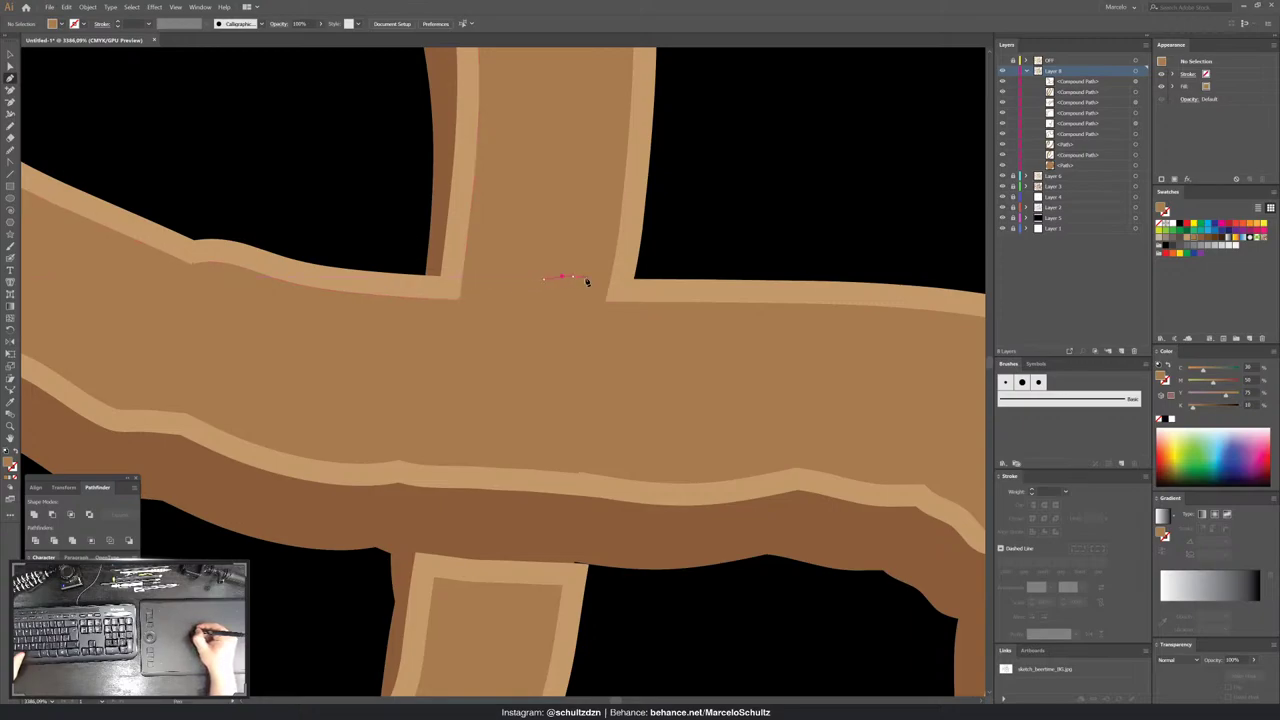
- Draw a Pen patch across the seam, Unite it with the crossbar band, and make a compound path
{"action": "left_click", "coordinate": [607, 304]}
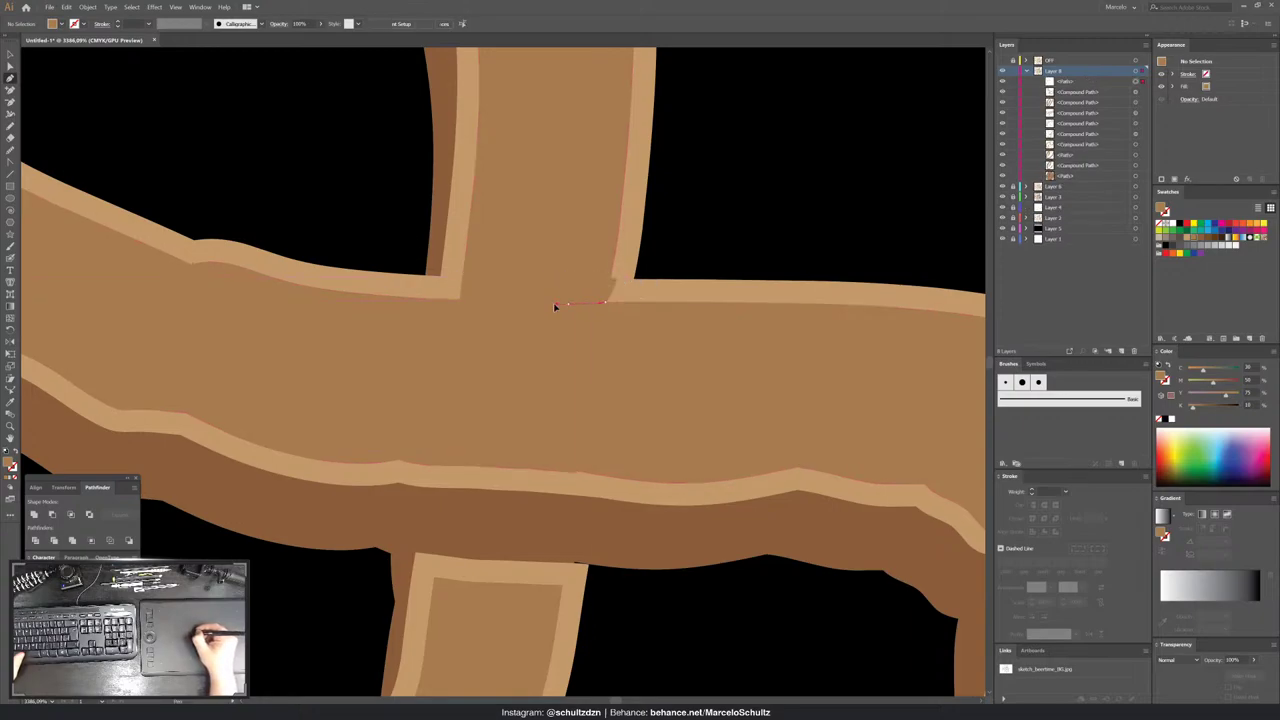
{"action": "left_click", "coordinate": [457, 302]}
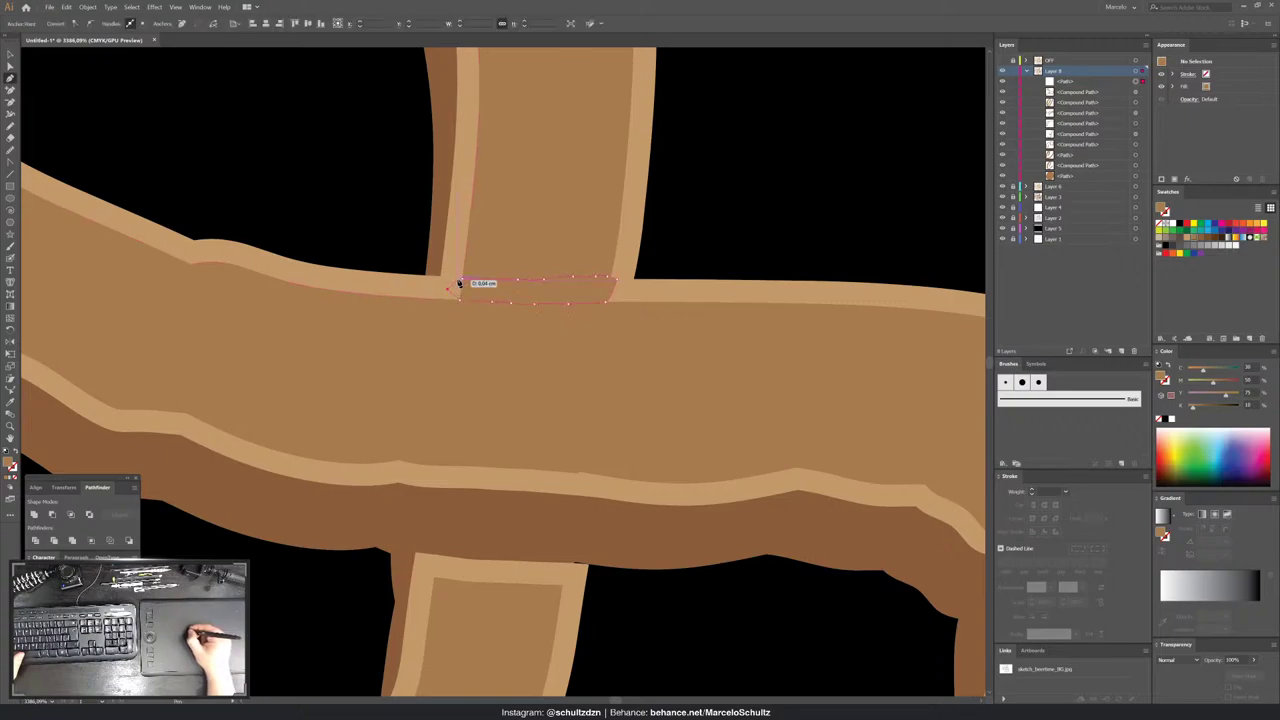
{"action": "left_click", "coordinate": [459, 284]}
{"action": "key", "text": "ctrl+shift+a"}
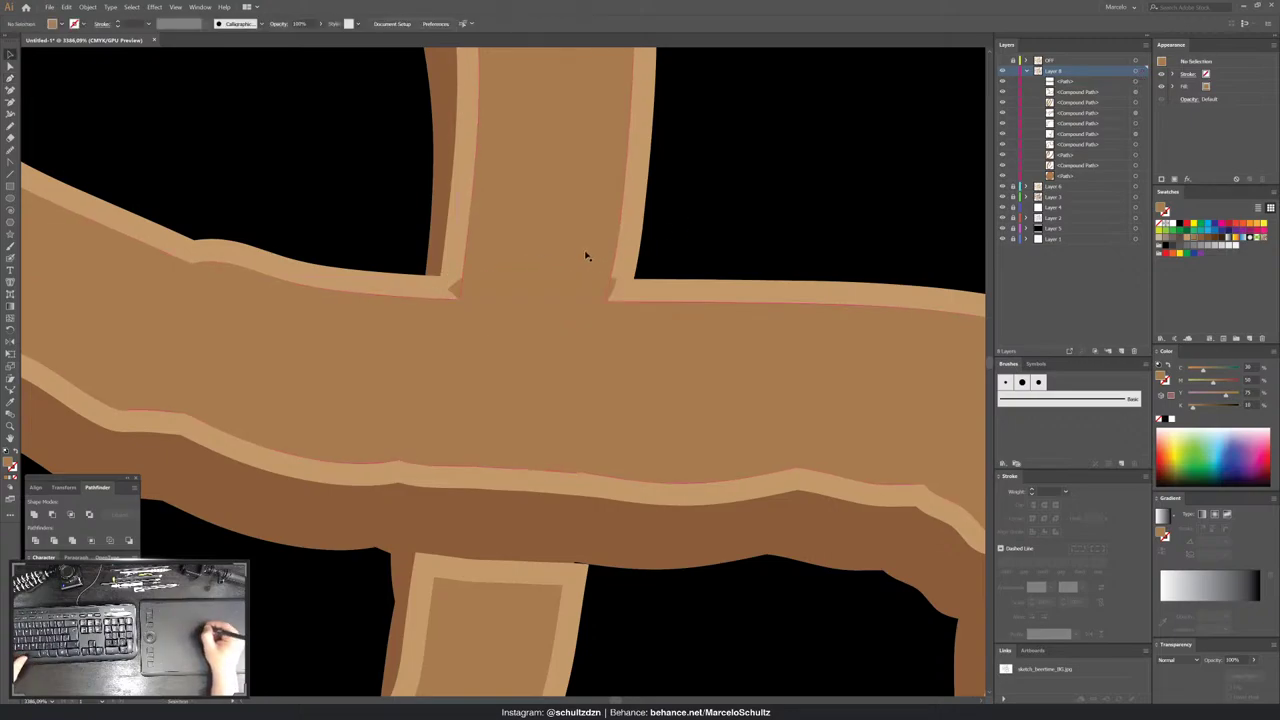
{"action": "key", "text": "ctrl+a"}
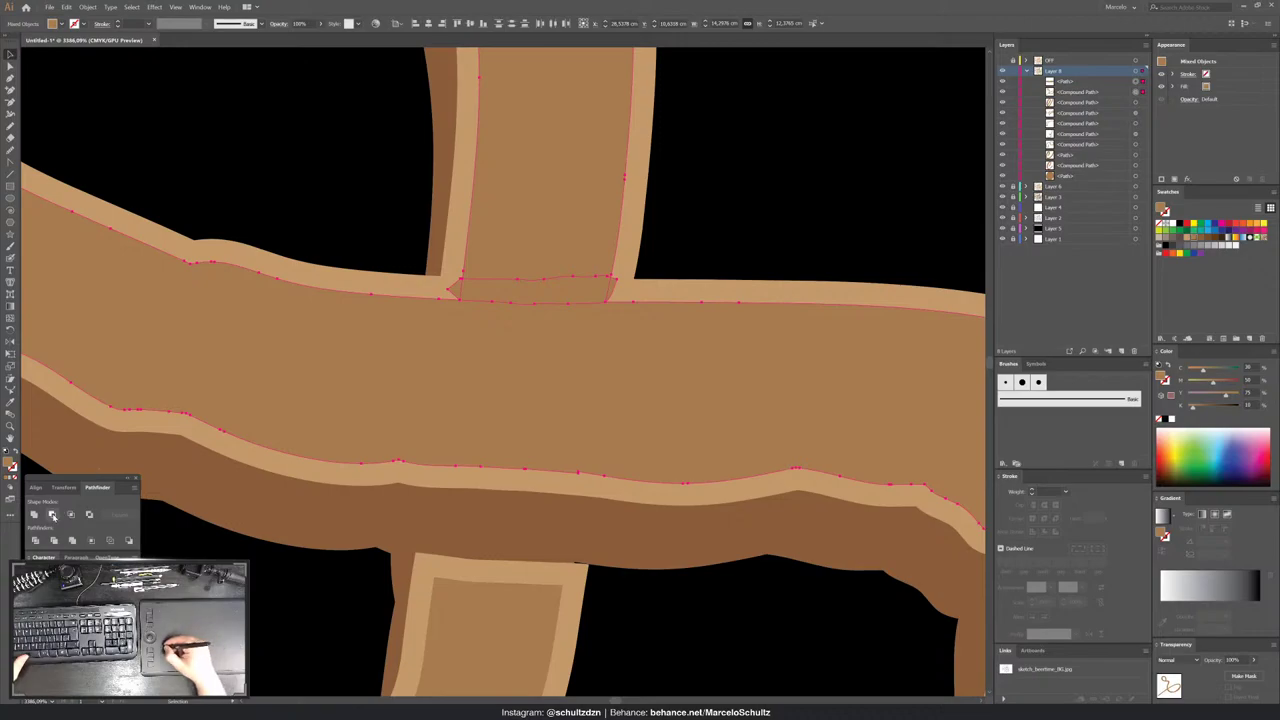
{"action": "left_click", "coordinate": [34, 514]}
{"action": "key", "text": "ctrl+shift+g"}
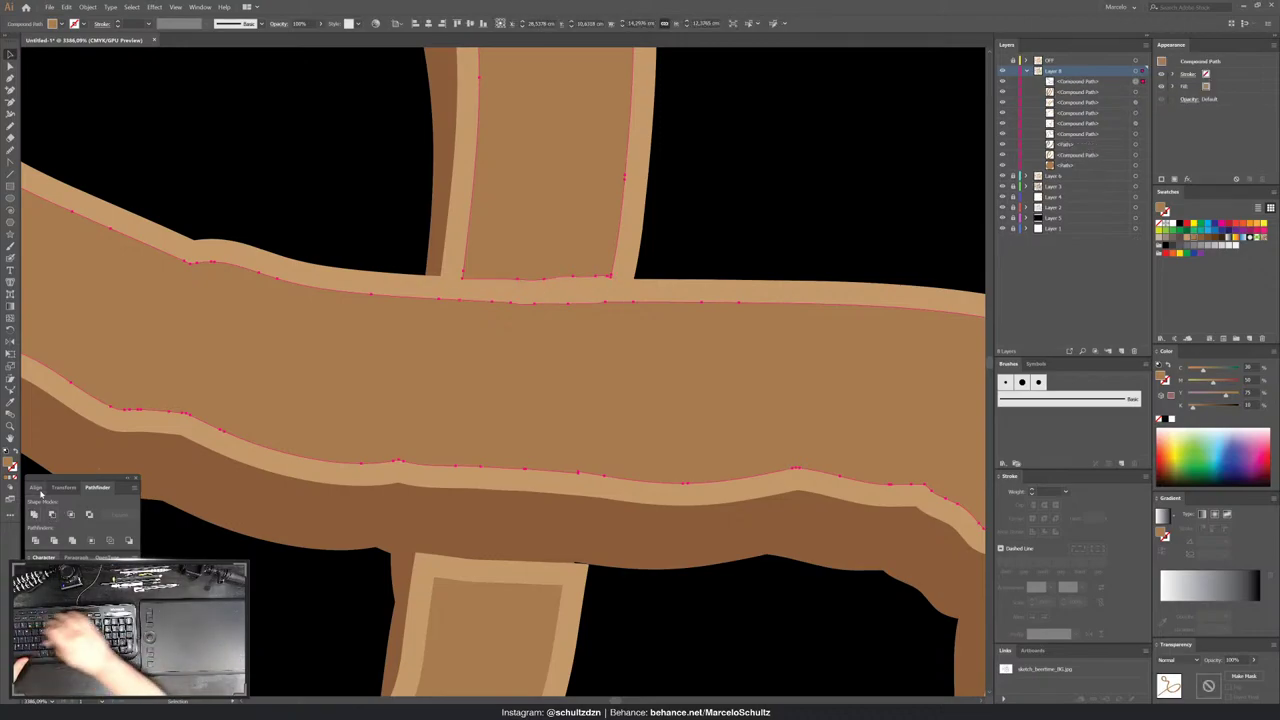
{"action": "key", "text": "ctrl+shift+a"}
{"action": "scroll", "coordinate": [566, 314], "scroll_direction": "down", "scroll_amount": 3}
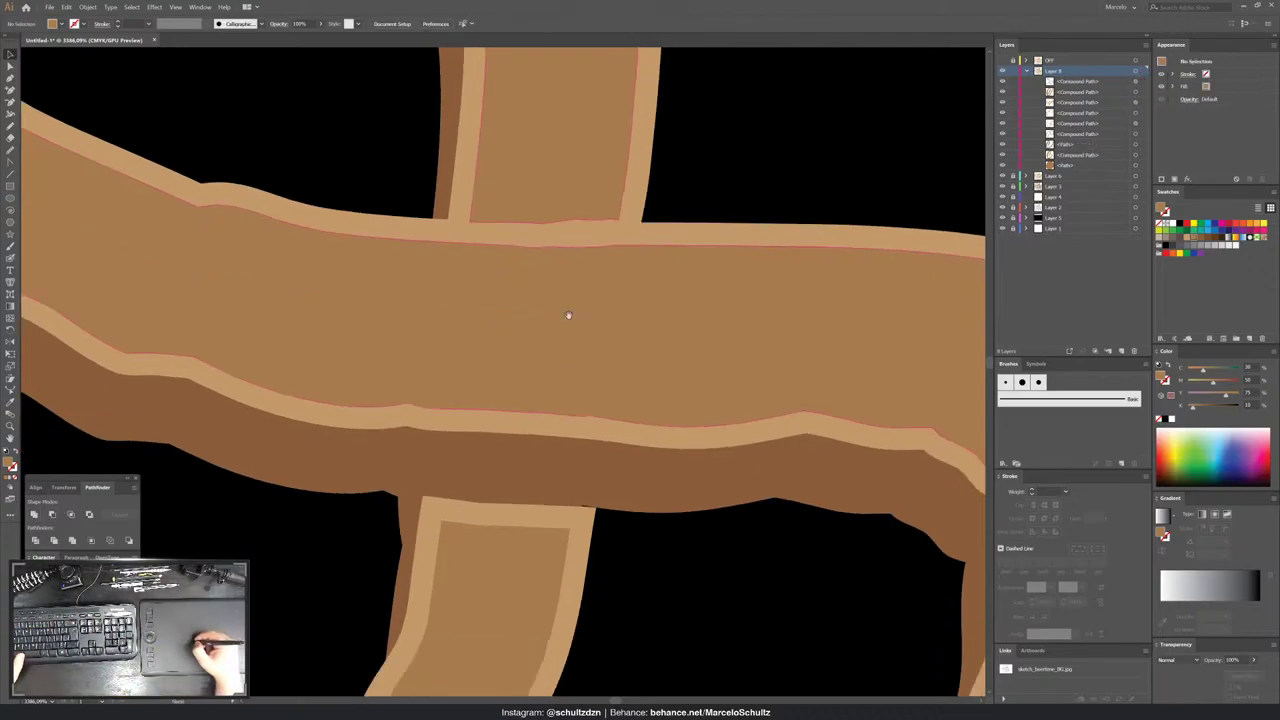
- Unlock Layer 3, inspect its compound path, and select the group on Layer 6
{"action": "key", "text": "a"}
{"action": "left_click", "coordinate": [1013, 186]}
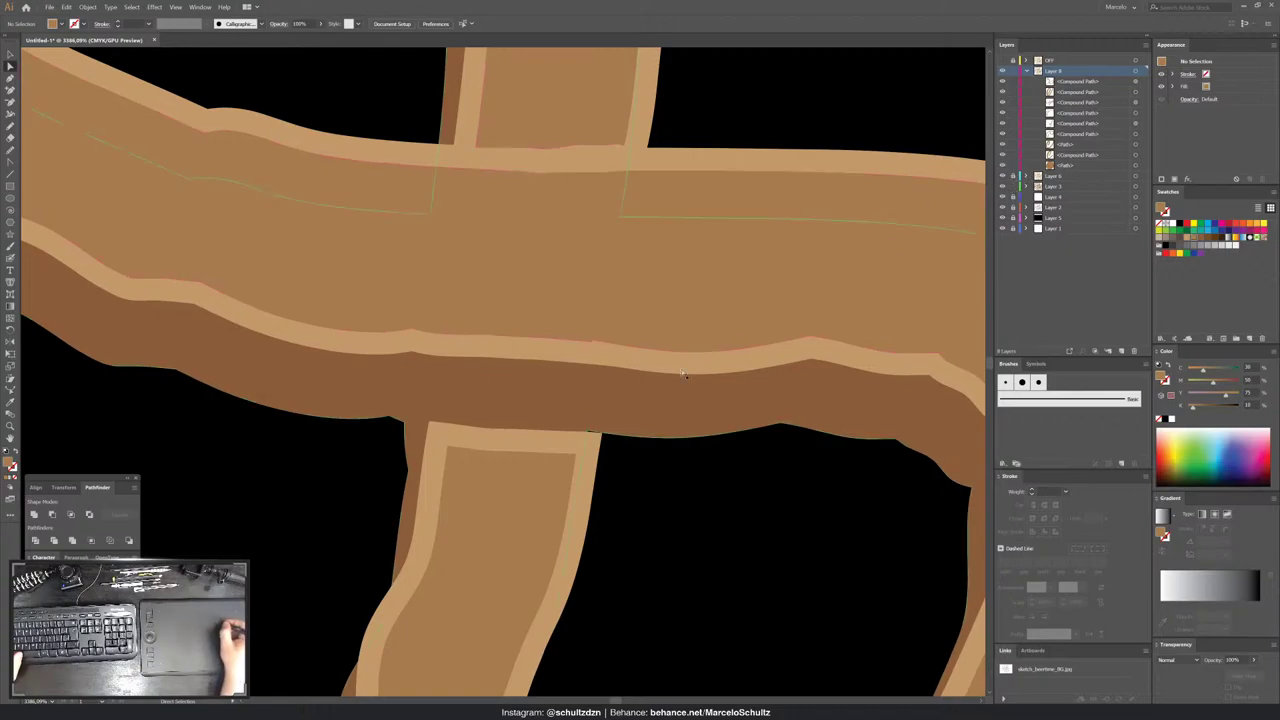
{"action": "left_click", "coordinate": [590, 432]}
{"action": "left_click", "coordinate": [590, 435]}
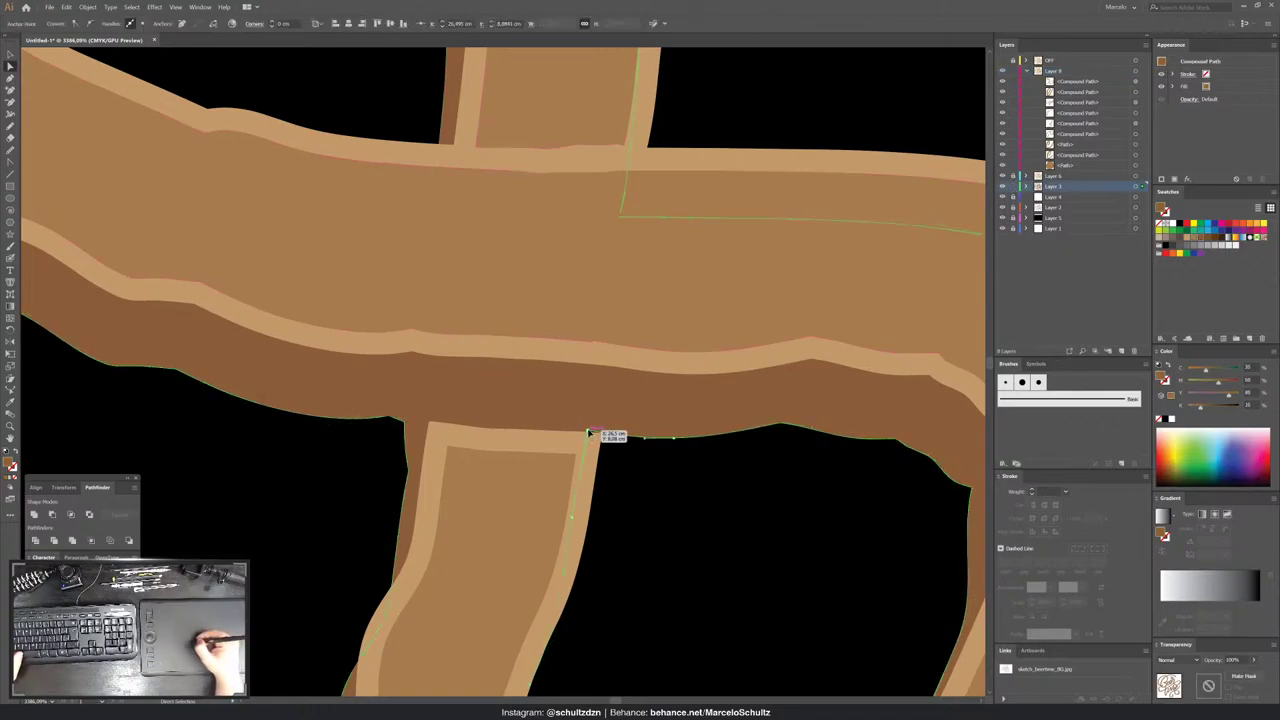
{"action": "left_click", "coordinate": [603, 437]}
{"action": "key", "text": "ctrl+shift+a"}
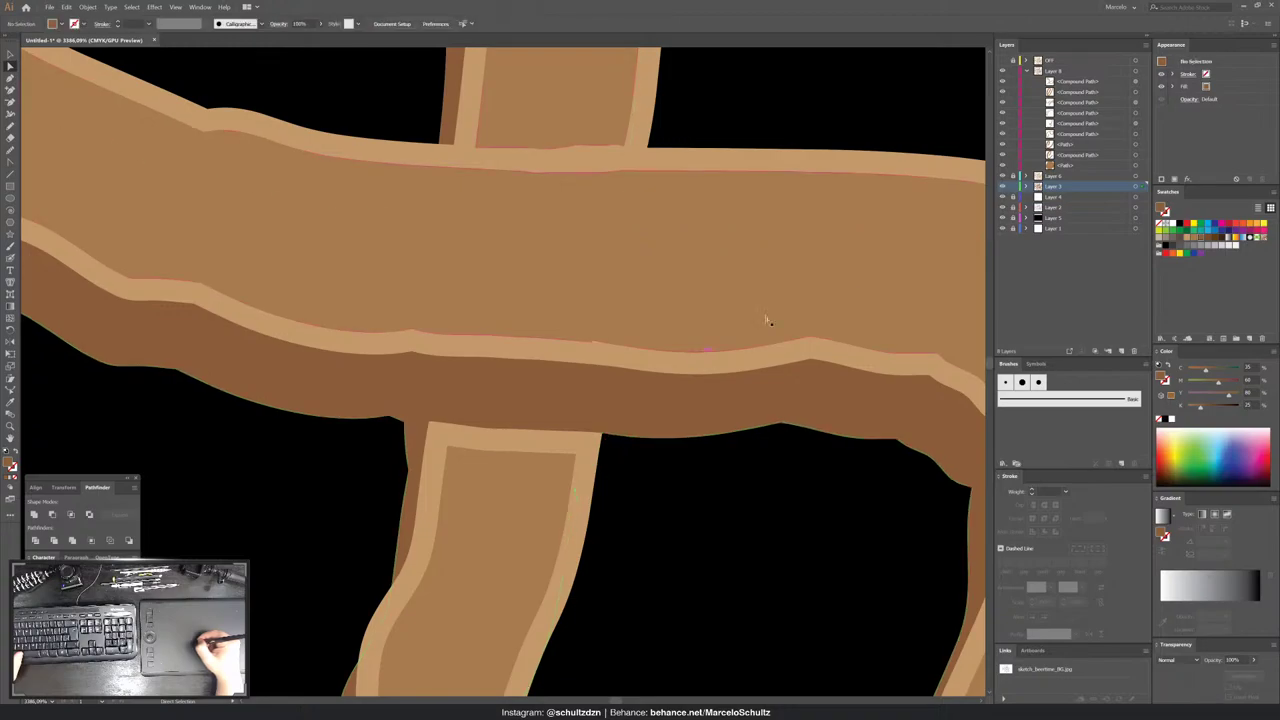
{"action": "key", "text": "v"}
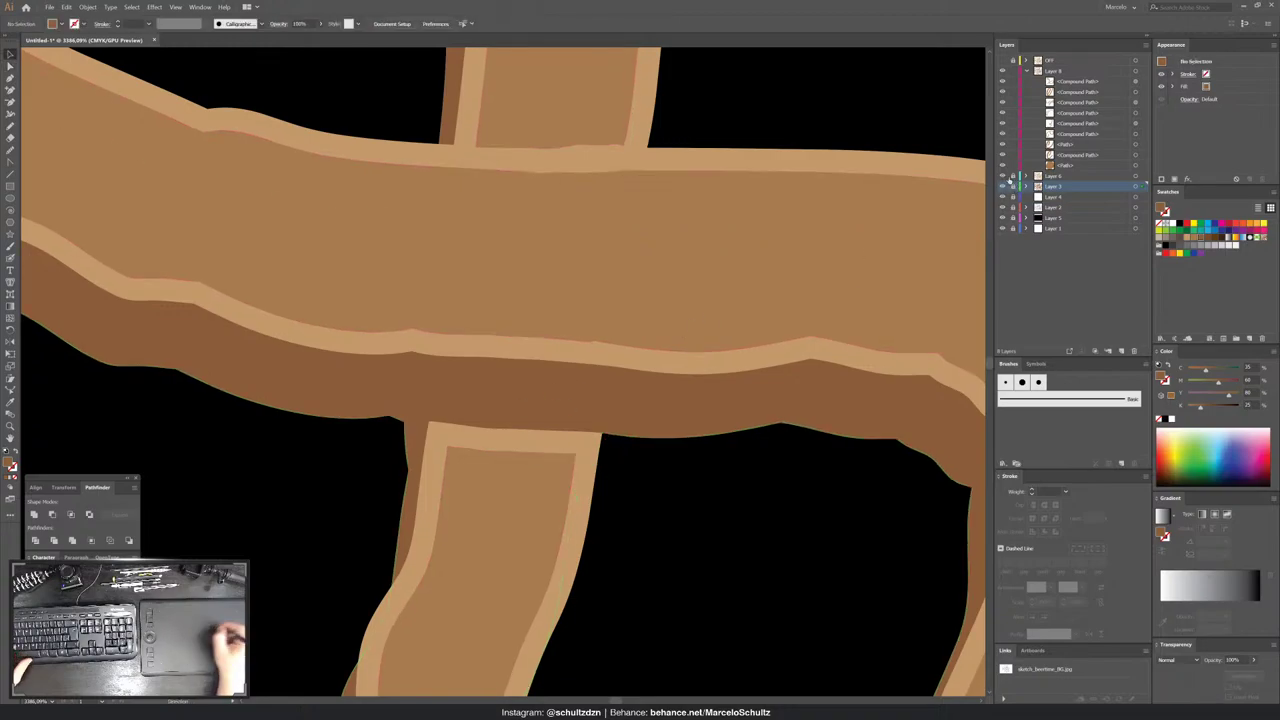
{"action": "left_click", "coordinate": [606, 357]}
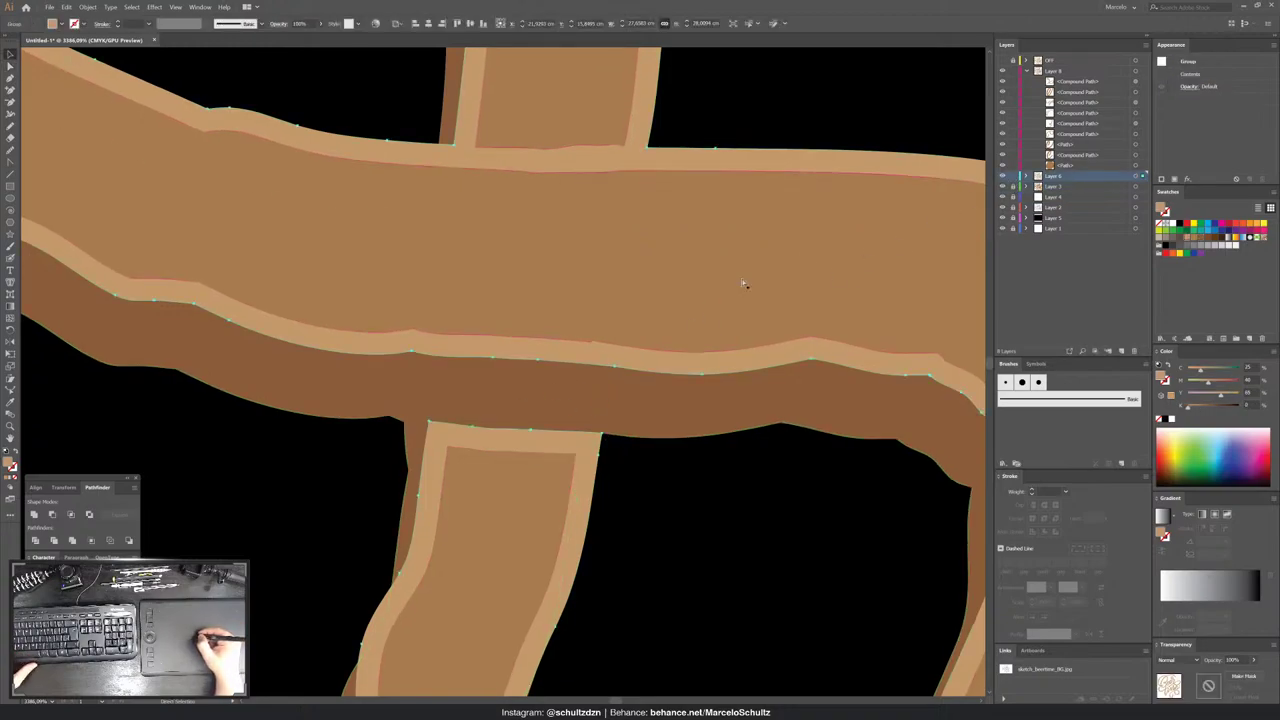
{"action": "left_click", "coordinate": [1136, 166]}
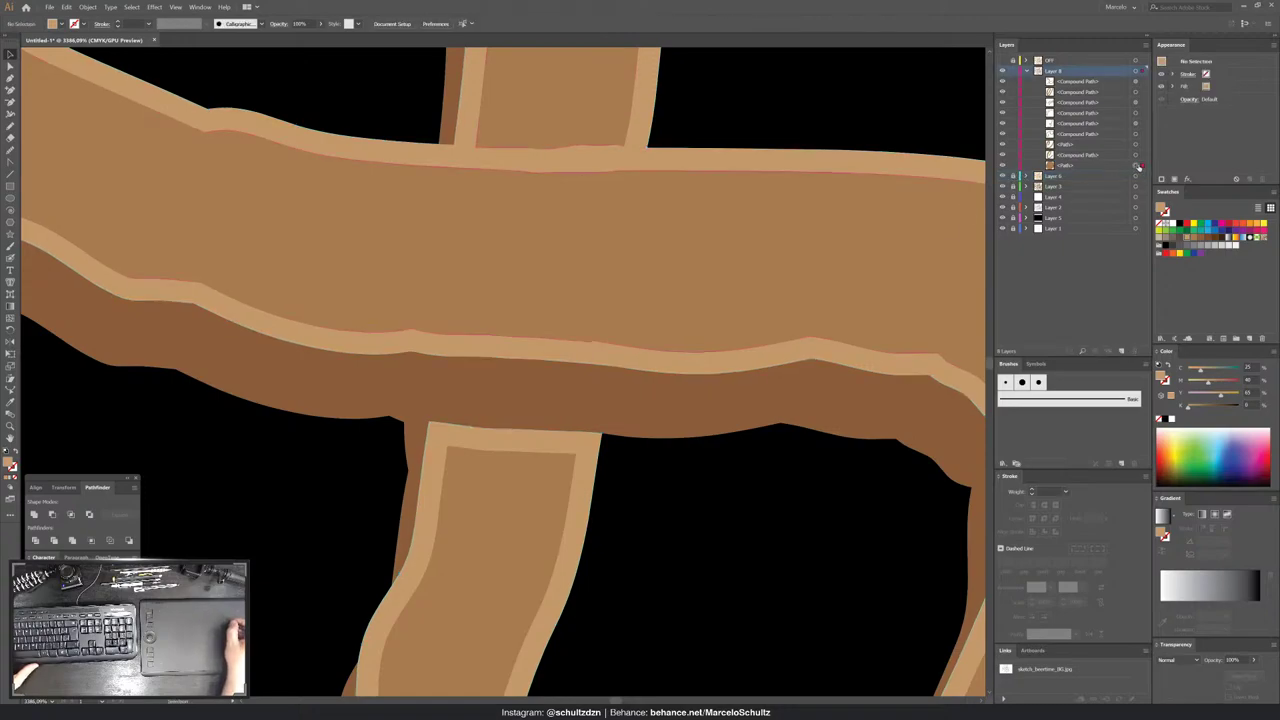
{"action": "left_click", "coordinate": [11, 403]}
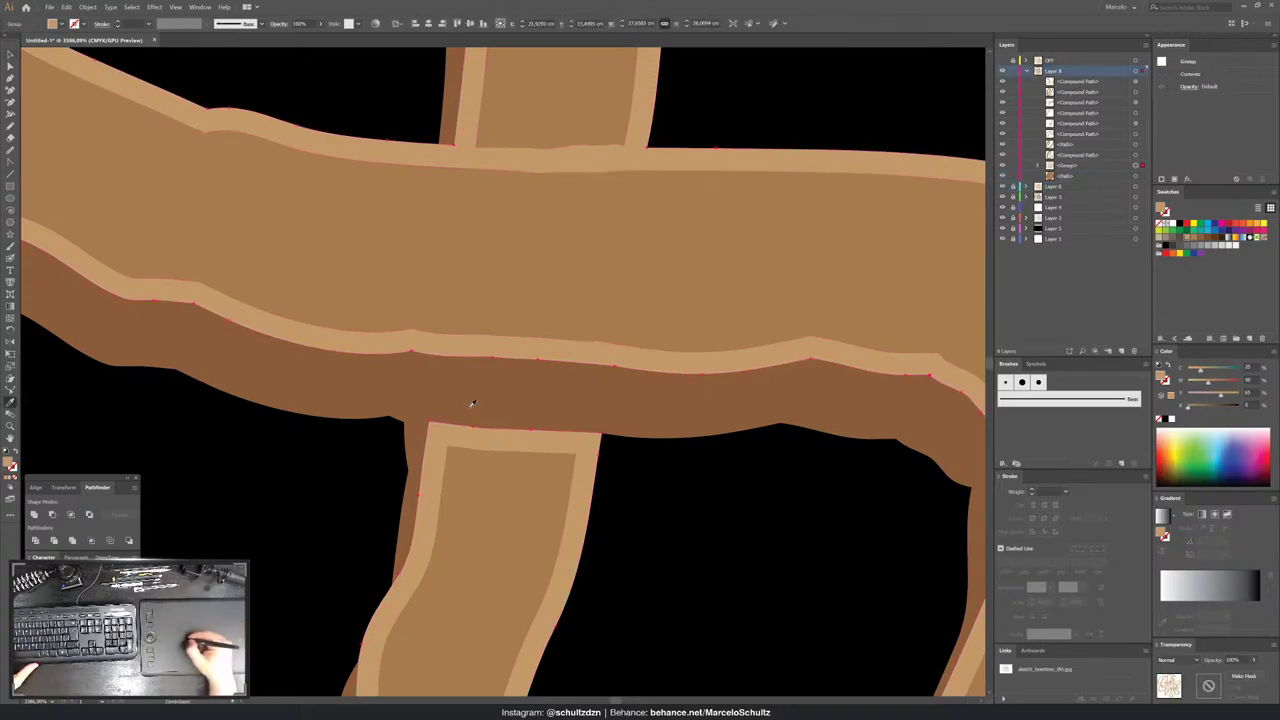
- Drag the vertical leg's top anchors up into the bar and Unite the leg with the bar
{"action": "key", "text": "a"}
{"action": "left_click", "coordinate": [451, 454]}
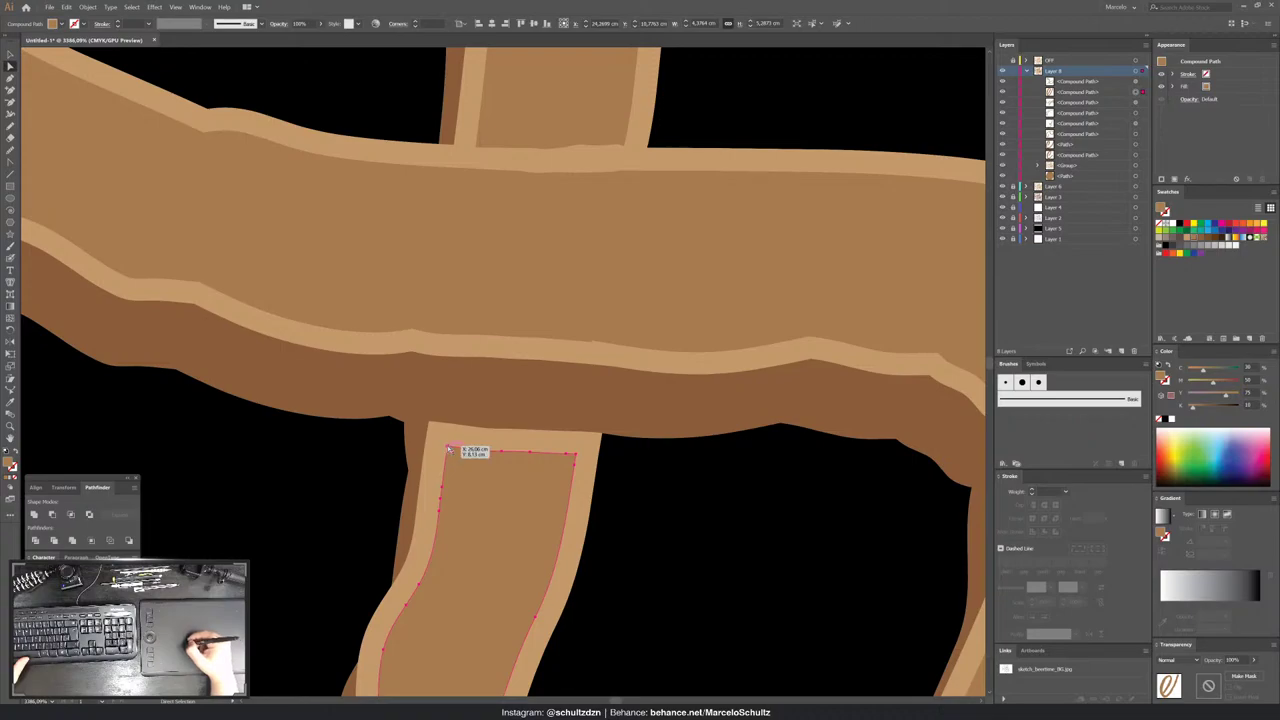
{"action": "left_click_drag", "start_coordinate": [449, 450], "coordinate": [452, 410]}
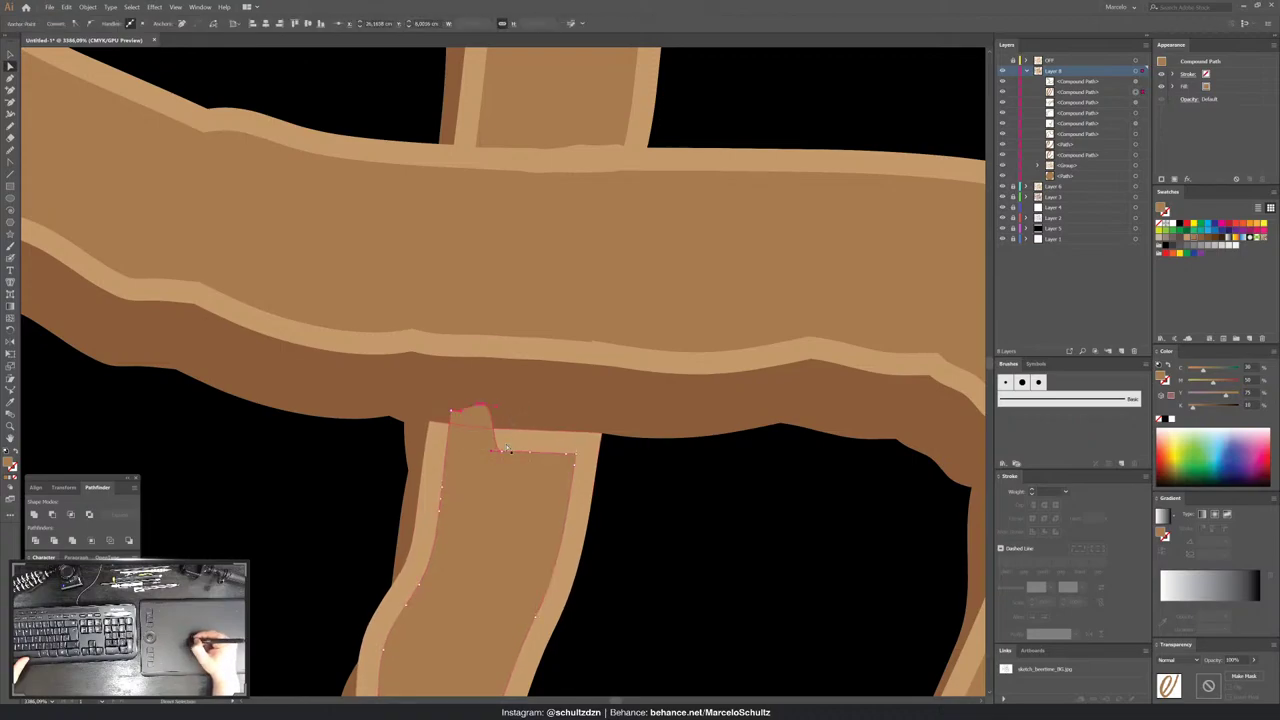
{"action": "mouse_move", "coordinate": [502, 454]}
{"action": "left_mouse_down"}
{"action": "mouse_move", "coordinate": [539, 451]}
{"action": "mouse_move", "coordinate": [538, 424]}
{"action": "mouse_move", "coordinate": [588, 421]}
{"action": "left_mouse_up"}
{"action": "key", "text": "v"}
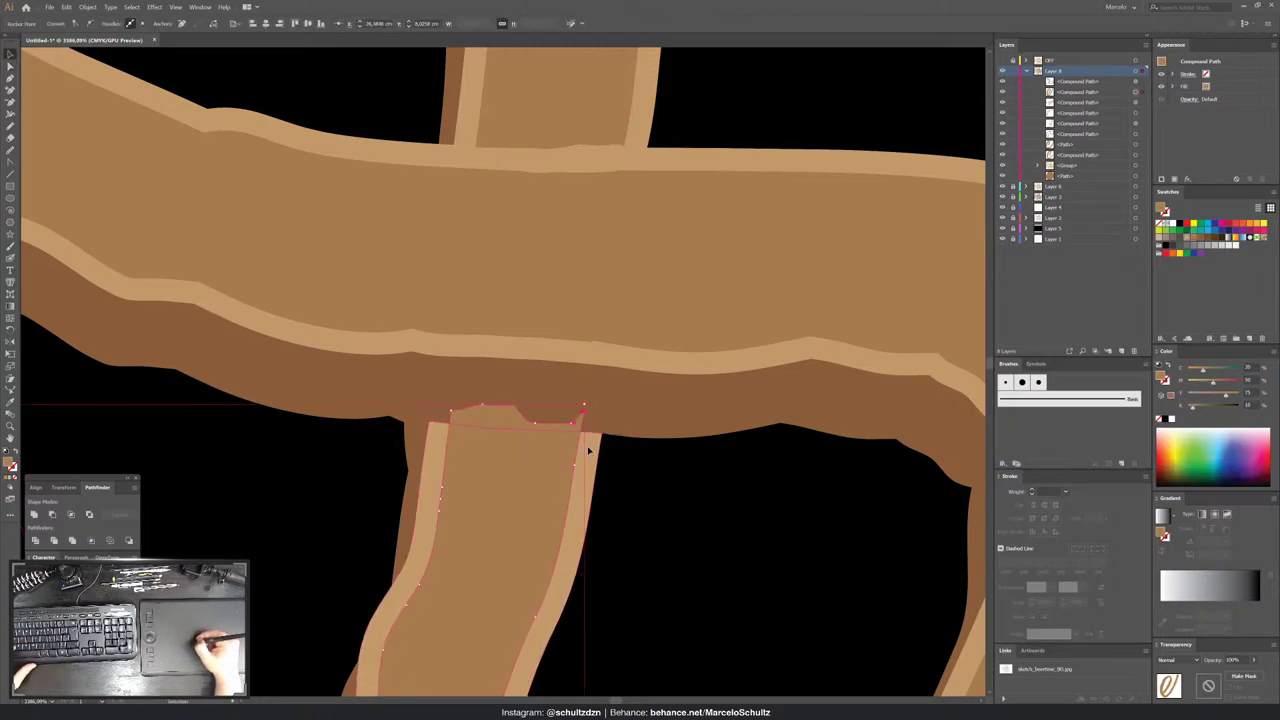
{"action": "left_click", "coordinate": [587, 453]}
{"action": "left_click", "coordinate": [33, 515]}
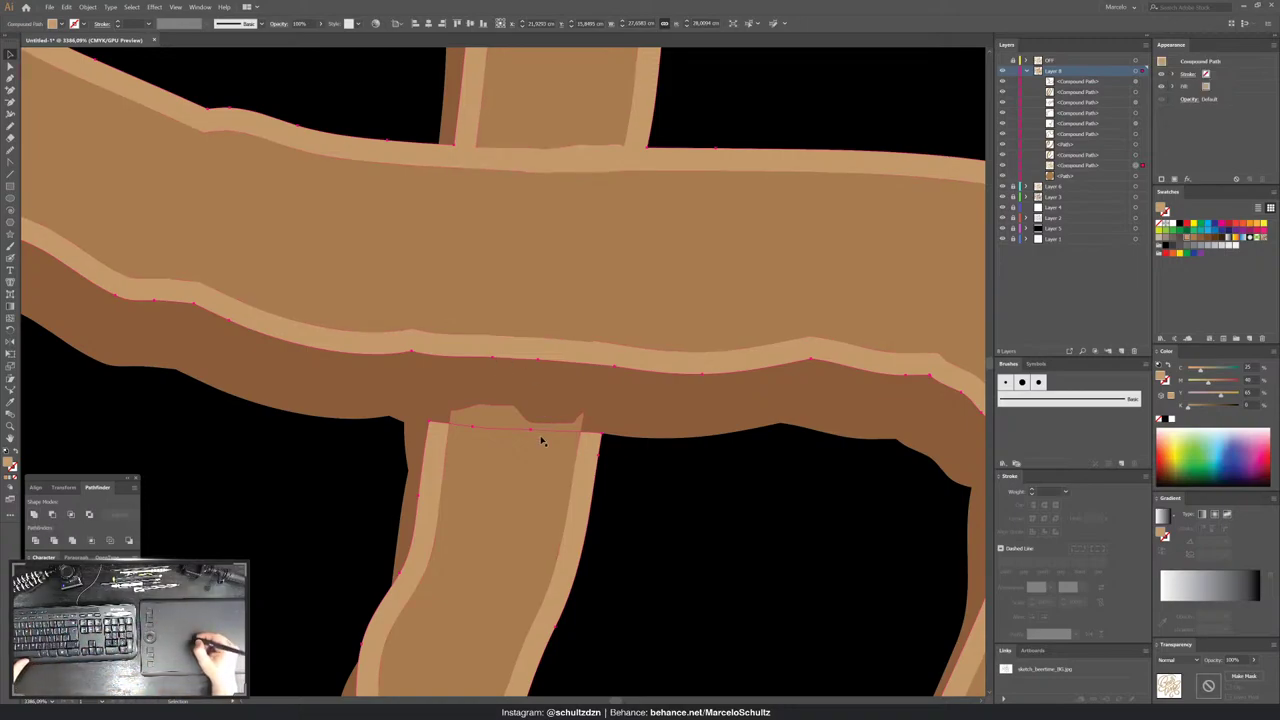
- Try the sampled mid-brown colour on the brown compound path, then undo it
{"action": "key", "text": "ctrl+shift+a"}
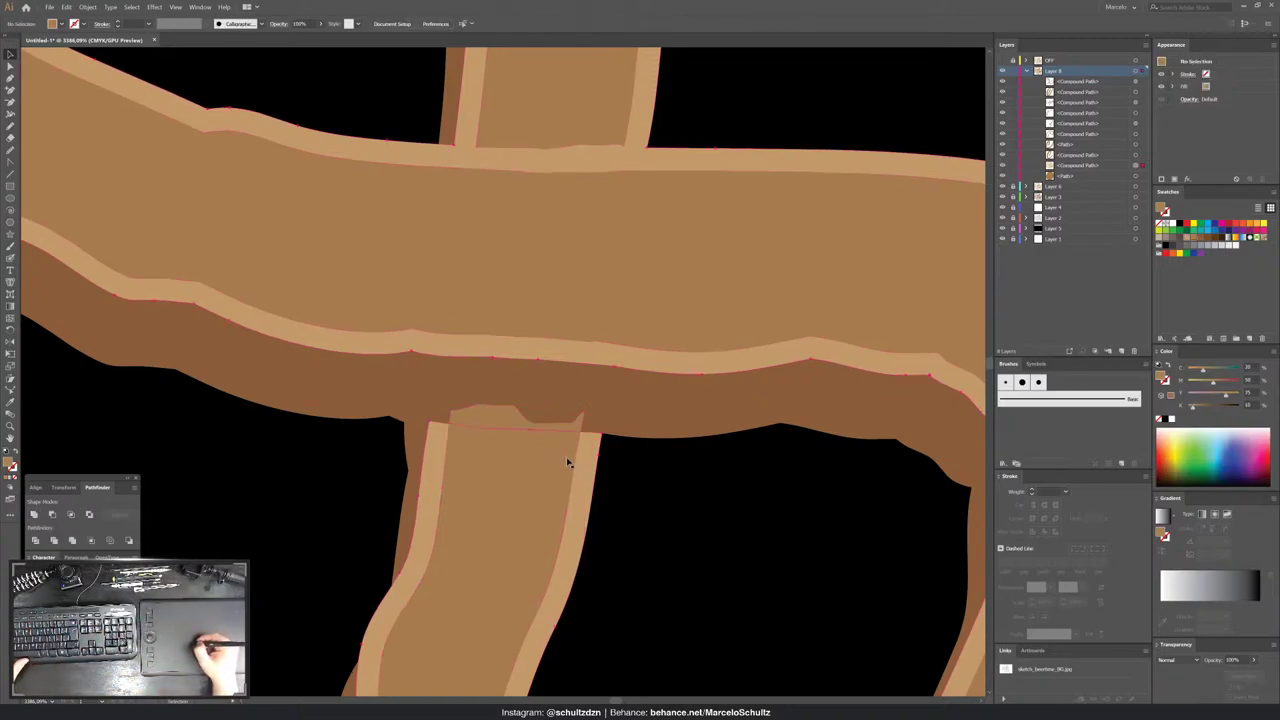
{"action": "left_click", "coordinate": [567, 462]}
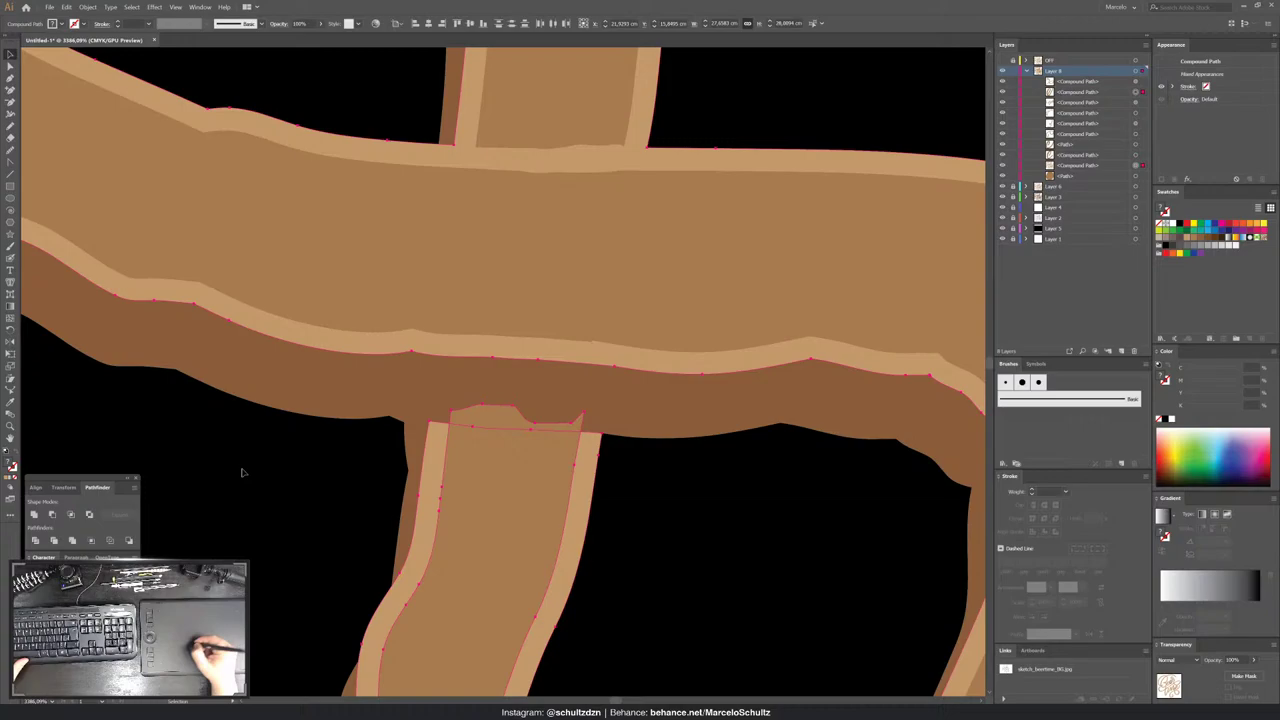
{"action": "left_click", "coordinate": [509, 491]}
{"action": "key", "text": "ctrl+z"}
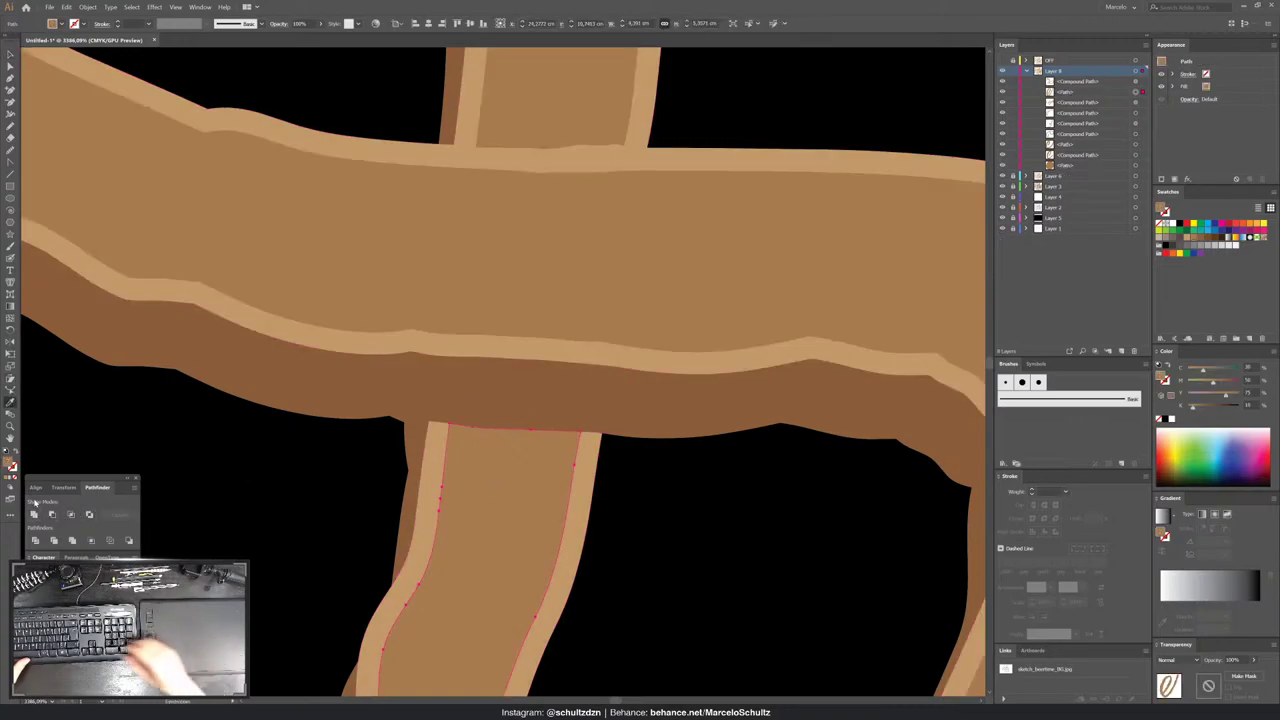
{"action": "key", "text": "ctrl+shift+a"}
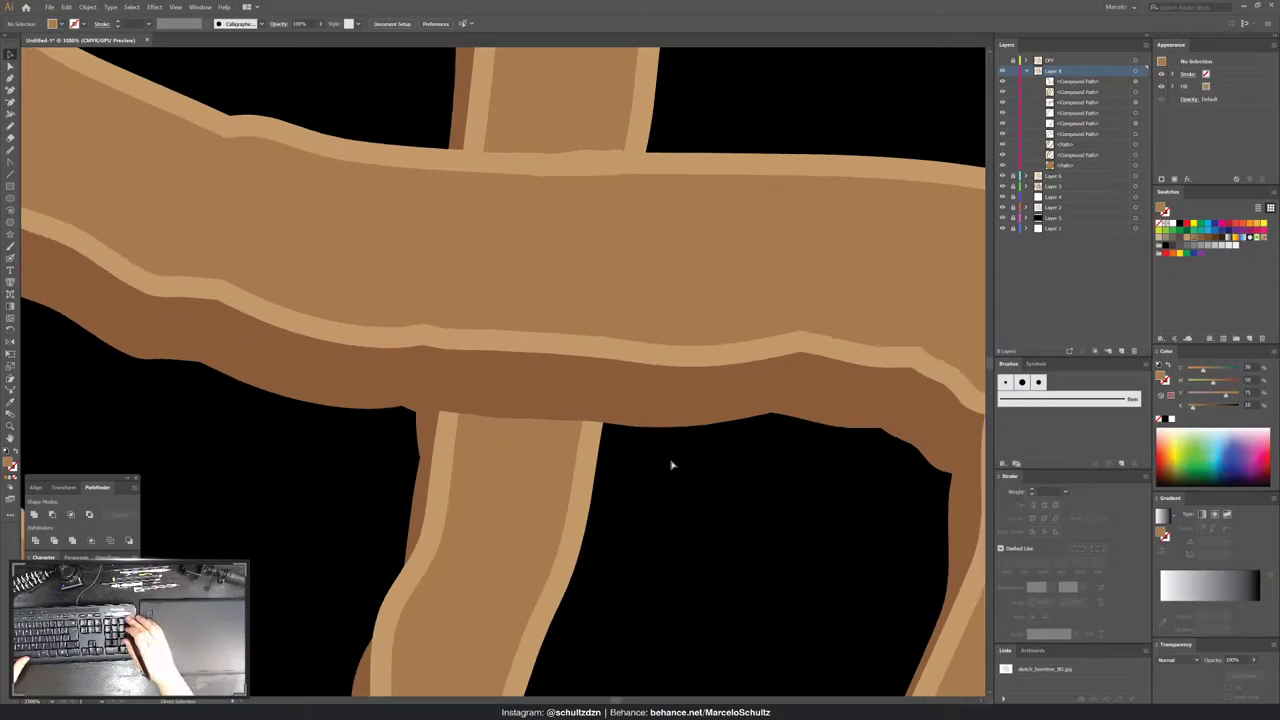
- Zoom out to the whole lettering and bring up the Save dialog for Untitled-1.ai
{"action": "key", "text": "ctrl+minus"}
{"action": "key", "text": "ctrl+minus"}
{"action": "key", "text": "ctrl+minus"}
{"action": "key", "text": "ctrl+minus"}
{"action": "key", "text": "ctrl+minus"}
{"action": "key", "text": "ctrl+minus"}
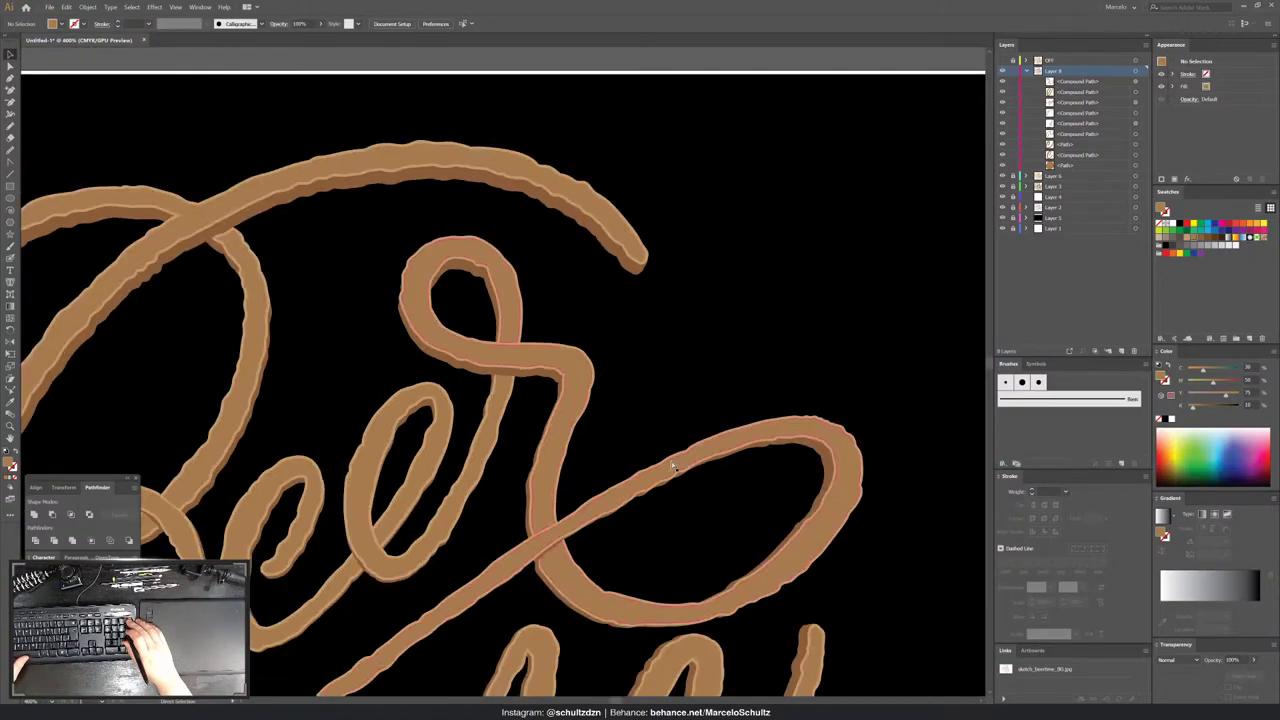
{"action": "scroll", "coordinate": [153, 268], "scroll_direction": "up", "scroll_amount": 5}
{"action": "scroll", "coordinate": [711, 329], "scroll_direction": "up", "scroll_amount": 1}
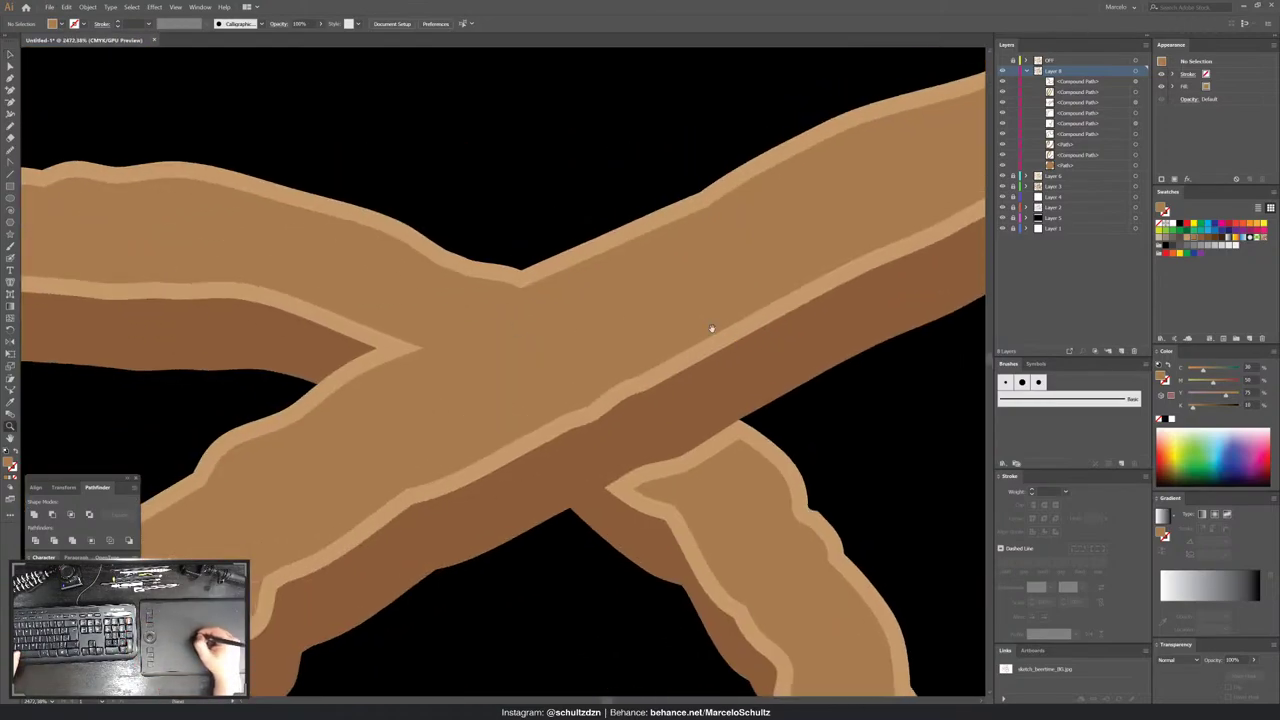
{"action": "key", "text": "ctrl+s"}
{"action": "key", "text": "Escape"}
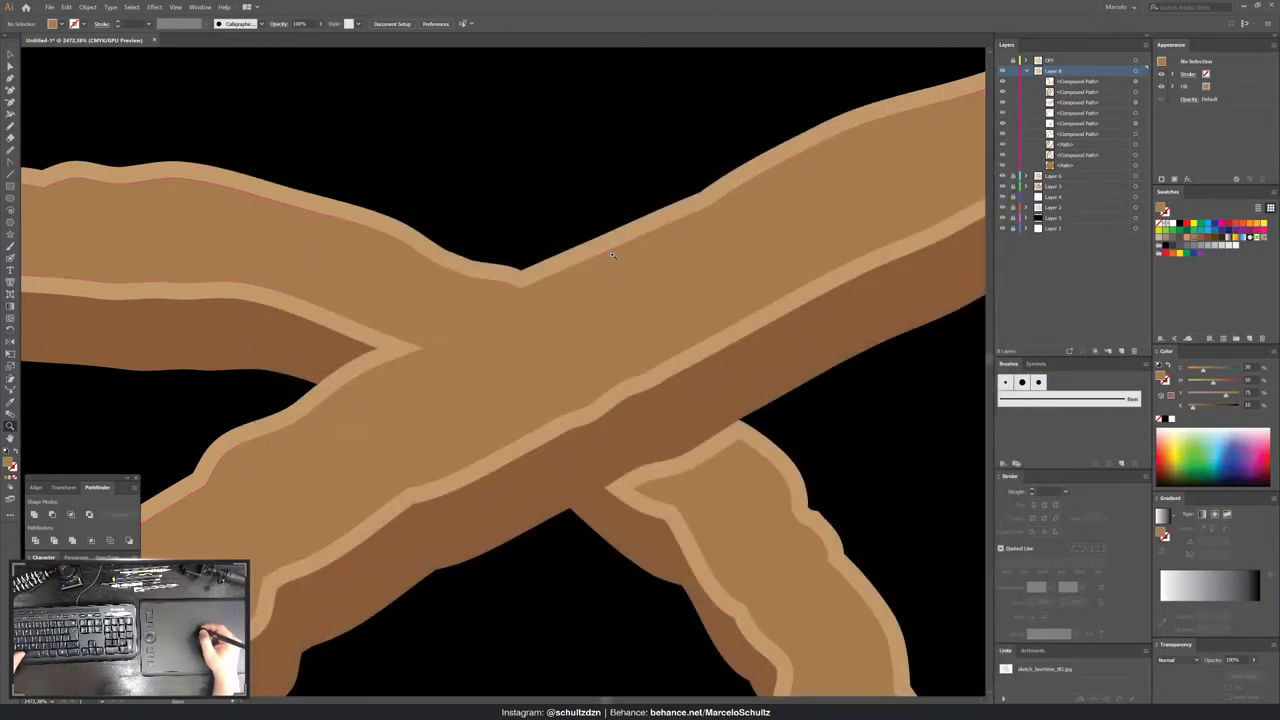
{"action": "key", "text": "ctrl+s"}
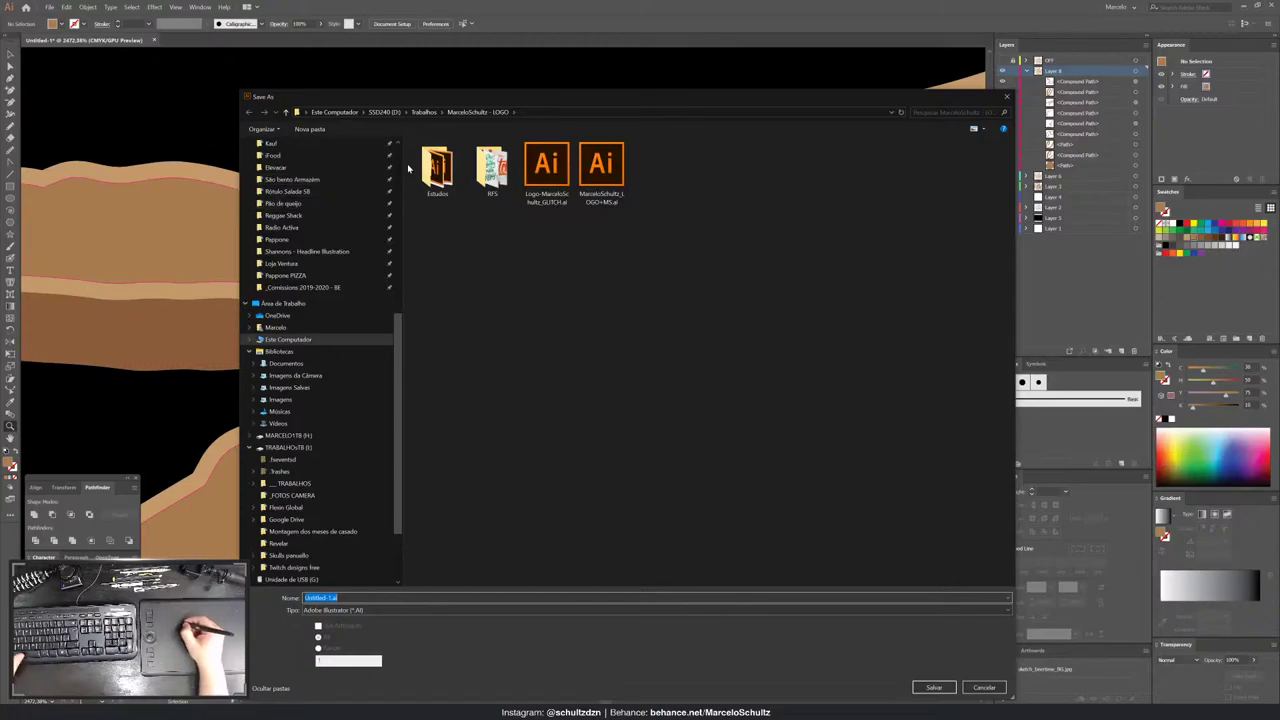
- Choose the Beer Time project folder and save the file as beer-time-v1
{"action": "scroll", "coordinate": [300, 250], "scroll_direction": "up", "scroll_amount": 10}
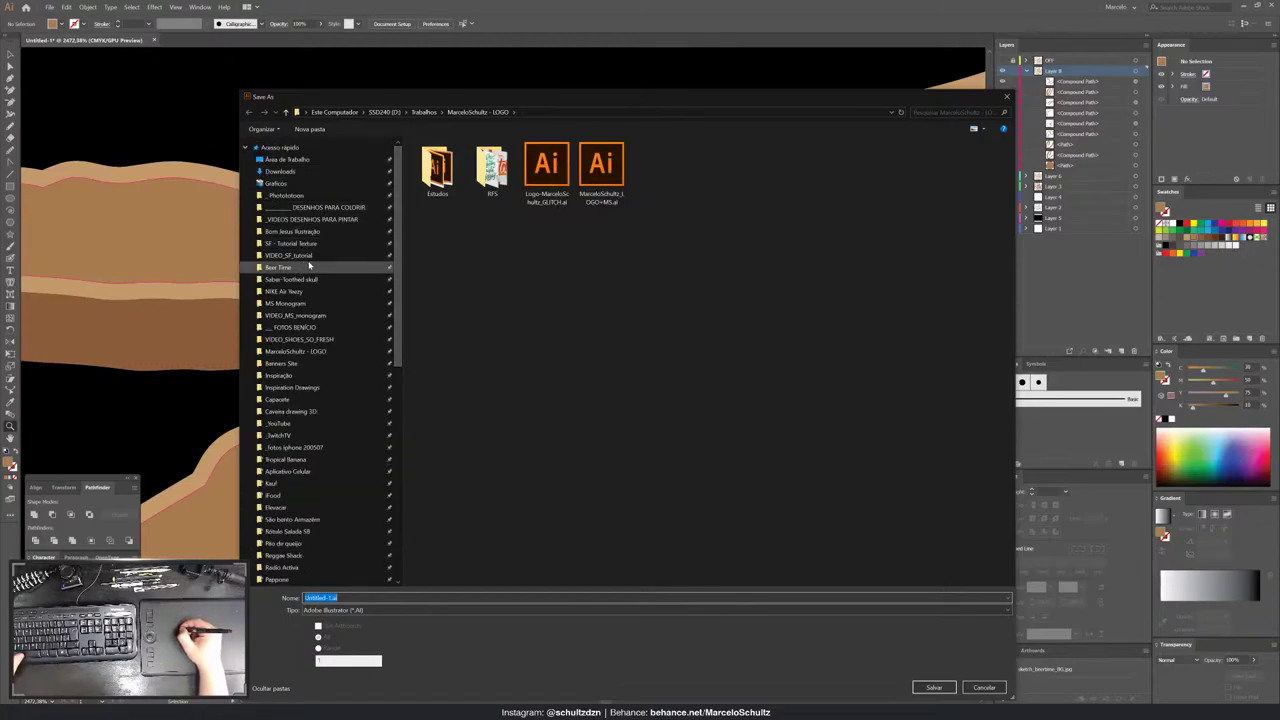
{"action": "left_click", "coordinate": [309, 267]}
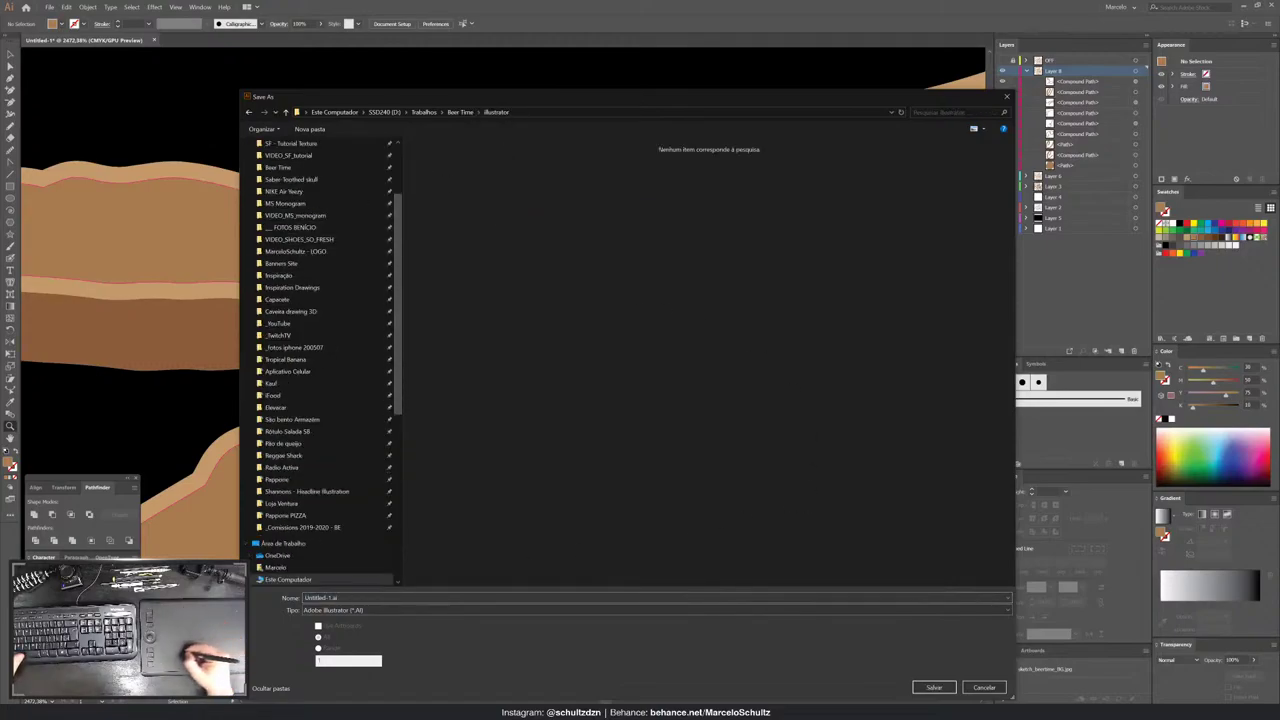
{"action": "type", "text": "be"}
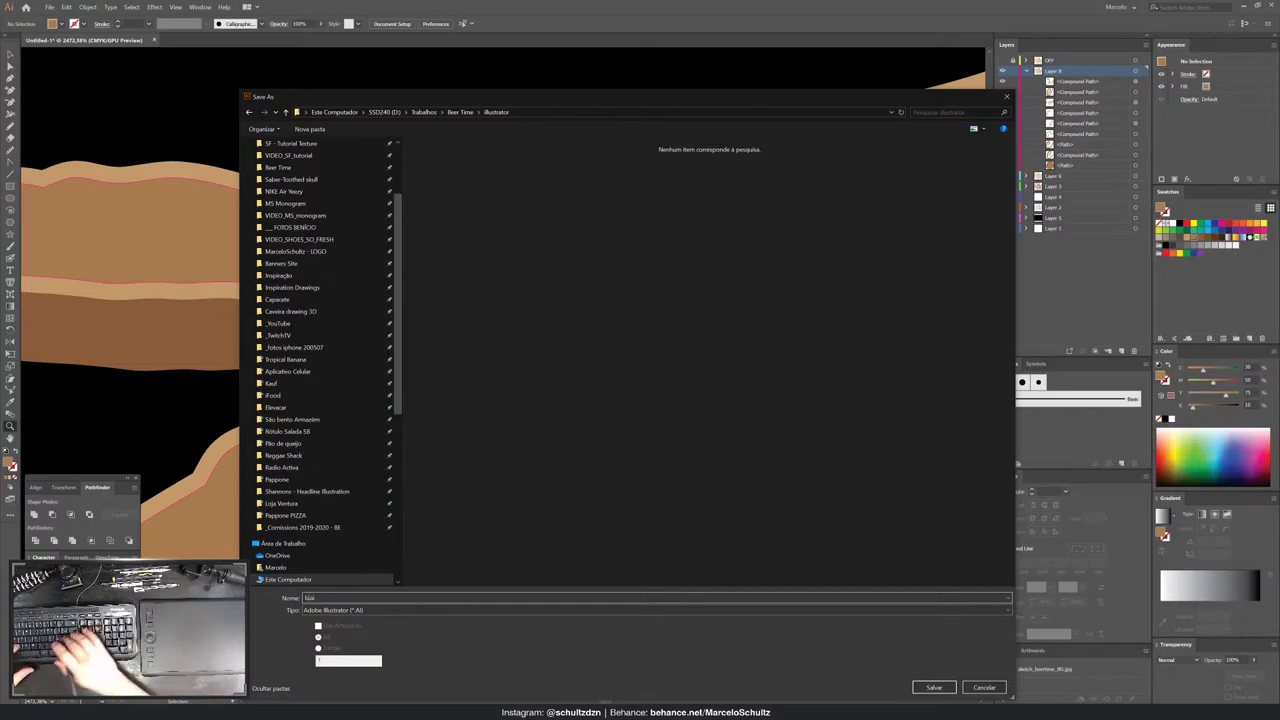
{"action": "type", "text": "er-time-va"}
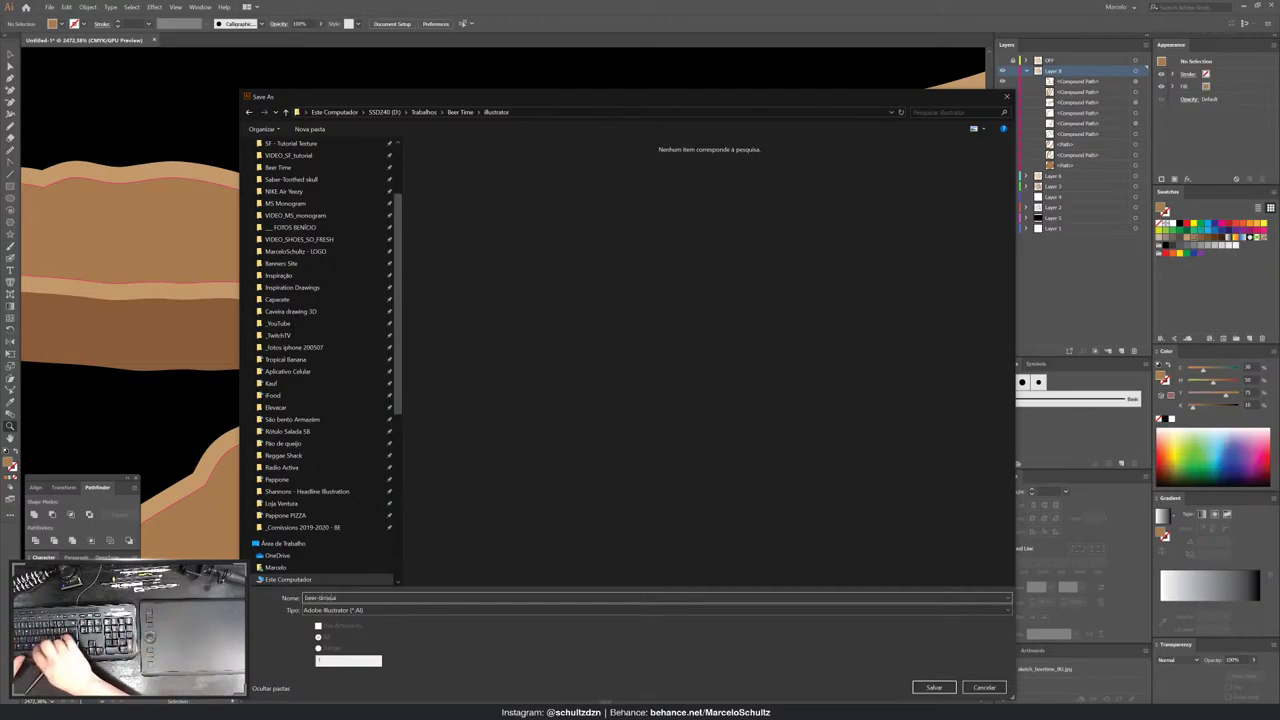
{"action": "type", "text": "1"}
{"action": "key", "text": "Return"}
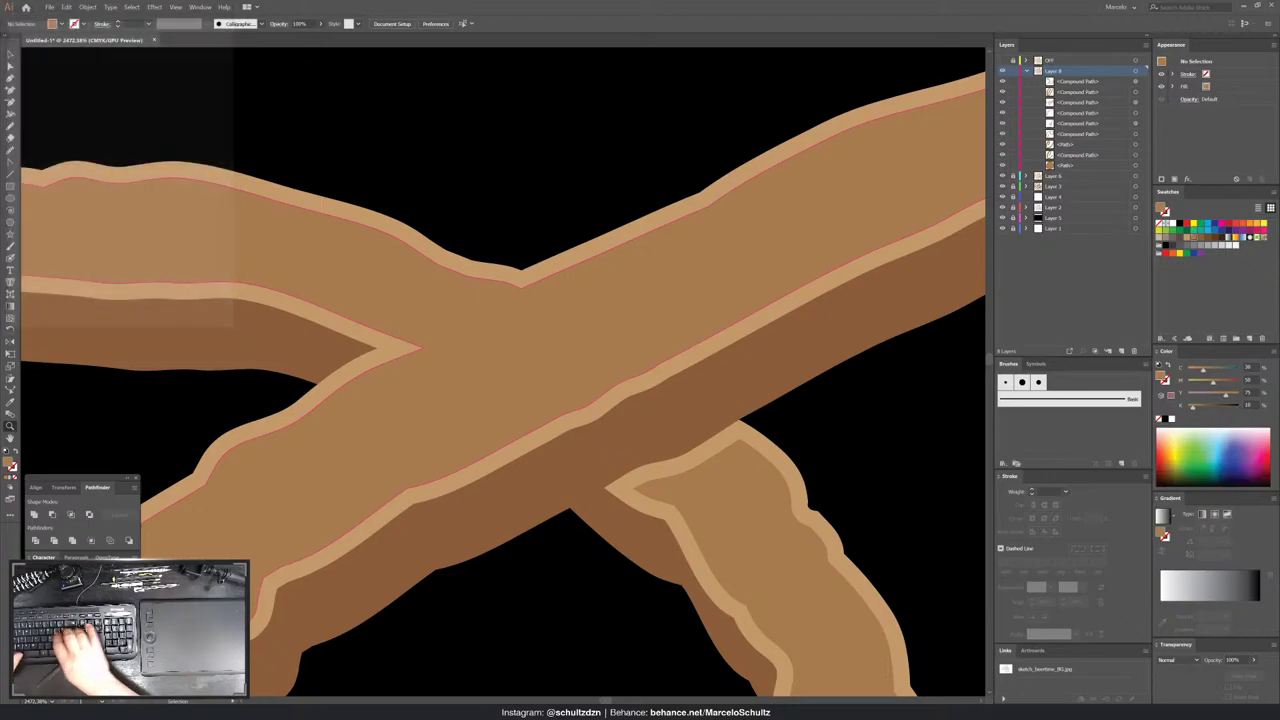
- Draw a small filler path at the strokes' crossing and merge it into the beam shapes
{"action": "key", "text": "a"}
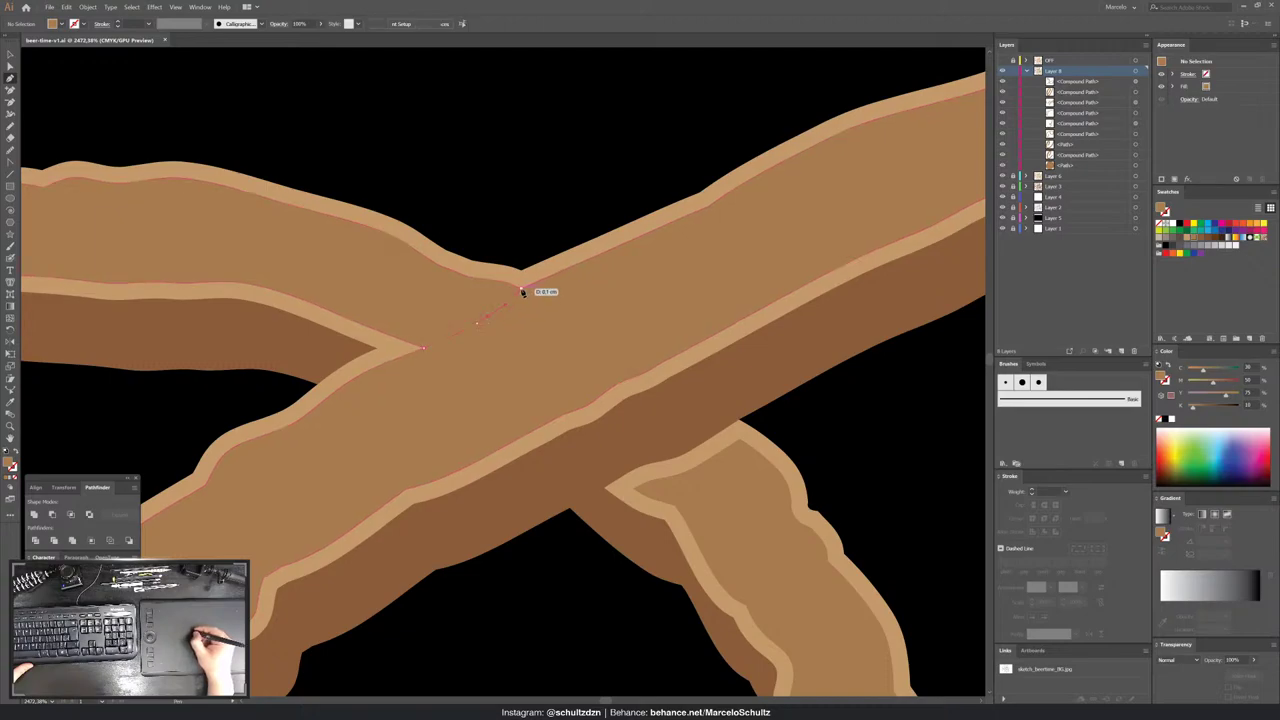
{"action": "mouse_move", "coordinate": [521, 292]}
{"action": "left_mouse_down"}
{"action": "mouse_move", "coordinate": [521, 279]}
{"action": "mouse_move", "coordinate": [414, 340]}
{"action": "mouse_move", "coordinate": [428, 349]}
{"action": "left_mouse_up"}
{"action": "key", "text": "v"}
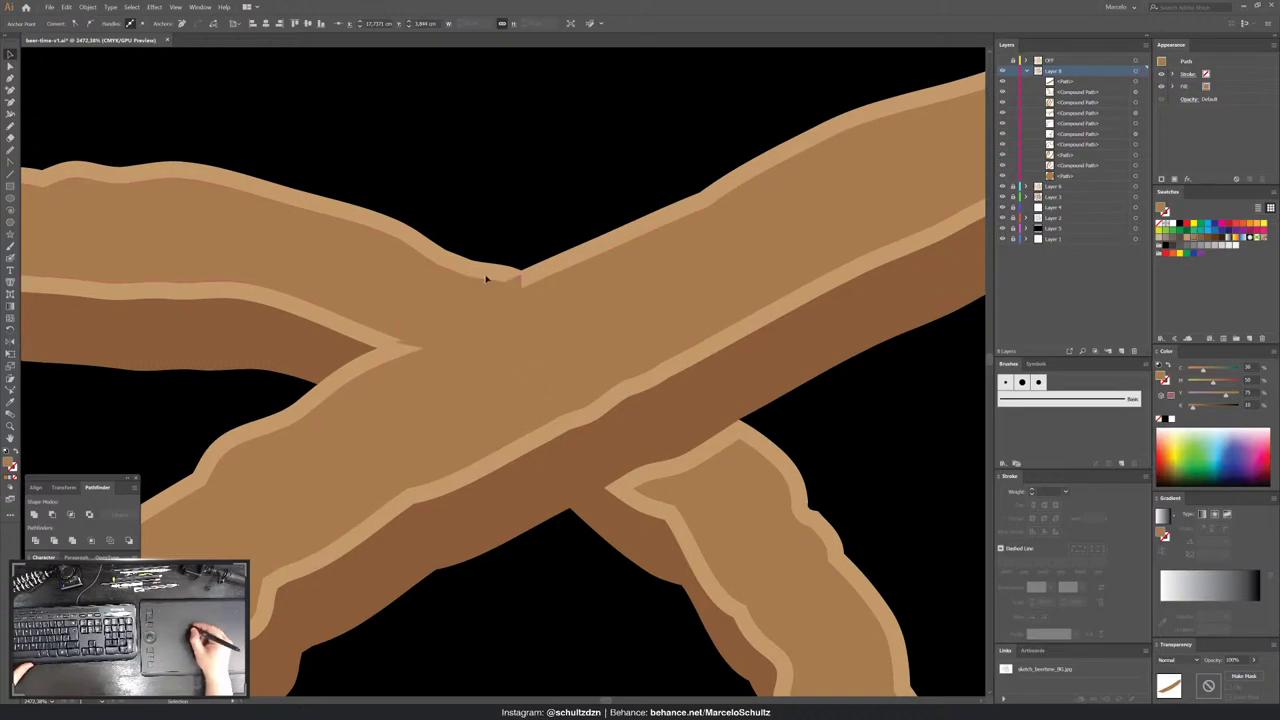
{"action": "left_click", "coordinate": [460, 289], "text": "shift"}
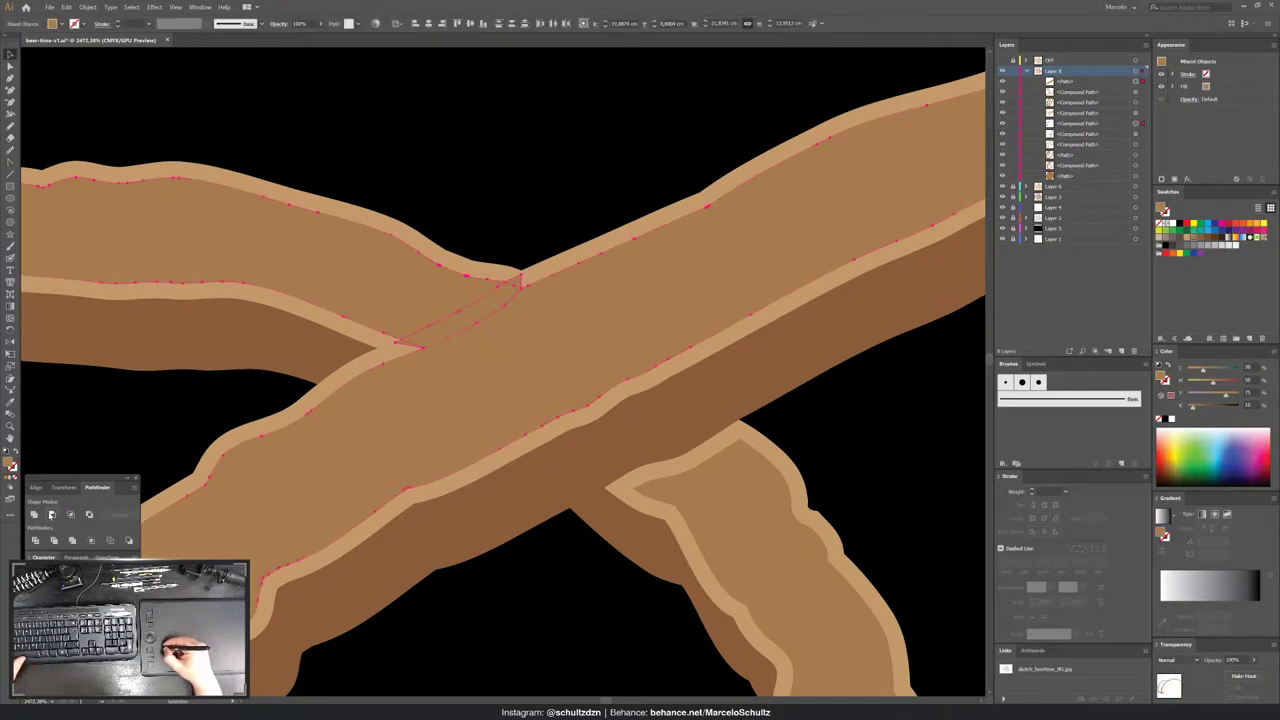
{"action": "left_click", "coordinate": [52, 514]}
{"action": "key", "text": "ctrl+shift+a"}
{"action": "key", "text": "p"}
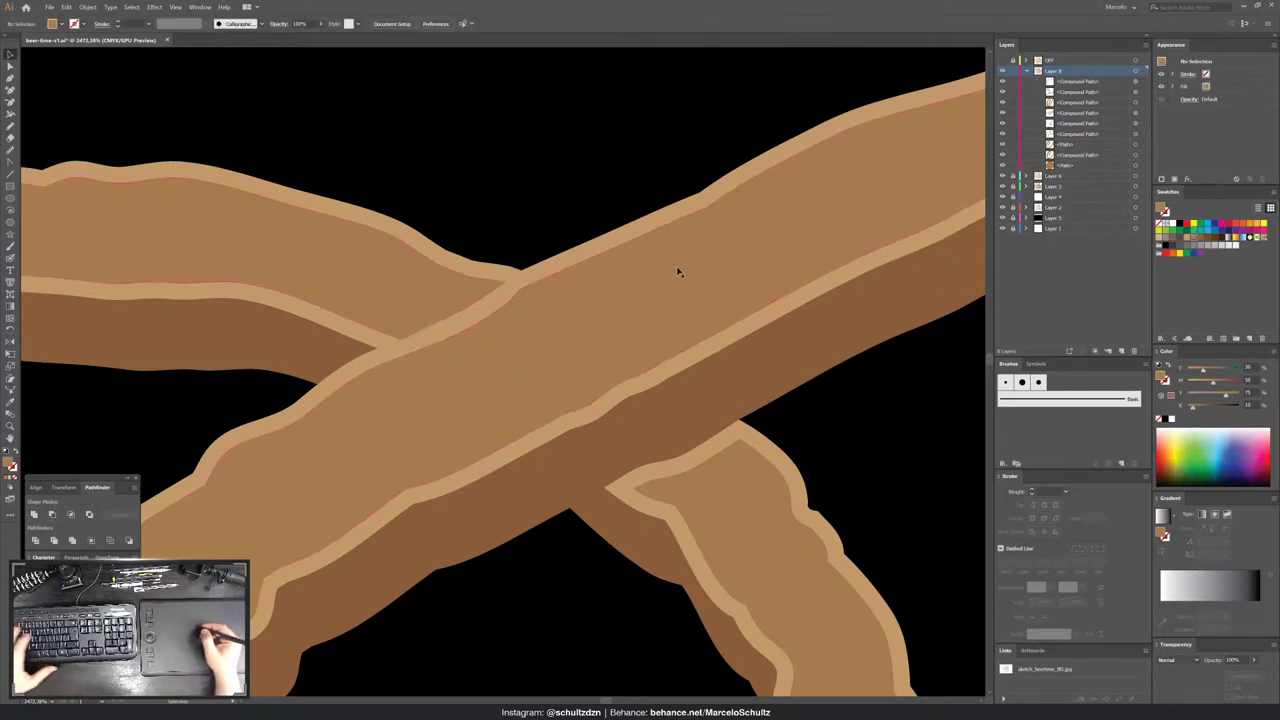
{"action": "key", "text": "v"}
{"action": "left_click", "coordinate": [677, 486]}
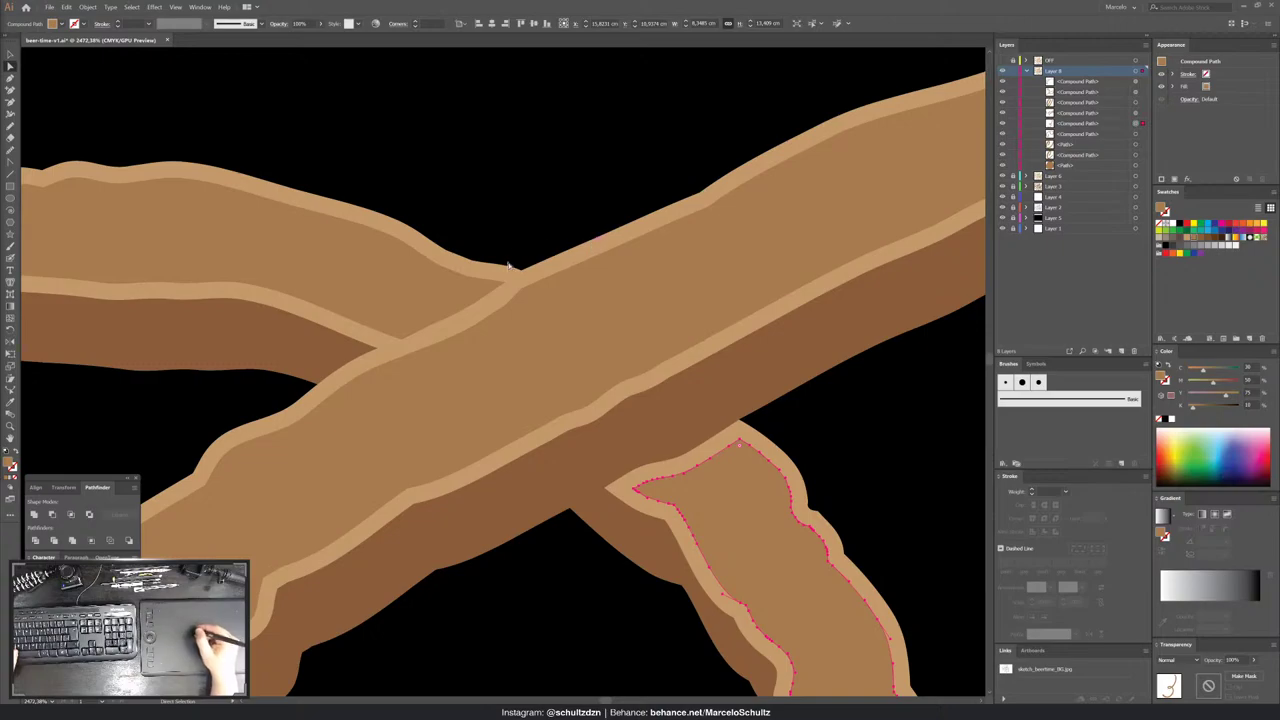
- Drag the lower branch's tip anchor up under the main diagonal stroke and deselect
{"action": "left_click", "coordinate": [435, 328]}
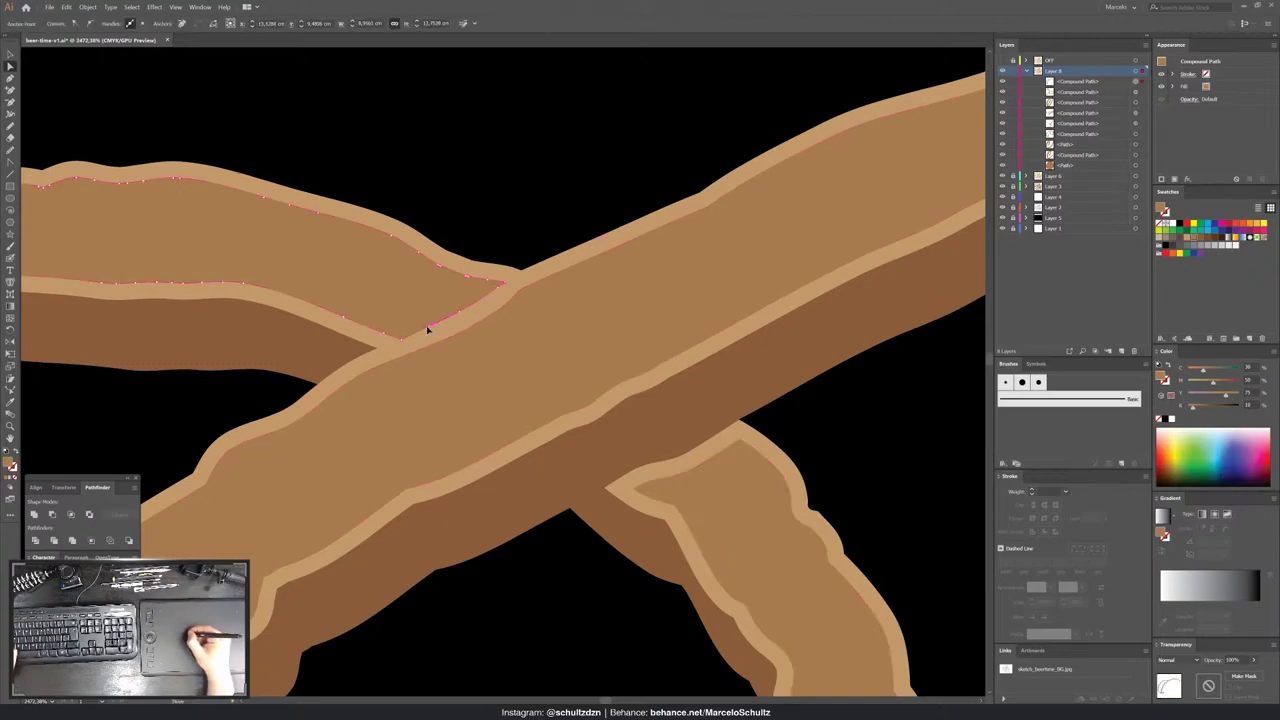
{"action": "left_click", "coordinate": [432, 328]}
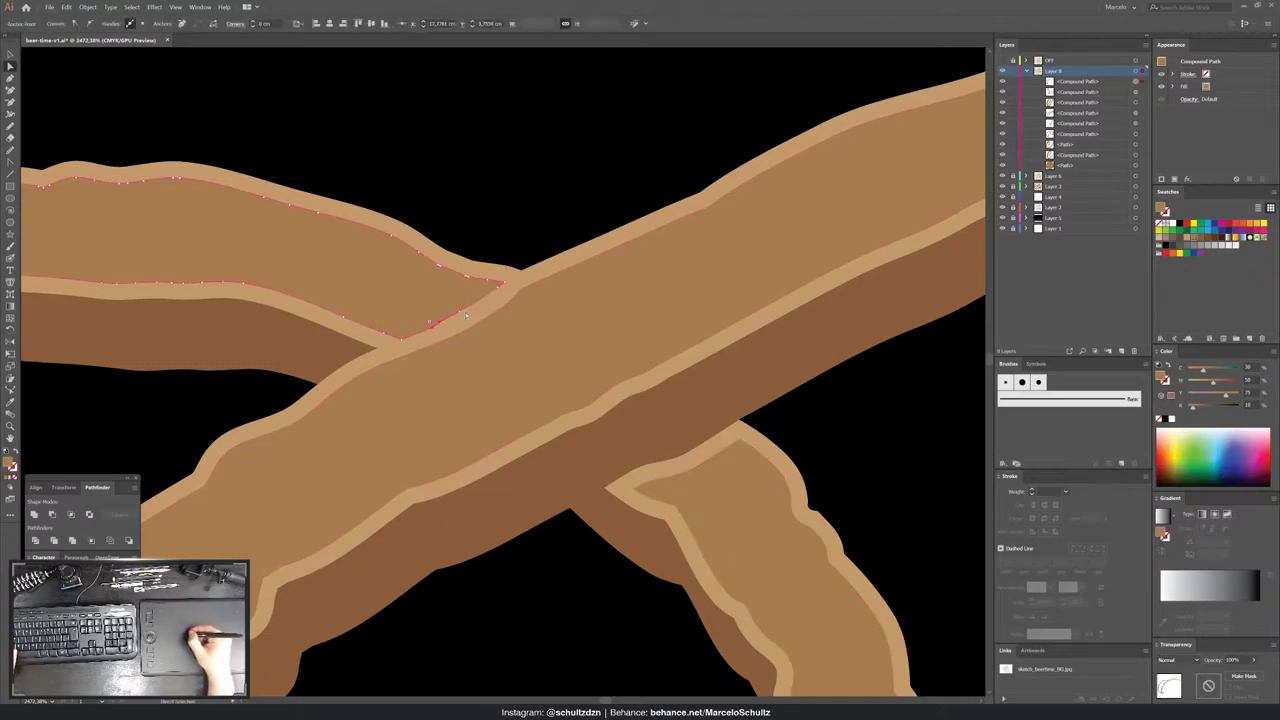
{"action": "scroll", "coordinate": [600, 330], "scroll_direction": "down", "scroll_amount": 2}
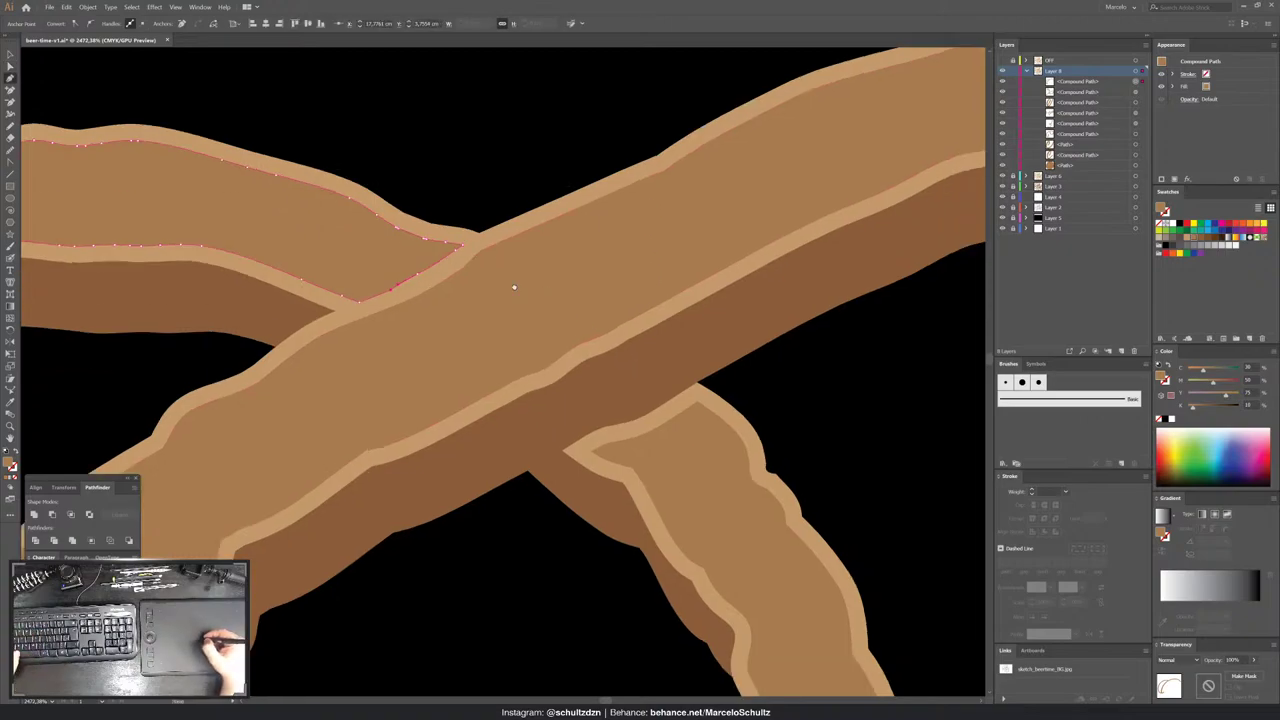
{"action": "scroll", "coordinate": [500, 330], "scroll_direction": "right", "scroll_amount": 3}
{"action": "left_click", "coordinate": [488, 370]}
{"action": "mouse_move", "coordinate": [486, 366]}
{"action": "left_mouse_down"}
{"action": "mouse_move", "coordinate": [466, 356]}
{"action": "mouse_move", "coordinate": [535, 345]}
{"action": "mouse_move", "coordinate": [552, 296]}
{"action": "left_mouse_up"}
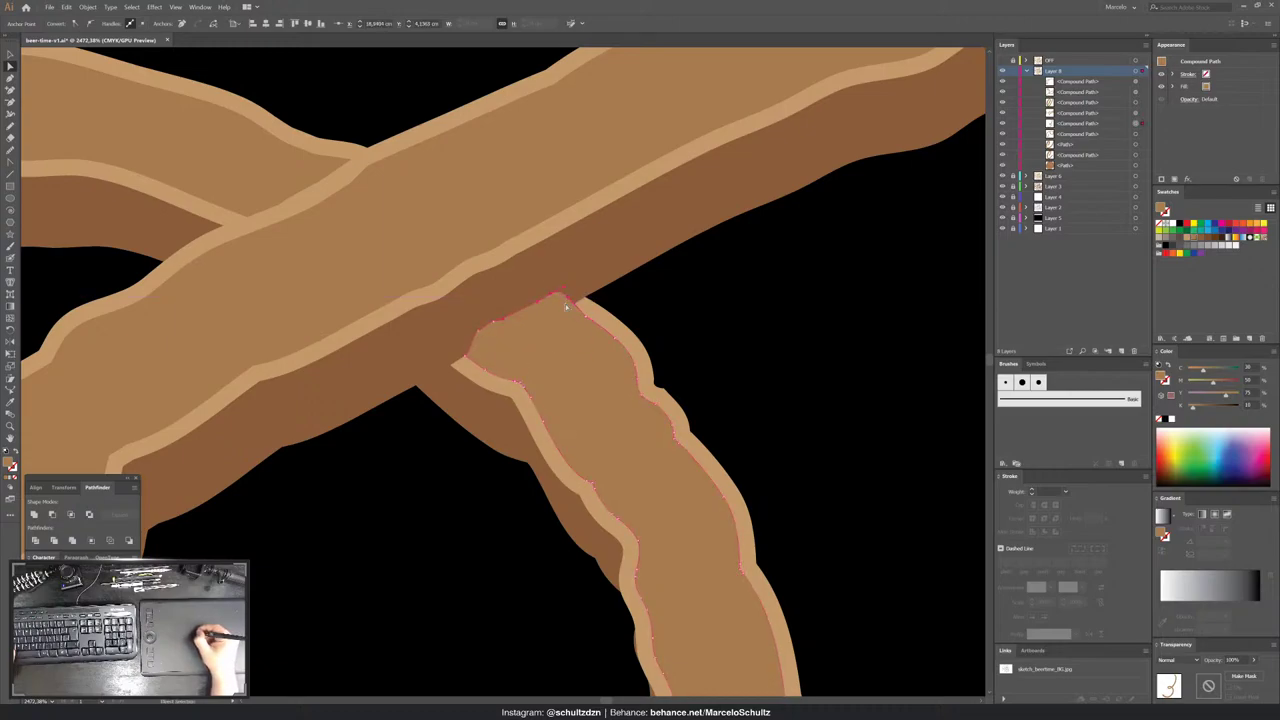
{"action": "key", "text": "ctrl+shift+a"}
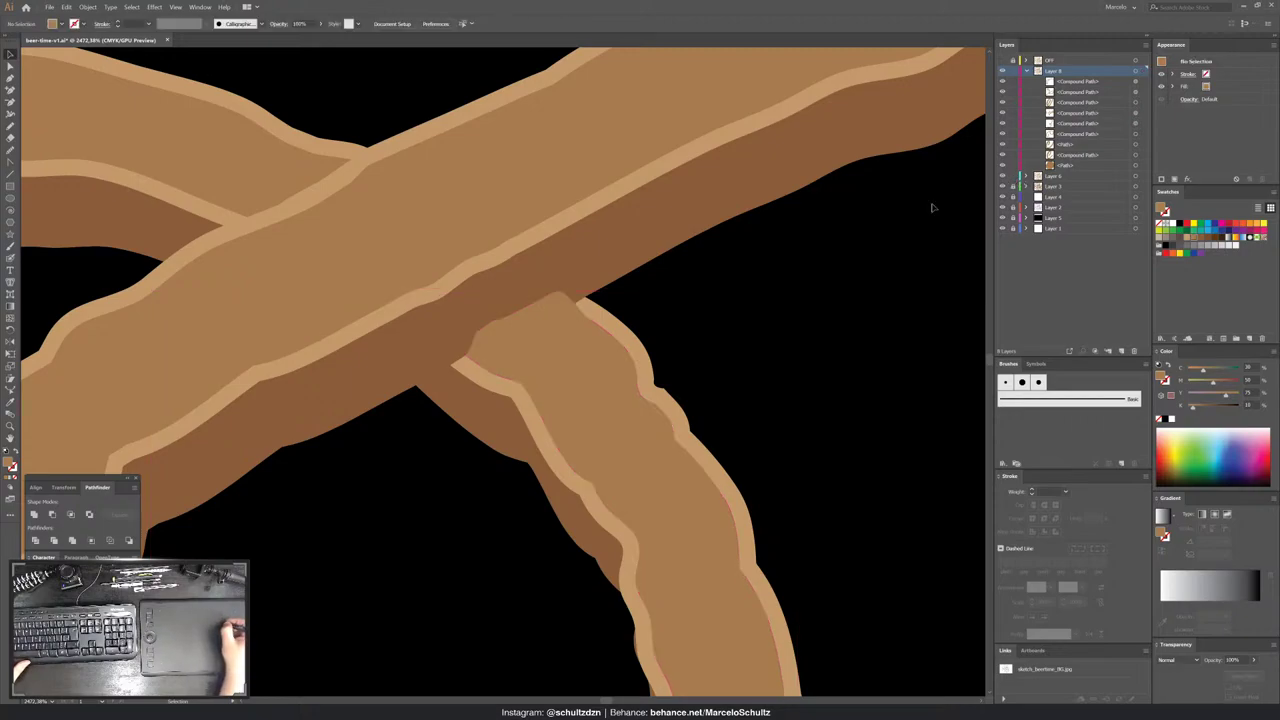
- Paste the copied outline in front on a lower layer and send it to the back
{"action": "left_click", "coordinate": [608, 309]}
{"action": "left_click", "coordinate": [953, 212]}
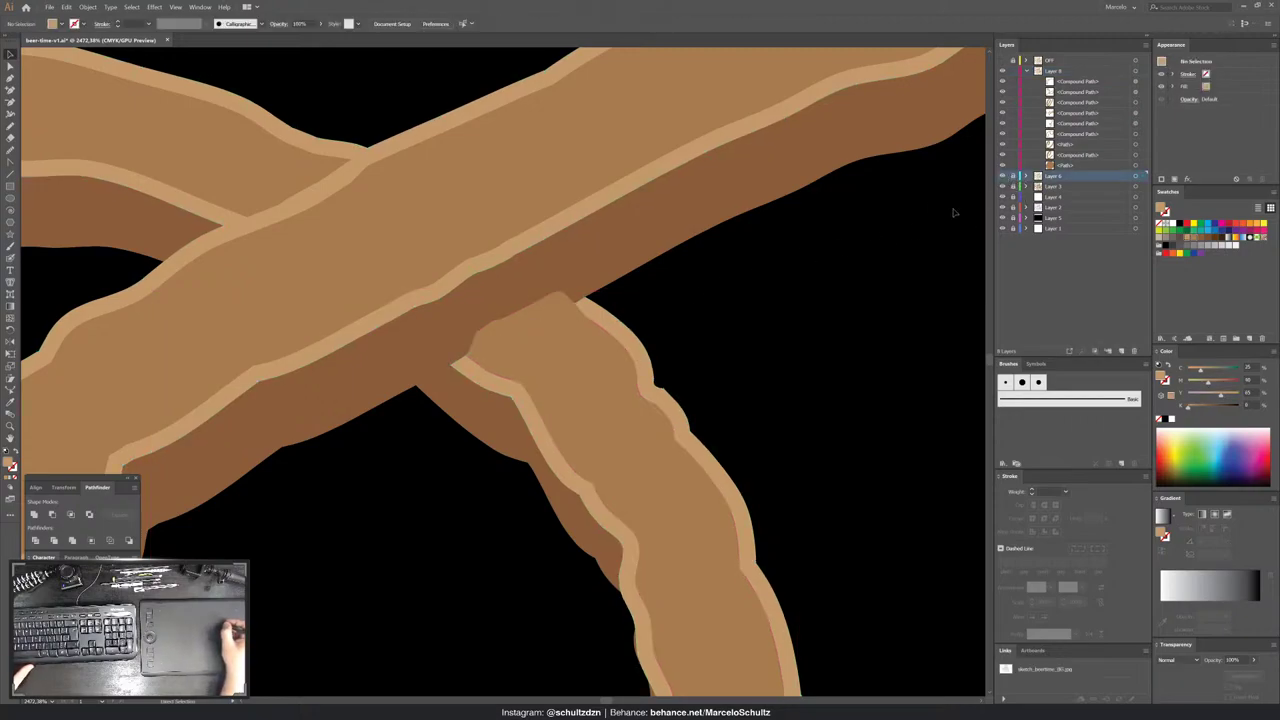
{"action": "left_click", "coordinate": [594, 317]}
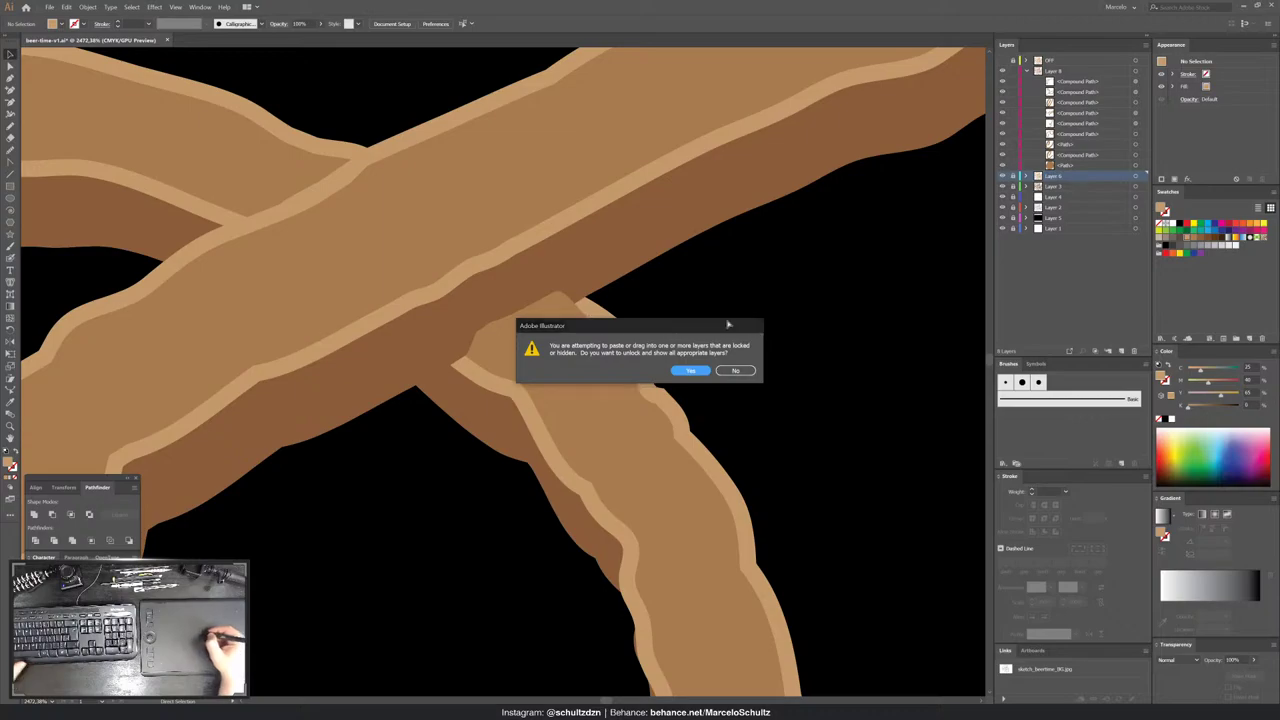
{"action": "key", "text": "Return"}
{"action": "left_click", "coordinate": [594, 355]}
{"action": "left_click", "coordinate": [591, 323]}
{"action": "right_click", "coordinate": [594, 320]}
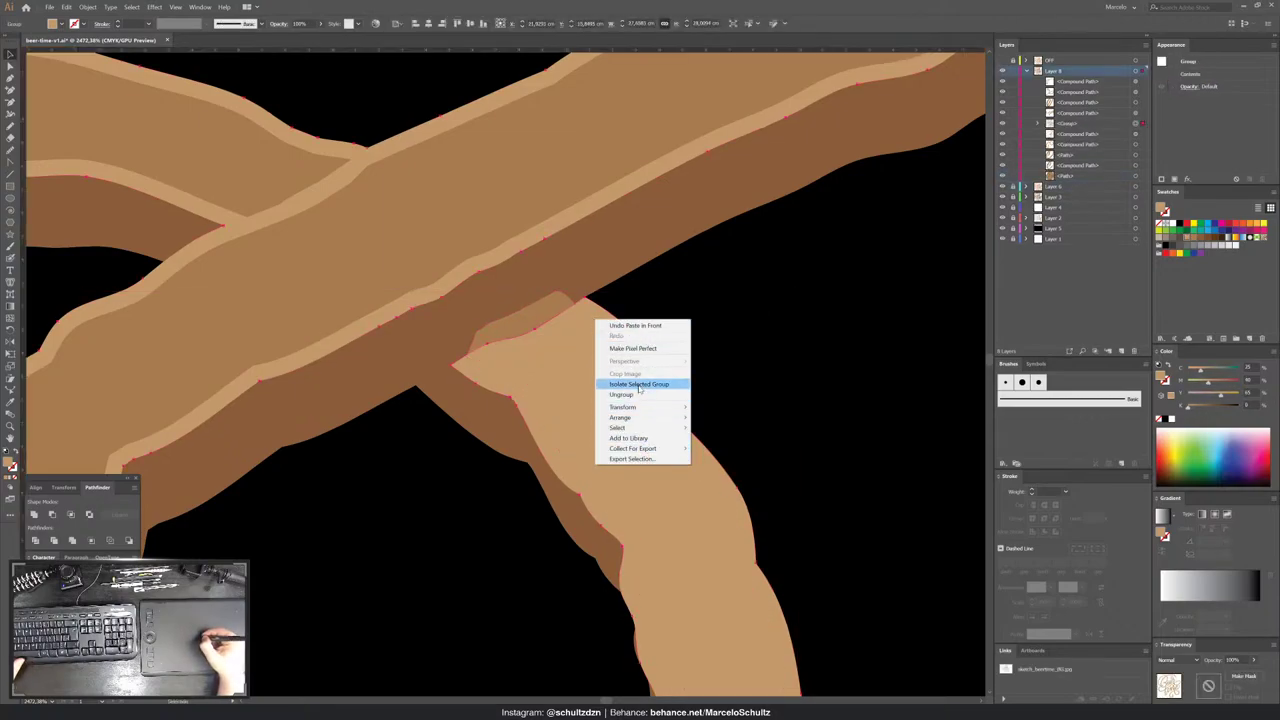
{"action": "left_click", "coordinate": [820, 294]}
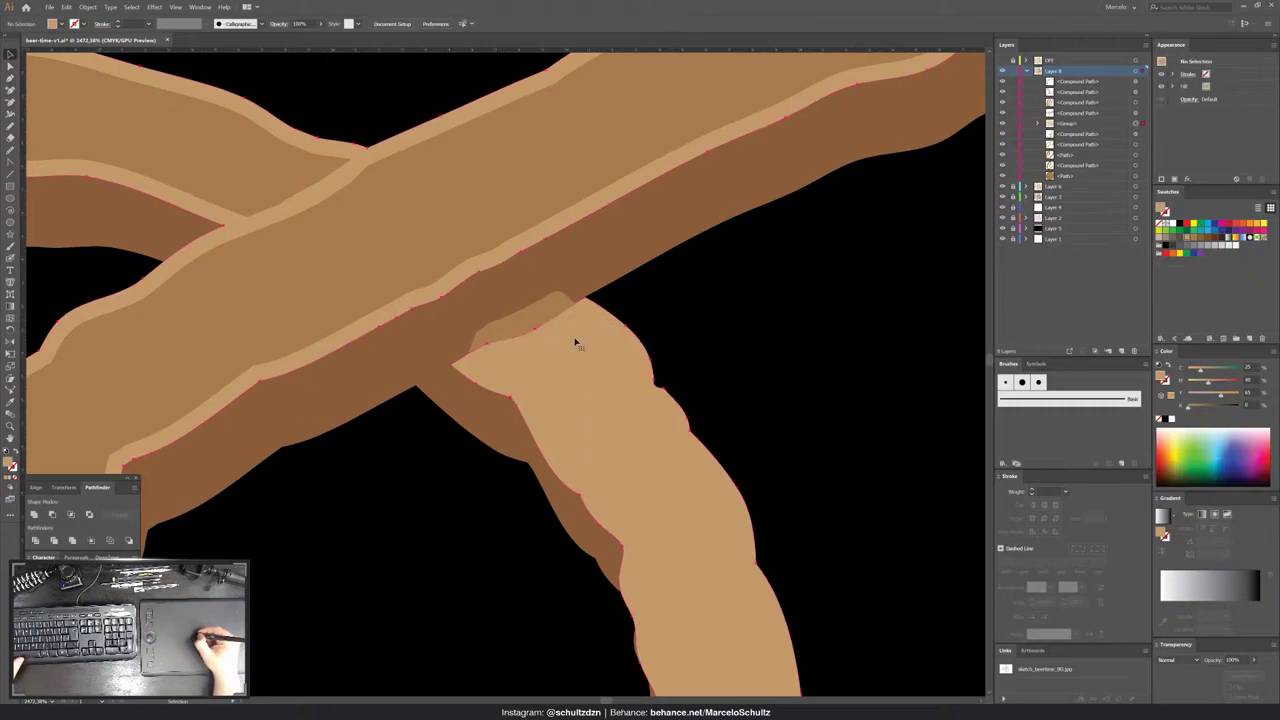
{"action": "right_click", "coordinate": [574, 331]}
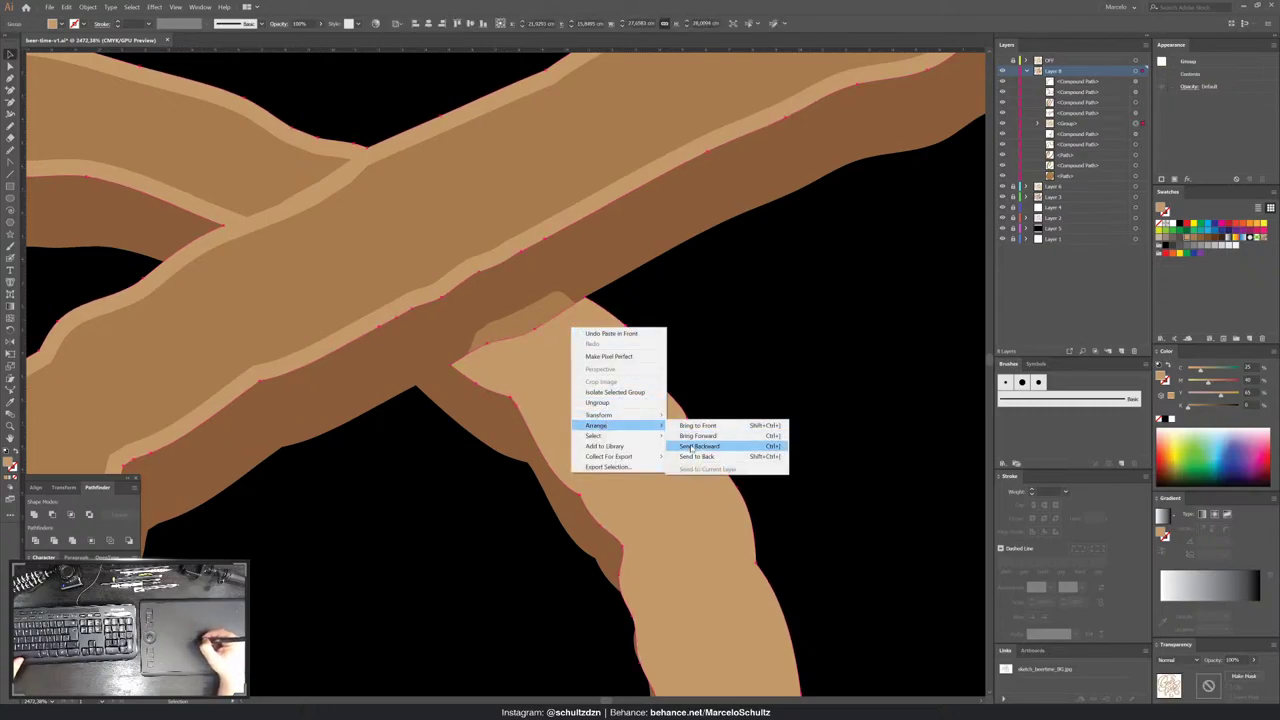
{"action": "left_click", "coordinate": [720, 456]}
- Unite the outline, give it the sampled tan colour, split and ungroup it, then zoom out
{"action": "left_click", "coordinate": [33, 514]}
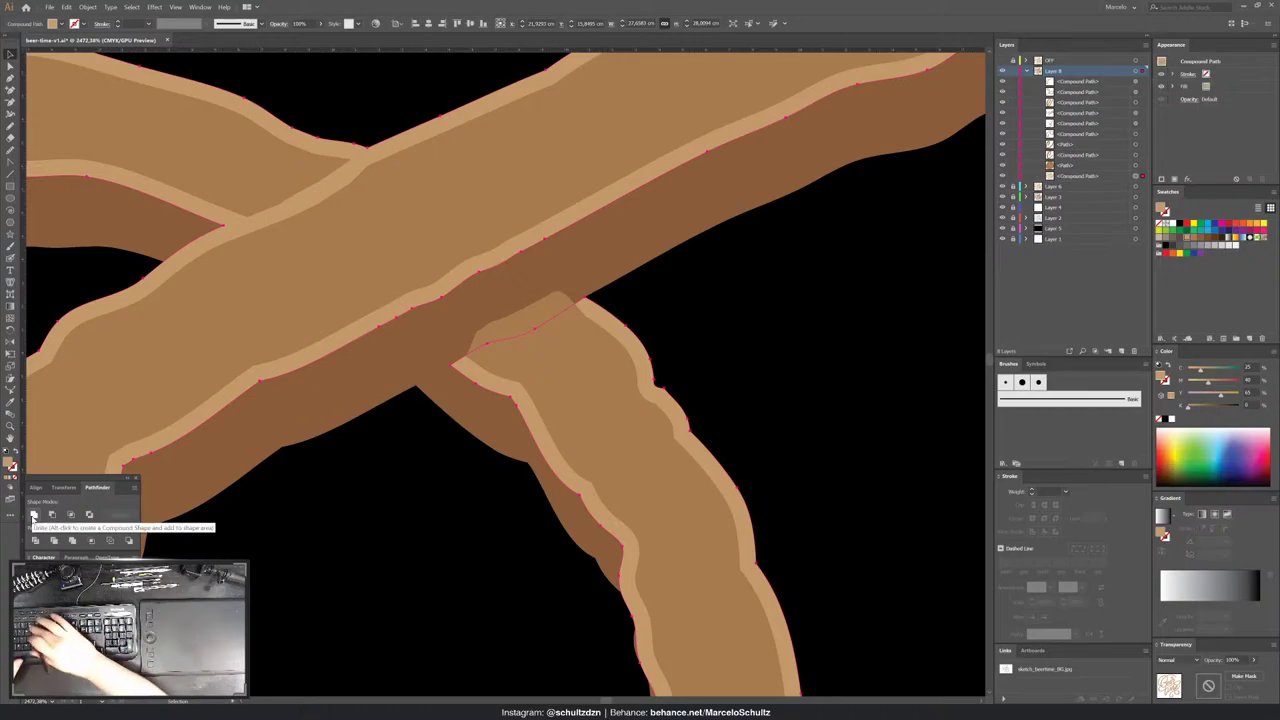
{"action": "key", "text": "i"}
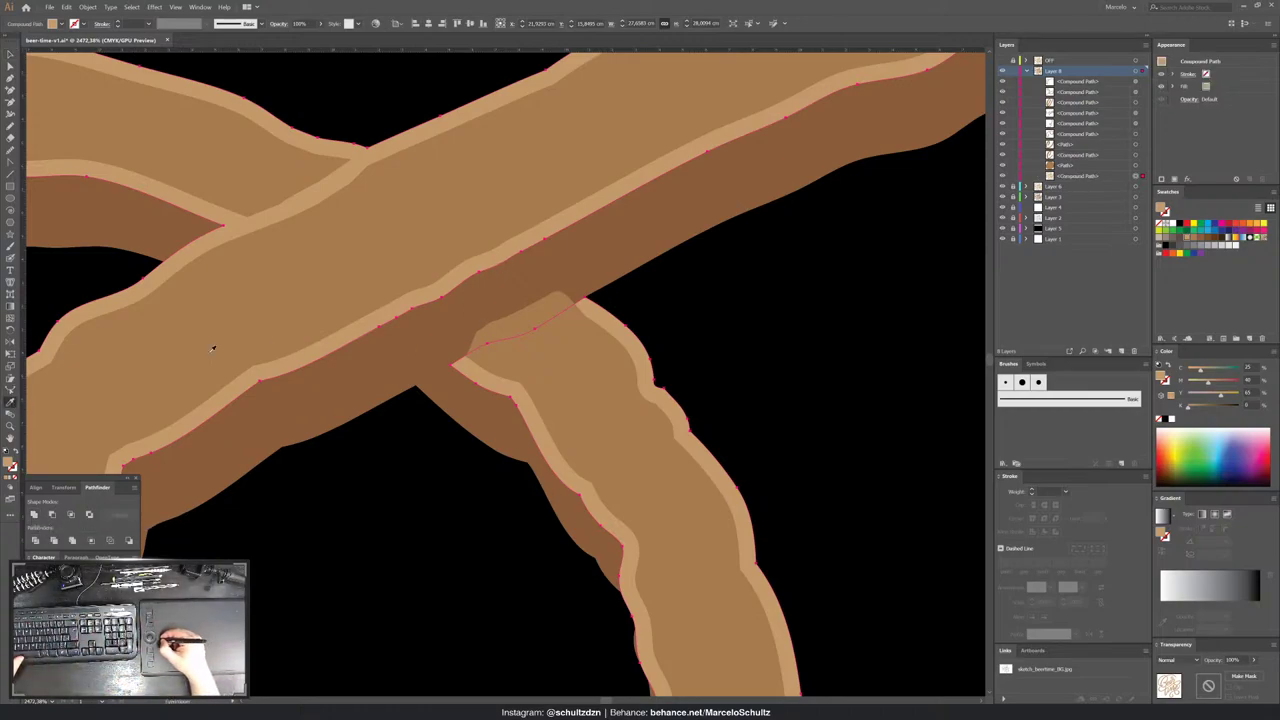
{"action": "left_click", "coordinate": [500, 330]}
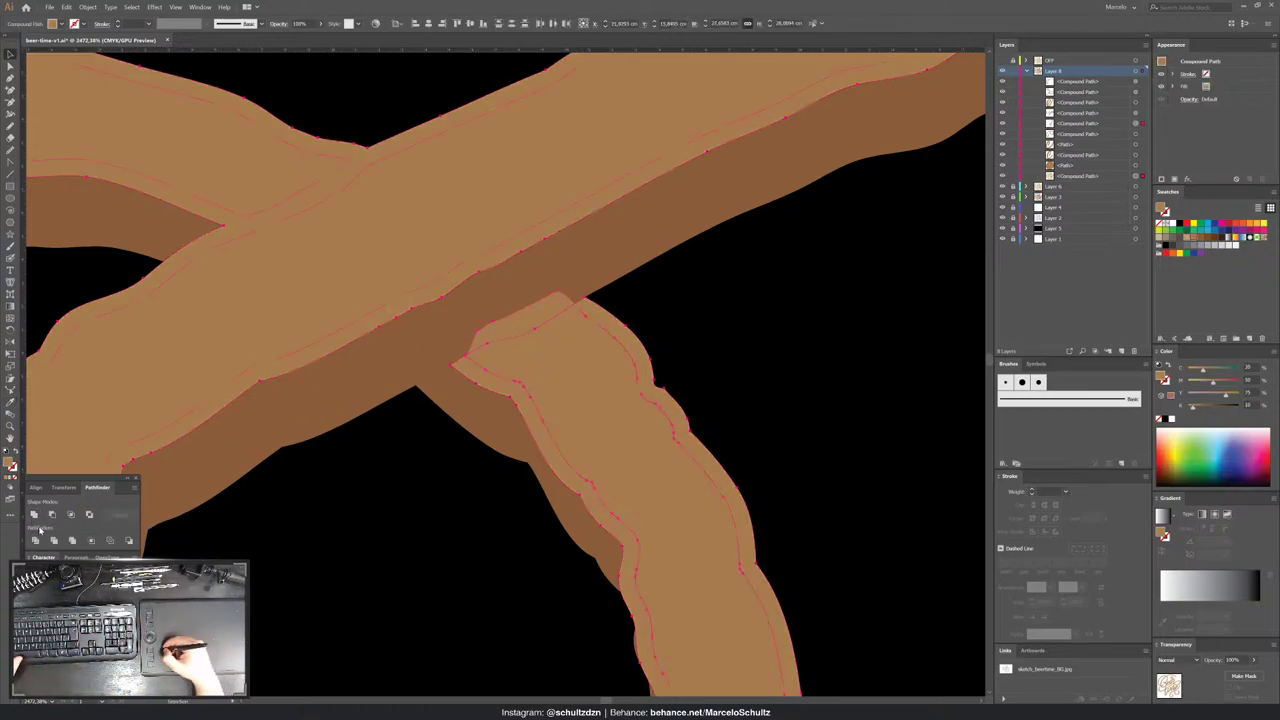
{"action": "left_click", "coordinate": [70, 514]}
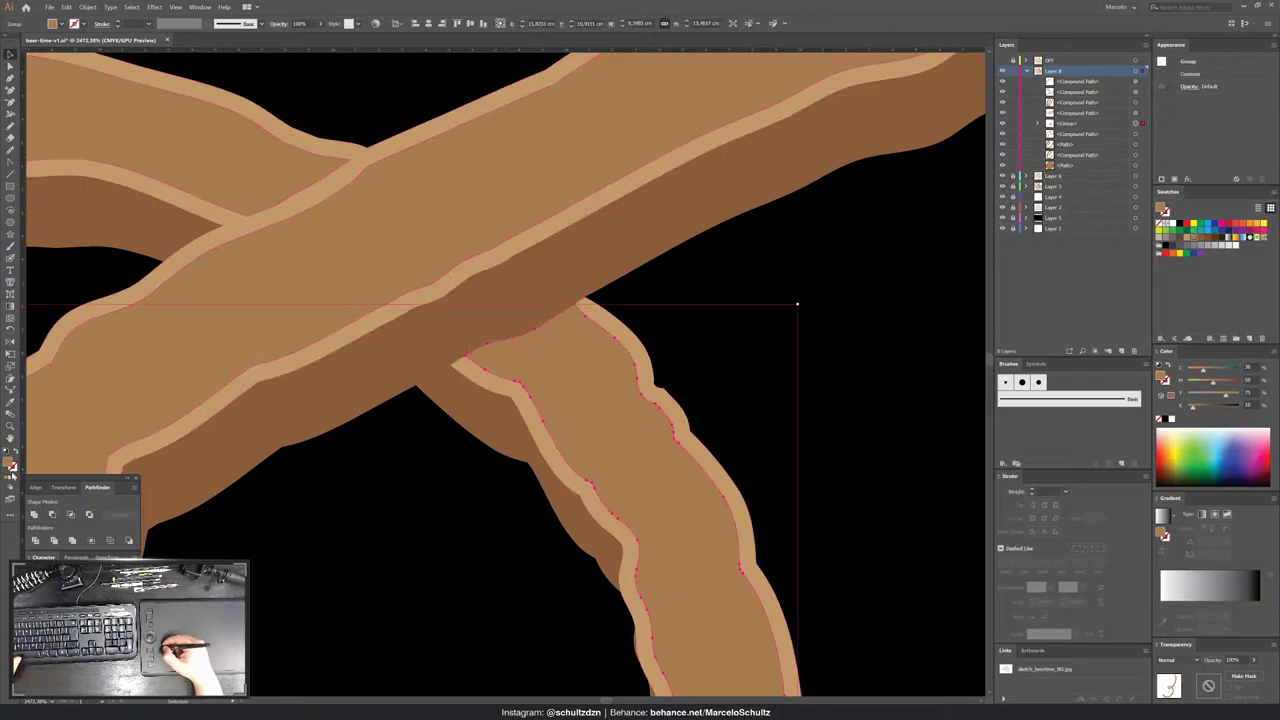
{"action": "key", "text": "ctrl+shift+g"}
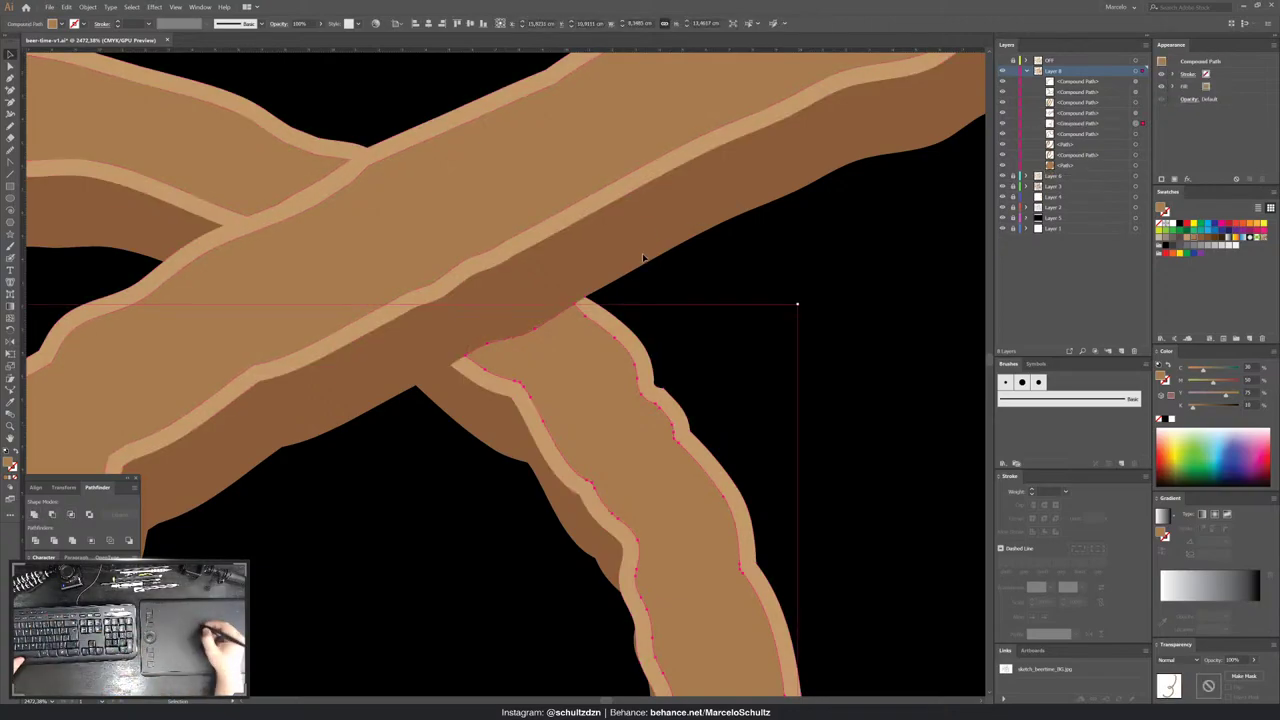
{"action": "key", "text": "ctrl+shift+a"}
{"action": "key", "text": "a"}
{"action": "key", "text": "ctrl+minus"}
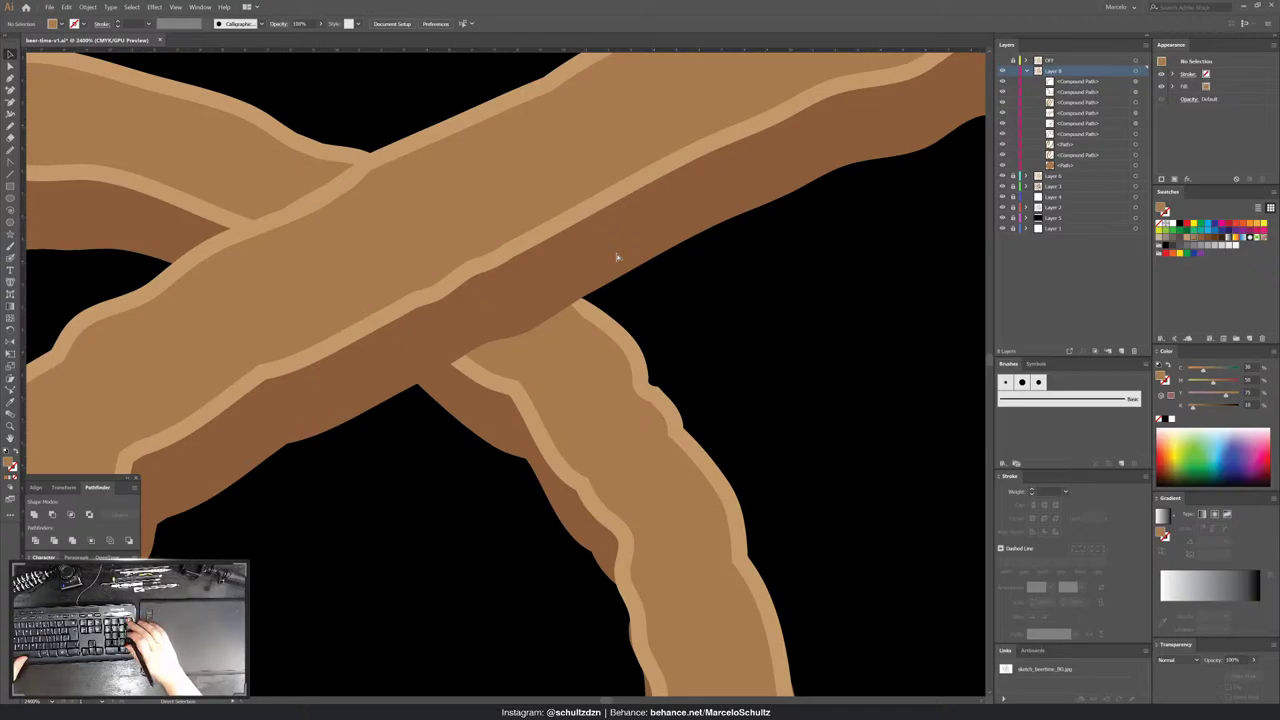
{"action": "key", "text": "ctrl+minus"}
{"action": "key", "text": "ctrl+minus"}
{"action": "key", "text": "ctrl+minus"}
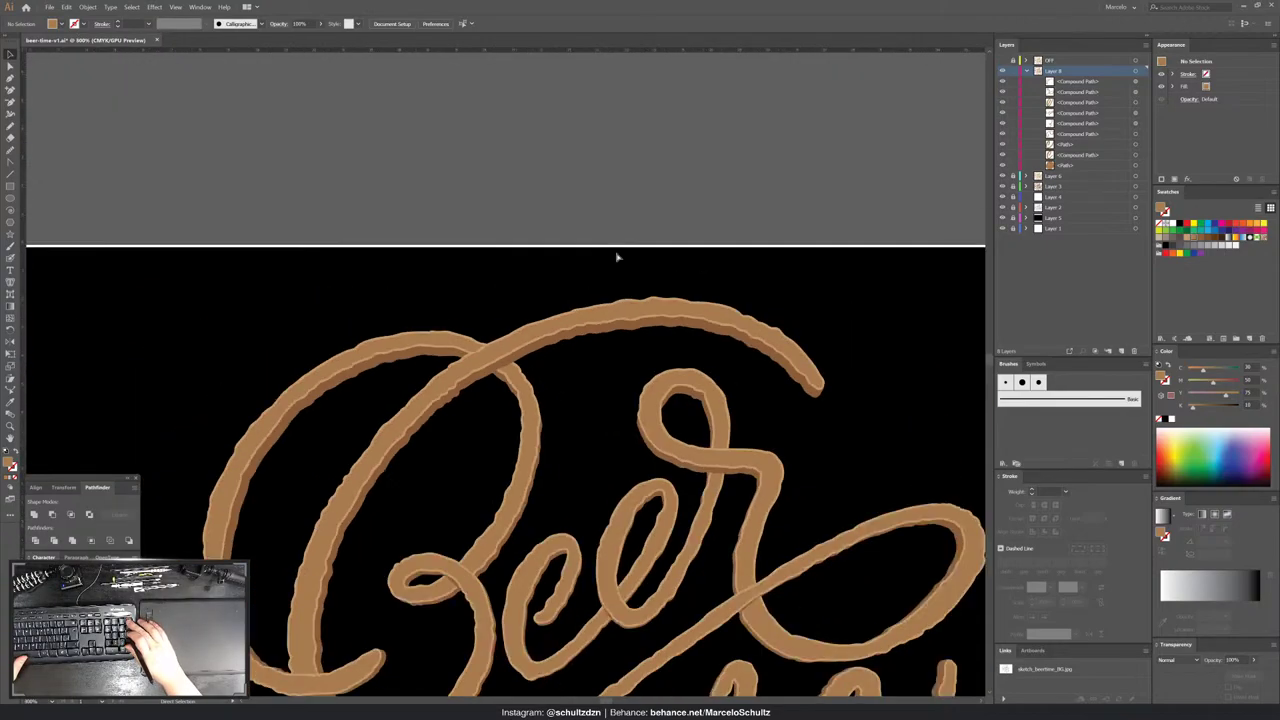
- Pan across the Beer time lettering, select the t, and zoom close on the r loop
{"action": "scroll", "coordinate": [583, 349], "scroll_direction": "down", "scroll_amount": 5}
{"action": "scroll", "coordinate": [663, 386], "scroll_direction": "down", "scroll_amount": 3}
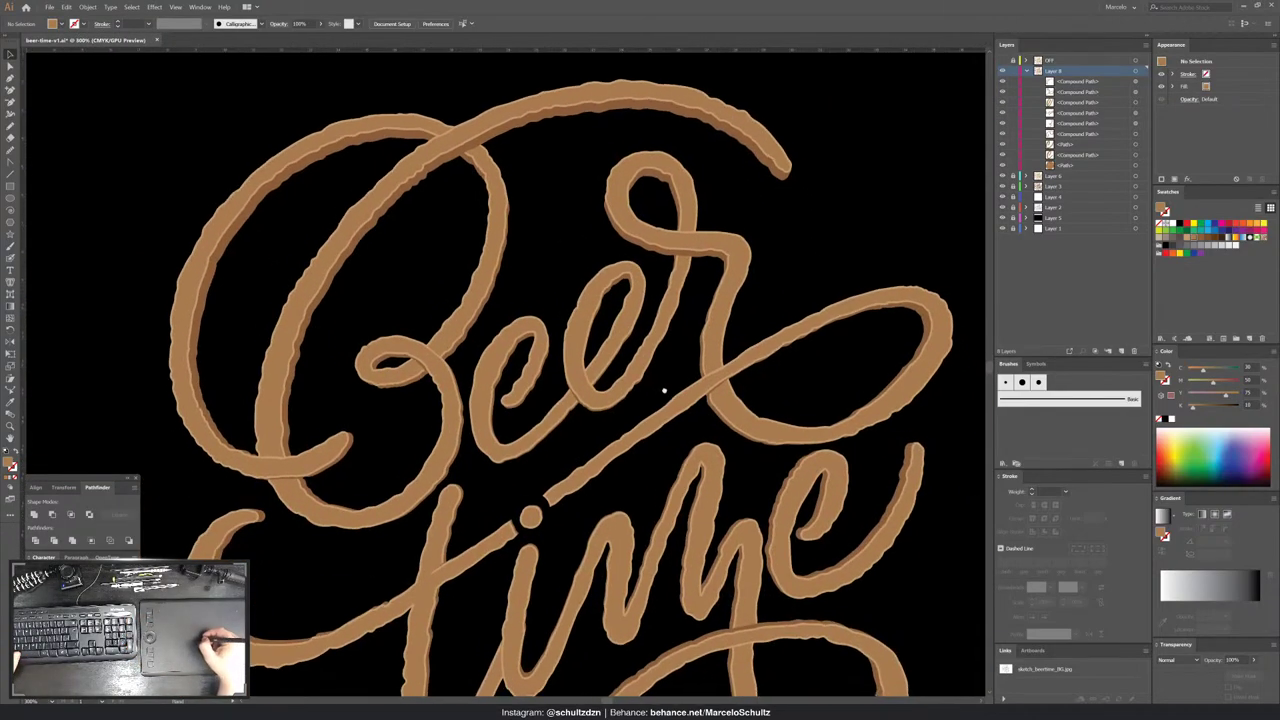
{"action": "scroll", "coordinate": [652, 383], "scroll_direction": "down", "scroll_amount": 2}
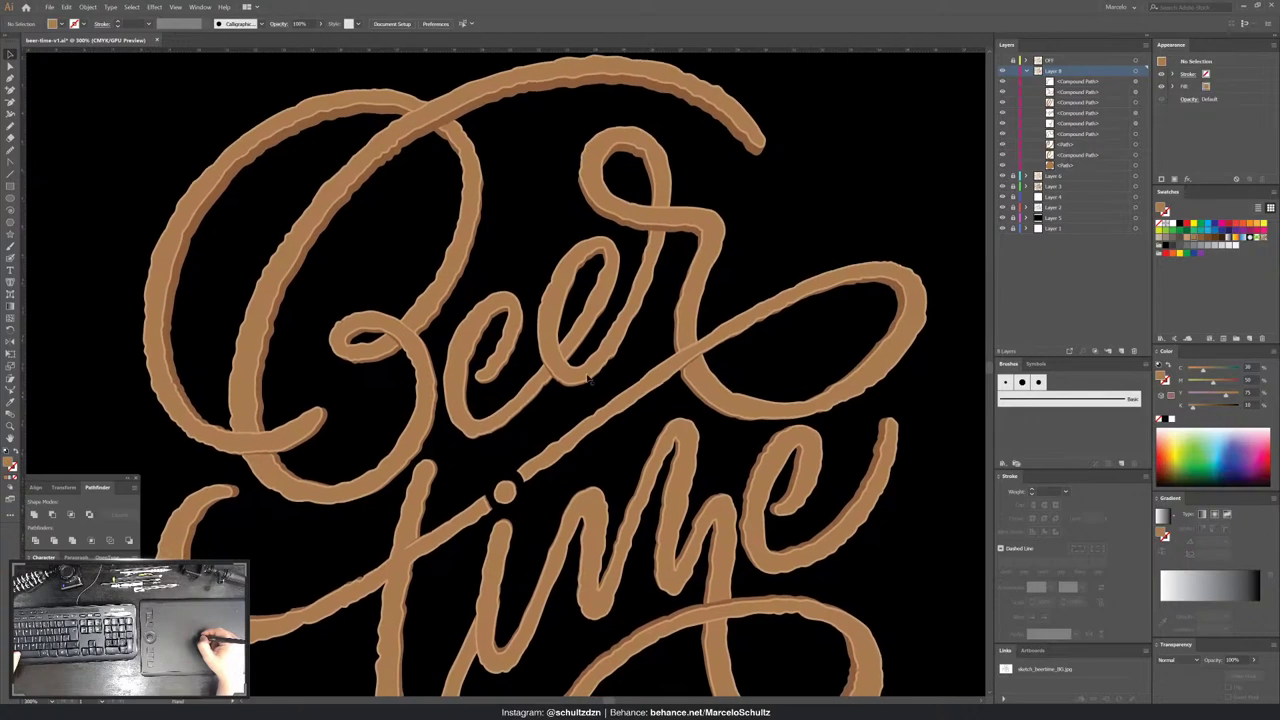
{"action": "left_click", "coordinate": [440, 520]}
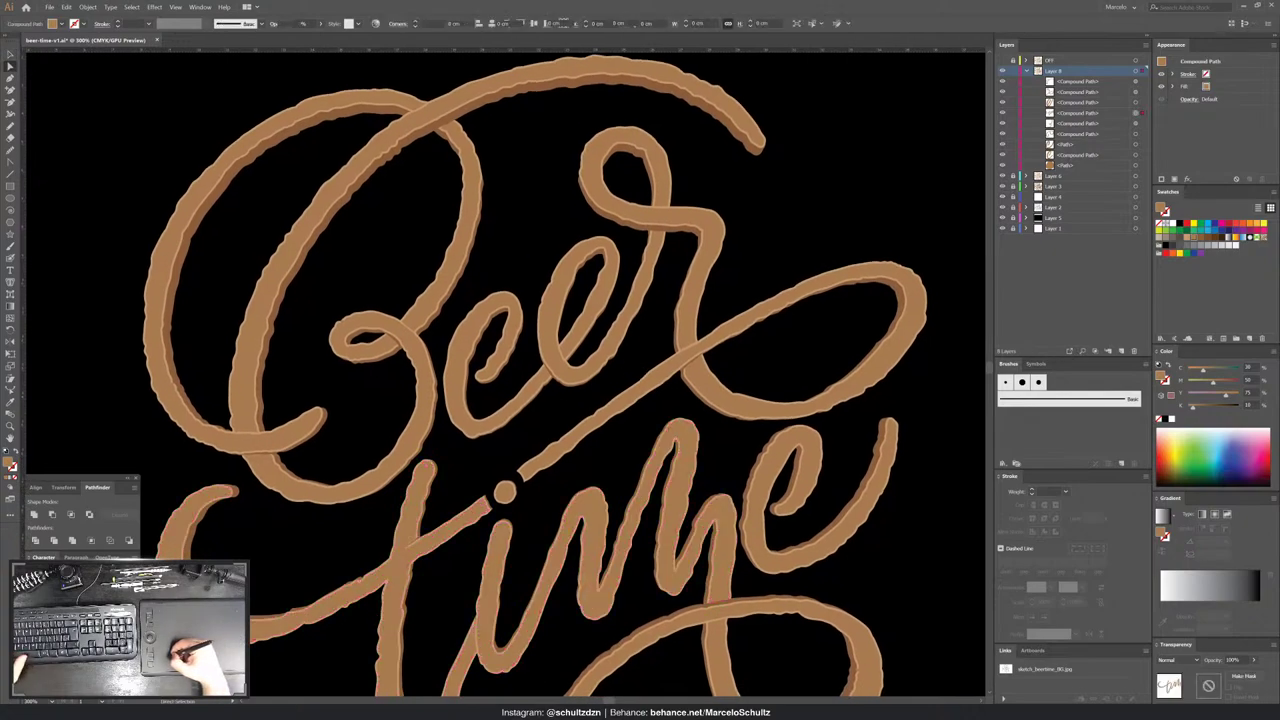
{"action": "key", "text": "ctrl"}
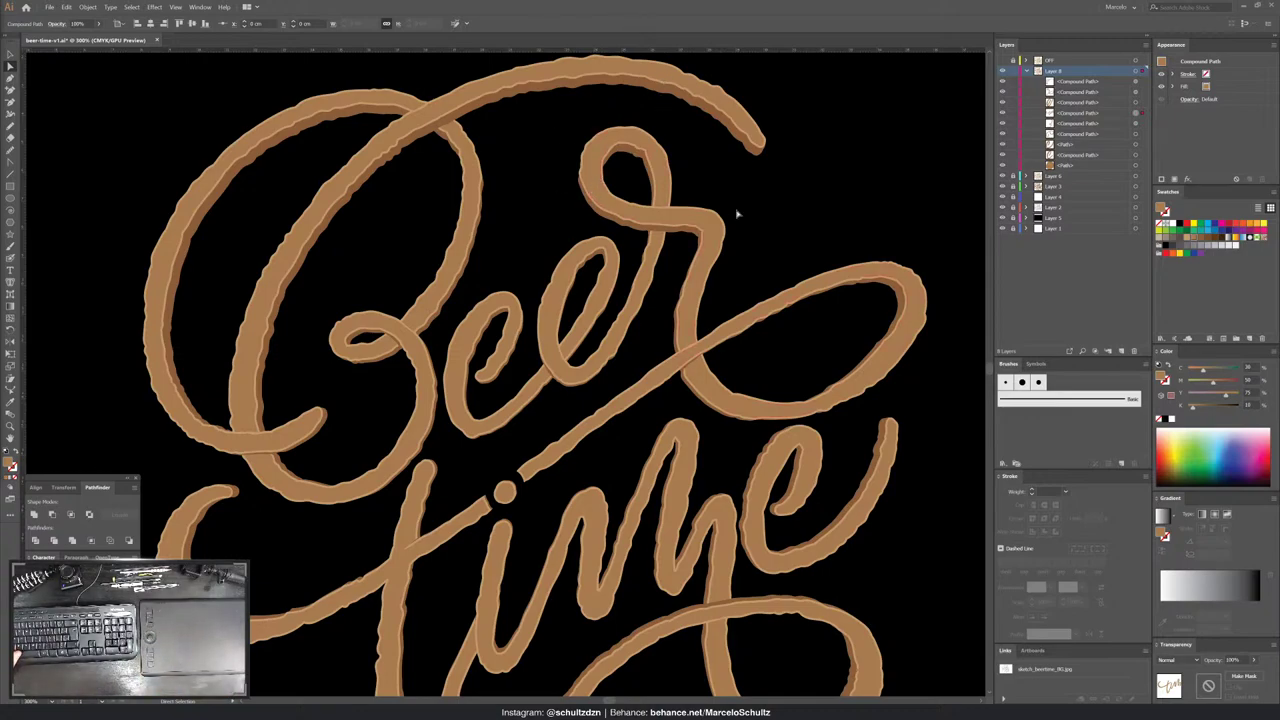
{"action": "mouse_move", "coordinate": [808, 386]}
{"action": "left_mouse_down"}
{"action": "mouse_move", "coordinate": [831, 274]}
{"action": "mouse_move", "coordinate": [817, 276]}
{"action": "mouse_move", "coordinate": [793, 338]}
{"action": "left_mouse_up"}
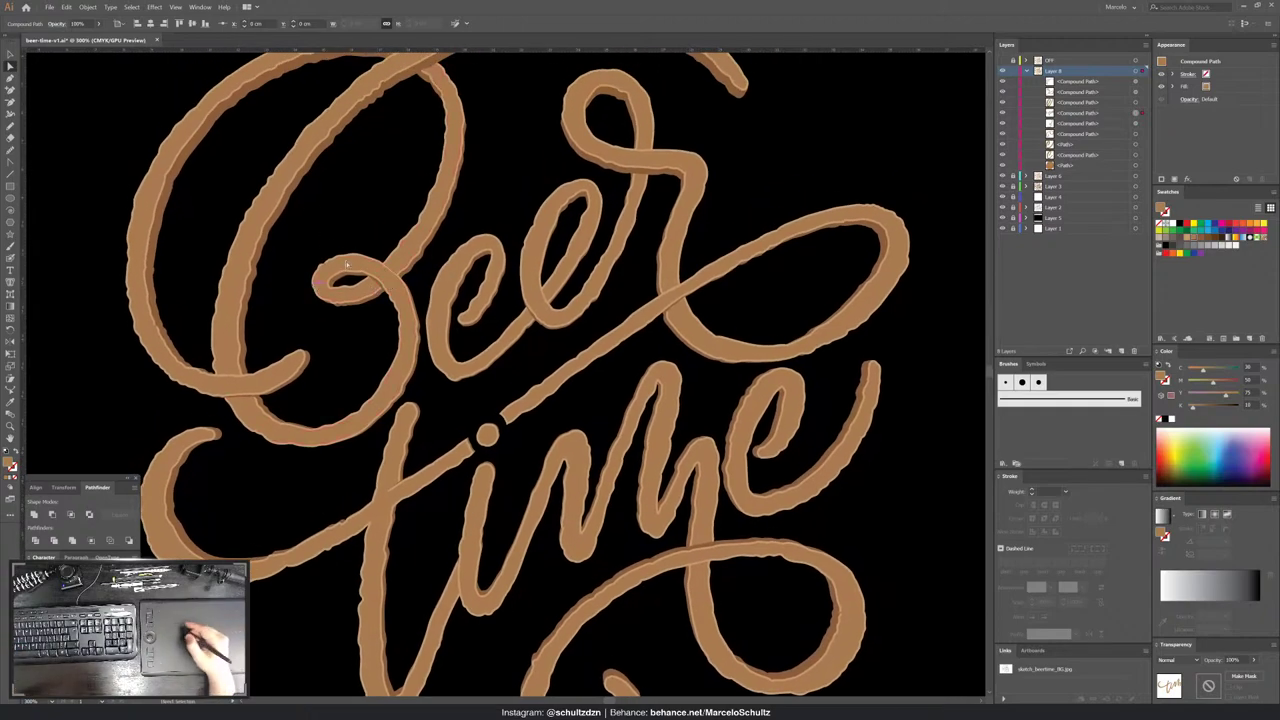
{"action": "left_click_drag", "start_coordinate": [346, 261], "coordinate": [323, 317]}
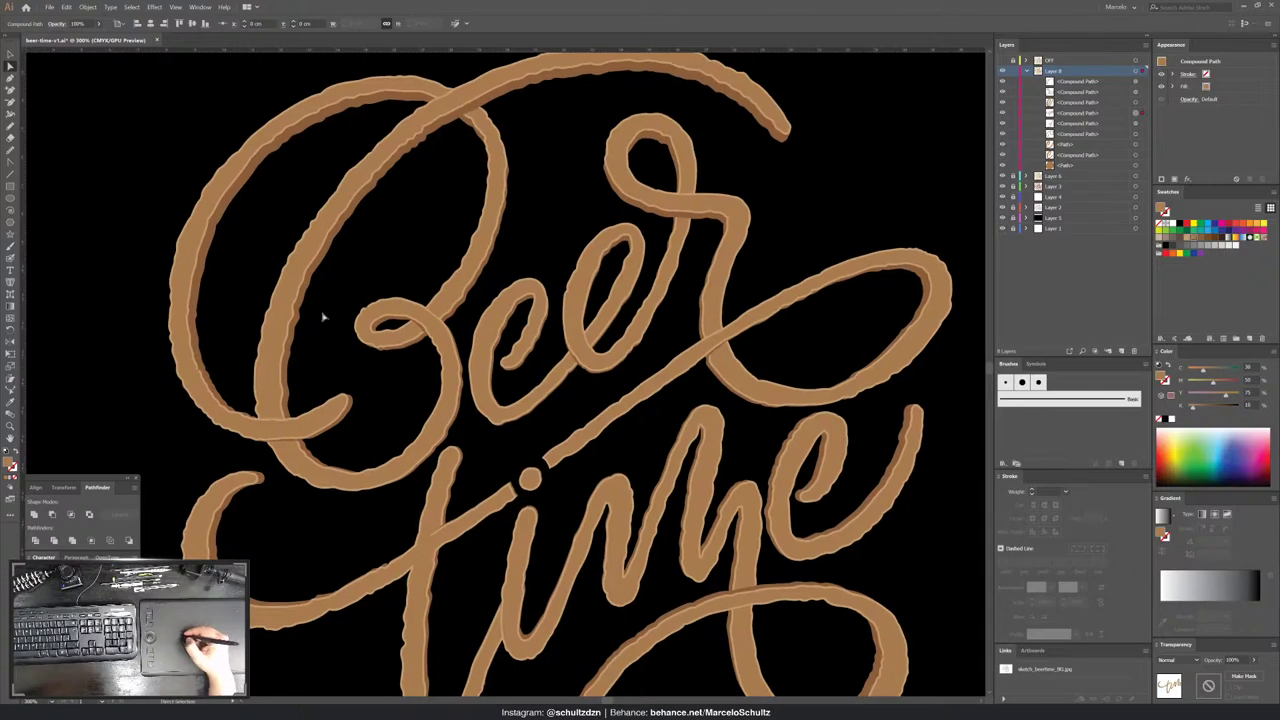
{"action": "left_click_drag", "start_coordinate": [509, 222], "coordinate": [495, 265]}
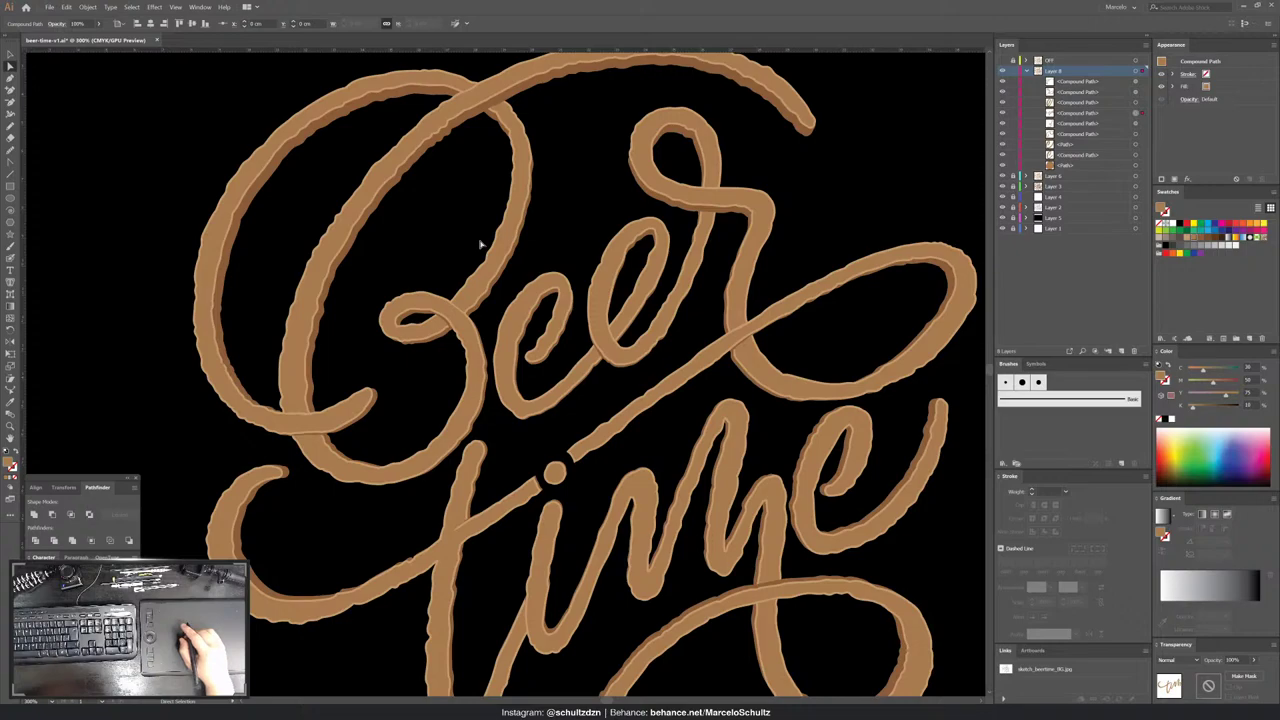
{"action": "scroll", "coordinate": [480, 244], "scroll_direction": "right", "scroll_amount": 3}
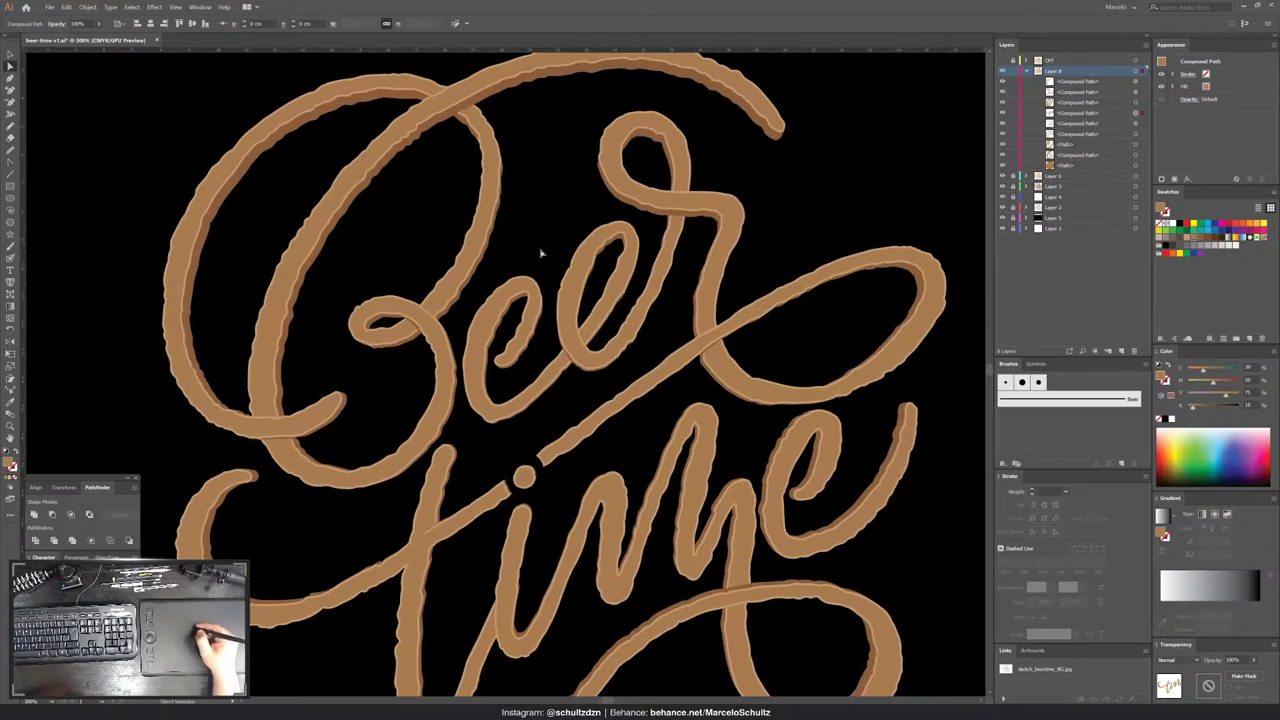
{"action": "left_click_drag", "start_coordinate": [564, 262], "coordinate": [550, 263]}
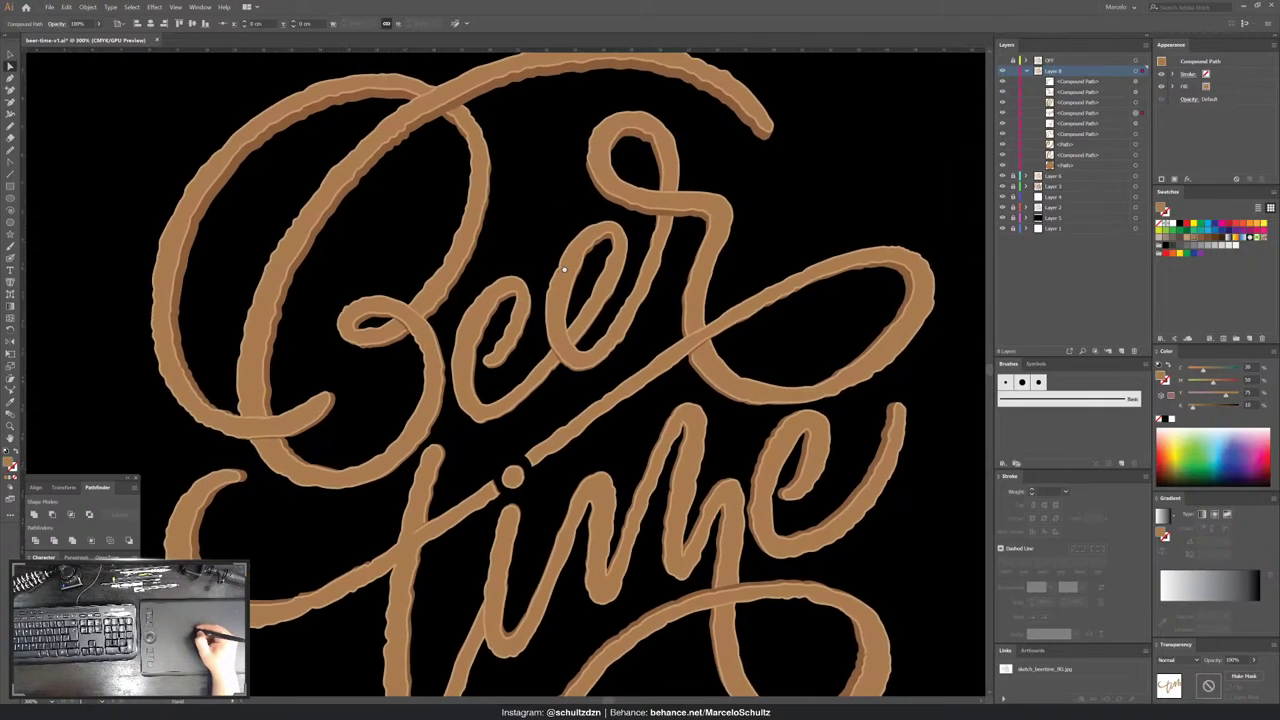
{"action": "left_click_drag", "start_coordinate": [571, 171], "coordinate": [700, 265]}
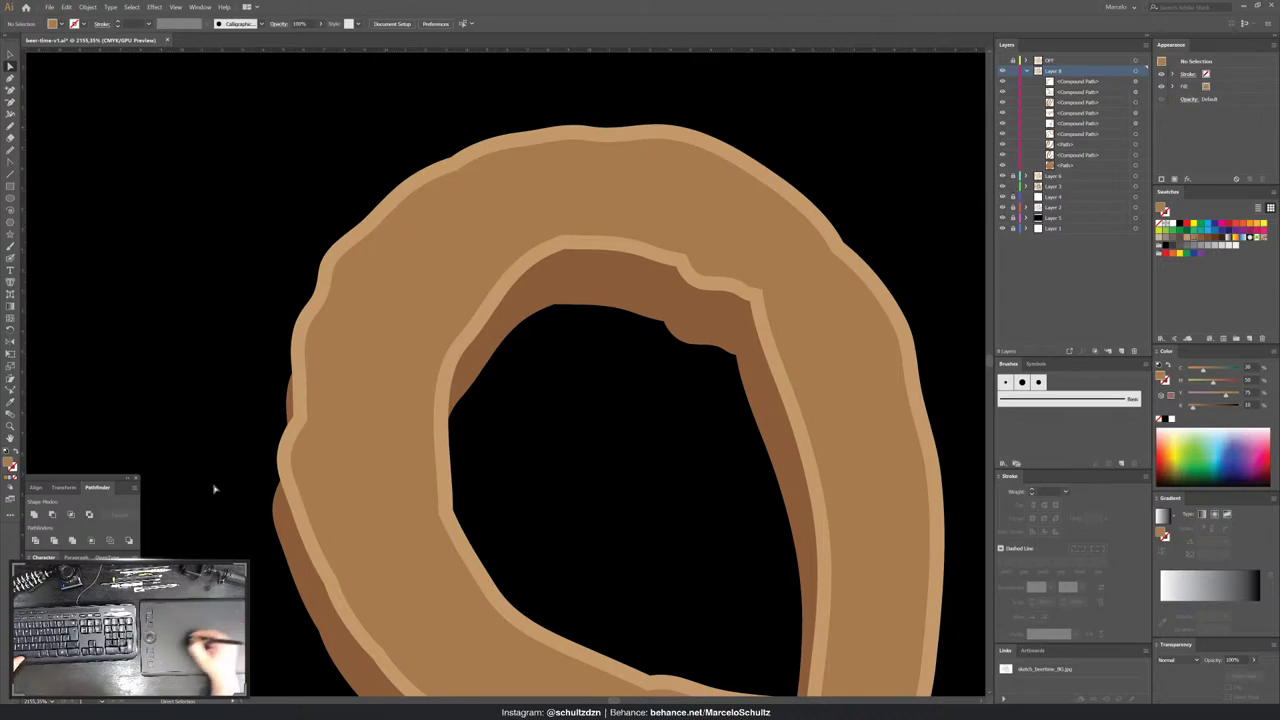
- Adjust the r loop's outline anchors, nudging one inner-edge corner slightly down
{"action": "left_click", "coordinate": [277, 497]}
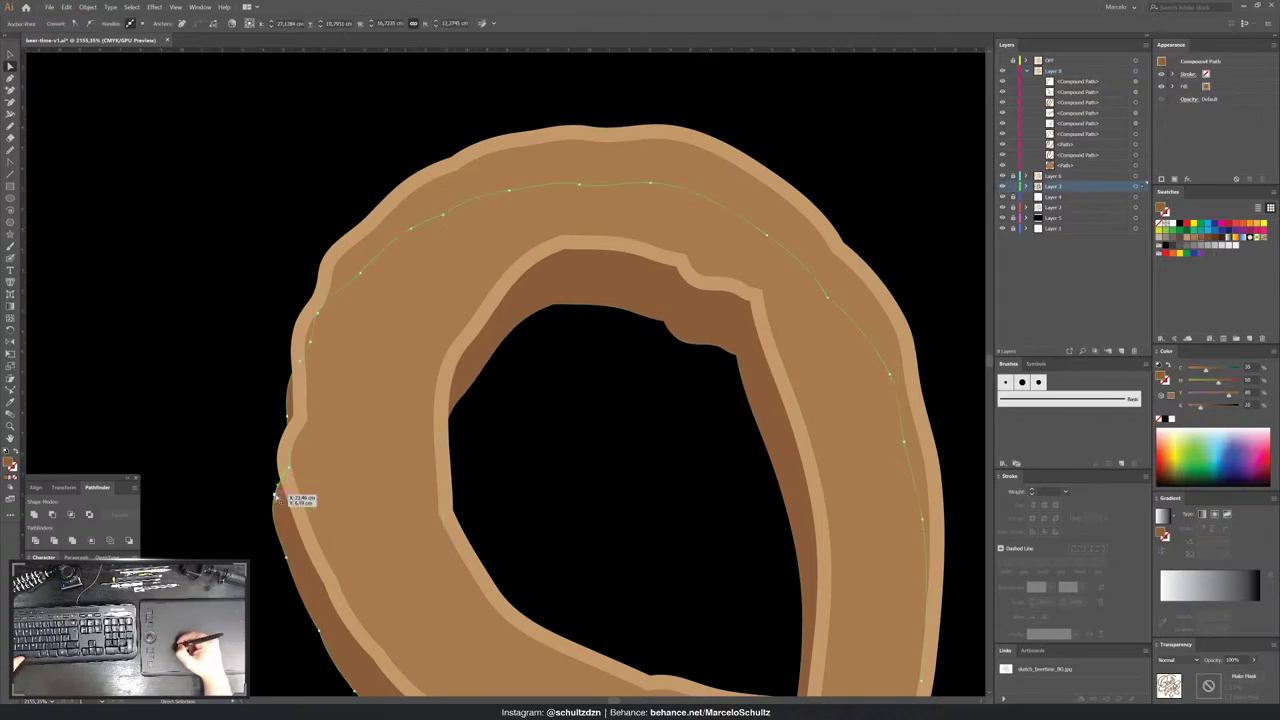
{"action": "left_click_drag", "start_coordinate": [277, 497], "coordinate": [277, 452]}
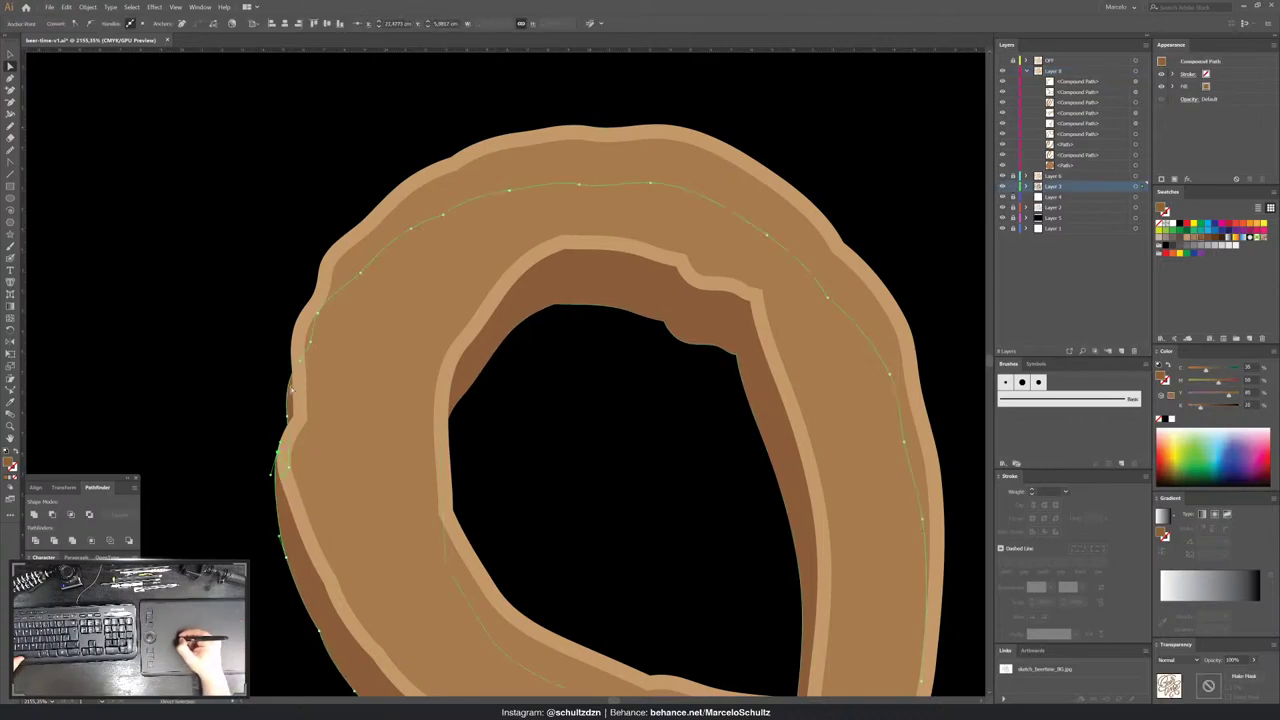
{"action": "left_click", "coordinate": [290, 336]}
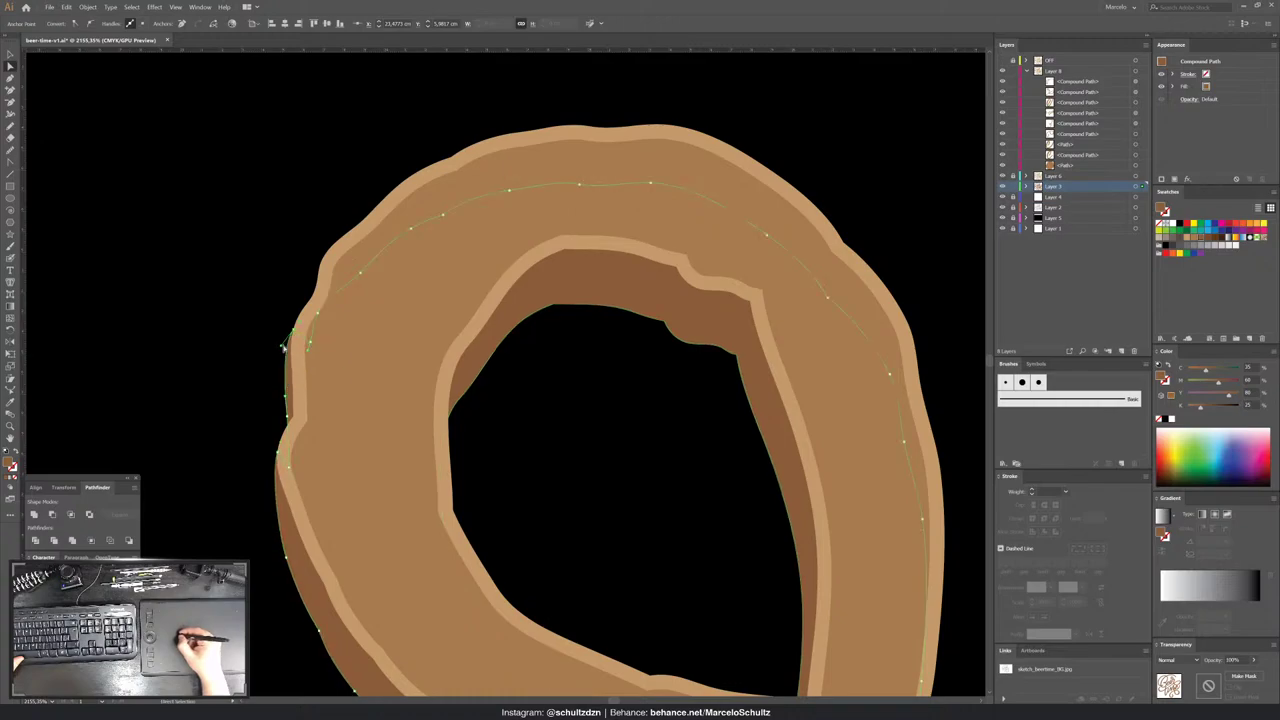
{"action": "left_click", "coordinate": [735, 356]}
{"action": "left_click", "coordinate": [735, 356]}
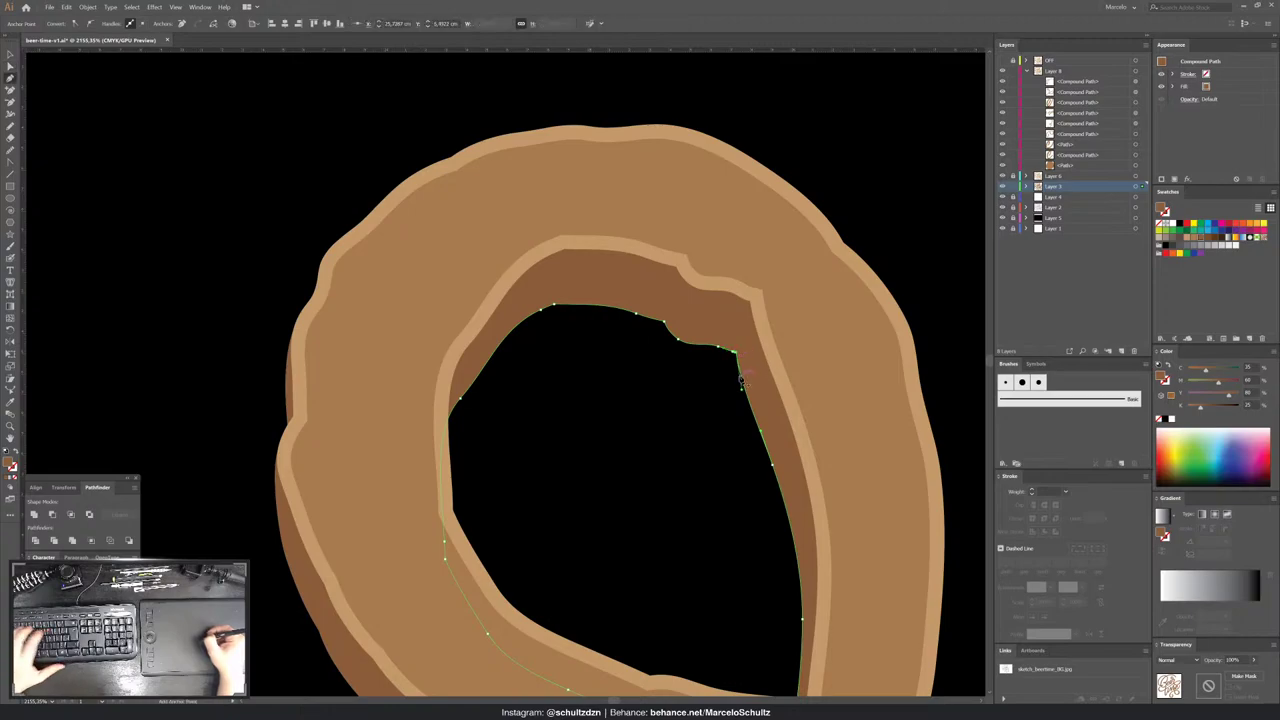
{"action": "mouse_move", "coordinate": [735, 356]}
{"action": "left_mouse_down"}
{"action": "mouse_move", "coordinate": [739, 368]}
{"action": "mouse_move", "coordinate": [737, 355]}
{"action": "left_mouse_up"}
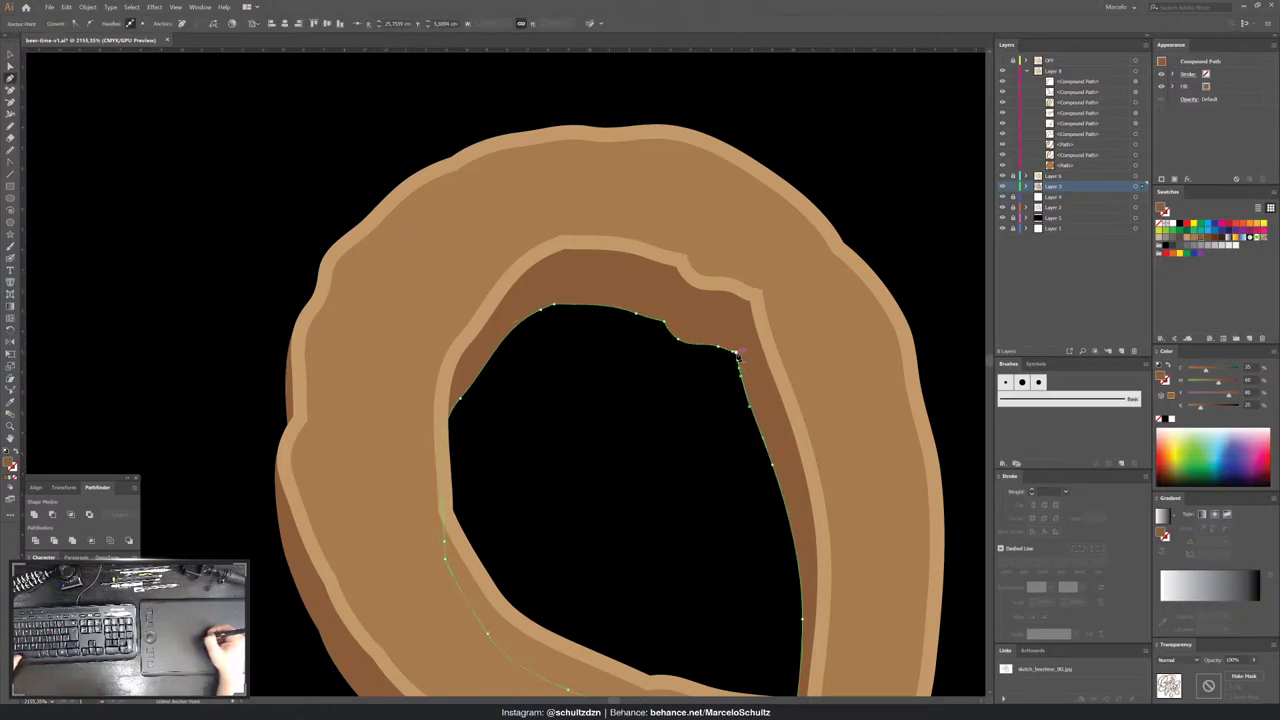
{"action": "left_click", "coordinate": [722, 388]}
- Zoom out and scroll around to review the whole Beer time lettering on the artboard
{"action": "key", "text": "ctrl+minus"}
{"action": "key", "text": "ctrl+minus"}
{"action": "key", "text": "ctrl+minus"}
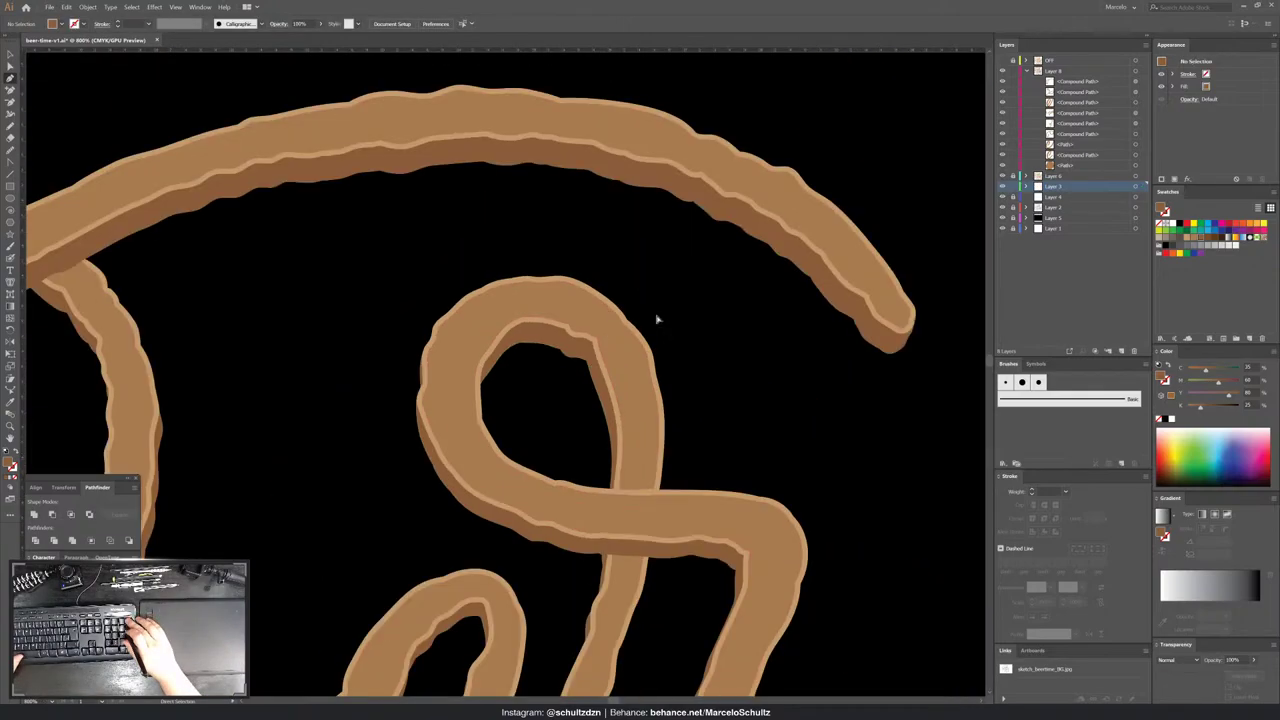
{"action": "key", "text": "ctrl+minus"}
{"action": "left_click_drag", "start_coordinate": [752, 437], "coordinate": [937, 200]}
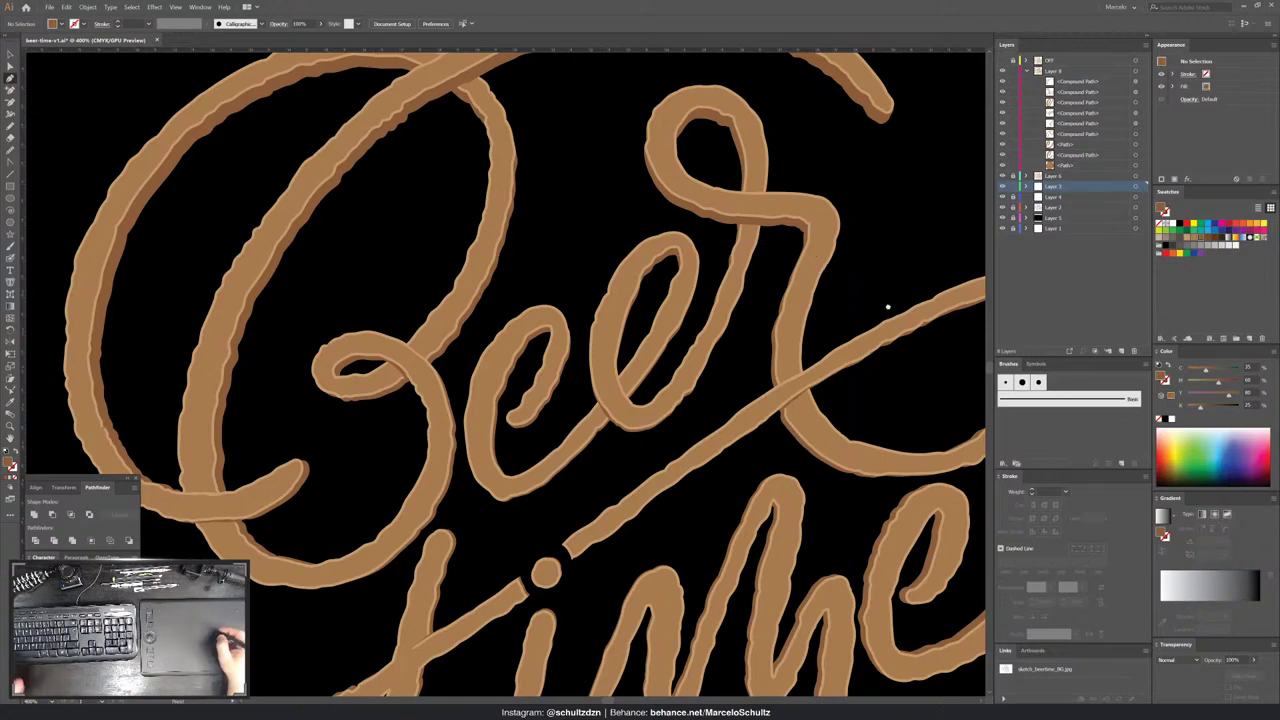
{"action": "scroll", "coordinate": [860, 300], "scroll_direction": "down", "scroll_amount": 1}
{"action": "scroll", "coordinate": [820, 320], "scroll_direction": "down", "scroll_amount": 2}
{"action": "scroll", "coordinate": [778, 348], "scroll_direction": "down", "scroll_amount": 1}
{"action": "scroll", "coordinate": [770, 330], "scroll_direction": "down", "scroll_amount": 1}
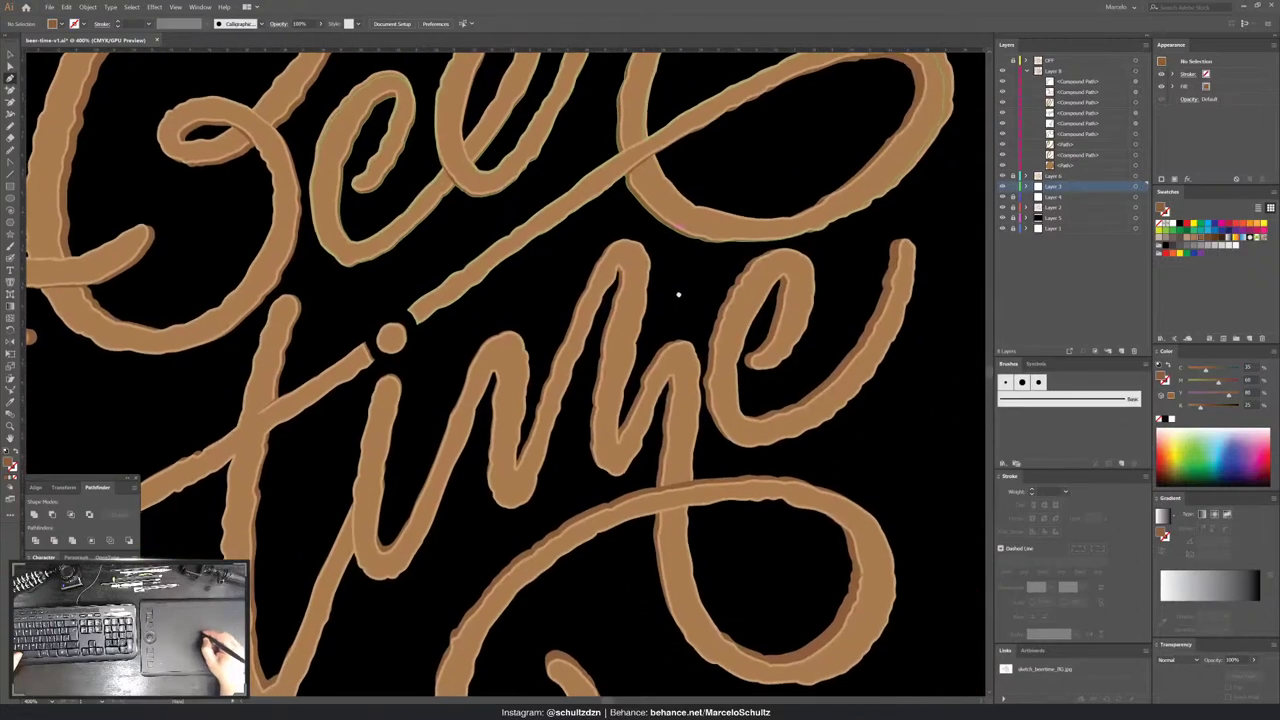
{"action": "scroll", "coordinate": [765, 310], "scroll_direction": "right", "scroll_amount": 1}
{"action": "scroll", "coordinate": [760, 300], "scroll_direction": "down", "scroll_amount": 1}
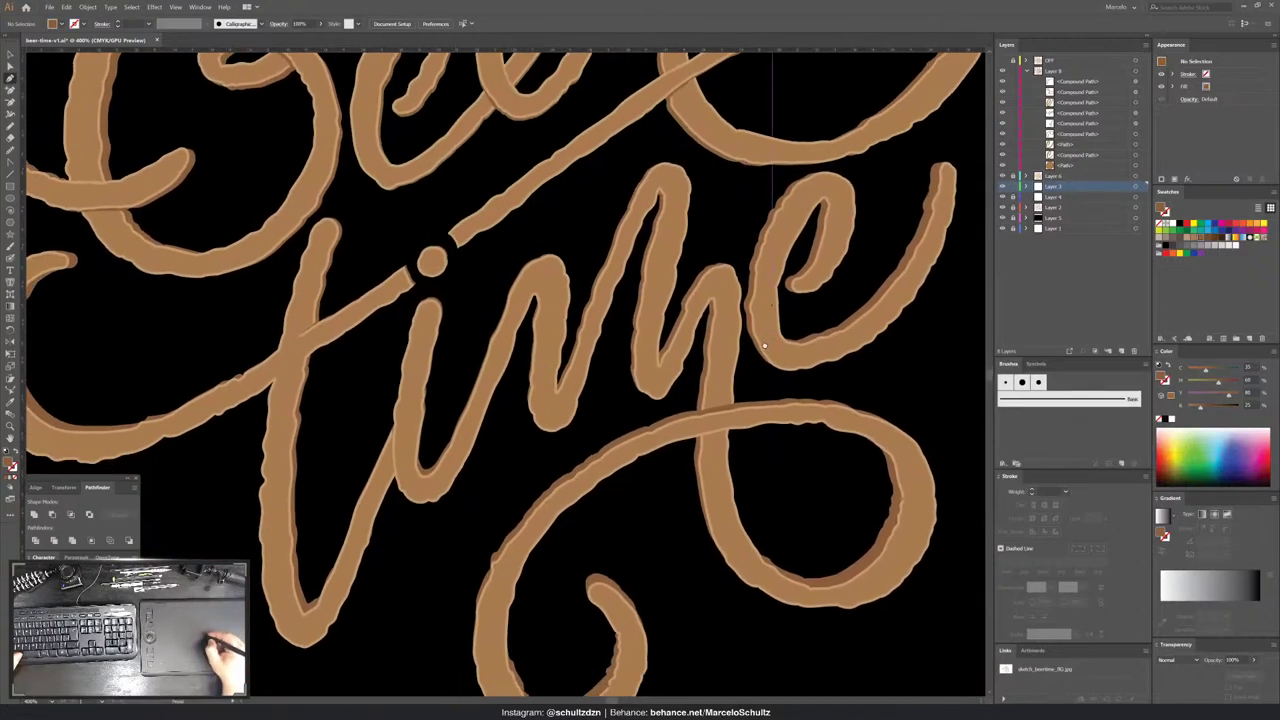
{"action": "scroll", "coordinate": [763, 333], "scroll_direction": "up", "scroll_amount": 1}
{"action": "scroll", "coordinate": [766, 366], "scroll_direction": "up", "scroll_amount": 1}
{"action": "scroll", "coordinate": [769, 400], "scroll_direction": "up", "scroll_amount": 1}
{"action": "scroll", "coordinate": [771, 429], "scroll_direction": "up", "scroll_amount": 2}
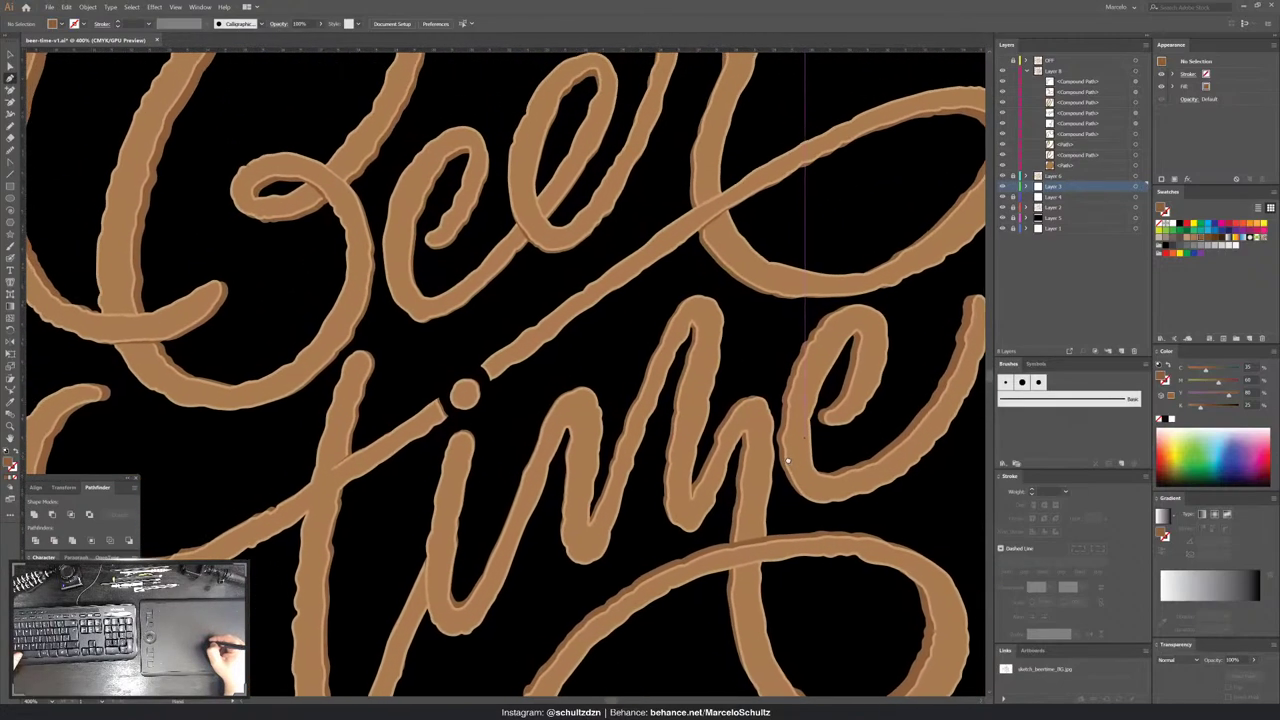
{"action": "scroll", "coordinate": [777, 414], "scroll_direction": "up", "scroll_amount": 1}
{"action": "scroll", "coordinate": [760, 400], "scroll_direction": "up", "scroll_amount": 1}
{"action": "key", "text": "ctrl+minus"}
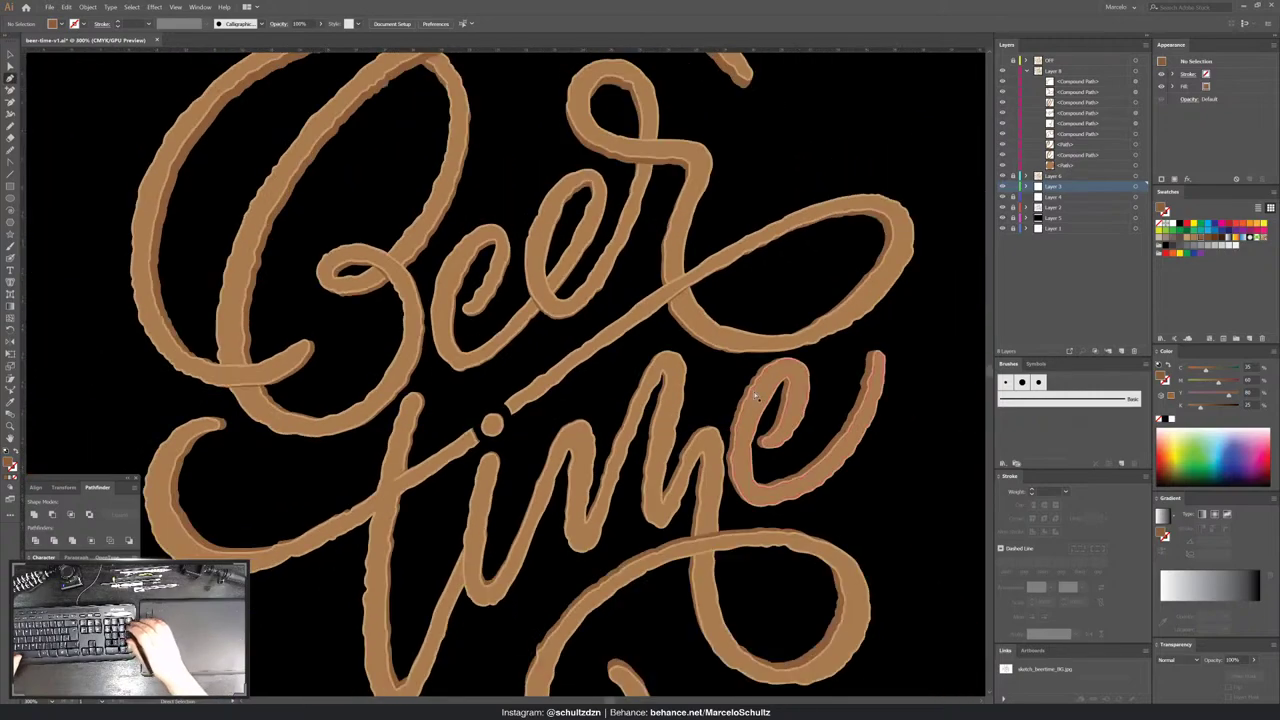
{"action": "key", "text": "ctrl+minus"}
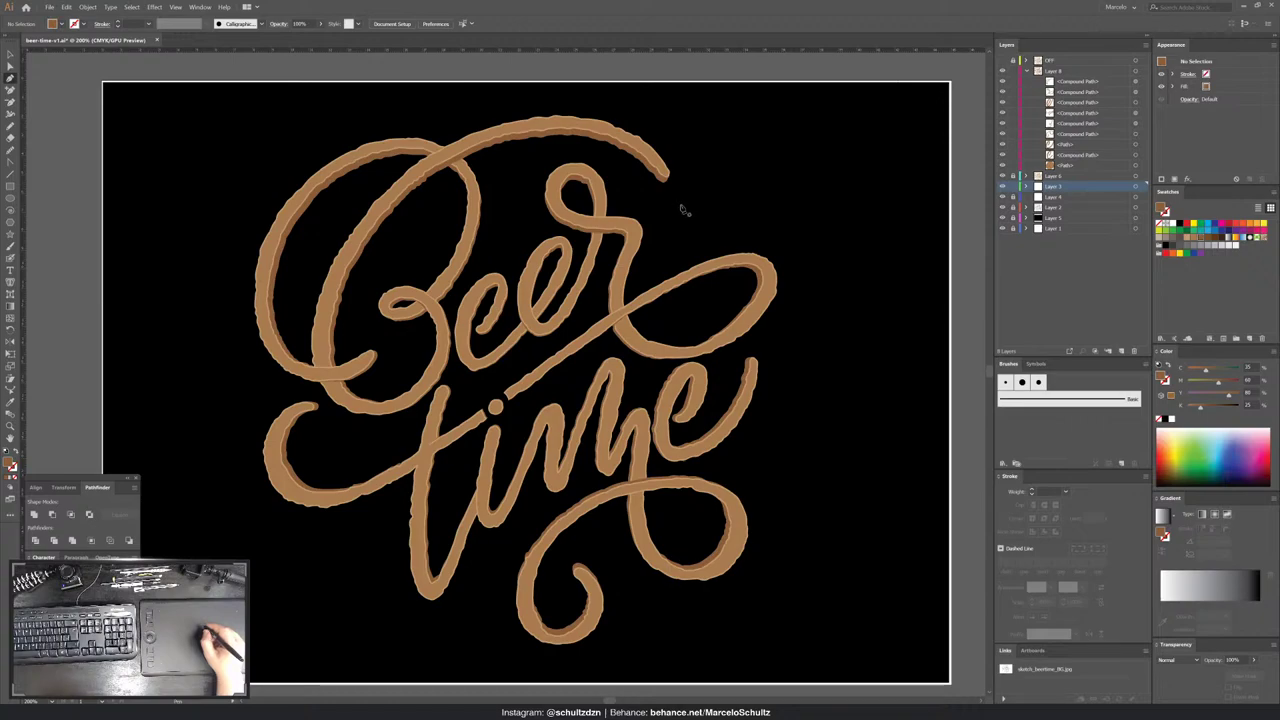
{"action": "left_click_drag", "start_coordinate": [632, 219], "coordinate": [682, 242]}
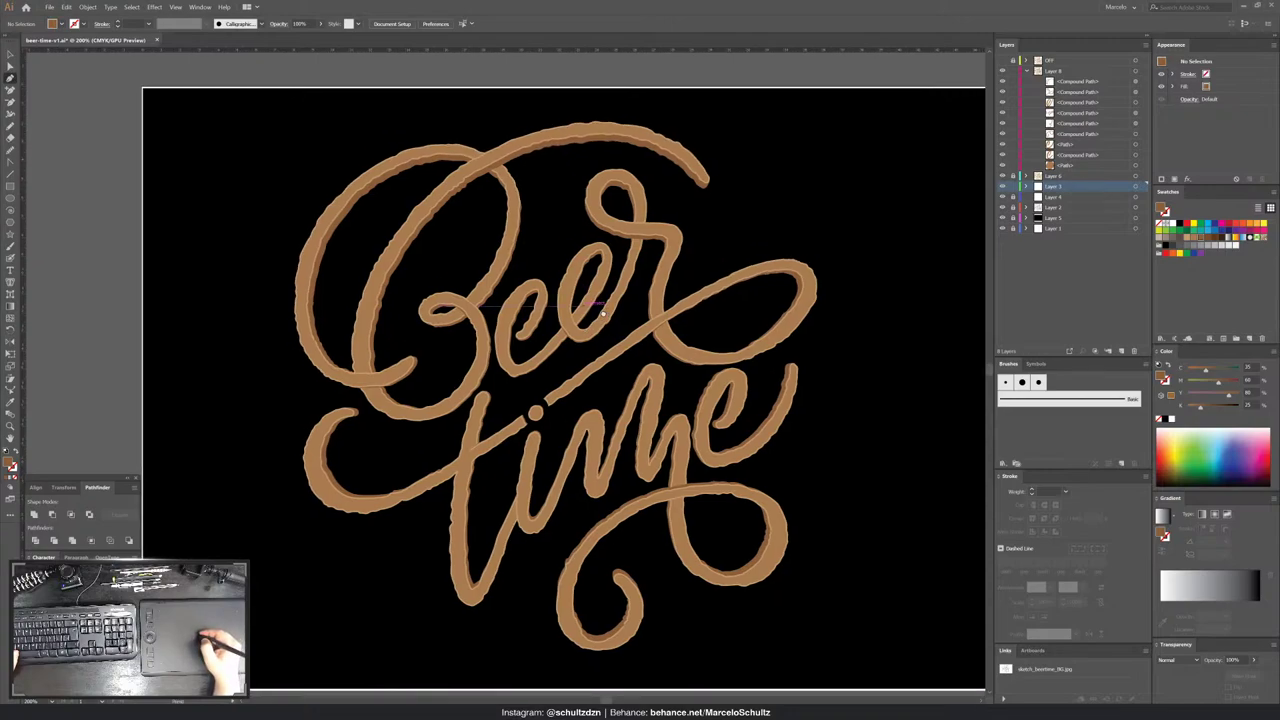
{"action": "scroll", "coordinate": [600, 315], "scroll_direction": "down", "scroll_amount": 1}
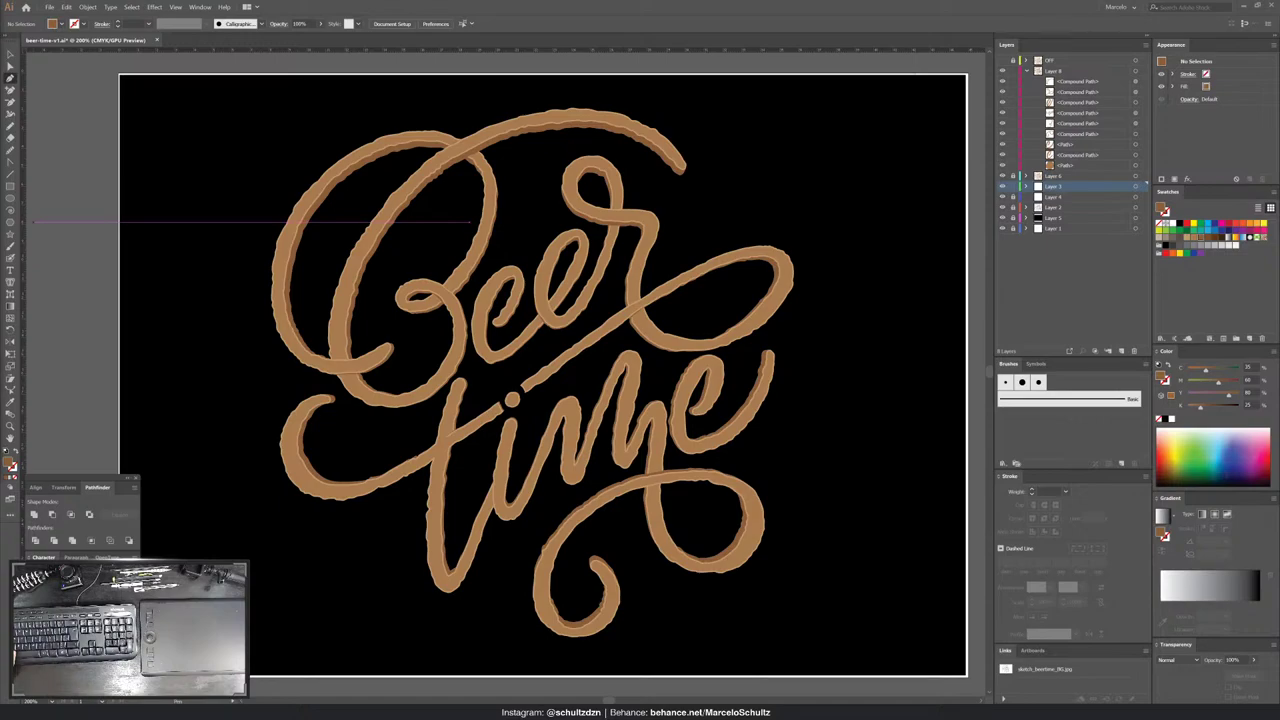
- Add a new layer above Layer 8 and bring up the calligraphic brush's options with the Paintbrush
{"action": "left_click", "coordinate": [1025, 72]}
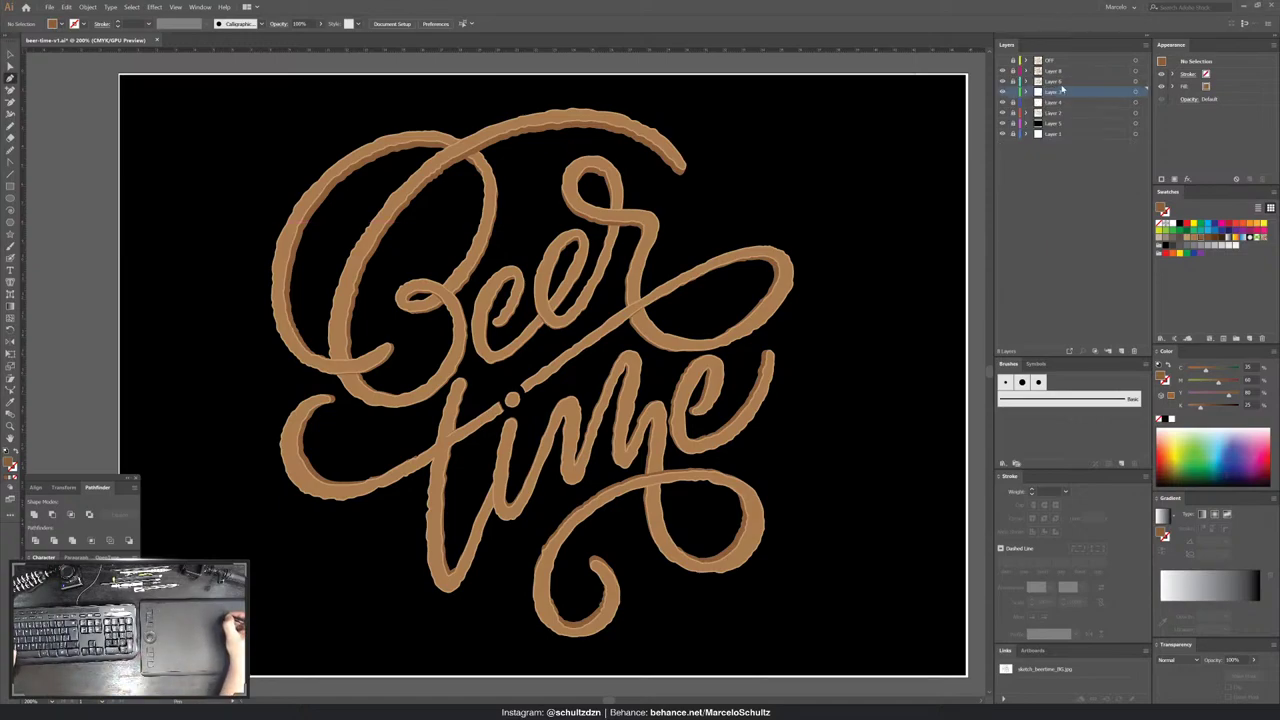
{"action": "left_click", "coordinate": [1060, 72]}
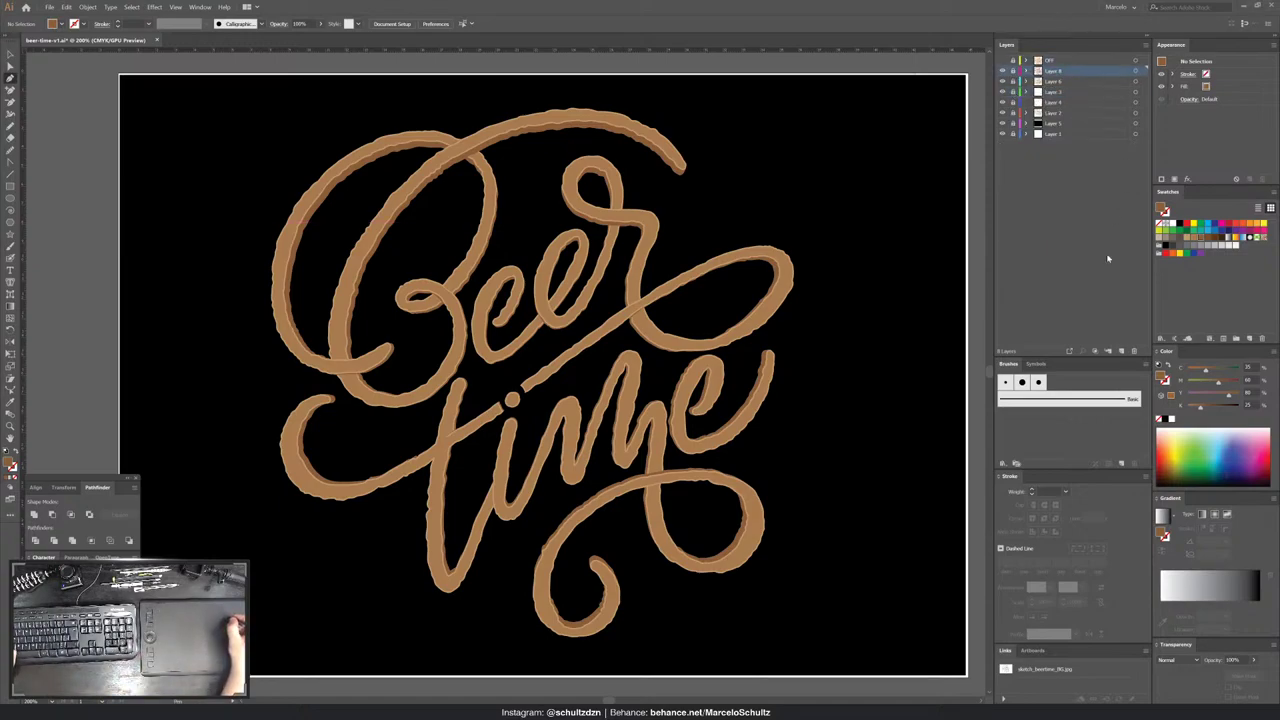
{"action": "left_click", "coordinate": [1108, 351]}
{"action": "key", "text": "b"}
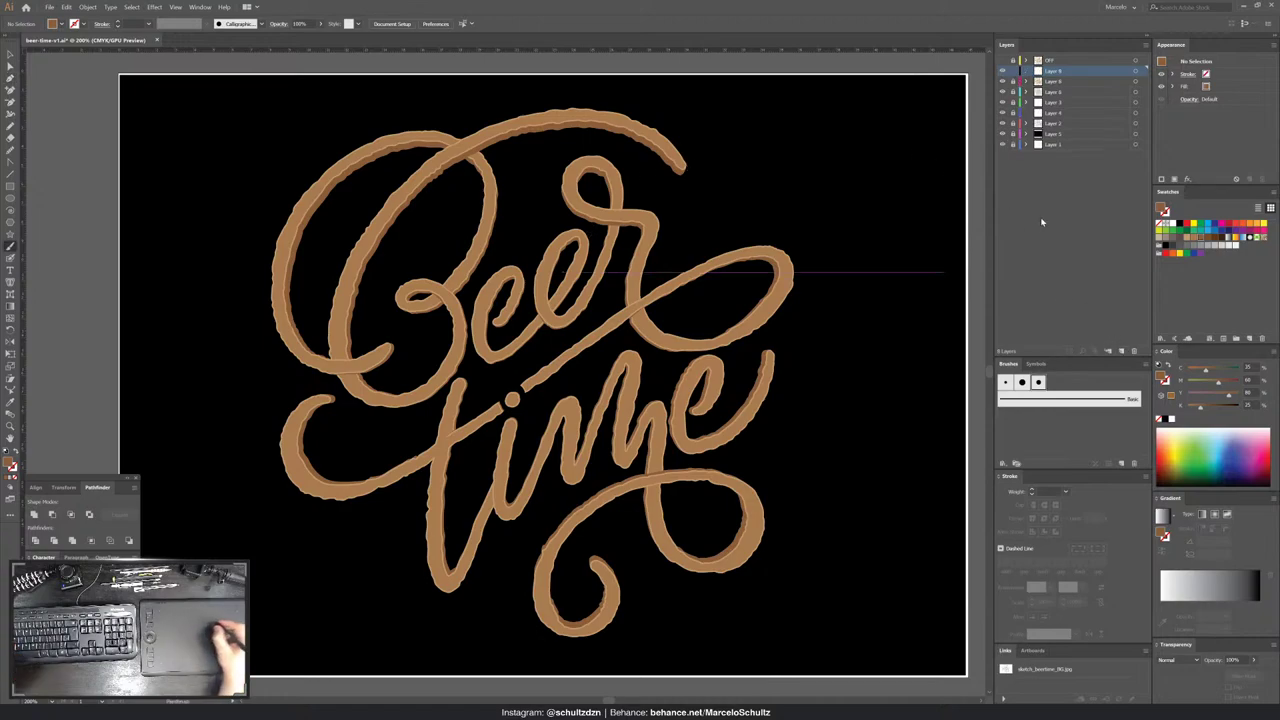
{"action": "double_click", "coordinate": [1038, 382]}
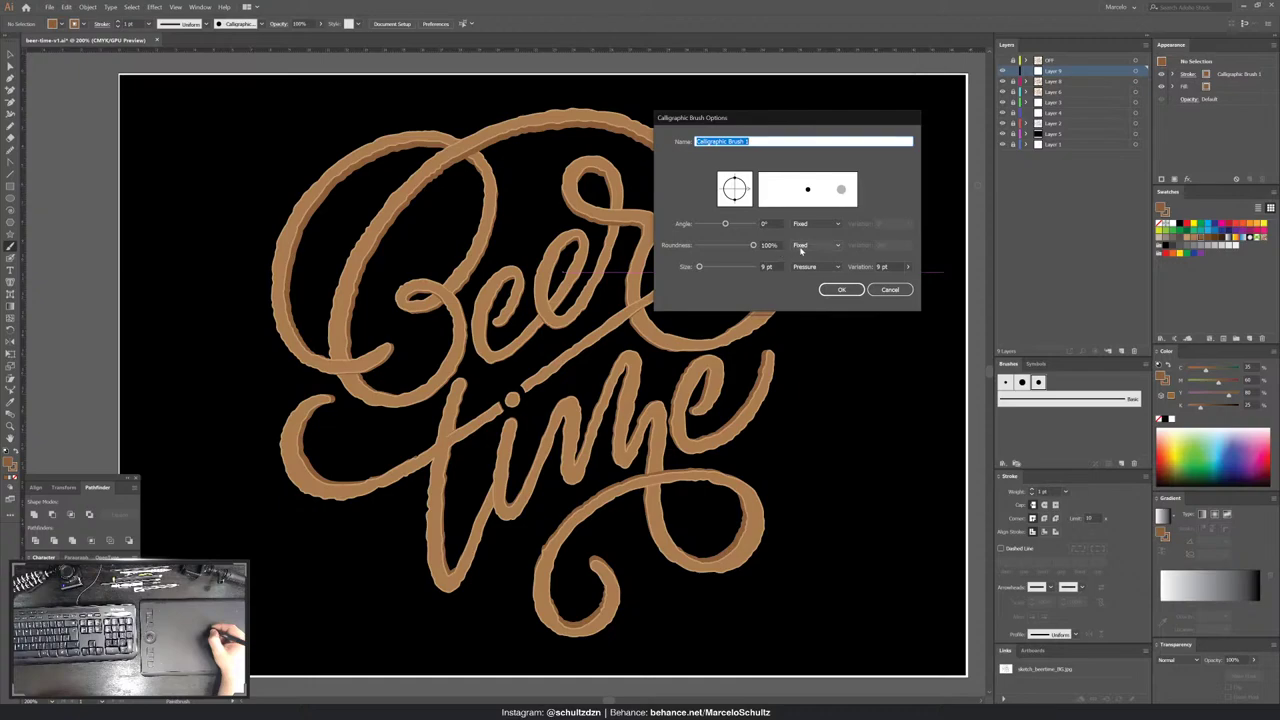
- Set the brush angle to Pressure with 168° variation and roundness to Pressure
{"action": "left_click", "coordinate": [801, 246]}
{"action": "left_click", "coordinate": [811, 267]}
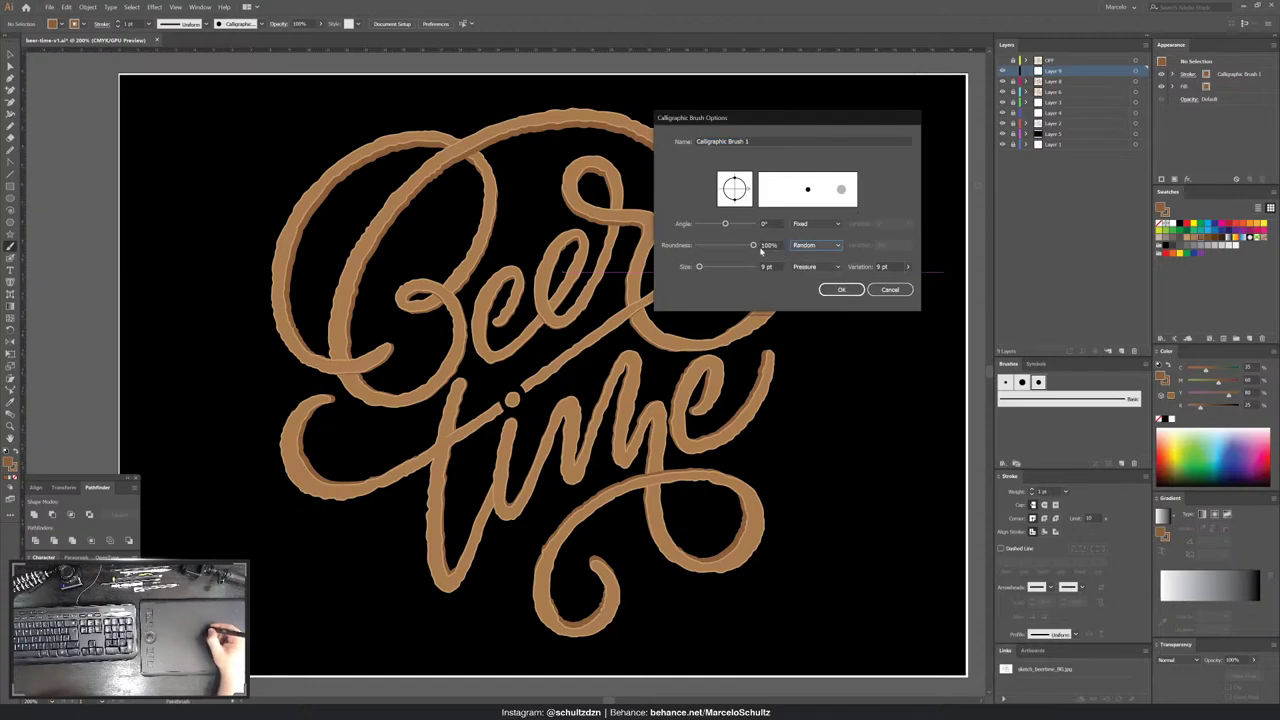
{"action": "left_click", "coordinate": [830, 226]}
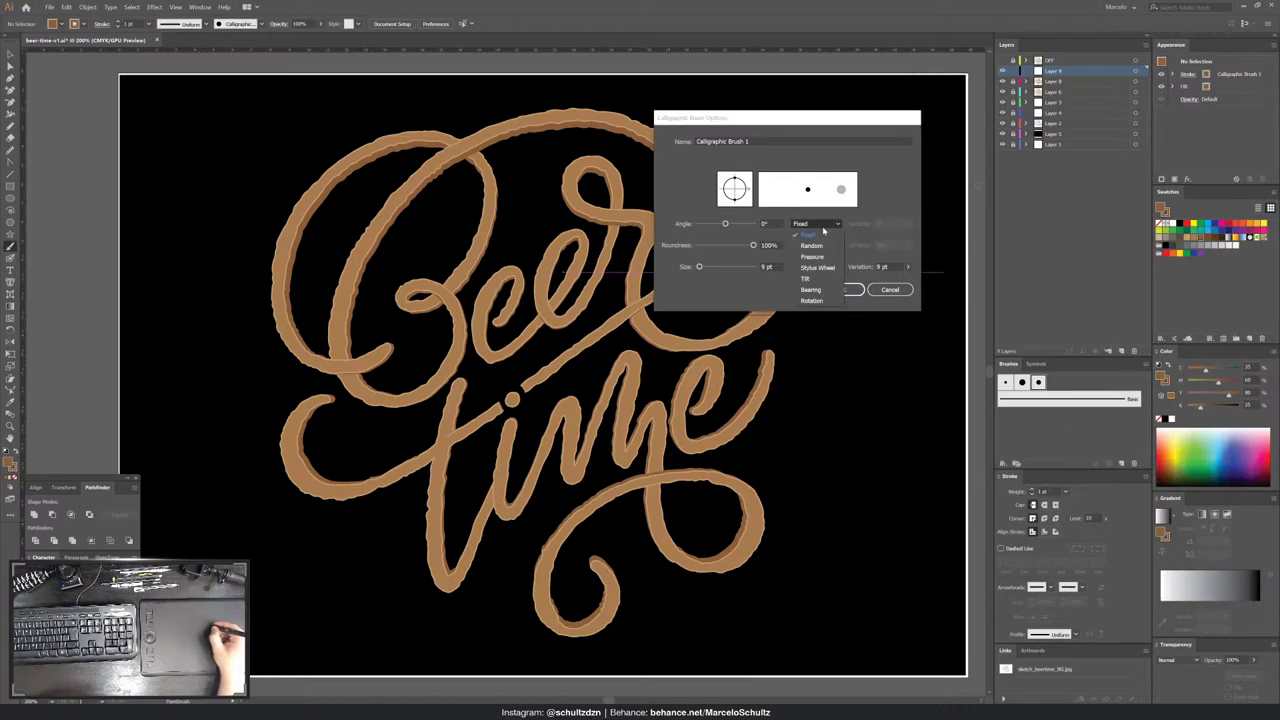
{"action": "left_click", "coordinate": [824, 257]}
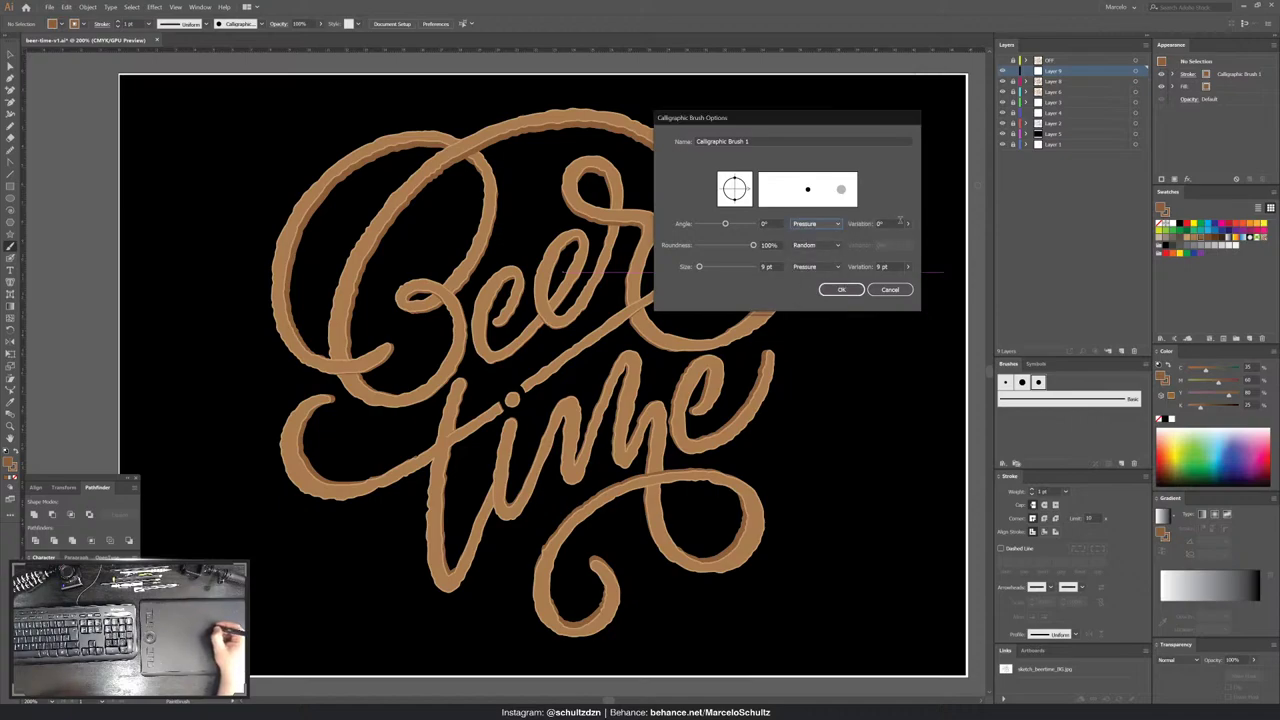
{"action": "left_click", "coordinate": [906, 223]}
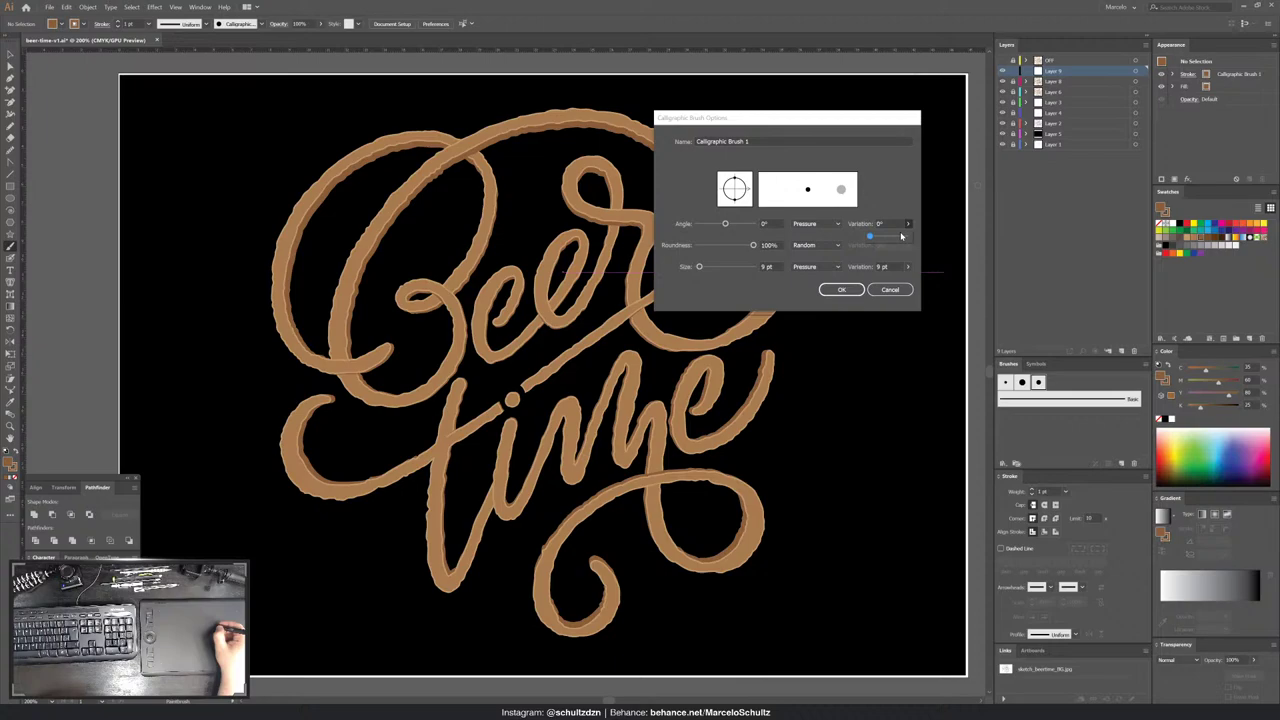
{"action": "left_click", "coordinate": [815, 245]}
{"action": "left_click", "coordinate": [821, 279]}
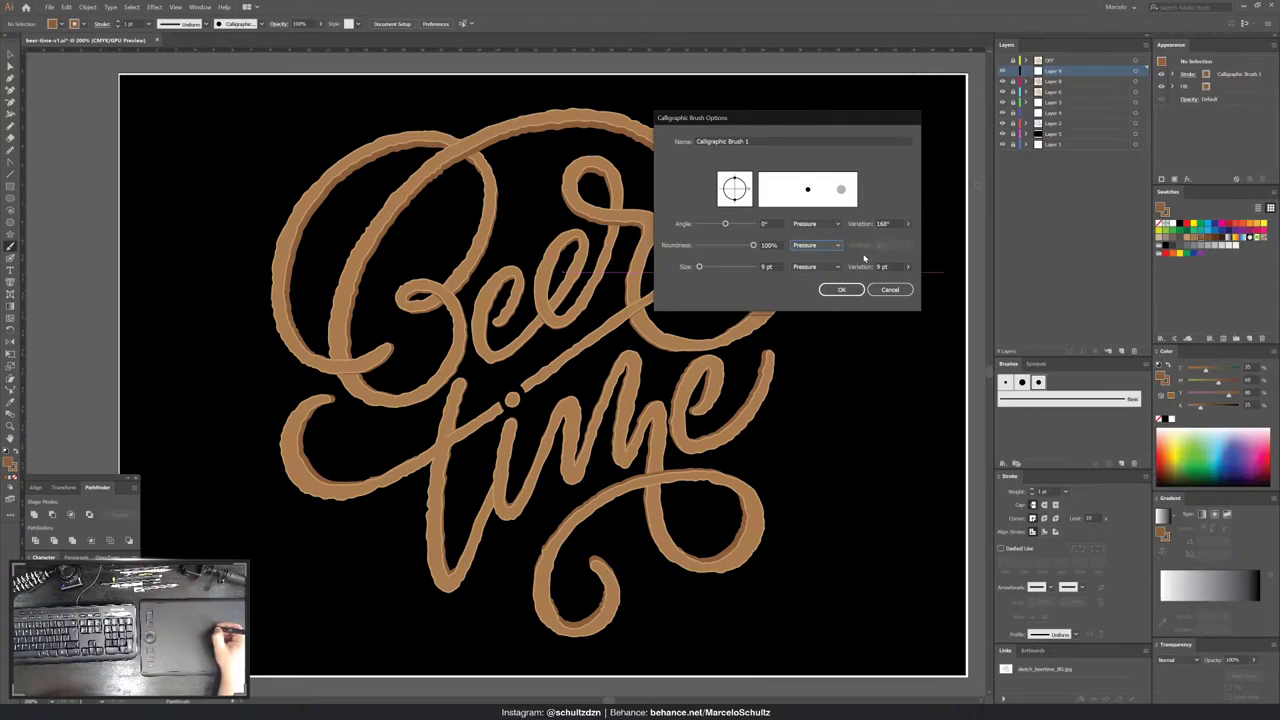
- Try other roundness controls, then settle on Pressure with 80% roundness and apply
{"action": "left_click", "coordinate": [835, 247]}
{"action": "left_click", "coordinate": [817, 289]}
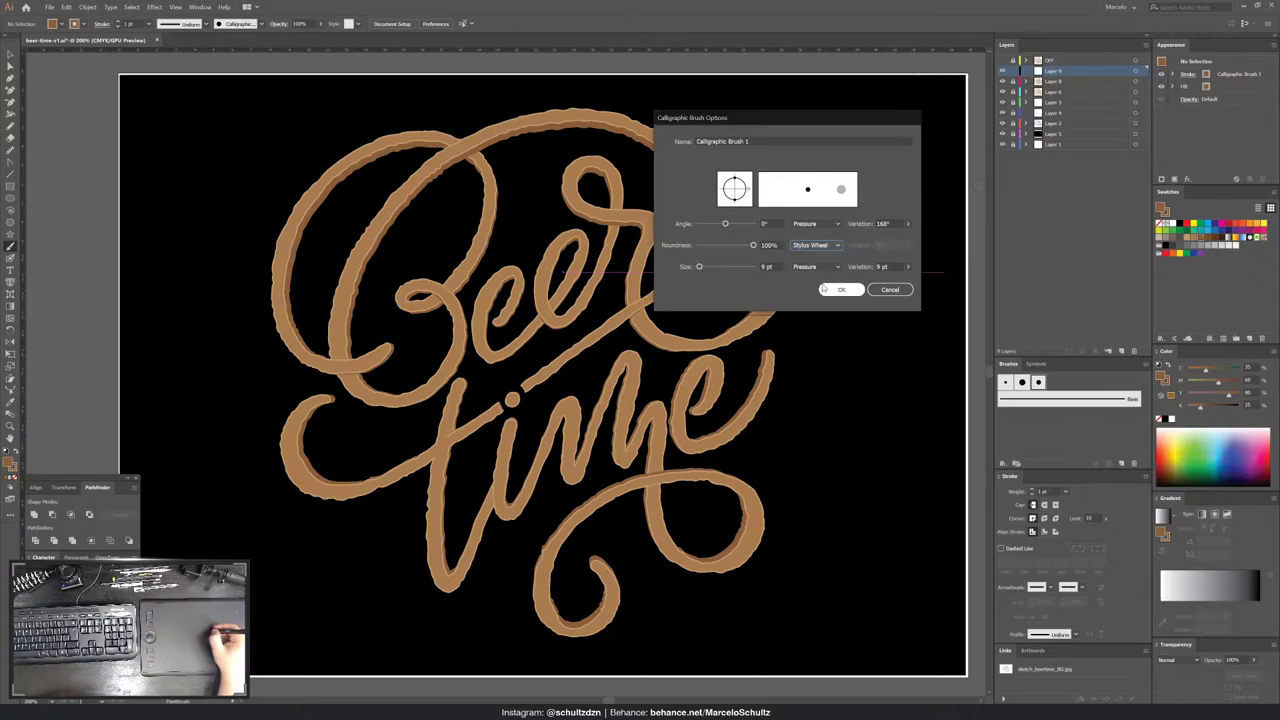
{"action": "left_click", "coordinate": [829, 247]}
{"action": "left_click", "coordinate": [815, 245]}
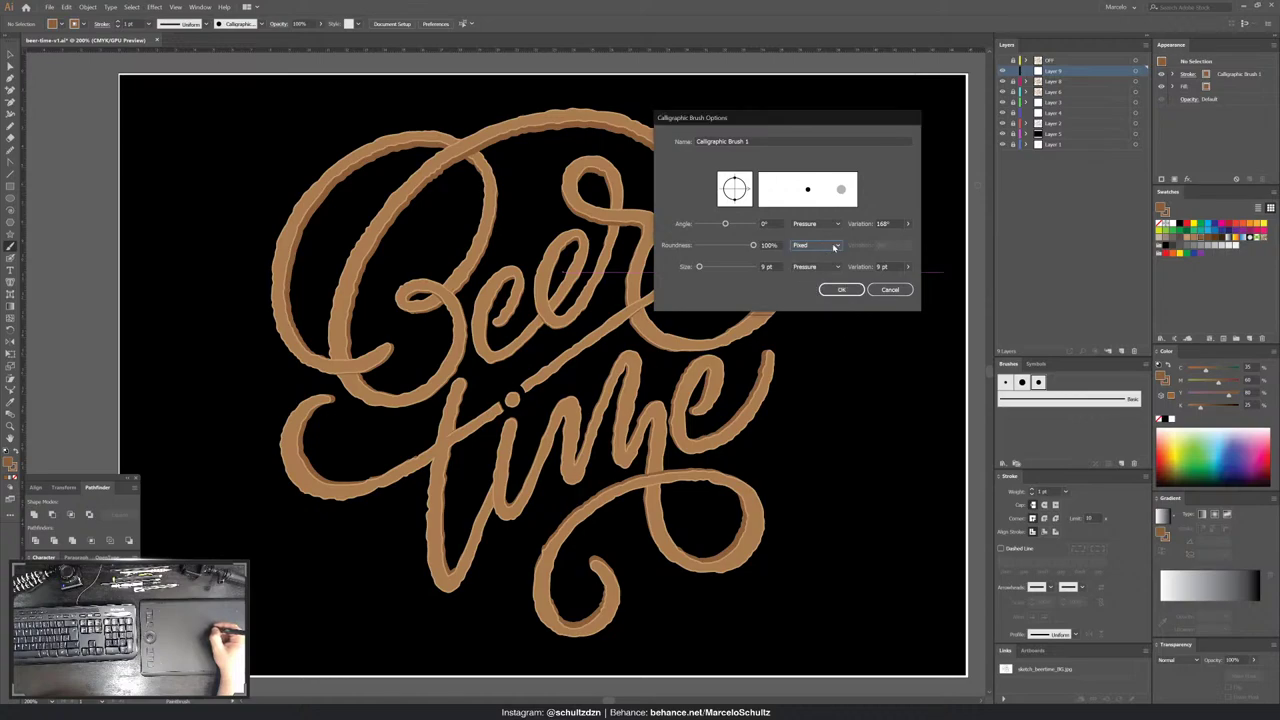
{"action": "left_click", "coordinate": [815, 245]}
{"action": "left_click", "coordinate": [806, 300]}
{"action": "left_click", "coordinate": [815, 245]}
{"action": "left_click", "coordinate": [806, 300]}
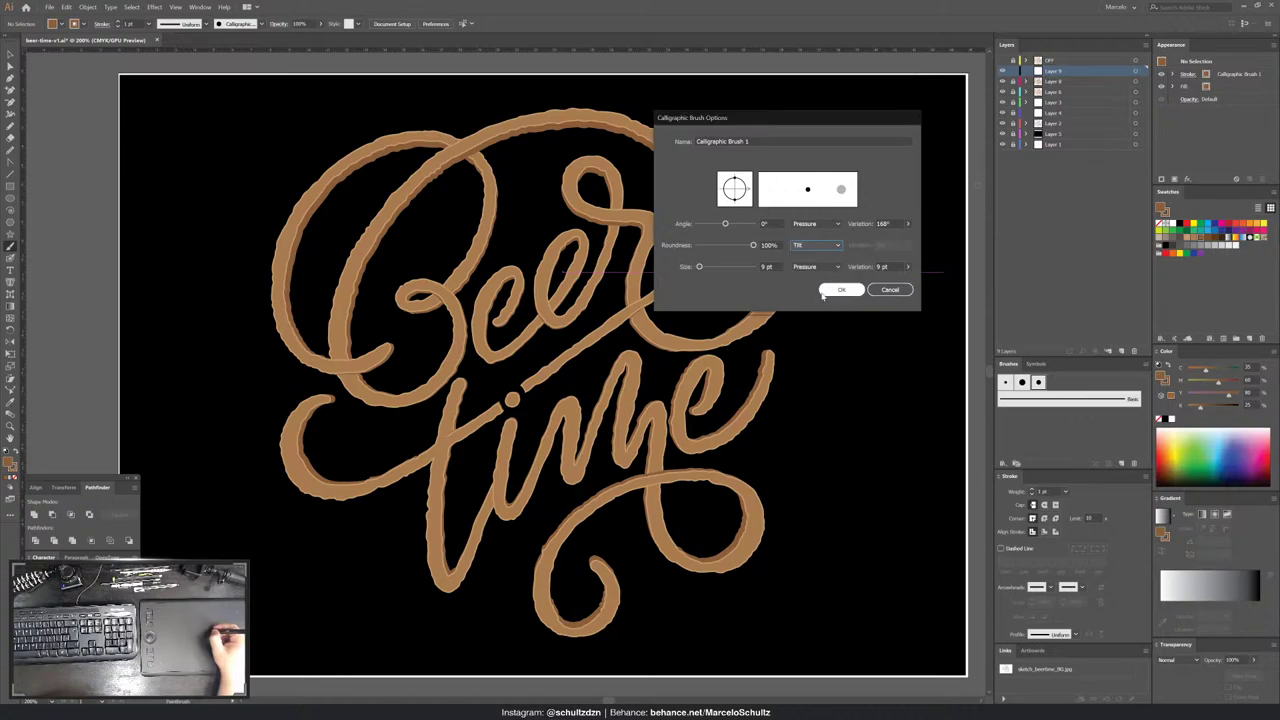
{"action": "left_click", "coordinate": [833, 247]}
{"action": "left_click", "coordinate": [810, 311]}
{"action": "left_click", "coordinate": [815, 245]}
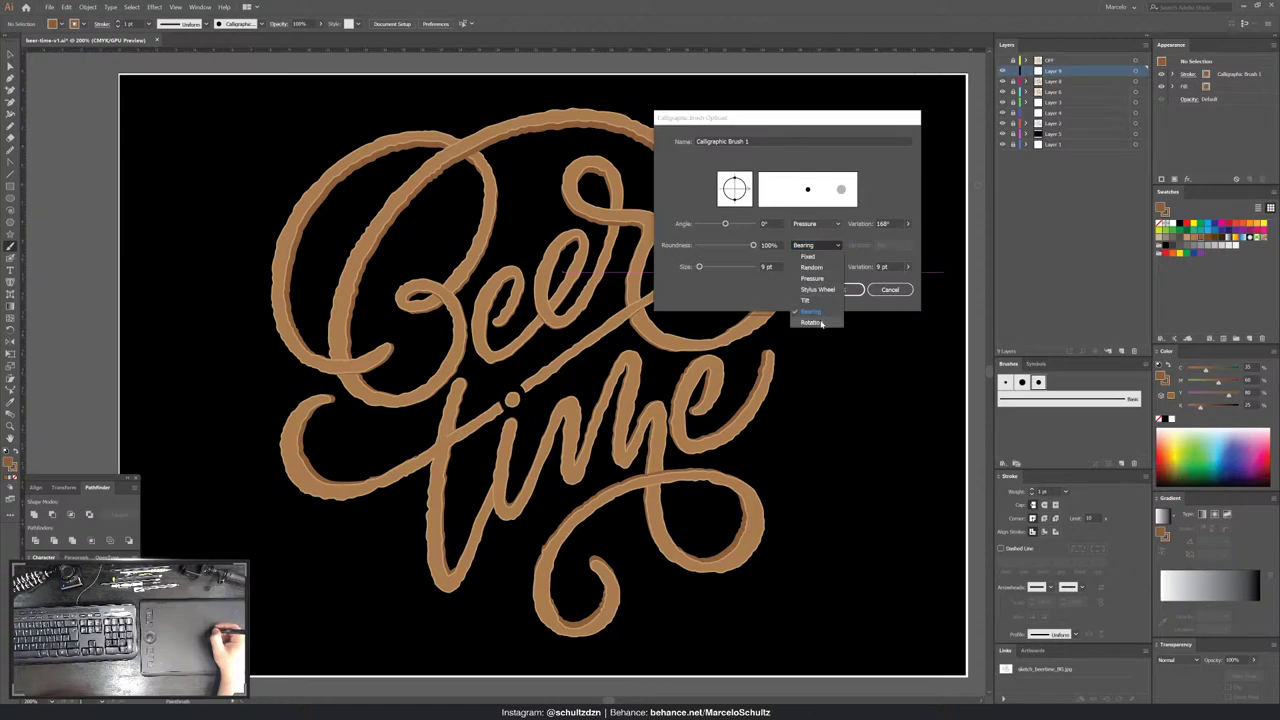
{"action": "left_click", "coordinate": [811, 322]}
{"action": "left_click", "coordinate": [833, 248]}
{"action": "left_click", "coordinate": [883, 247]}
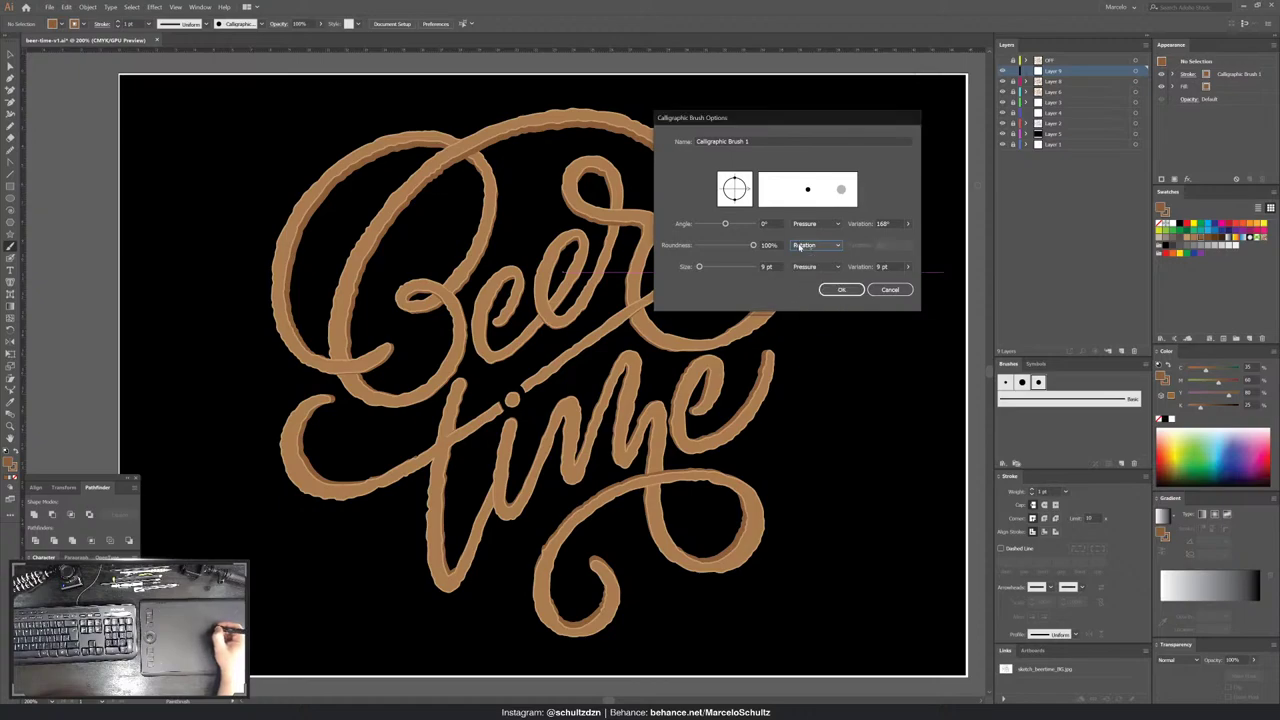
{"action": "left_click_drag", "start_coordinate": [752, 247], "coordinate": [739, 246]}
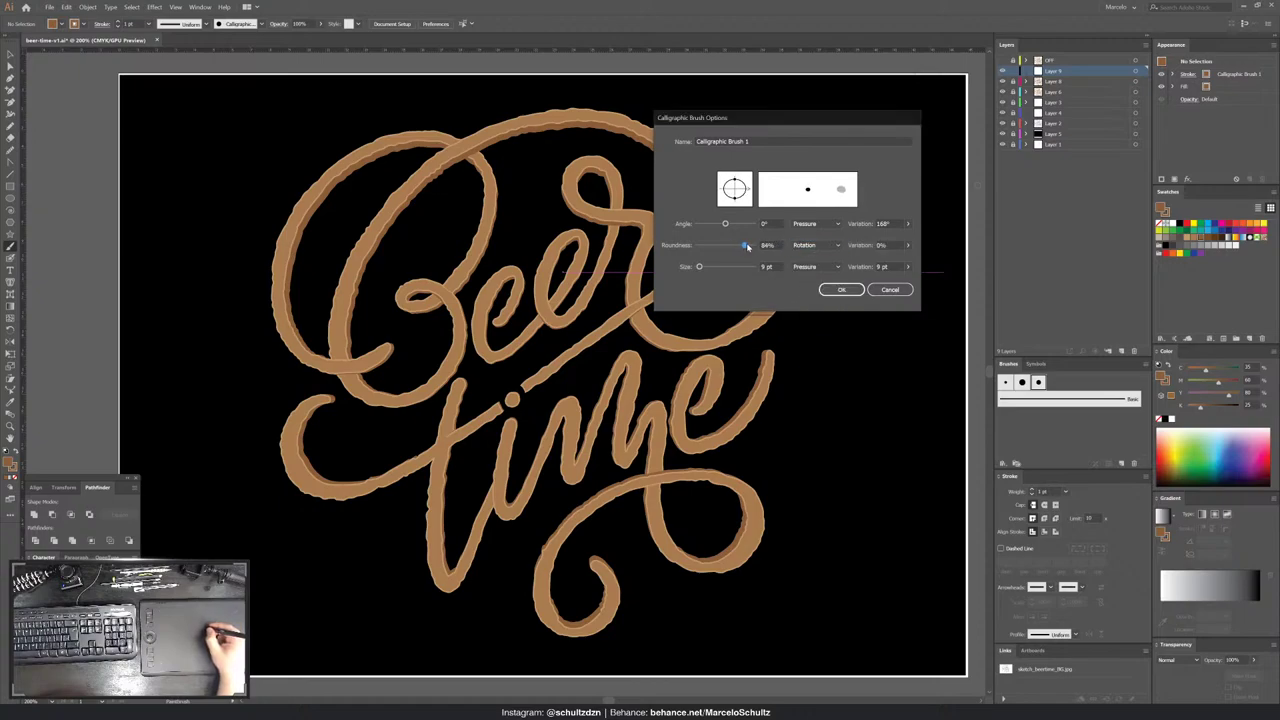
{"action": "left_click", "coordinate": [815, 245]}
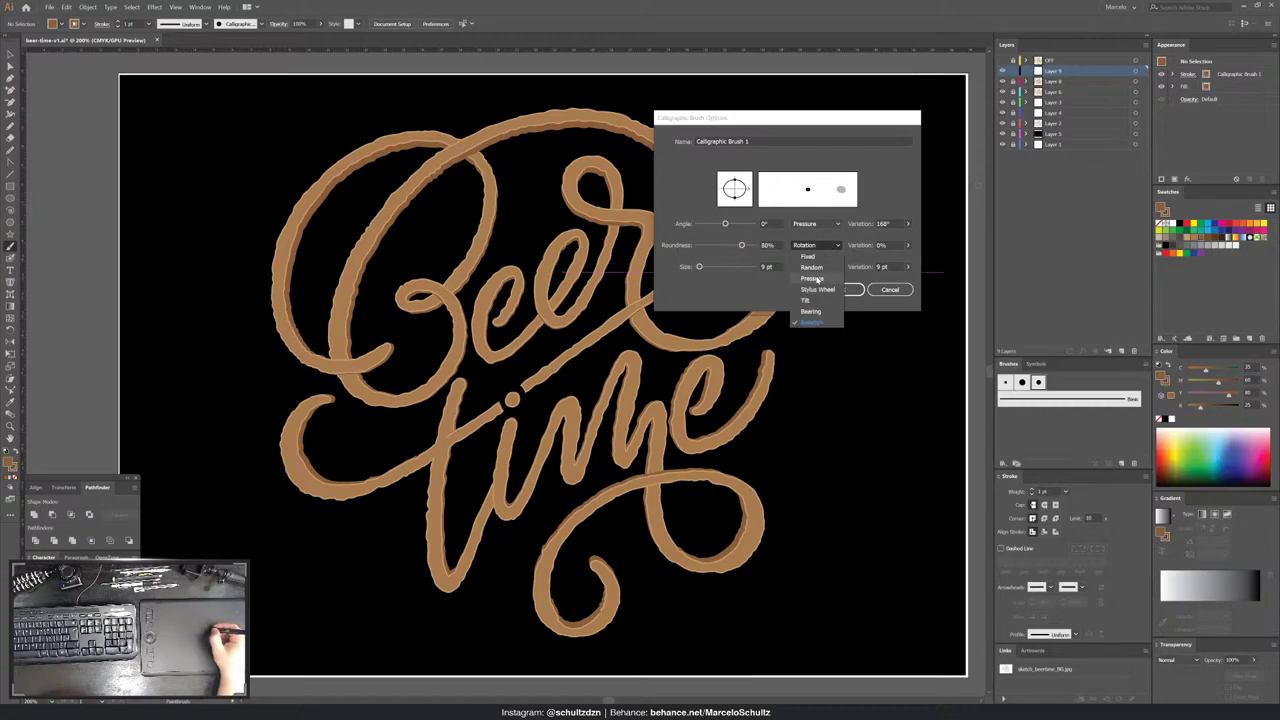
{"action": "left_click", "coordinate": [819, 278]}
{"action": "left_click", "coordinate": [846, 290]}
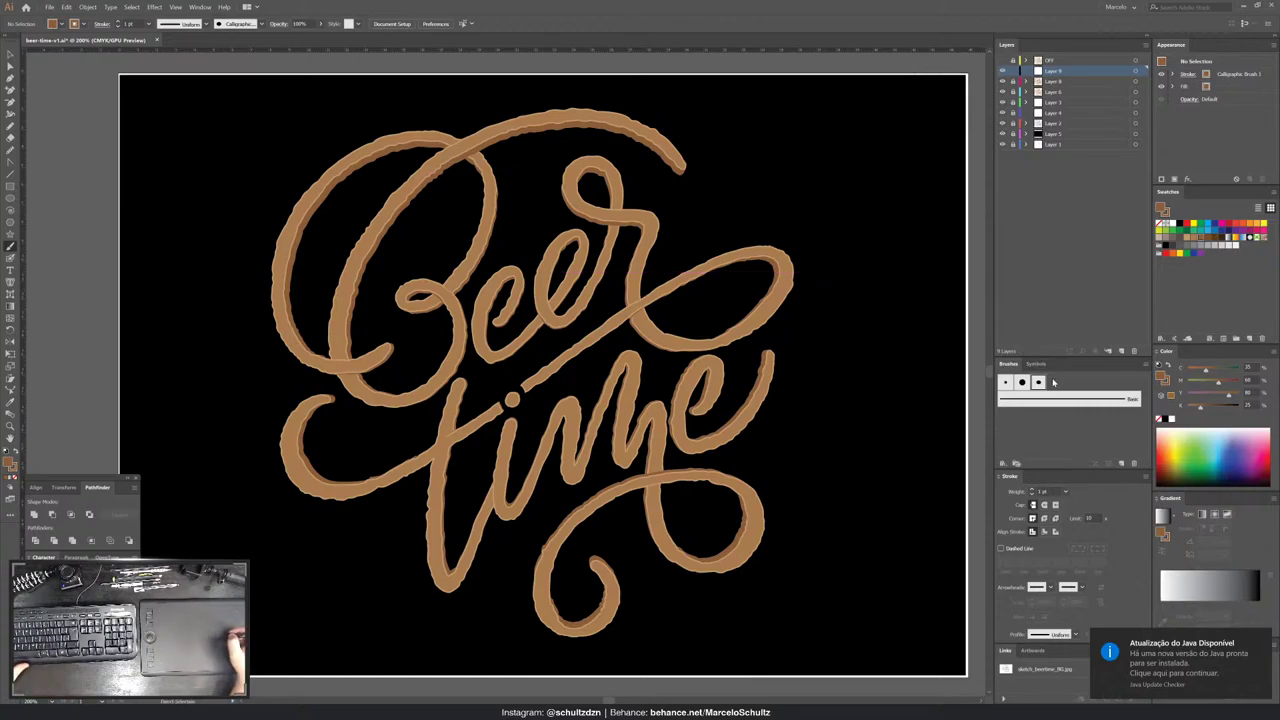
- Create a new calligraphic brush with 95% roundness following pen pressure, 4% variation
{"action": "left_click", "coordinate": [1121, 464]}
{"action": "left_click", "coordinate": [552, 409]}
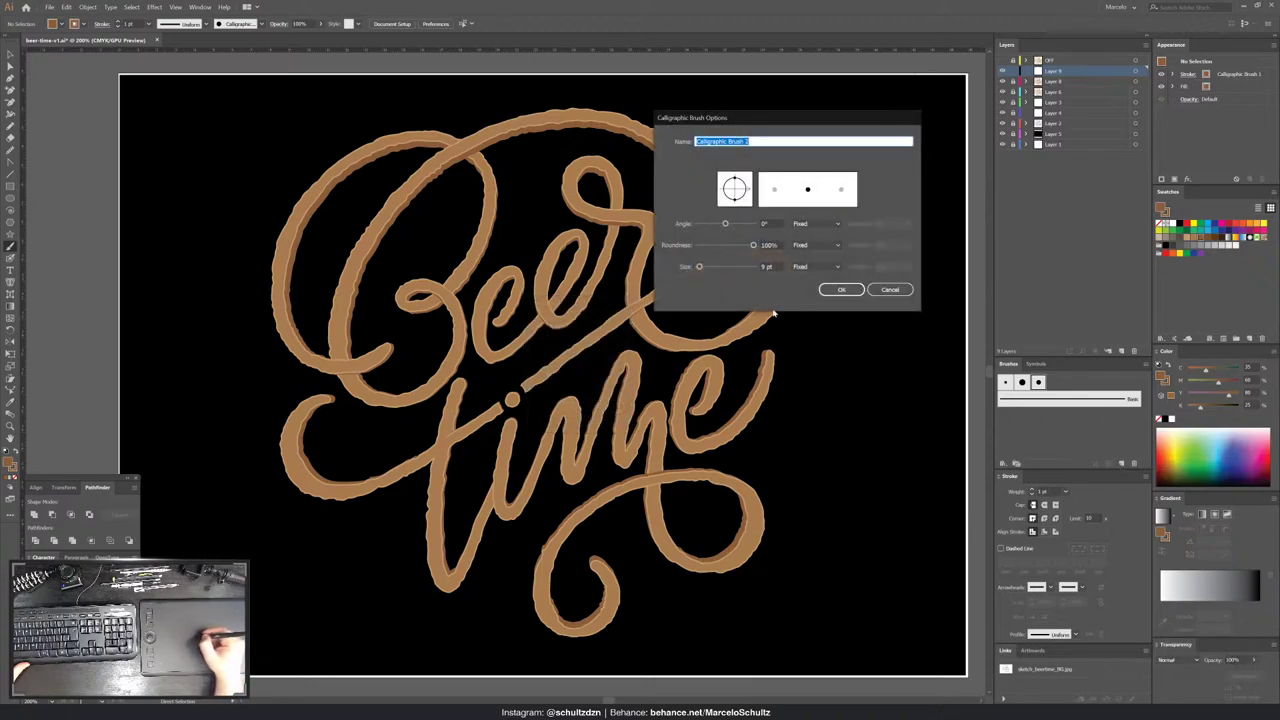
{"action": "left_click", "coordinate": [818, 245]}
{"action": "left_click", "coordinate": [843, 261]}
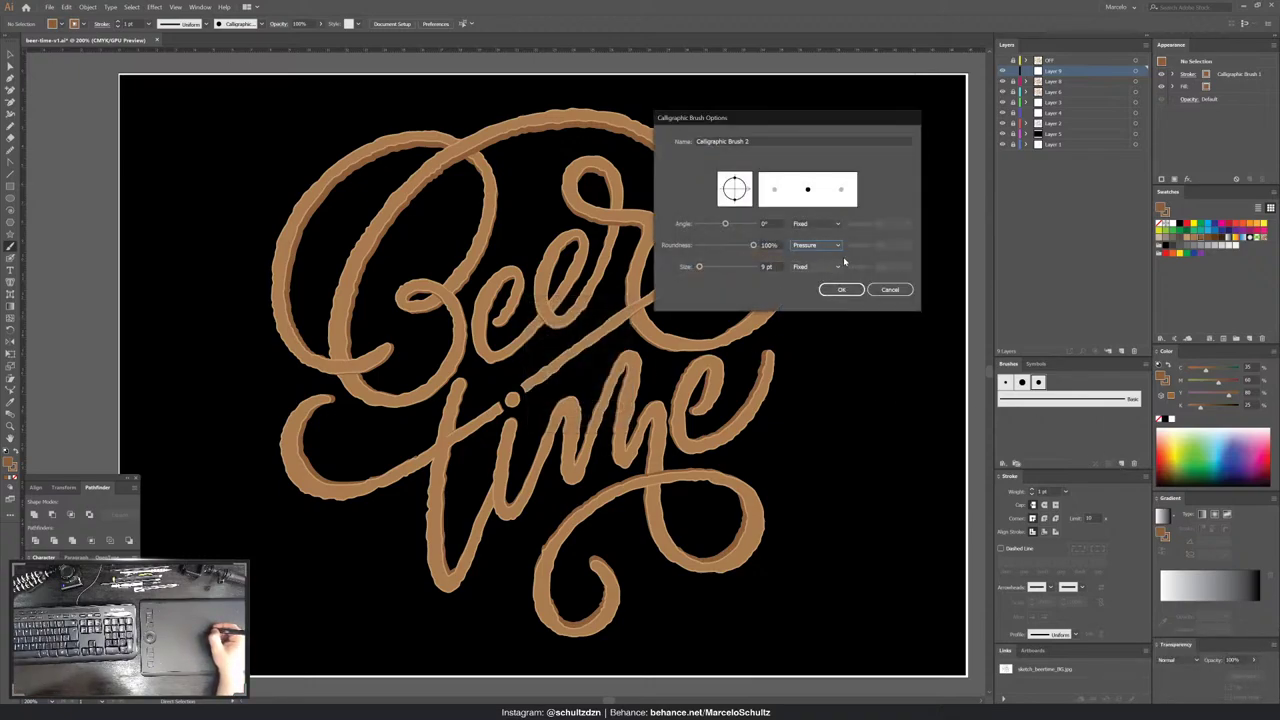
{"action": "left_click_drag", "start_coordinate": [753, 245], "coordinate": [750, 245]}
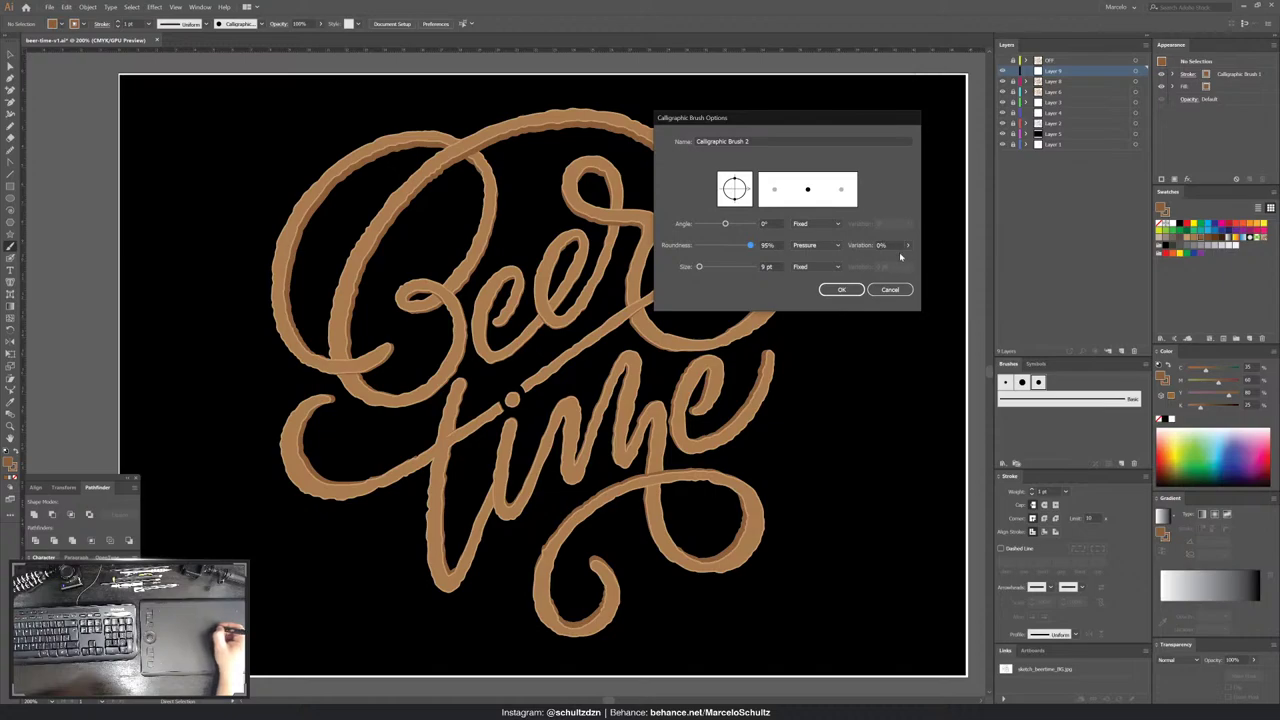
{"action": "left_click", "coordinate": [907, 245]}
- Make angle (151°) and size (9 pt) follow pressure, then paint a test stroke right of the lettering
{"action": "left_click", "coordinate": [818, 223]}
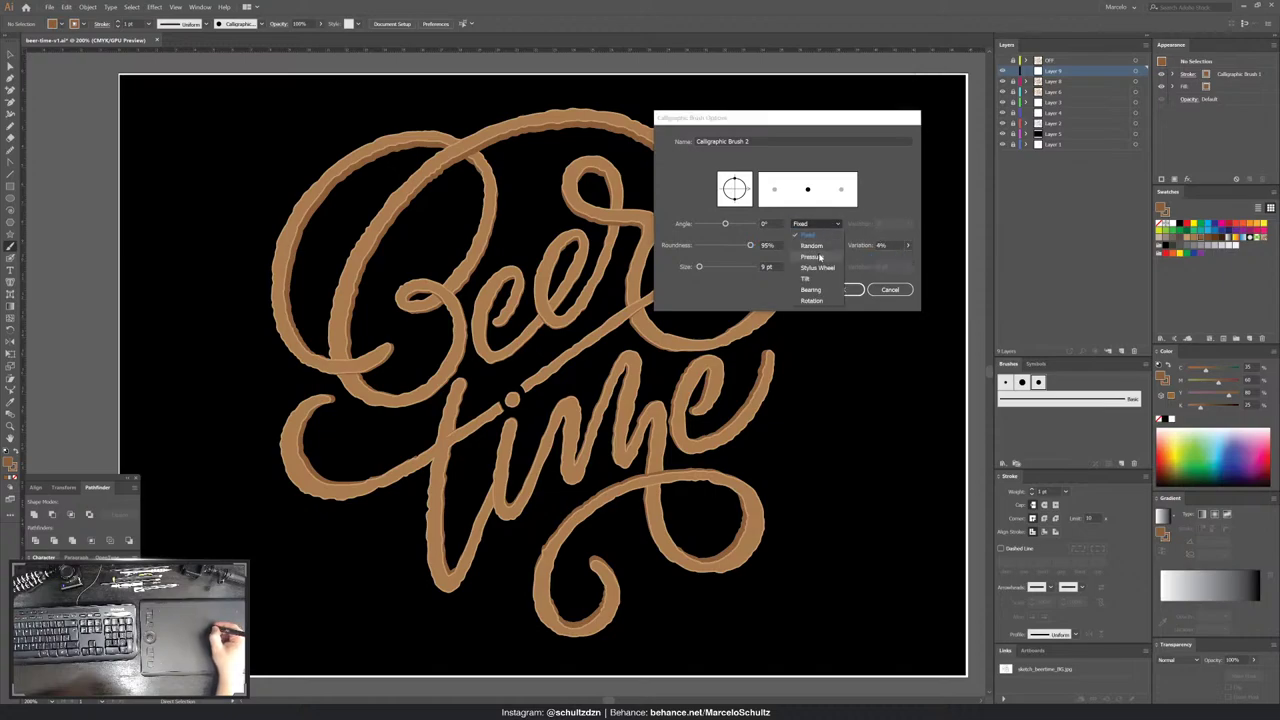
{"action": "left_click", "coordinate": [825, 256]}
{"action": "left_click", "coordinate": [907, 223]}
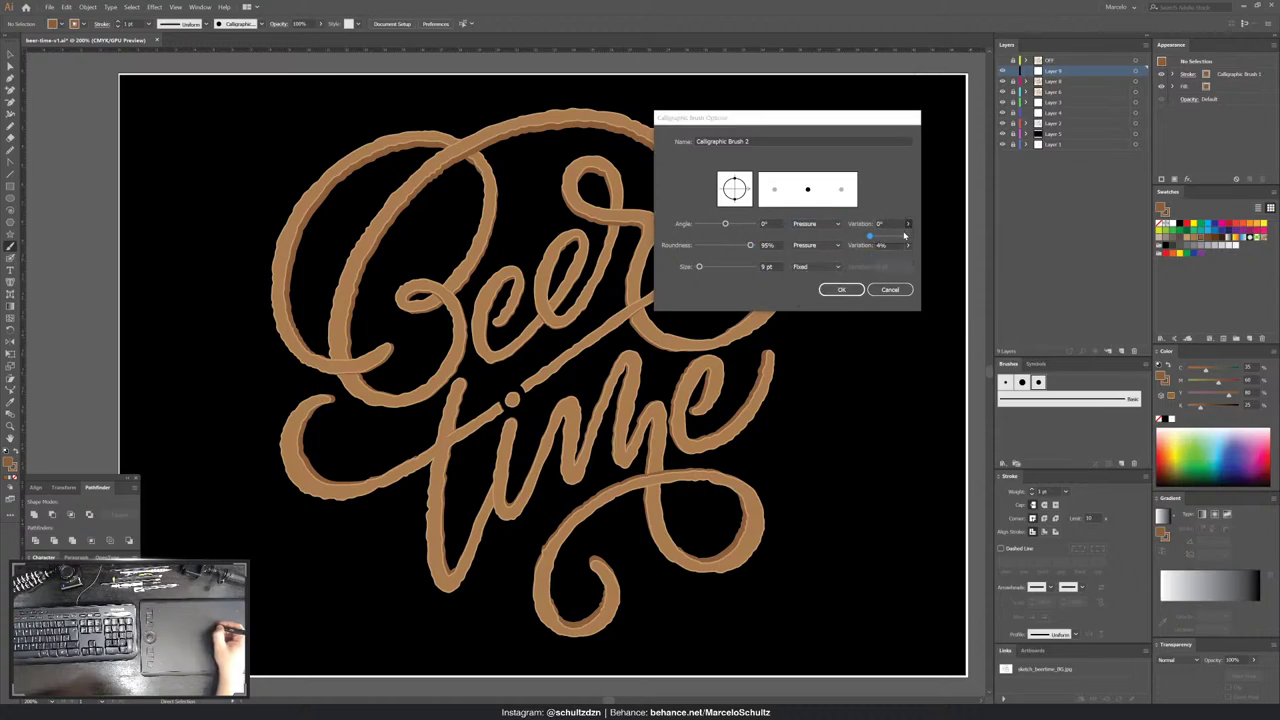
{"action": "left_click", "coordinate": [816, 267]}
{"action": "left_click", "coordinate": [812, 299]}
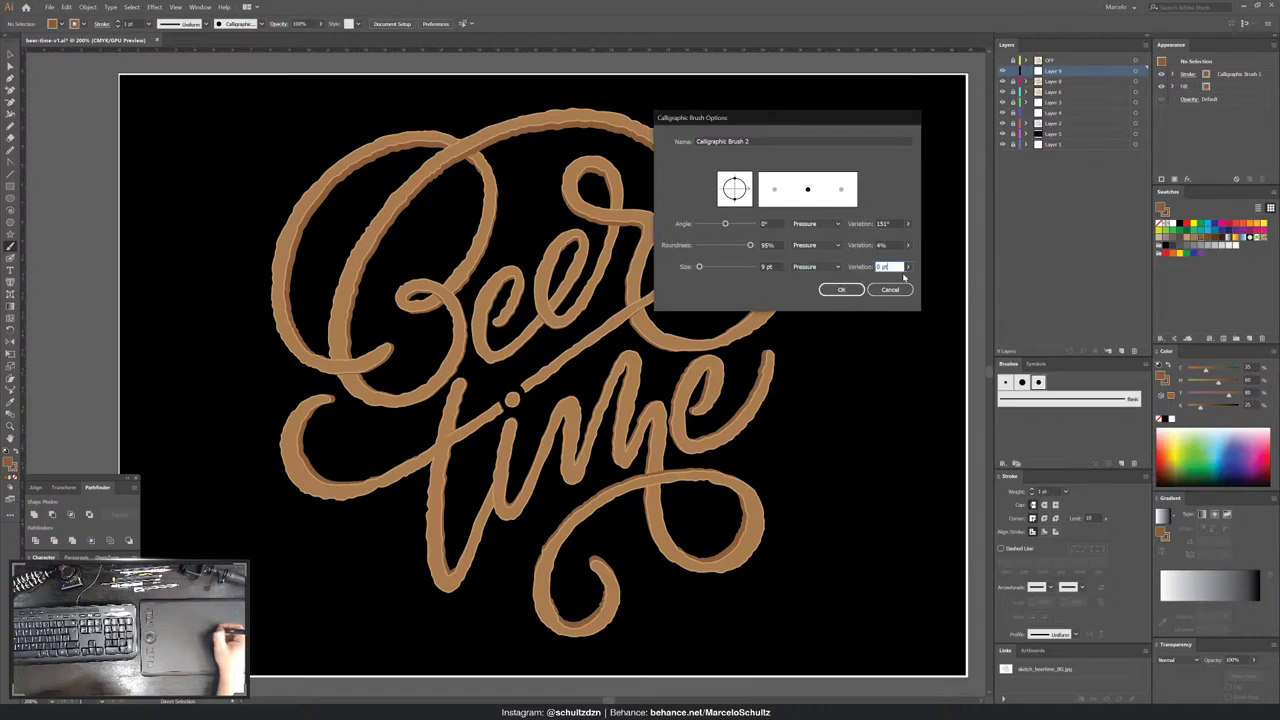
{"action": "left_click", "coordinate": [907, 268]}
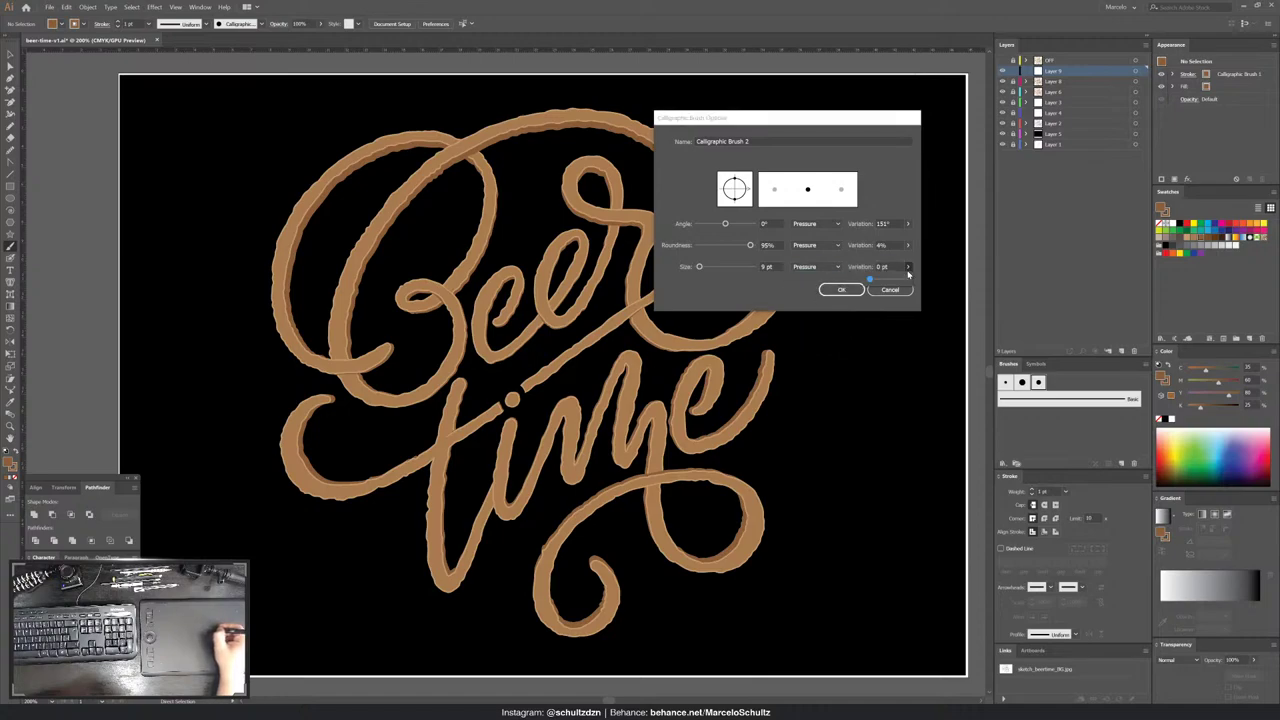
{"action": "left_click", "coordinate": [841, 289]}
{"action": "left_click_drag", "start_coordinate": [741, 206], "coordinate": [940, 130]}
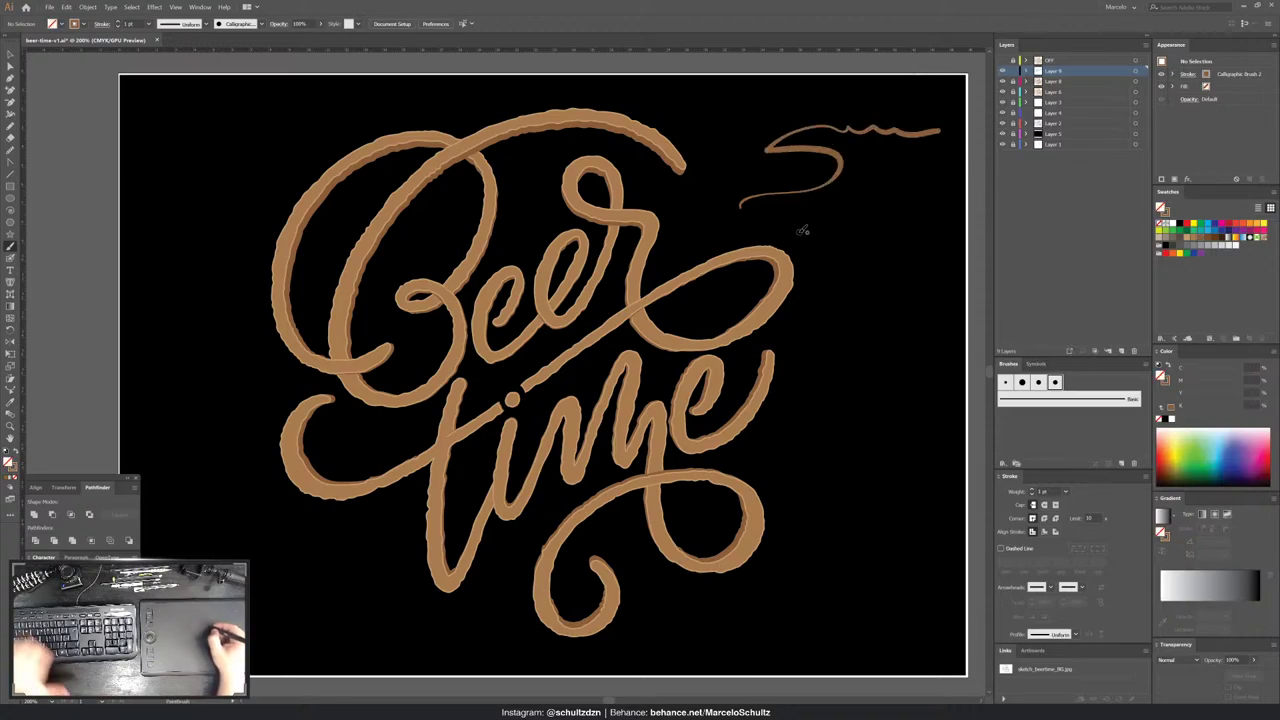
- Paint a stroke, change the brush's roundness variation, apply it to existing strokes, and paint a curl
{"action": "mouse_move", "coordinate": [800, 230]}
{"action": "left_mouse_down"}
{"action": "mouse_move", "coordinate": [875, 221]}
{"action": "mouse_move", "coordinate": [905, 272]}
{"action": "mouse_move", "coordinate": [882, 400]}
{"action": "mouse_move", "coordinate": [815, 365]}
{"action": "mouse_move", "coordinate": [843, 398]}
{"action": "left_mouse_up"}
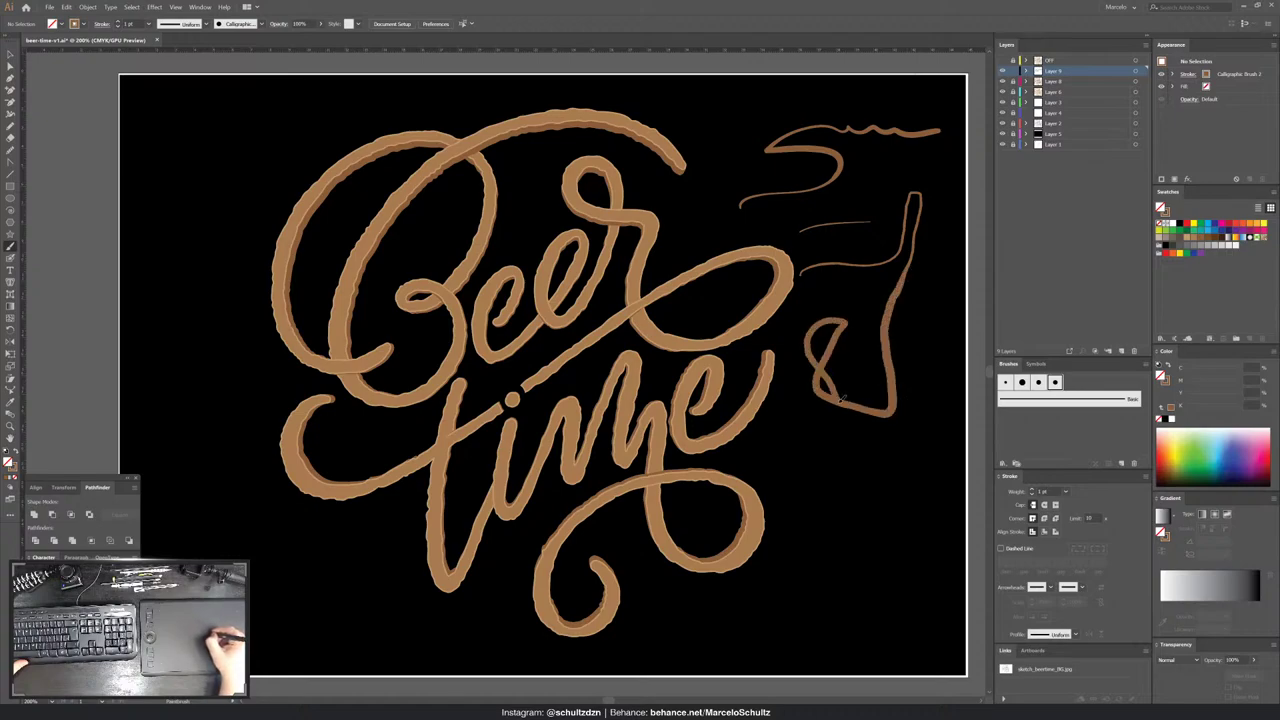
{"action": "double_click", "coordinate": [1054, 382]}
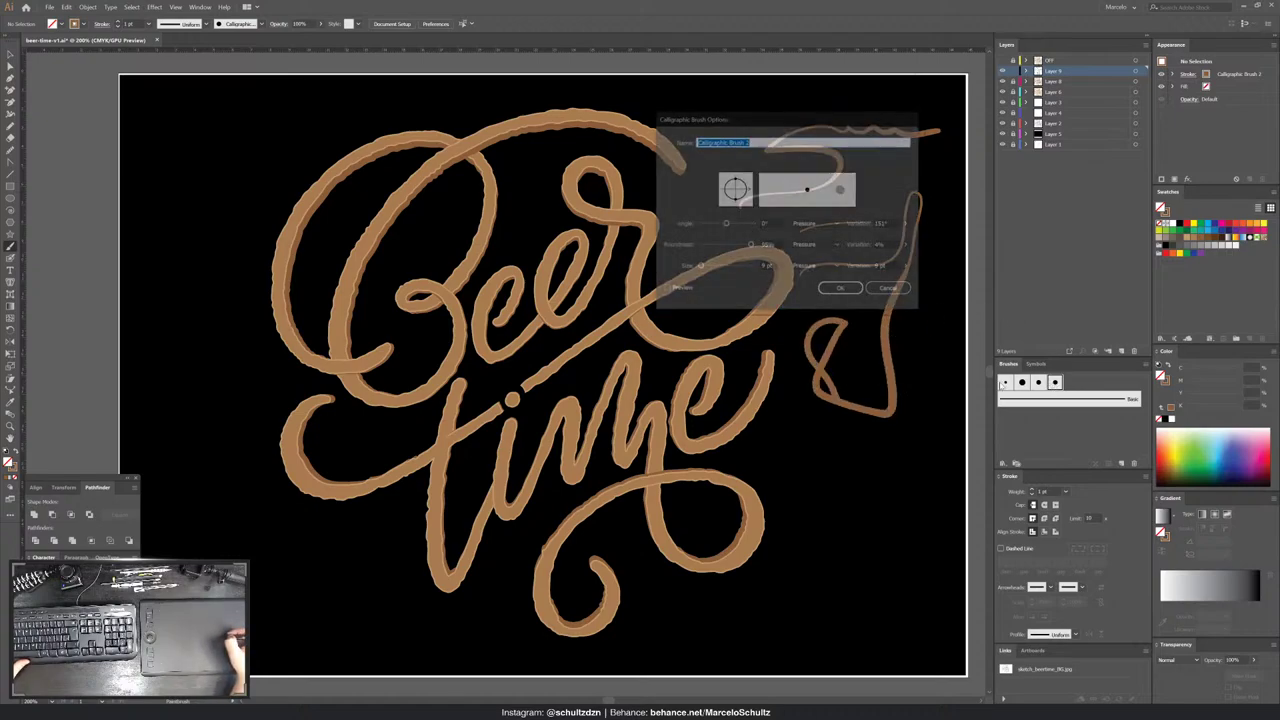
{"action": "left_click", "coordinate": [830, 267]}
{"action": "left_click", "coordinate": [818, 245]}
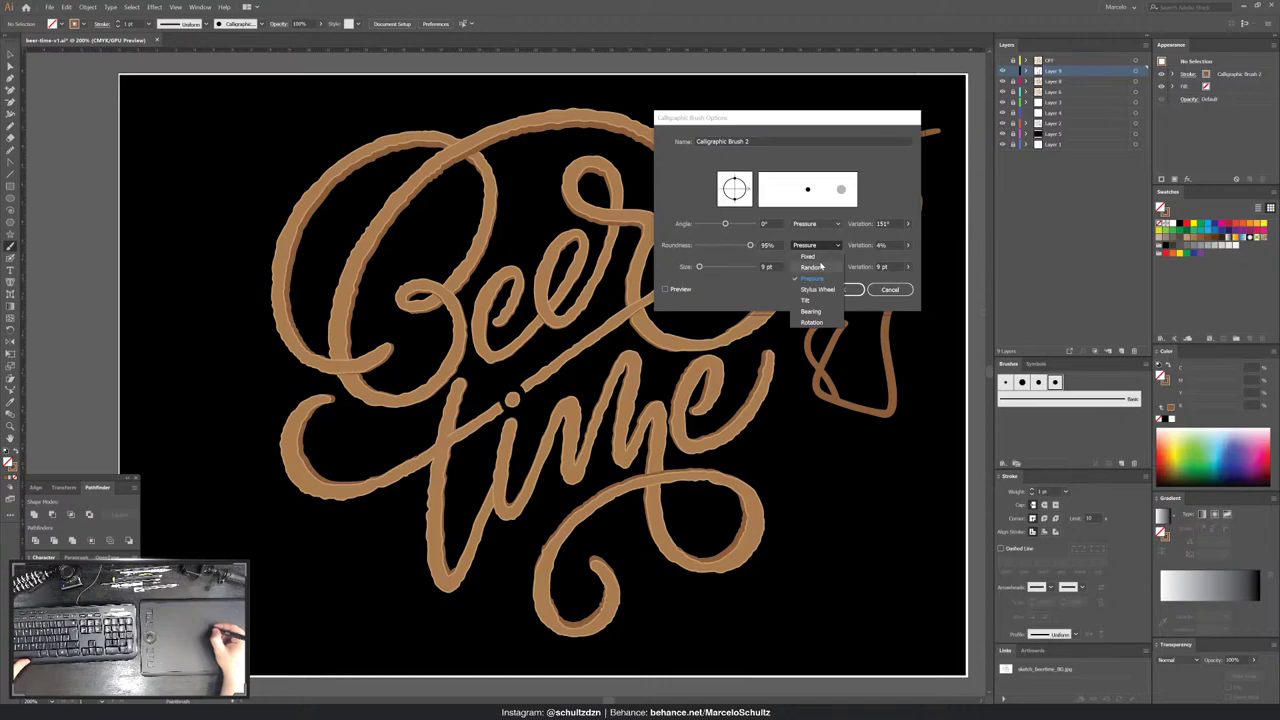
{"action": "left_click", "coordinate": [820, 267]}
{"action": "left_click", "coordinate": [818, 245]}
{"action": "left_click", "coordinate": [842, 289]}
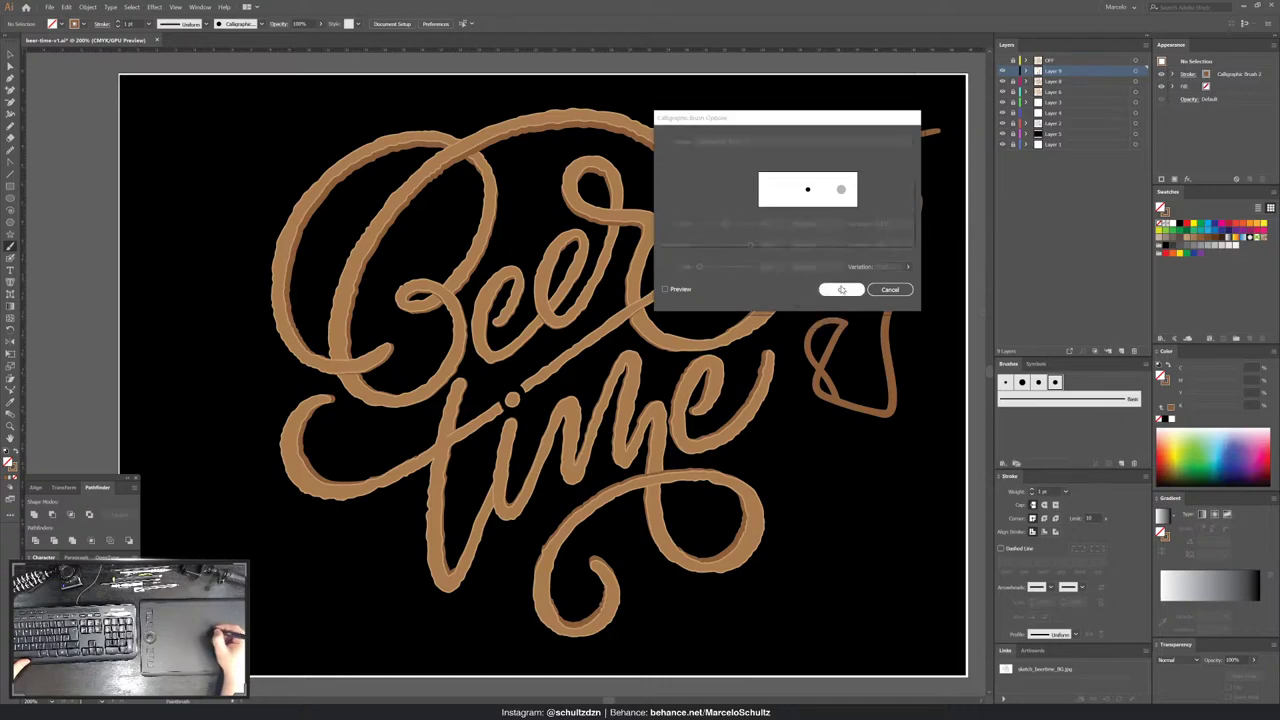
{"action": "left_click", "coordinate": [776, 232]}
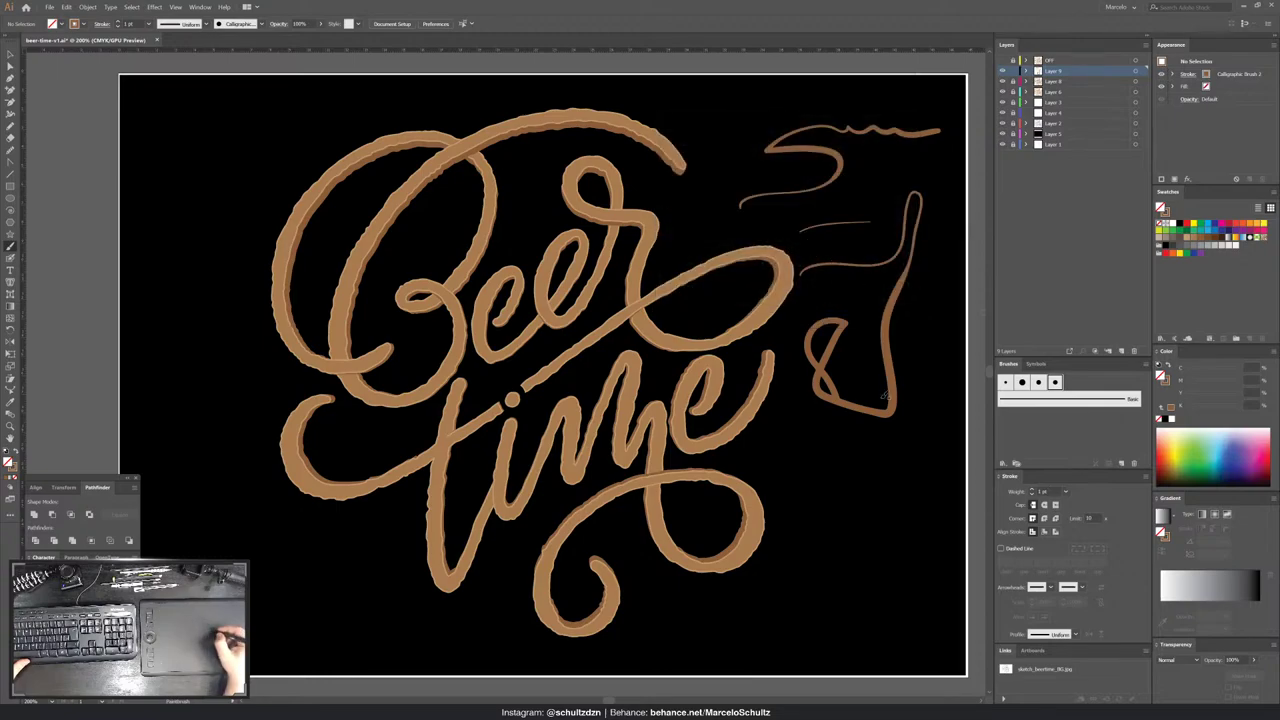
{"action": "left_click_drag", "start_coordinate": [884, 395], "coordinate": [795, 239]}
{"action": "mouse_move", "coordinate": [752, 390]}
{"action": "left_mouse_down"}
{"action": "mouse_move", "coordinate": [818, 325]}
{"action": "mouse_move", "coordinate": [712, 302]}
{"action": "mouse_move", "coordinate": [707, 428]}
{"action": "mouse_move", "coordinate": [805, 425]}
{"action": "mouse_move", "coordinate": [838, 362]}
{"action": "mouse_move", "coordinate": [822, 352]}
{"action": "left_mouse_up"}
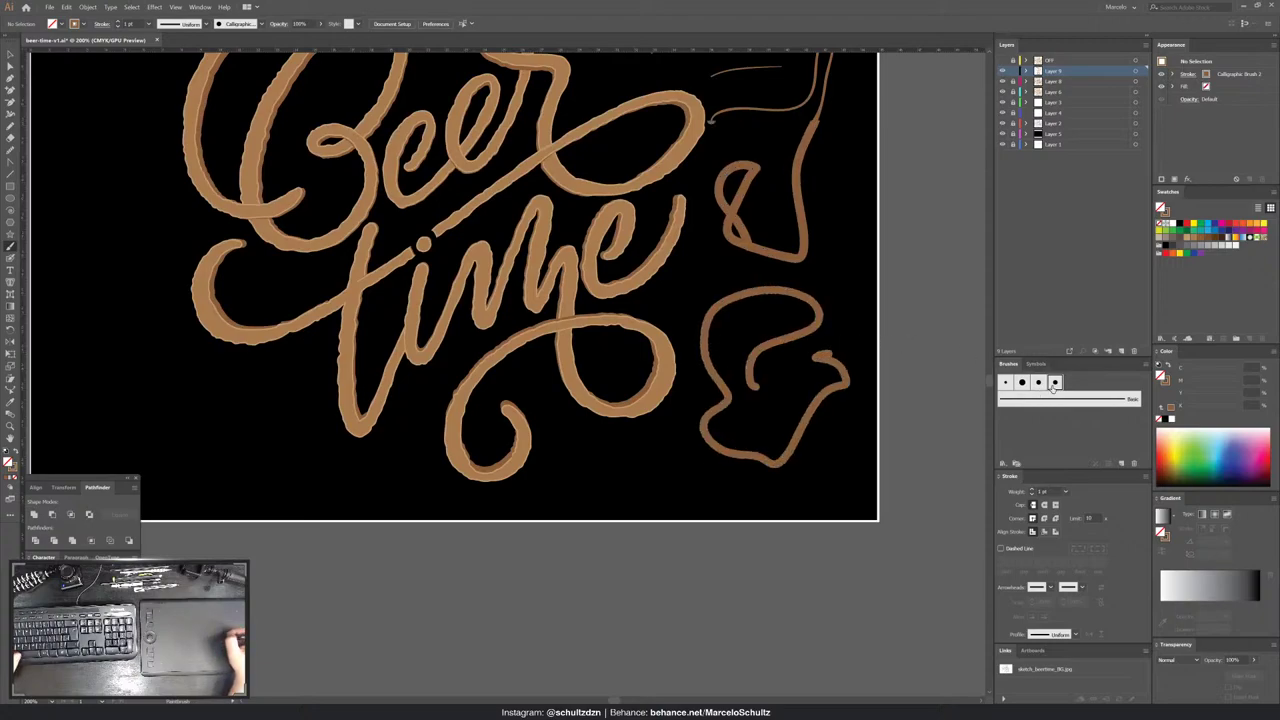
- Set brush angle and size to Tilt with 5% roundness variation, applied to existing strokes
{"action": "double_click", "coordinate": [1054, 384]}
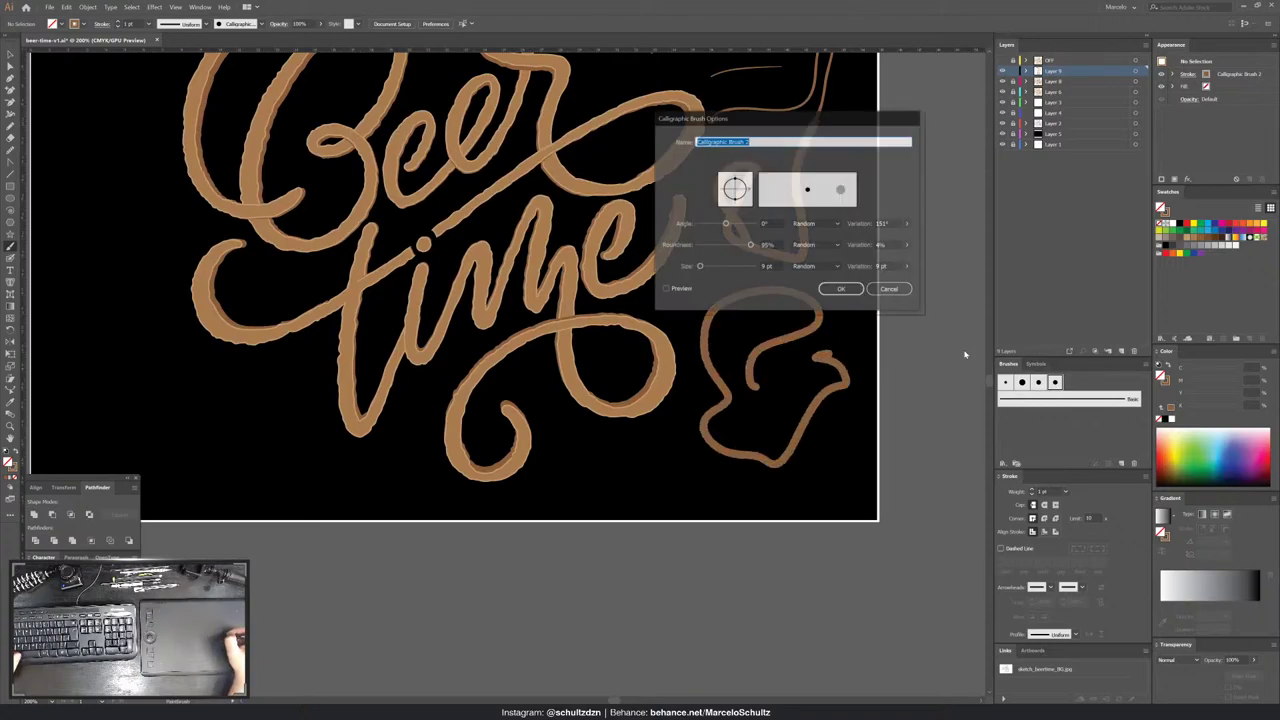
{"action": "left_click", "coordinate": [908, 245]}
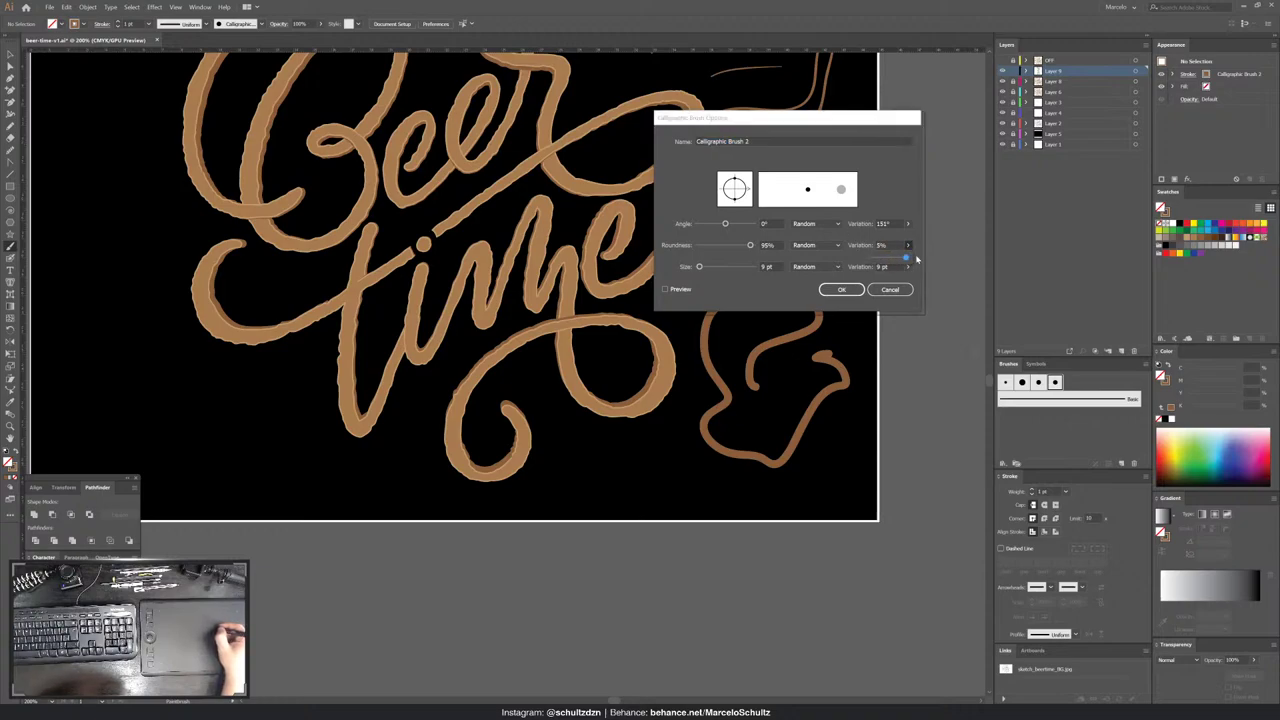
{"action": "left_click", "coordinate": [822, 267]}
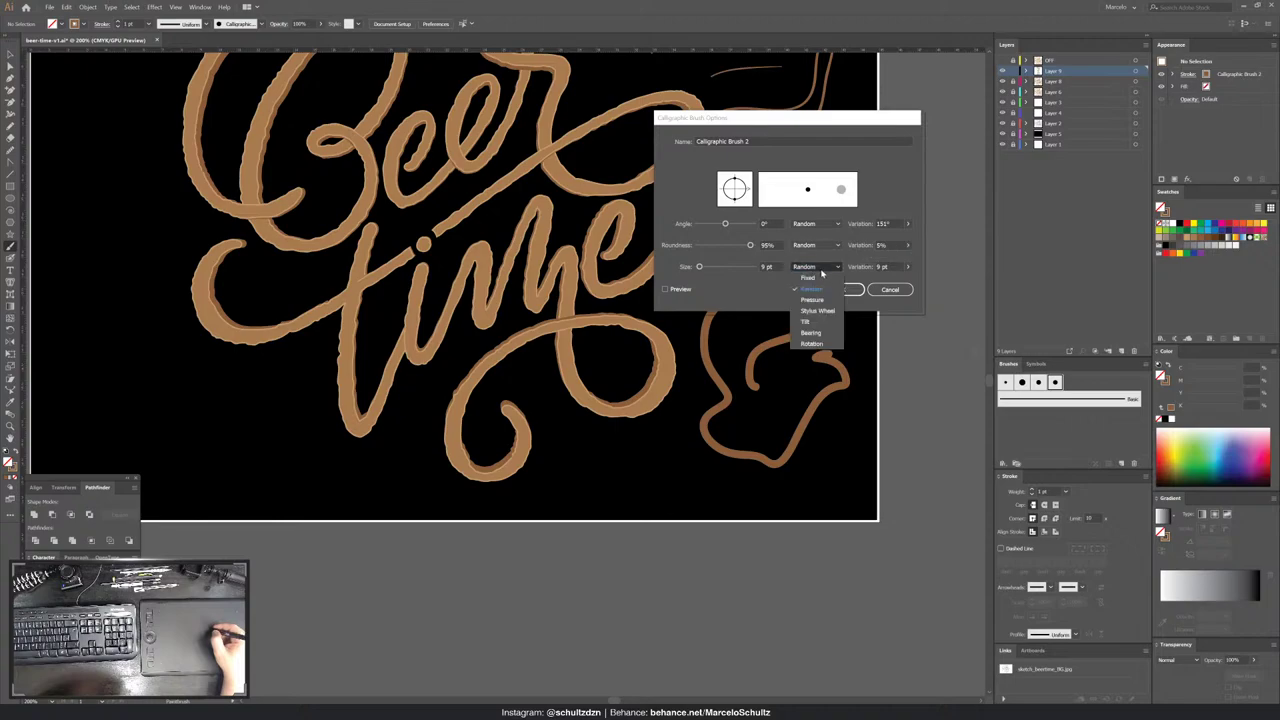
{"action": "left_click", "coordinate": [806, 321]}
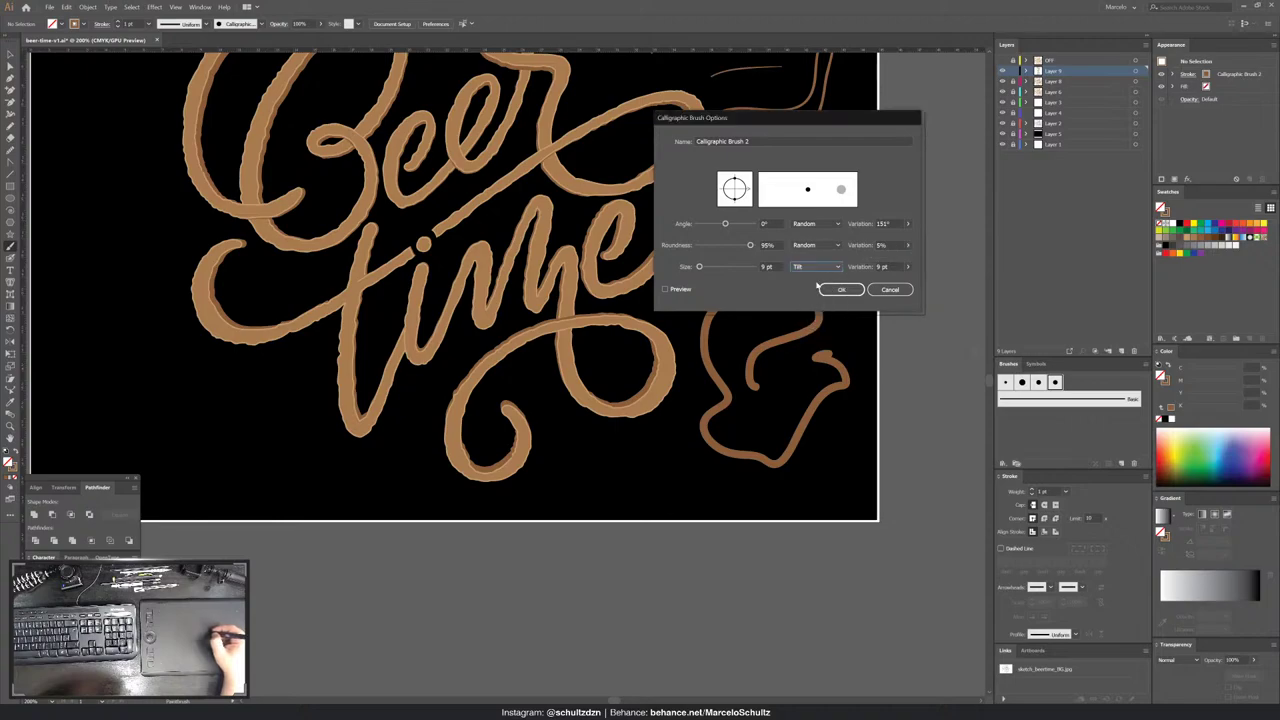
{"action": "left_click", "coordinate": [817, 266]}
{"action": "left_click", "coordinate": [821, 284]}
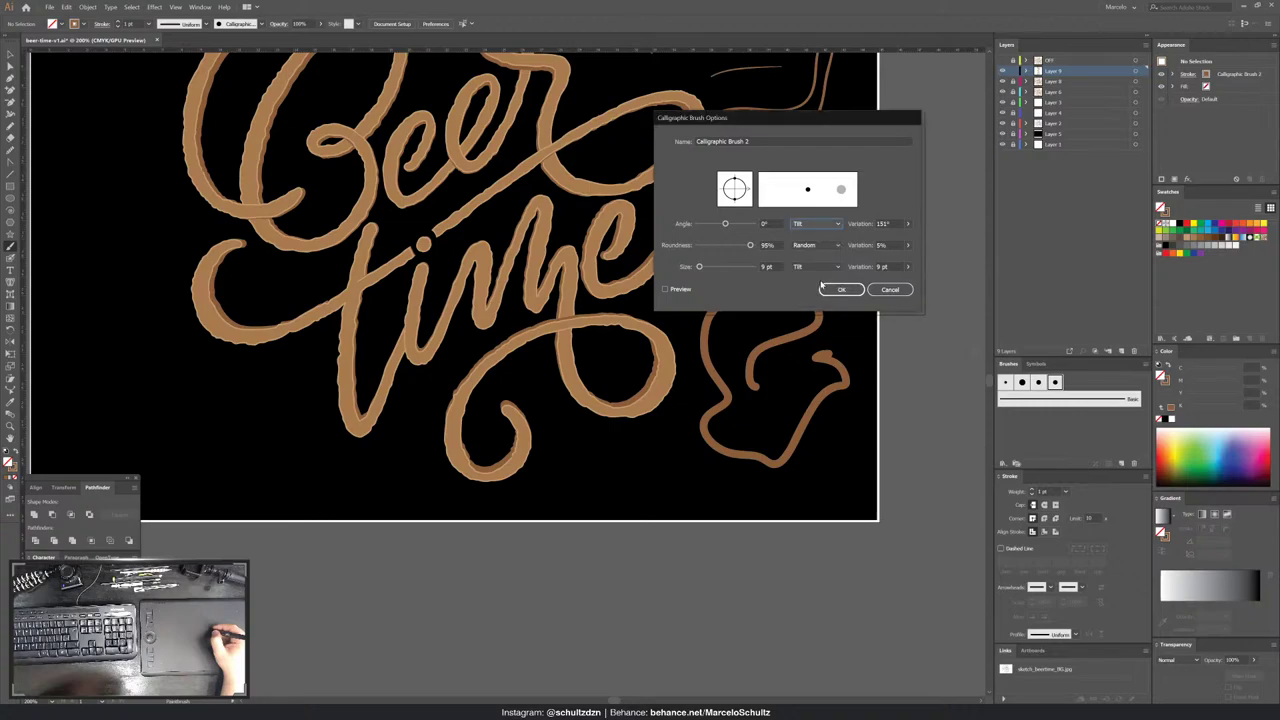
{"action": "left_click", "coordinate": [832, 230]}
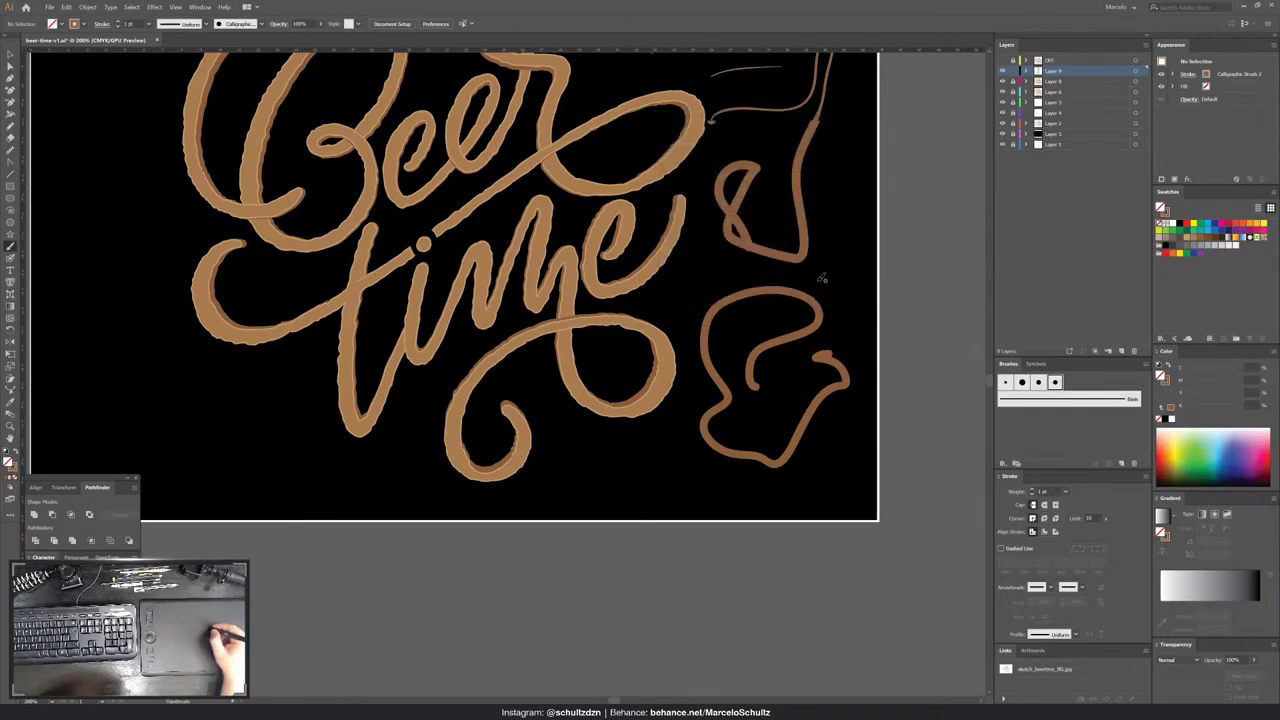
- Paint two more test strokes at the right, then select everything and delete it
{"action": "mouse_move", "coordinate": [838, 148]}
{"action": "left_mouse_down"}
{"action": "mouse_move", "coordinate": [840, 305]}
{"action": "mouse_move", "coordinate": [856, 312]}
{"action": "left_mouse_up"}
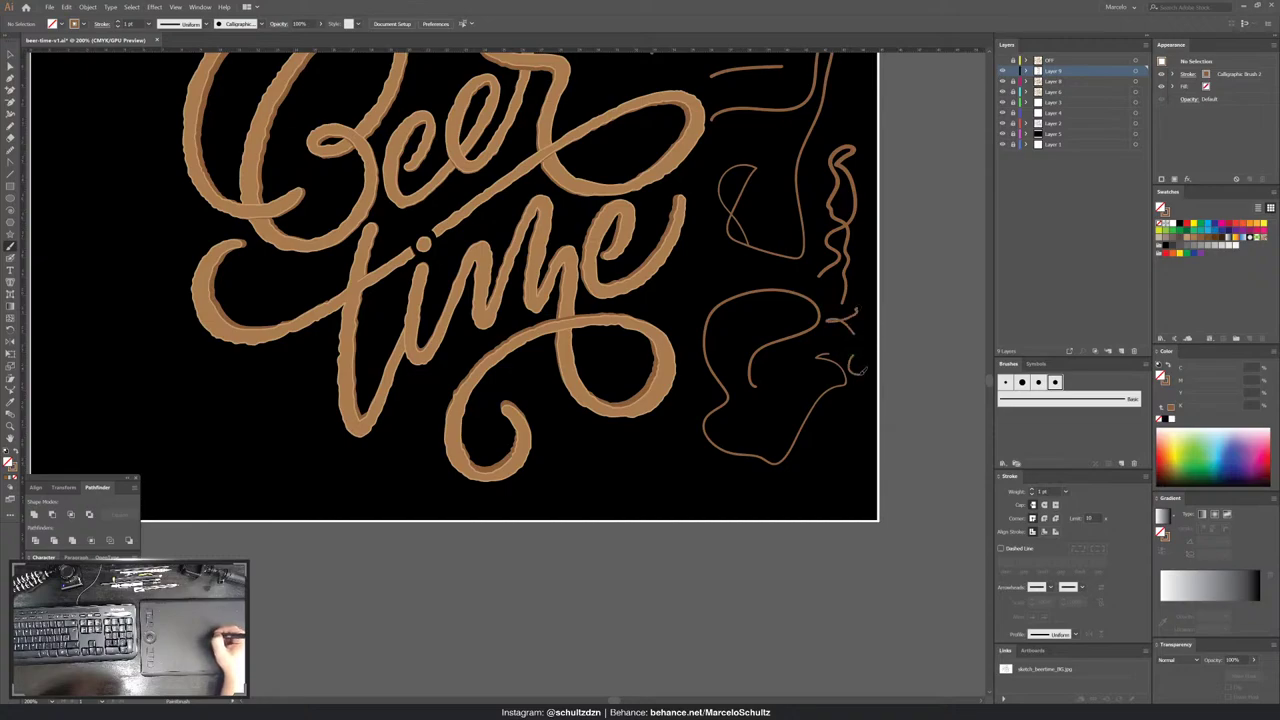
{"action": "left_click_drag", "start_coordinate": [862, 370], "coordinate": [856, 410]}
{"action": "key", "text": "ctrl+a"}
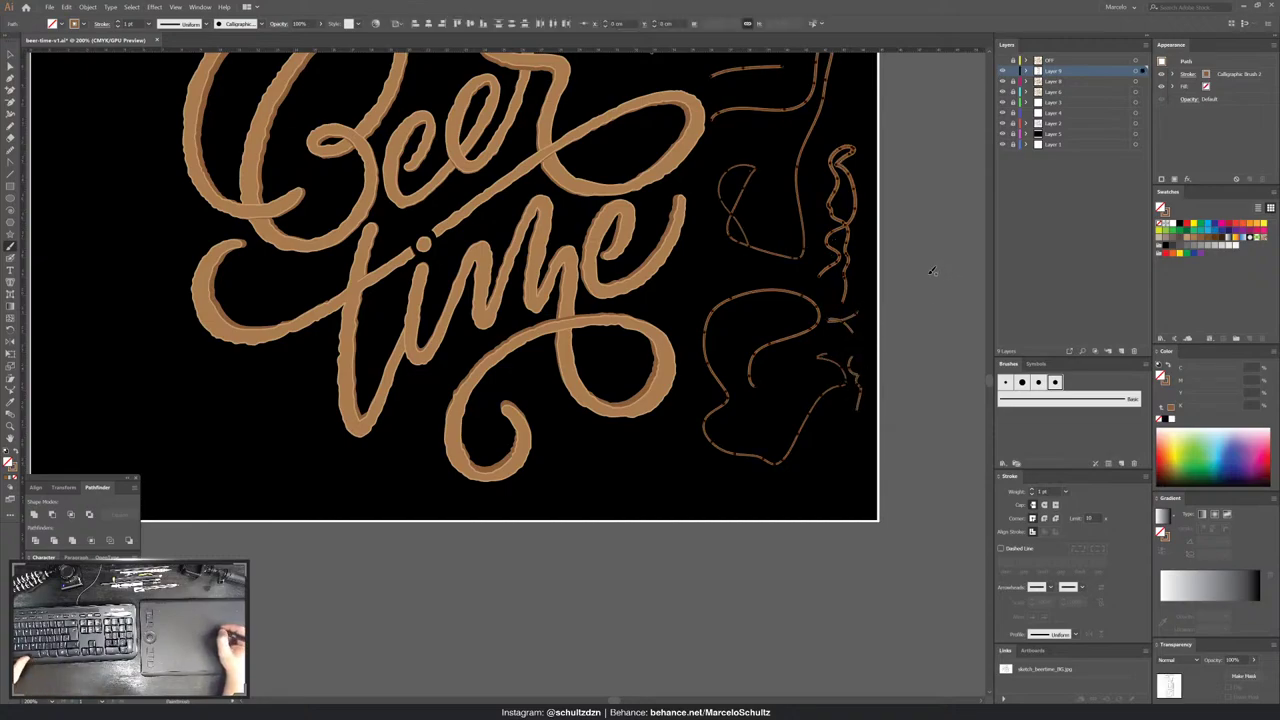
{"action": "key", "text": "Delete"}
{"action": "double_click", "coordinate": [1054, 381]}
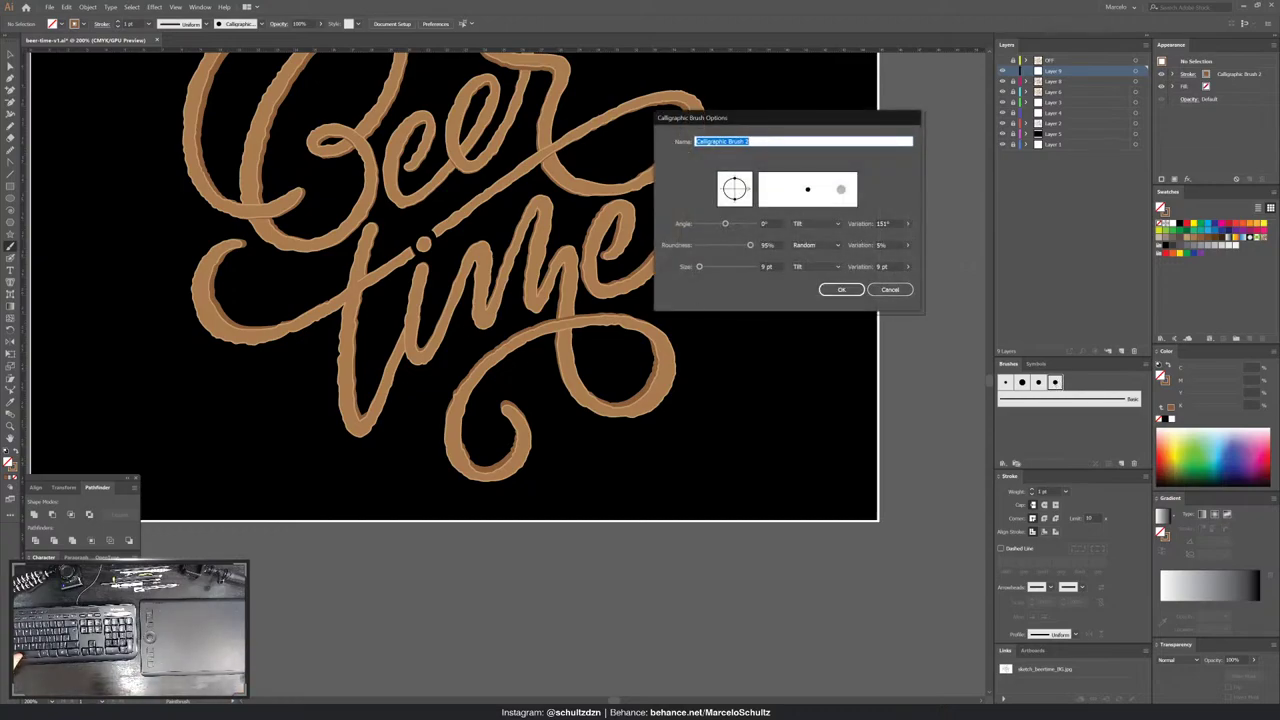
{"action": "key", "text": "Return"}
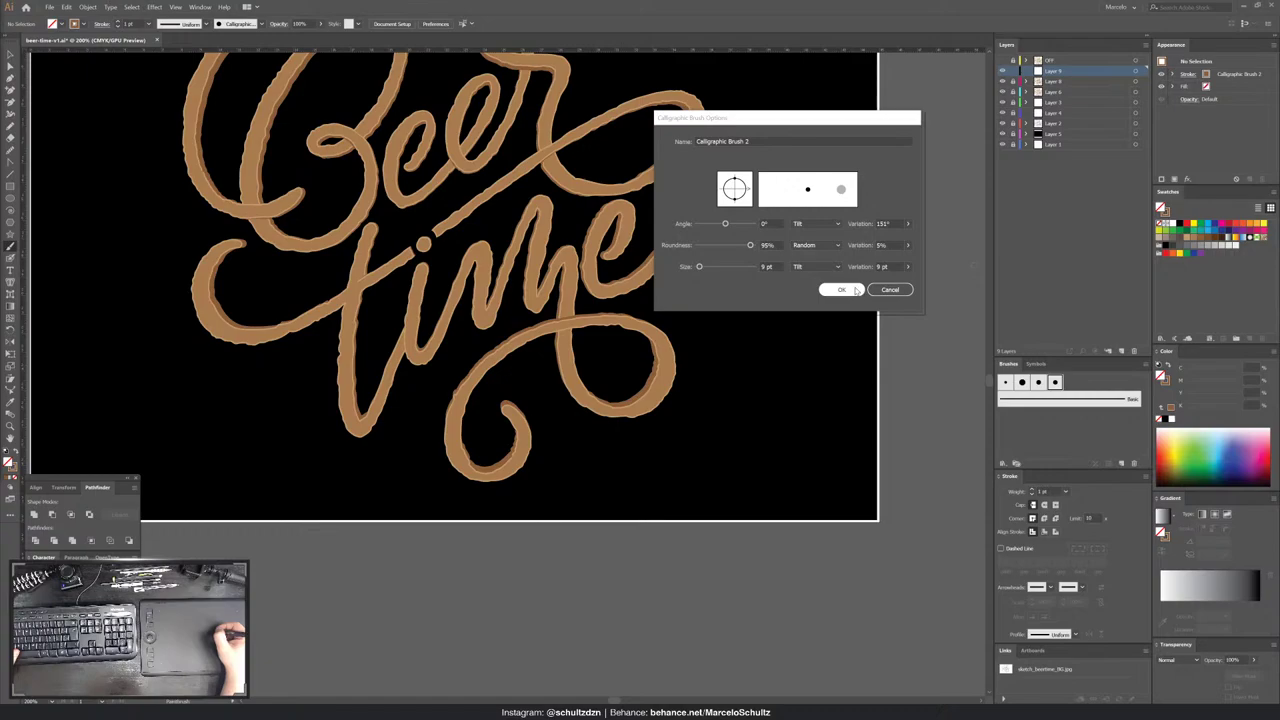
{"action": "left_click", "coordinate": [855, 290]}
{"action": "left_click_drag", "start_coordinate": [760, 315], "coordinate": [800, 185]}
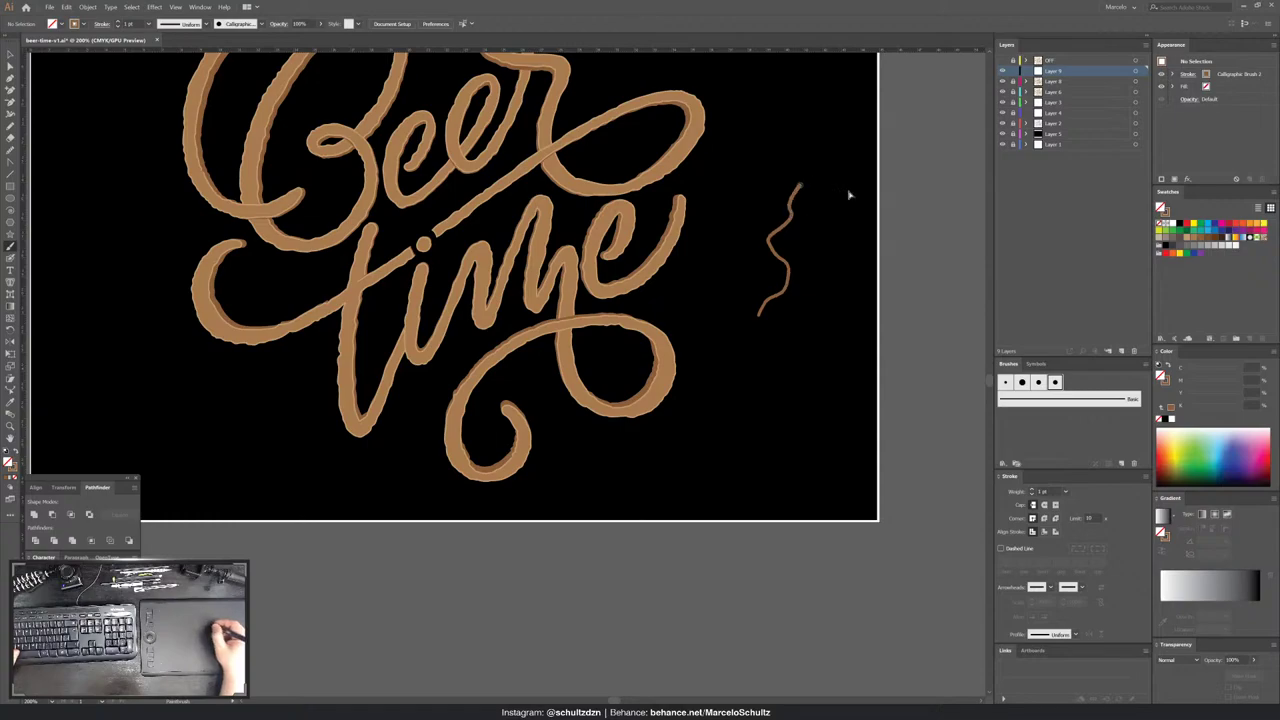
{"action": "key", "text": "ctrl+z"}
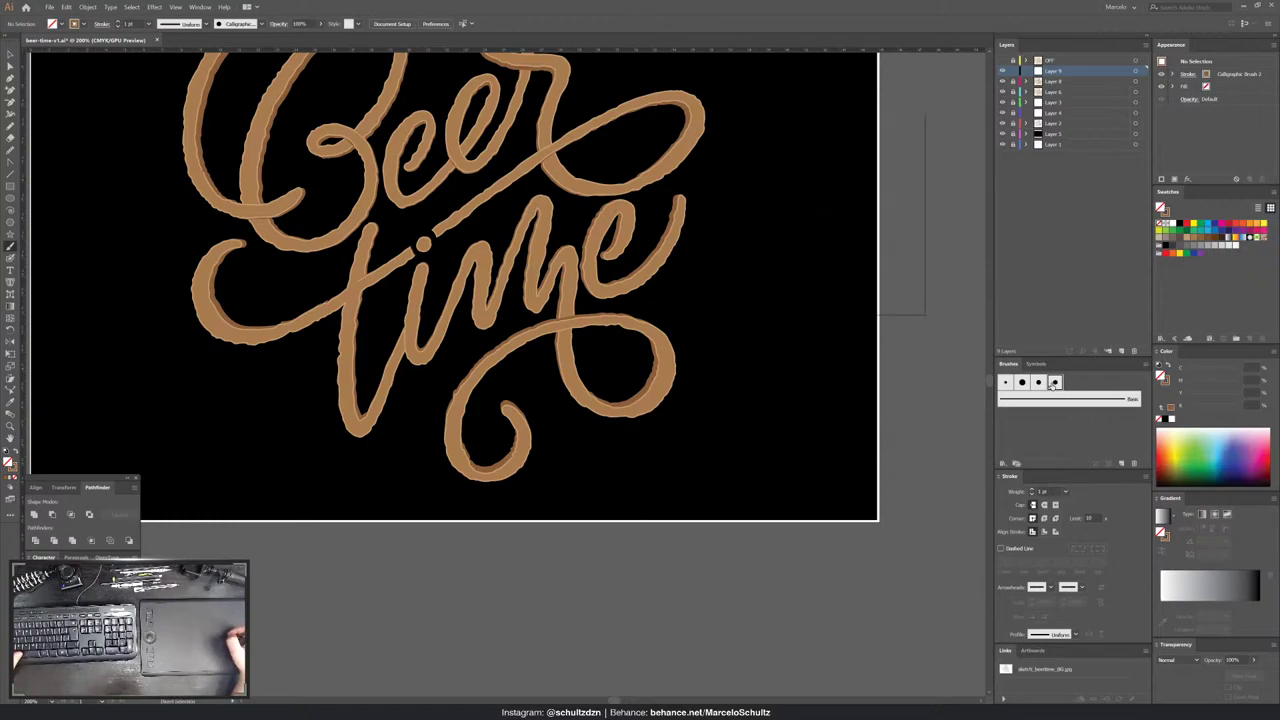
- Set Calligraphic Brush 2's size variation to Random
{"action": "double_click", "coordinate": [1055, 383]}
{"action": "left_click", "coordinate": [812, 267]}
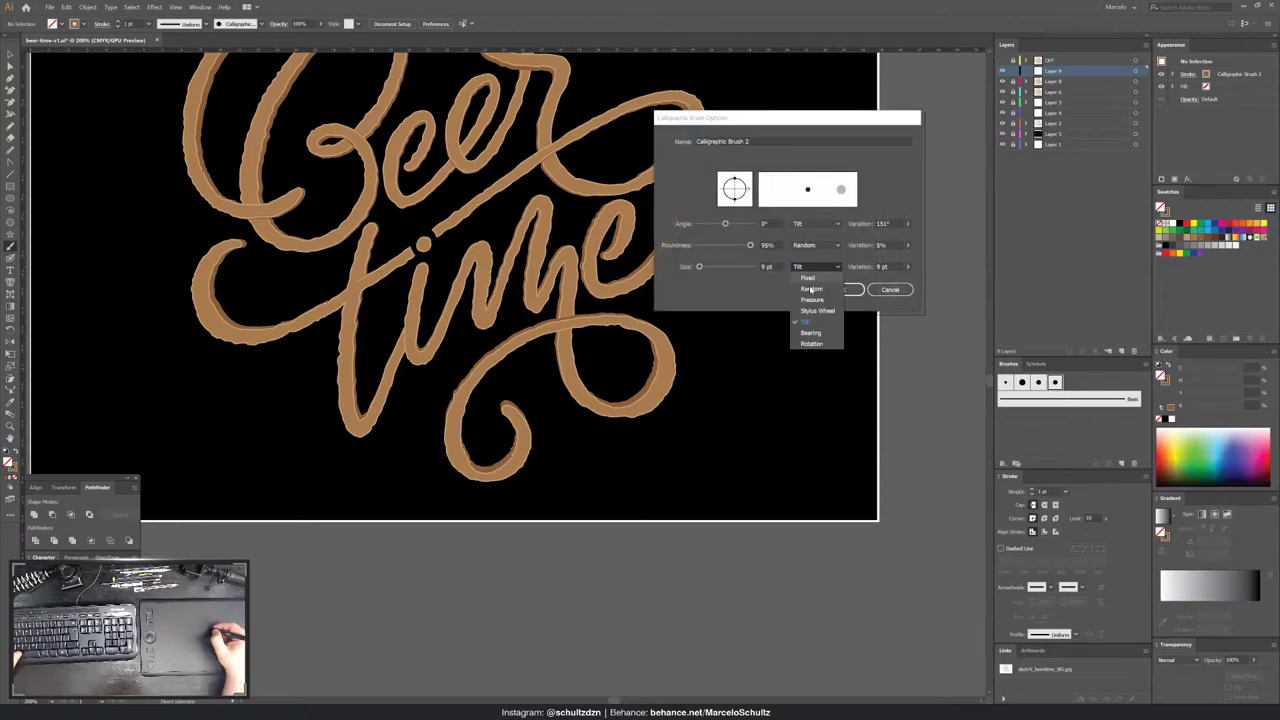
{"action": "left_click", "coordinate": [812, 286]}
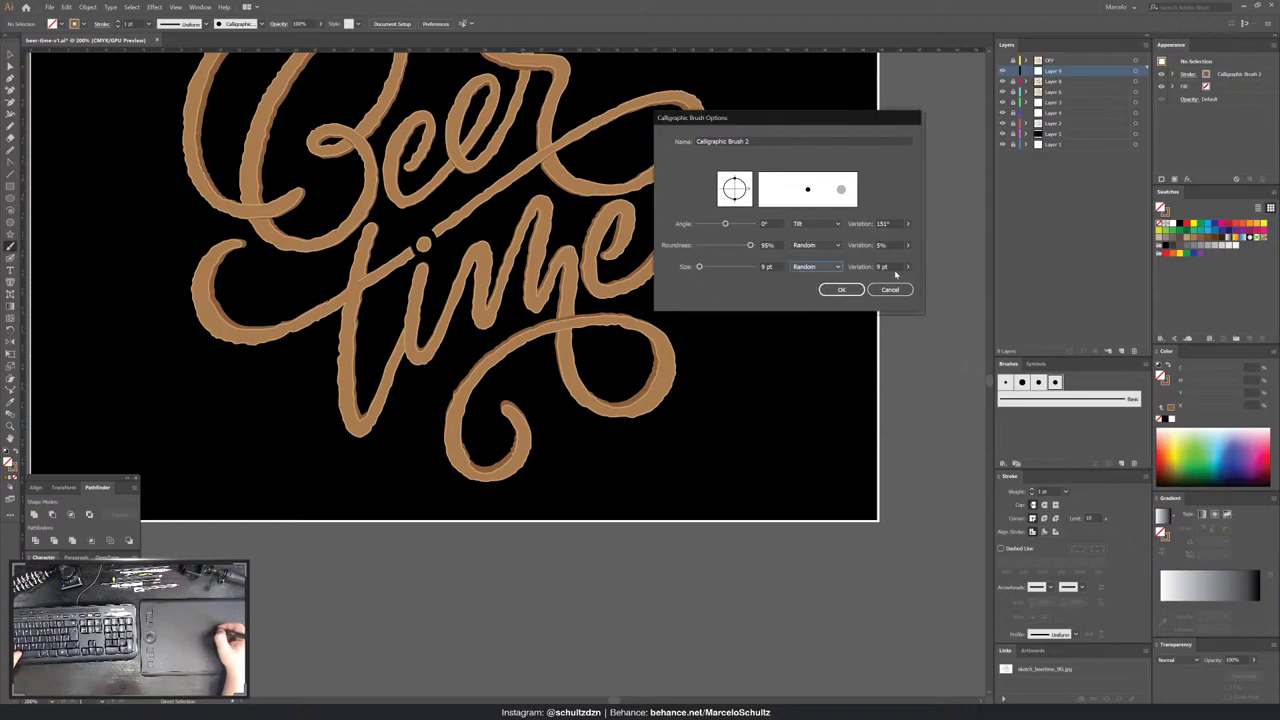
{"action": "left_click", "coordinate": [841, 289]}
- Test the brush with a question-mark curve and dotted arc right of the lettering, then undo it
{"action": "mouse_move", "coordinate": [757, 306]}
{"action": "left_mouse_down"}
{"action": "mouse_move", "coordinate": [819, 222]}
{"action": "mouse_move", "coordinate": [742, 266]}
{"action": "left_mouse_up"}
{"action": "mouse_move", "coordinate": [758, 330]}
{"action": "left_mouse_down"}
{"action": "mouse_move", "coordinate": [806, 330]}
{"action": "mouse_move", "coordinate": [806, 358]}
{"action": "left_mouse_up"}
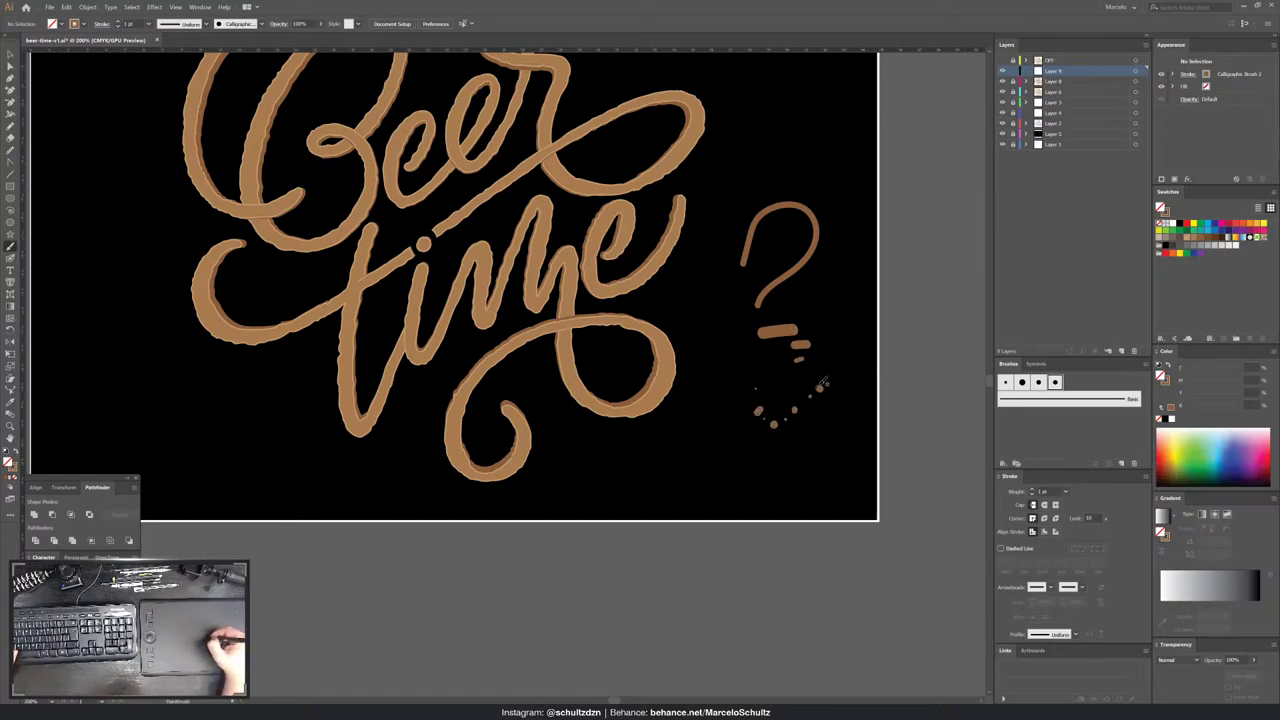
{"action": "left_click", "coordinate": [826, 184]}
{"action": "left_click", "coordinate": [813, 166]}
{"action": "left_click", "coordinate": [784, 125]}
{"action": "left_click", "coordinate": [792, 104]}
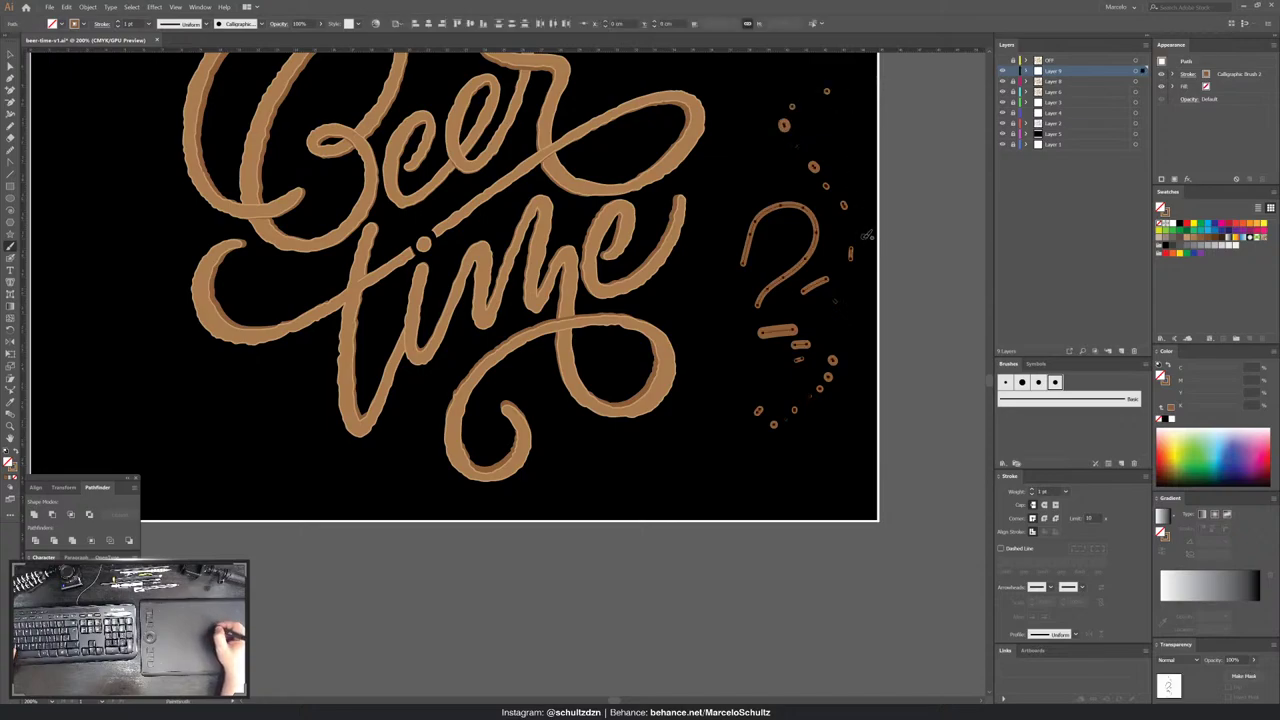
{"action": "key", "text": "ctrl+z"}
{"action": "key", "text": "ctrl+z"}
{"action": "key", "text": "ctrl+z"}
- Set brush angle, roundness and size to Pressure, then draw and select a test stroke right of 'time'
{"action": "double_click", "coordinate": [1055, 382]}
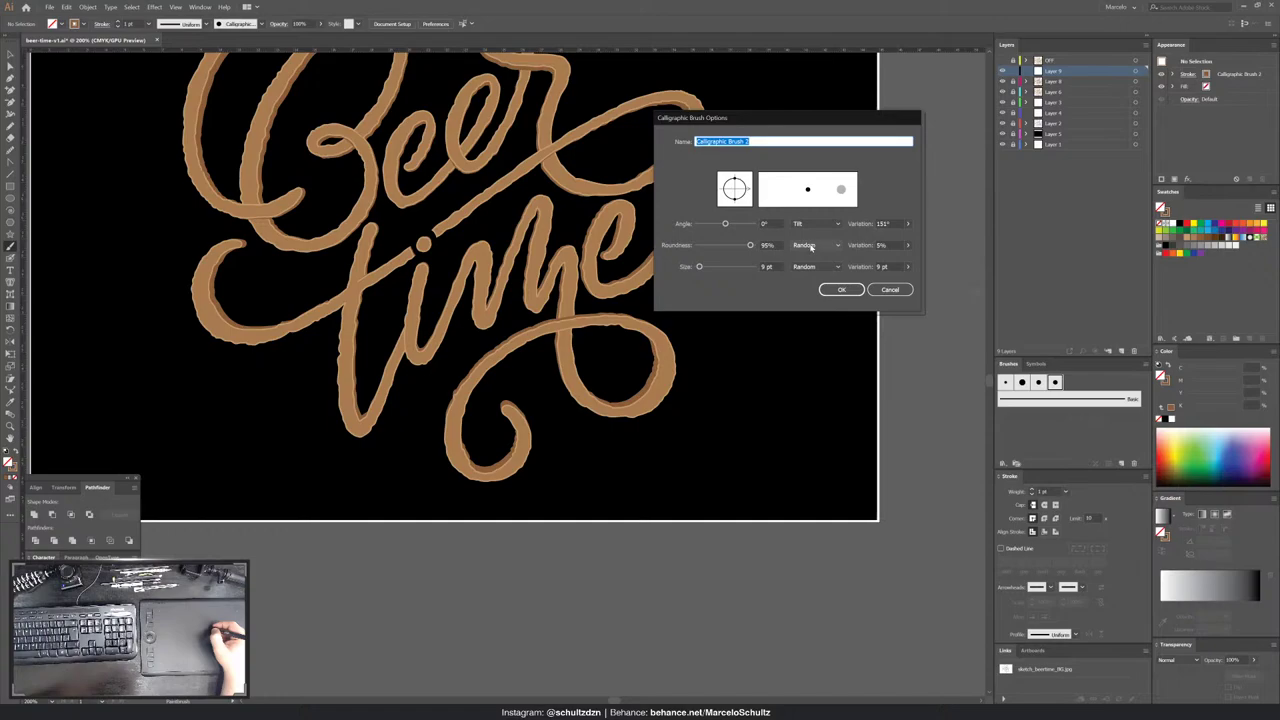
{"action": "left_click", "coordinate": [810, 246]}
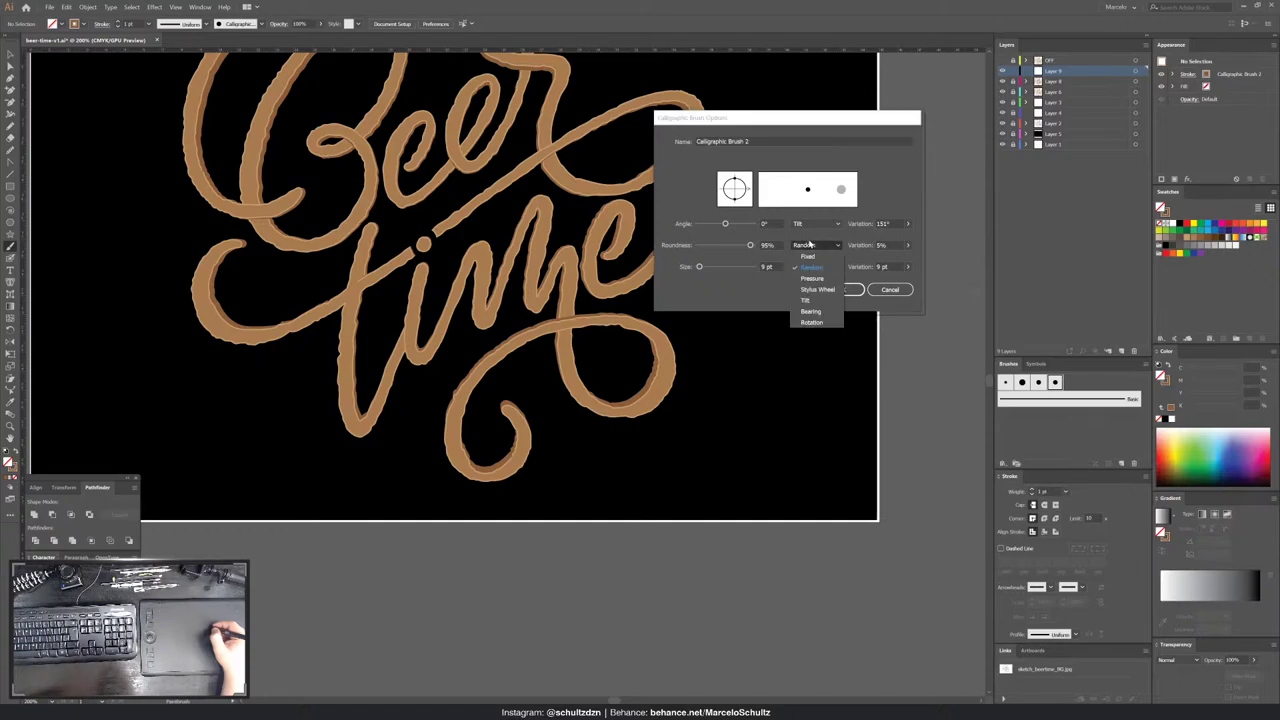
{"action": "left_click", "coordinate": [810, 245]}
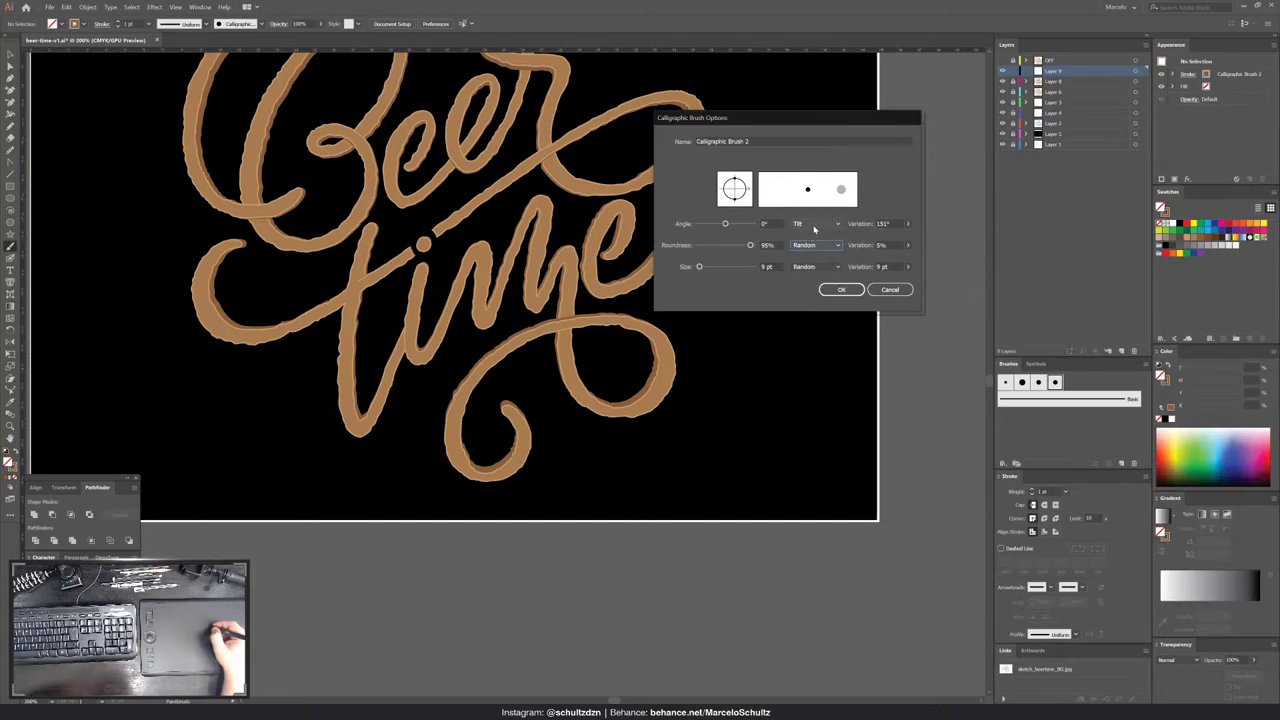
{"action": "left_click", "coordinate": [814, 224]}
{"action": "left_click", "coordinate": [810, 256]}
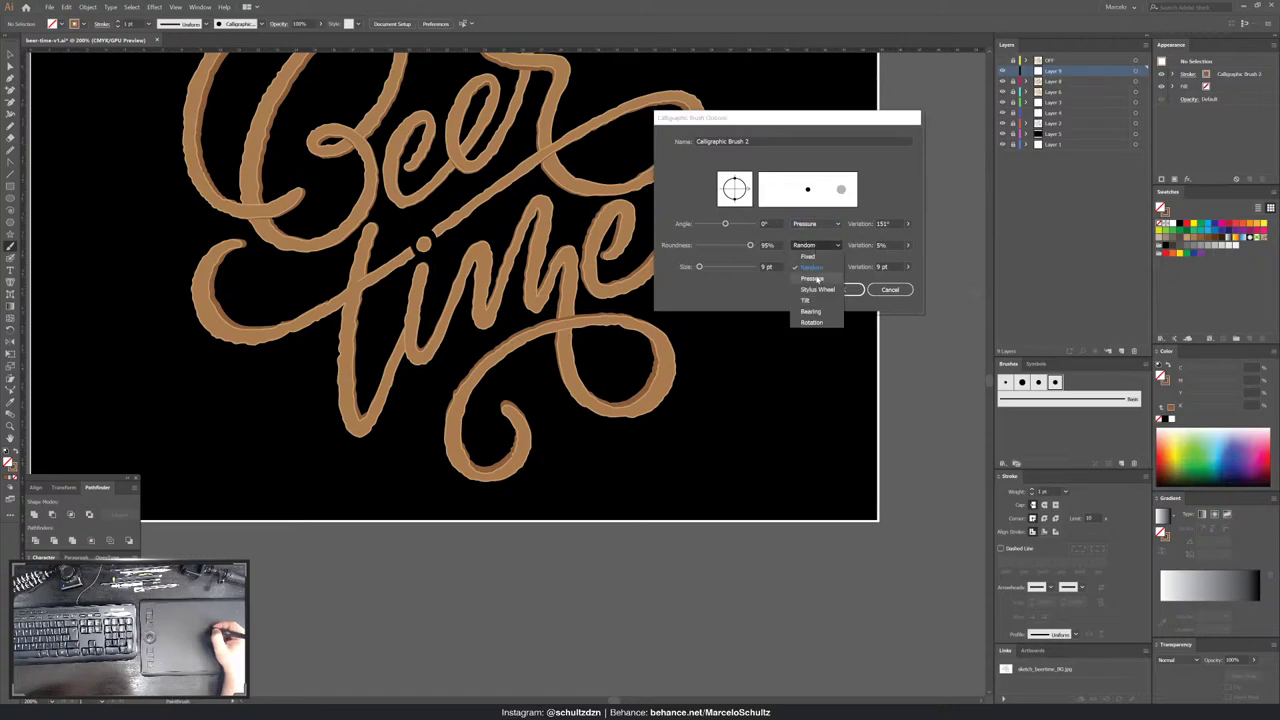
{"action": "left_click", "coordinate": [812, 279]}
{"action": "left_click", "coordinate": [812, 300]}
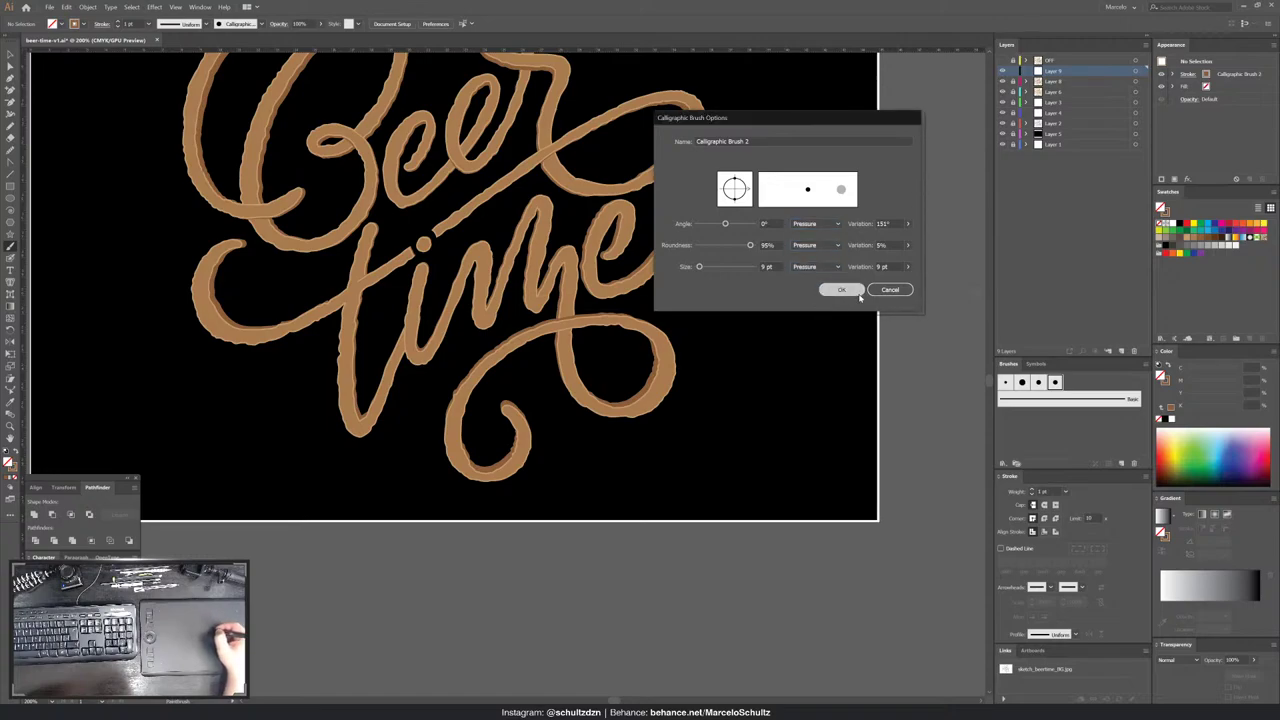
{"action": "left_click", "coordinate": [850, 290]}
{"action": "left_click_drag", "start_coordinate": [721, 295], "coordinate": [762, 142]}
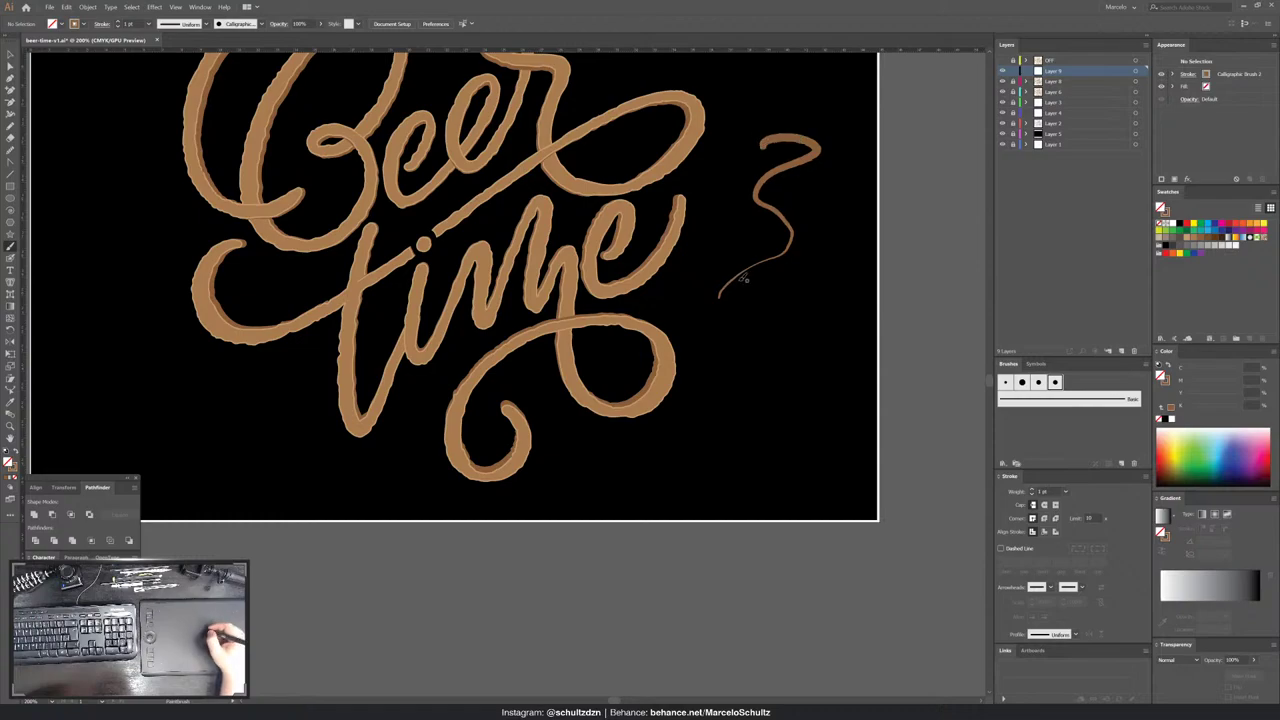
{"action": "key", "text": "ctrl+a"}
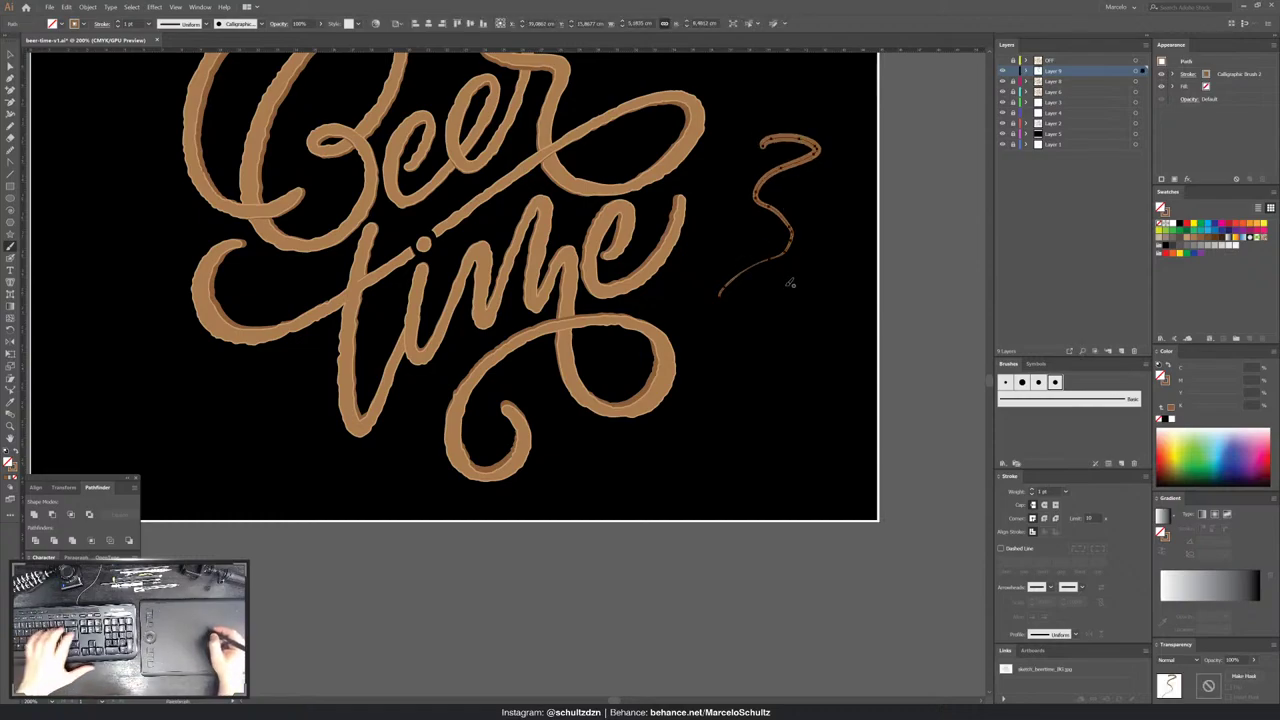
- Delete the test stroke, make yellow the stroke colour, and fit the artboard in view
{"action": "key", "text": "Delete"}
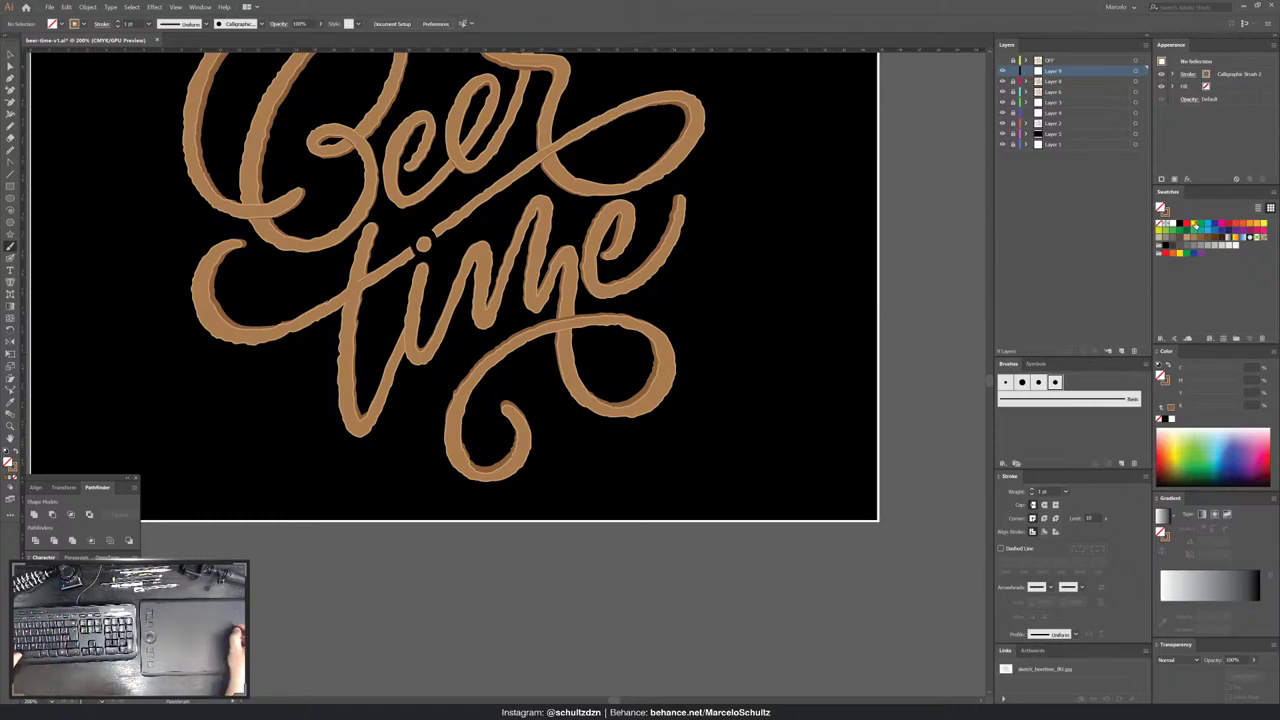
{"action": "left_click", "coordinate": [1163, 222]}
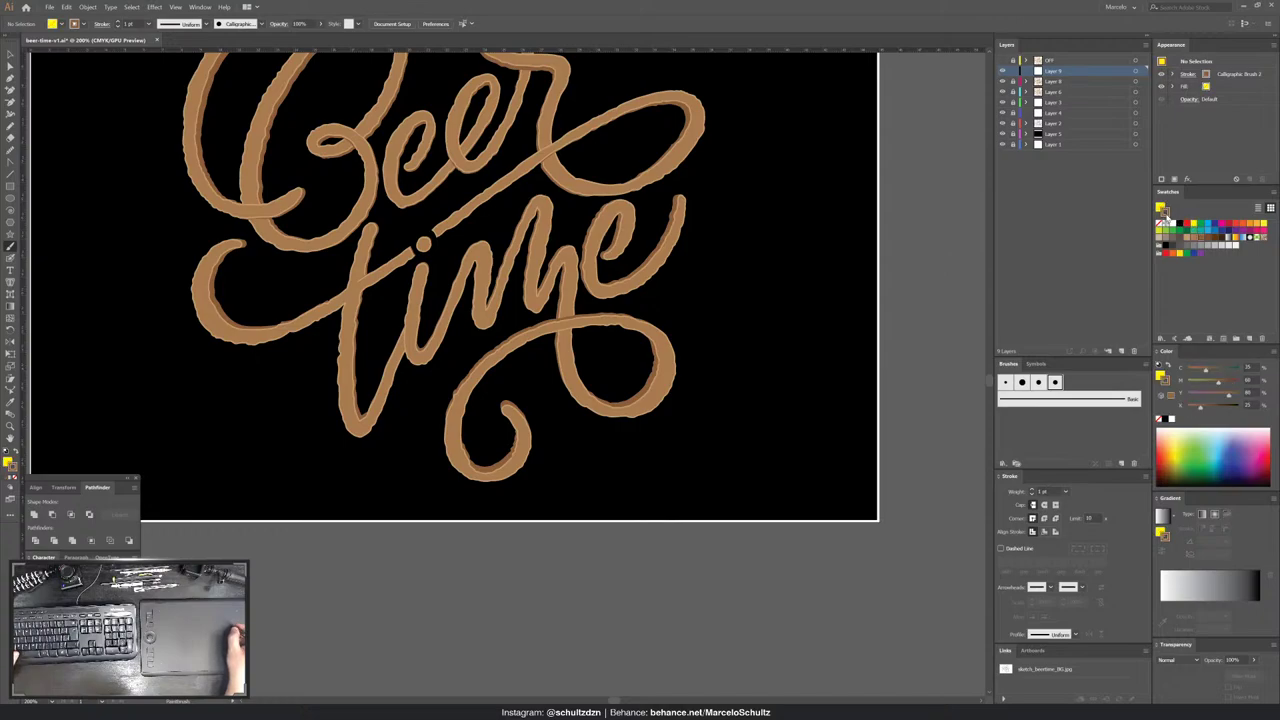
{"action": "key", "text": "shift+x"}
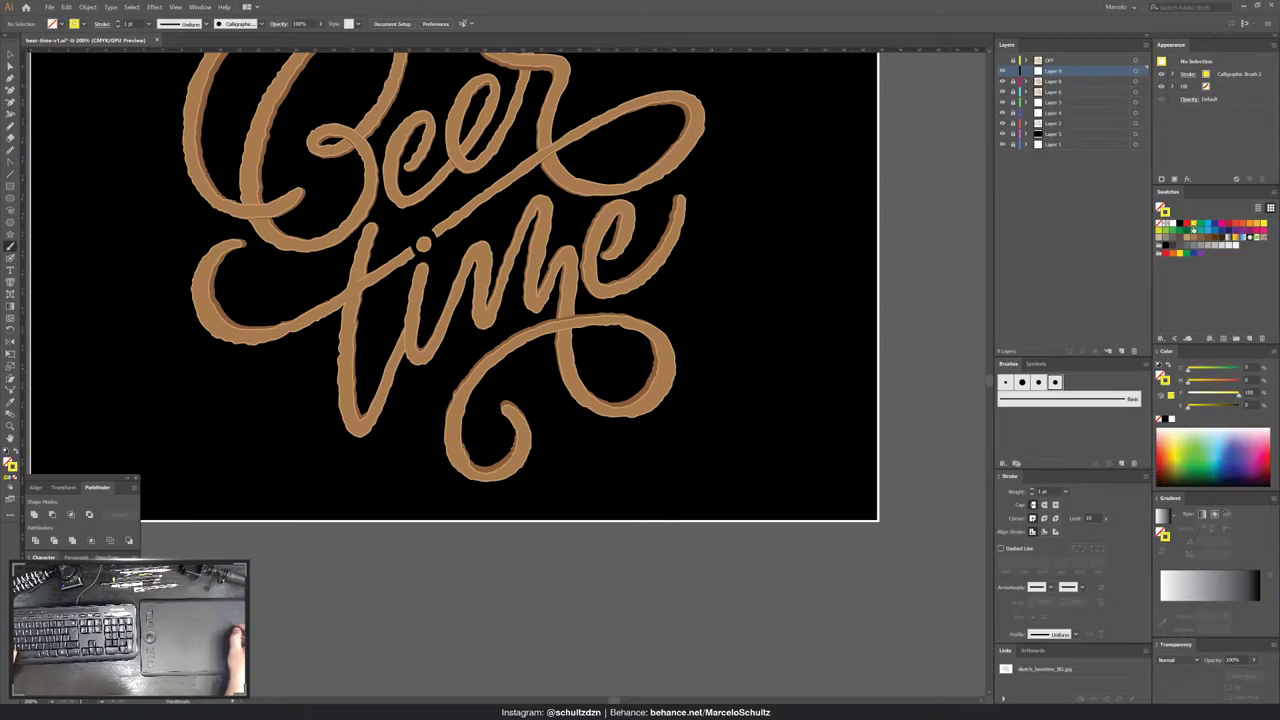
{"action": "key", "text": "ctrl+0"}
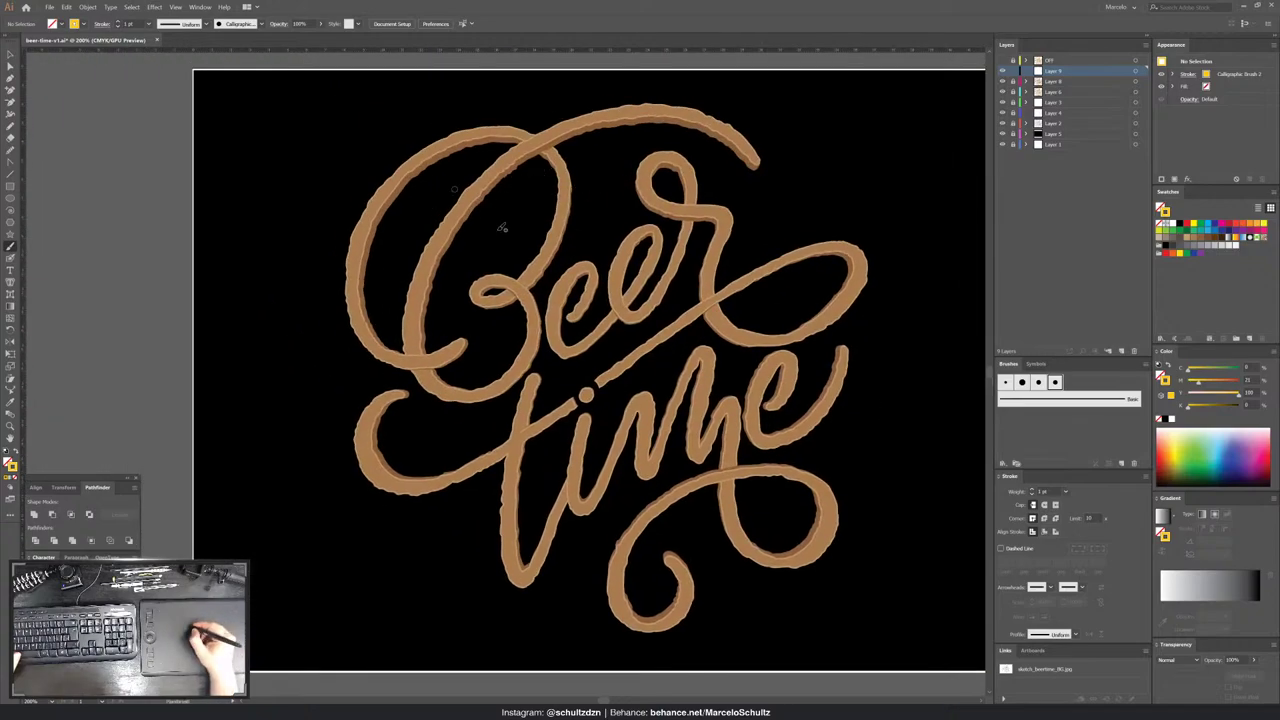
- Paint yellow arcs over the B's top and bowl, with short drips down its left side
{"action": "mouse_move", "coordinate": [520, 197]}
{"action": "left_mouse_down"}
{"action": "mouse_move", "coordinate": [390, 297]}
{"action": "mouse_move", "coordinate": [520, 197]}
{"action": "left_mouse_up"}
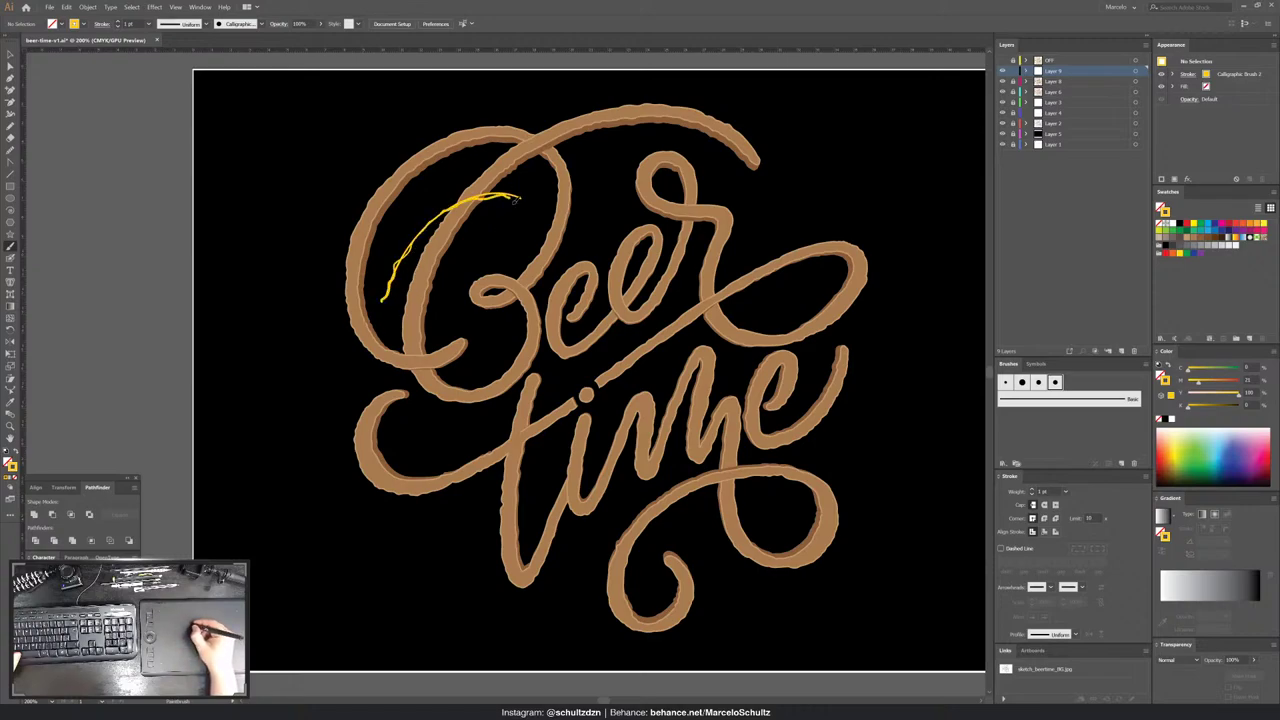
{"action": "left_click_drag", "start_coordinate": [388, 298], "coordinate": [390, 330]}
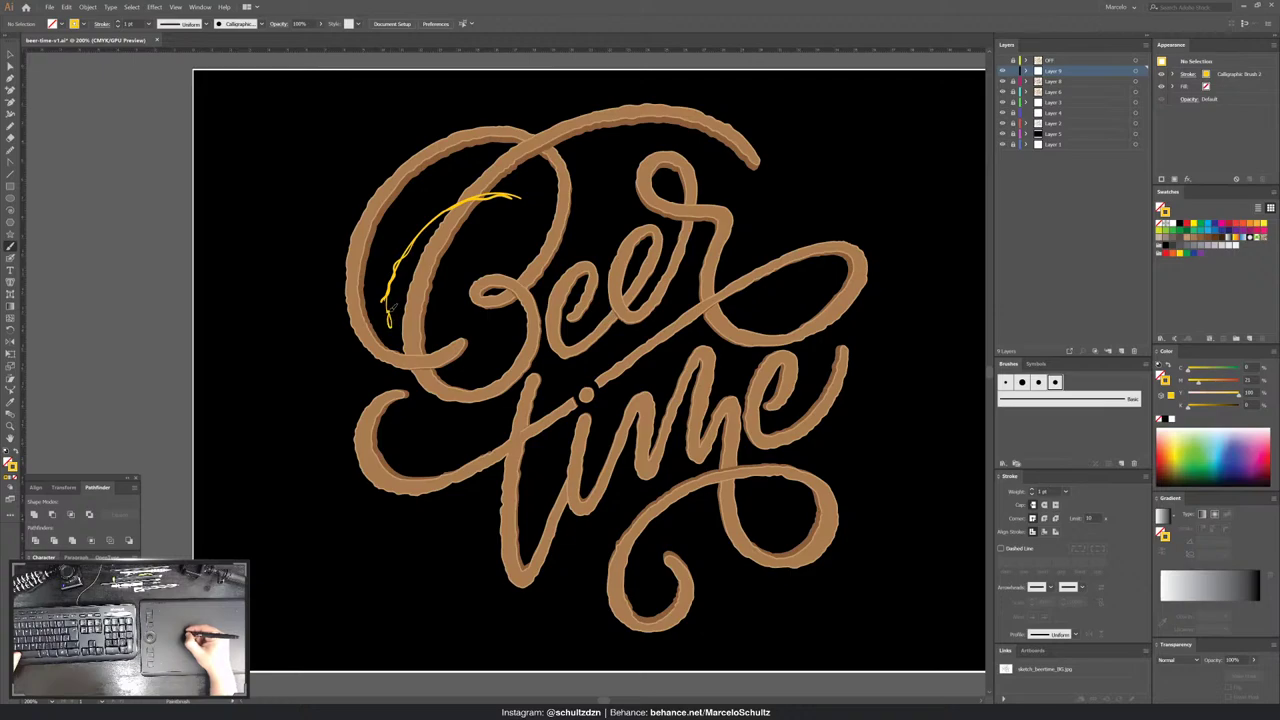
{"action": "left_click_drag", "start_coordinate": [388, 246], "coordinate": [373, 262]}
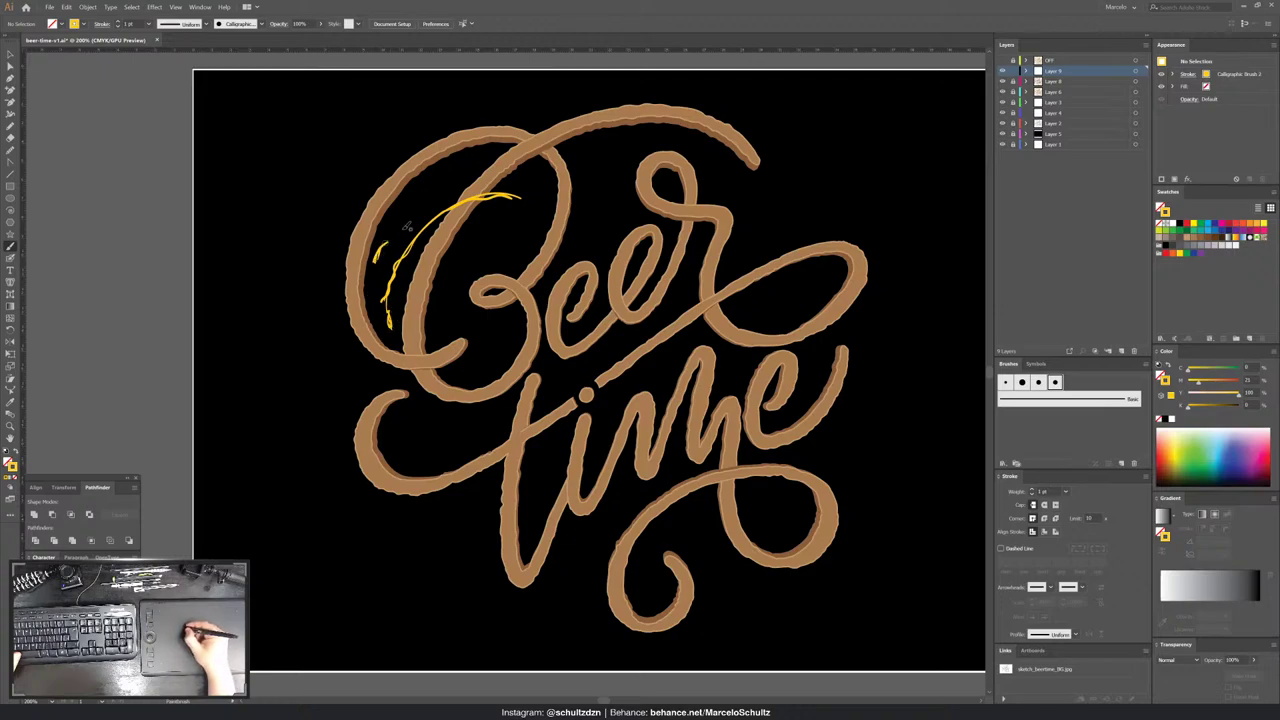
{"action": "left_click_drag", "start_coordinate": [350, 306], "coordinate": [343, 333]}
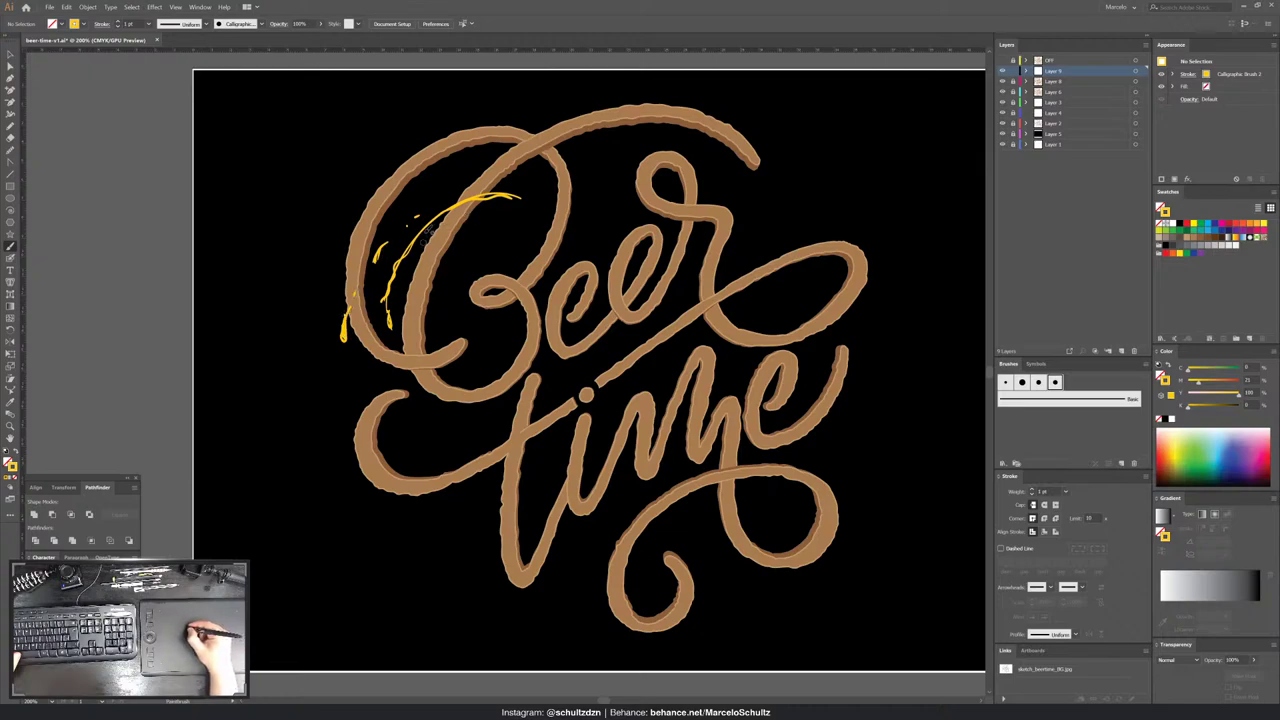
{"action": "mouse_move", "coordinate": [430, 228]}
{"action": "left_mouse_down"}
{"action": "mouse_move", "coordinate": [490, 196]}
{"action": "mouse_move", "coordinate": [545, 200]}
{"action": "mouse_move", "coordinate": [495, 197]}
{"action": "mouse_move", "coordinate": [432, 224]}
{"action": "mouse_move", "coordinate": [402, 256]}
{"action": "mouse_move", "coordinate": [394, 326]}
{"action": "left_mouse_up"}
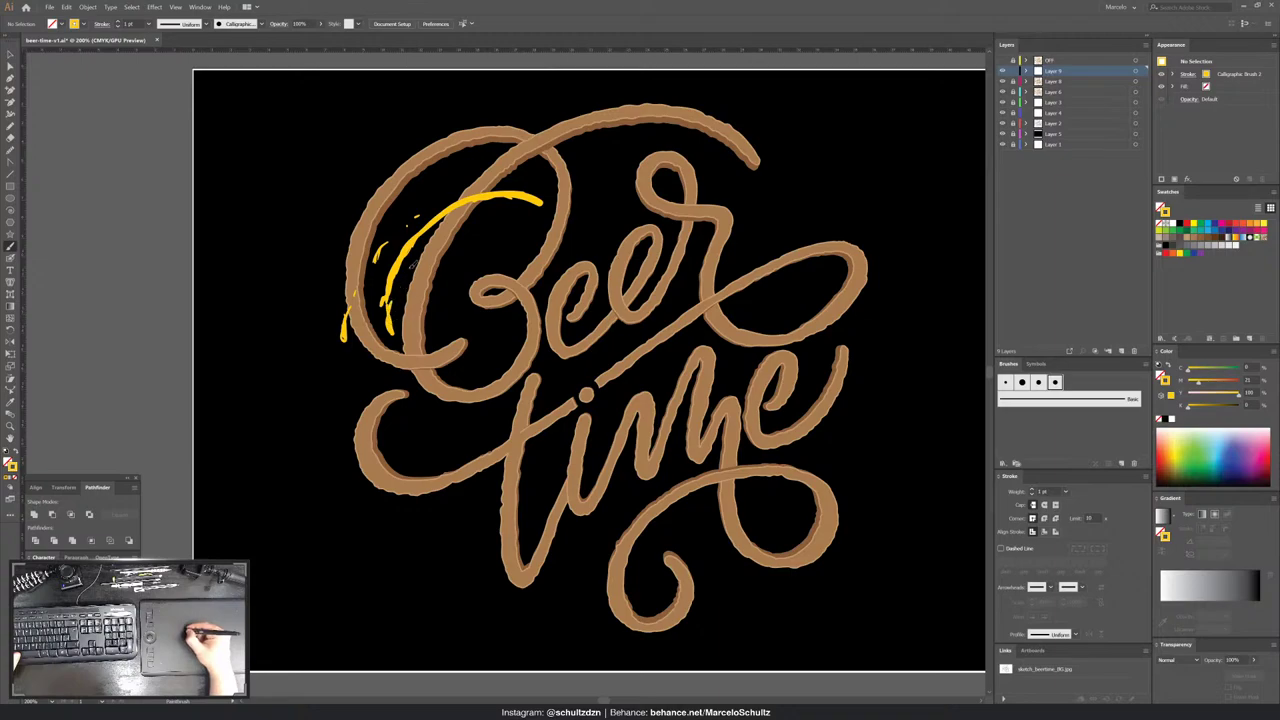
- Add yellow drips left of the B, beside its loop and upper stem
{"action": "left_click_drag", "start_coordinate": [388, 244], "coordinate": [370, 266]}
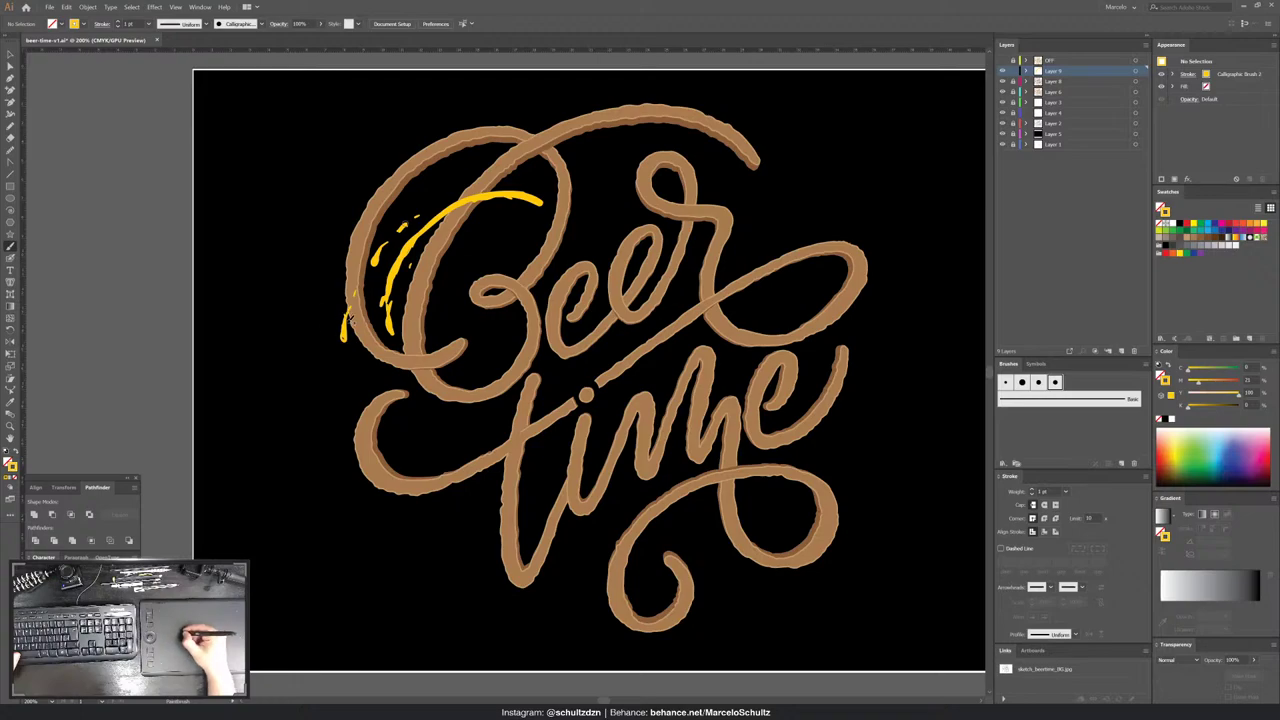
{"action": "left_click_drag", "start_coordinate": [588, 226], "coordinate": [594, 258]}
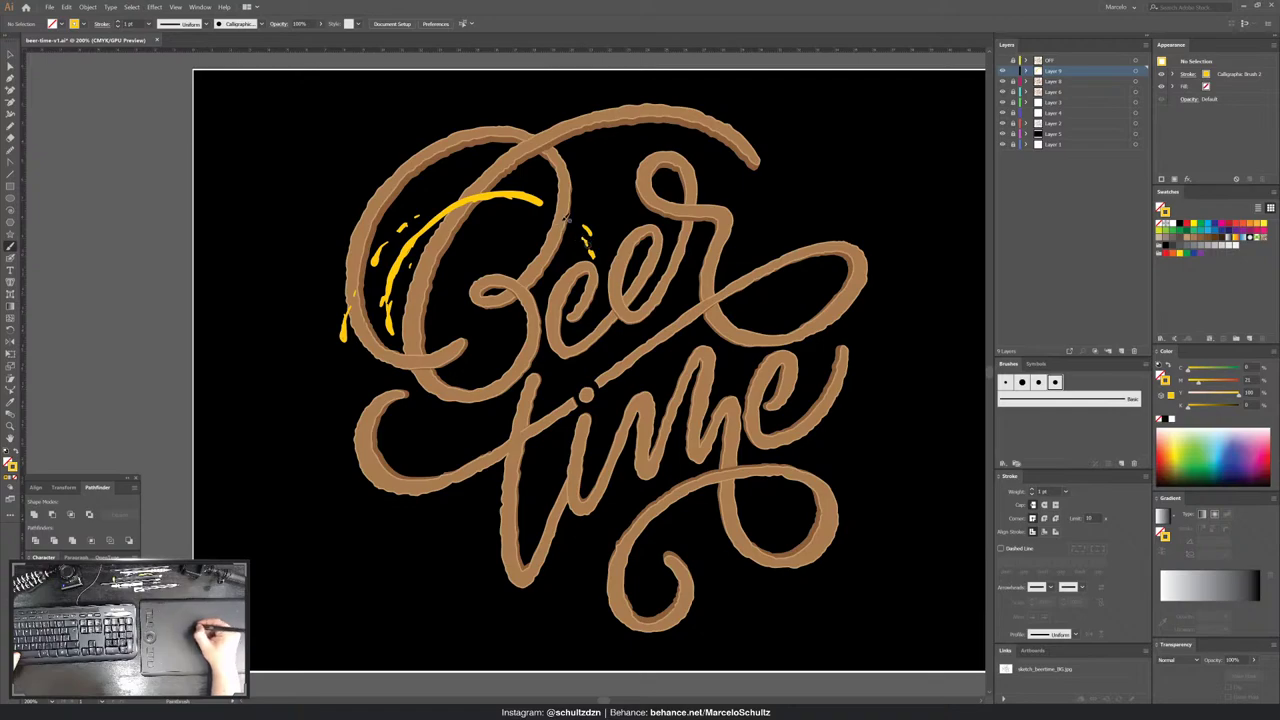
{"action": "left_click_drag", "start_coordinate": [540, 222], "coordinate": [546, 238]}
- Paint yellow drips and curves inside and below the t loop and over the i
{"action": "mouse_move", "coordinate": [447, 428]}
{"action": "left_mouse_down"}
{"action": "mouse_move", "coordinate": [436, 478]}
{"action": "mouse_move", "coordinate": [480, 508]}
{"action": "left_mouse_up"}
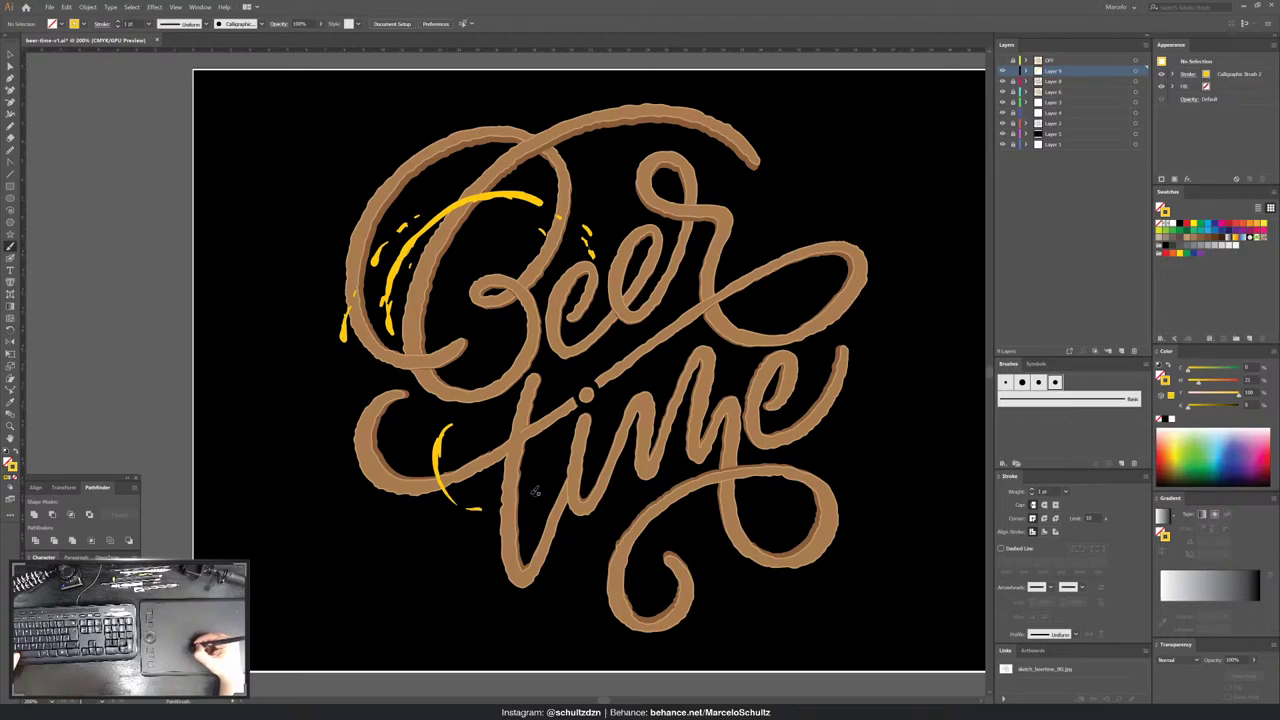
{"action": "left_click_drag", "start_coordinate": [545, 476], "coordinate": [533, 492]}
{"action": "left_click_drag", "start_coordinate": [552, 440], "coordinate": [552, 460]}
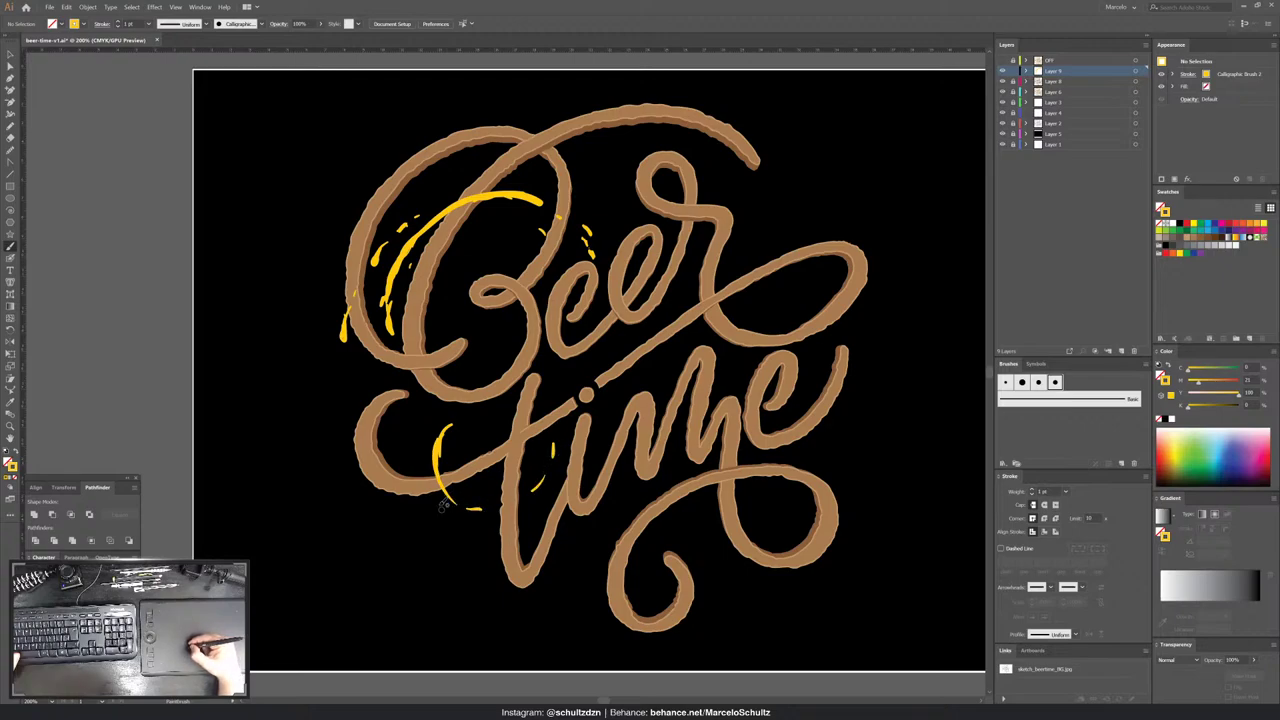
{"action": "left_click_drag", "start_coordinate": [440, 503], "coordinate": [453, 530]}
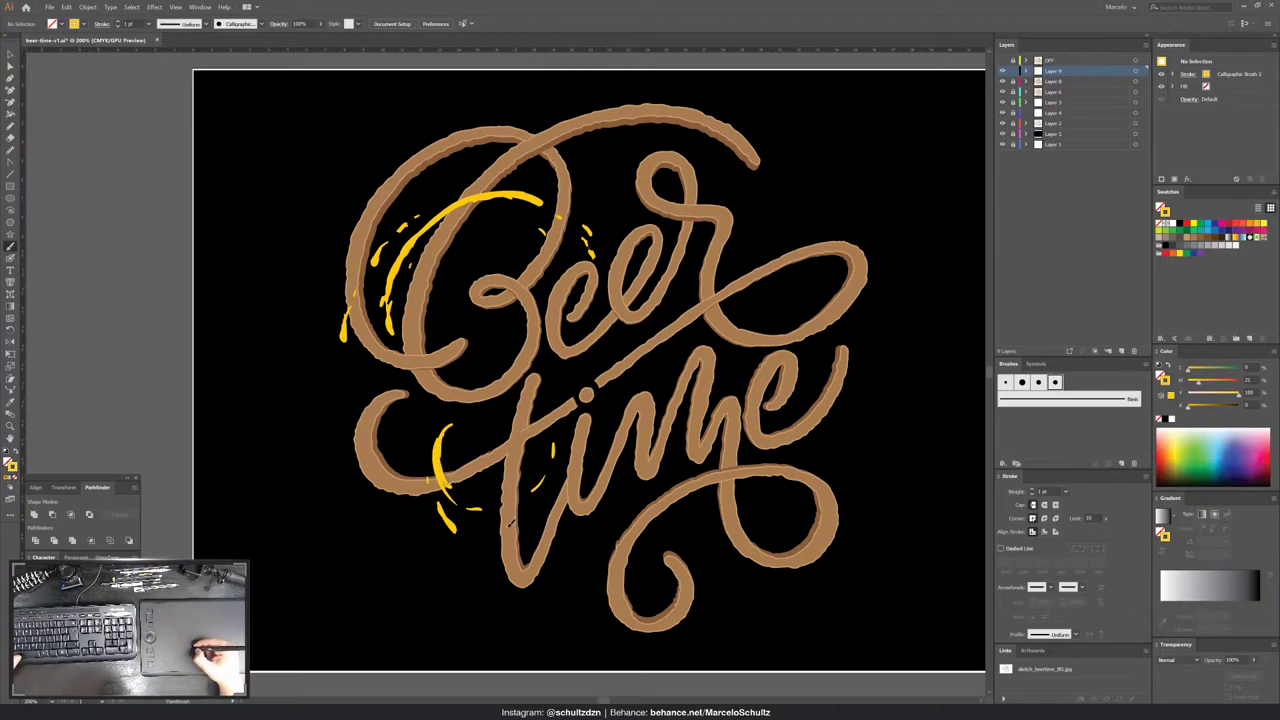
{"action": "left_click_drag", "start_coordinate": [506, 524], "coordinate": [528, 513]}
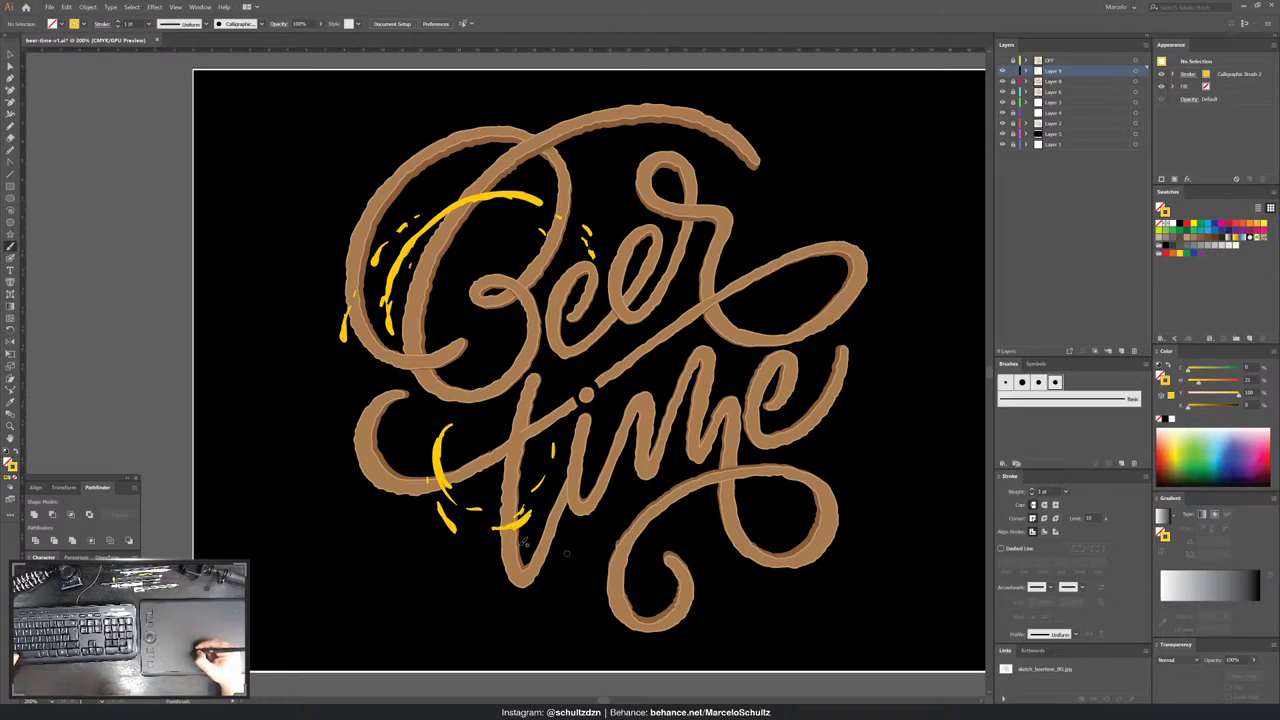
{"action": "left_click_drag", "start_coordinate": [601, 430], "coordinate": [648, 418]}
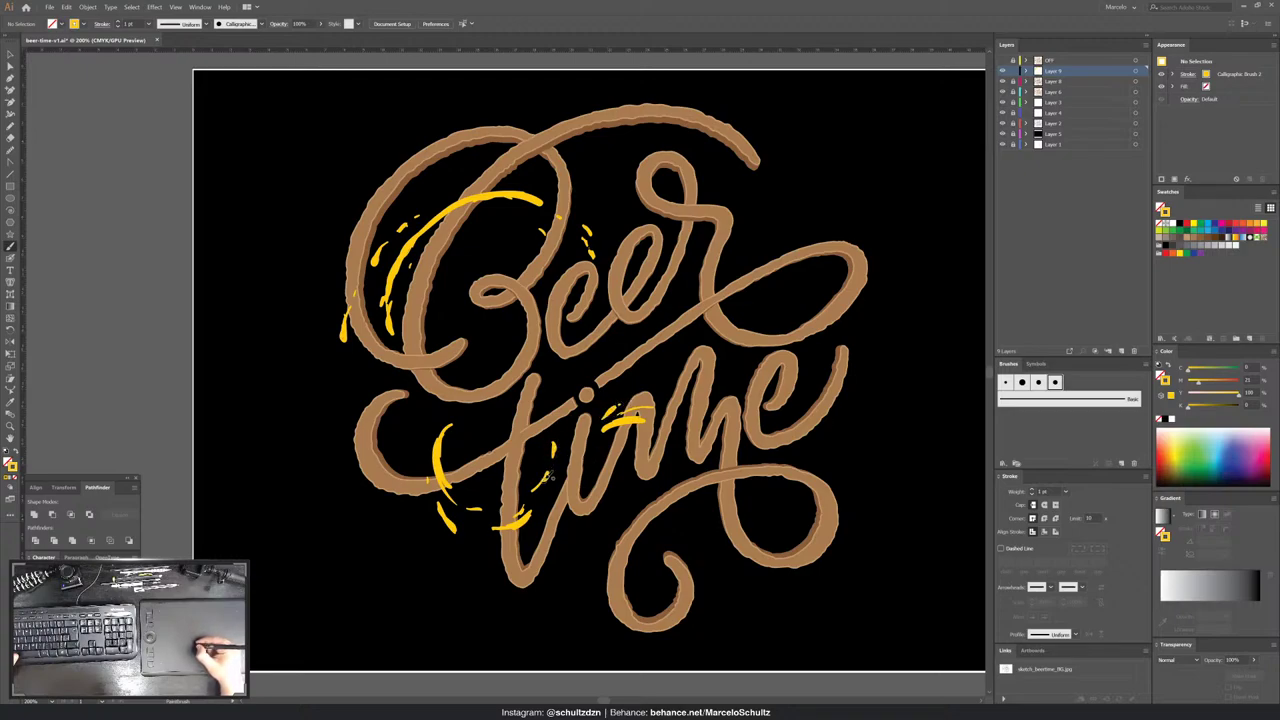
{"action": "left_click_drag", "start_coordinate": [549, 472], "coordinate": [503, 522]}
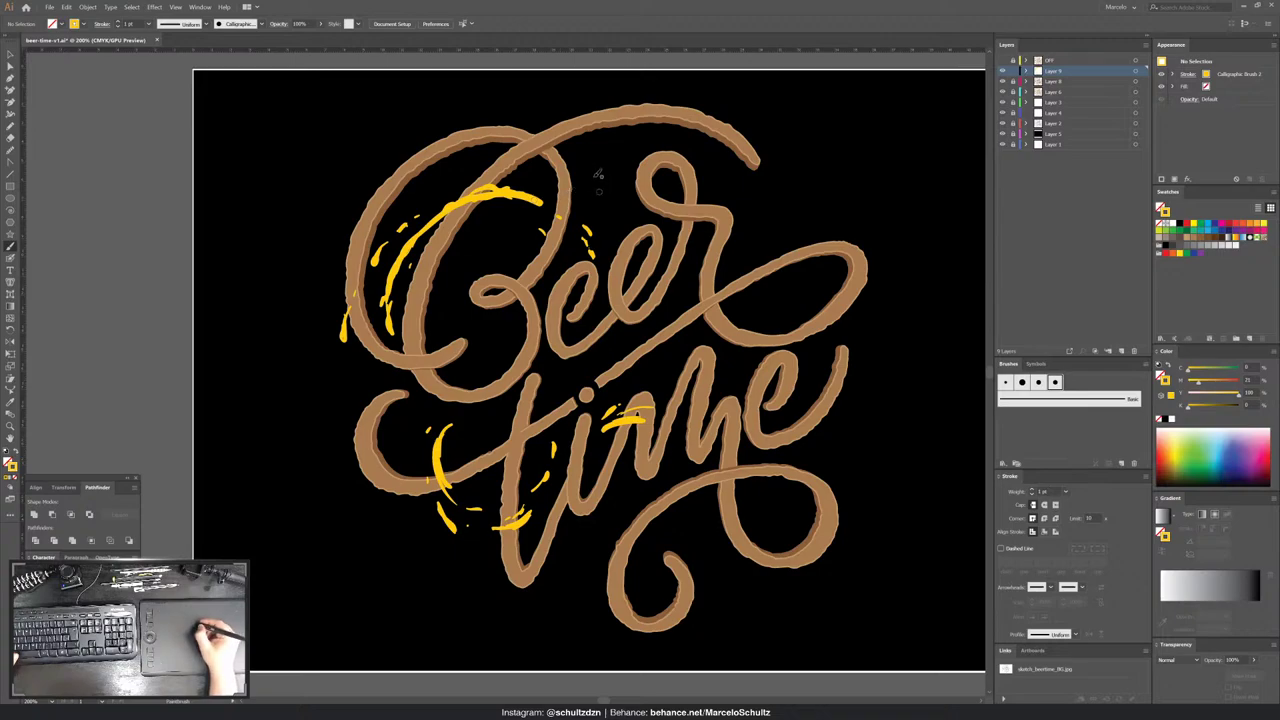
- Add a yellow dot near the B's top and yellow curves across and above 'me'
{"action": "left_click", "coordinate": [596, 185]}
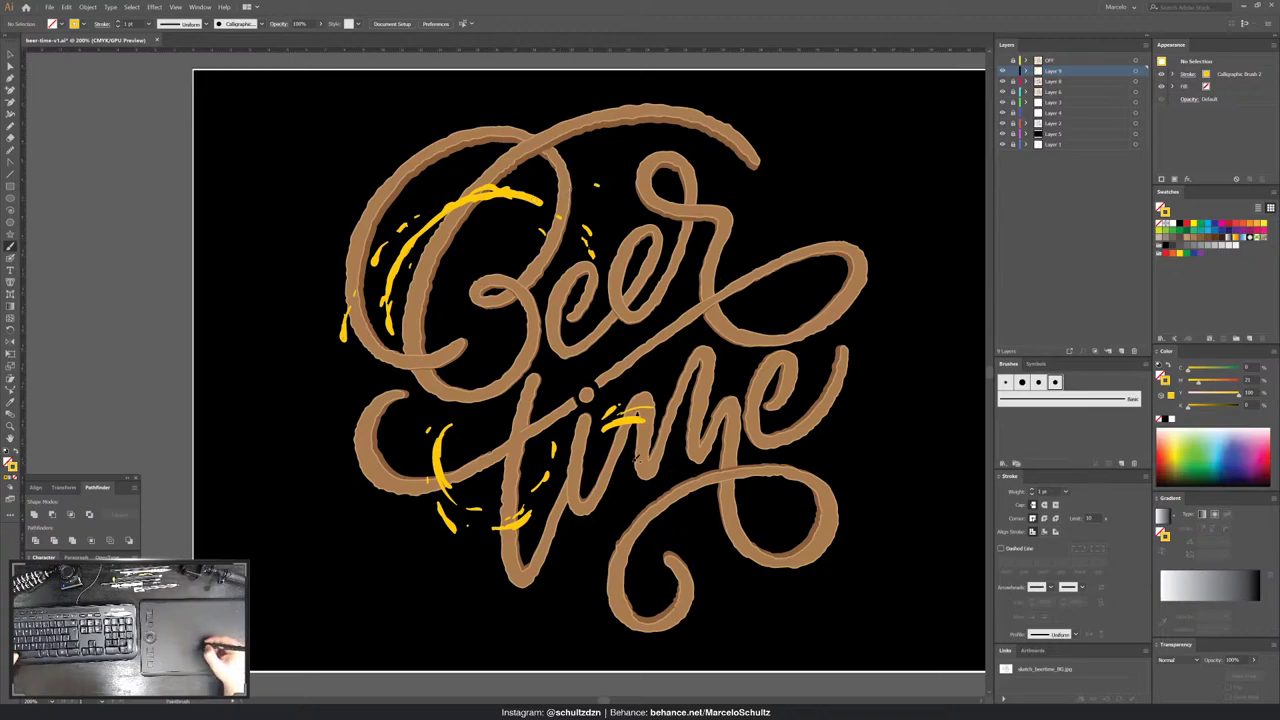
{"action": "left_click_drag", "start_coordinate": [604, 450], "coordinate": [596, 440]}
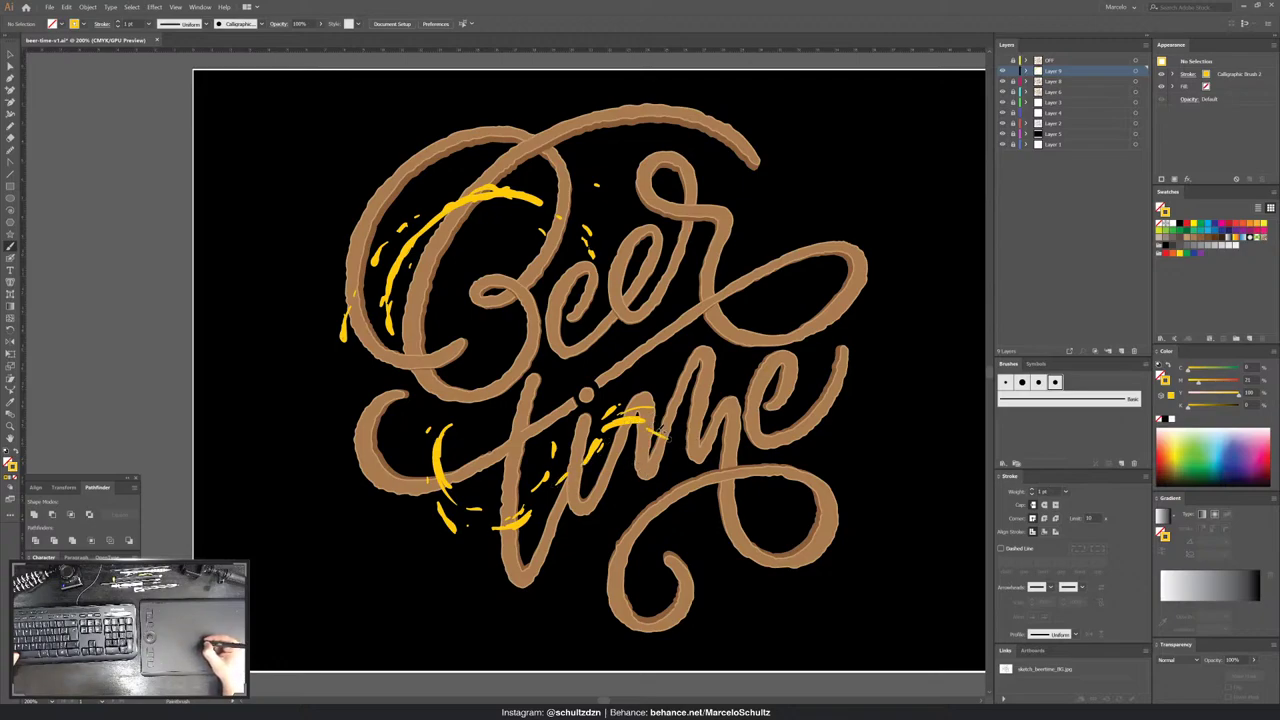
{"action": "left_click_drag", "start_coordinate": [650, 422], "coordinate": [682, 456]}
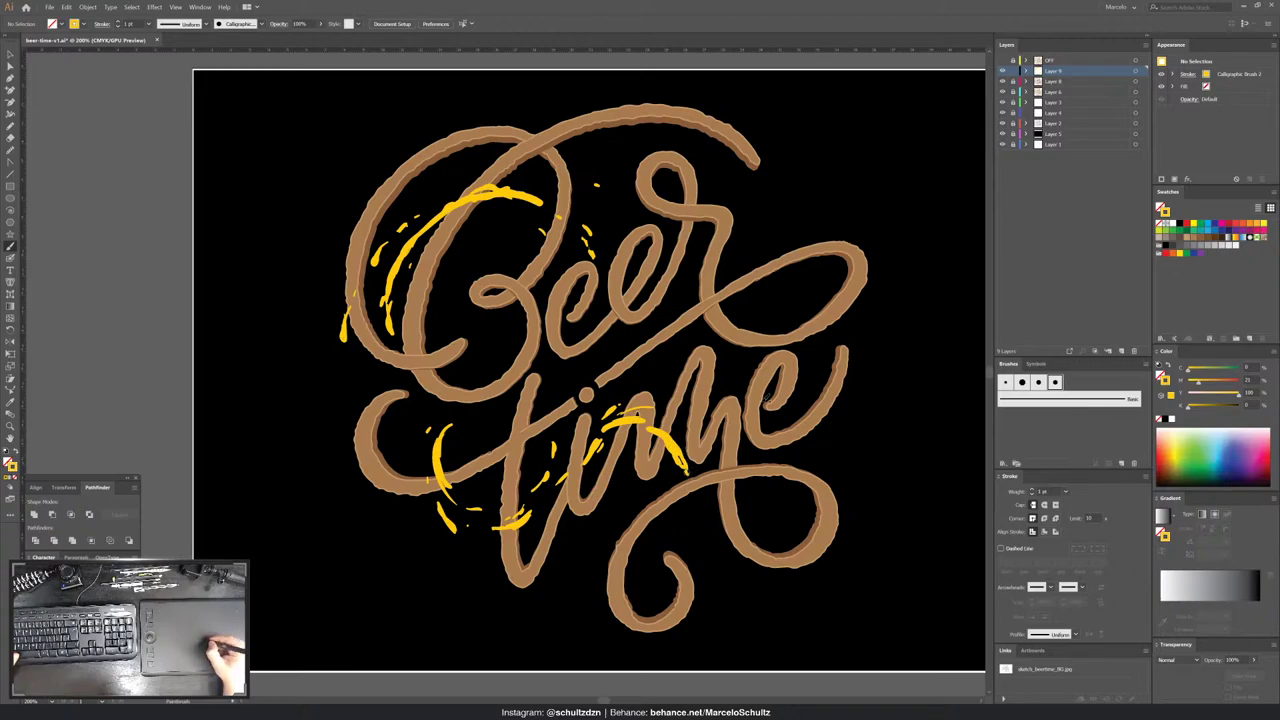
{"action": "left_click_drag", "start_coordinate": [722, 366], "coordinate": [768, 333]}
- Paint thin yellow splash arcs around and across the r of 'Beer'
{"action": "left_click_drag", "start_coordinate": [784, 285], "coordinate": [775, 241]}
{"action": "left_click_drag", "start_coordinate": [768, 230], "coordinate": [735, 208]}
{"action": "mouse_move", "coordinate": [750, 270]}
{"action": "left_mouse_down"}
{"action": "mouse_move", "coordinate": [700, 254]}
{"action": "mouse_move", "coordinate": [684, 266]}
{"action": "left_mouse_up"}
{"action": "left_click_drag", "start_coordinate": [768, 300], "coordinate": [754, 335]}
- Add short yellow strokes along the e tail and build up a splash right of the final e
{"action": "left_click_drag", "start_coordinate": [770, 450], "coordinate": [752, 460]}
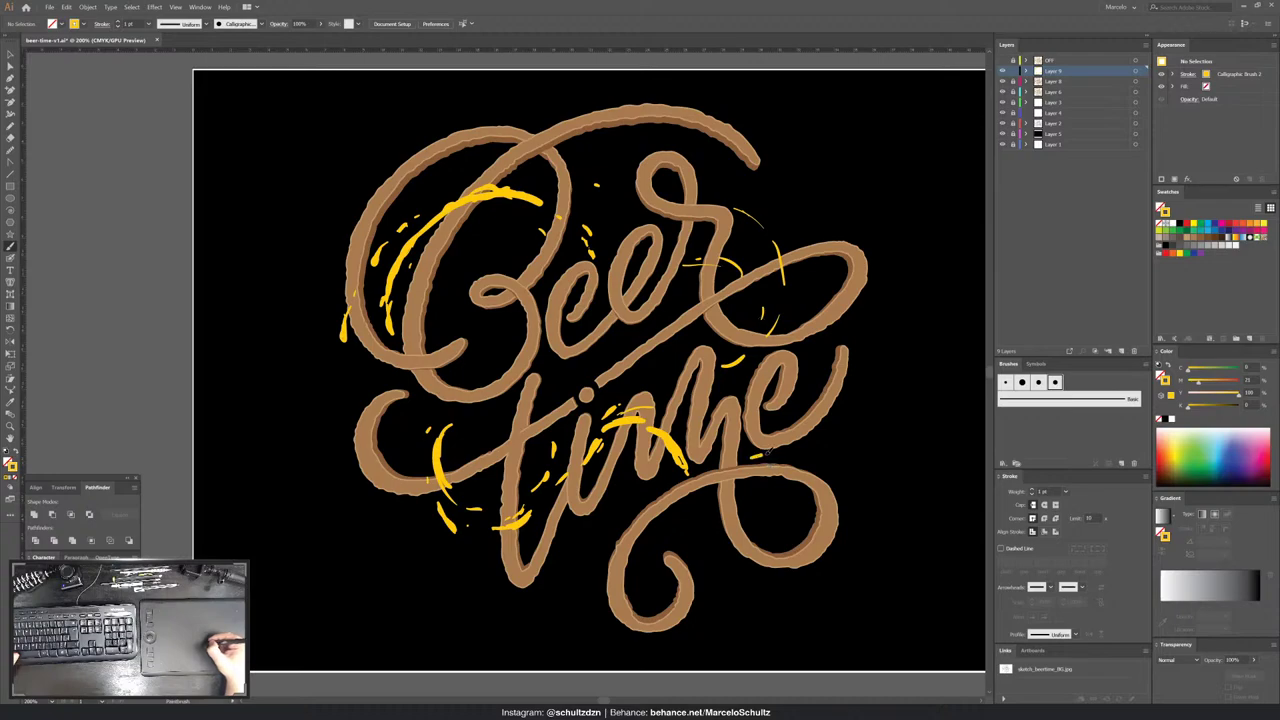
{"action": "mouse_move", "coordinate": [822, 372]}
{"action": "left_mouse_down"}
{"action": "mouse_move", "coordinate": [836, 436]}
{"action": "mouse_move", "coordinate": [794, 460]}
{"action": "left_mouse_up"}
{"action": "left_click_drag", "start_coordinate": [858, 430], "coordinate": [834, 444]}
{"action": "left_click_drag", "start_coordinate": [892, 348], "coordinate": [870, 412]}
{"action": "left_click_drag", "start_coordinate": [888, 356], "coordinate": [876, 406]}
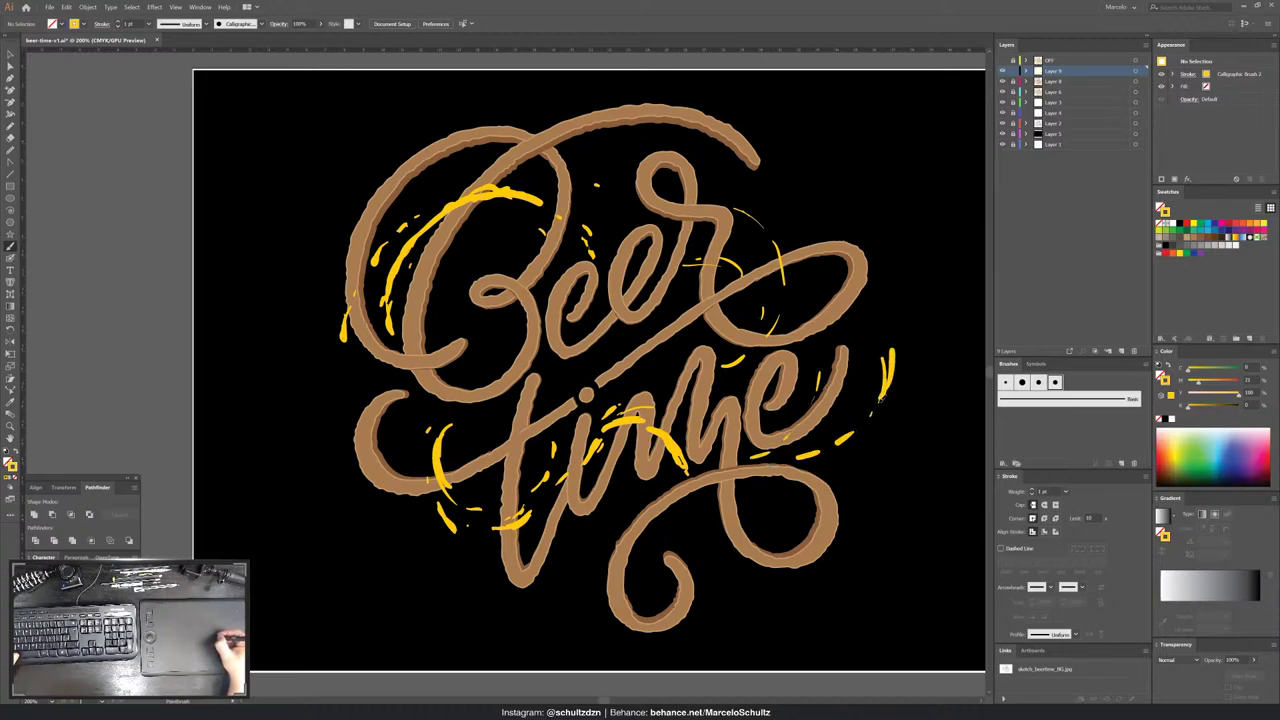
{"action": "mouse_move", "coordinate": [888, 356]}
{"action": "left_mouse_down"}
{"action": "mouse_move", "coordinate": [884, 408]}
{"action": "mouse_move", "coordinate": [870, 416]}
{"action": "left_mouse_up"}
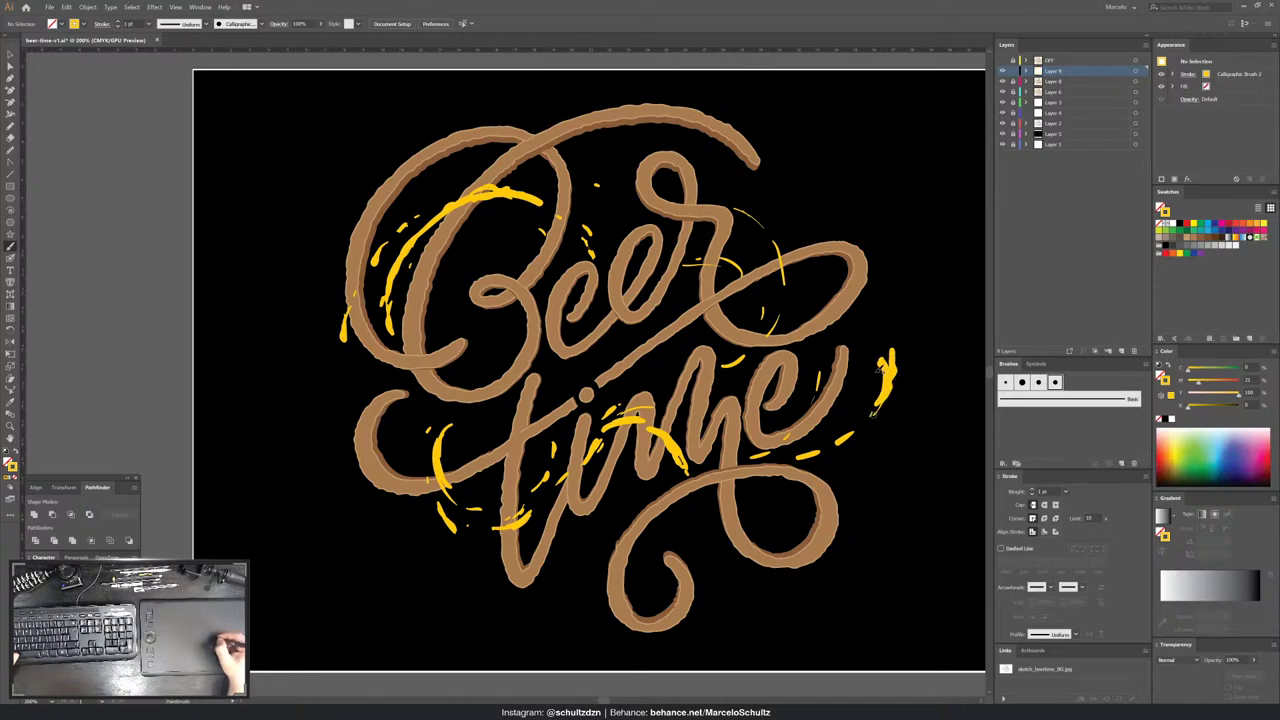
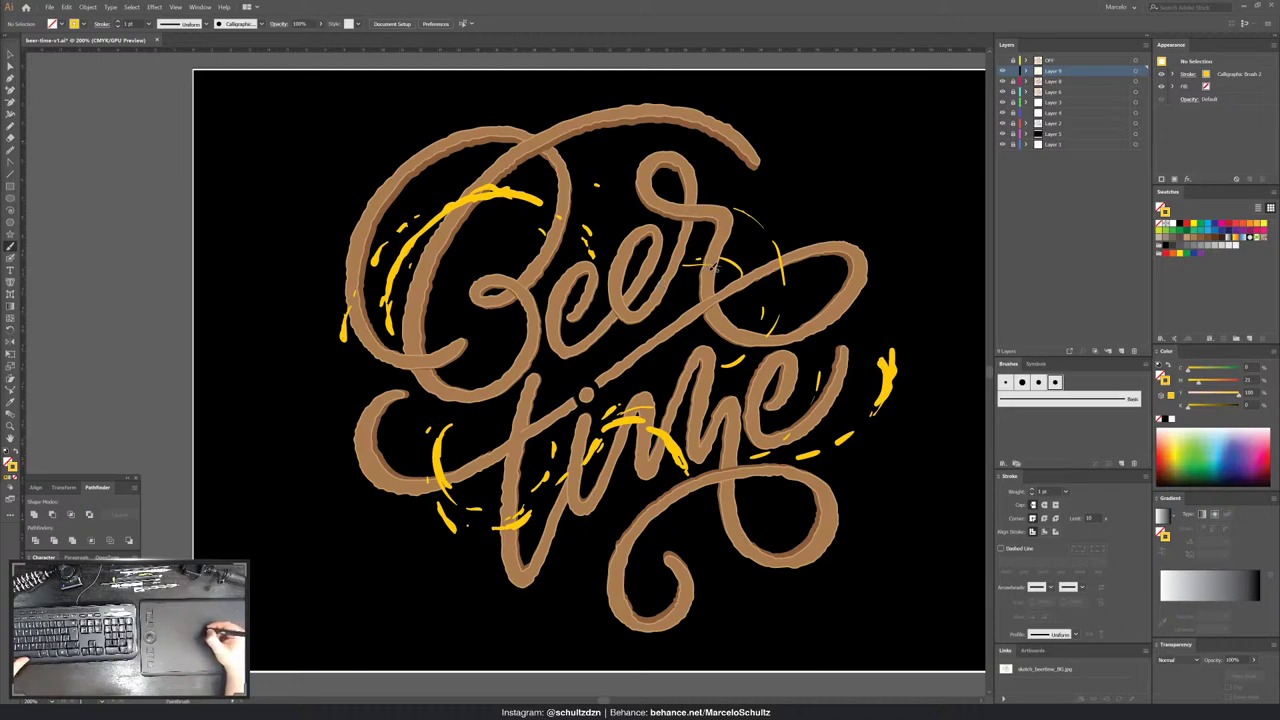
- Zoom in from 200% to 400% on the upper part of 'Beer'
{"action": "key", "text": "ctrl"}
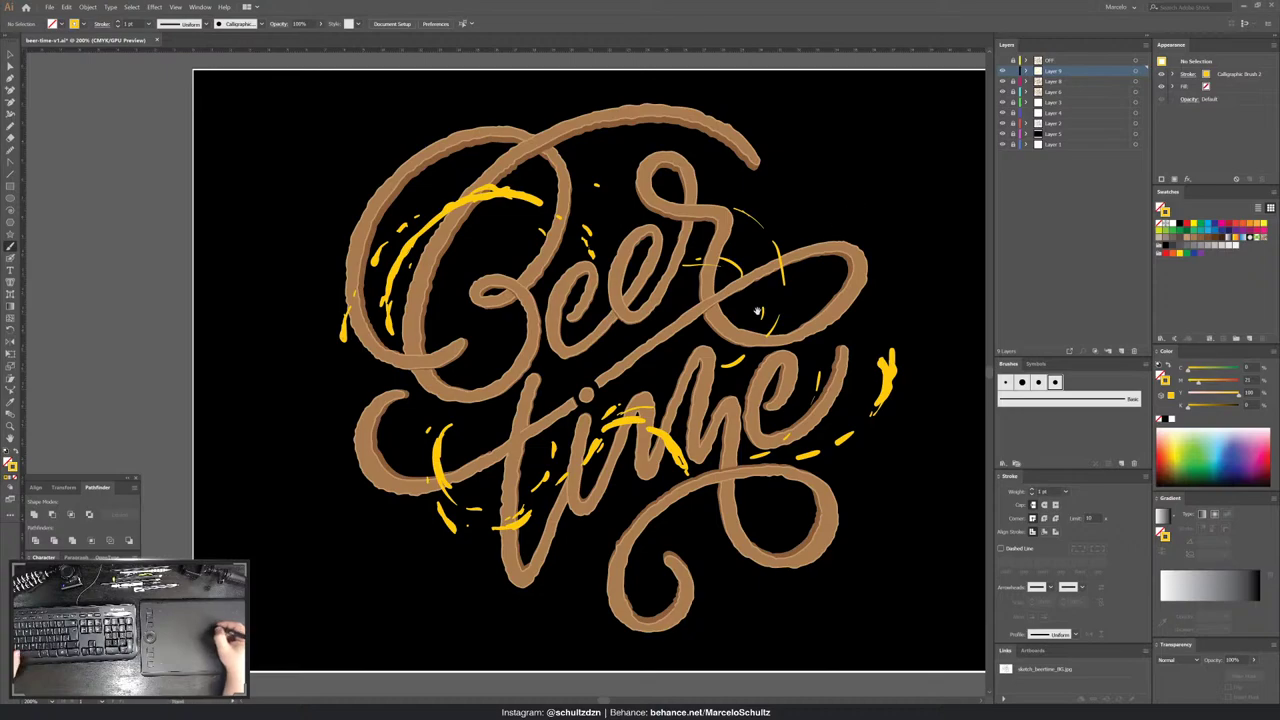
{"action": "key", "text": "ctrl+plus"}
{"action": "key", "text": "ctrl+plus"}
- Paint short yellow splash strokes, dashes and a drop around the first 'e' of 'Beer'
{"action": "left_click_drag", "start_coordinate": [474, 304], "coordinate": [494, 474]}
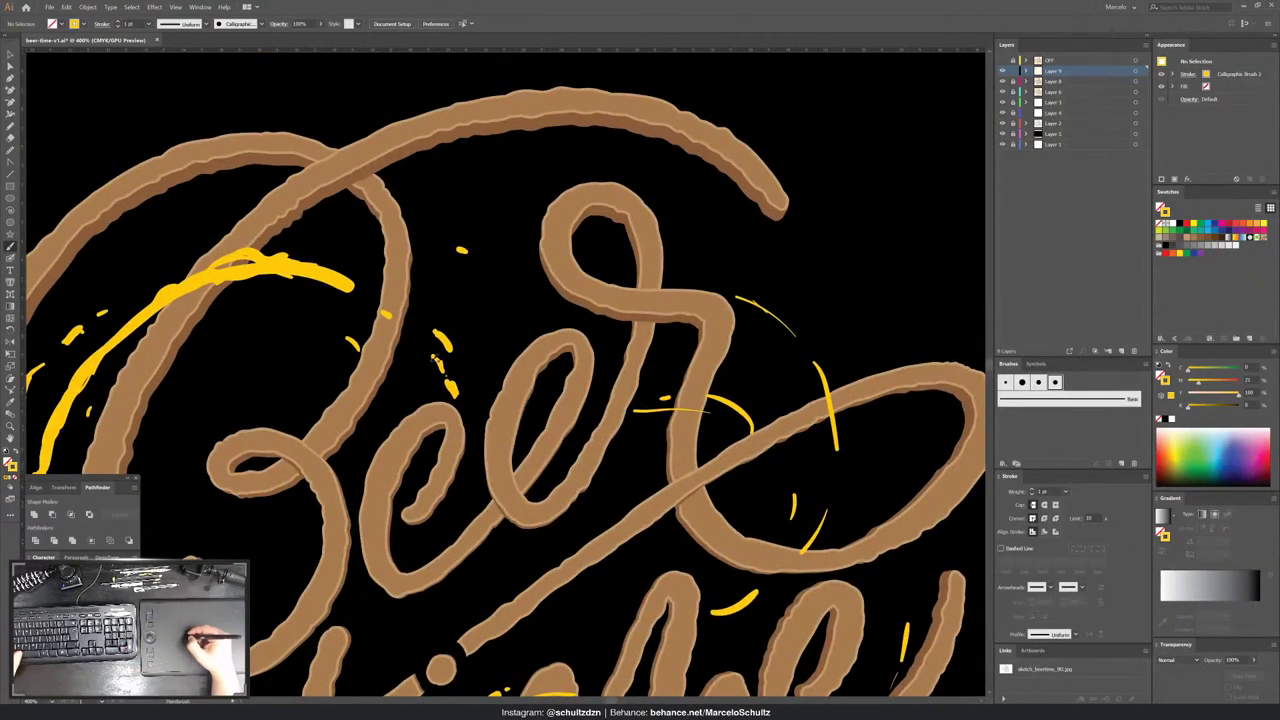
{"action": "left_click_drag", "start_coordinate": [428, 326], "coordinate": [460, 365]}
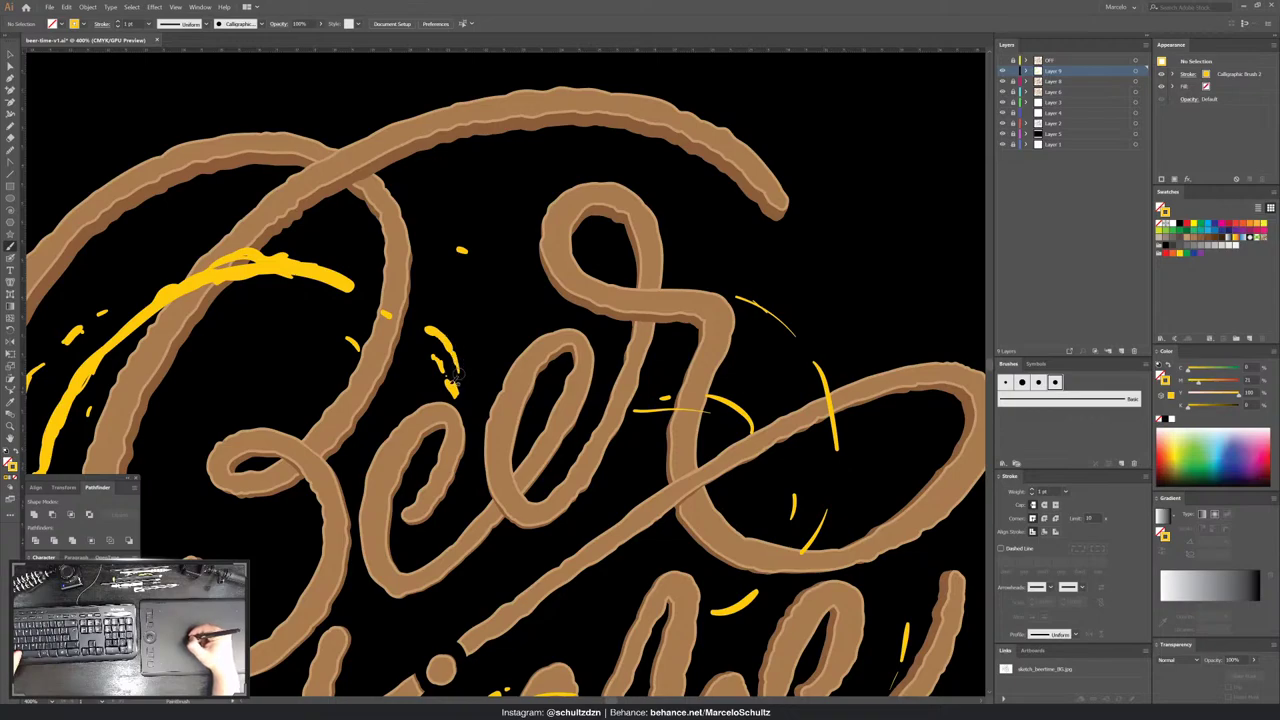
{"action": "left_click_drag", "start_coordinate": [448, 374], "coordinate": [461, 399]}
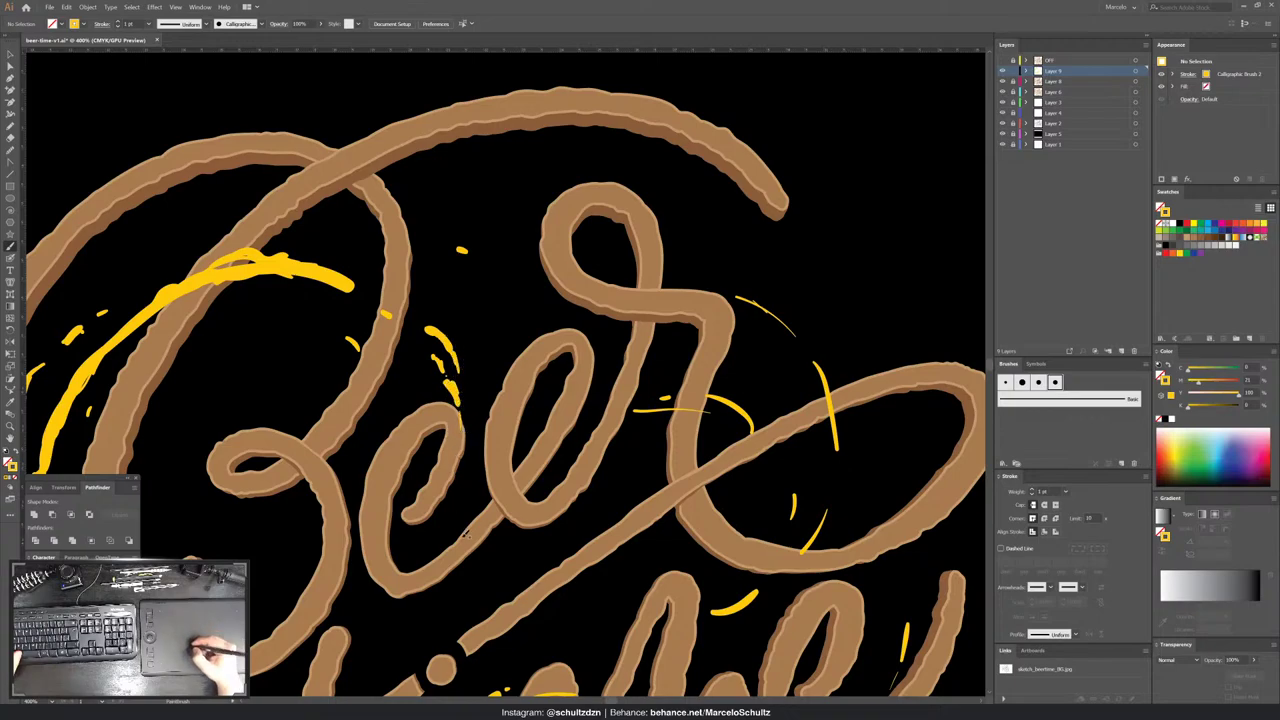
{"action": "left_click_drag", "start_coordinate": [464, 477], "coordinate": [455, 521]}
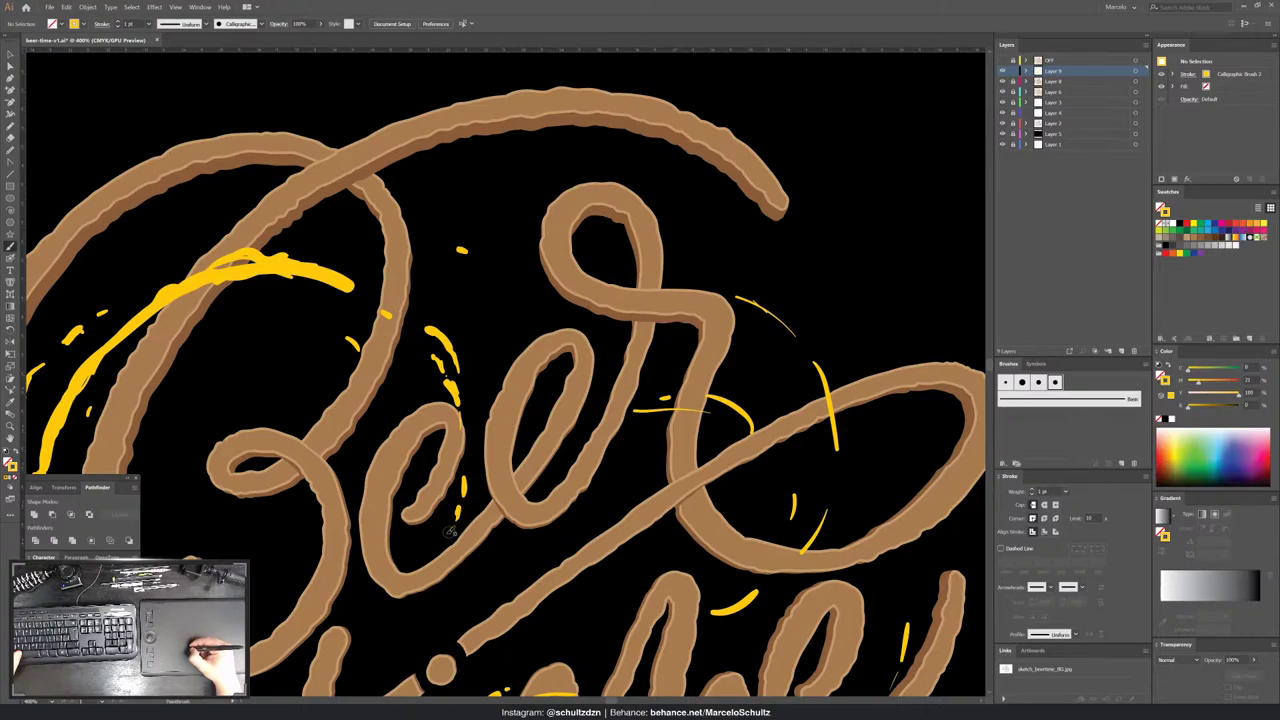
{"action": "left_click_drag", "start_coordinate": [413, 323], "coordinate": [446, 344]}
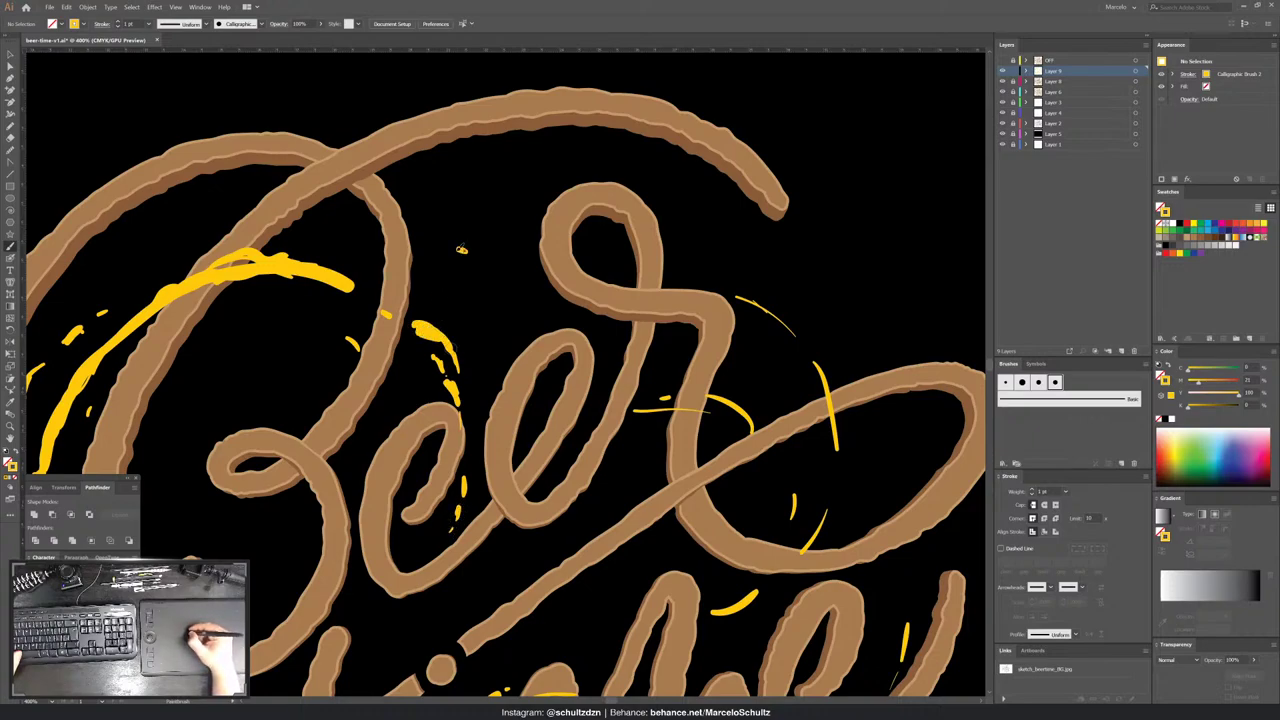
{"action": "left_click_drag", "start_coordinate": [464, 249], "coordinate": [447, 248]}
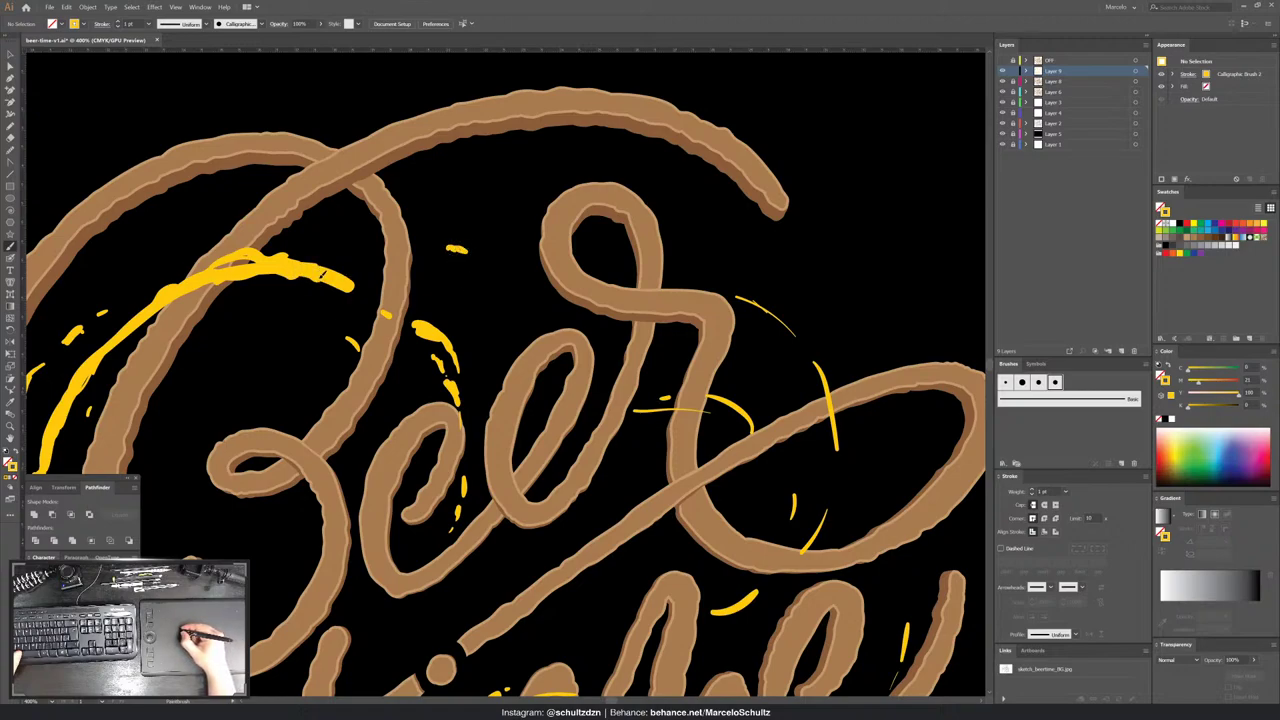
{"action": "left_click_drag", "start_coordinate": [320, 273], "coordinate": [357, 289]}
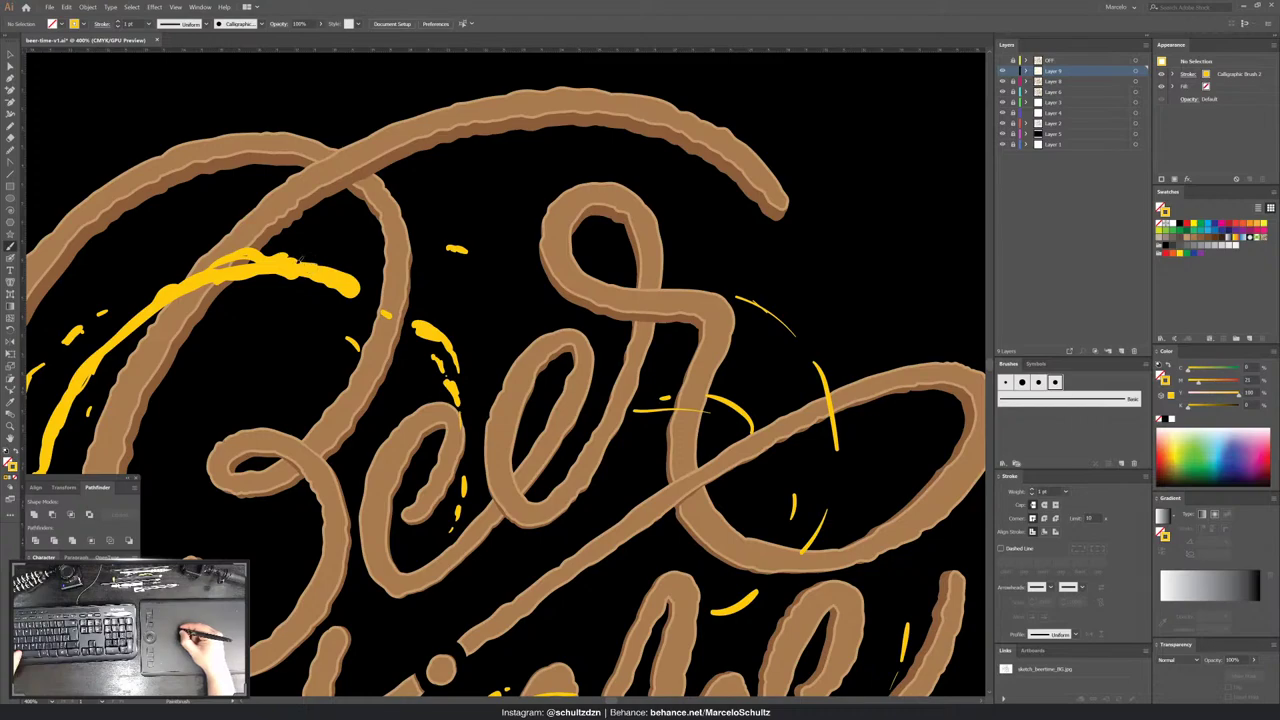
{"action": "left_click_drag", "start_coordinate": [340, 276], "coordinate": [735, 238]}
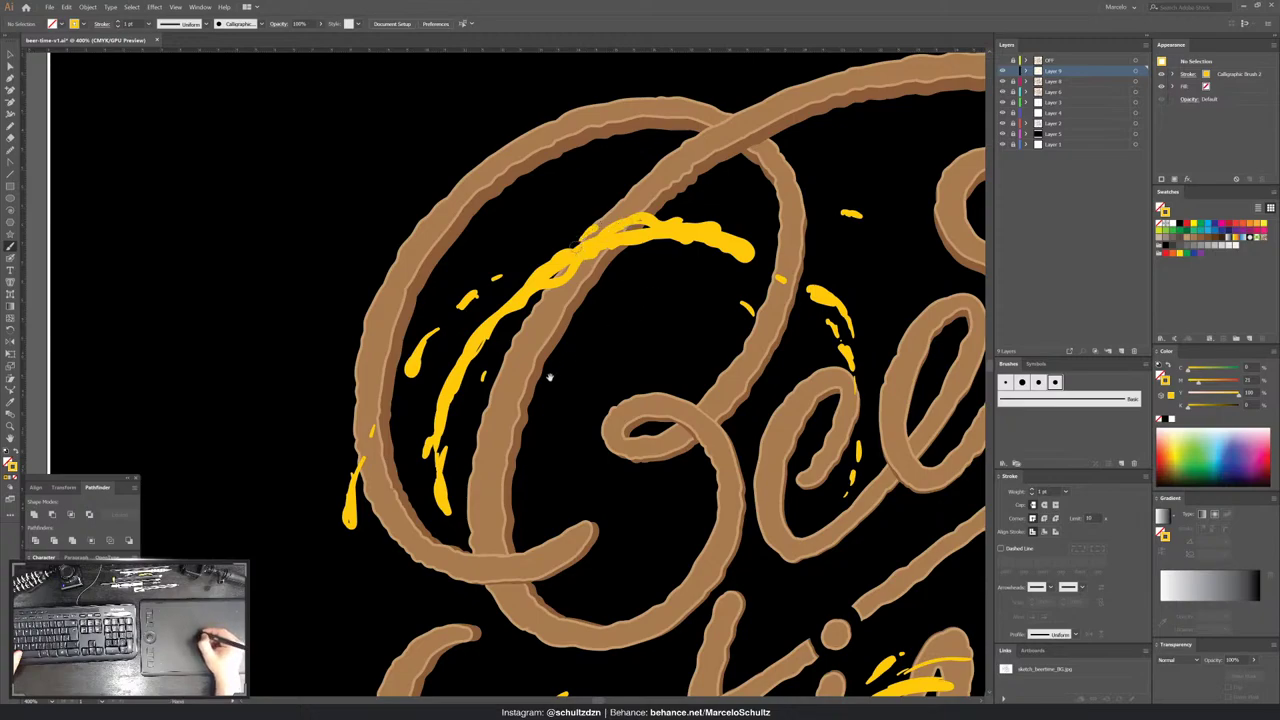
- Repaint the yellow drip on the B's left edge thicker and longer
{"action": "left_click_drag", "start_coordinate": [550, 377], "coordinate": [497, 274]}
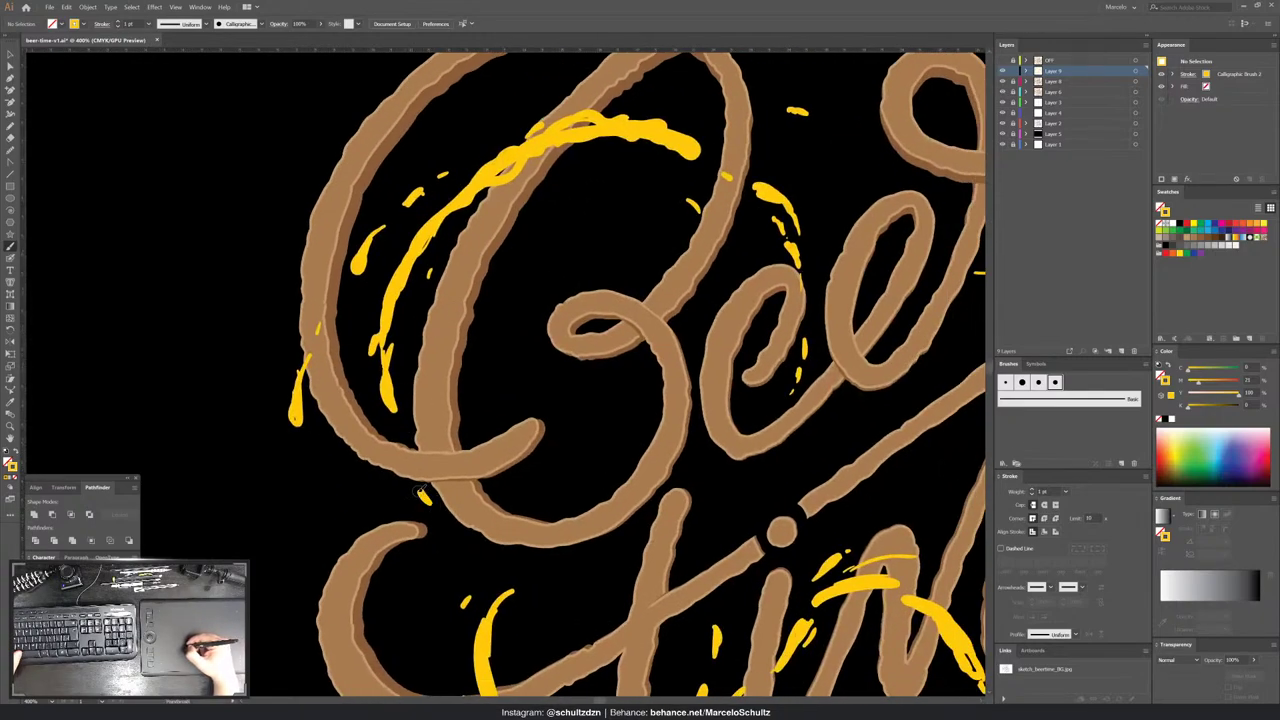
{"action": "left_click_drag", "start_coordinate": [490, 443], "coordinate": [498, 391]}
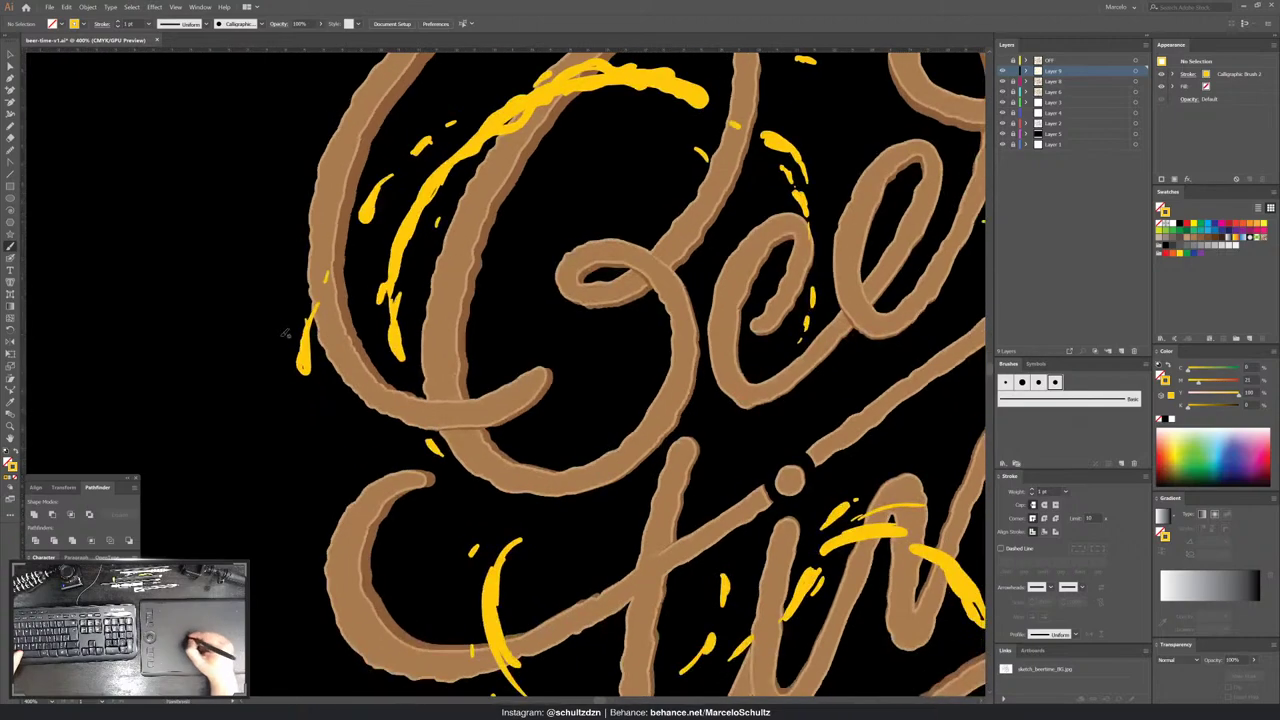
{"action": "left_click_drag", "start_coordinate": [312, 360], "coordinate": [312, 311]}
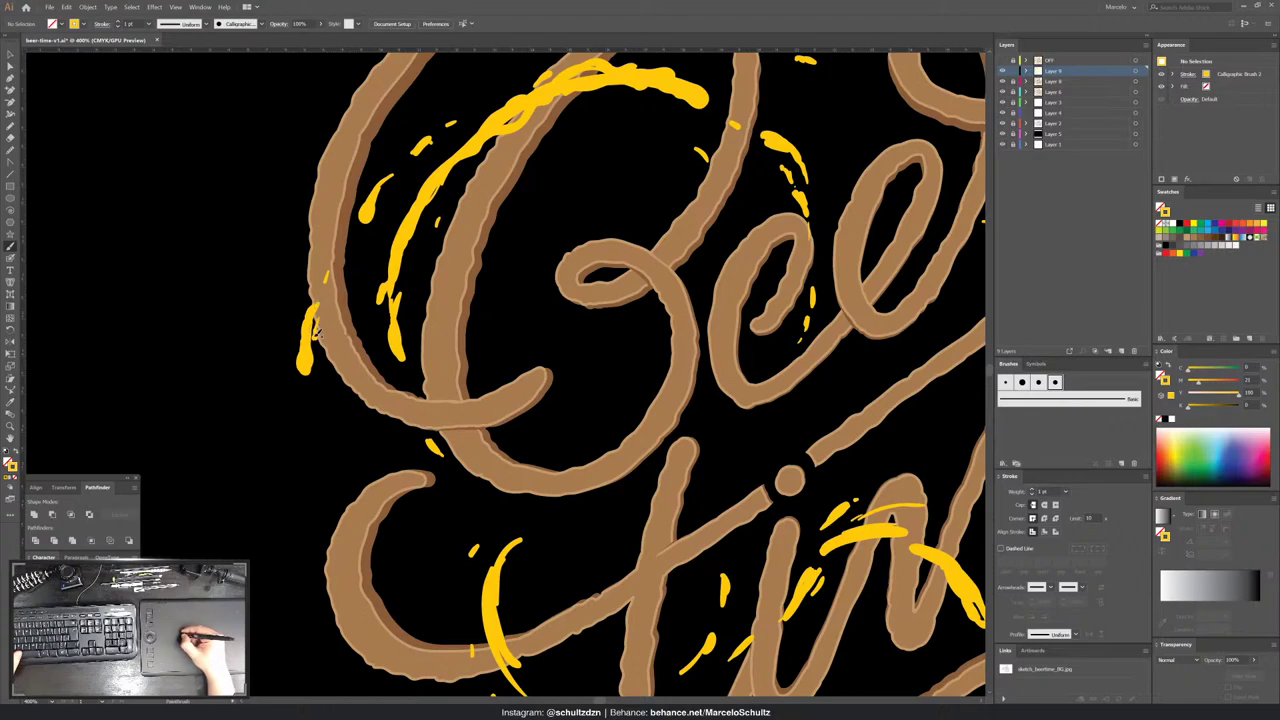
{"action": "left_click_drag", "start_coordinate": [540, 545], "coordinate": [390, 380]}
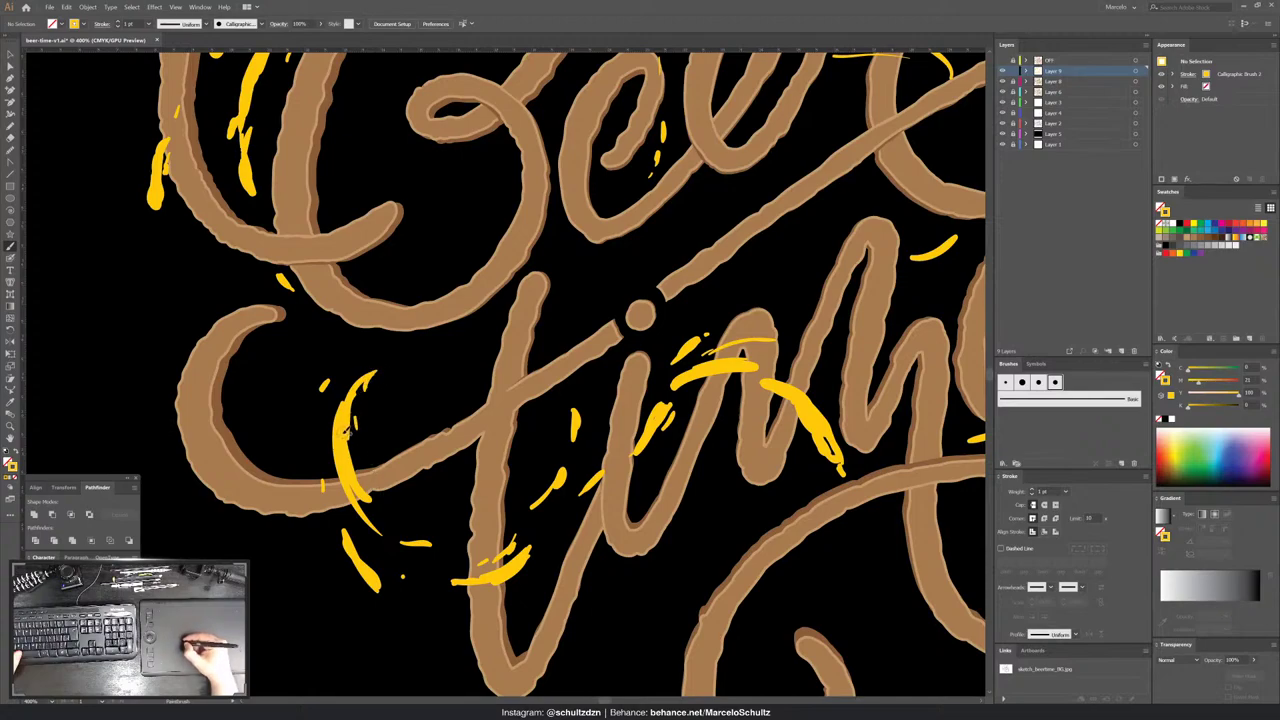
- Widen the yellow splash left of the 't' and add three small strokes beside the 'i'
{"action": "left_click_drag", "start_coordinate": [338, 405], "coordinate": [378, 530]}
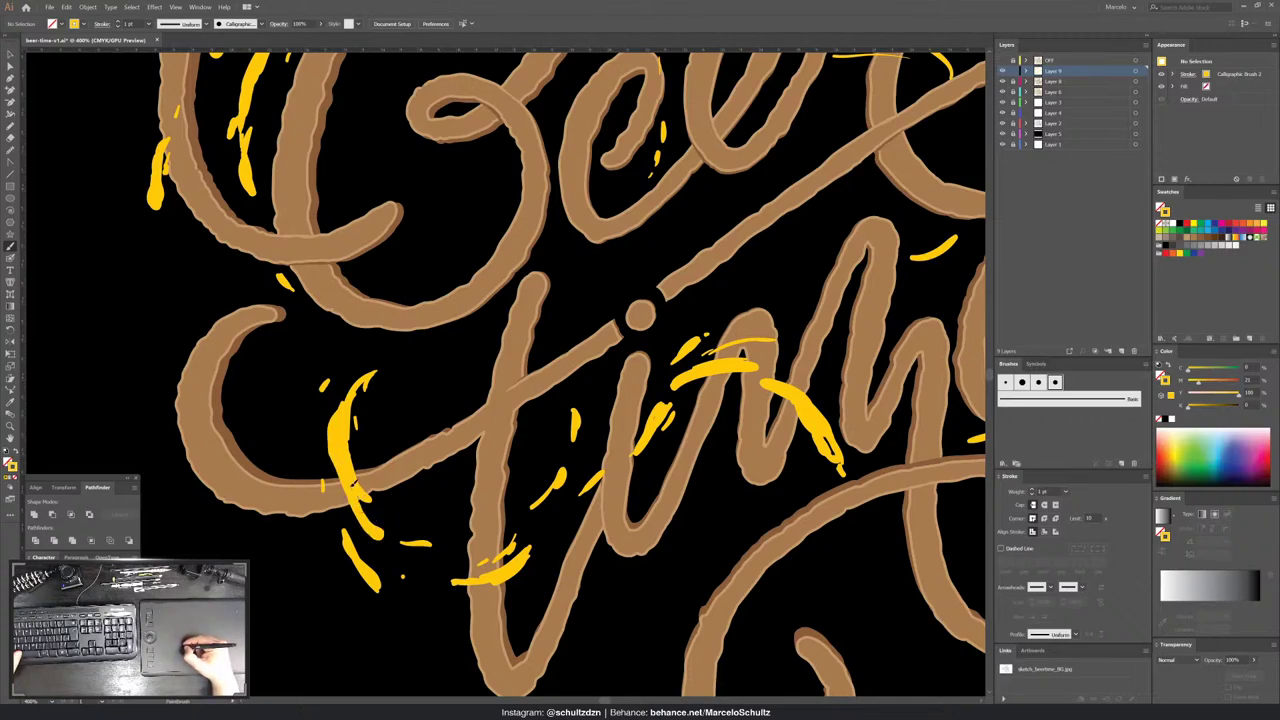
{"action": "left_click_drag", "start_coordinate": [376, 518], "coordinate": [378, 490]}
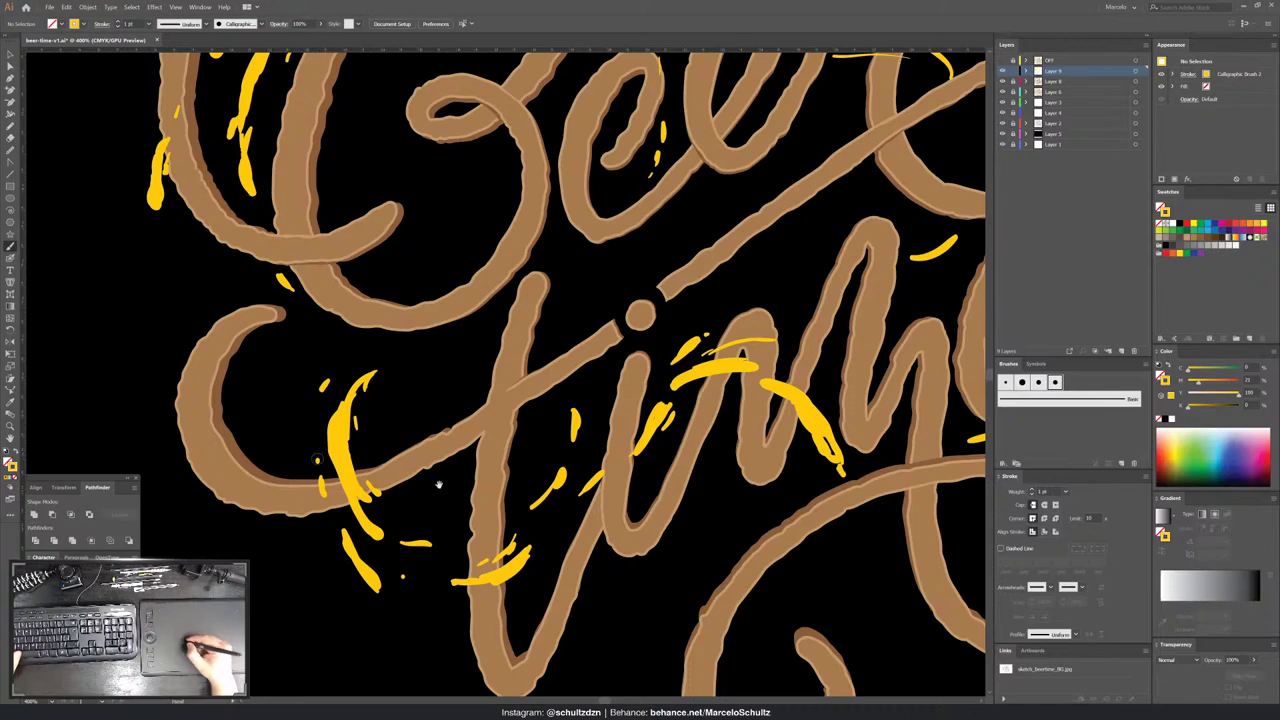
{"action": "left_click_drag", "start_coordinate": [440, 485], "coordinate": [385, 375]}
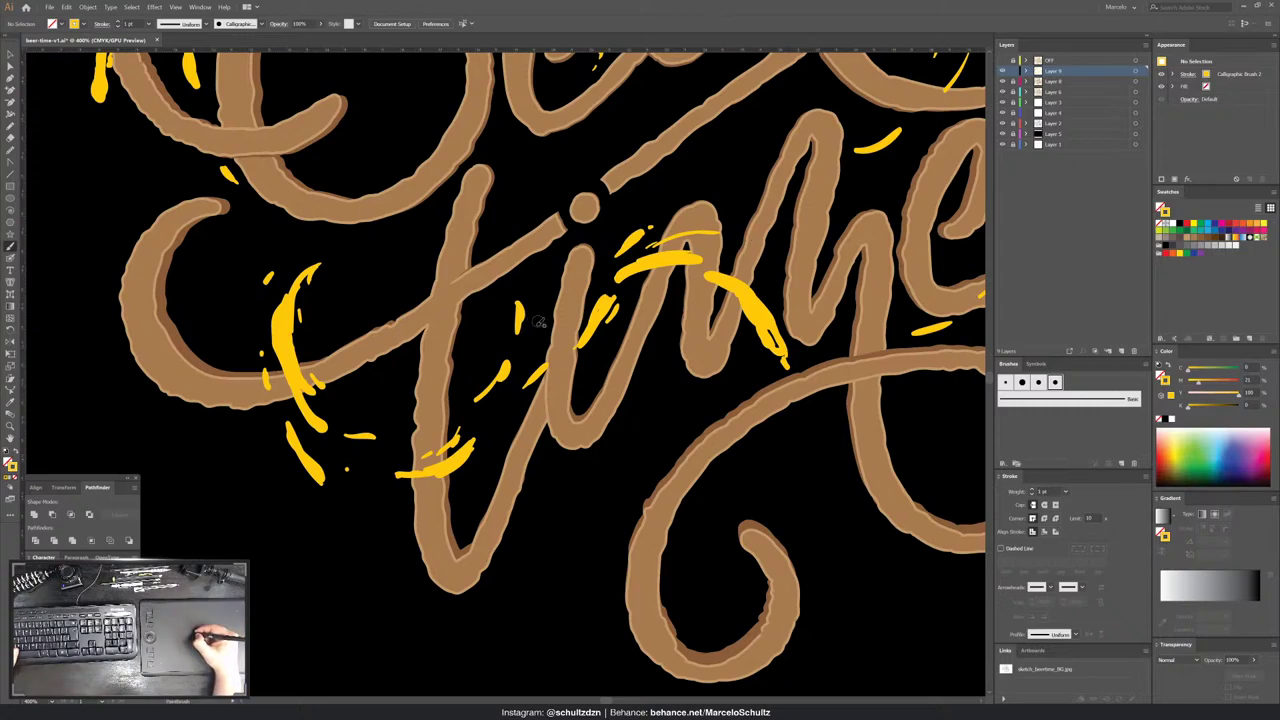
{"action": "left_click_drag", "start_coordinate": [533, 322], "coordinate": [476, 430]}
{"action": "left_click_drag", "start_coordinate": [514, 392], "coordinate": [462, 434]}
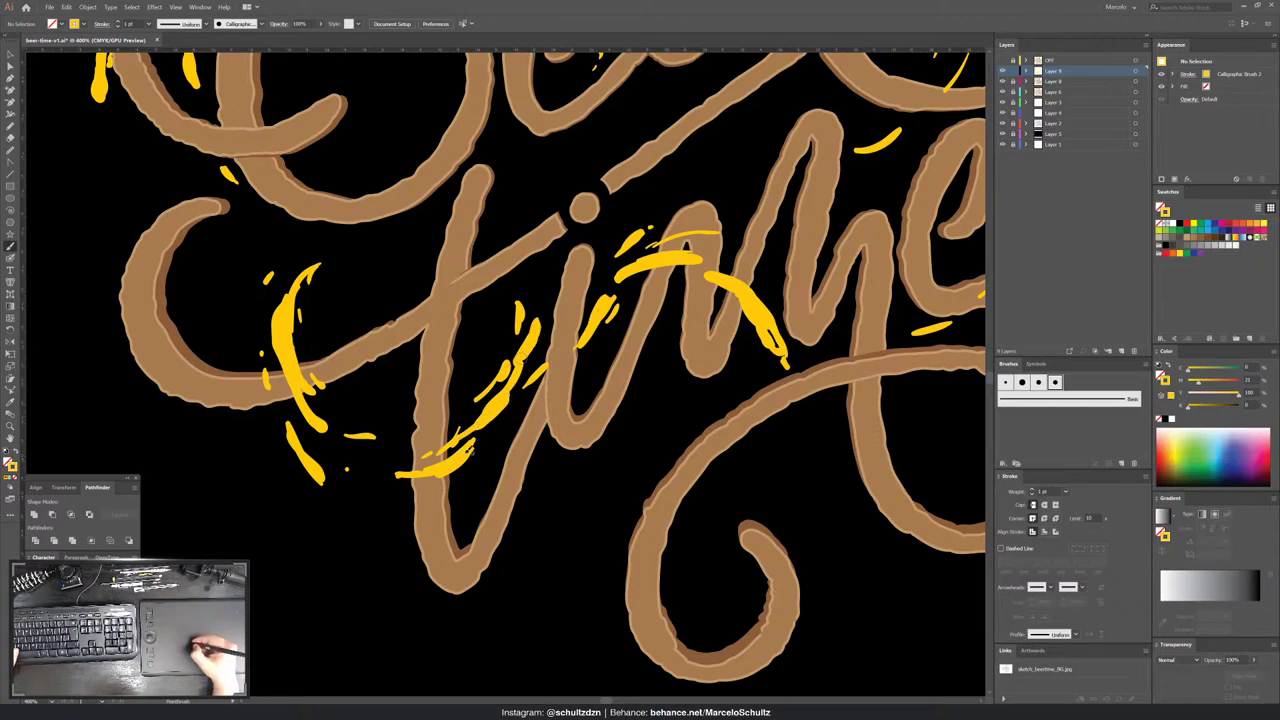
{"action": "mouse_move", "coordinate": [490, 426]}
{"action": "left_mouse_down"}
{"action": "mouse_move", "coordinate": [470, 456]}
{"action": "mouse_move", "coordinate": [383, 474]}
{"action": "left_mouse_up"}
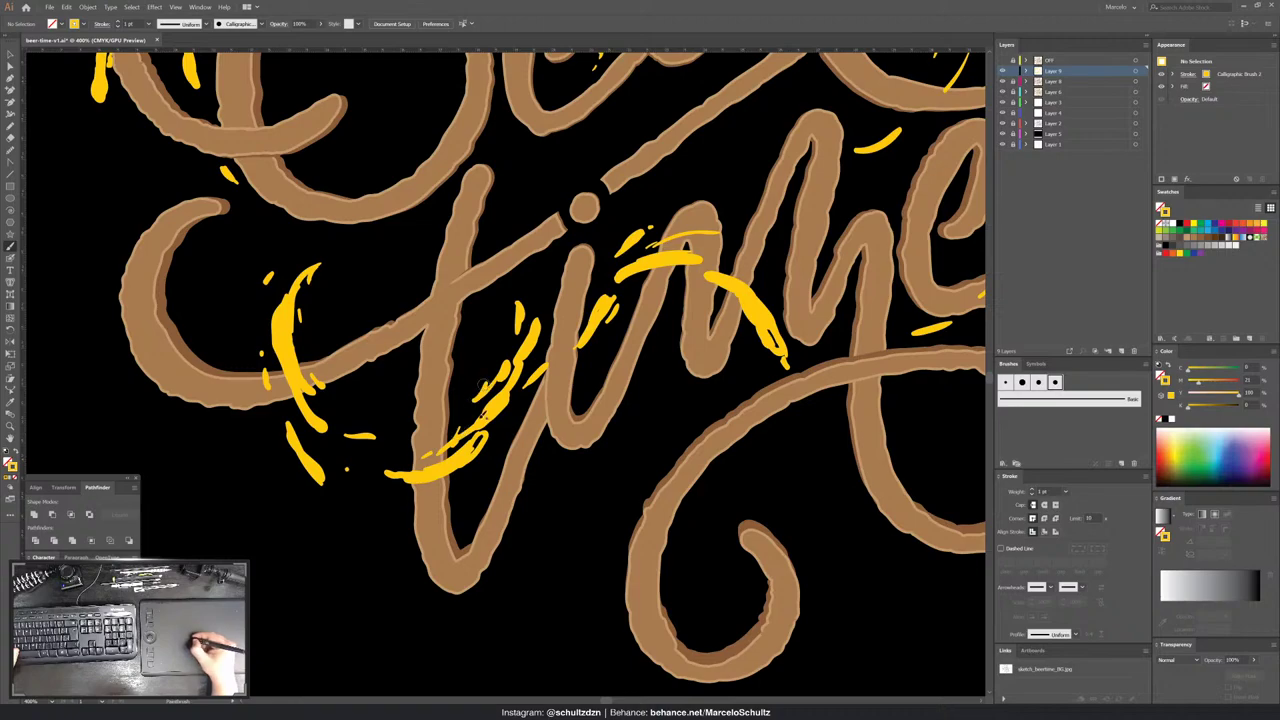
{"action": "left_click_drag", "start_coordinate": [484, 415], "coordinate": [266, 498]}
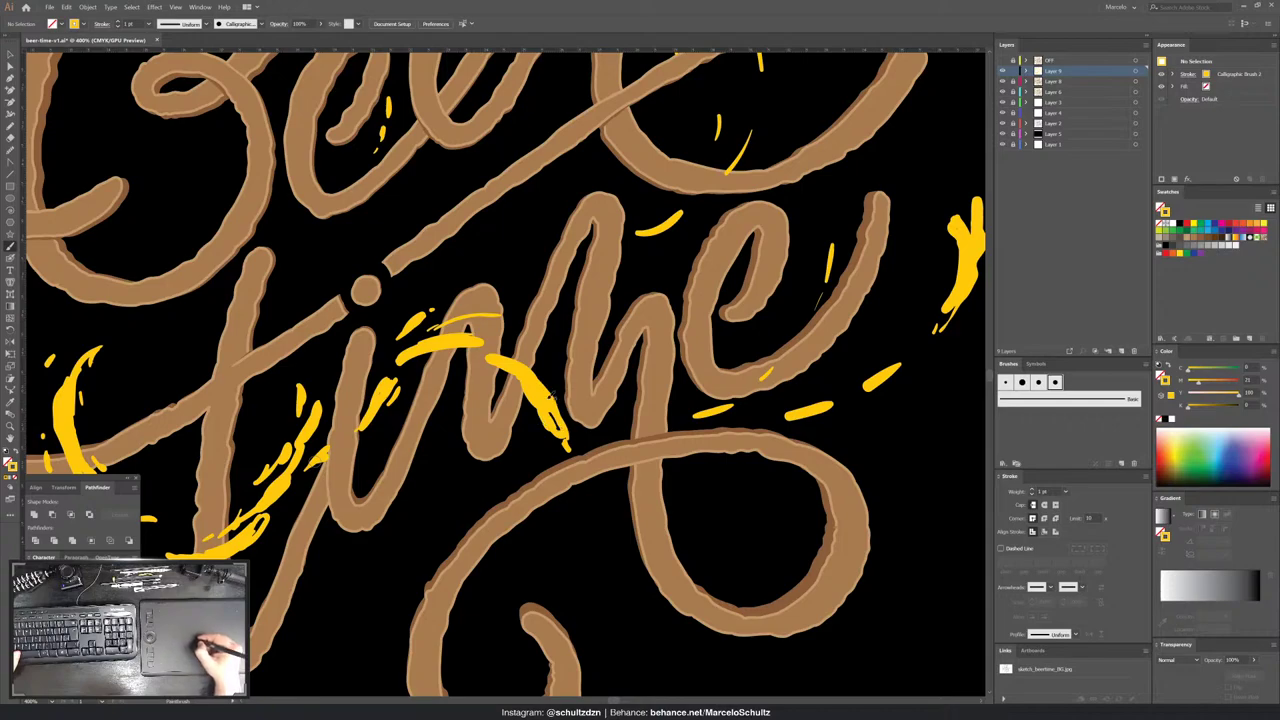
- Paint small yellow drips below the 'm' of 'time'
{"action": "mouse_move", "coordinate": [536, 428]}
{"action": "left_mouse_down"}
{"action": "mouse_move", "coordinate": [537, 472]}
{"action": "mouse_move", "coordinate": [548, 458]}
{"action": "left_mouse_up"}
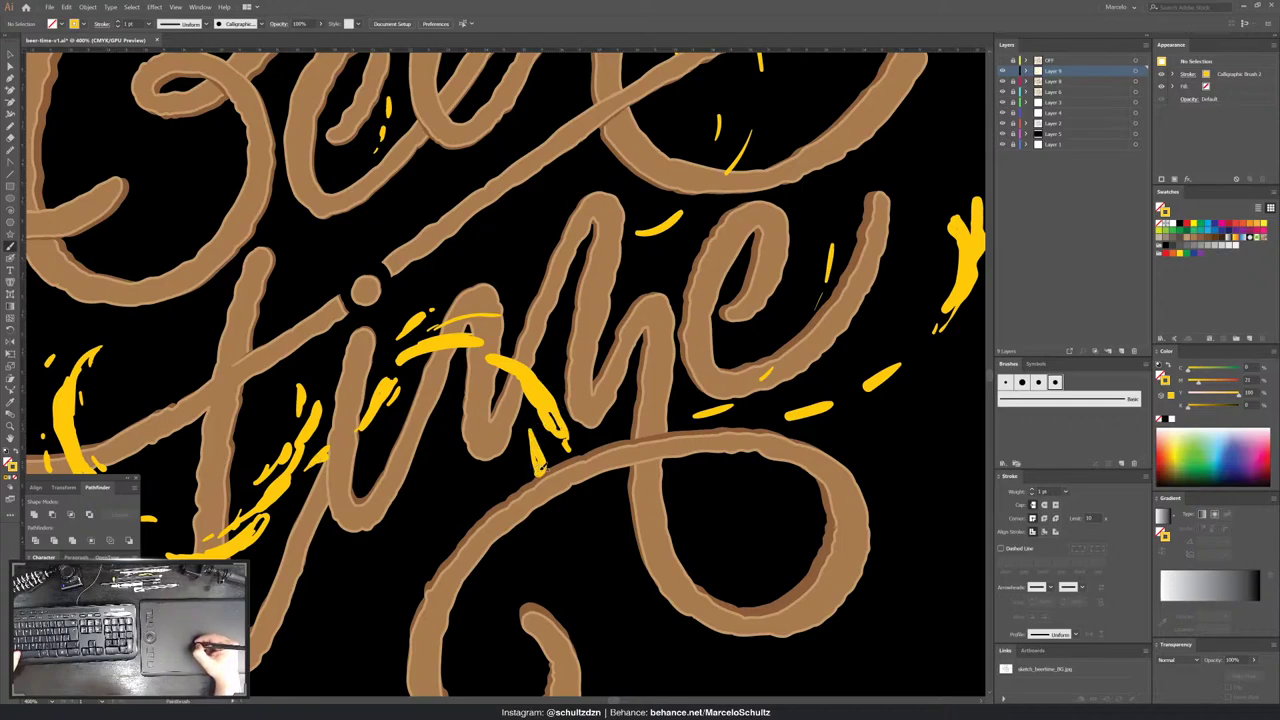
{"action": "left_click_drag", "start_coordinate": [553, 520], "coordinate": [584, 552]}
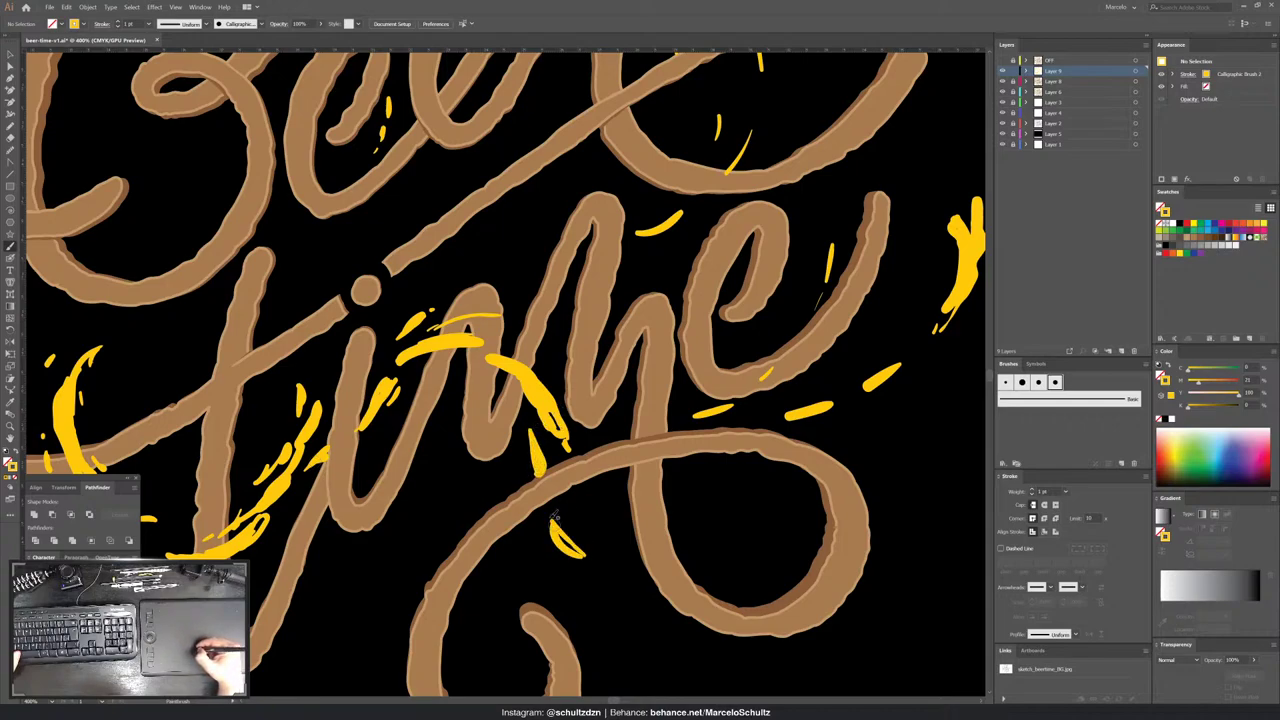
{"action": "mouse_move", "coordinate": [550, 512]}
{"action": "left_mouse_down"}
{"action": "mouse_move", "coordinate": [580, 552]}
{"action": "mouse_move", "coordinate": [562, 514]}
{"action": "left_mouse_up"}
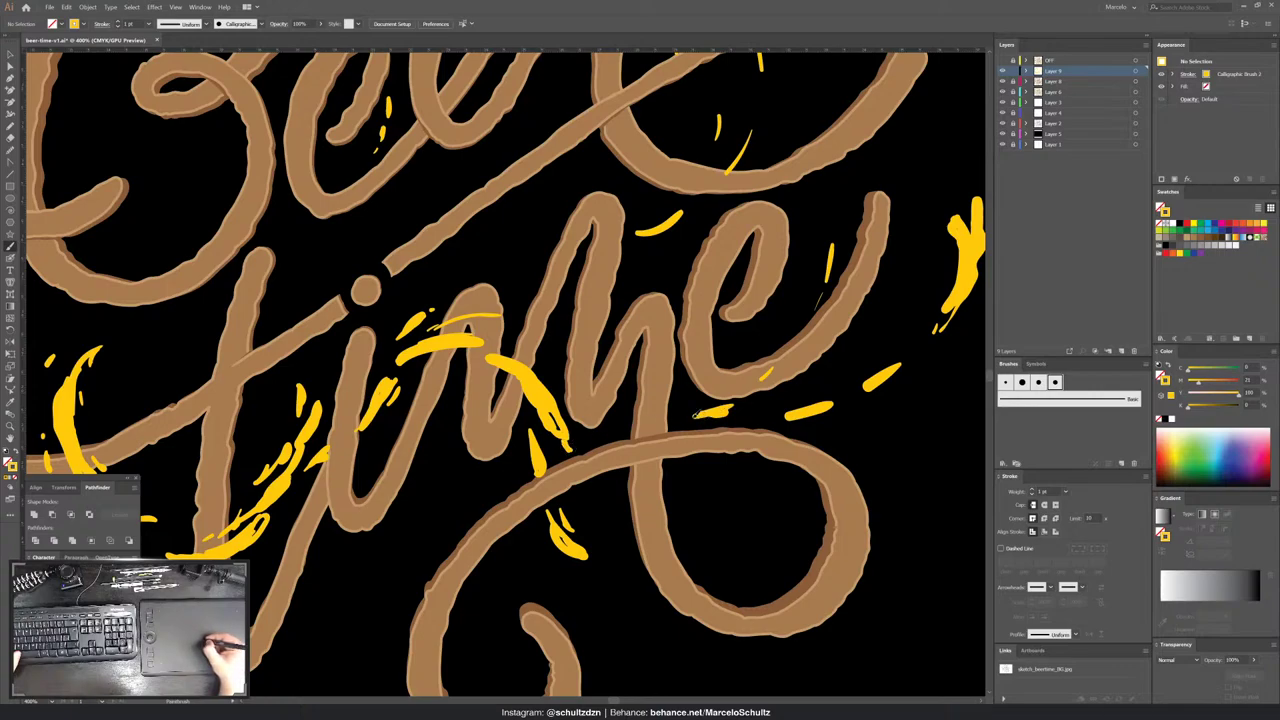
- Add yellow splash strokes and spatter under the 'e', filling gaps and lengthening its ends
{"action": "left_click_drag", "start_coordinate": [690, 415], "coordinate": [804, 412]}
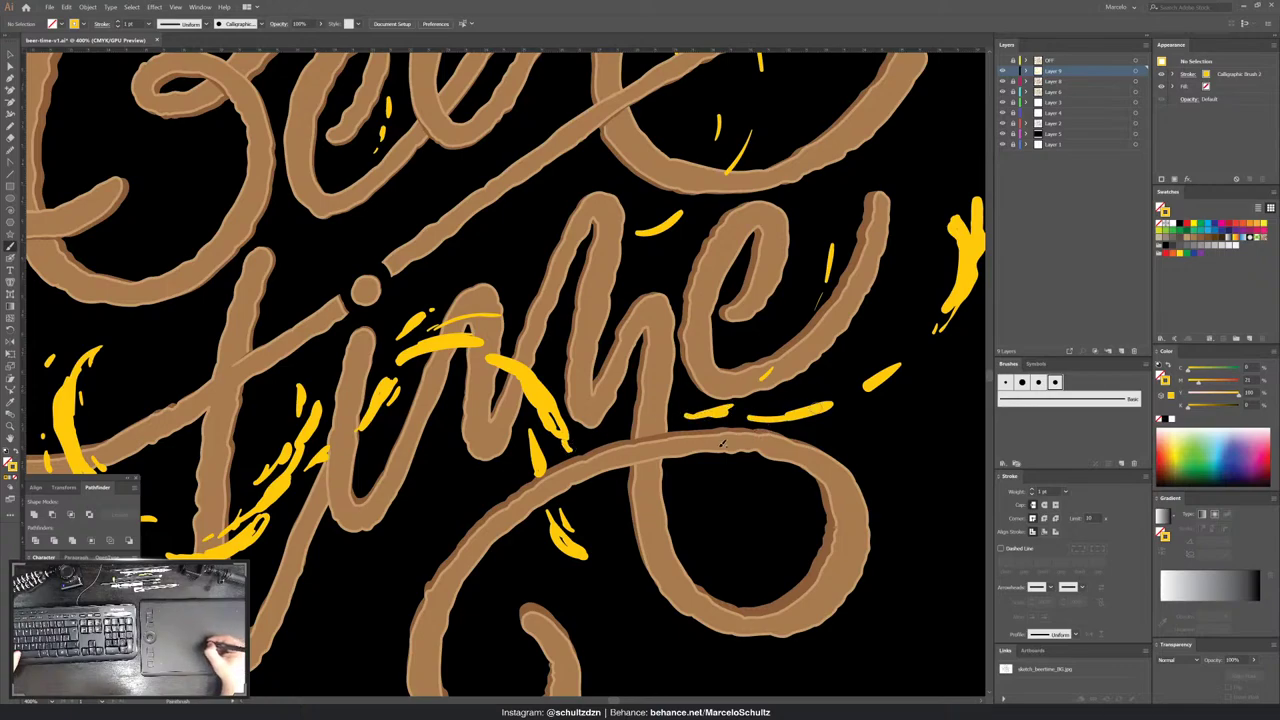
{"action": "mouse_move", "coordinate": [700, 465]}
{"action": "left_mouse_down"}
{"action": "mouse_move", "coordinate": [778, 450]}
{"action": "mouse_move", "coordinate": [808, 428]}
{"action": "mouse_move", "coordinate": [745, 458]}
{"action": "mouse_move", "coordinate": [800, 432]}
{"action": "mouse_move", "coordinate": [687, 463]}
{"action": "left_mouse_up"}
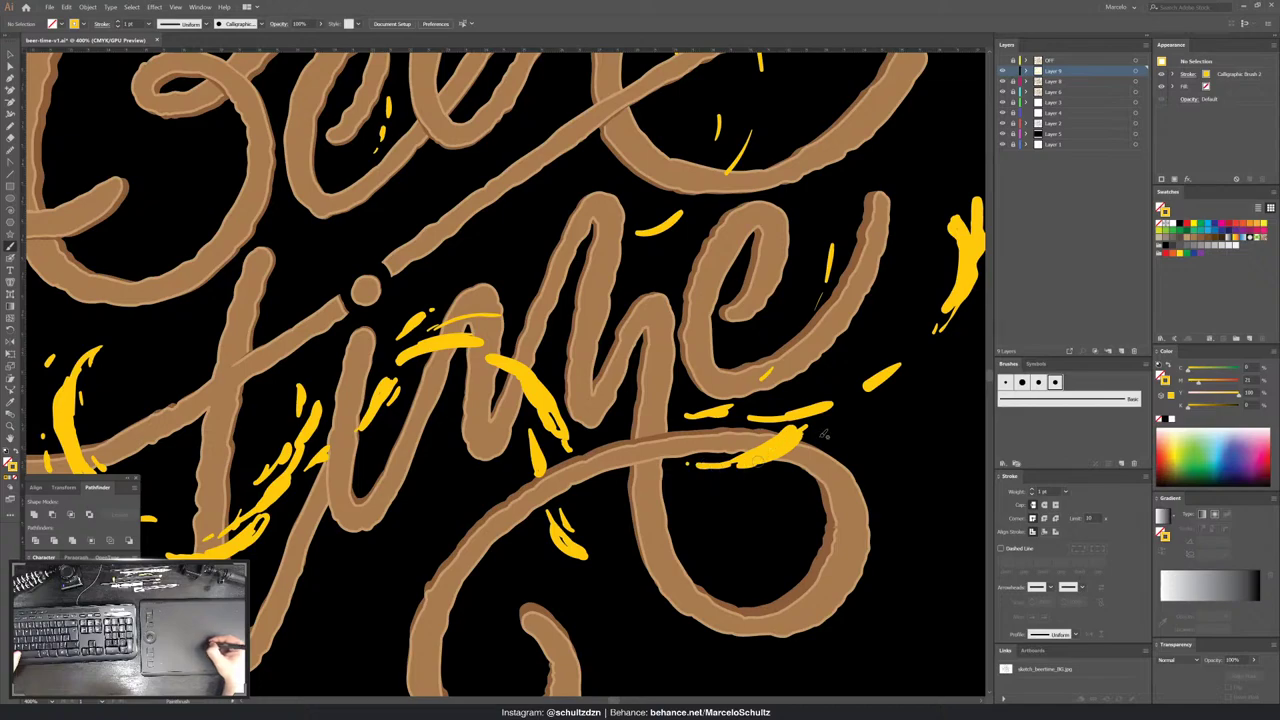
{"action": "left_click_drag", "start_coordinate": [772, 416], "coordinate": [825, 396]}
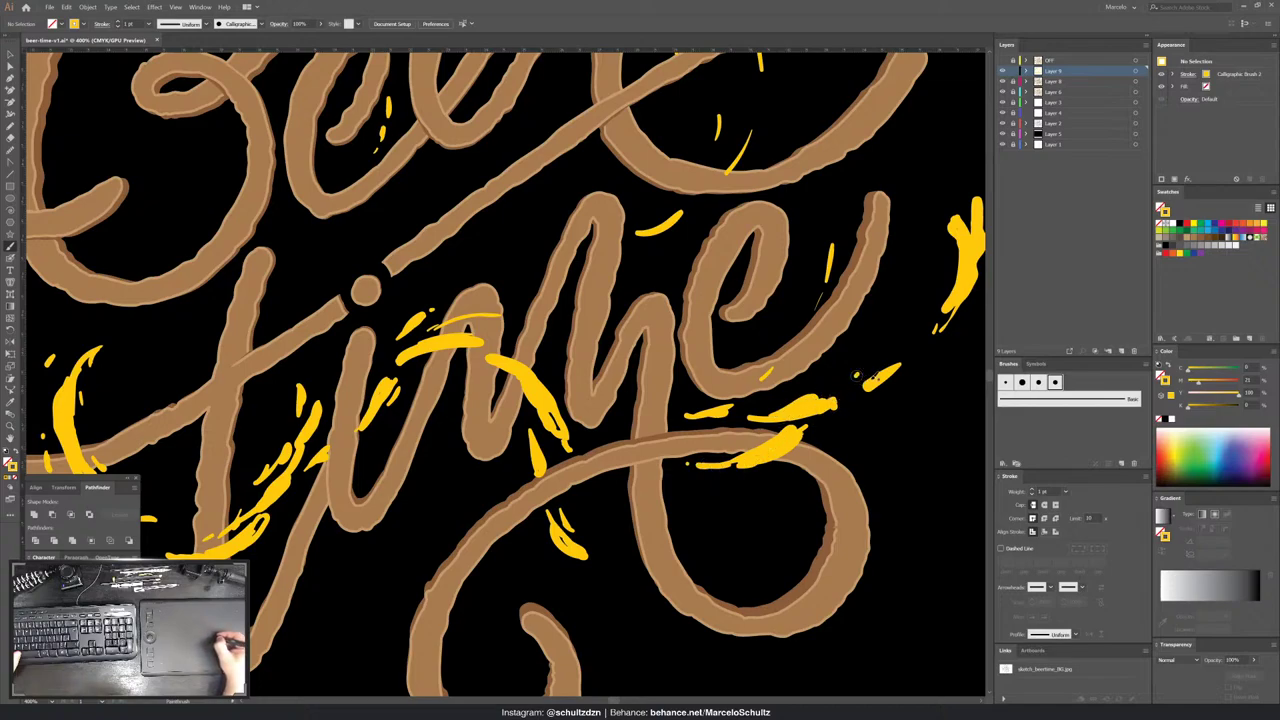
{"action": "mouse_move", "coordinate": [856, 380]}
{"action": "left_mouse_down"}
{"action": "mouse_move", "coordinate": [900, 360]}
{"action": "mouse_move", "coordinate": [840, 392]}
{"action": "left_mouse_up"}
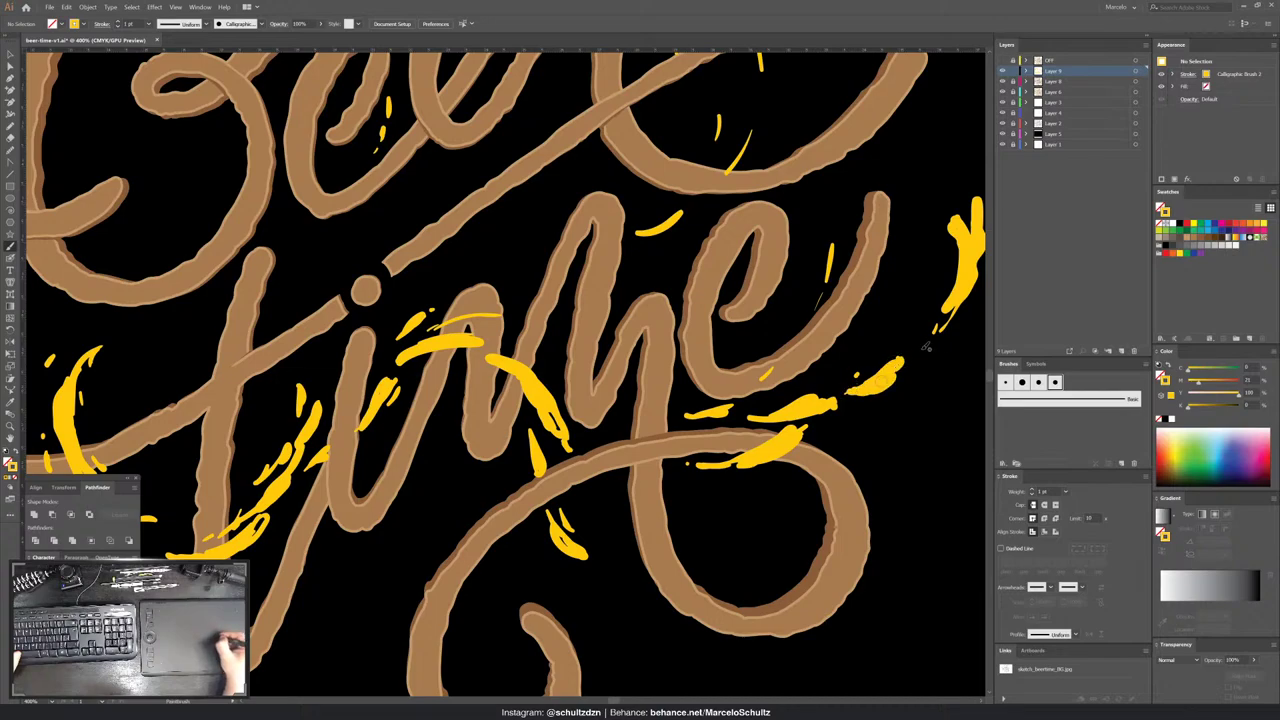
{"action": "left_click_drag", "start_coordinate": [926, 347], "coordinate": [771, 417]}
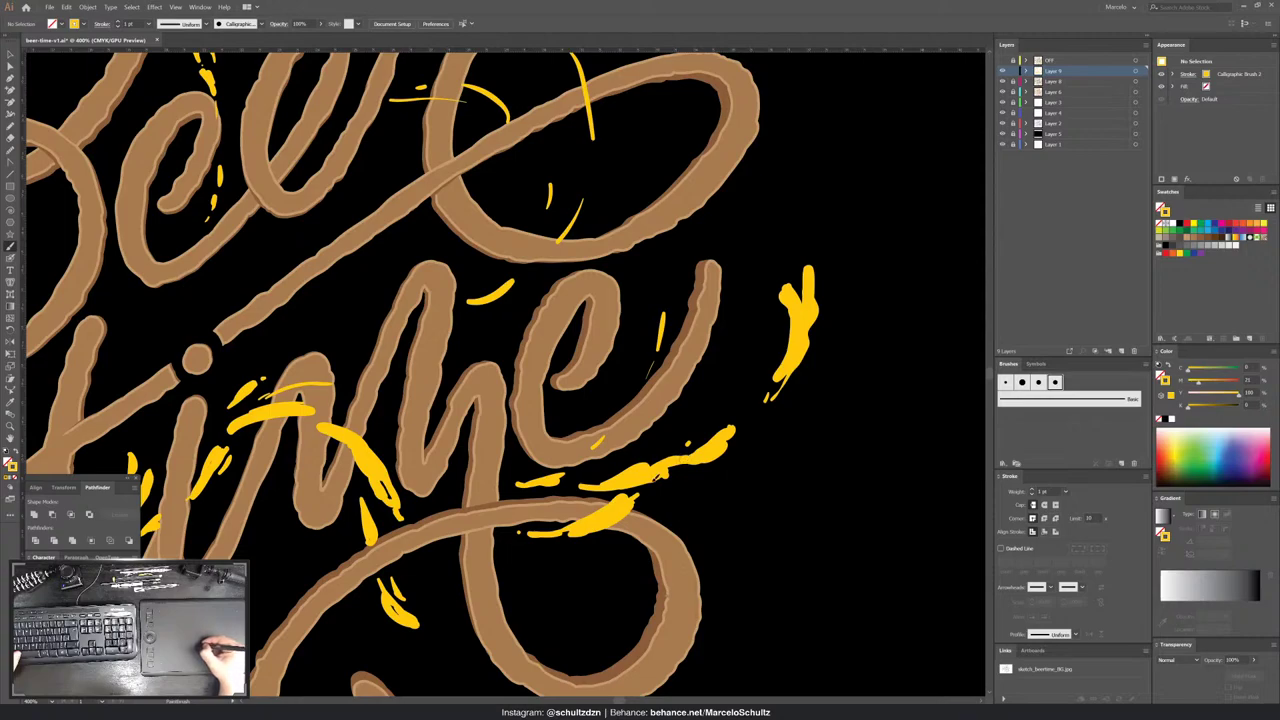
{"action": "mouse_move", "coordinate": [712, 453]}
{"action": "left_mouse_down"}
{"action": "mouse_move", "coordinate": [650, 482]}
{"action": "mouse_move", "coordinate": [662, 481]}
{"action": "left_mouse_up"}
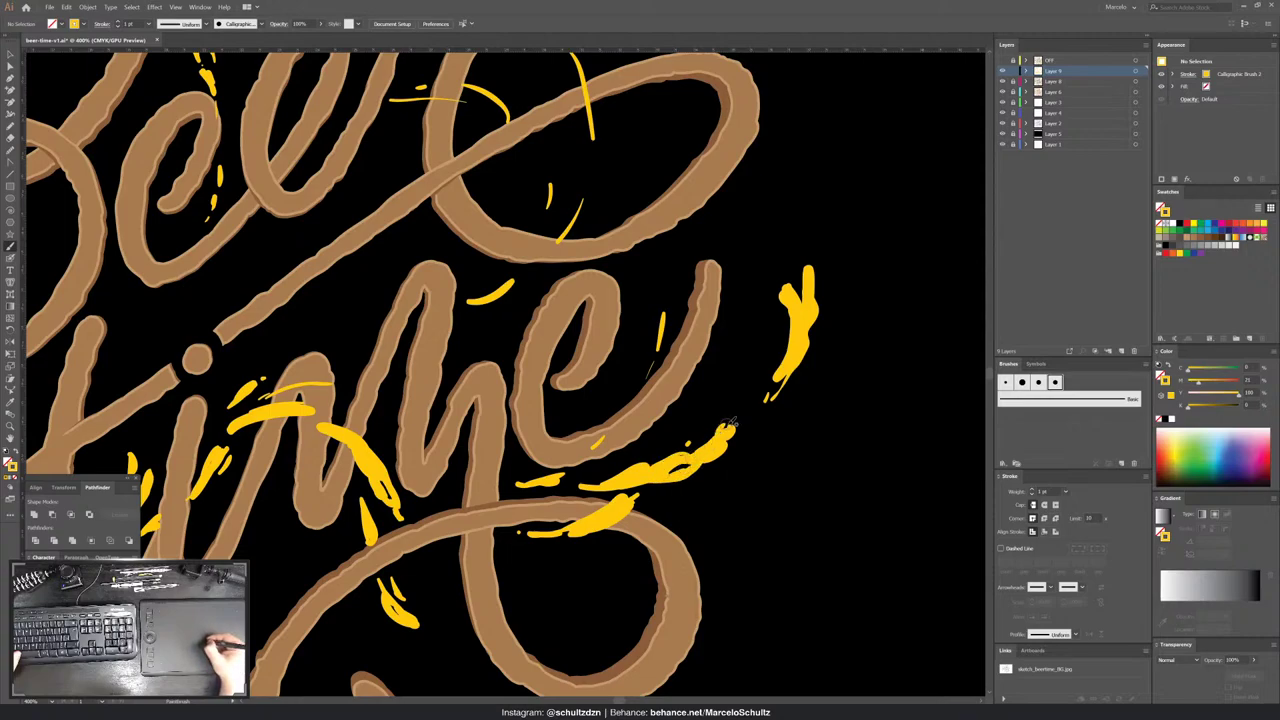
{"action": "left_click_drag", "start_coordinate": [712, 442], "coordinate": [735, 426]}
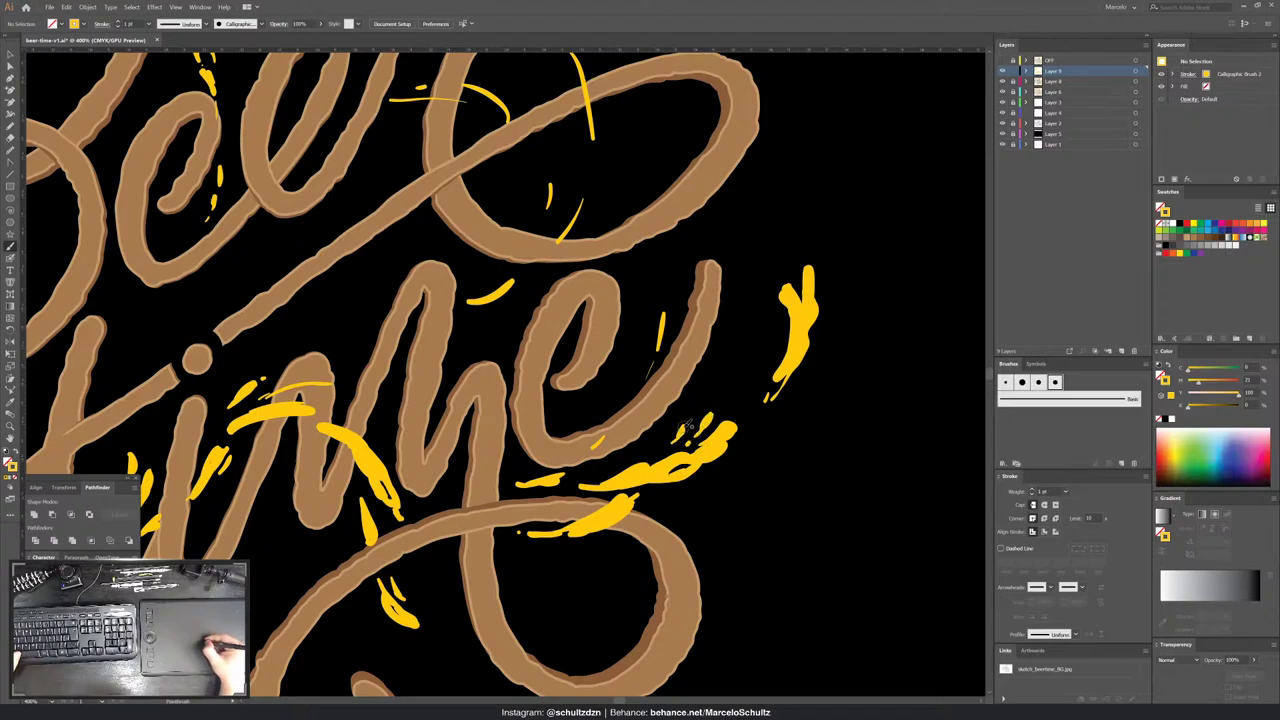
{"action": "left_click_drag", "start_coordinate": [746, 448], "coordinate": [708, 477]}
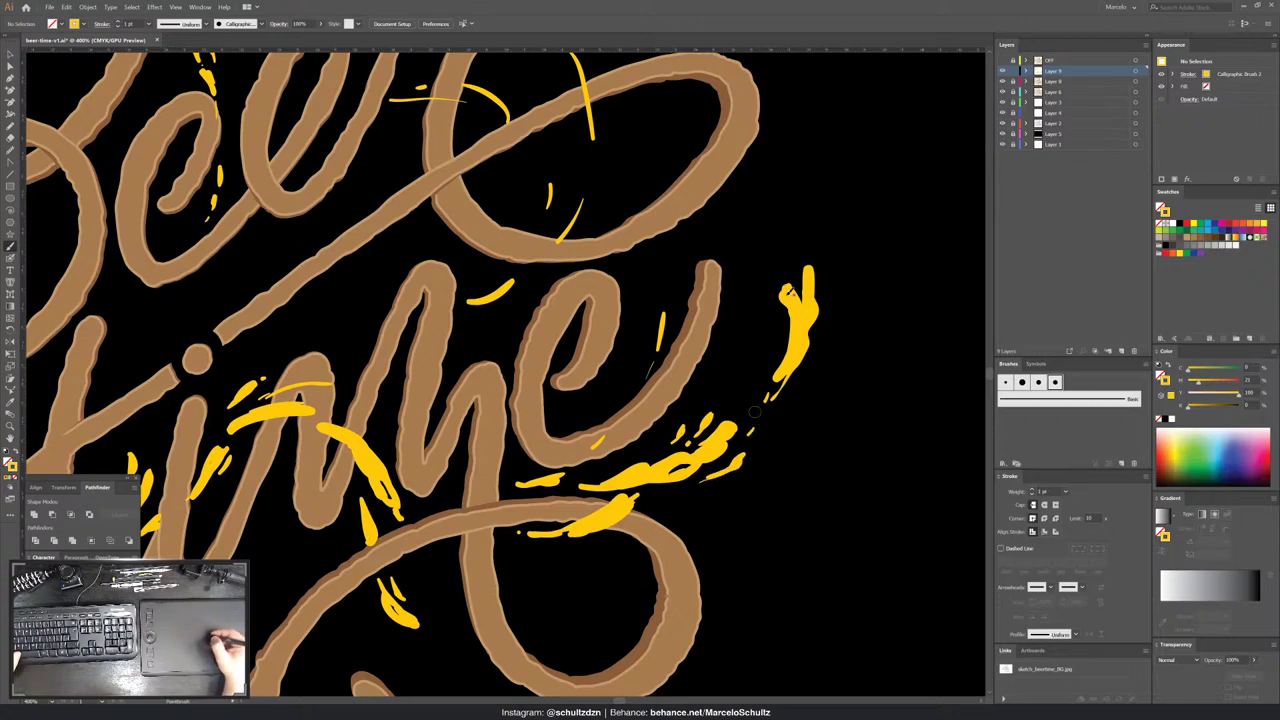
{"action": "left_click_drag", "start_coordinate": [755, 410], "coordinate": [875, 545]}
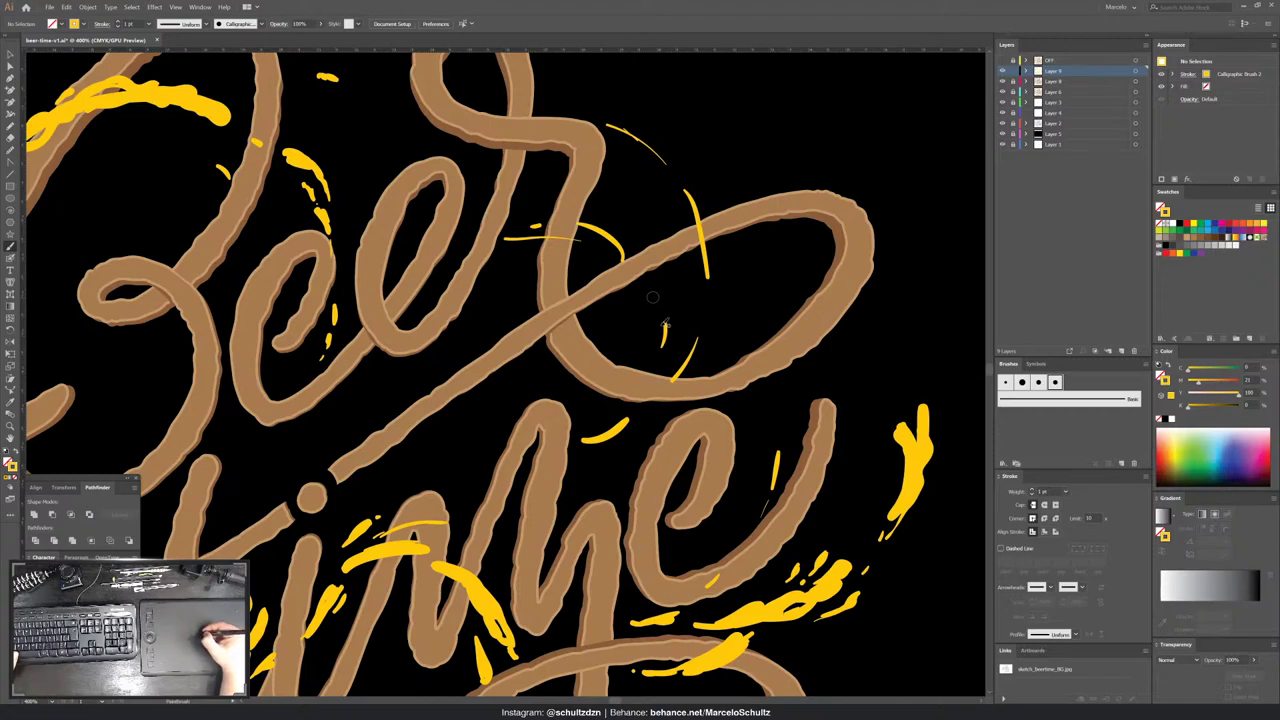
- Paint thickened yellow strokes and a drop inside and beside the 'r' loop of 'Beer'
{"action": "left_click_drag", "start_coordinate": [663, 322], "coordinate": [660, 352]}
{"action": "left_click_drag", "start_coordinate": [661, 328], "coordinate": [654, 364]}
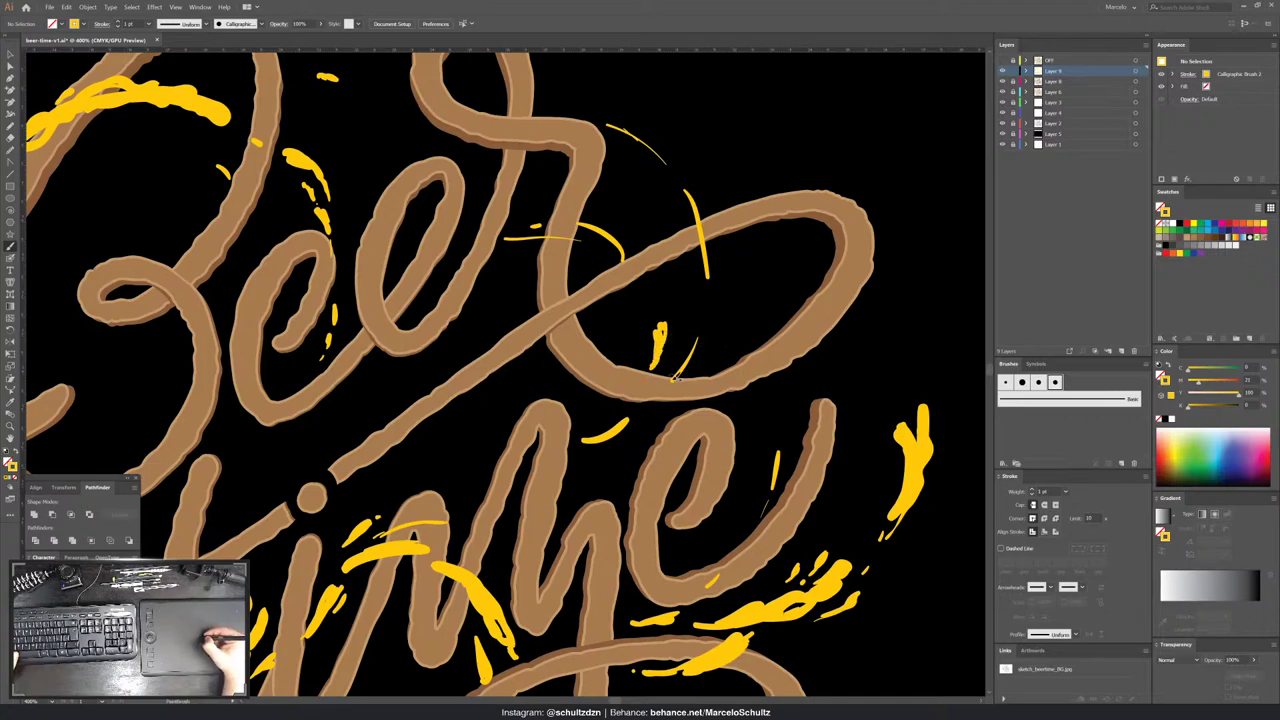
{"action": "mouse_move", "coordinate": [683, 360]}
{"action": "left_mouse_down"}
{"action": "mouse_move", "coordinate": [703, 336]}
{"action": "mouse_move", "coordinate": [678, 372]}
{"action": "left_mouse_up"}
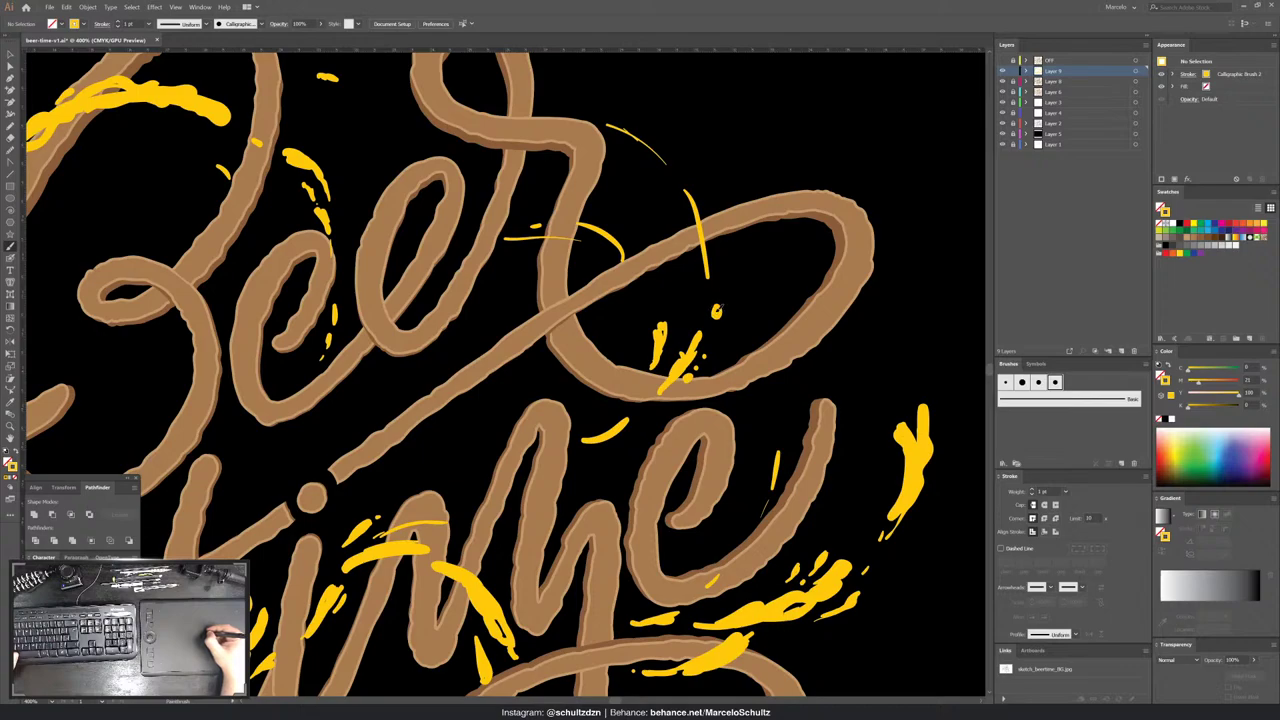
{"action": "left_click_drag", "start_coordinate": [717, 309], "coordinate": [711, 327]}
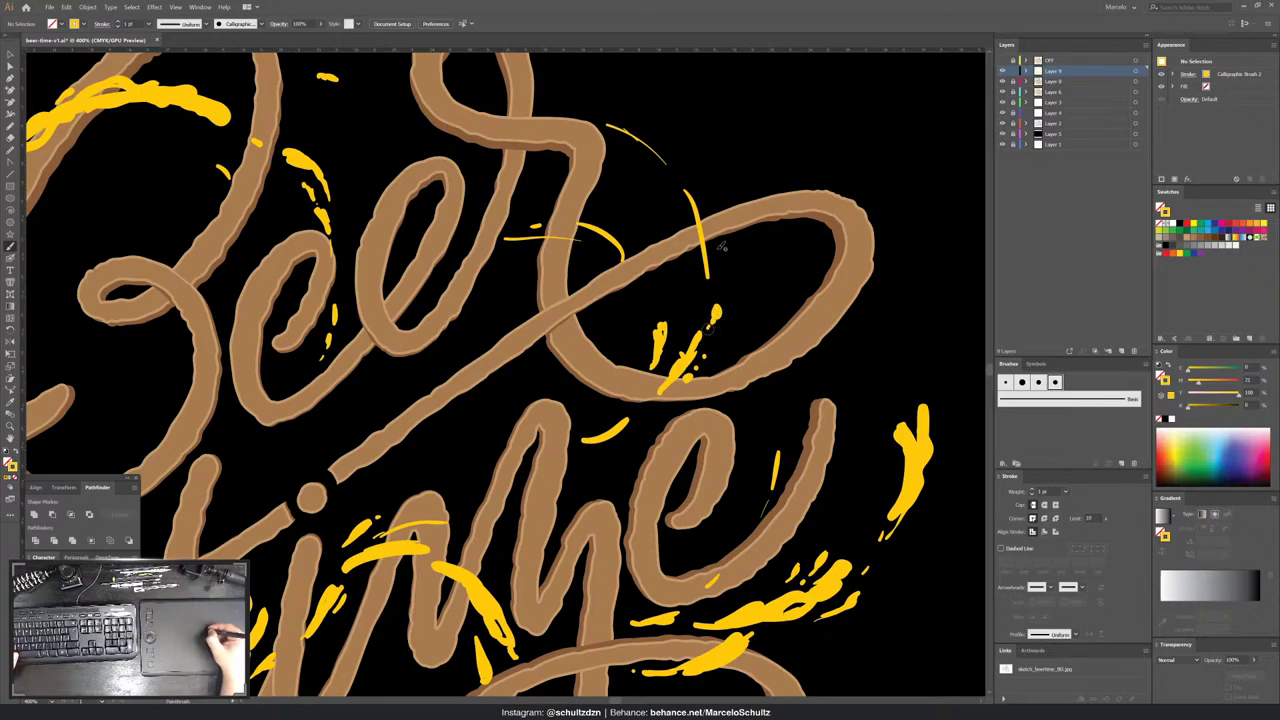
- Dab yellow spatter dots, a short drip and several droplets right of the 'e' in 'time'
{"action": "left_click", "coordinate": [762, 441]}
{"action": "mouse_move", "coordinate": [762, 444]}
{"action": "left_mouse_down"}
{"action": "mouse_move", "coordinate": [764, 498]}
{"action": "mouse_move", "coordinate": [645, 325]}
{"action": "mouse_move", "coordinate": [634, 354]}
{"action": "left_mouse_up"}
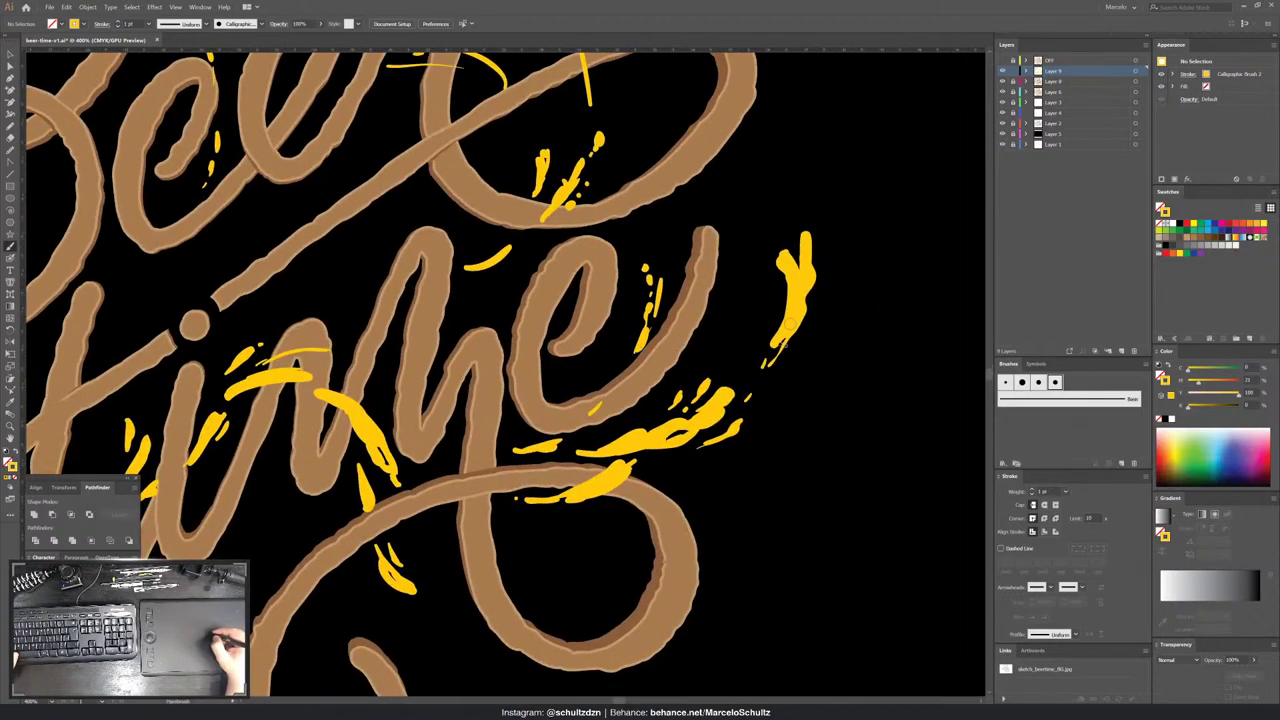
{"action": "left_click", "coordinate": [753, 284]}
{"action": "left_click", "coordinate": [752, 222]}
{"action": "left_click_drag", "start_coordinate": [702, 486], "coordinate": [780, 316]}
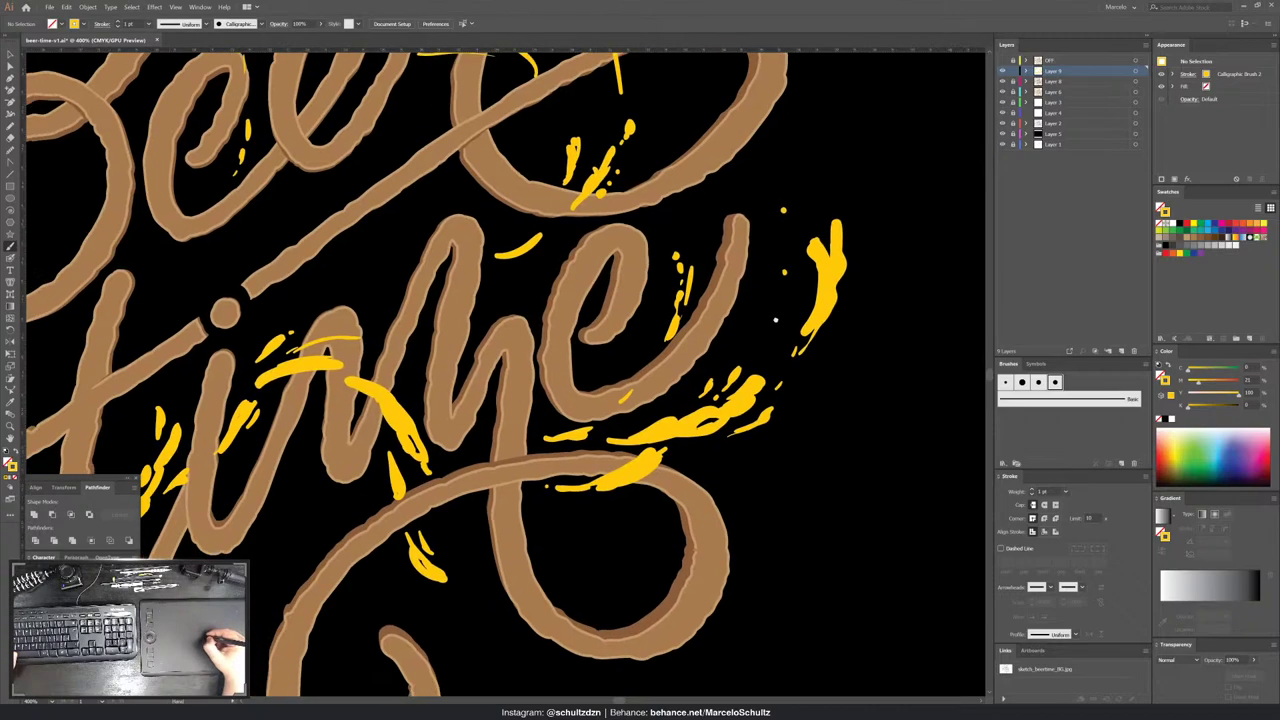
{"action": "left_click", "coordinate": [776, 316]}
{"action": "left_click", "coordinate": [789, 321]}
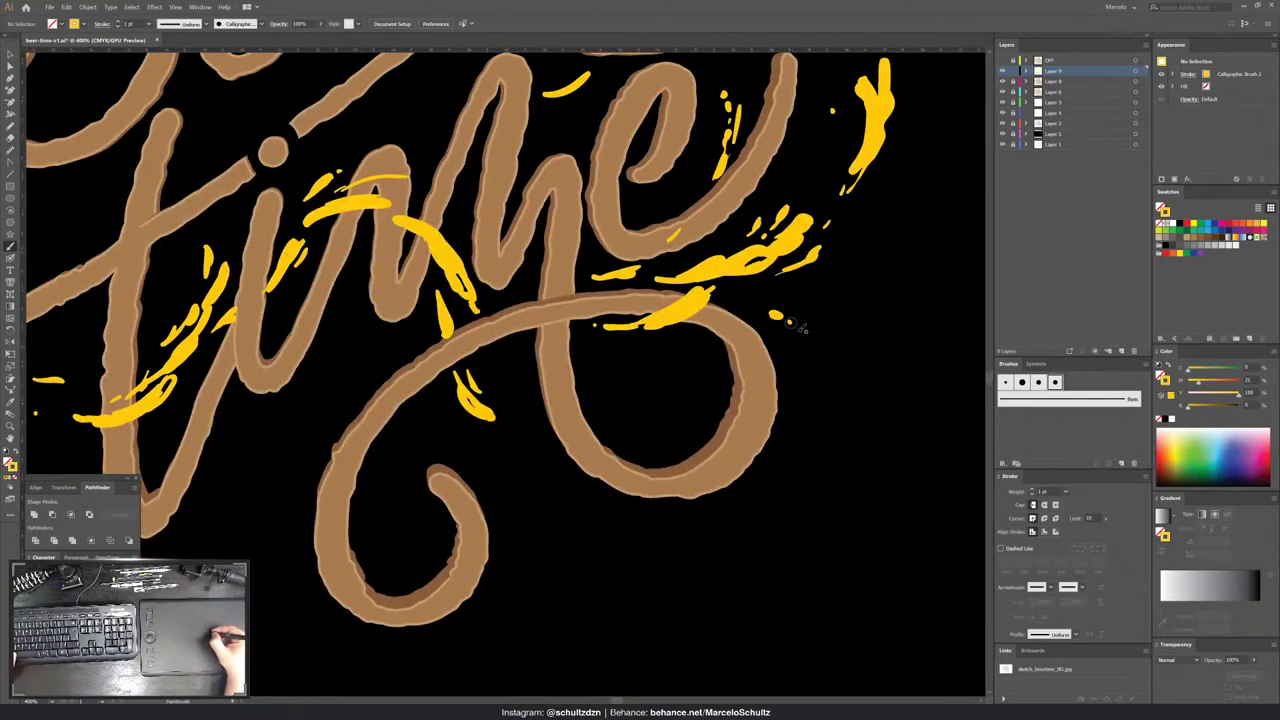
{"action": "left_click", "coordinate": [807, 342]}
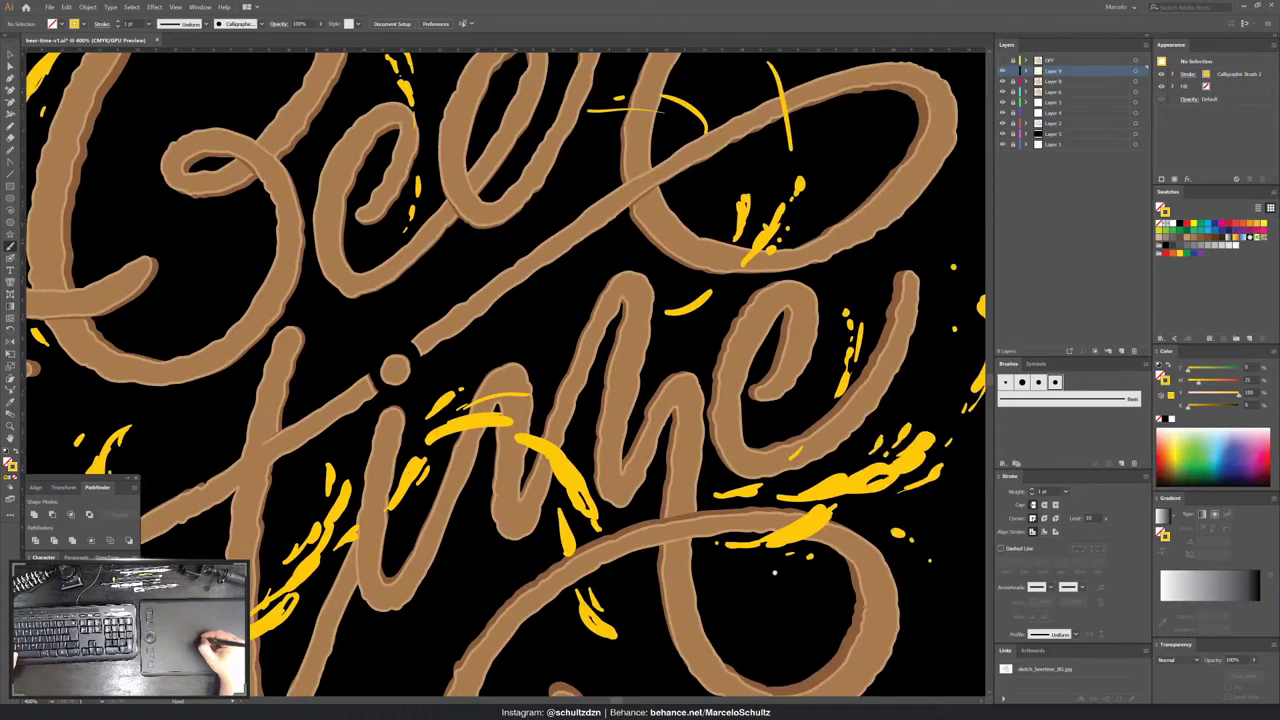
{"action": "left_click_drag", "start_coordinate": [540, 100], "coordinate": [717, 498]}
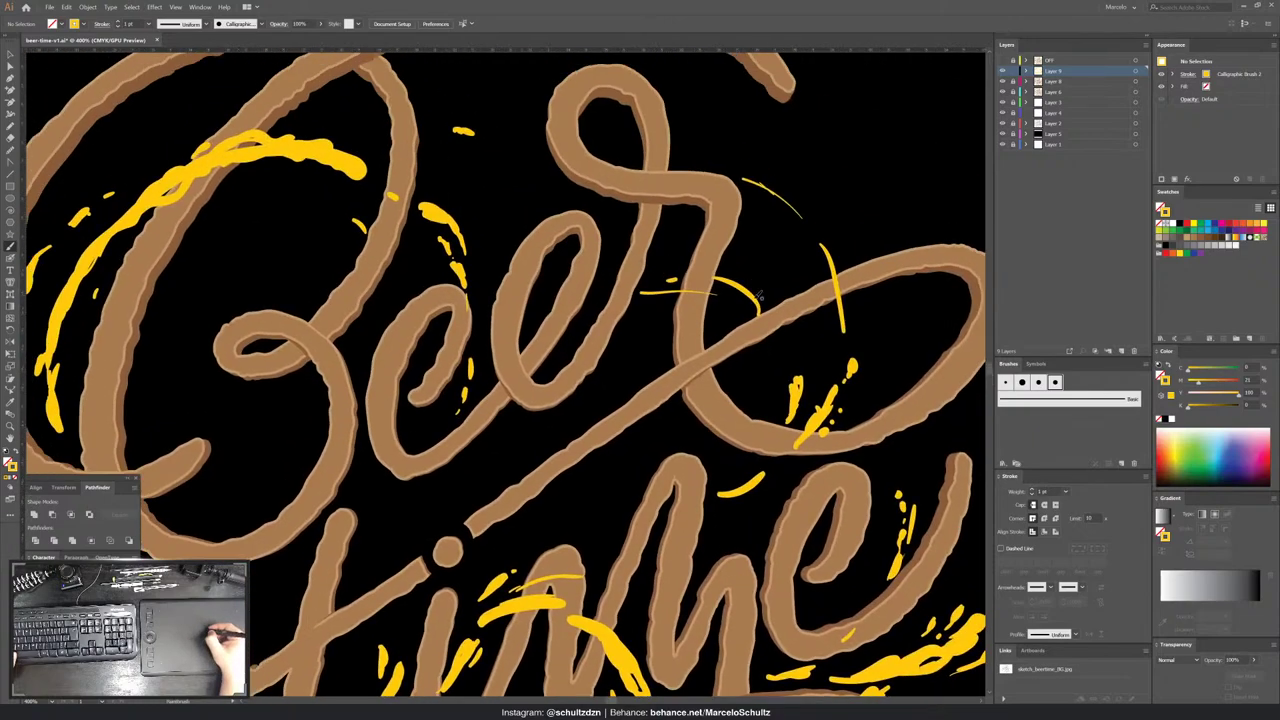
- Thicken the thin yellow curve near the 'r' and dab two droplets to its left
{"action": "mouse_move", "coordinate": [762, 308]}
{"action": "left_mouse_down"}
{"action": "mouse_move", "coordinate": [735, 275]}
{"action": "mouse_move", "coordinate": [745, 285]}
{"action": "mouse_move", "coordinate": [708, 270]}
{"action": "left_mouse_up"}
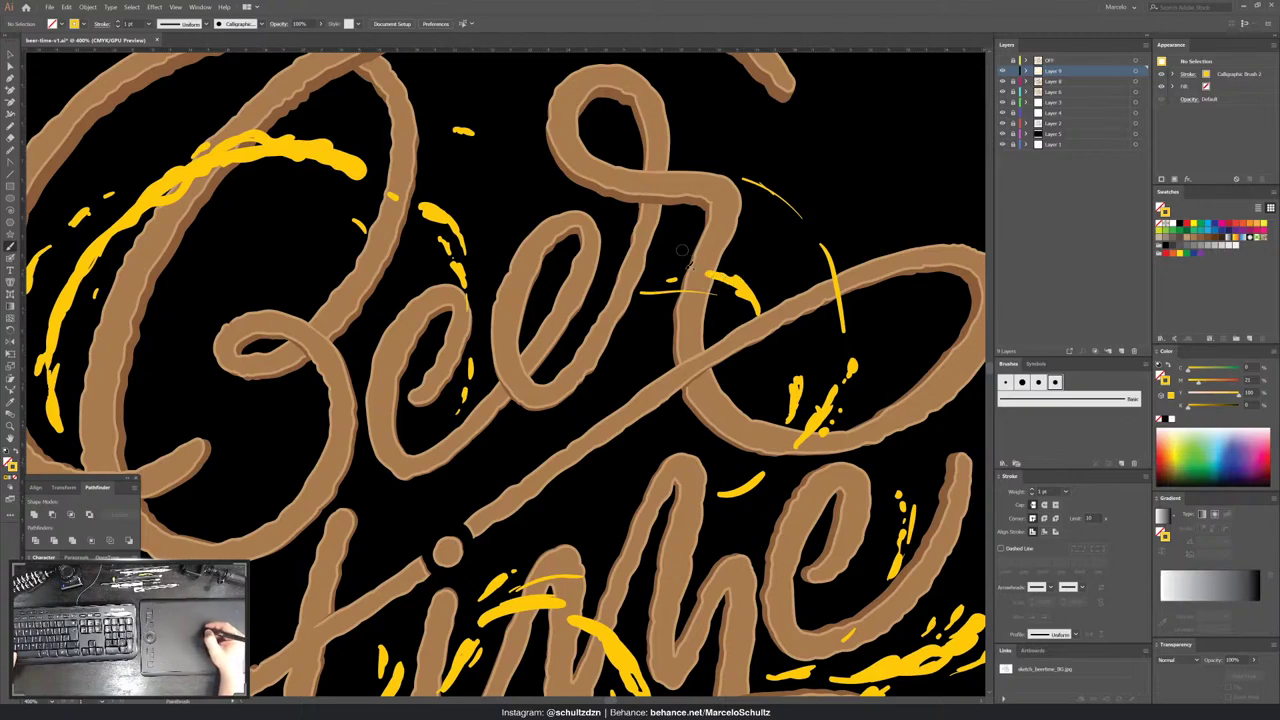
{"action": "mouse_move", "coordinate": [672, 296]}
{"action": "left_mouse_down"}
{"action": "mouse_move", "coordinate": [664, 278]}
{"action": "mouse_move", "coordinate": [640, 291]}
{"action": "mouse_move", "coordinate": [666, 290]}
{"action": "mouse_move", "coordinate": [645, 305]}
{"action": "left_mouse_up"}
{"action": "left_click", "coordinate": [631, 316]}
{"action": "left_click", "coordinate": [578, 328]}
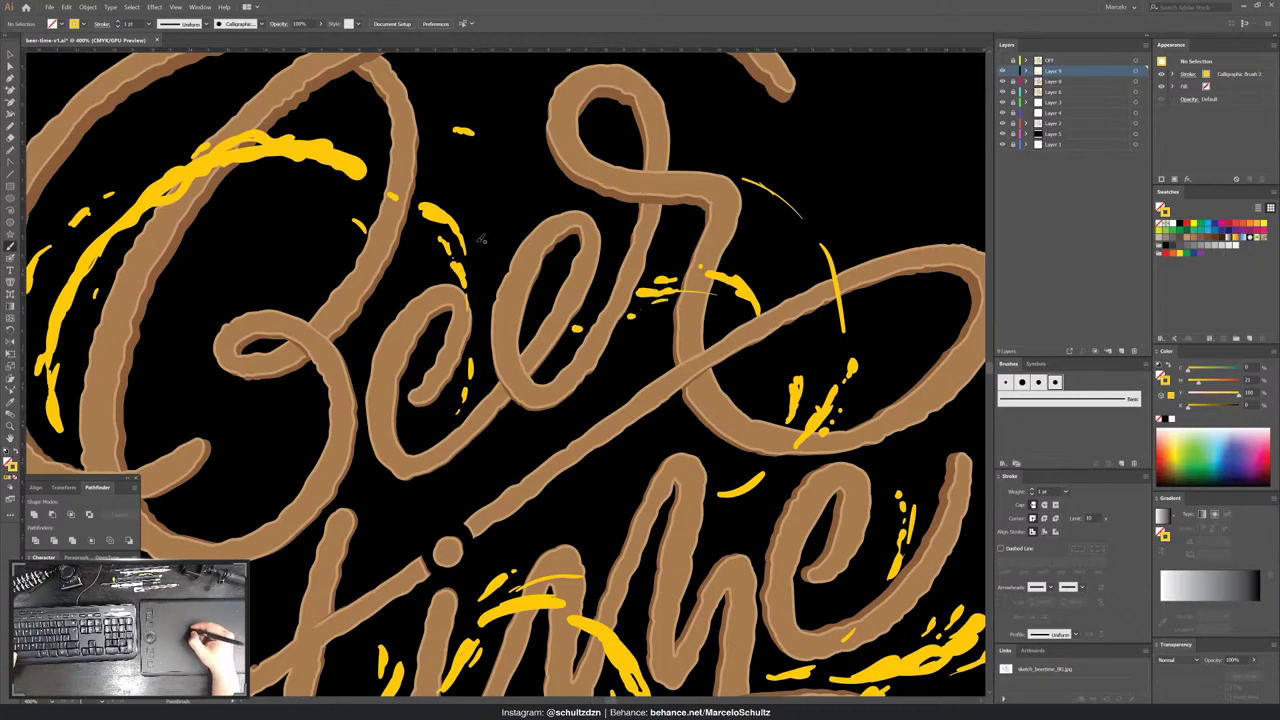
{"action": "scroll", "coordinate": [600, 280], "scroll_direction": "up", "scroll_amount": 3}
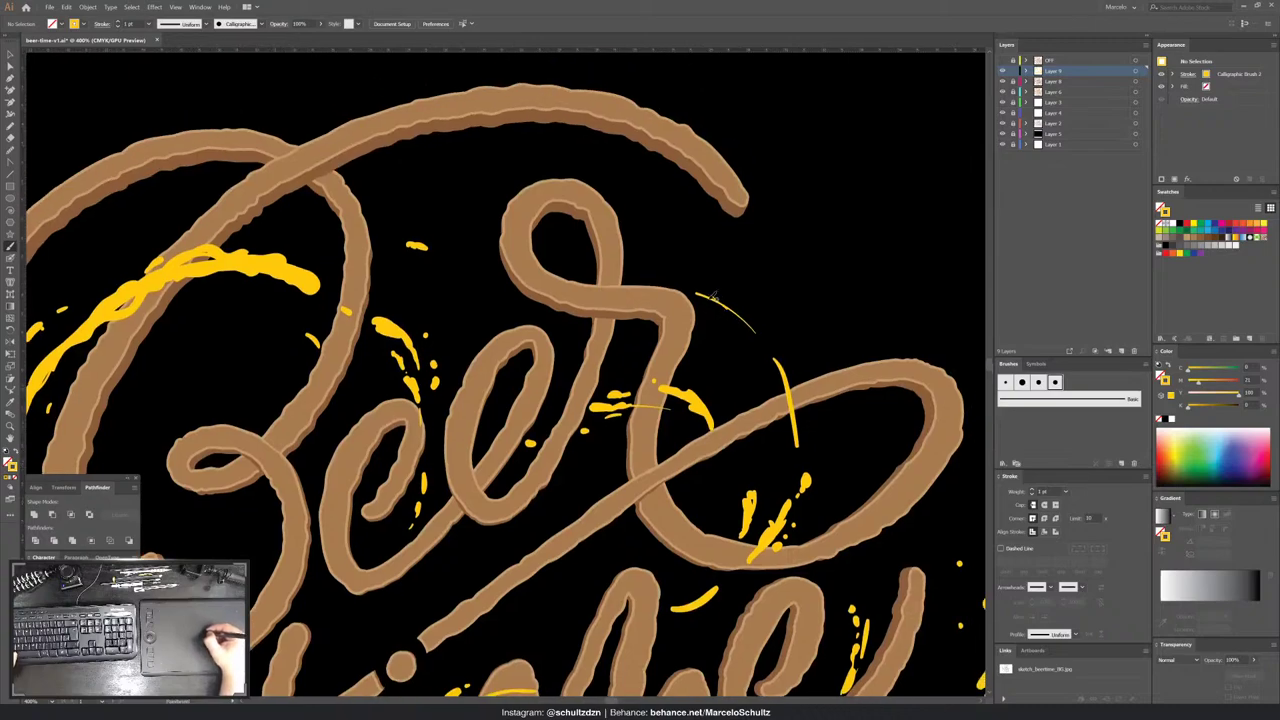
- Thicken the splash toward the right, add a drop, and lengthen the vertical yellow drip
{"action": "left_click_drag", "start_coordinate": [714, 297], "coordinate": [764, 352]}
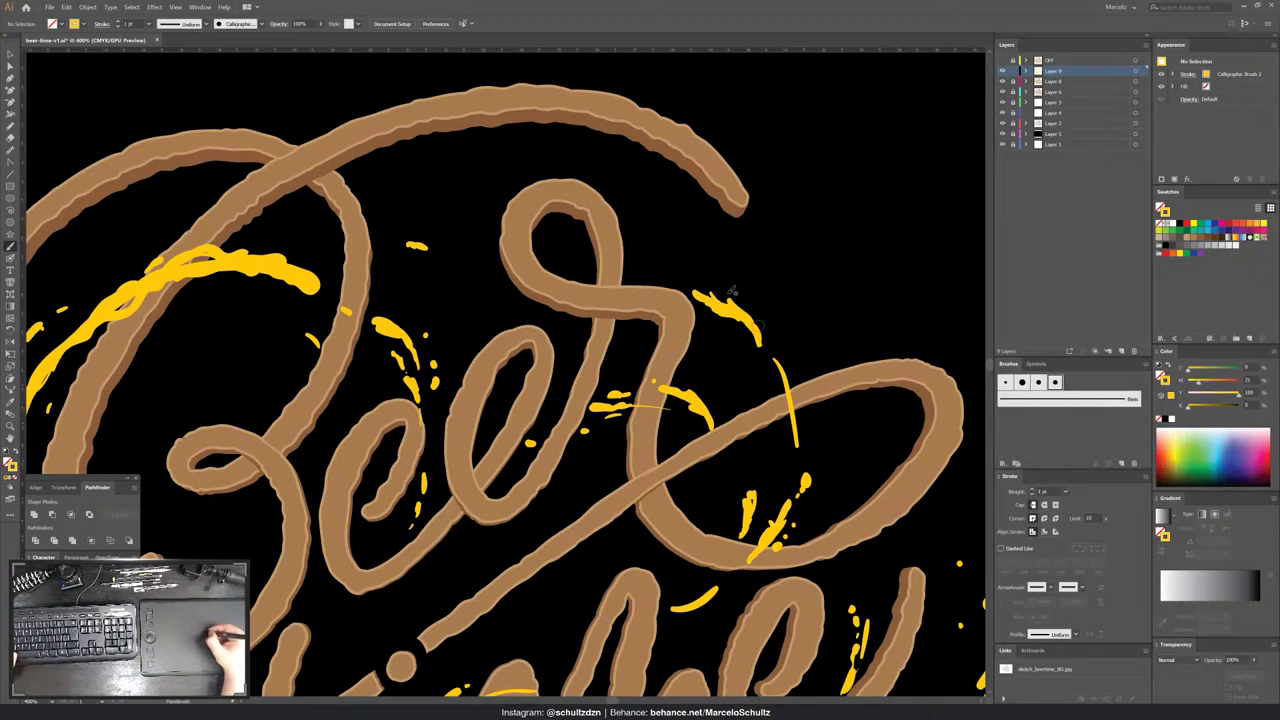
{"action": "left_click_drag", "start_coordinate": [711, 271], "coordinate": [716, 281]}
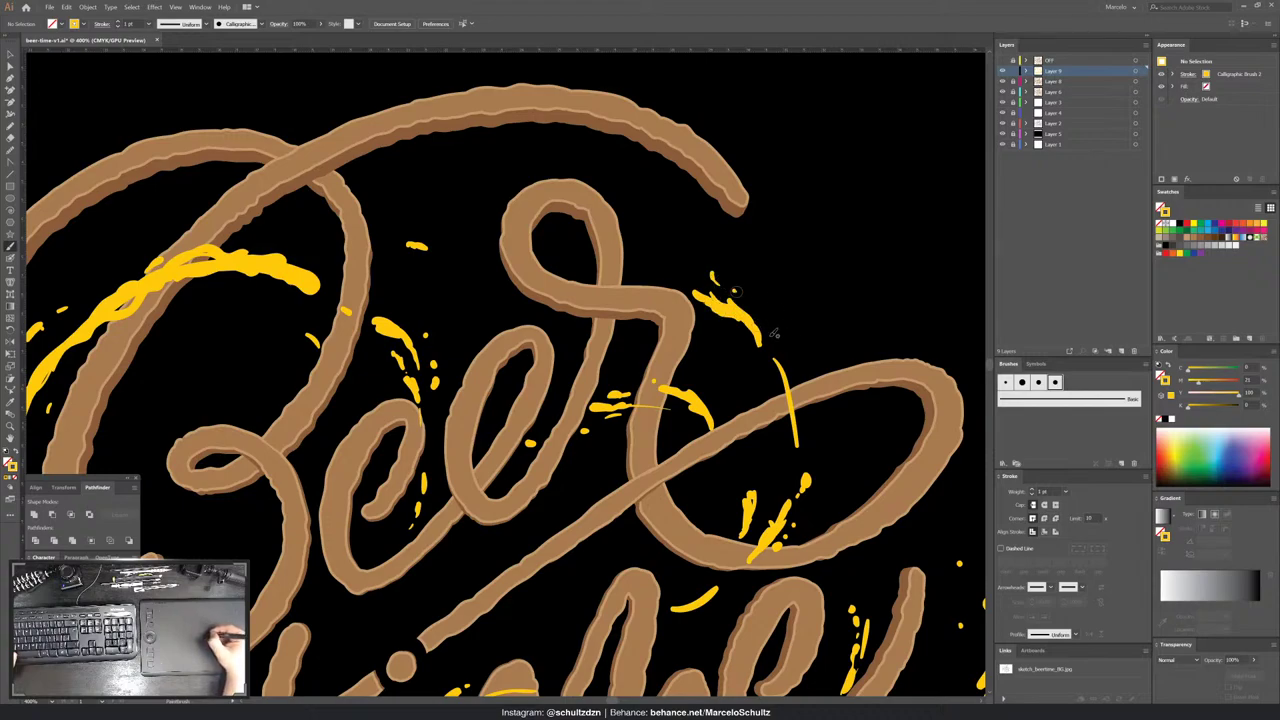
{"action": "mouse_move", "coordinate": [790, 376]}
{"action": "left_mouse_down"}
{"action": "mouse_move", "coordinate": [776, 373]}
{"action": "mouse_move", "coordinate": [792, 405]}
{"action": "left_mouse_up"}
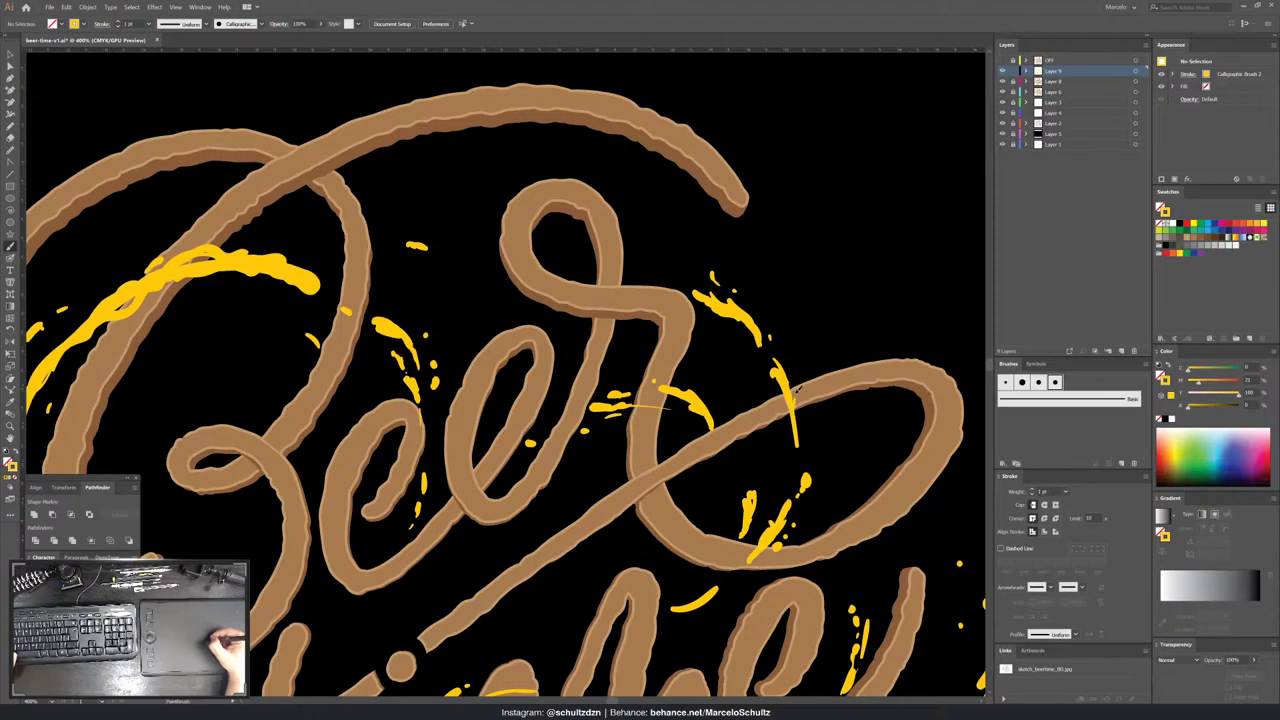
{"action": "mouse_move", "coordinate": [782, 348]}
{"action": "left_mouse_down"}
{"action": "mouse_move", "coordinate": [798, 448]}
{"action": "mouse_move", "coordinate": [786, 392]}
{"action": "mouse_move", "coordinate": [776, 396]}
{"action": "left_mouse_up"}
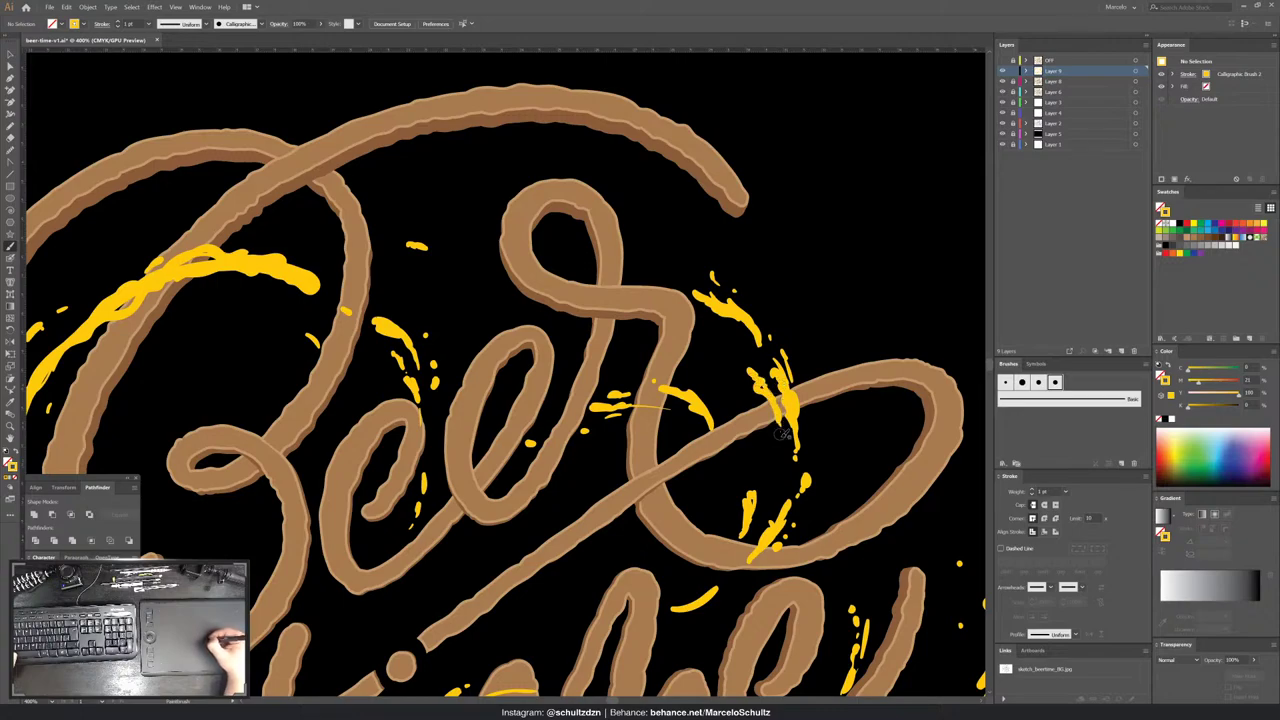
{"action": "mouse_move", "coordinate": [784, 432]}
{"action": "left_mouse_down"}
{"action": "mouse_move", "coordinate": [800, 270]}
{"action": "mouse_move", "coordinate": [643, 534]}
{"action": "left_mouse_up"}
{"action": "scroll", "coordinate": [803, 284], "scroll_direction": "up", "scroll_amount": 2}
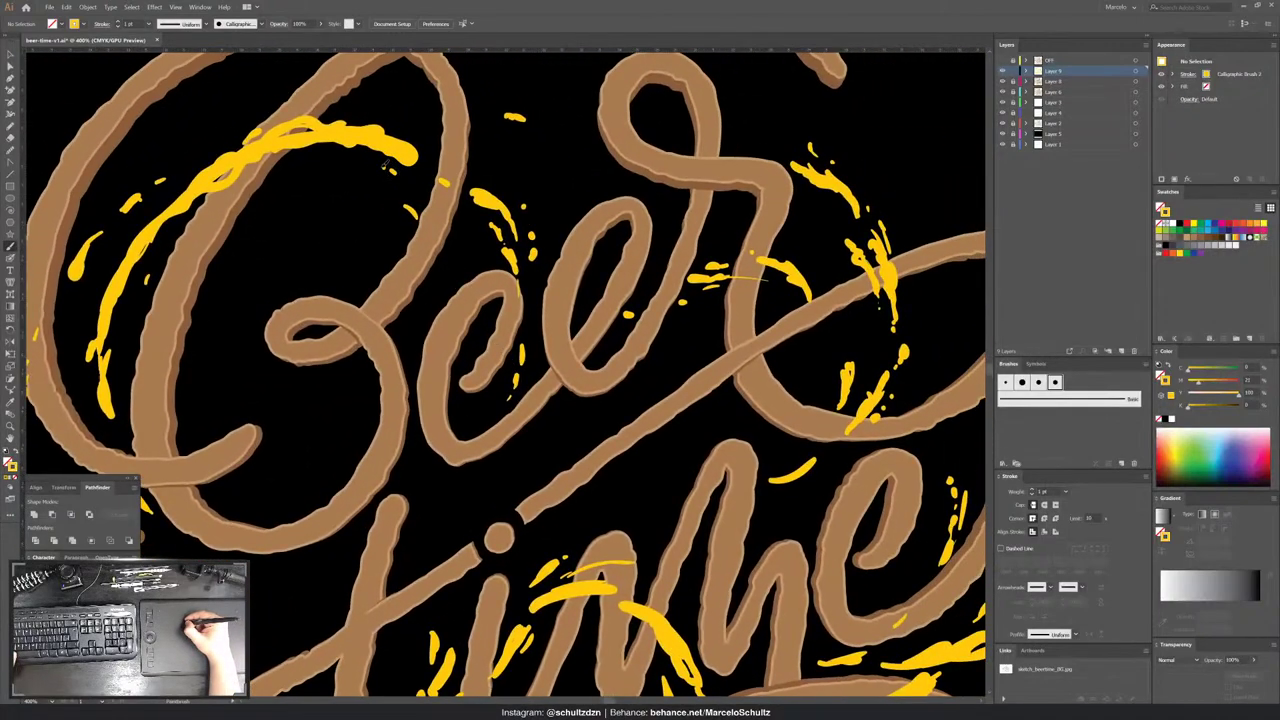
- Zoom out to 200% and center the artboard on the full 'Beer time' lettering
{"action": "key", "text": "ctrl+minus"}
{"action": "key", "text": "ctrl+minus"}
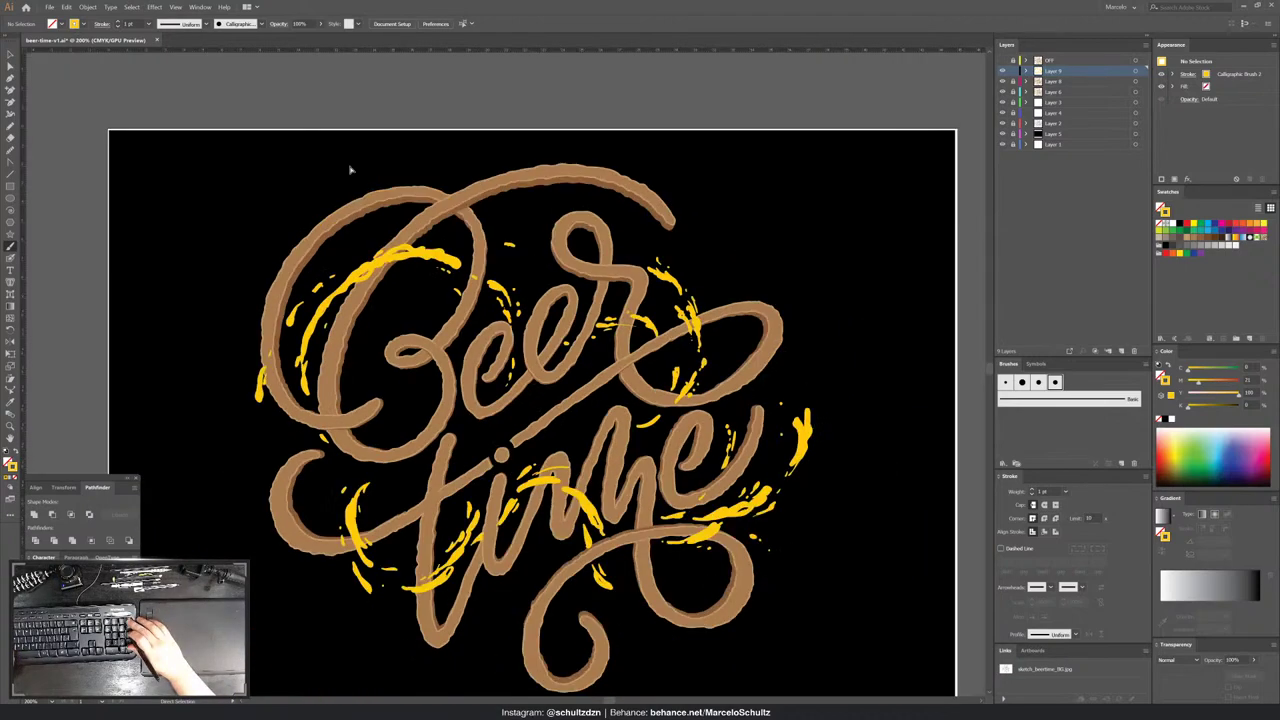
{"action": "left_click_drag", "start_coordinate": [350, 170], "coordinate": [376, 96]}
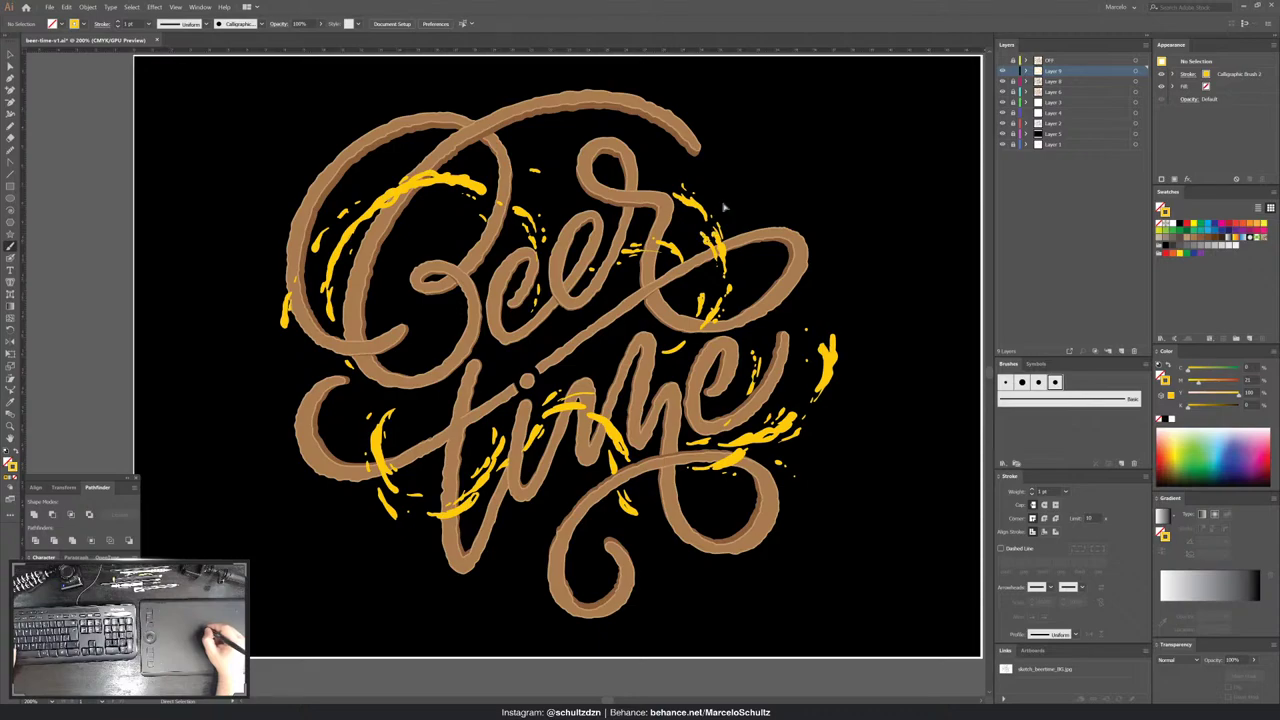